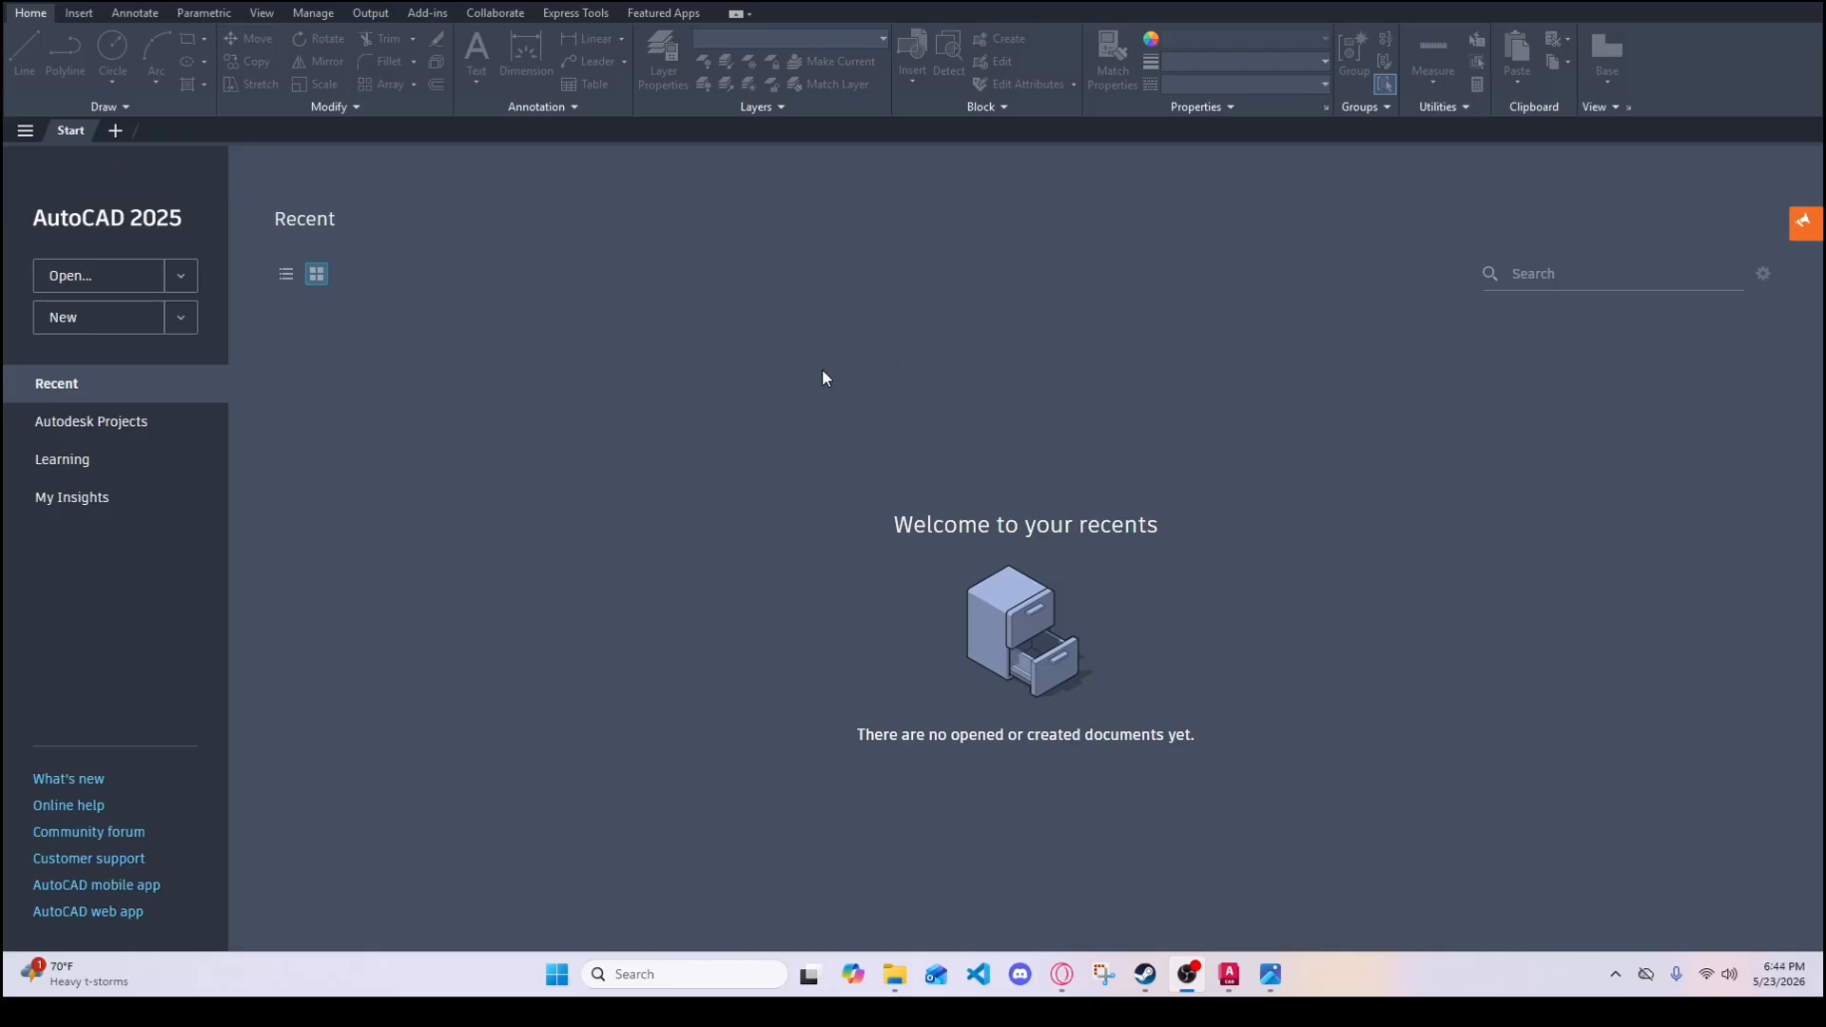
- Create a new blank drawing
left_click(105, 321)
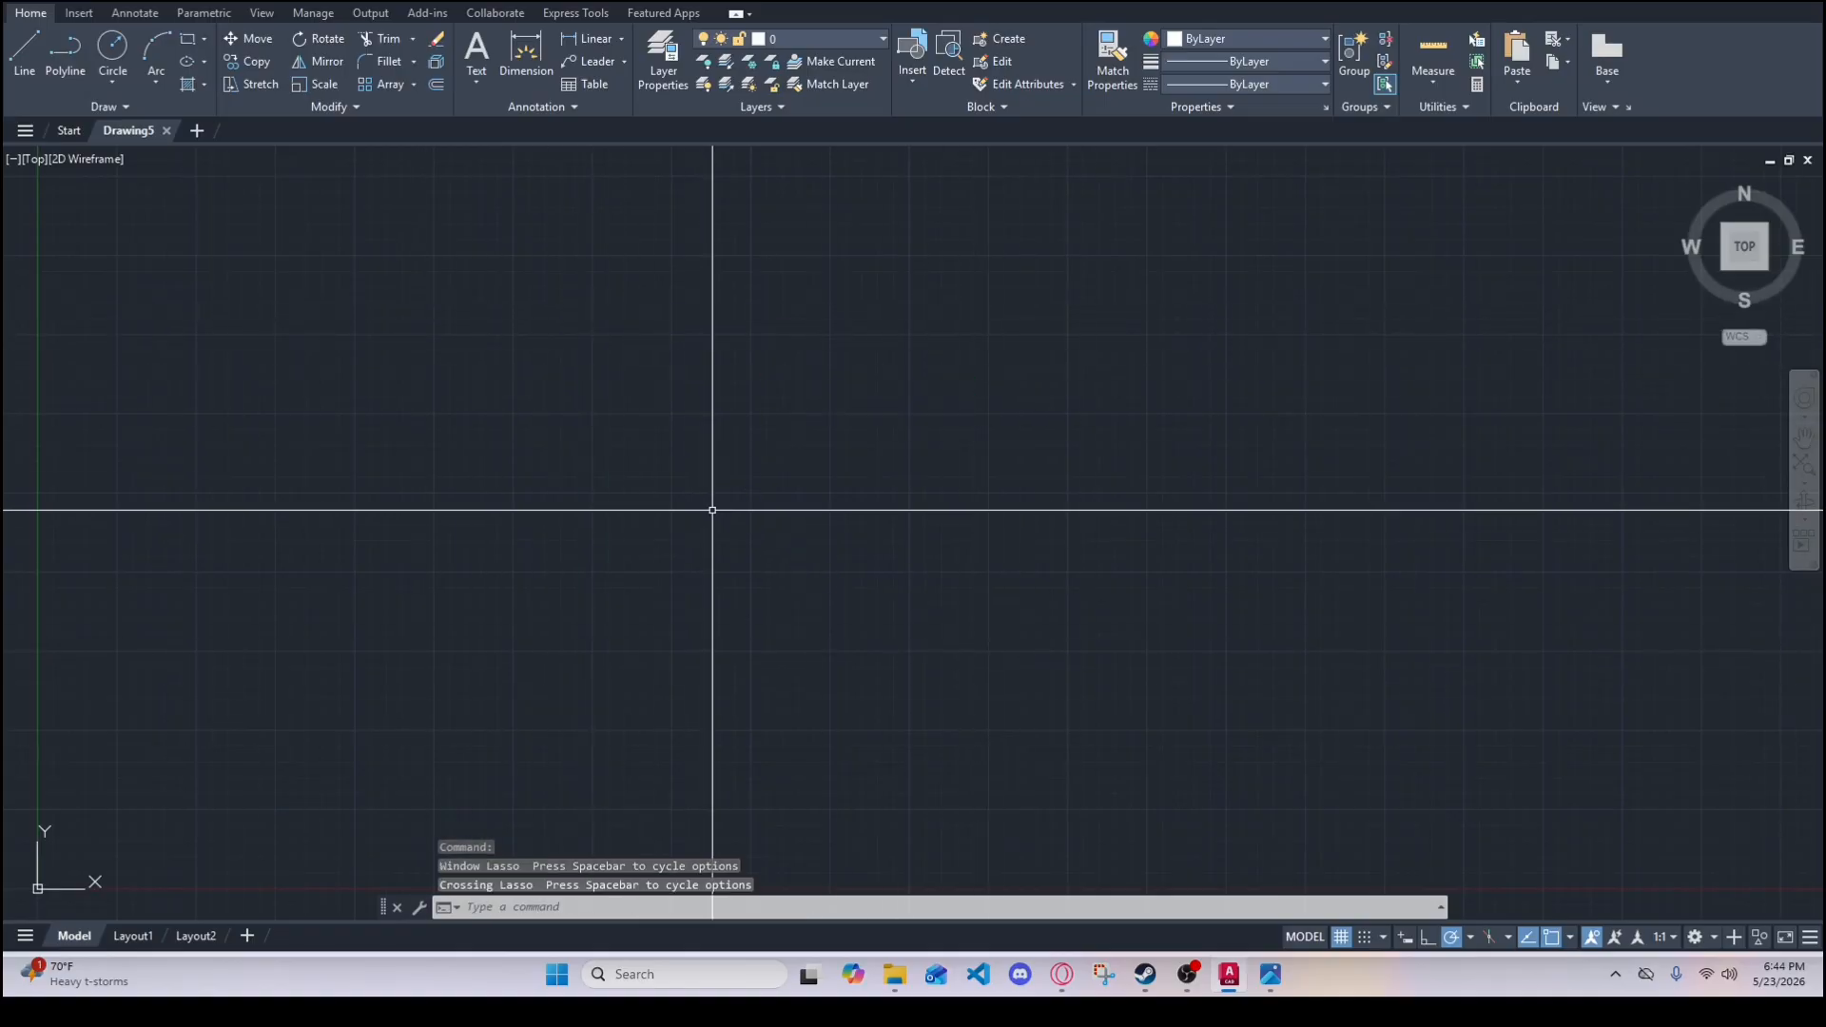
left_click_drag(453, 334, 1051, 642)
left_click(1002, 314)
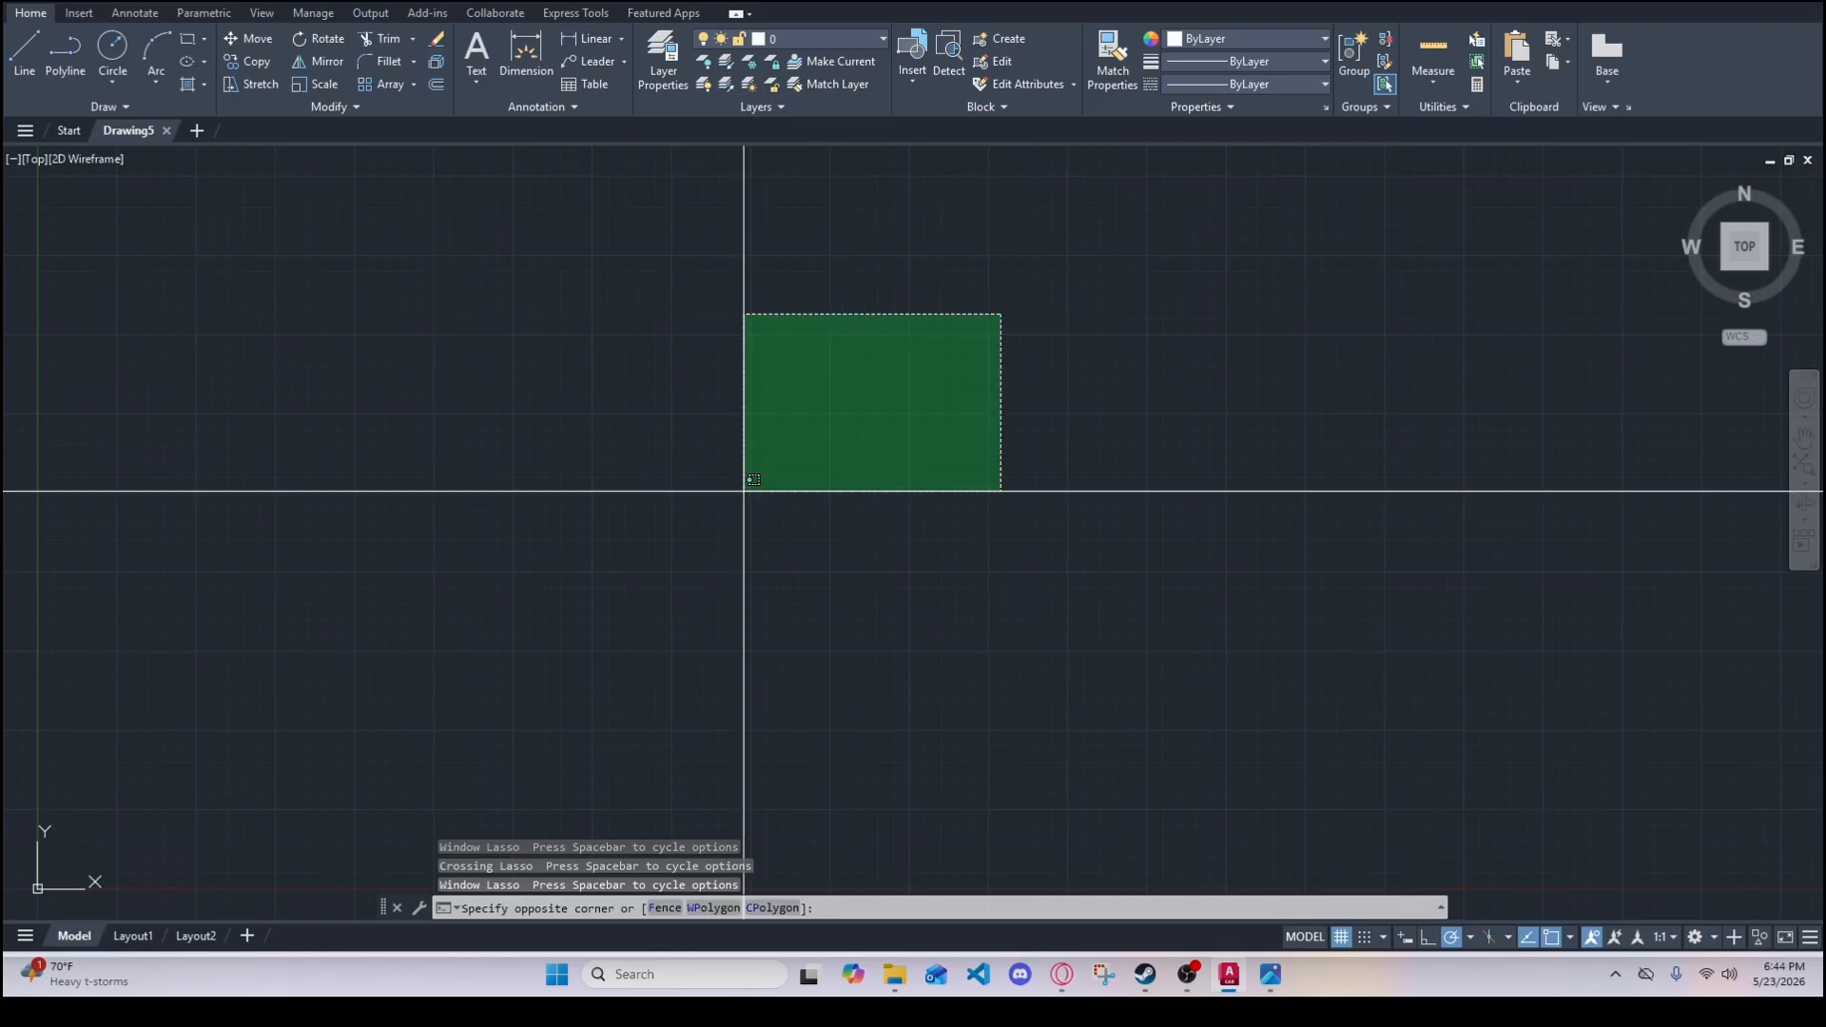
left_click(532, 589)
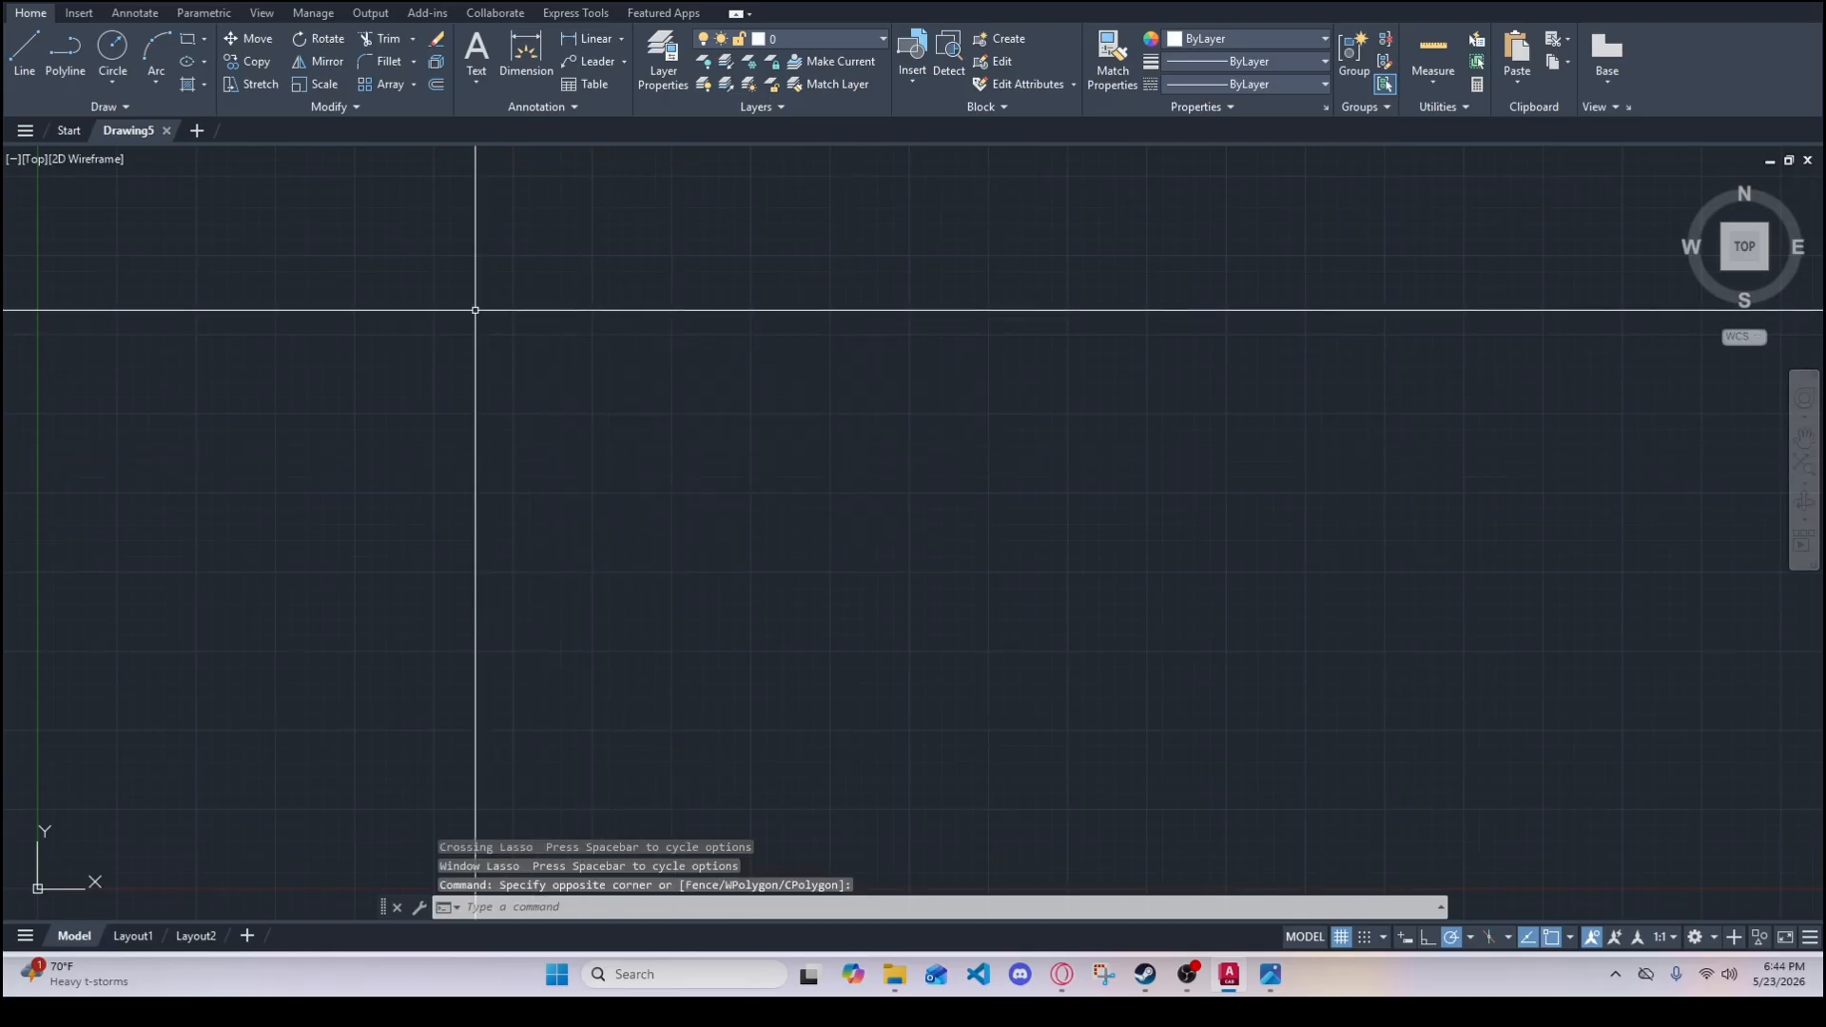
- Draw an open zigzag of thirteen connected line segments, including a near-horizontal one about 12.1 units long and a slanted one about 6.6 units
left_click(26, 57)
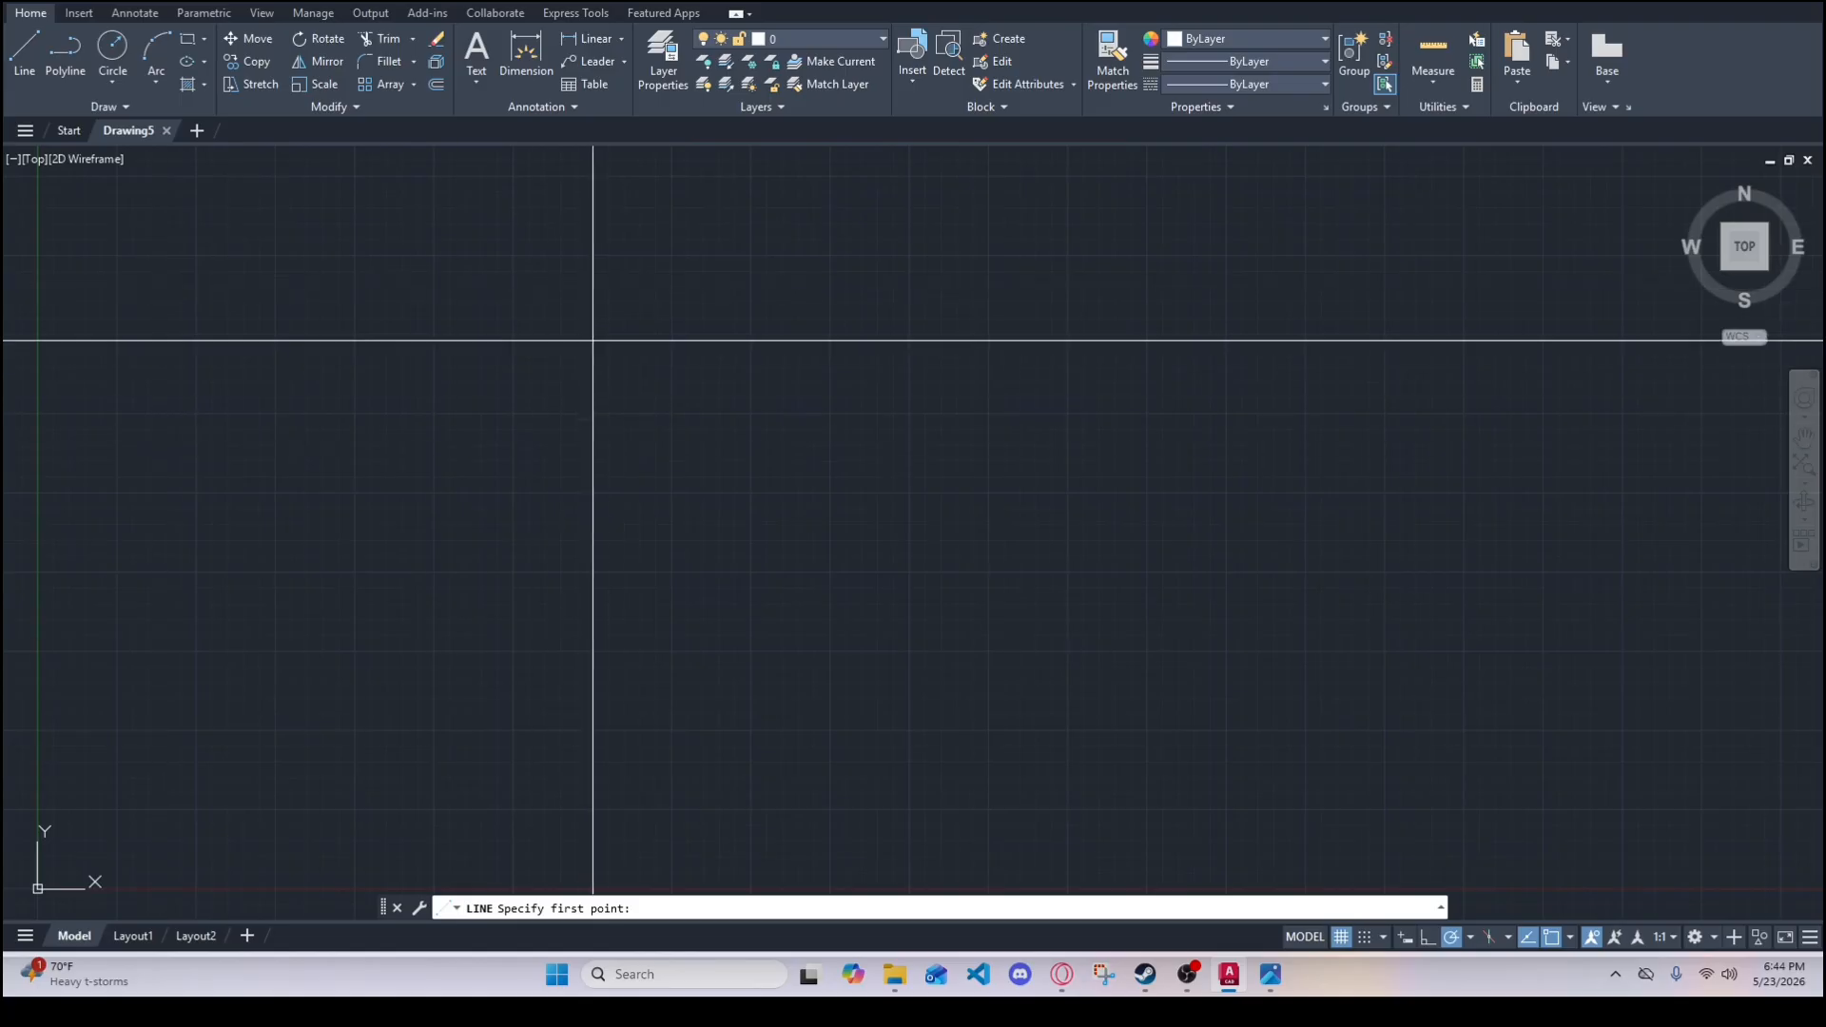
left_click(591, 333)
left_click(592, 506)
left_click(975, 522)
left_click(982, 340)
left_click(805, 386)
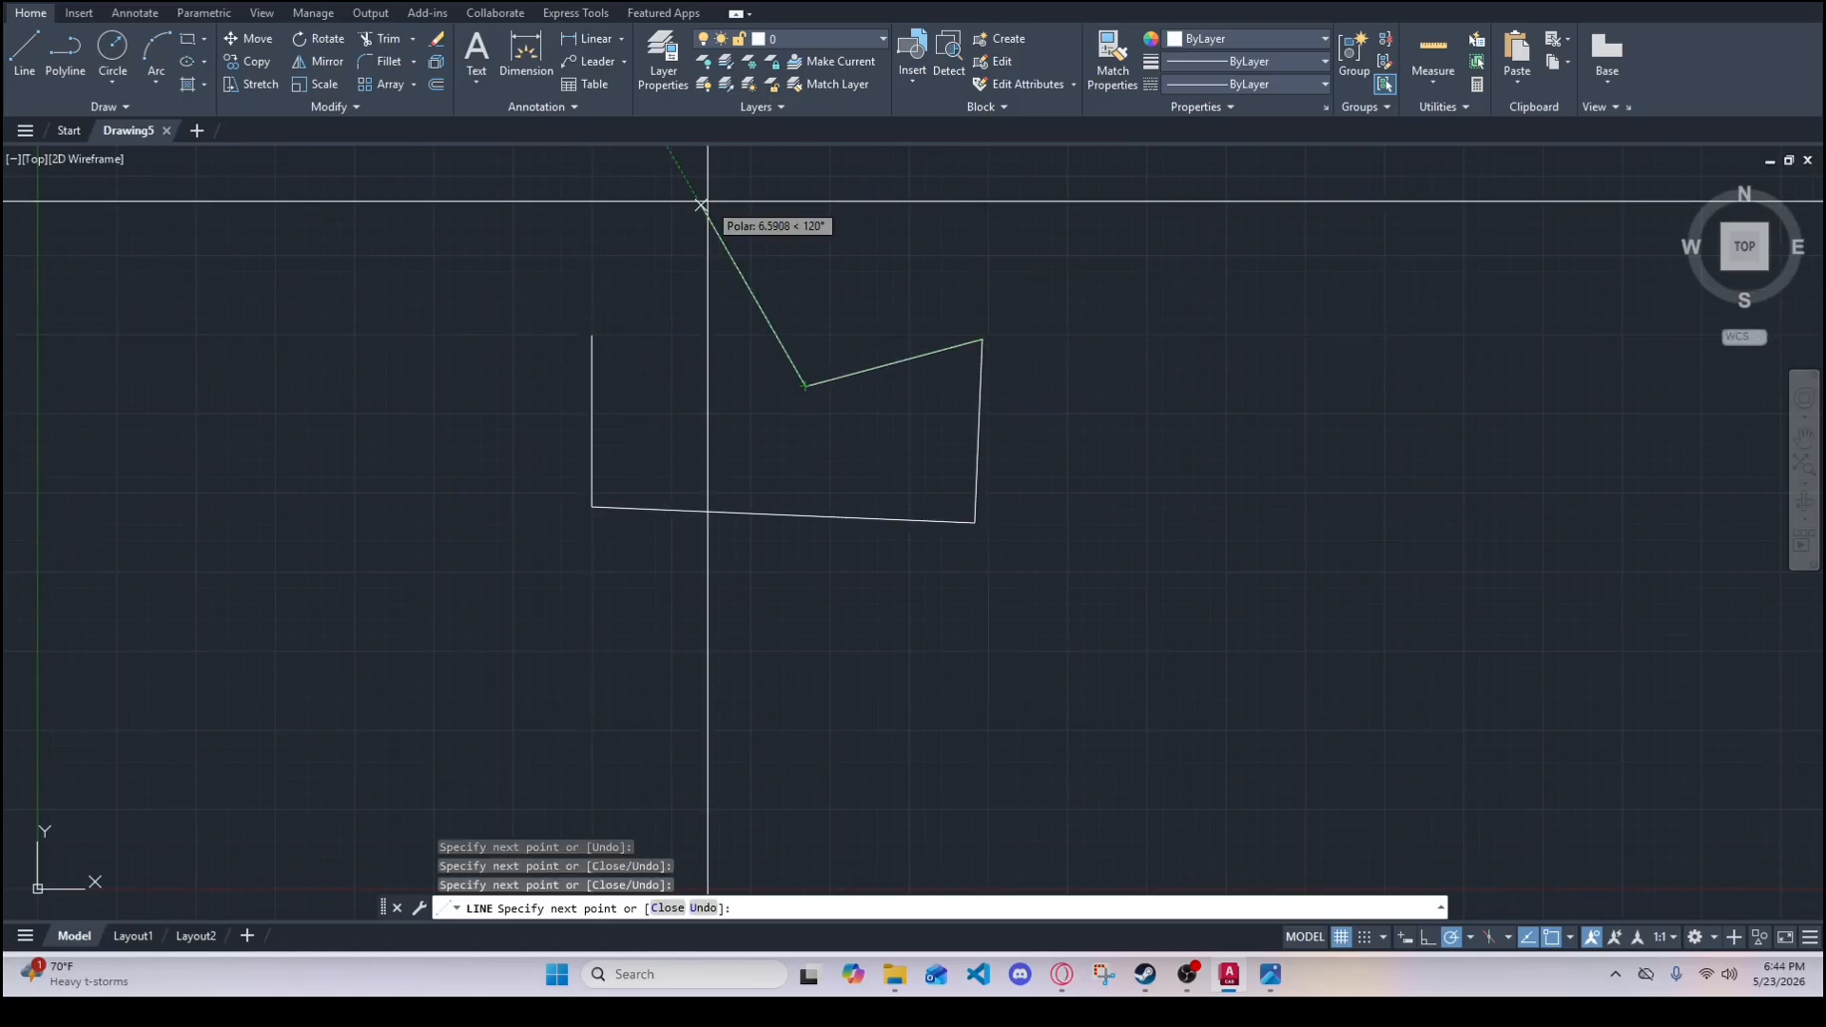
left_click(700, 206)
left_click(654, 438)
left_click(1039, 360)
left_click(1030, 529)
left_click(1037, 562)
left_click(679, 620)
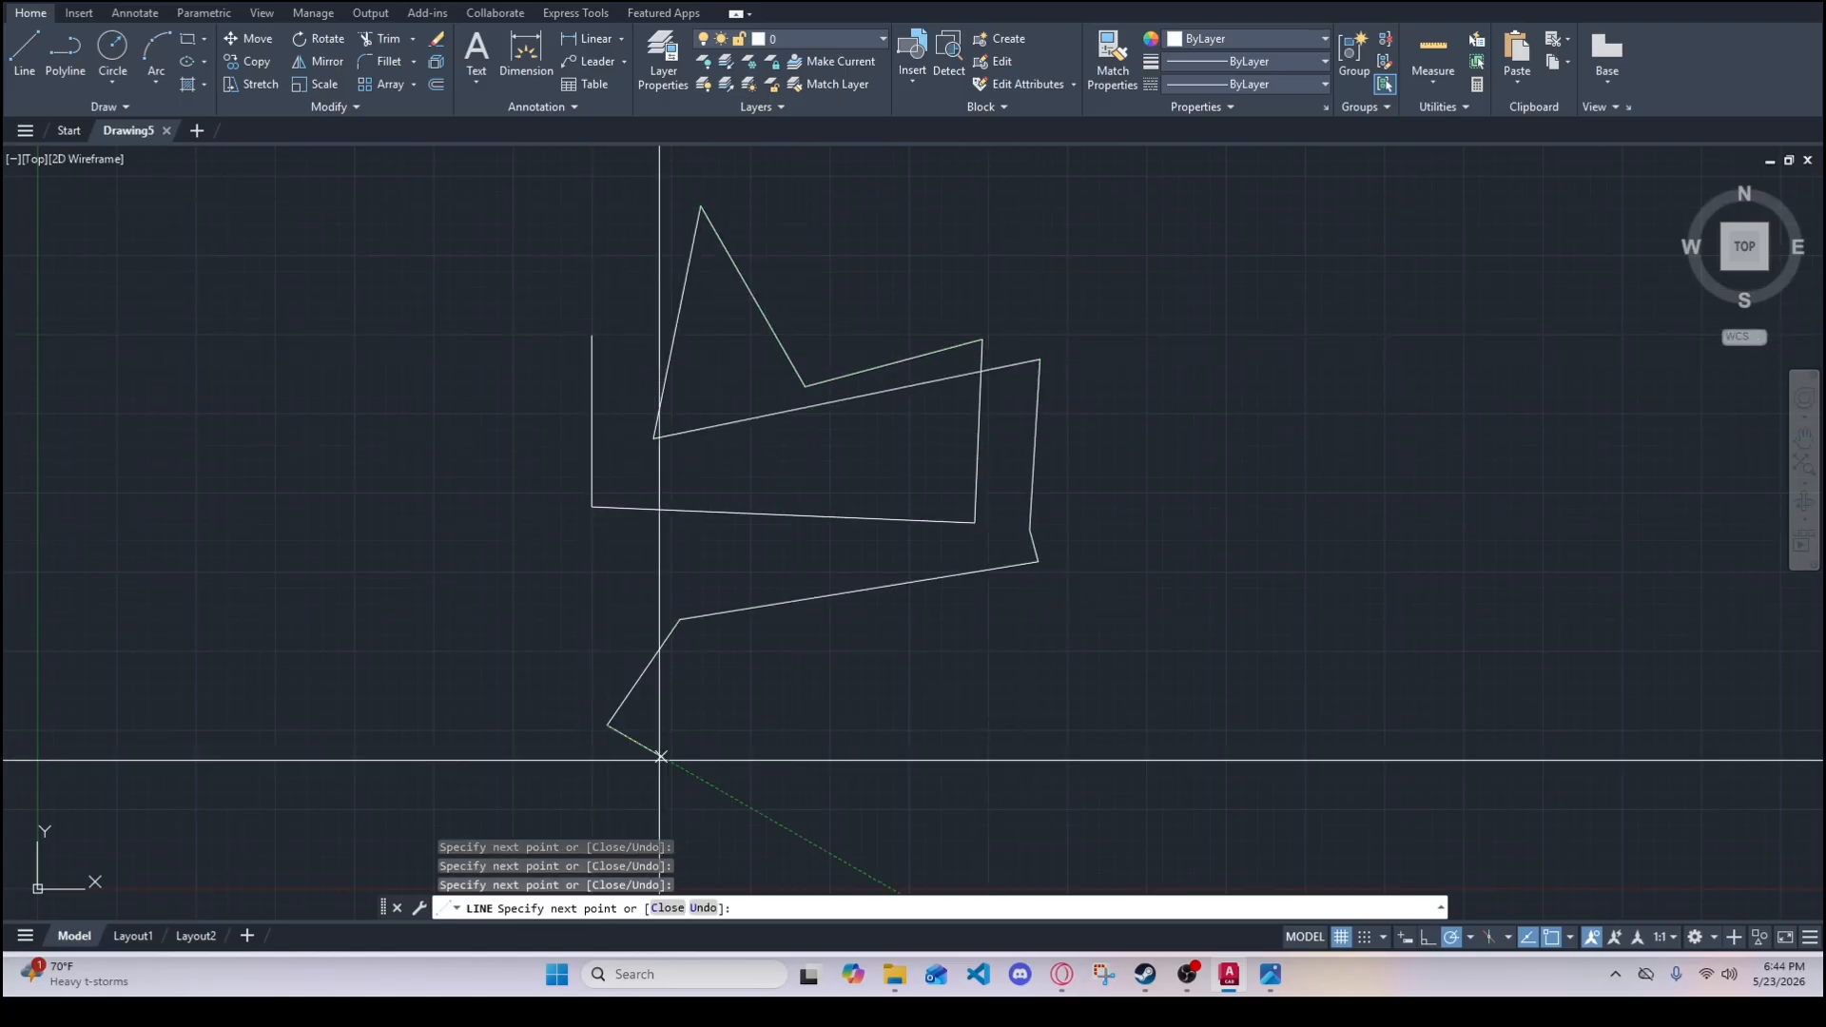
left_click(607, 725)
left_click(1069, 726)
left_click(1113, 619)
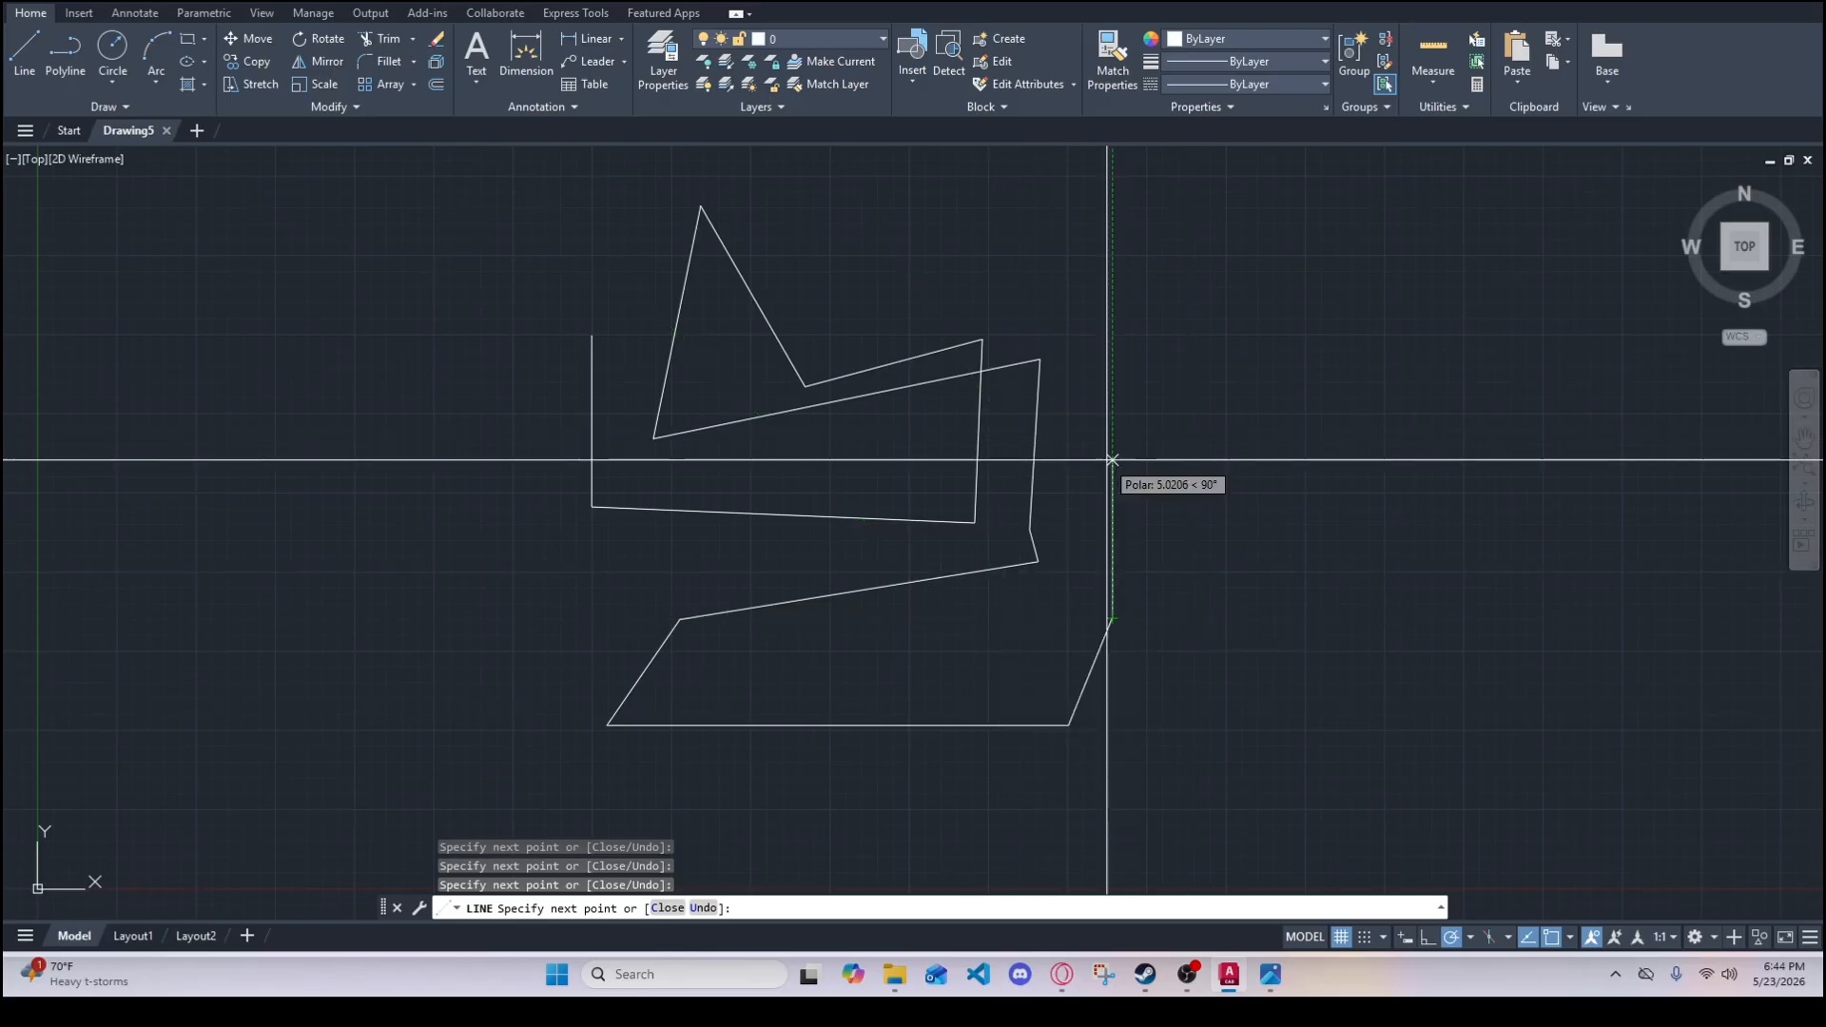
key("Escape")
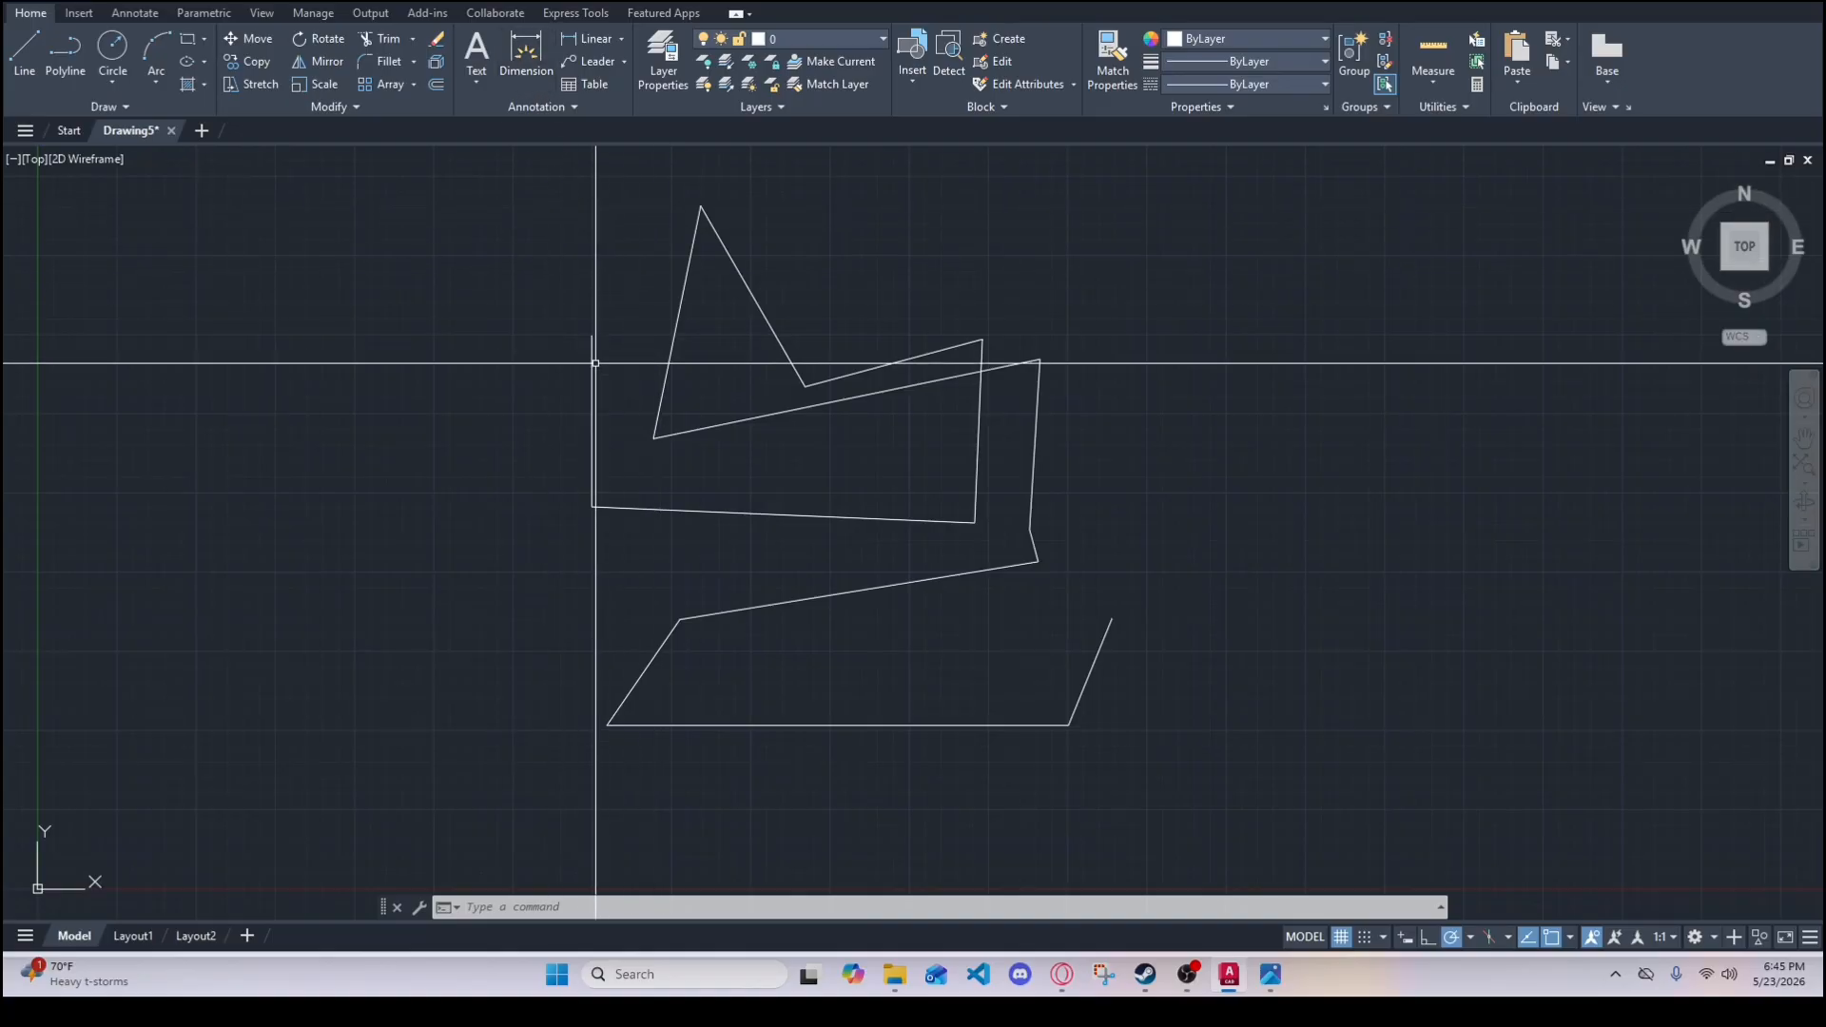
- Add an aligned dimension to the slanted segment descending rightward from the zigzag's highest peak, placing it outside the peak
left_click(526, 57)
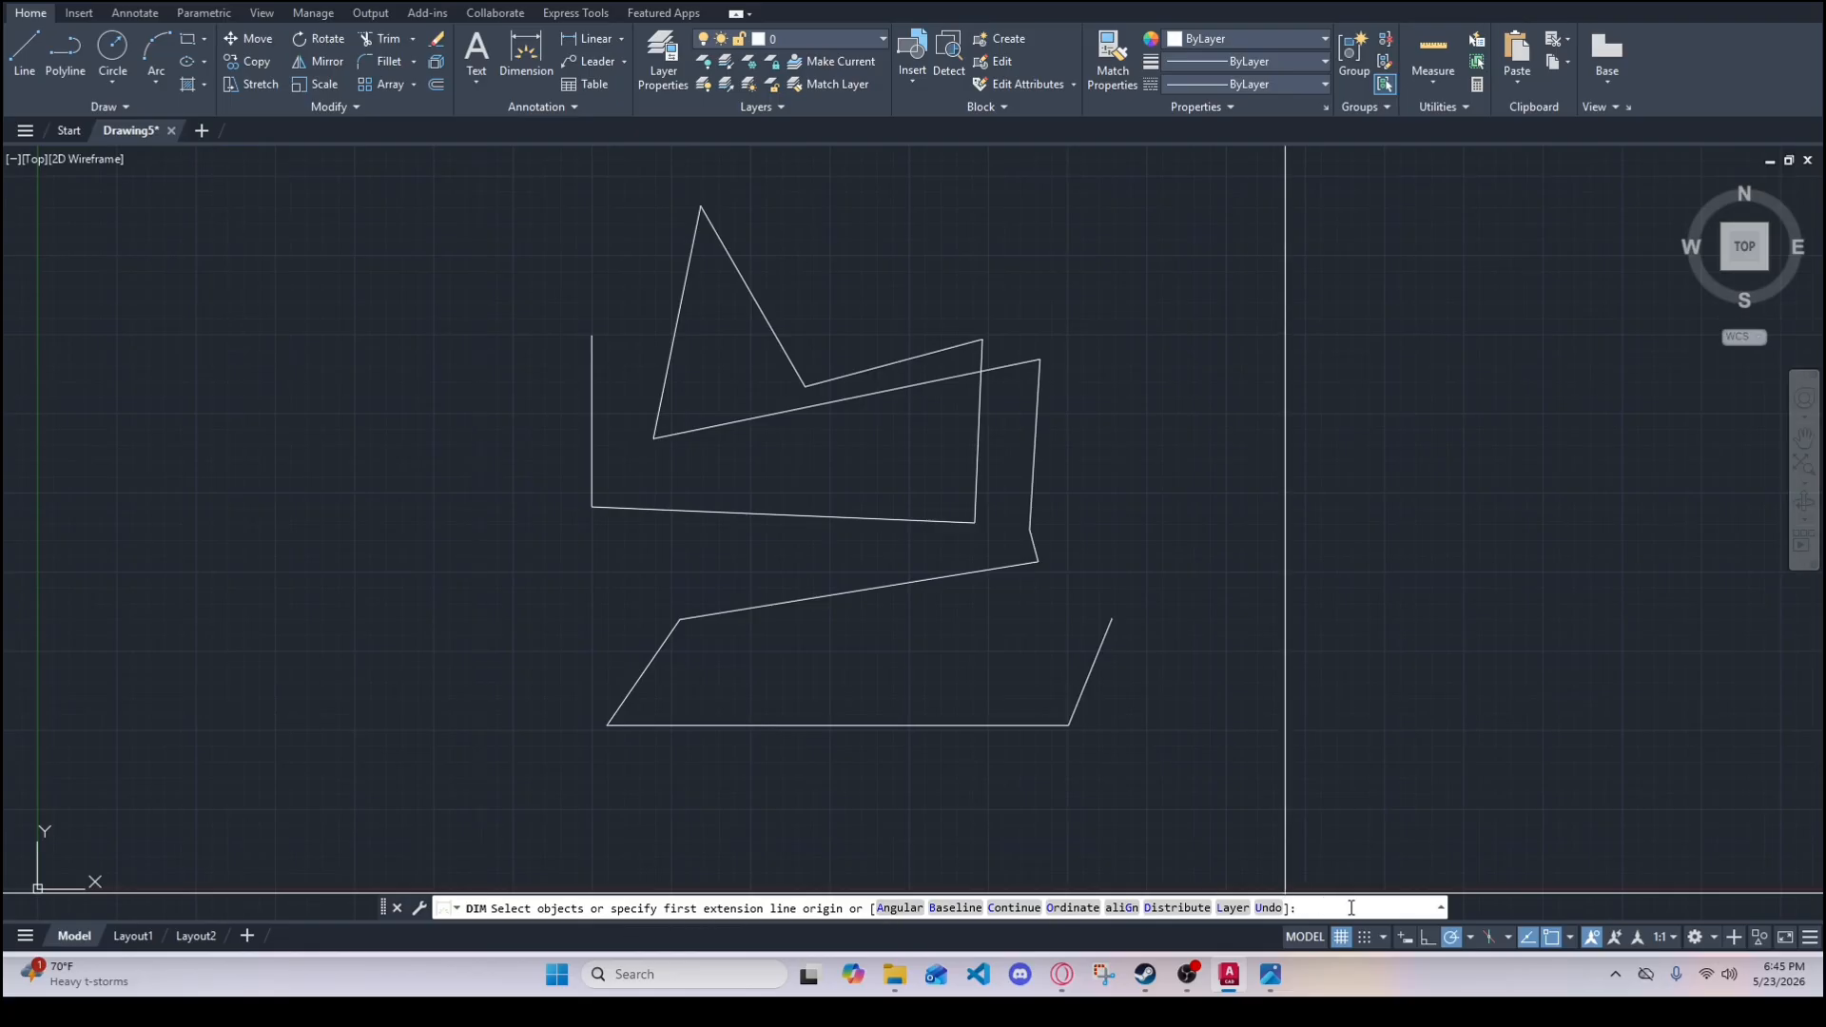
key("Return")
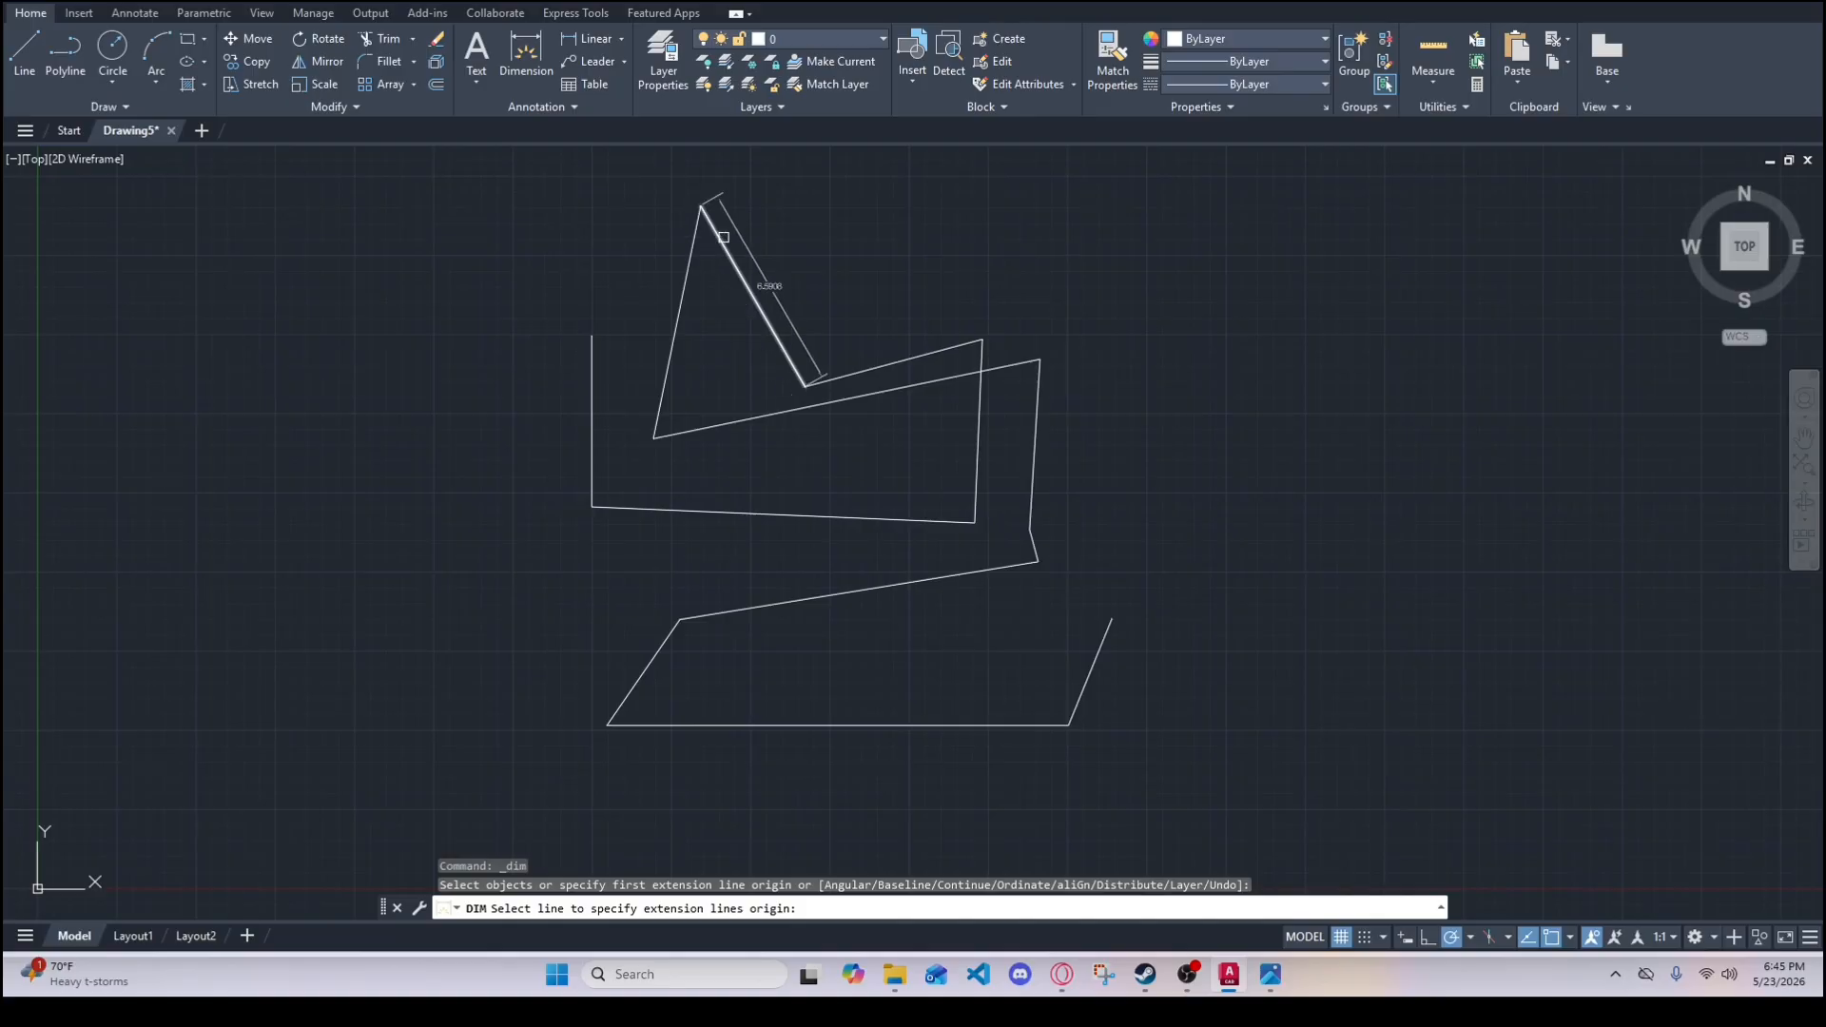
left_click(718, 237)
left_click(766, 224)
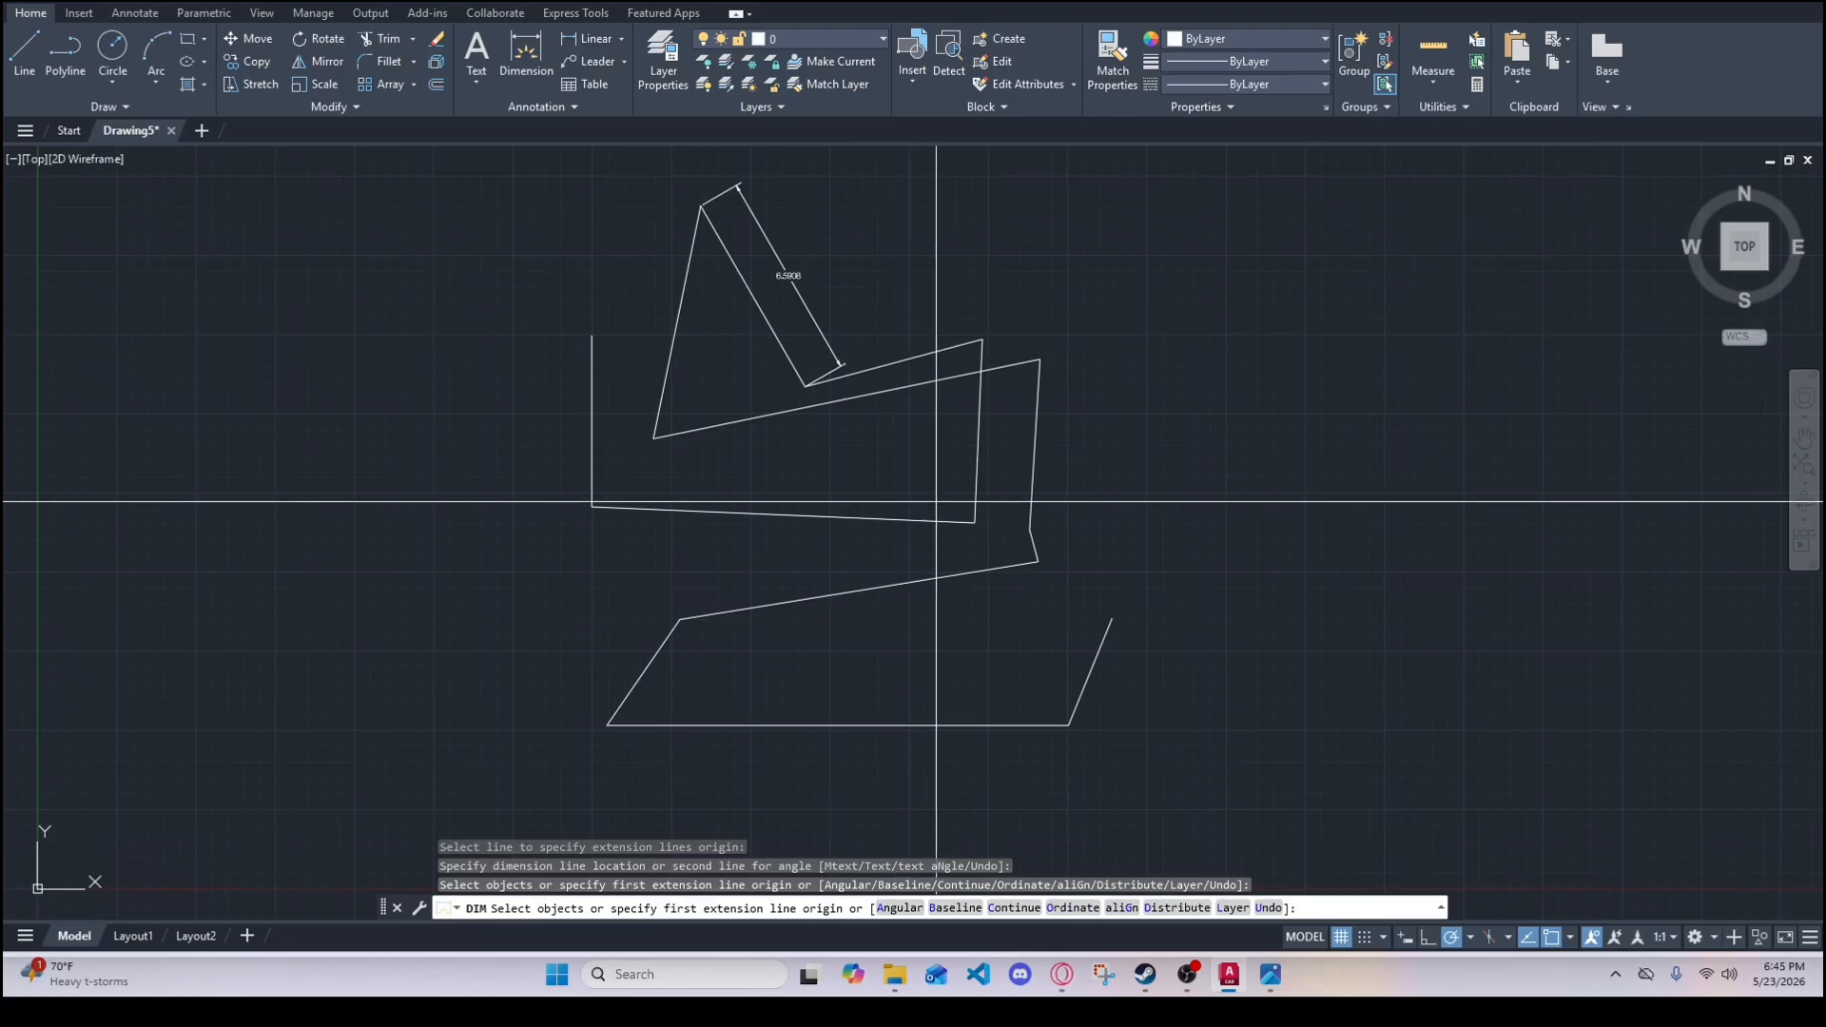
- Dimension the long near-horizontal segment between its two endpoints, placing the dimension line just below it
left_click(592, 508)
left_click(975, 522)
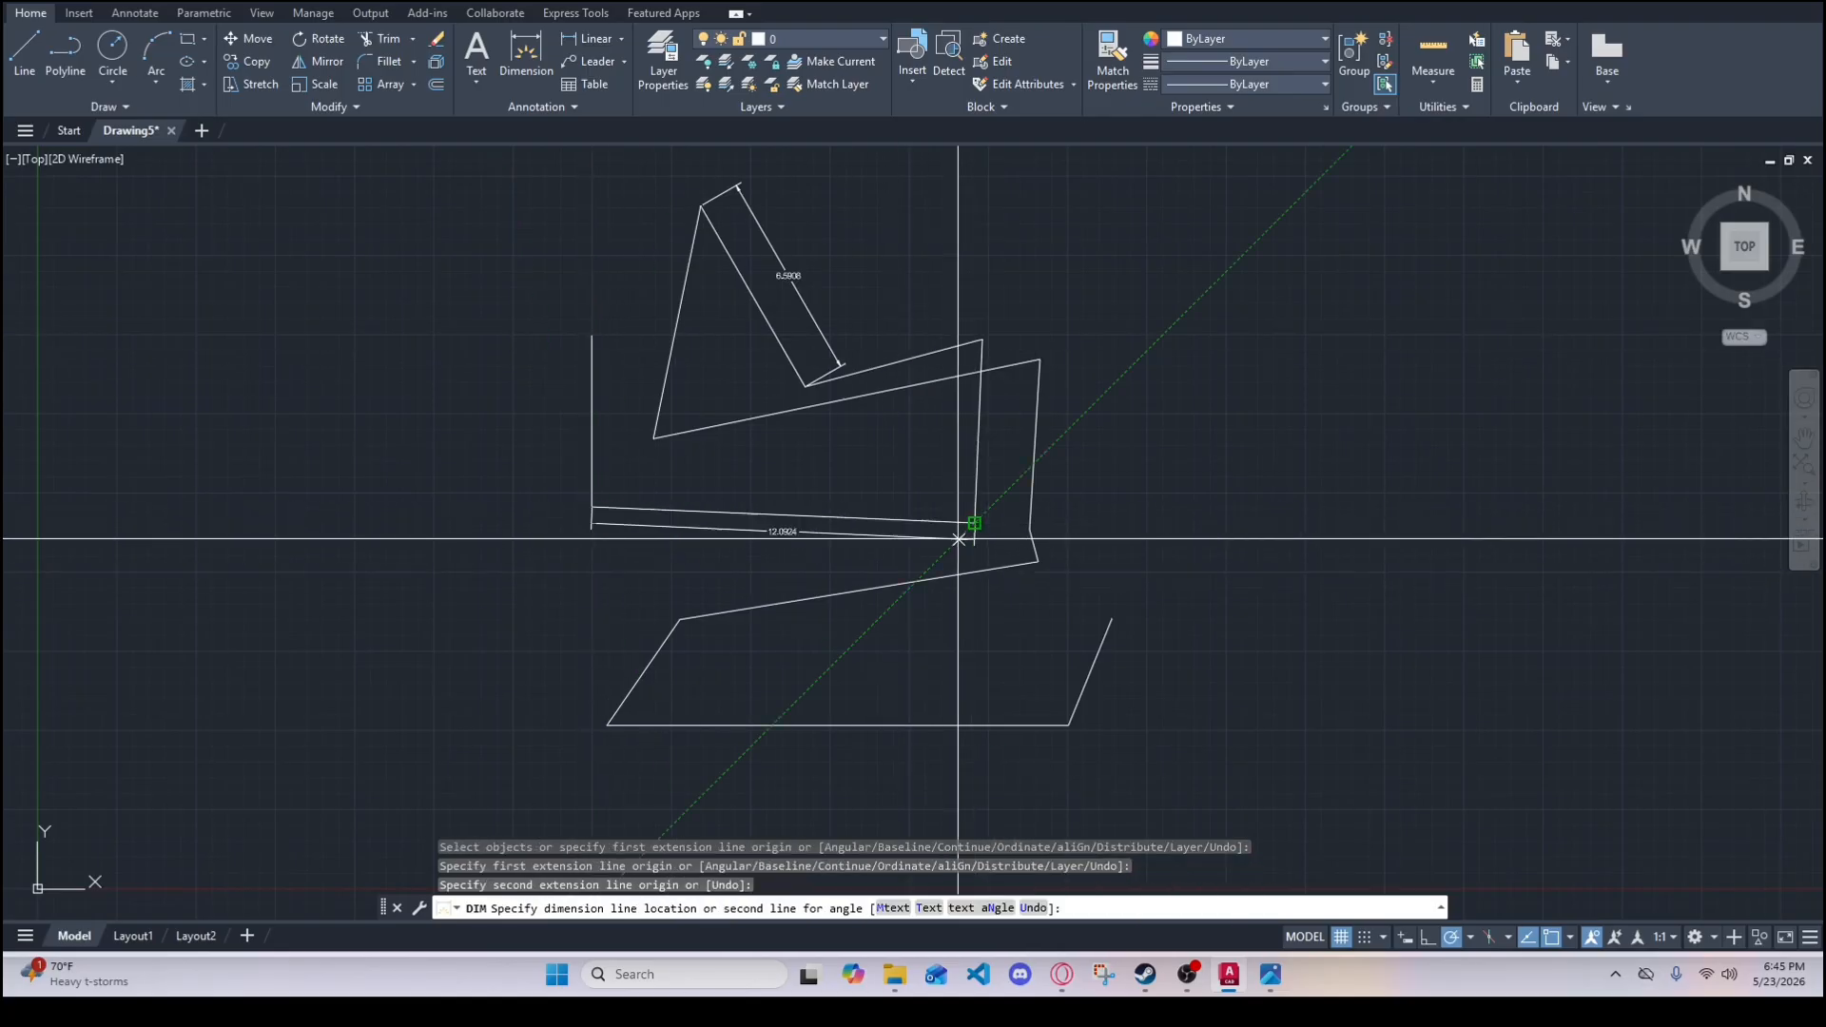
left_click(963, 544)
key("Return")
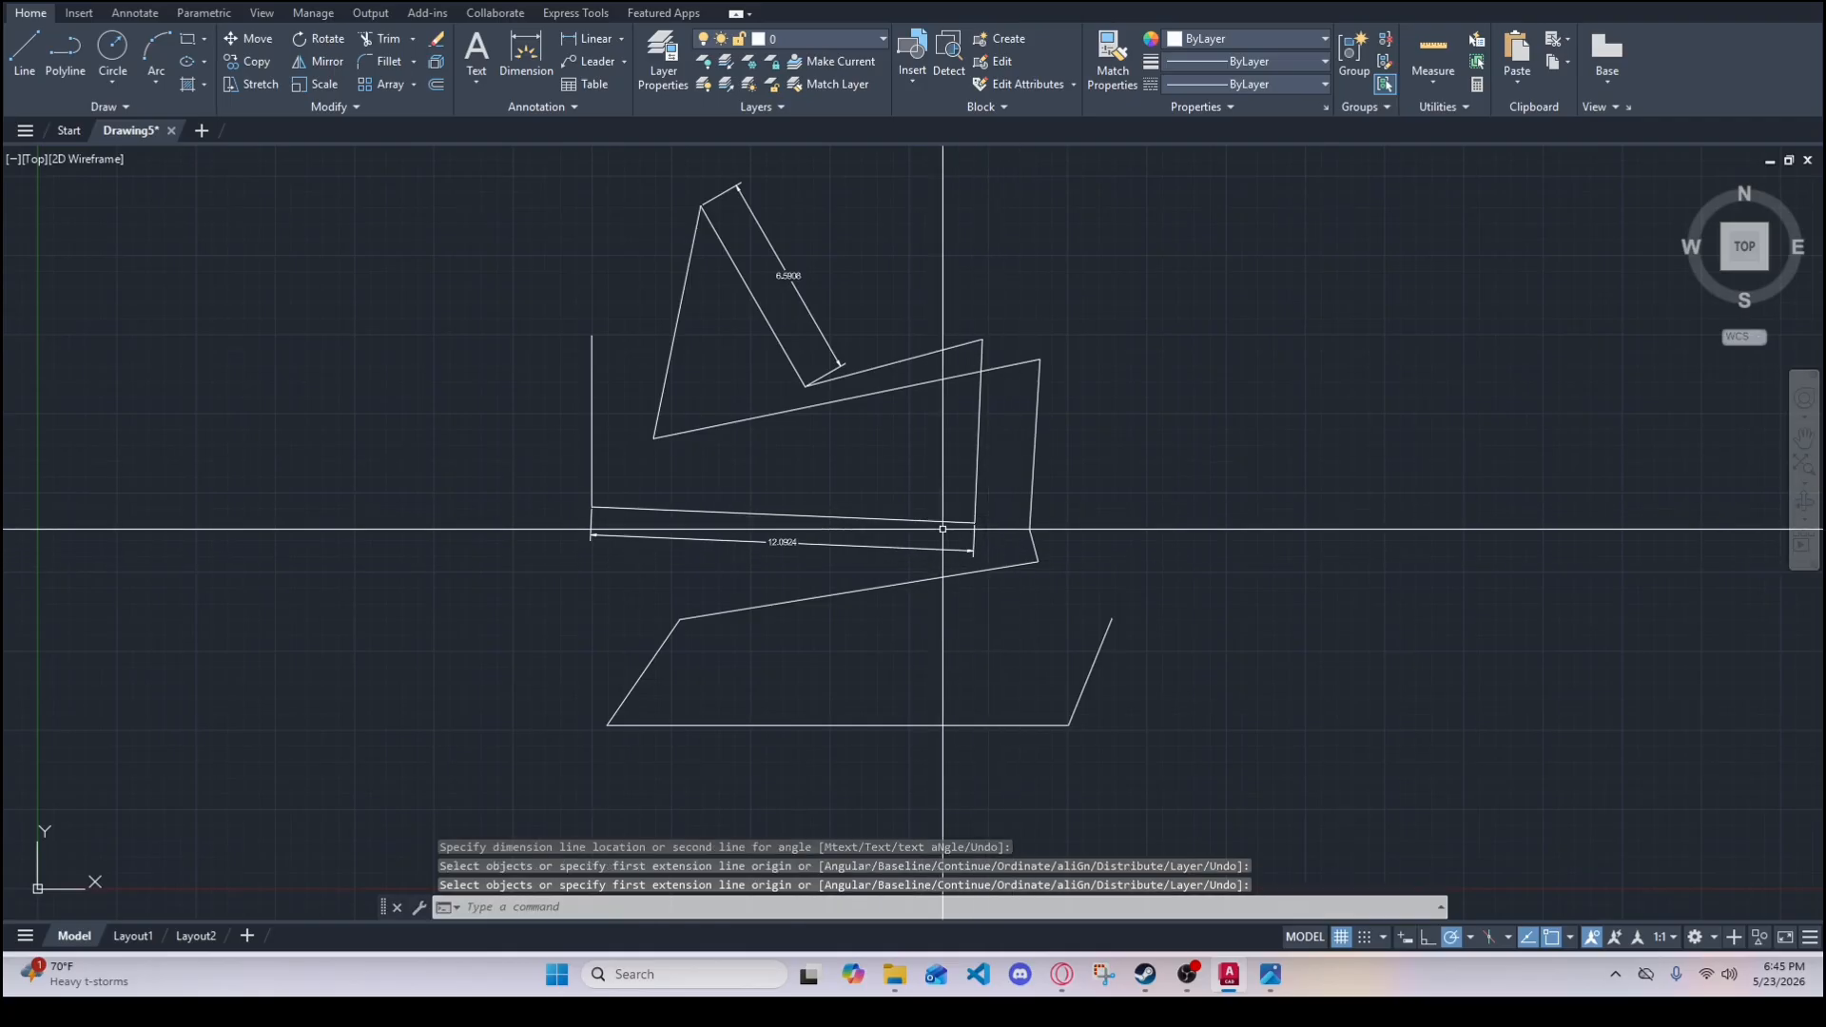
key("Escape")
key("Escape")
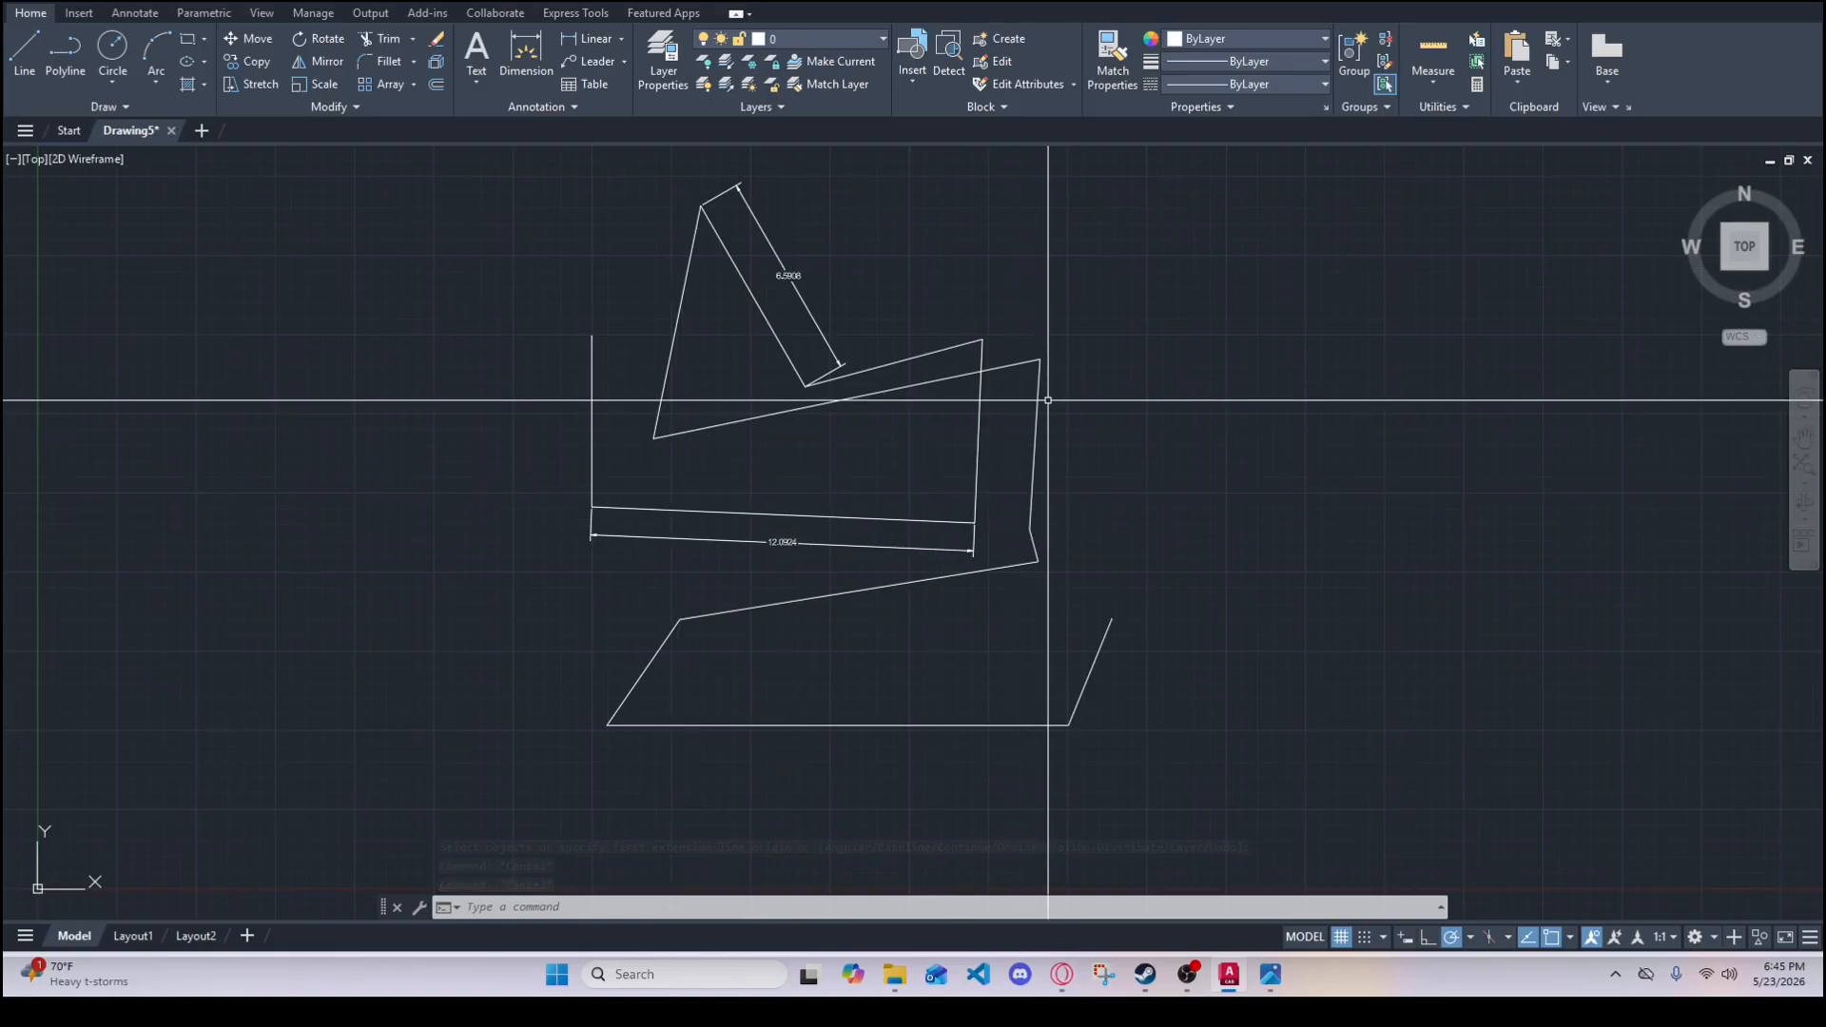
- Move the near-vertical segment on the zigzag's outer right side away from its neighbours using its midpoint grip
left_click(1113, 465)
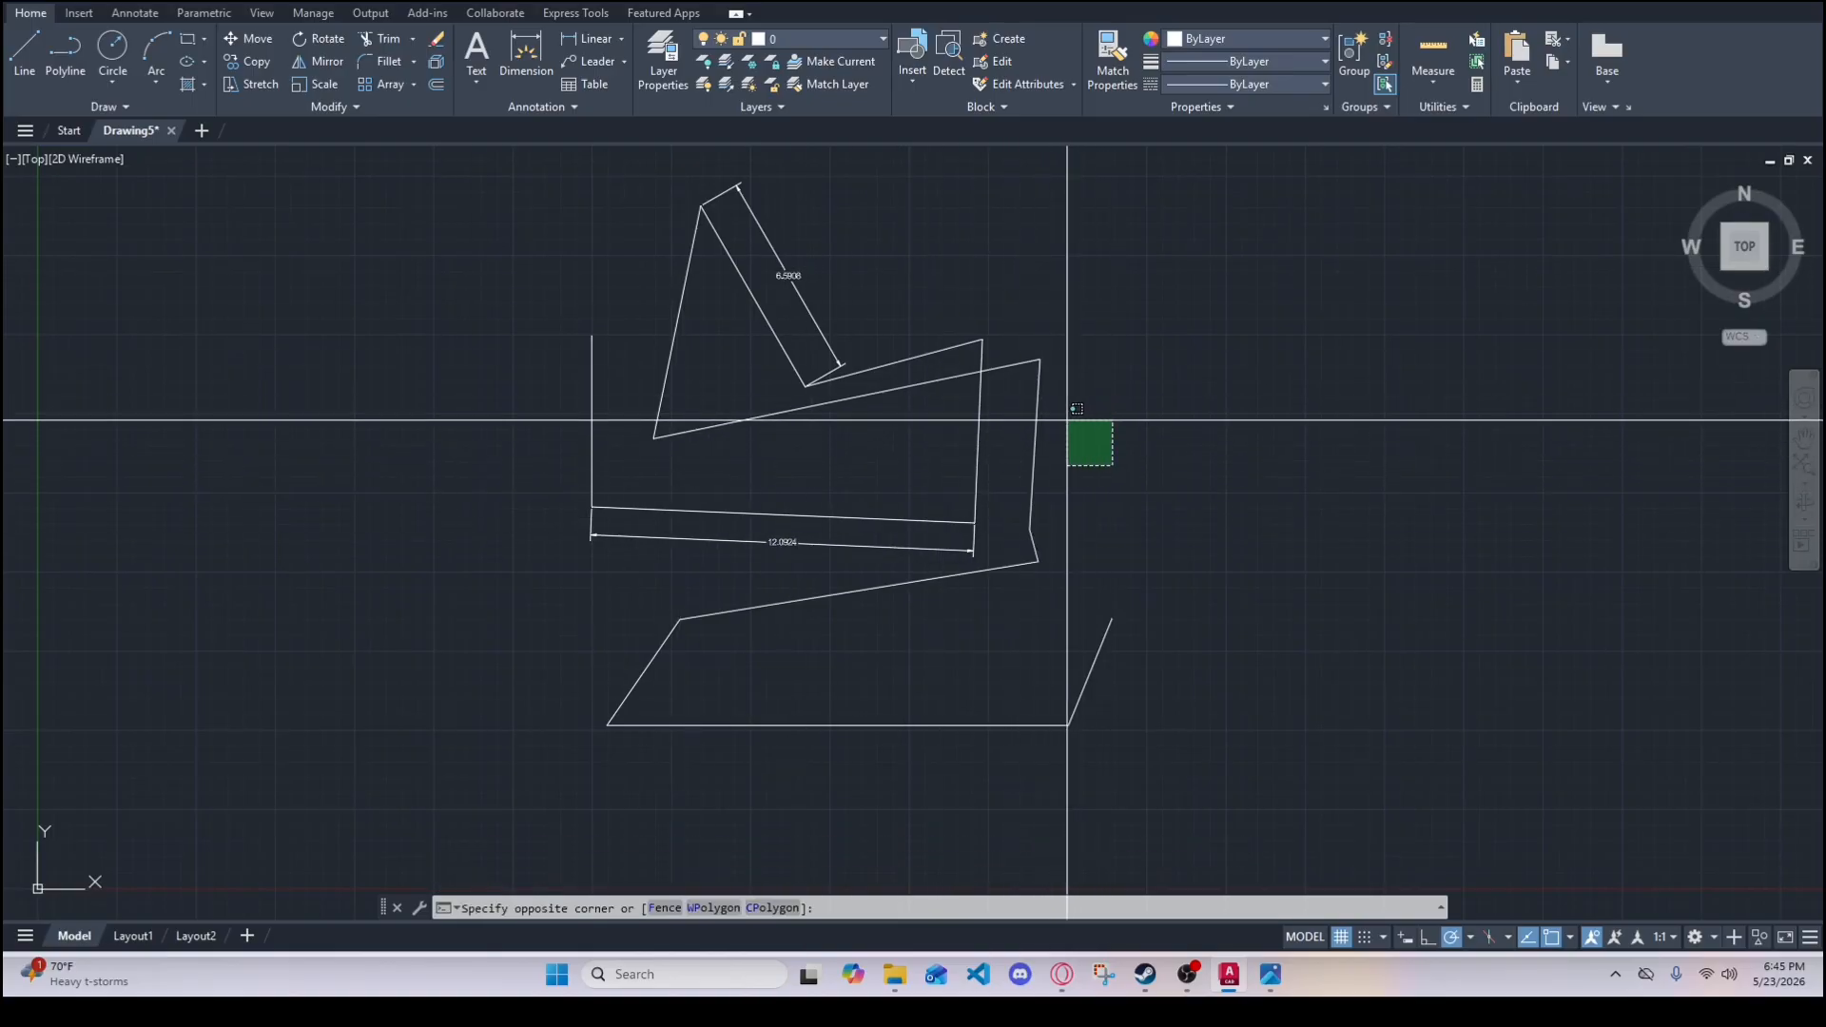
left_click(1032, 419)
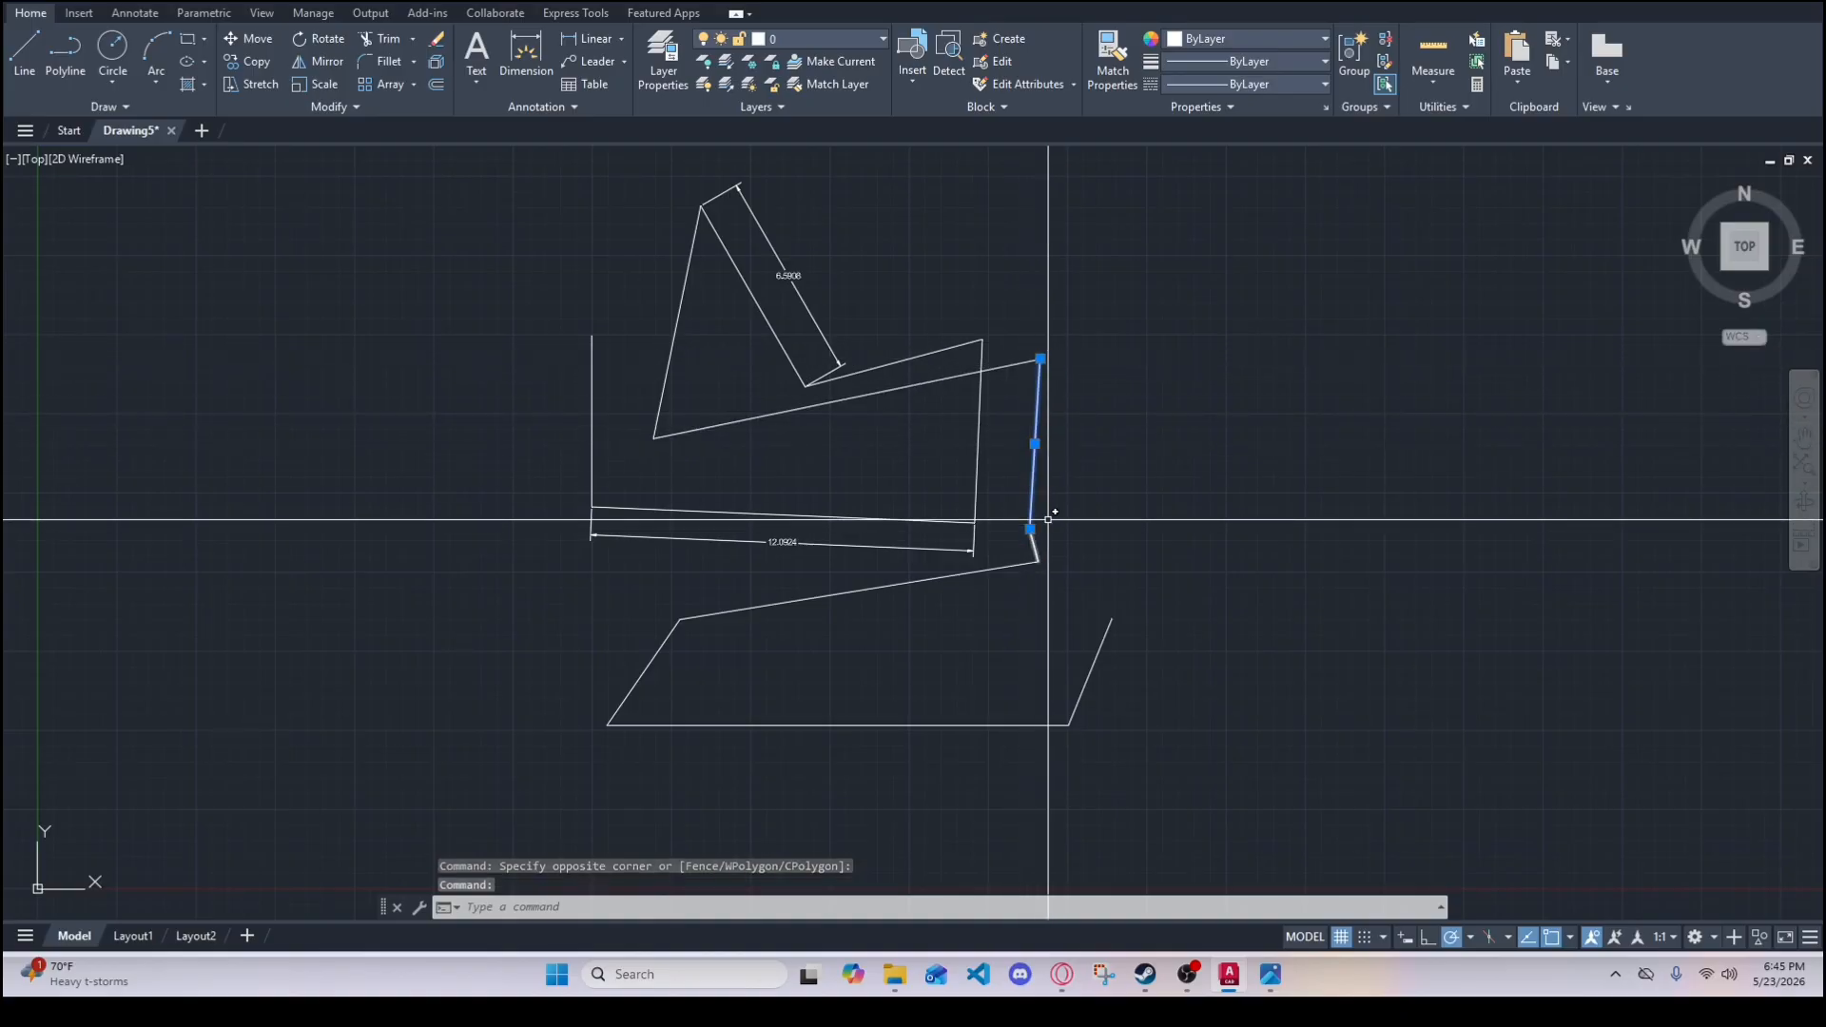
left_click(1034, 443)
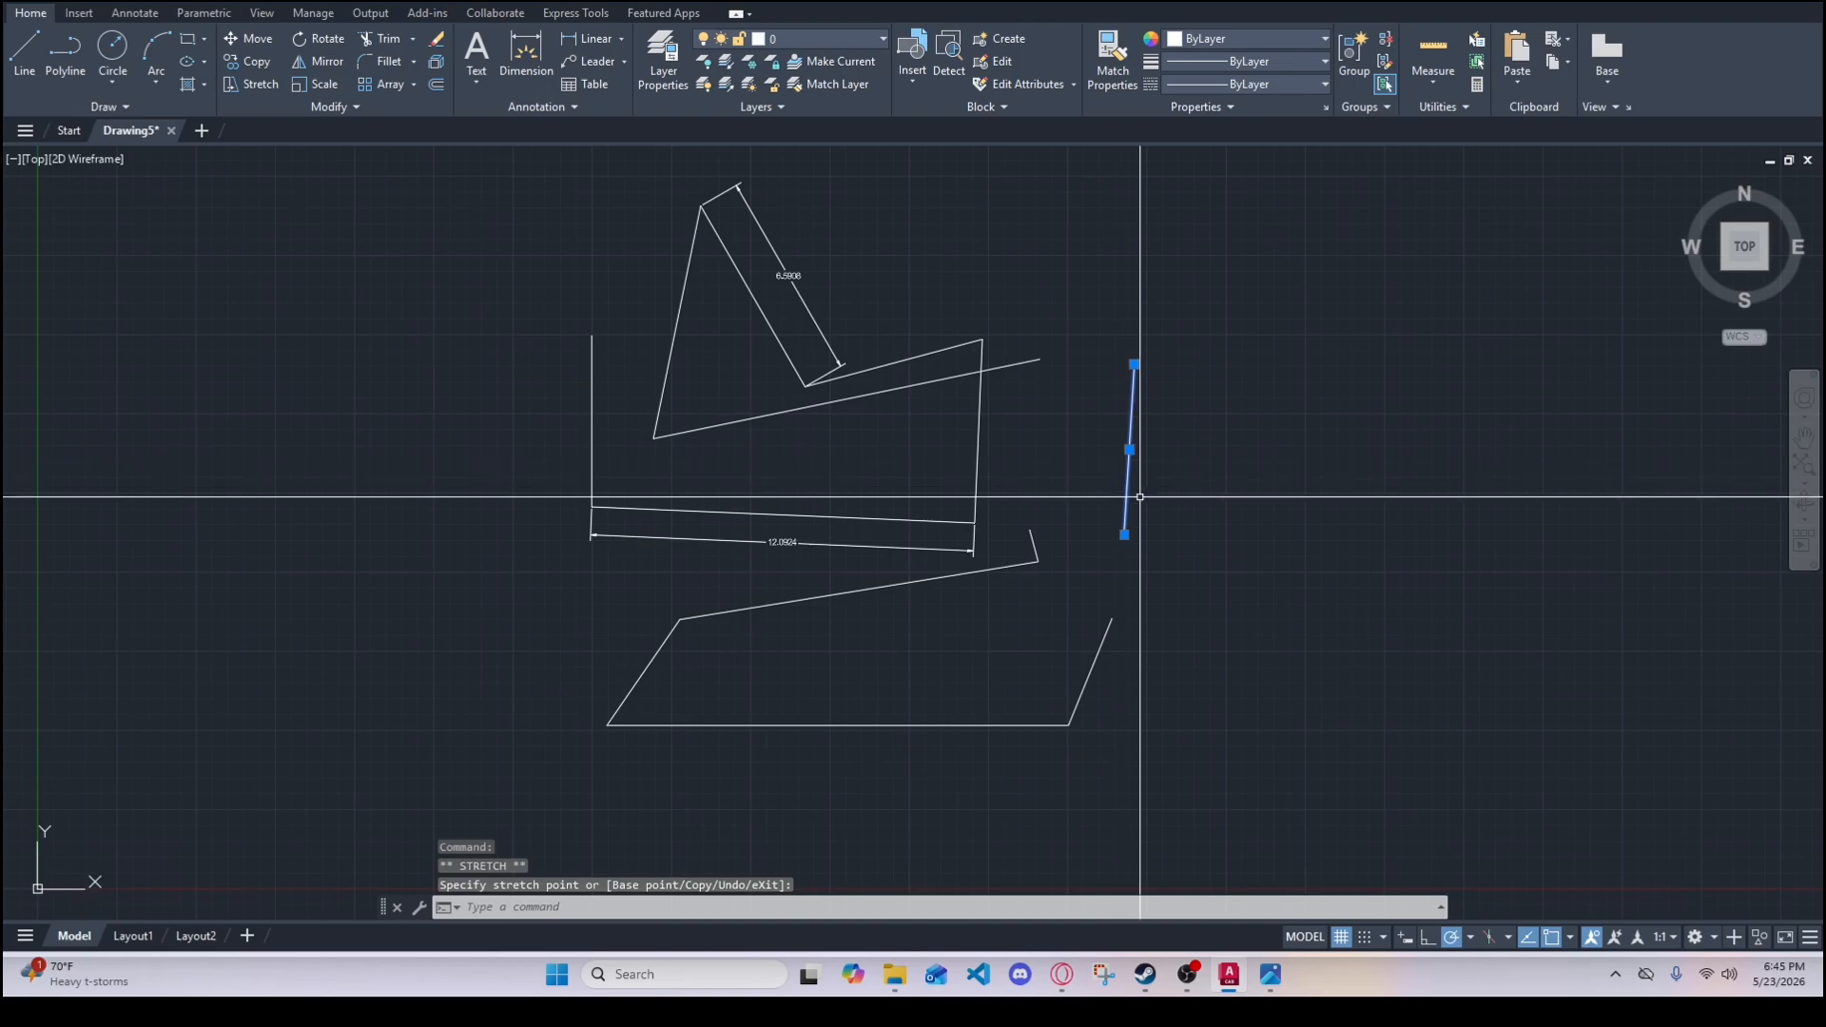
- Reattach both ends of the displaced near-vertical segment to the open endpoints of its neighbouring lines
left_click(1125, 530)
left_click(1124, 534)
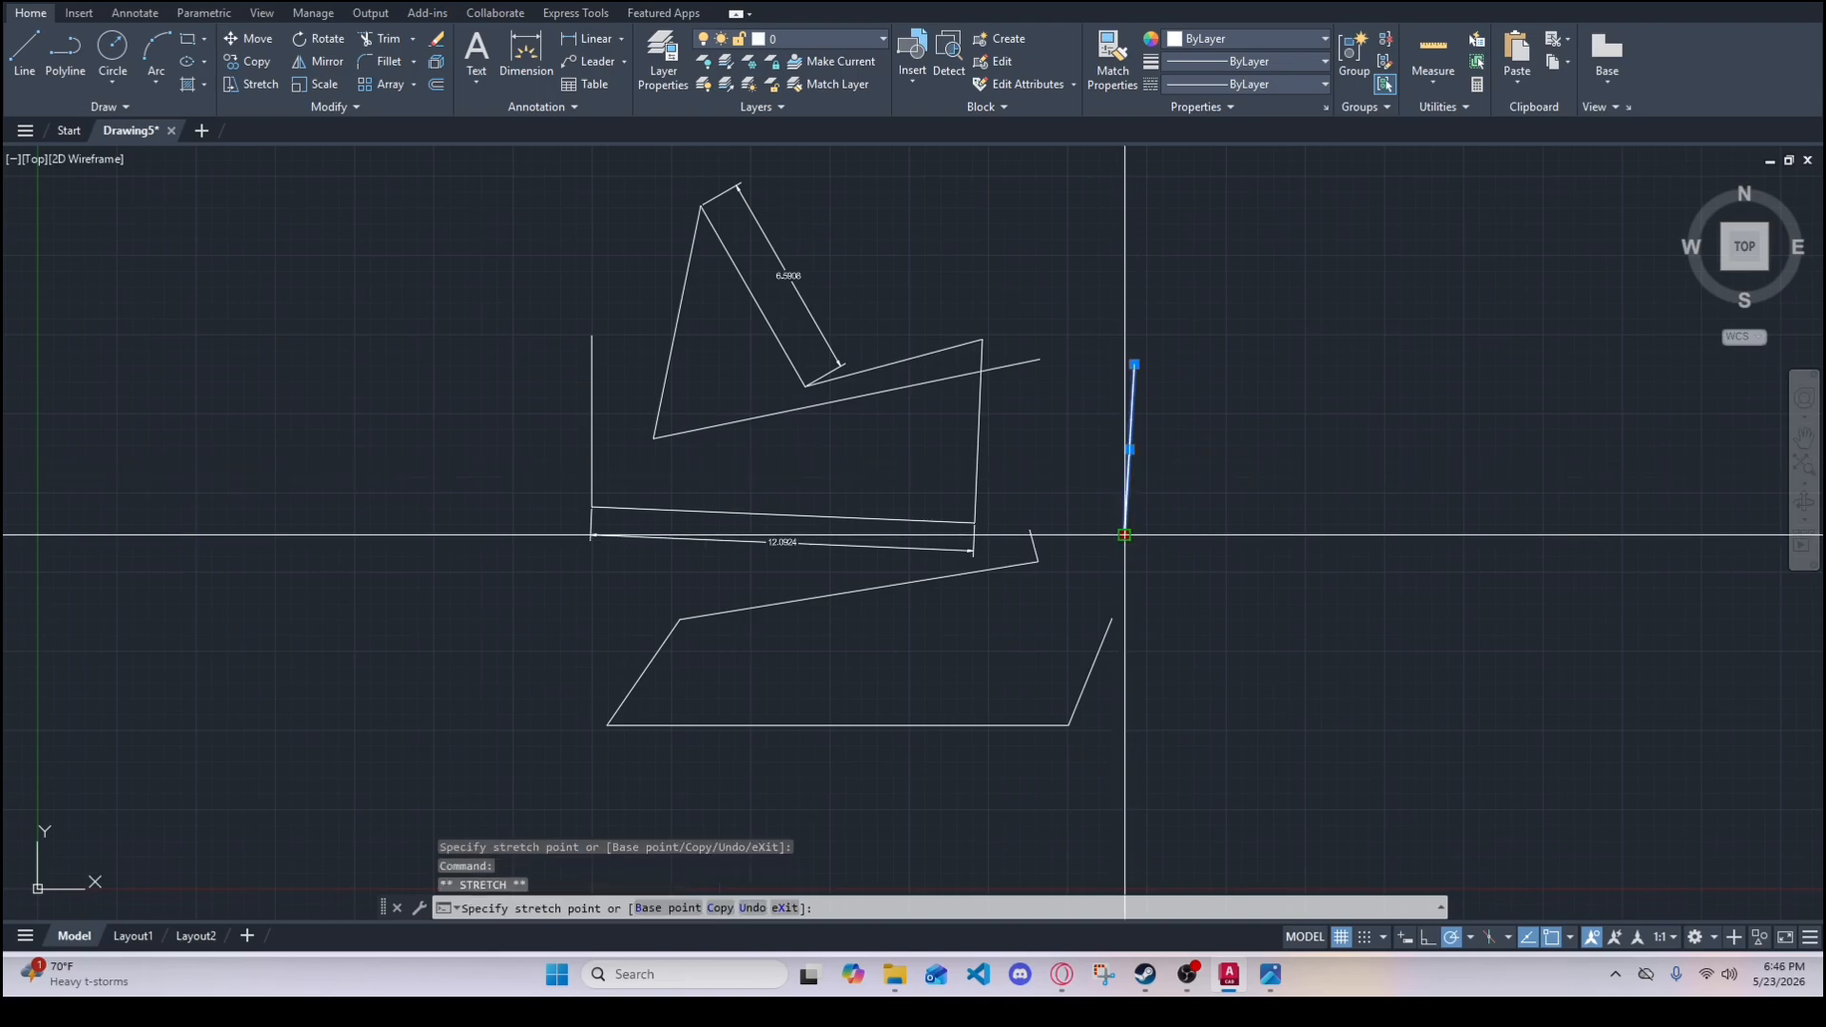
left_click(1030, 530)
left_click(1133, 365)
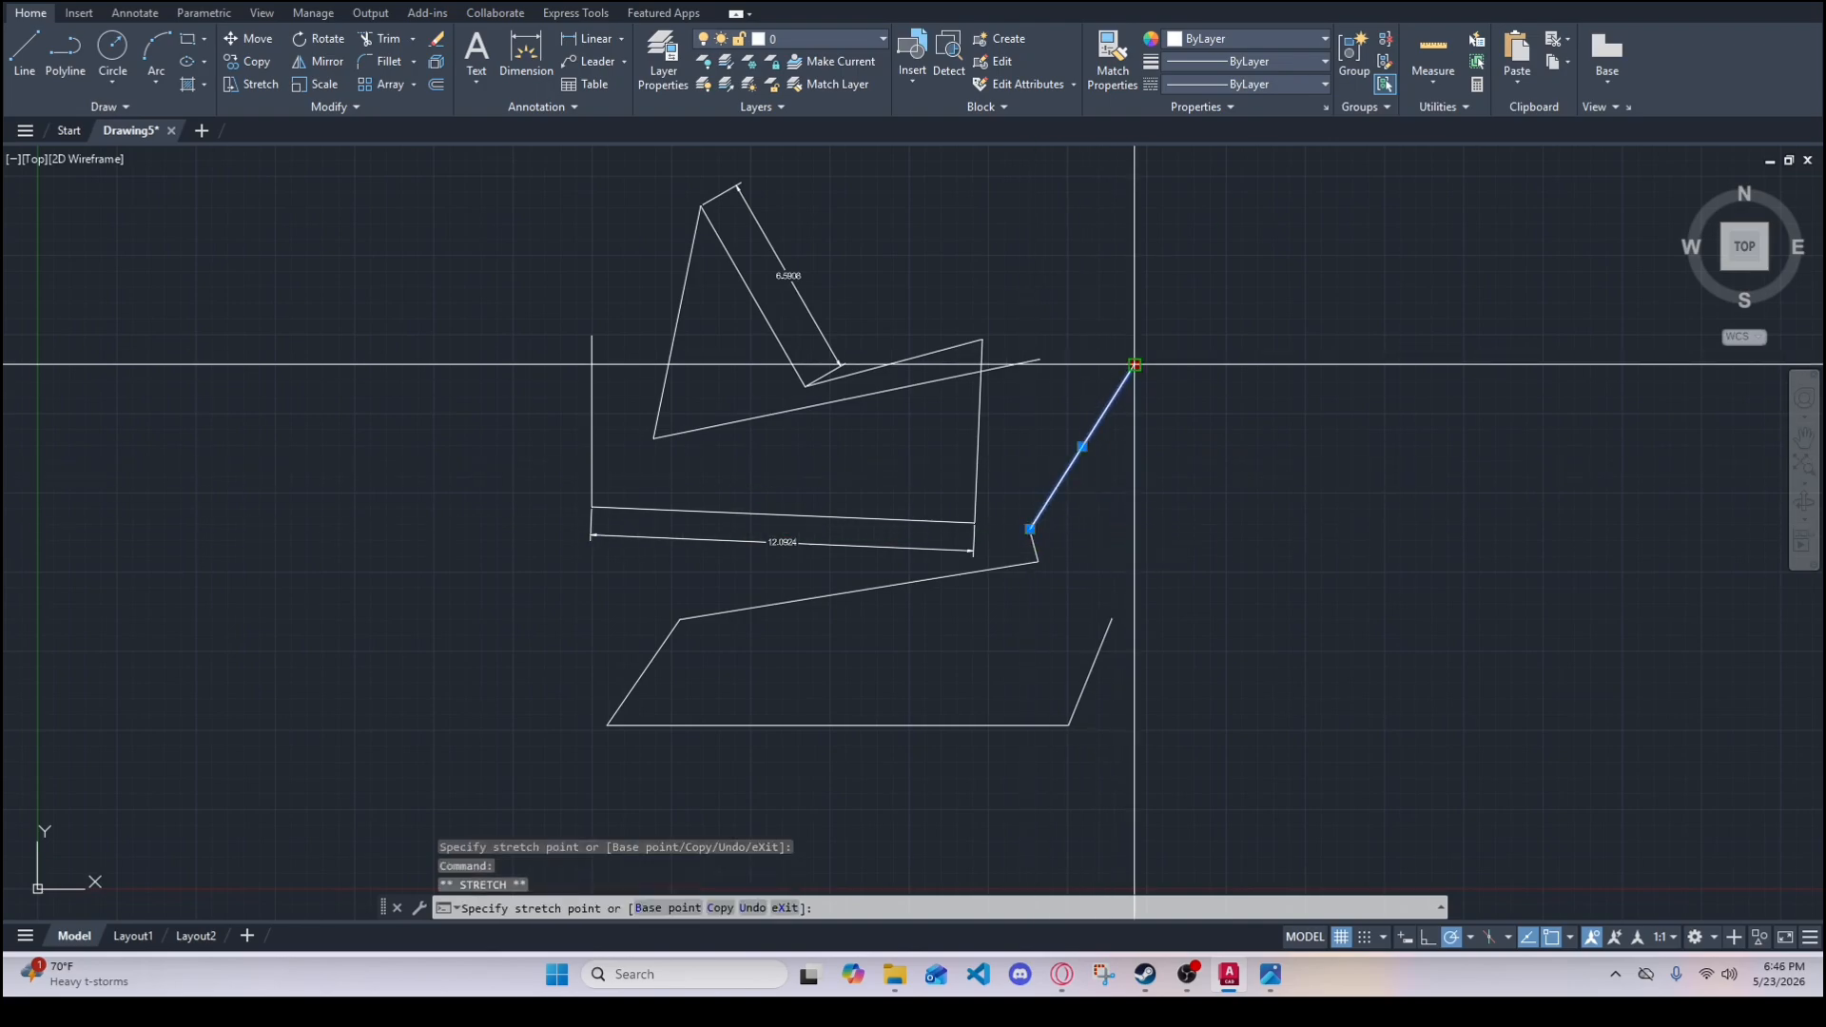
left_click(1040, 358)
key("Escape")
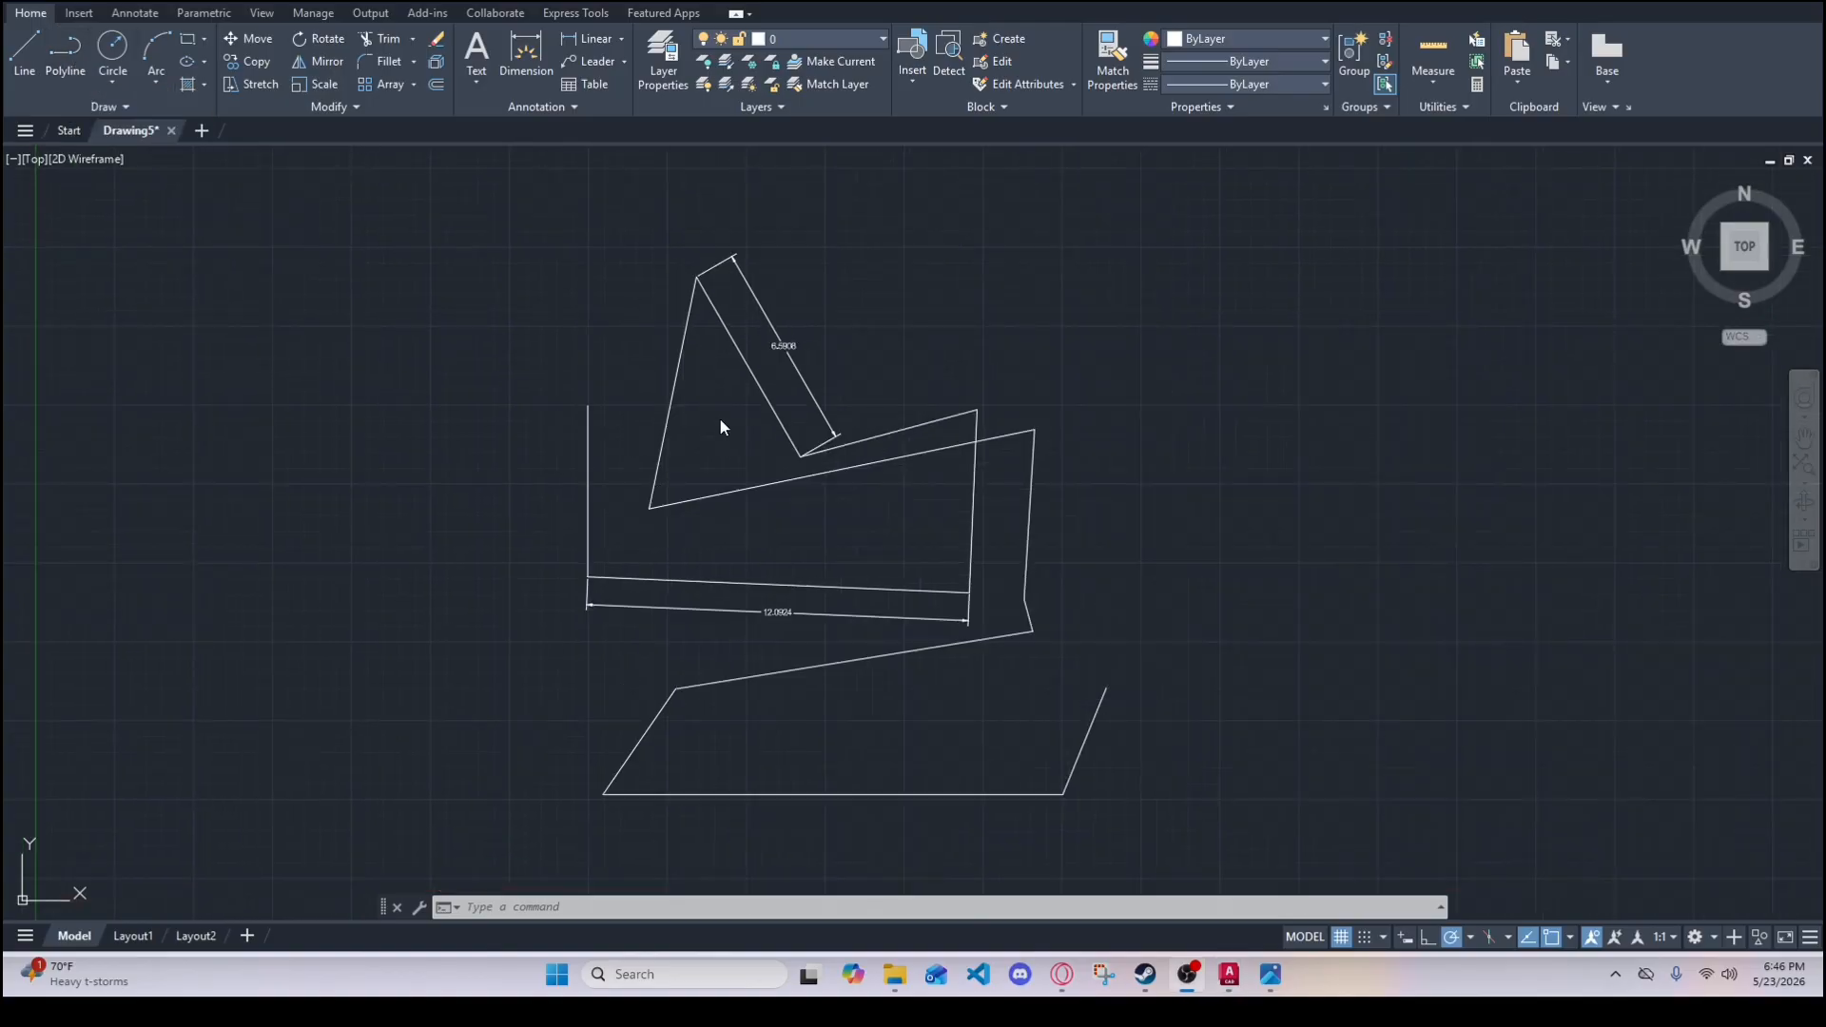
- Examine the length dimension on the slanted segment up close
scroll(775, 364, "up", 4)
scroll(785, 354, "down", 3)
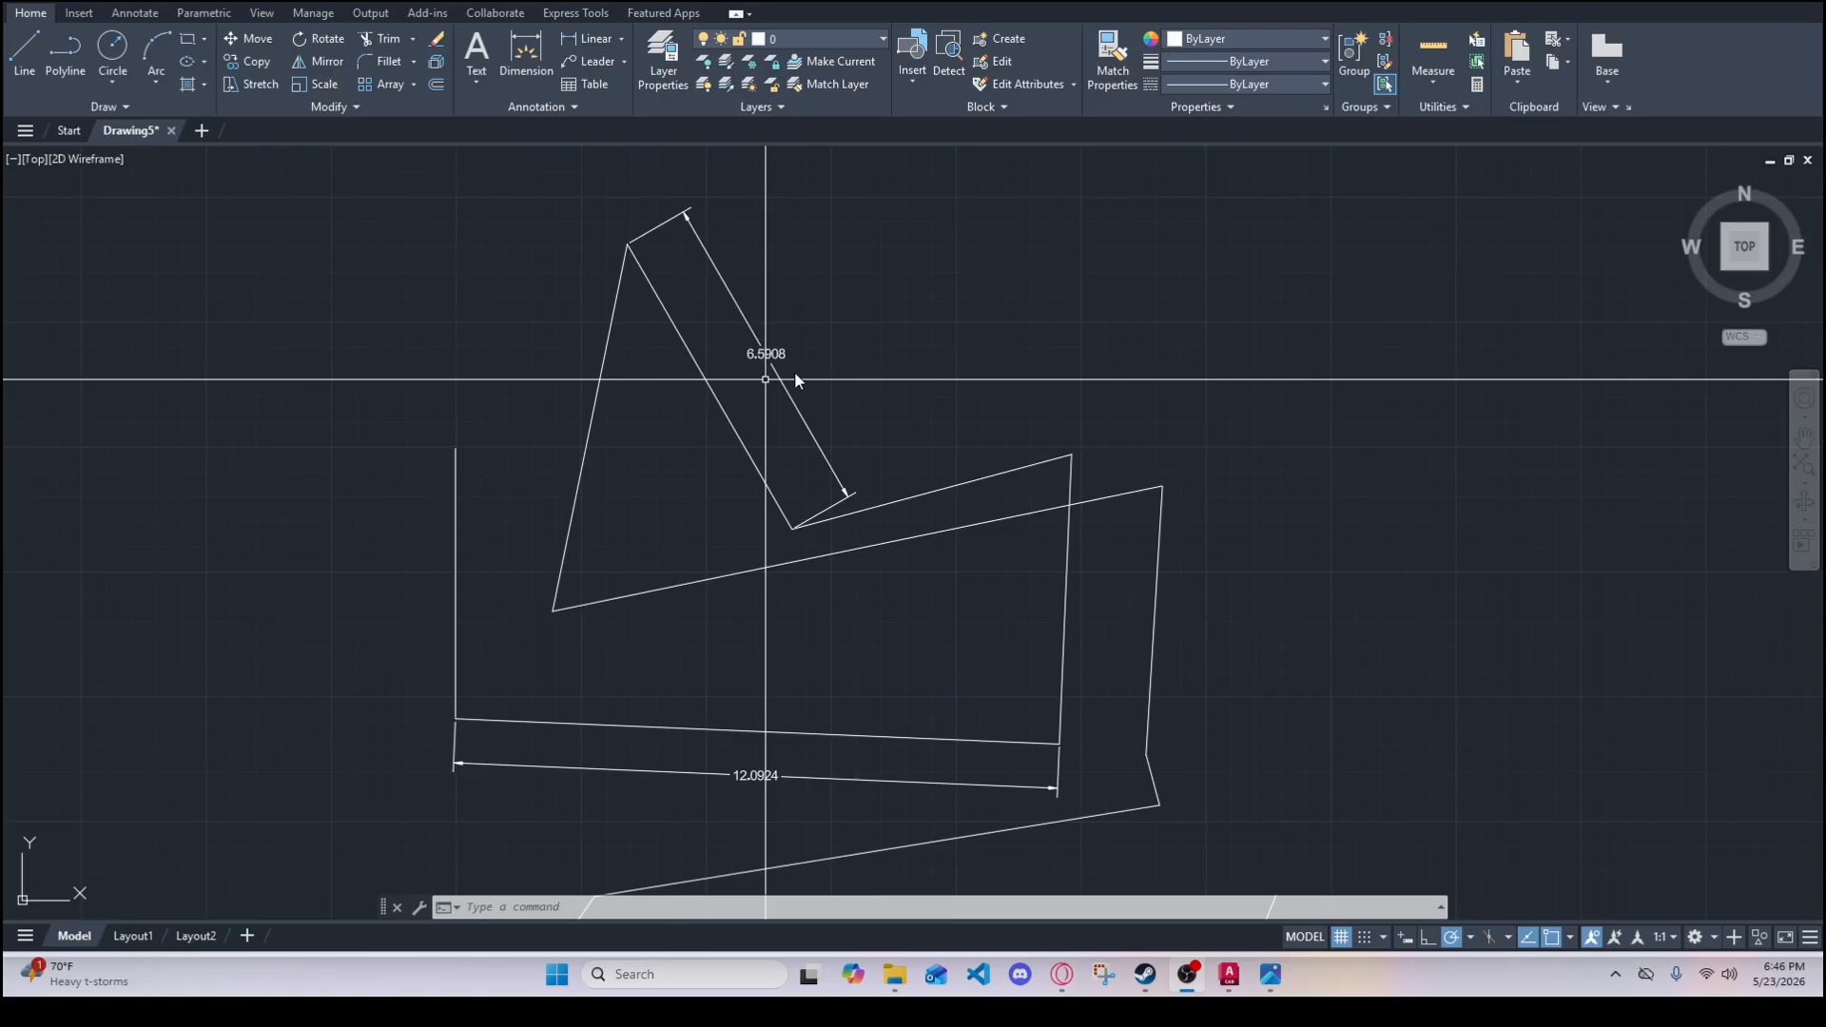
scroll(796, 371, "up", 2)
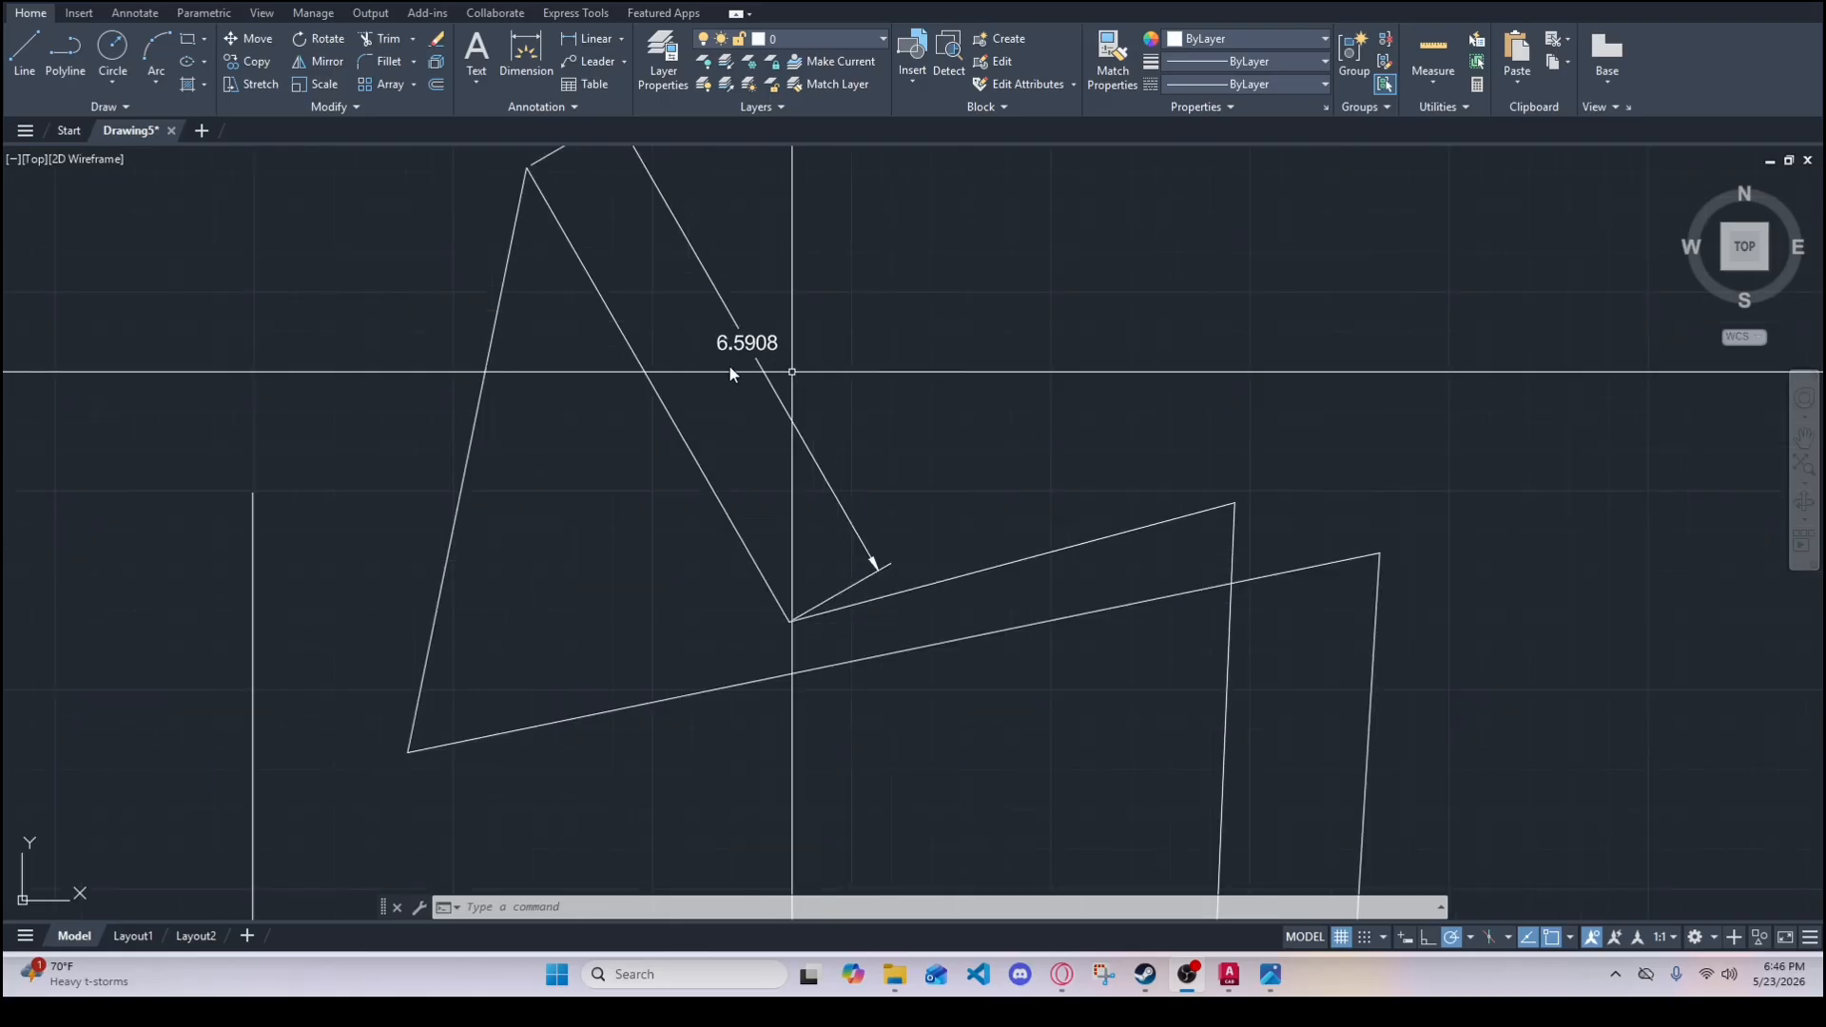
left_click(673, 294)
left_click(874, 399)
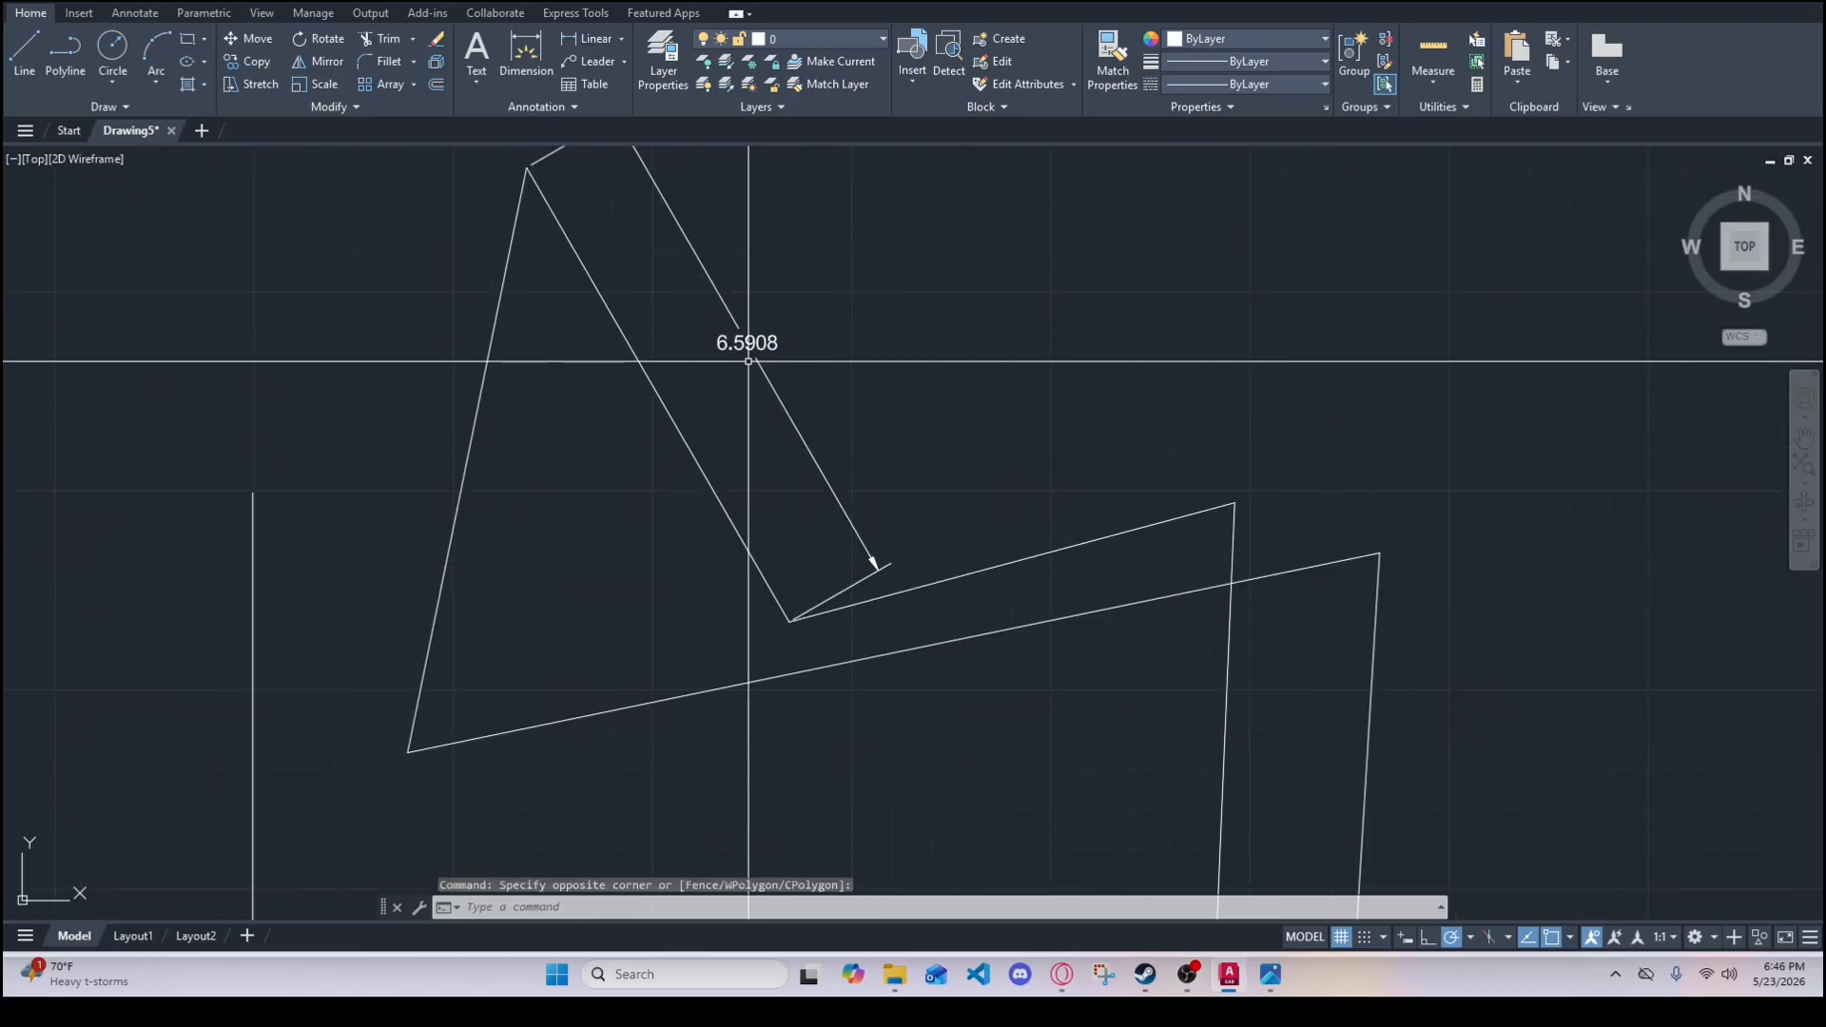
scroll(752, 372, "down", 2)
scroll(749, 390, "down", 2)
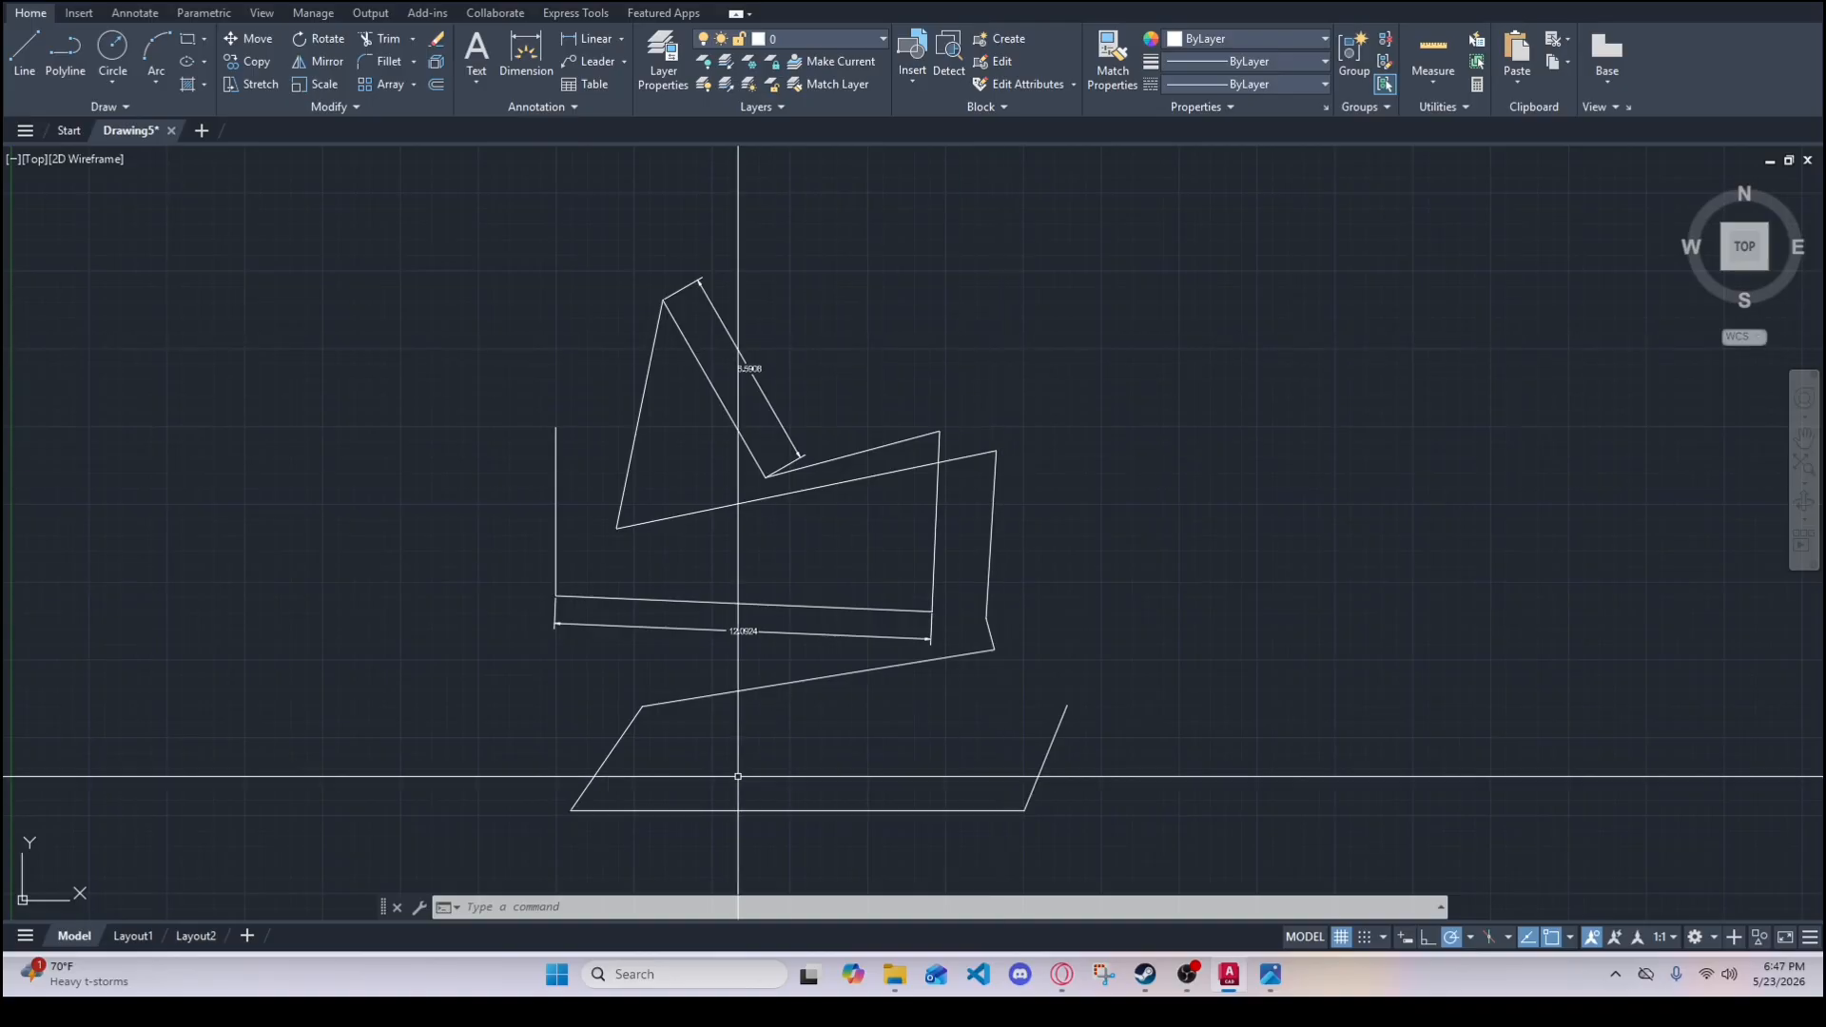
- Use the UNITS command to set the length type to Architectural with a precision of 0'-0 1/16"
left_click(609, 908)
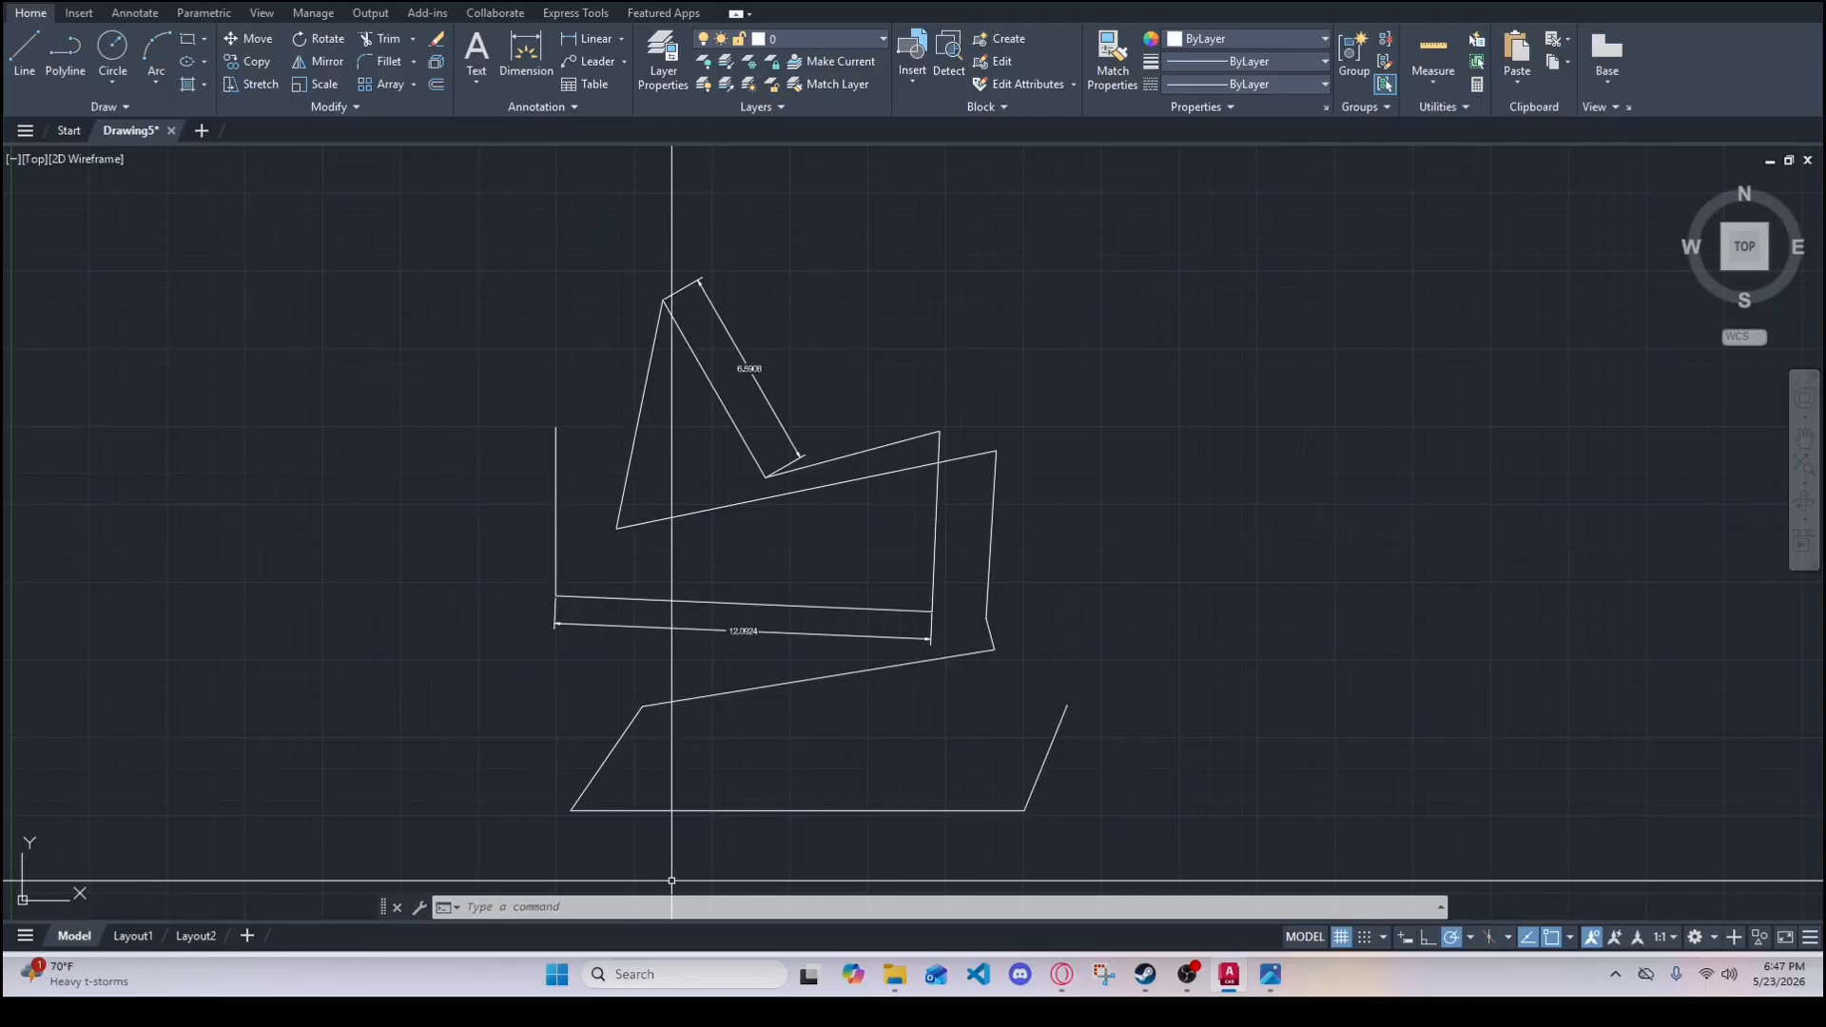
key("Escape")
key("Escape")
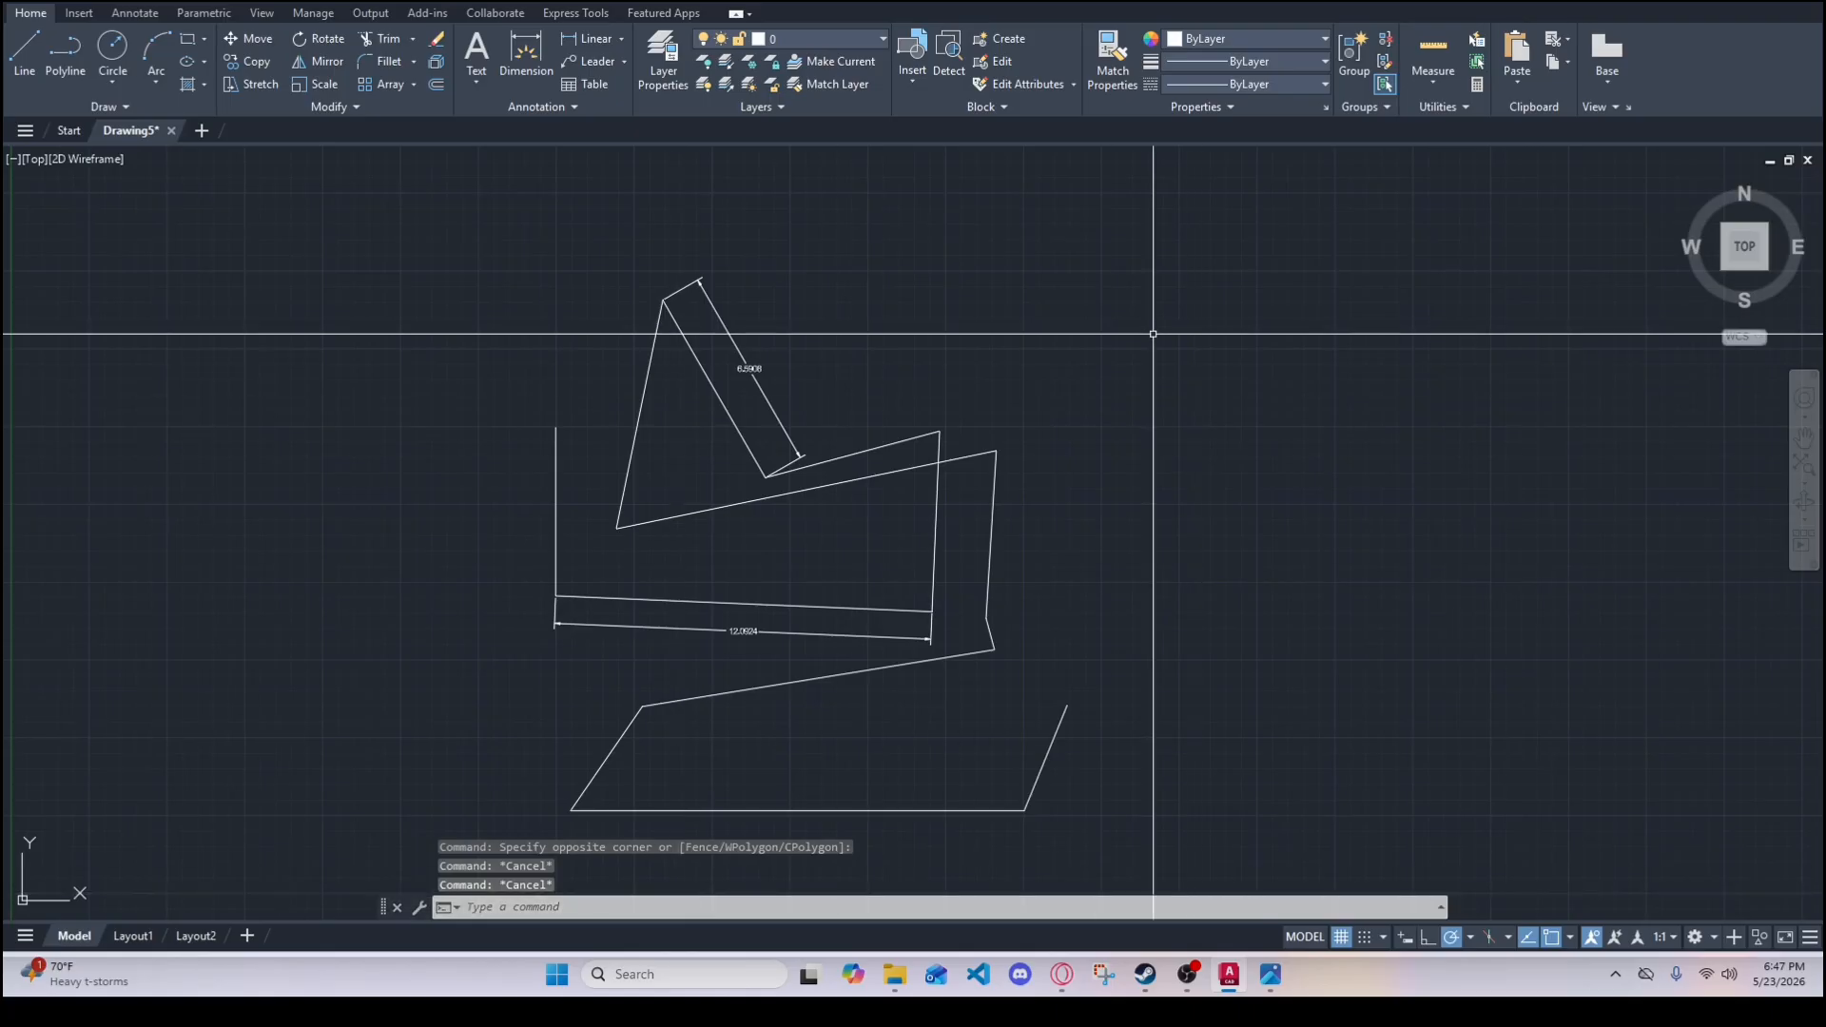
type("UNI")
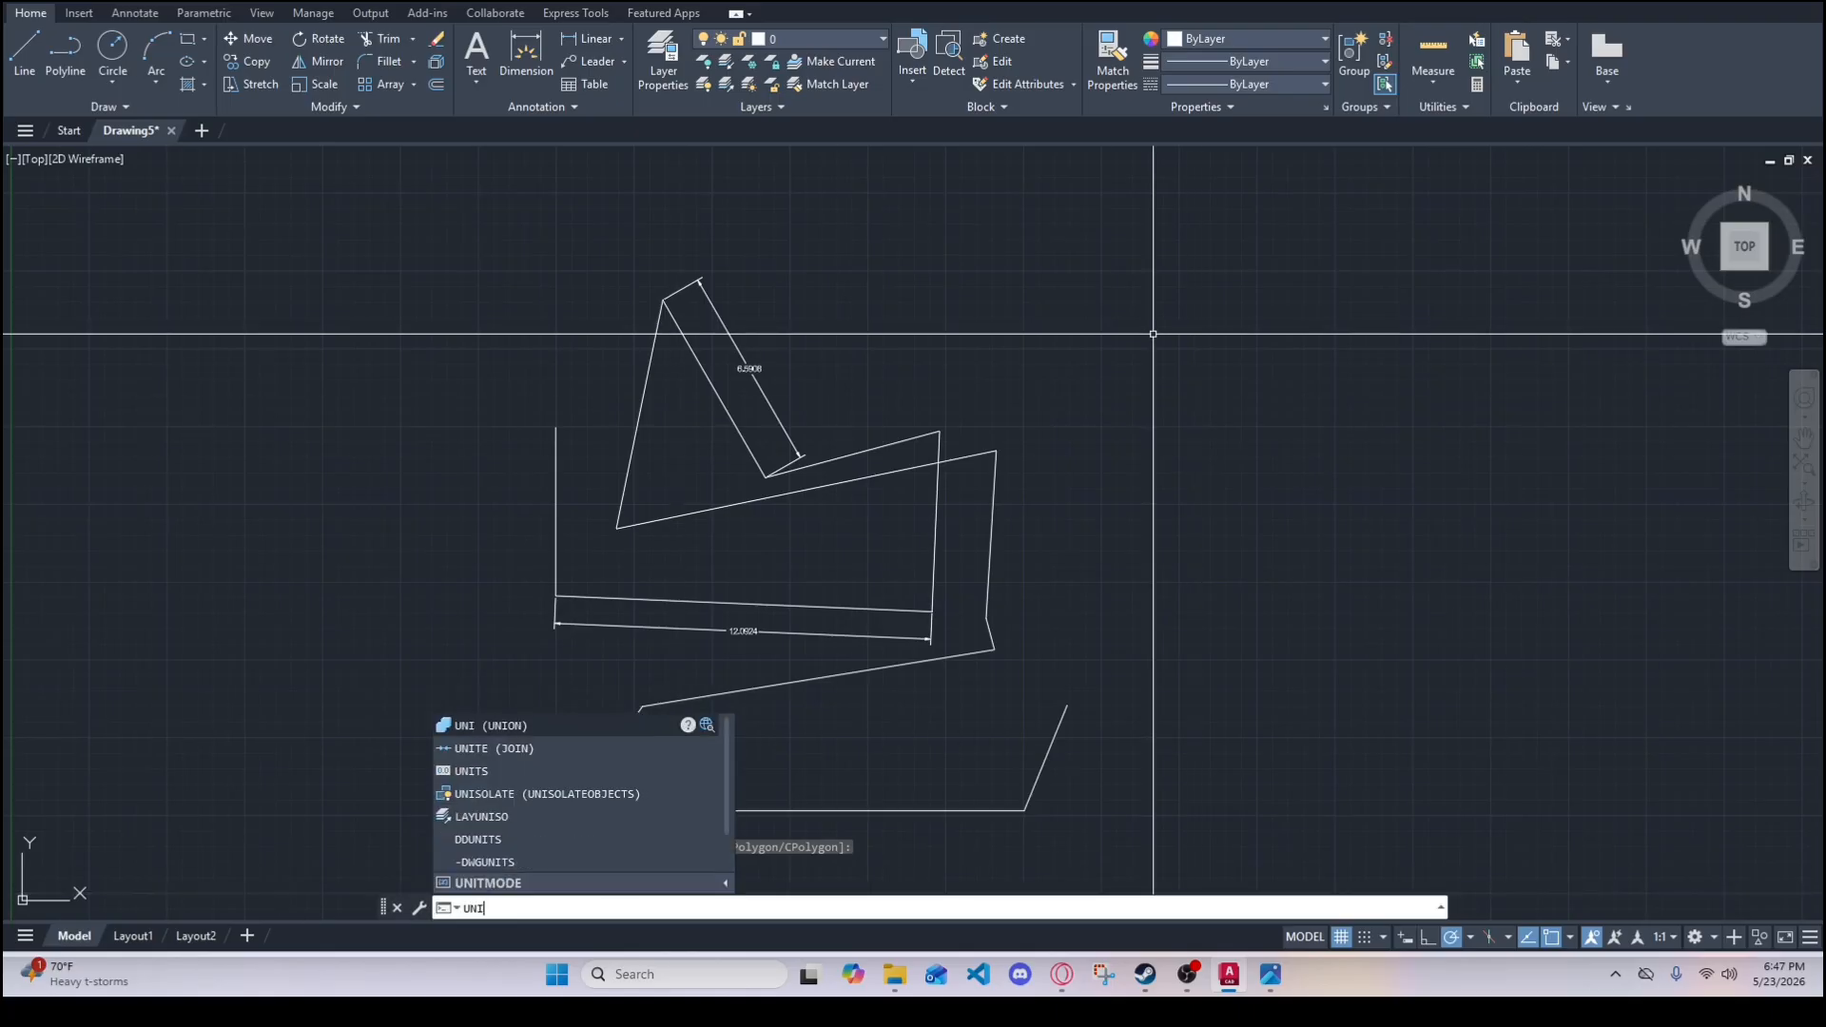
type("TS")
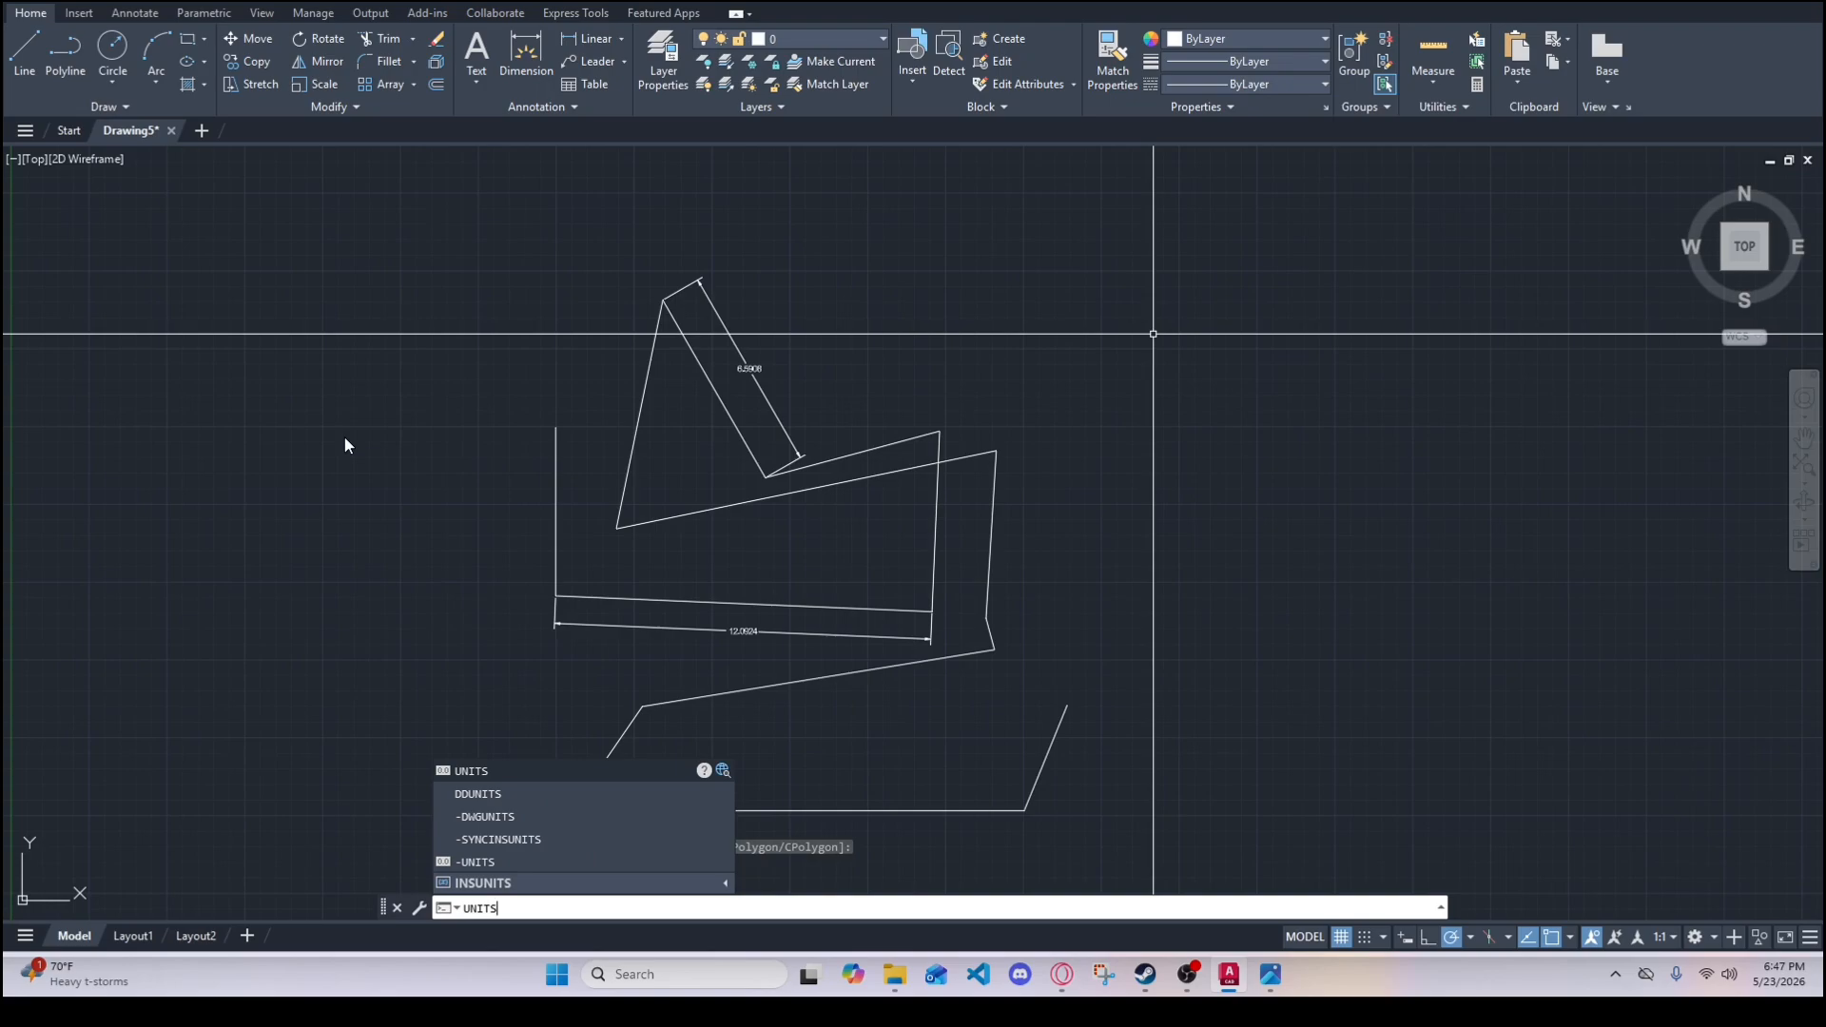
key("Return")
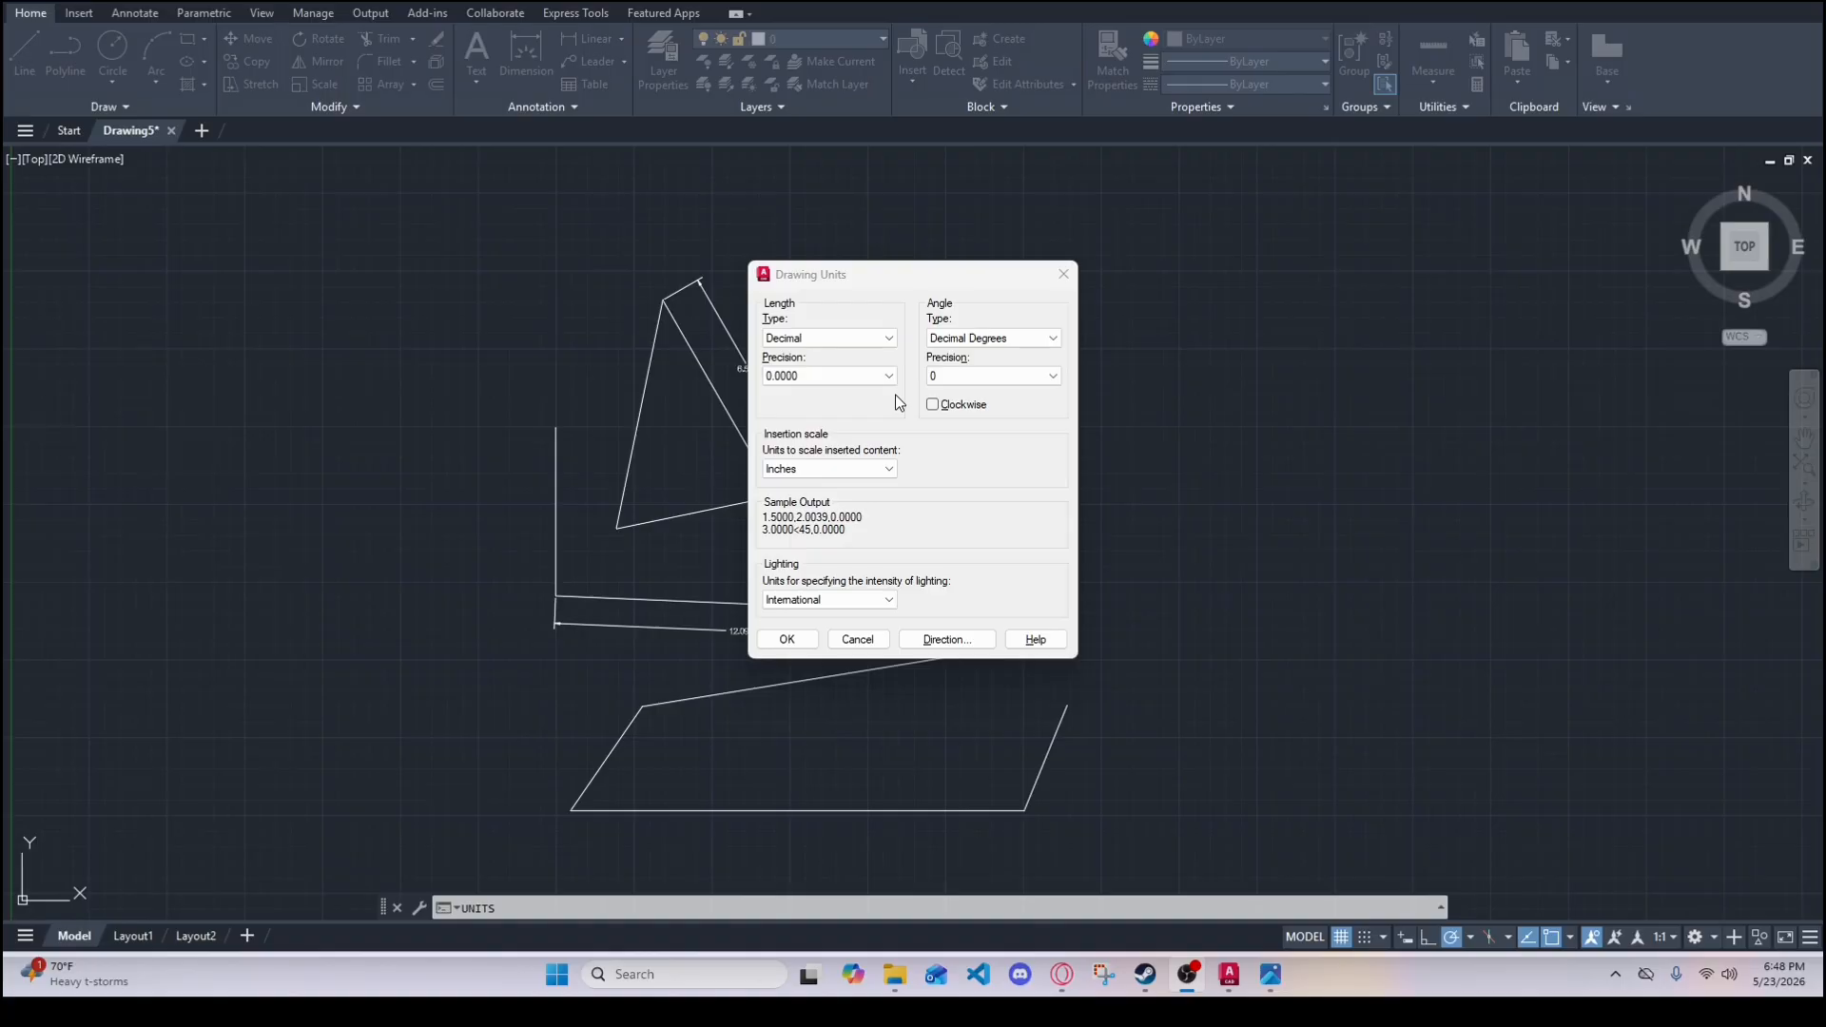
left_click(824, 342)
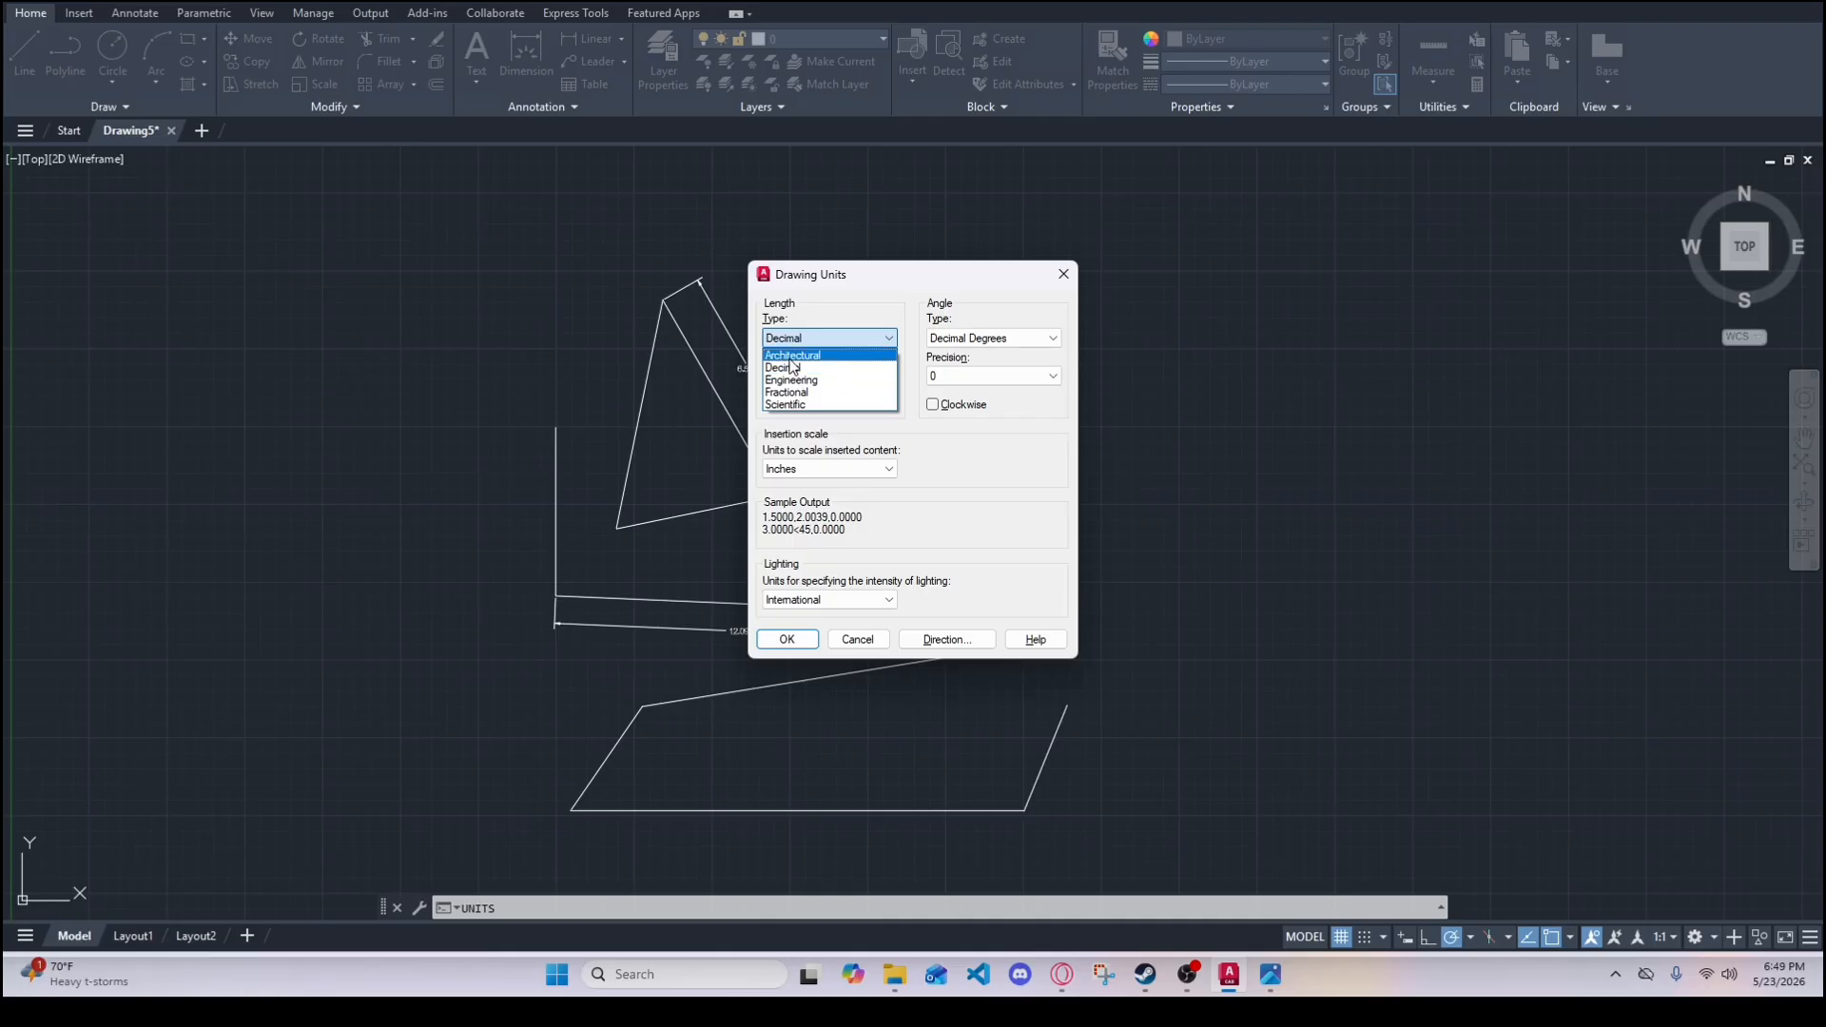
left_click(797, 355)
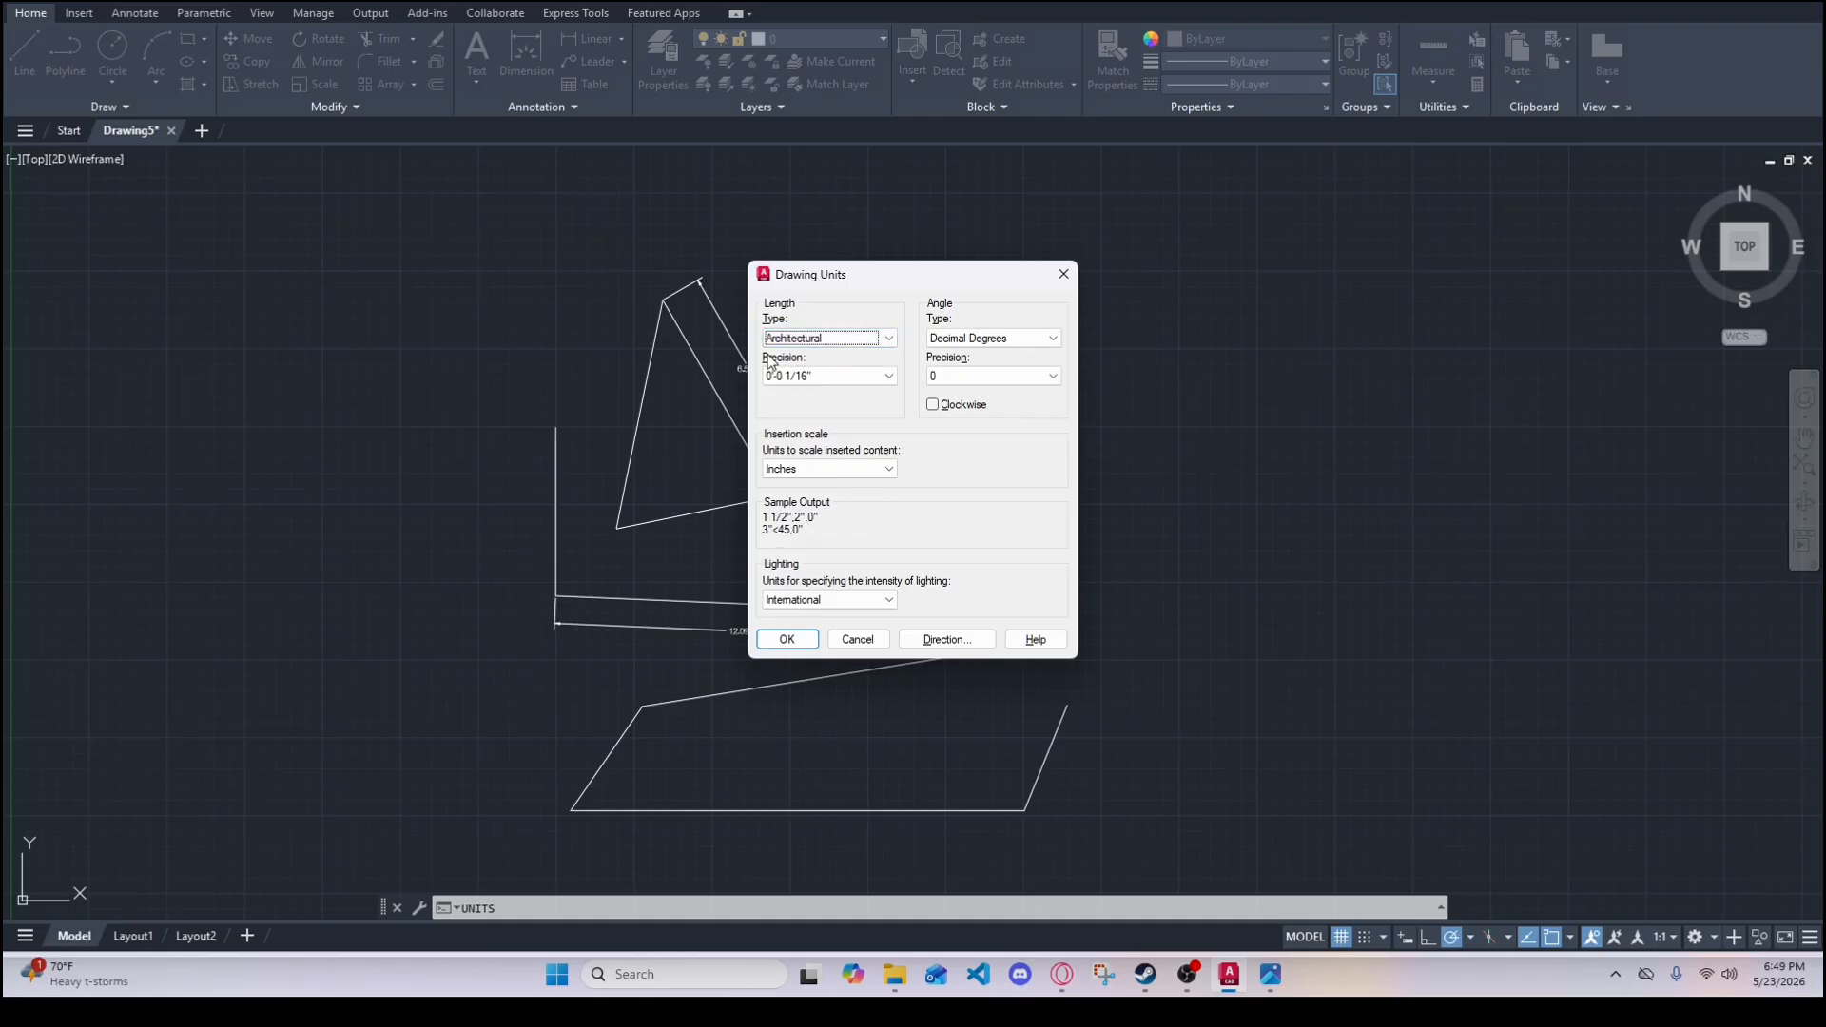
left_click(811, 376)
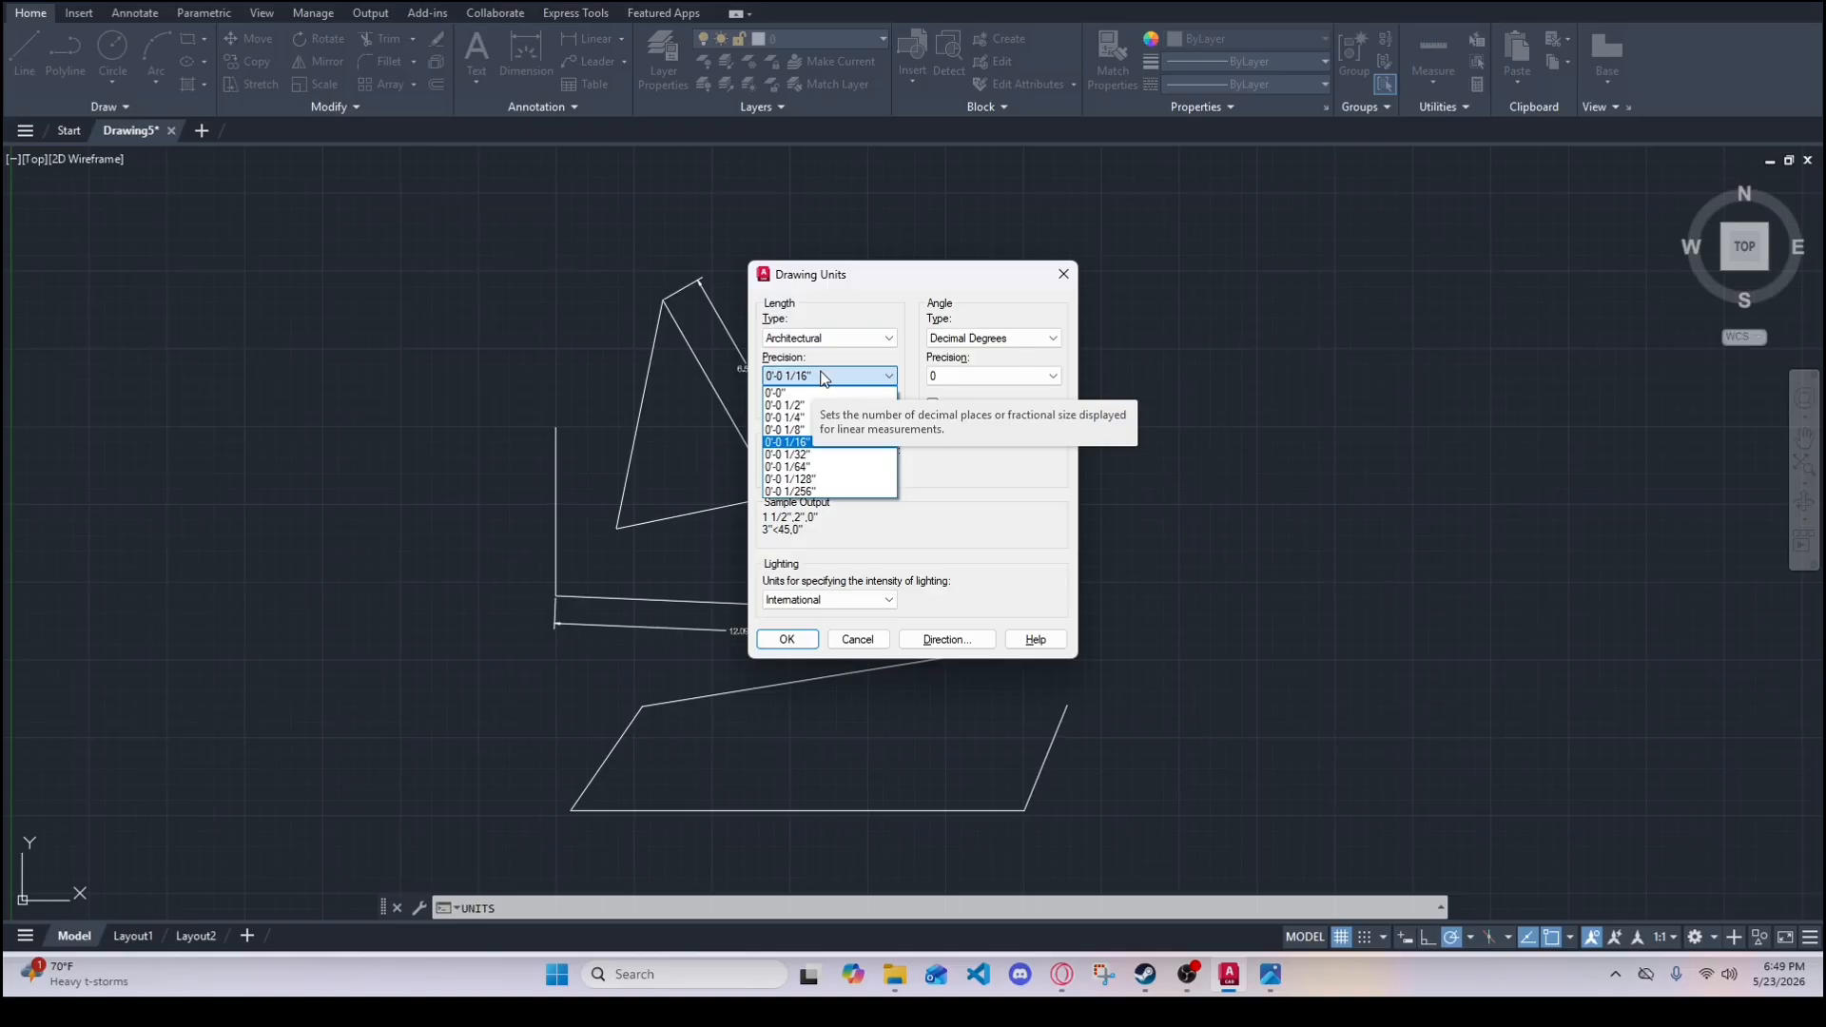
left_click(824, 378)
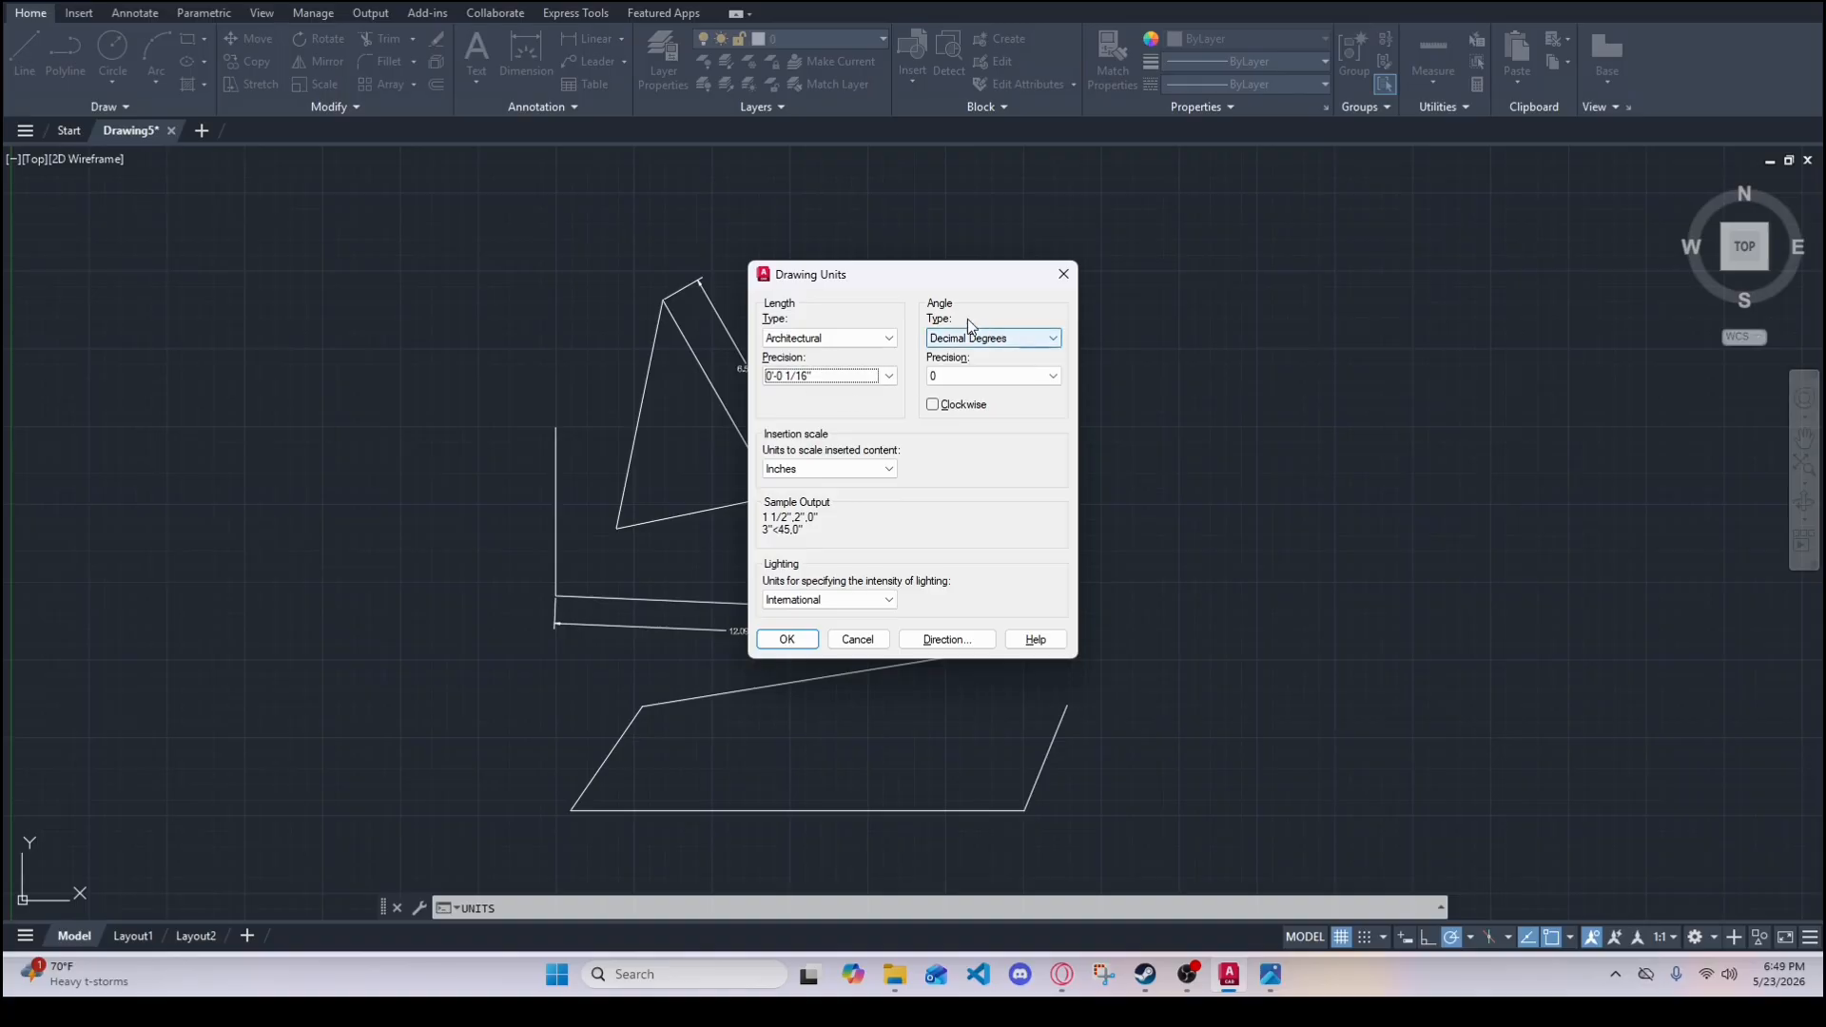
- Set the angle type to Deg/Min/Sec with a precision of 0d00'00" and apply the drawing units
left_click(955, 345)
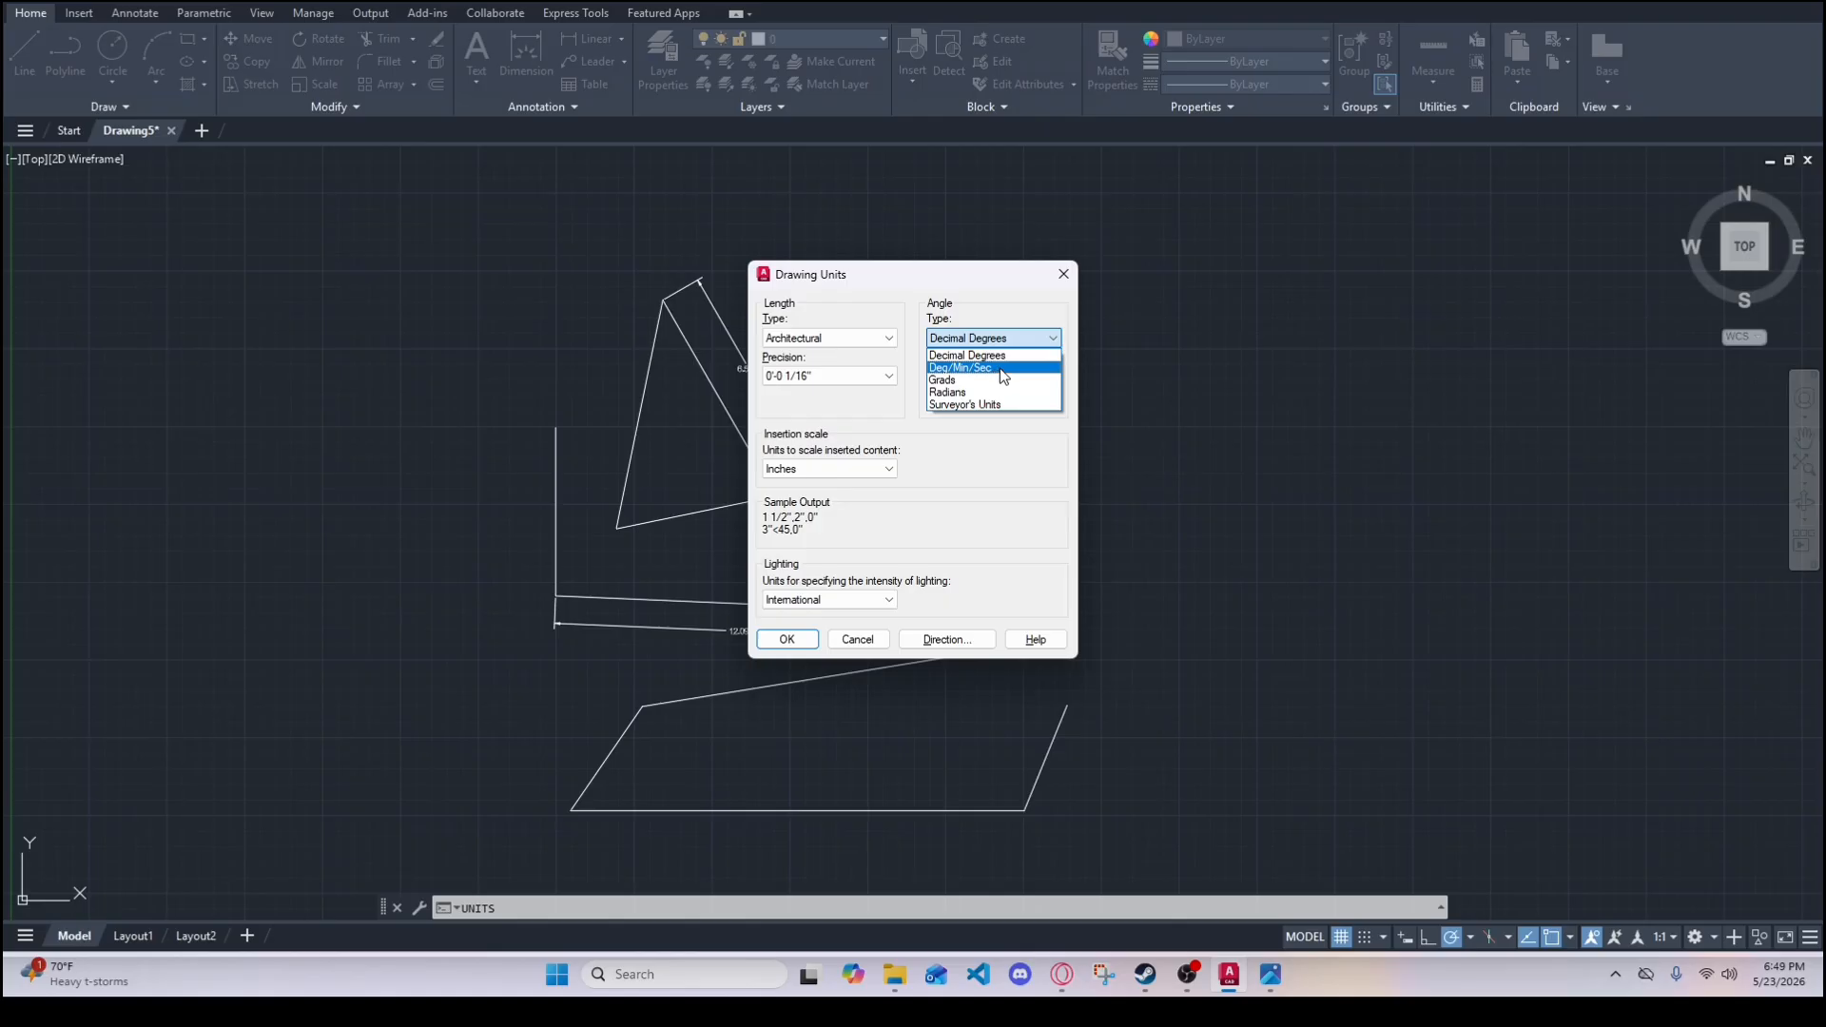
left_click(995, 369)
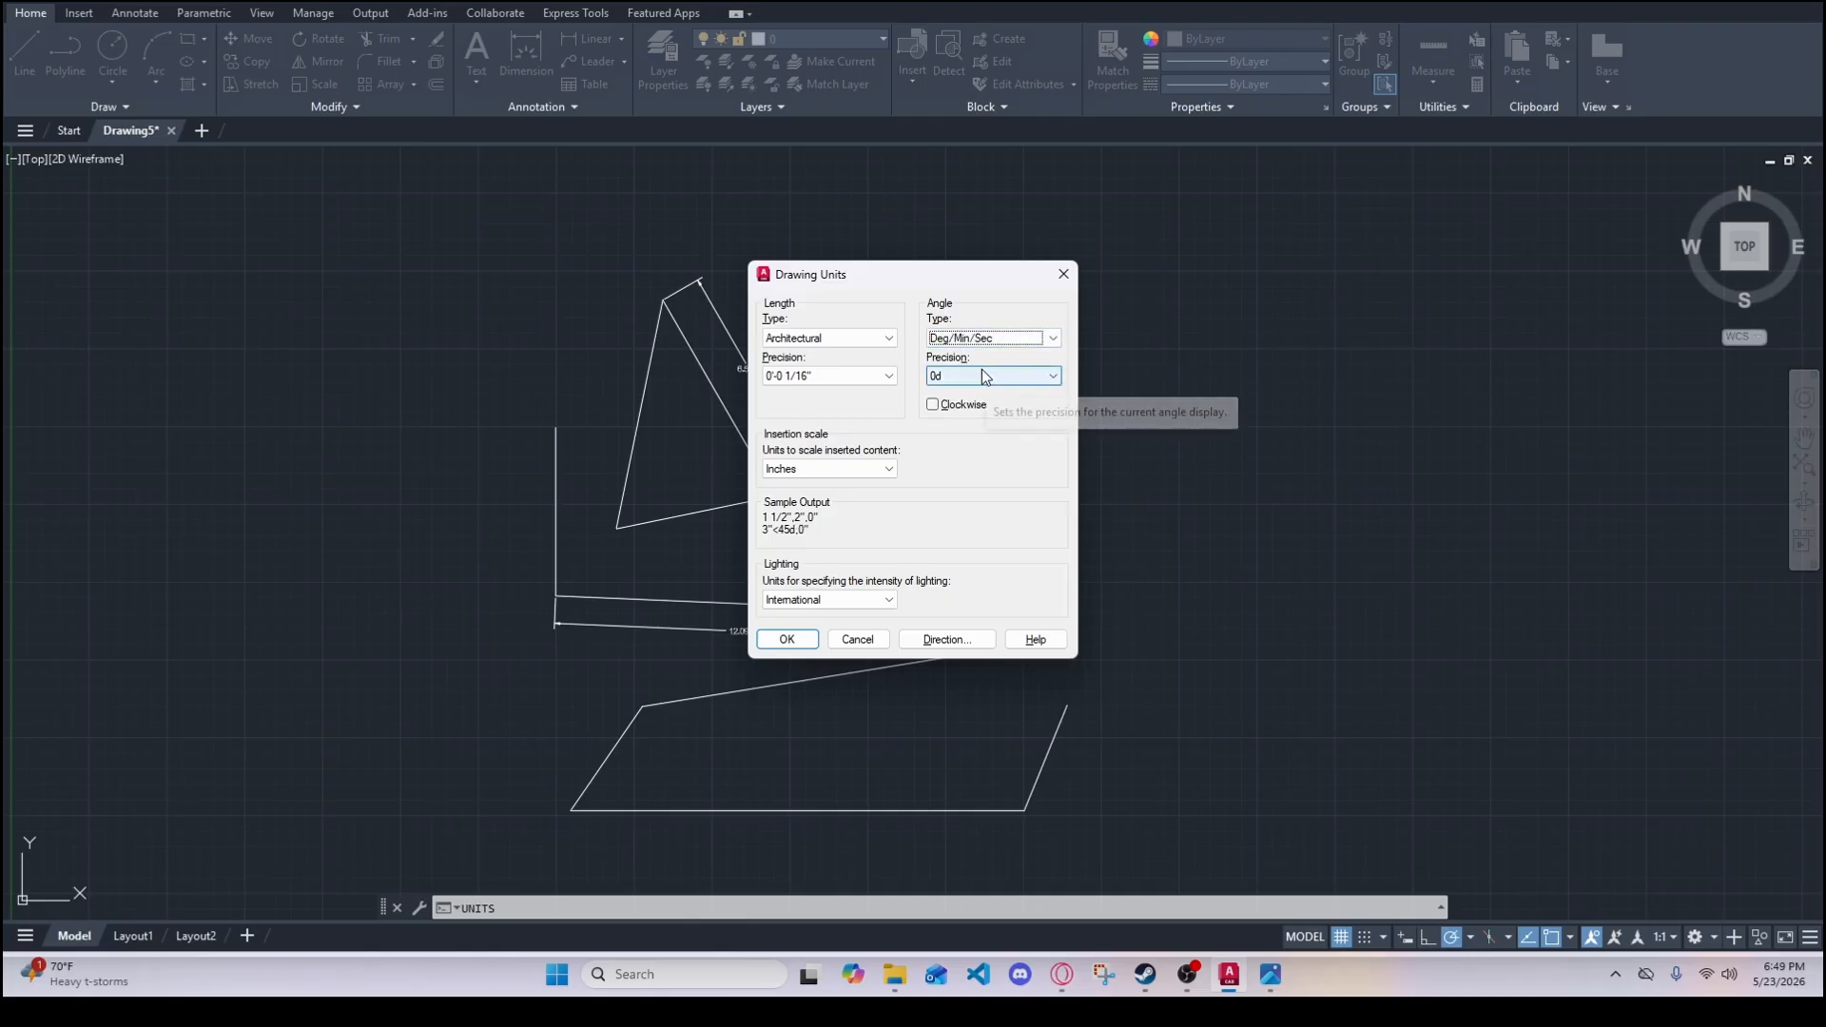
left_click(983, 376)
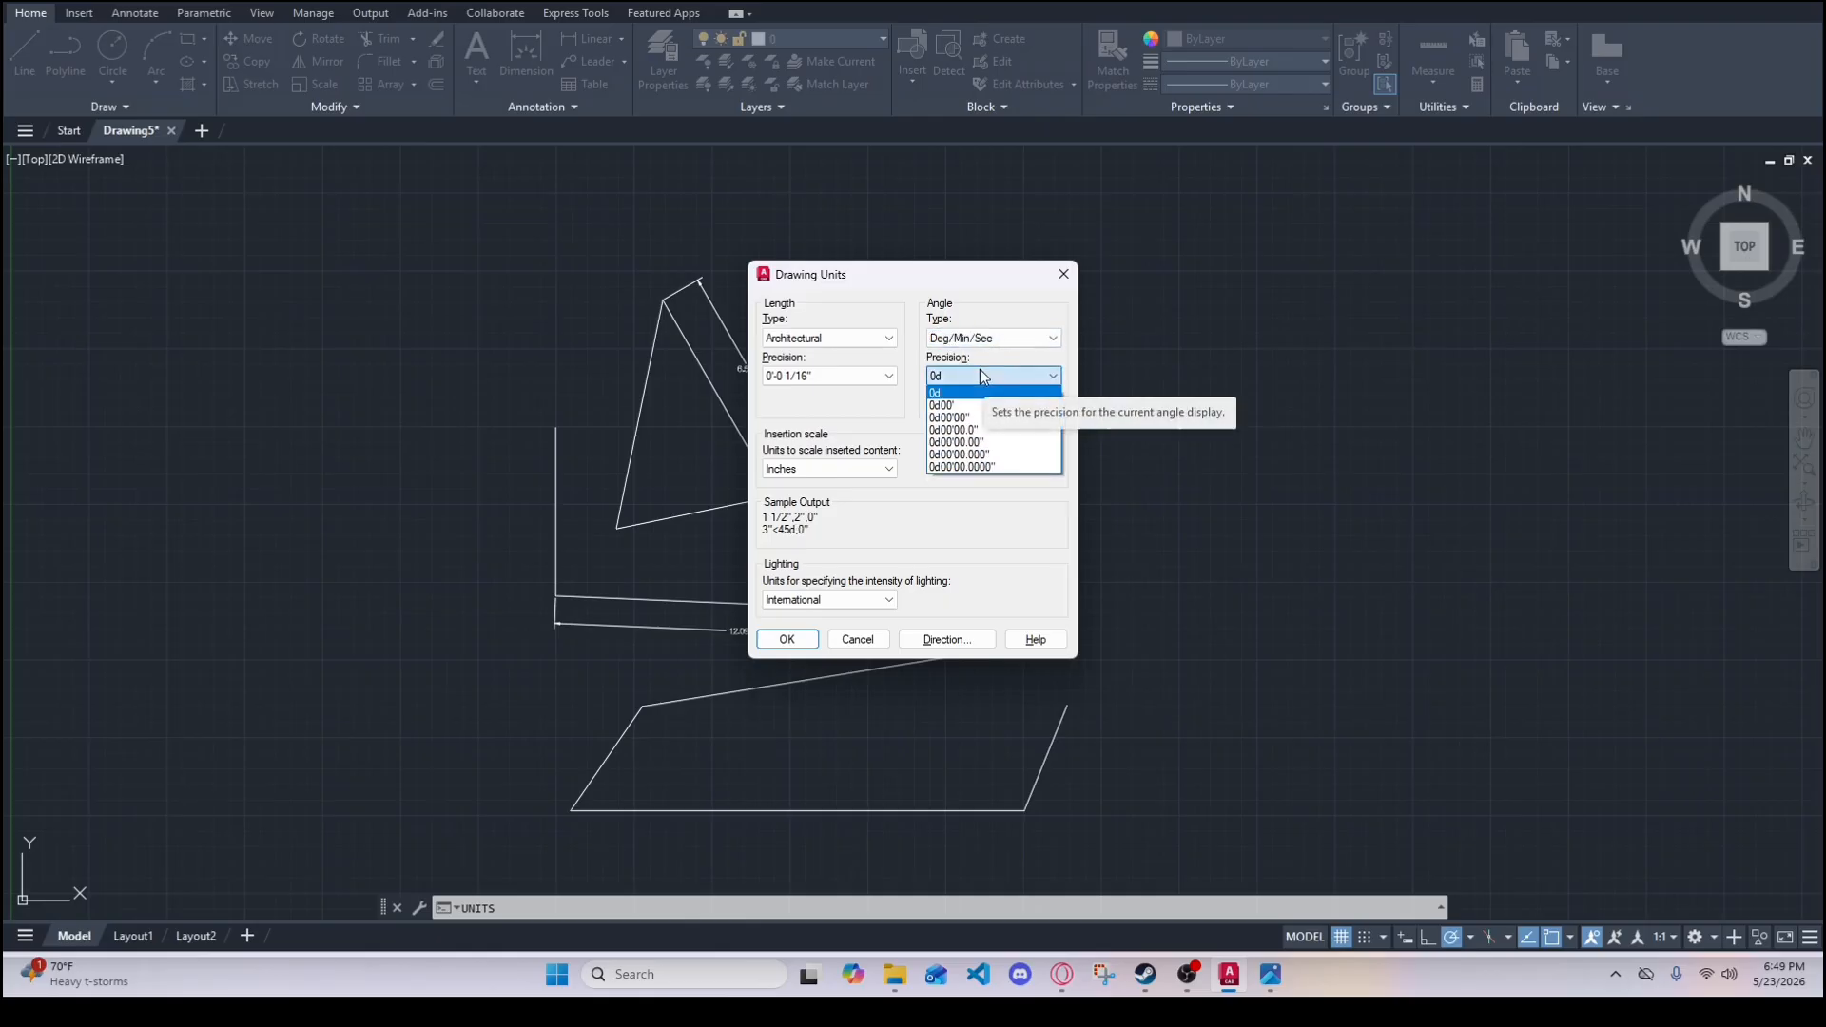
left_click(990, 418)
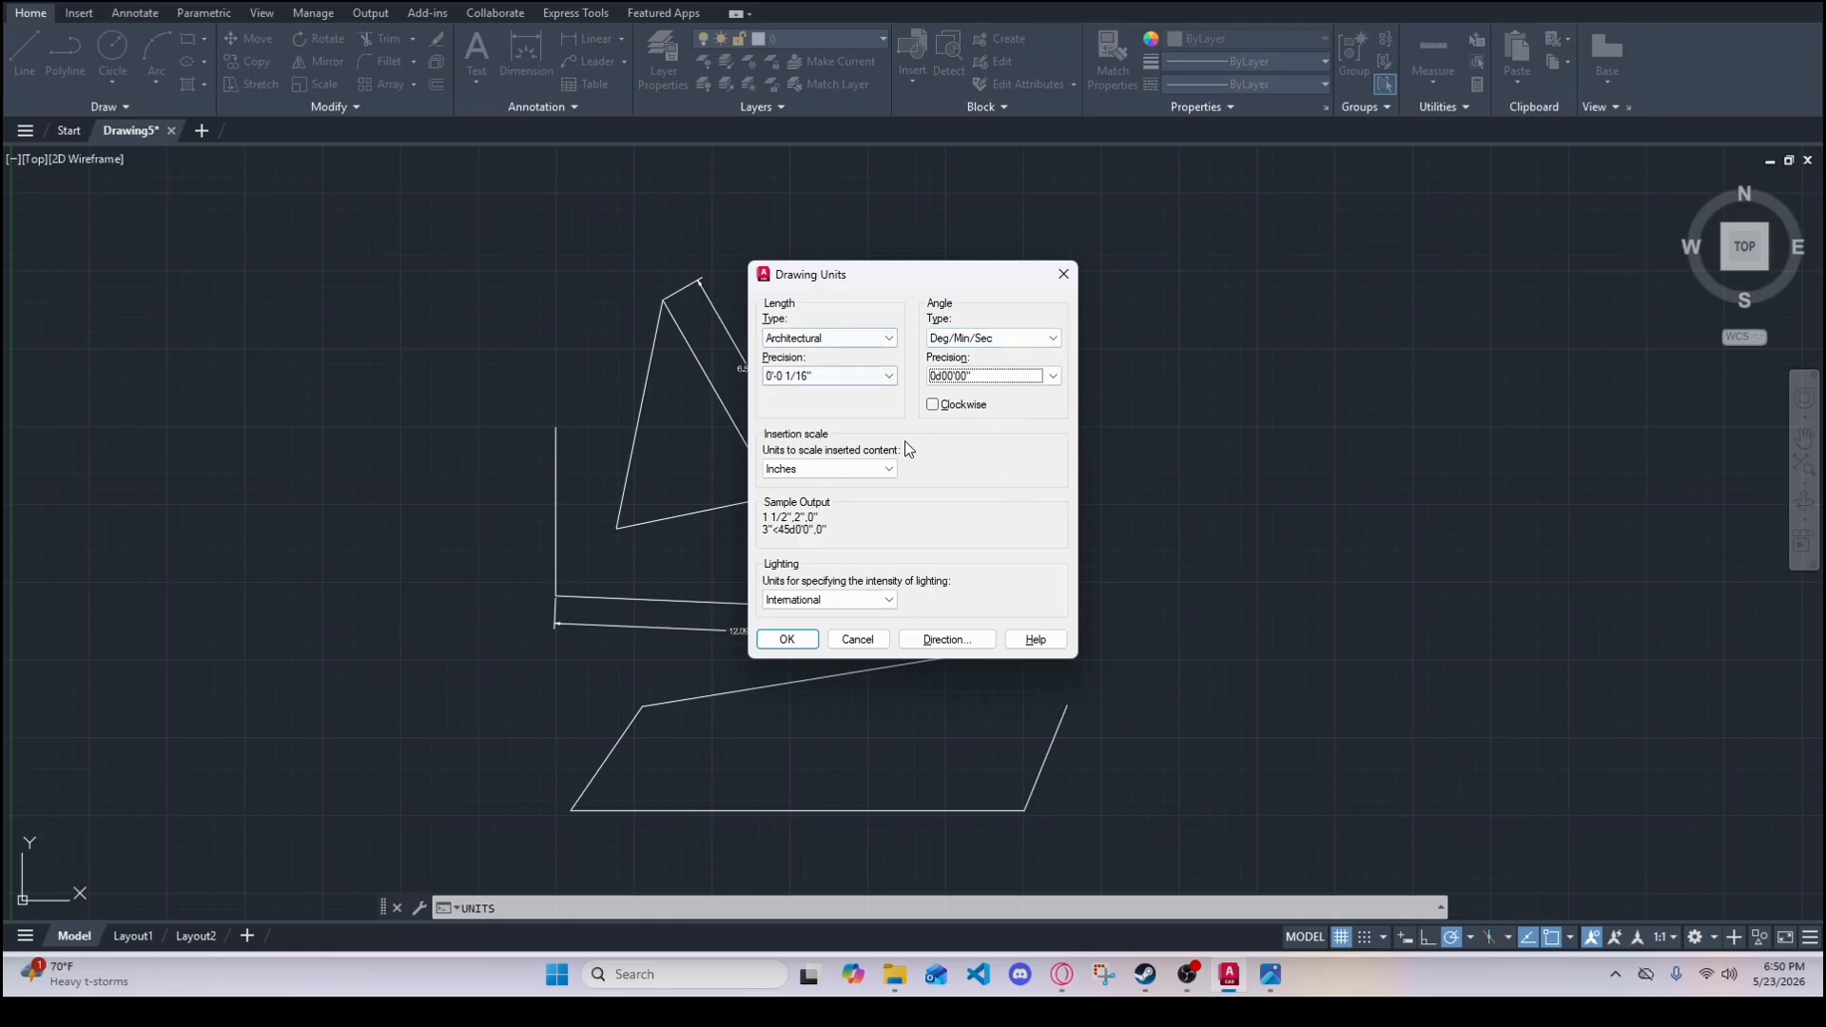
left_click(785, 639)
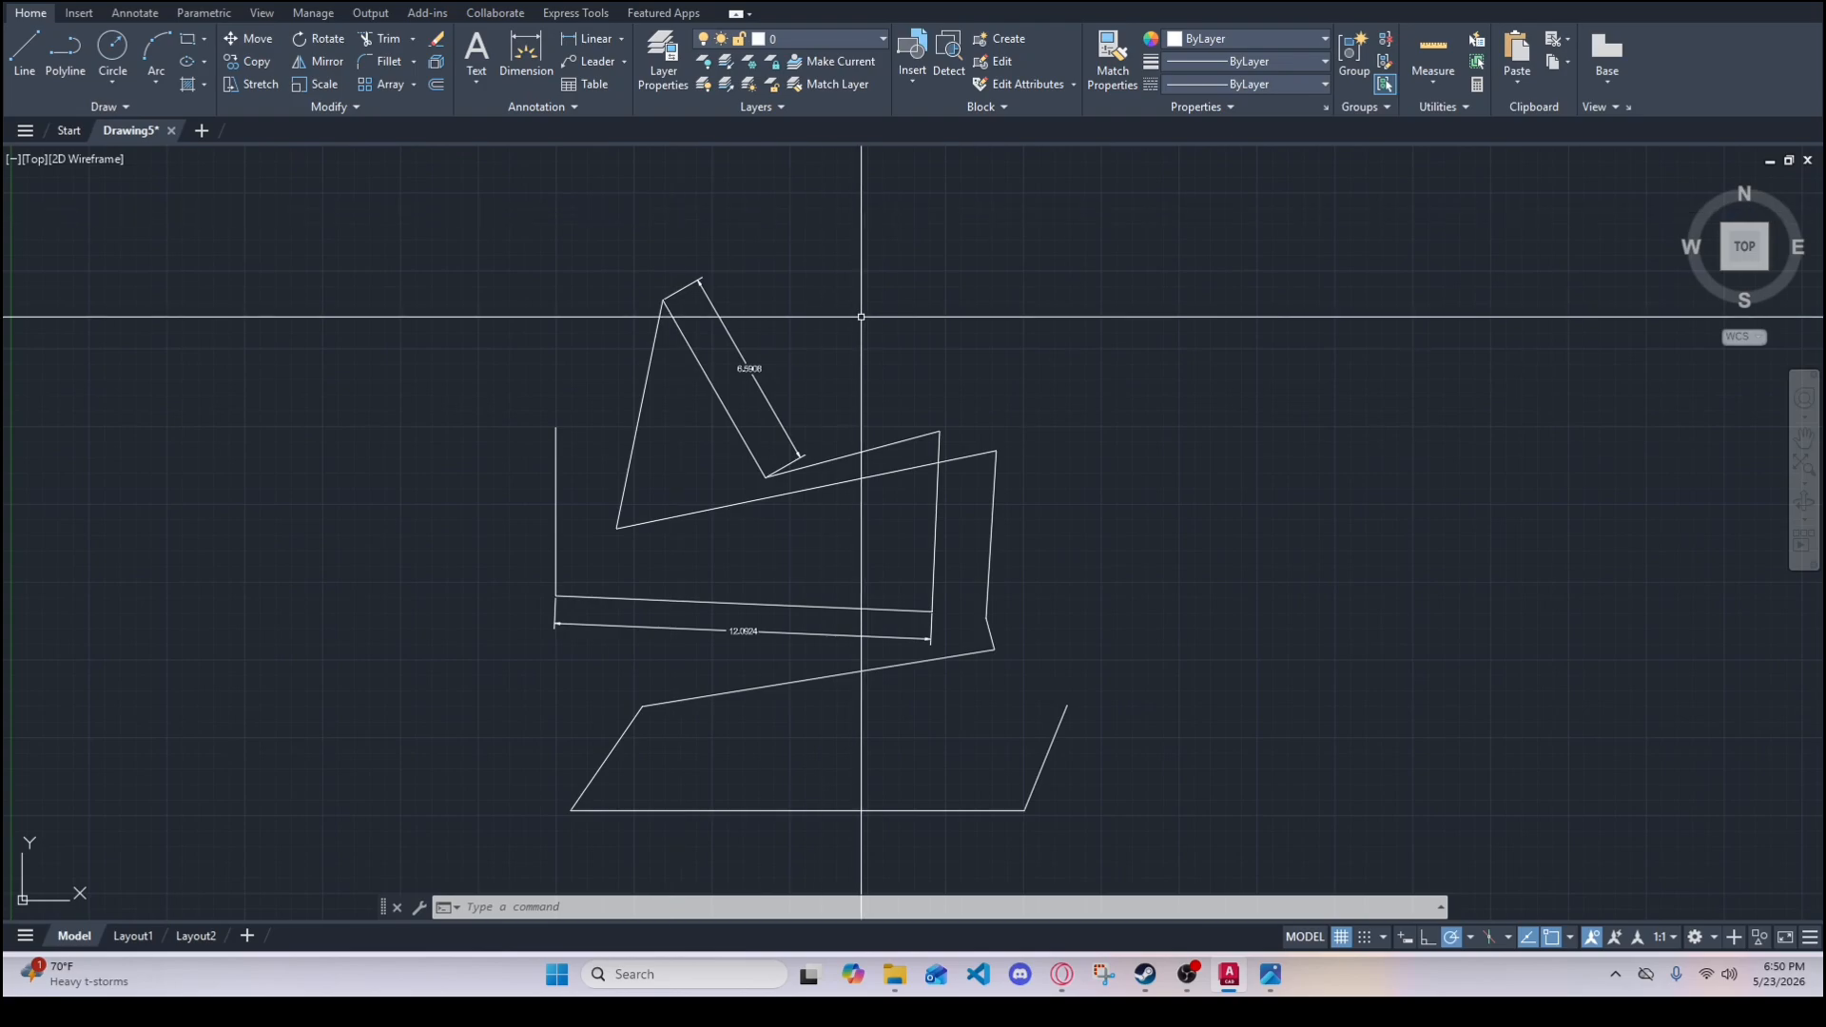
- Use DIM to dimension the length of the long slanted line below the peak, placing the dimension beneath the line
type("DIM")
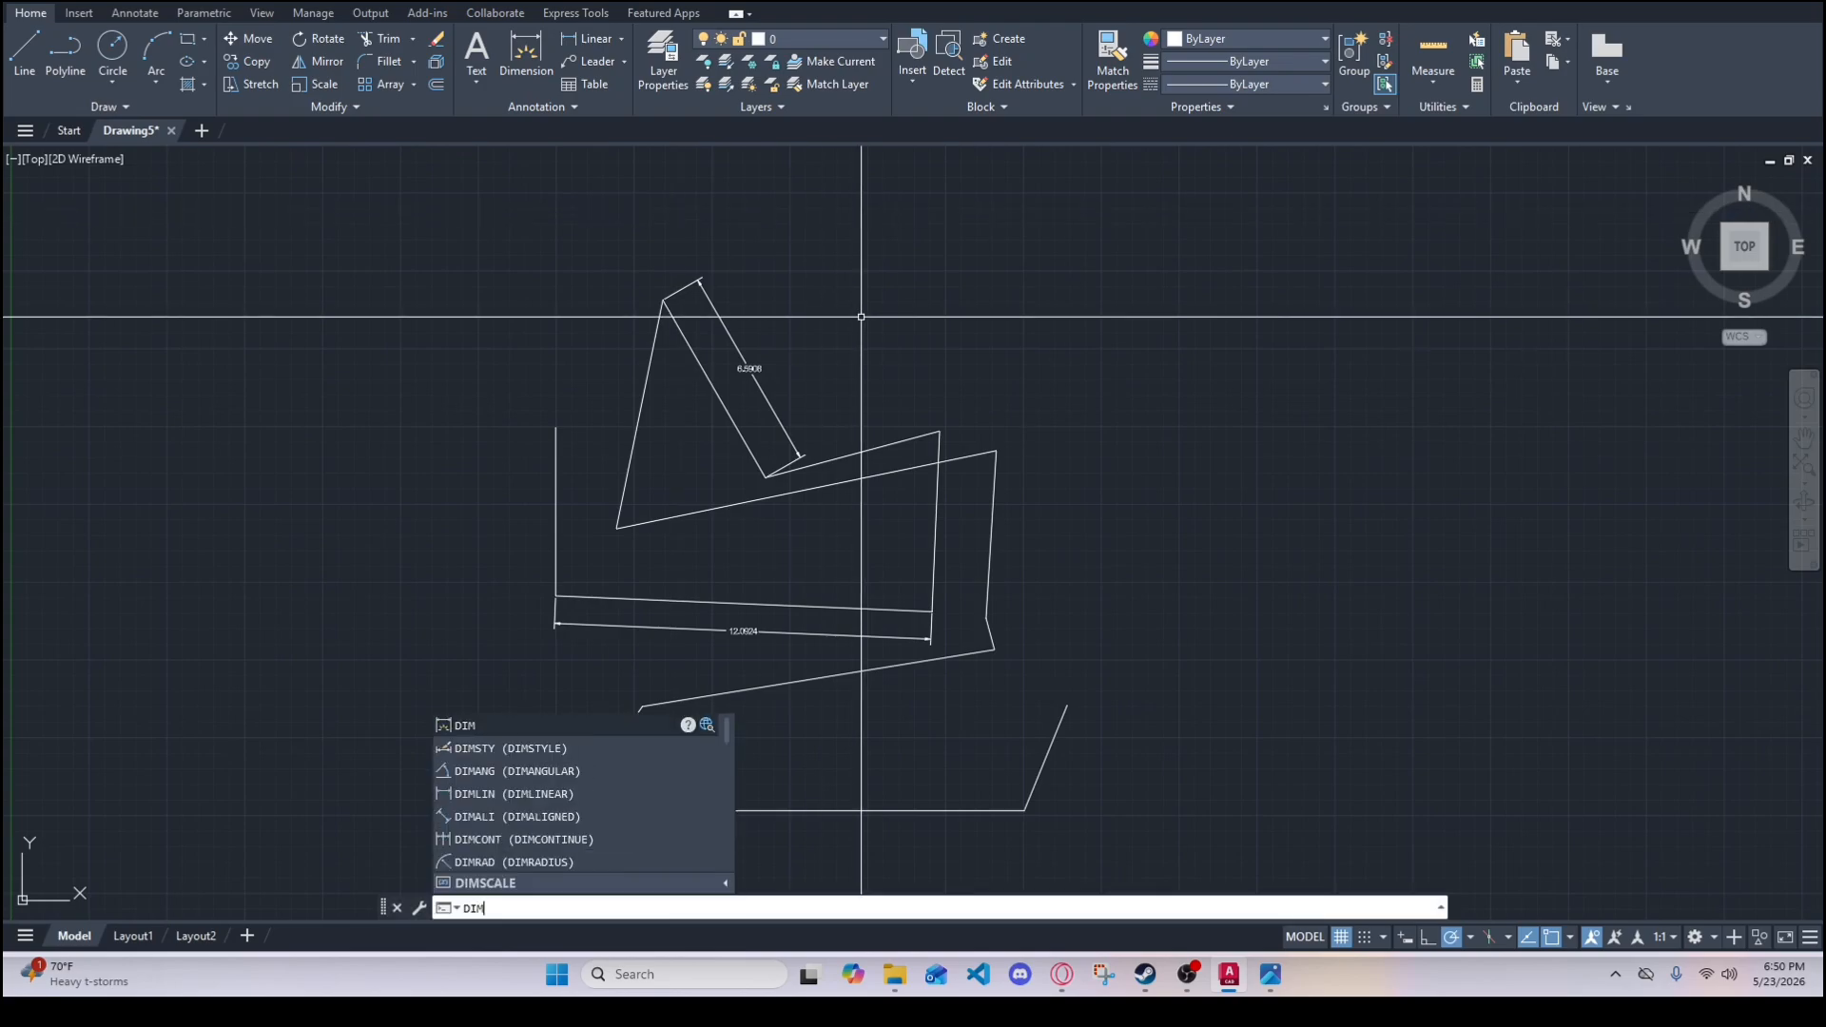
key("Return")
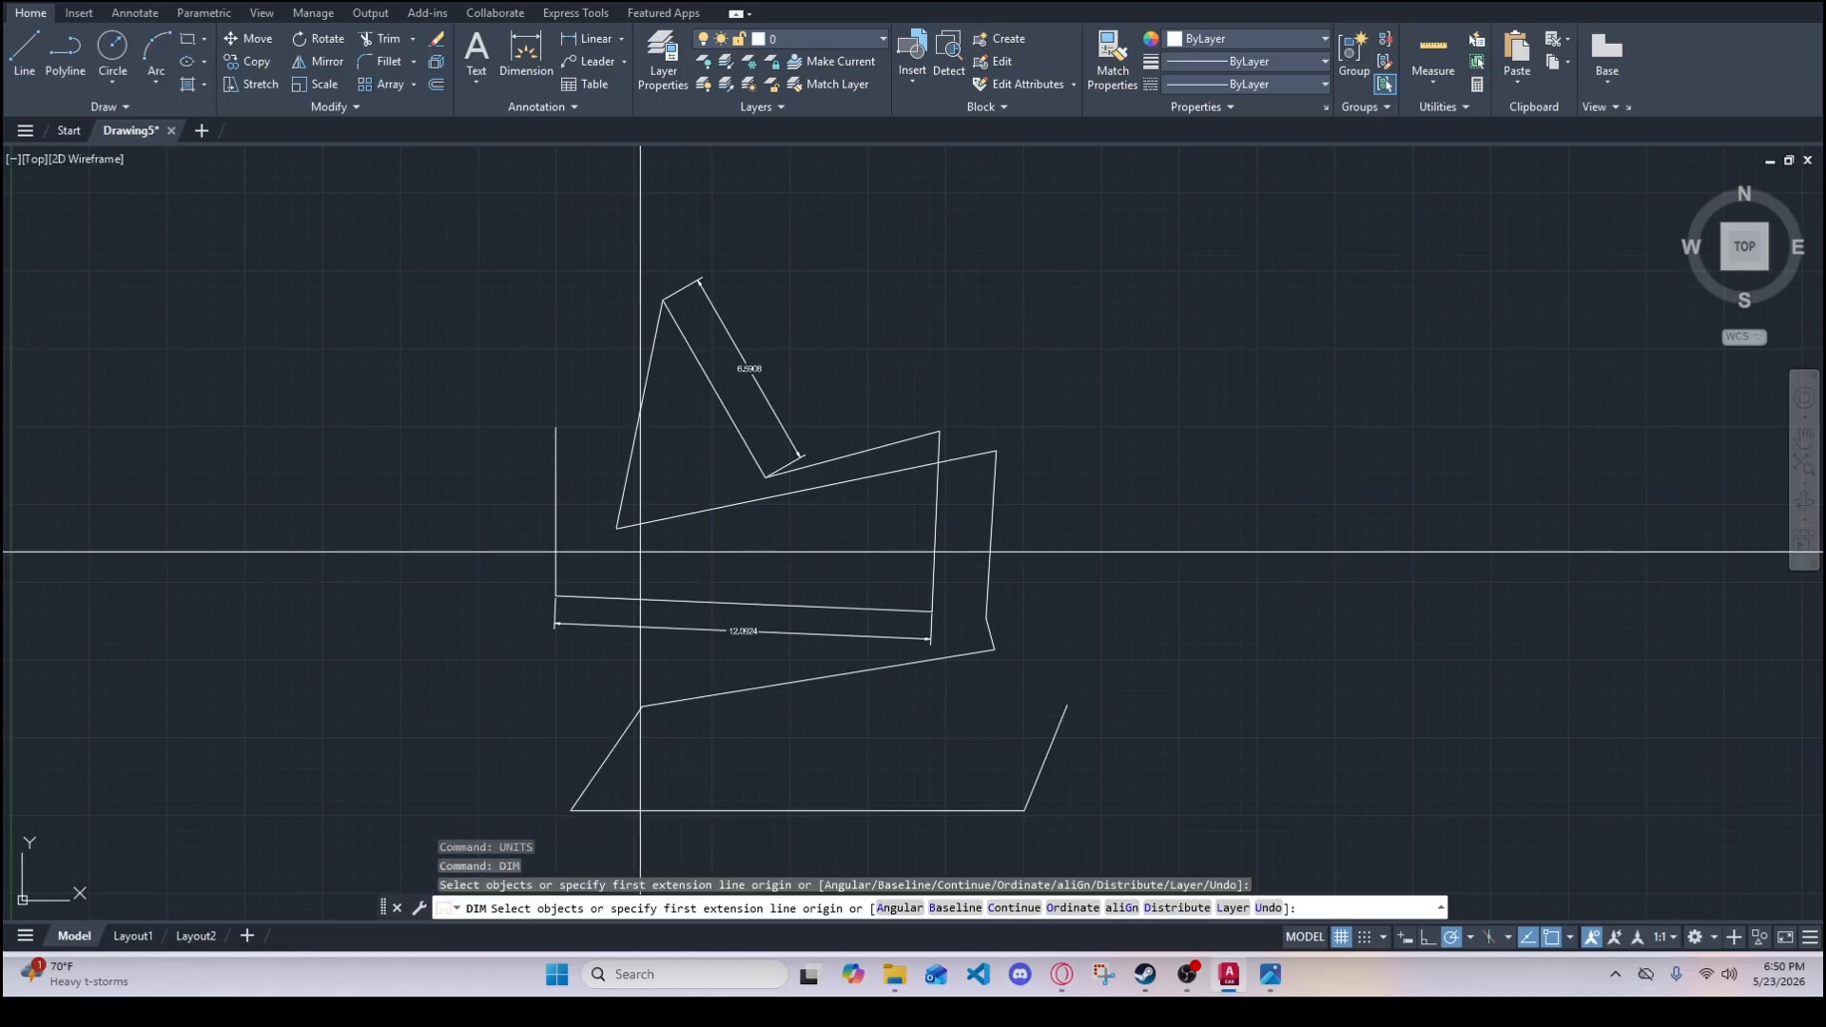
left_click(617, 527)
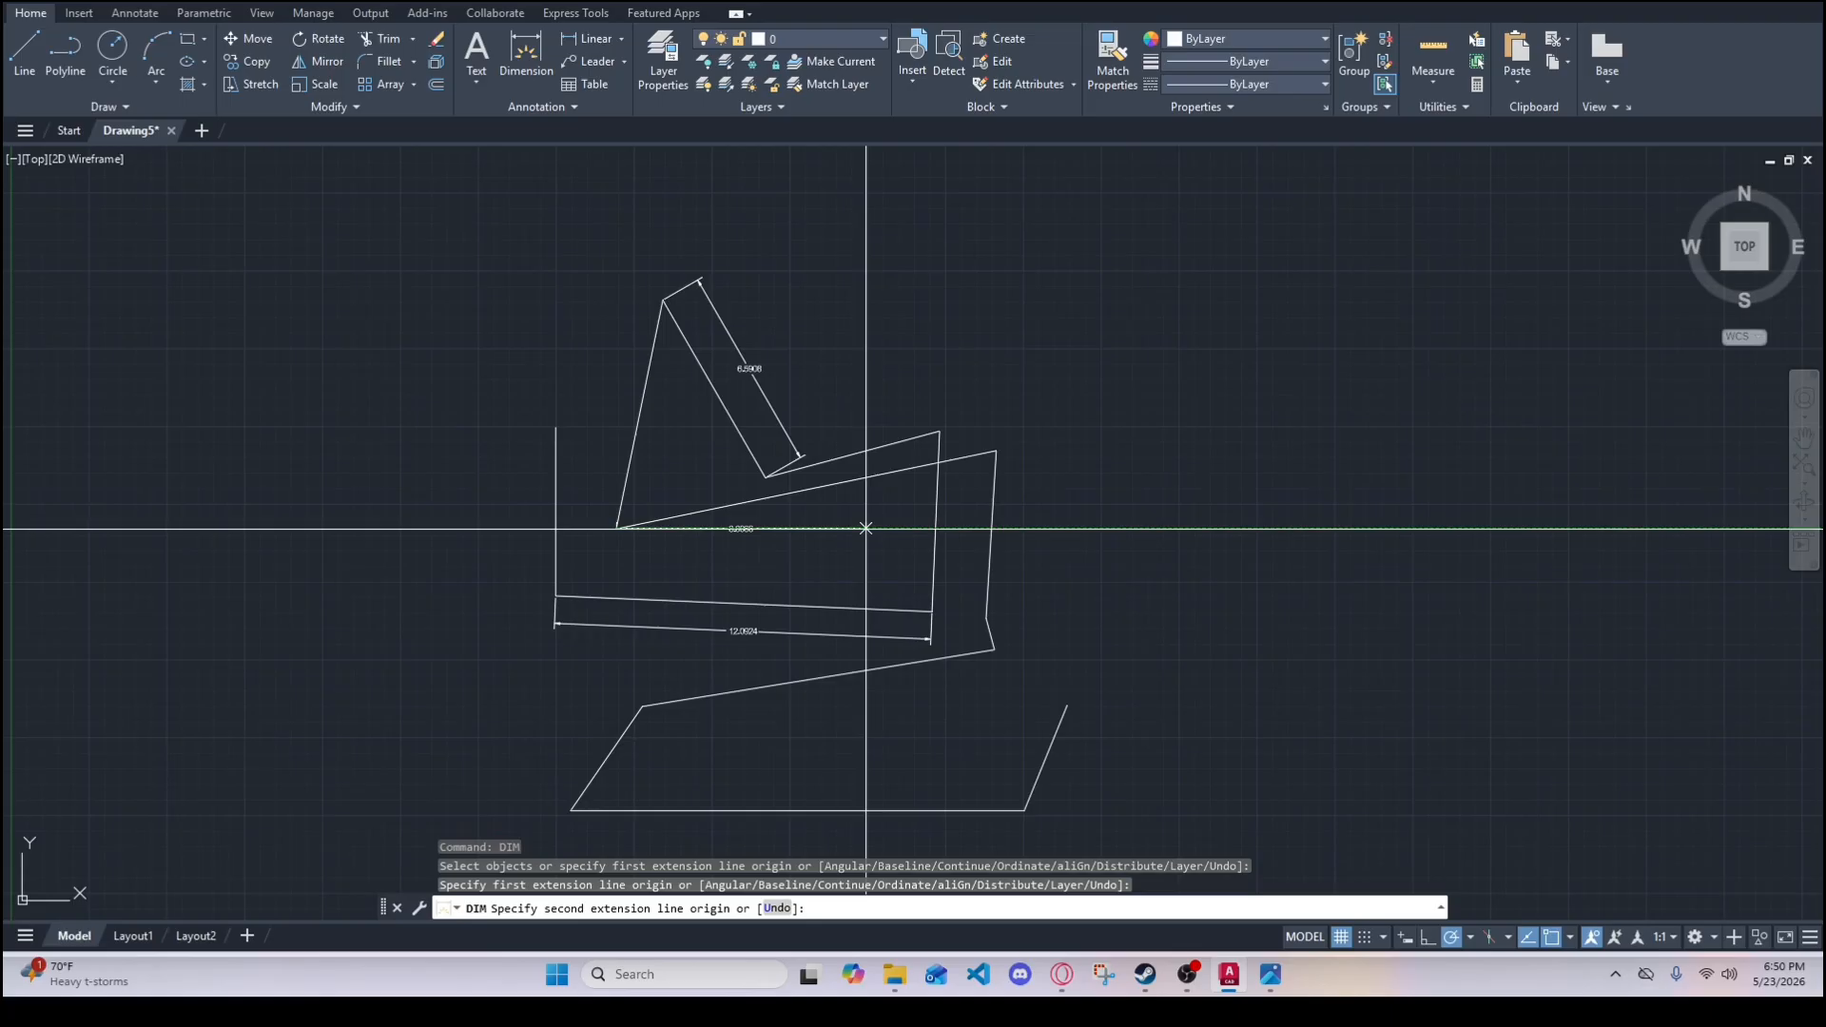
left_click(996, 450)
left_click(880, 532)
key("Return")
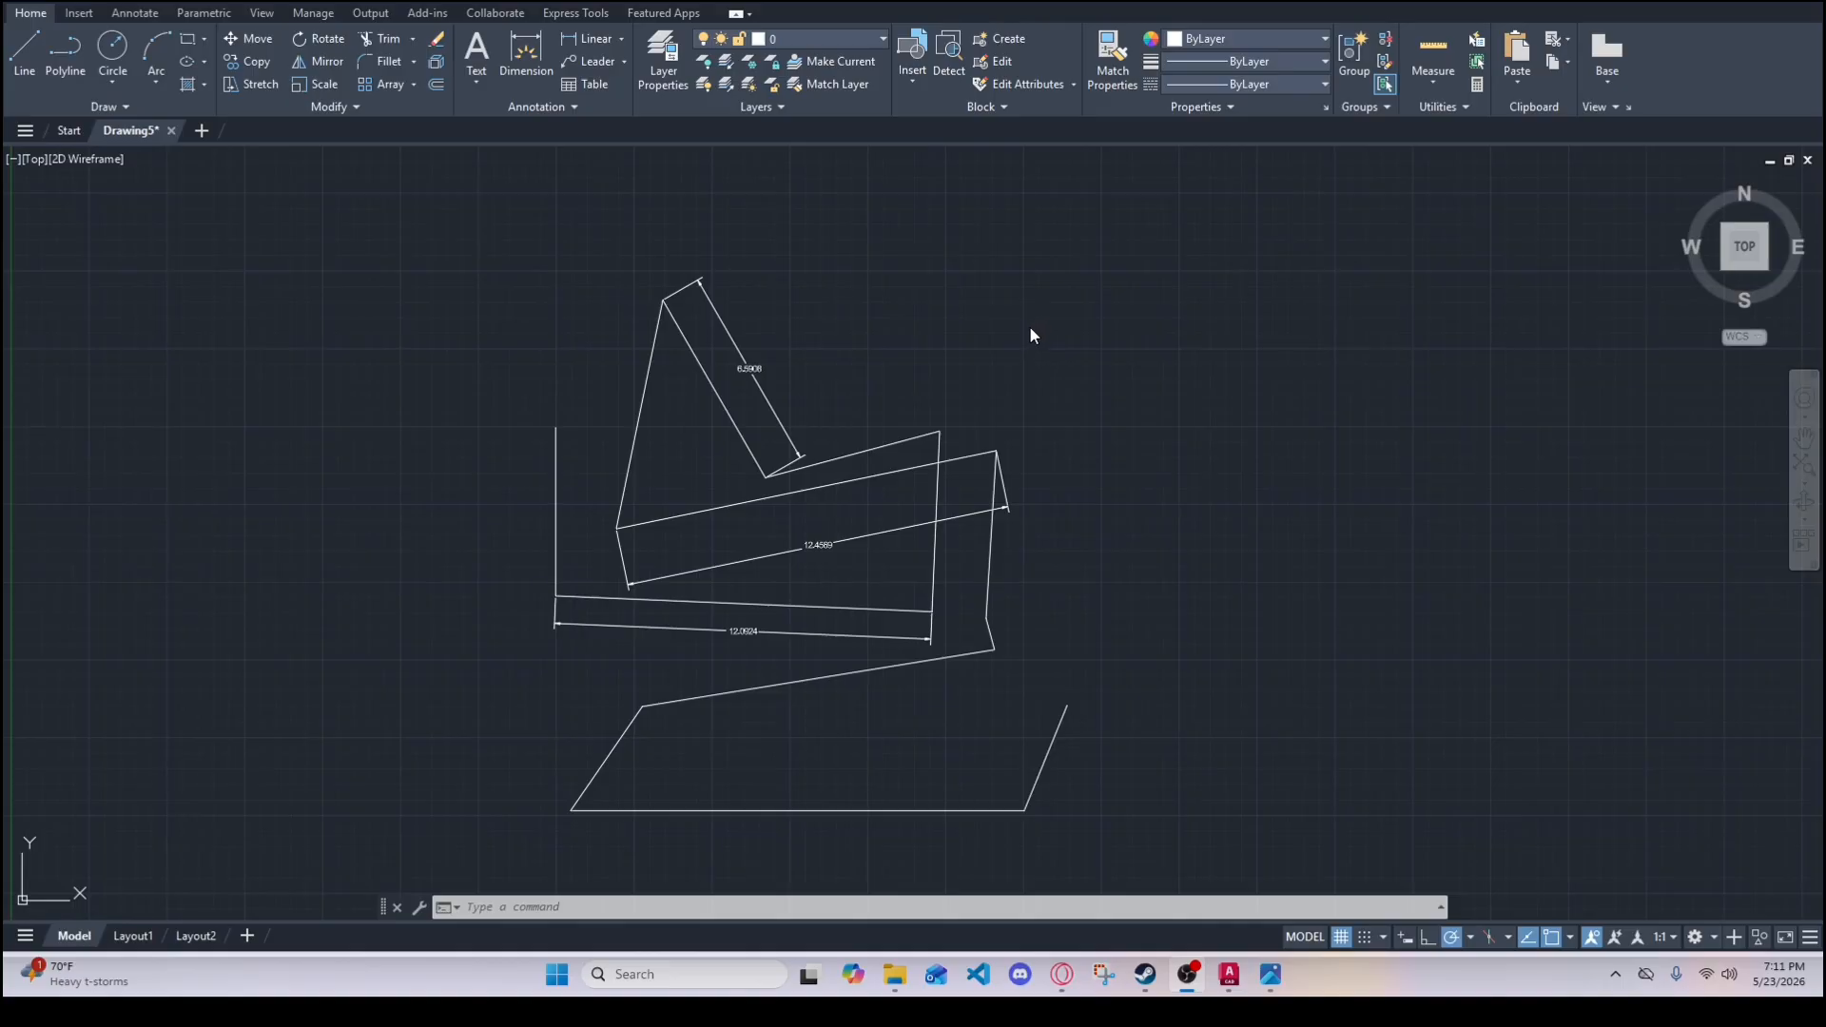
- Open the Dimension Style Manager with DIMSTYLE and start modifying the Standard style
type("DO")
key("BackSpace")
key("BackSpace")
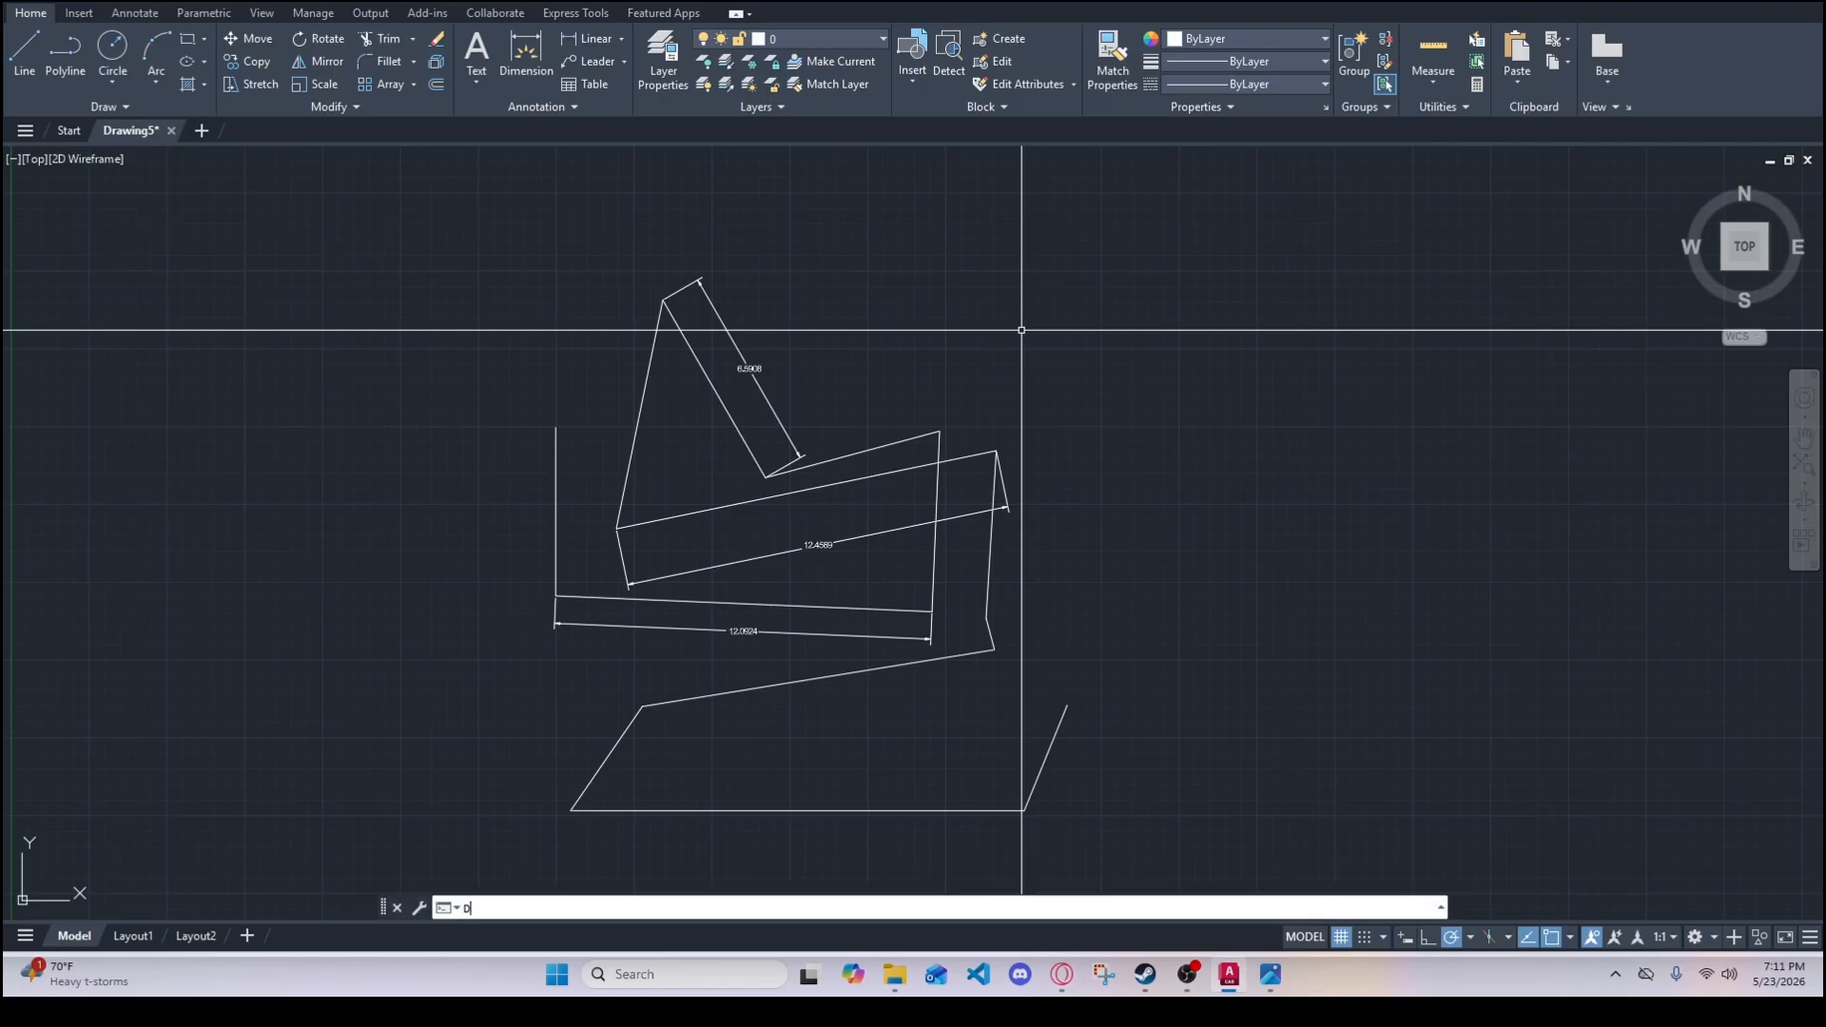
type("DIMS")
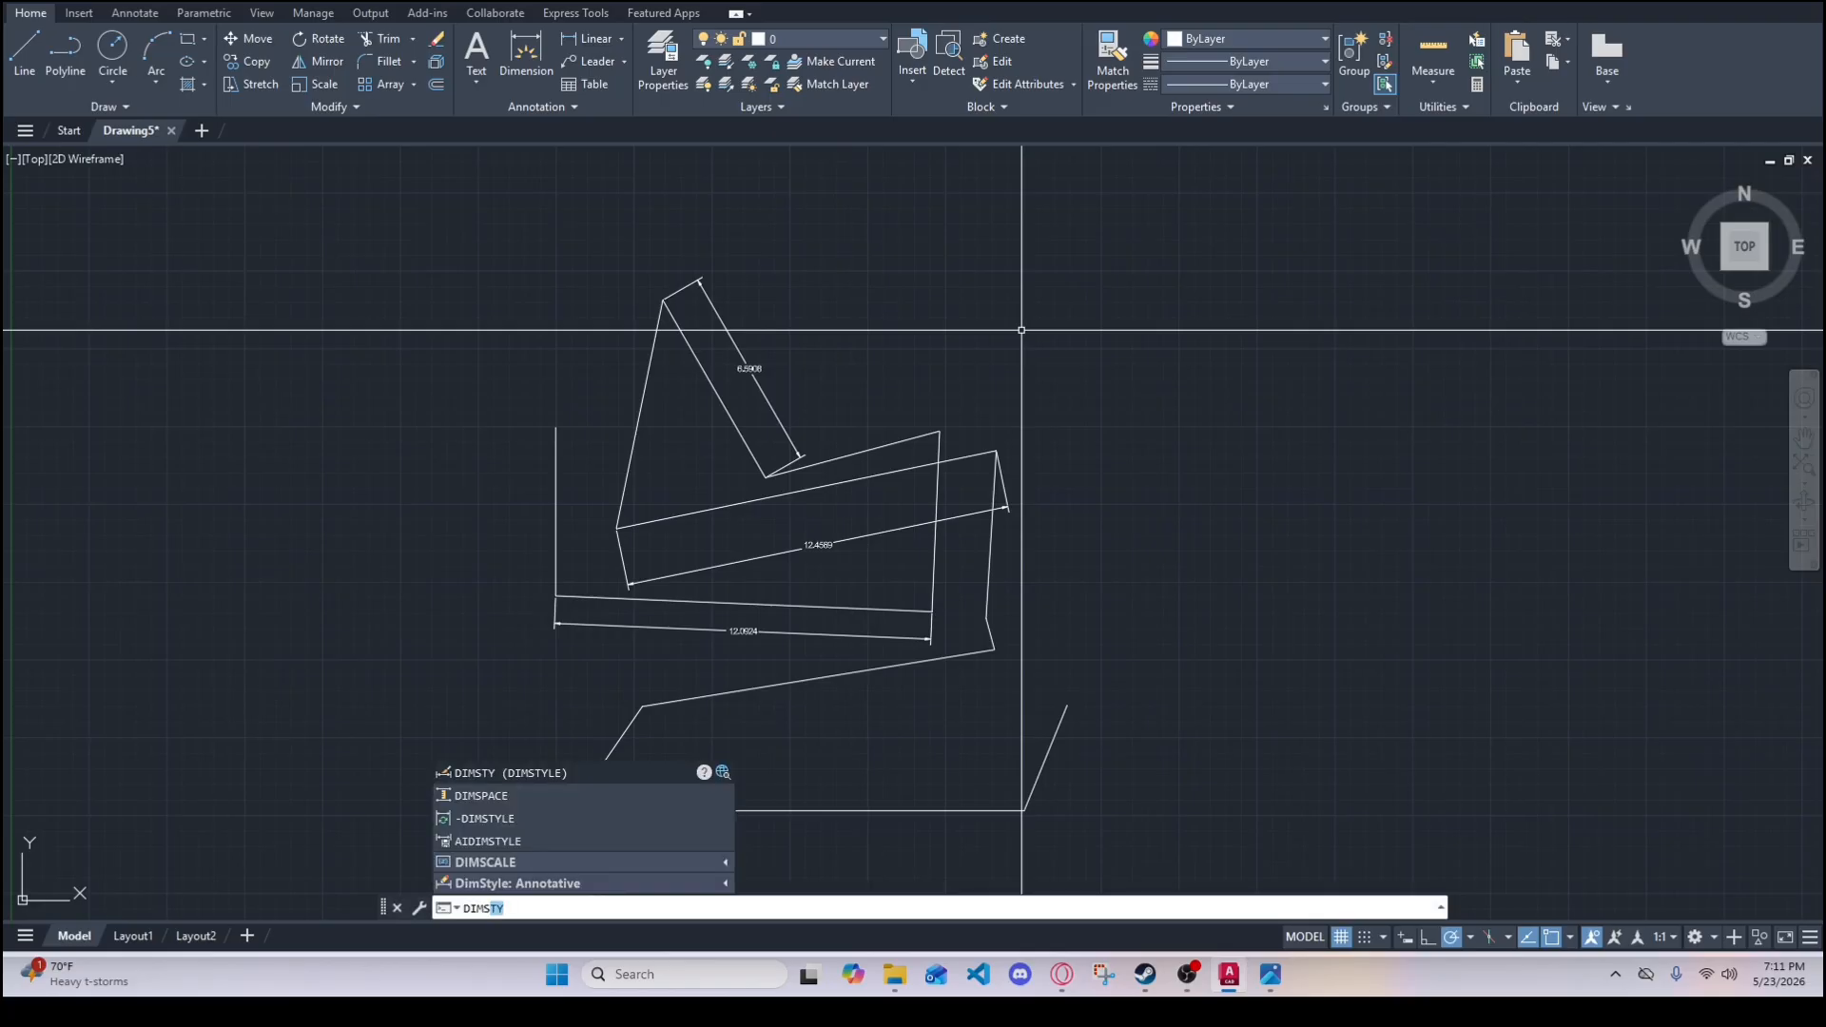
left_click(550, 775)
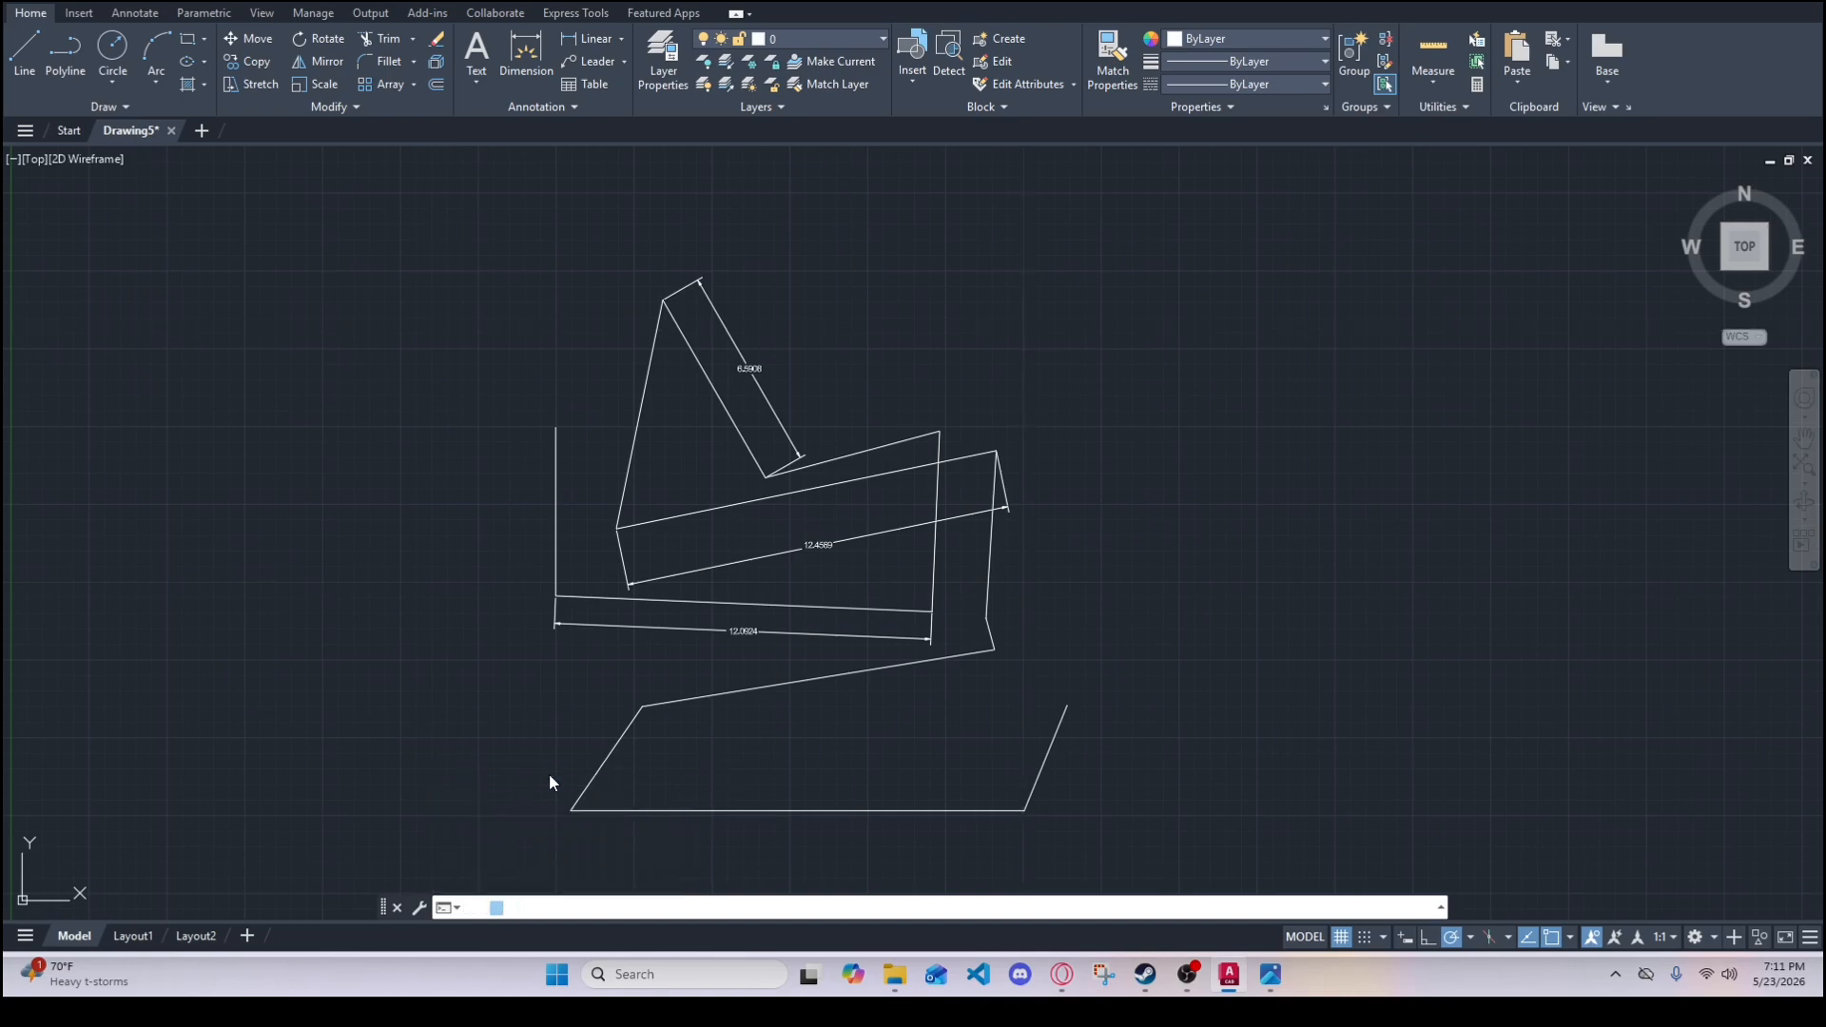
left_click_drag(1303, 198, 939, 278)
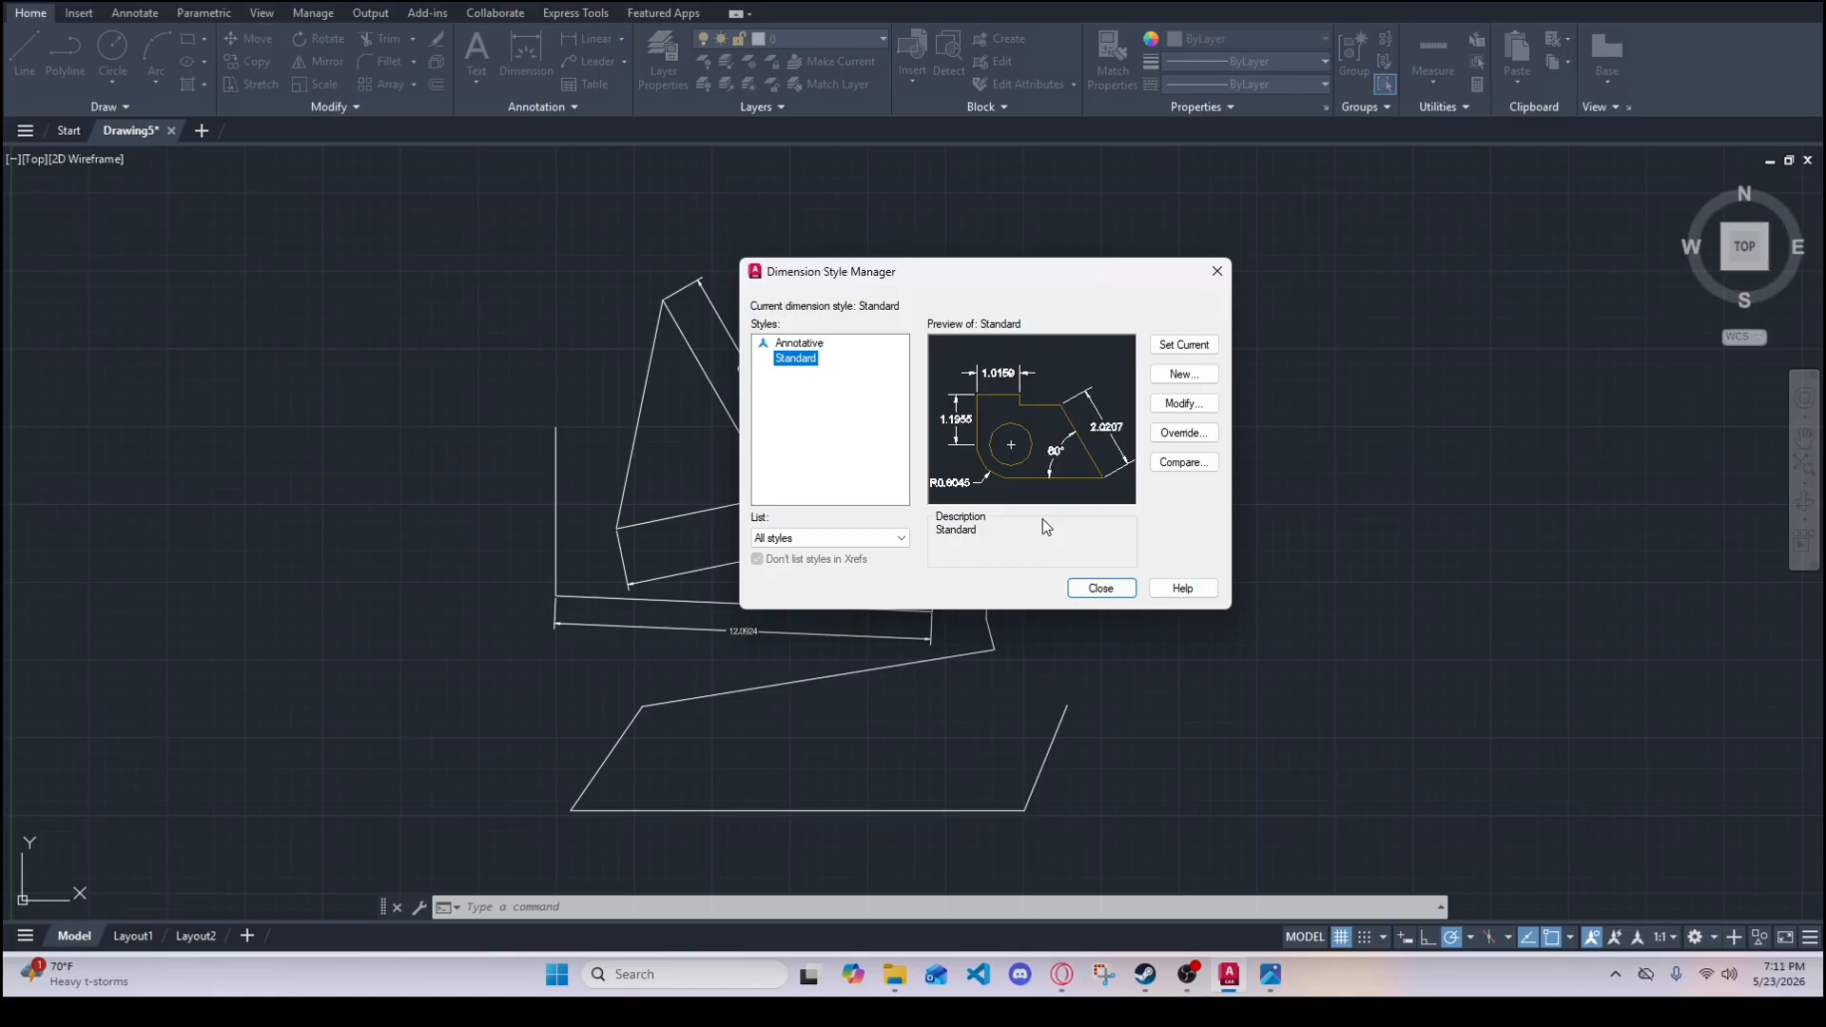
left_click(1176, 405)
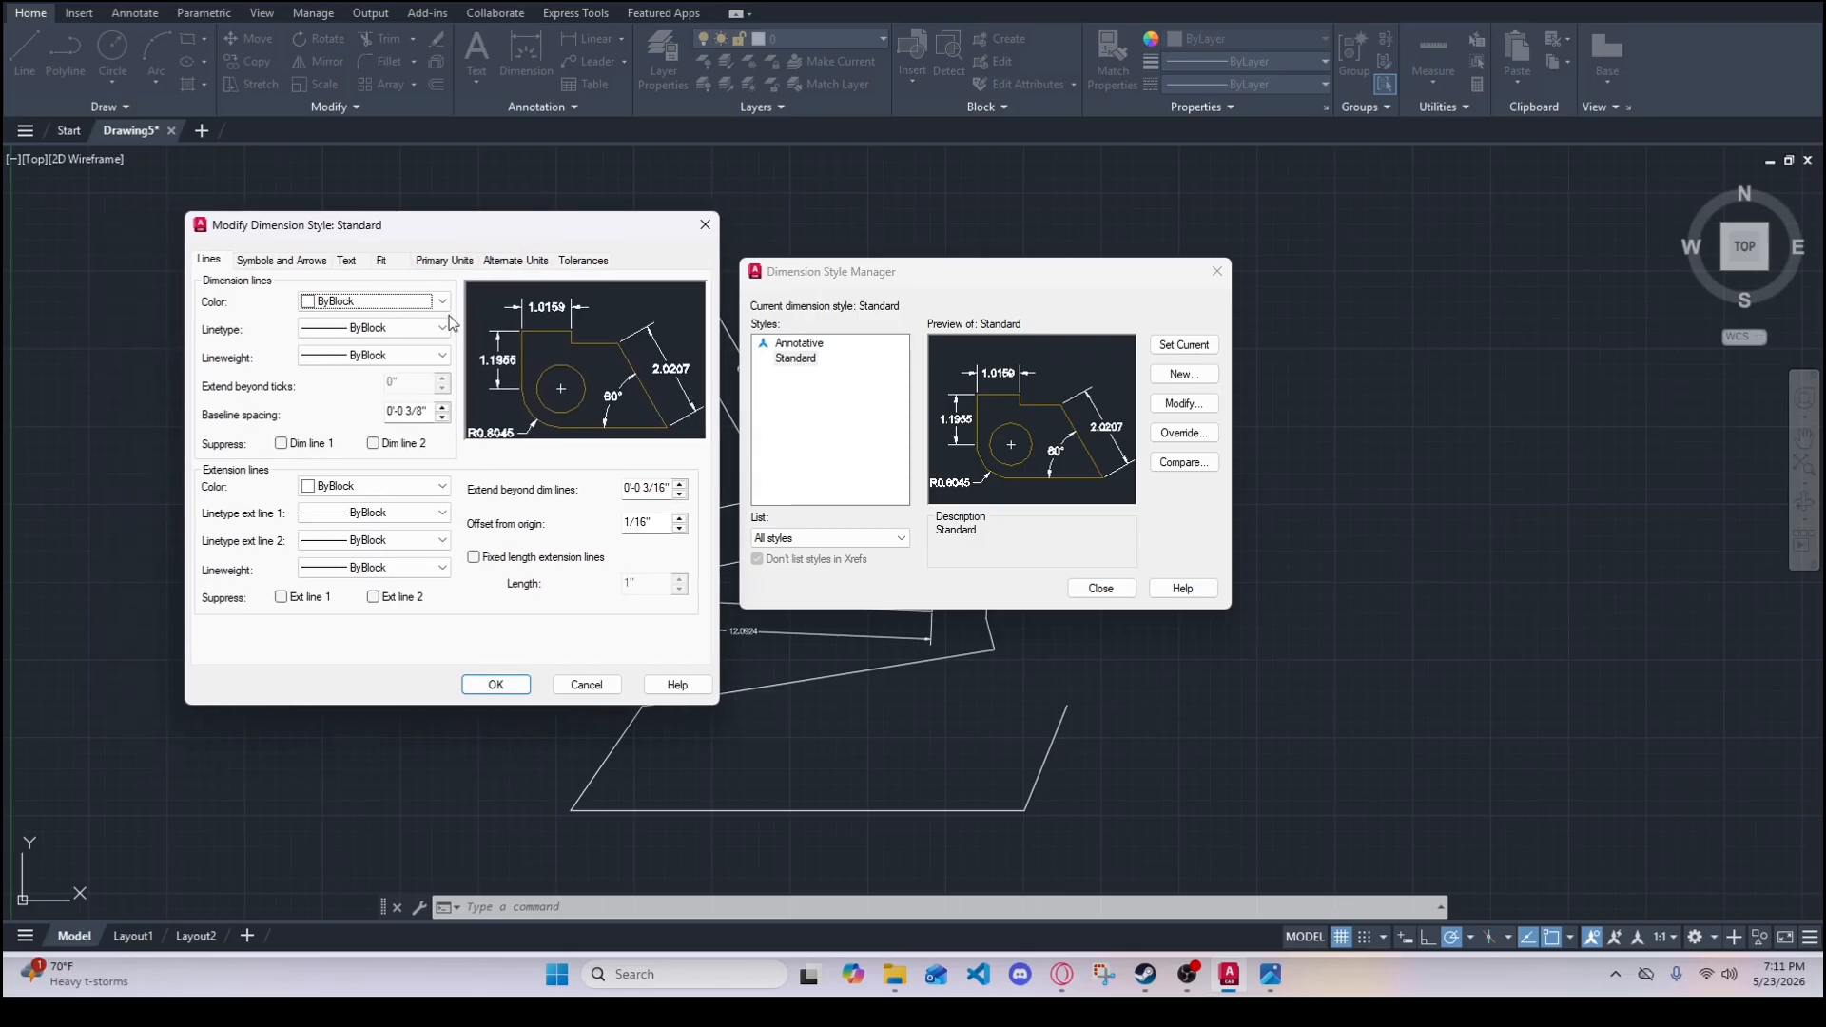
- Set the extension lines to extend 3/32" beyond the dimension lines
left_click(647, 488)
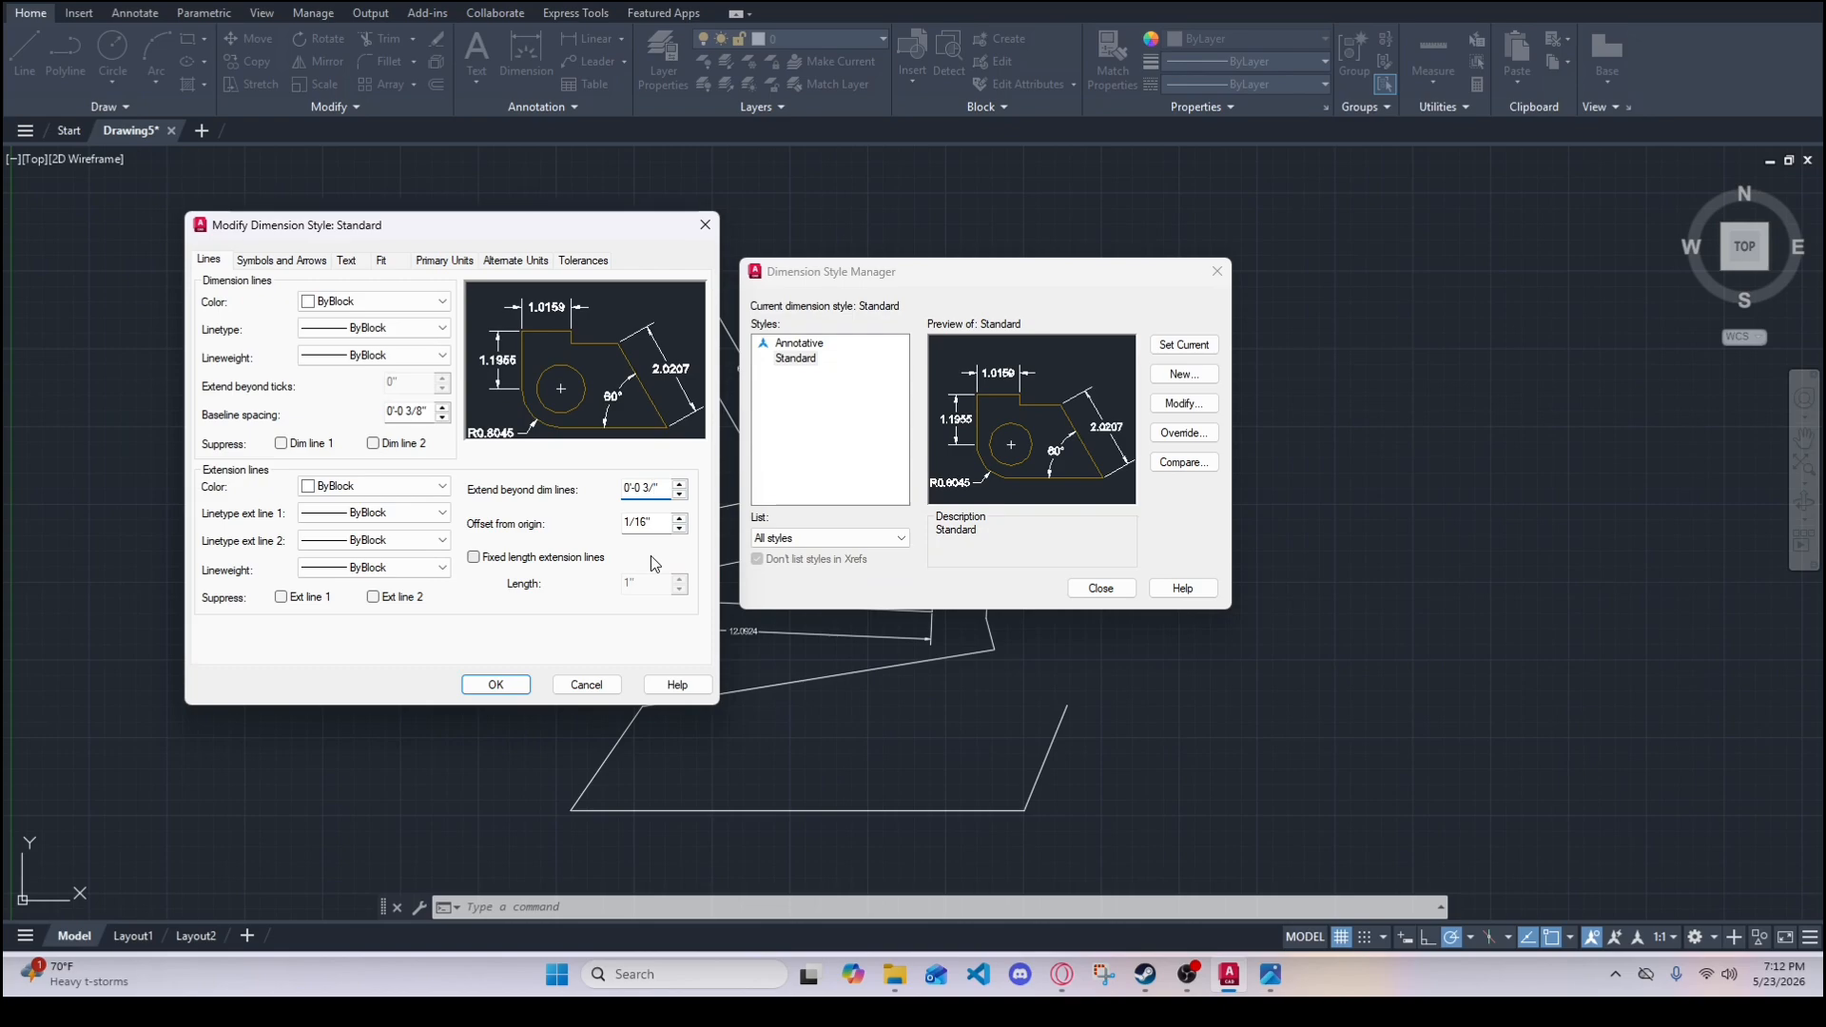
key("BackSpace")
key("BackSpace")
type("32")
- Set the color of both the dimension lines and the extension lines to Cyan
left_click(406, 302)
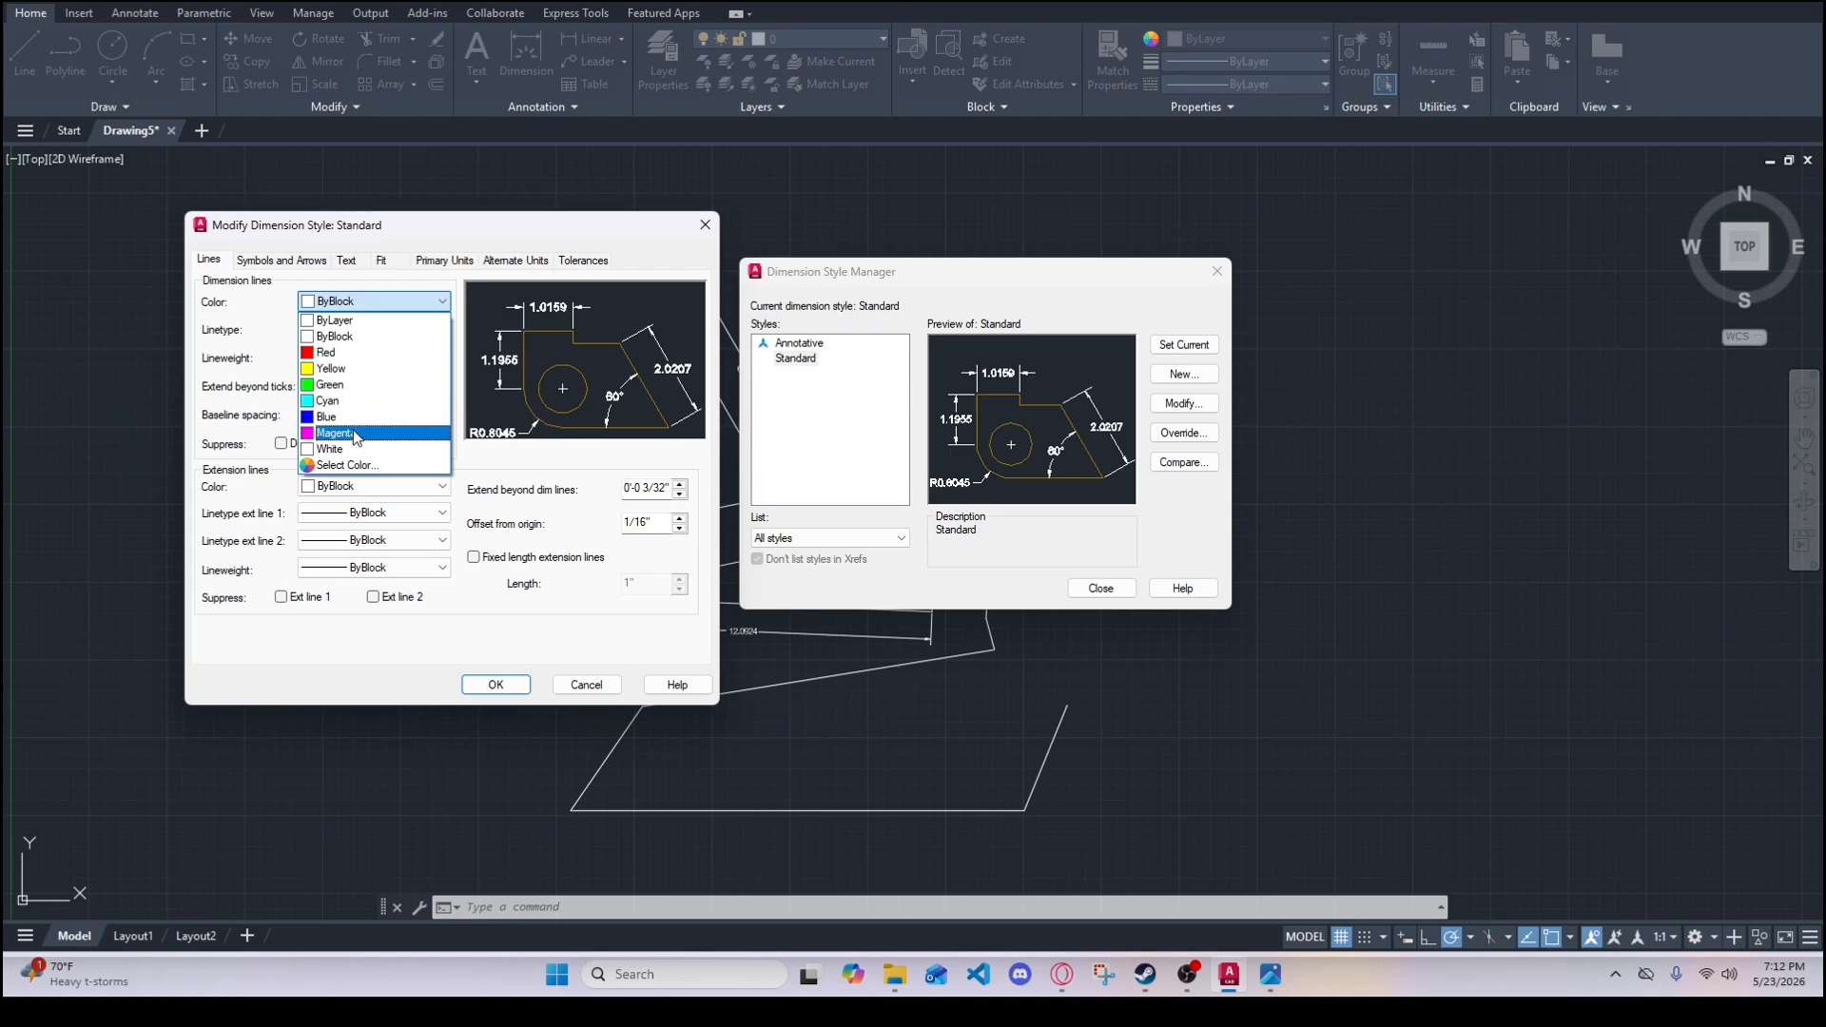
left_click(346, 400)
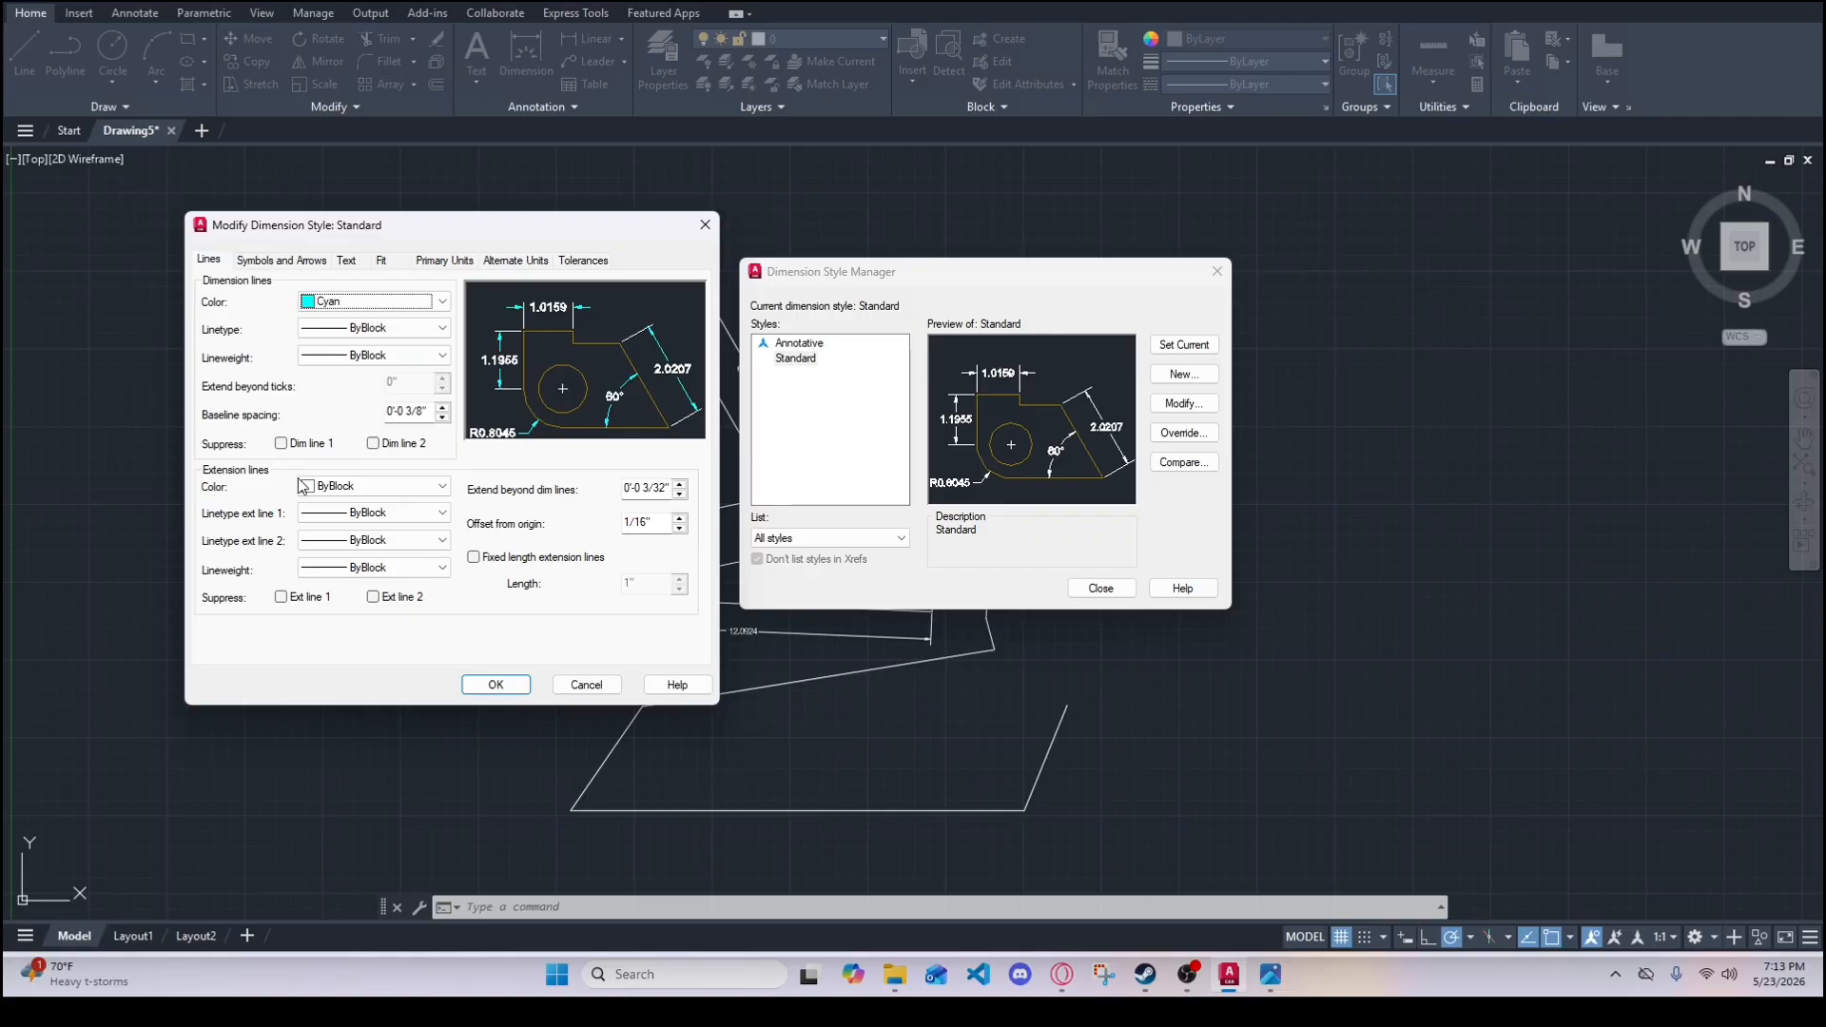
left_click(383, 487)
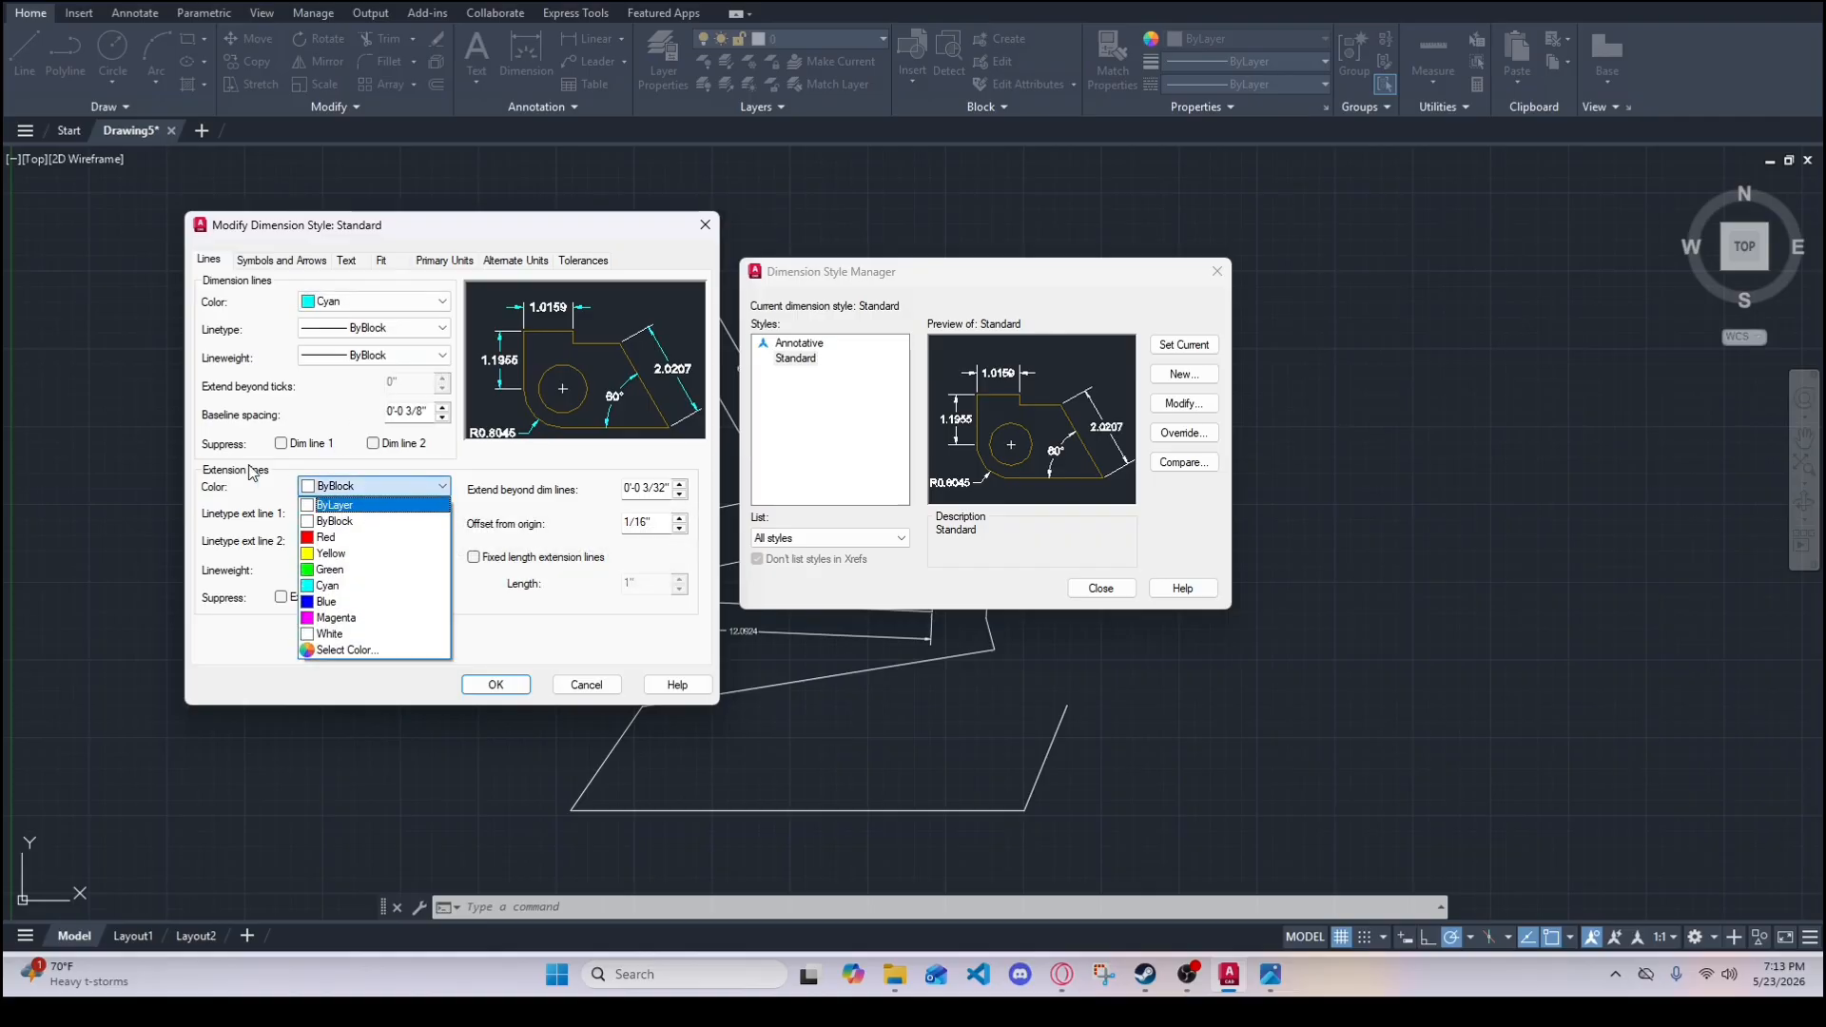
left_click(344, 587)
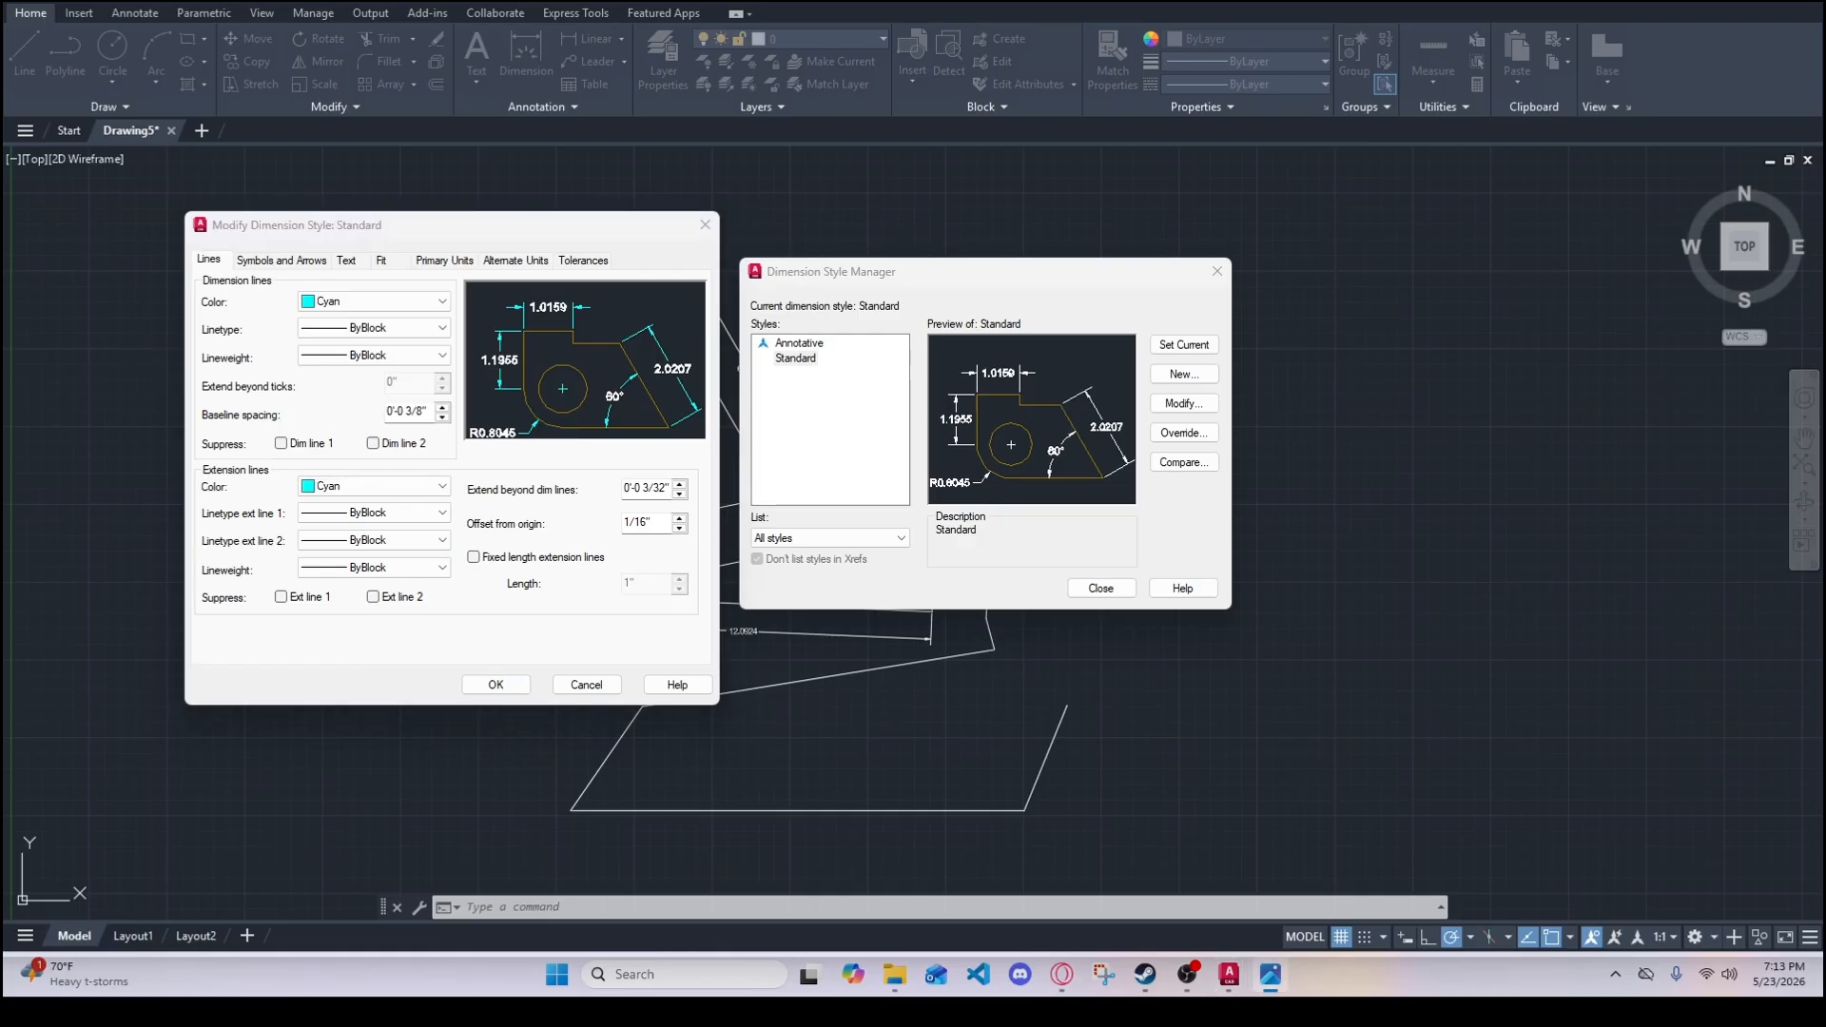
- Set the arrow size of the Standard dimension style to 3/32"
left_click(278, 263)
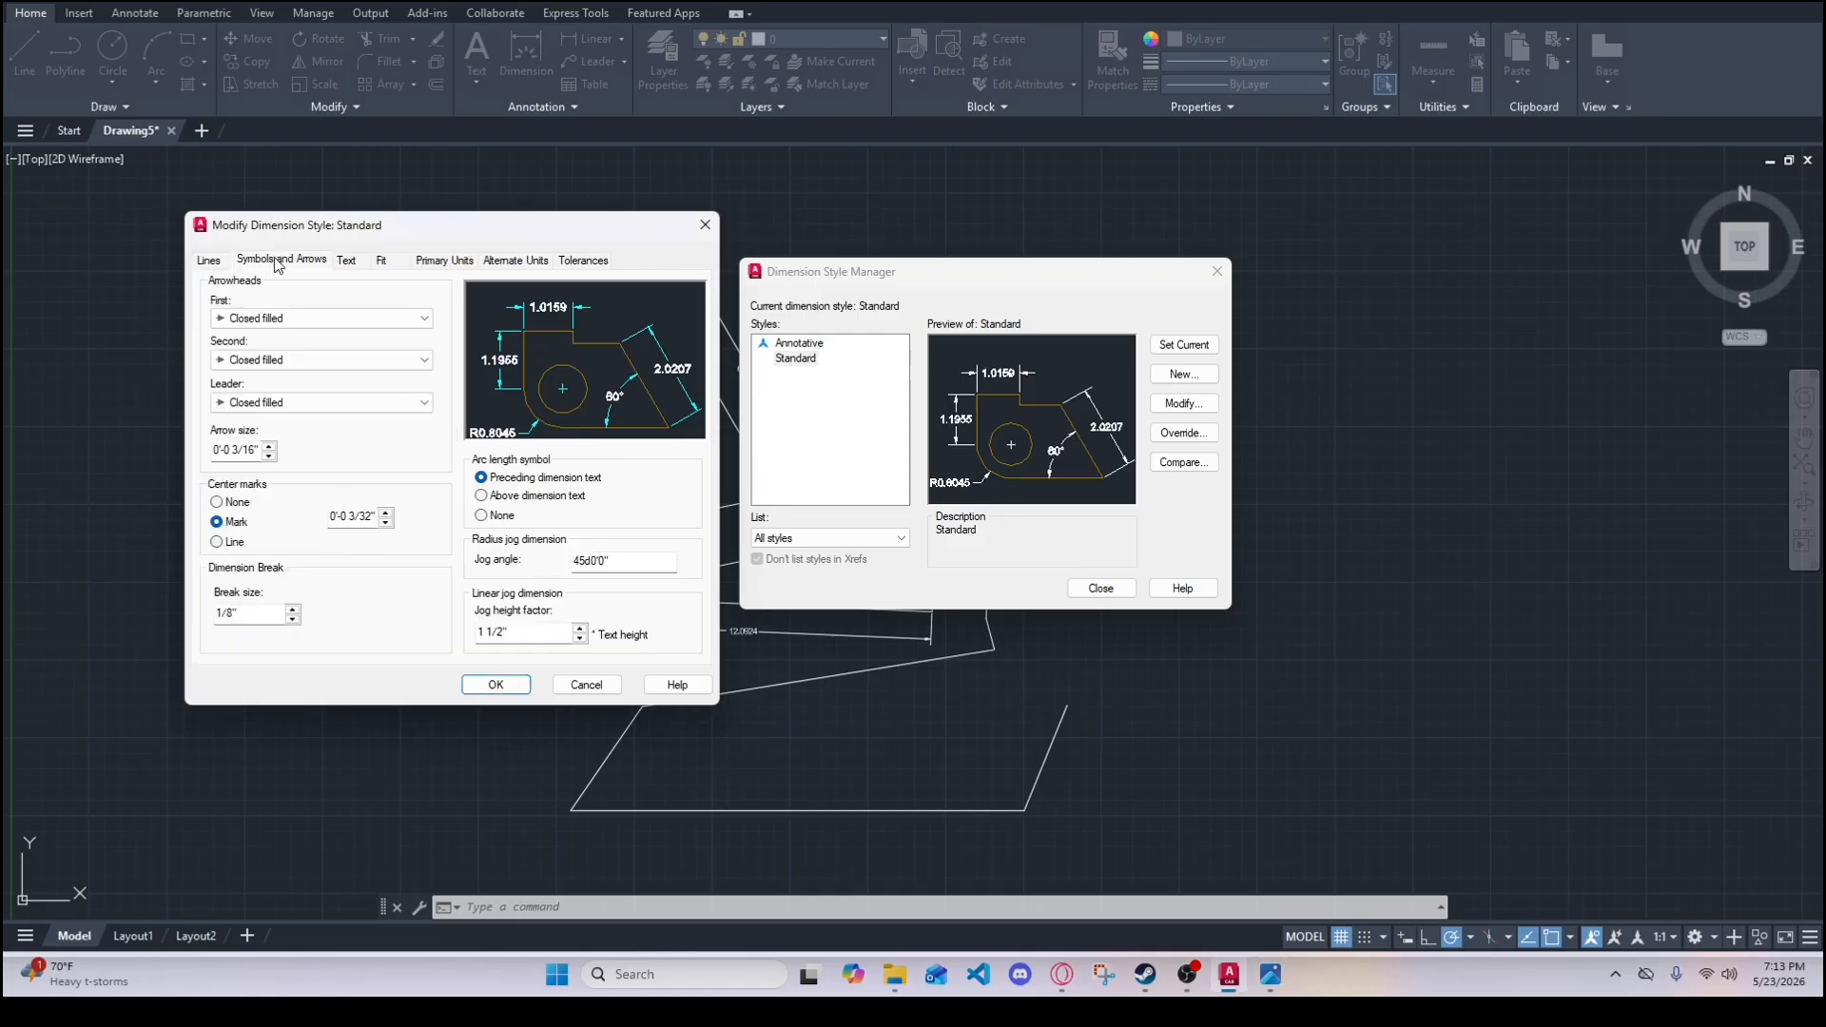
double_click(258, 451)
type("32")
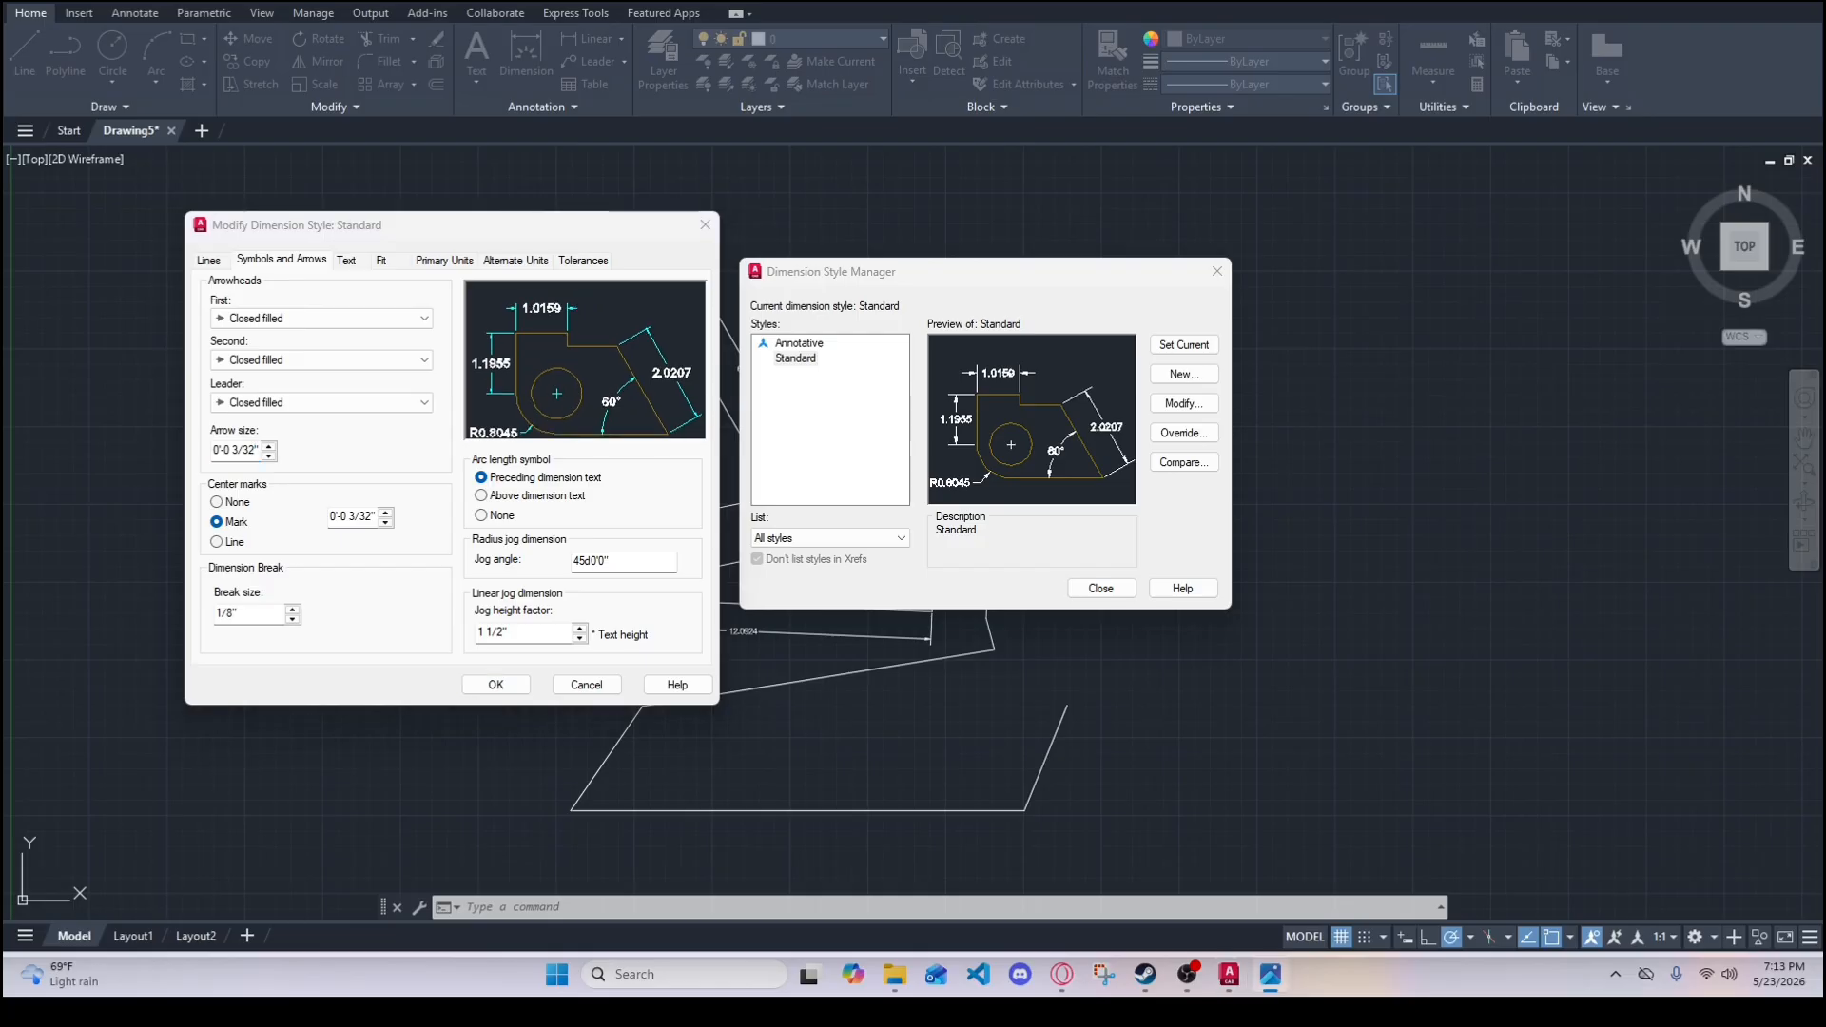
- Set the dimension text height to 3/32" and its vertical placement to Above
left_click(347, 261)
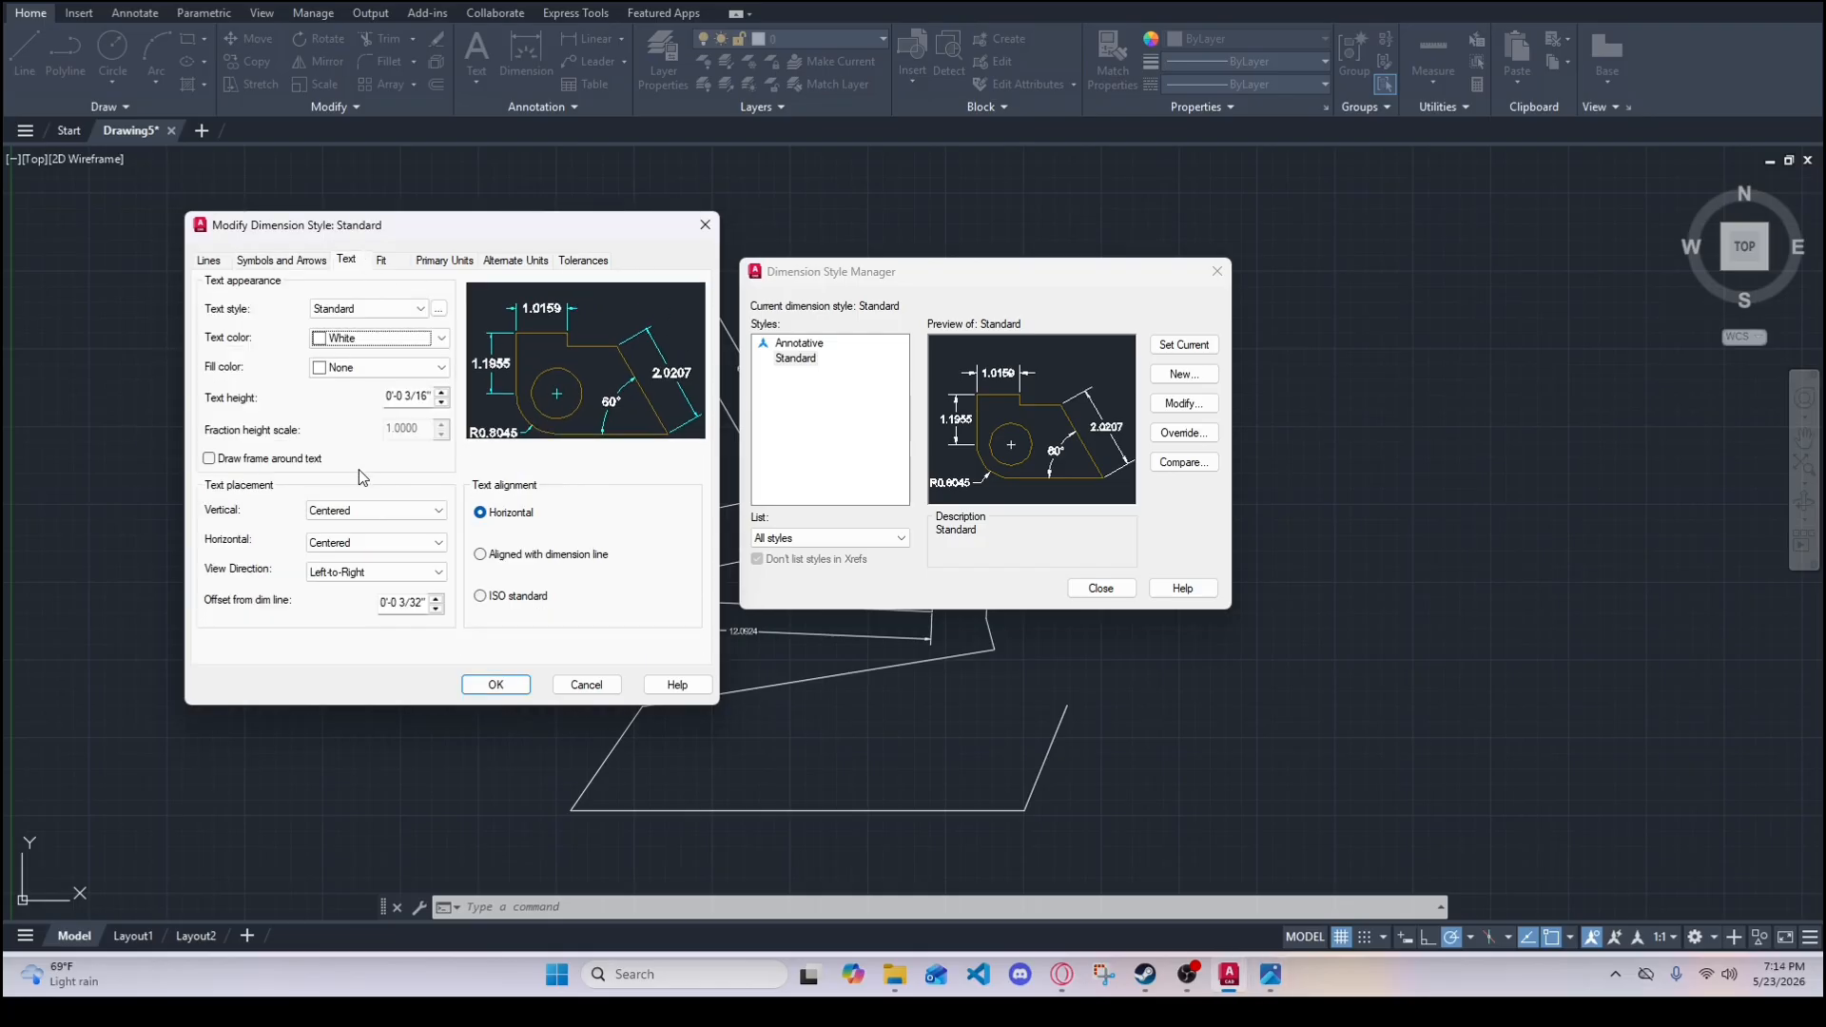
double_click(420, 396)
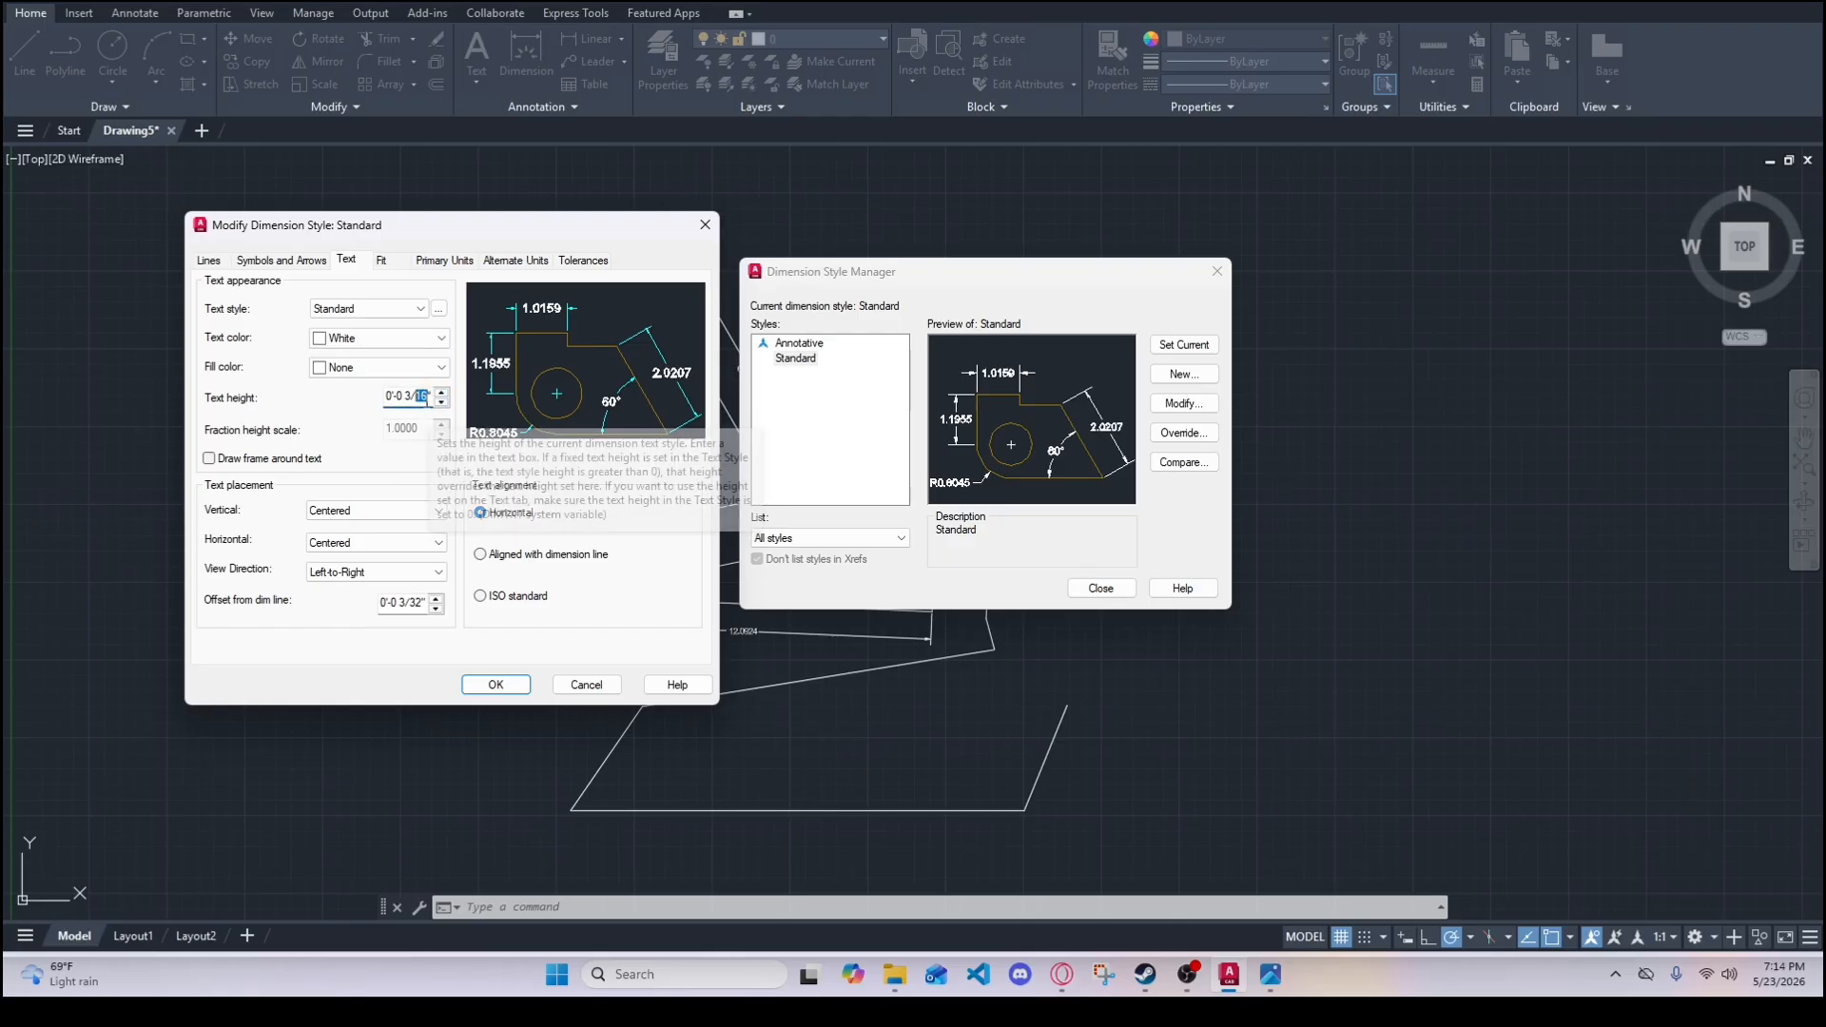
type("32")
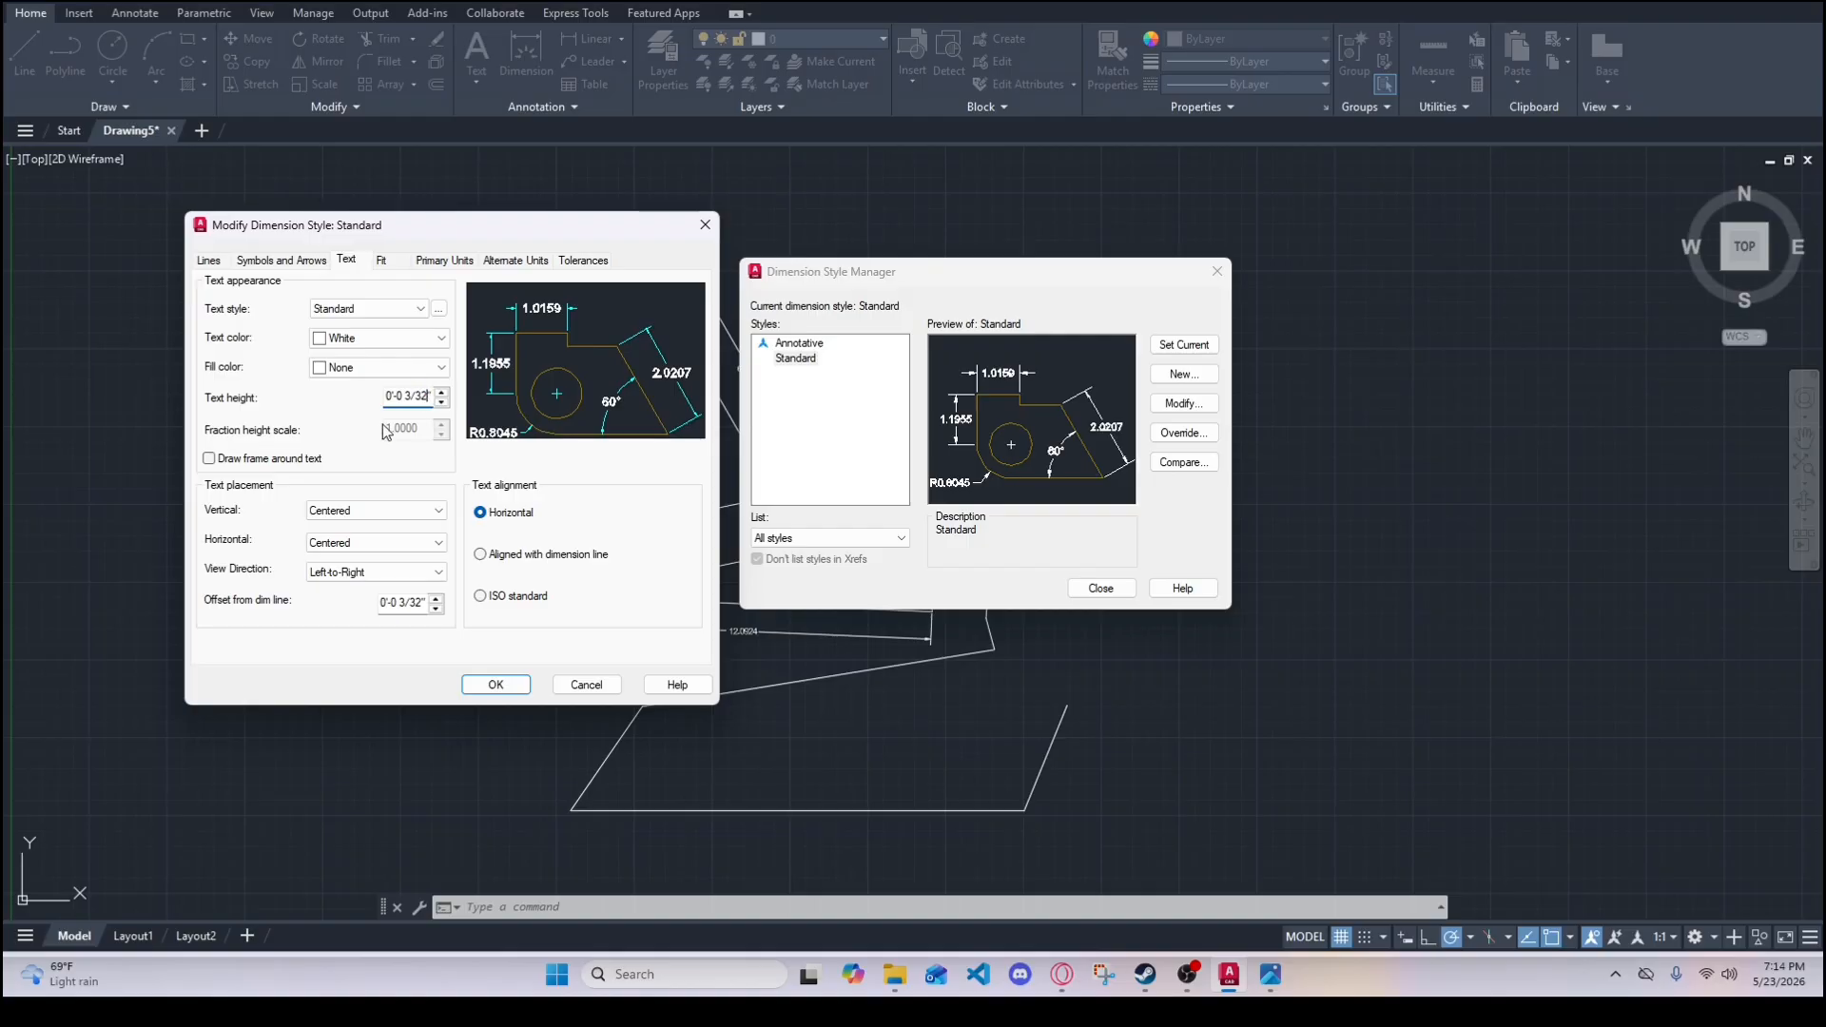
left_click(386, 514)
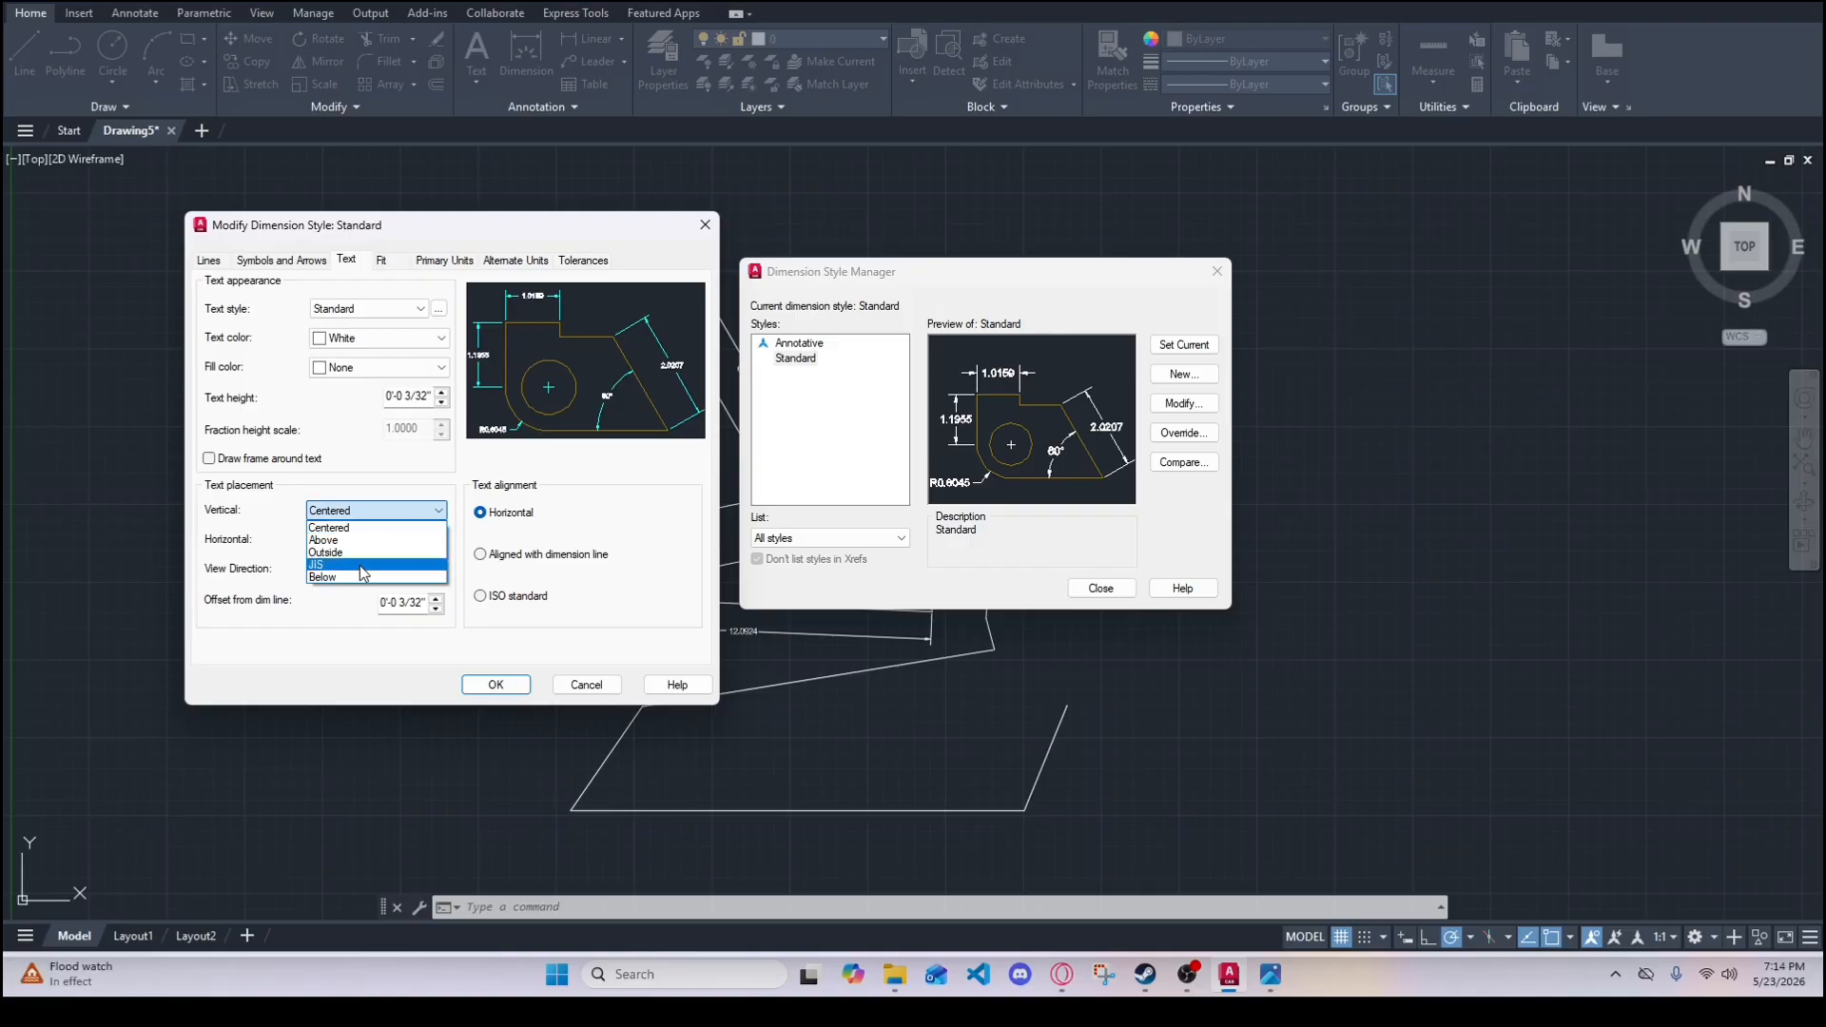
left_click(355, 540)
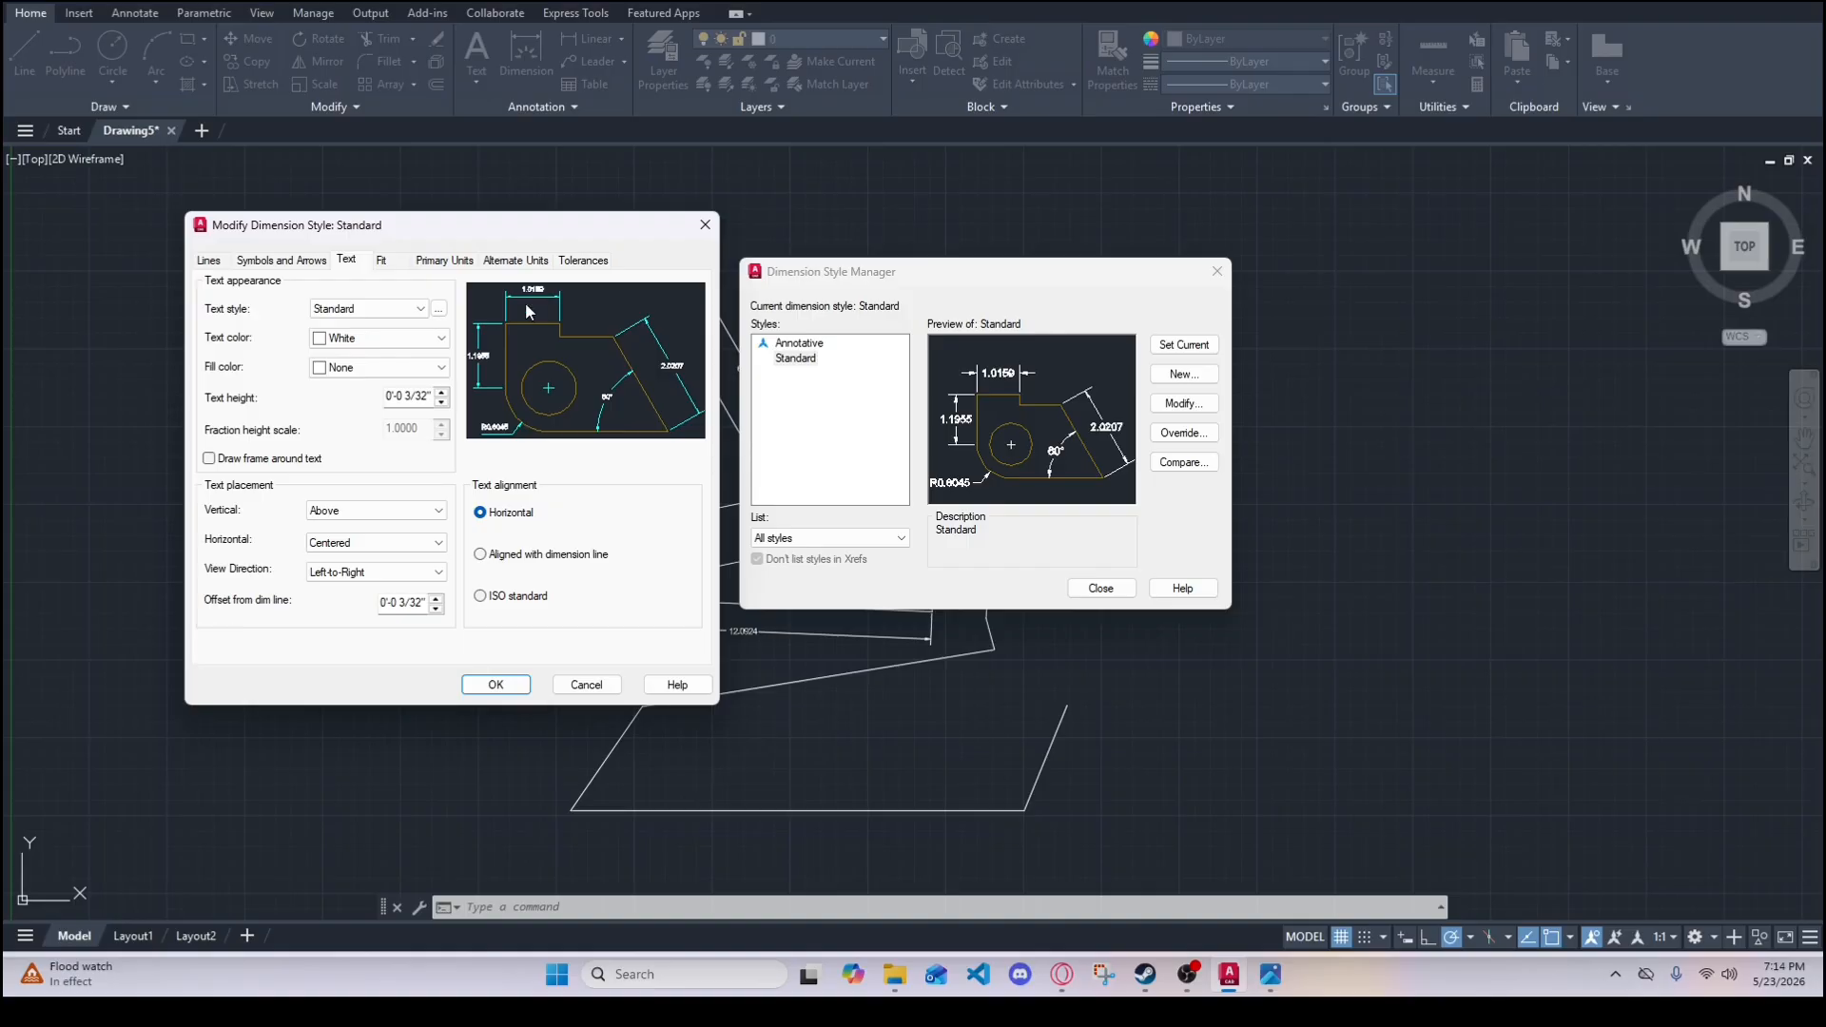
- Preview other vertical text placements such as Outside and Below, and return the setting to Above
left_click(348, 511)
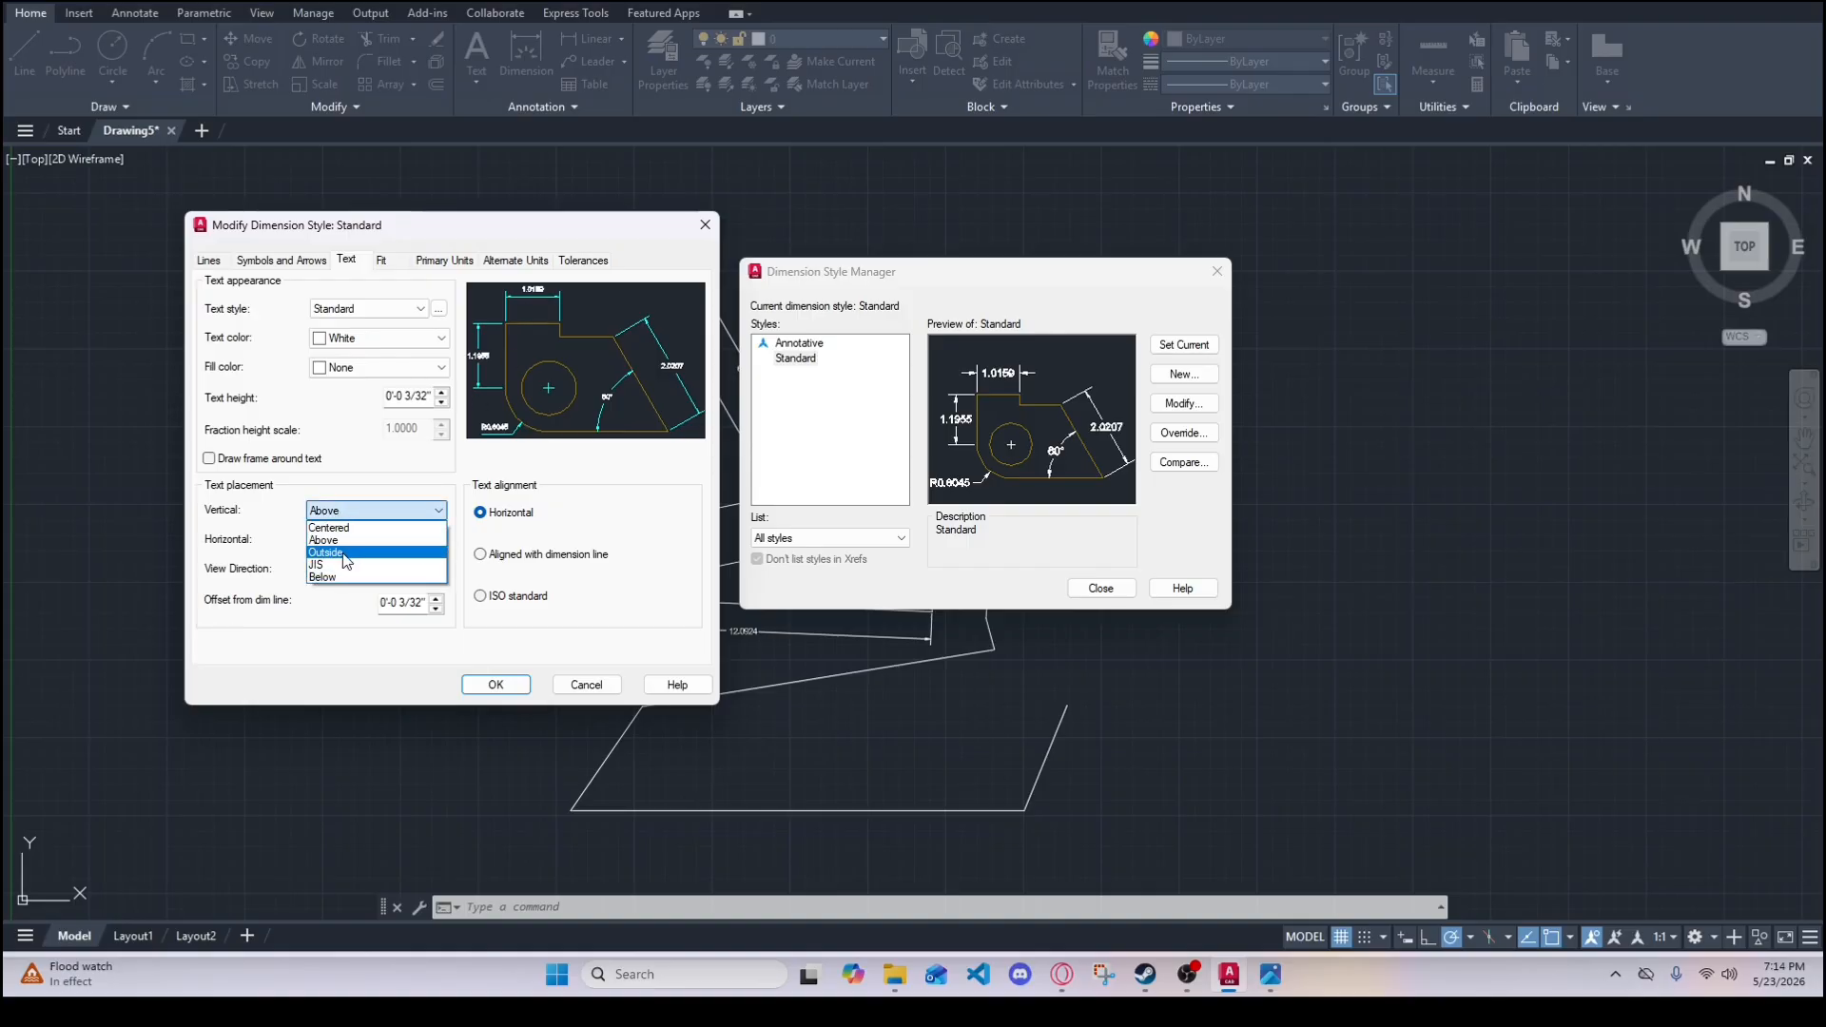
left_click(342, 550)
left_click(348, 511)
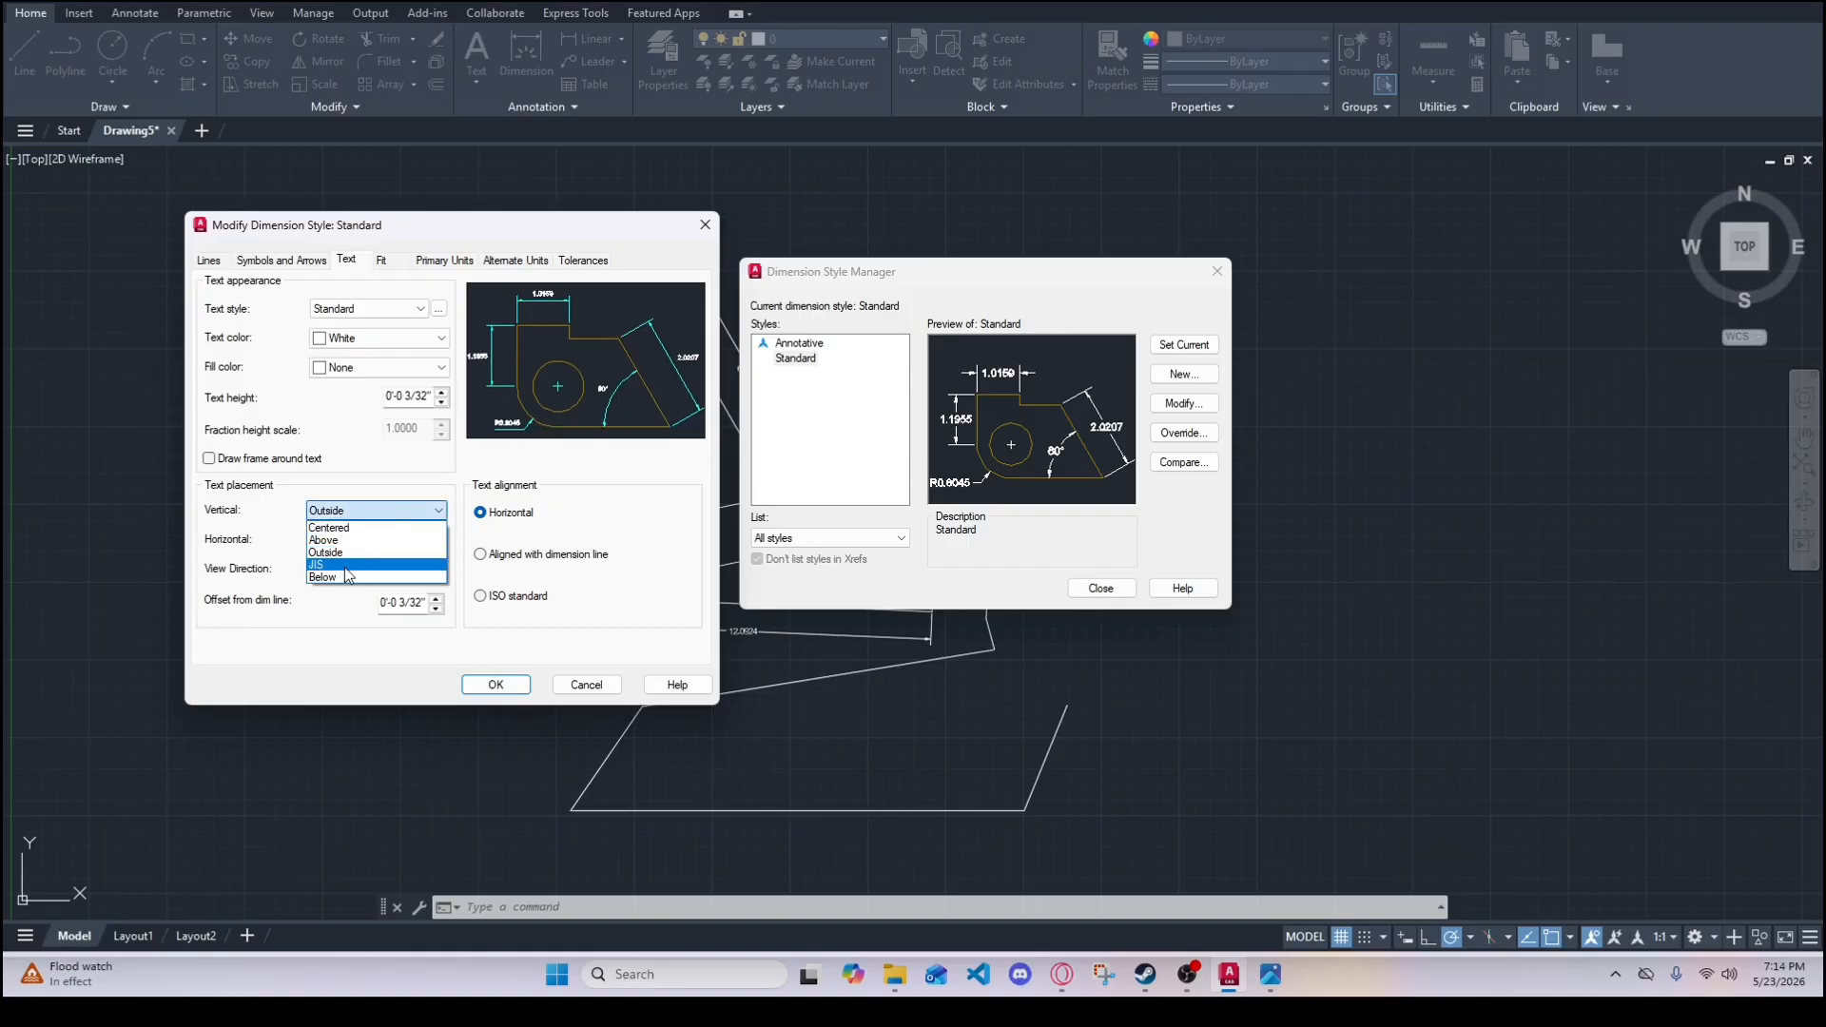
left_click(344, 578)
left_click(361, 511)
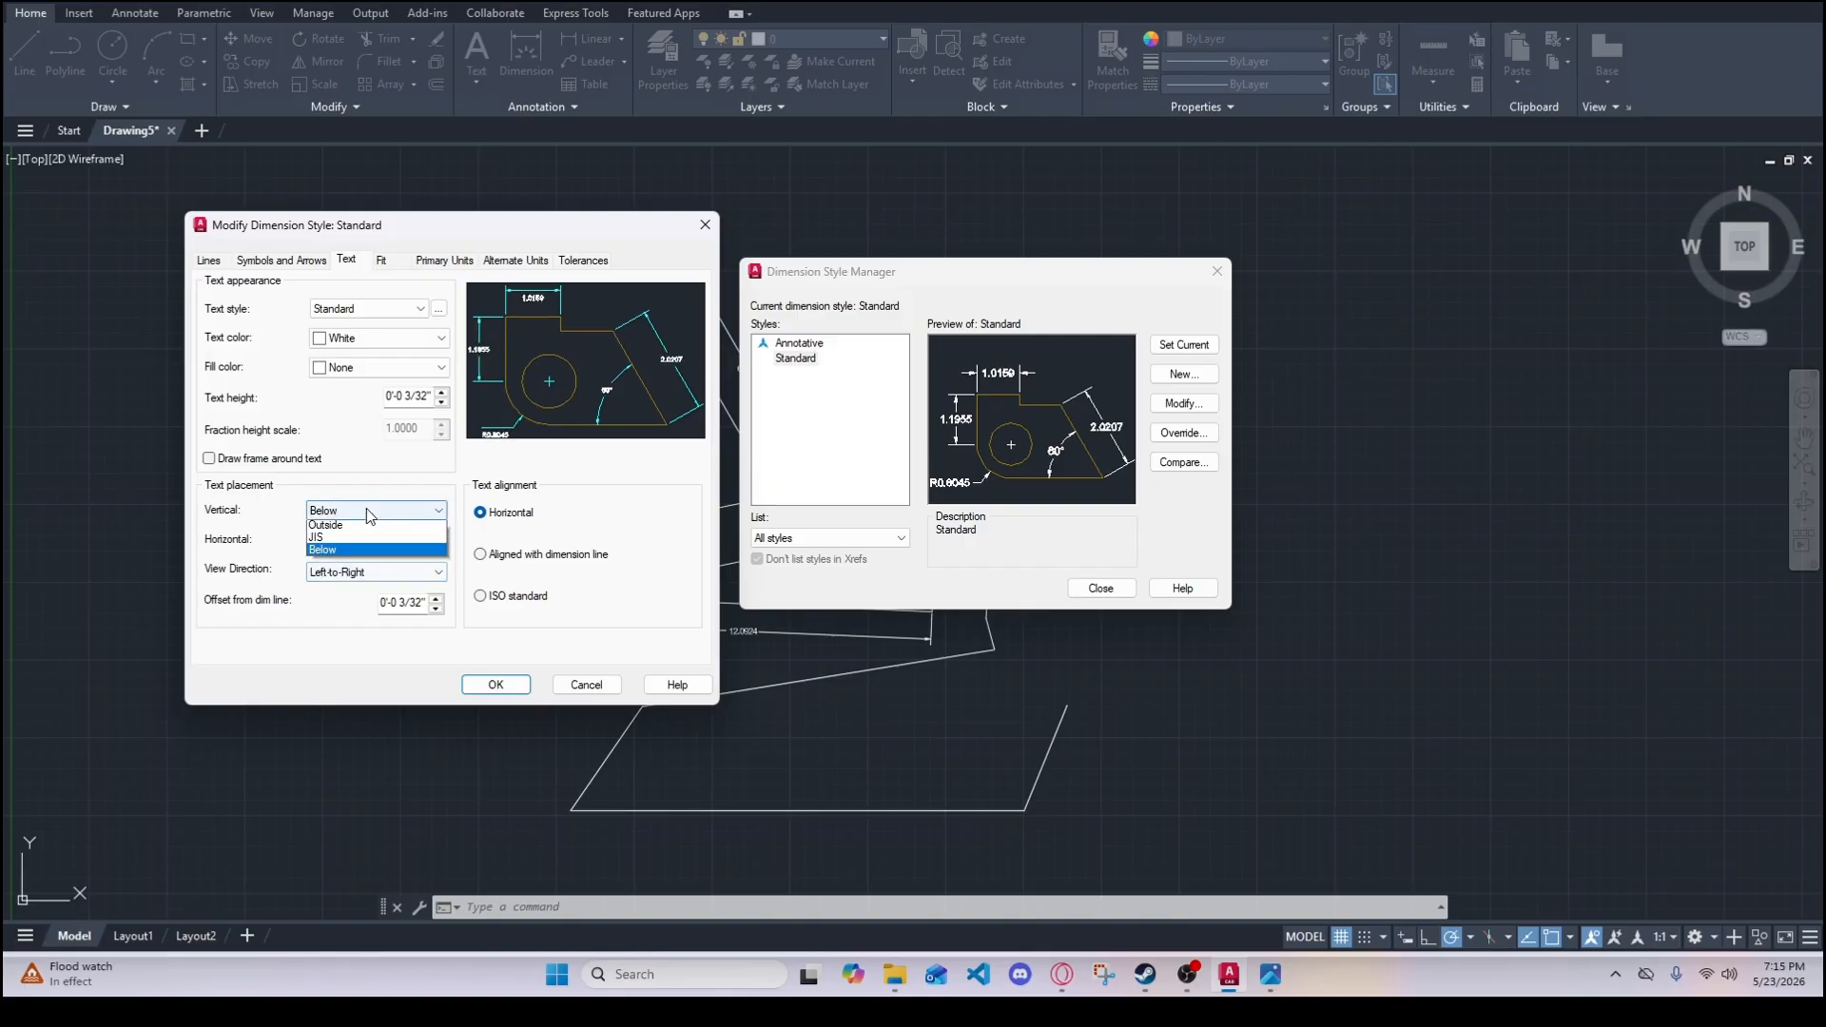
left_click(340, 540)
left_click(352, 541)
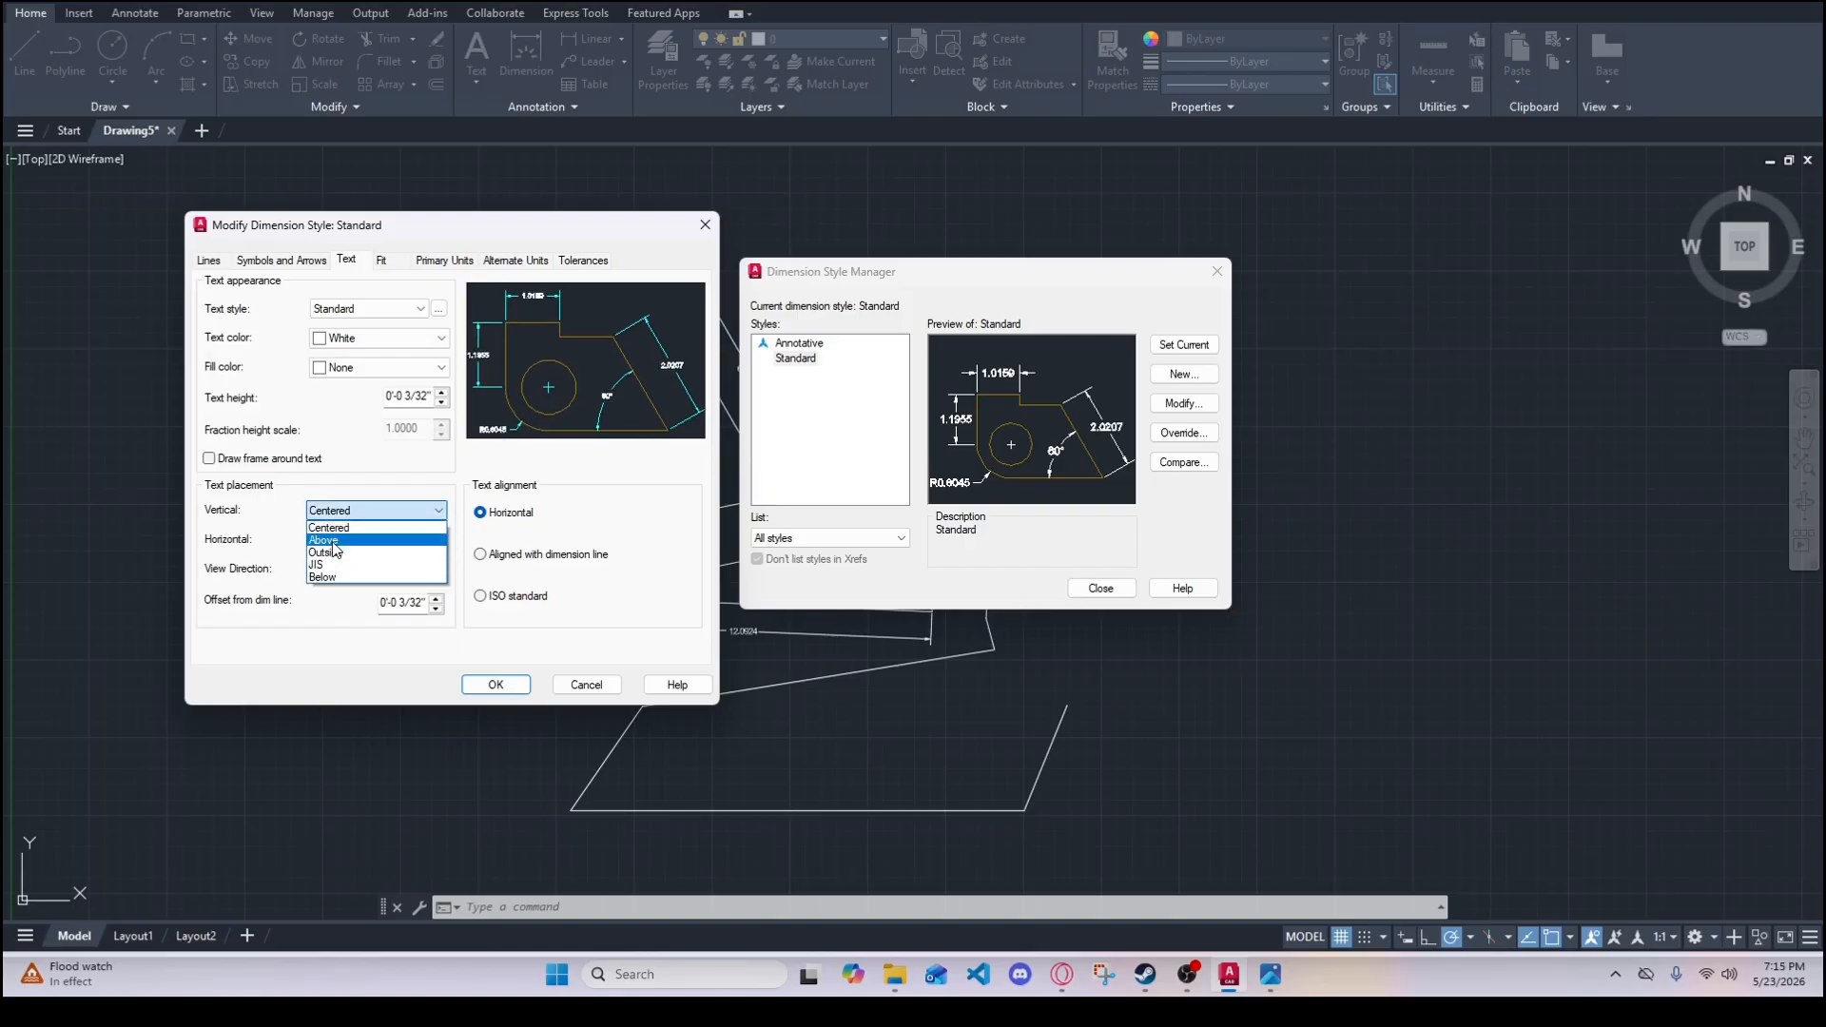
left_click(334, 546)
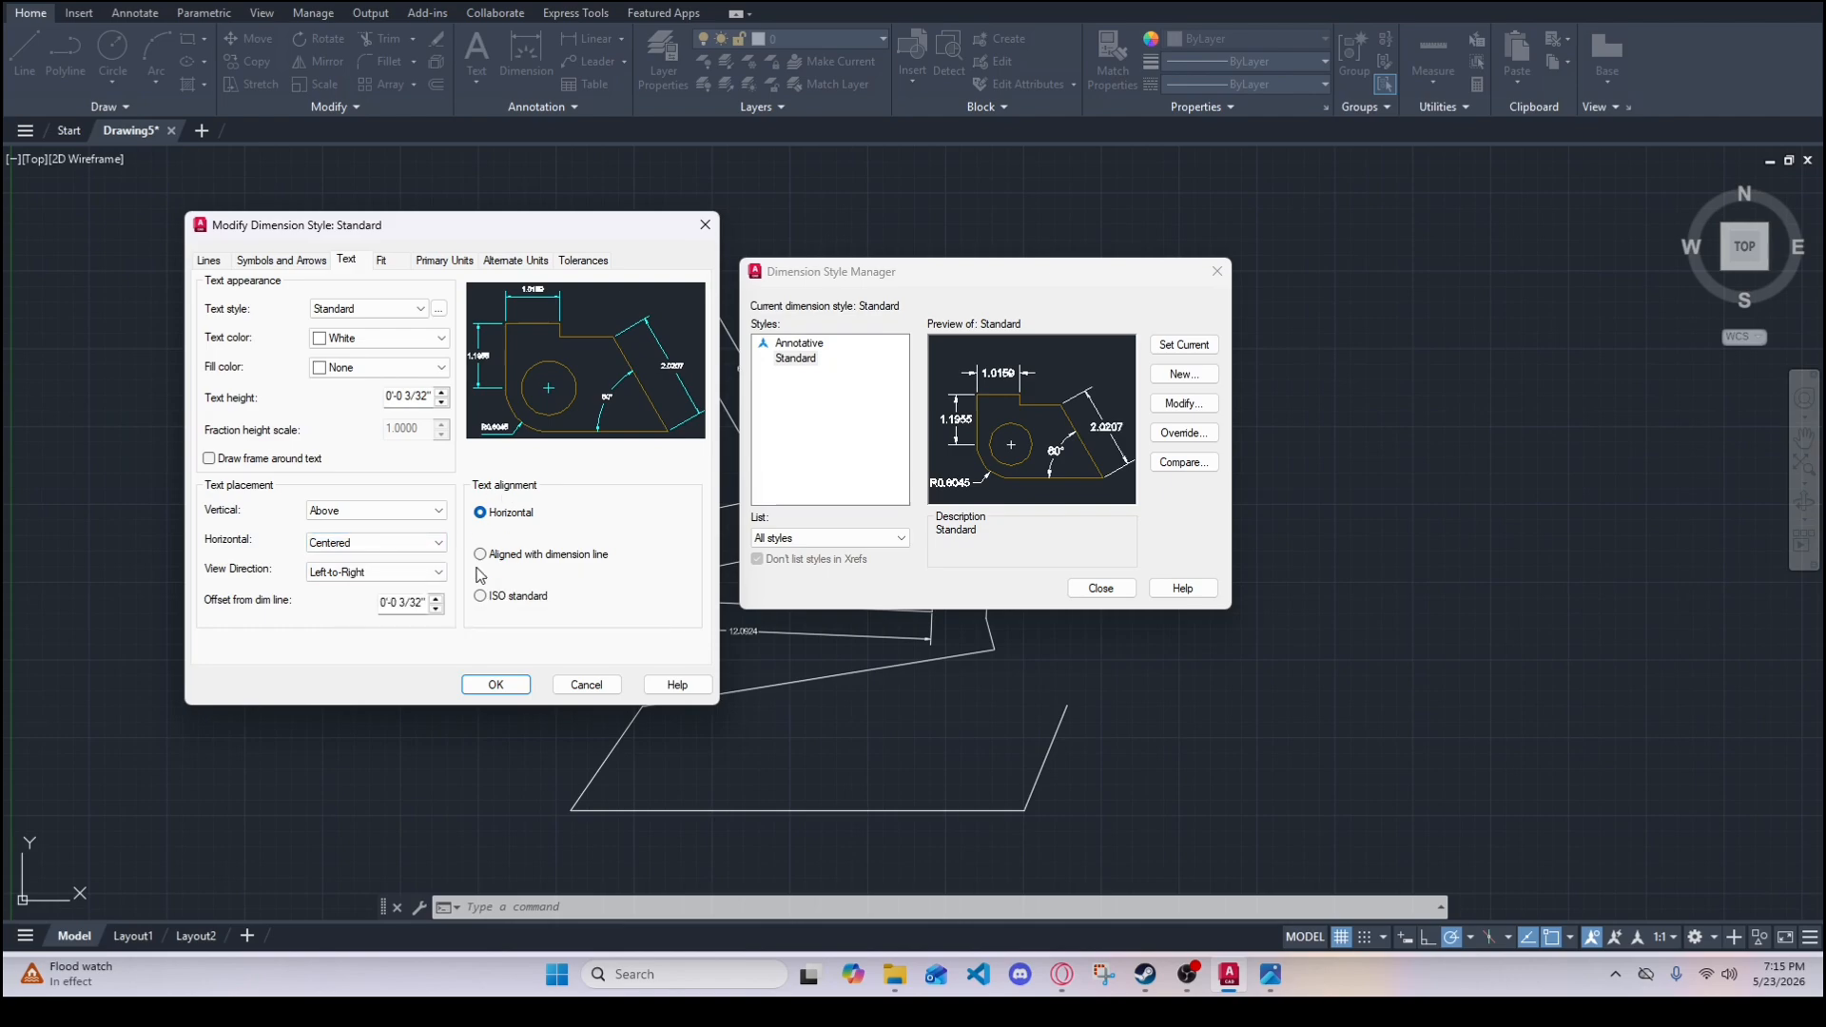
- Compare horizontal and aligned text, keep Aligned with dimension line, and set the text offset from the dimension line to 1/16"
left_click(521, 559)
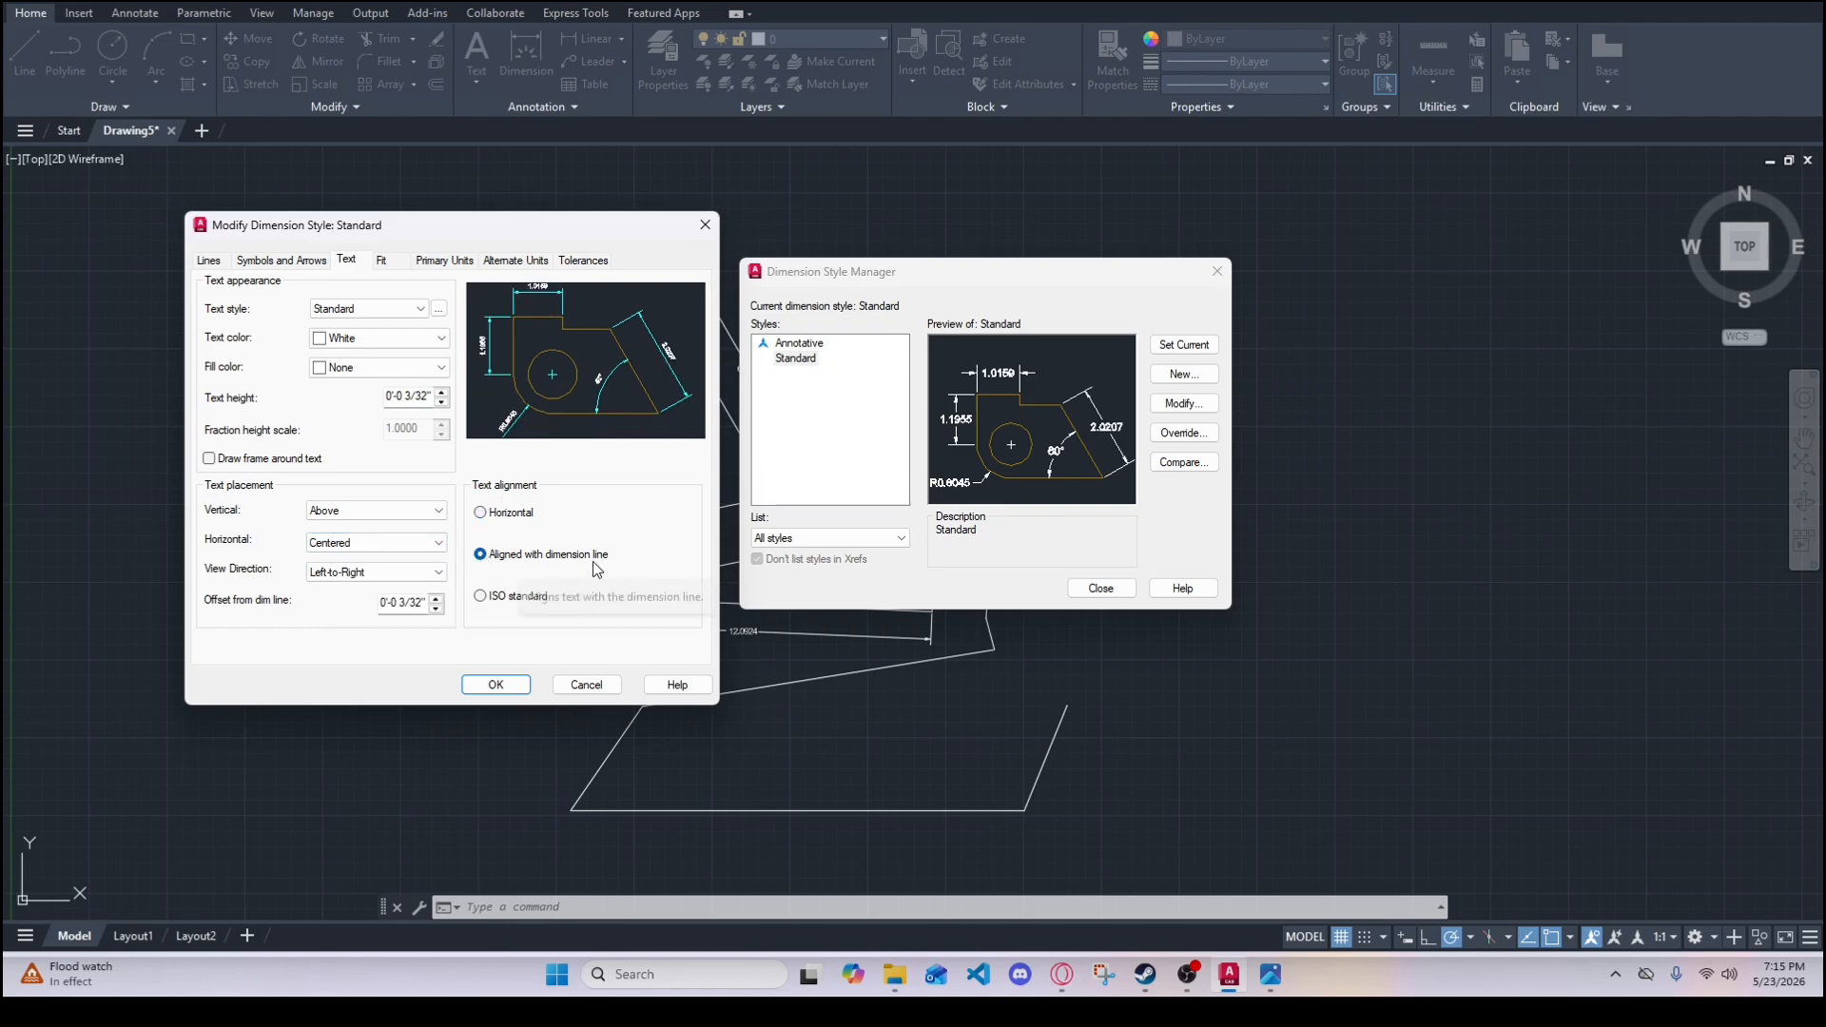
left_click(485, 513)
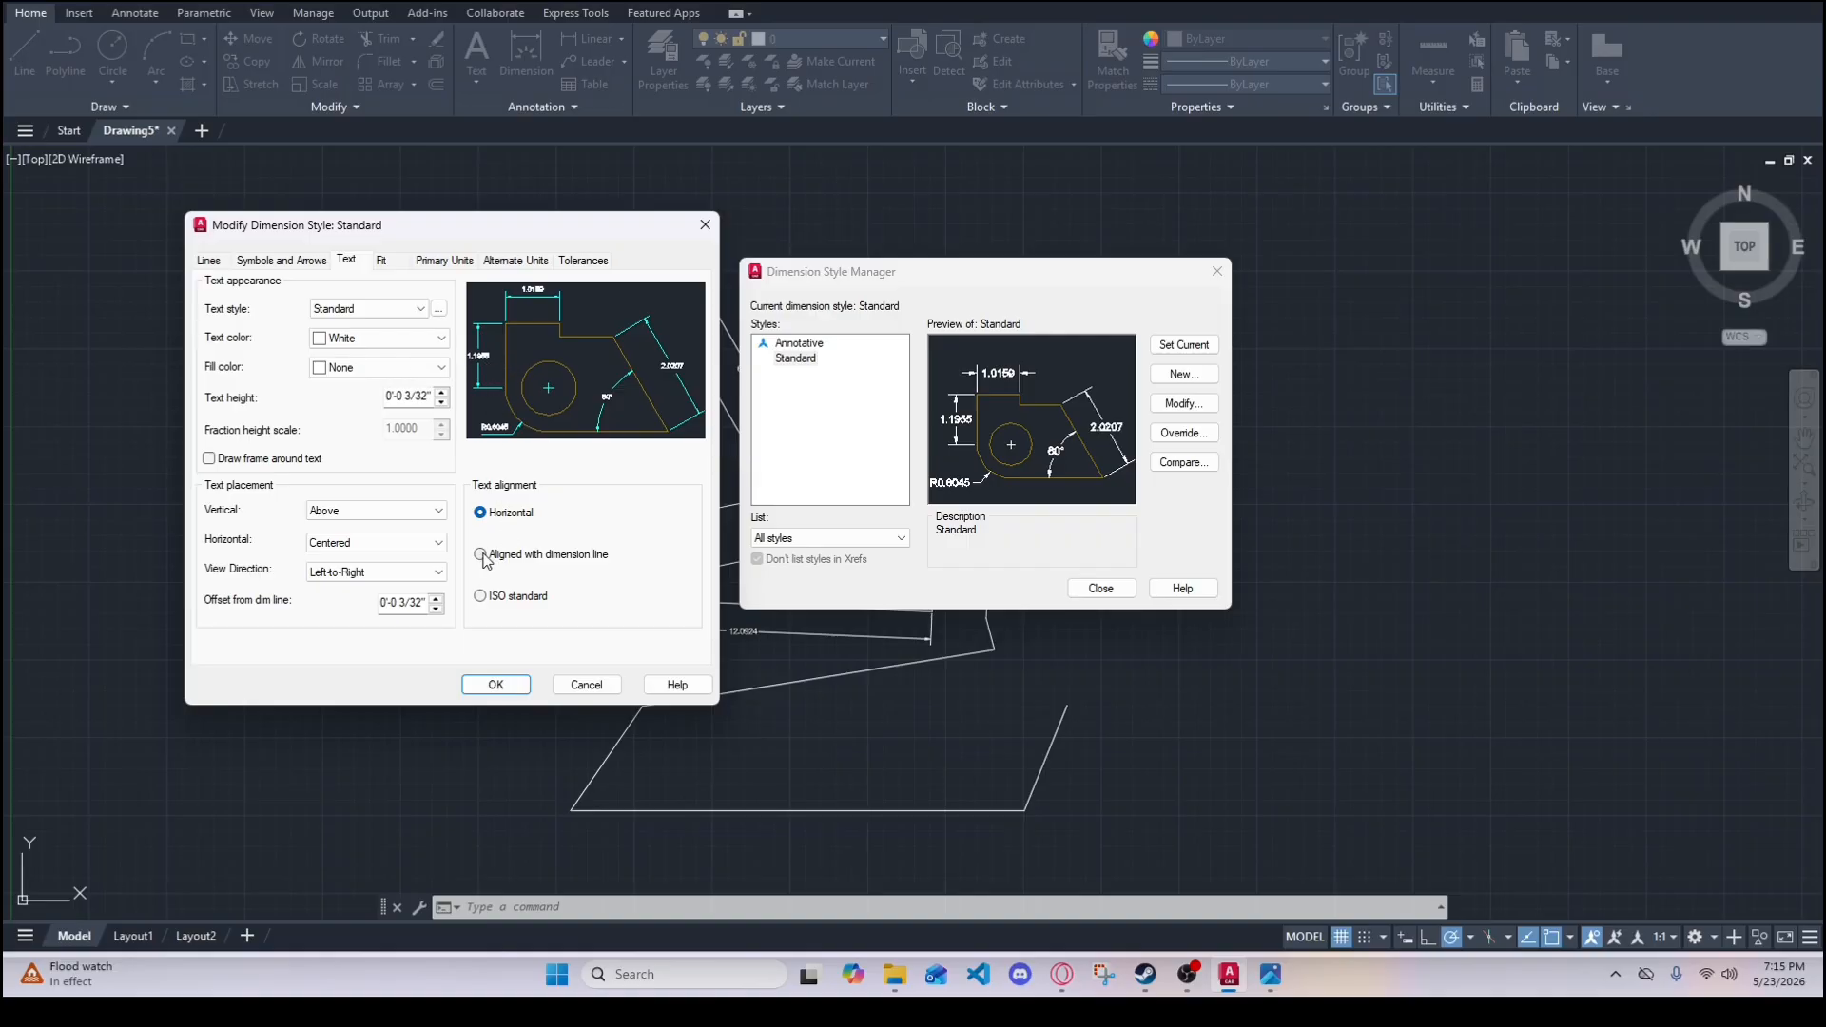
left_click(481, 556)
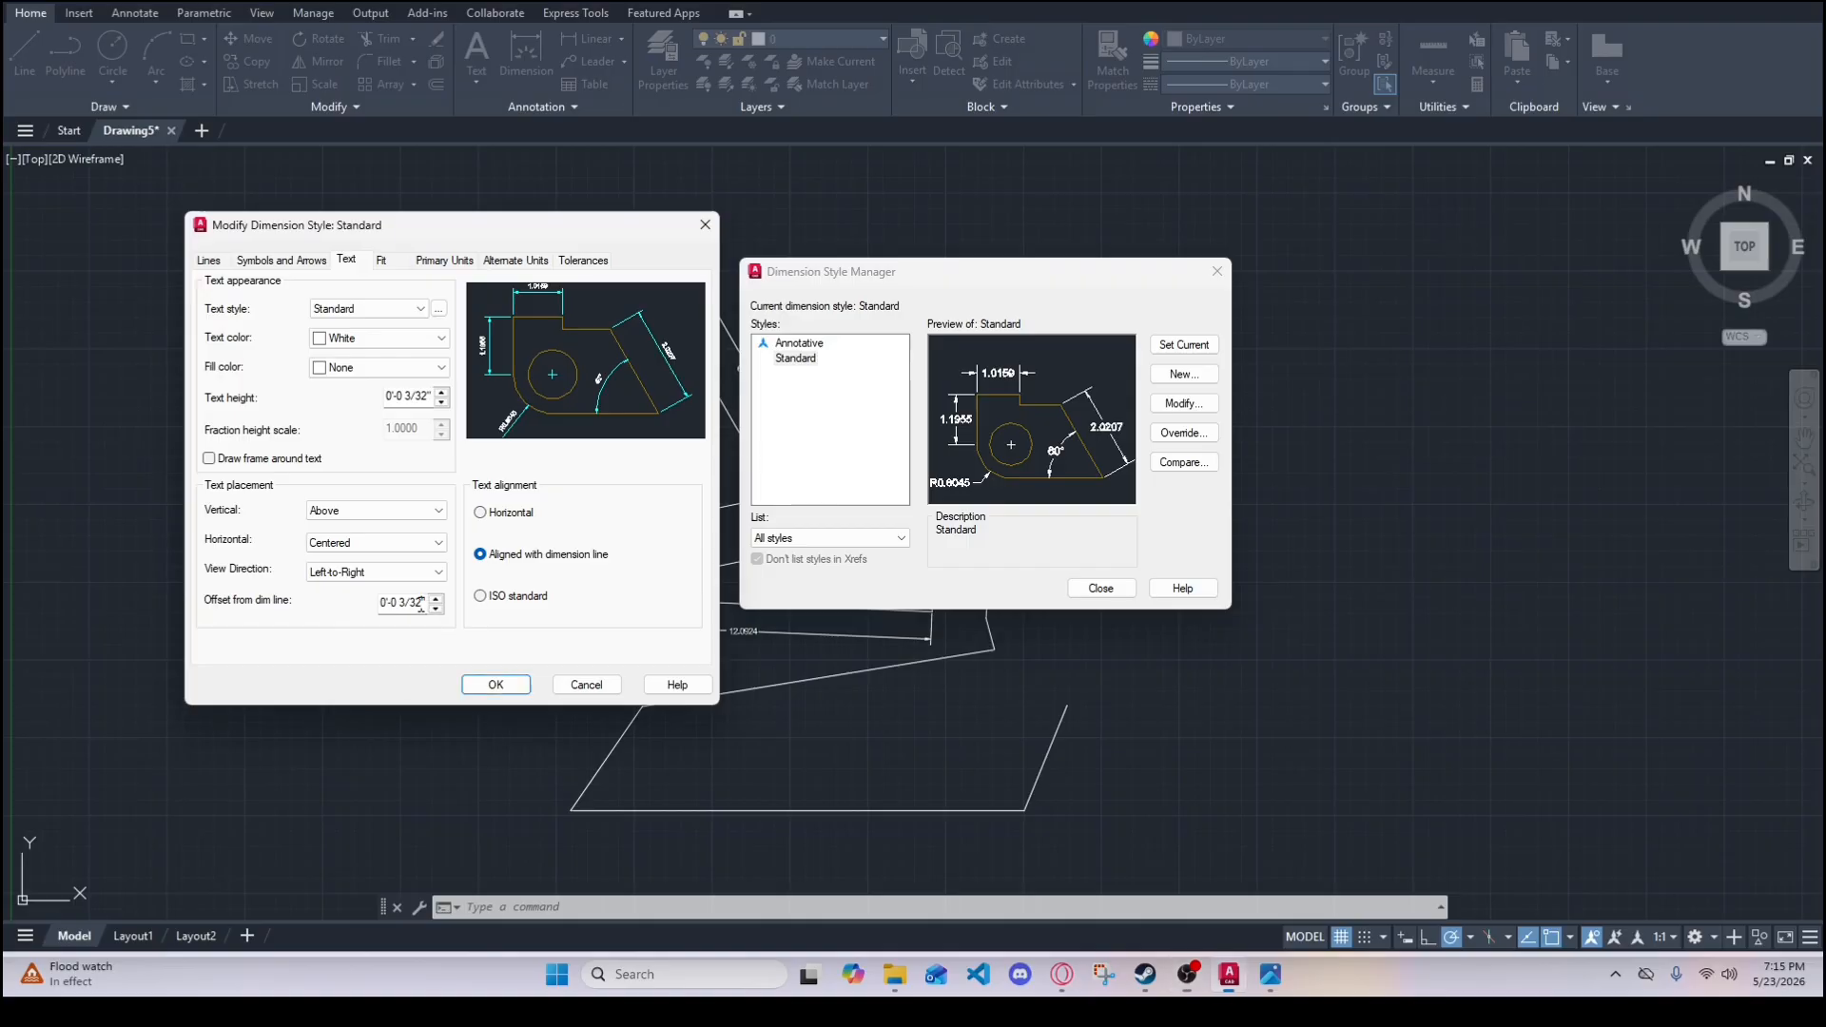
left_click_drag(425, 605, 402, 605)
type("1/16")
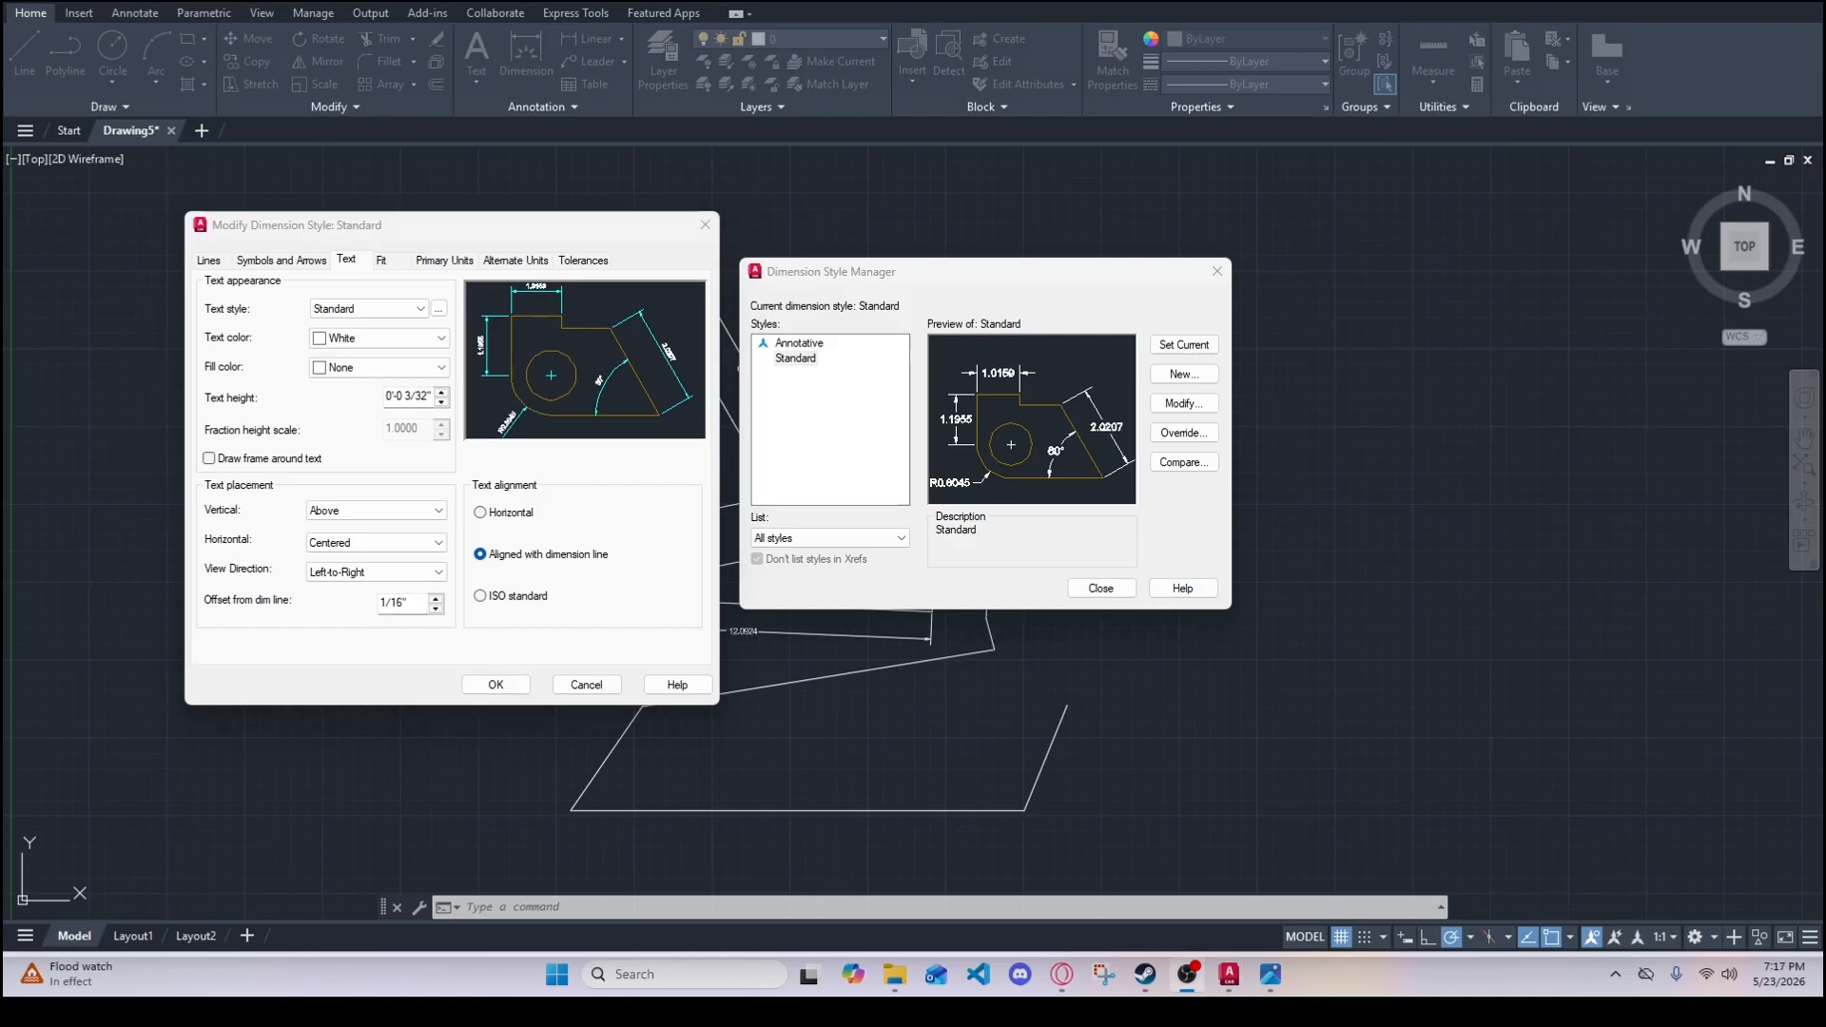
- Scale the dimension features to layout, compare the best-fit option with Both text and arrows, and keep Both text and arrows
left_click(395, 259)
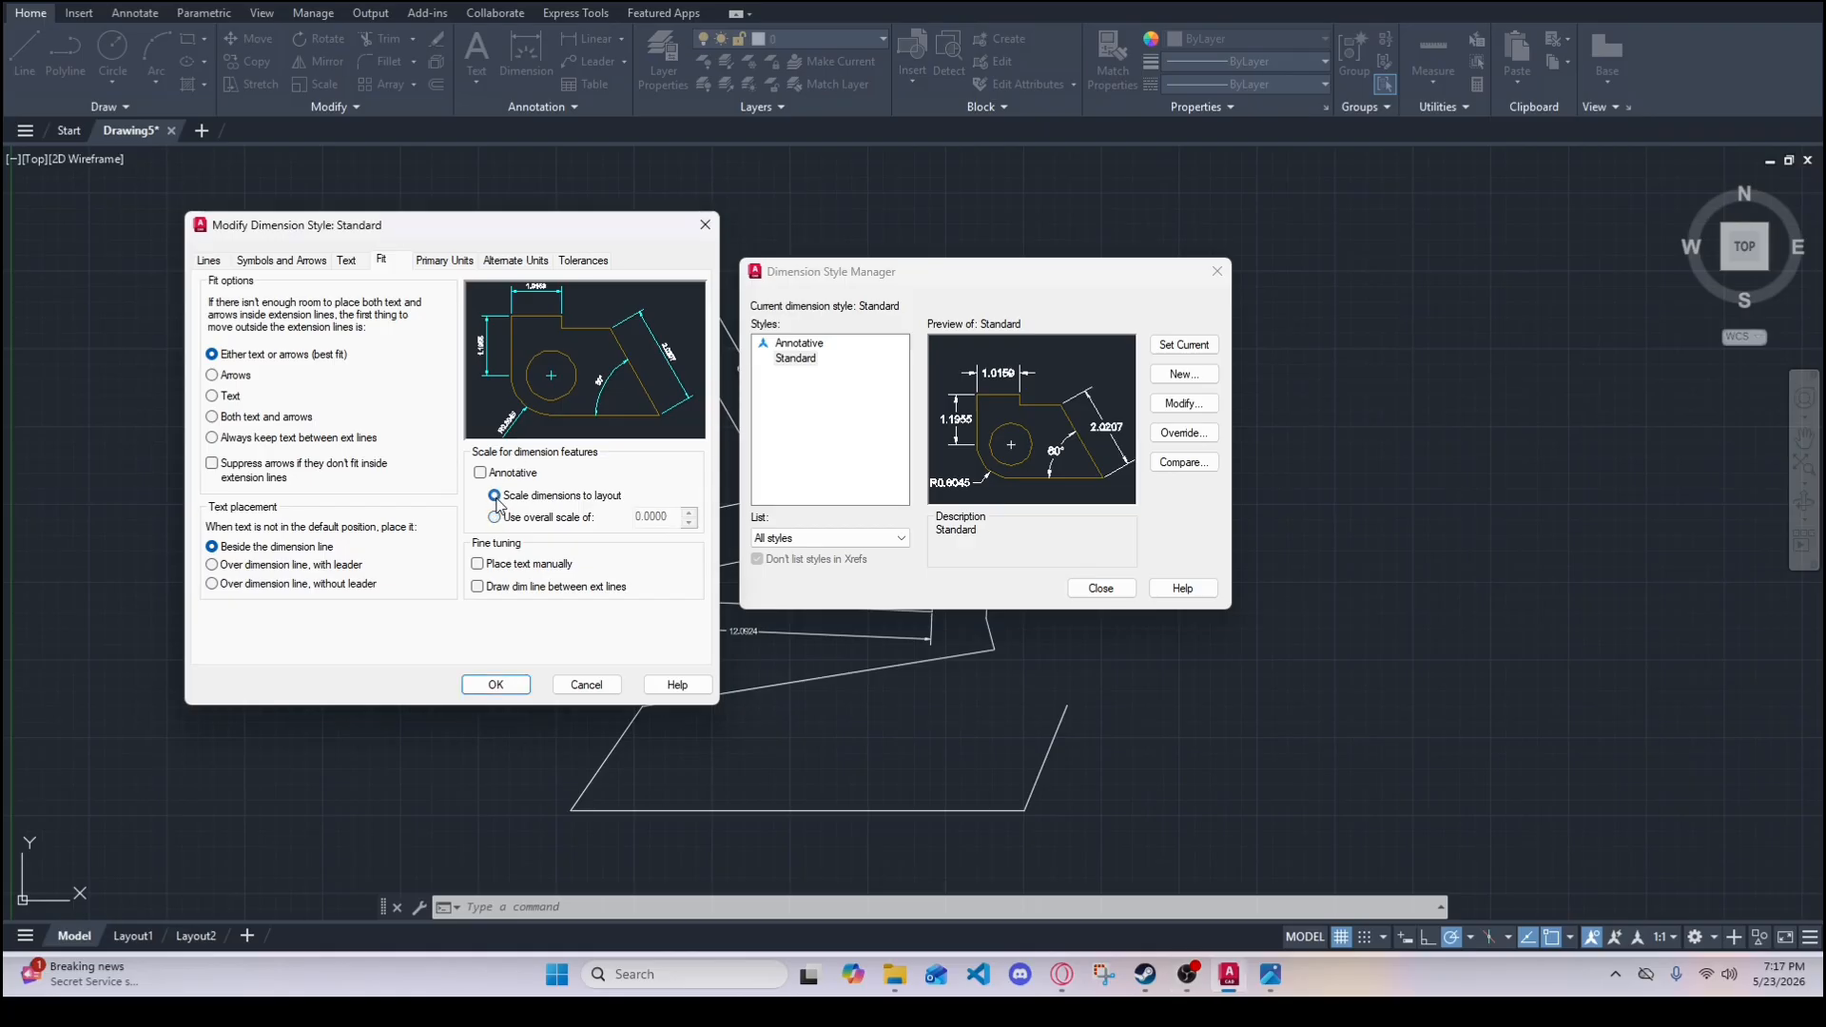
left_click(495, 496)
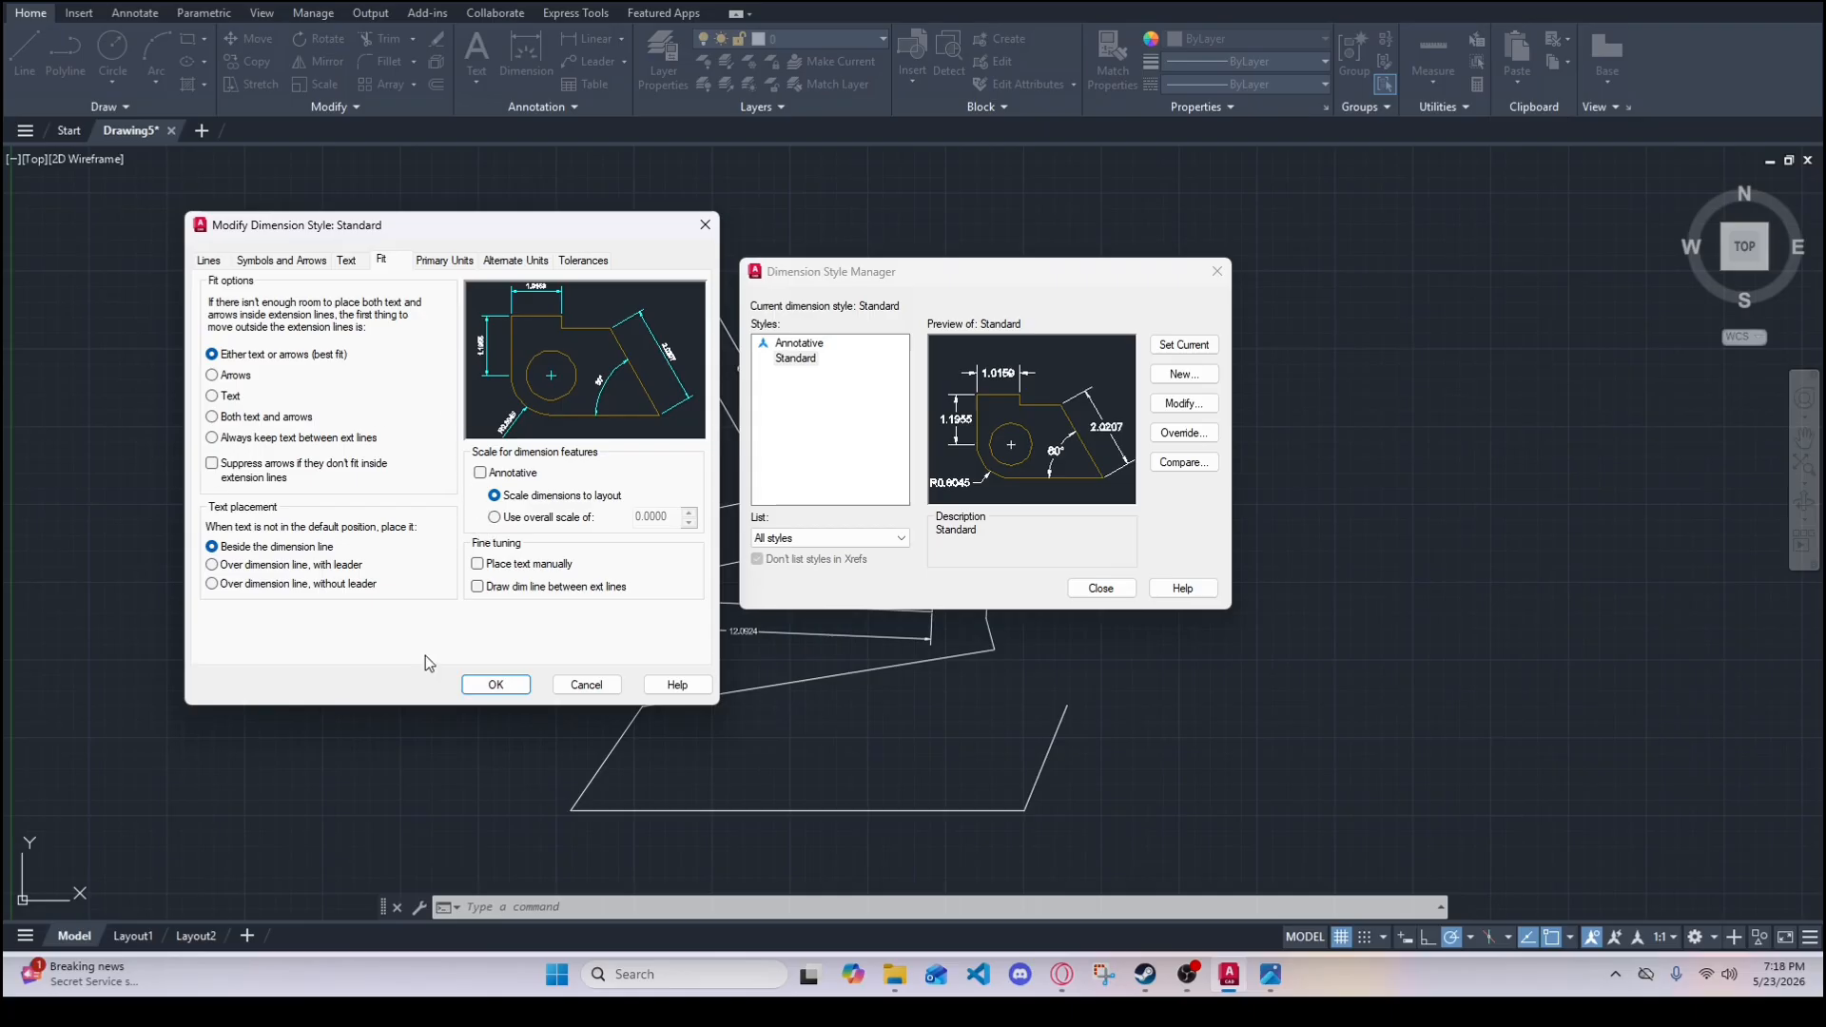
left_click(212, 417)
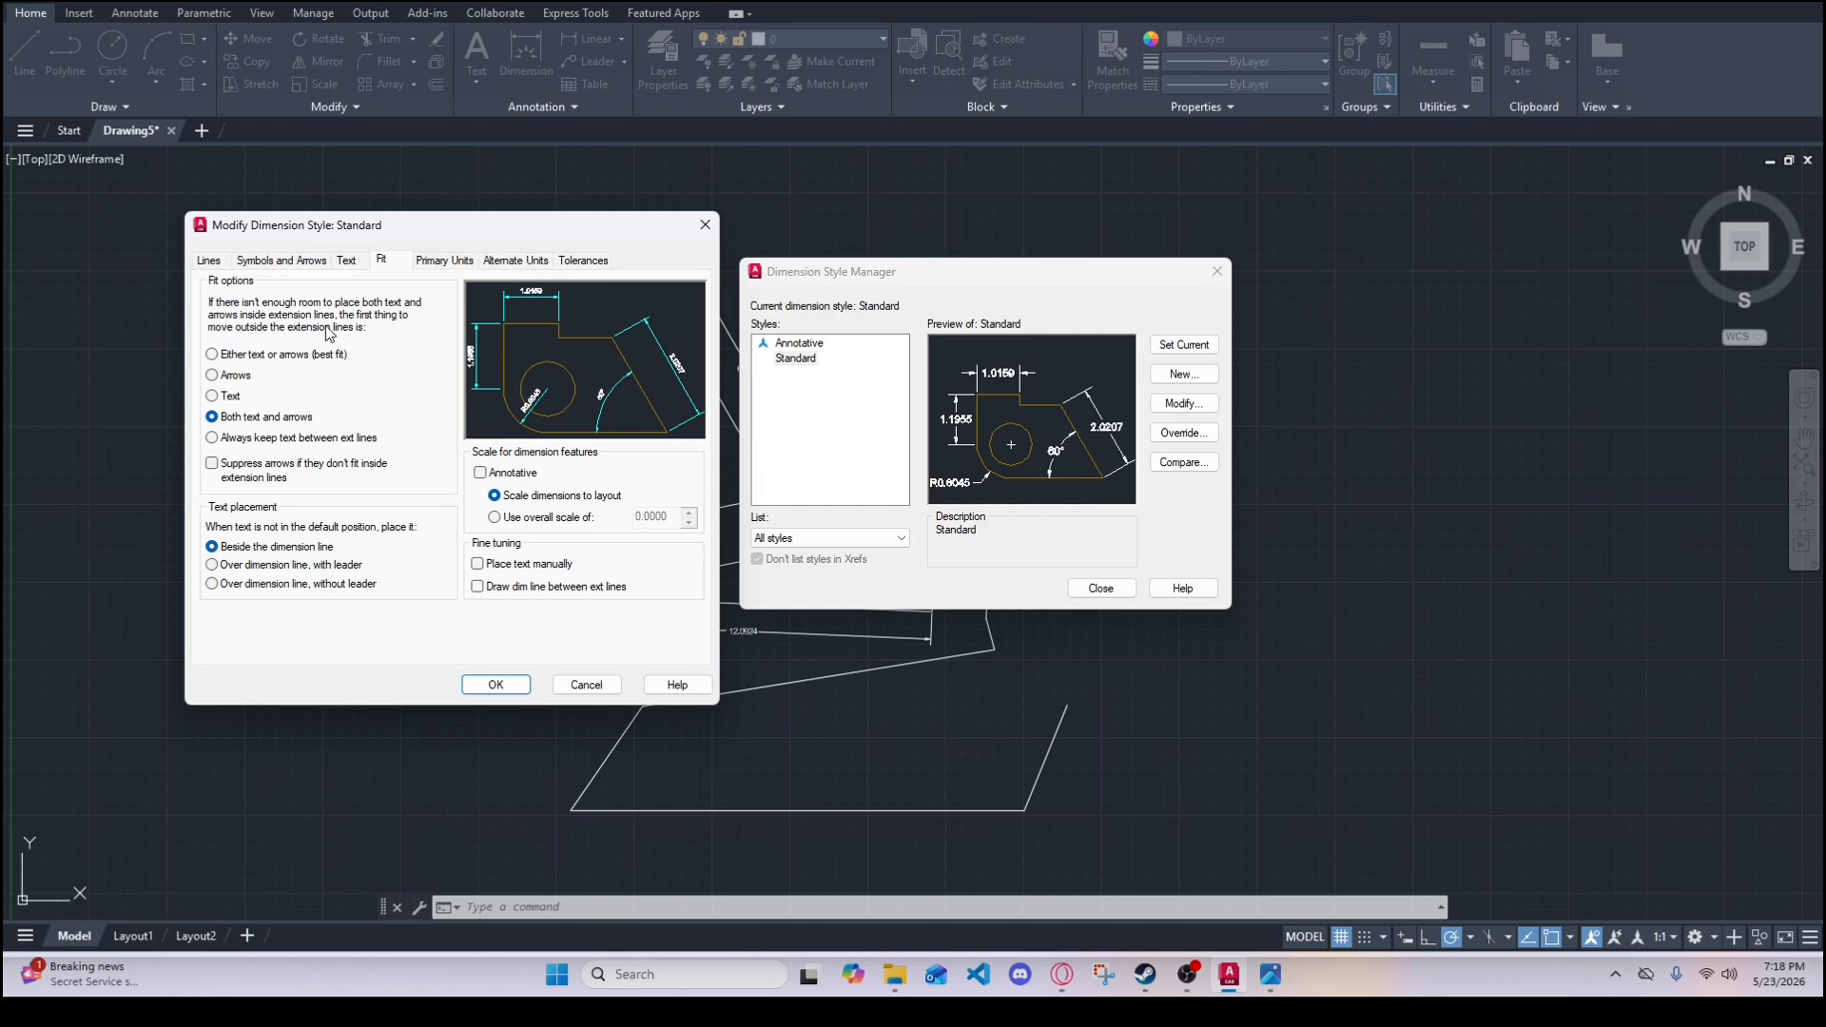
left_click(213, 354)
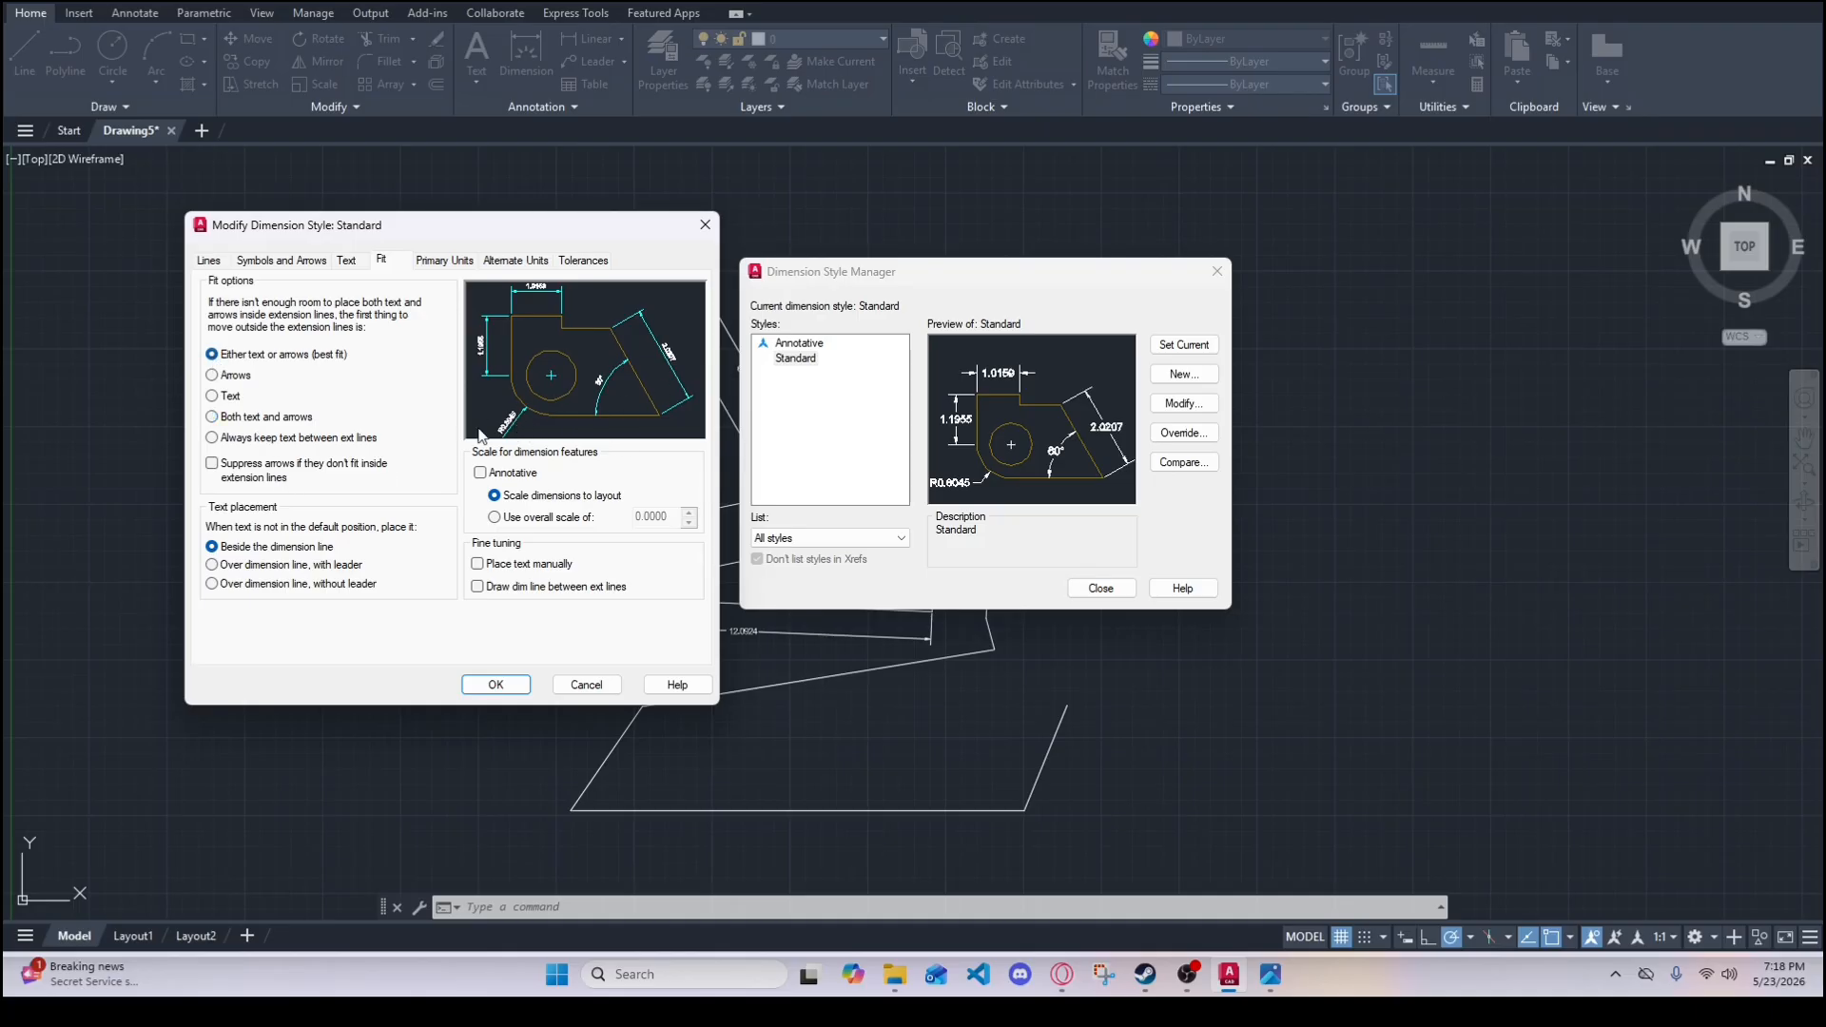
left_click(213, 417)
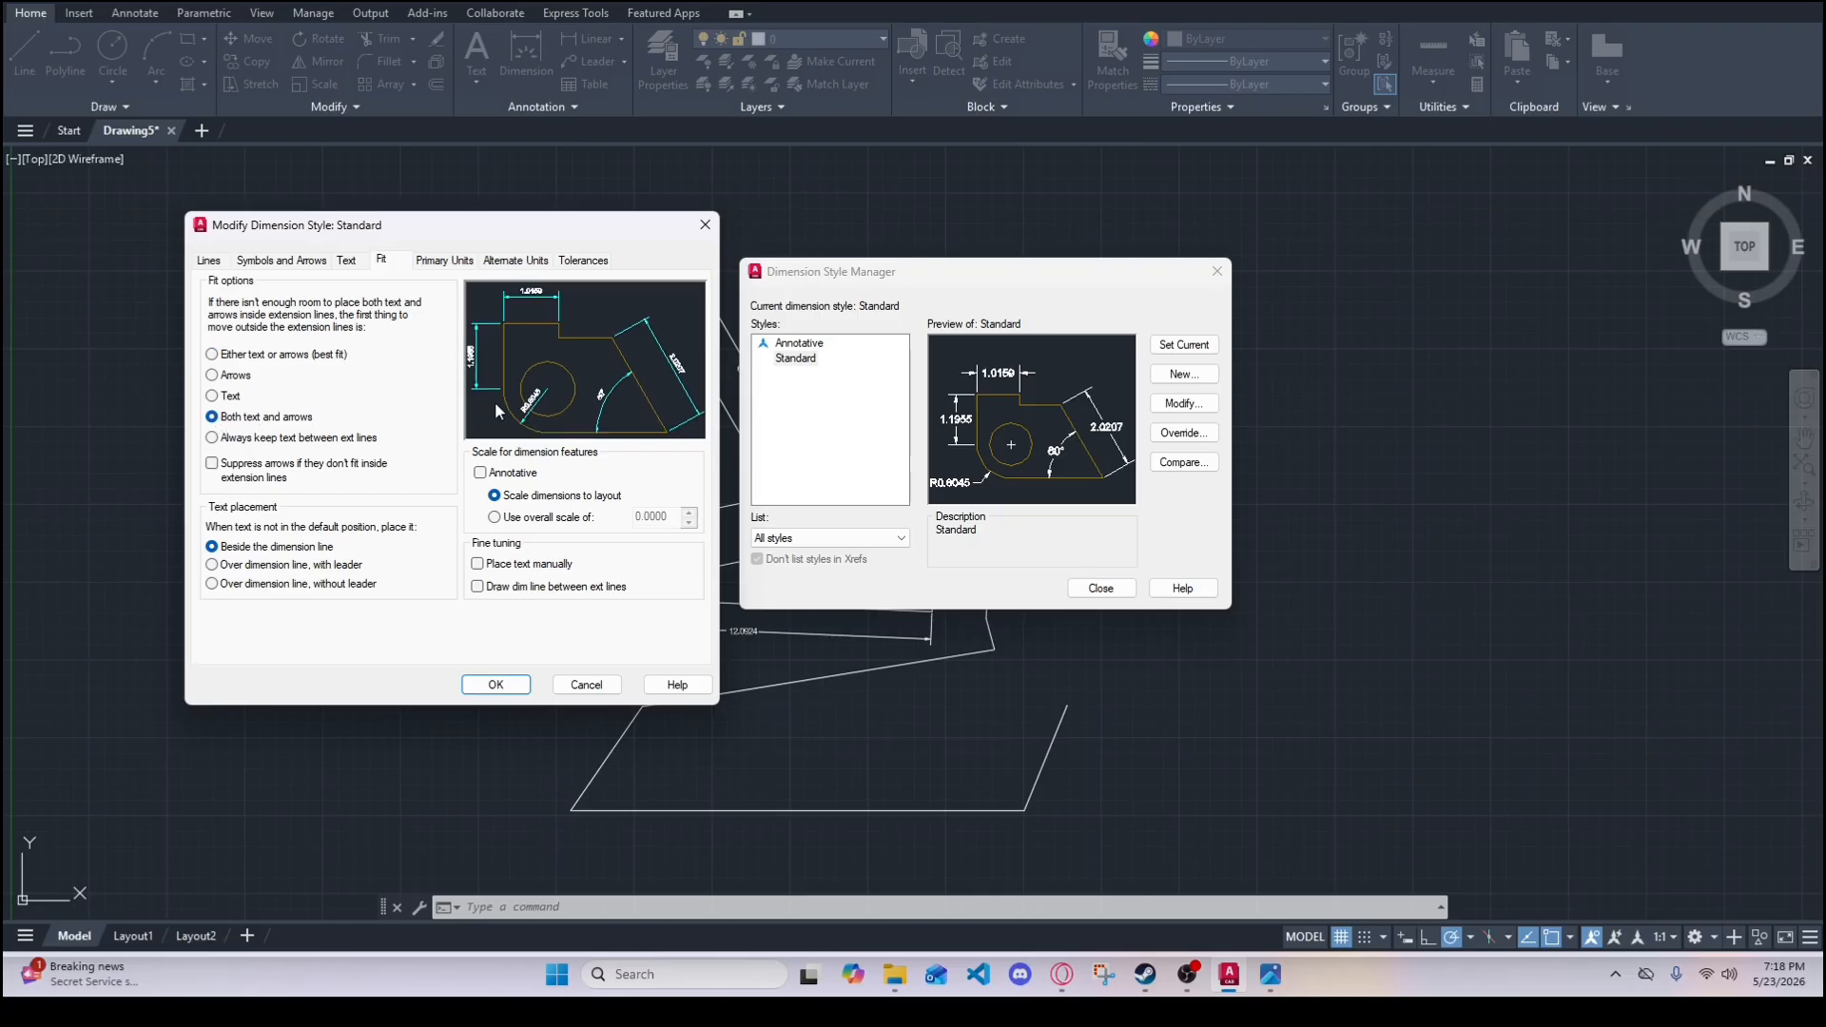
left_click(212, 464)
- Set the primary linear units to Architectural with Diagonal fractions and turn off zero-inches suppression
left_click(444, 260)
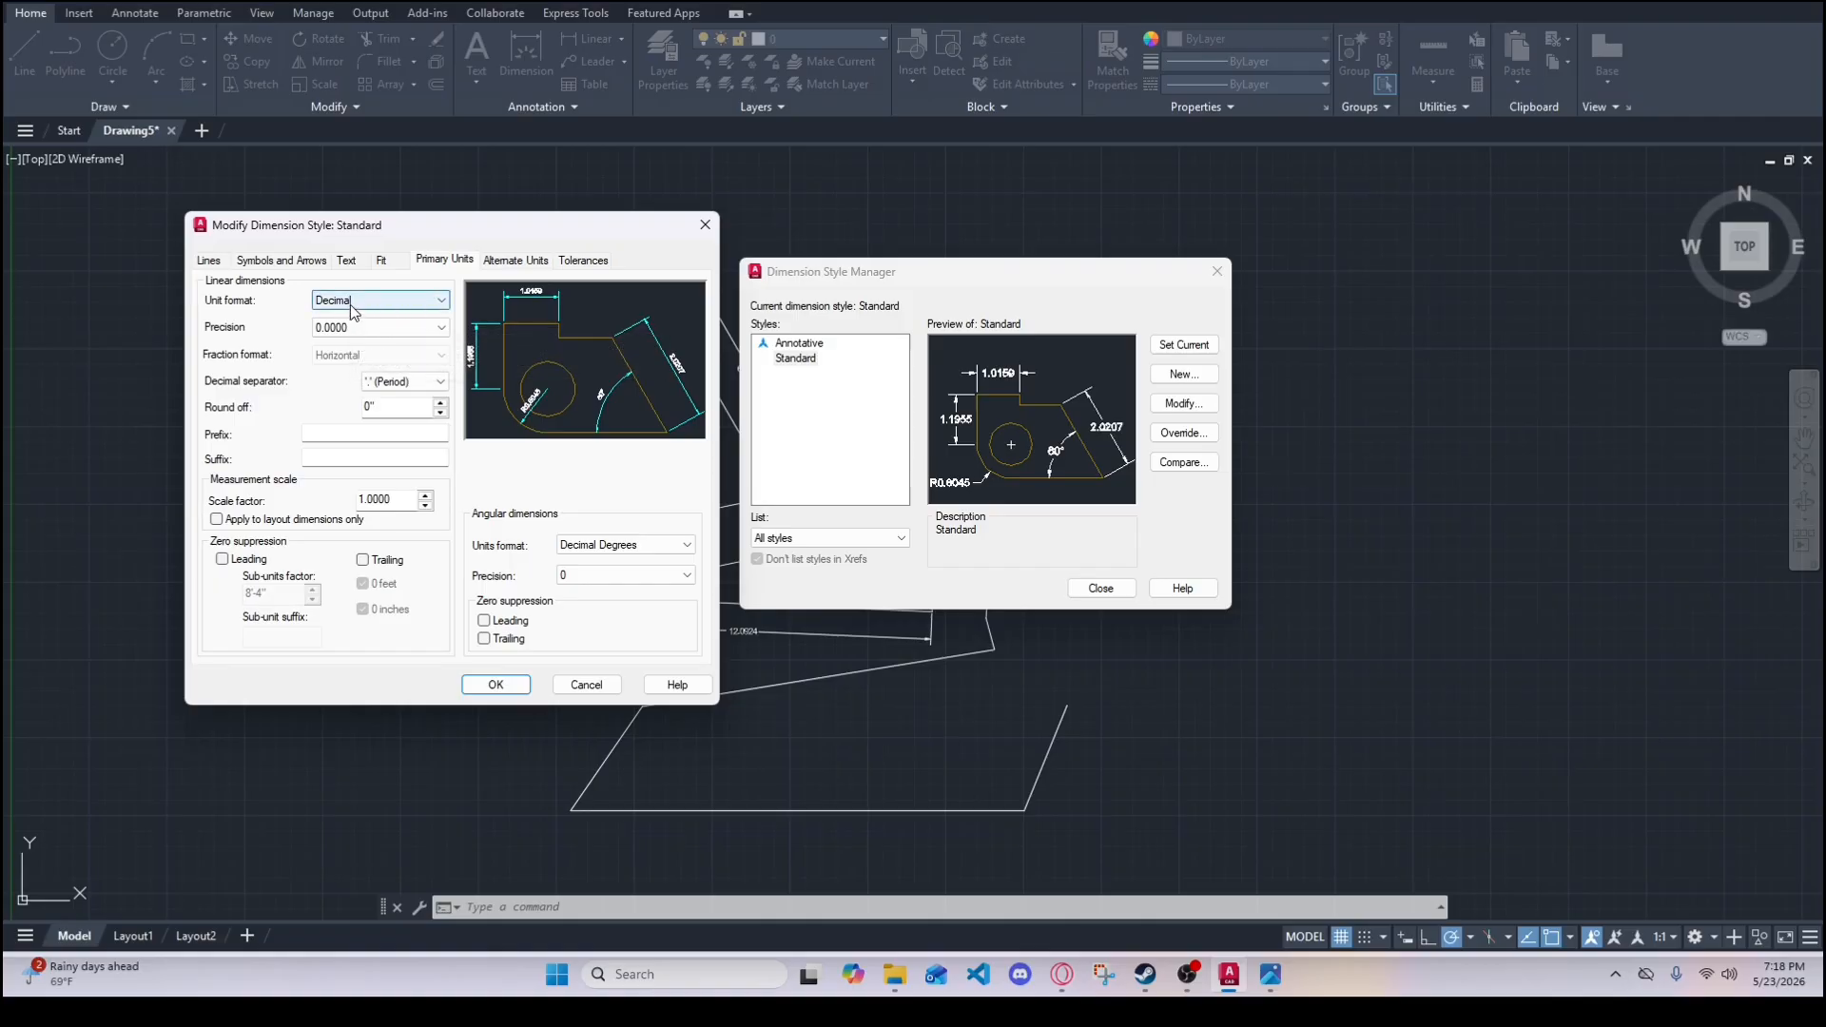
left_click(441, 302)
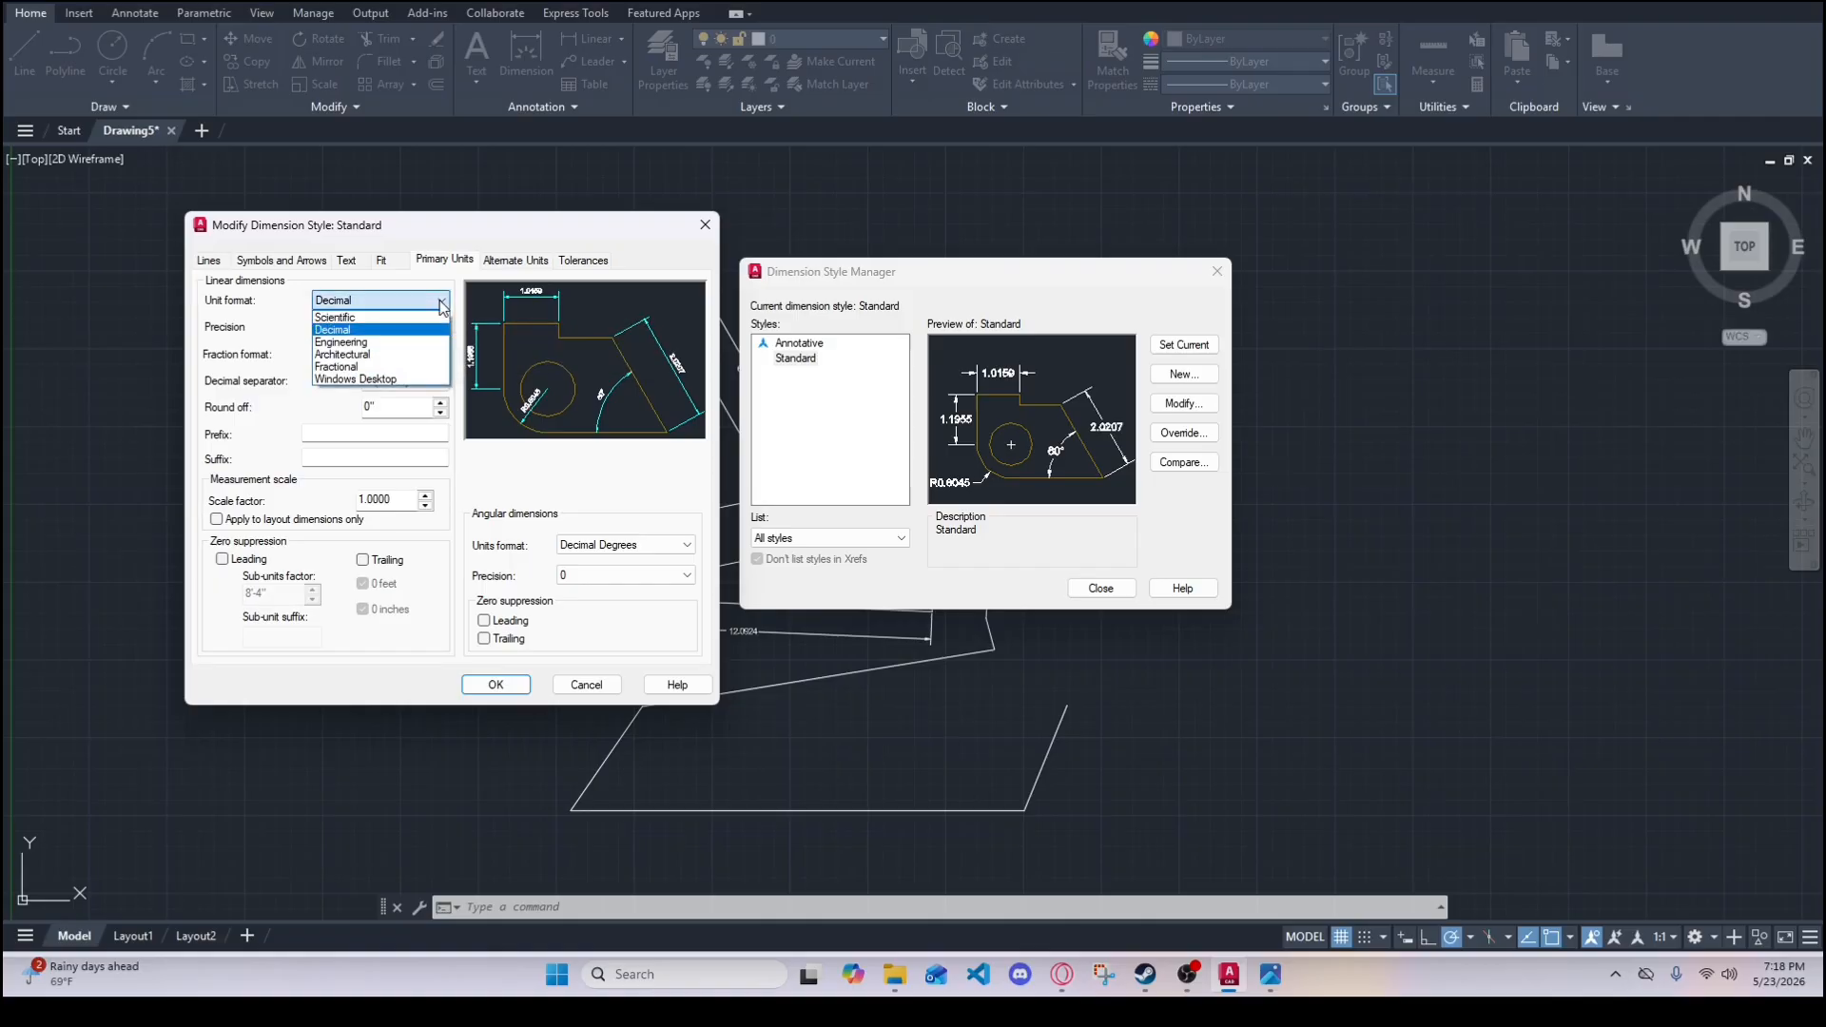
left_click(360, 354)
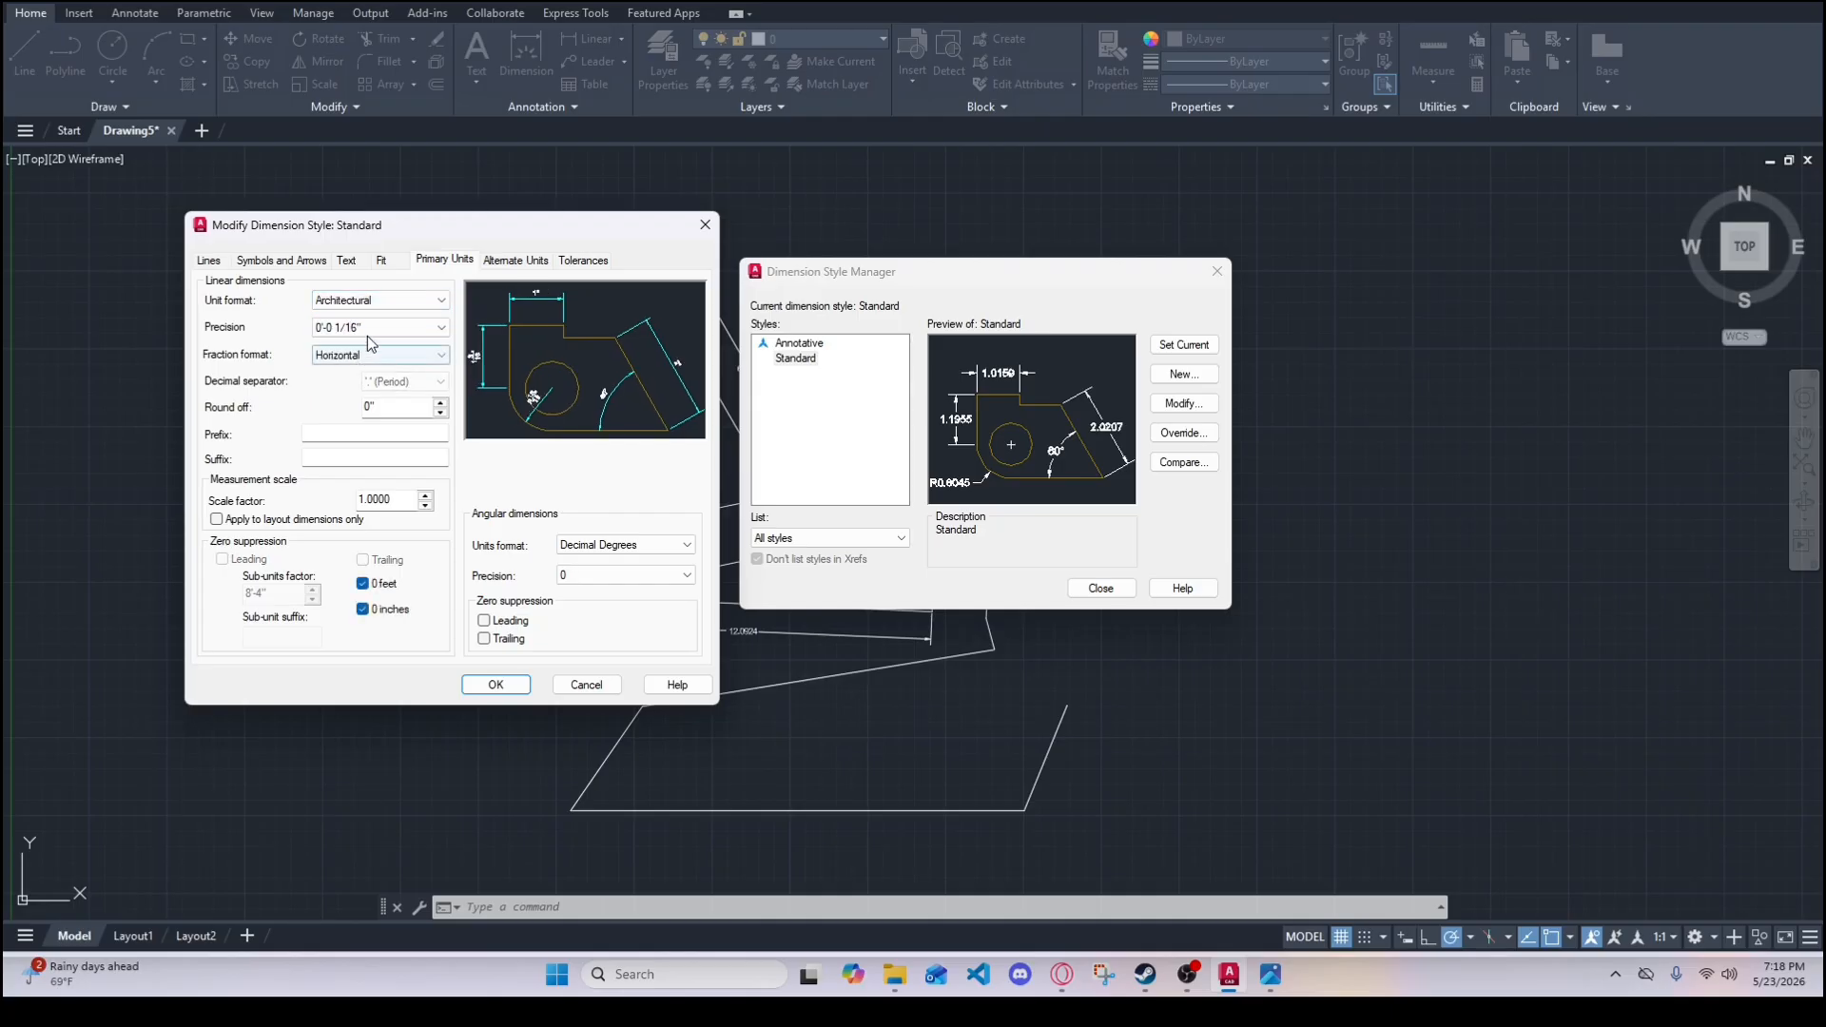
left_click(410, 359)
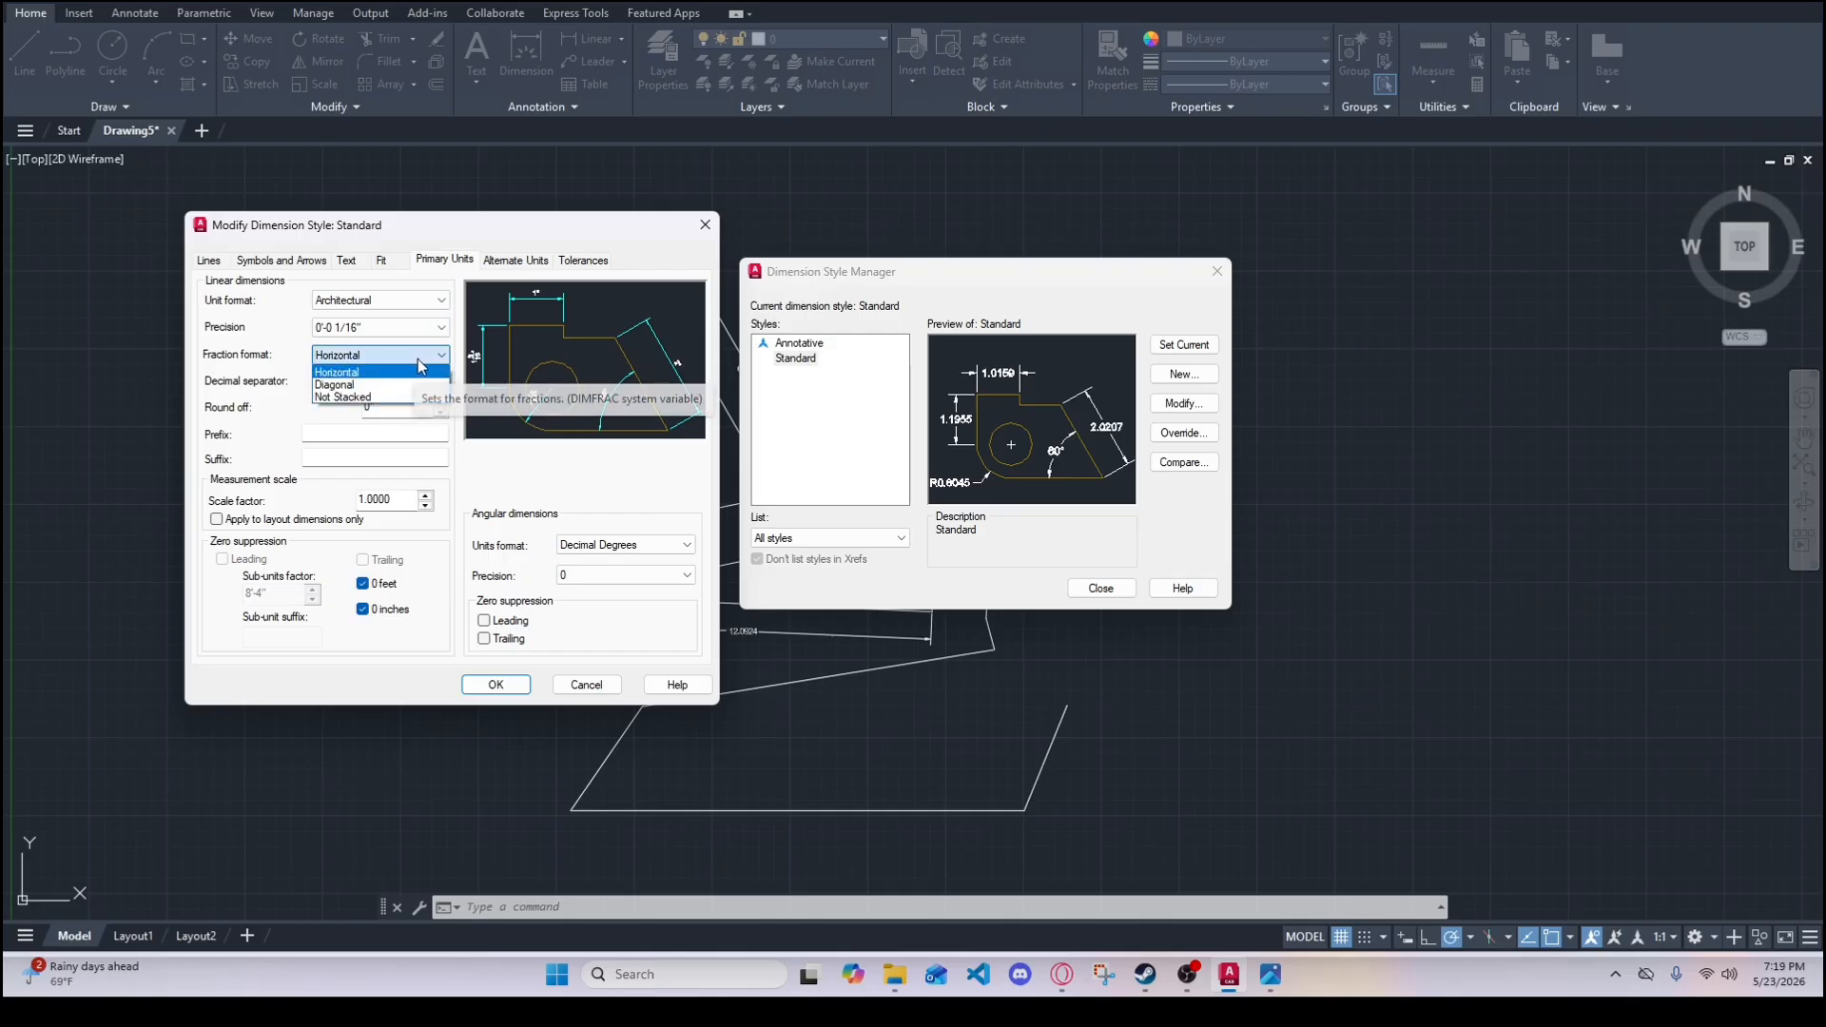
left_click(352, 386)
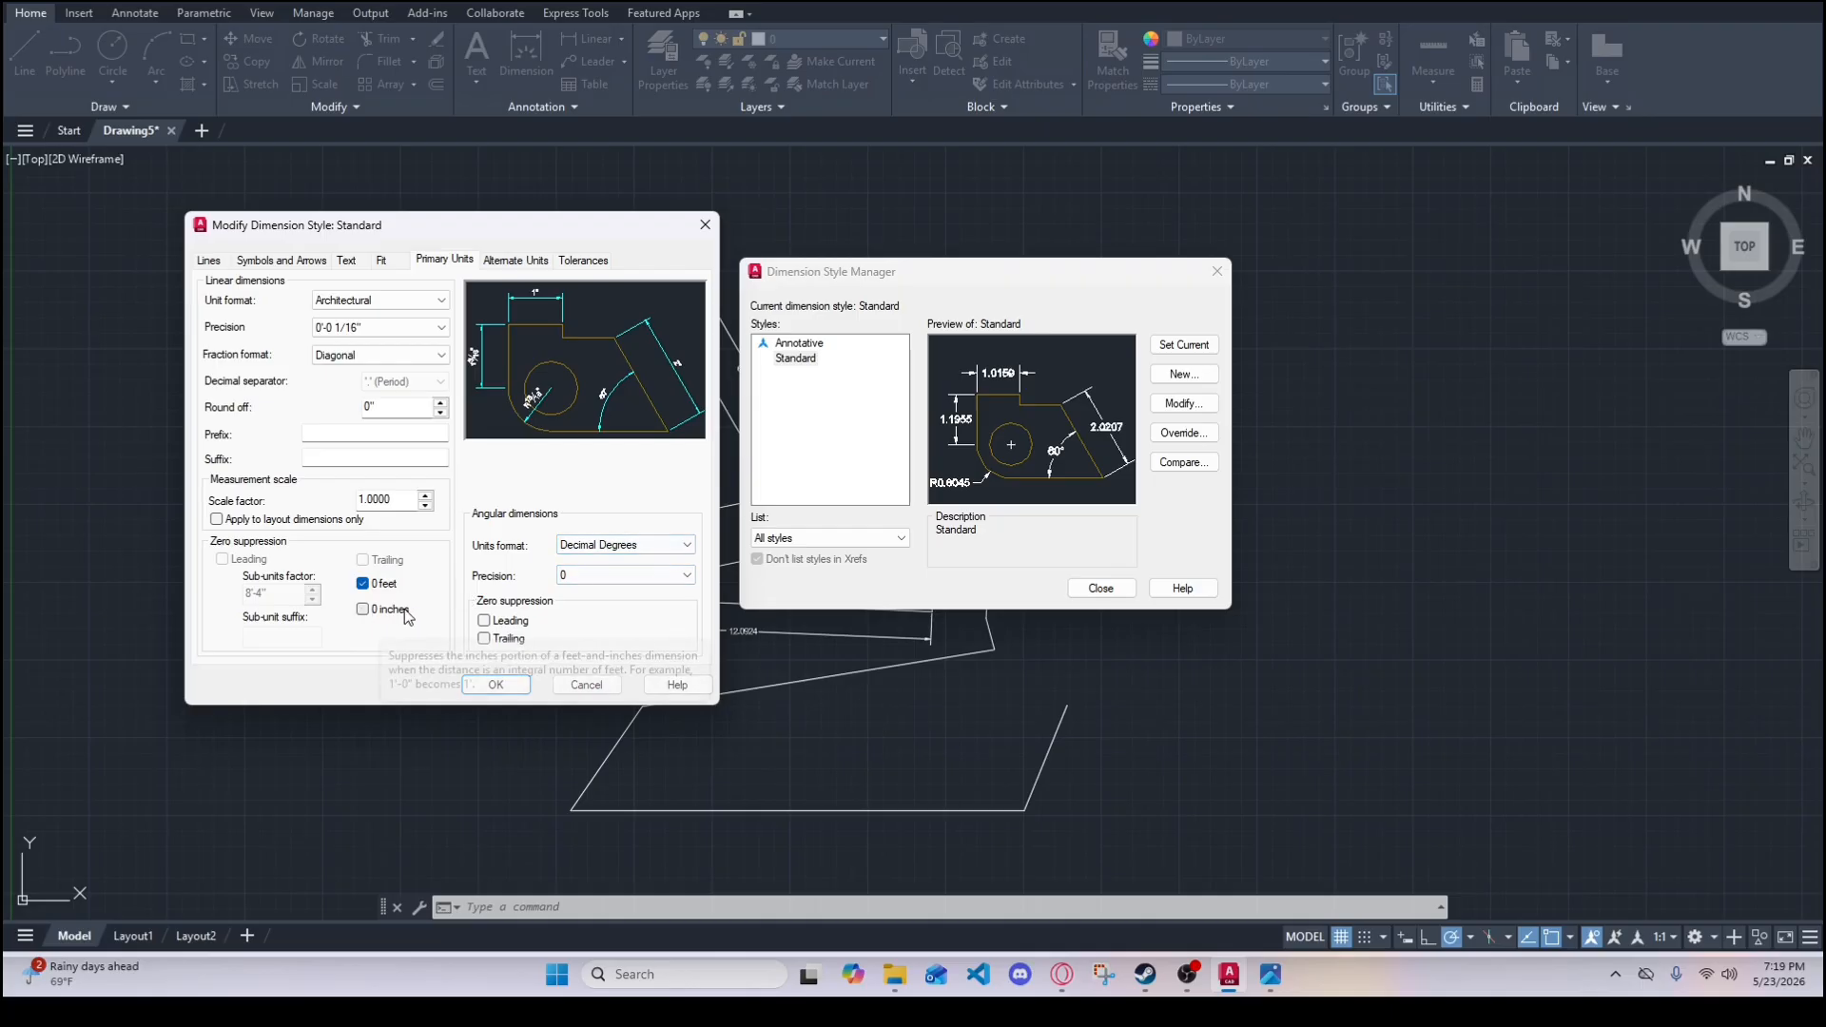
- Set the angular dimension units to Degrees Minutes Seconds with a precision of 0d00'00"
left_click(600, 553)
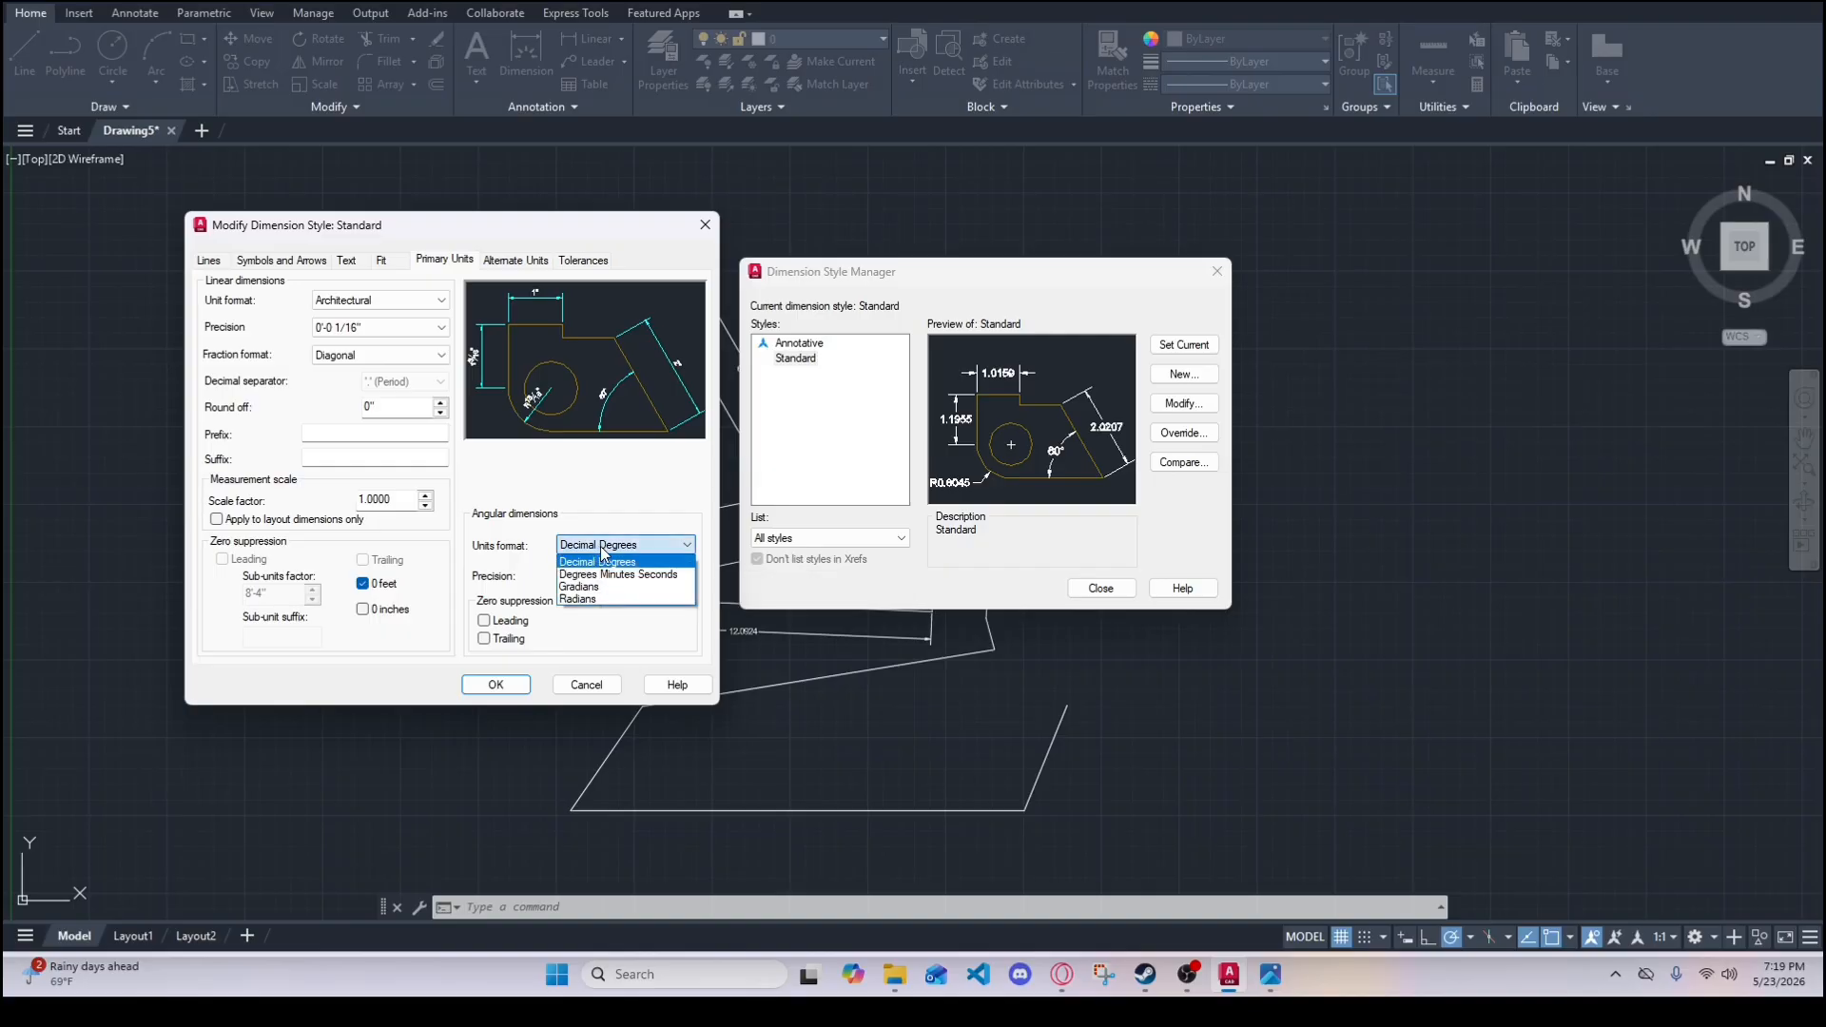
left_click(618, 575)
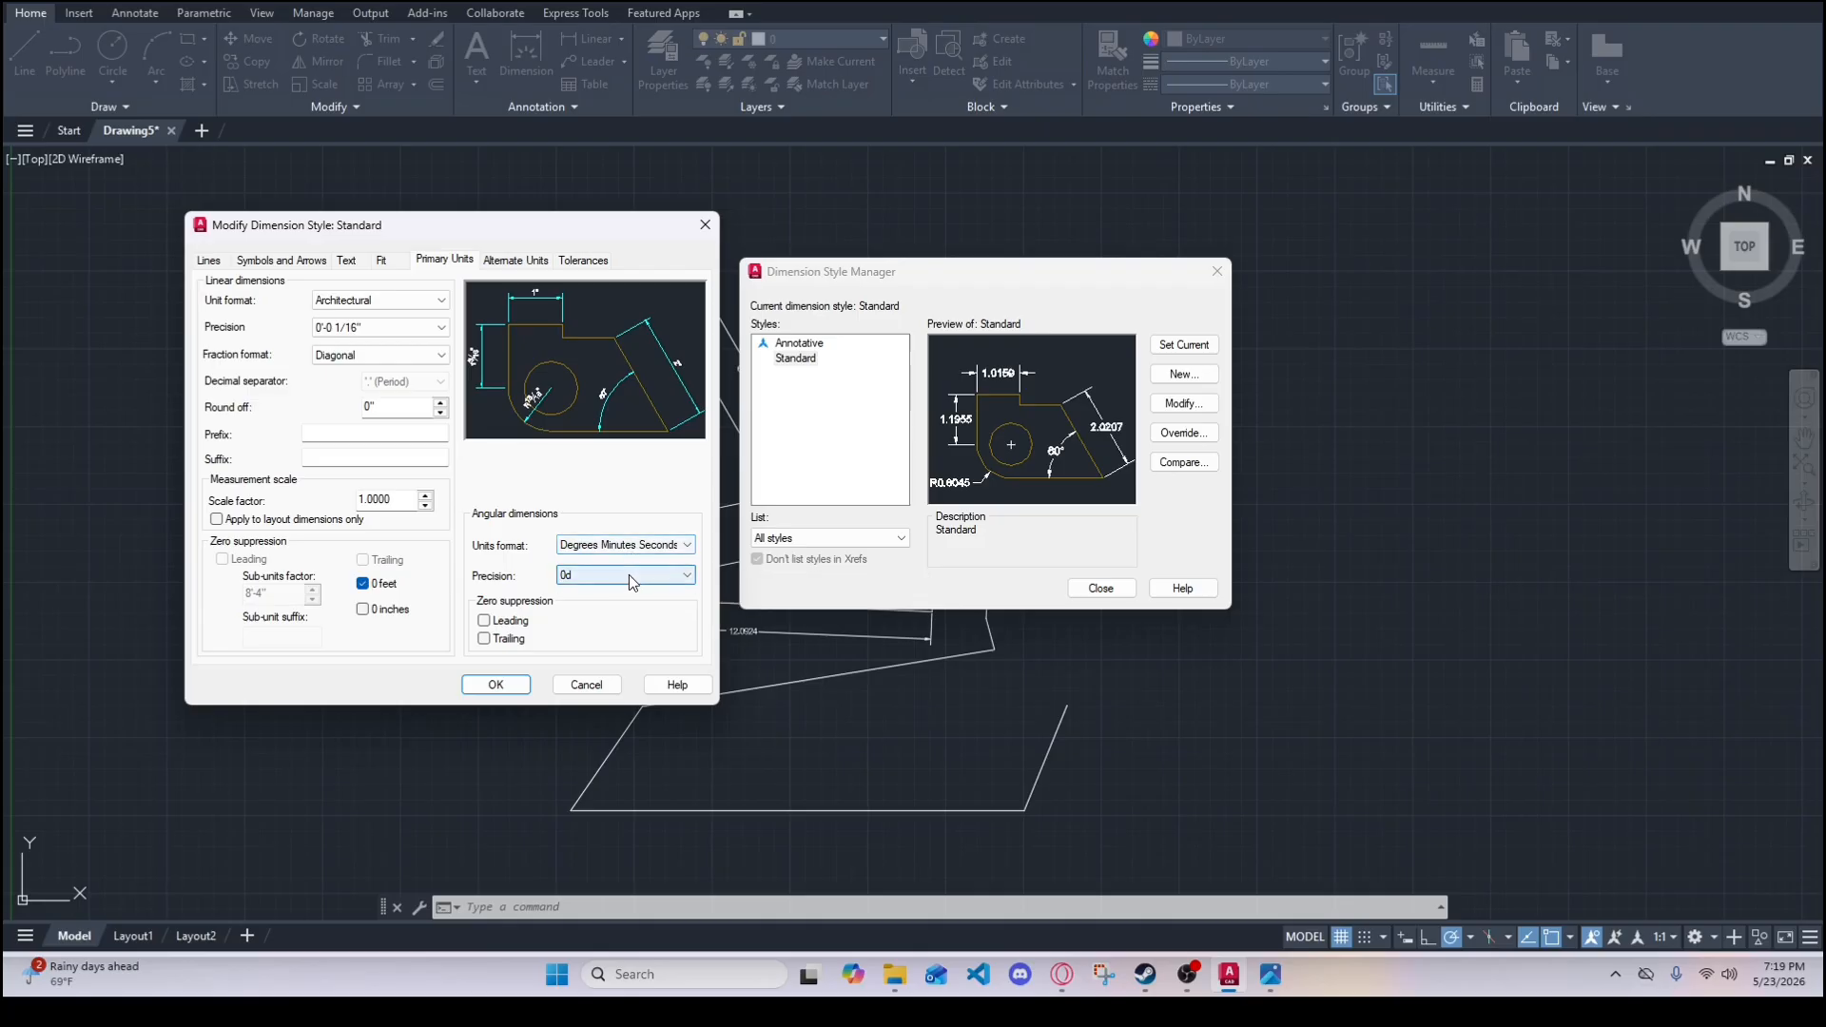
left_click(633, 578)
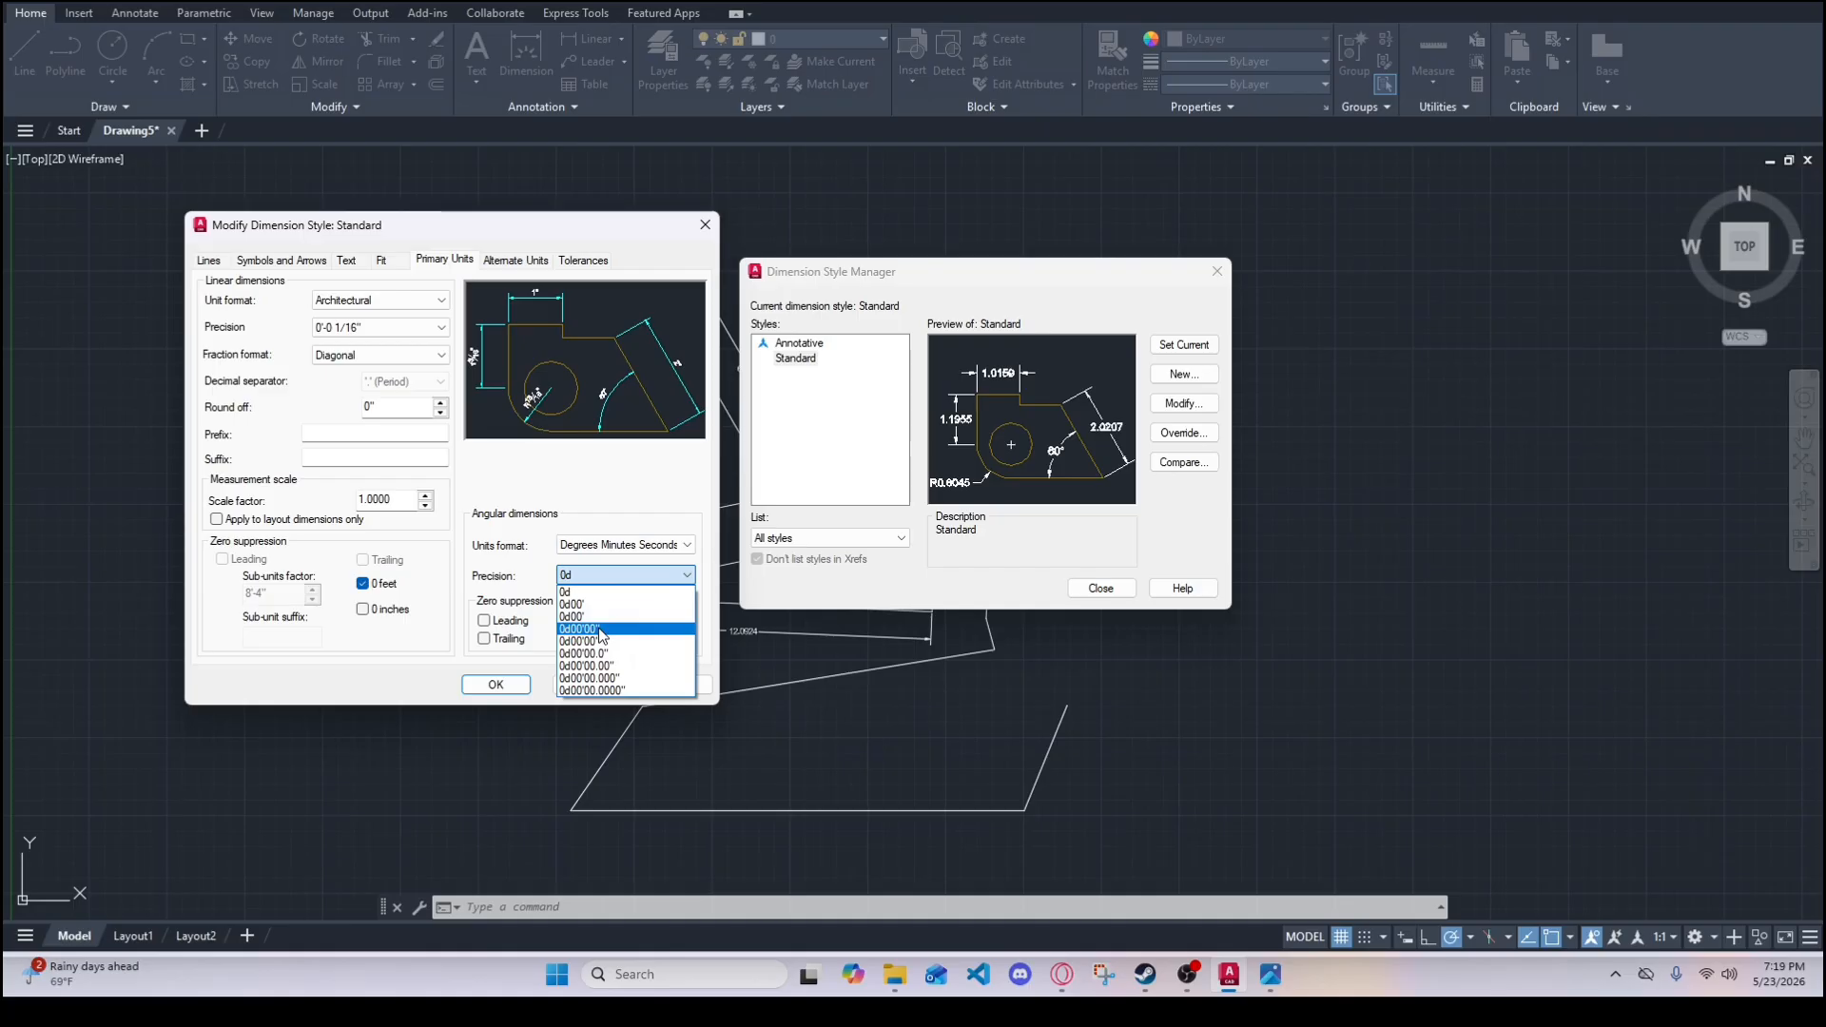
left_click(606, 631)
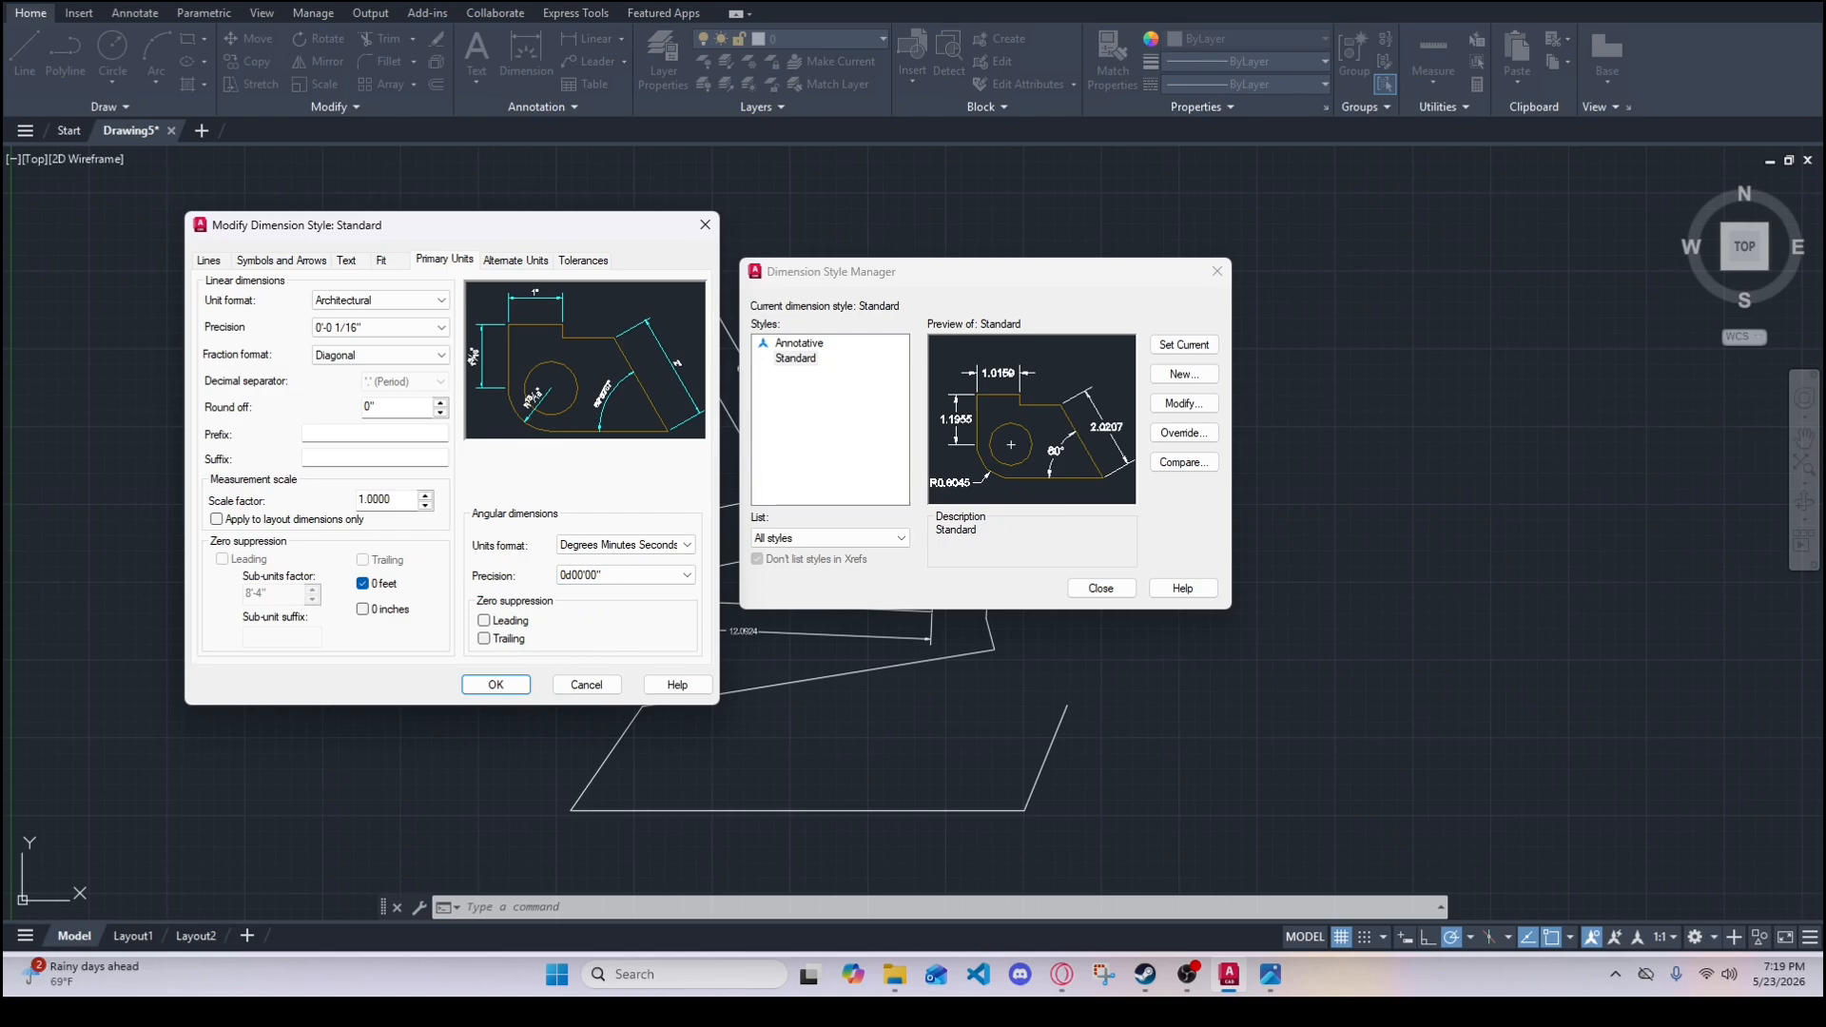
- Check the alternate units settings, leave them off, and set the tolerance scaling for height to 0.75
left_click(518, 261)
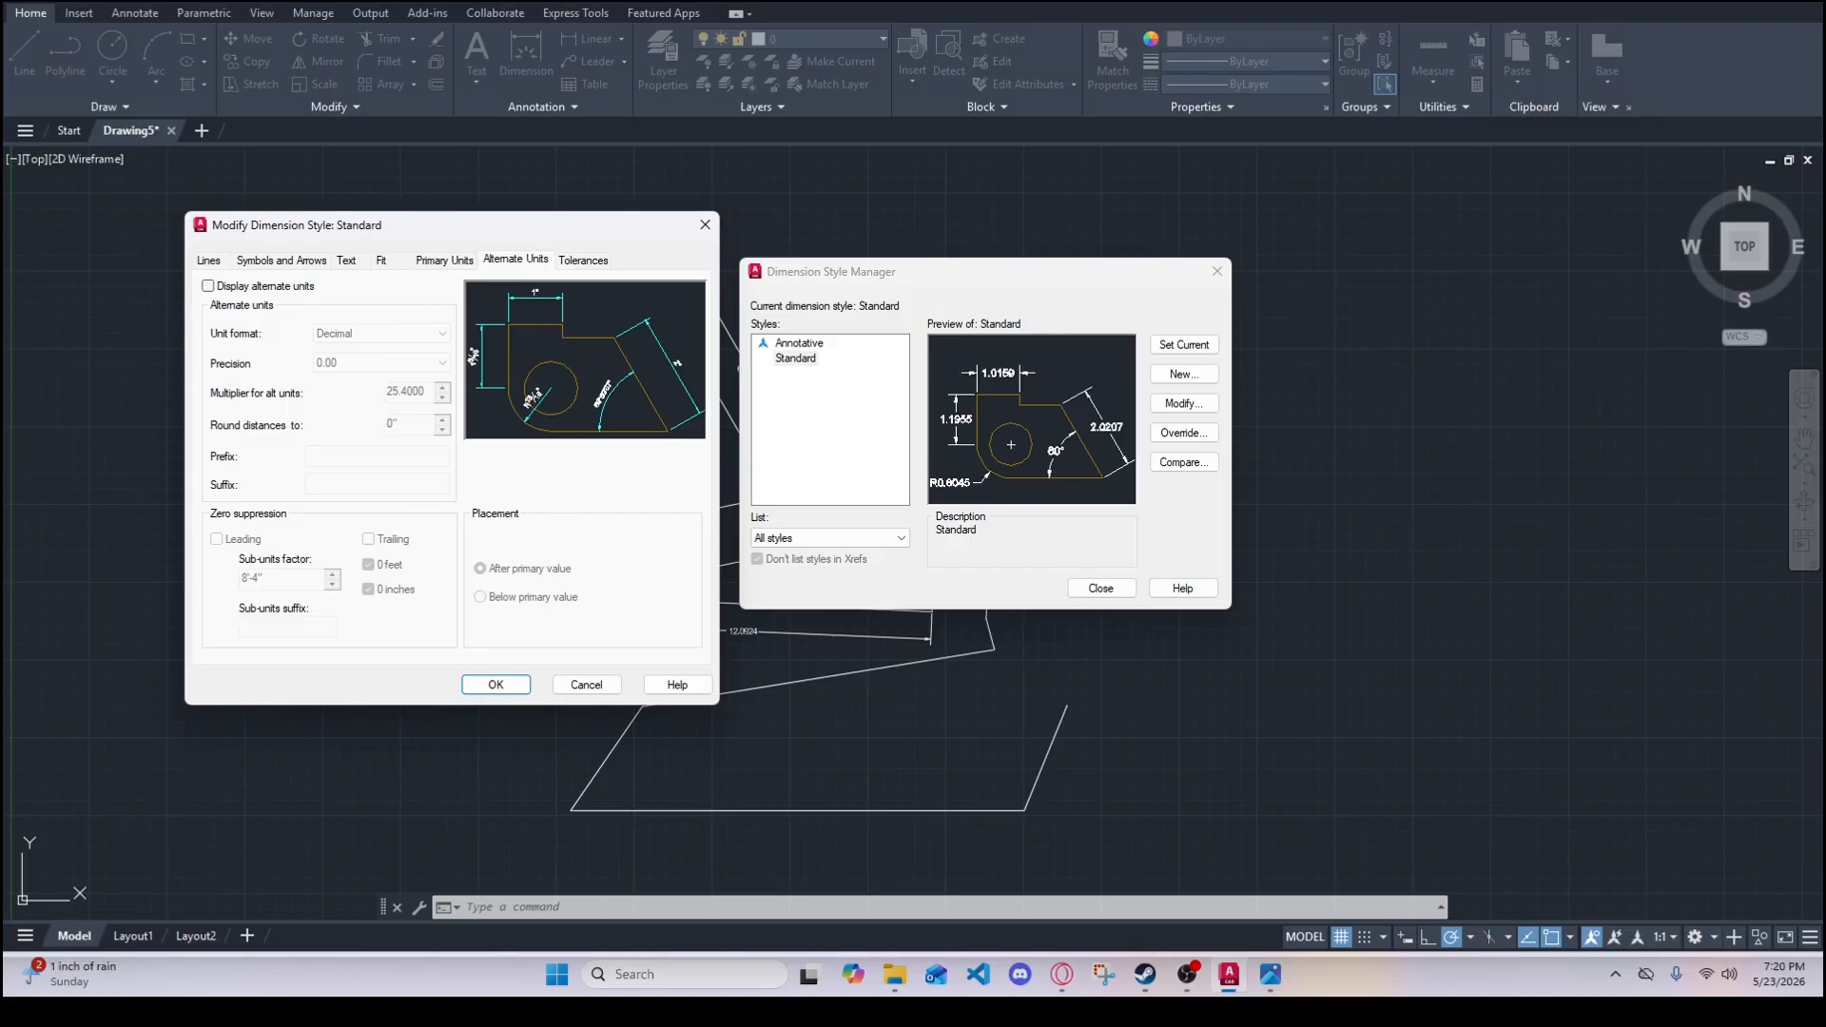
key("alt+Tab")
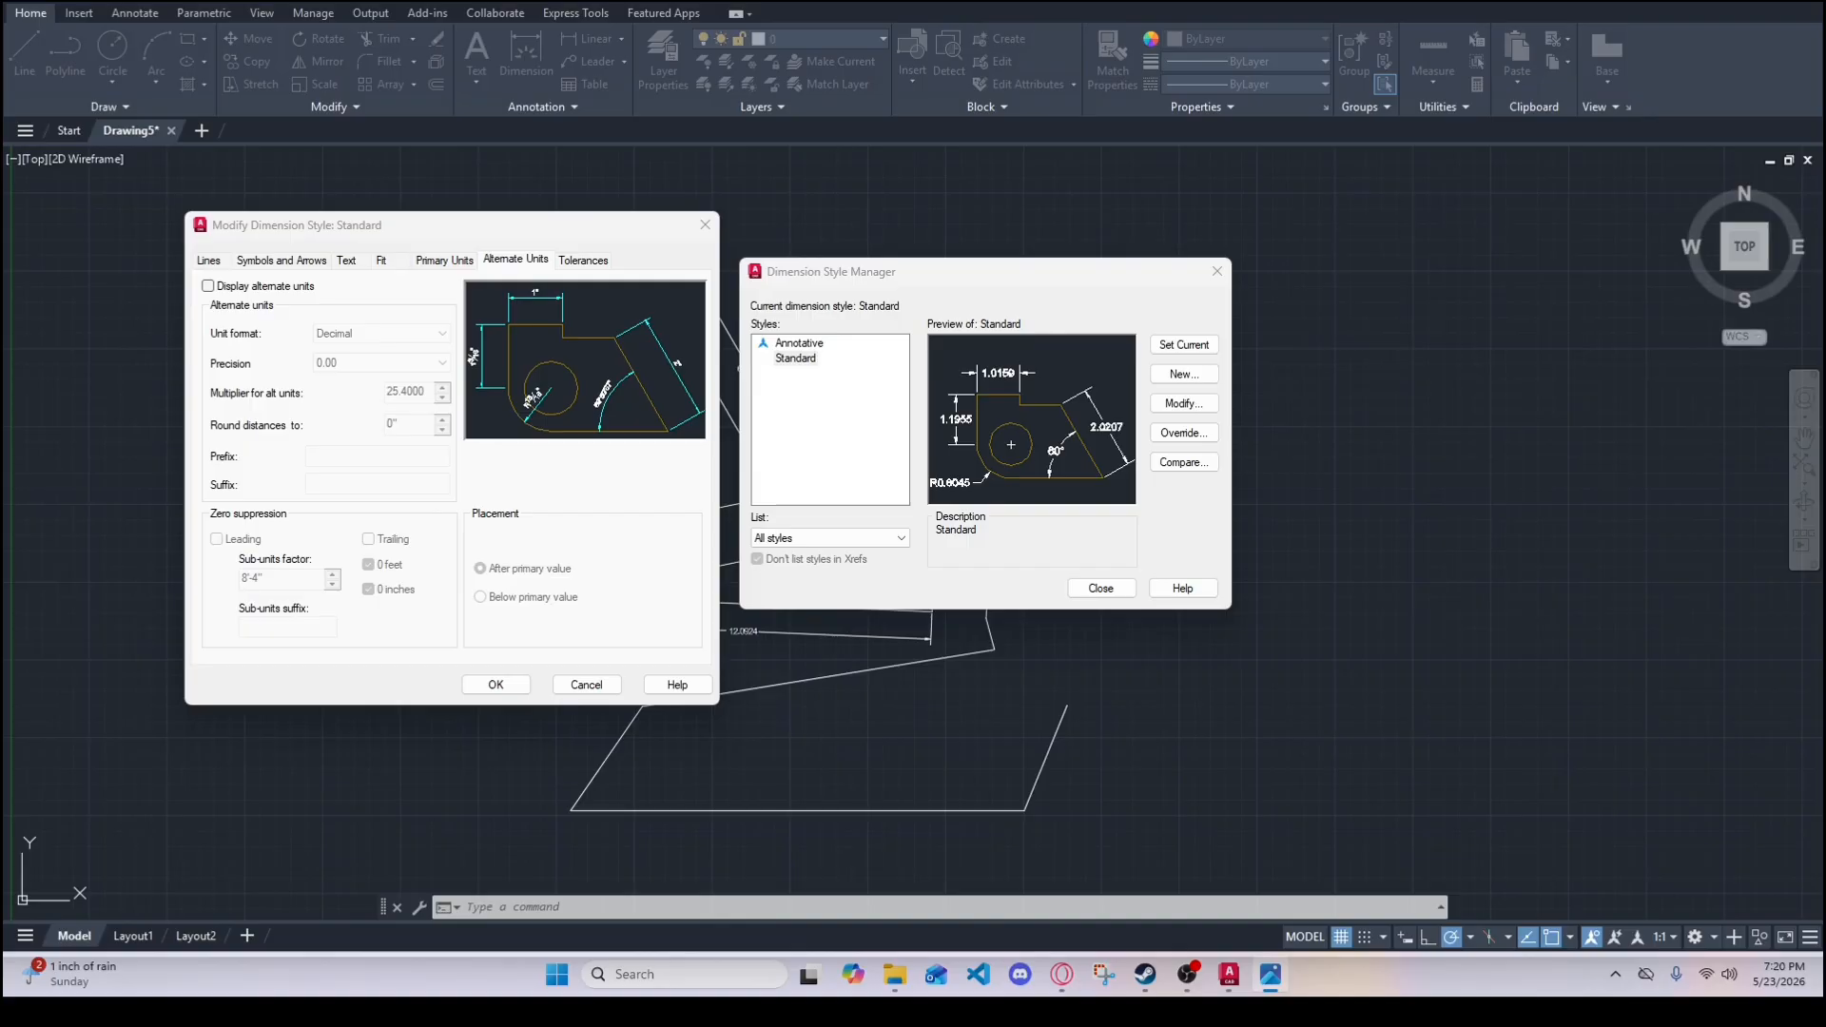
left_click(583, 260)
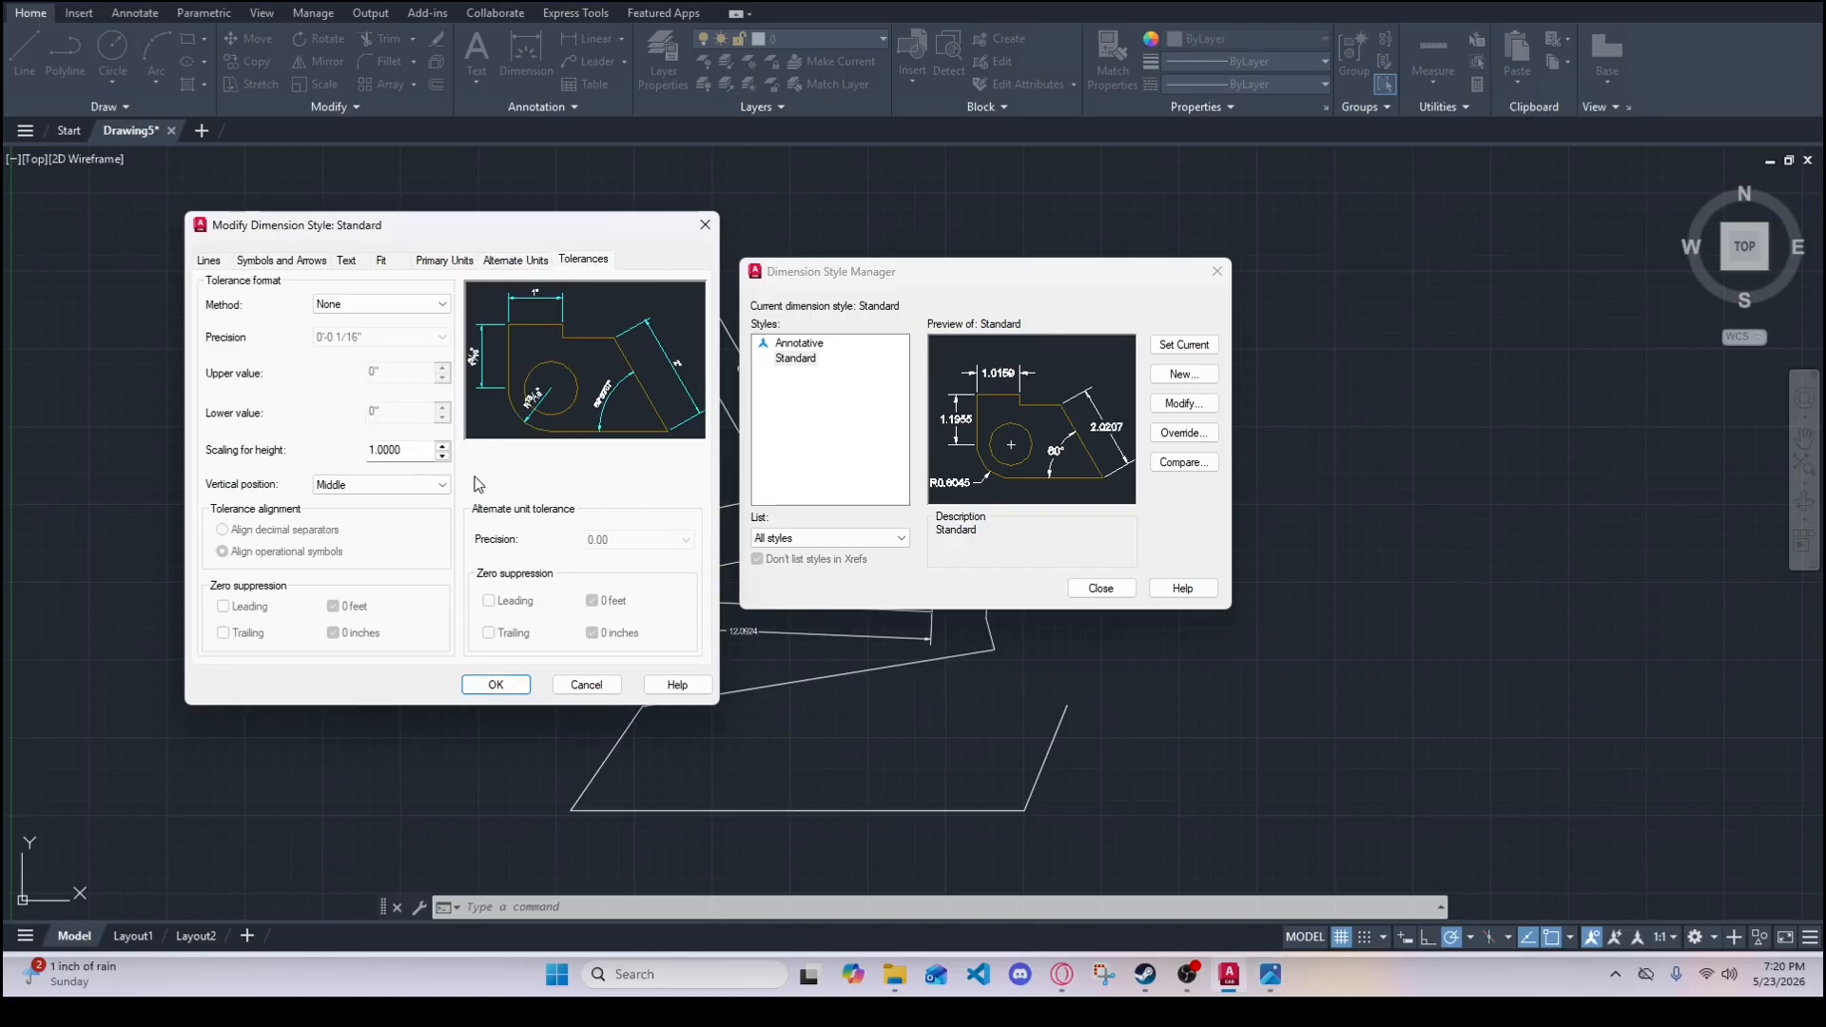
left_click(442, 456)
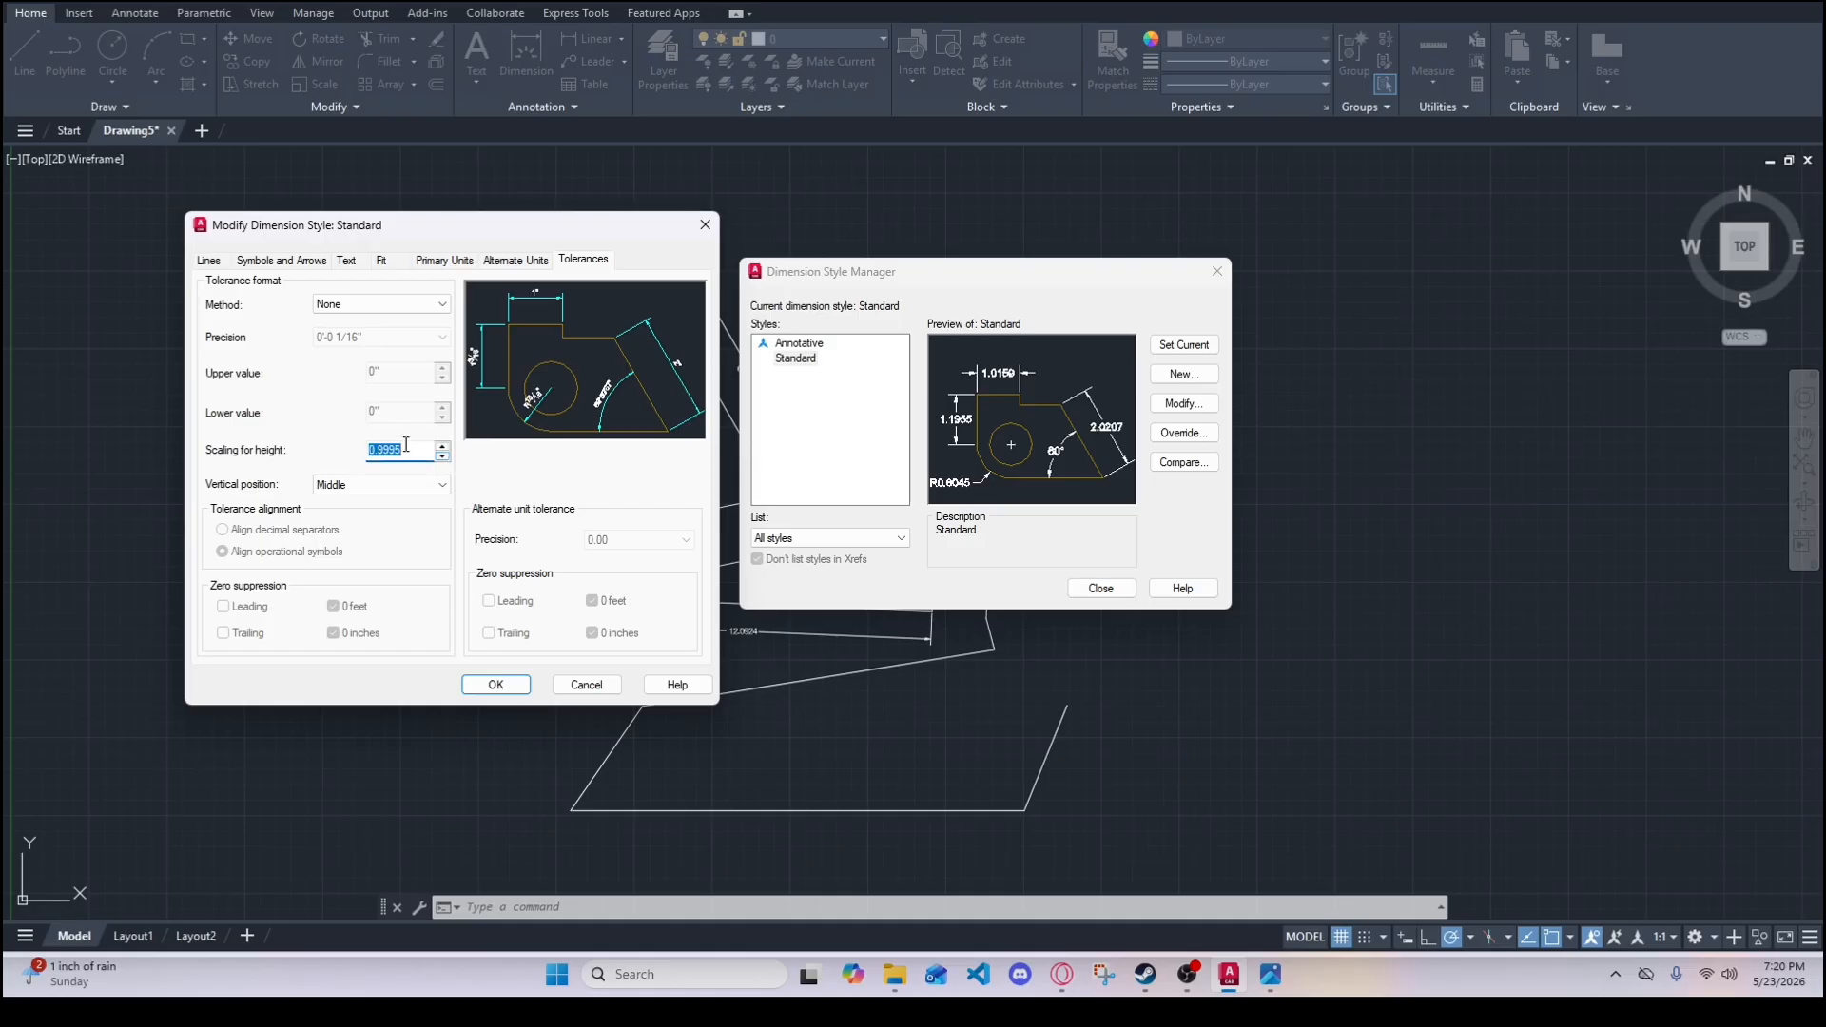
left_click(421, 447)
left_click_drag(421, 447, 343, 456)
type(".")
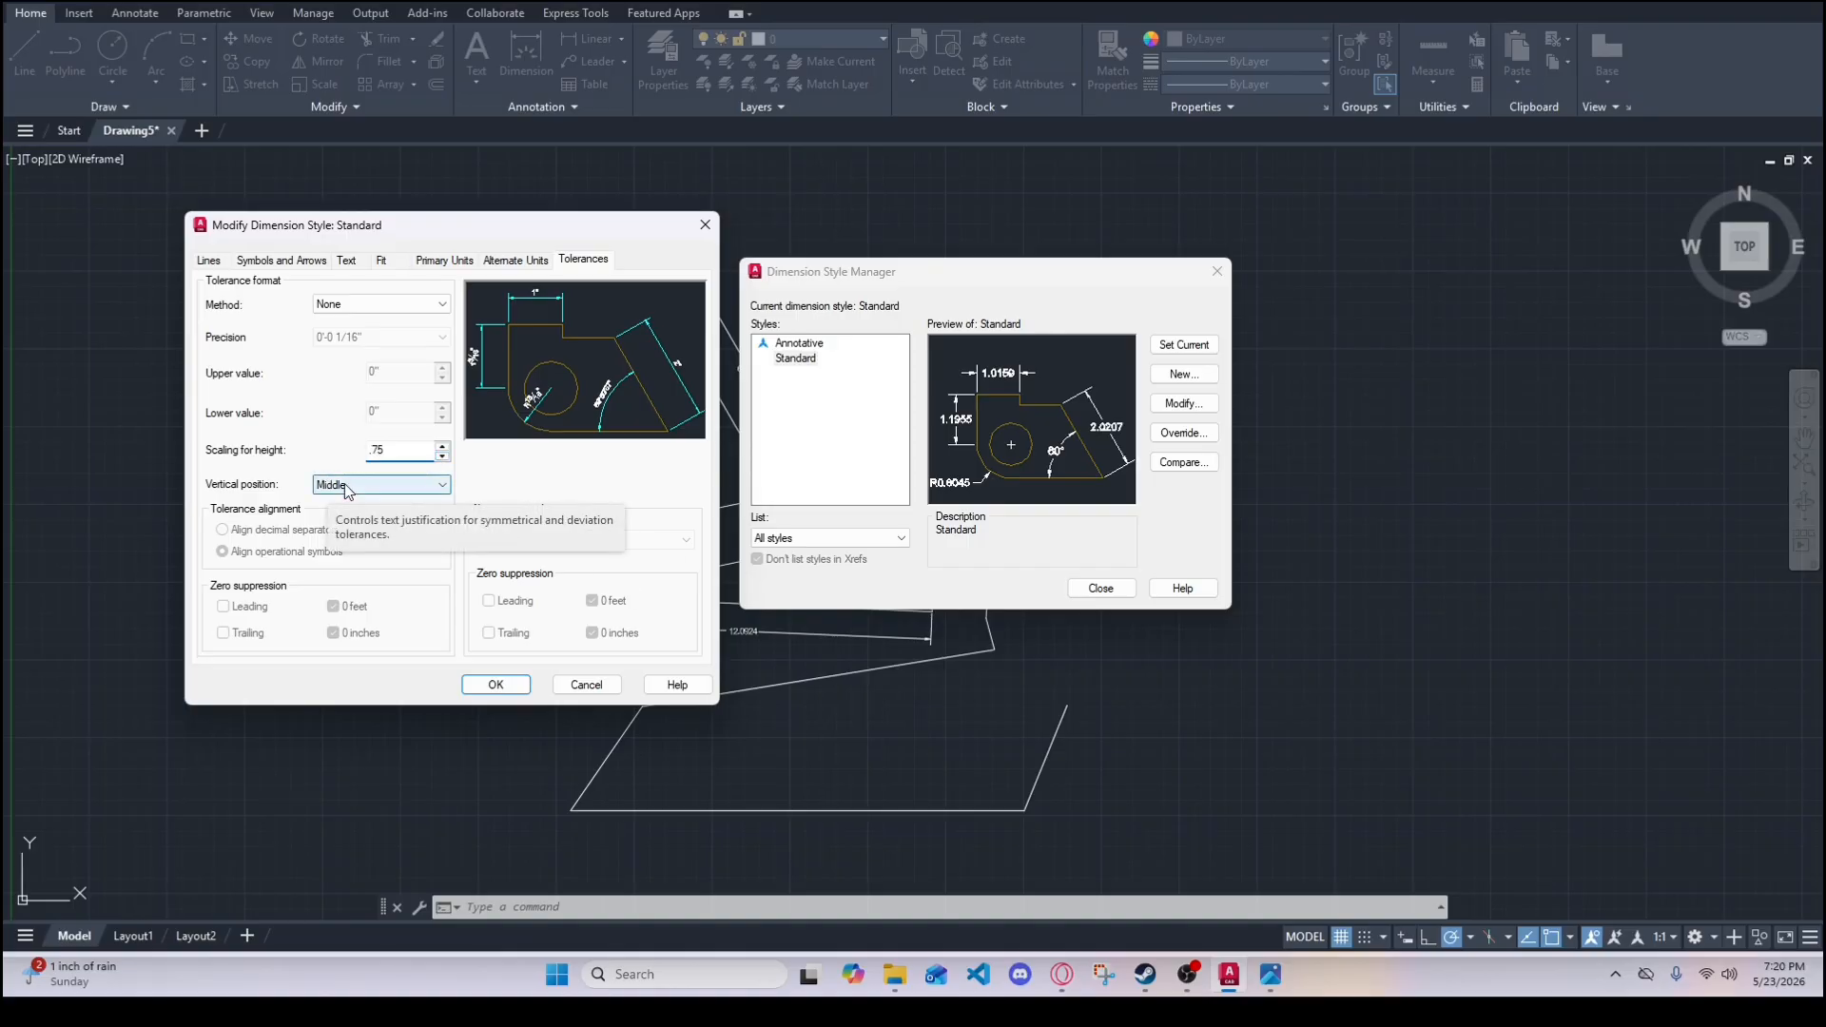
left_click(588, 258)
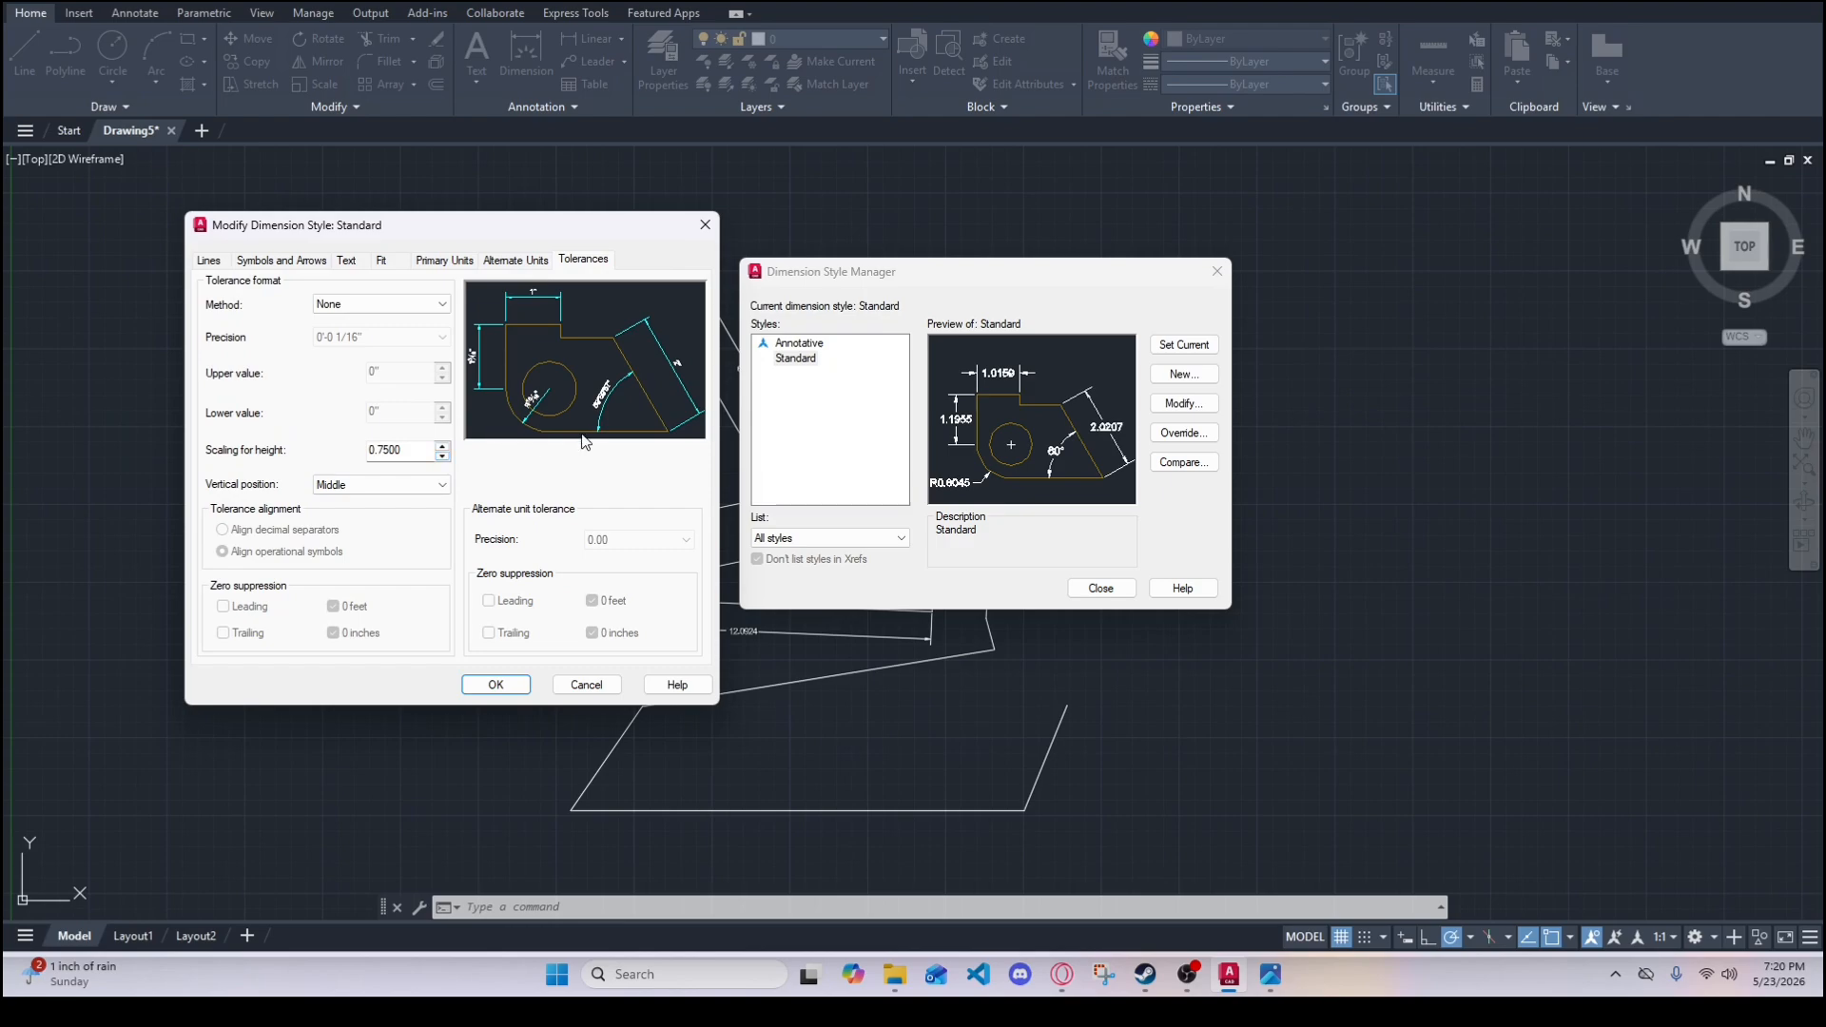
- Review all setting groups of the Standard dimension style, from symbols and arrows through to tolerances
left_click(209, 259)
left_click(282, 260)
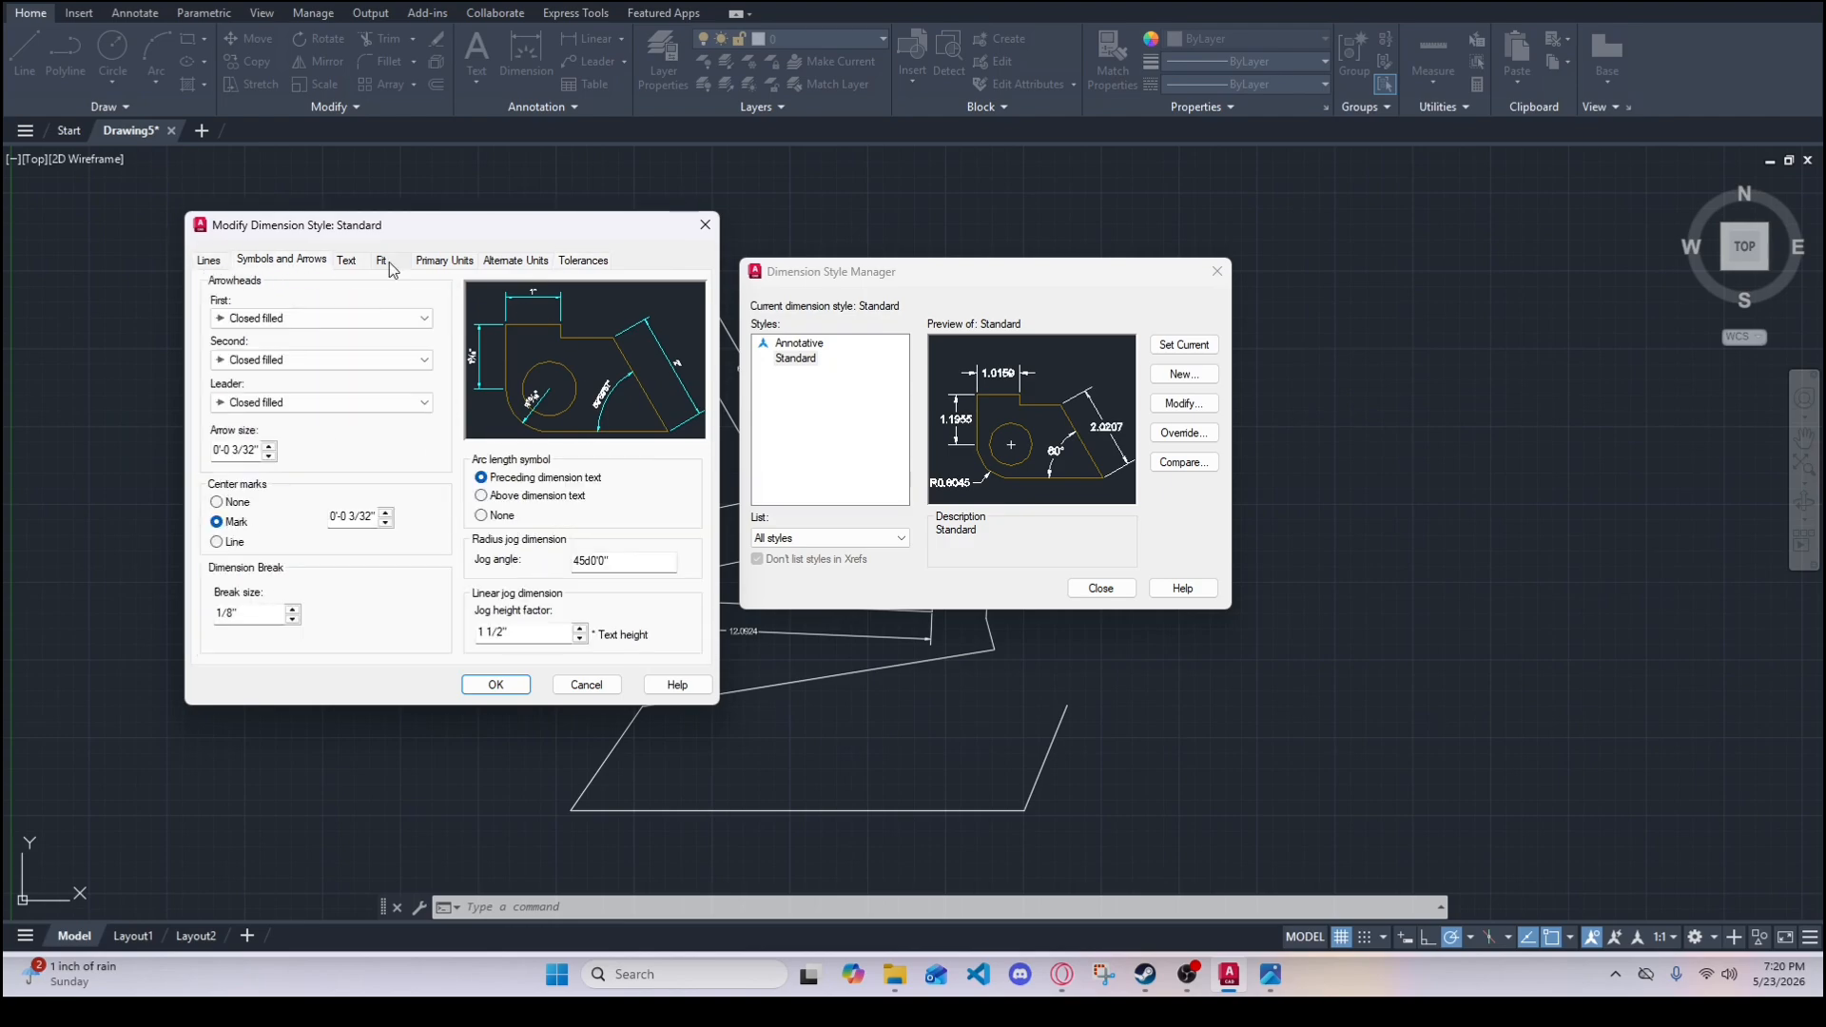
left_click(346, 262)
left_click(381, 260)
left_click(464, 261)
left_click(544, 260)
left_click(589, 260)
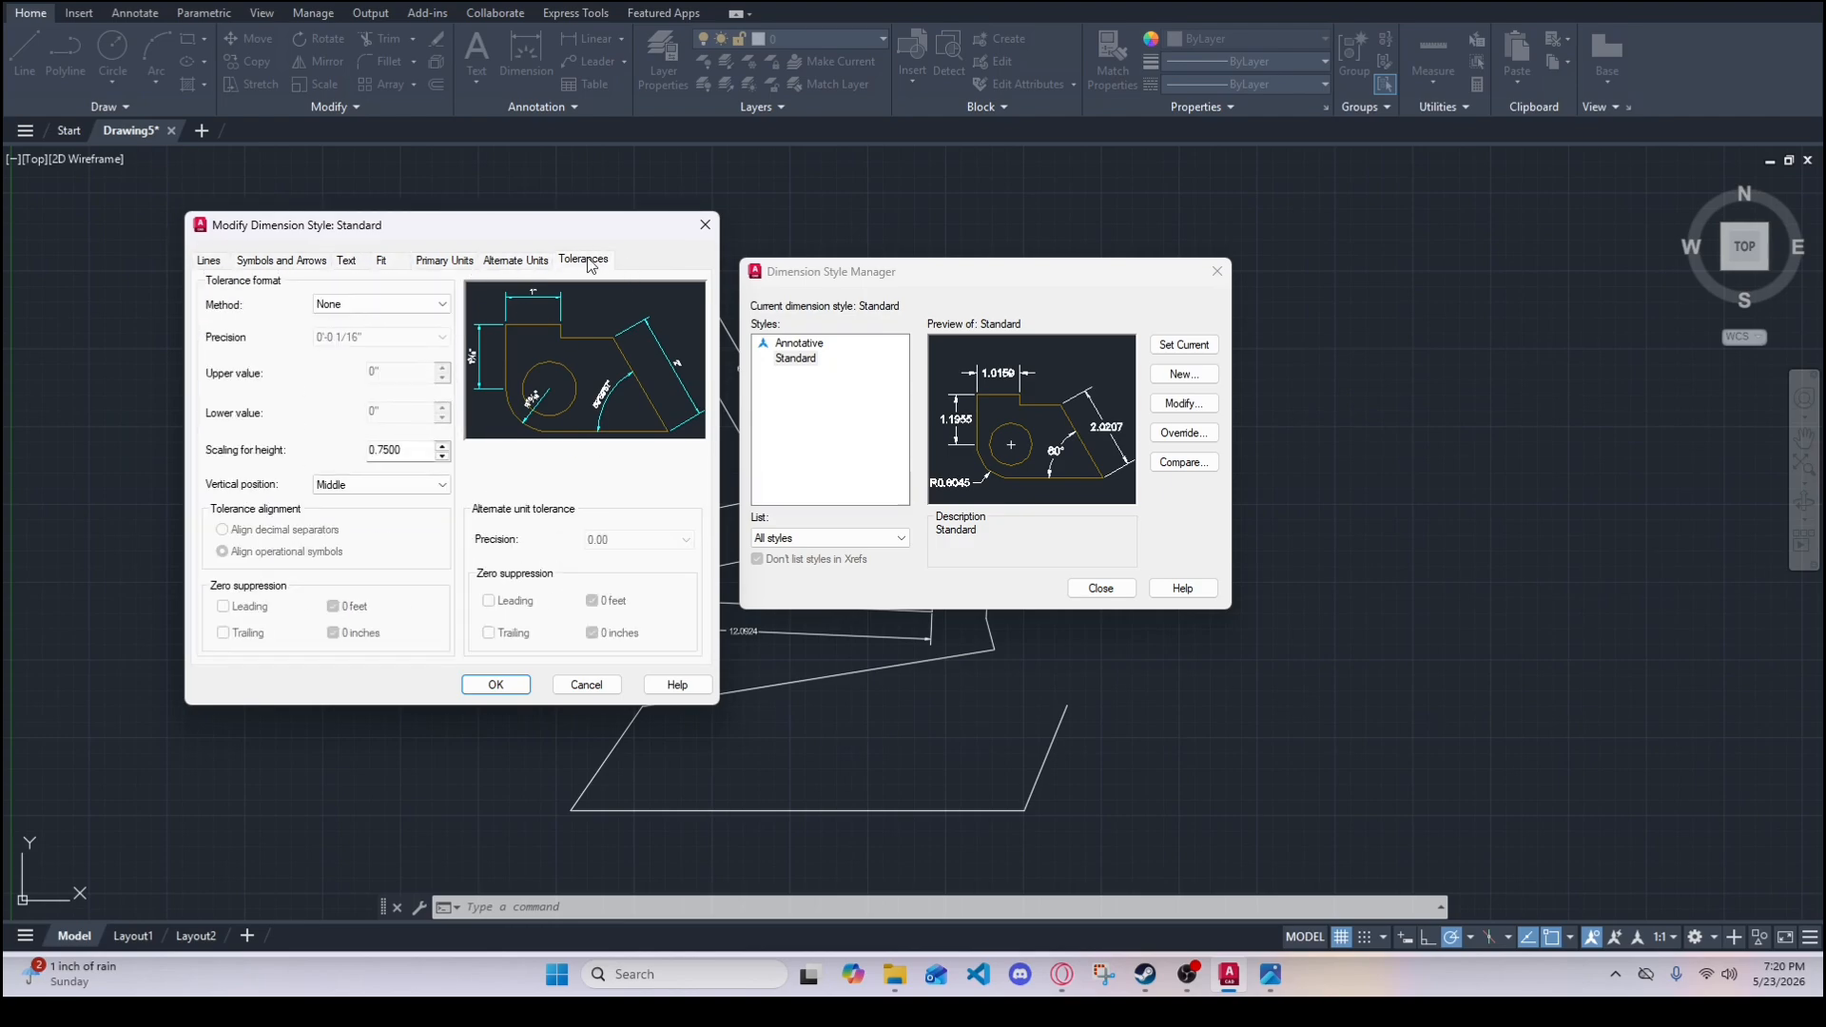
- Apply the dimension style changes, make Standard the current style, and close the Dimension Style Manager
left_click(495, 685)
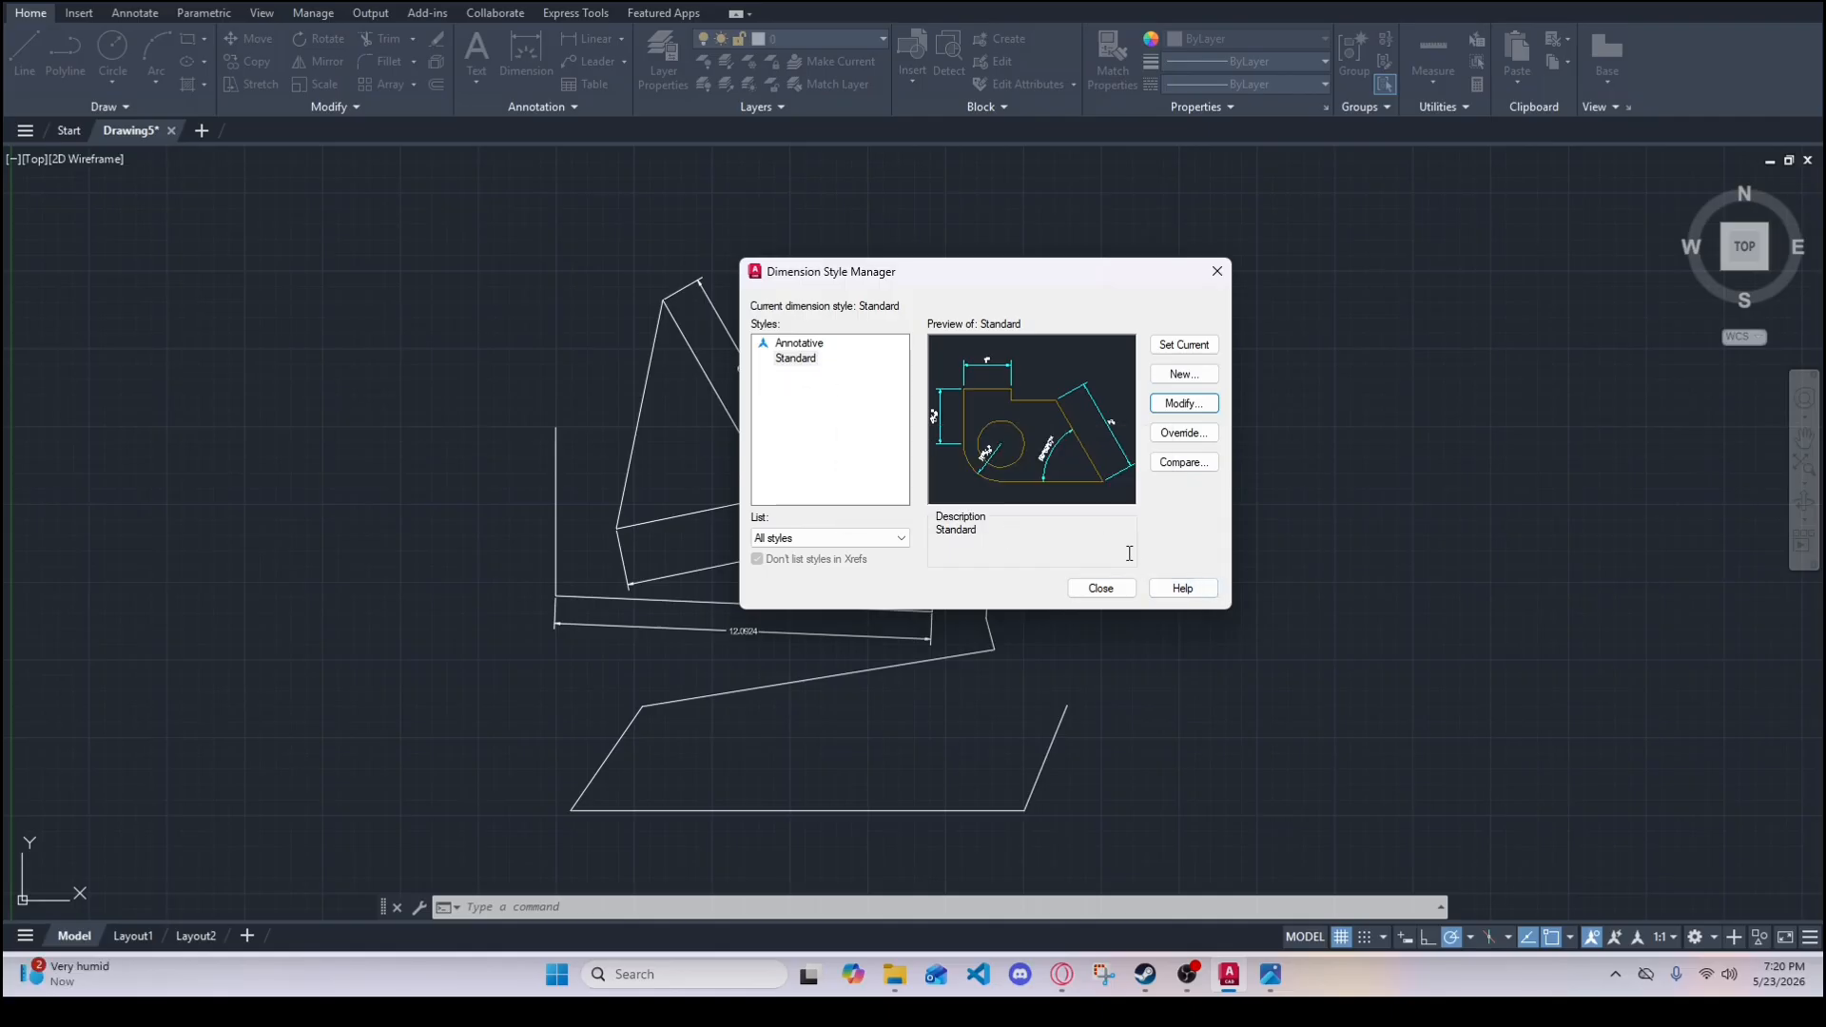
left_click(1172, 351)
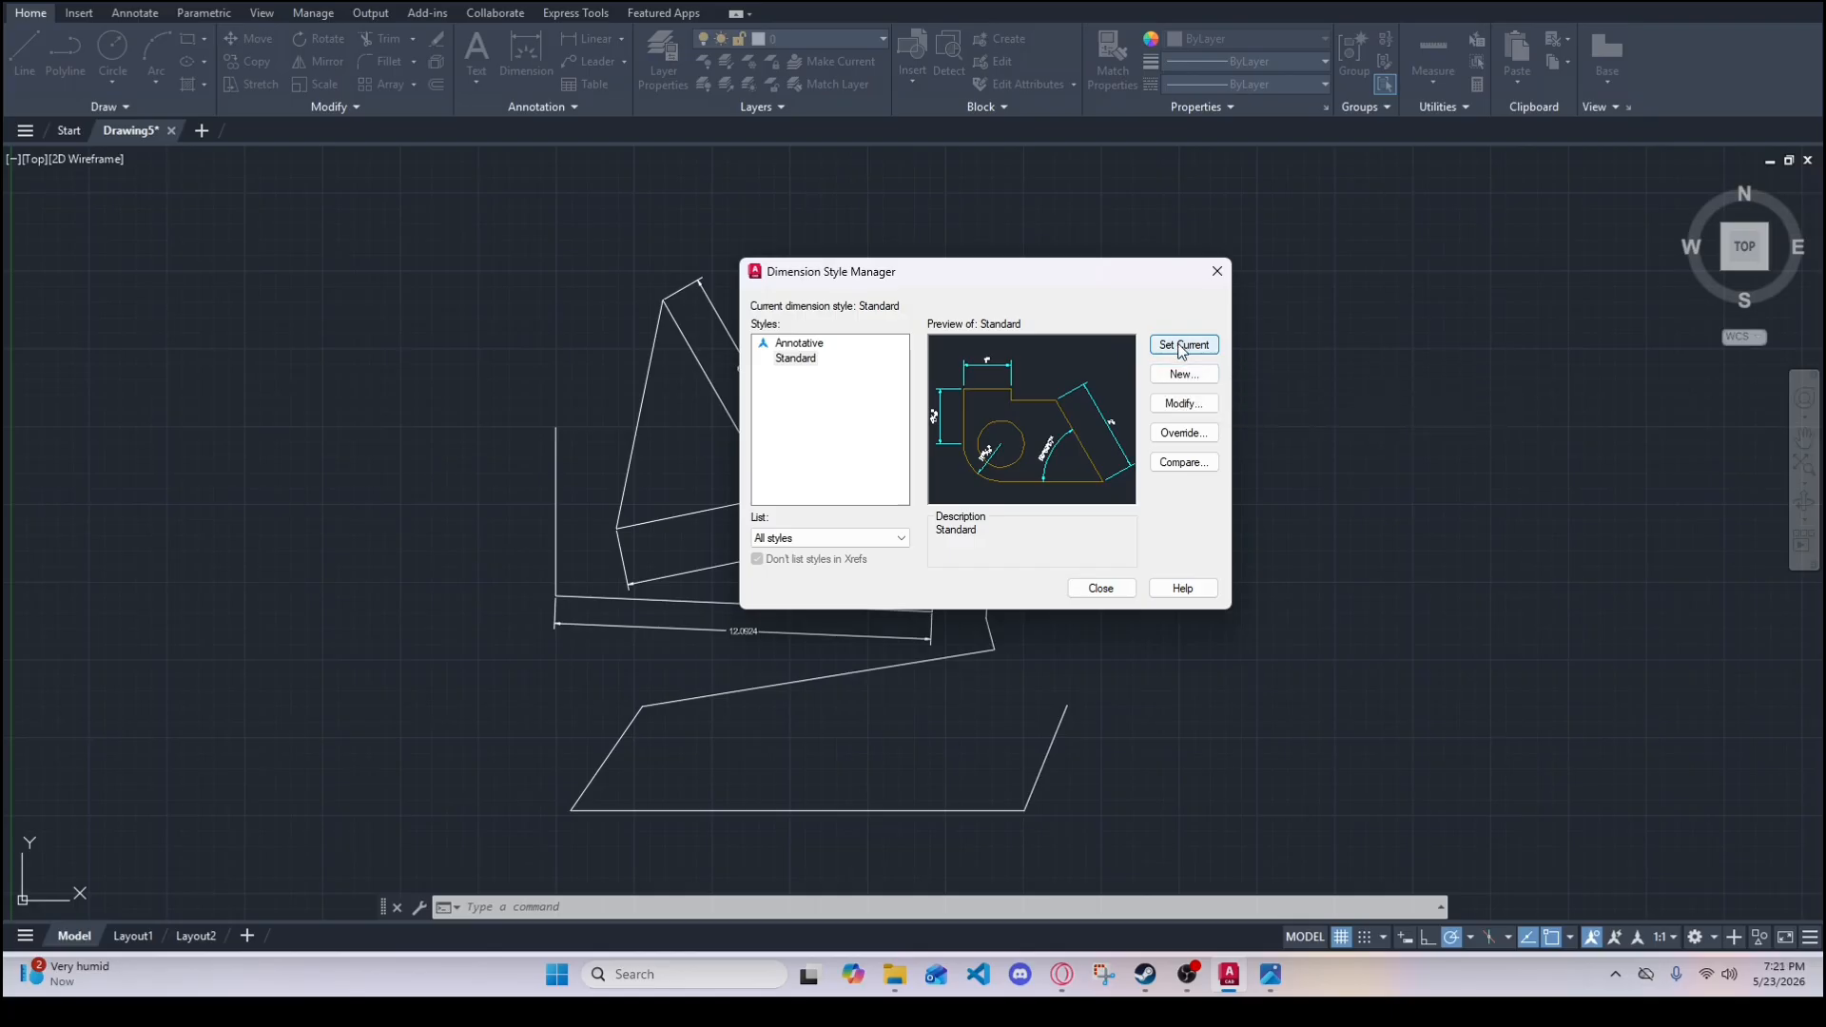
left_click(1080, 590)
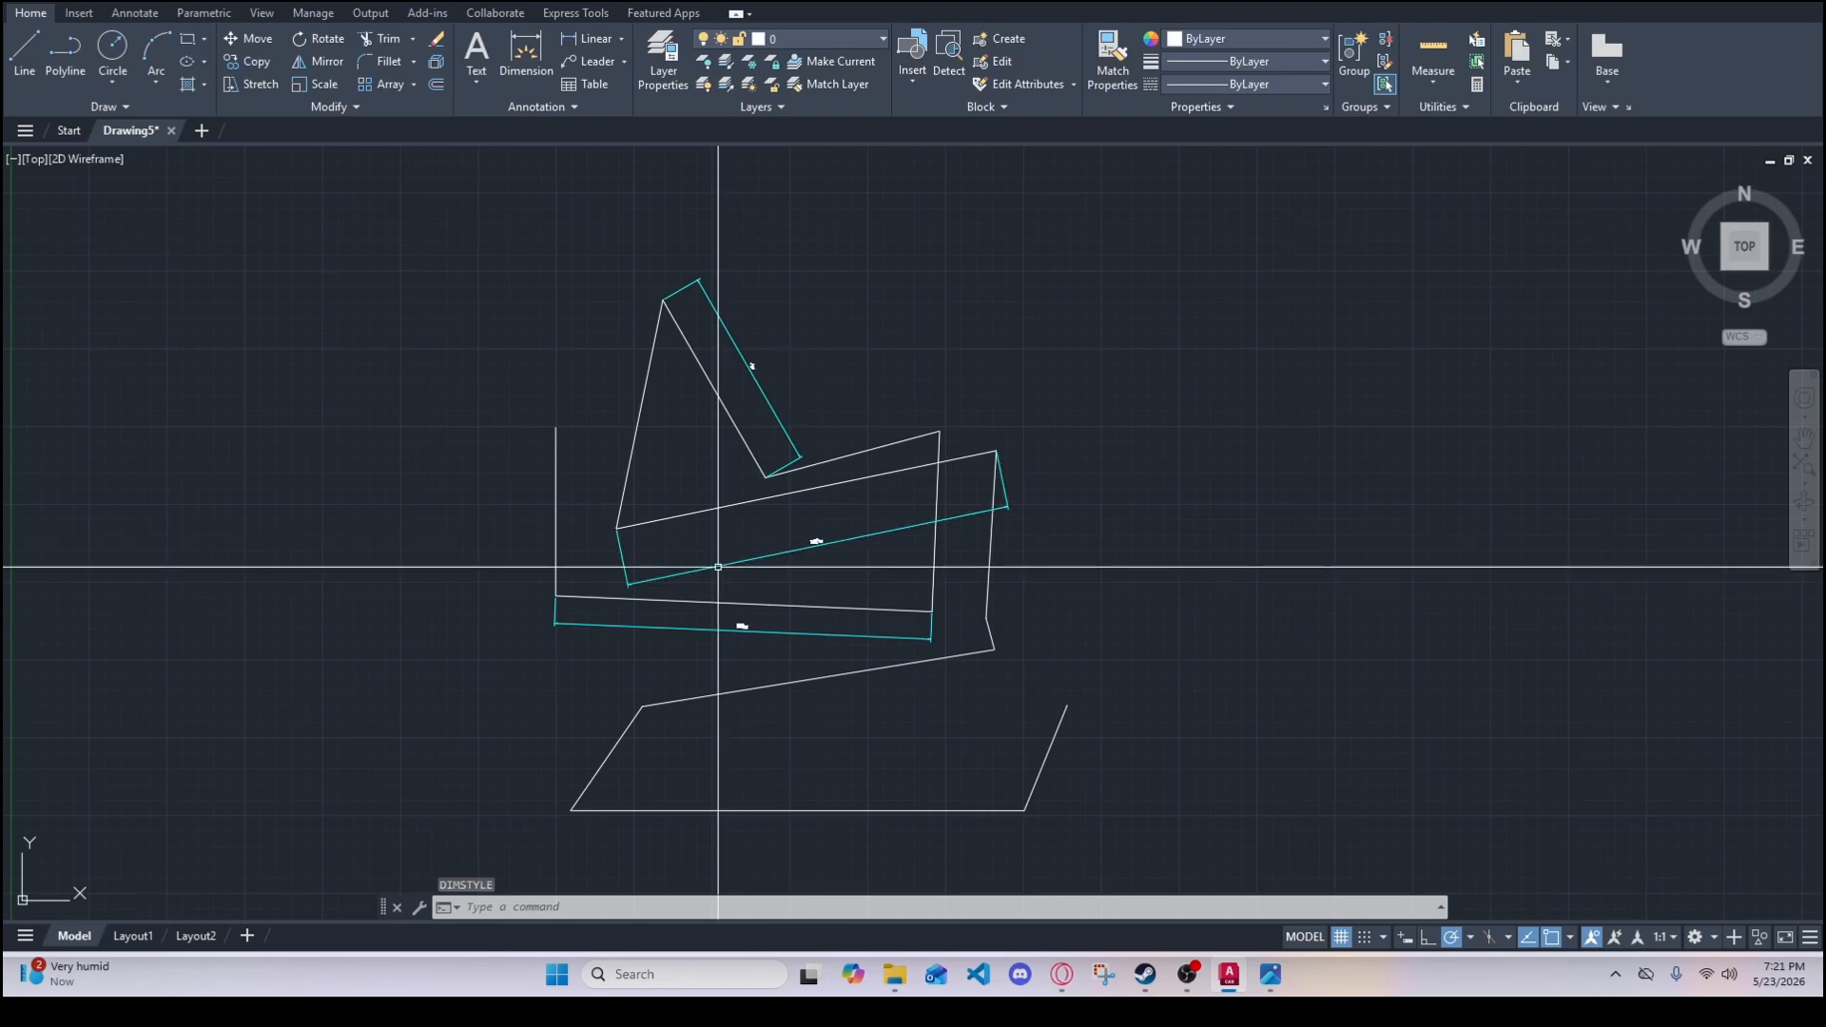
- Examine the restyled text and arrows of the aligned dimensions in the drawing up close
scroll(827, 561, "up", 4)
scroll(818, 557, "up", 3)
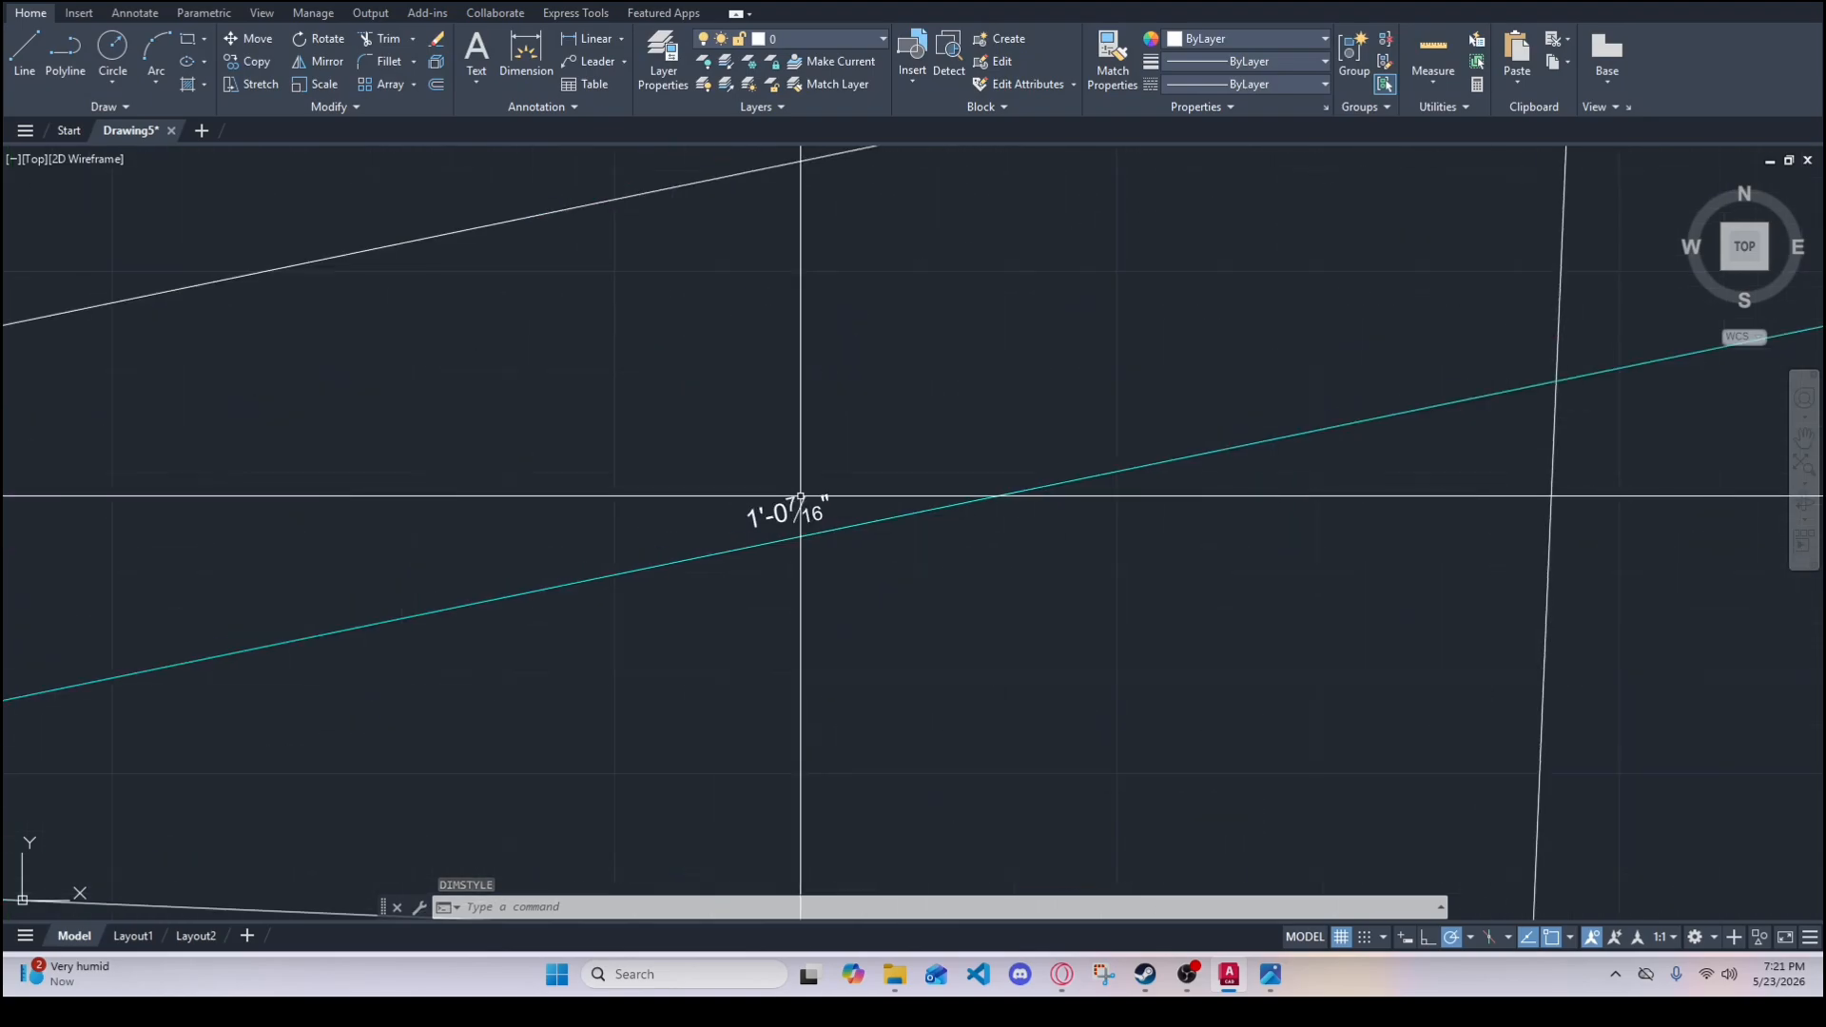
scroll(837, 528, "down", 3)
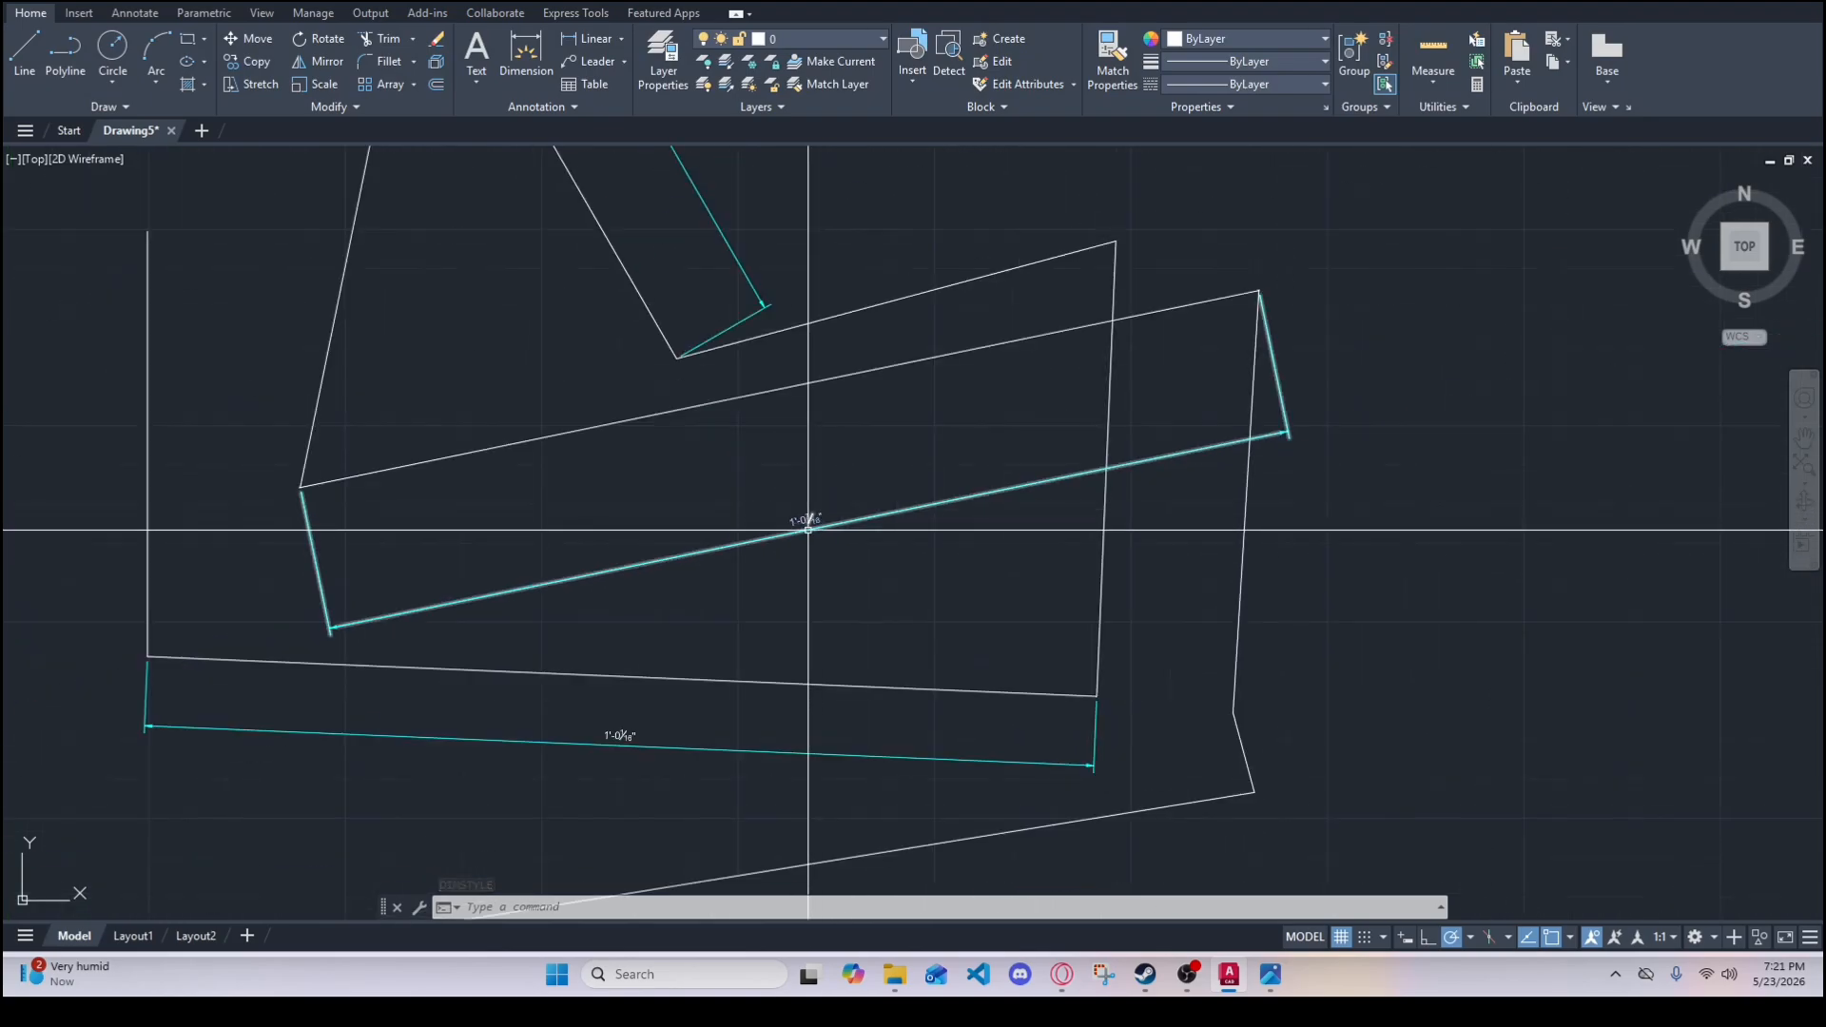
scroll(808, 517, "up", 3)
scroll(803, 498, "down", 3)
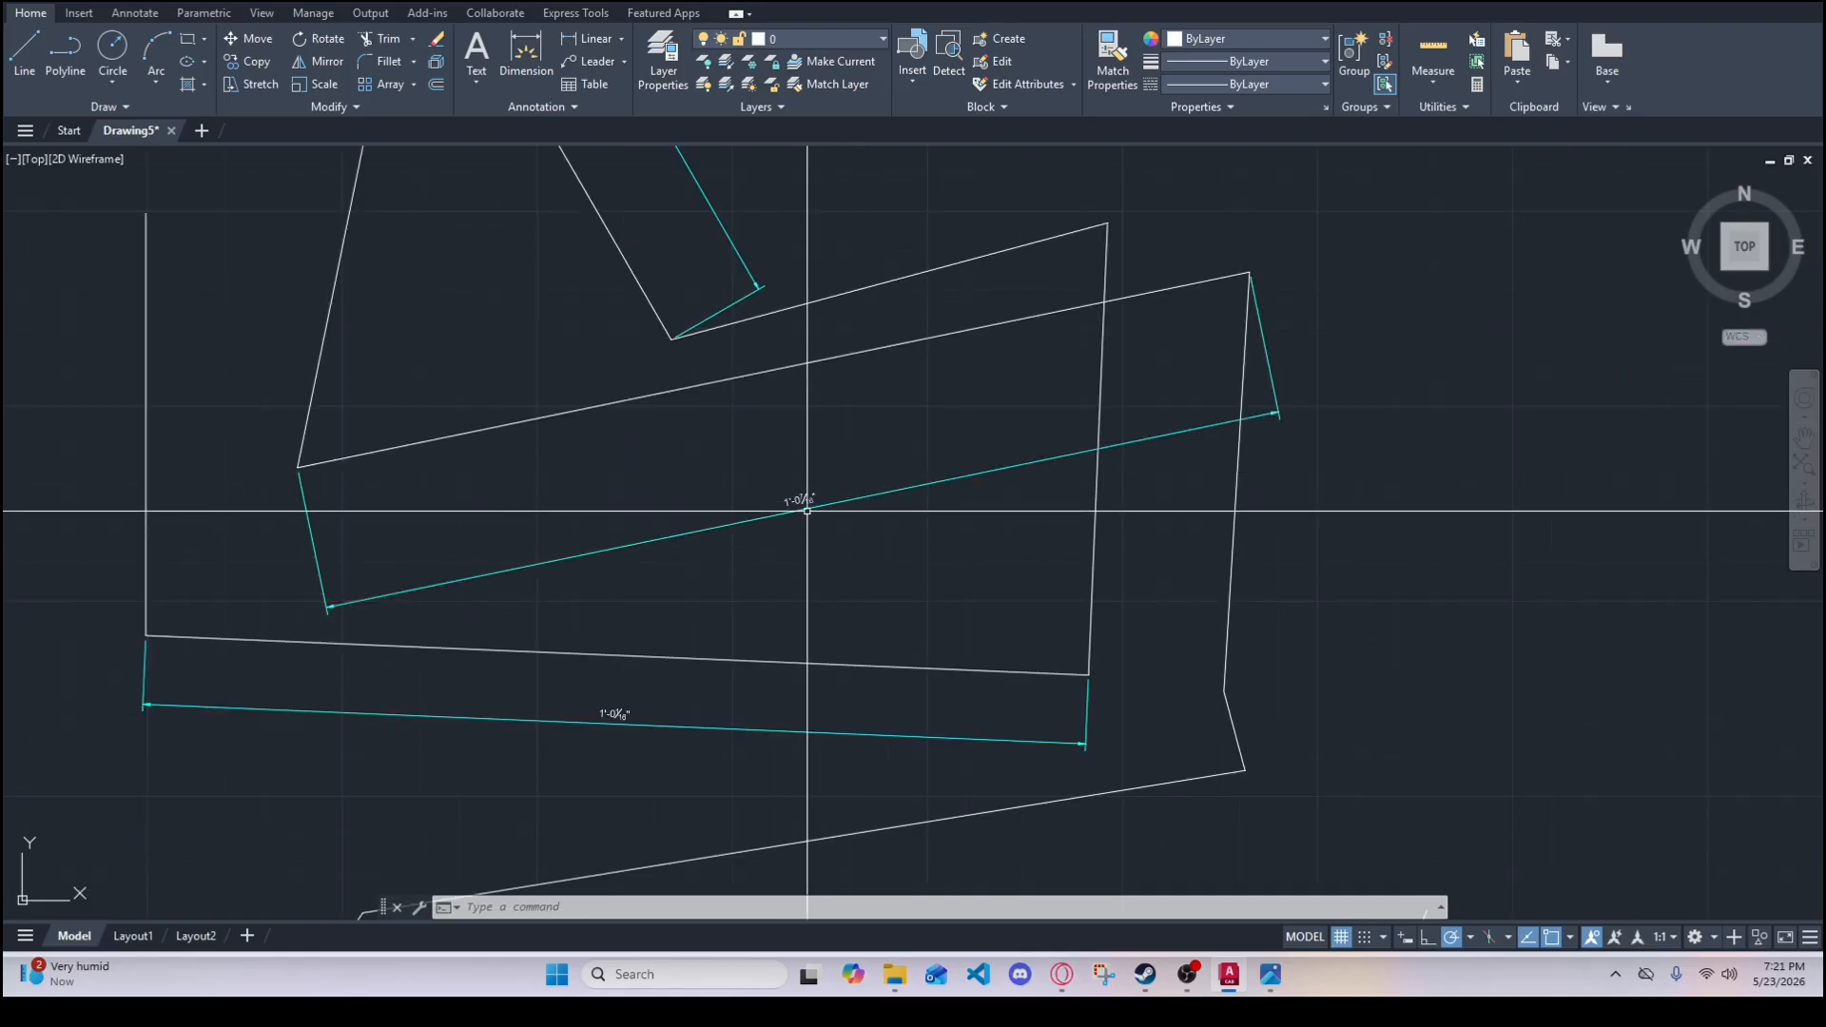
scroll(775, 531, "up", 3)
scroll(876, 405, "down", 4)
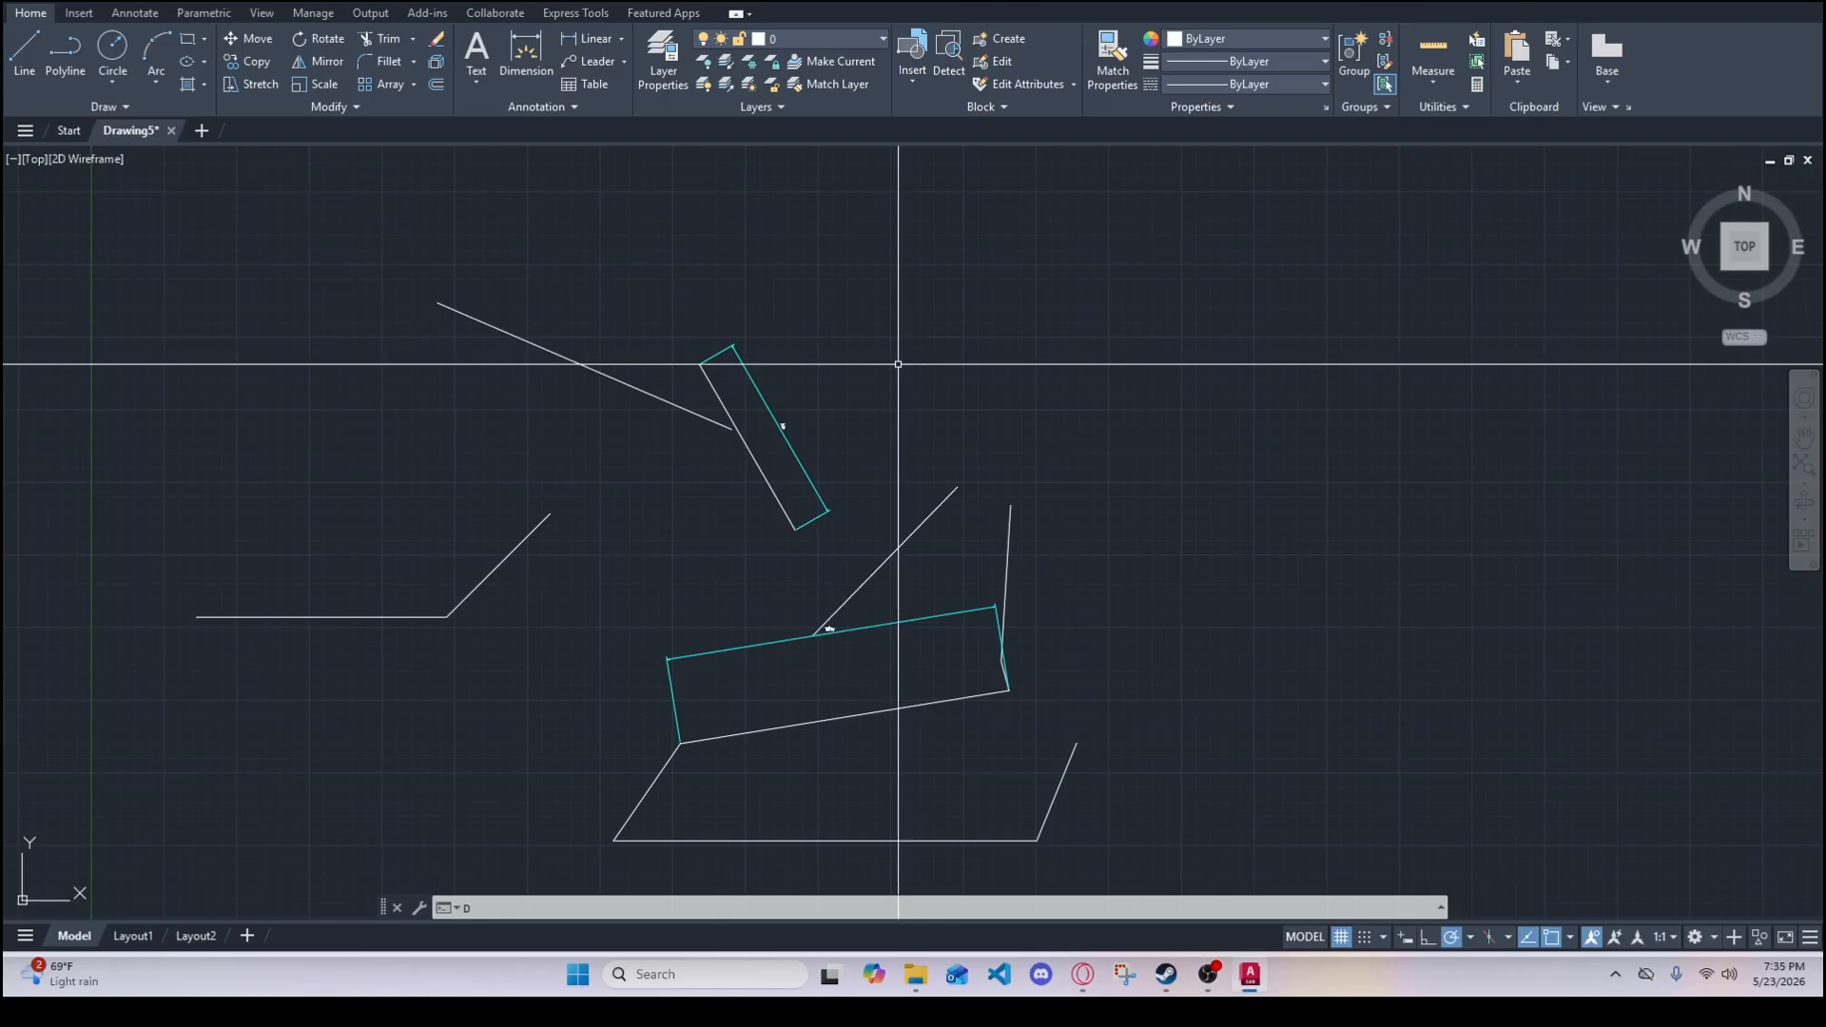
- In the drafting settings (DSETTINGS), turn off the Geometric Center and Insertion object snaps and turn on Nearest
type("DS")
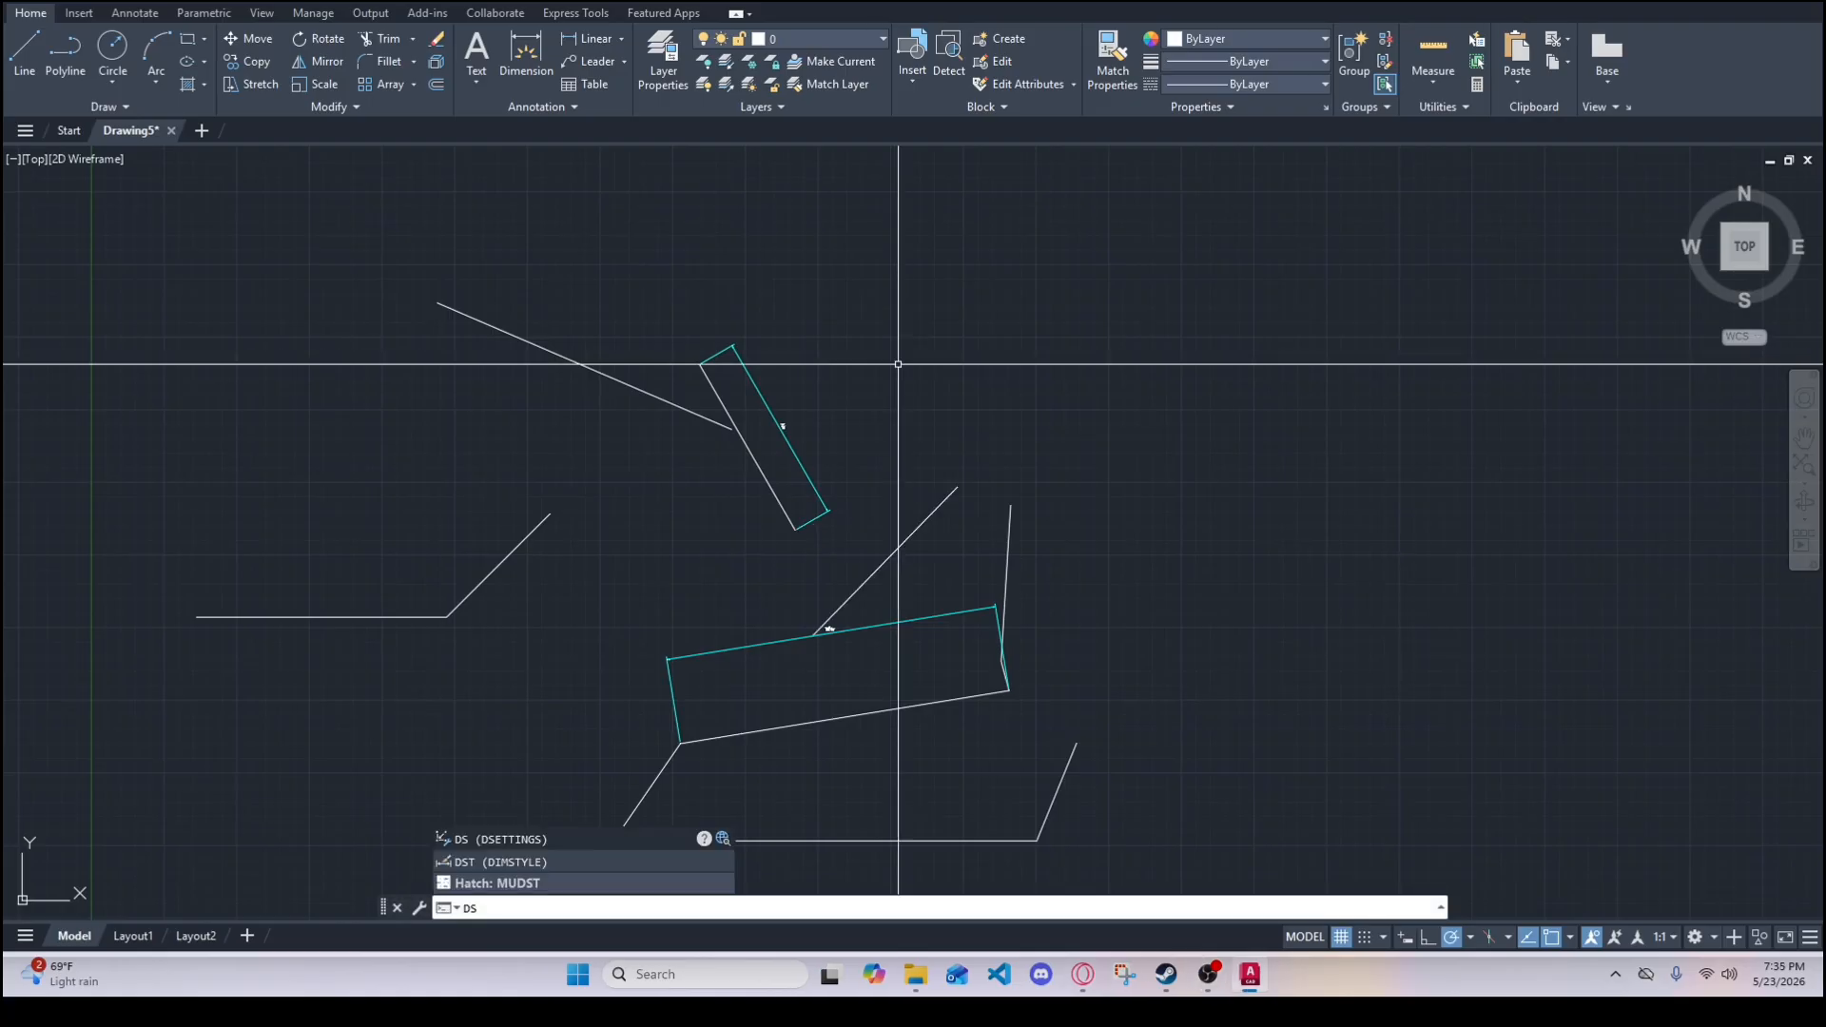
left_click(506, 839)
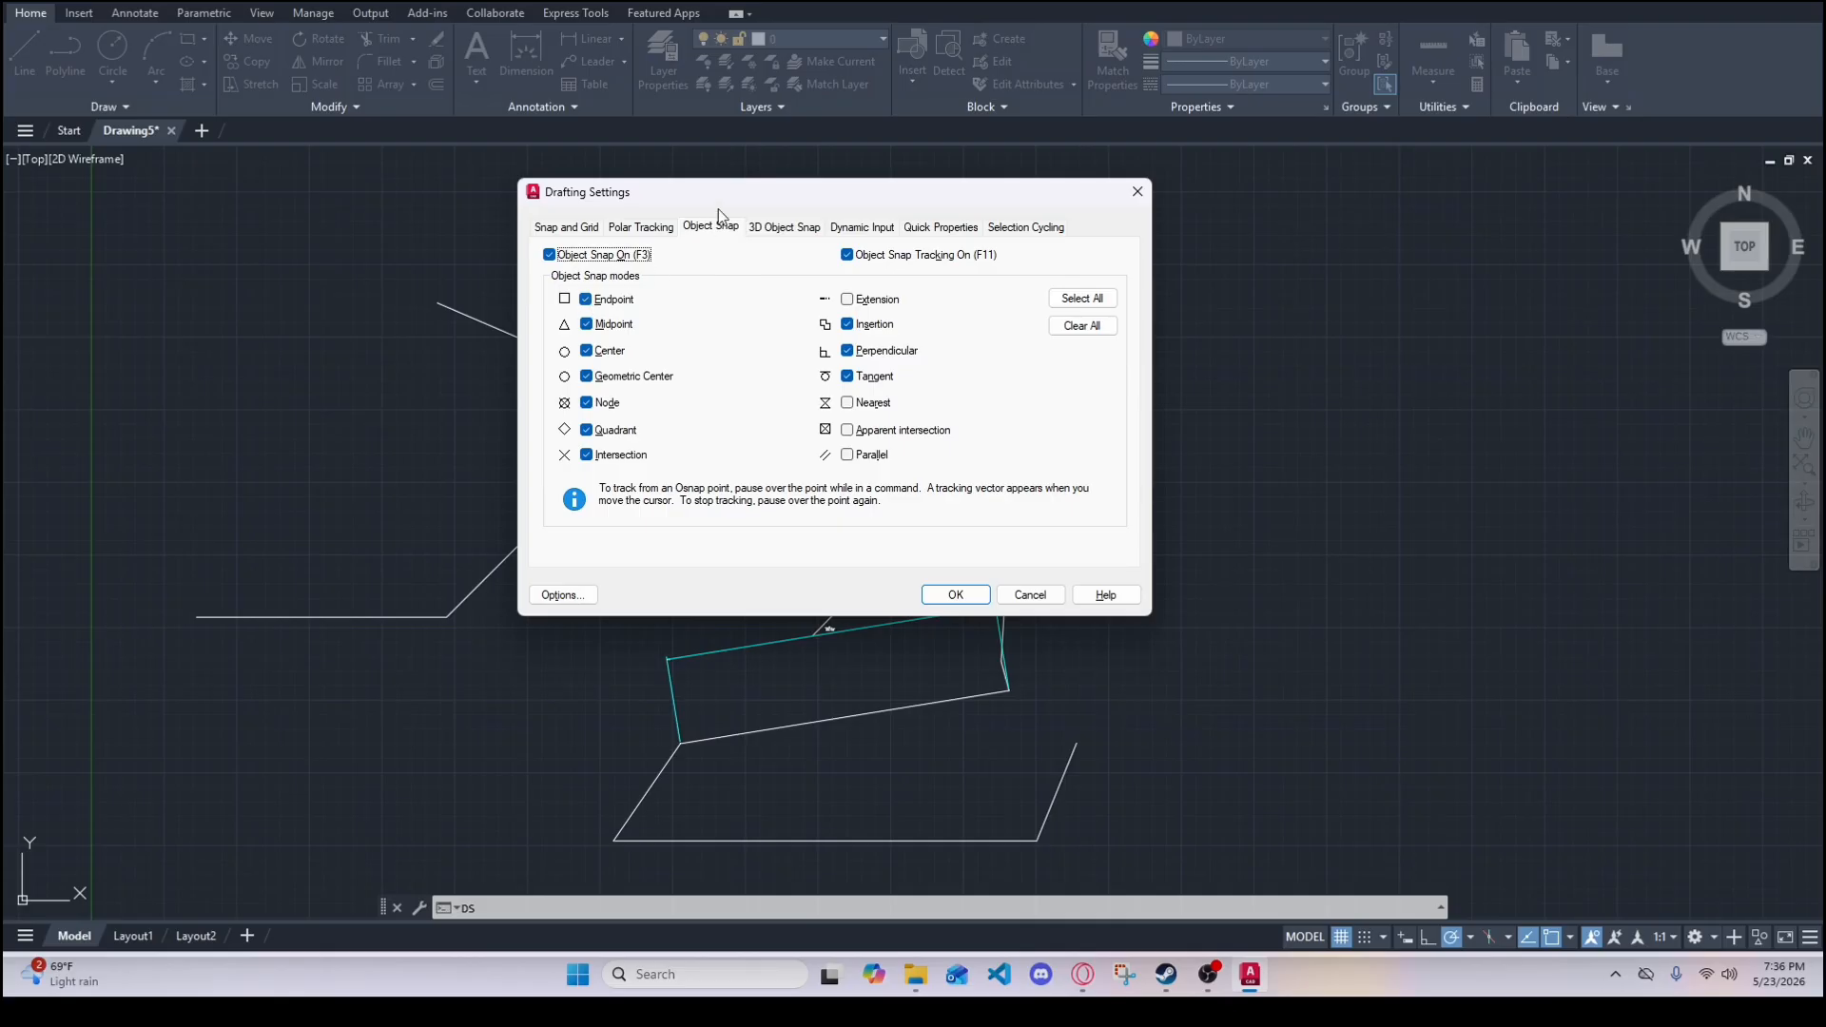
left_click_drag(723, 205, 1144, 220)
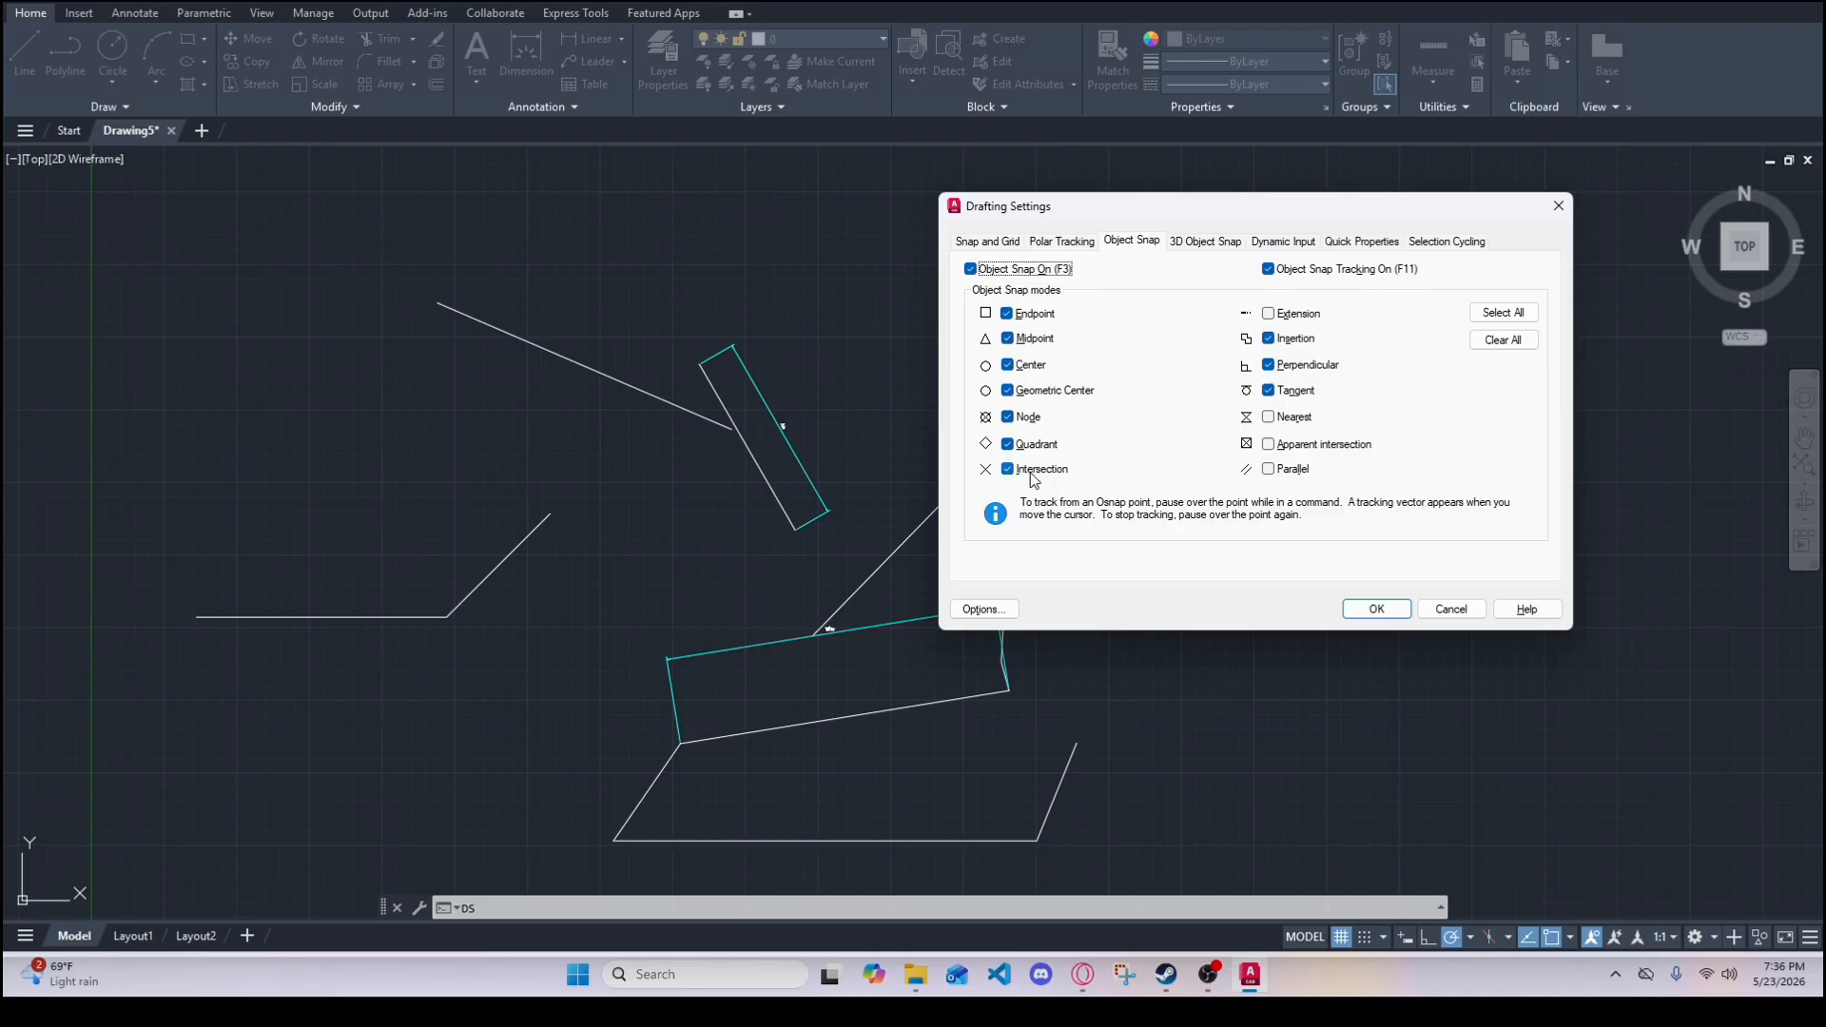
left_click(1010, 394)
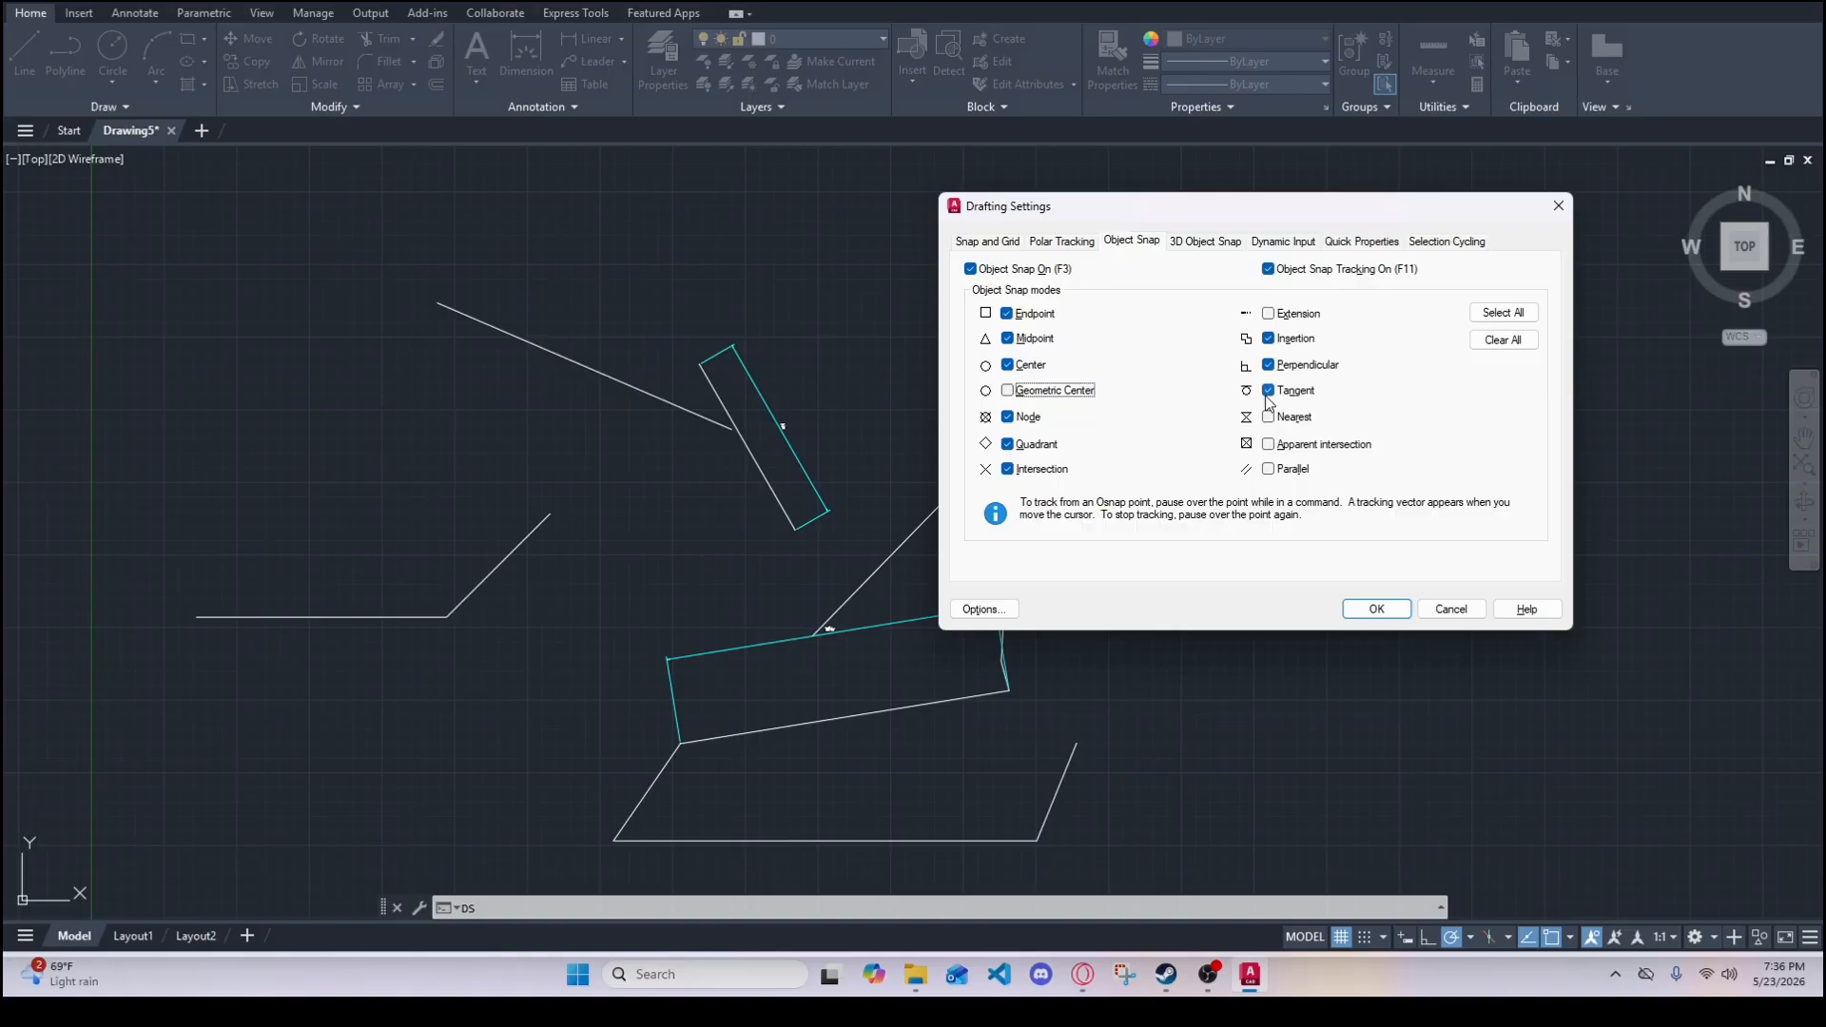
left_click(1270, 339)
left_click(1278, 420)
- In the polar tracking settings, choose 15 degrees (15d0'0") as the increment angle
left_click(1063, 242)
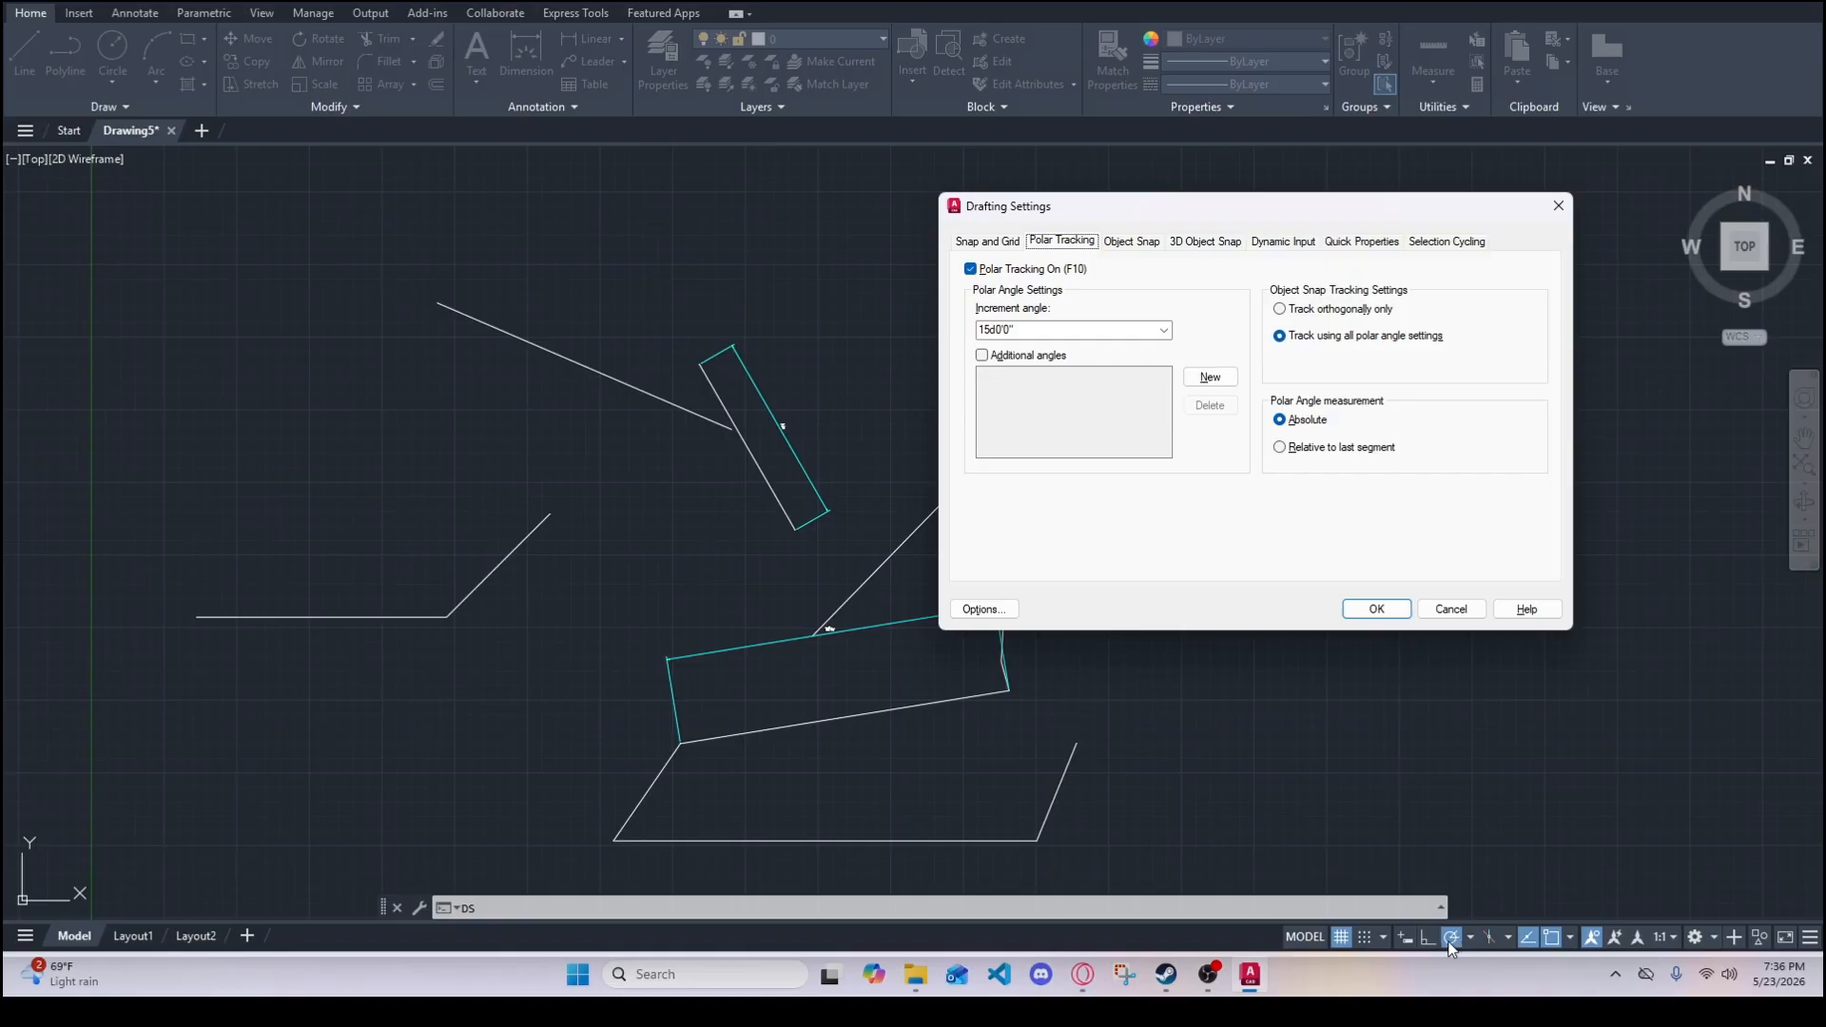
left_click(1163, 331)
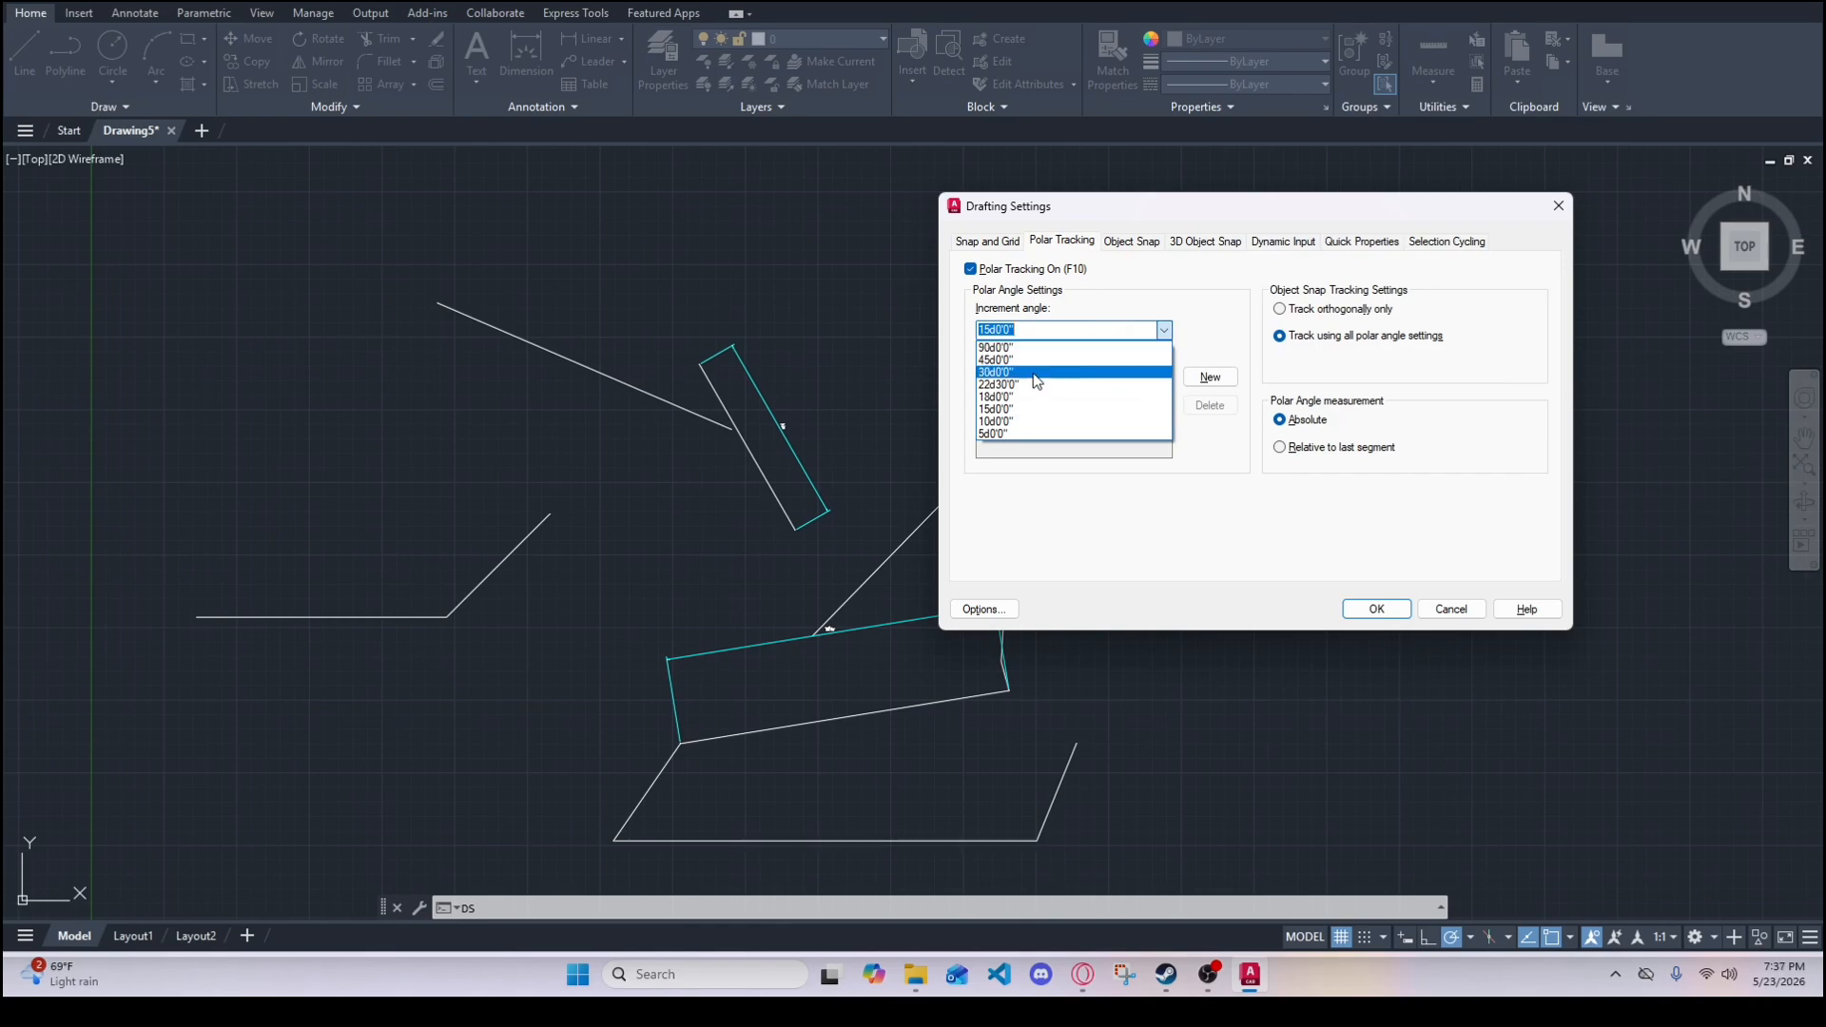
left_click(1005, 411)
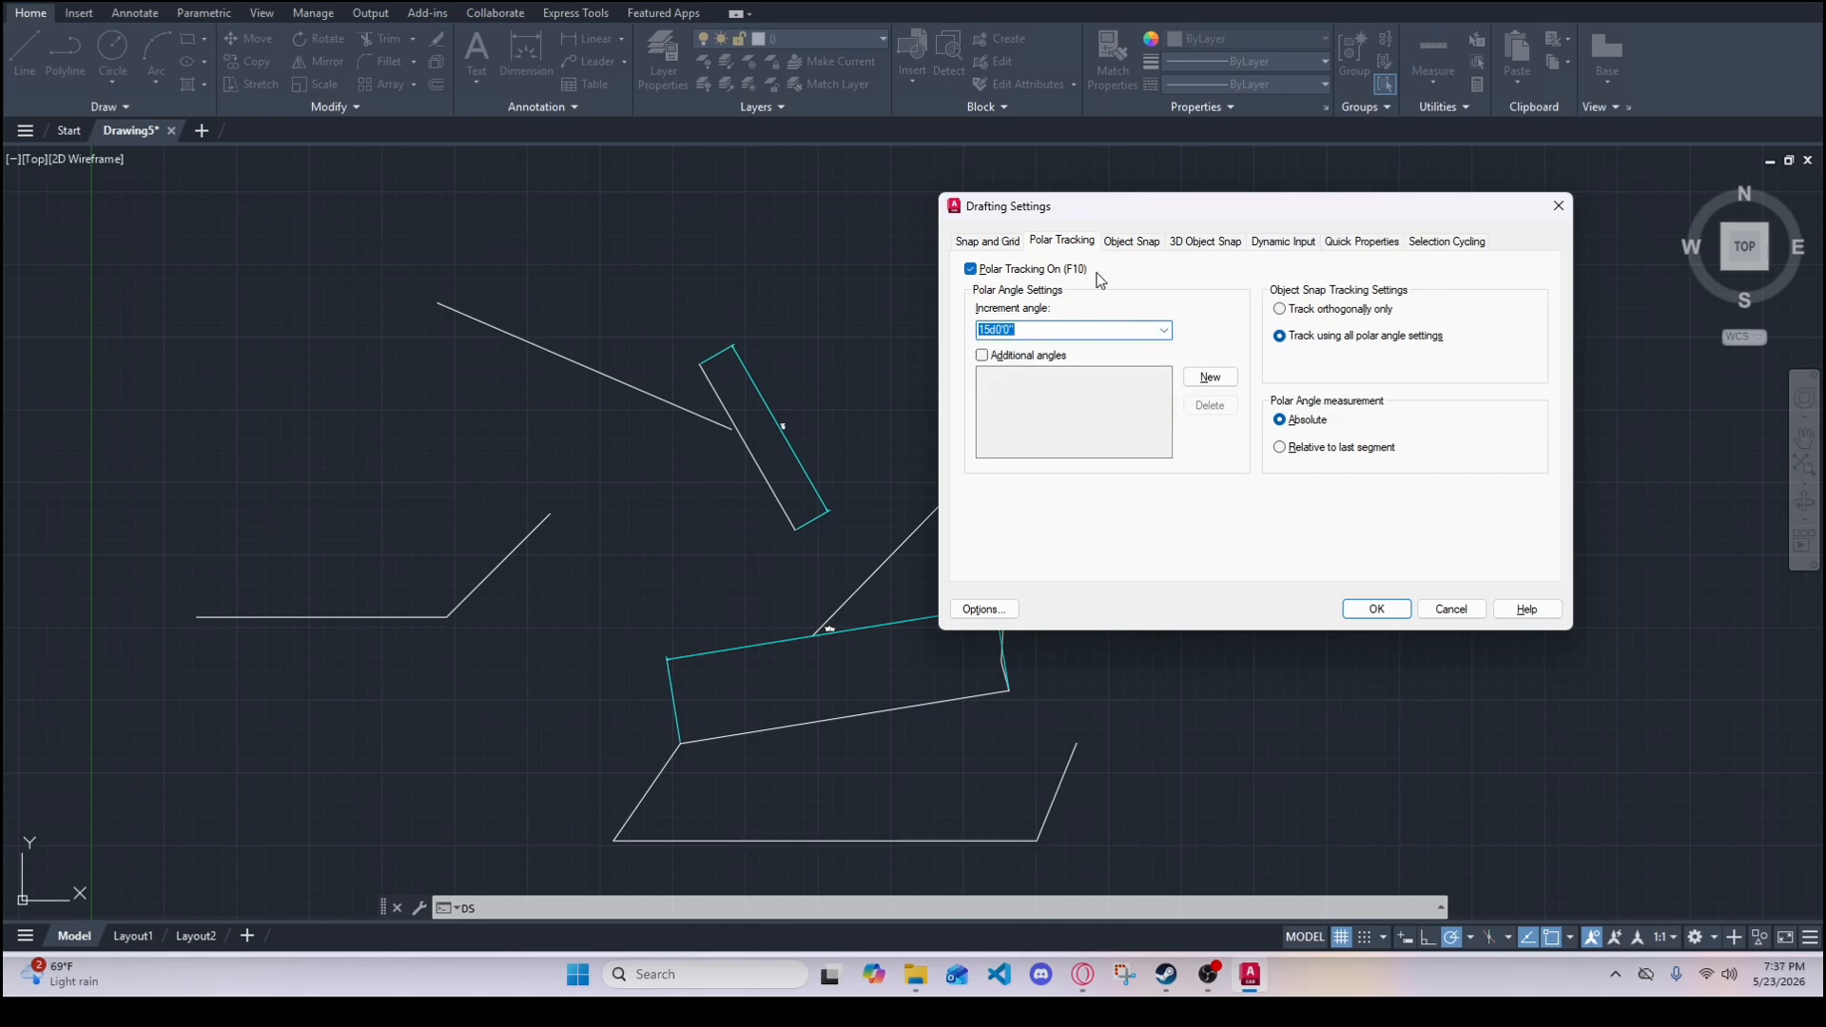
- Review the snap and grid, object snap, dynamic input, quick properties and selection cycling settings, and apply the drafting settings
left_click(1014, 243)
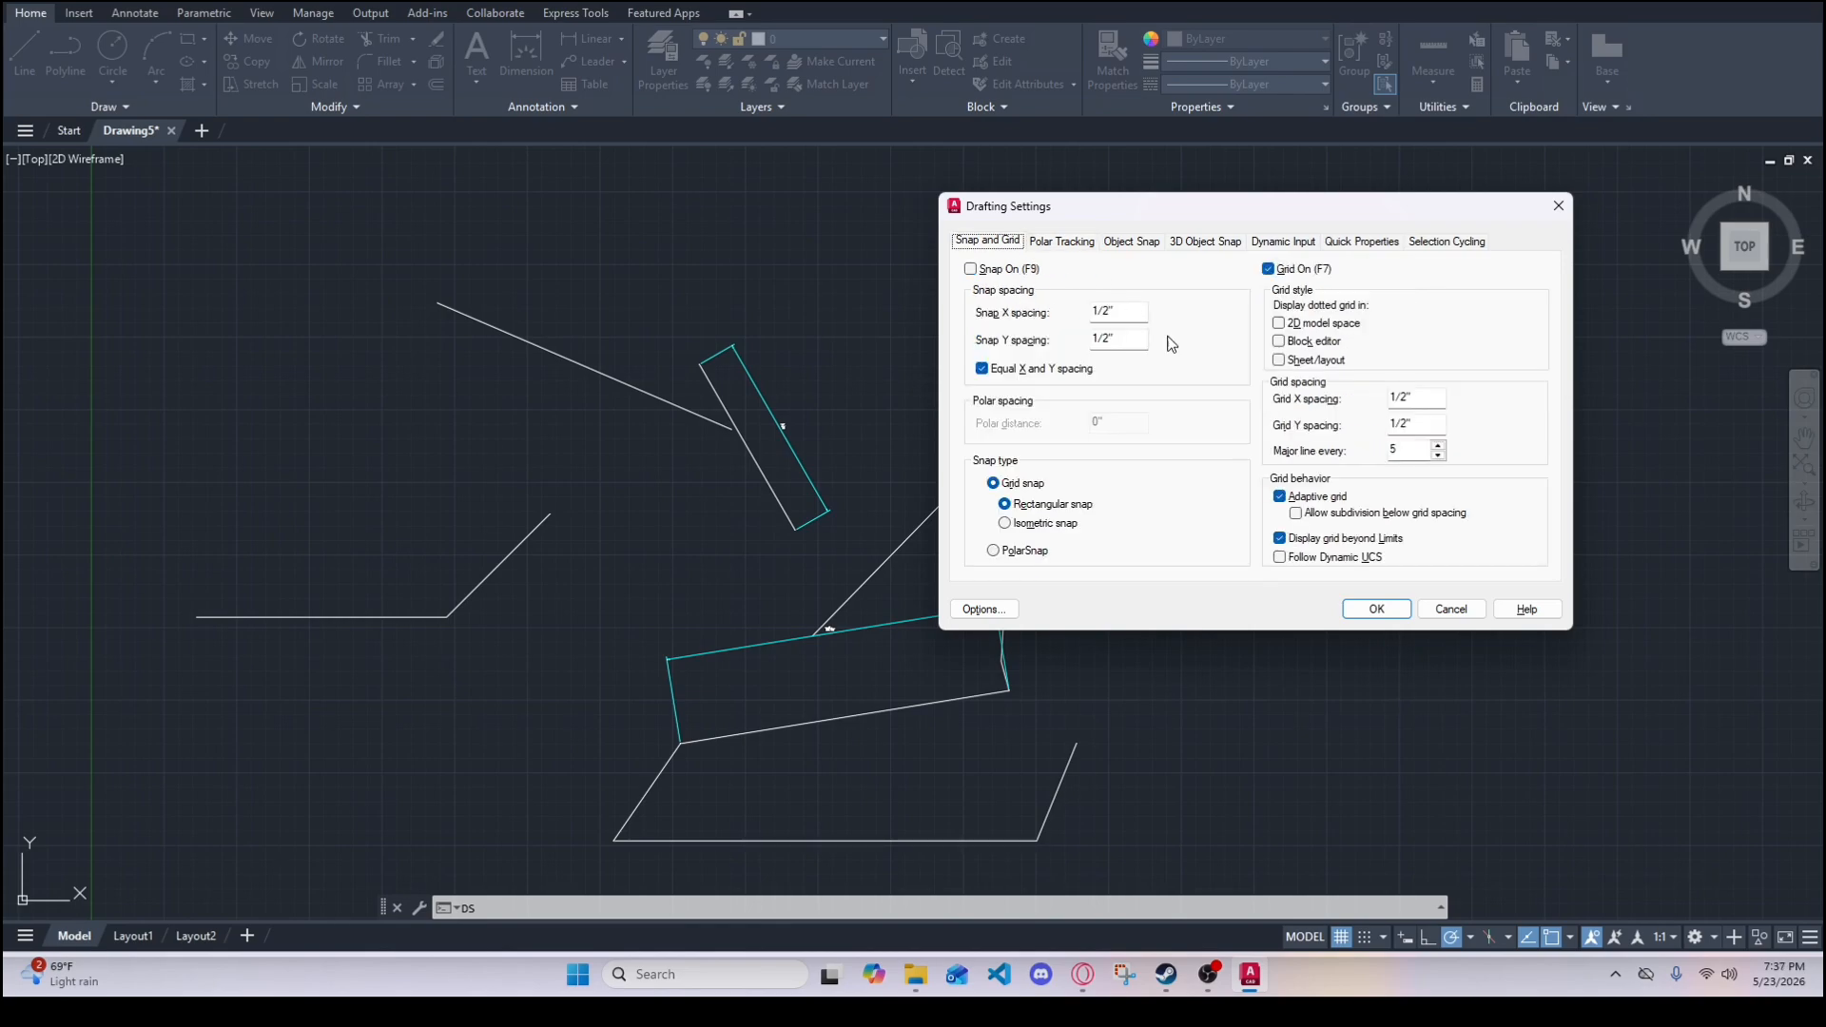
left_click(1203, 242)
left_click(1131, 243)
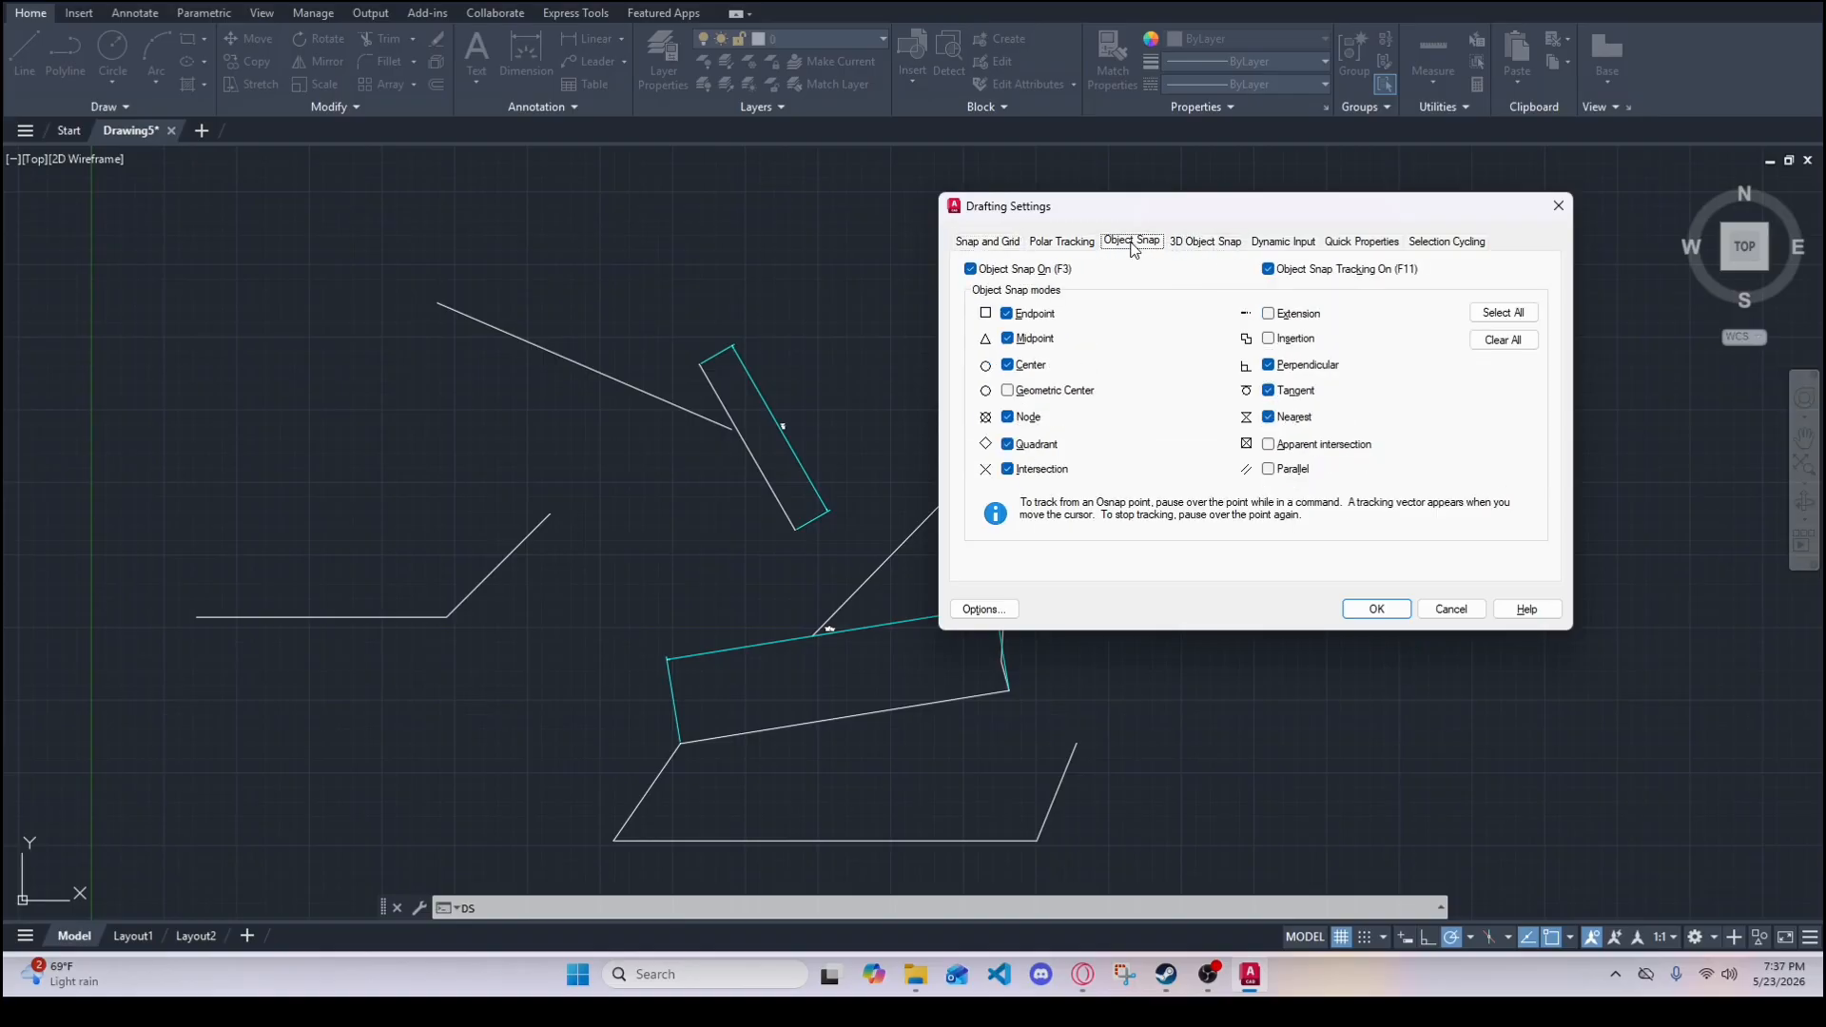
left_click(1066, 241)
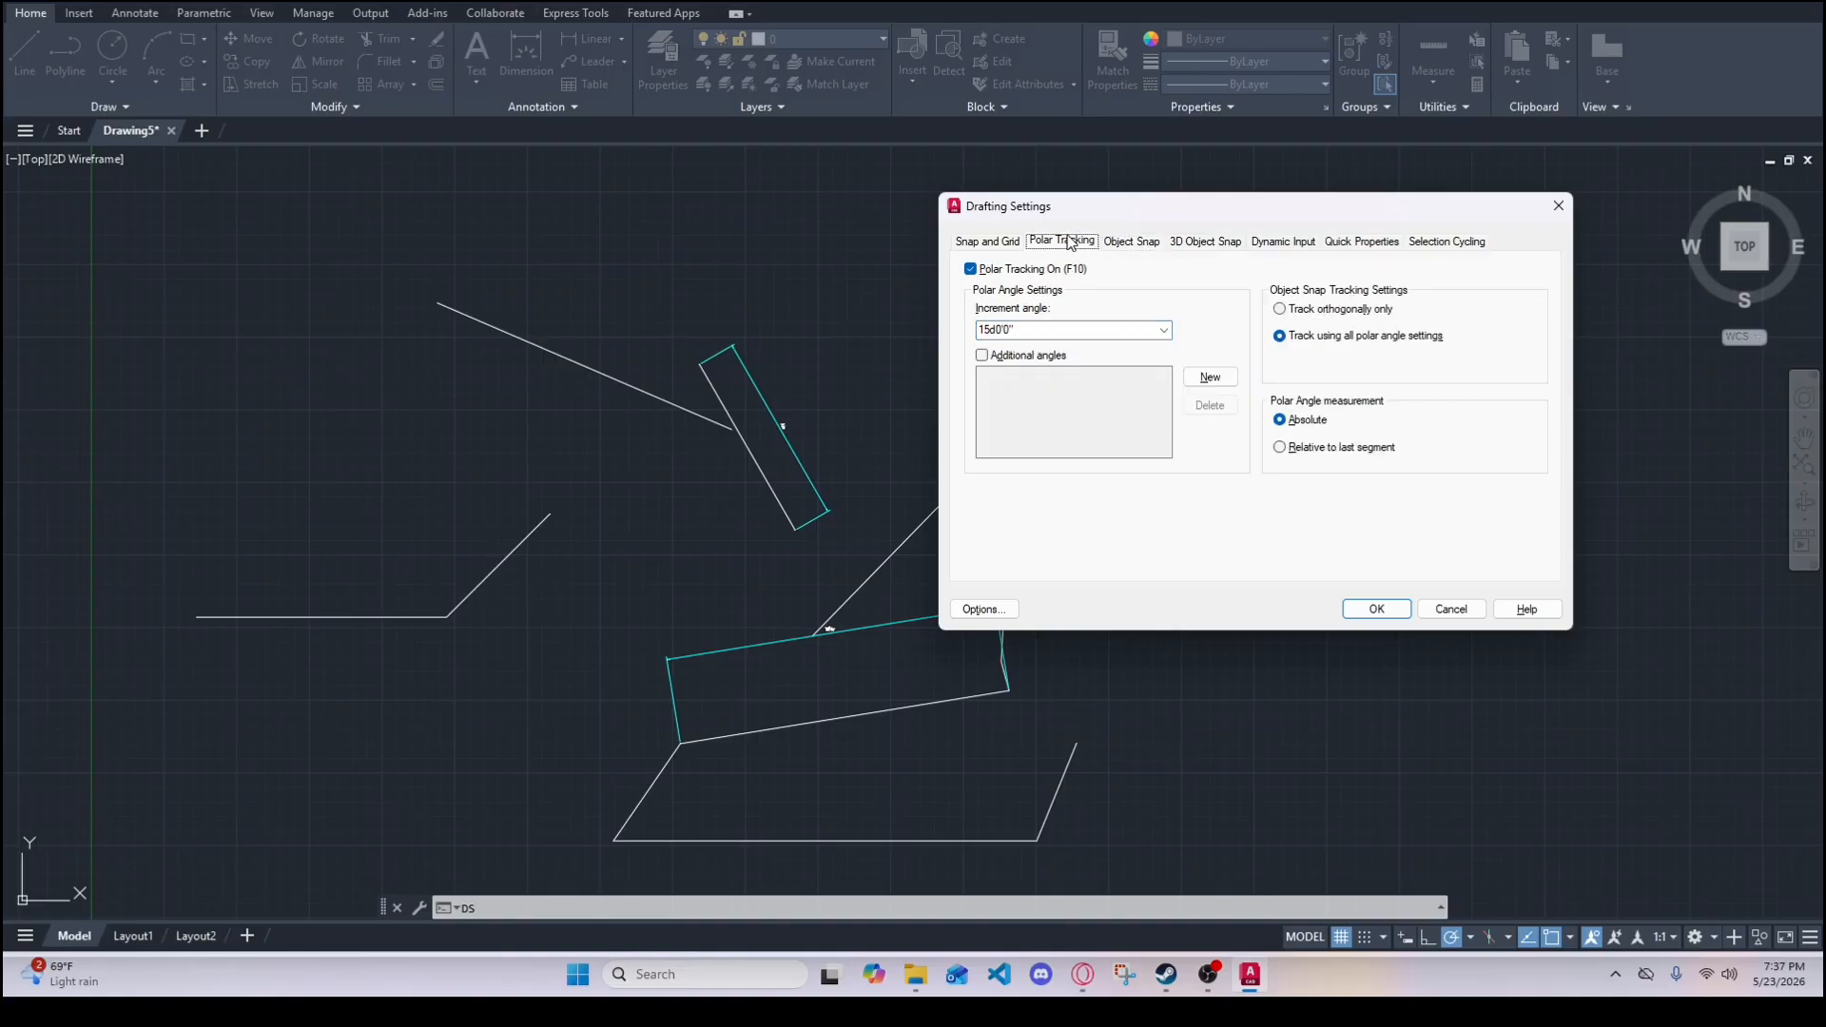
left_click(1263, 244)
left_click(1345, 245)
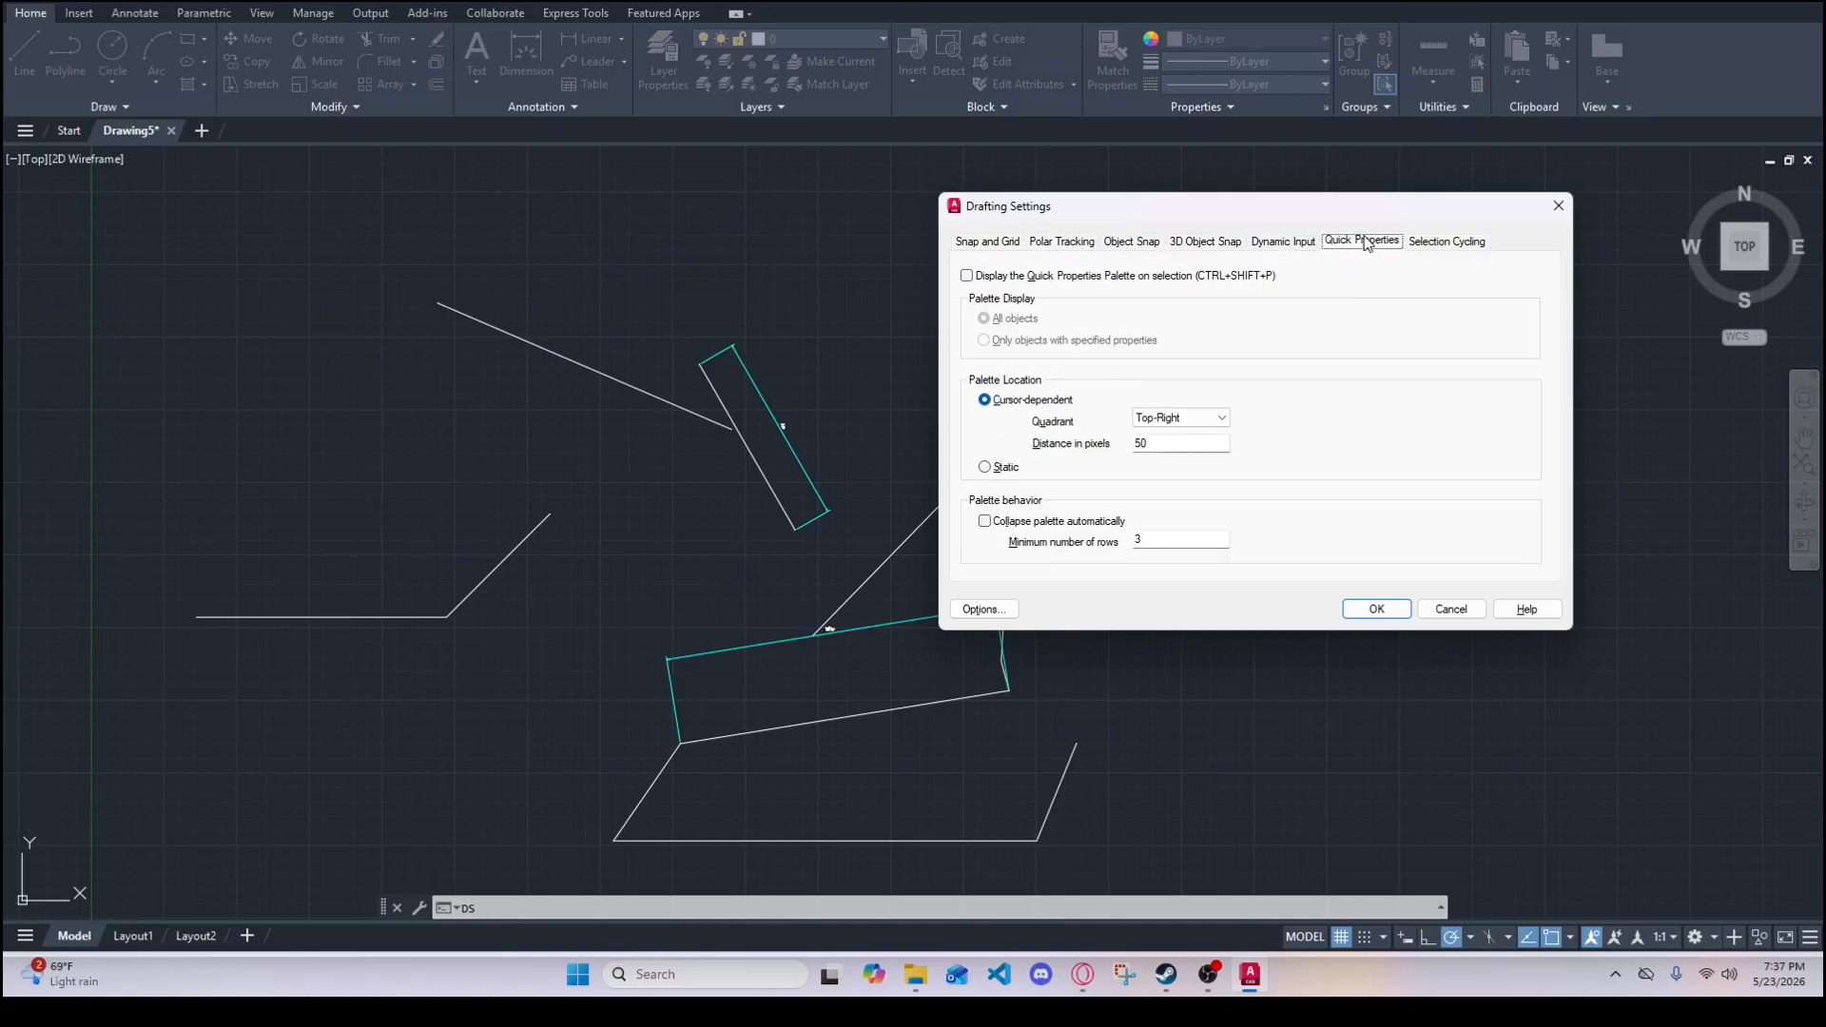
left_click(1442, 245)
left_click(1189, 244)
left_click(1146, 243)
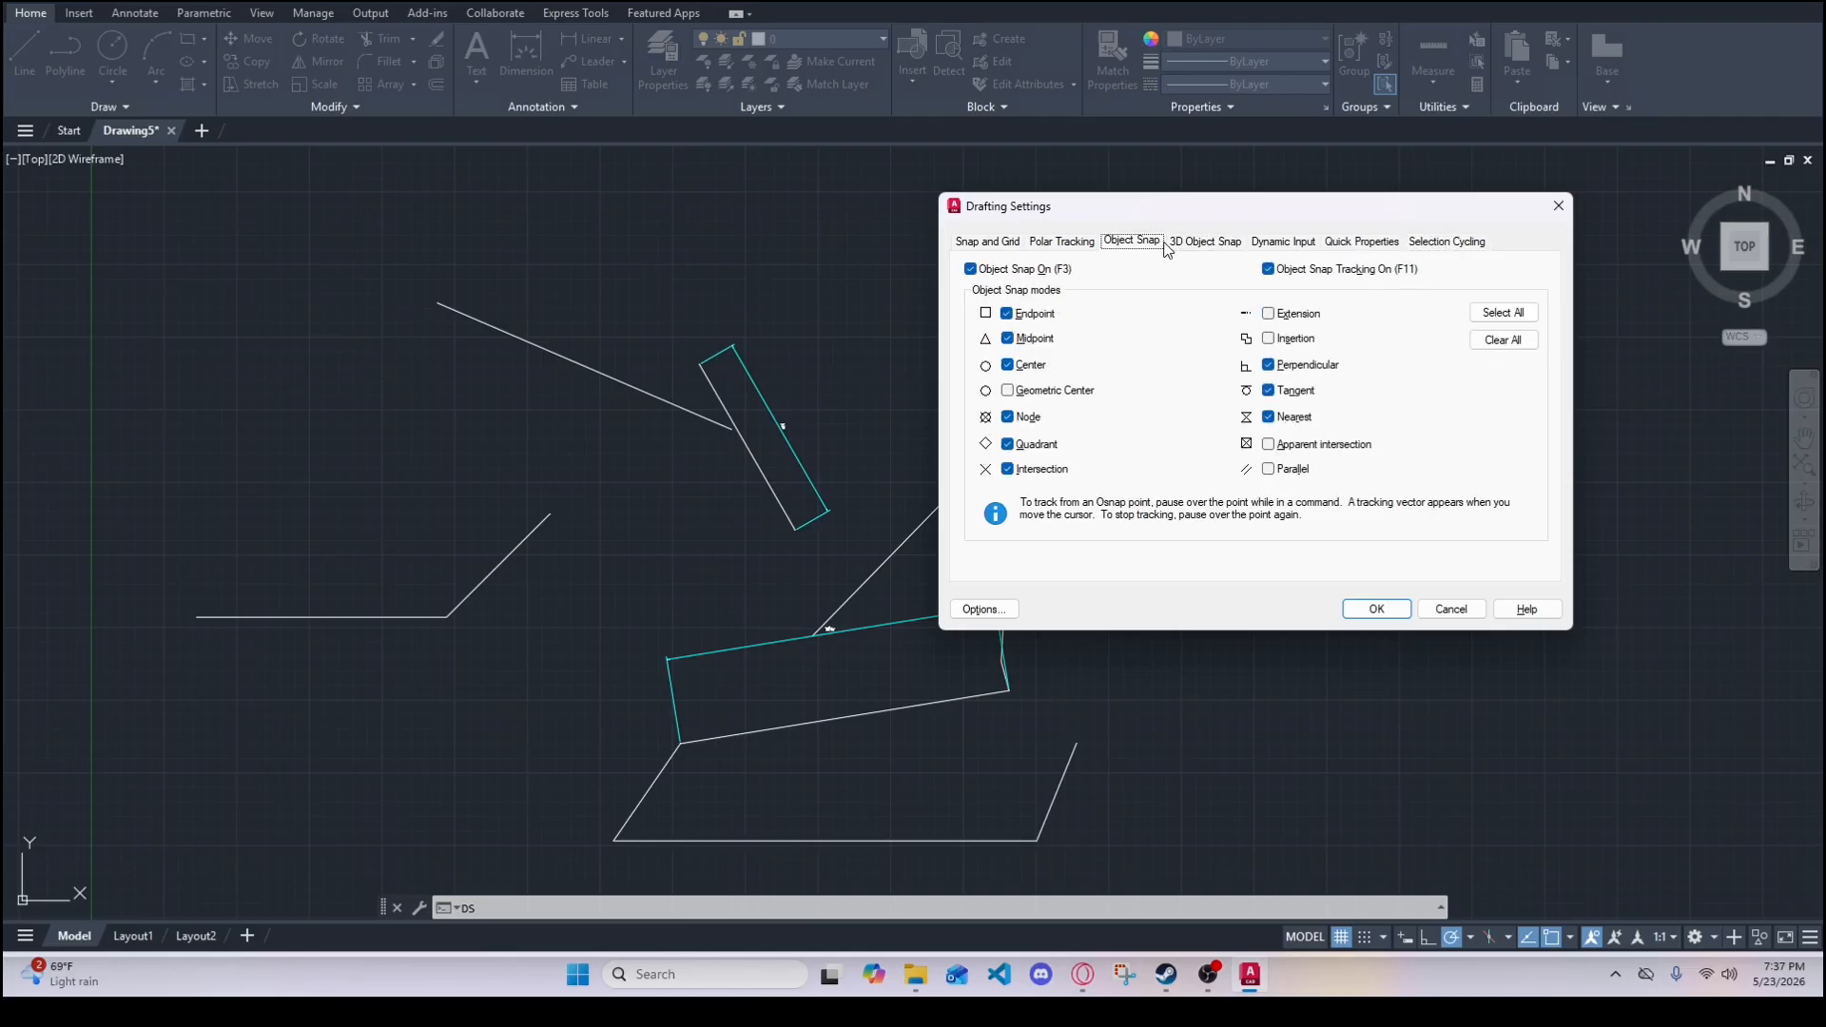
left_click(1378, 608)
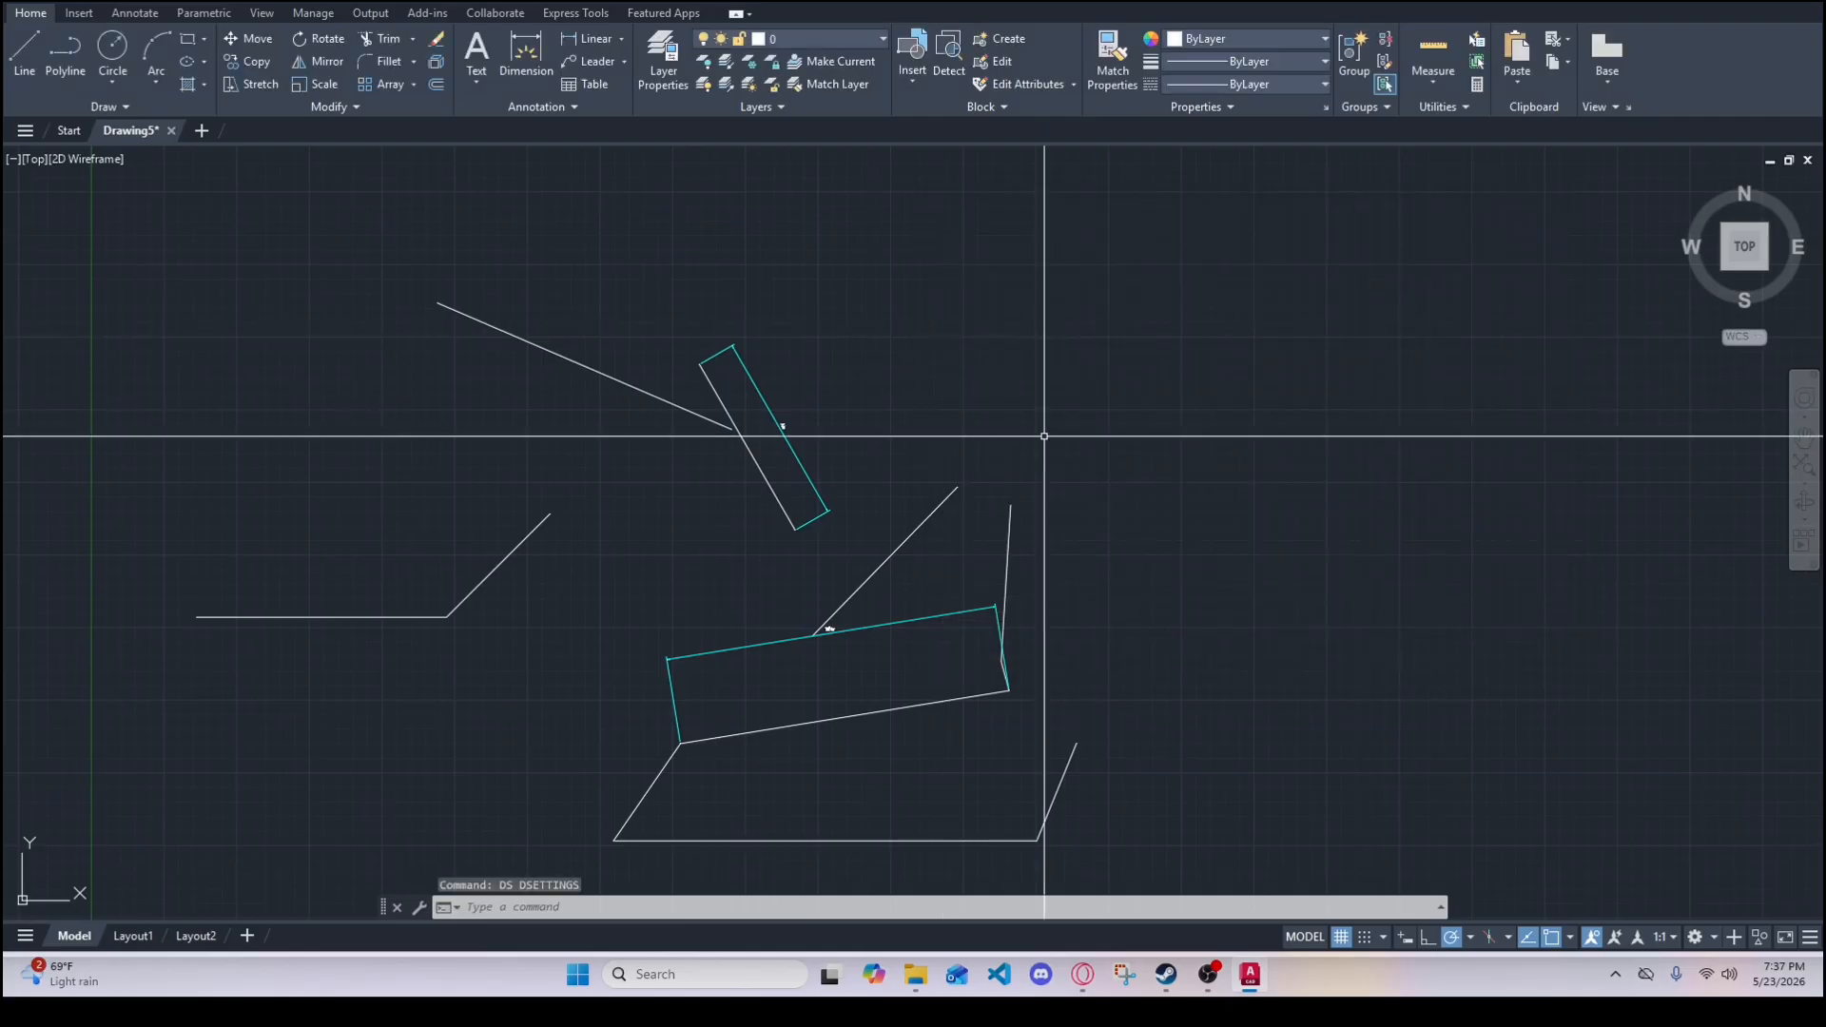
- Alternate several times between Ortho mode and polar tracking, leaving Ortho mode on
left_click(1426, 940)
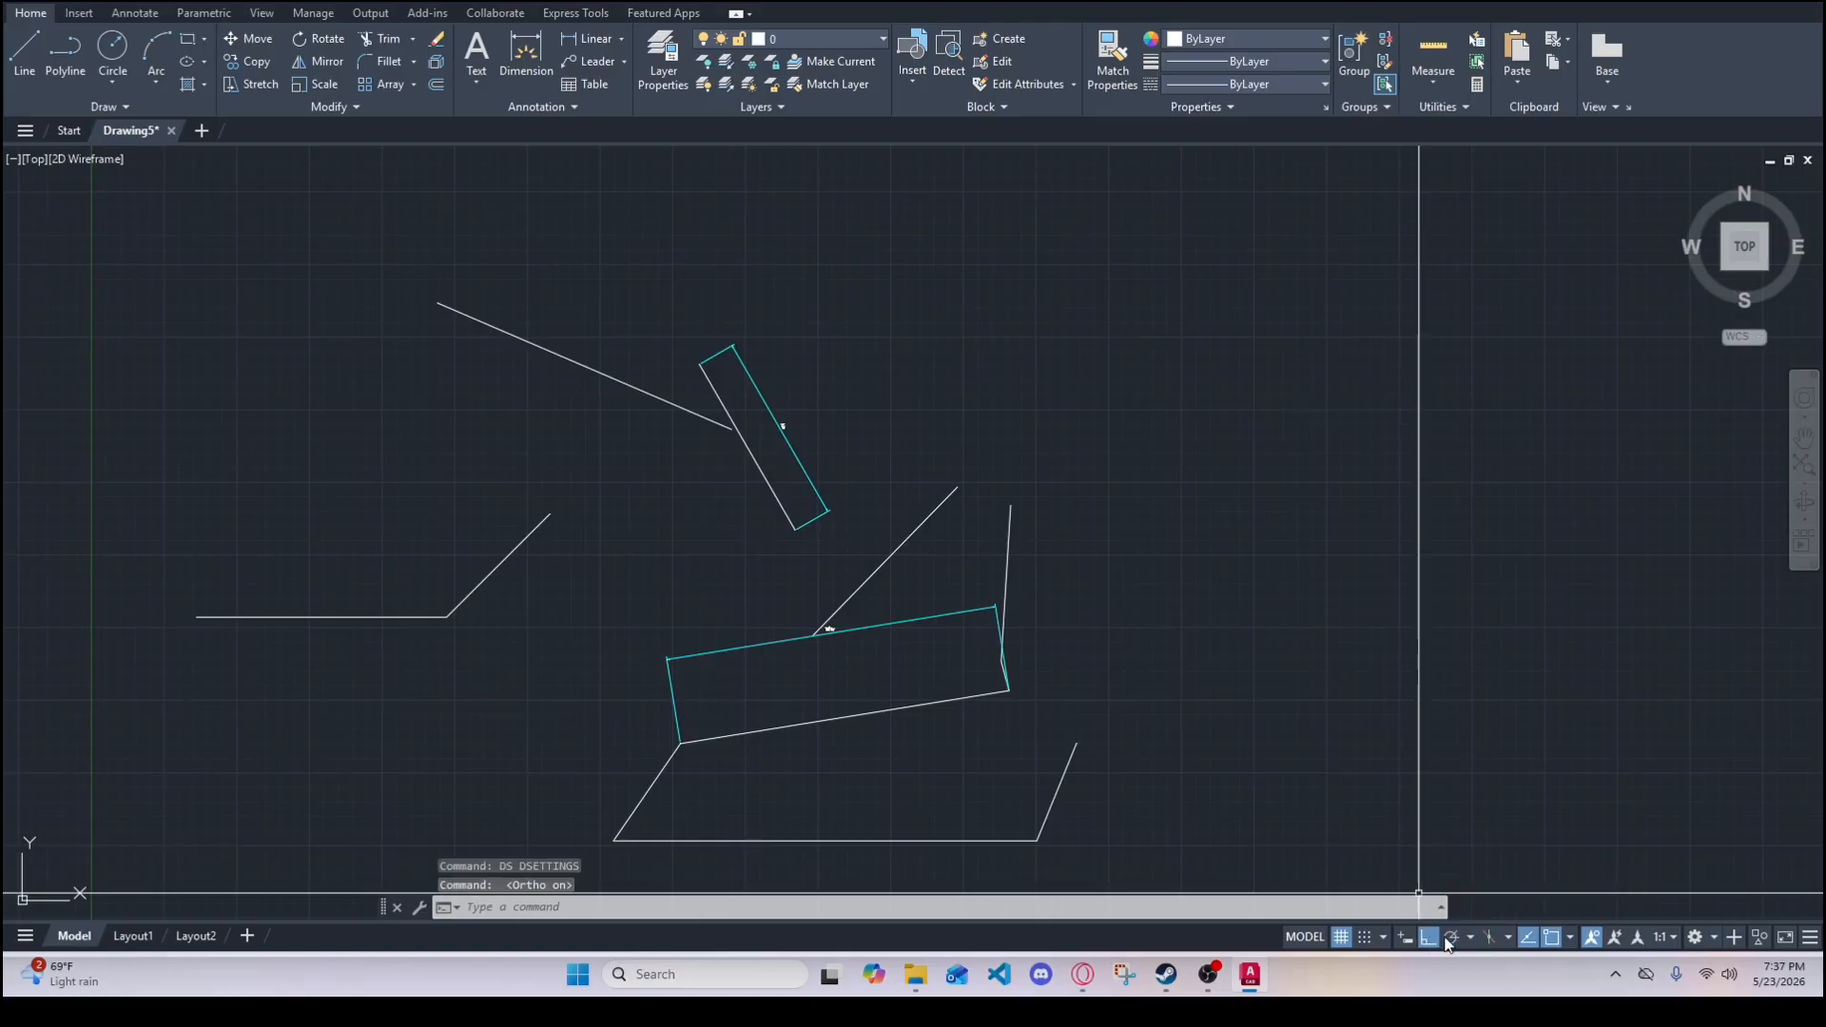
left_click(1446, 939)
left_click(1427, 939)
left_click(1443, 937)
left_click(1426, 937)
left_click(1446, 938)
left_click(1426, 937)
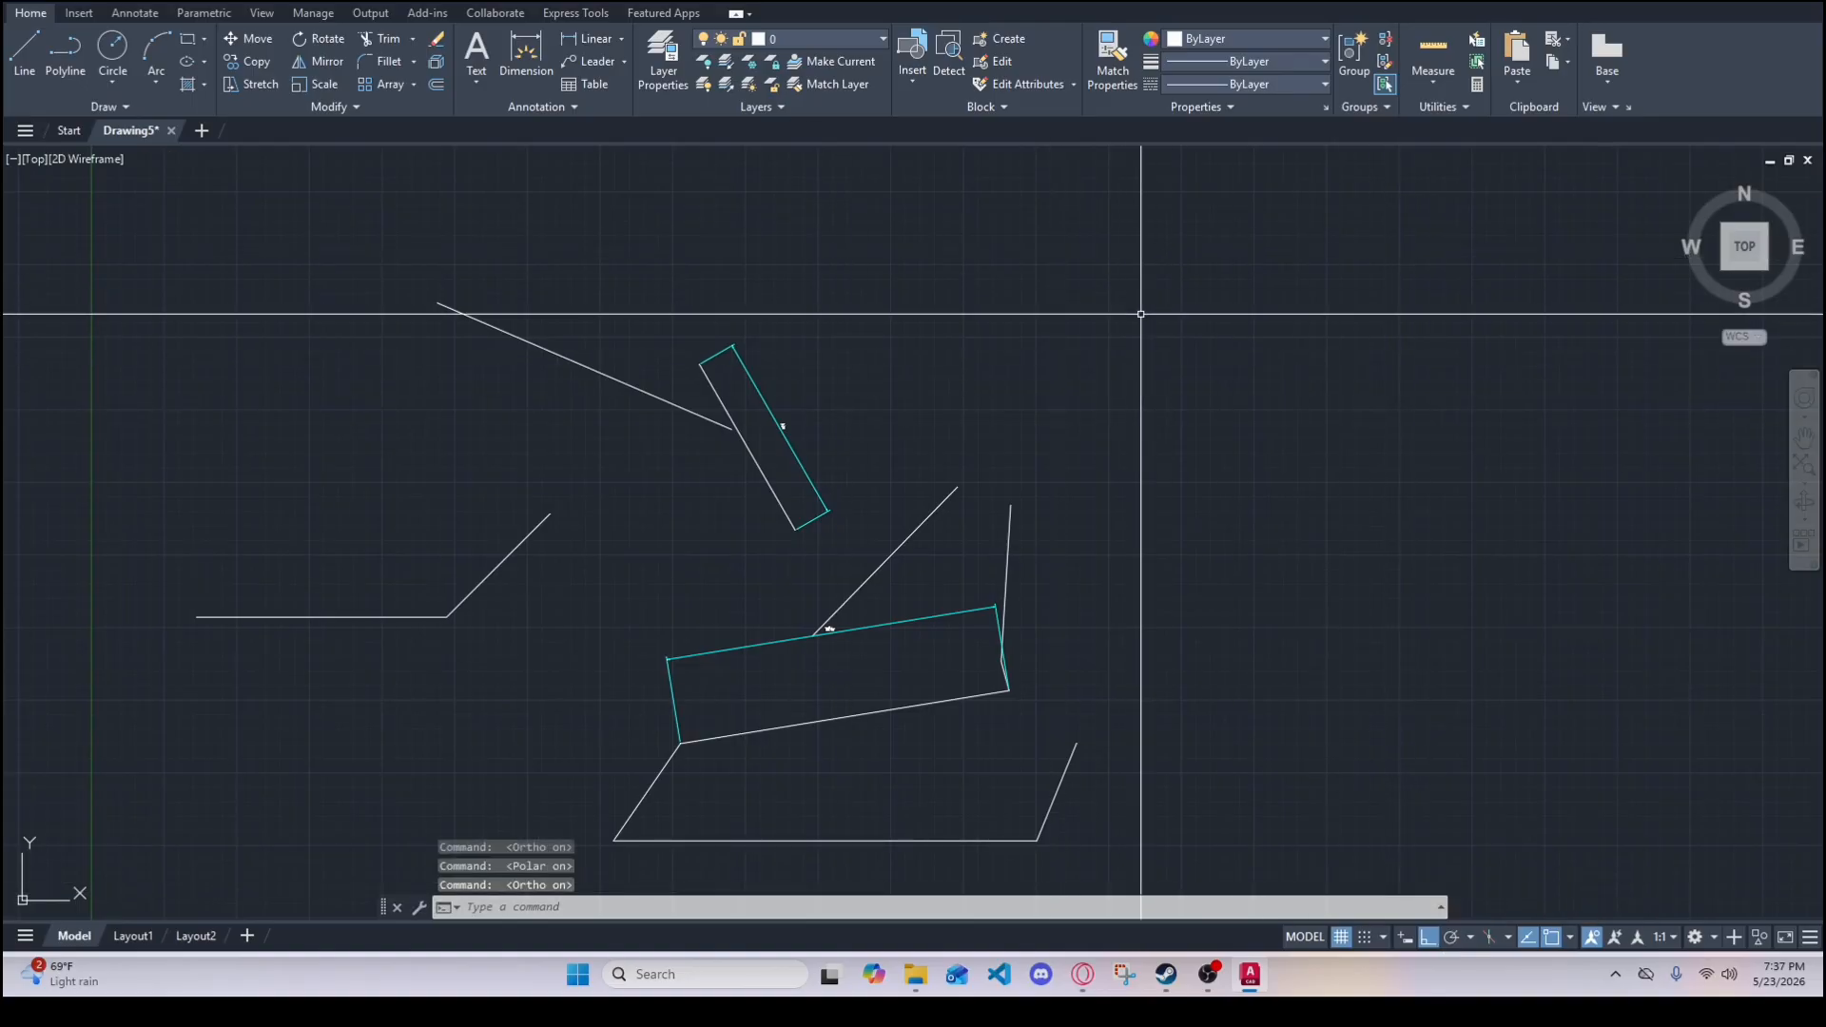
- With Ortho on, draw the inner turn of a rectangular spiral of connected lines in the empty area beside the existing lines
type("l")
key("Return")
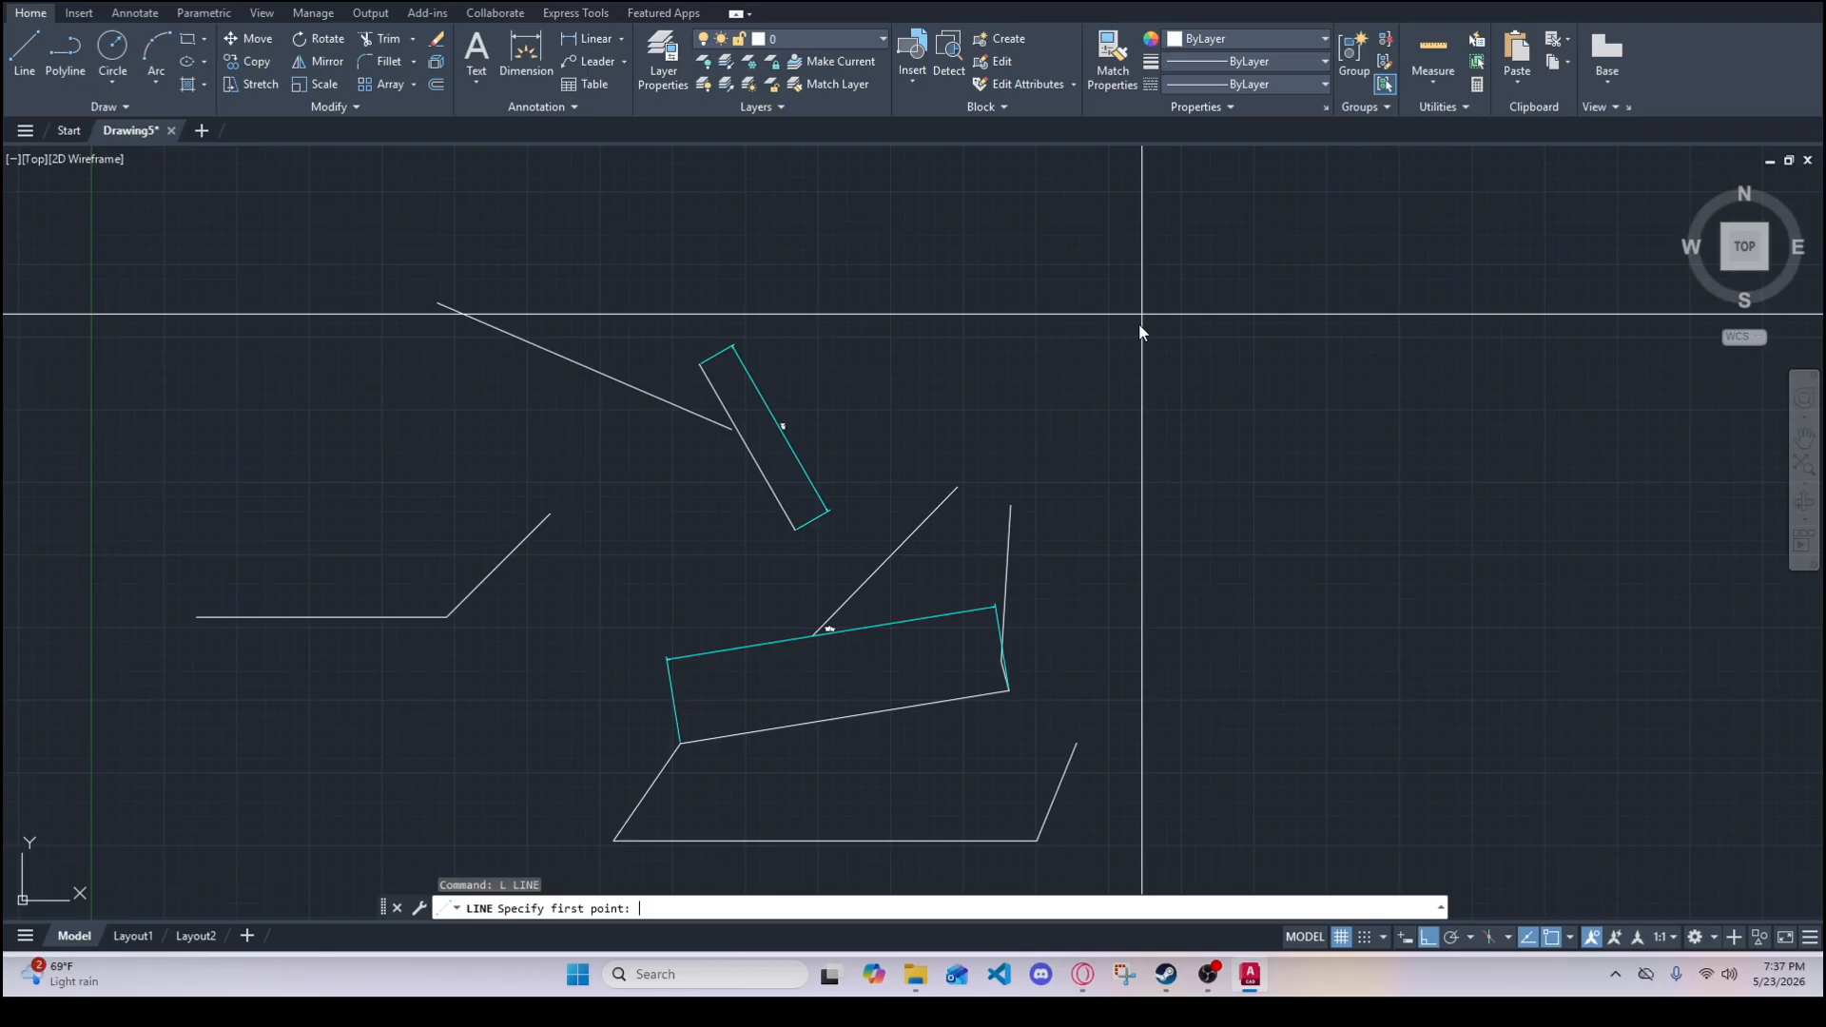
left_click(1116, 315)
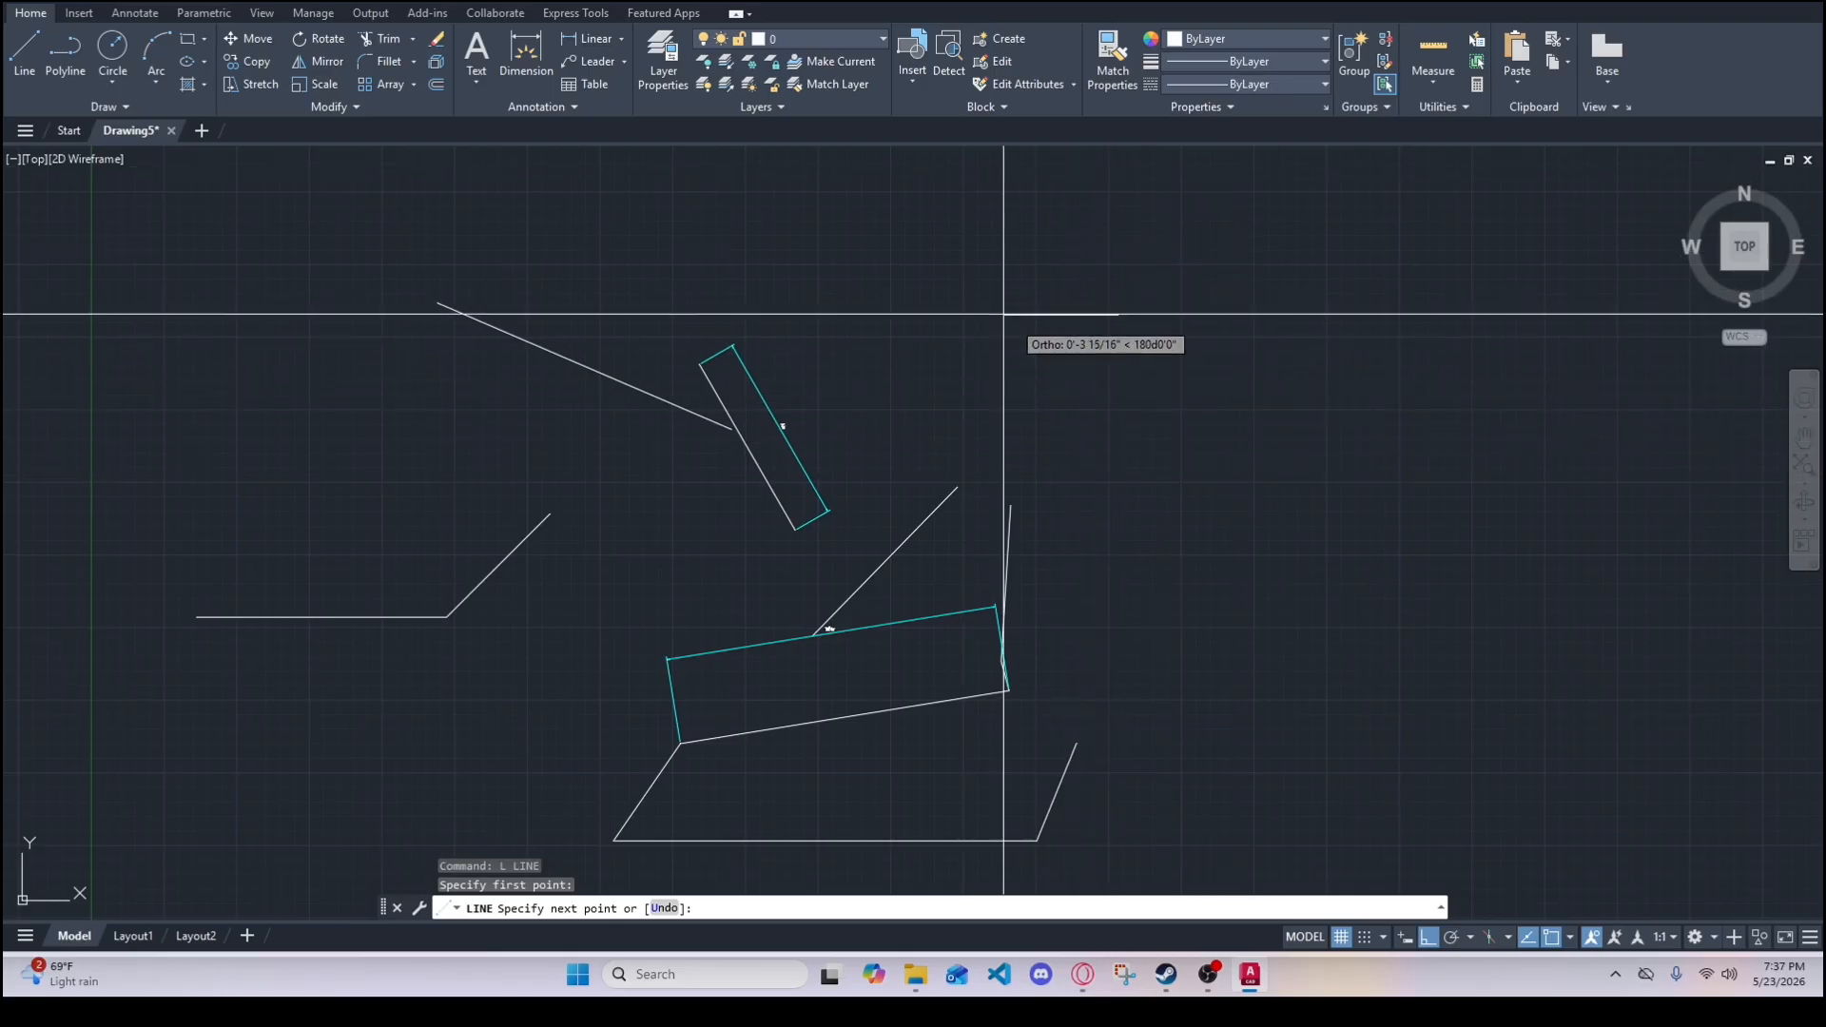
left_click(1085, 315)
left_click(1085, 430)
left_click(1309, 430)
left_click(1308, 299)
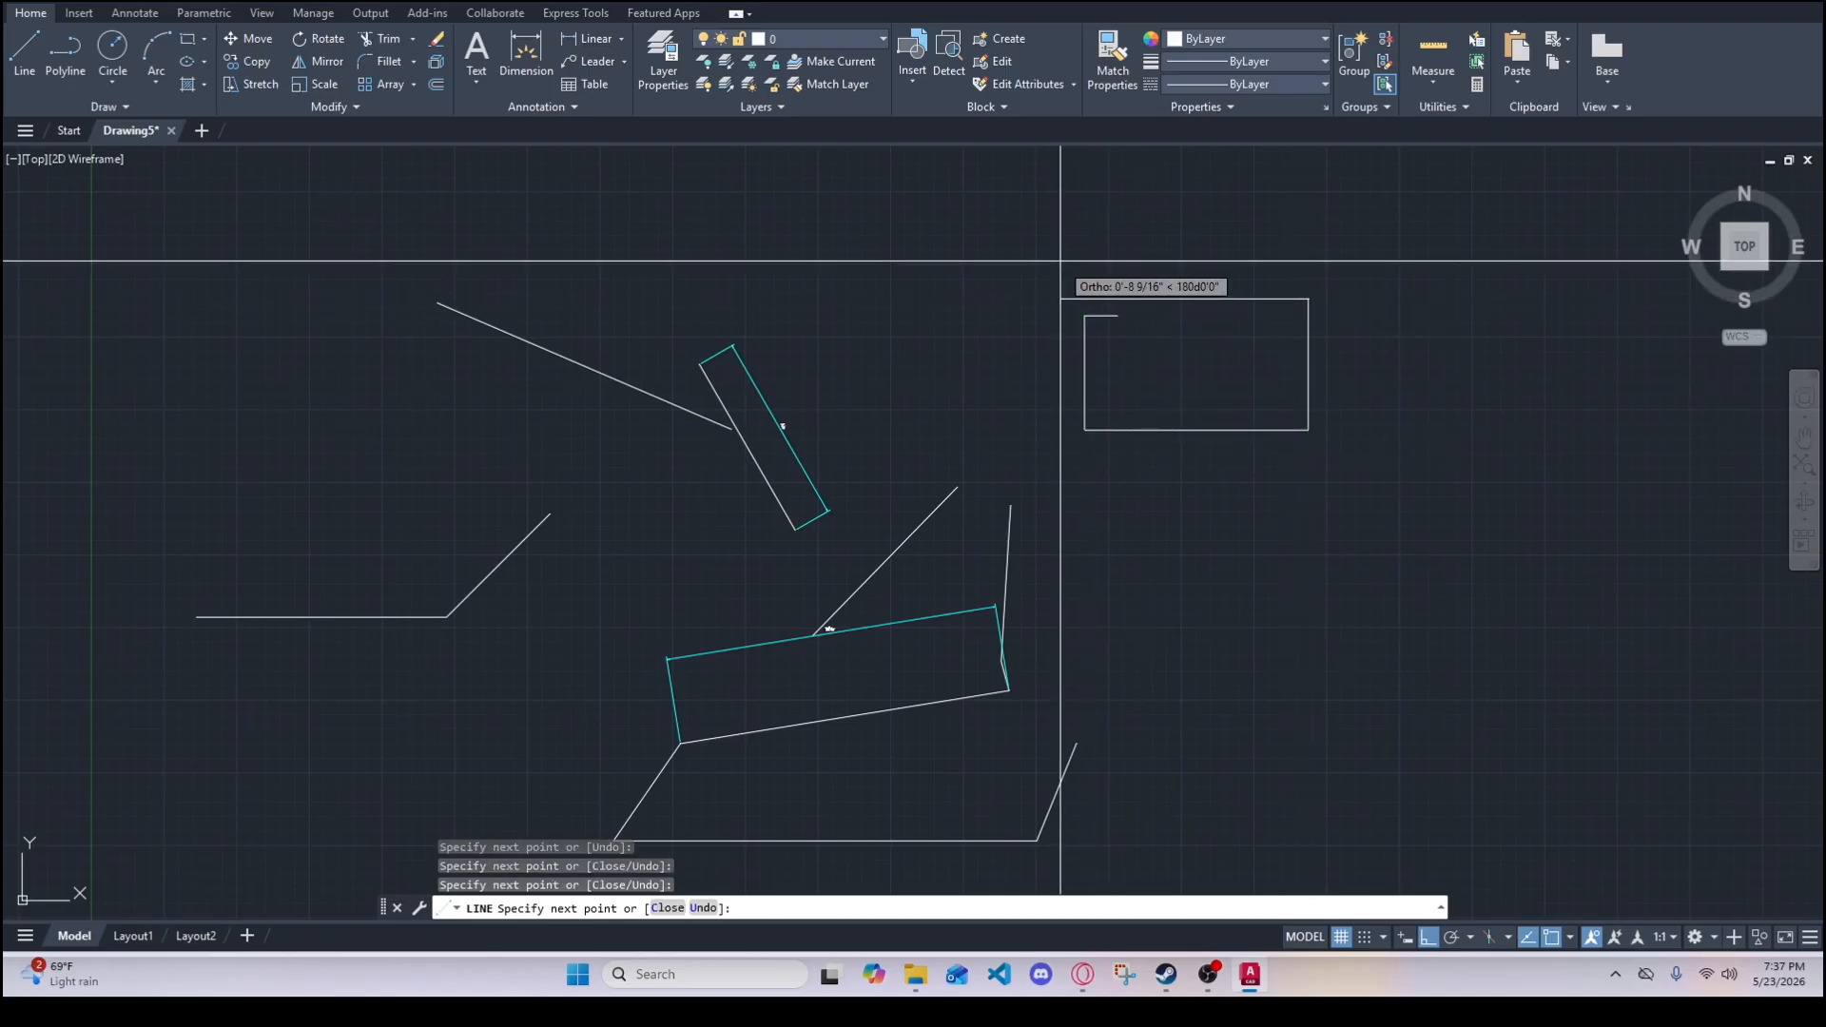
- Continue the rectangular spiral outward with larger turns around the inner one, and end the line sequence
left_click(1033, 300)
left_click(1033, 515)
left_click(1390, 515)
left_click(1389, 232)
left_click(1009, 232)
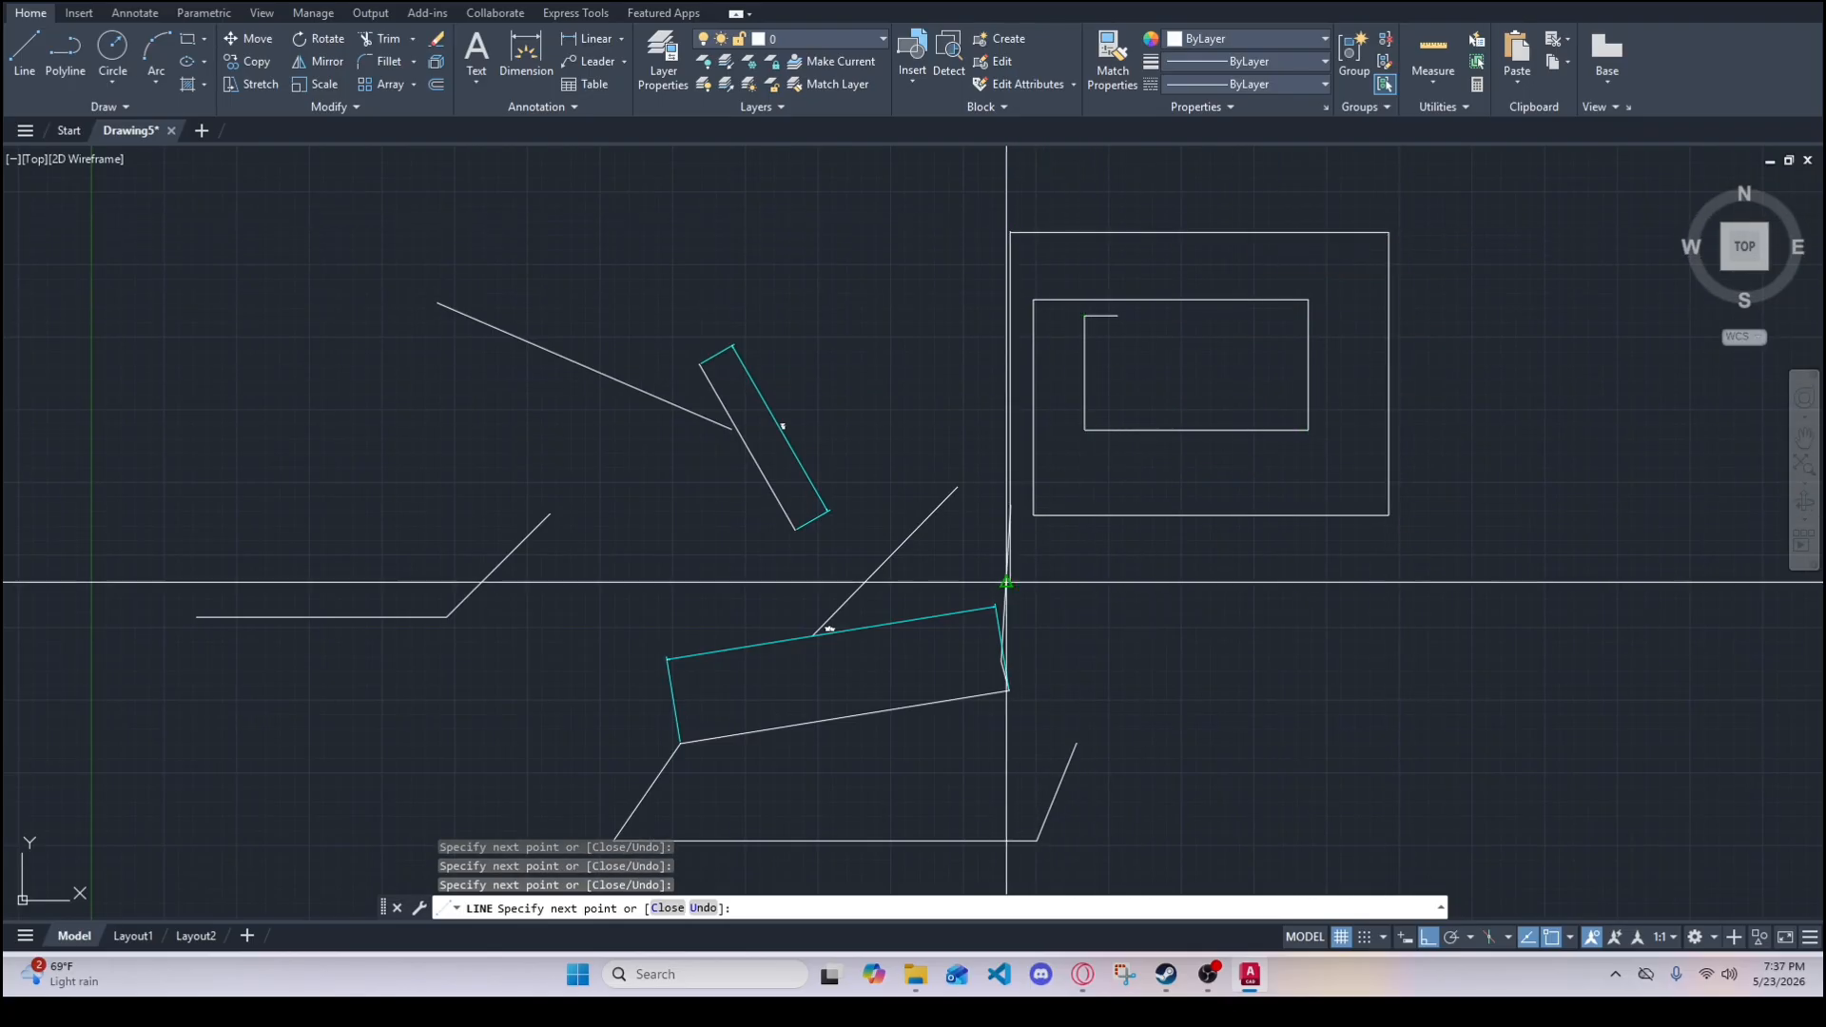
left_click(1008, 583)
left_click(1530, 583)
left_click(1530, 300)
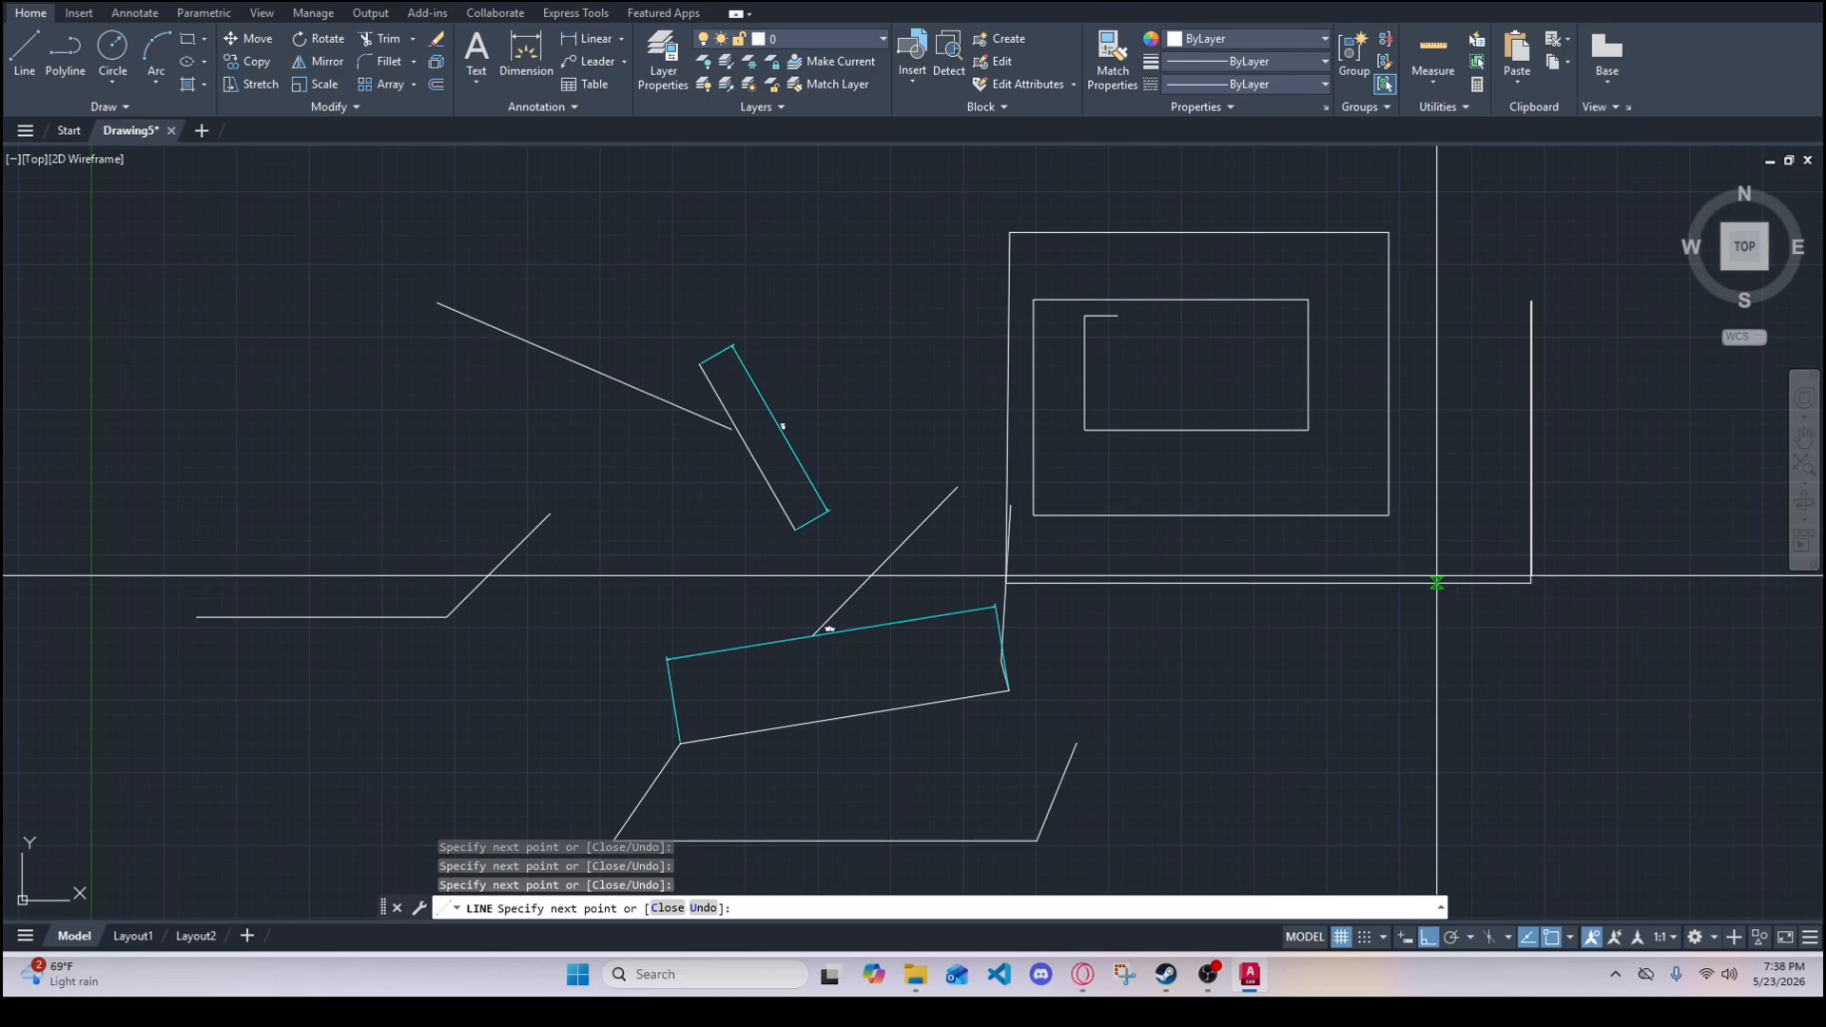
key("Escape")
key("Escape")
key("Escape")
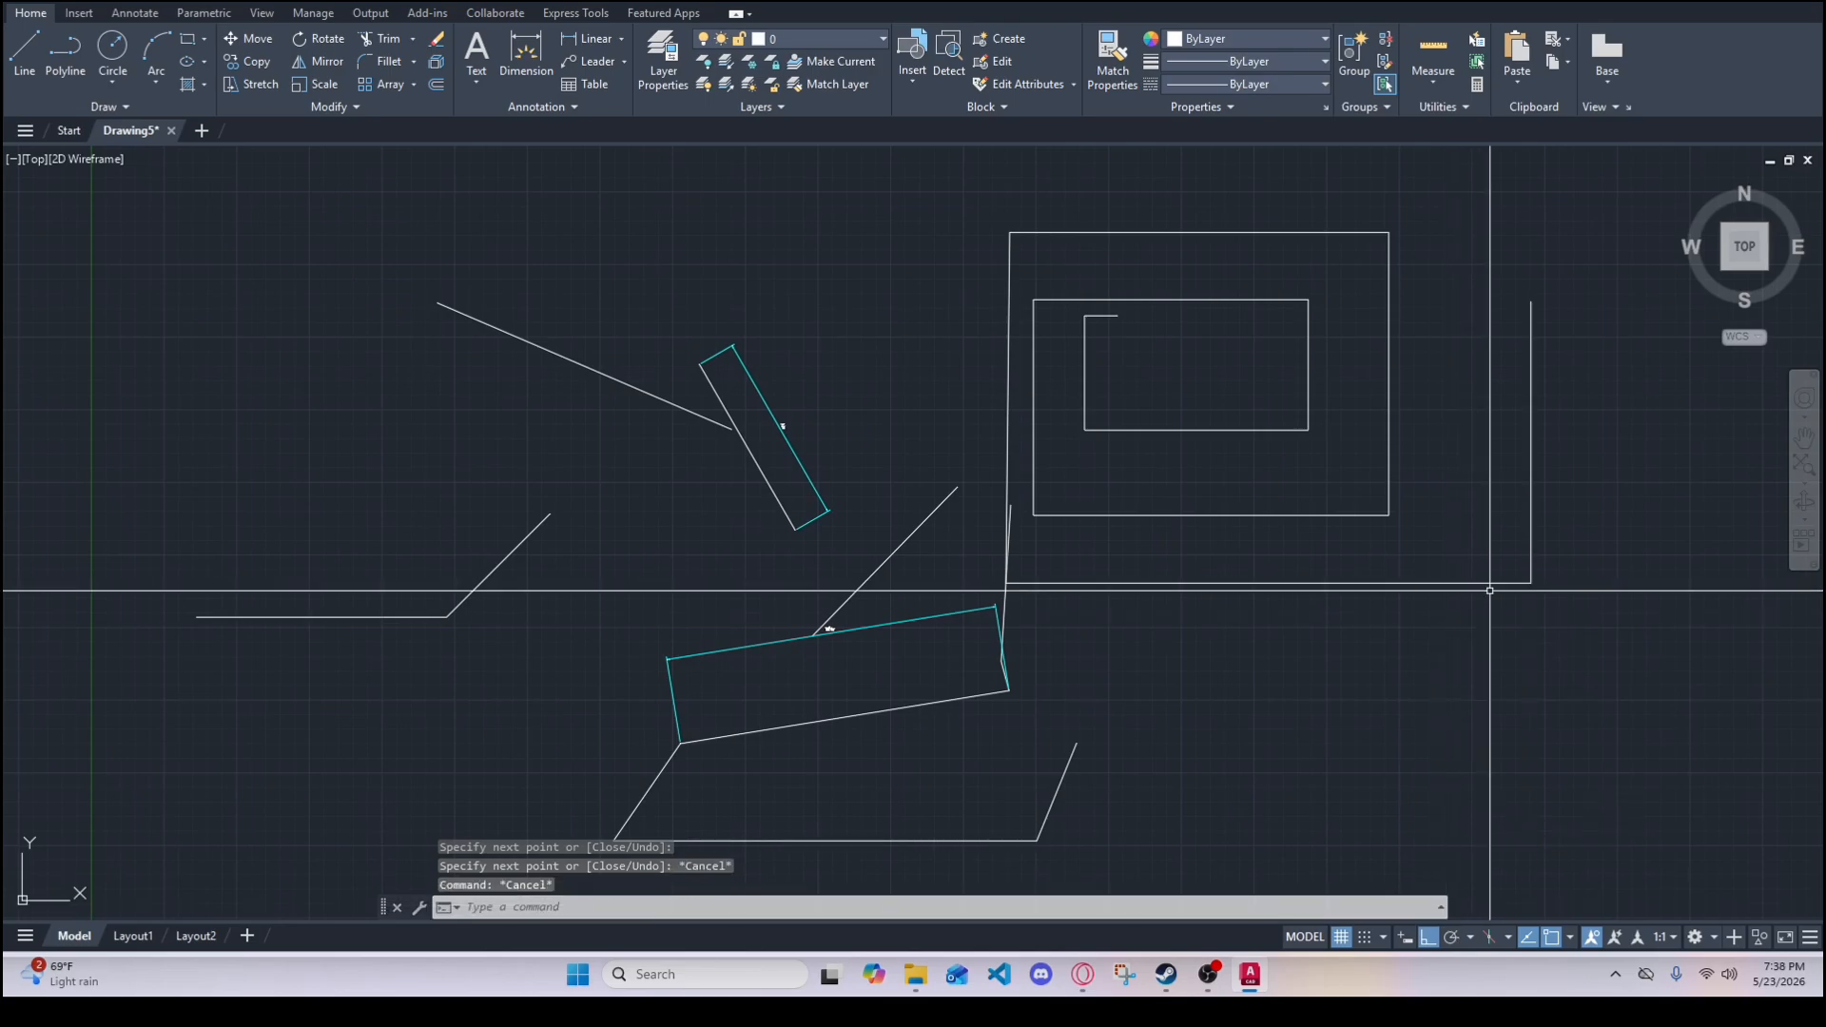
- Switch to polar tracking and draw a single line sloping down to the right, beyond the upper right of the rectangular spiral
left_click(1449, 940)
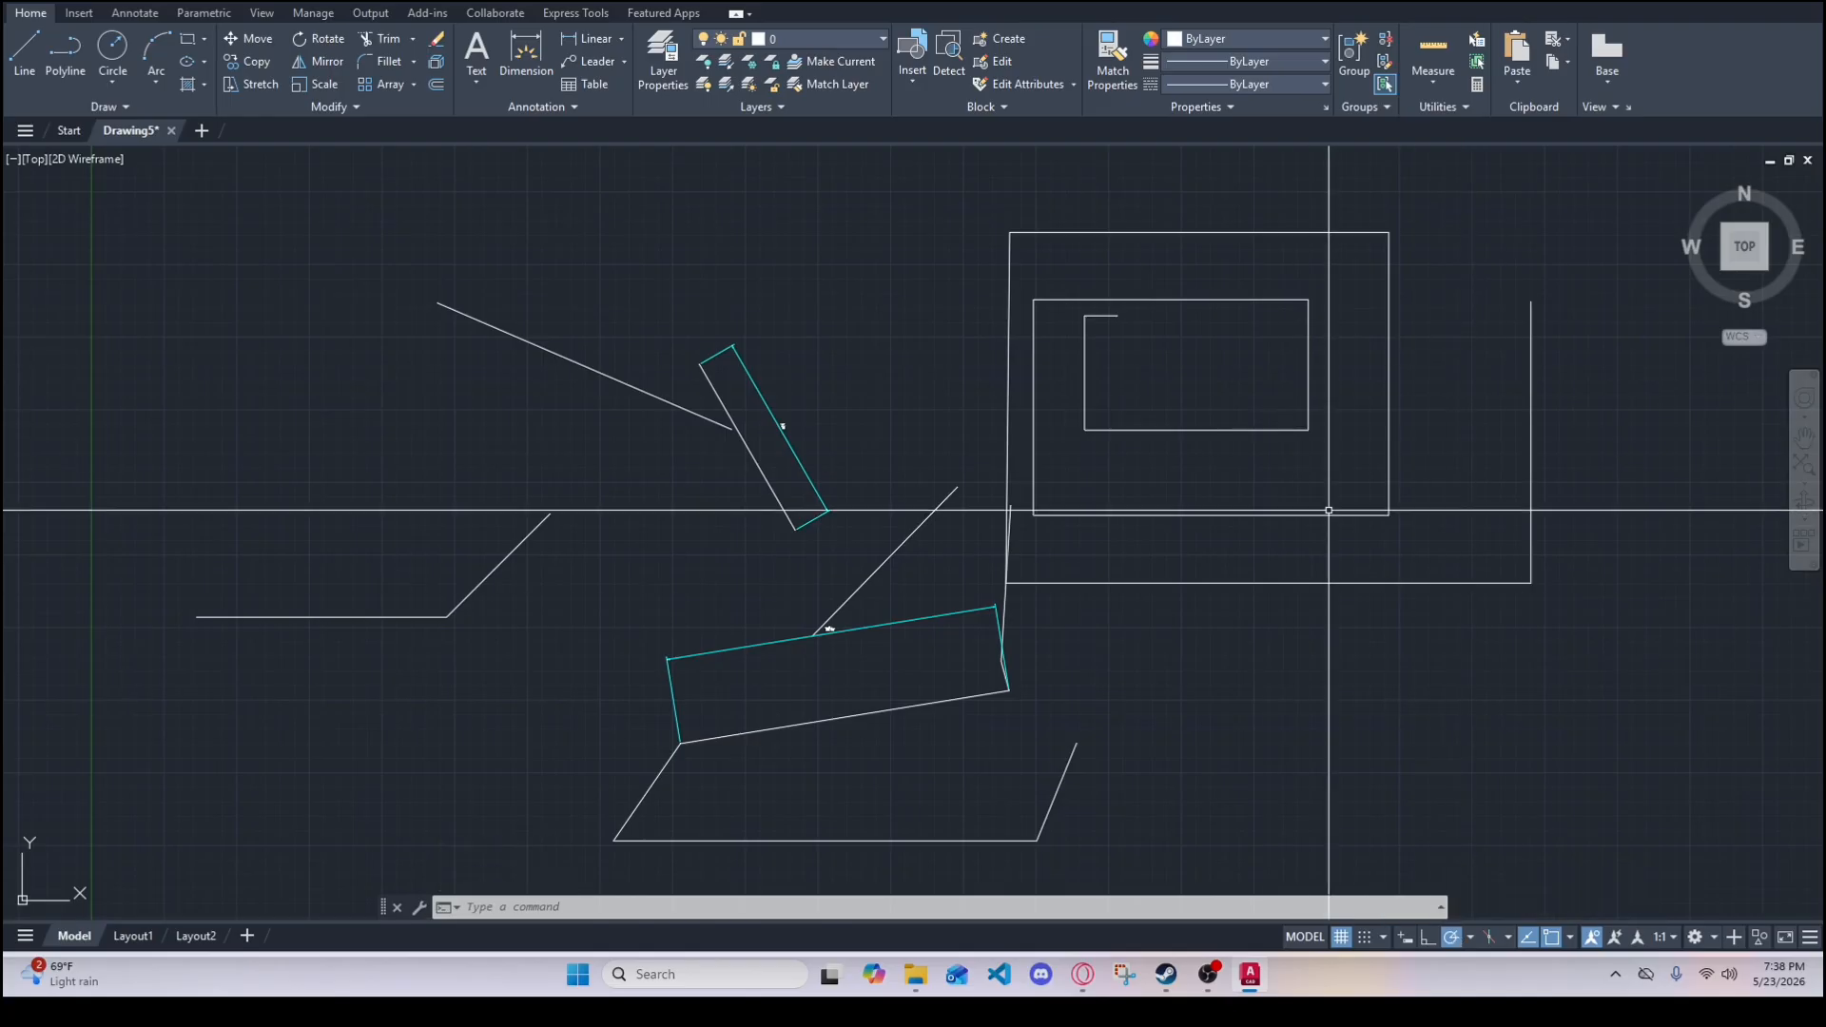
middle_click_drag(1068, 571, 659, 675)
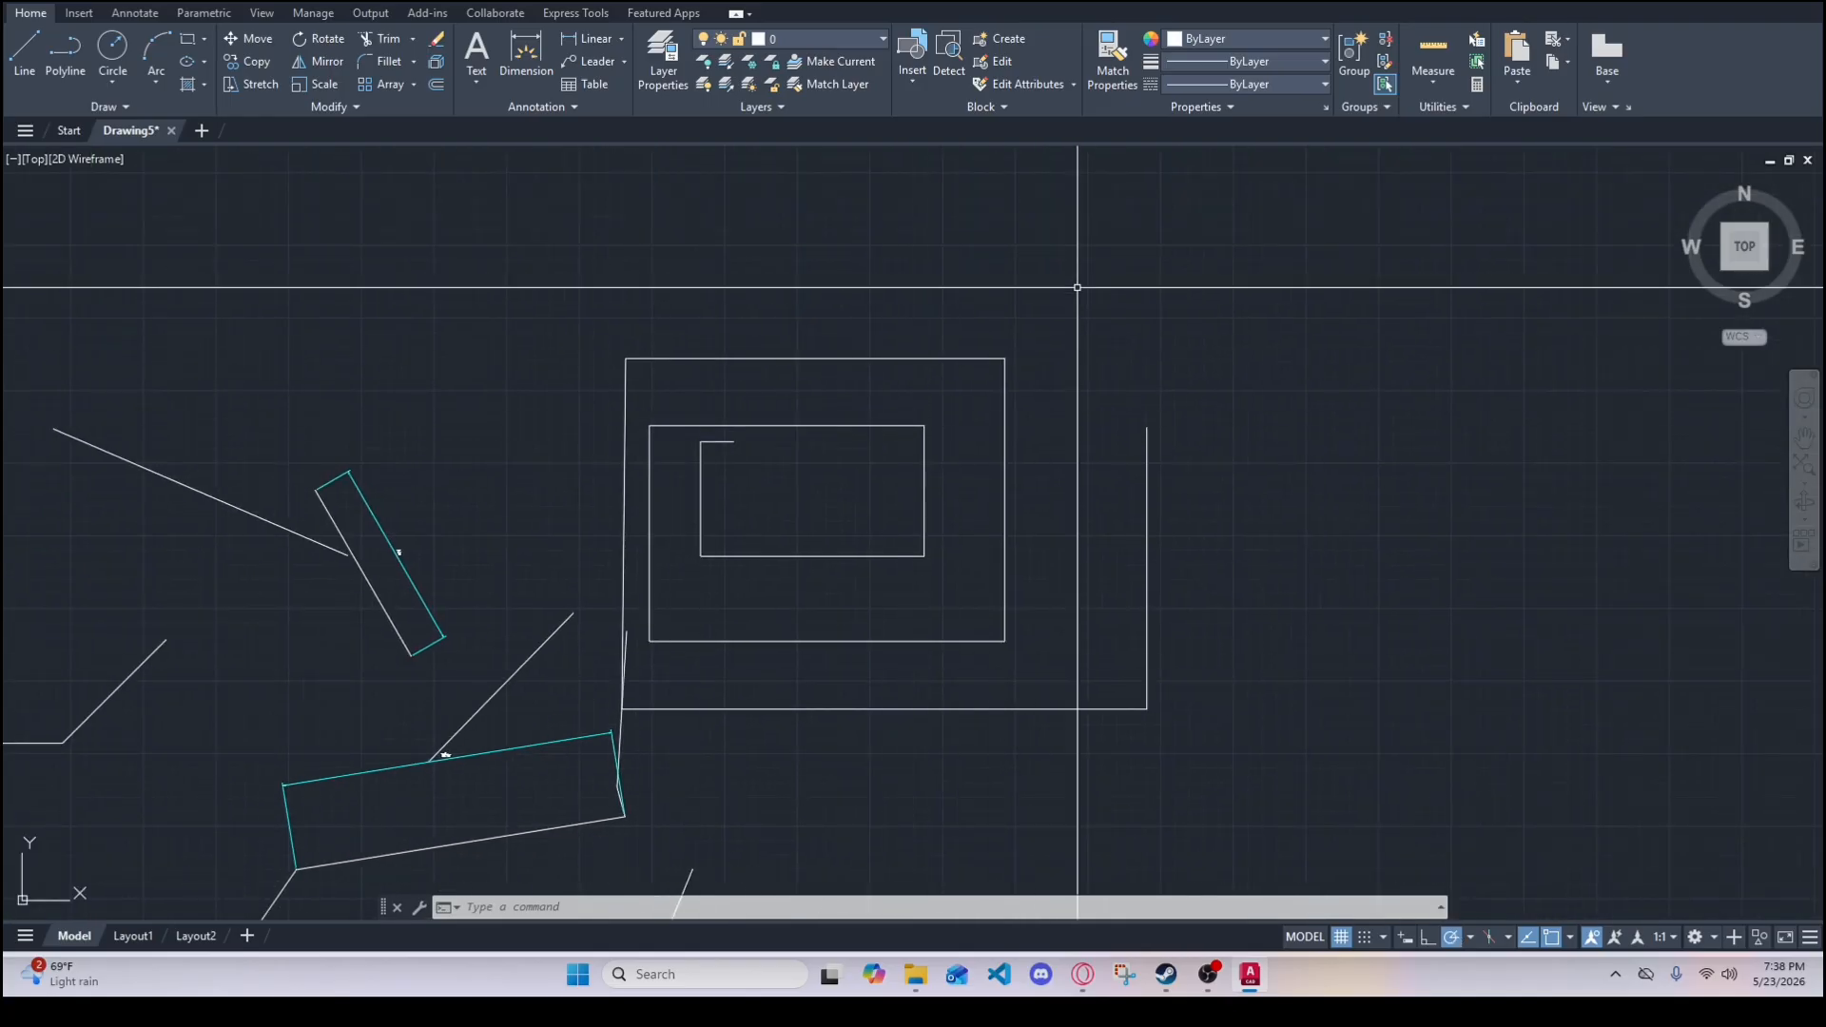
type("l")
key("Return")
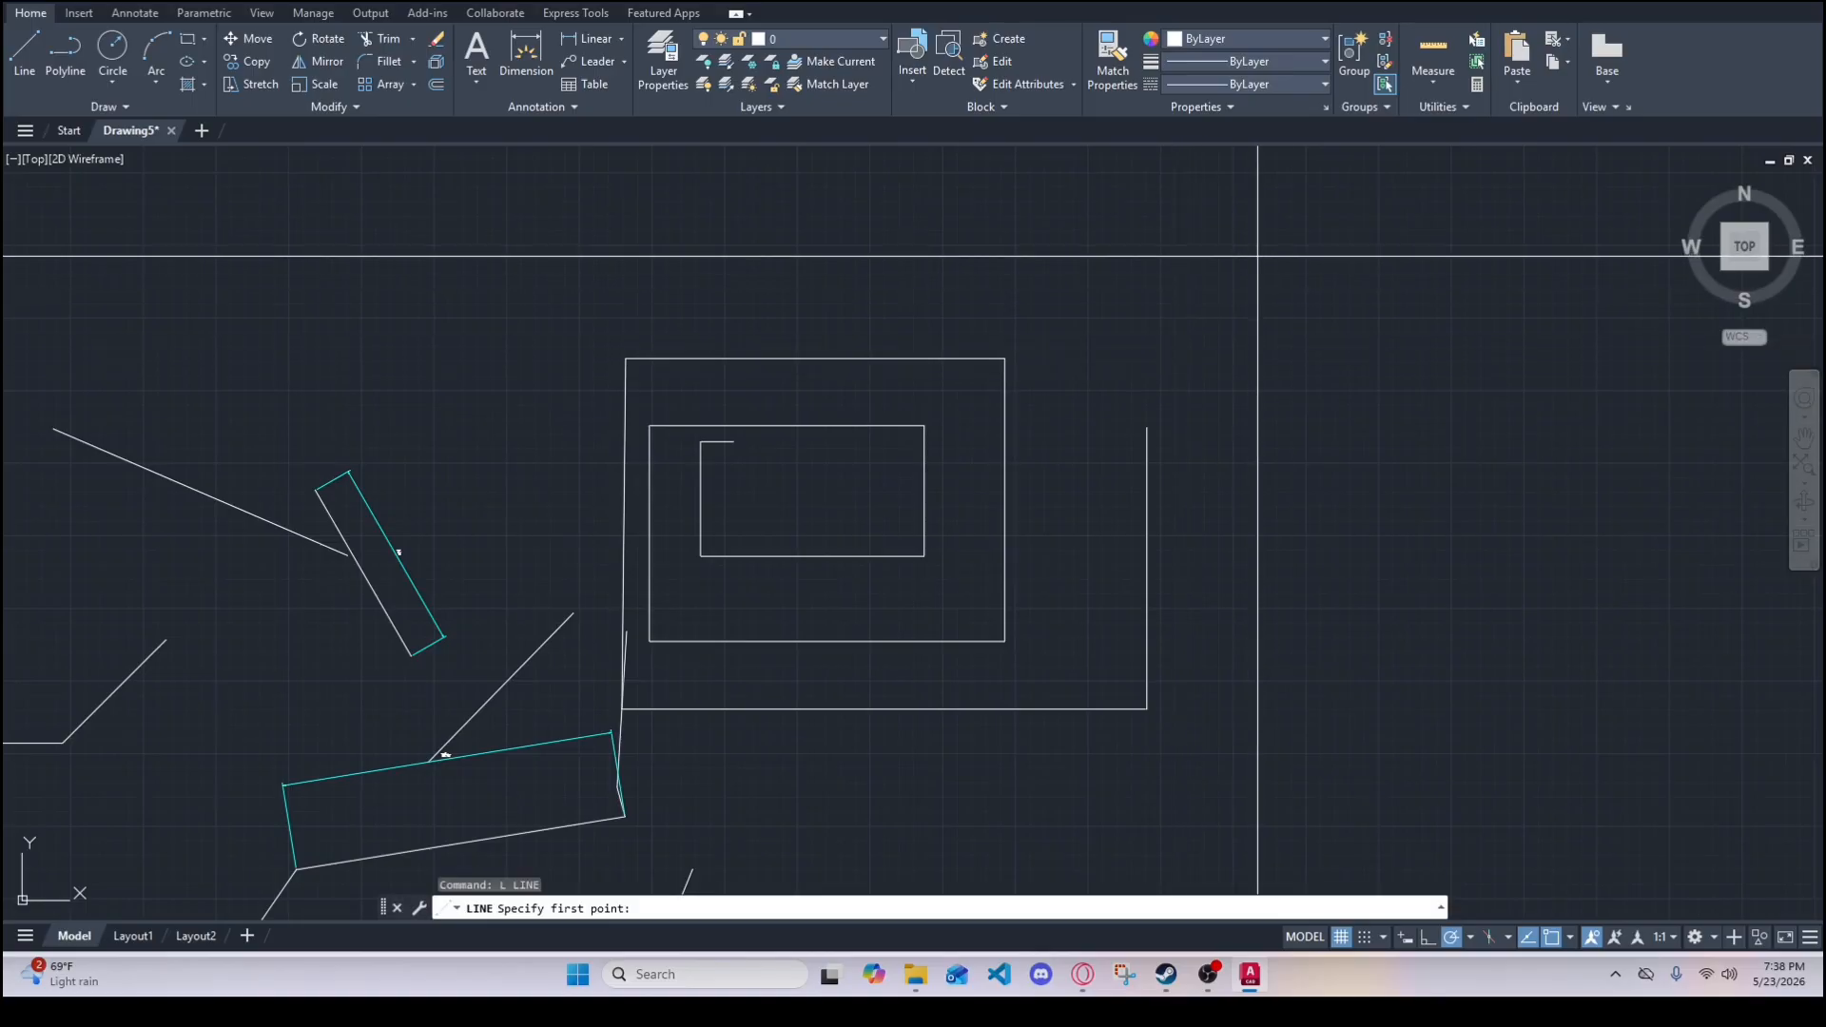
left_click(1279, 253)
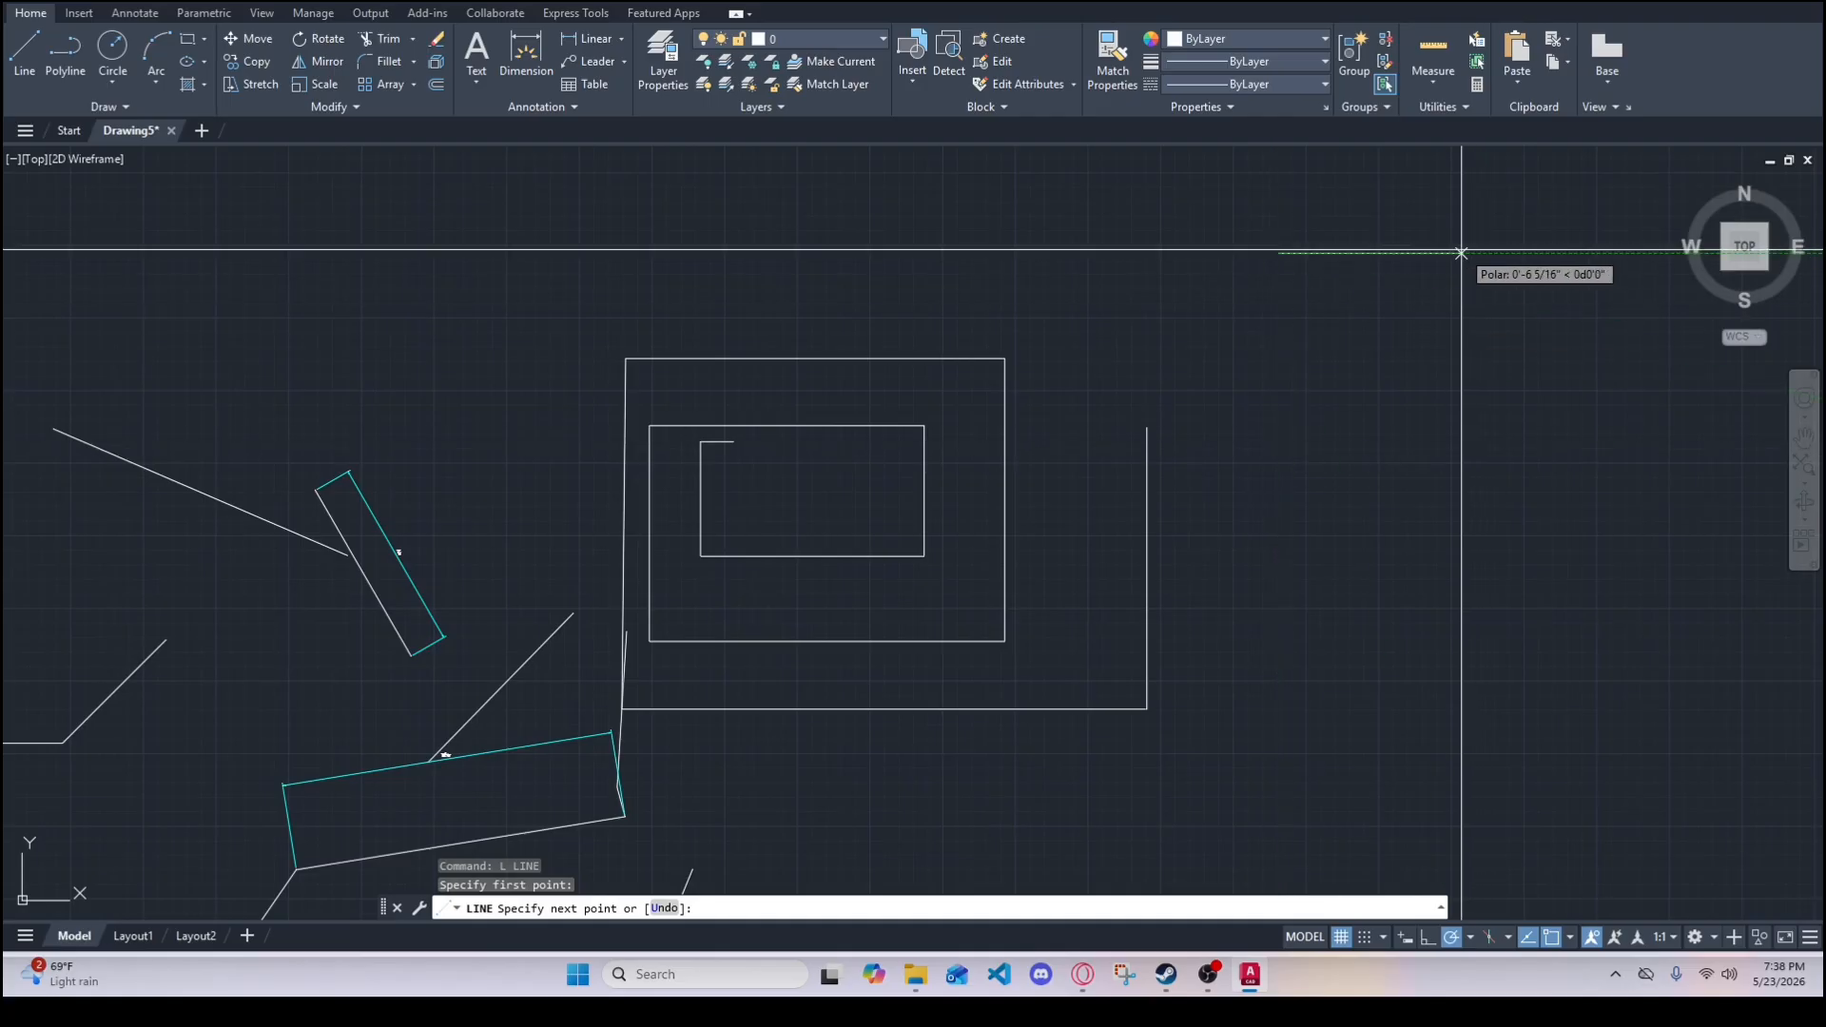
scroll(1300, 191, "up", 1)
middle_click_drag(1300, 190, 1249, 364)
scroll(1249, 364, "down", 1)
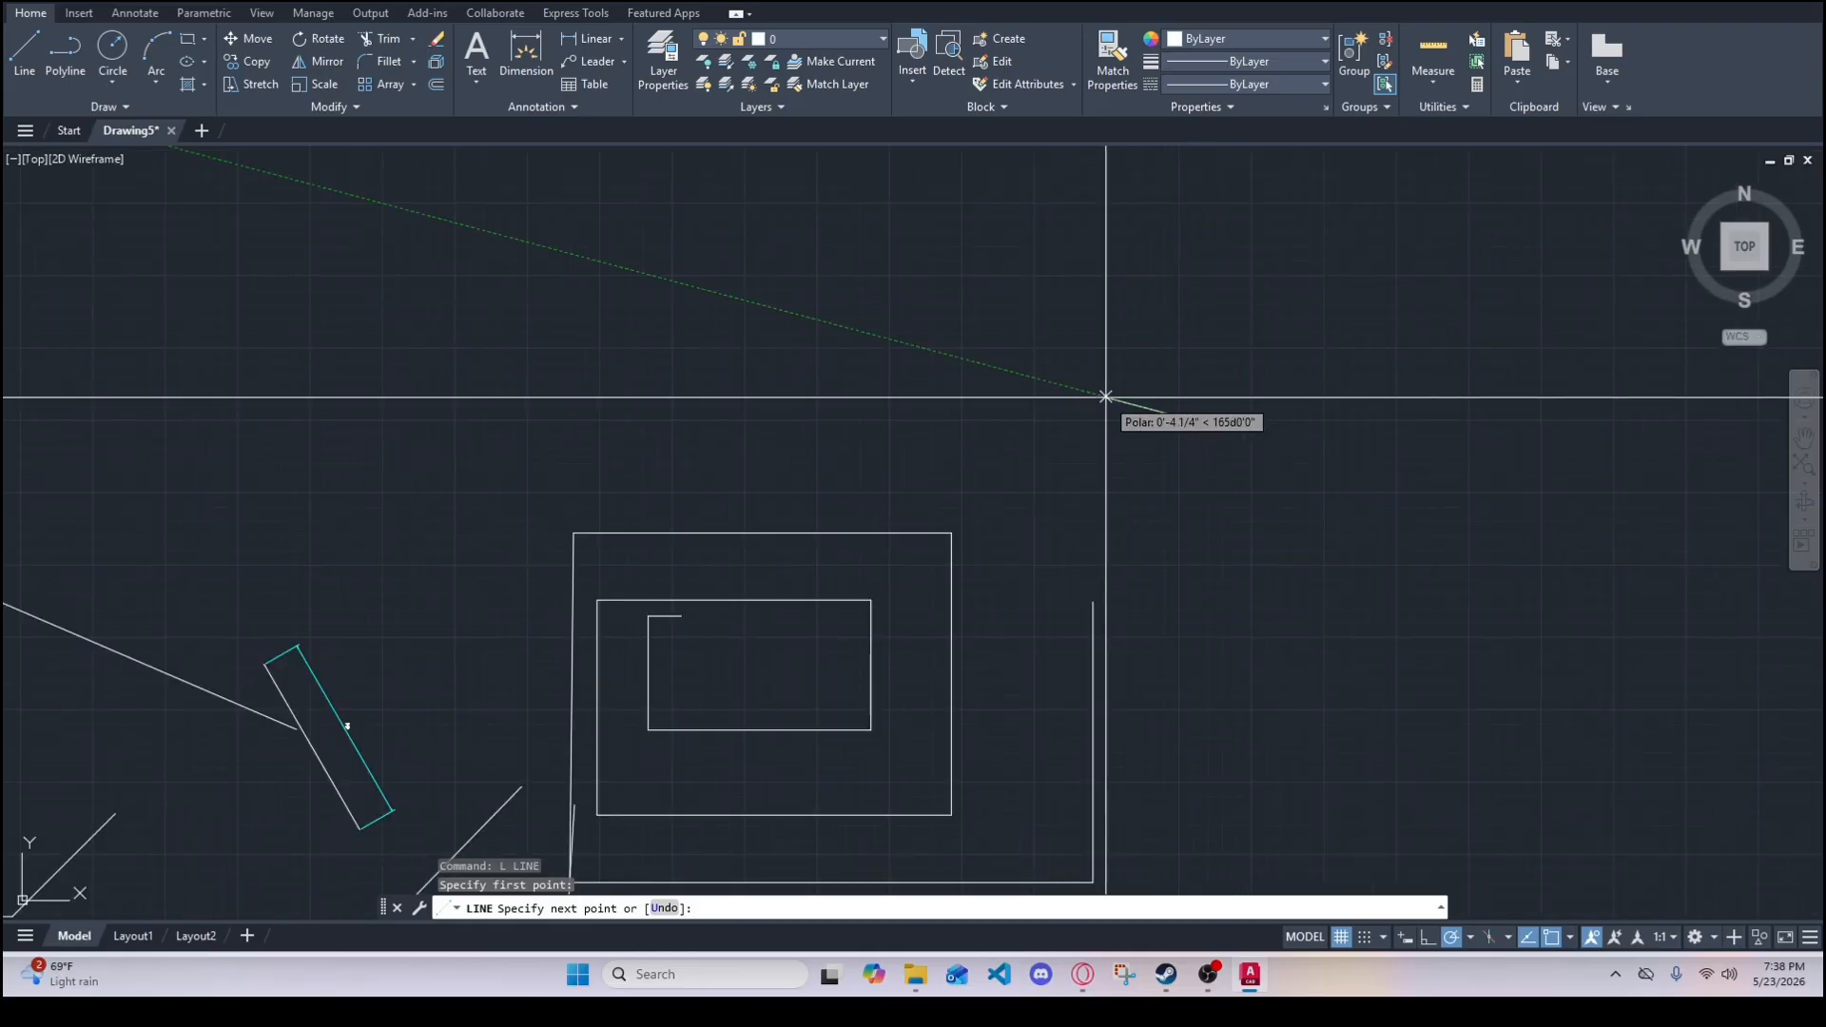
left_click(1362, 597)
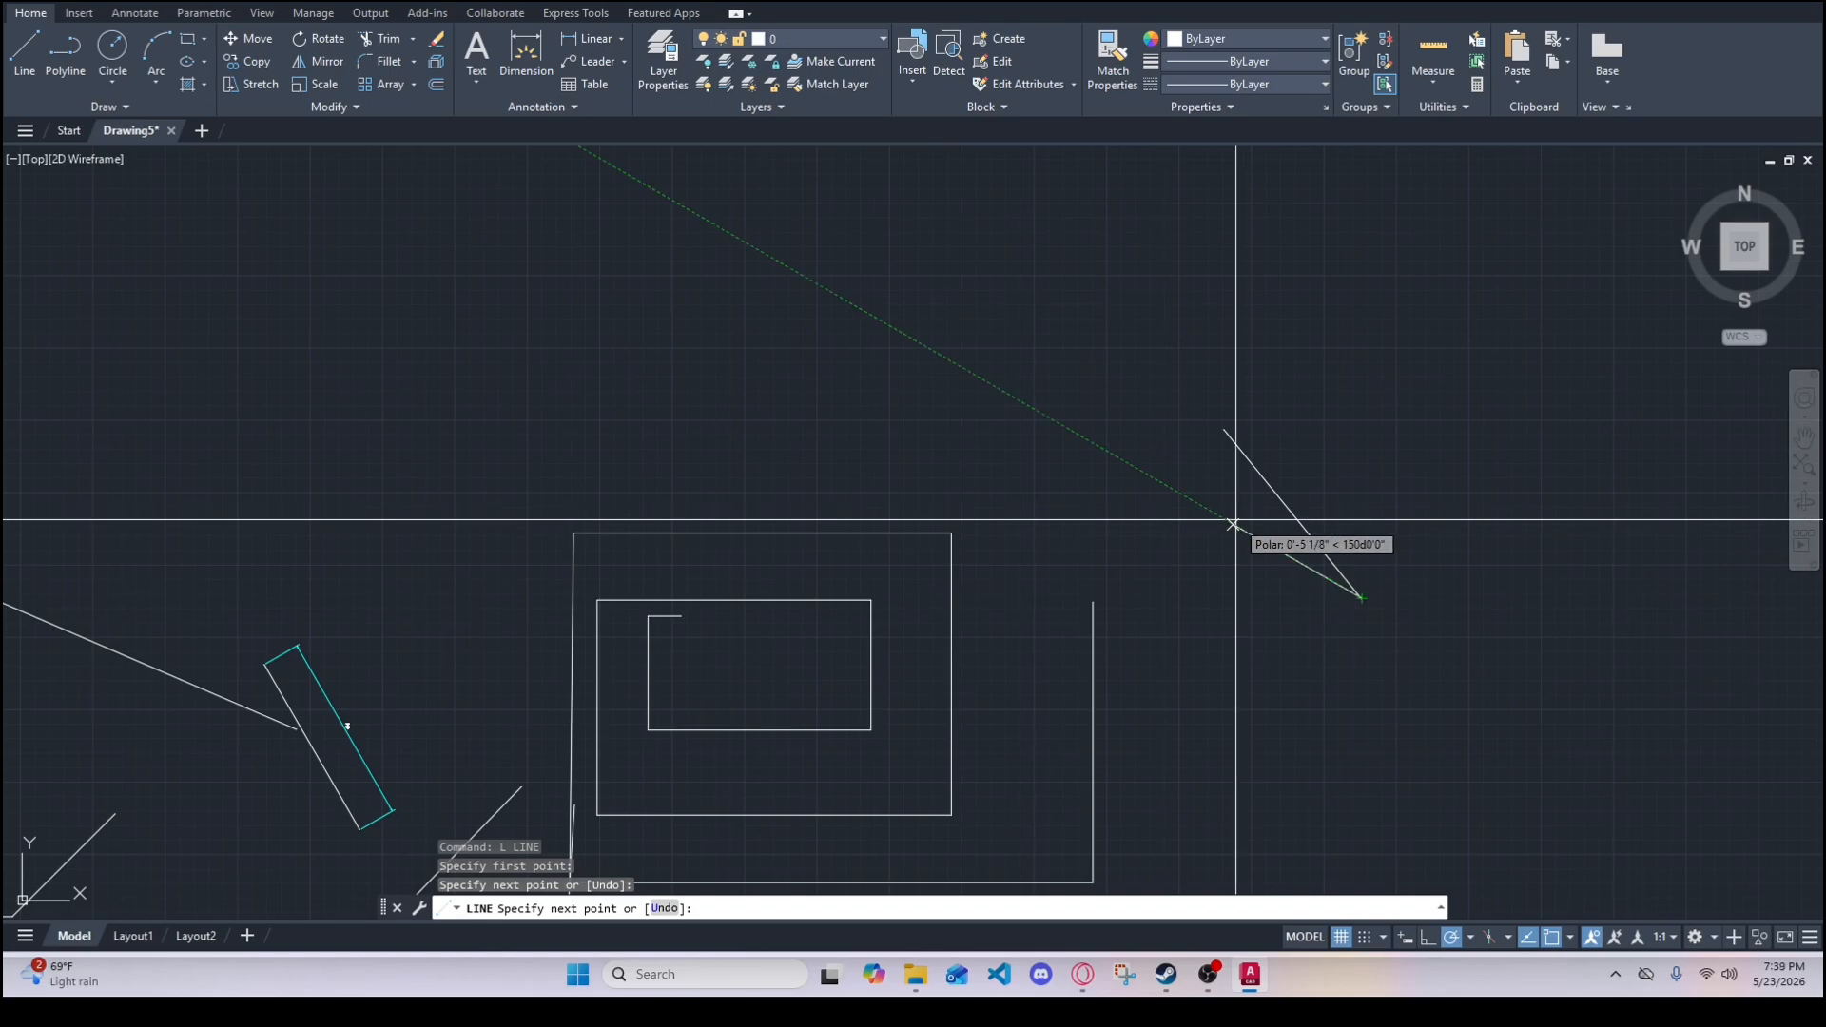
key("Escape")
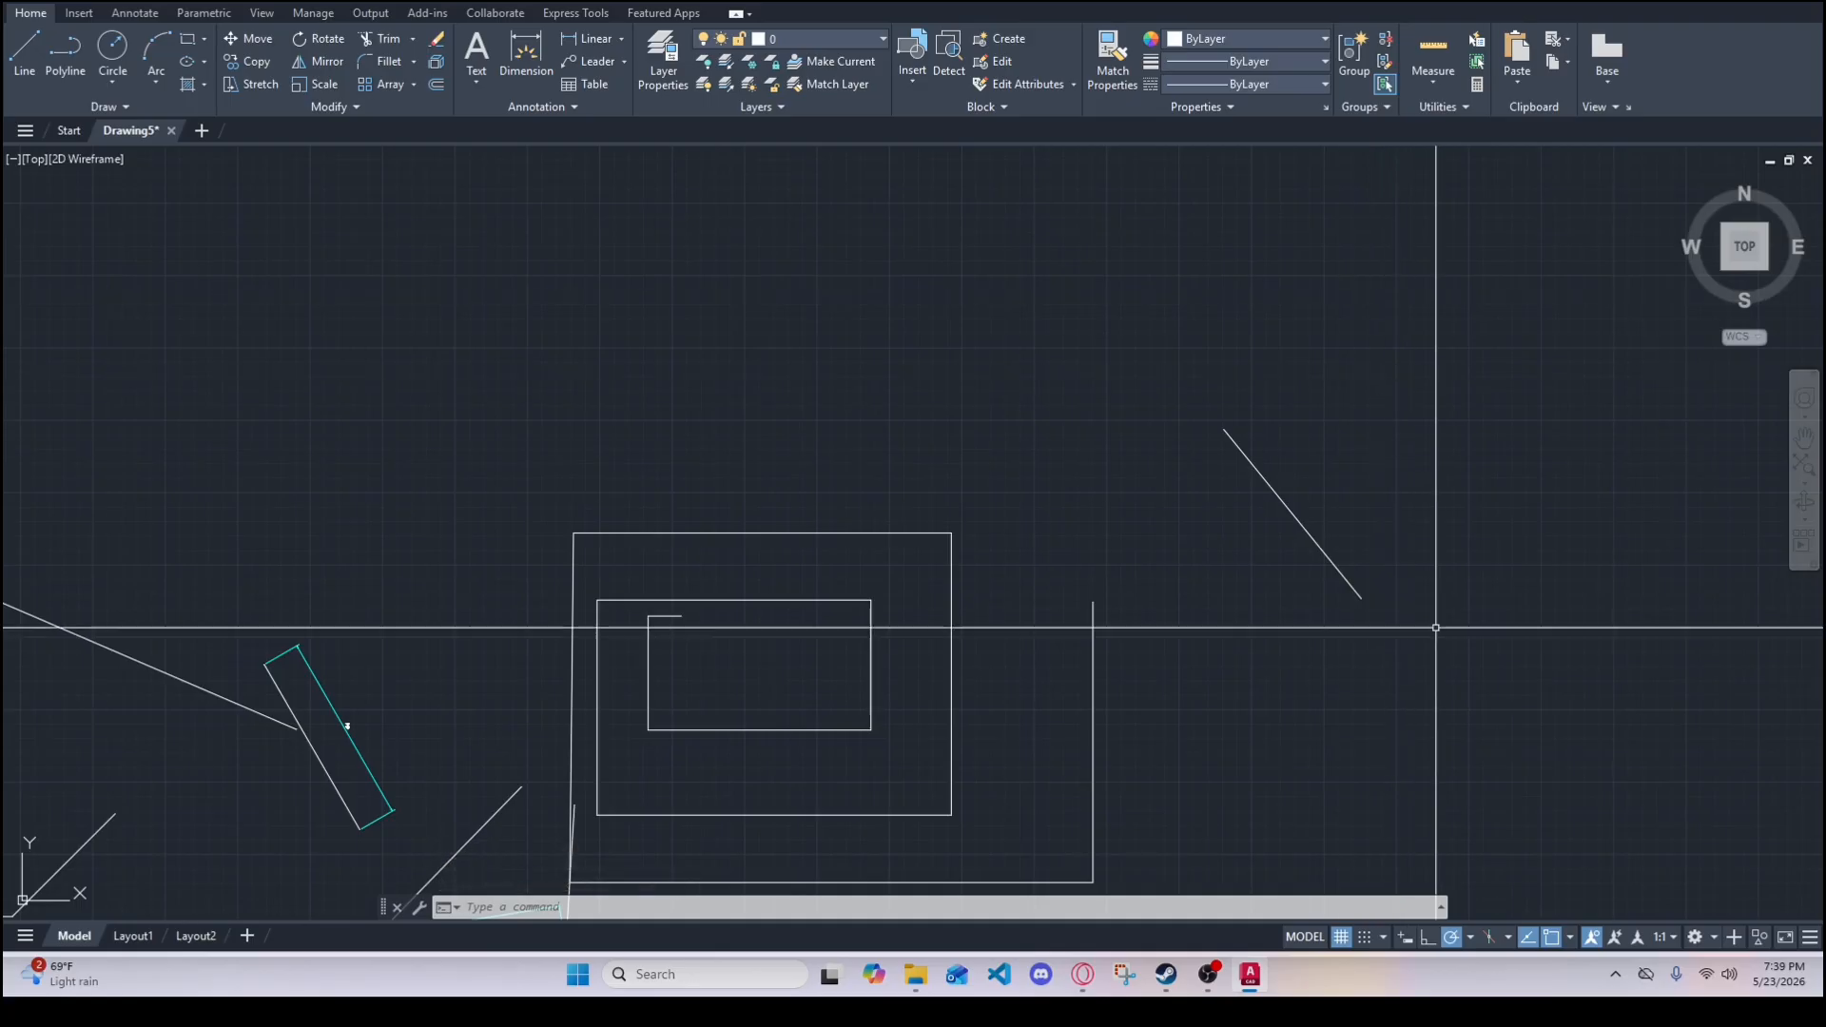
- Set the polar tracking increment to 45 degrees and try it out by starting a line above the sloping line
left_click(1471, 940)
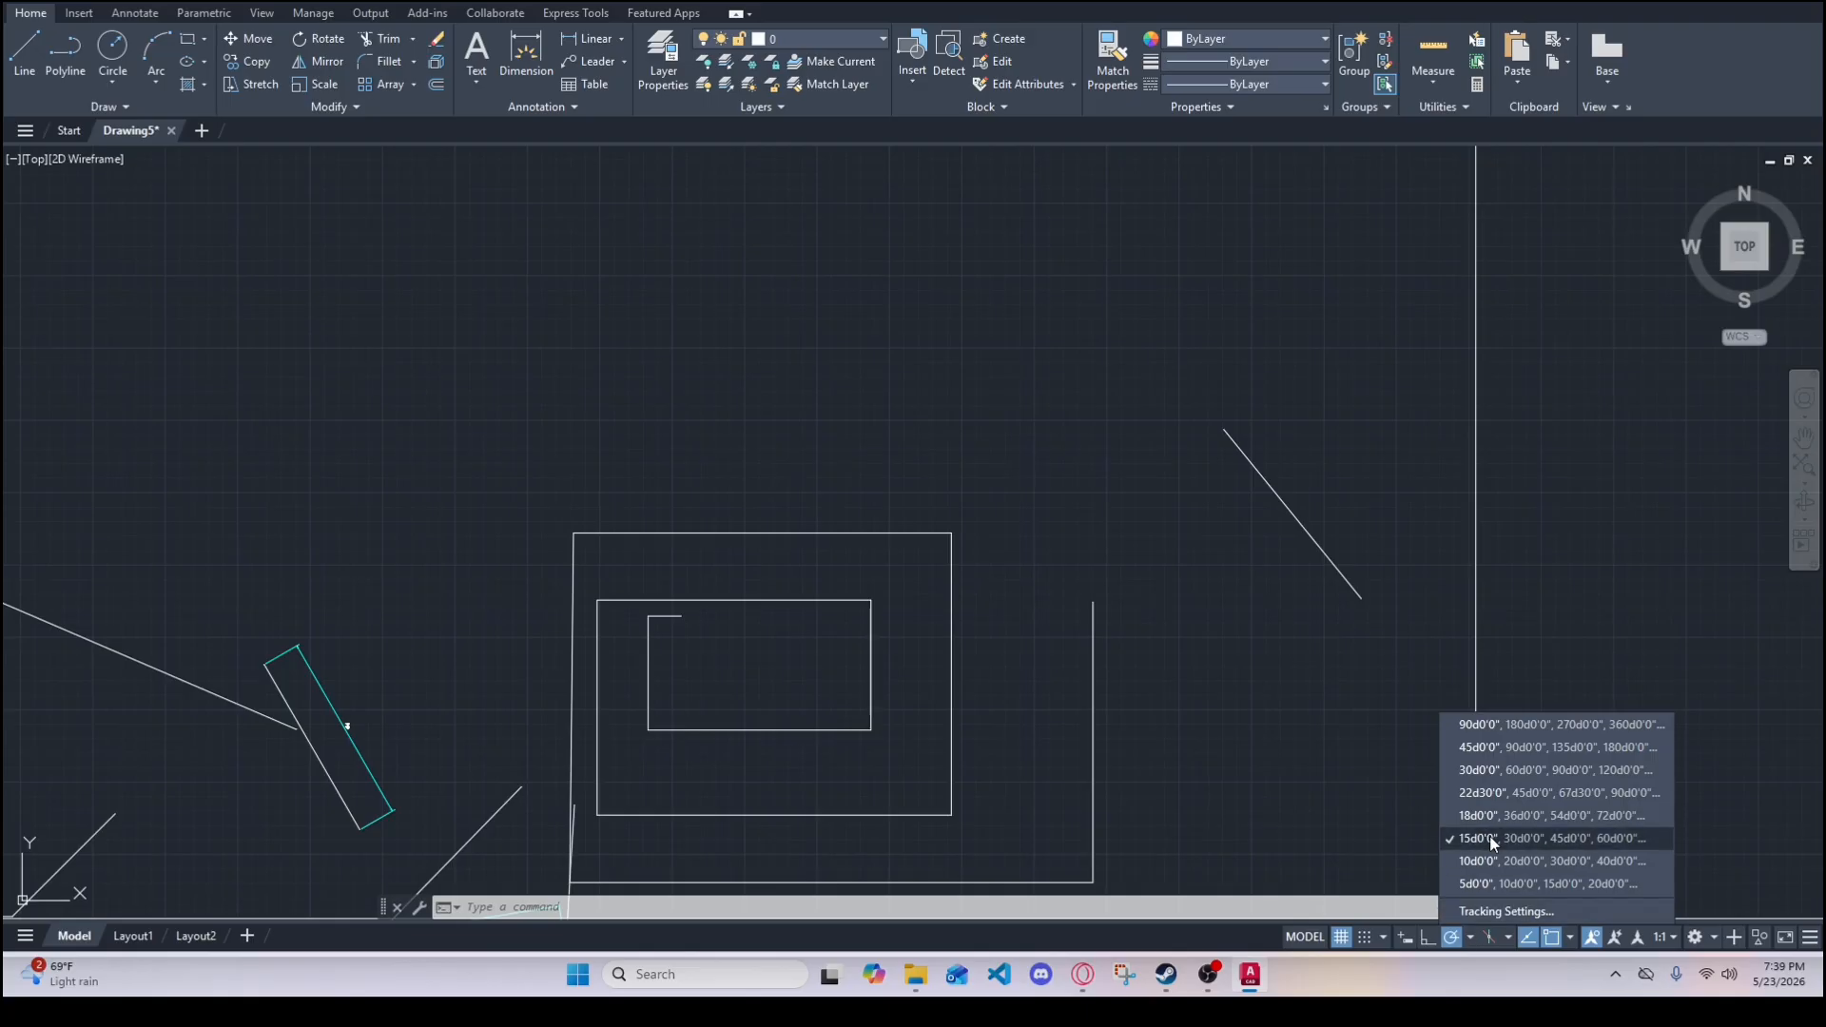
left_click(1488, 746)
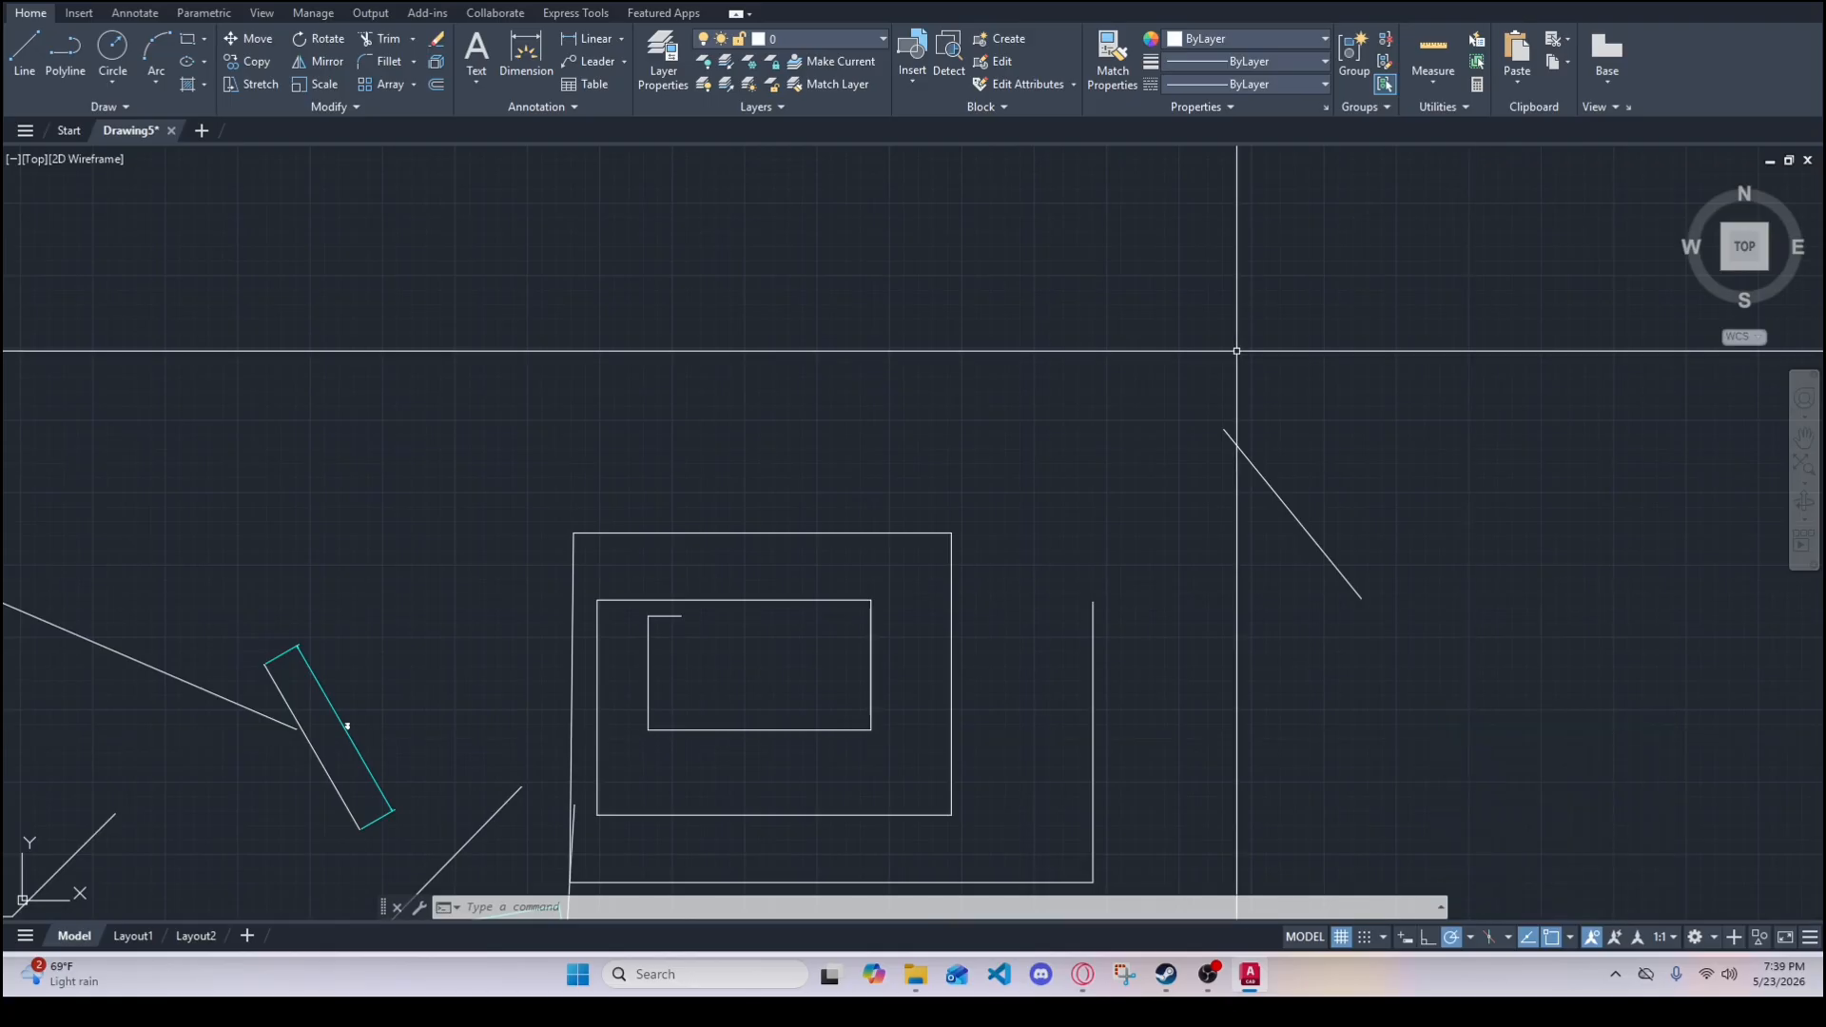
type("l")
key("Return")
left_click(1185, 261)
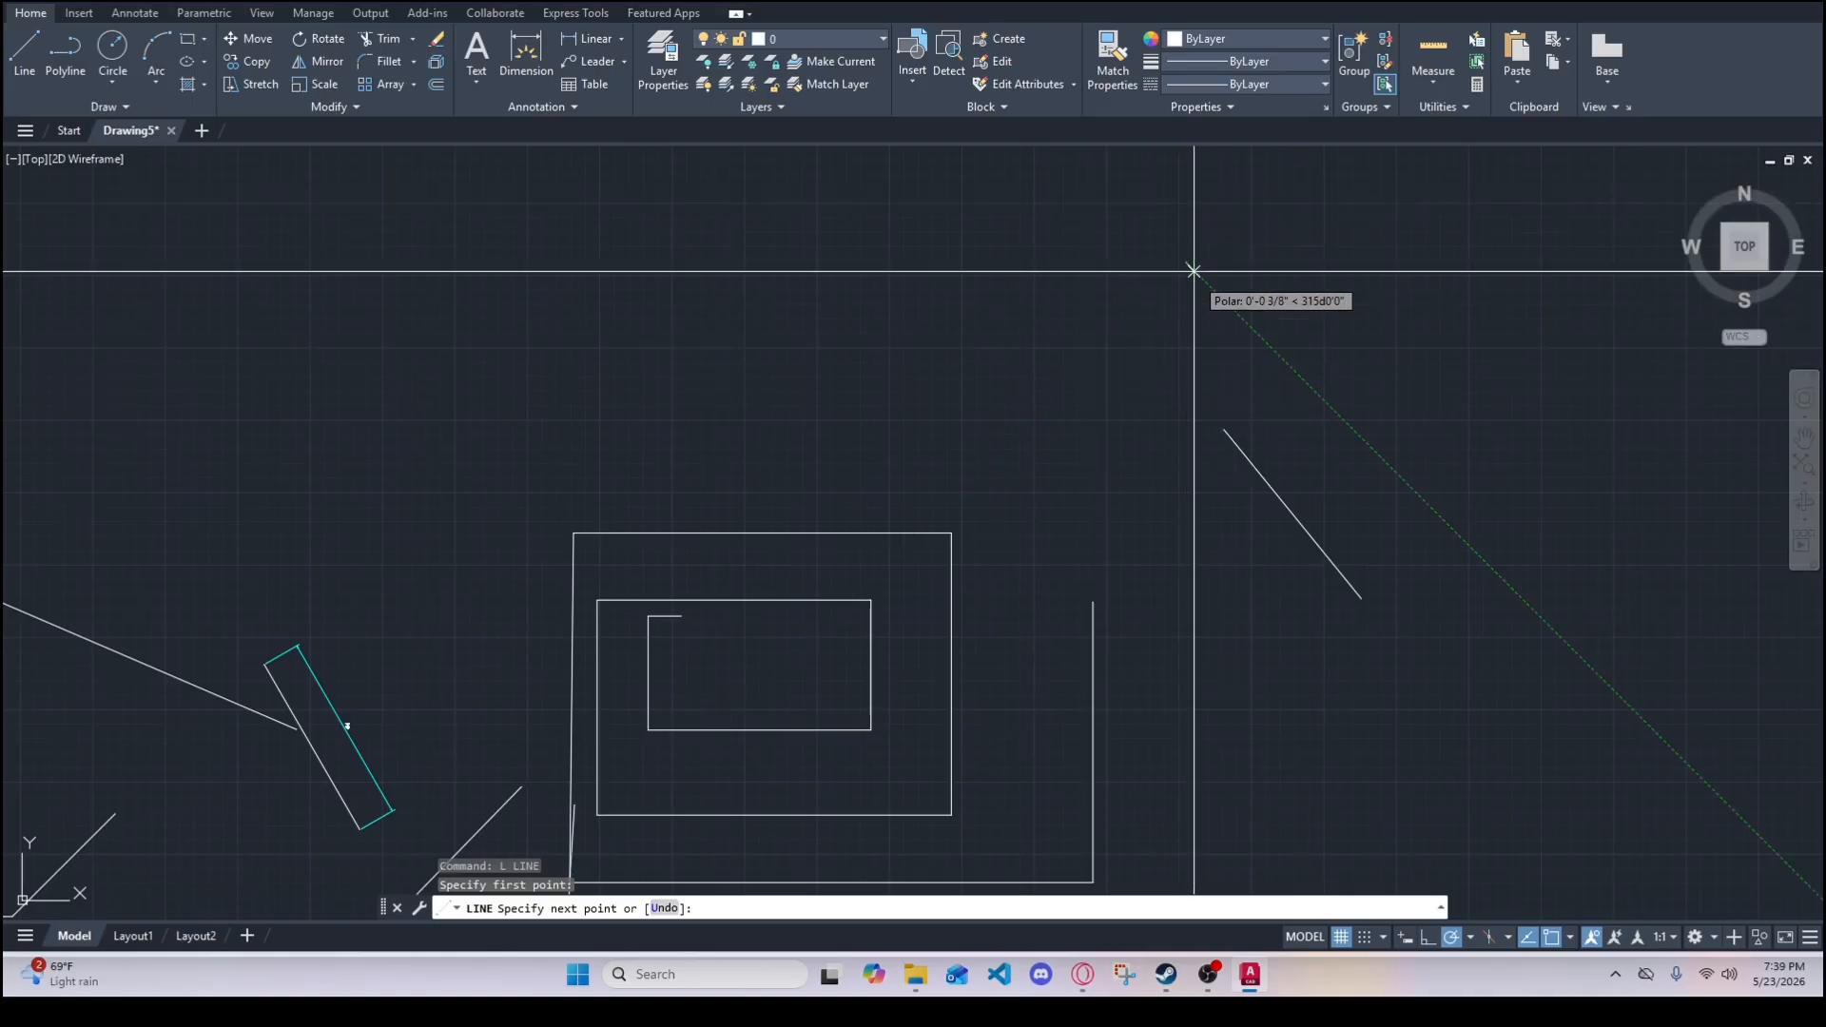
key("Escape")
key("Escape")
- Set the polar tracking increment to 15 degrees, and switch it back to 45 degrees
left_click(1470, 938)
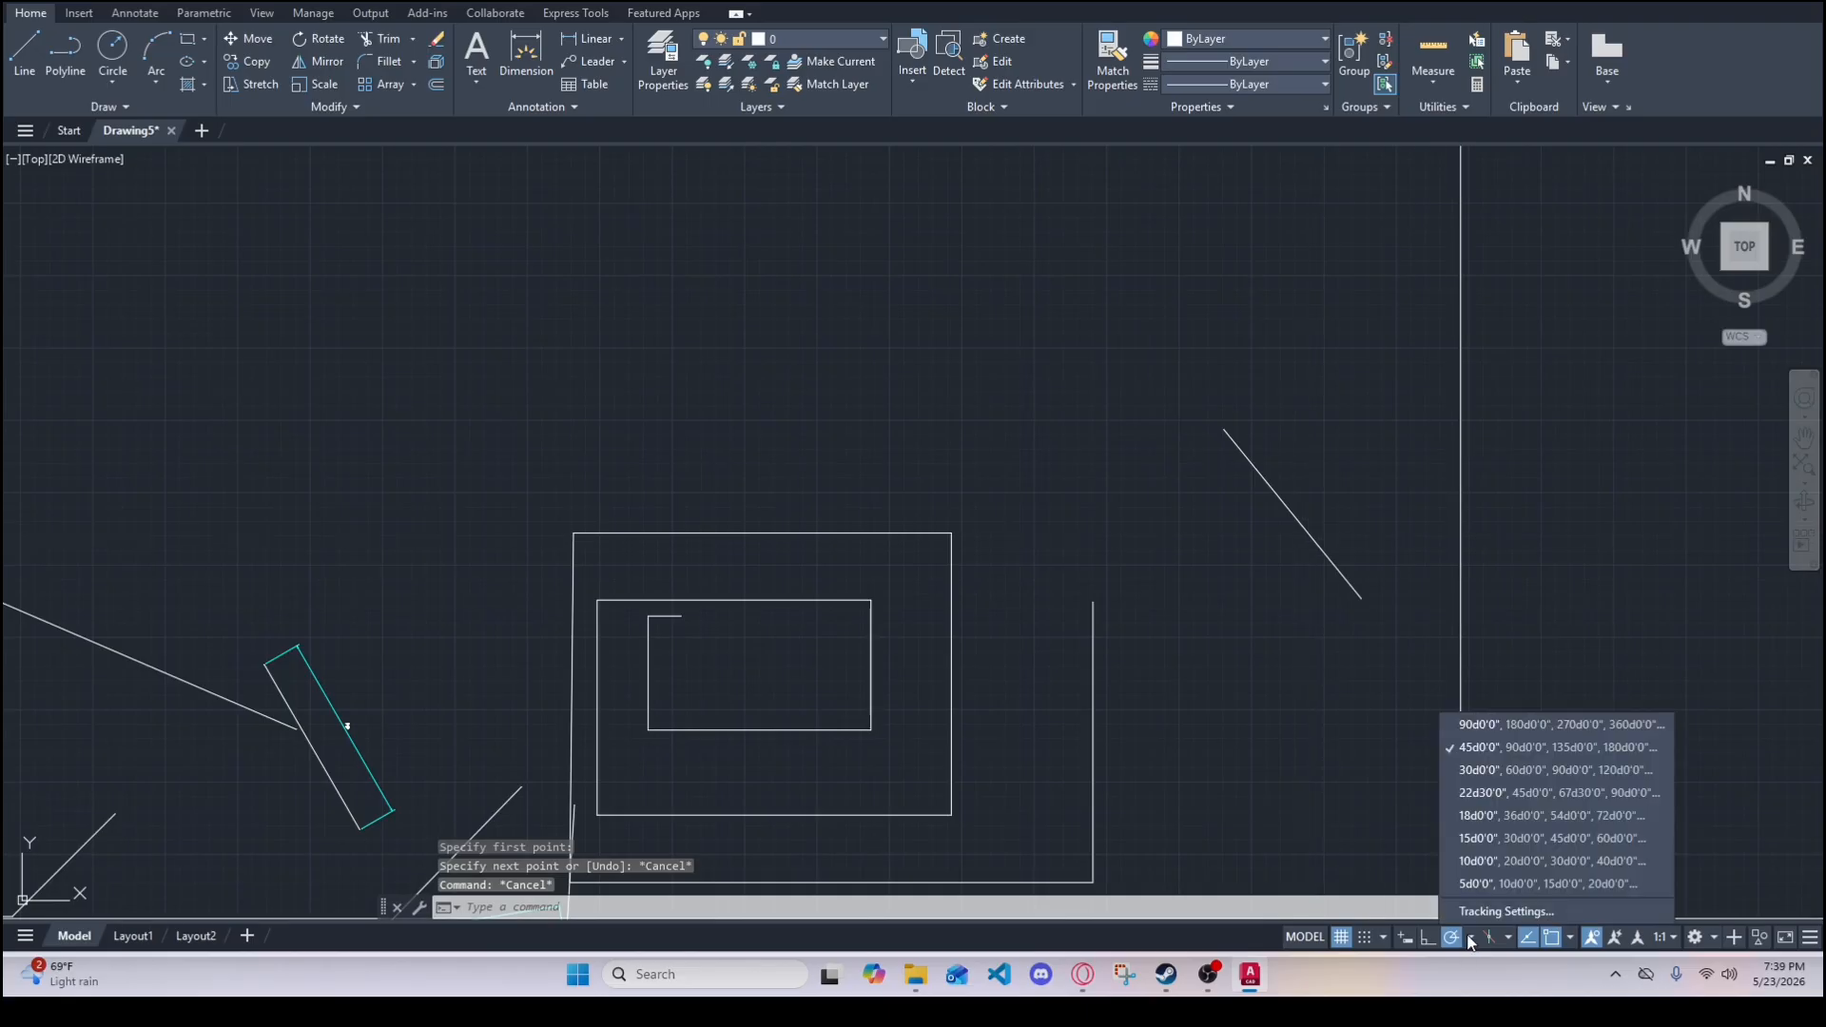
left_click(1479, 838)
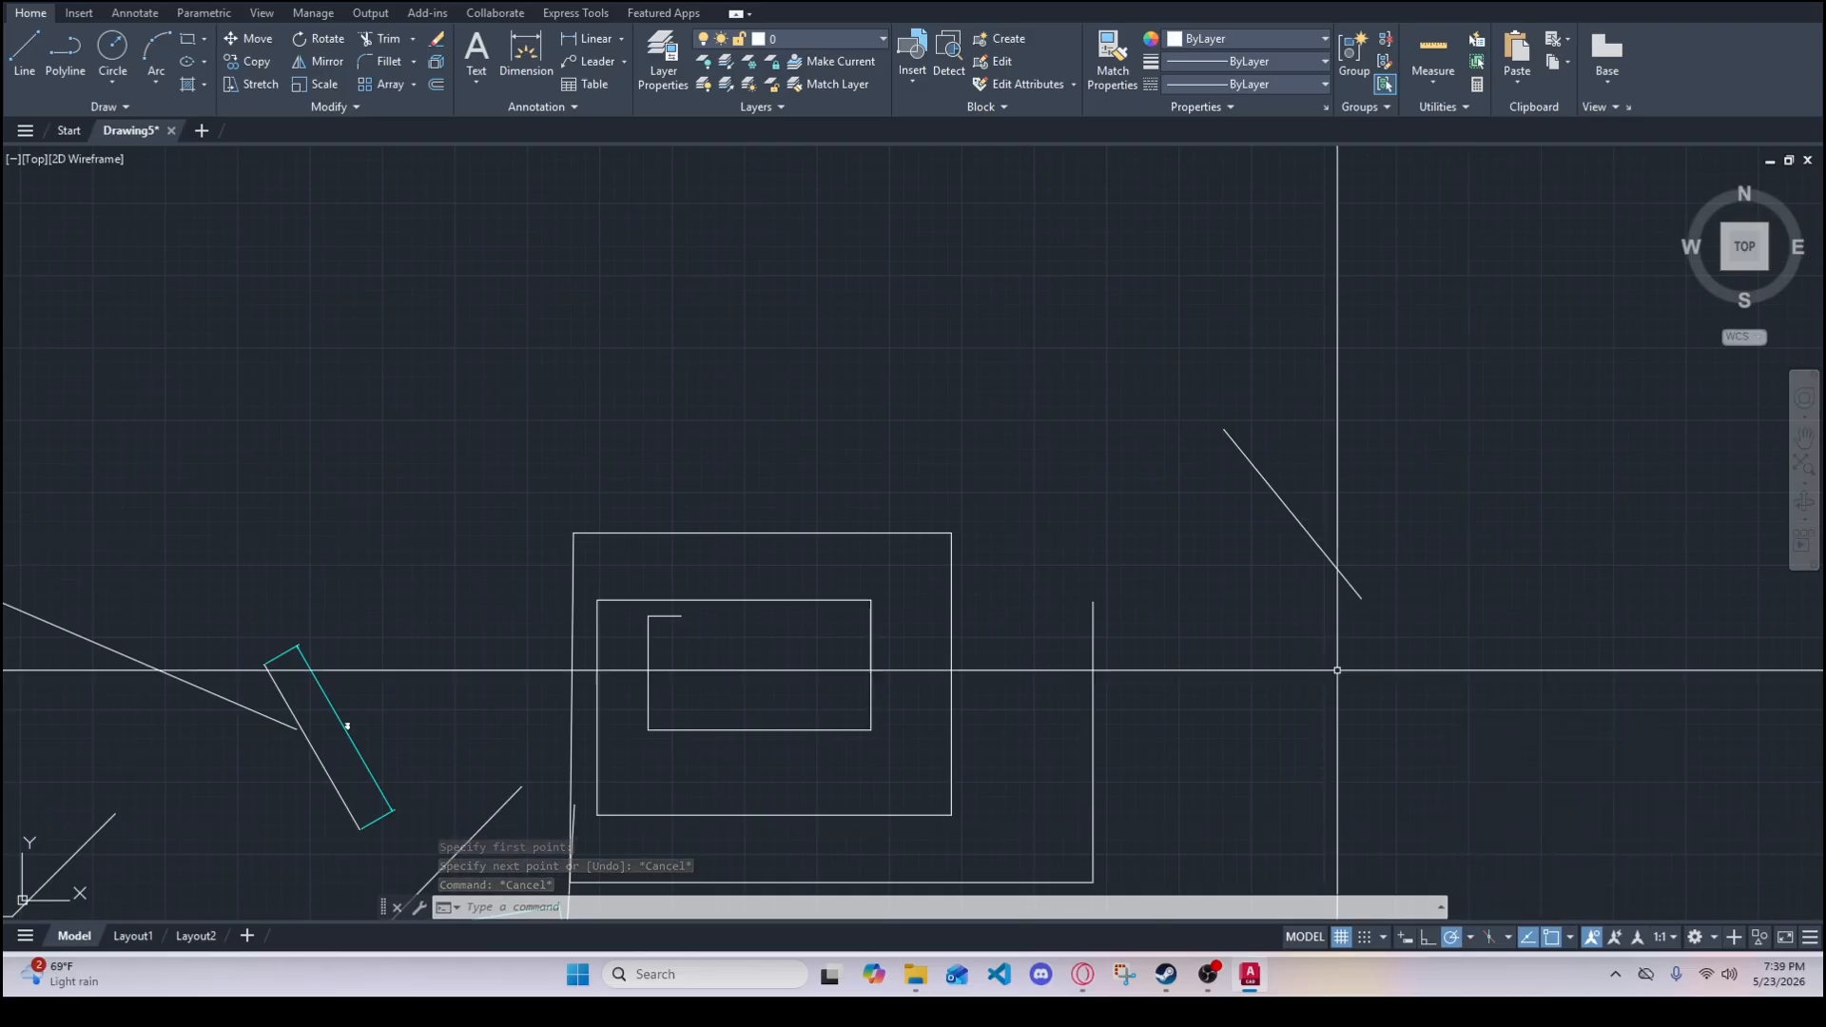
left_click(1474, 938)
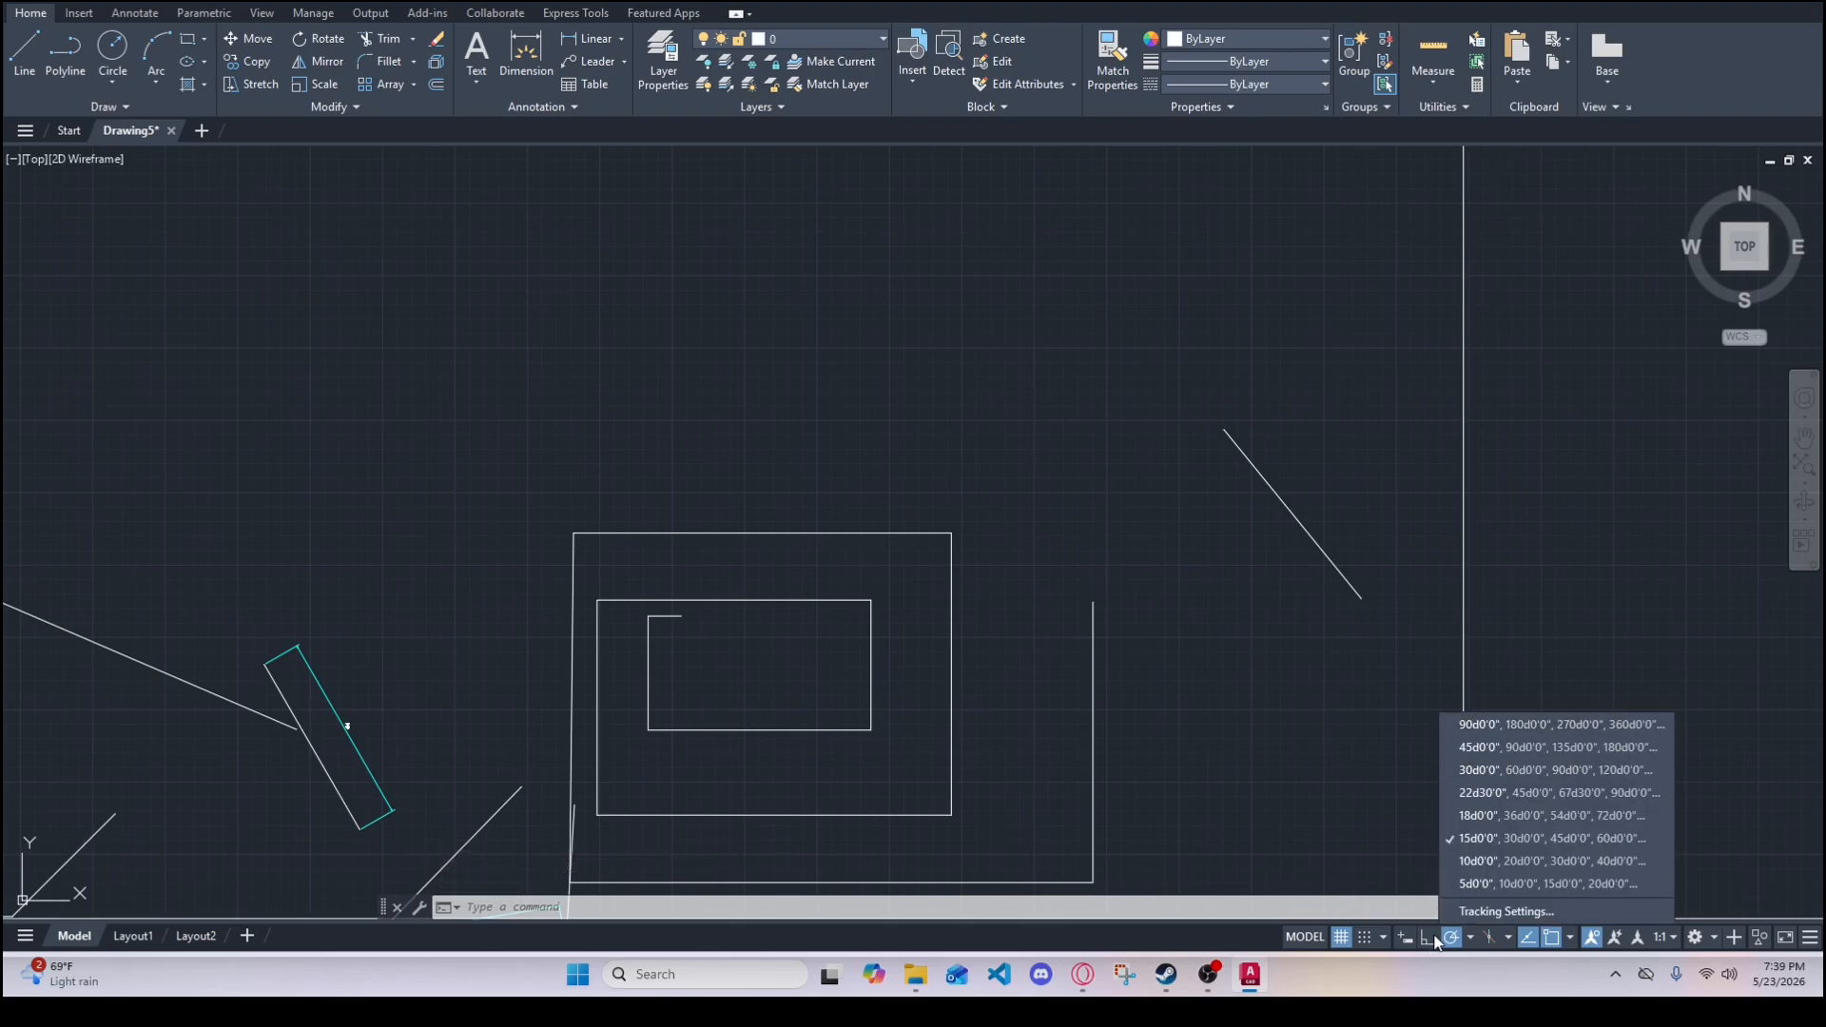
left_click(1487, 749)
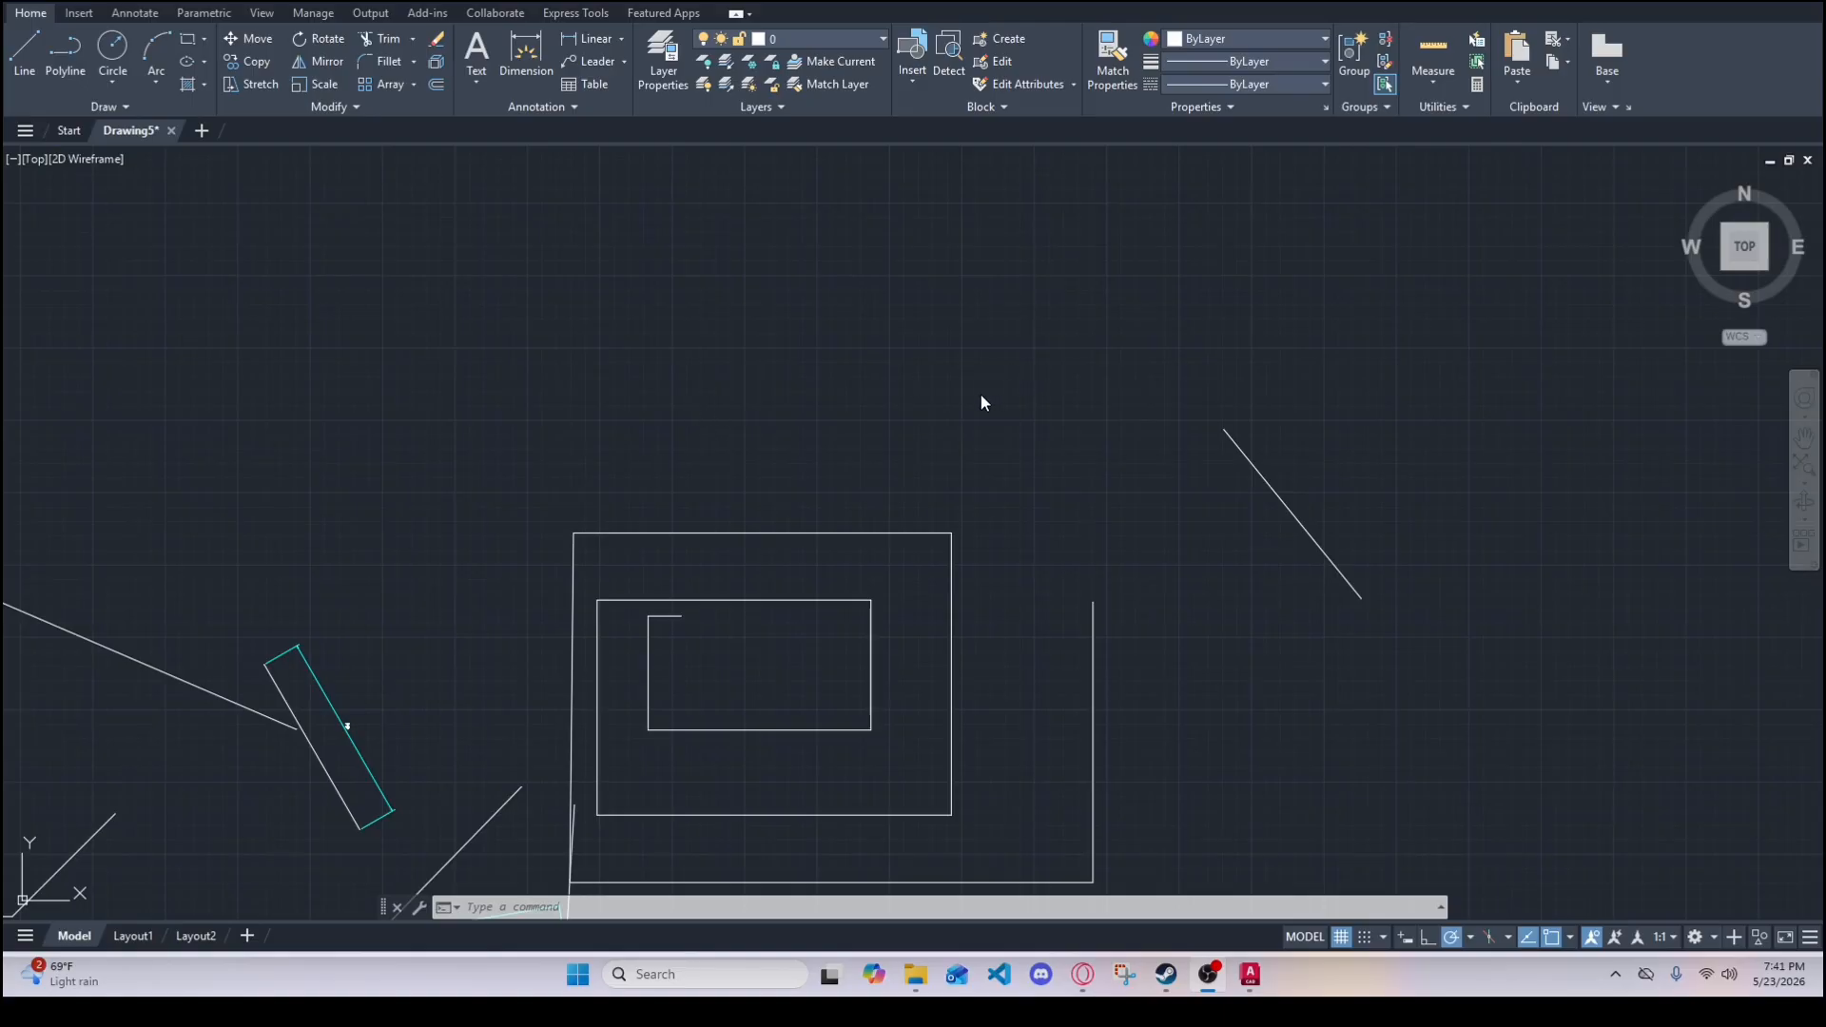
- Select all the sample lines and dimensions in the drawing and erase them
middle_click_drag(887, 443, 806, 294)
scroll(806, 294, "down", 2)
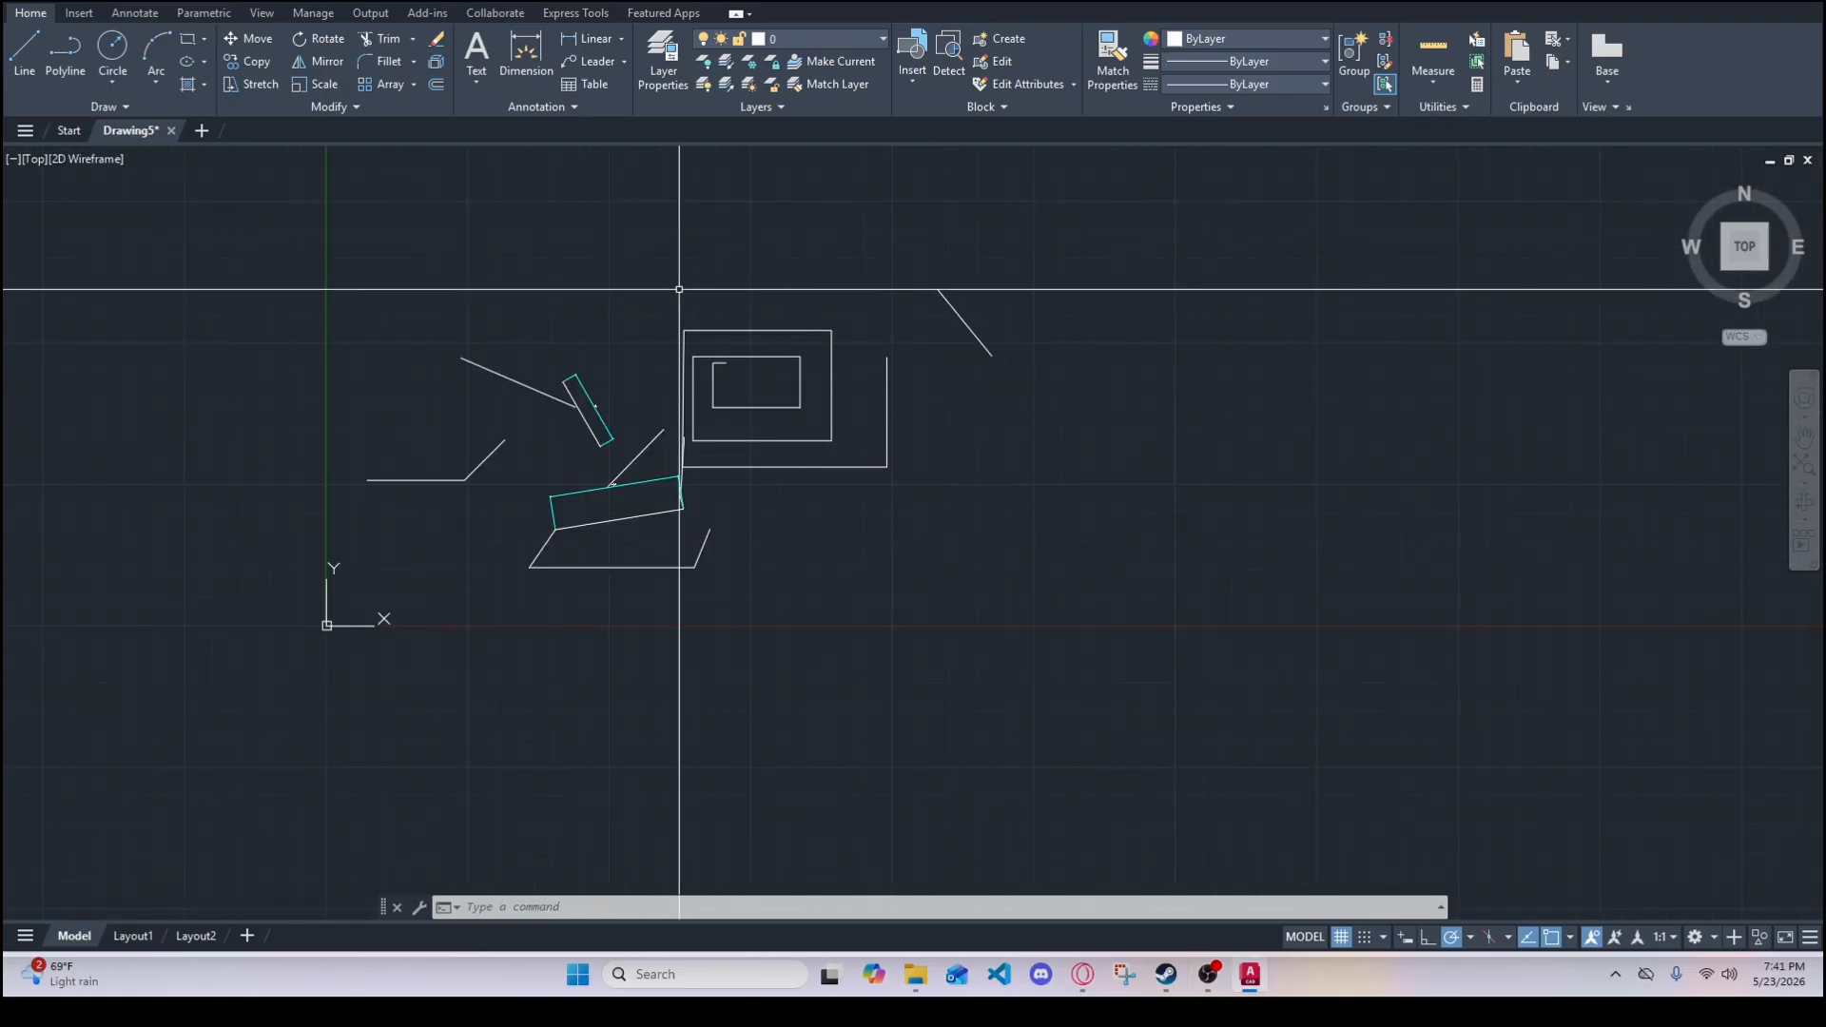
middle_click_drag(560, 330, 607, 428)
left_click(202, 258)
type("e")
key("Return")
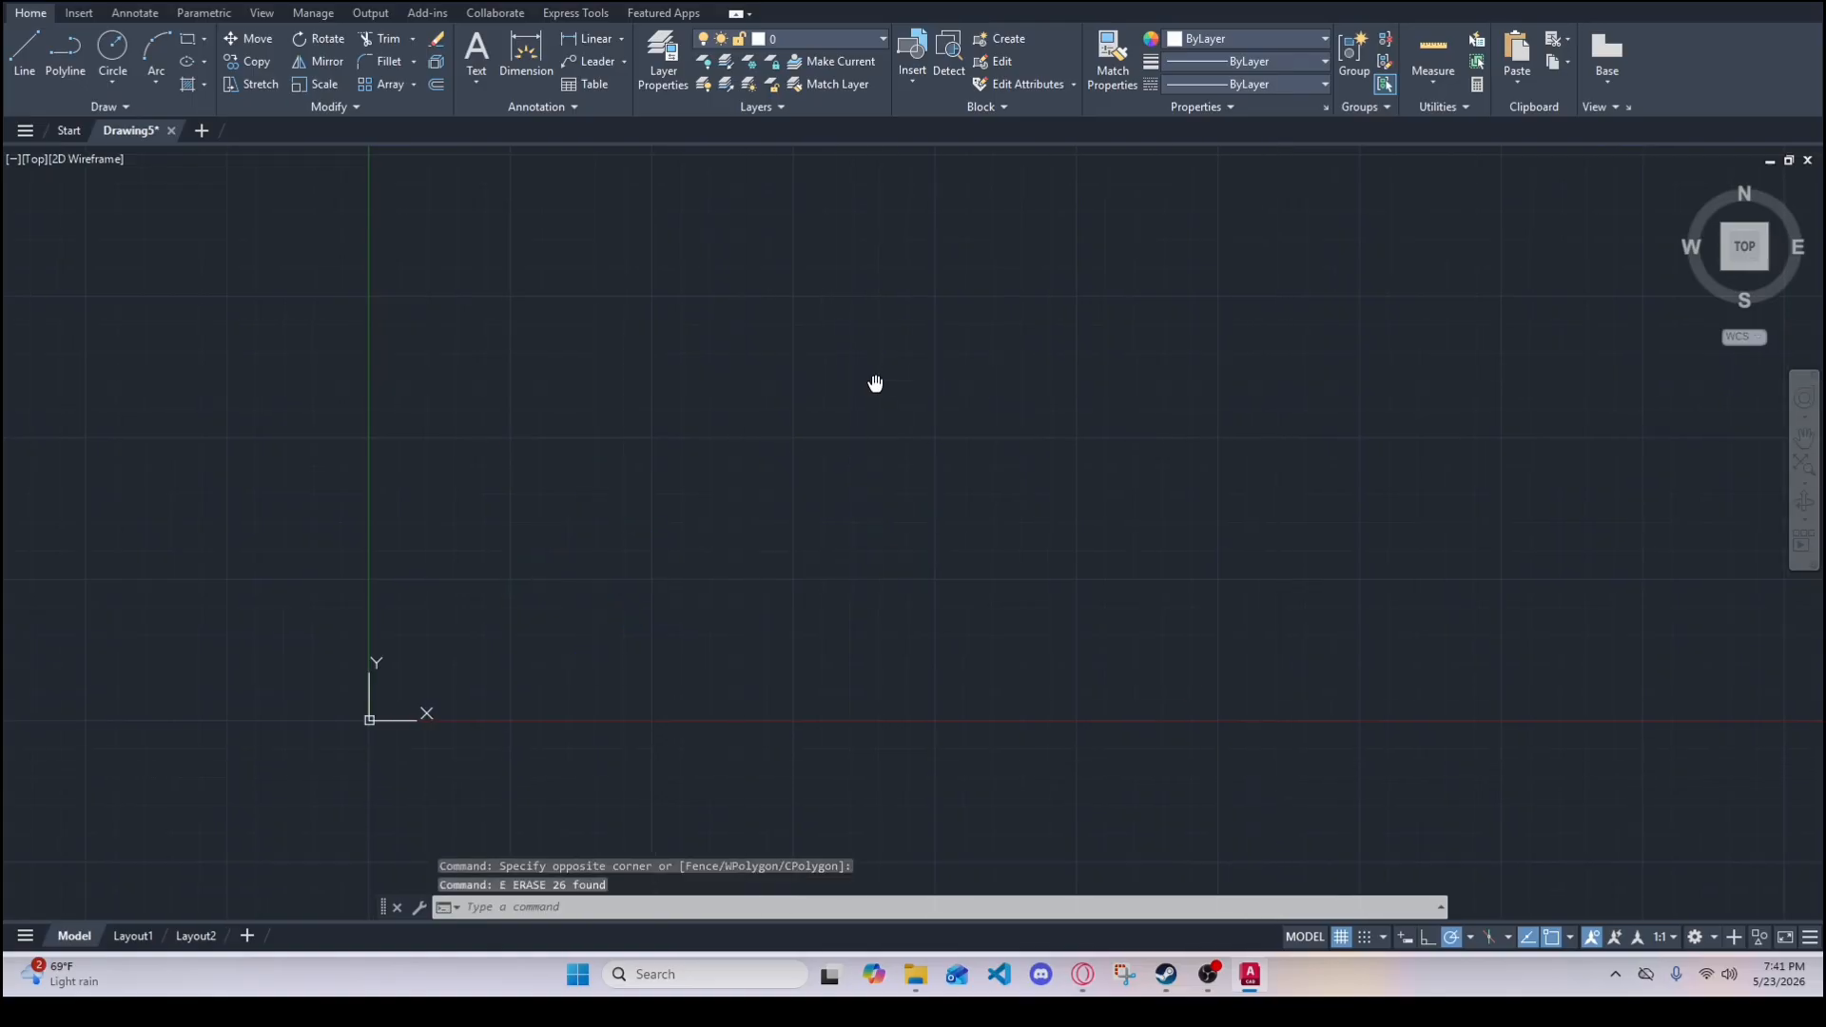
- Draw two connected freehand lines in an L shape: a near-vertical line down, followed by a gently rising line to the right
middle_click_drag(876, 383, 827, 428)
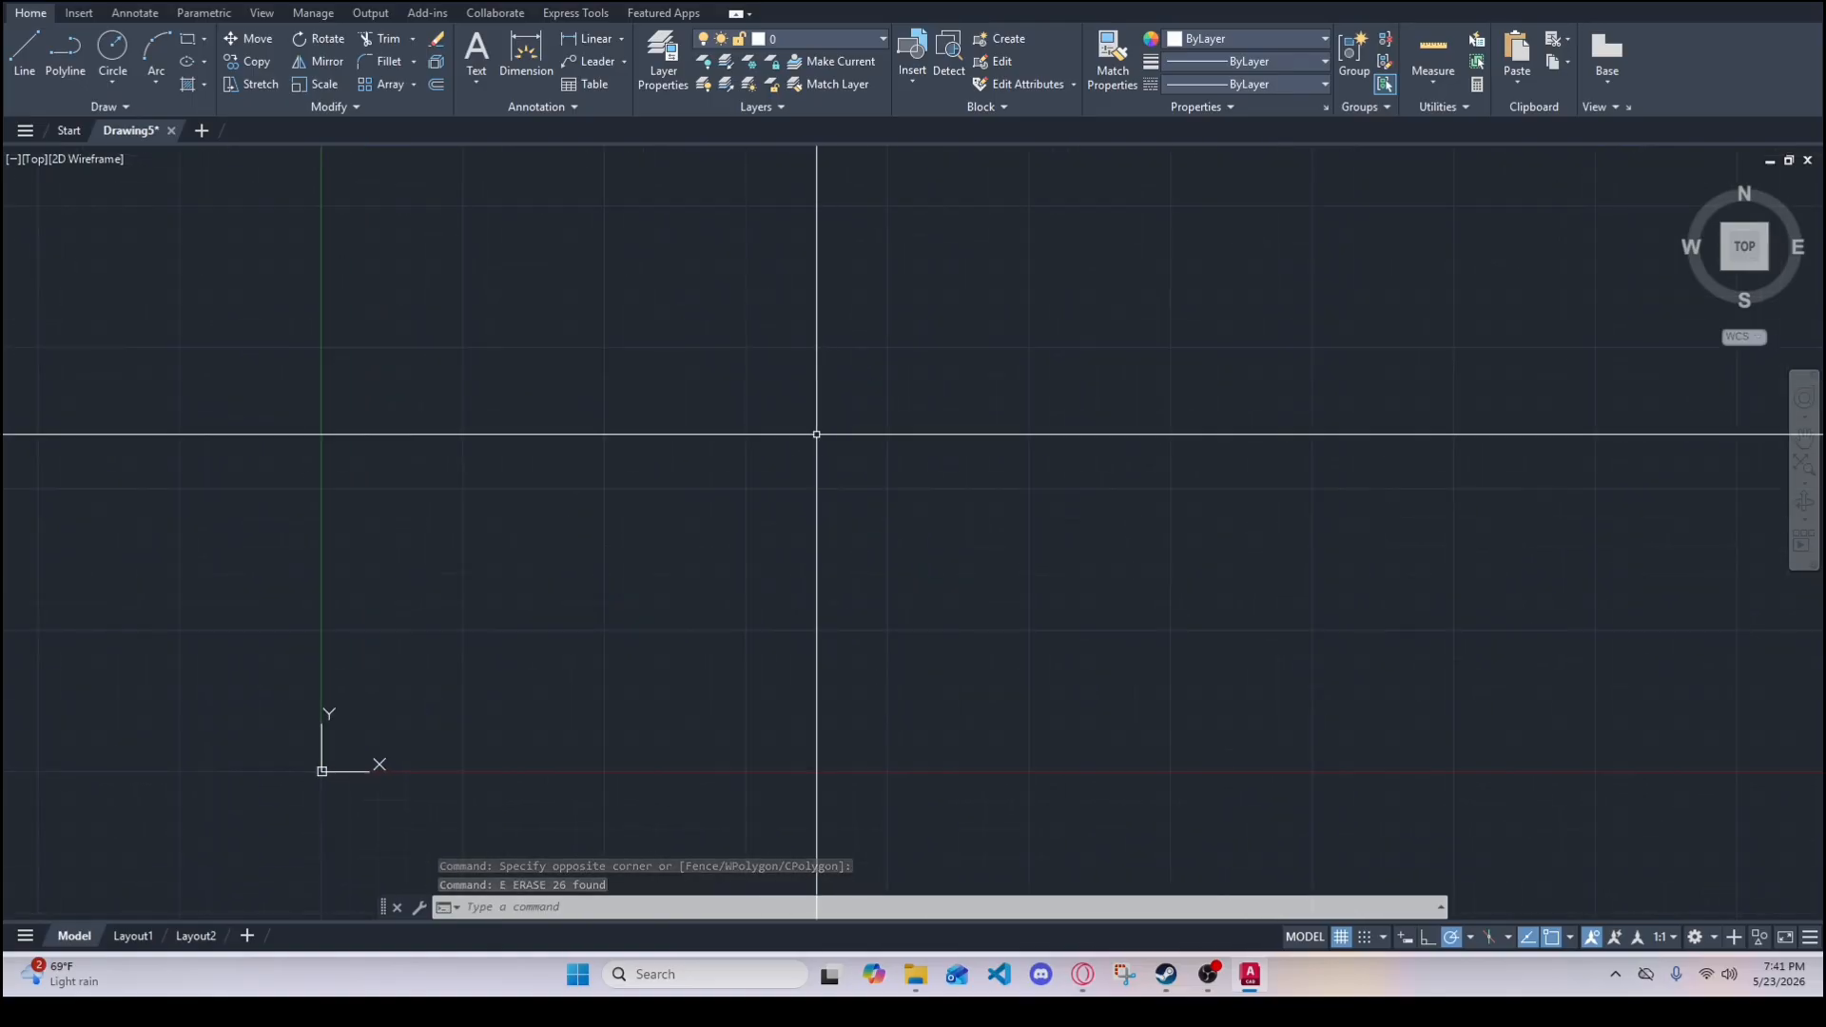
type("l")
key("Return")
left_click(758, 312)
left_click(770, 515)
left_click(1049, 476)
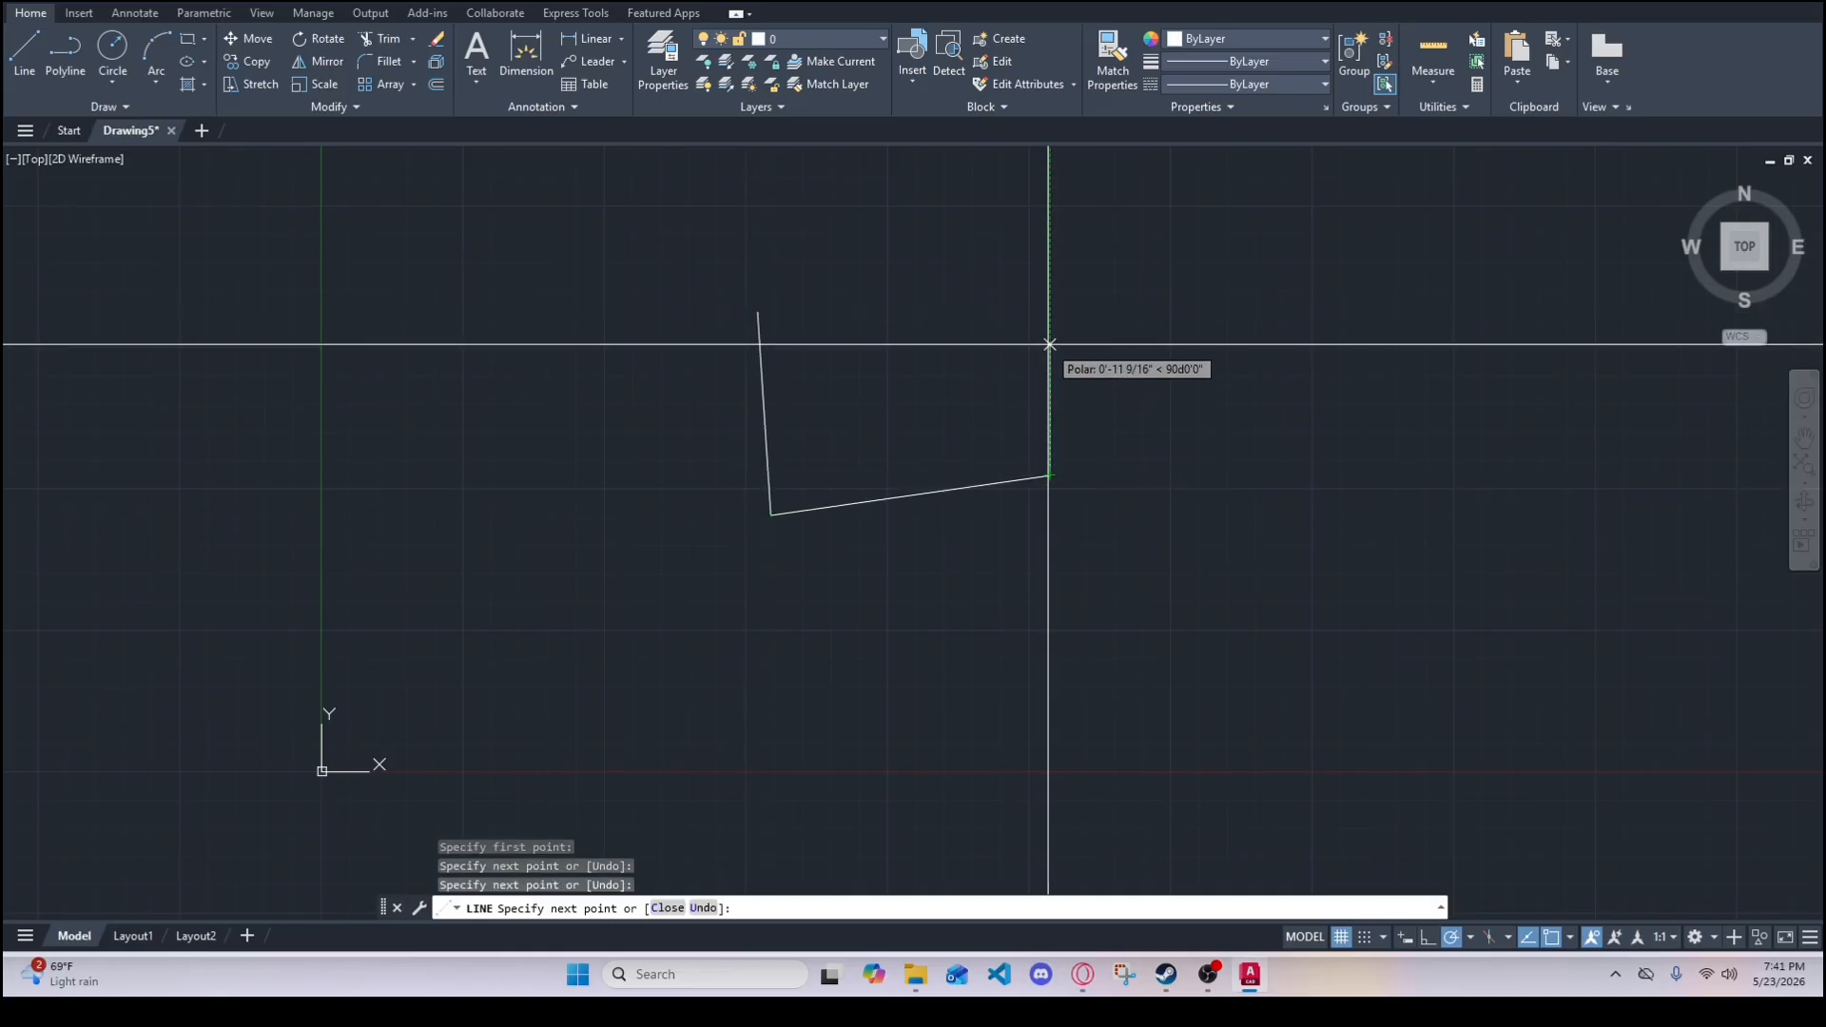
key("Escape")
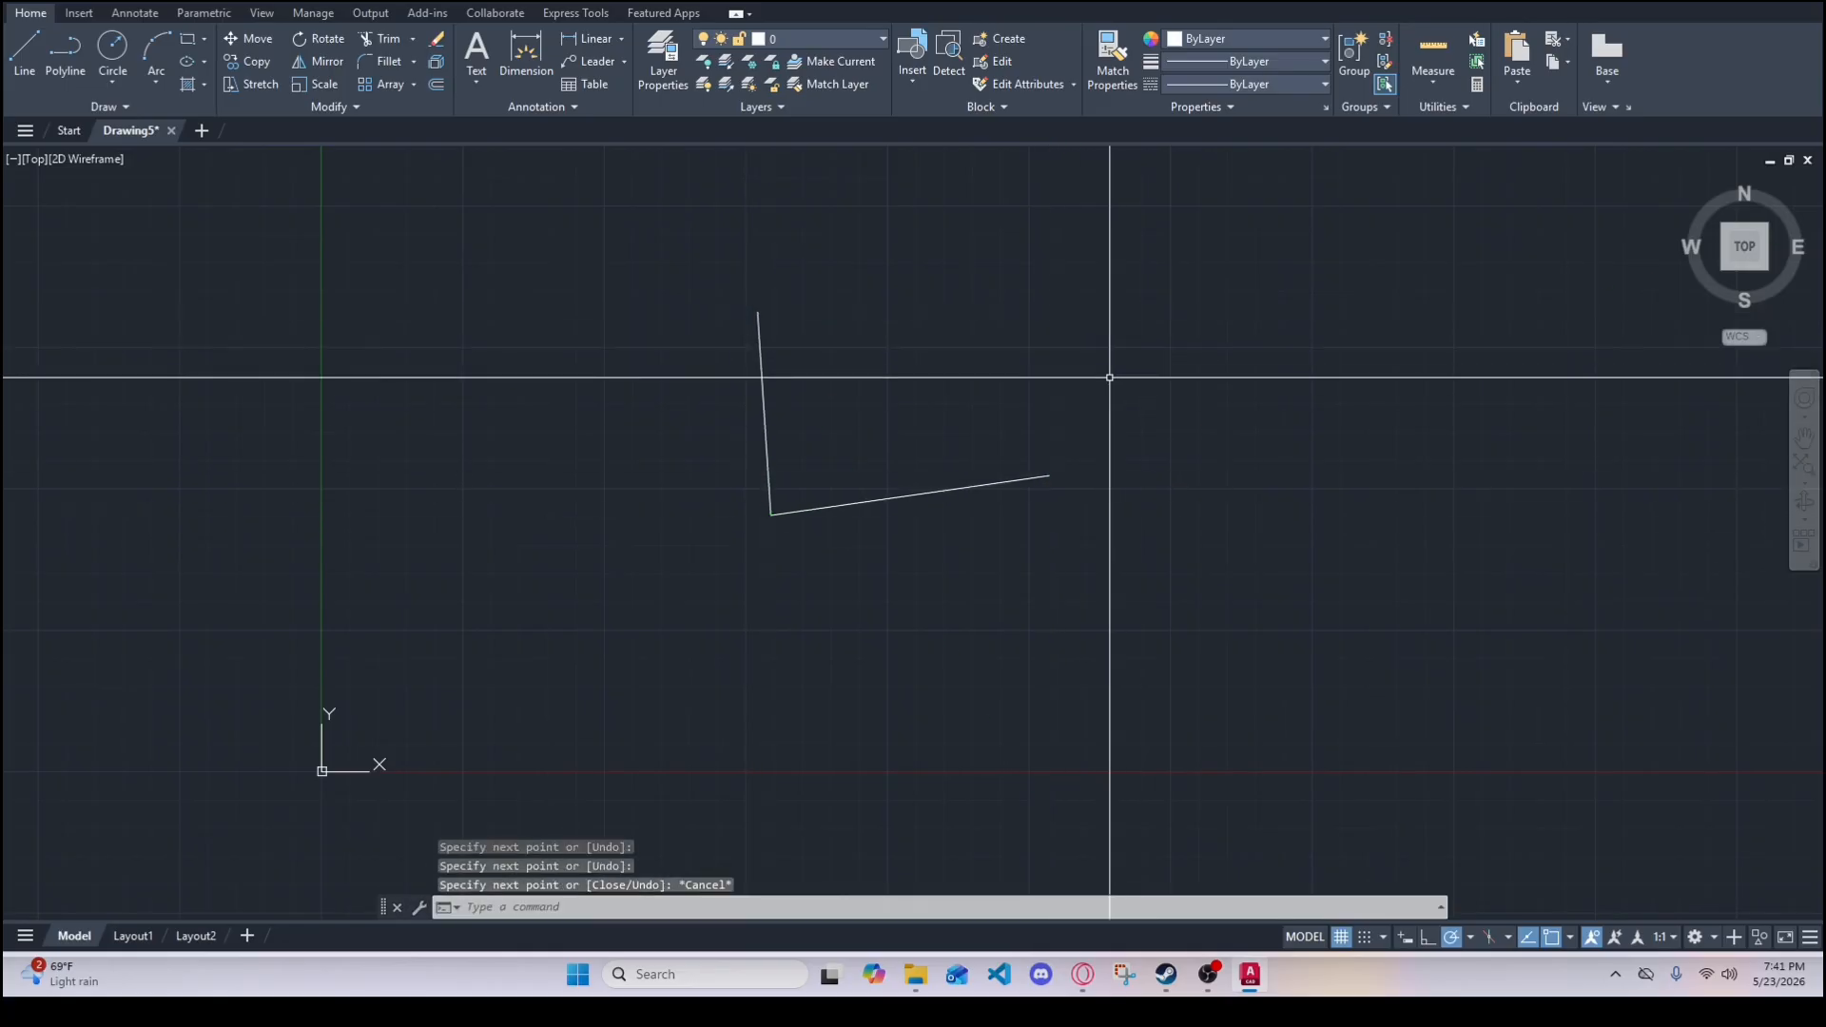
- Draw three connected freehand lines to the upper right of the L shape, forming a slanted four-sided outline left open at the top
key("Return")
left_click(1074, 304)
left_click(1109, 438)
left_click(1405, 384)
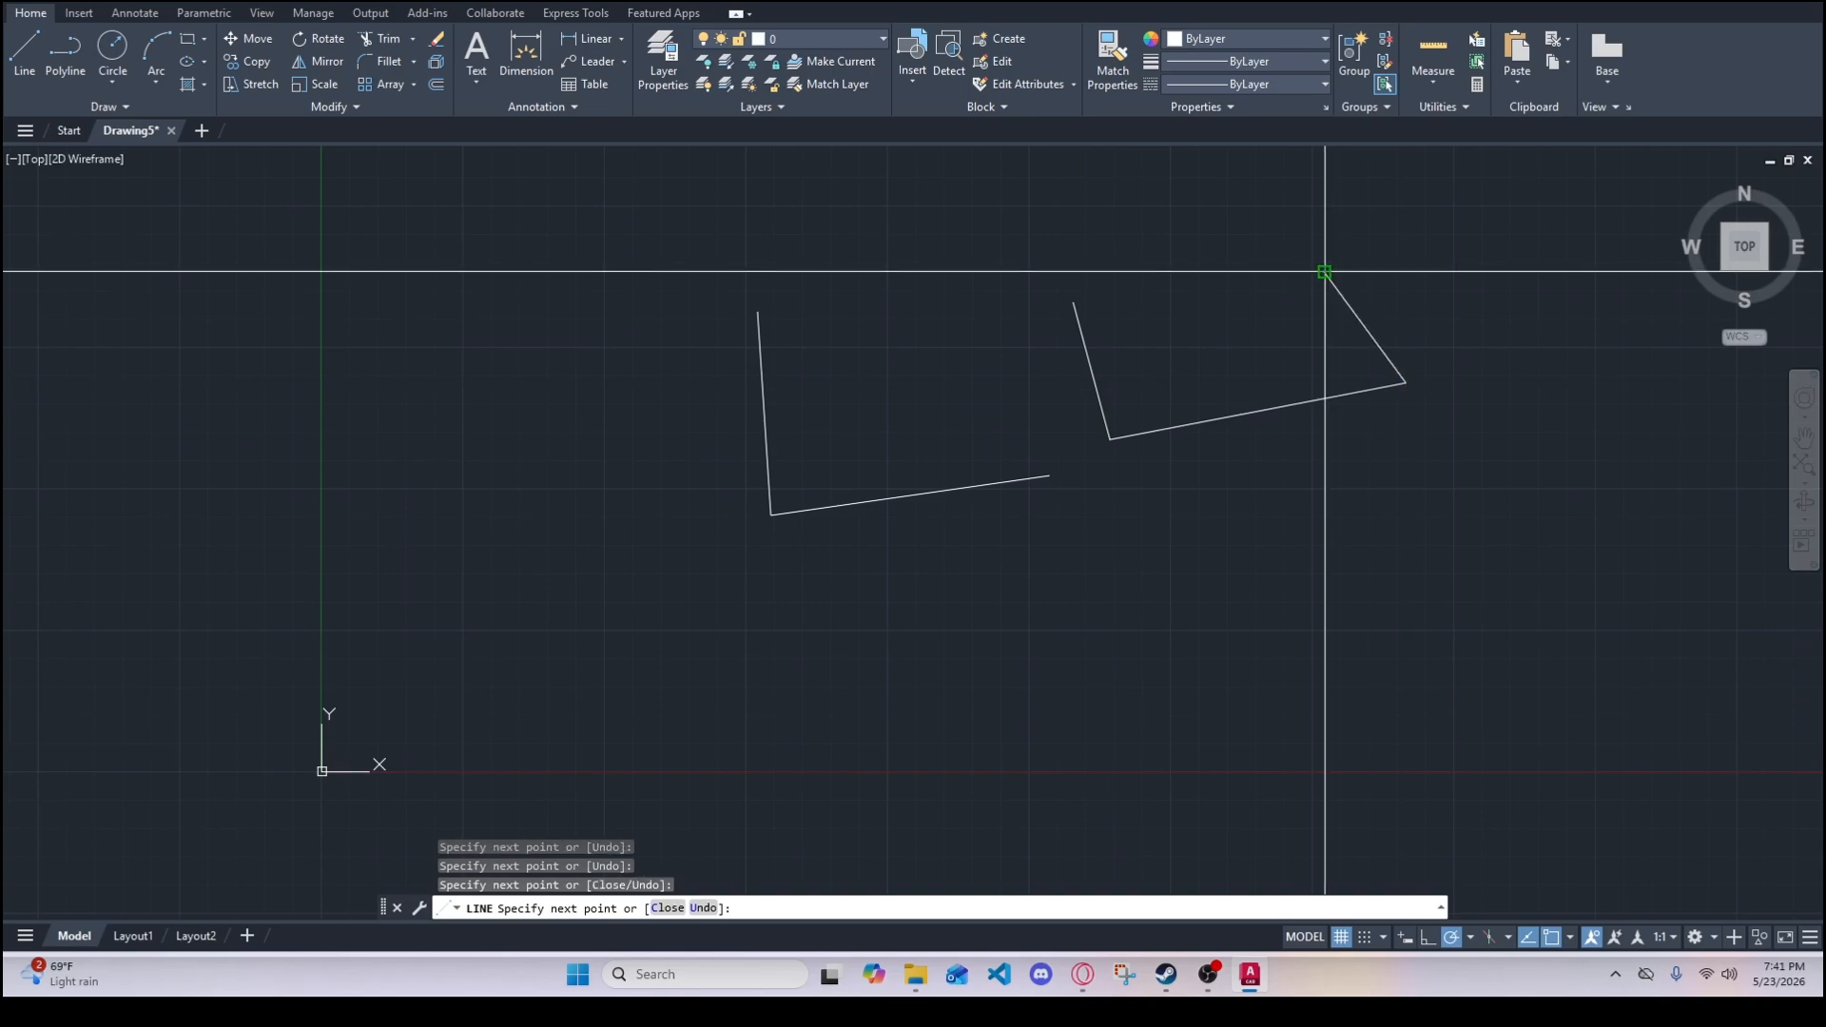
left_click(1324, 272)
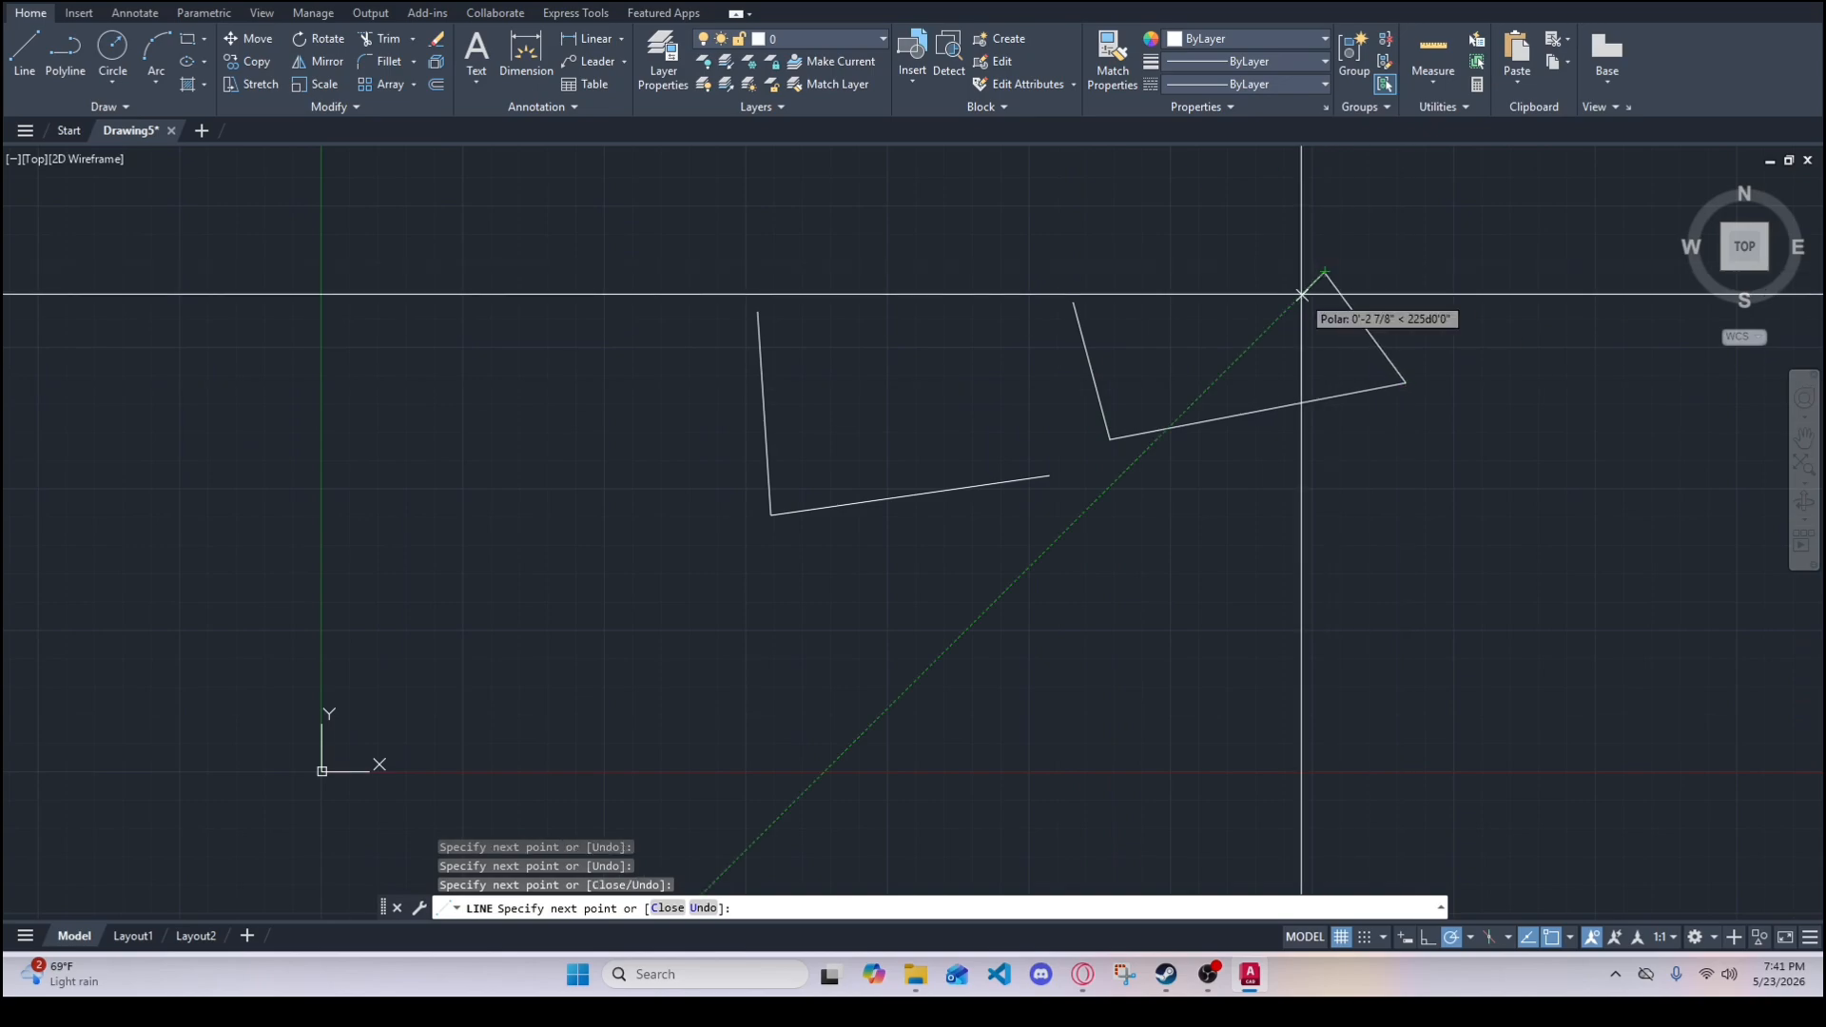
key("Return")
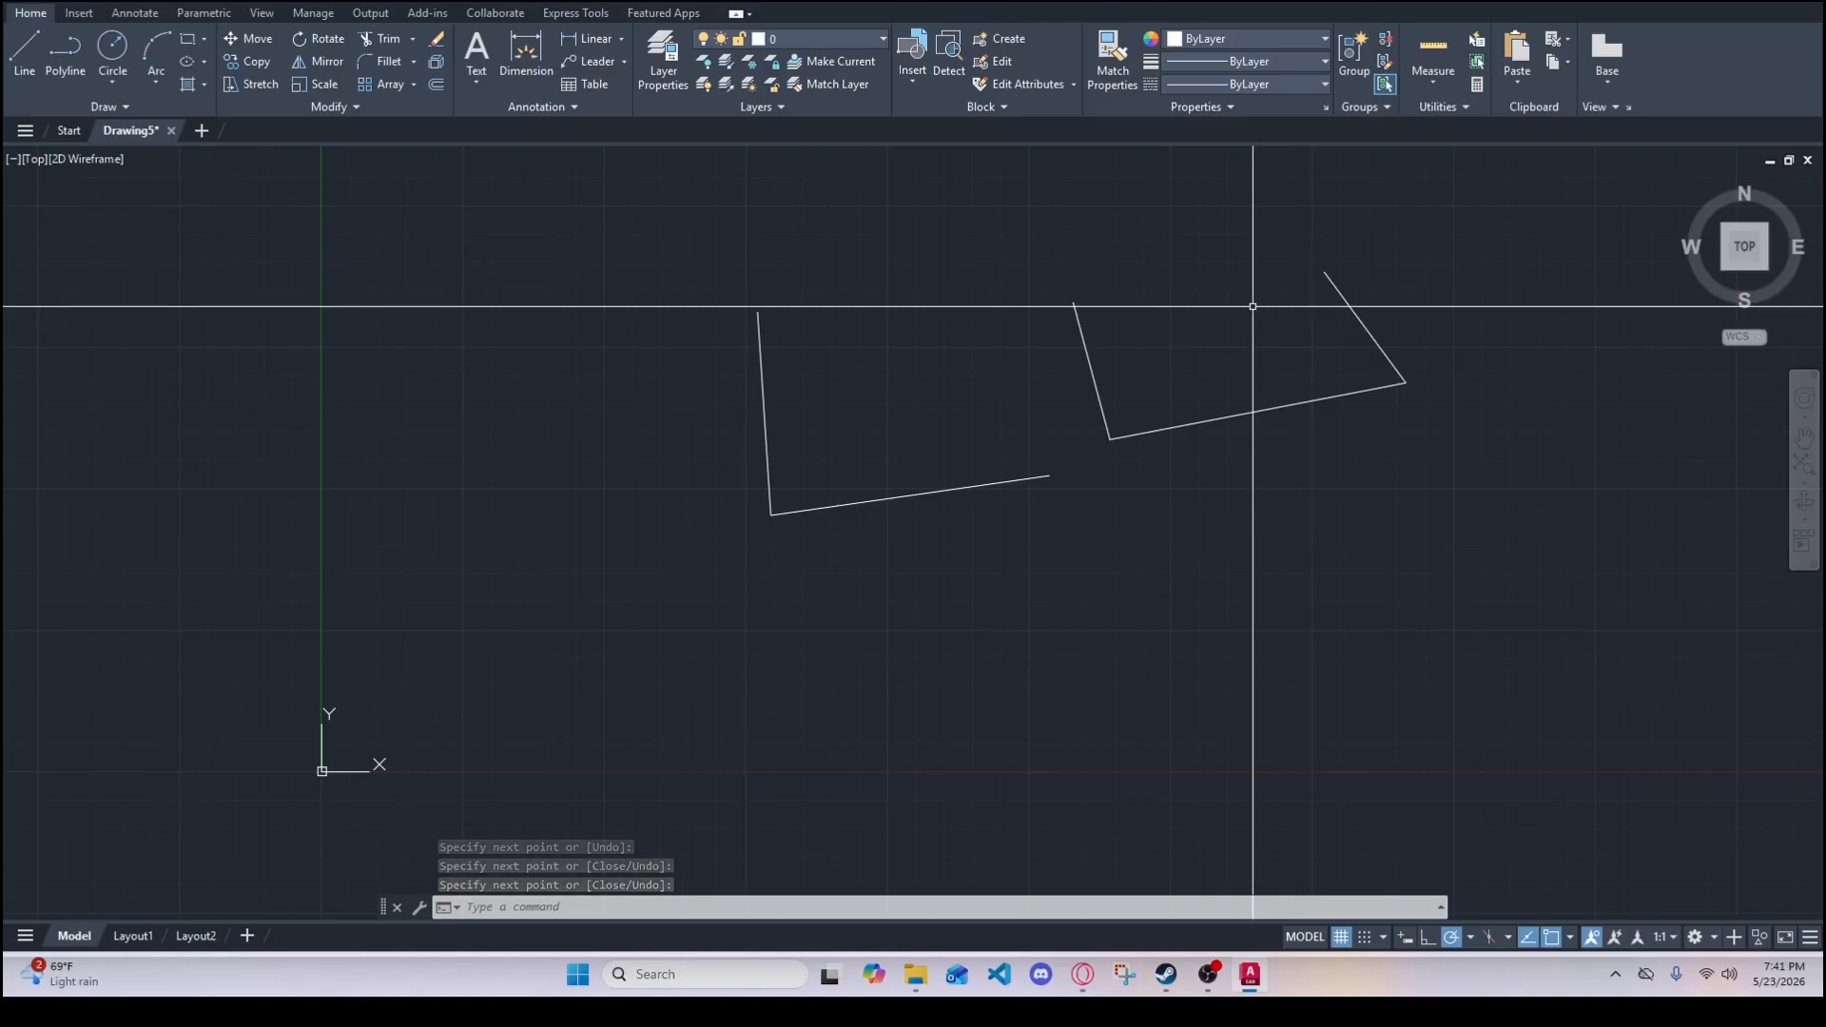
- Draw a smaller two-line L shape between the open ends of the three-line outline
key("Return")
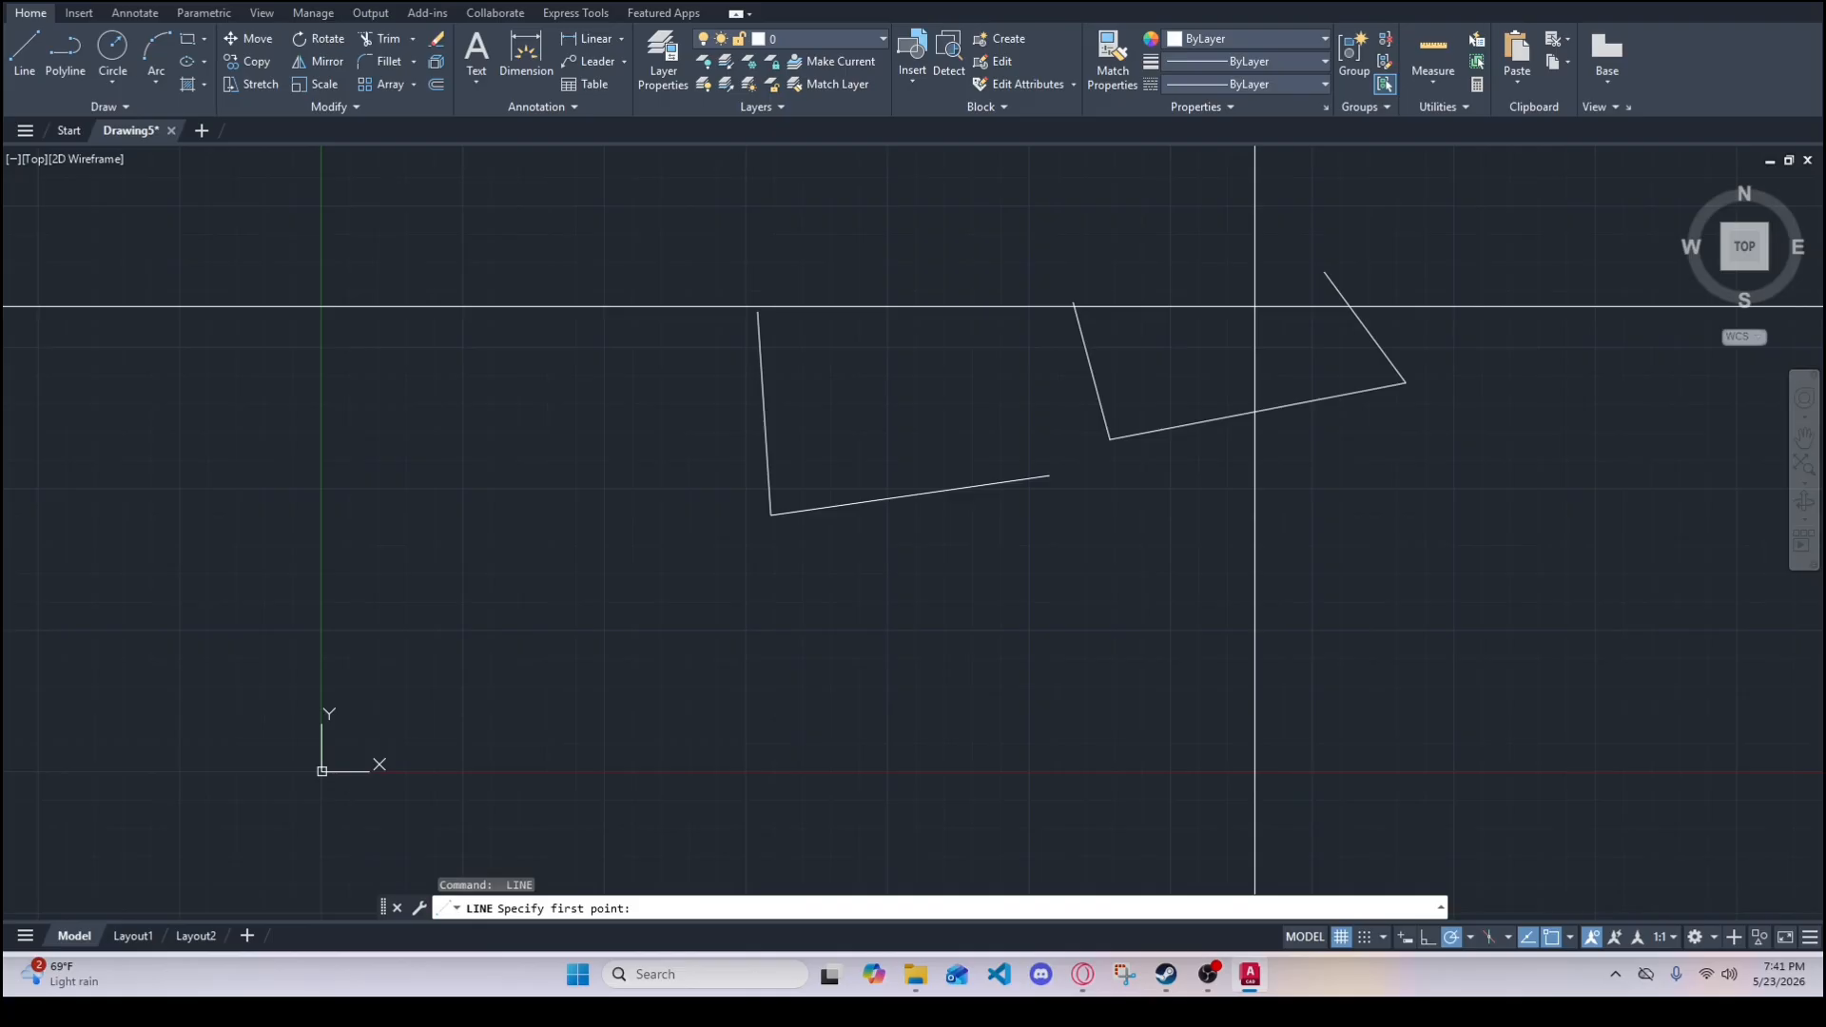
left_click(1135, 224)
left_click(1122, 351)
left_click(1227, 338)
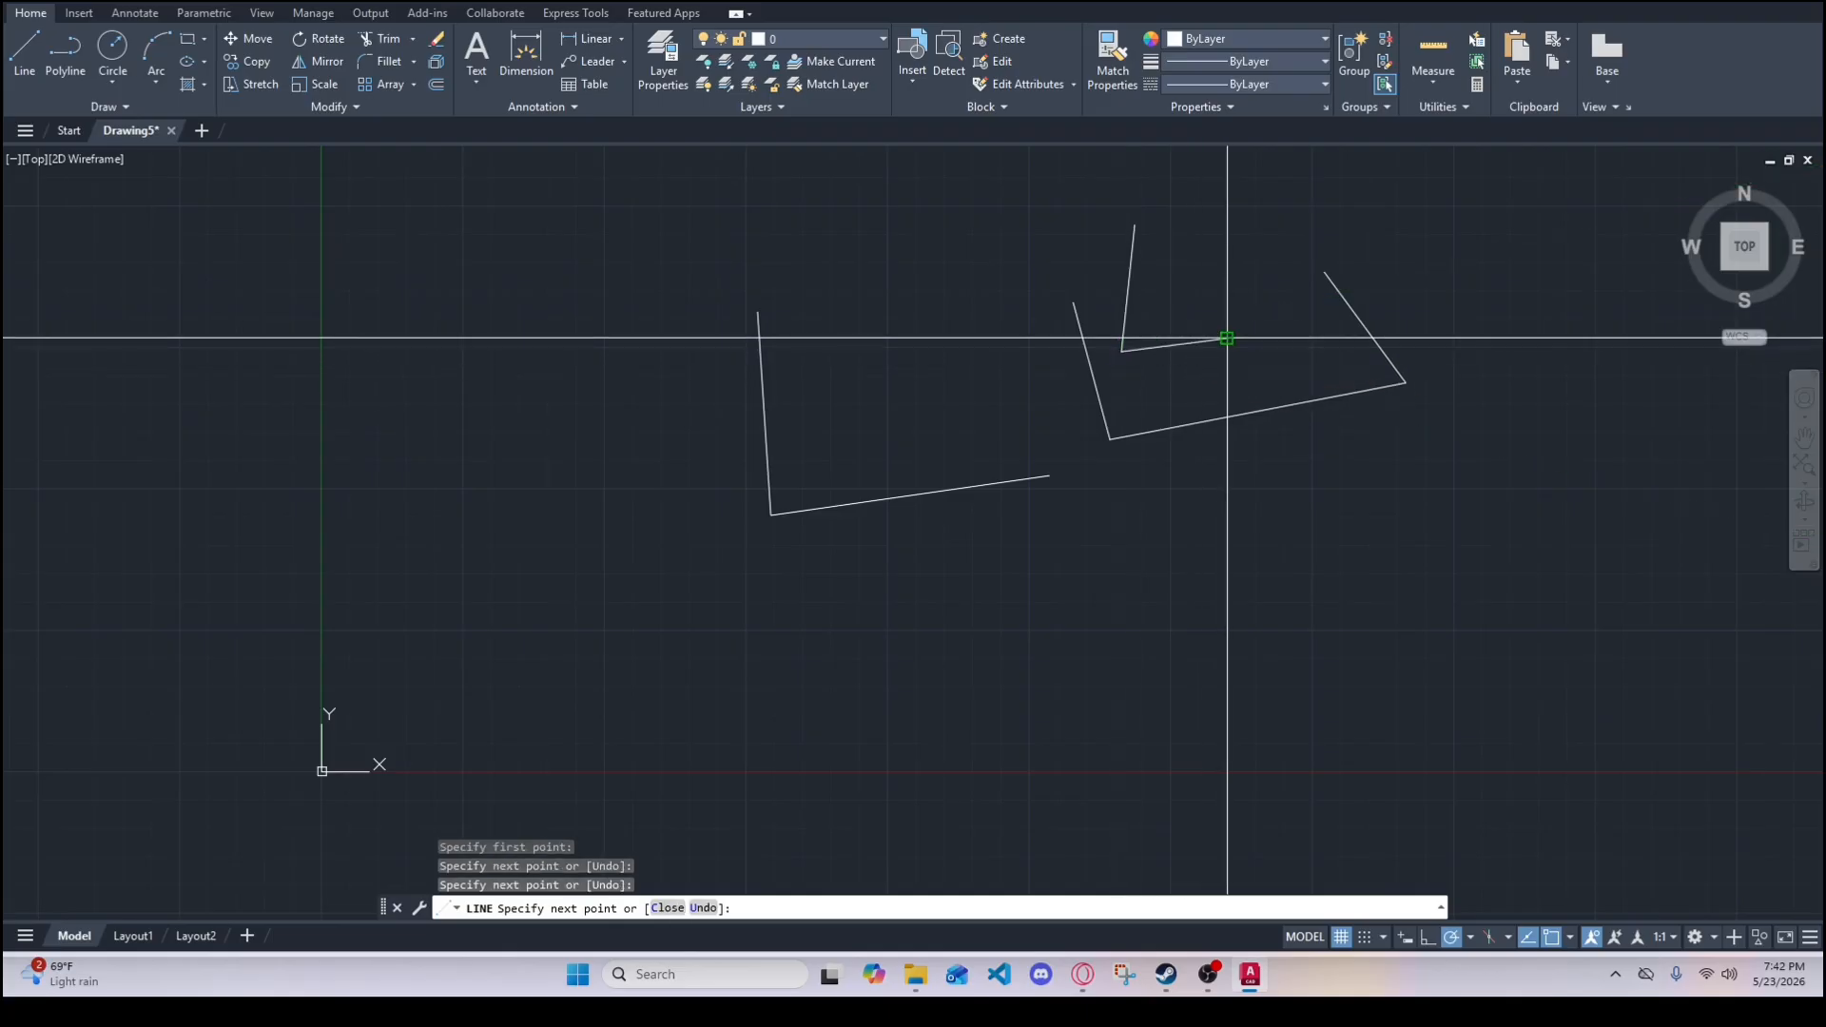
key("Escape")
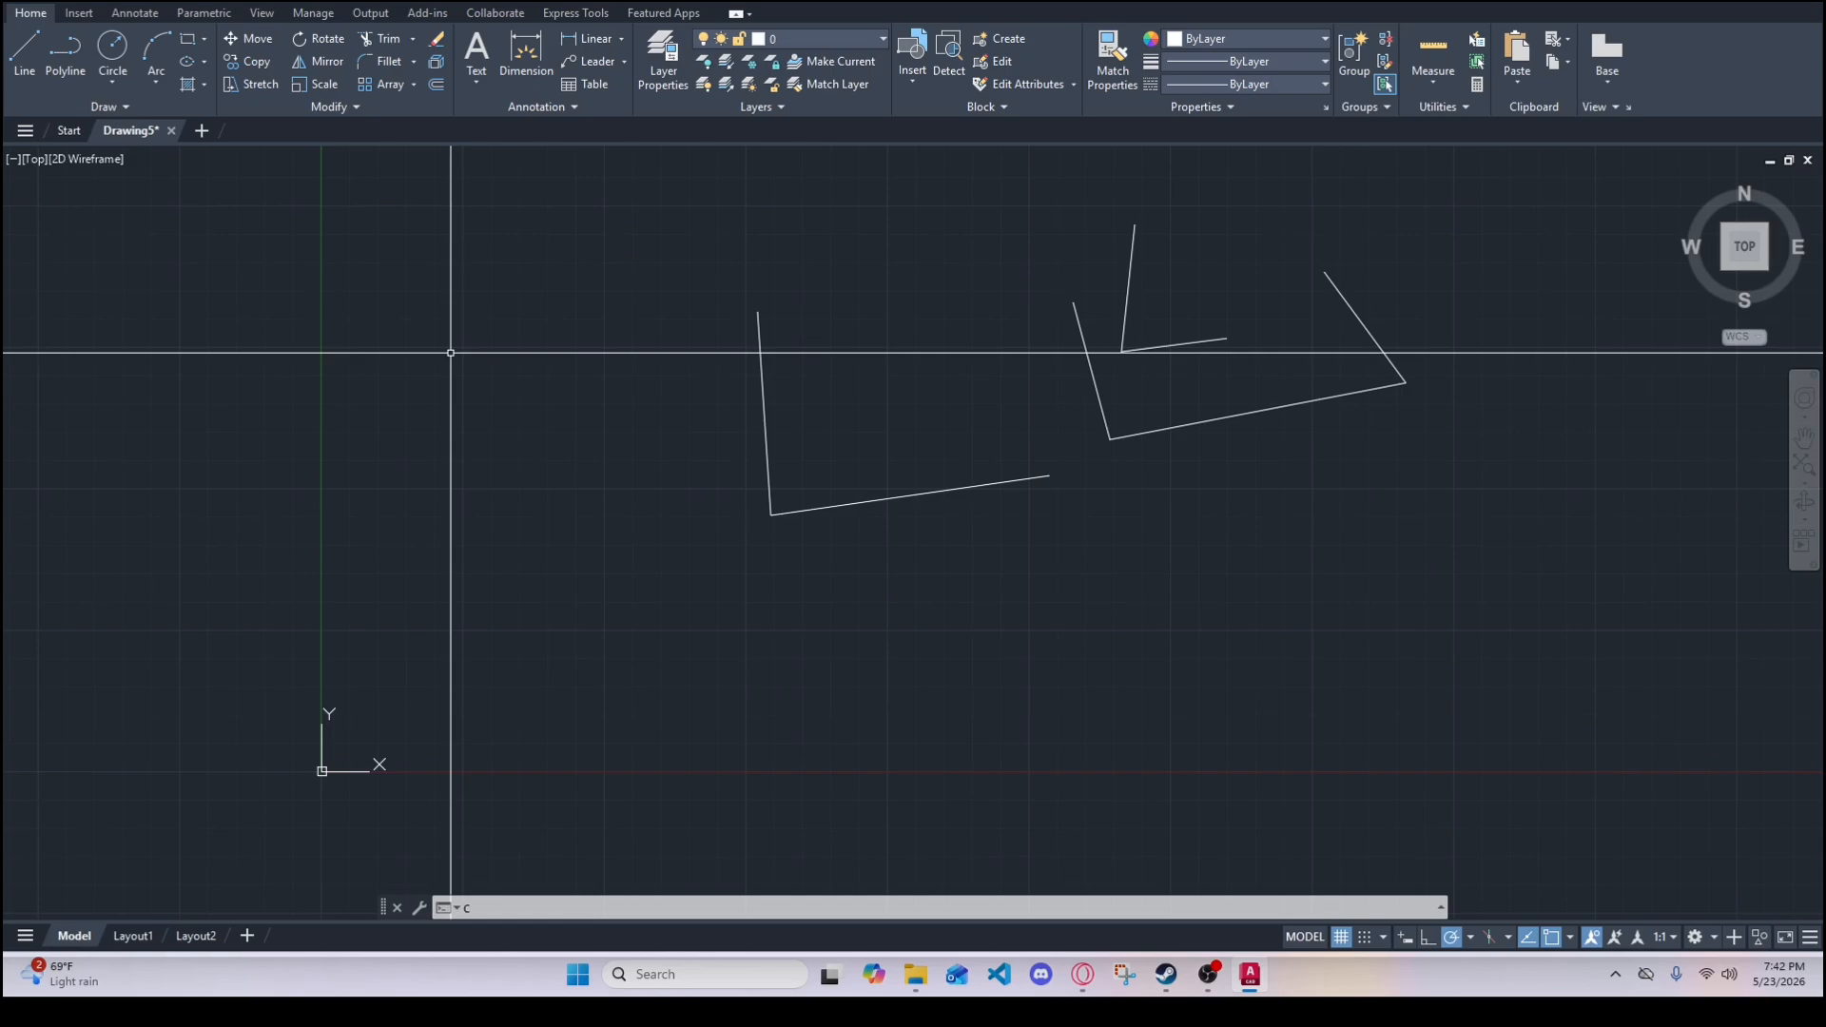
- Copy the large L shape from its corner endpoint to the empty area below the three-line outline
type("o")
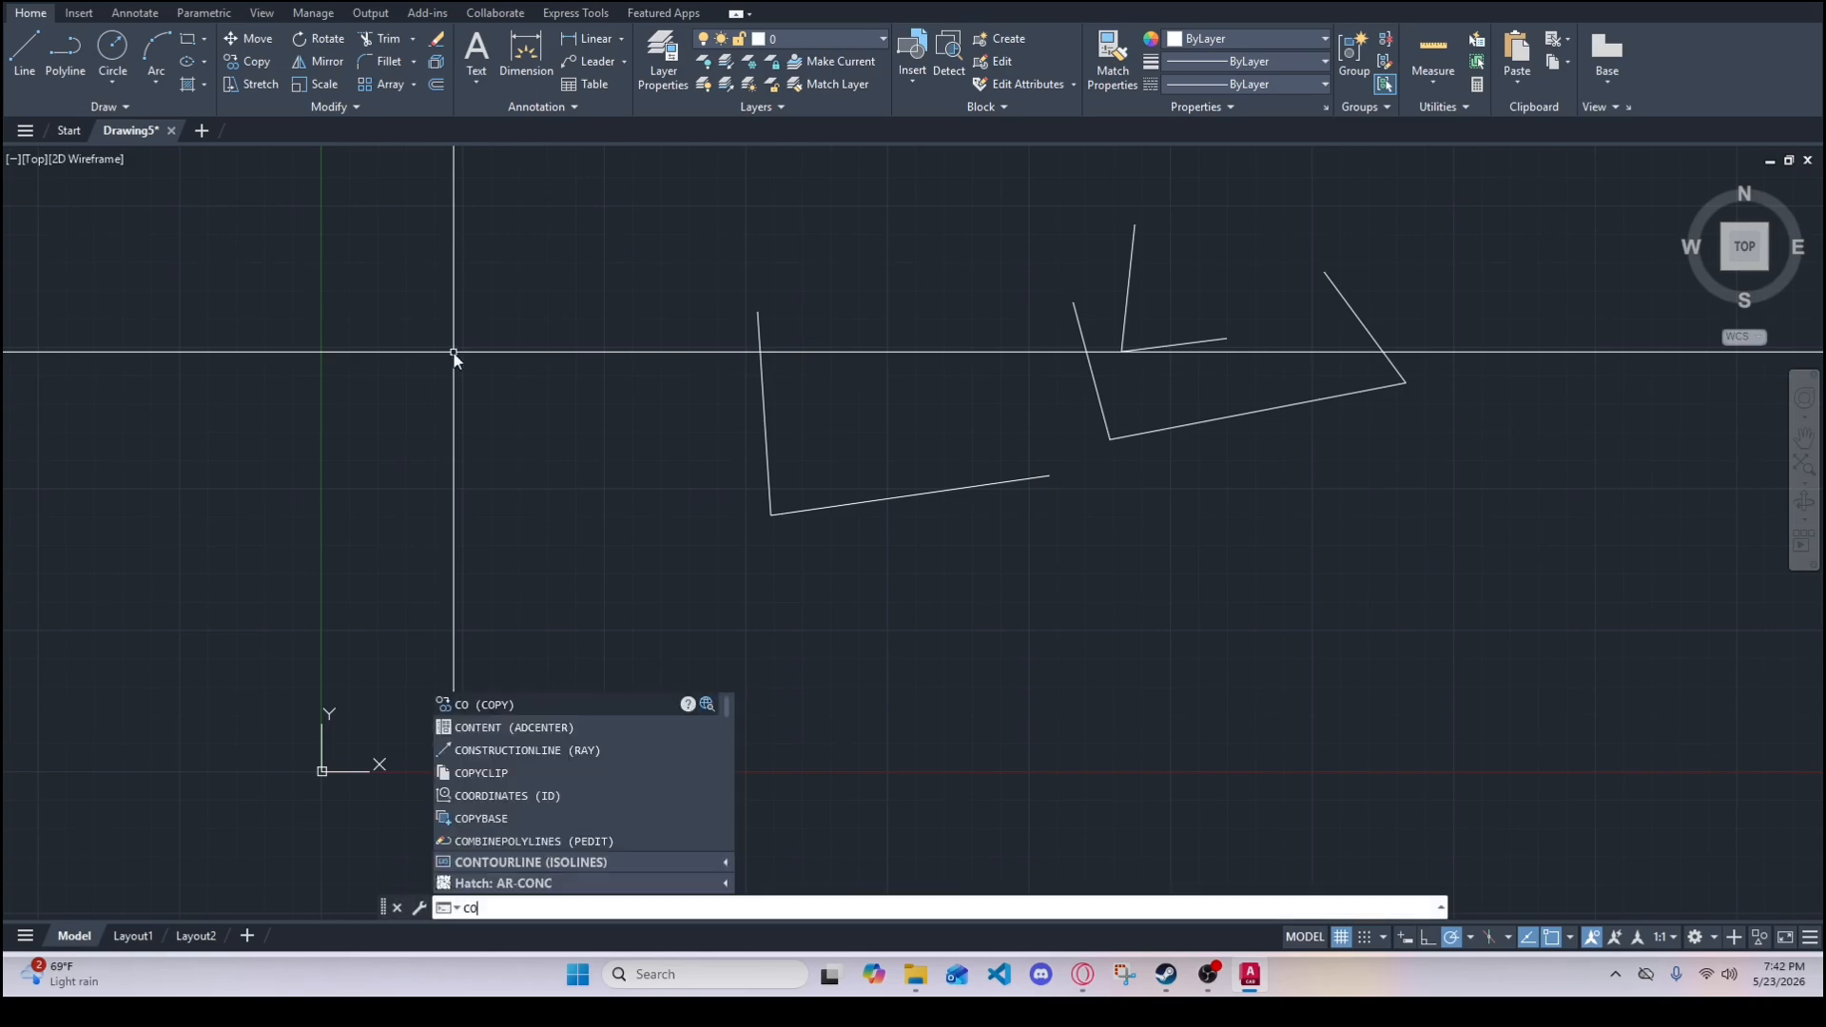
left_click(538, 704)
left_click(909, 400)
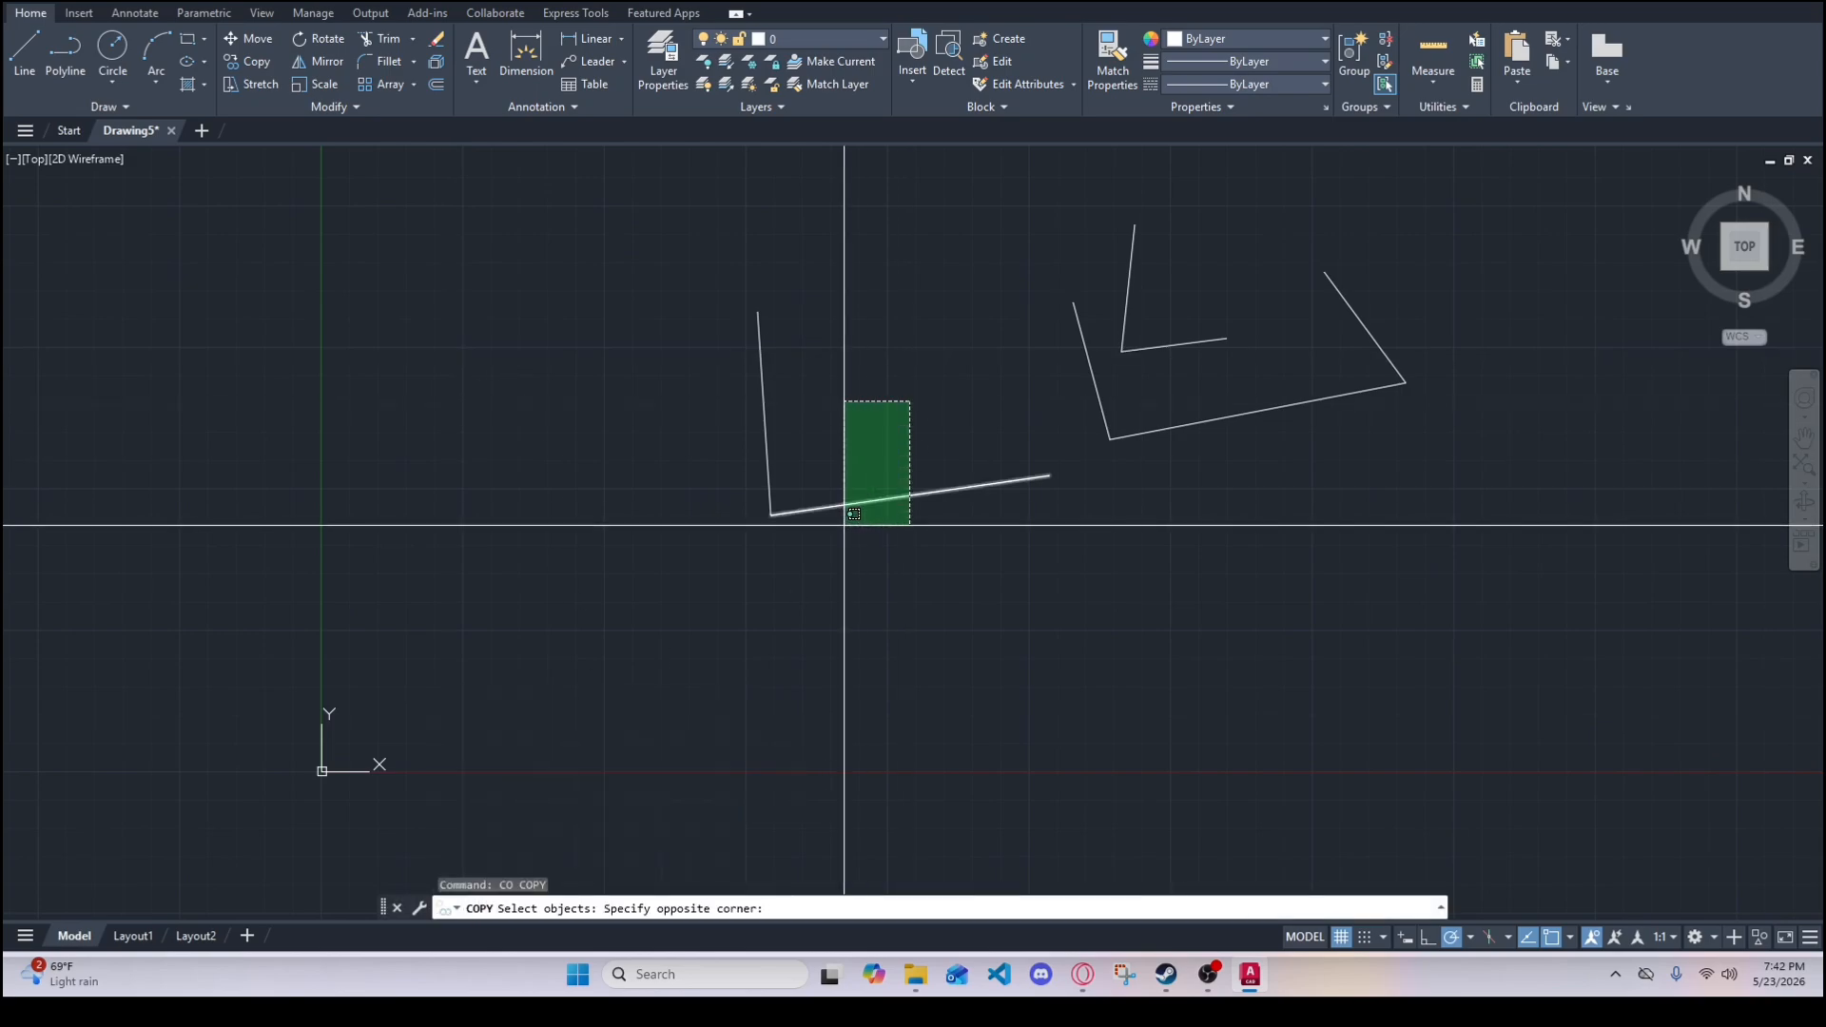
left_click(837, 525)
left_click(812, 571)
left_click(720, 394)
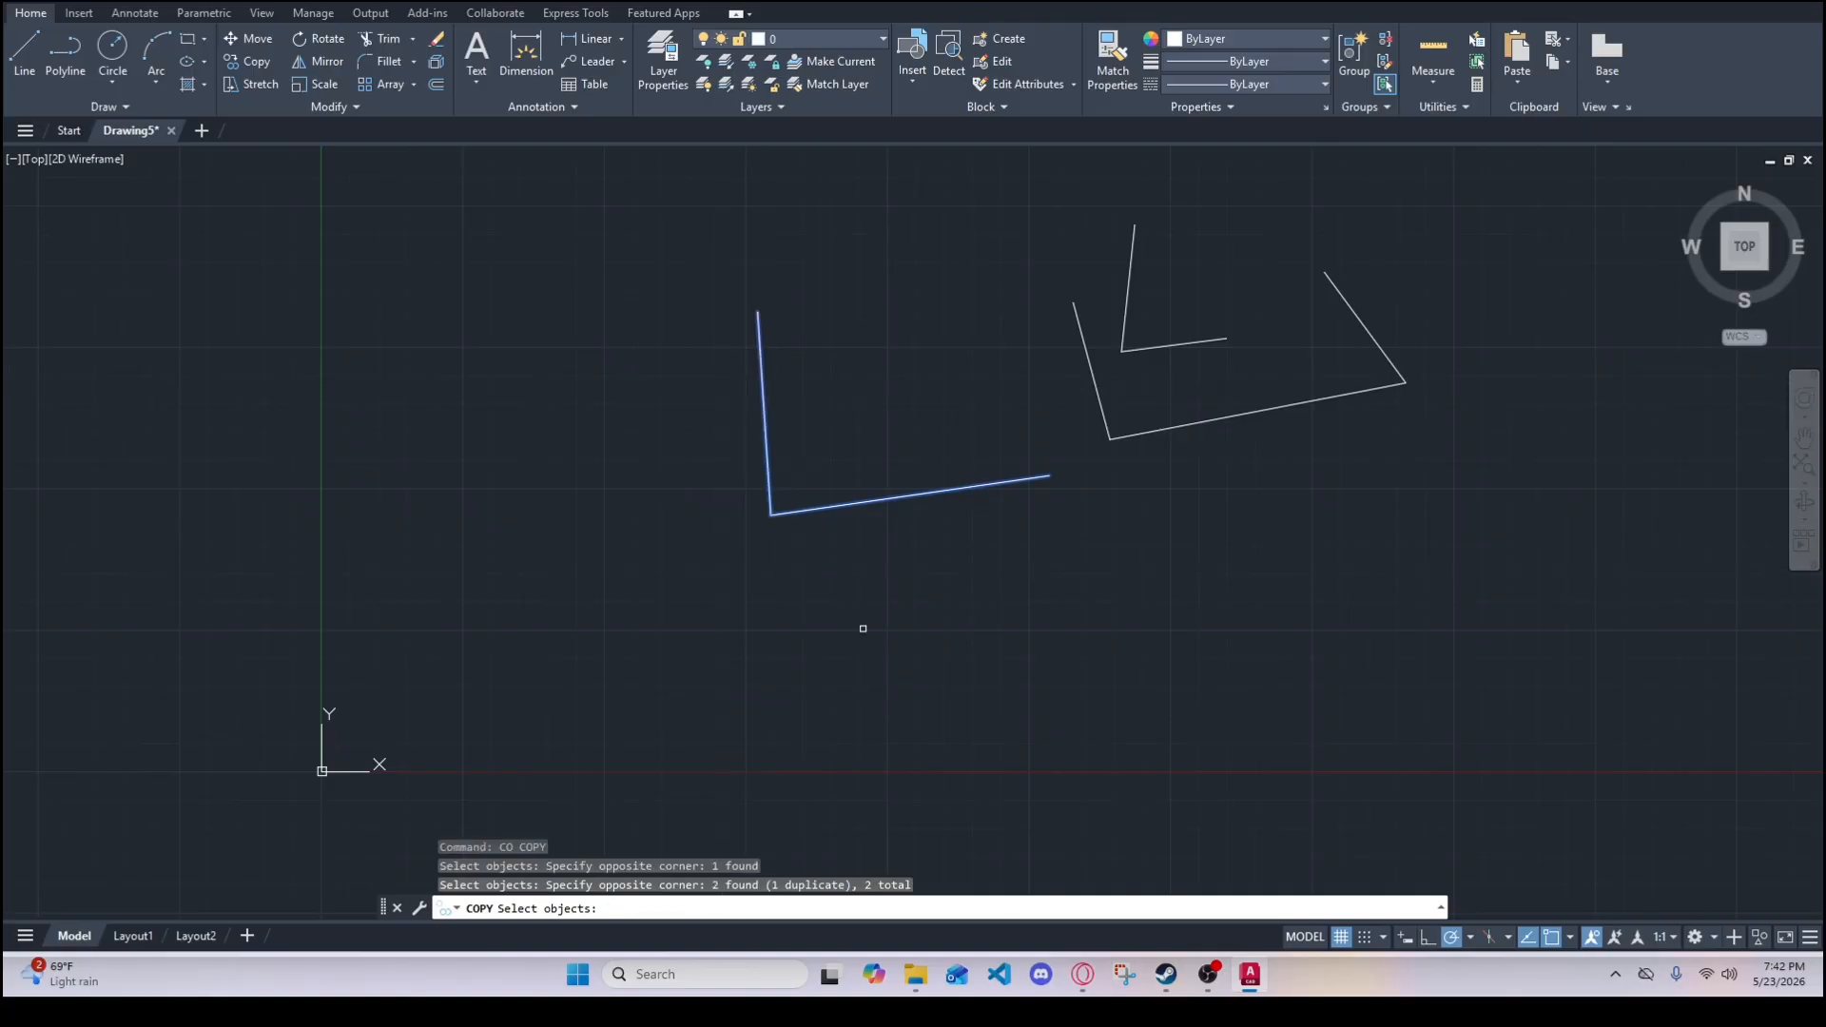
key("Return")
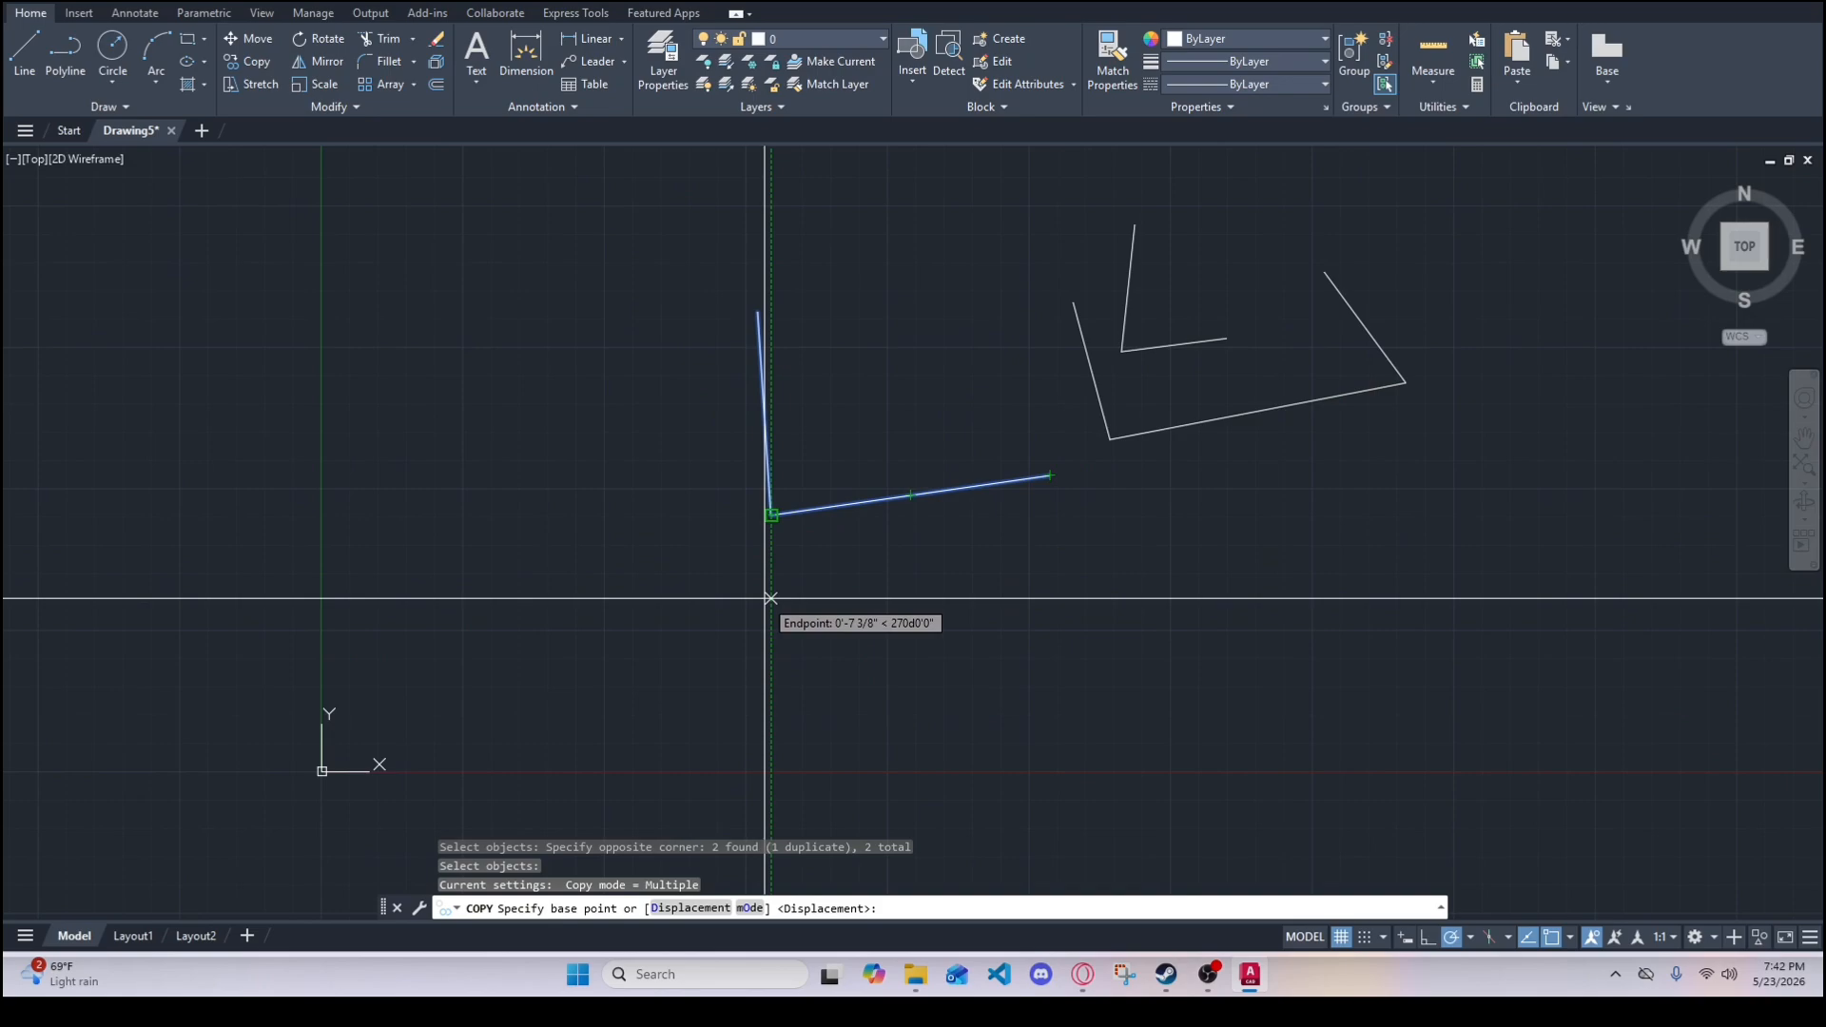
left_click(771, 515)
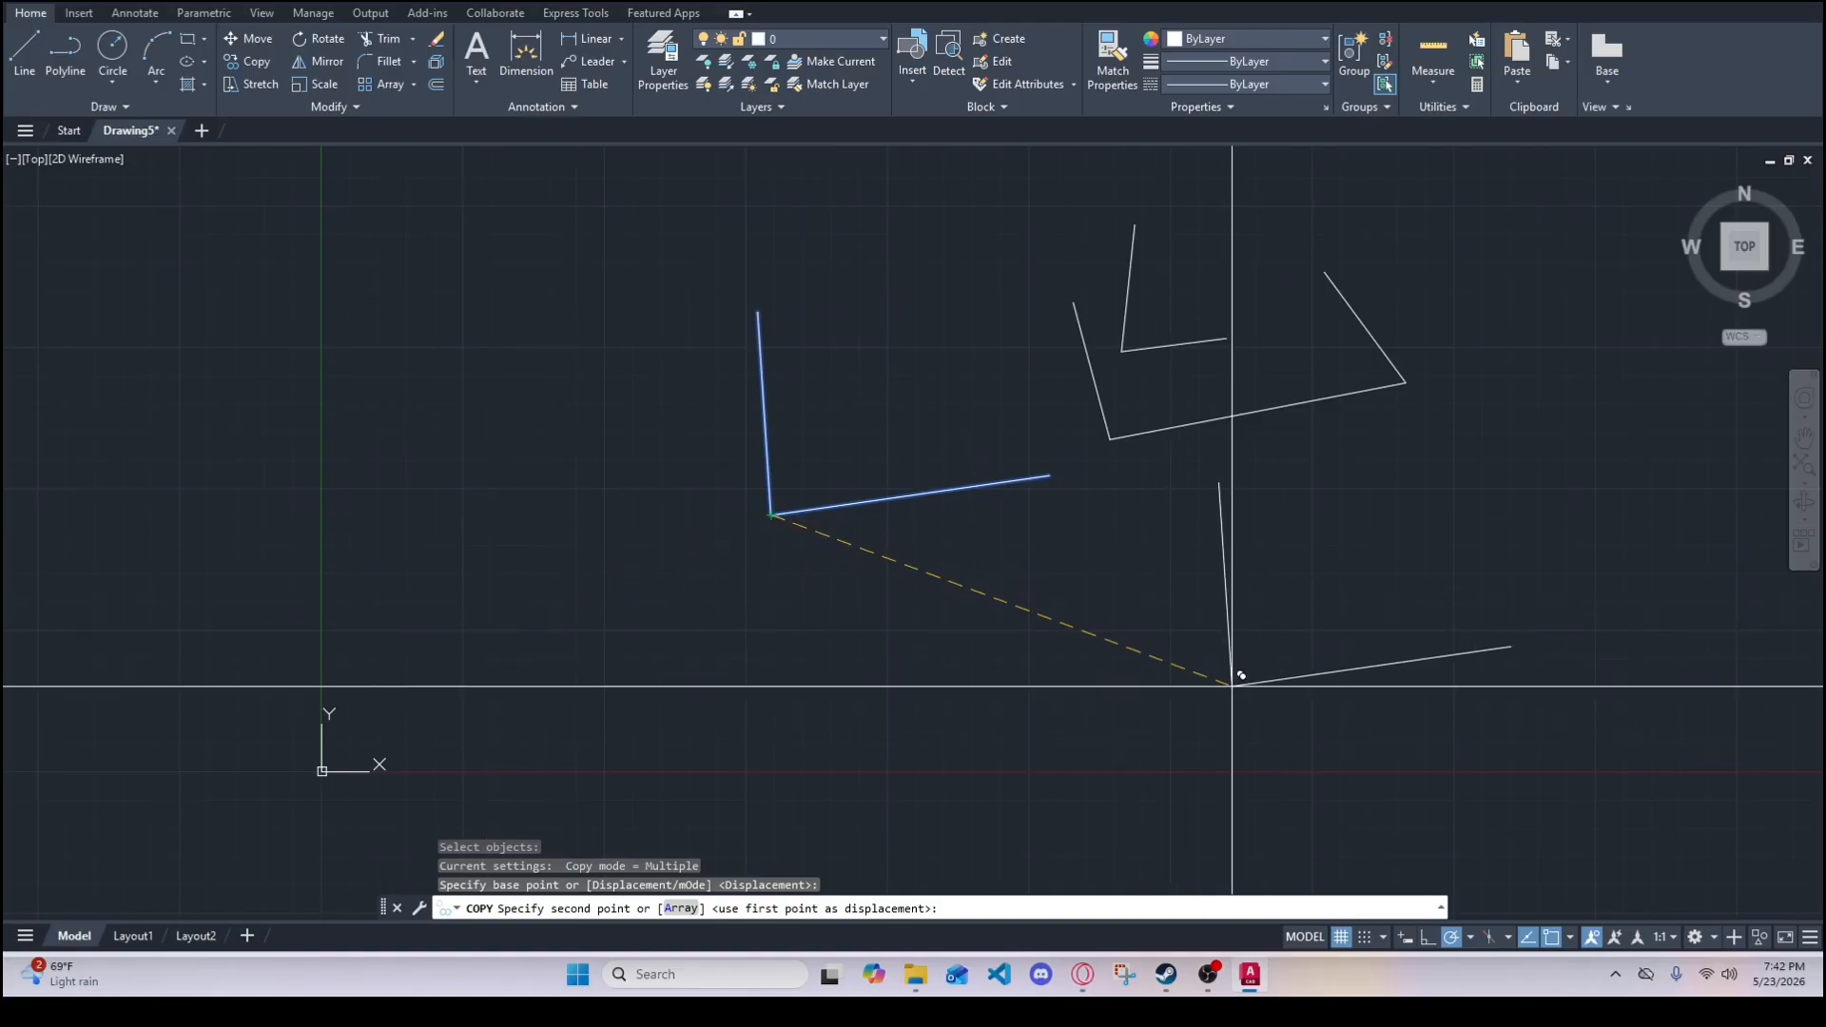
left_click(1233, 684)
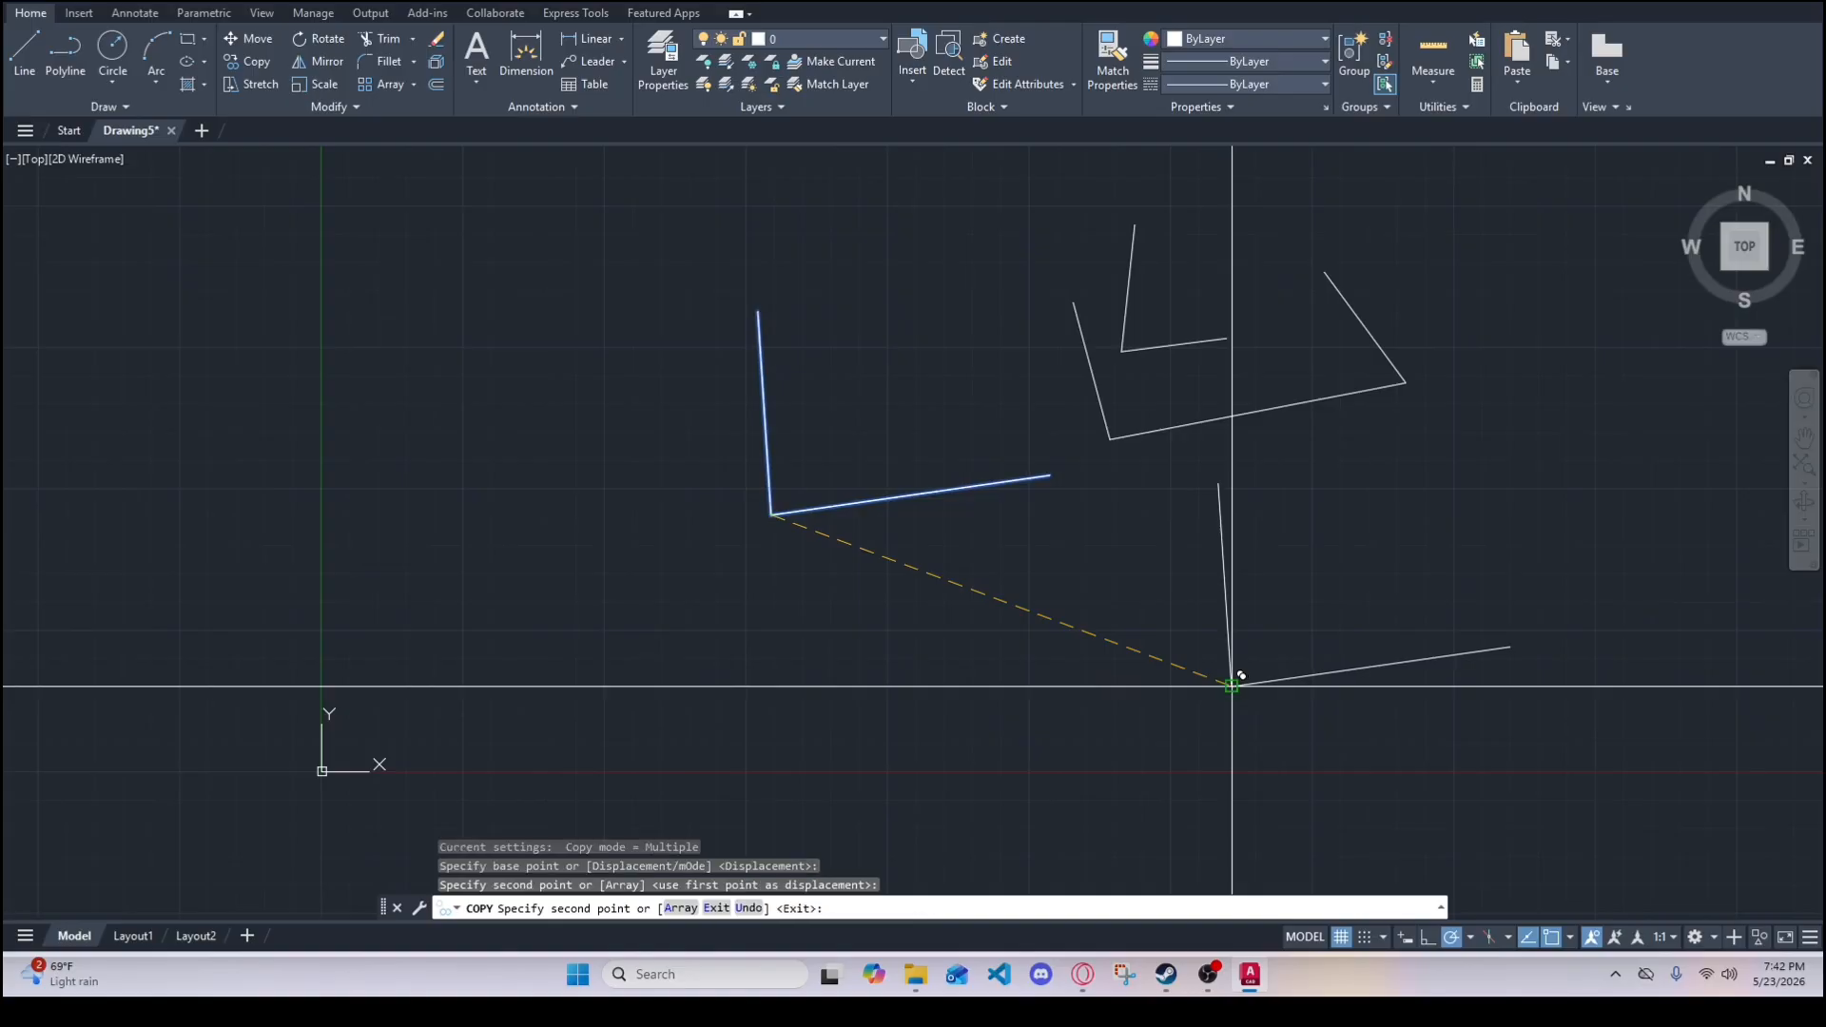
key("Escape")
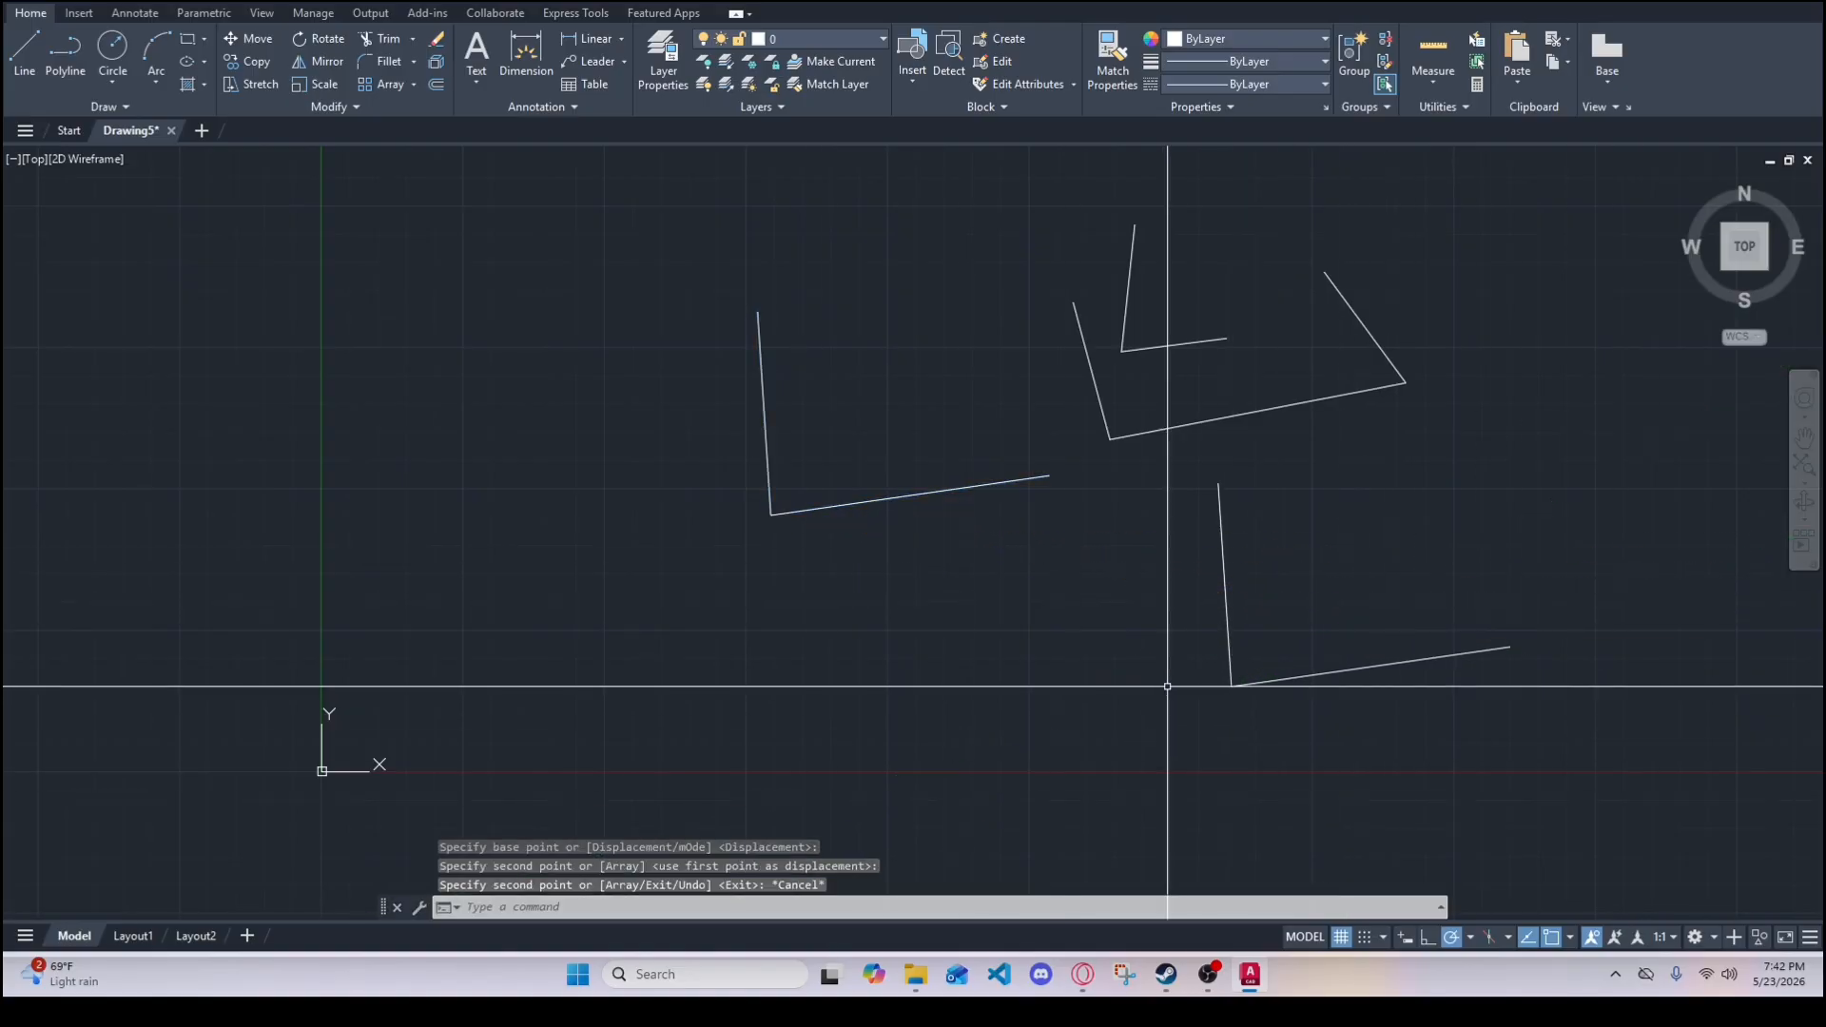
- Select all the practice lines and erase them
middle_click_drag(1264, 685, 1059, 669)
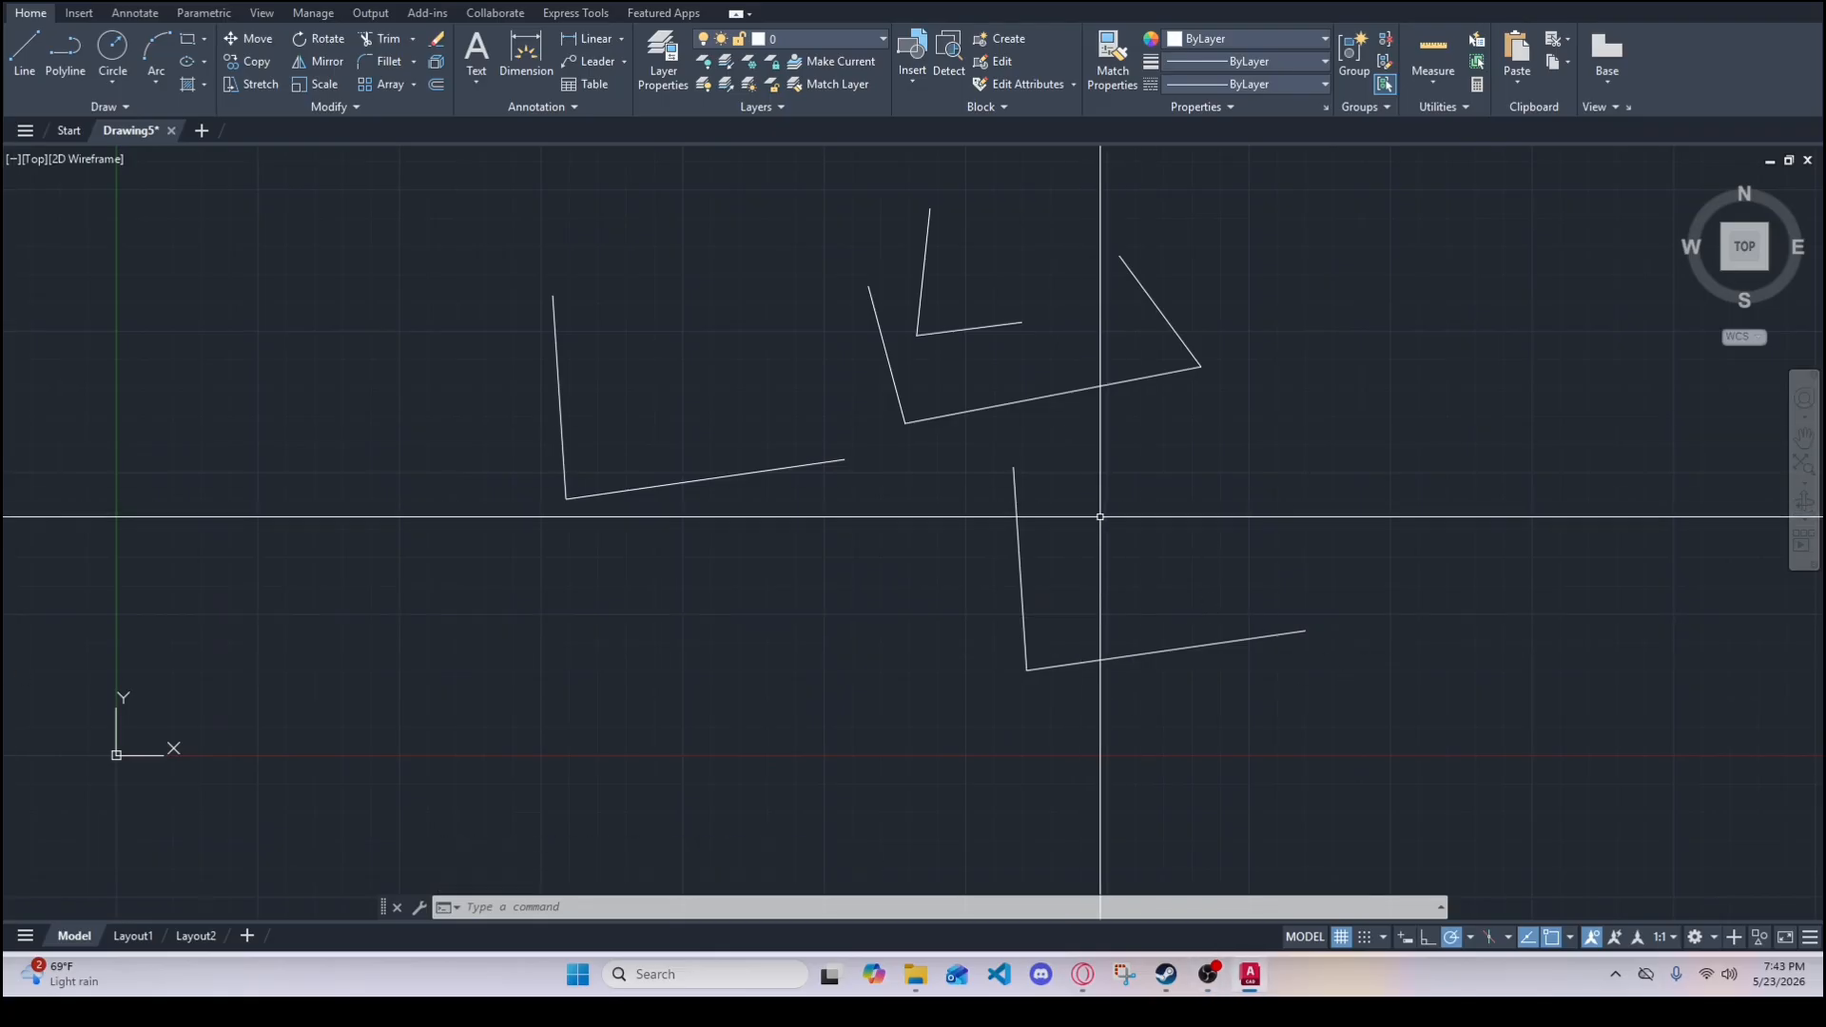
left_click(1220, 725)
left_click(432, 322)
type("E")
key("Return")
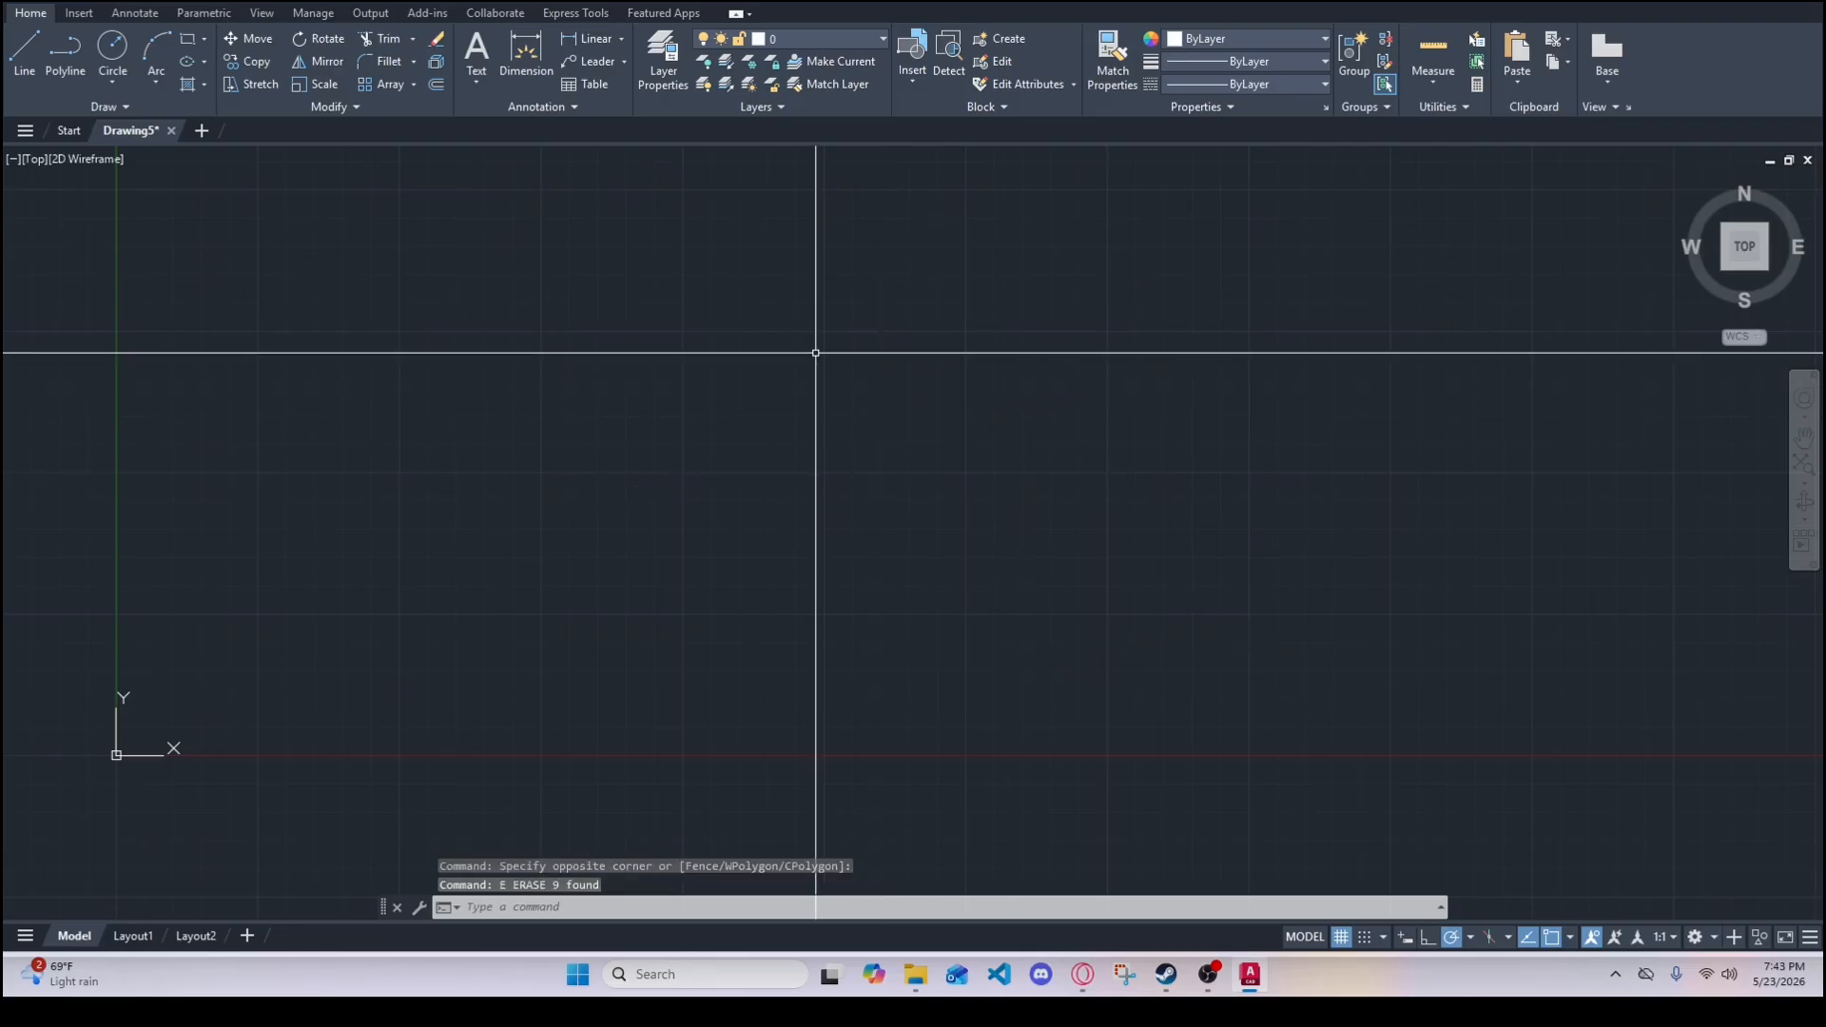
- Draw a single horizontal line about 3'-4 3/4" long in the upper middle of the empty drawing, using polar tracking at 0 degrees
middle_click_drag(816, 355, 783, 583)
type("L")
key("Return")
left_click(652, 317)
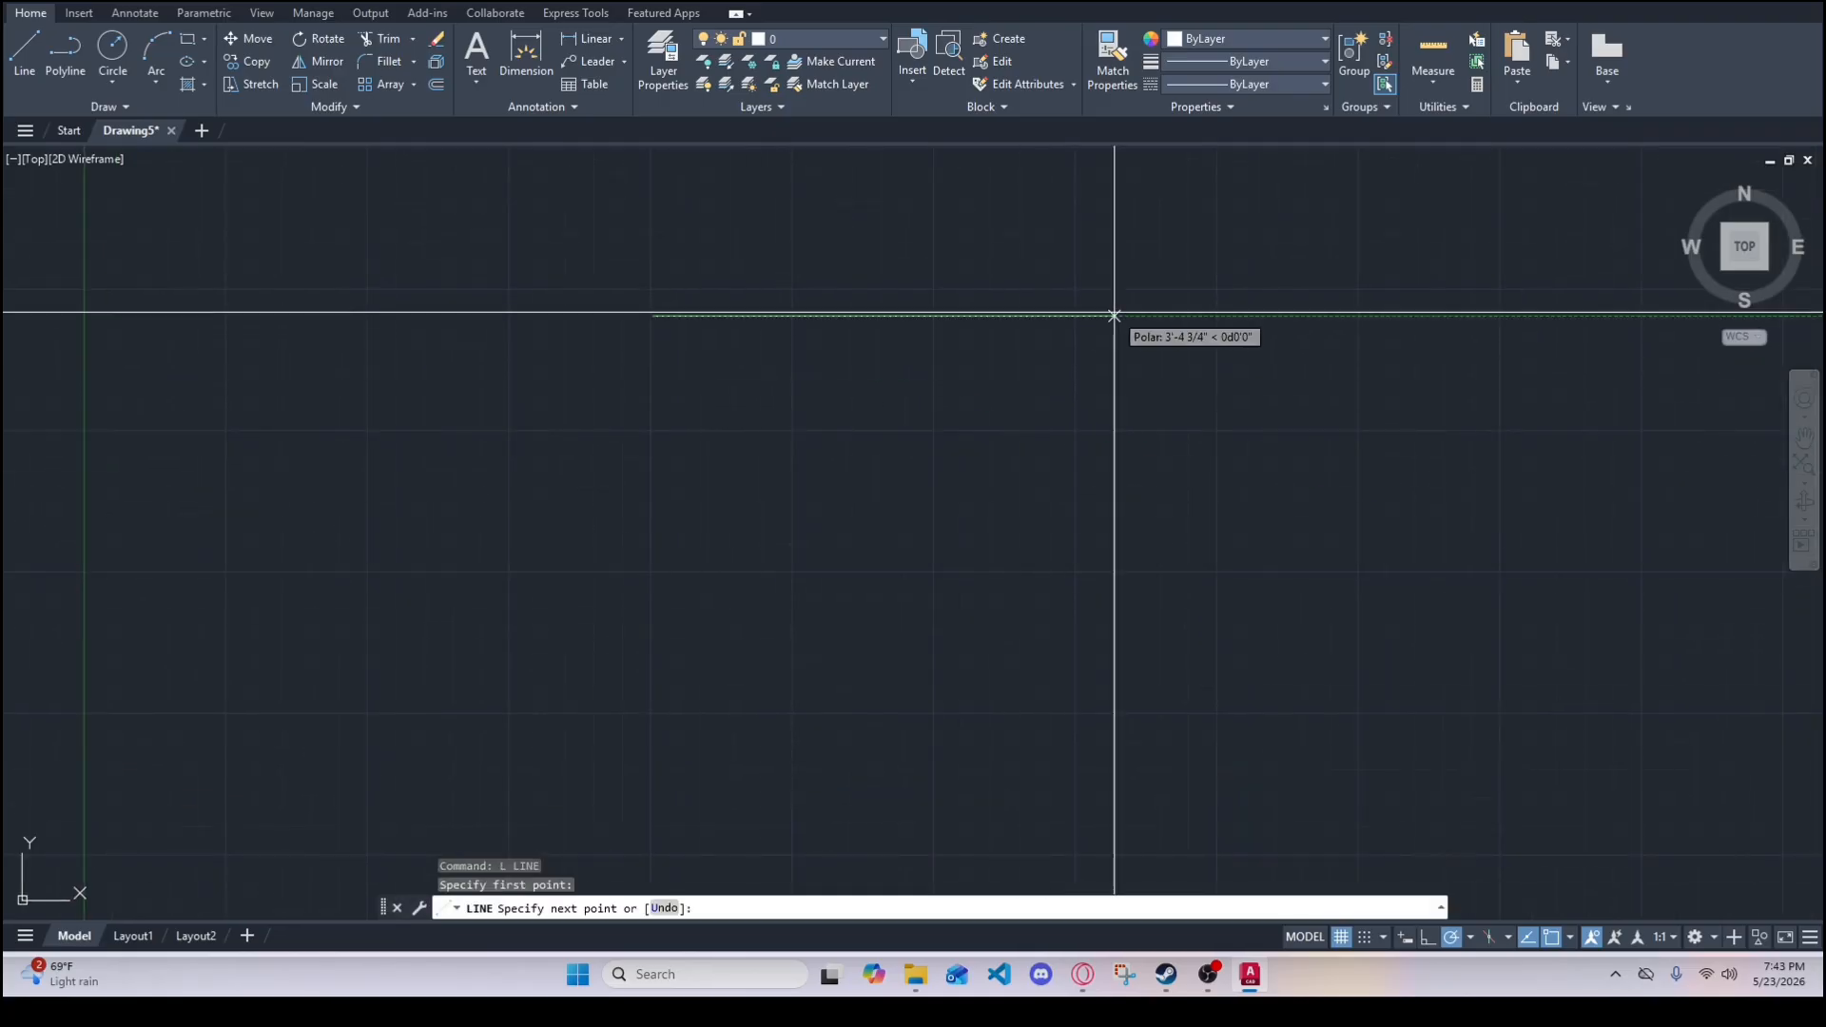
left_click(1114, 317)
key("Escape")
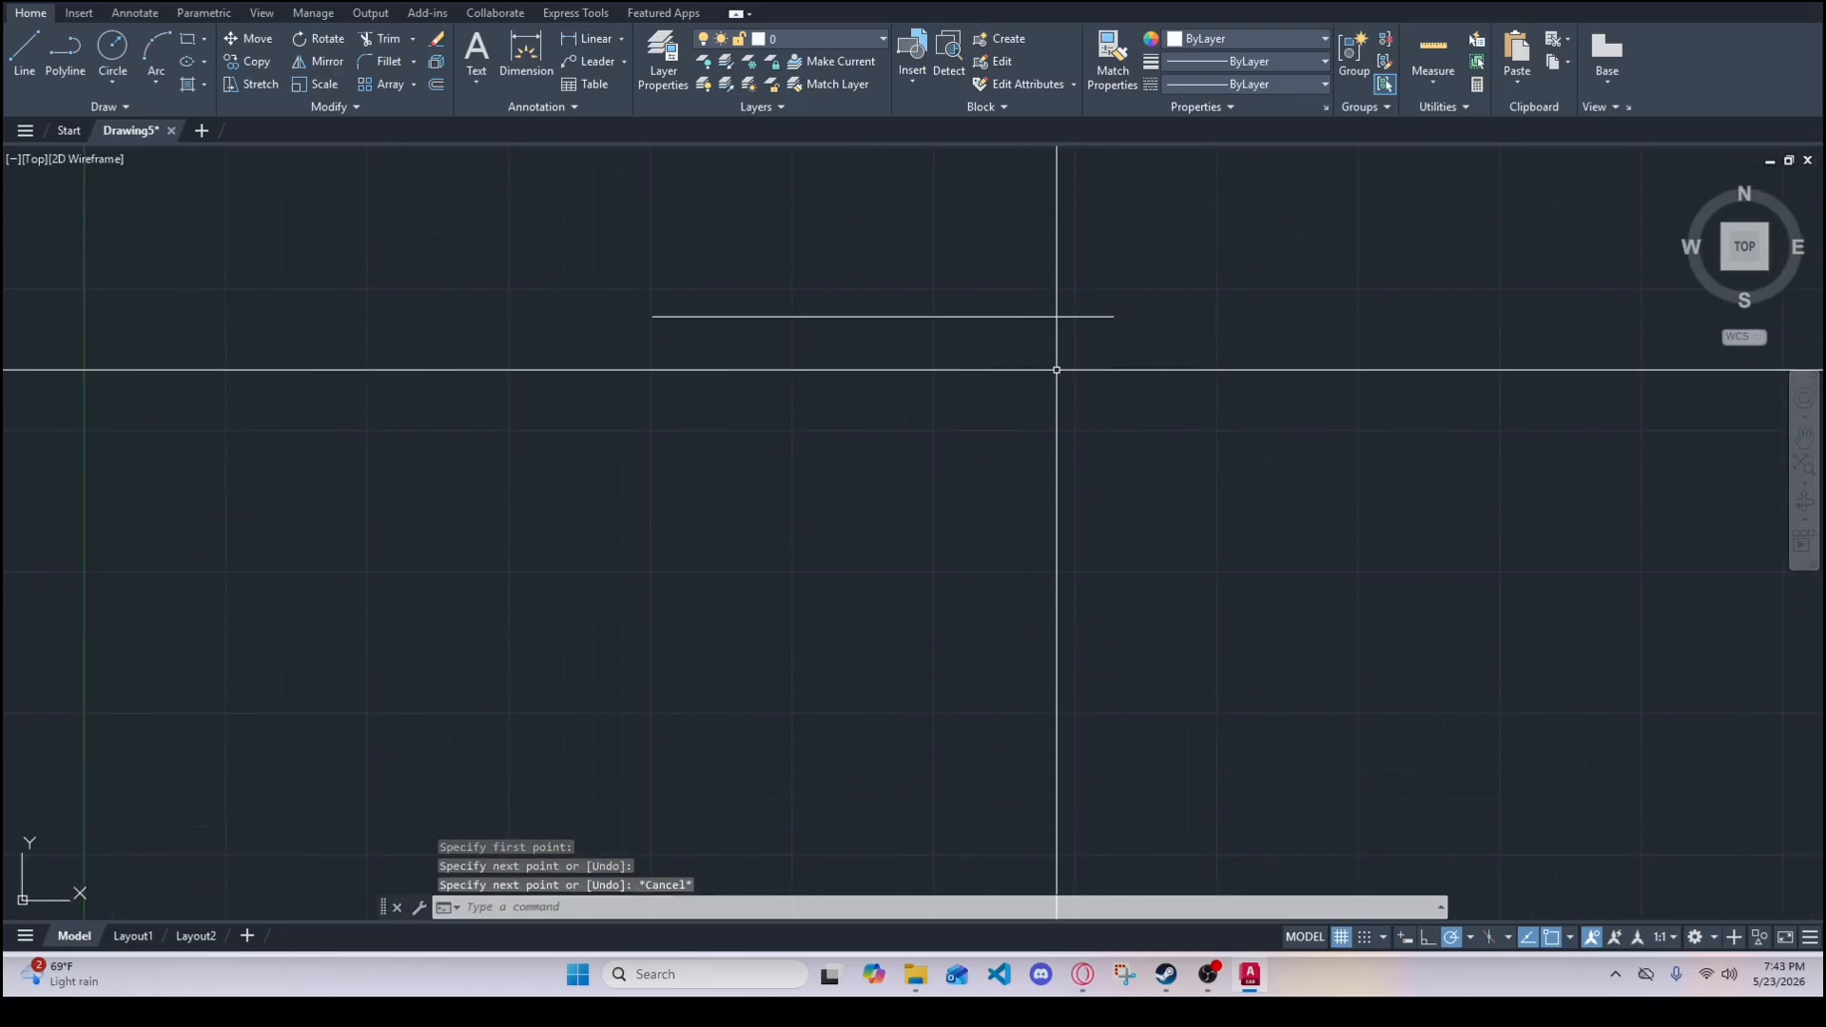
left_click(1084, 359)
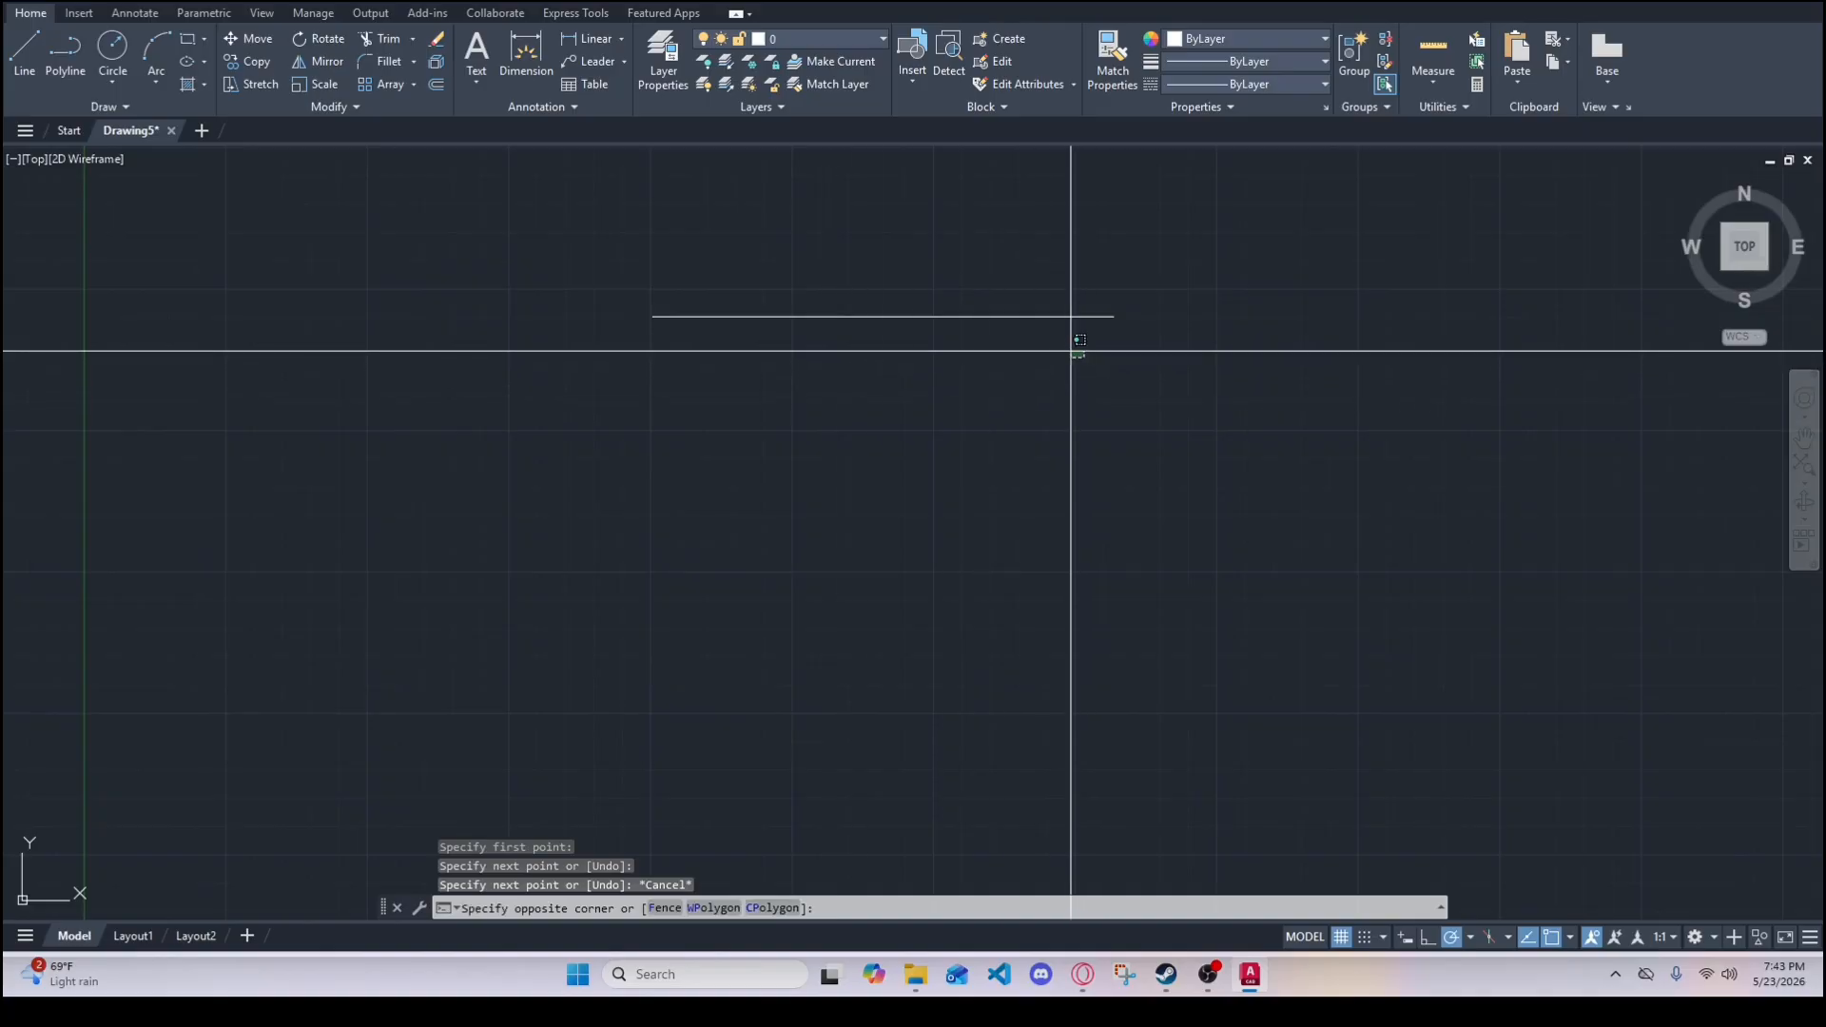
key("Escape")
key("Escape")
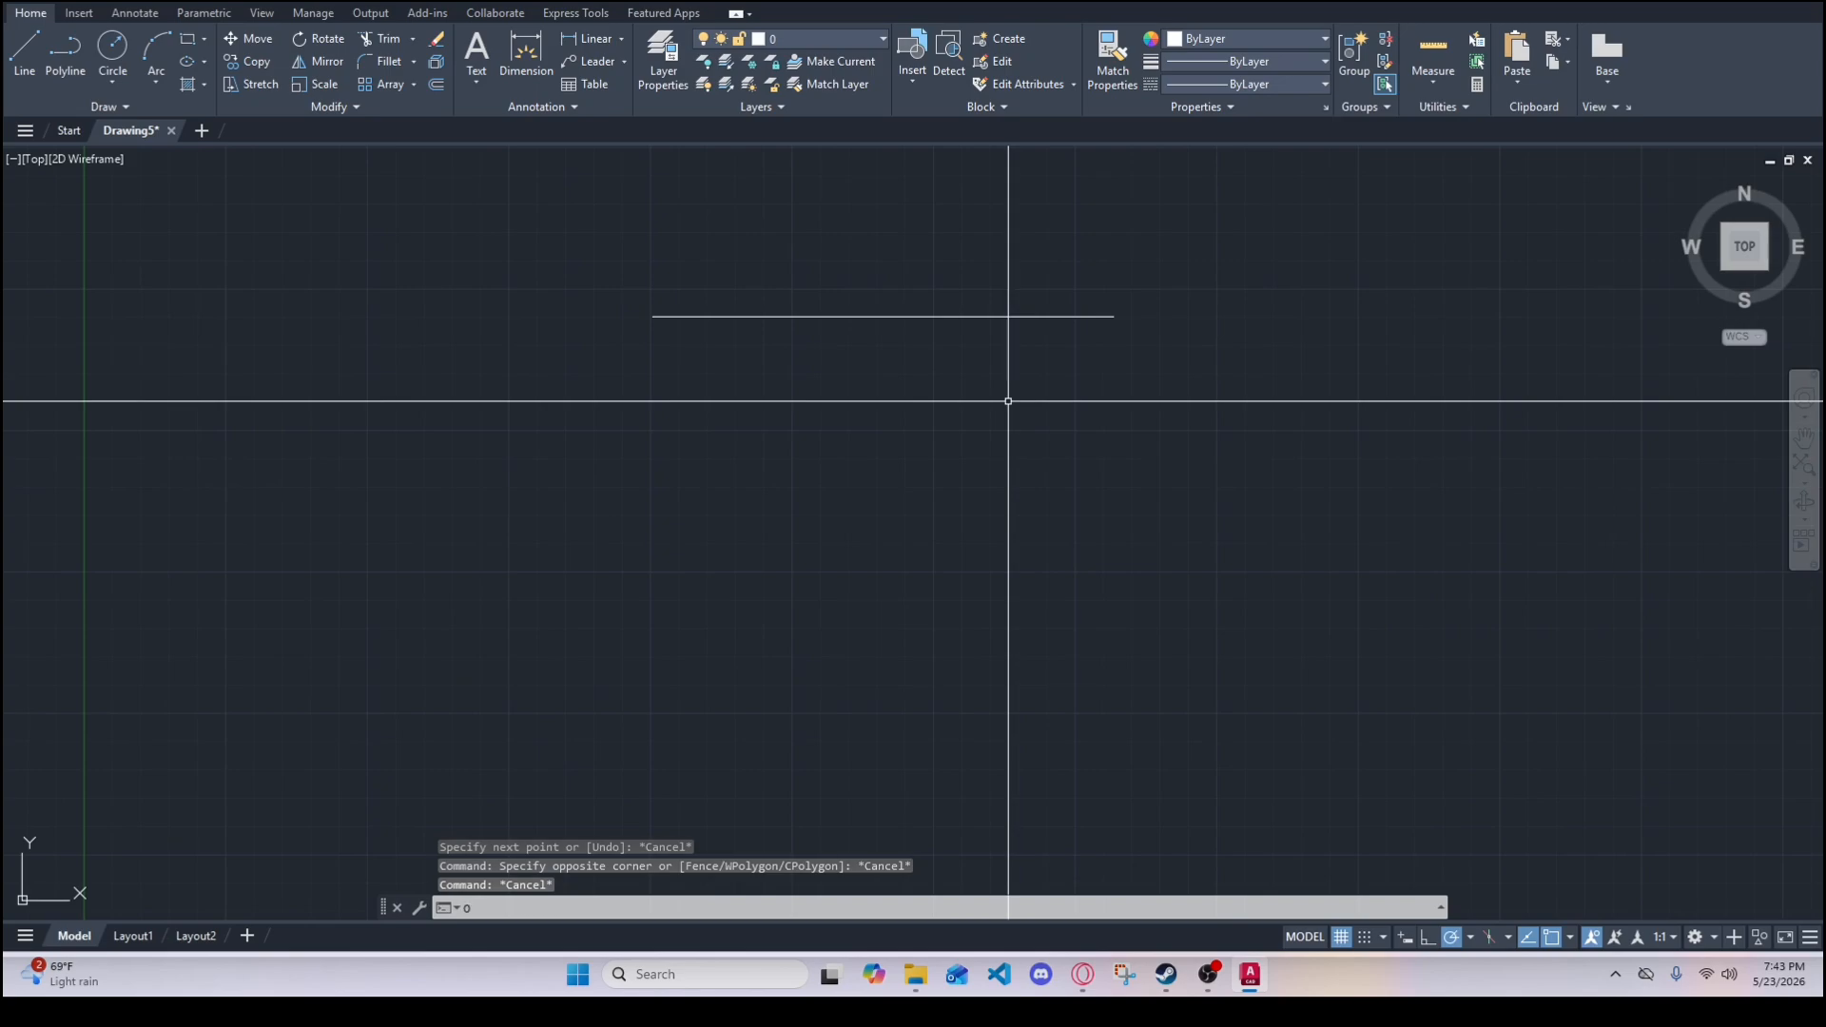
type("OFF")
key("Return")
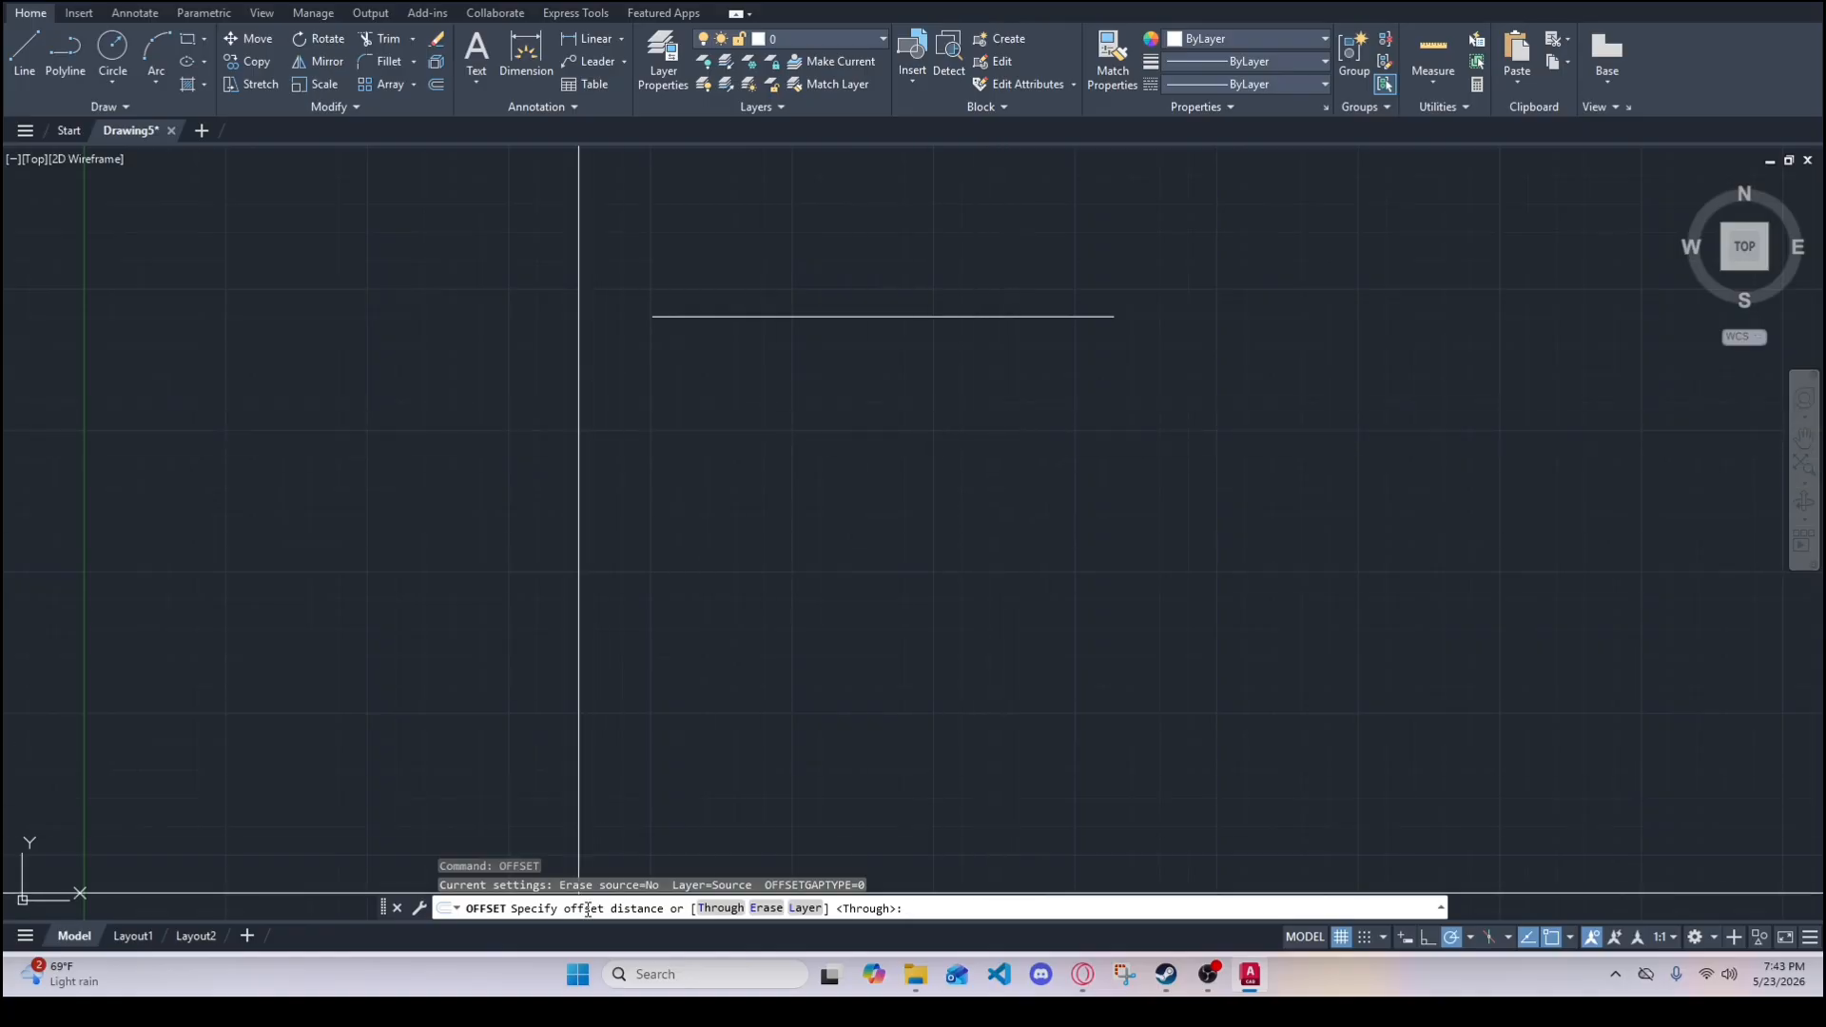
left_click(882, 316)
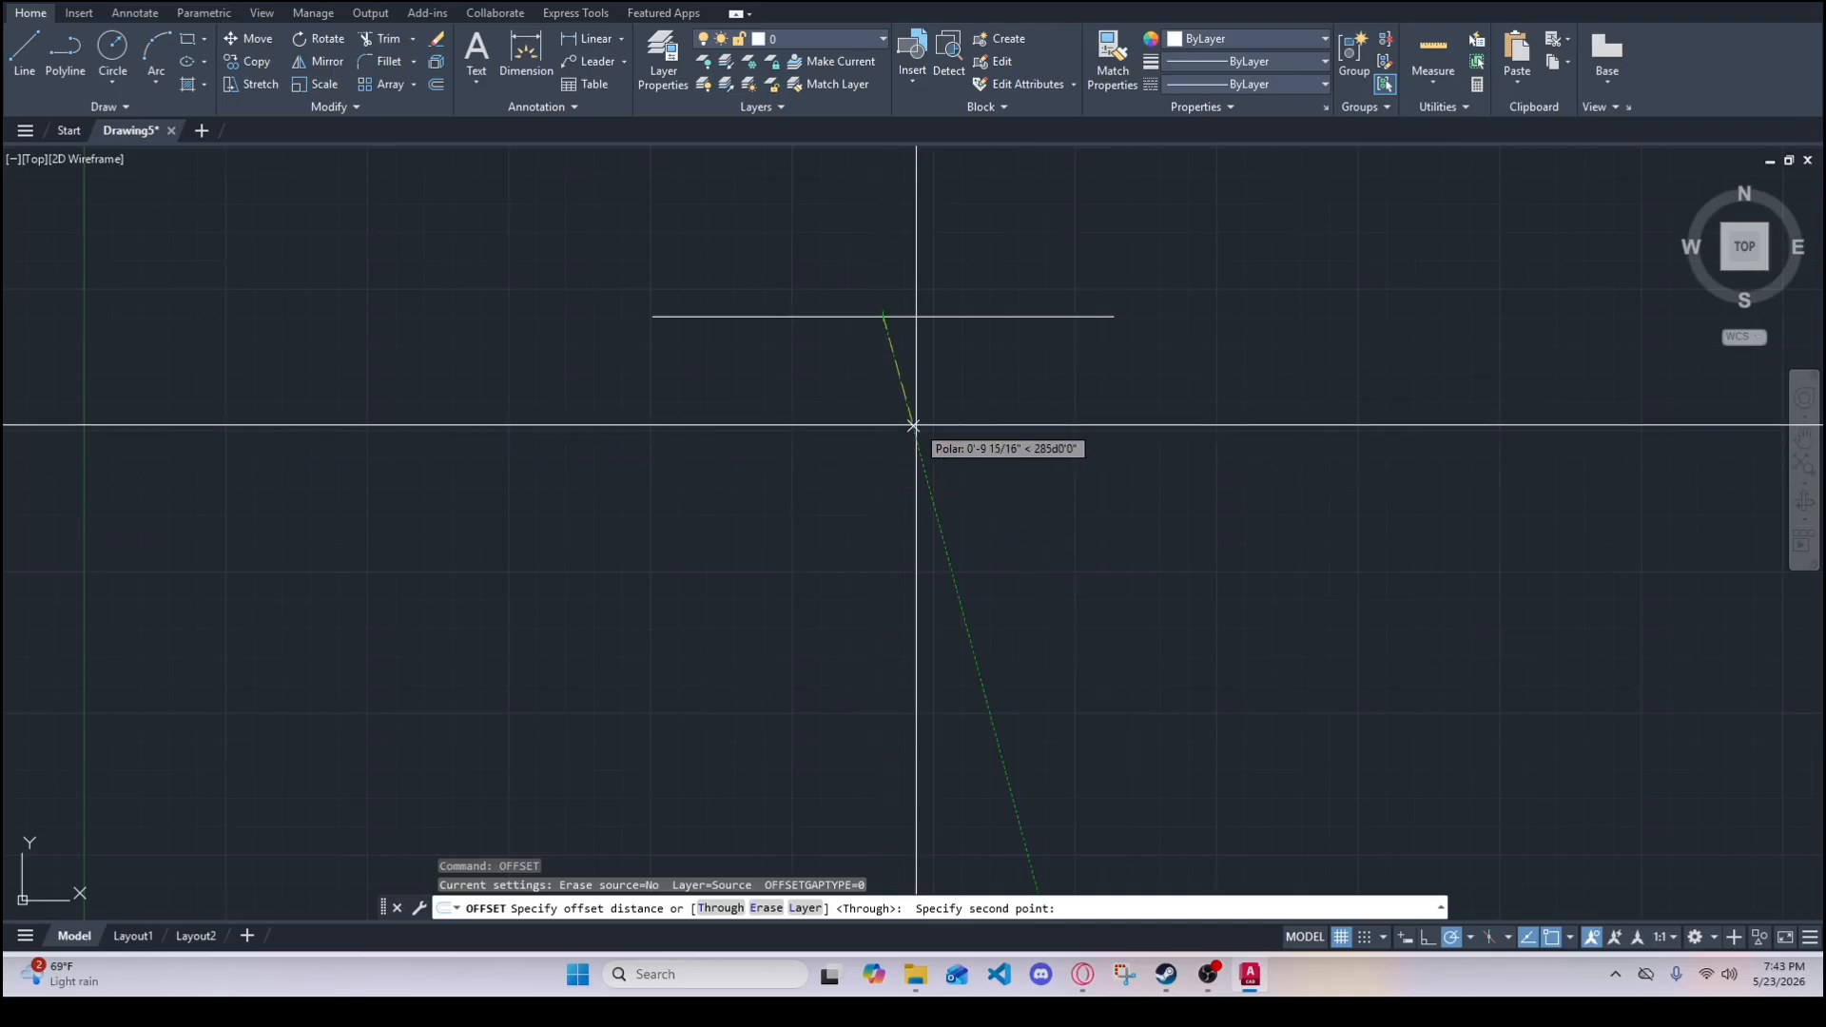
key("Escape")
key("Escape")
key("Escape")
- Offset the horizontal line 10 inches downward
key("Return")
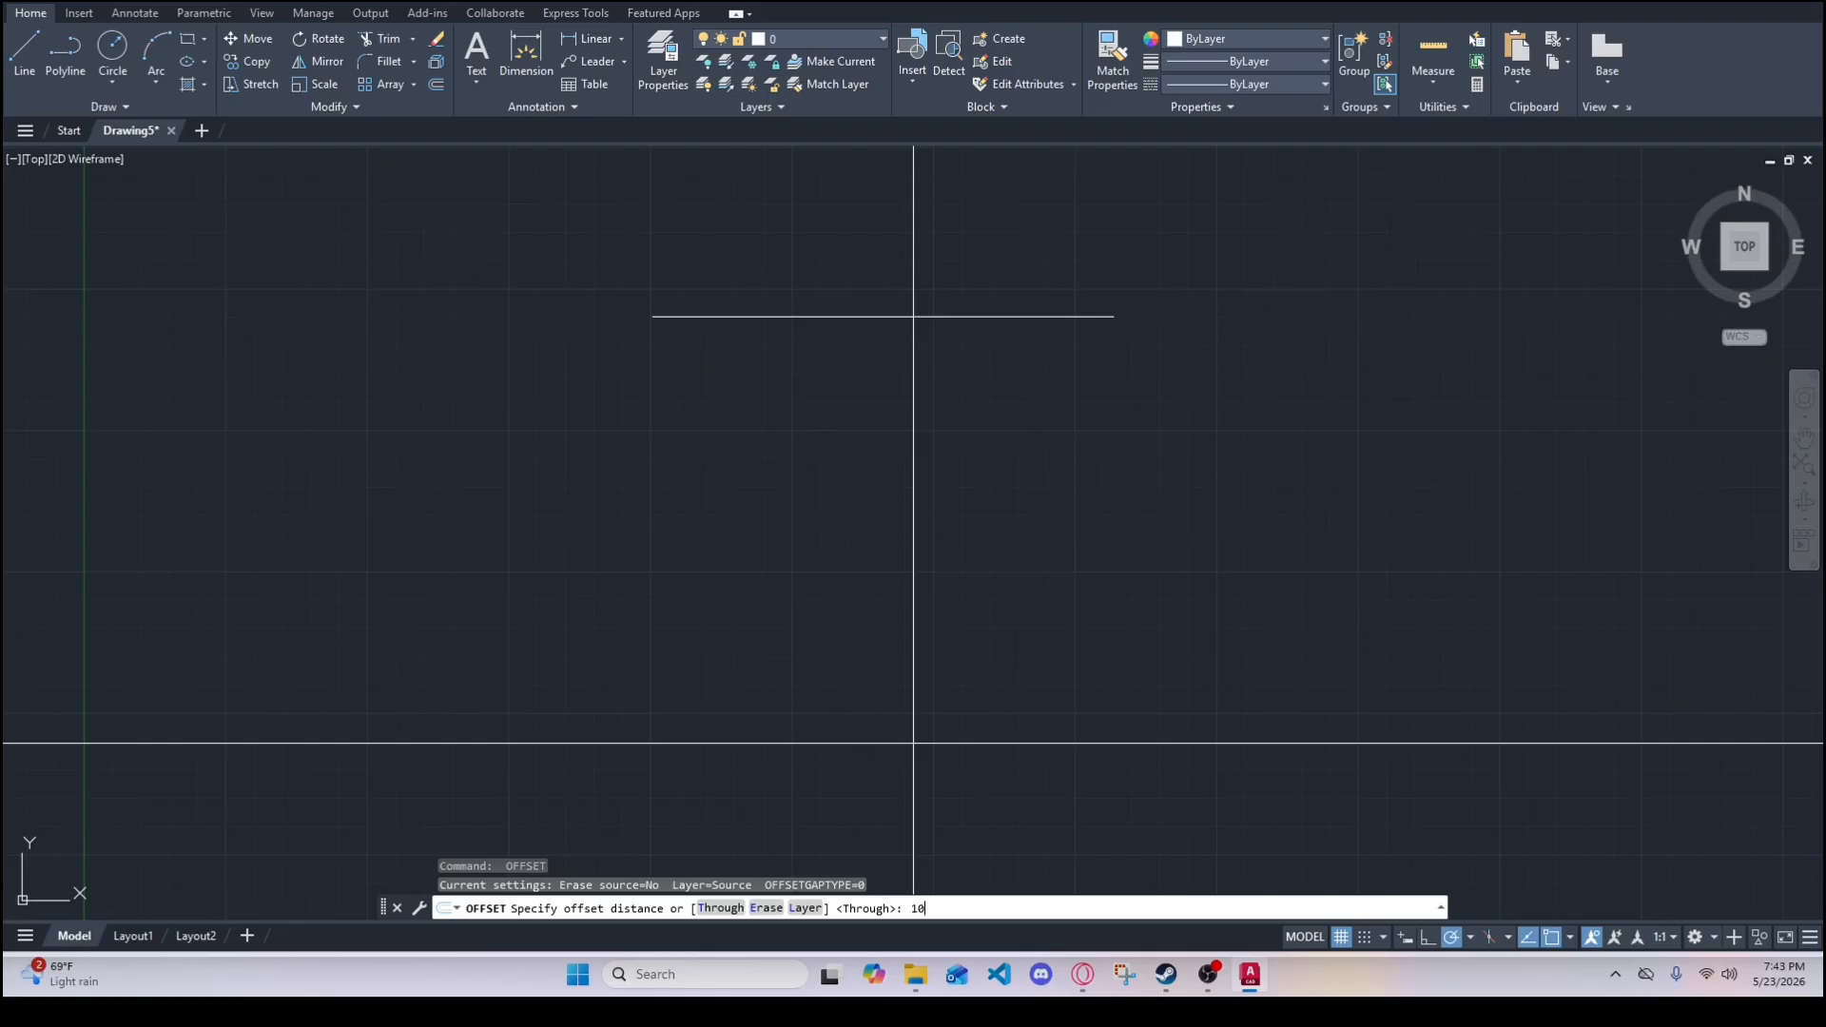
key("Return")
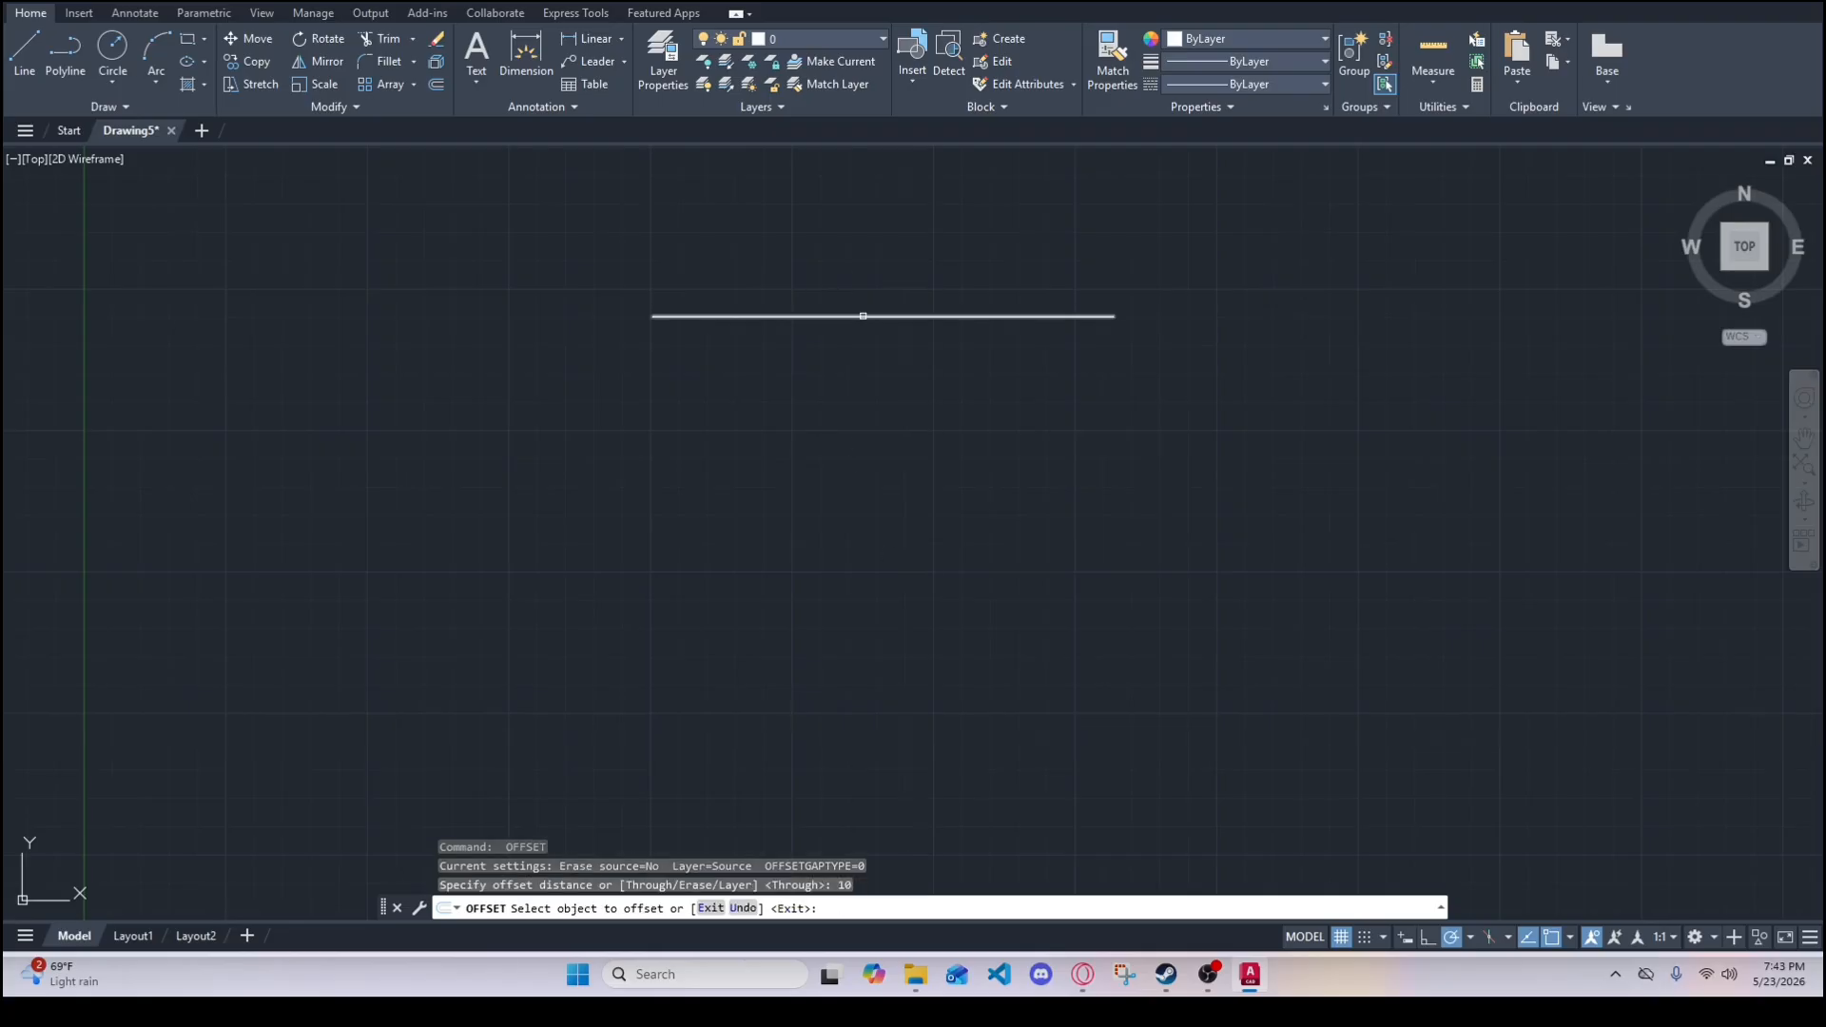
left_click(863, 315)
left_click(880, 381)
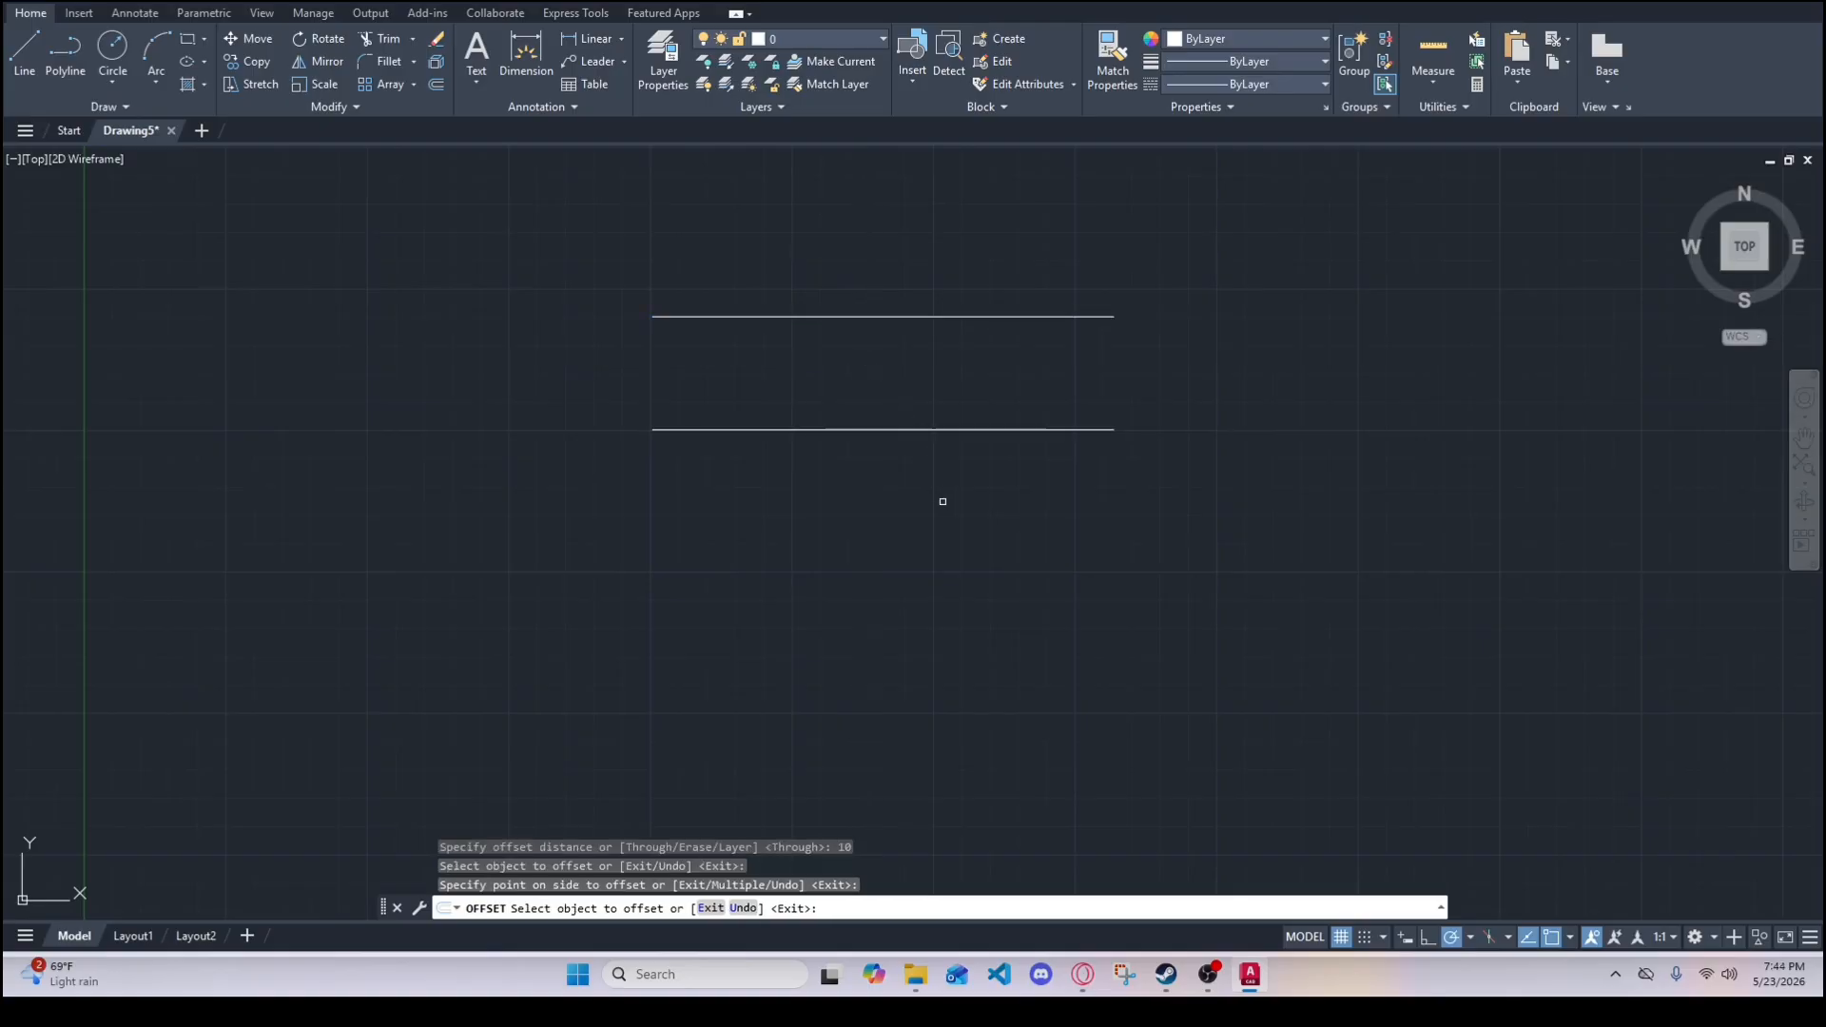
key("Return")
- Offset the upper horizontal line 10 feet upward
key("Return")
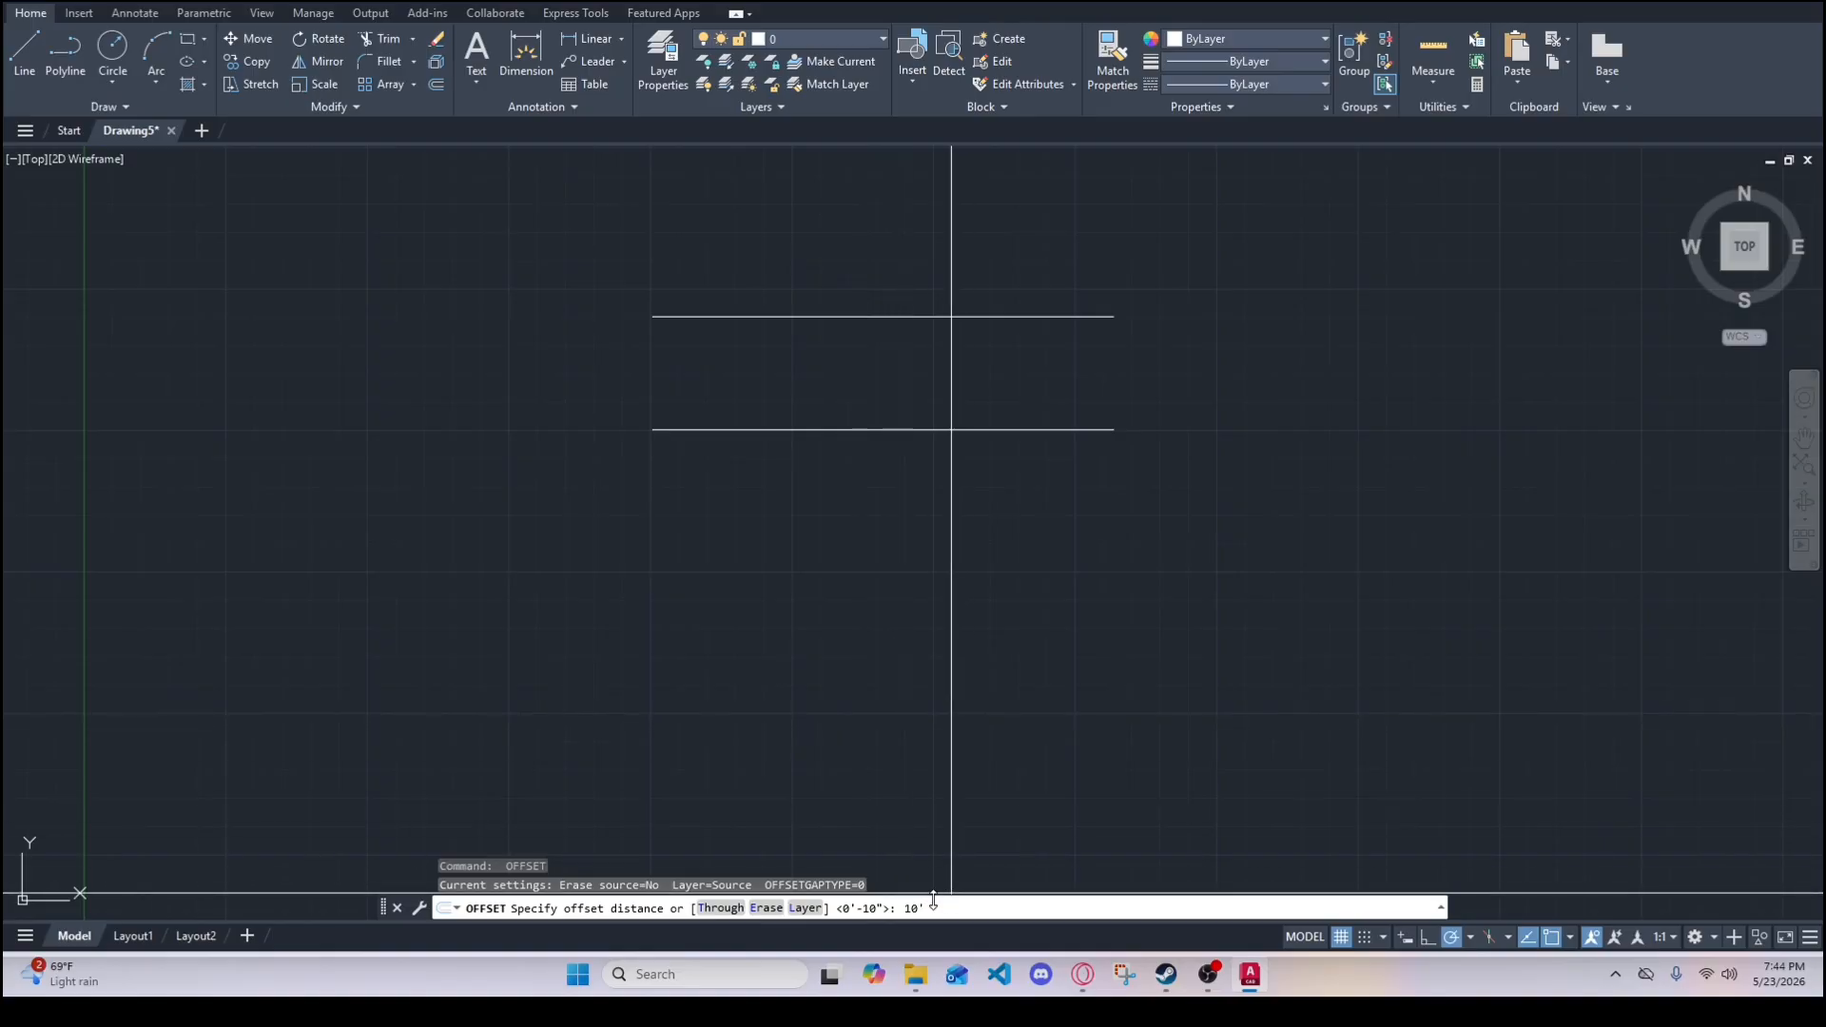
key("Return")
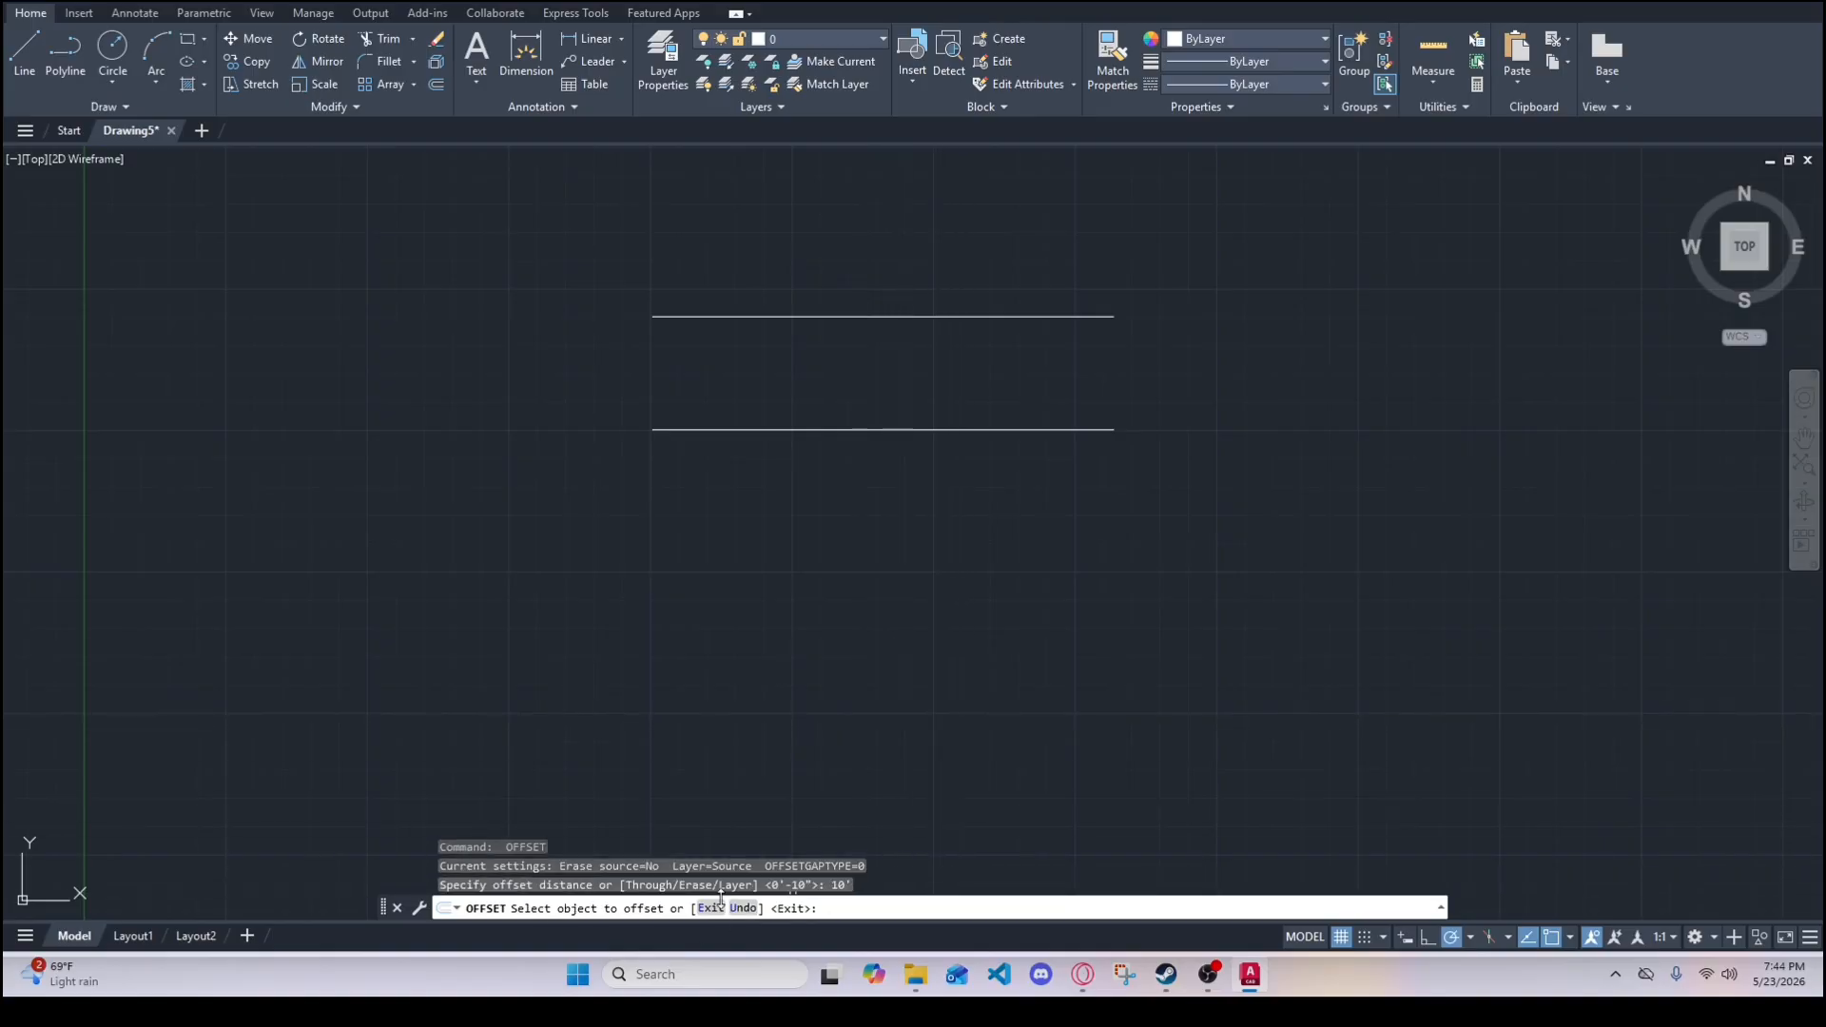
scroll(909, 440, "down", 6)
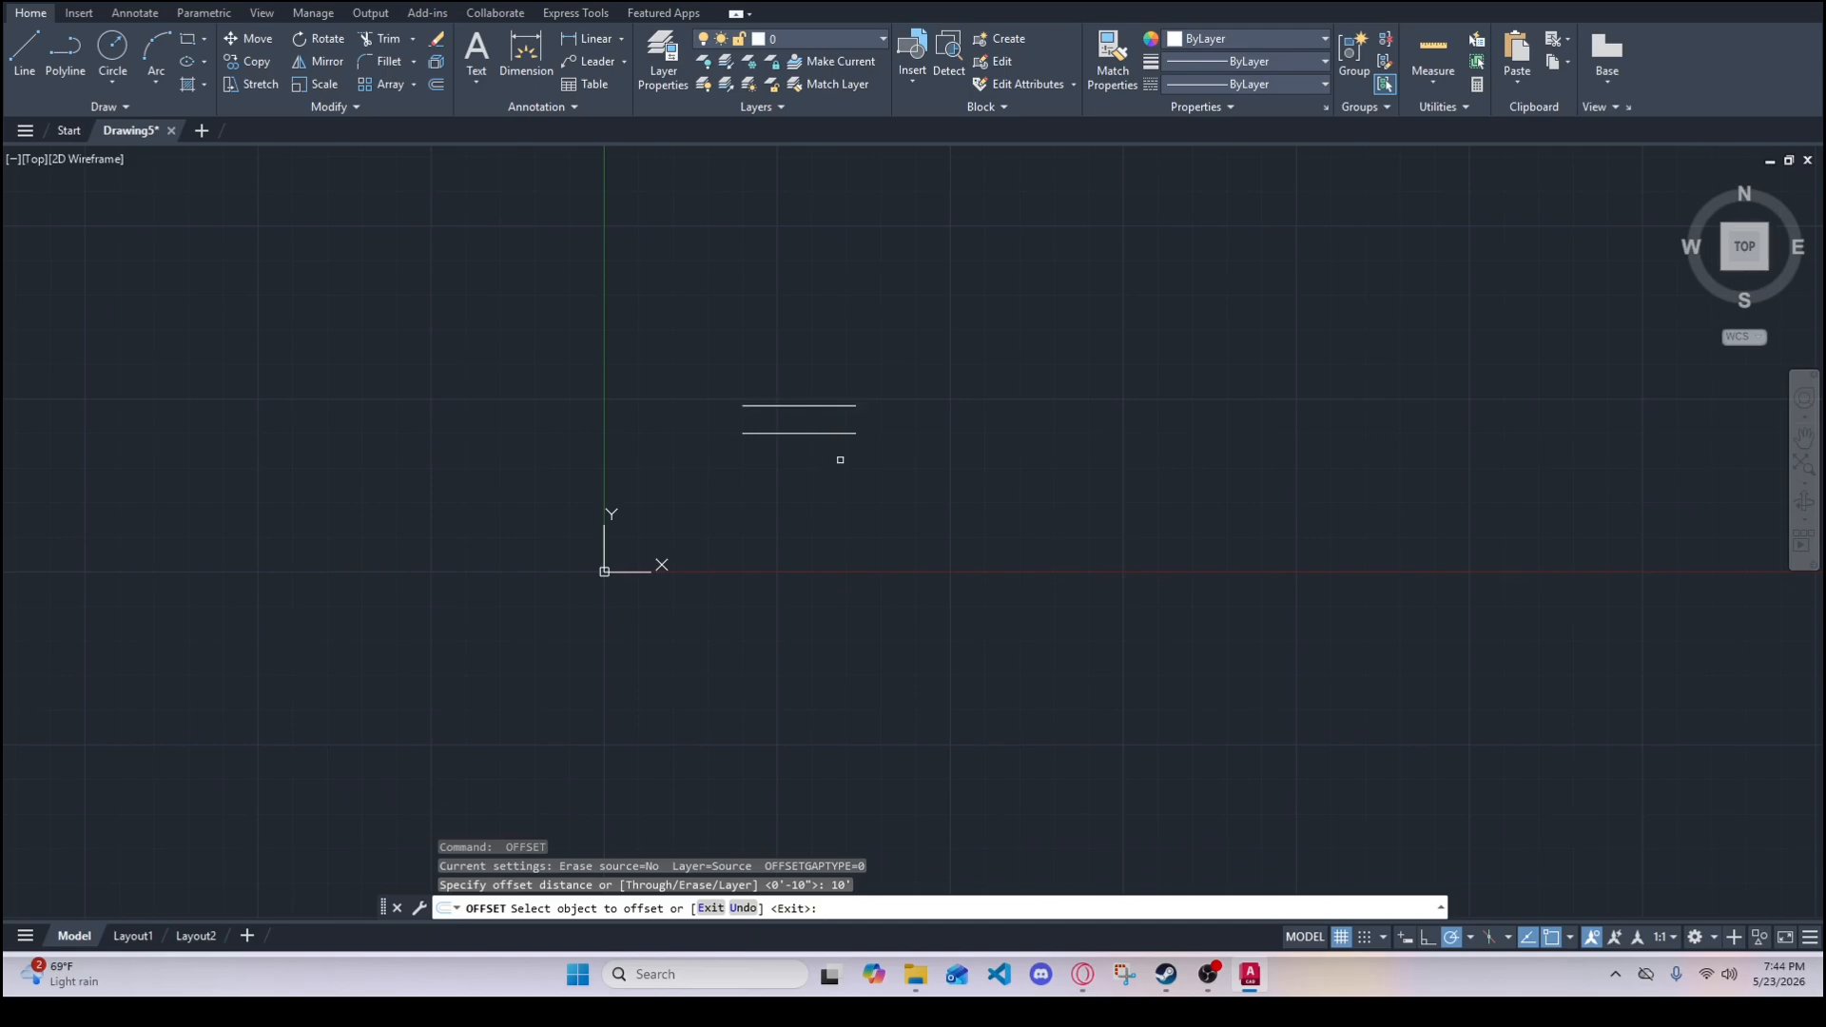
left_click(813, 407)
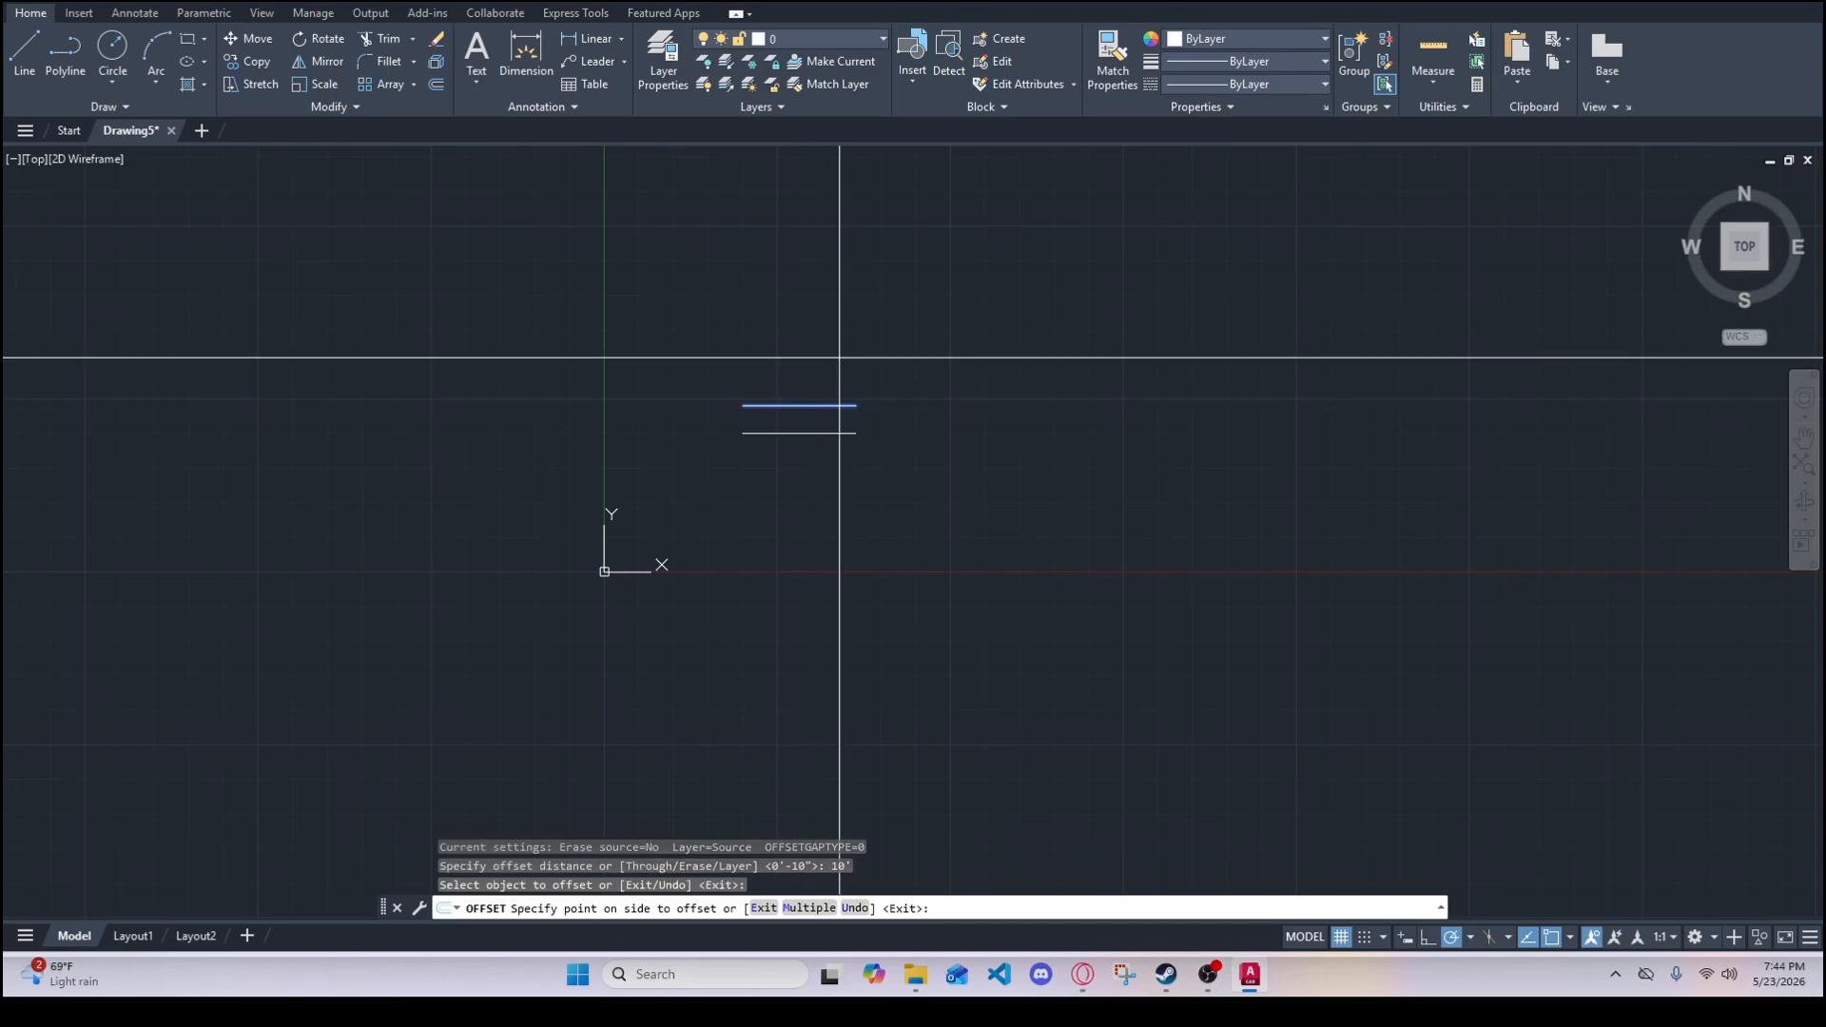
scroll(882, 385, "down", 2)
middle_click_drag(861, 333, 836, 438)
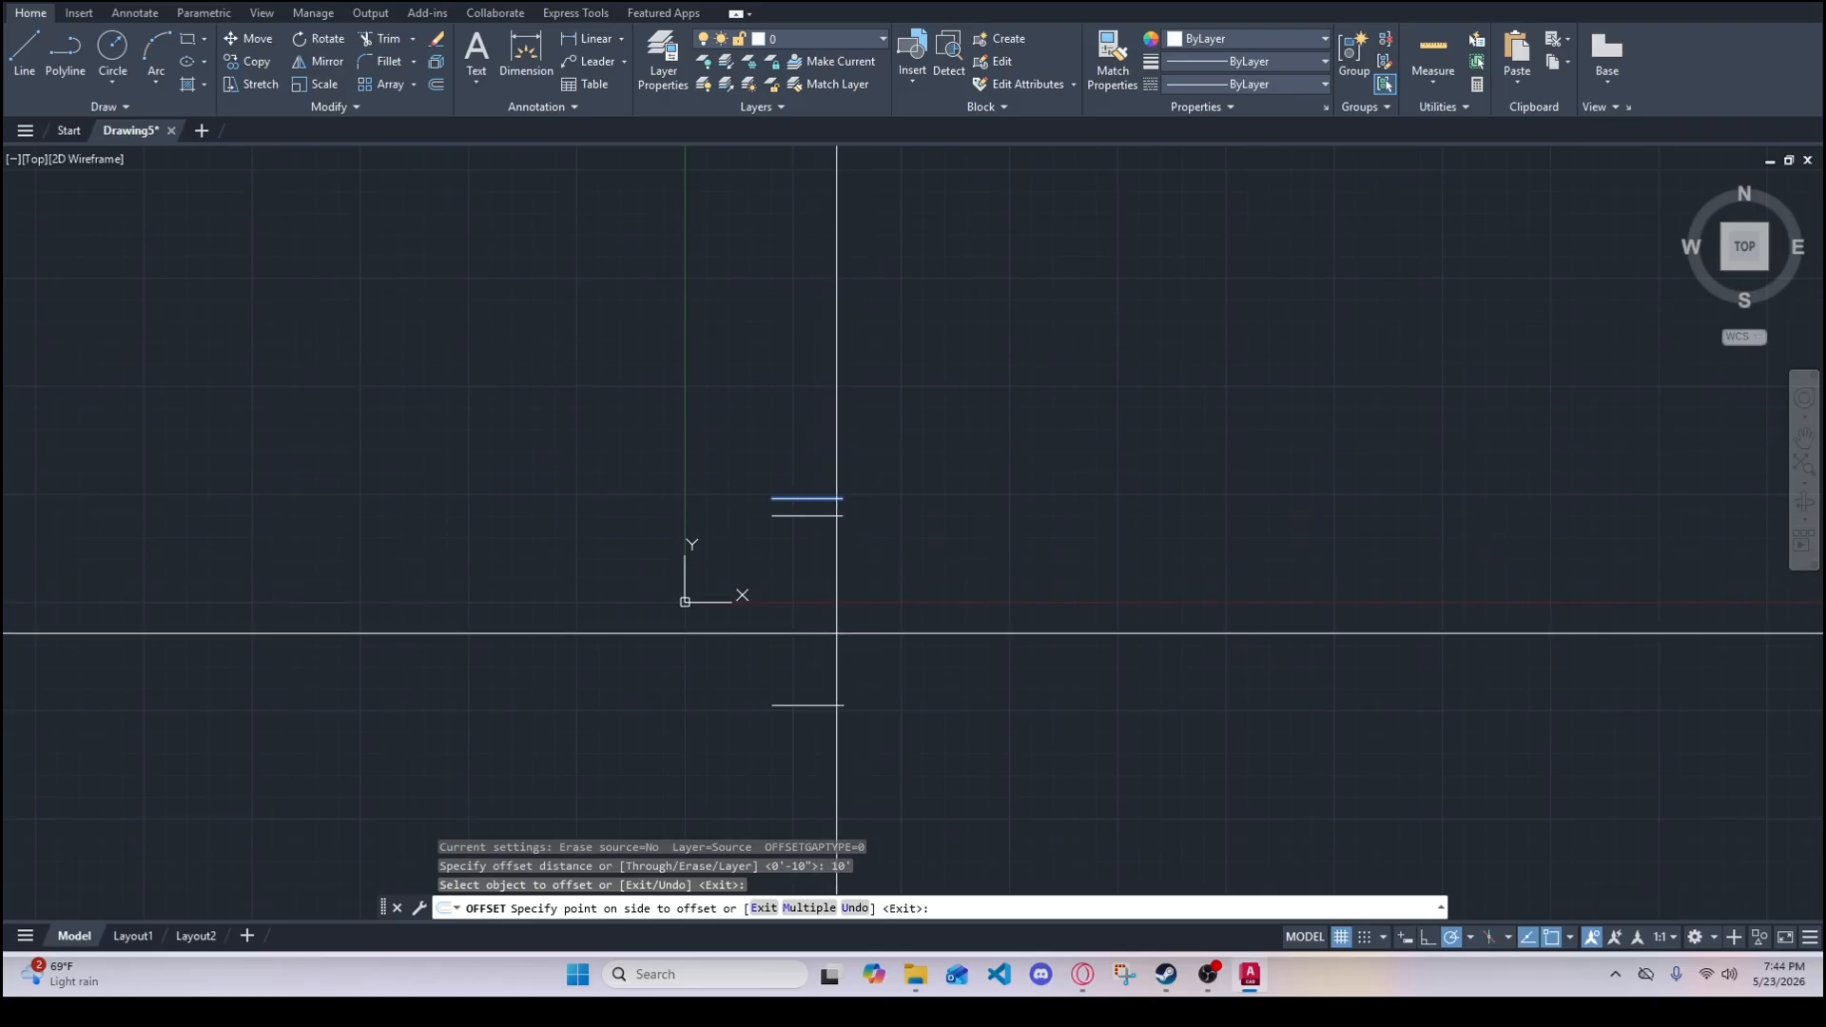
left_click(845, 419)
key("Escape")
key("Escape")
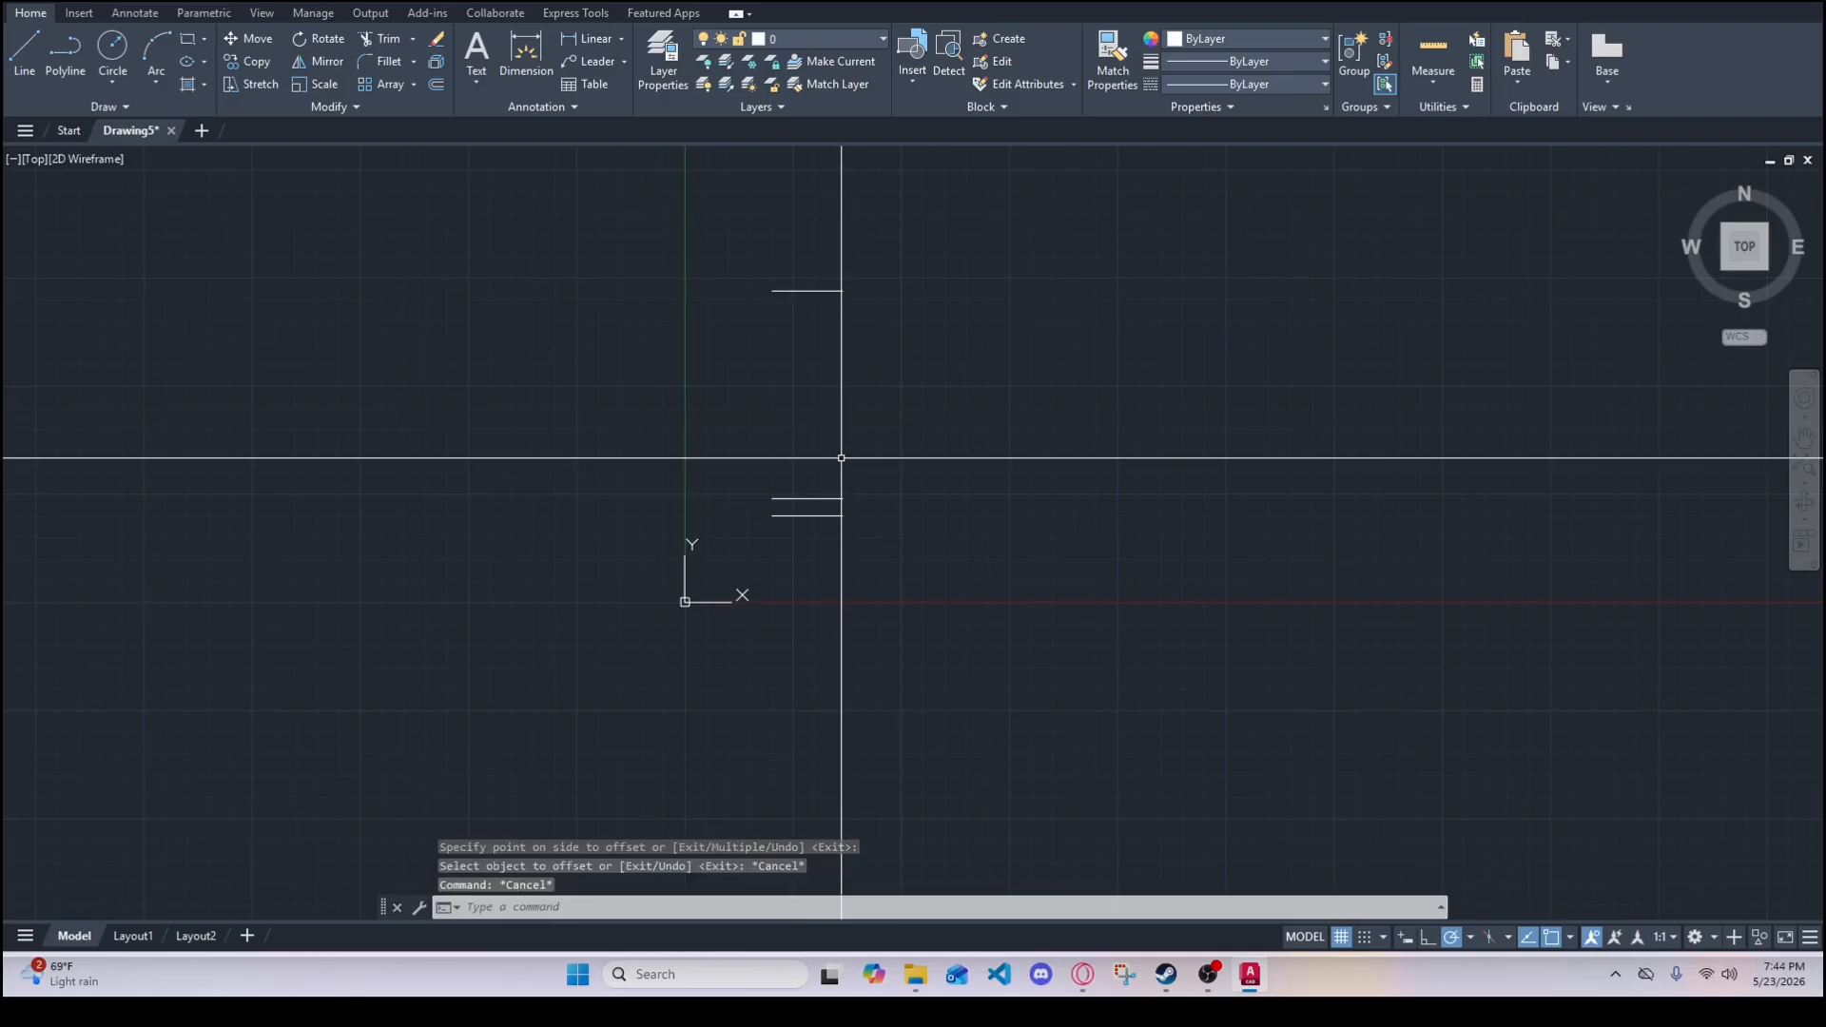
- Dimension the vertical distance between the midpoints of the middle and top horizontal lines, placing the dimension to the right of the lines
scroll(843, 454, "up", 2)
middle_click_drag(844, 455, 832, 503)
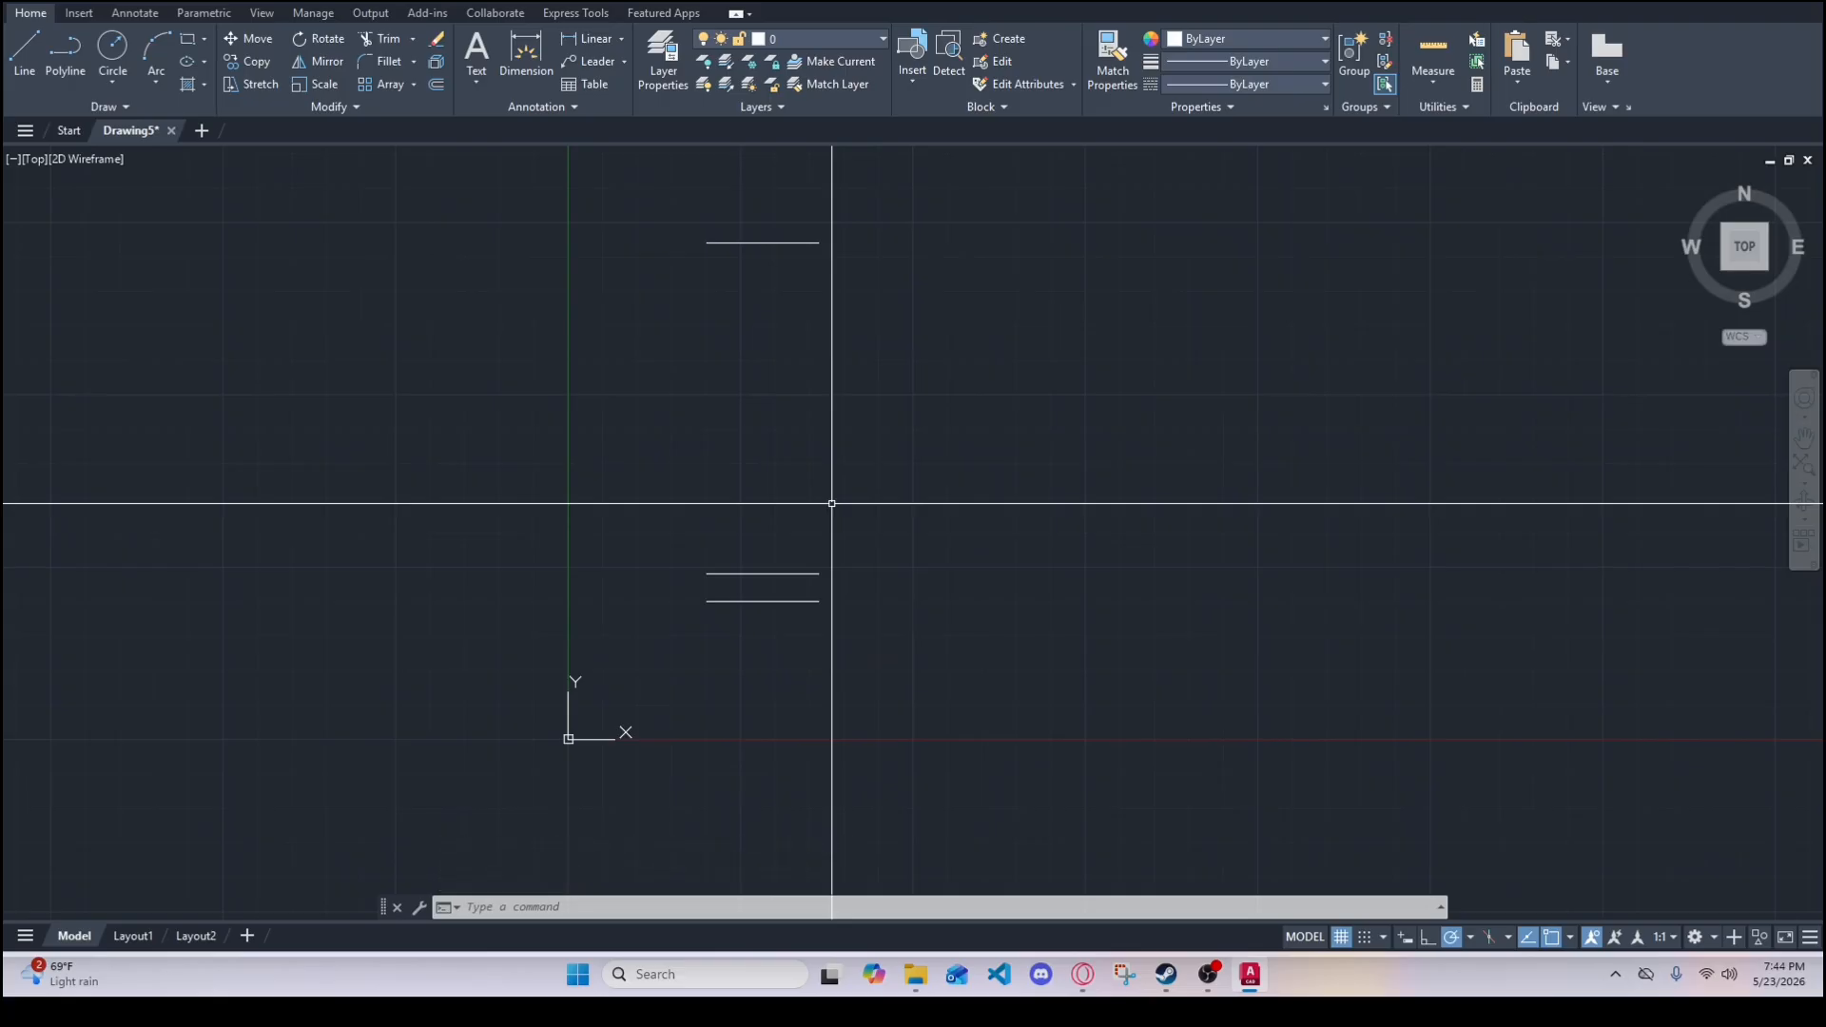
type("IM")
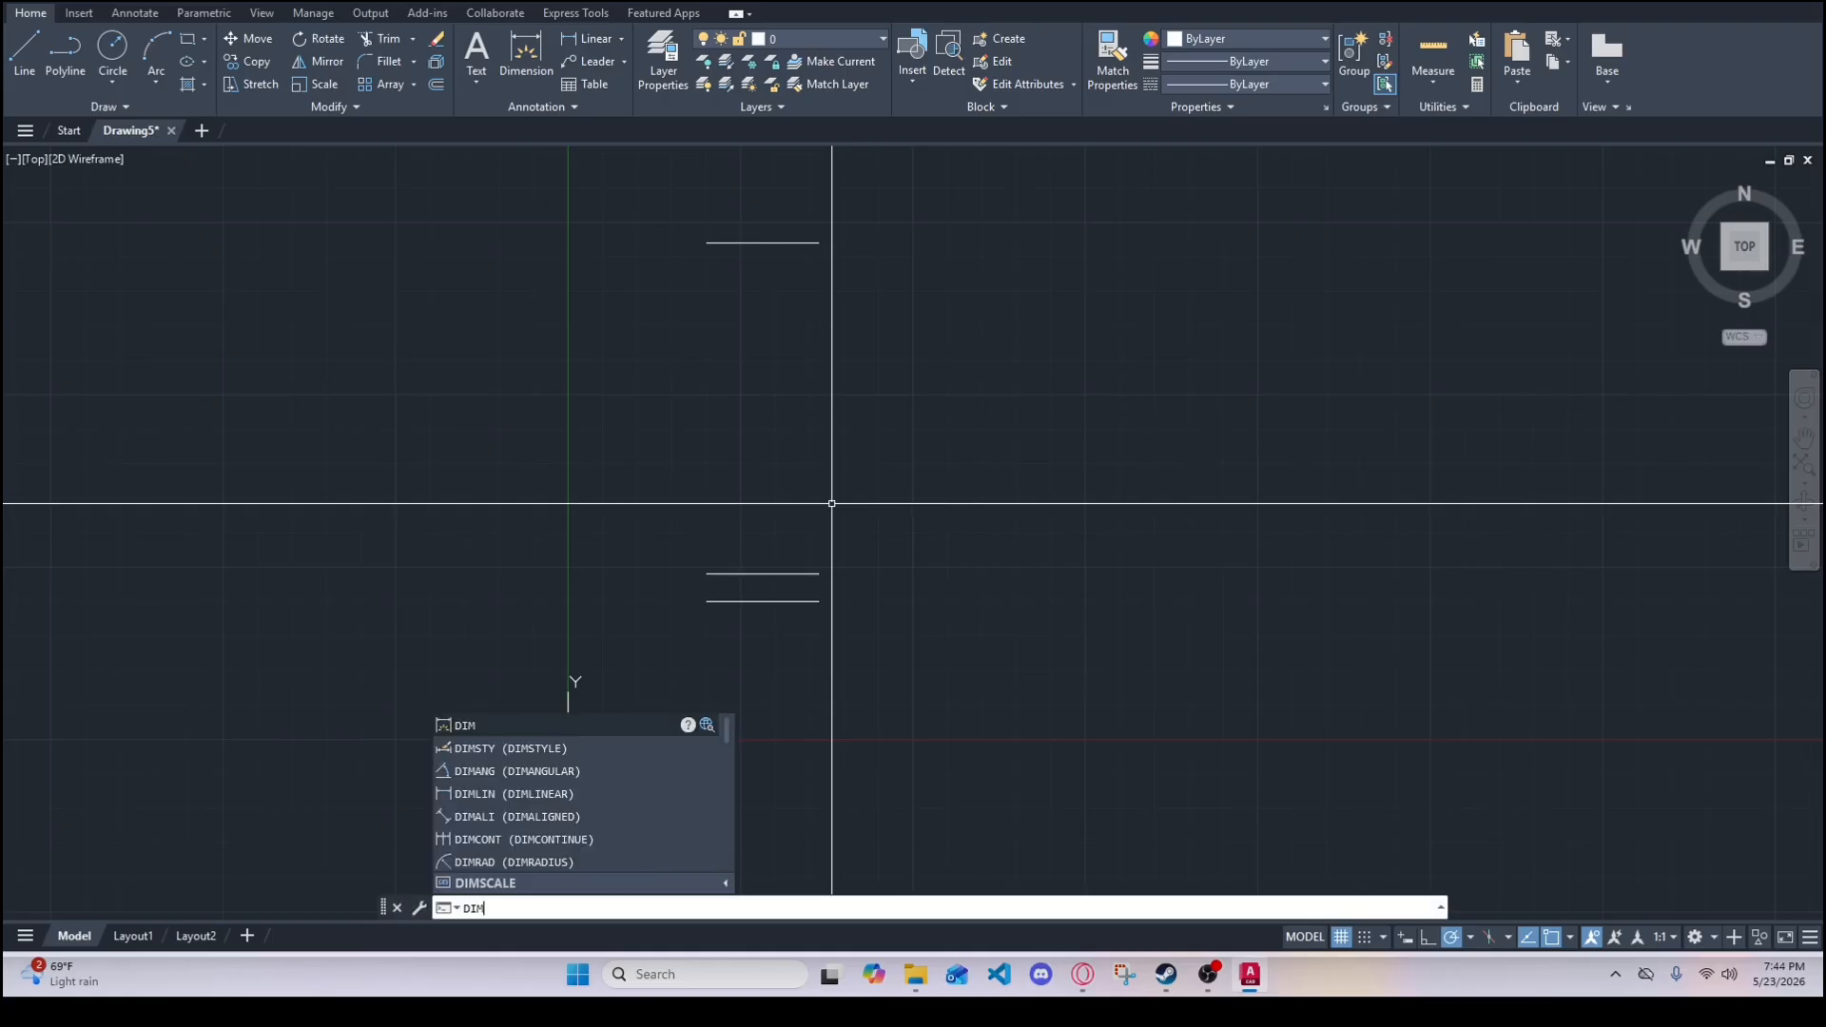
key("Return")
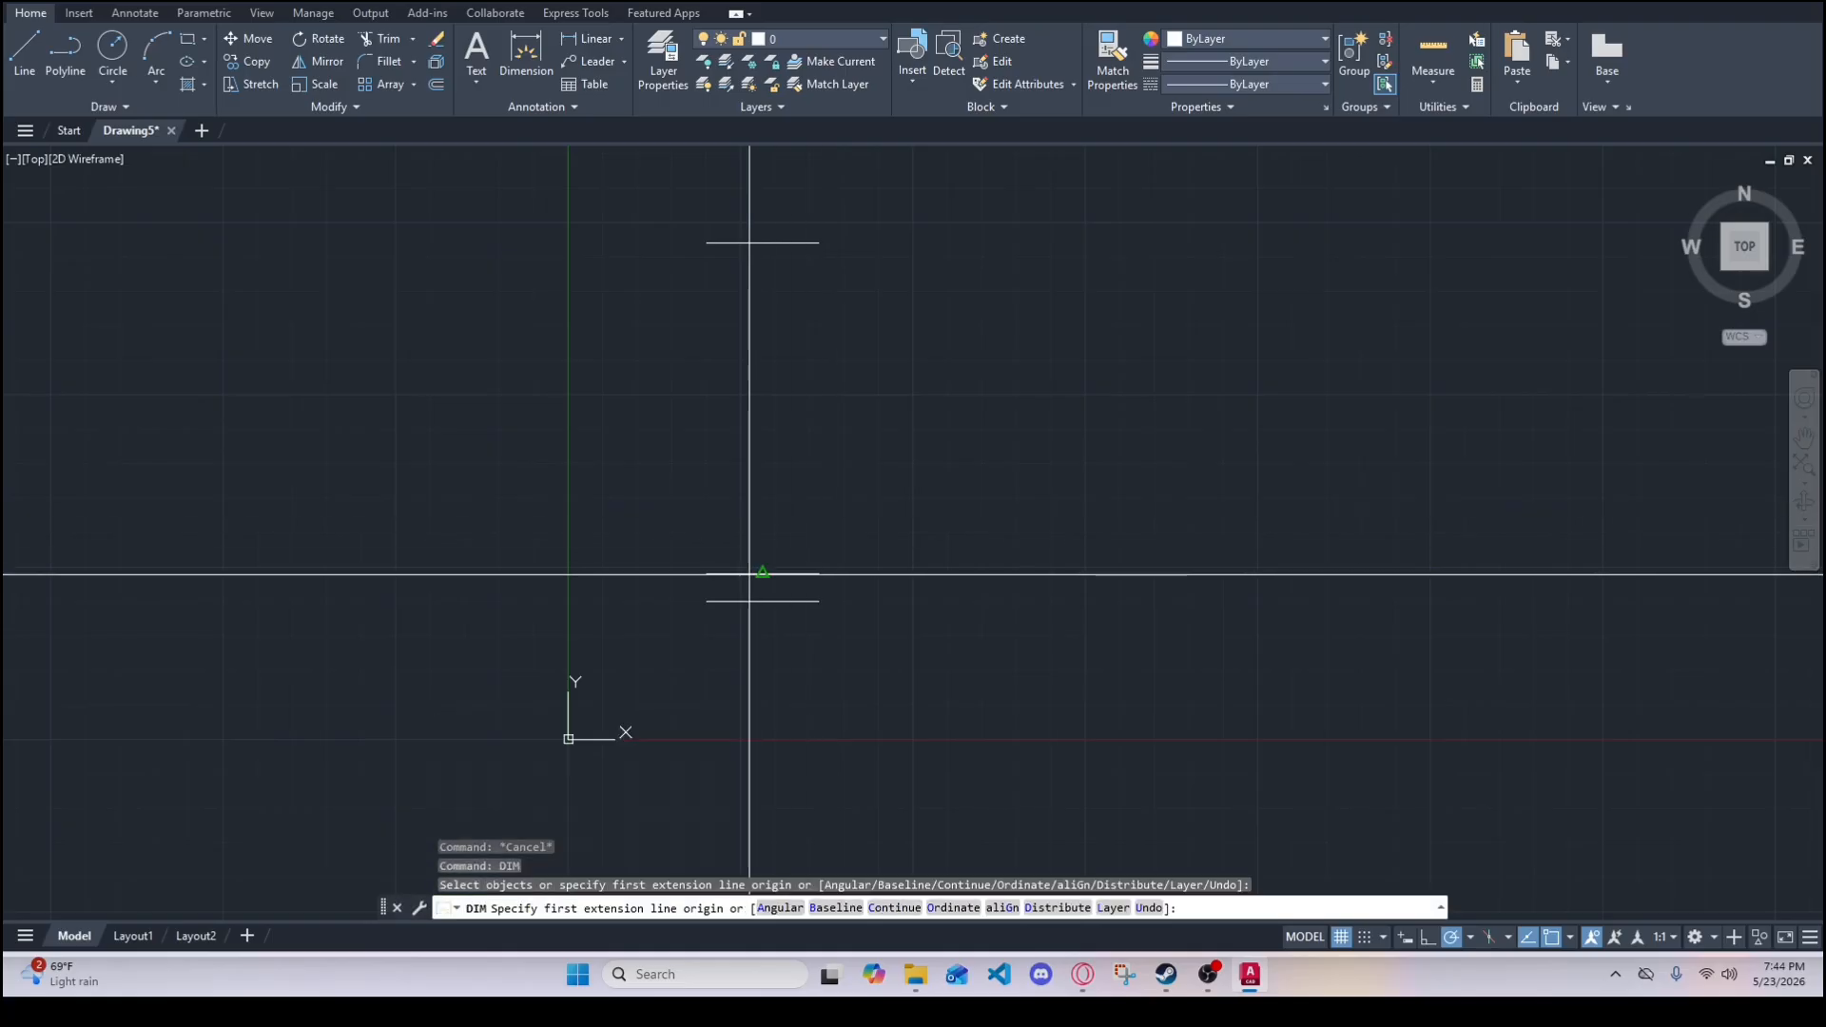
left_click(763, 573)
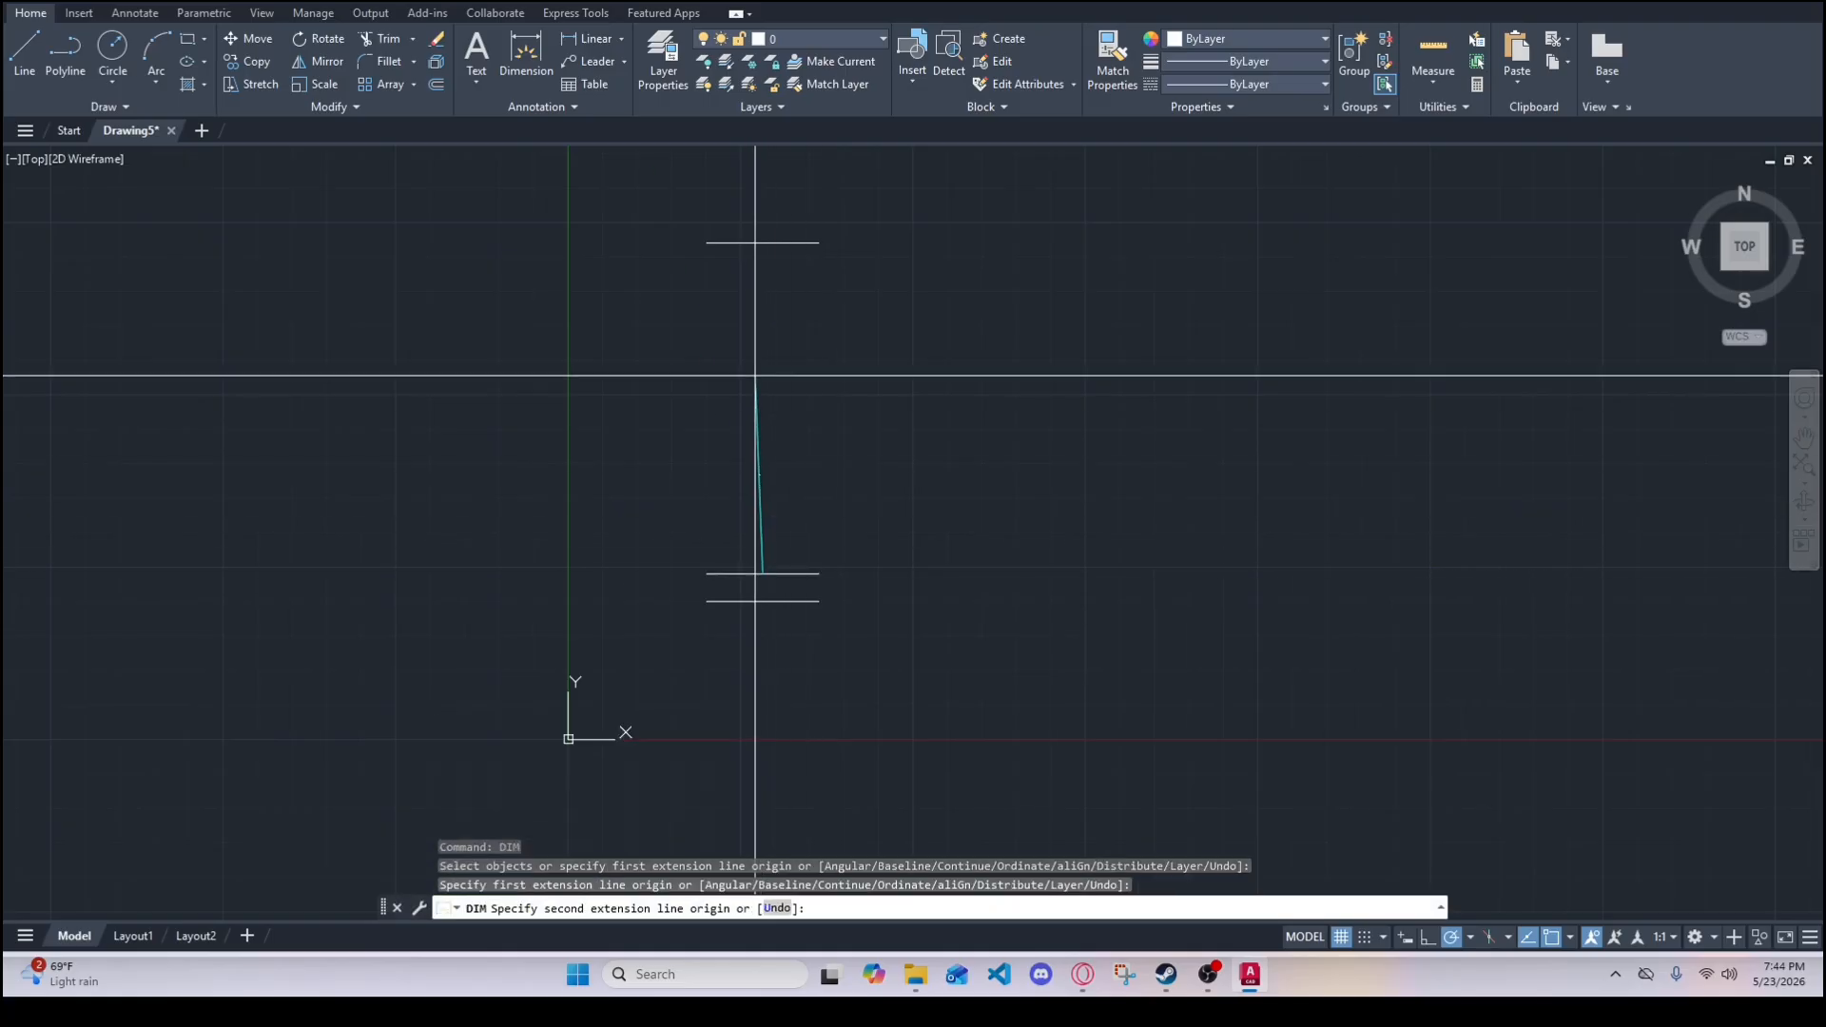
left_click(764, 243)
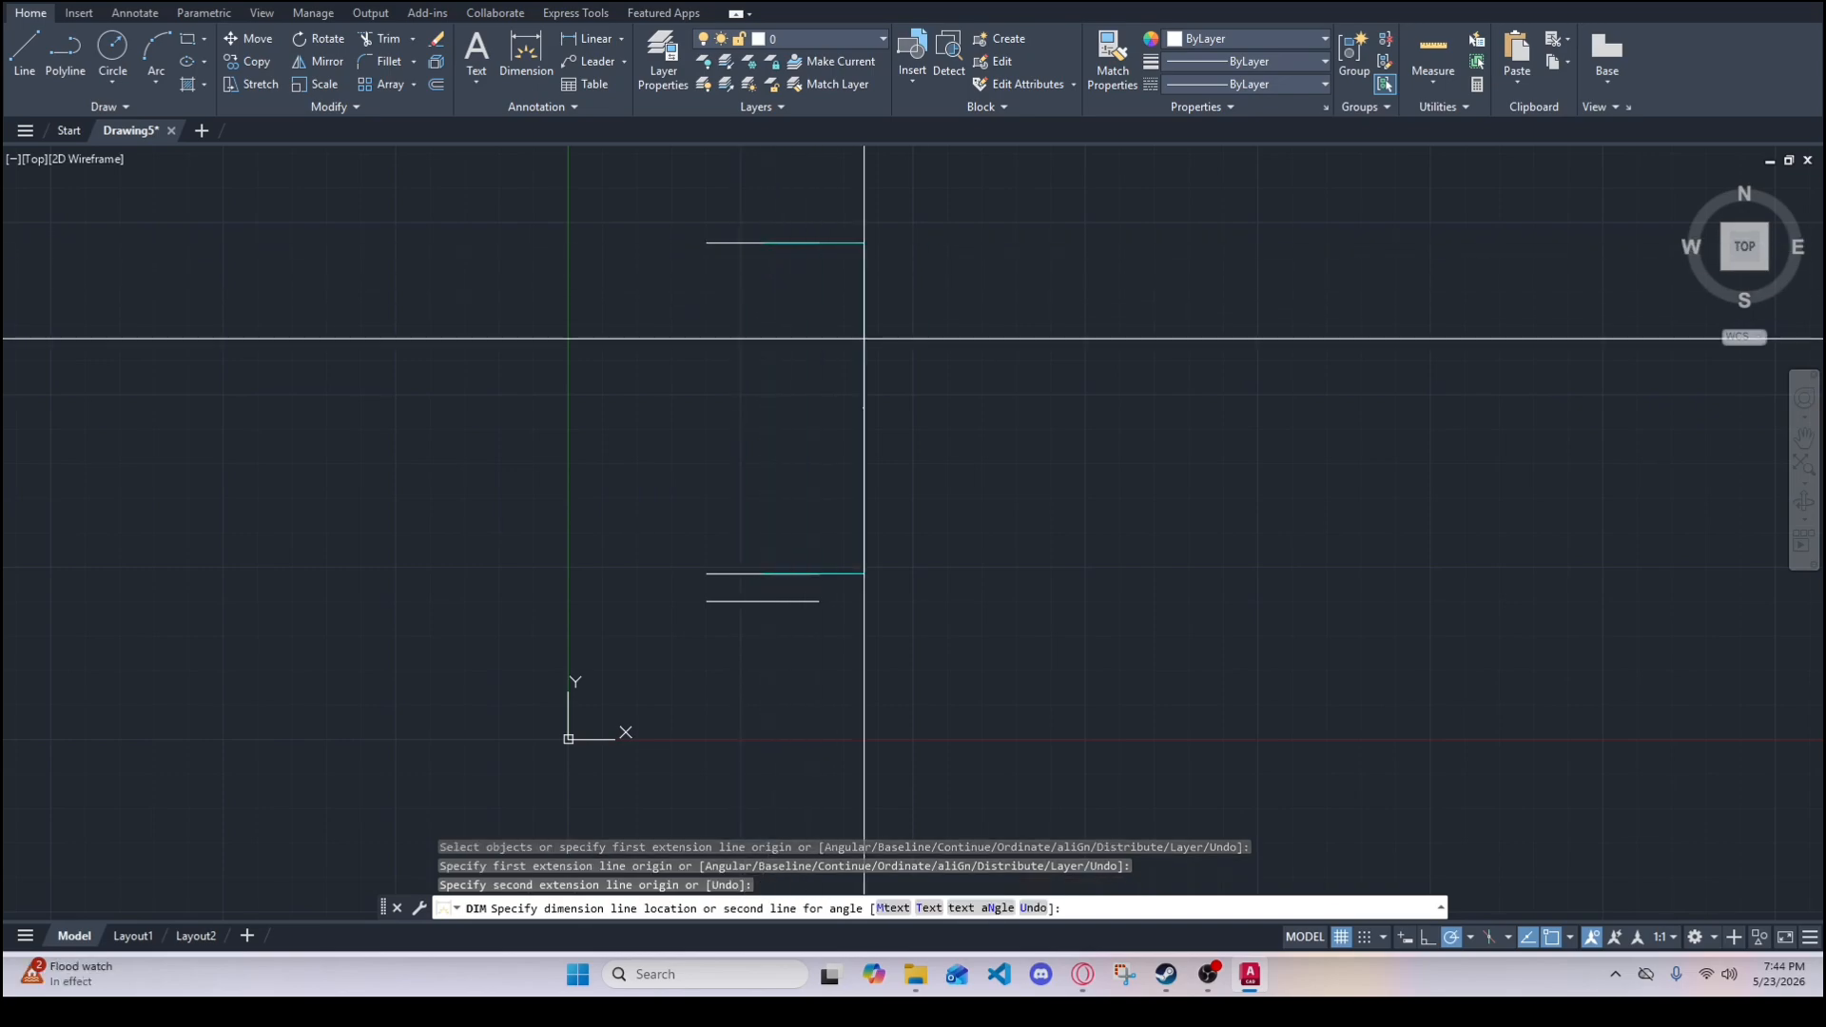
left_click(948, 343)
key("Escape")
scroll(963, 433, "up", 6)
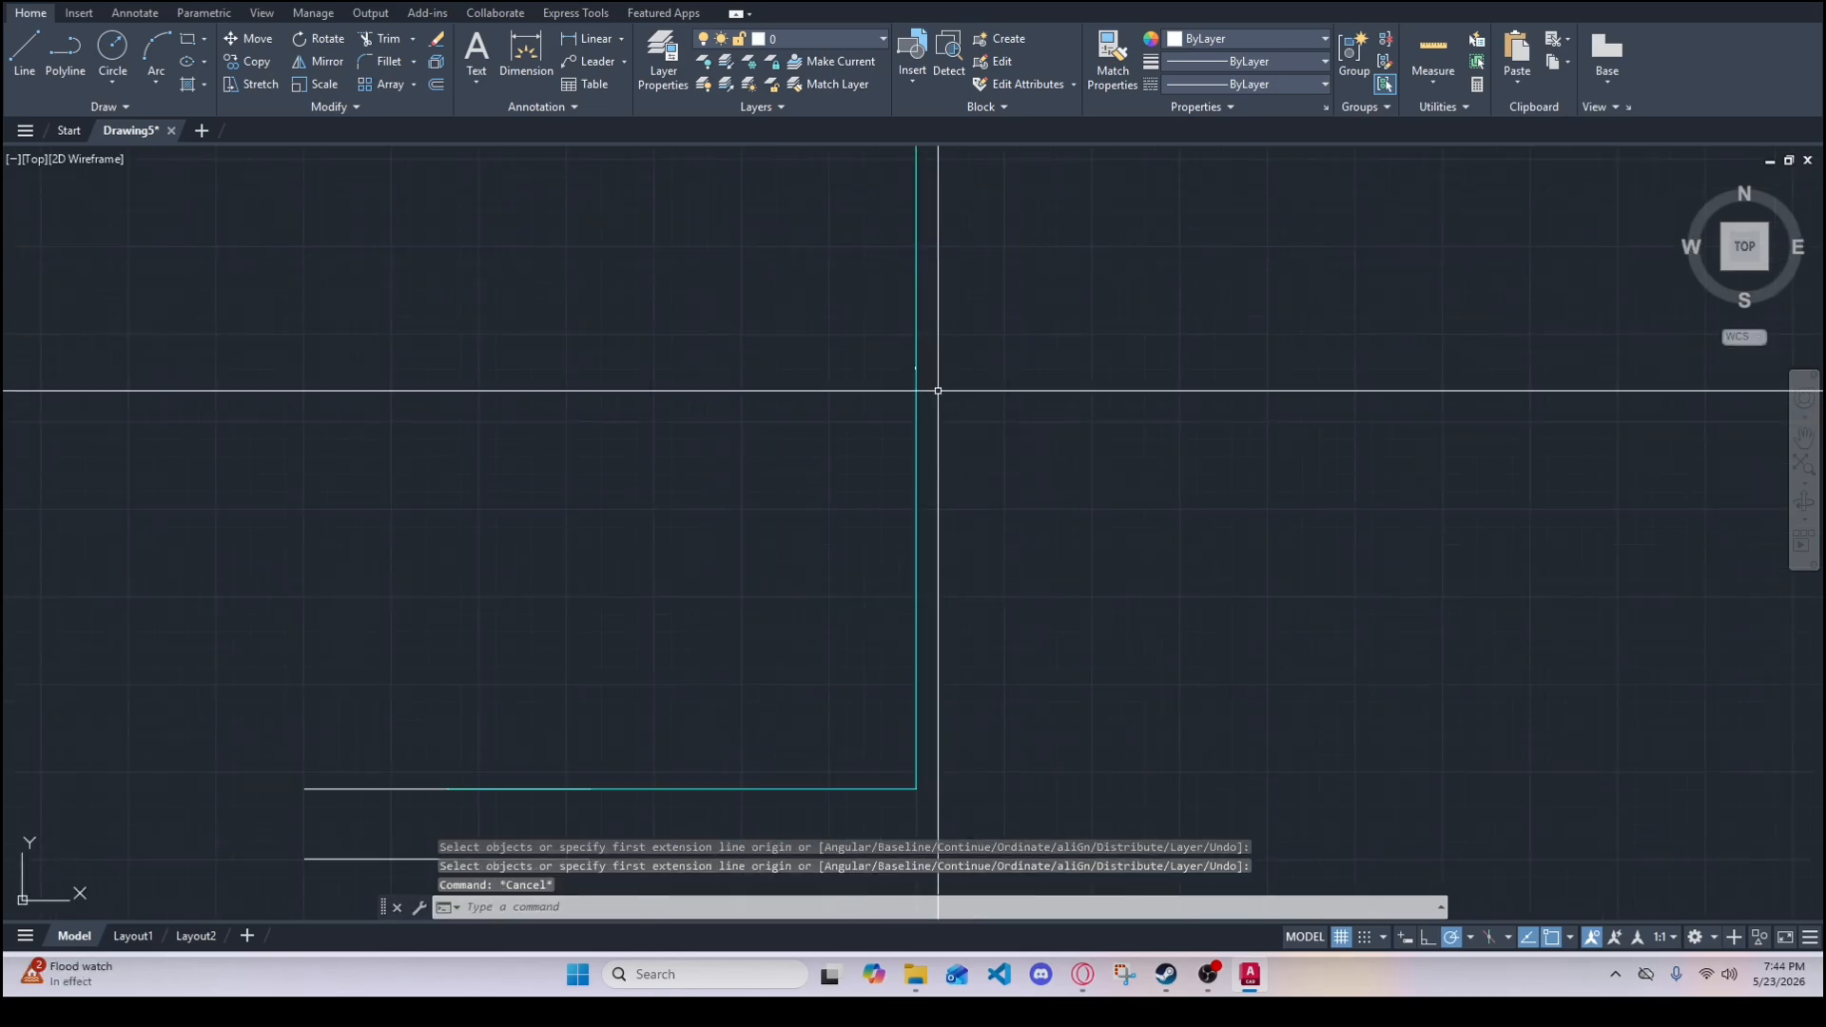
scroll(1080, 273, "up", 2)
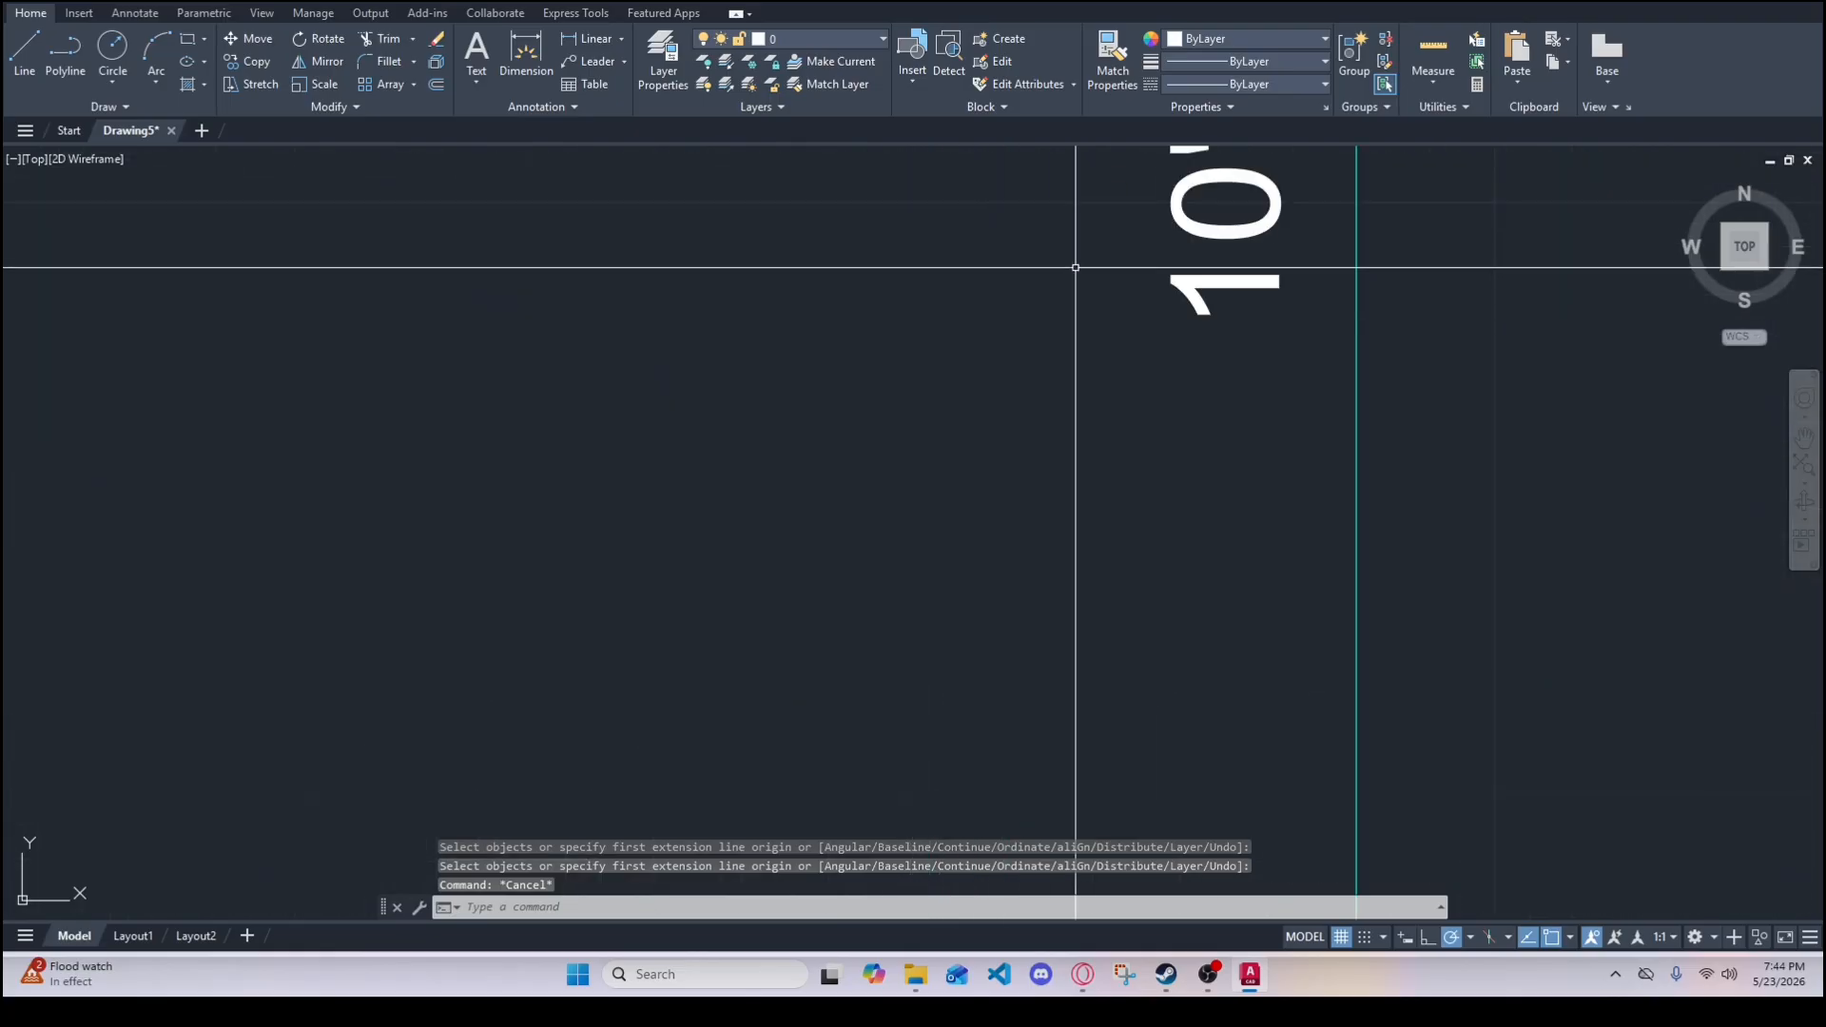
scroll(1080, 318, "down", 8)
scroll(853, 428, "up", 3)
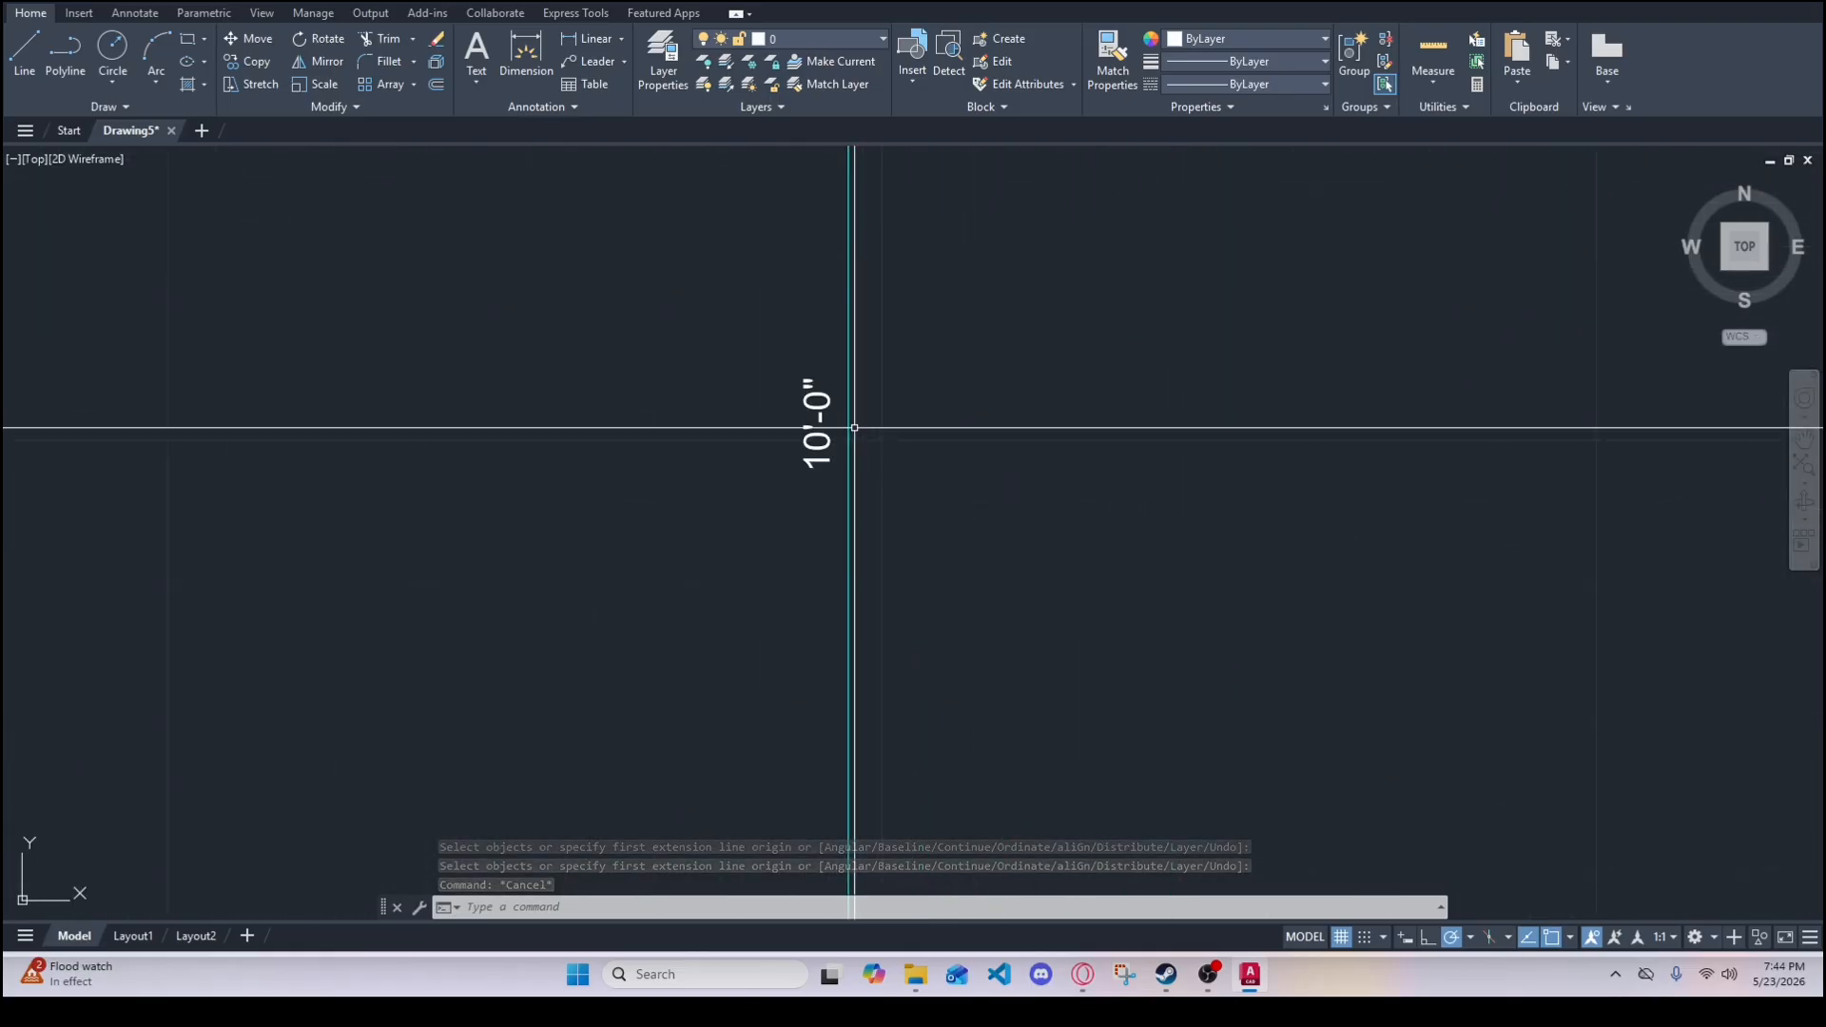
scroll(741, 701, "up", 4)
- Dimension the vertical gap between the left endpoints of the two lower horizontal lines, placing the dimension just left of them
scroll(428, 566, "up", 6)
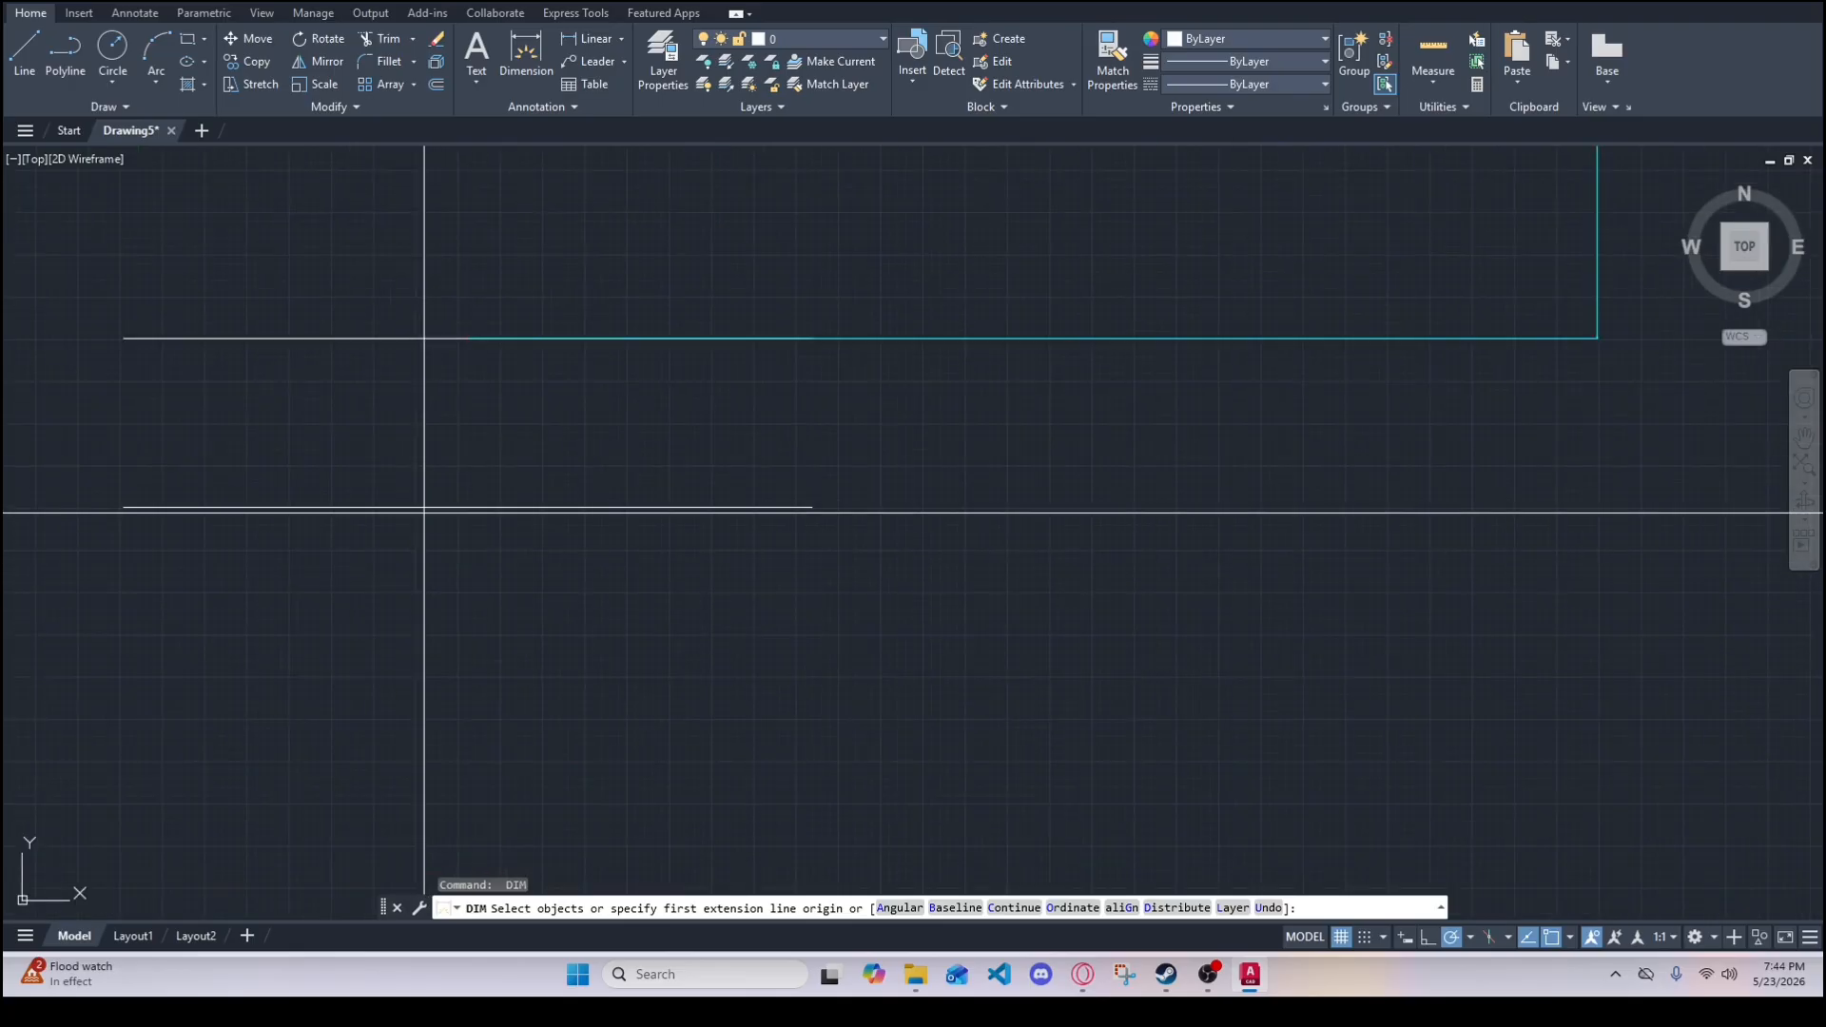
left_click(123, 507)
left_click(123, 338)
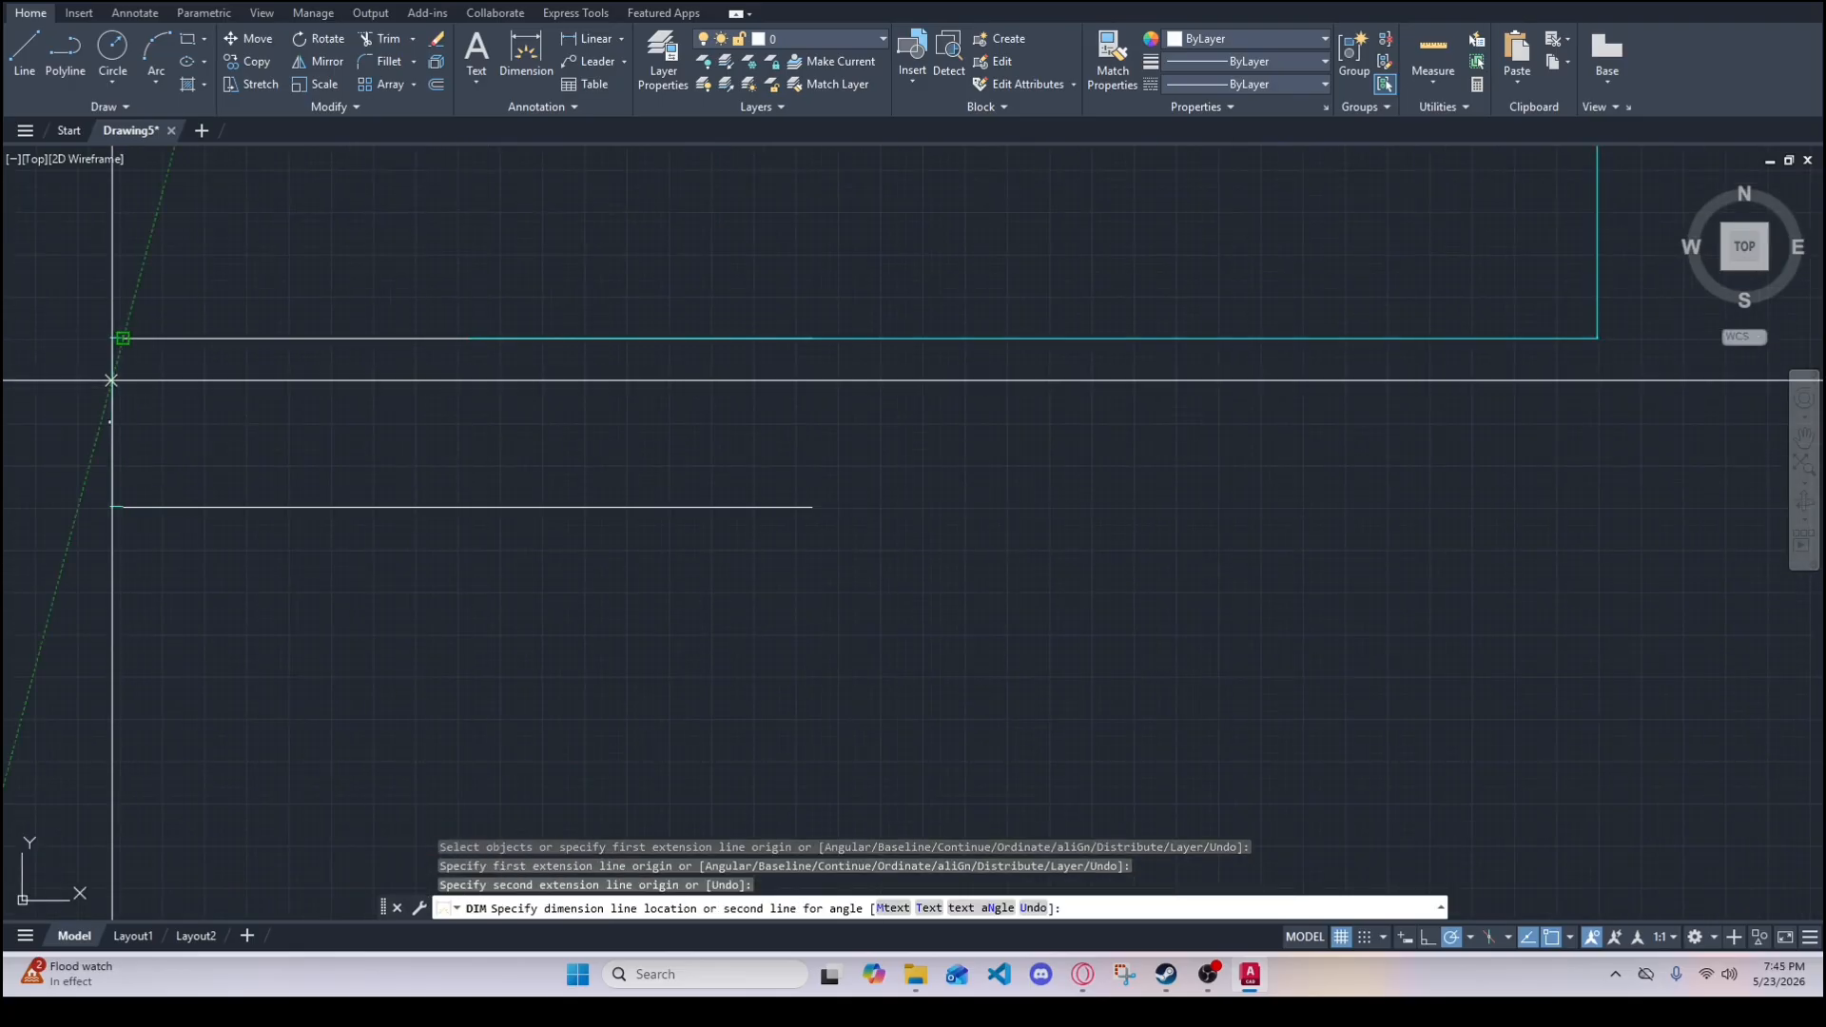
middle_click_drag(439, 414, 528, 416)
middle_click_drag(78, 431, 390, 381)
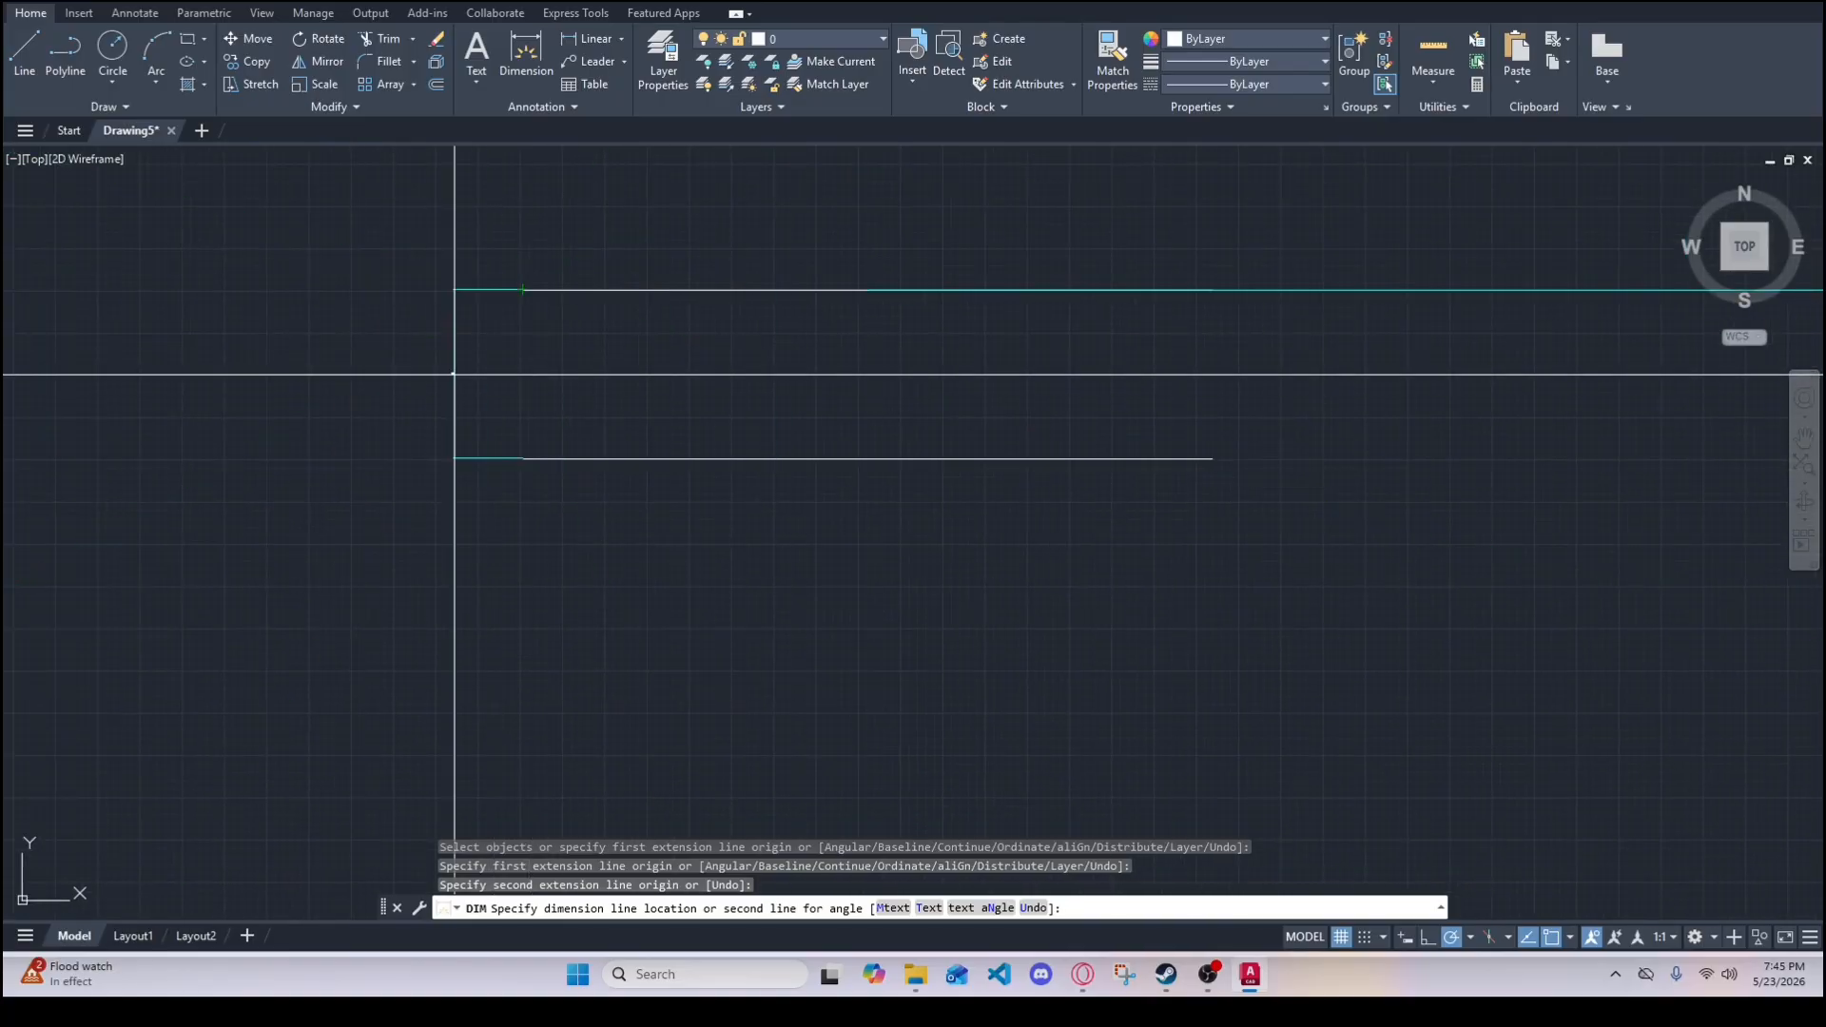
key("Escape")
key("Escape")
scroll(439, 373, "up", 8)
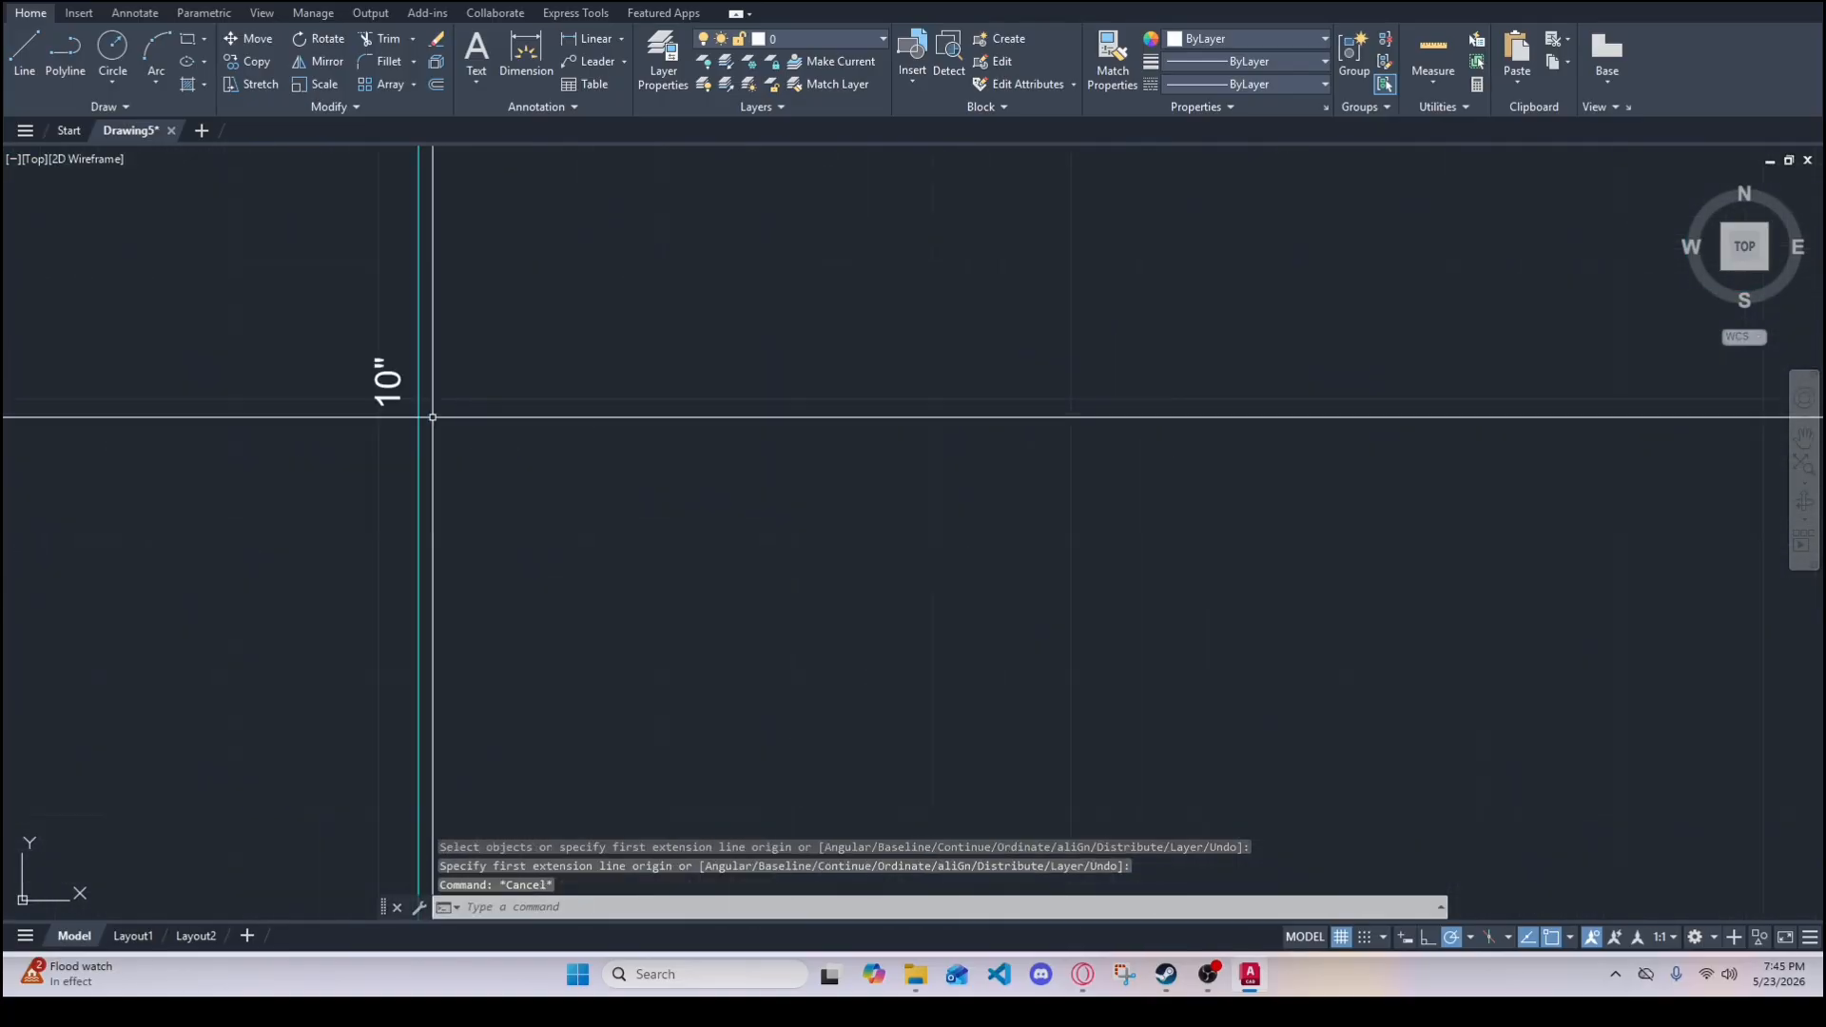
scroll(409, 392, "down", 8)
scroll(499, 366, "down", 5)
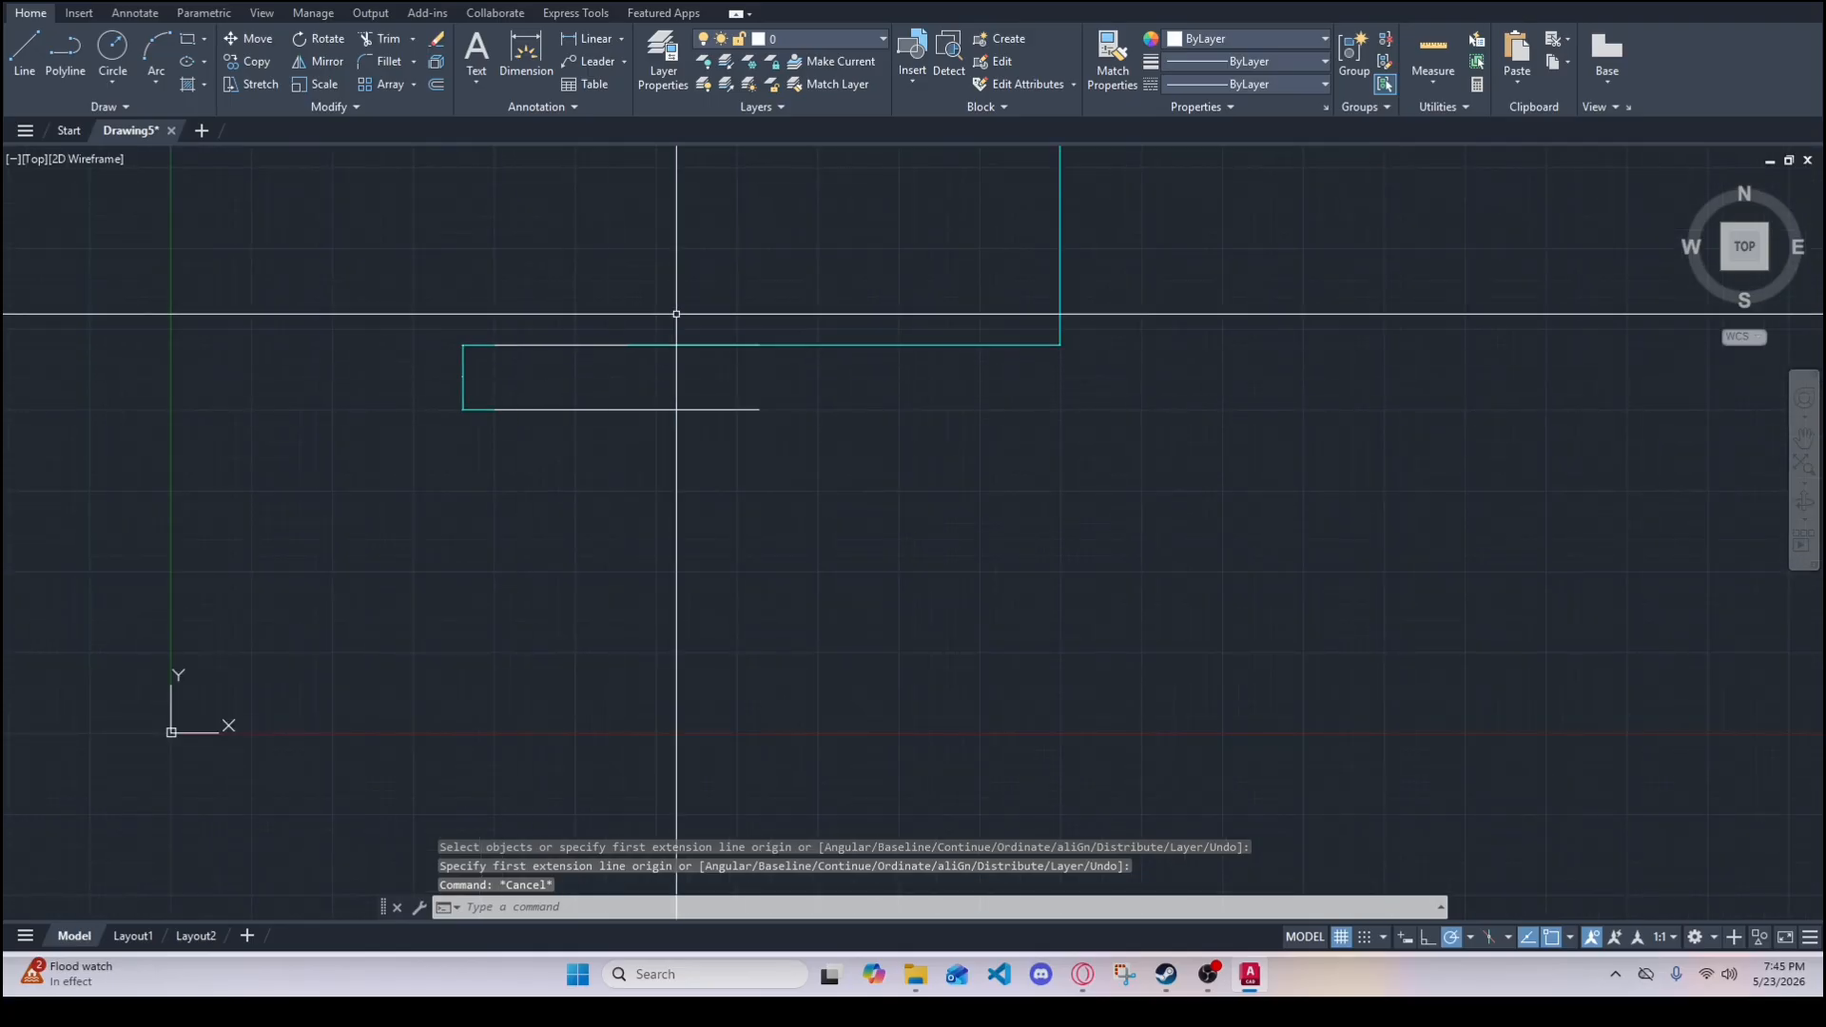
- Draw a vertical line and a horizontal line running right from its lower end, in the empty area right of the dimensioned lines
middle_click_drag(676, 313, 623, 431)
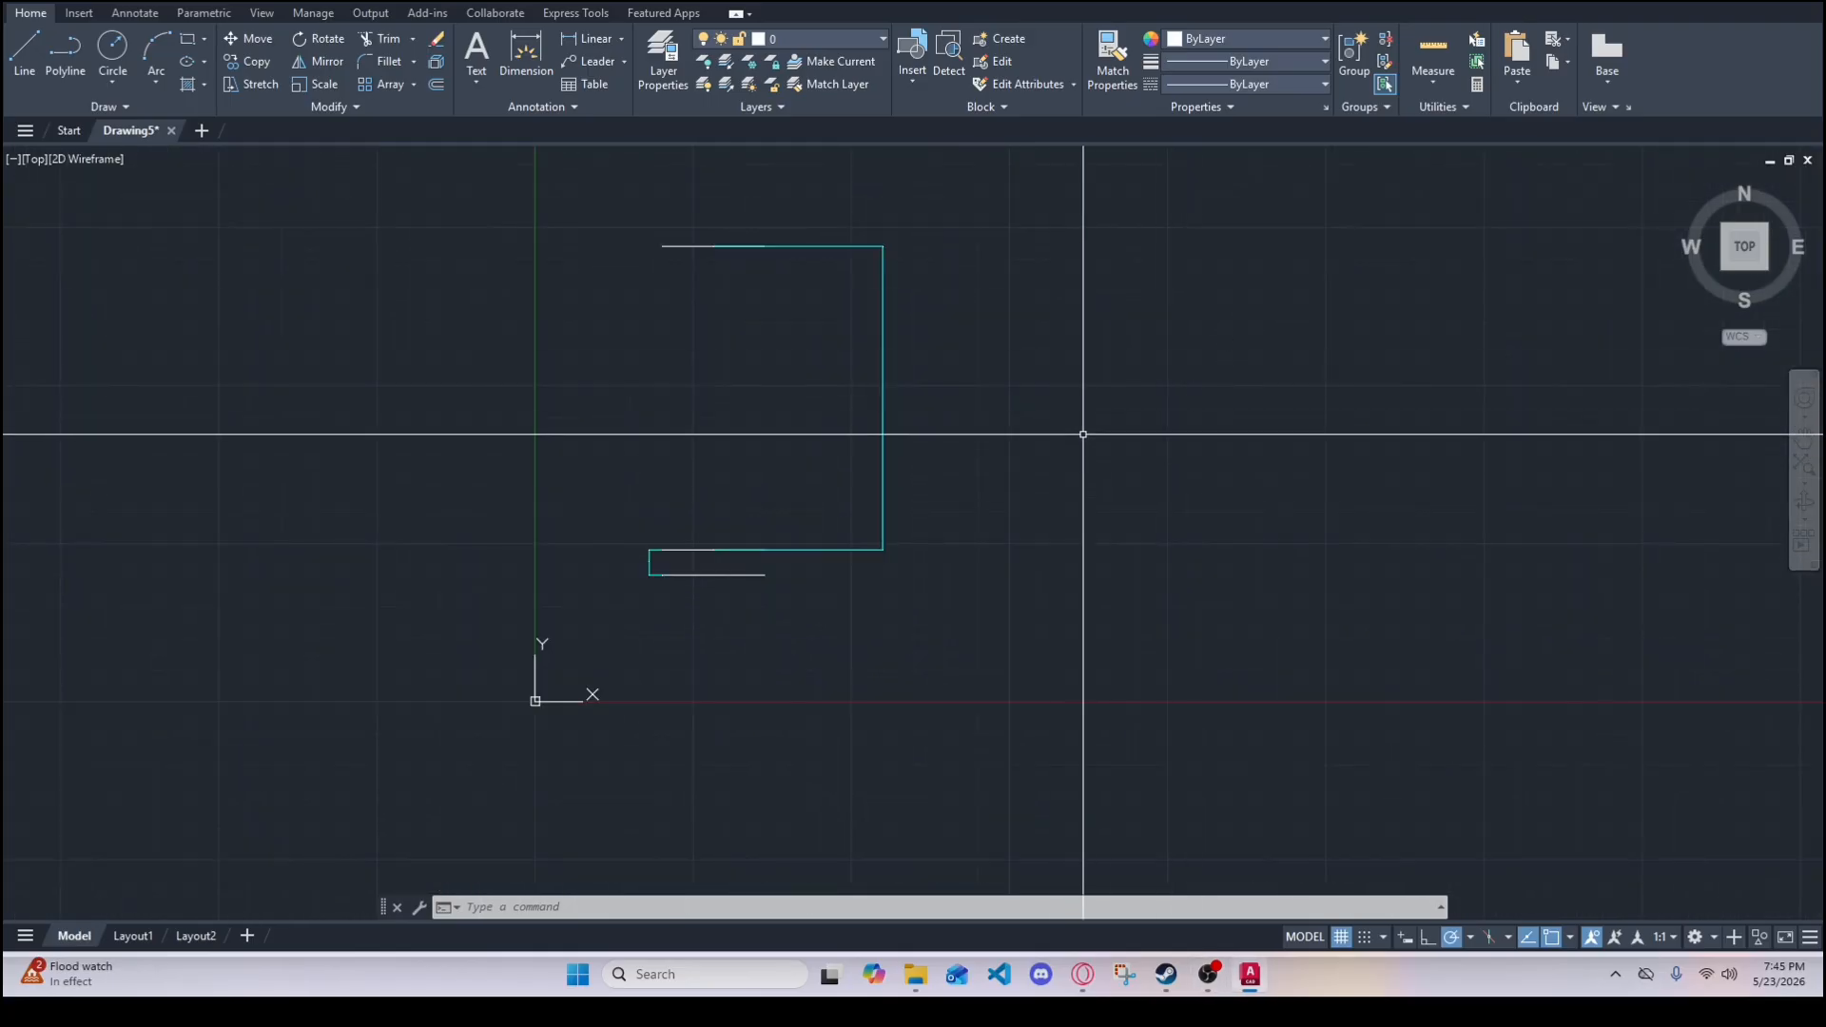
middle_click_drag(1078, 407, 787, 494)
key("Return")
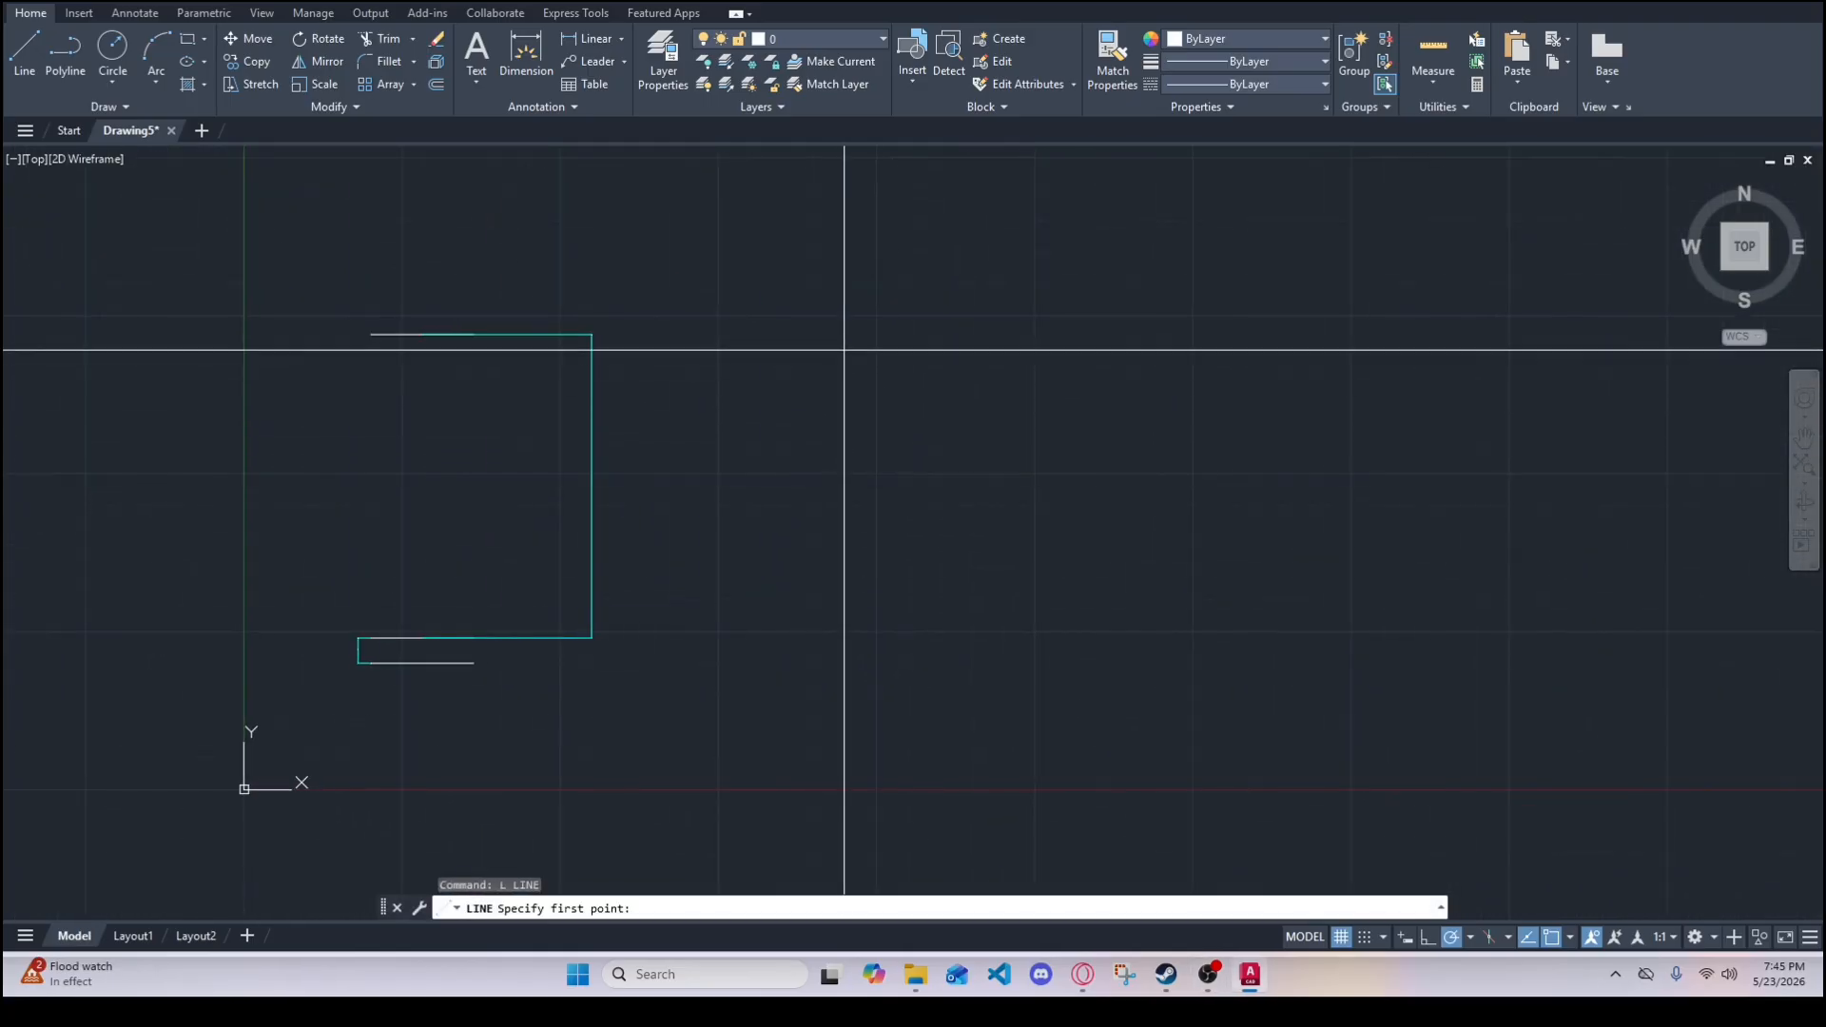
left_click(843, 306)
left_click(843, 594)
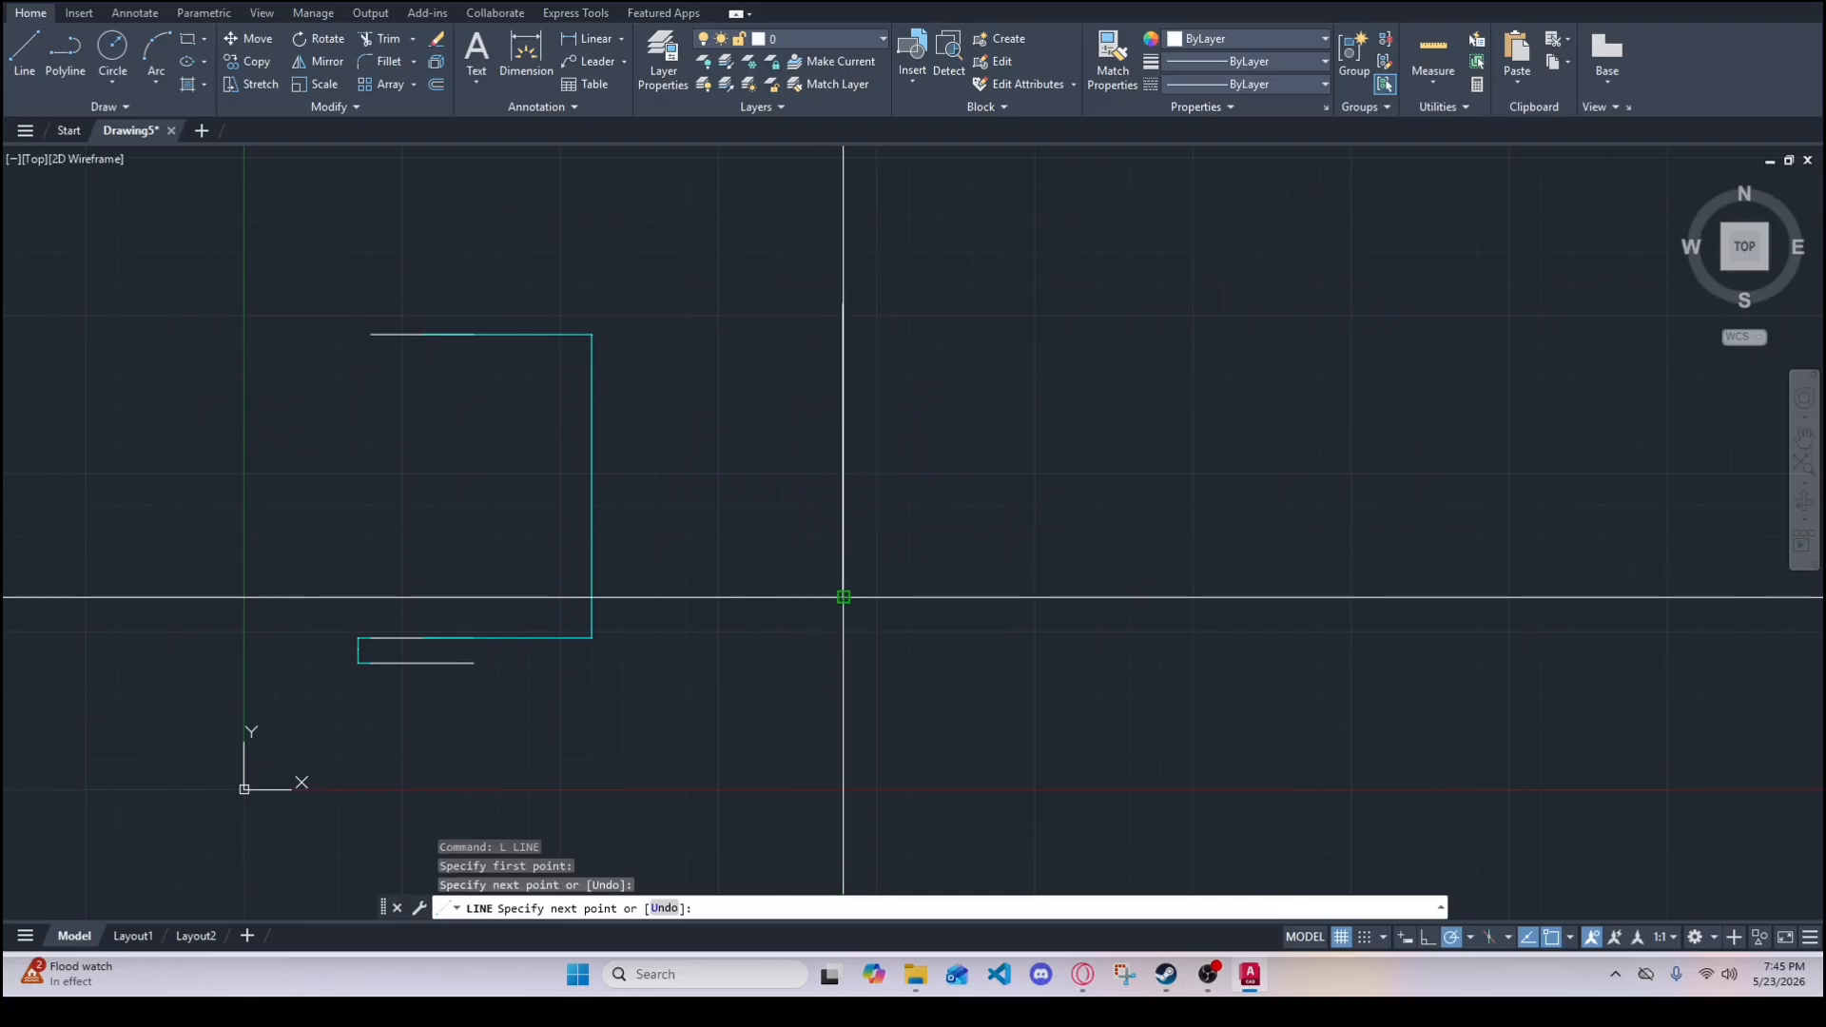
left_click(1205, 596)
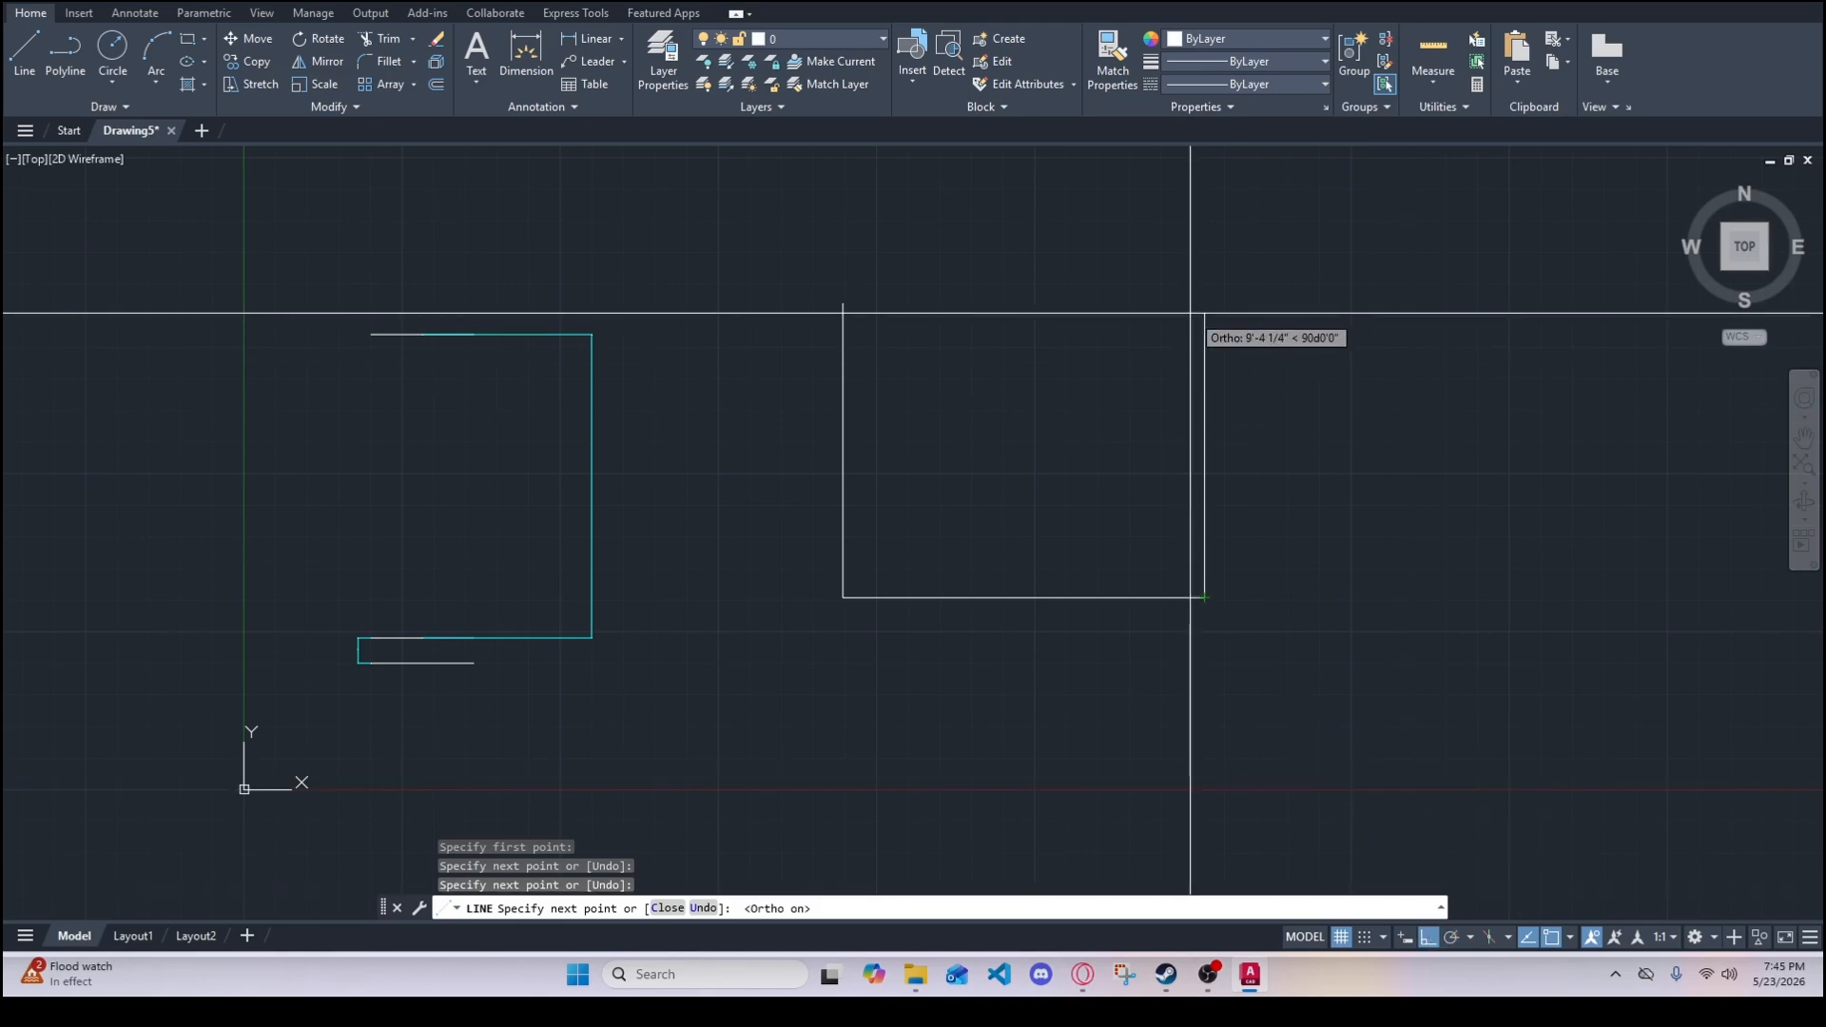
- End the line command and erase the vertical and horizontal lines just drawn right of the dimensions
key("Escape")
left_click(1150, 665)
left_click(749, 261)
type("e")
key("Return")
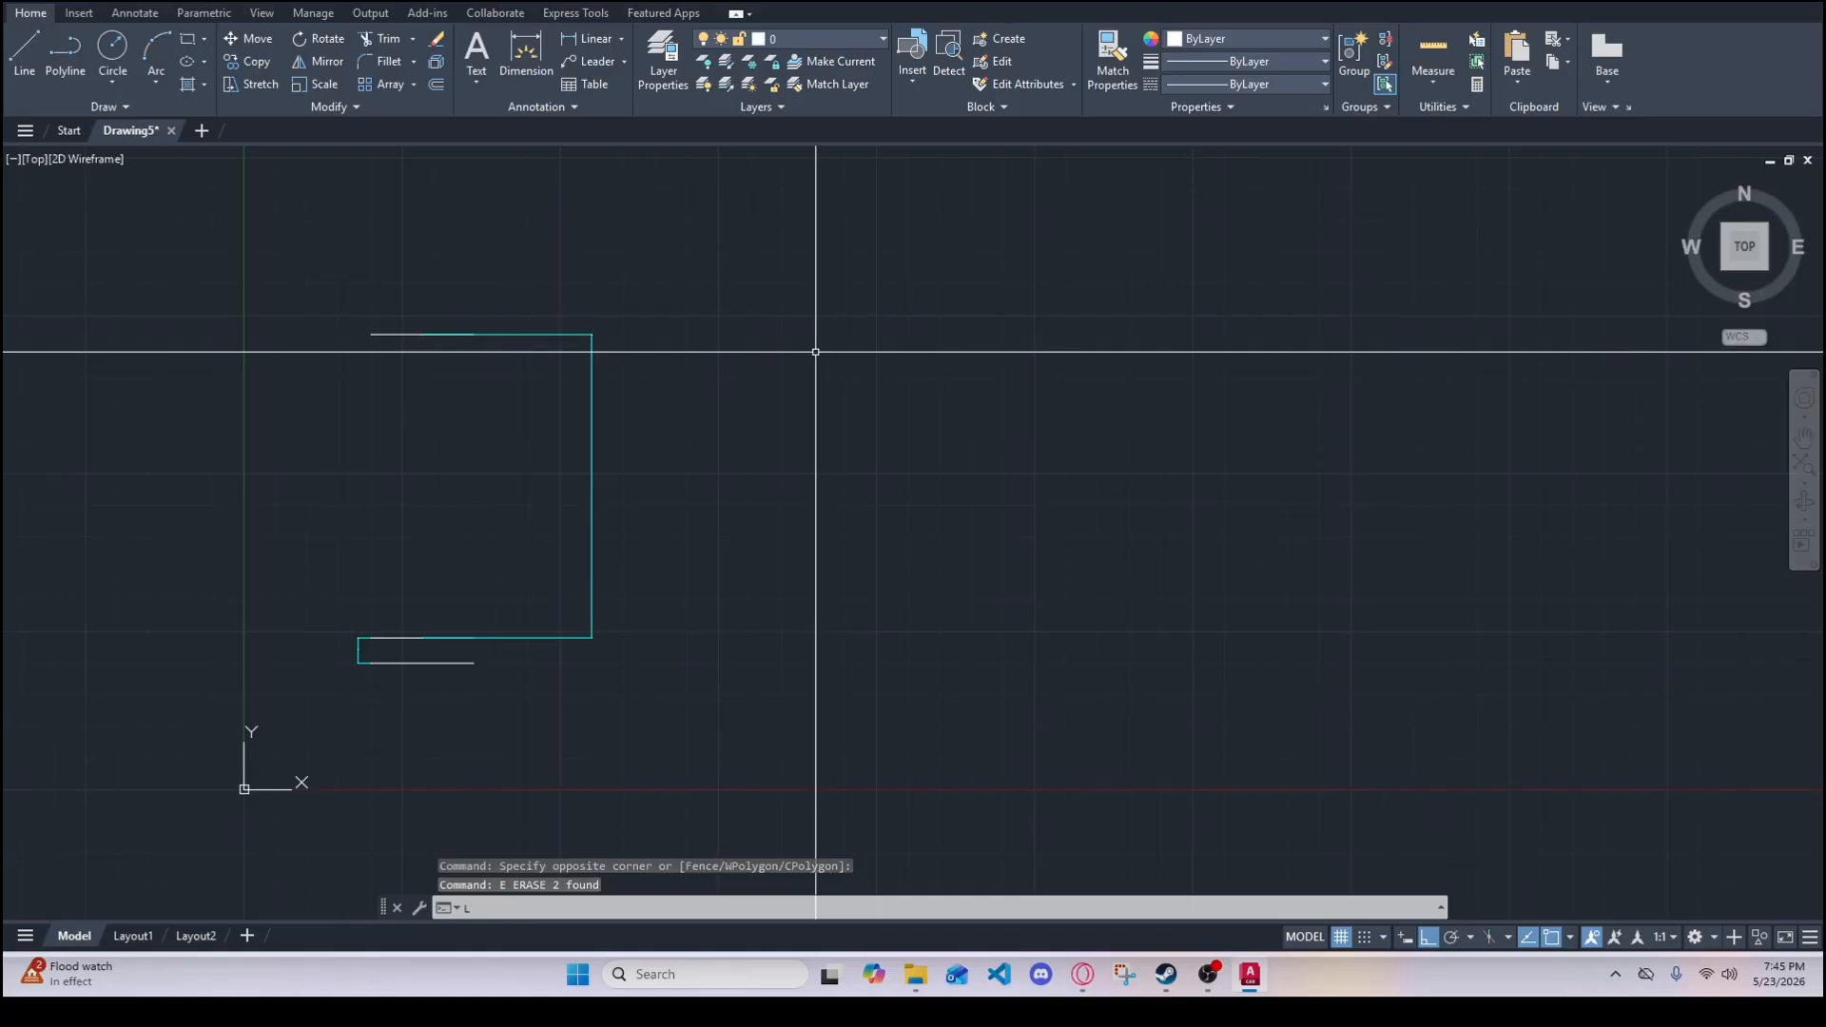
- Draw a 10-inch vertical line downward with Ortho on, in the empty area right of the dimensioned lines
type("l")
key("Return")
left_click(869, 303)
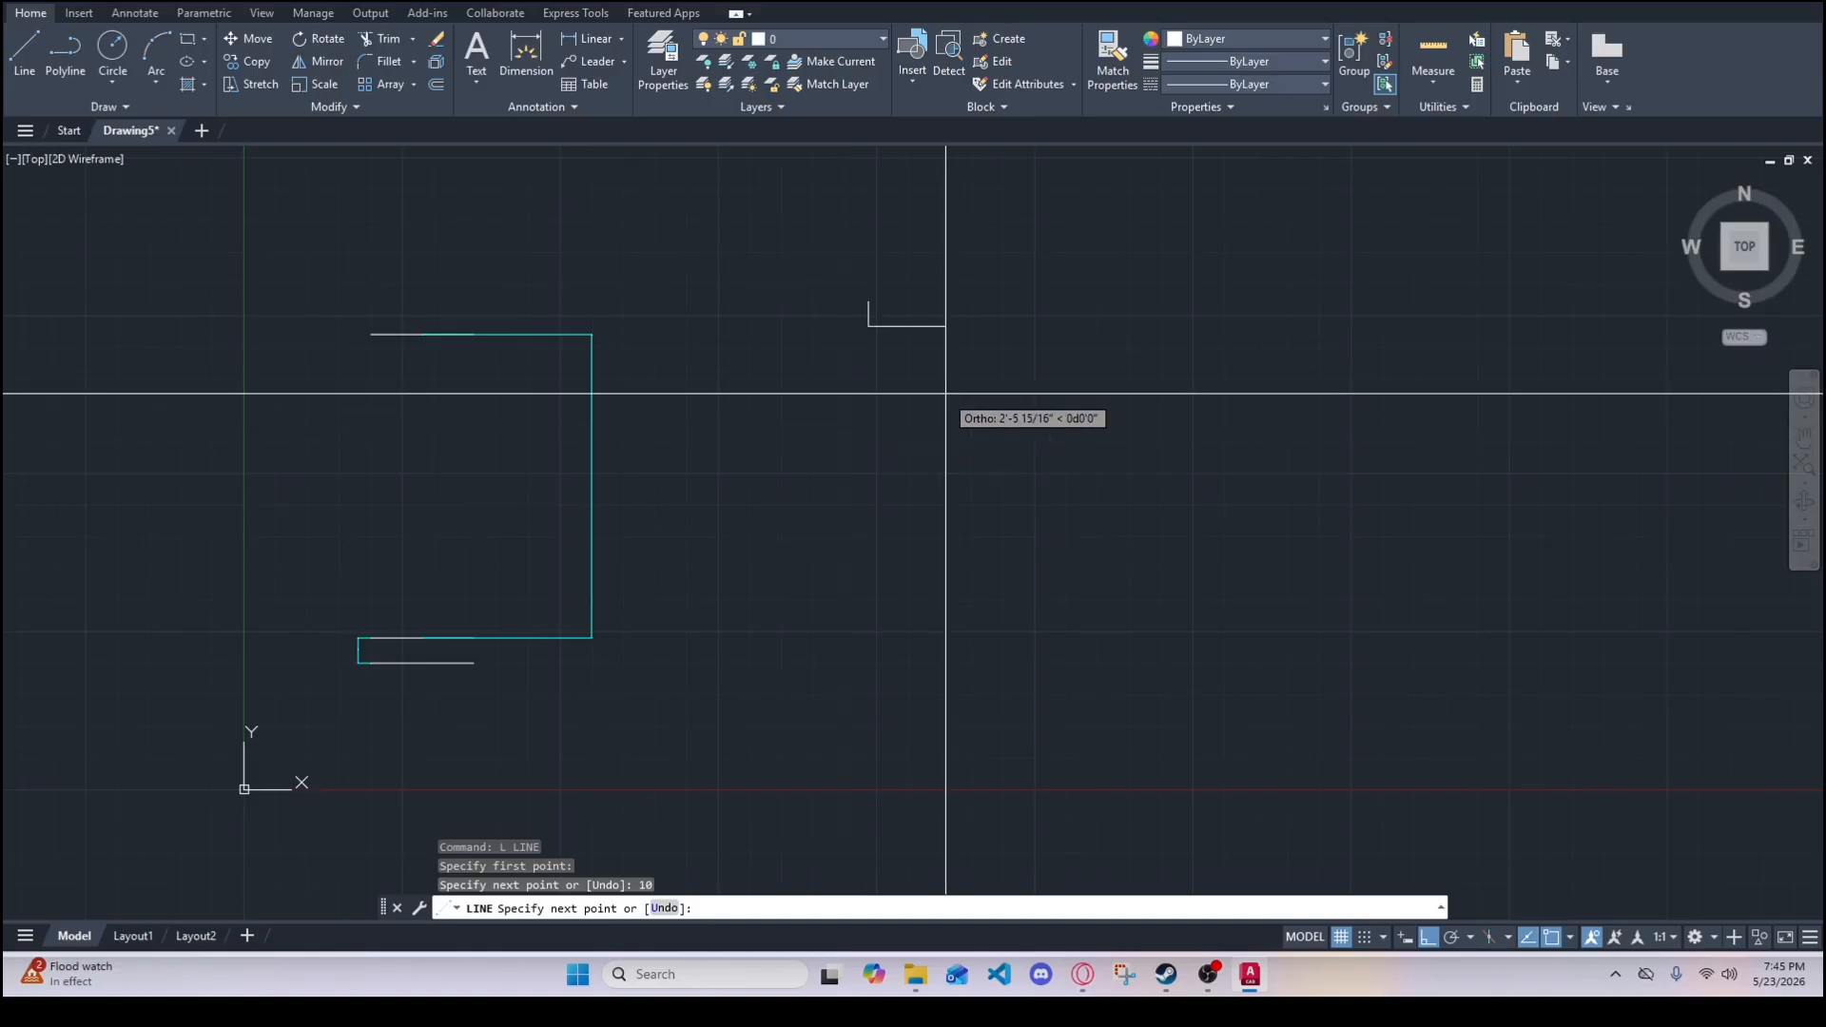
key("Return")
key("Return")
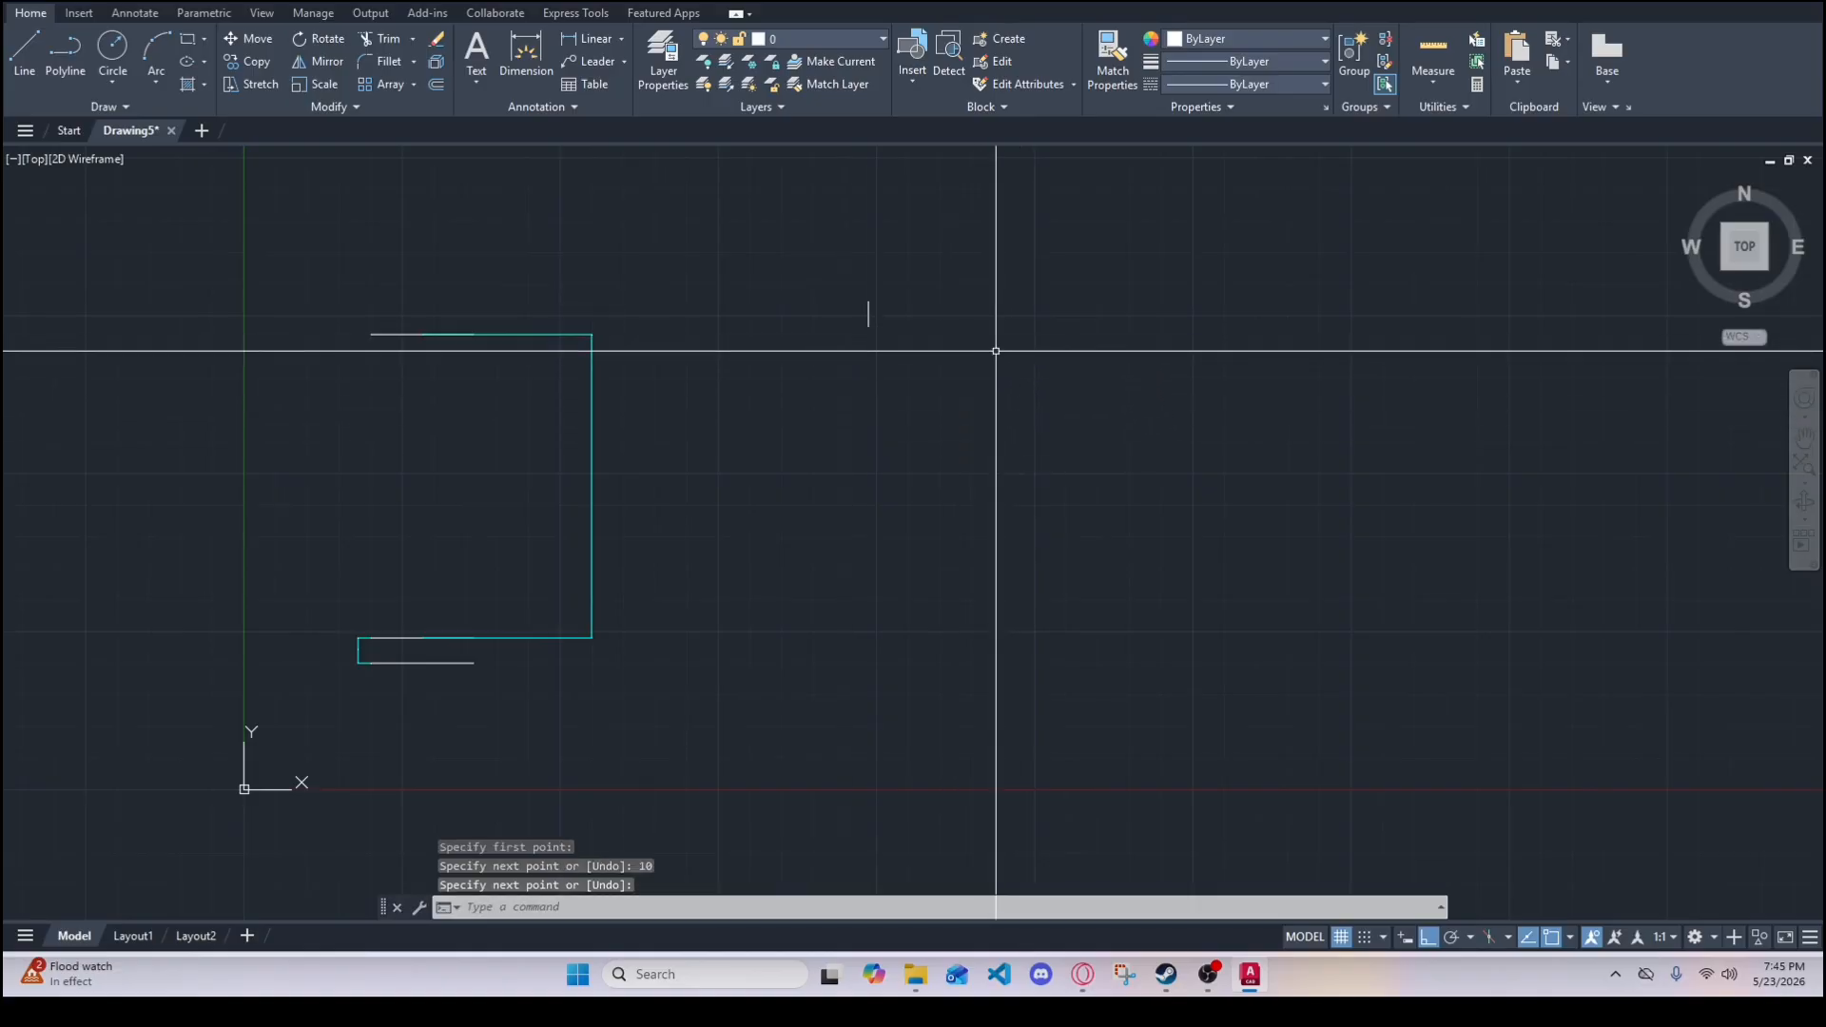
- From the vertical line's lower end, draw 10 inches right and 10 inches up, and close the lines back to the start point
scroll(917, 326, "up", 8)
left_click(708, 325)
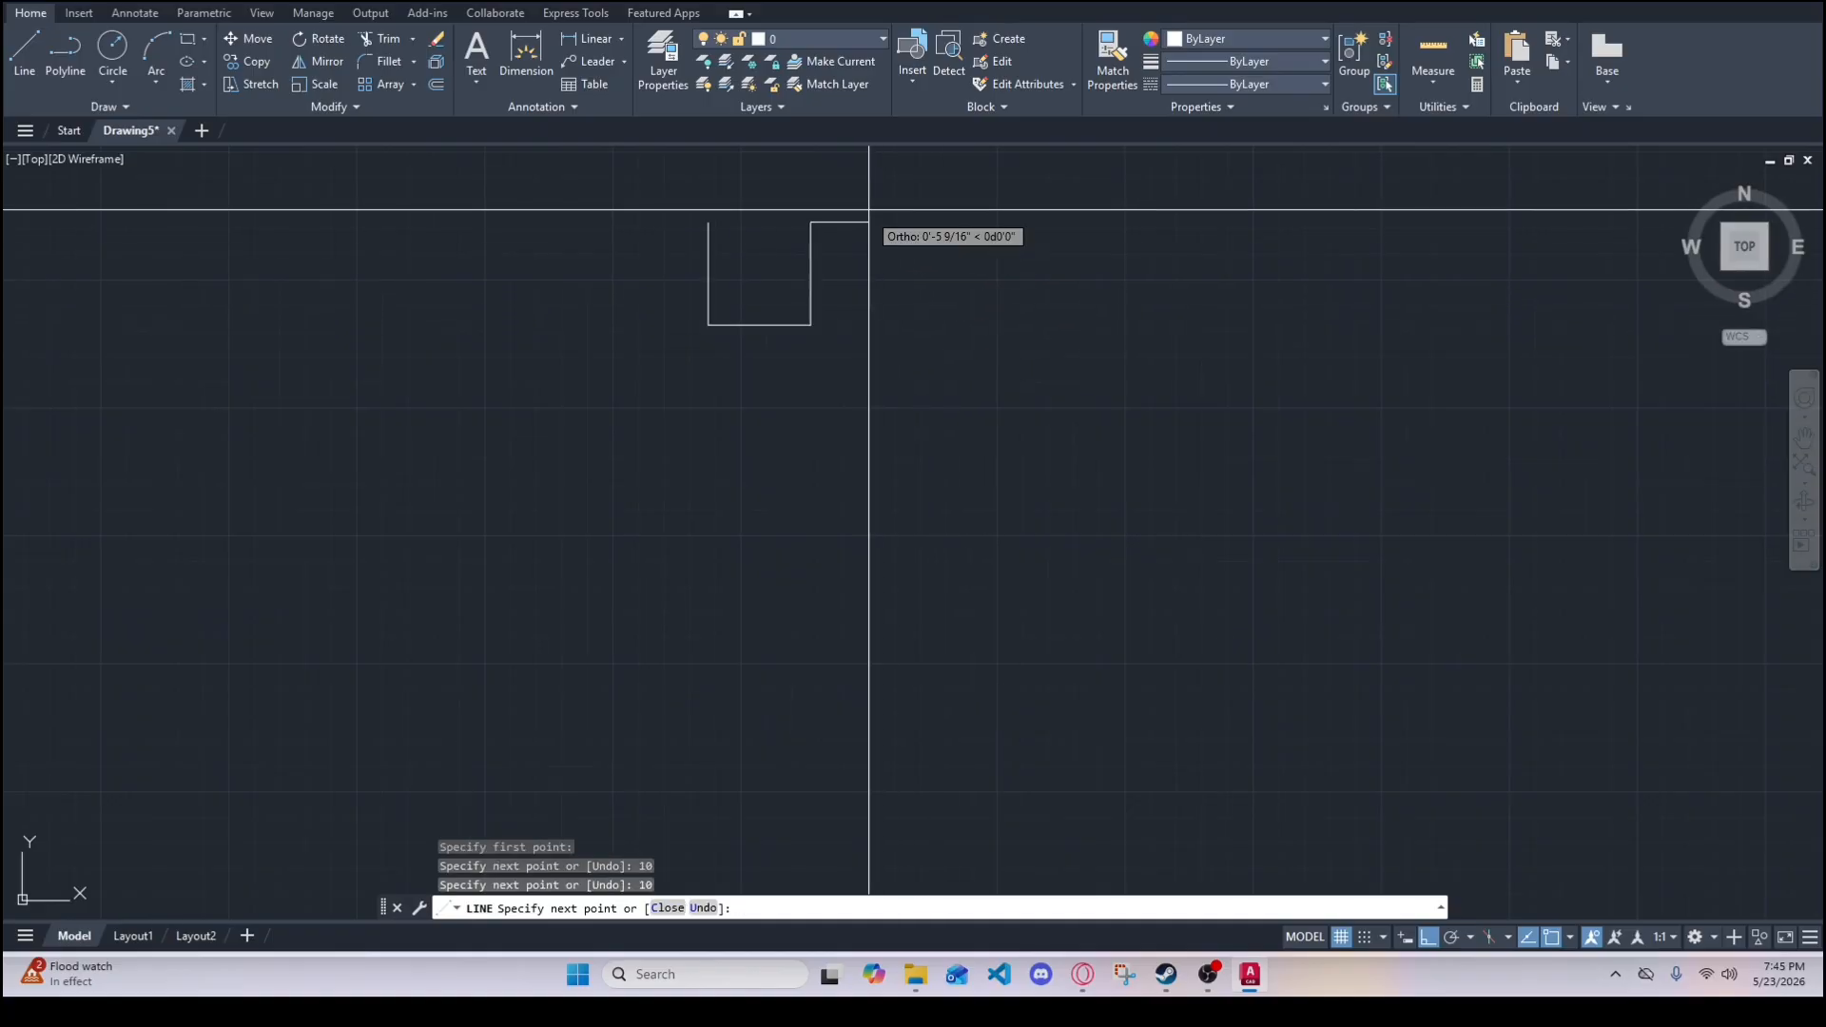
scroll(782, 238, "up", 2)
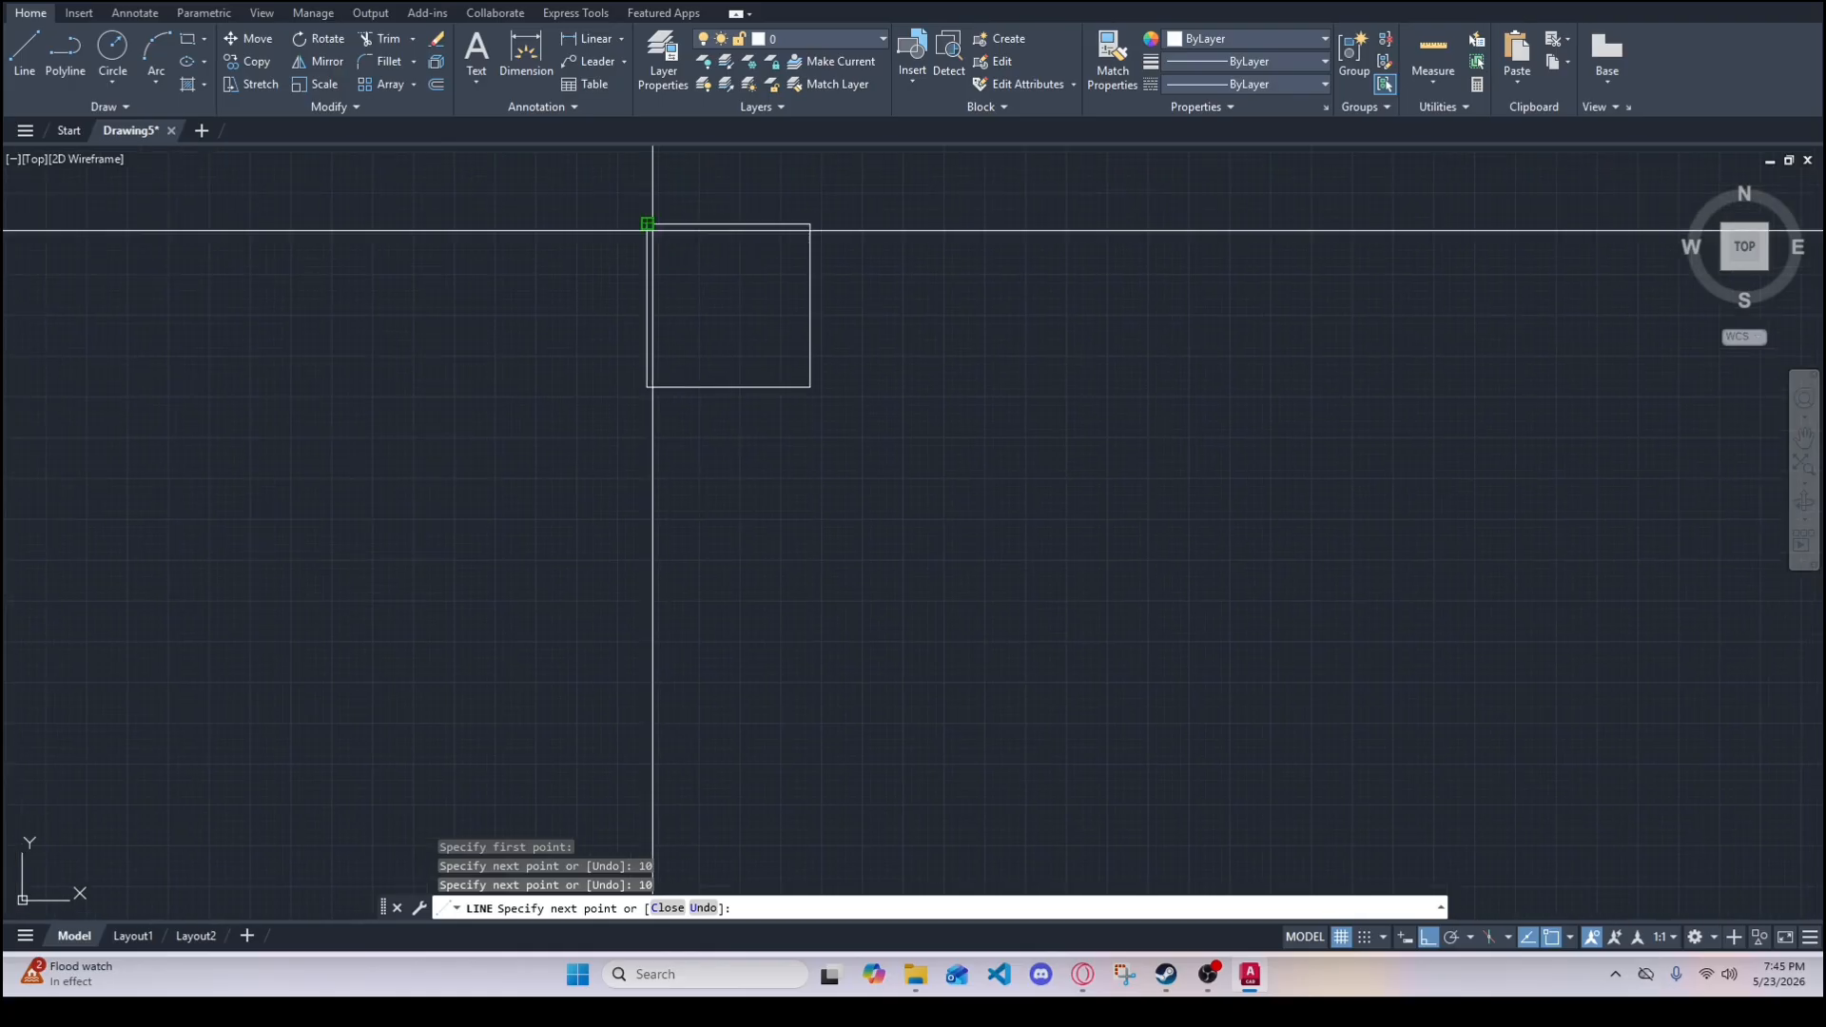
type("C")
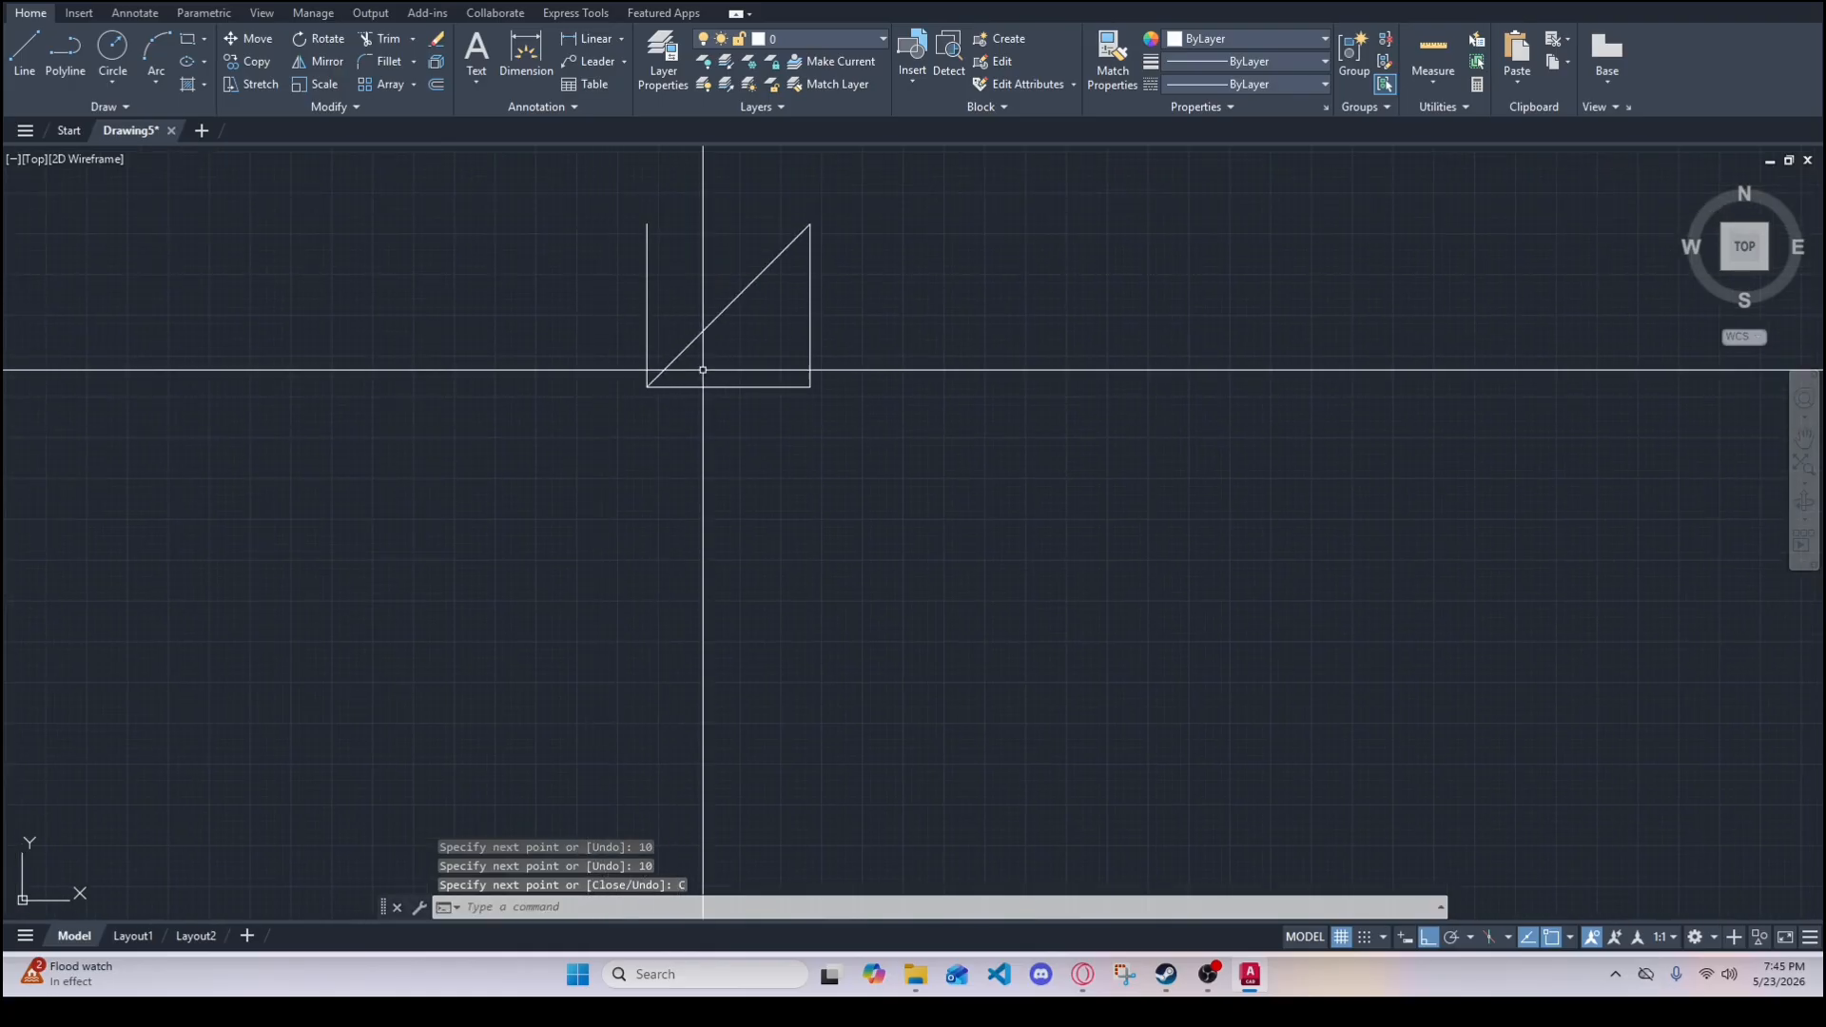
- Stretch the diagonal line's lower-left end up to the top of the left vertical line to complete the square
middle_click_drag(673, 389, 620, 518)
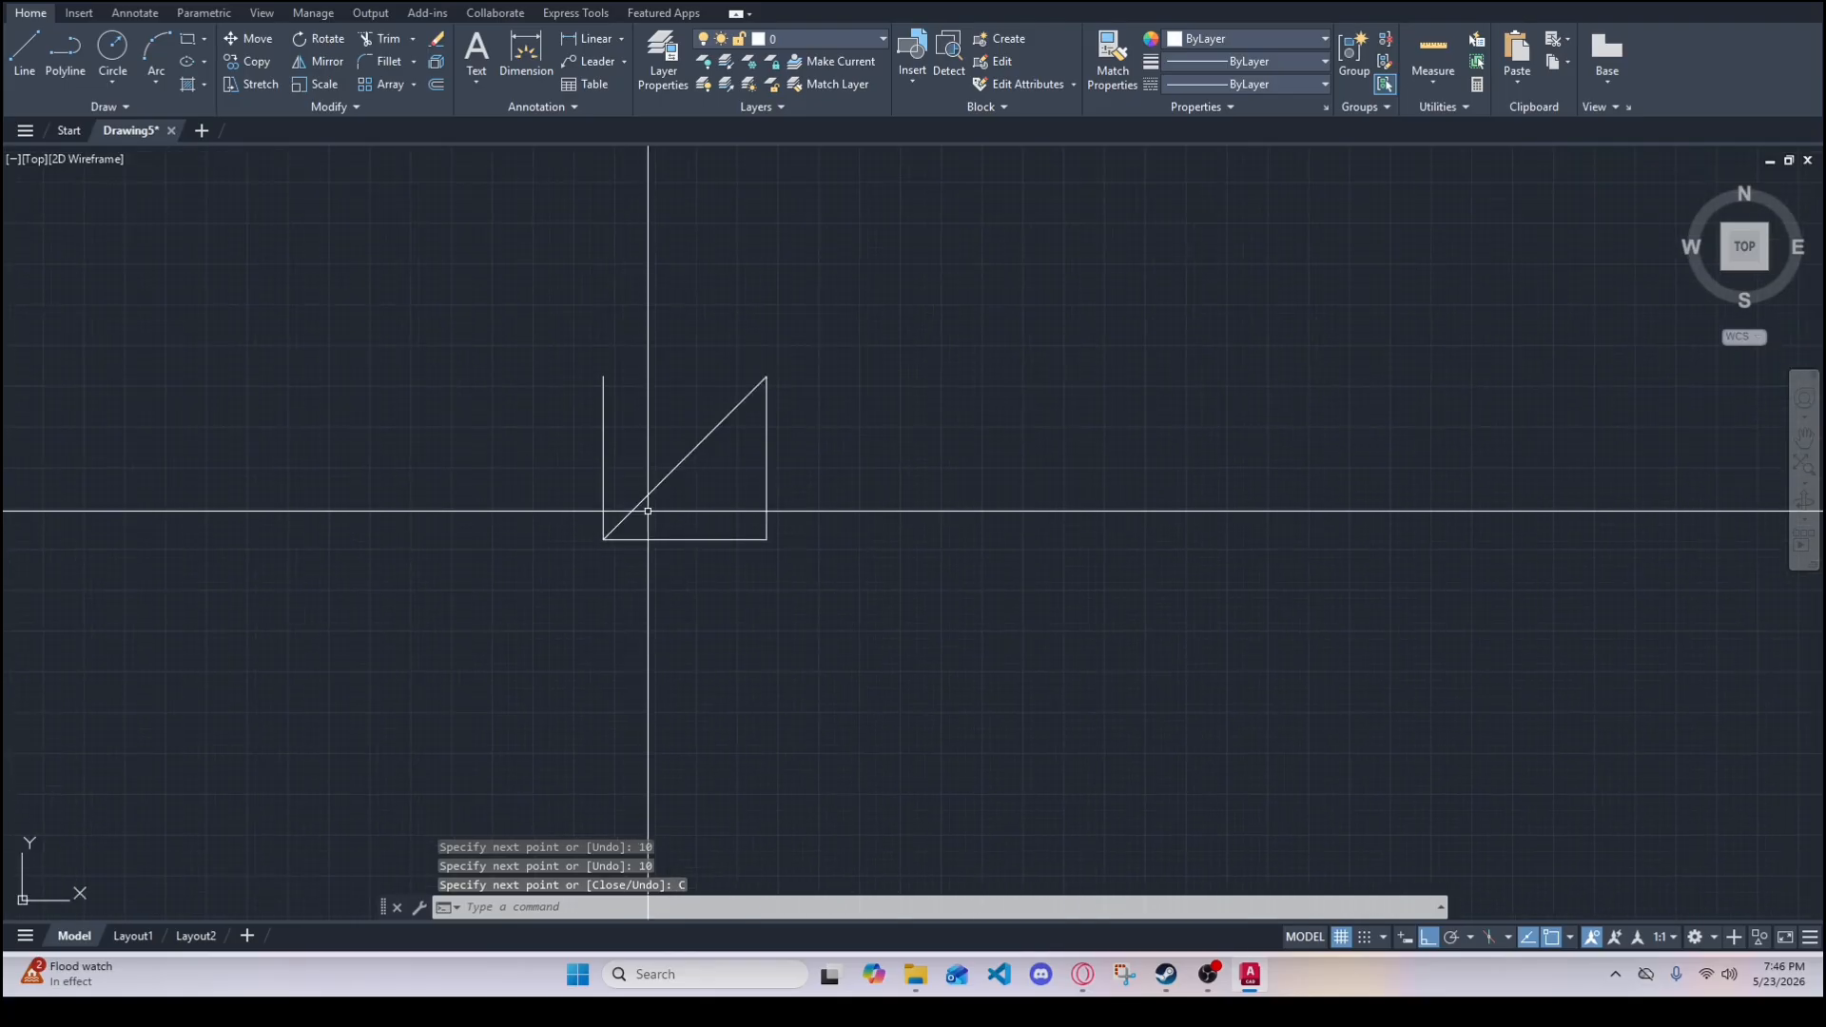
scroll(637, 513, "up", 2)
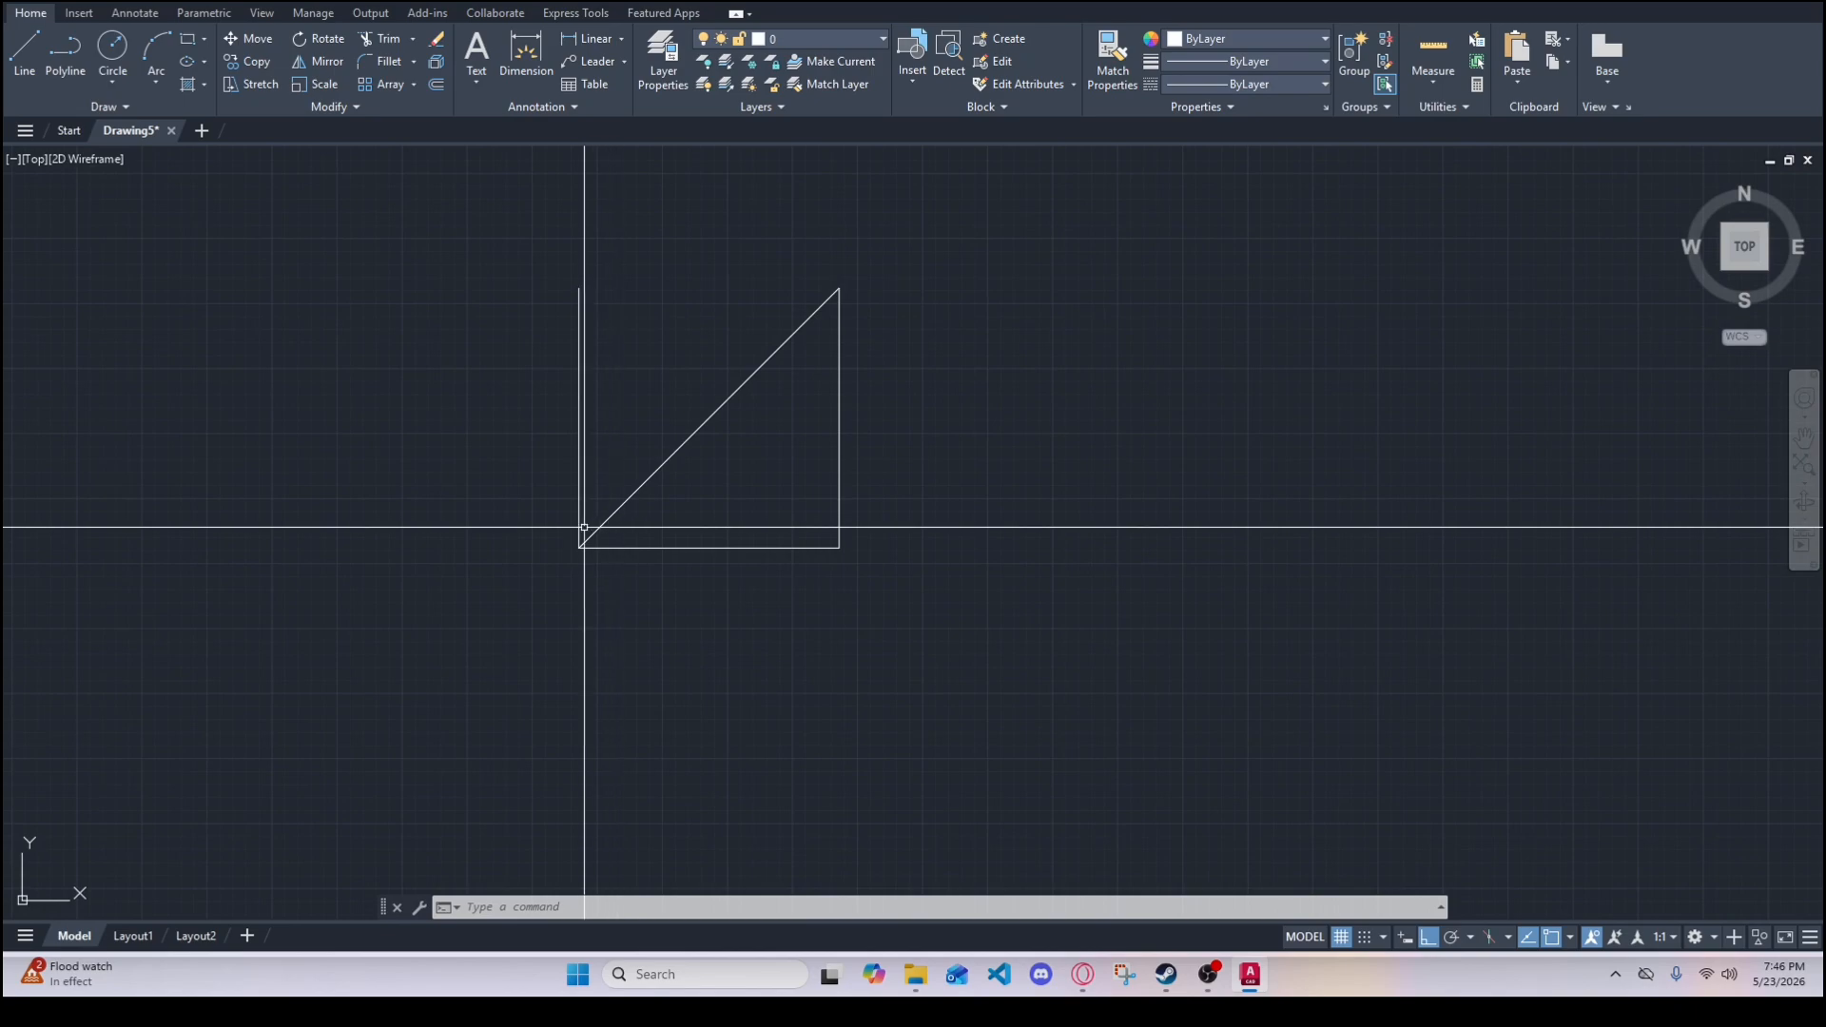
left_click(644, 518)
left_click(577, 538)
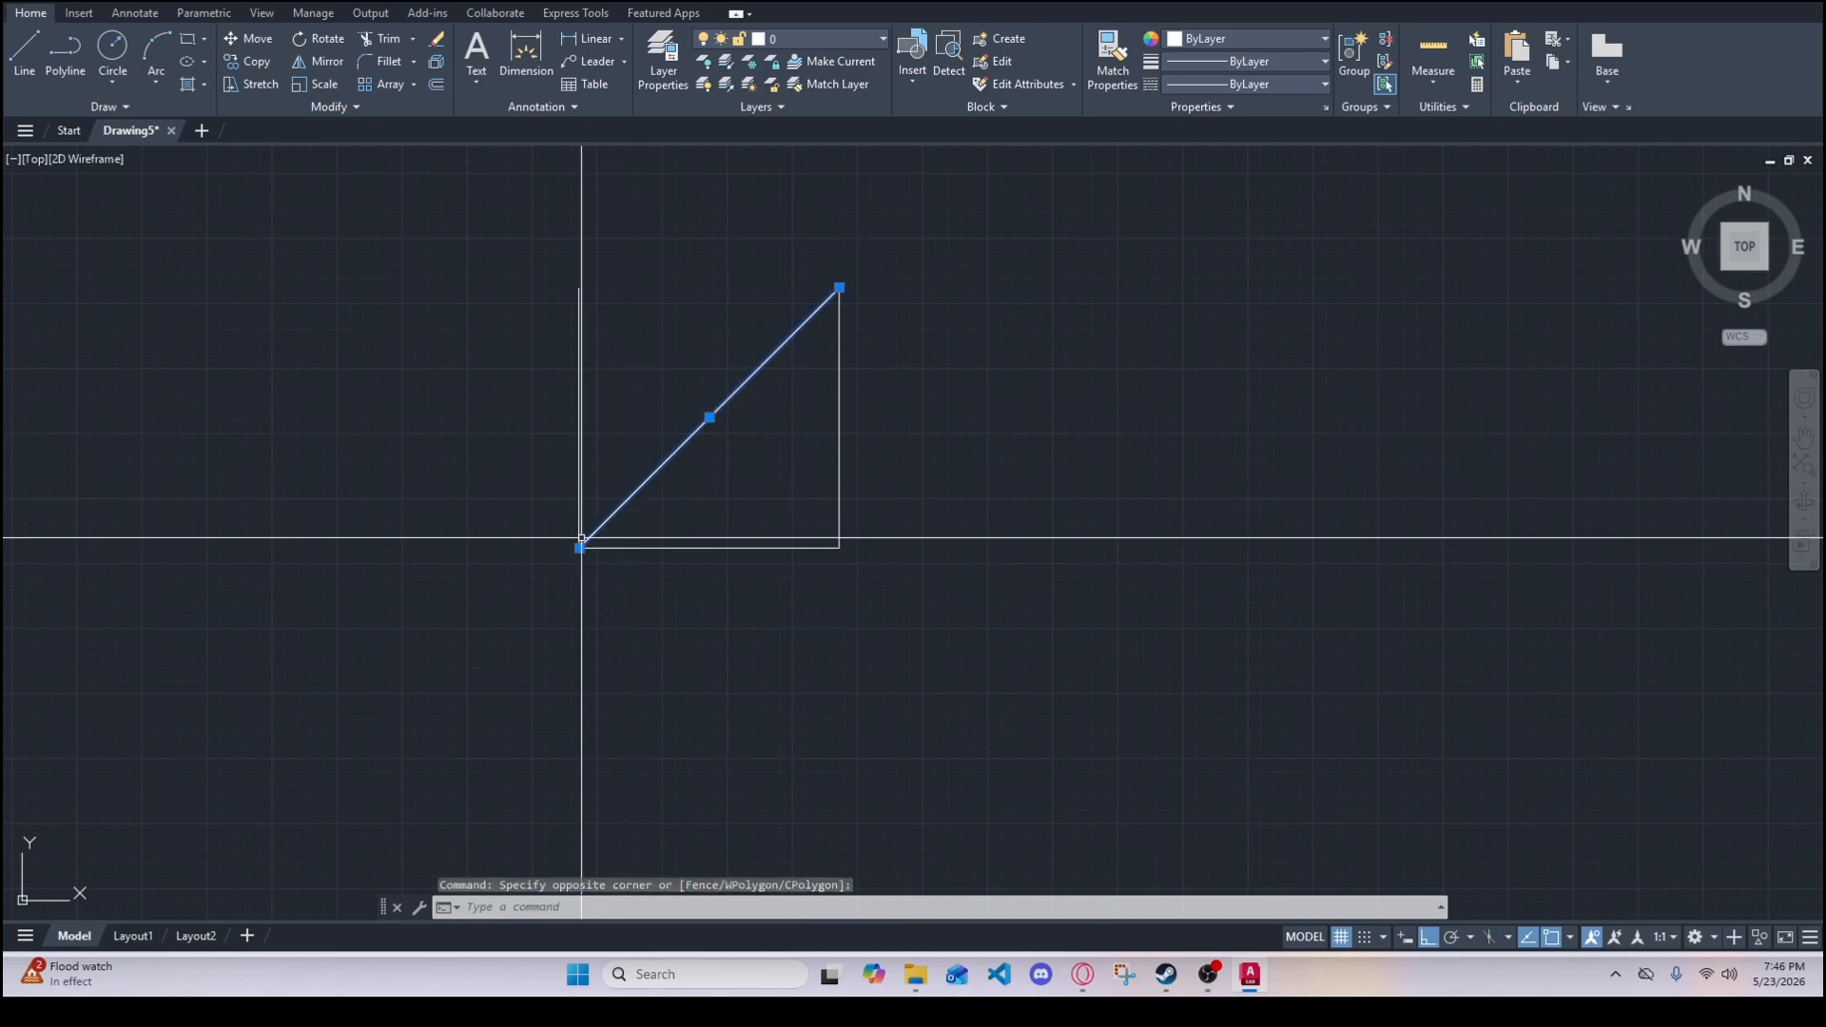
left_click(580, 547)
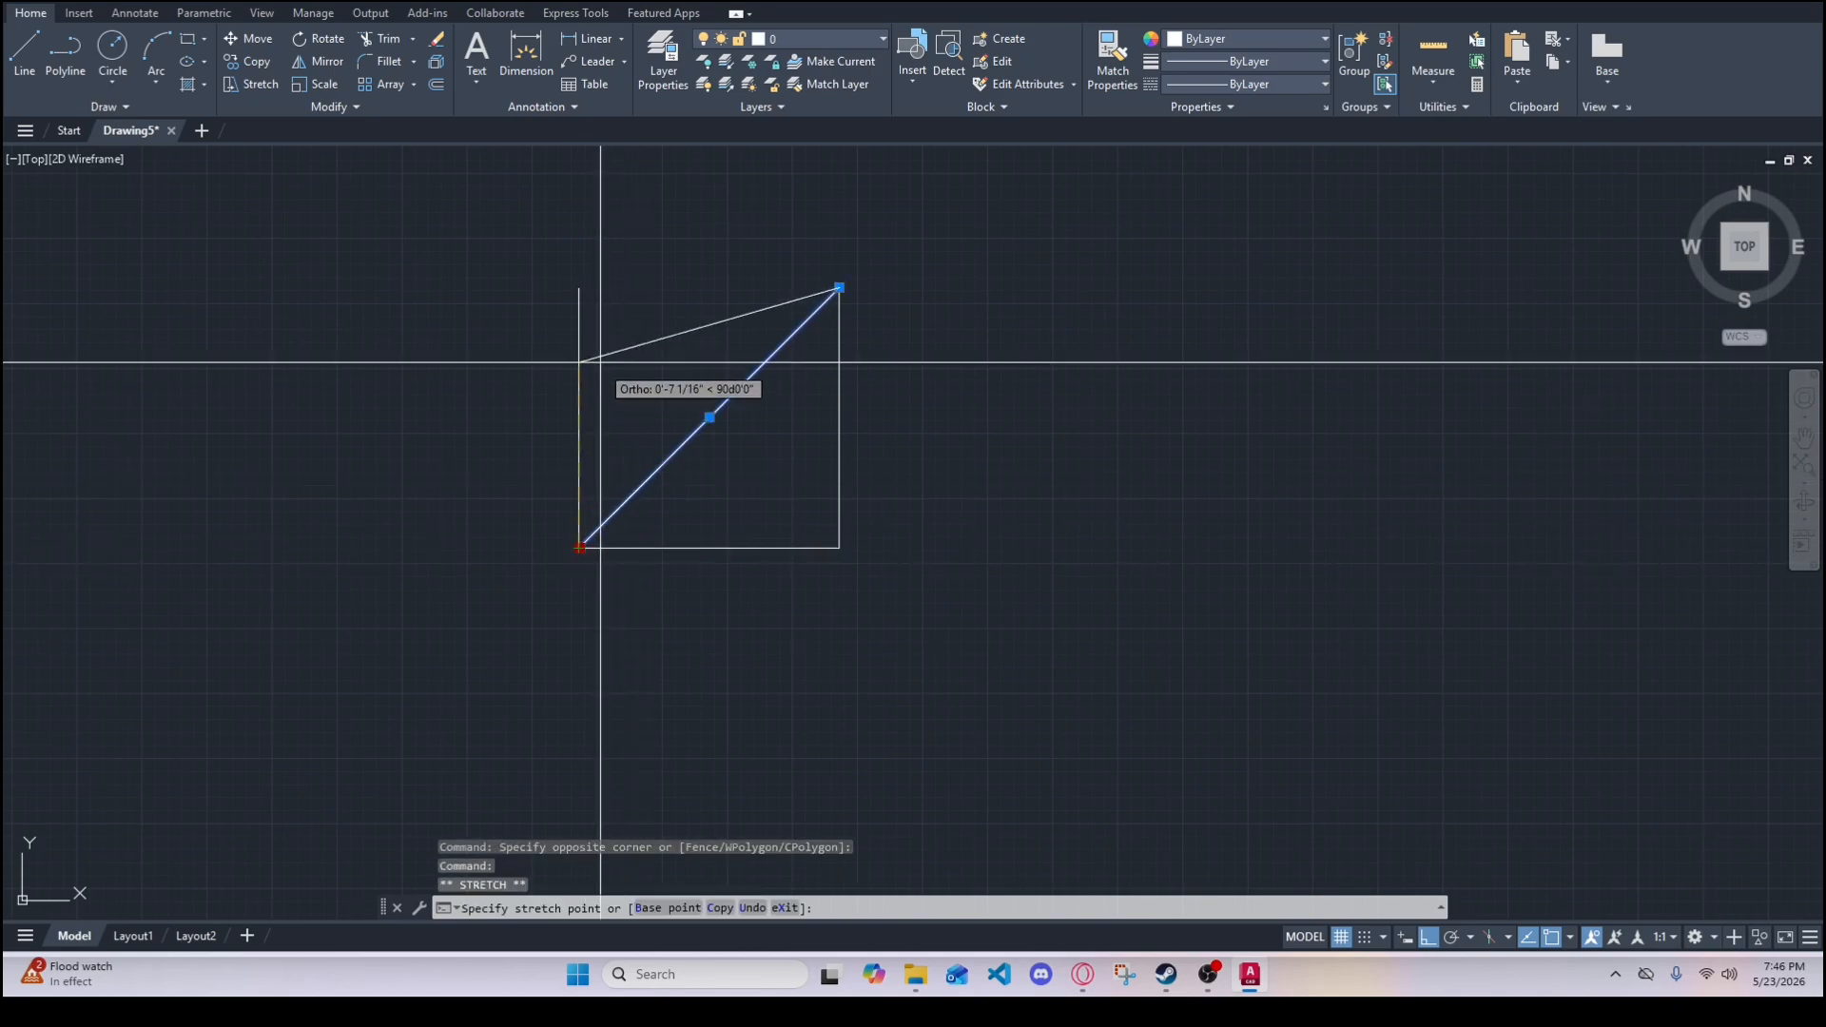
left_click(579, 287)
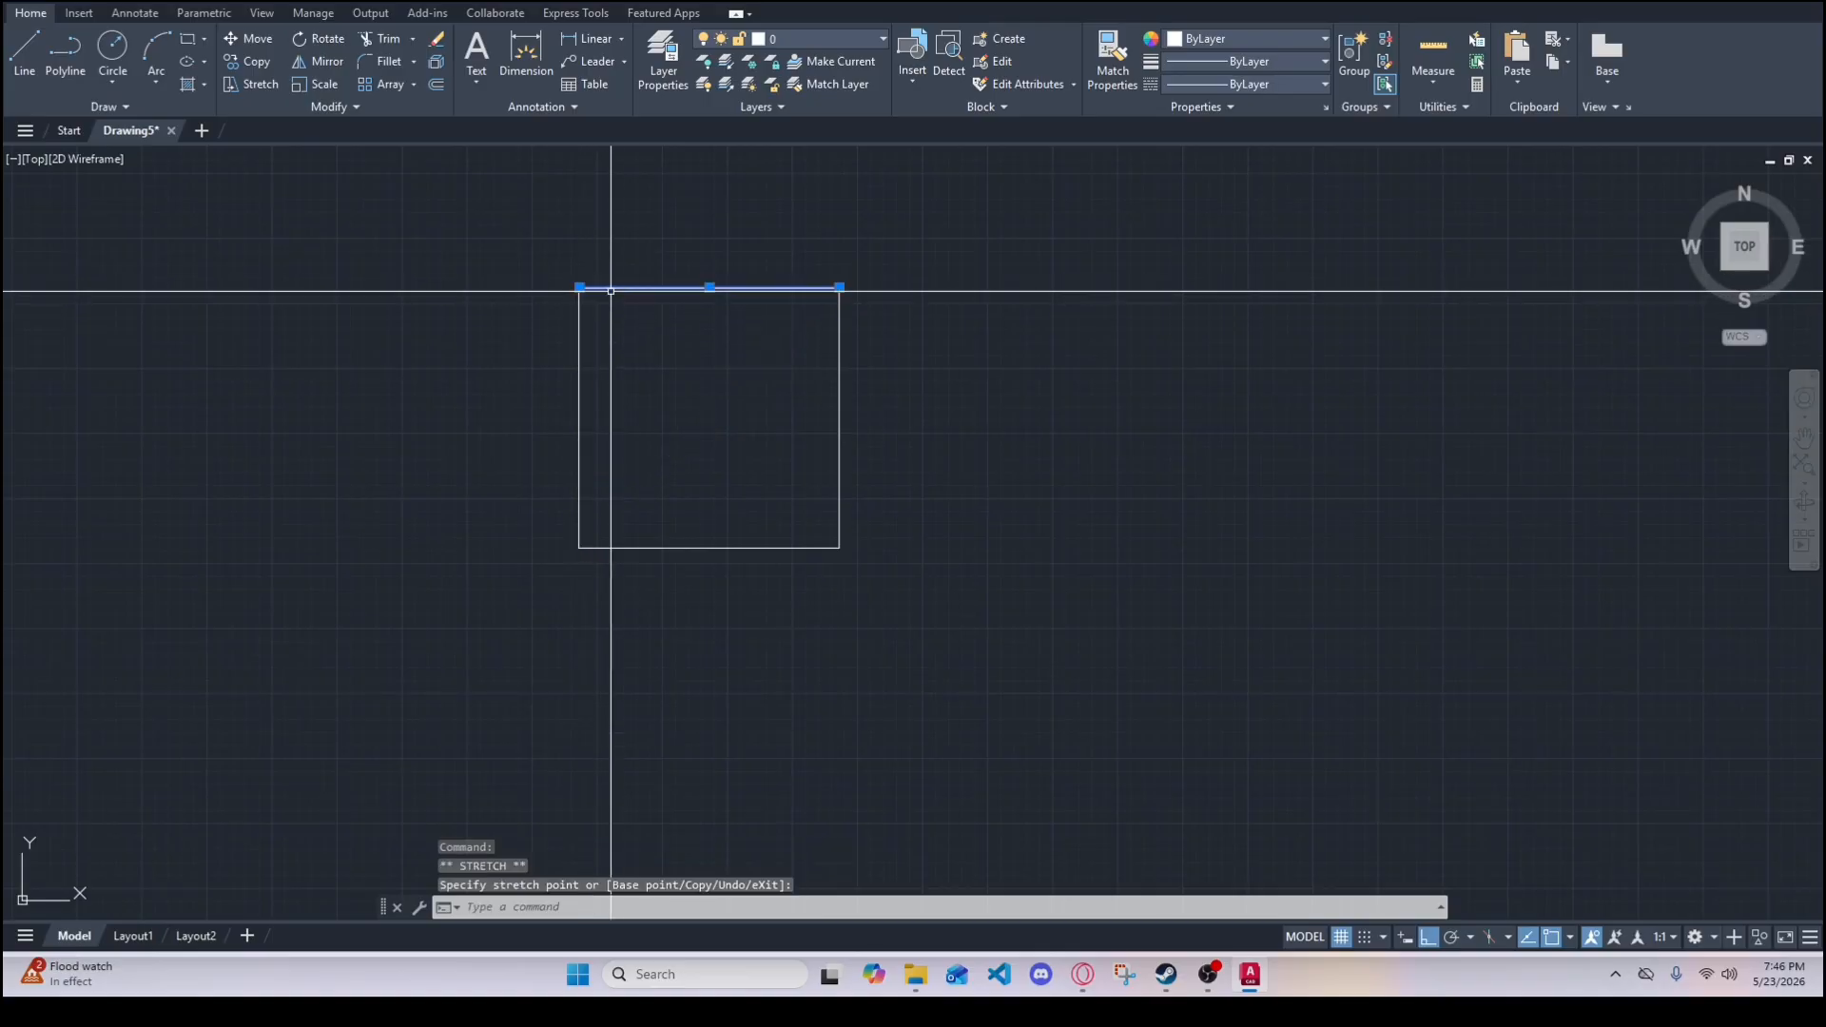
key("Escape")
key("Escape")
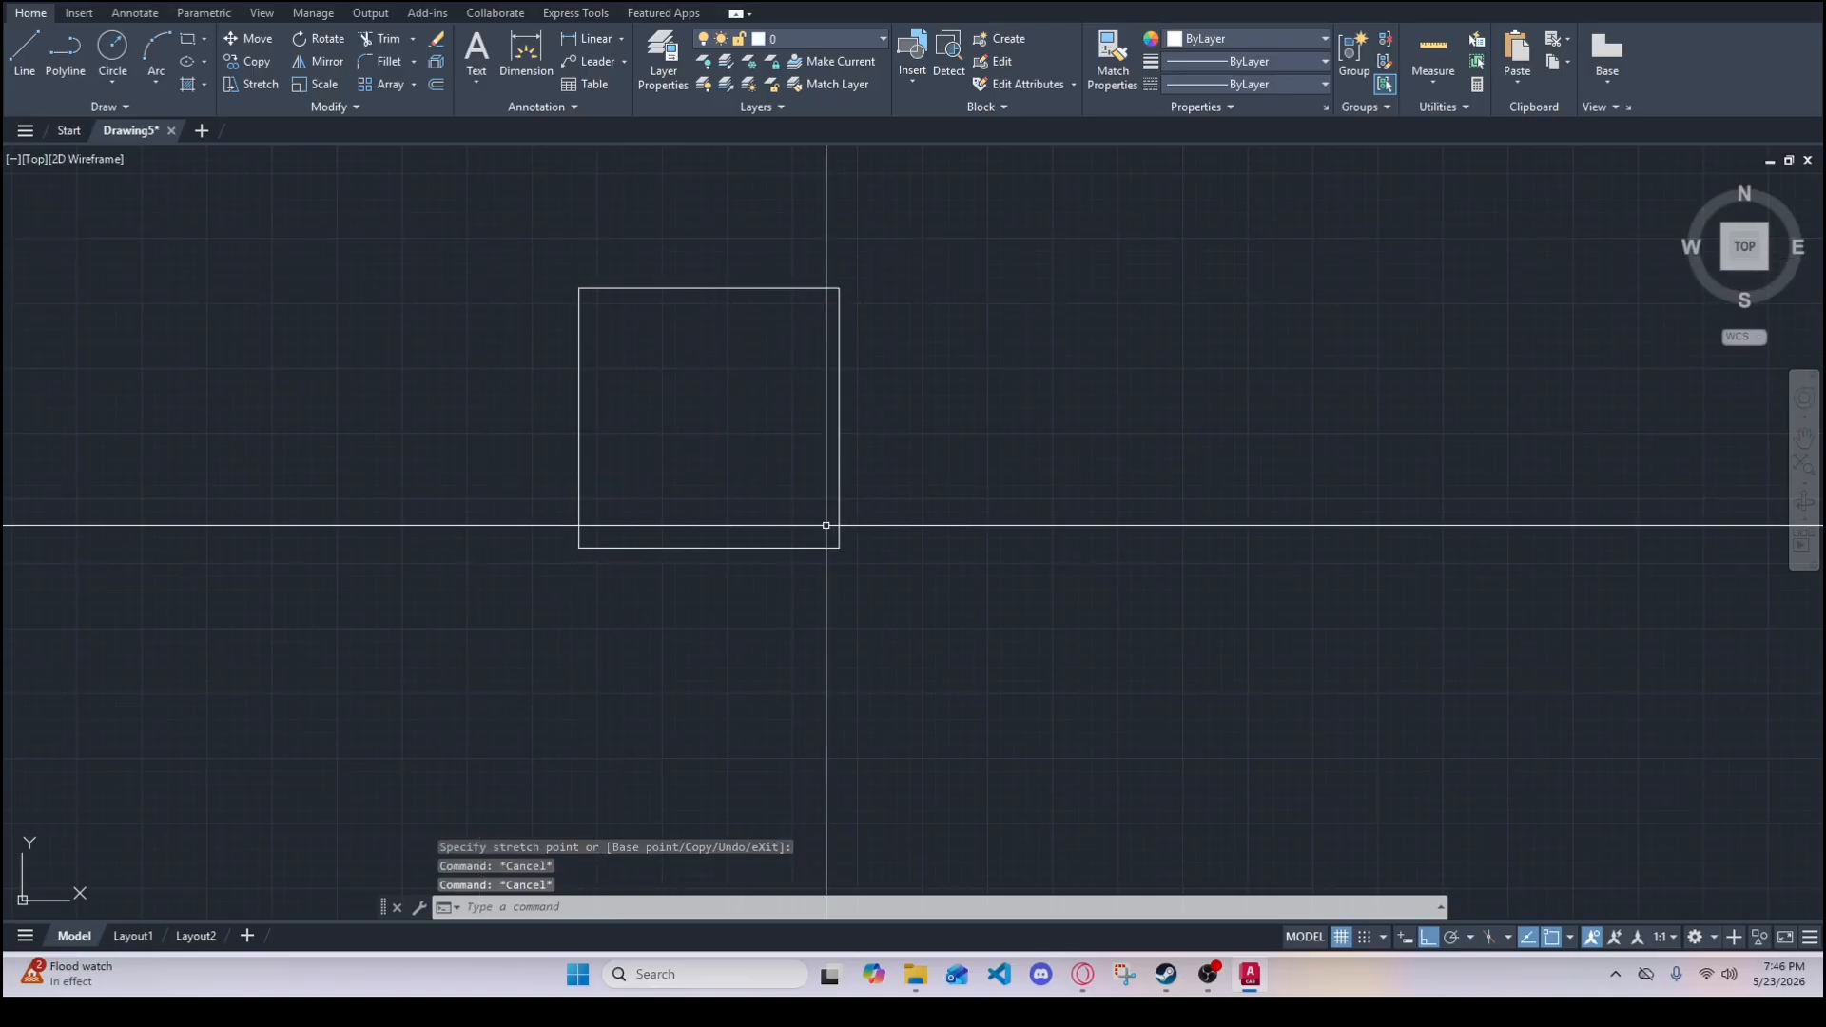
- Stretch the left end of the square's top line about 8 7/8" to the left, past the corner
left_click(643, 323)
left_click(613, 275)
left_click(579, 287)
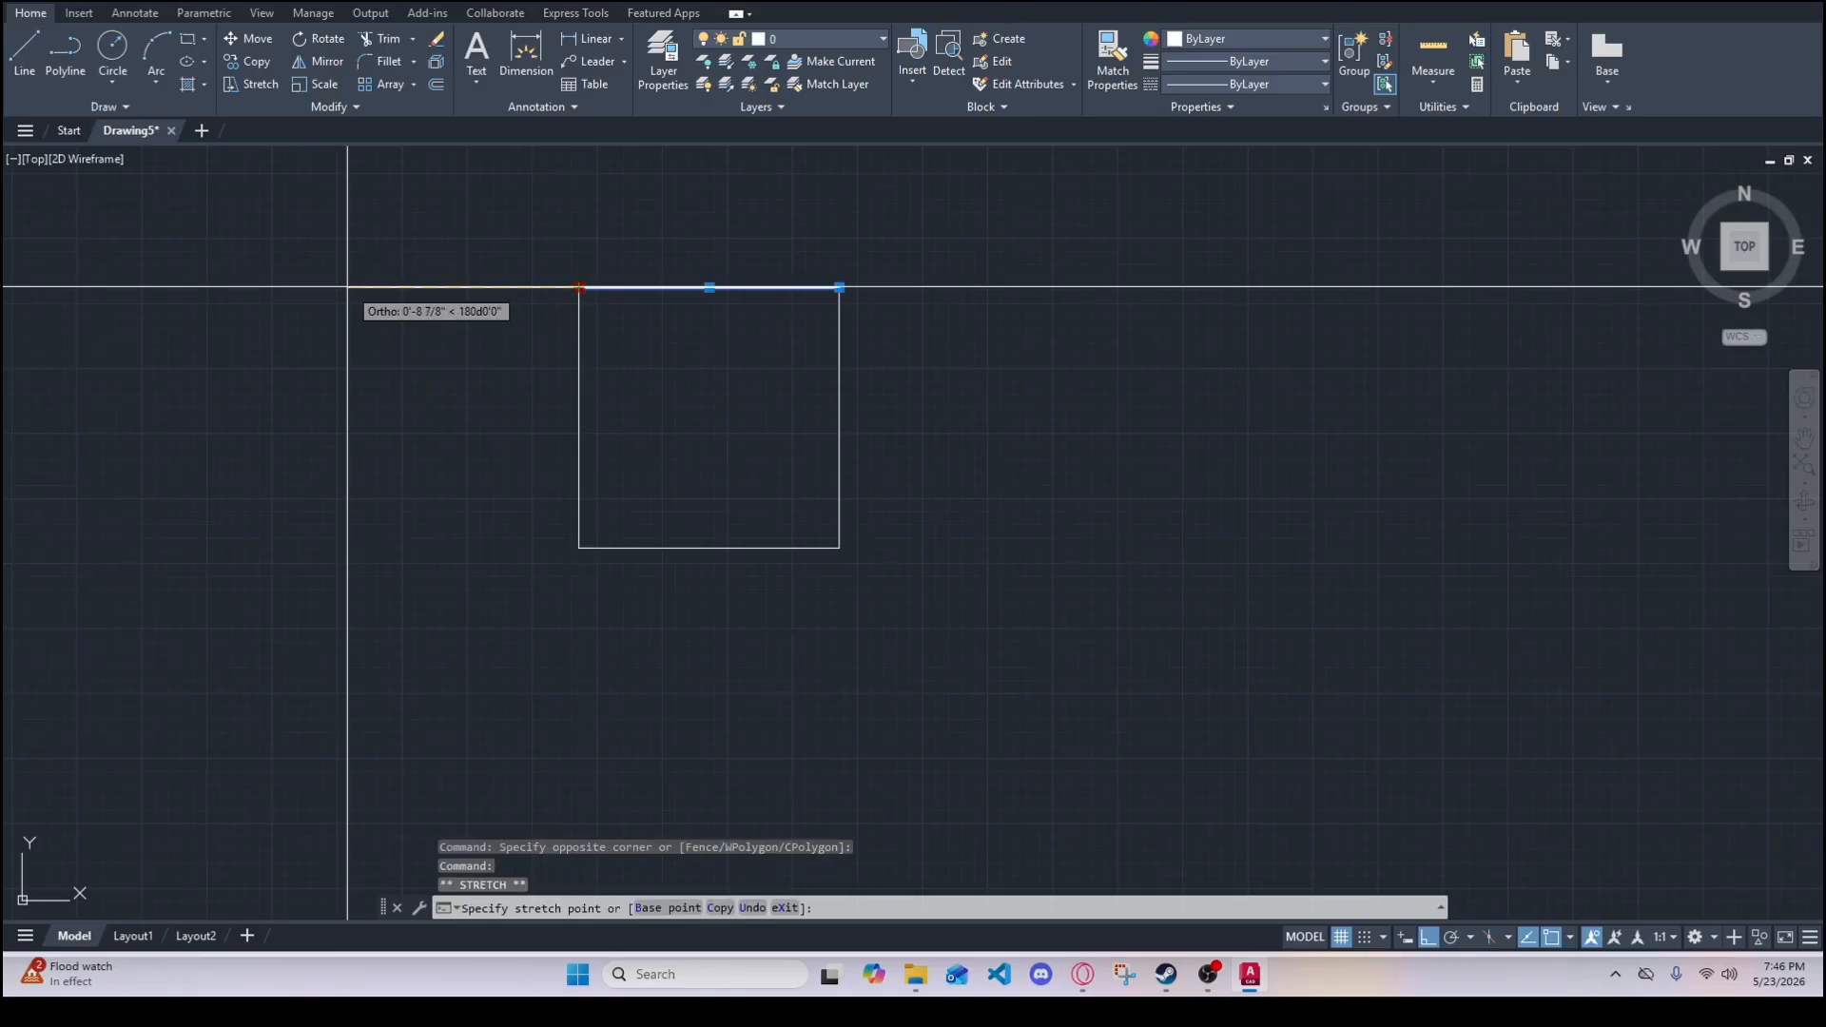
left_click(347, 287)
key("Escape")
key("Escape")
left_click(468, 340)
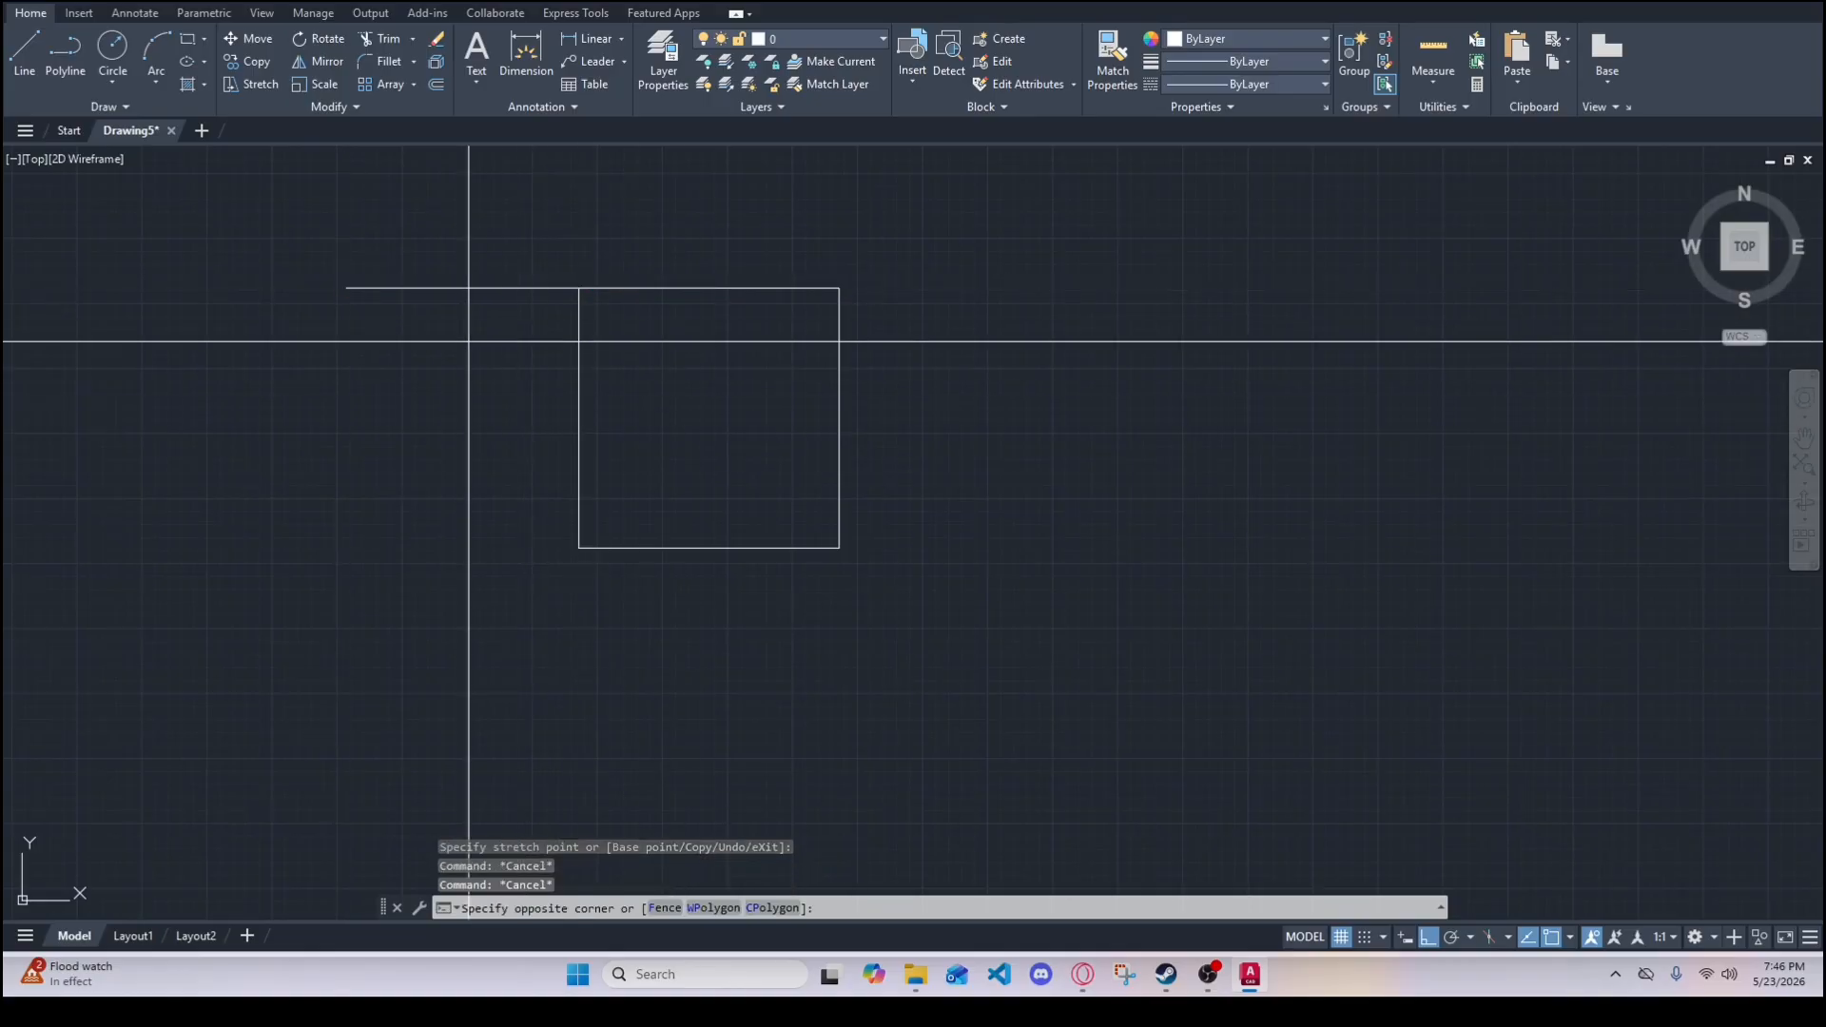
left_click(347, 285)
key("Escape")
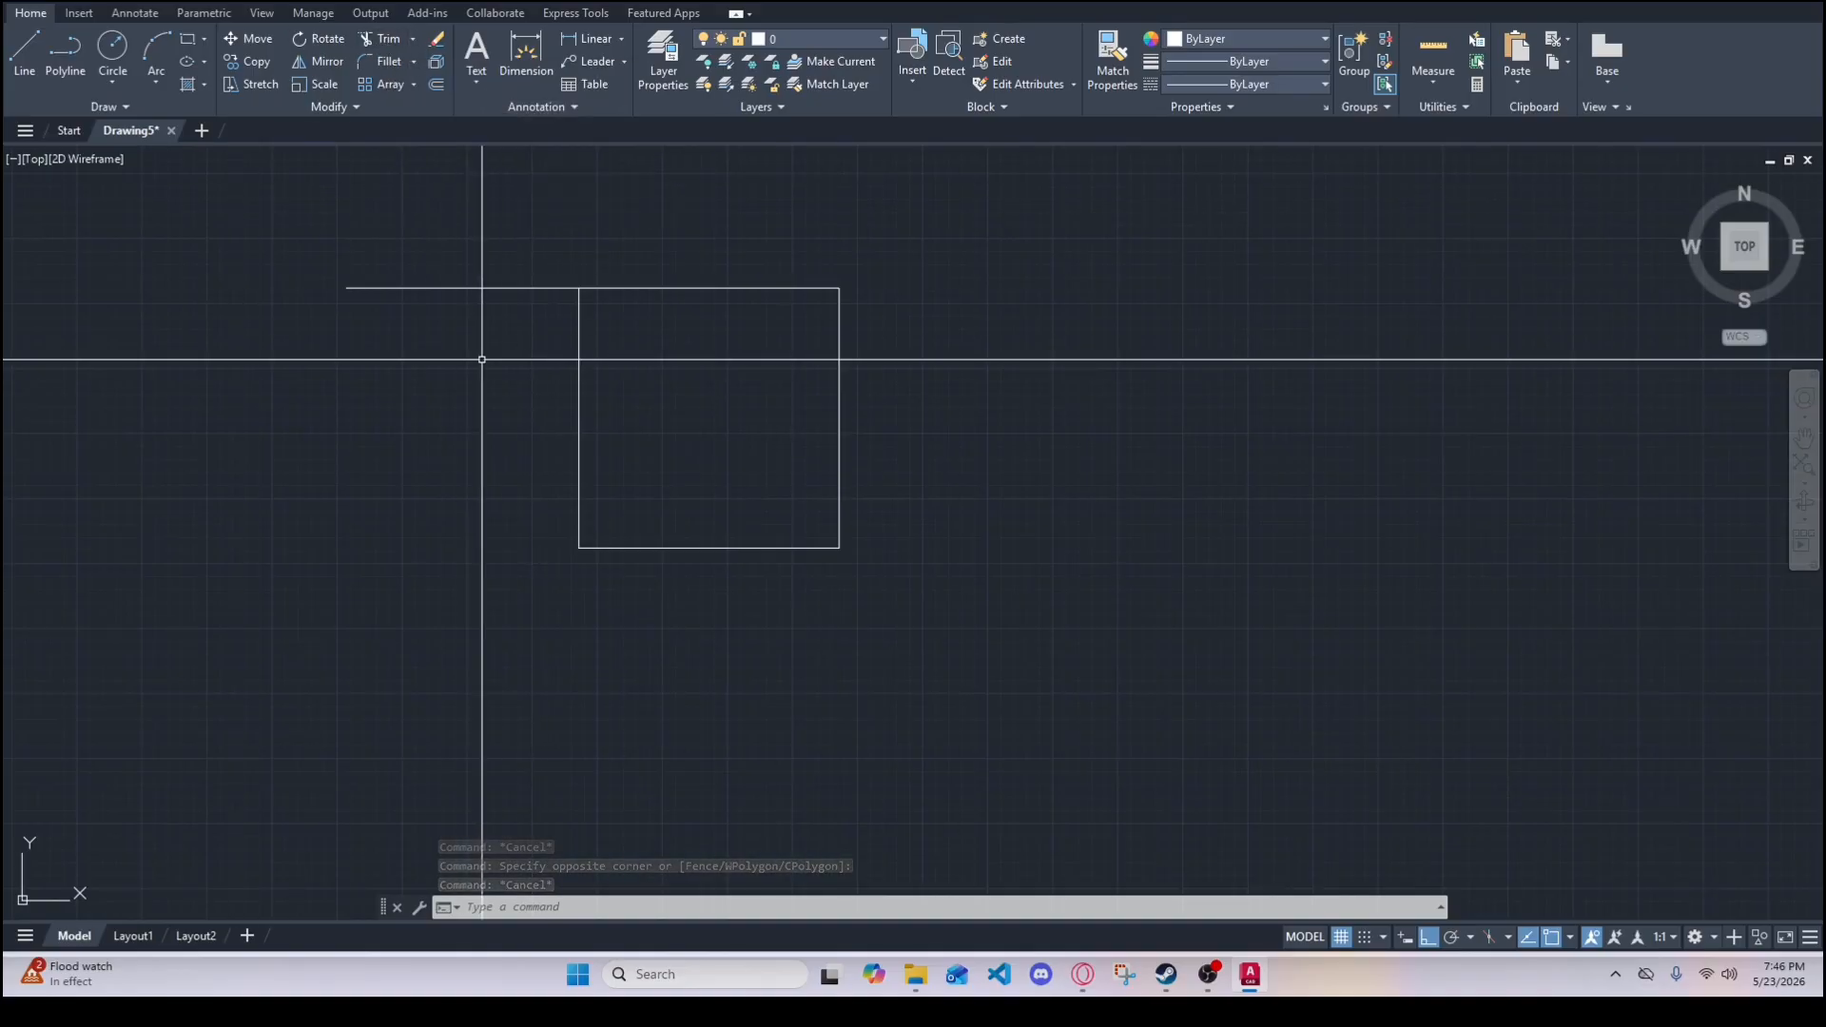
- Trim the overhanging part of the top line at the square's left side, and undo the trim
type("TR")
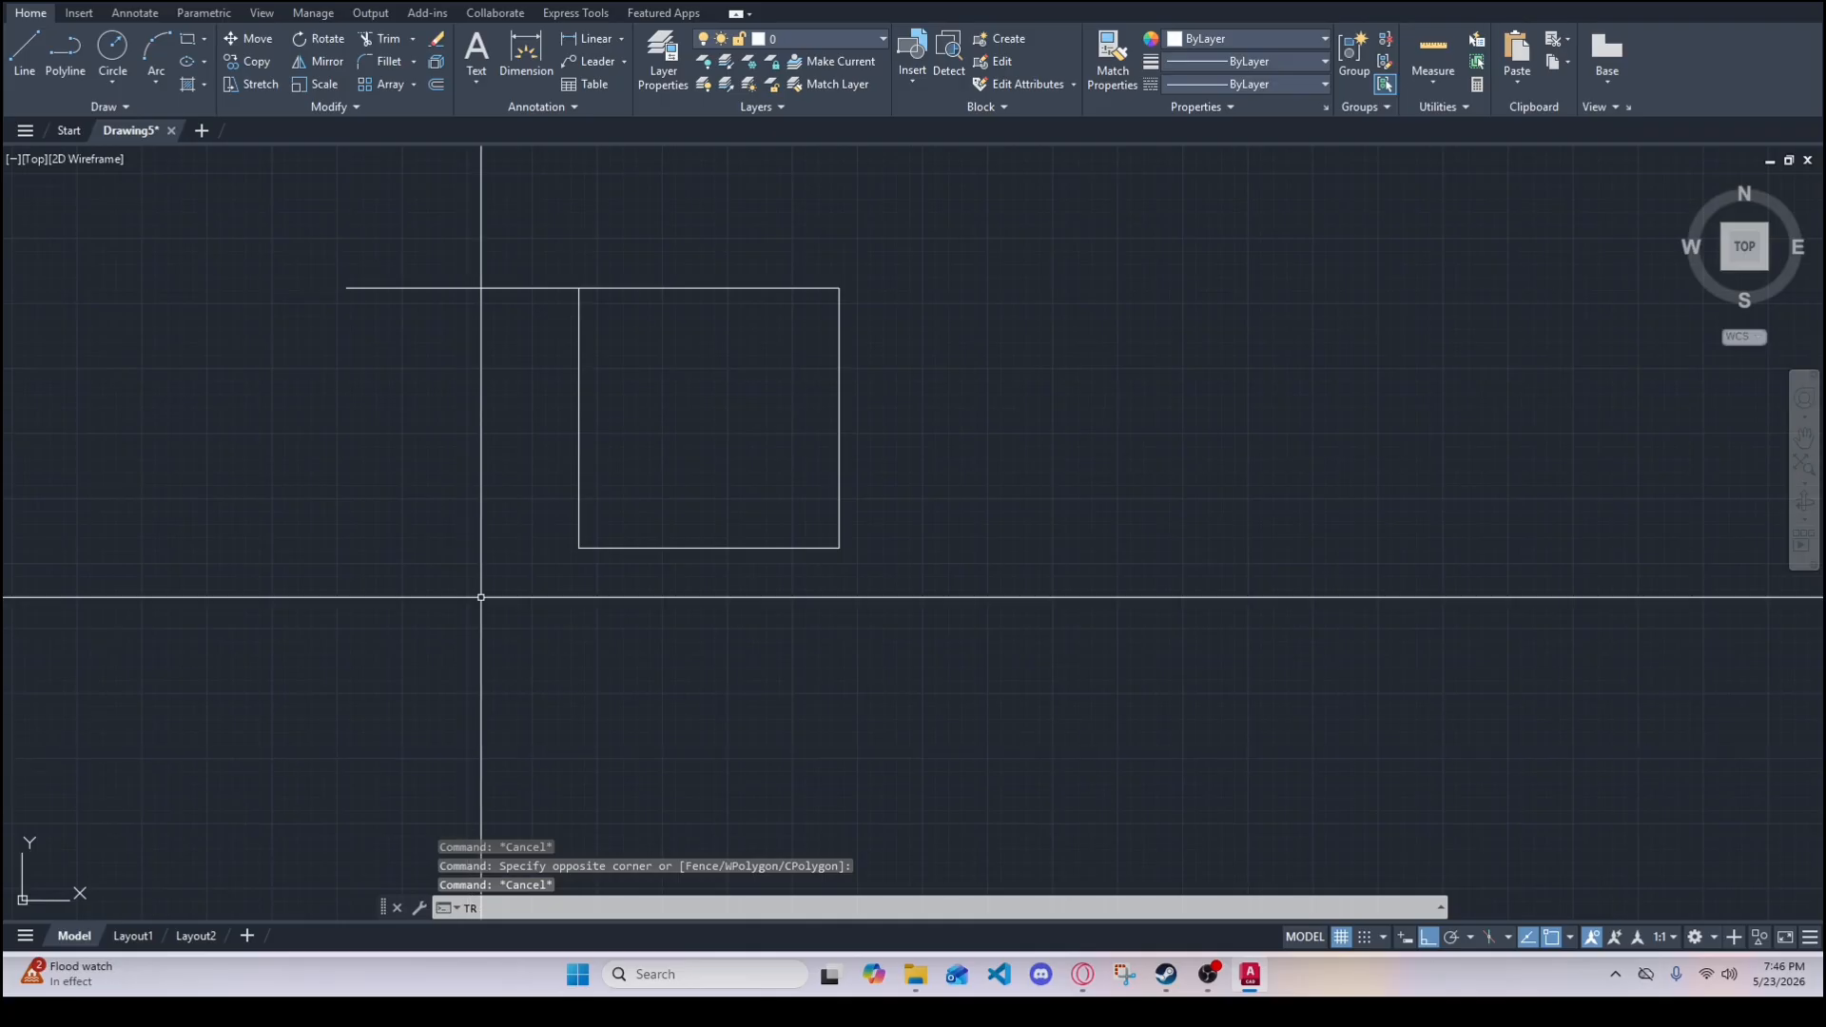
key("Return")
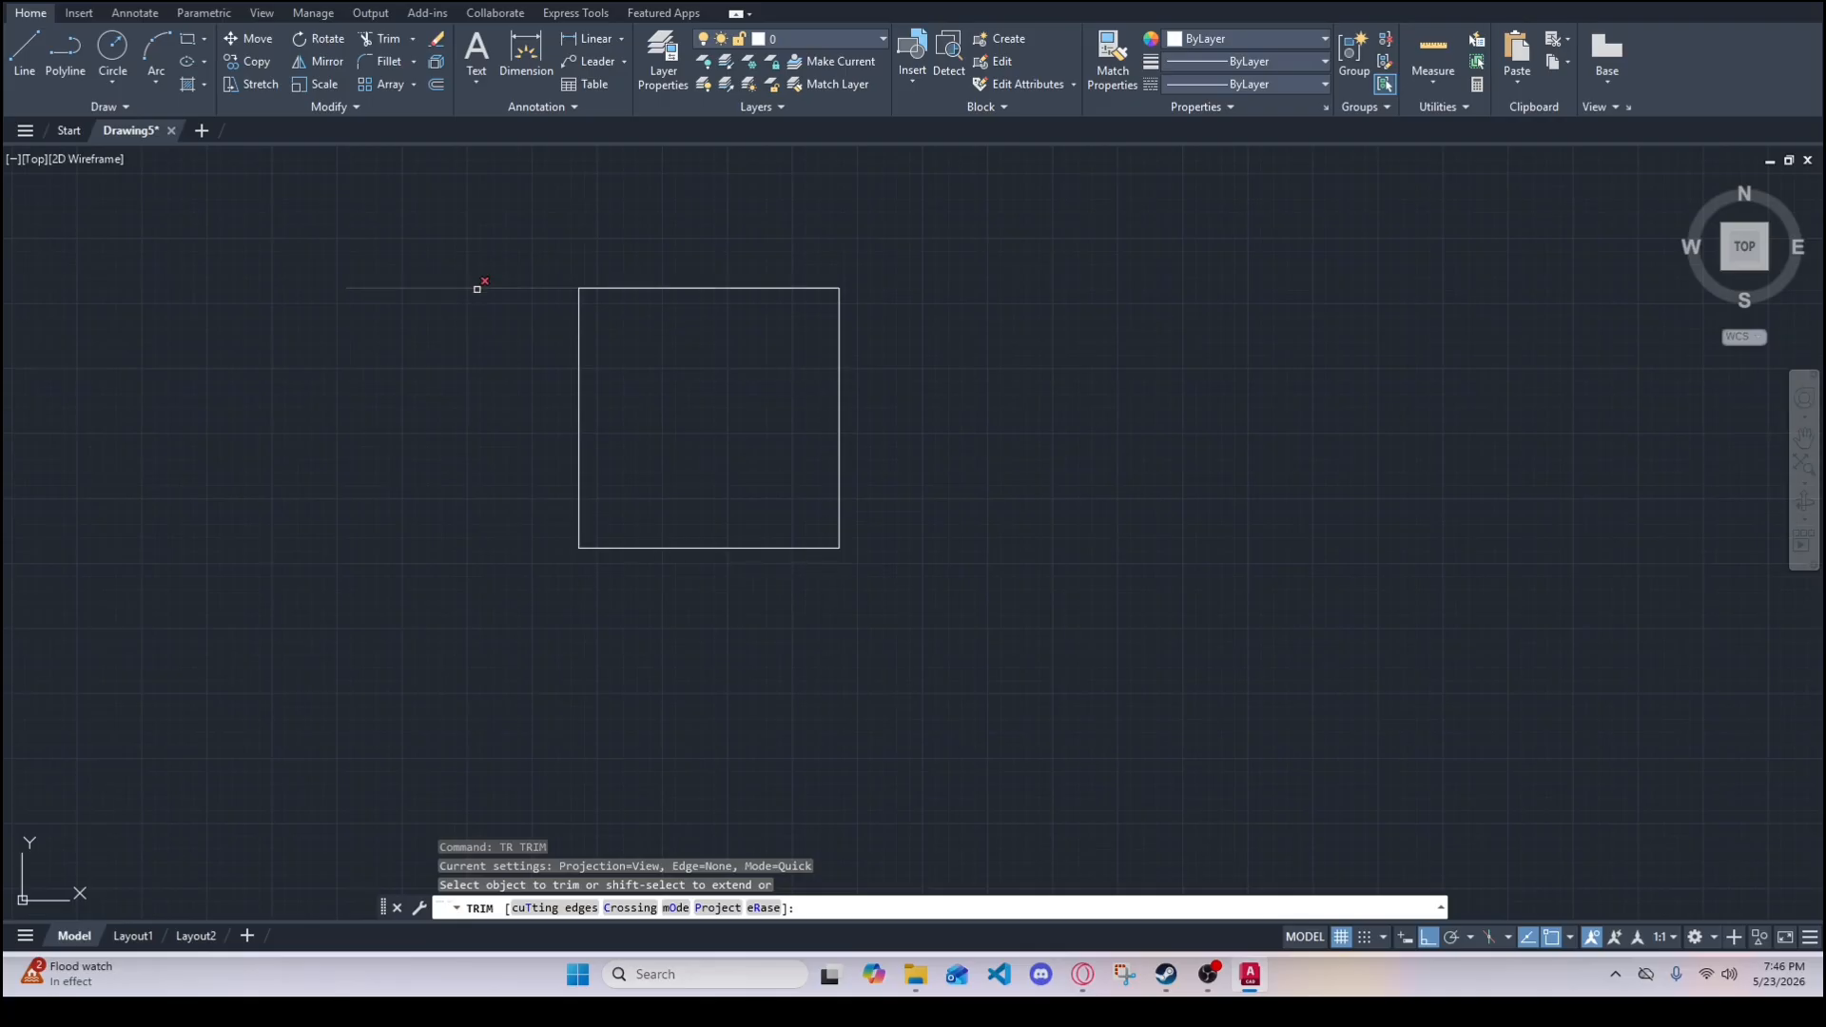
key("Escape")
key("Escape")
key("ctrl+z")
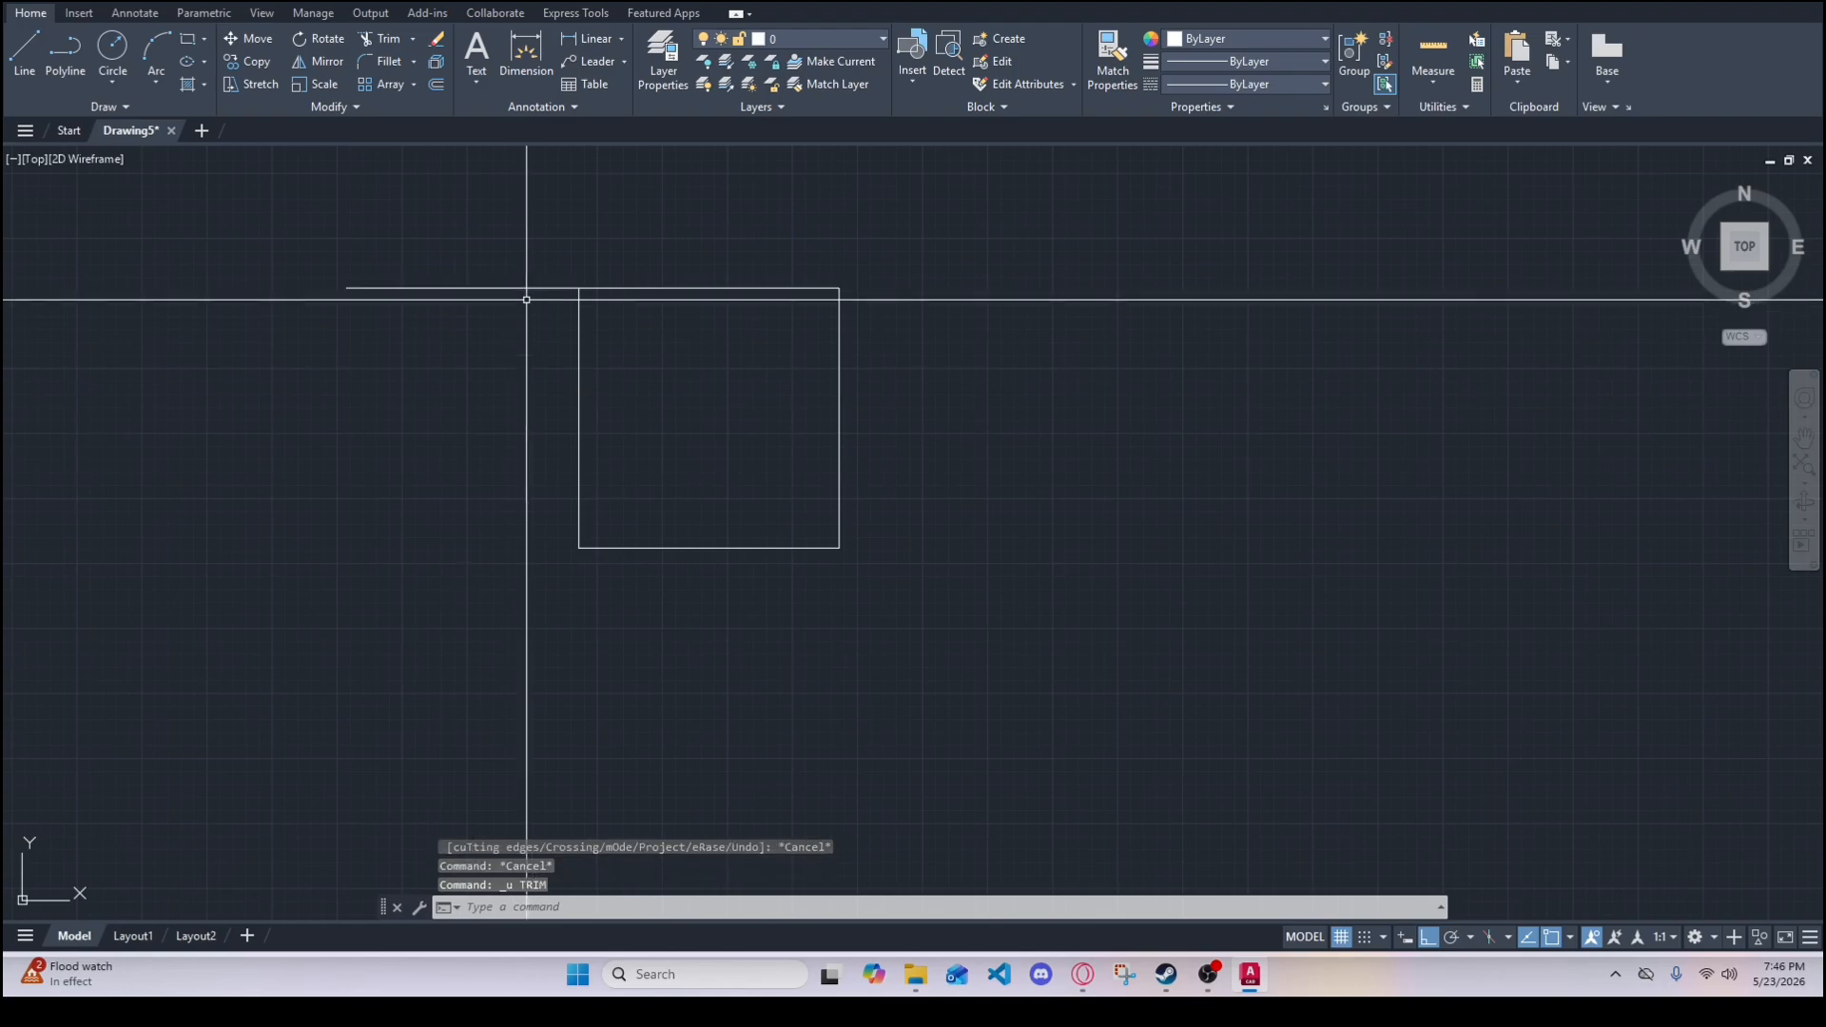
- Stretch the left end of the overhanging top line back to the square's upper-left corner
left_click_drag(514, 277, 317, 318)
left_click(347, 287)
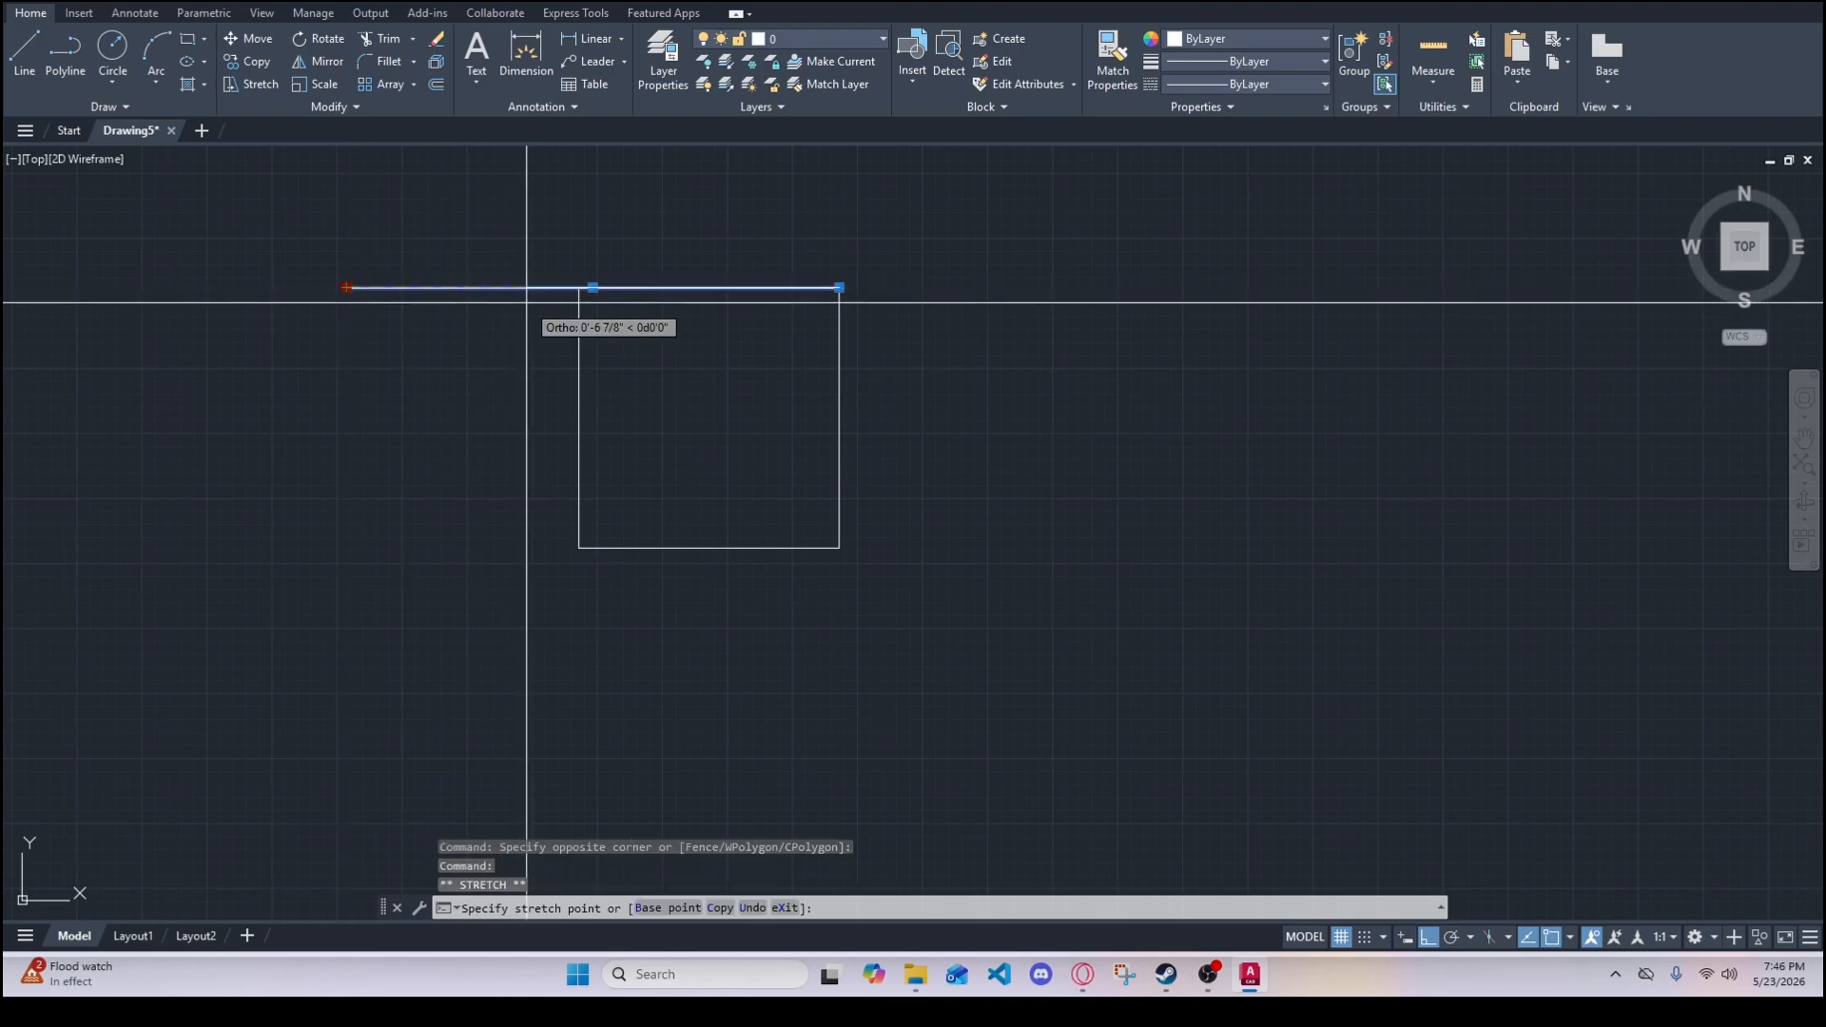
left_click(578, 287)
key("Escape")
key("Escape")
scroll(596, 342, "down", 8)
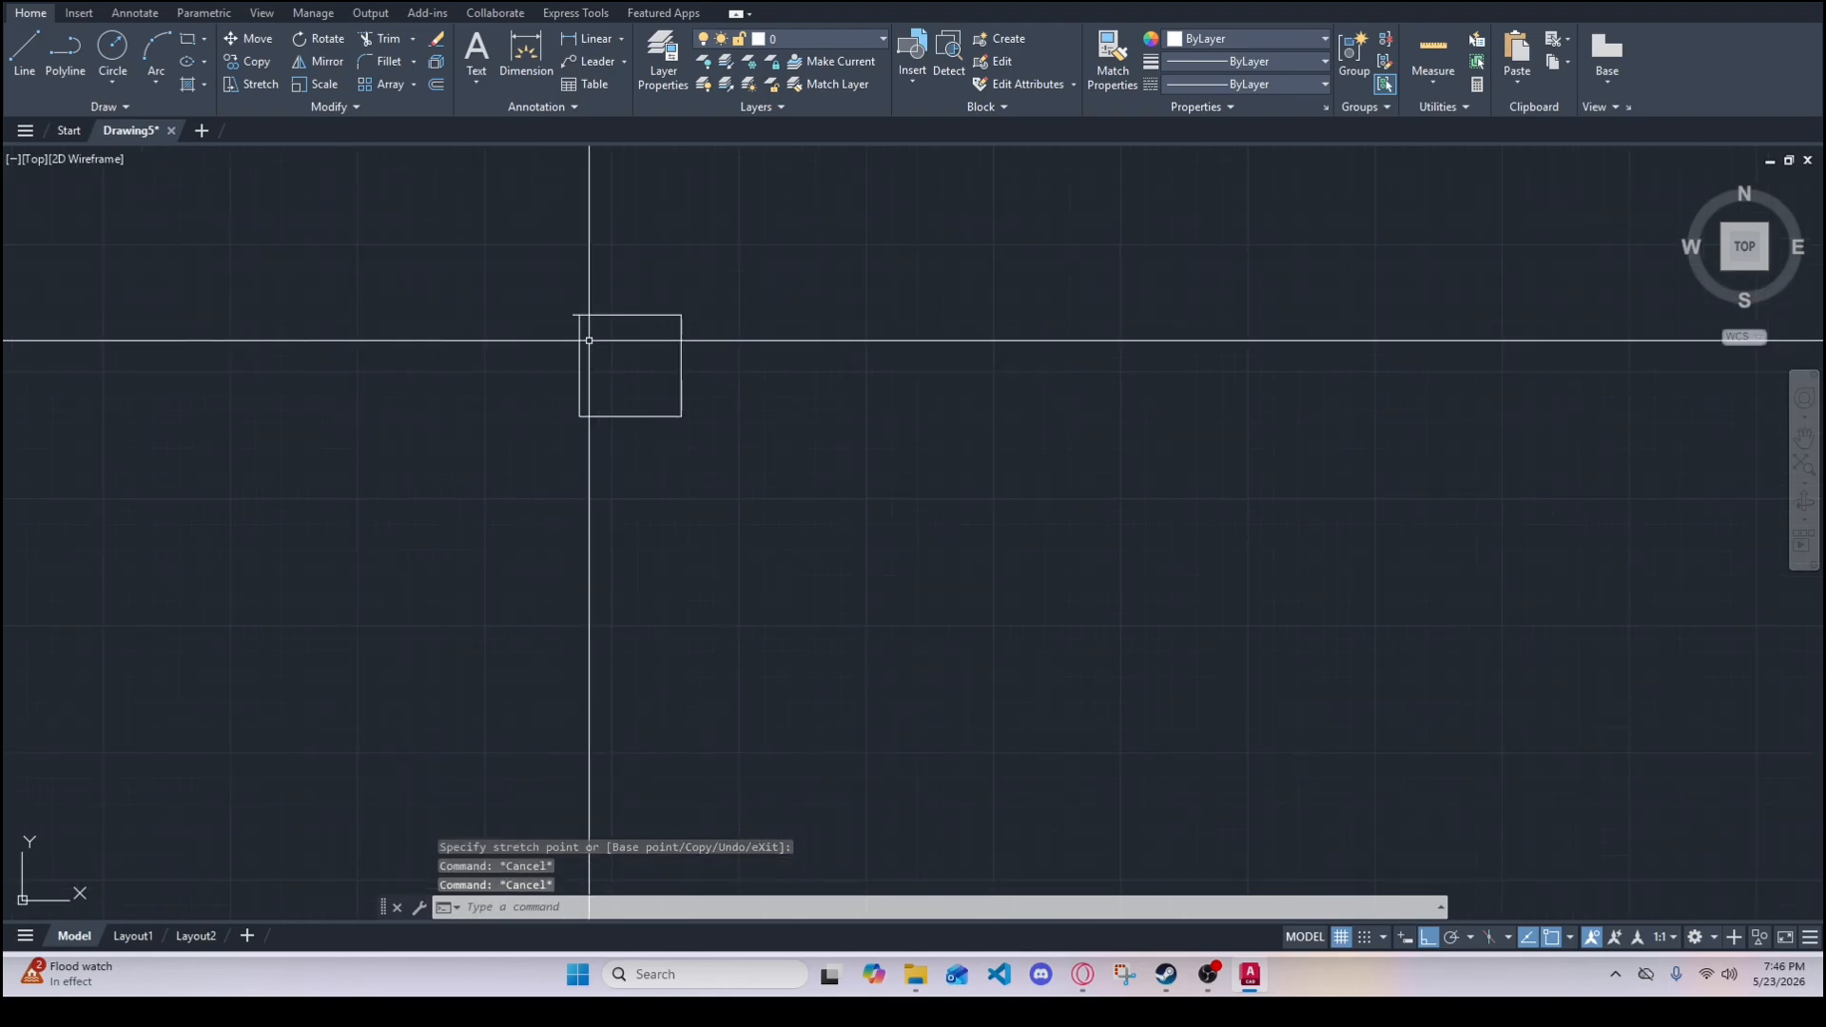
- Trim the short overhang sticking out past the square's upper-left corner
scroll(614, 340, "up", 8)
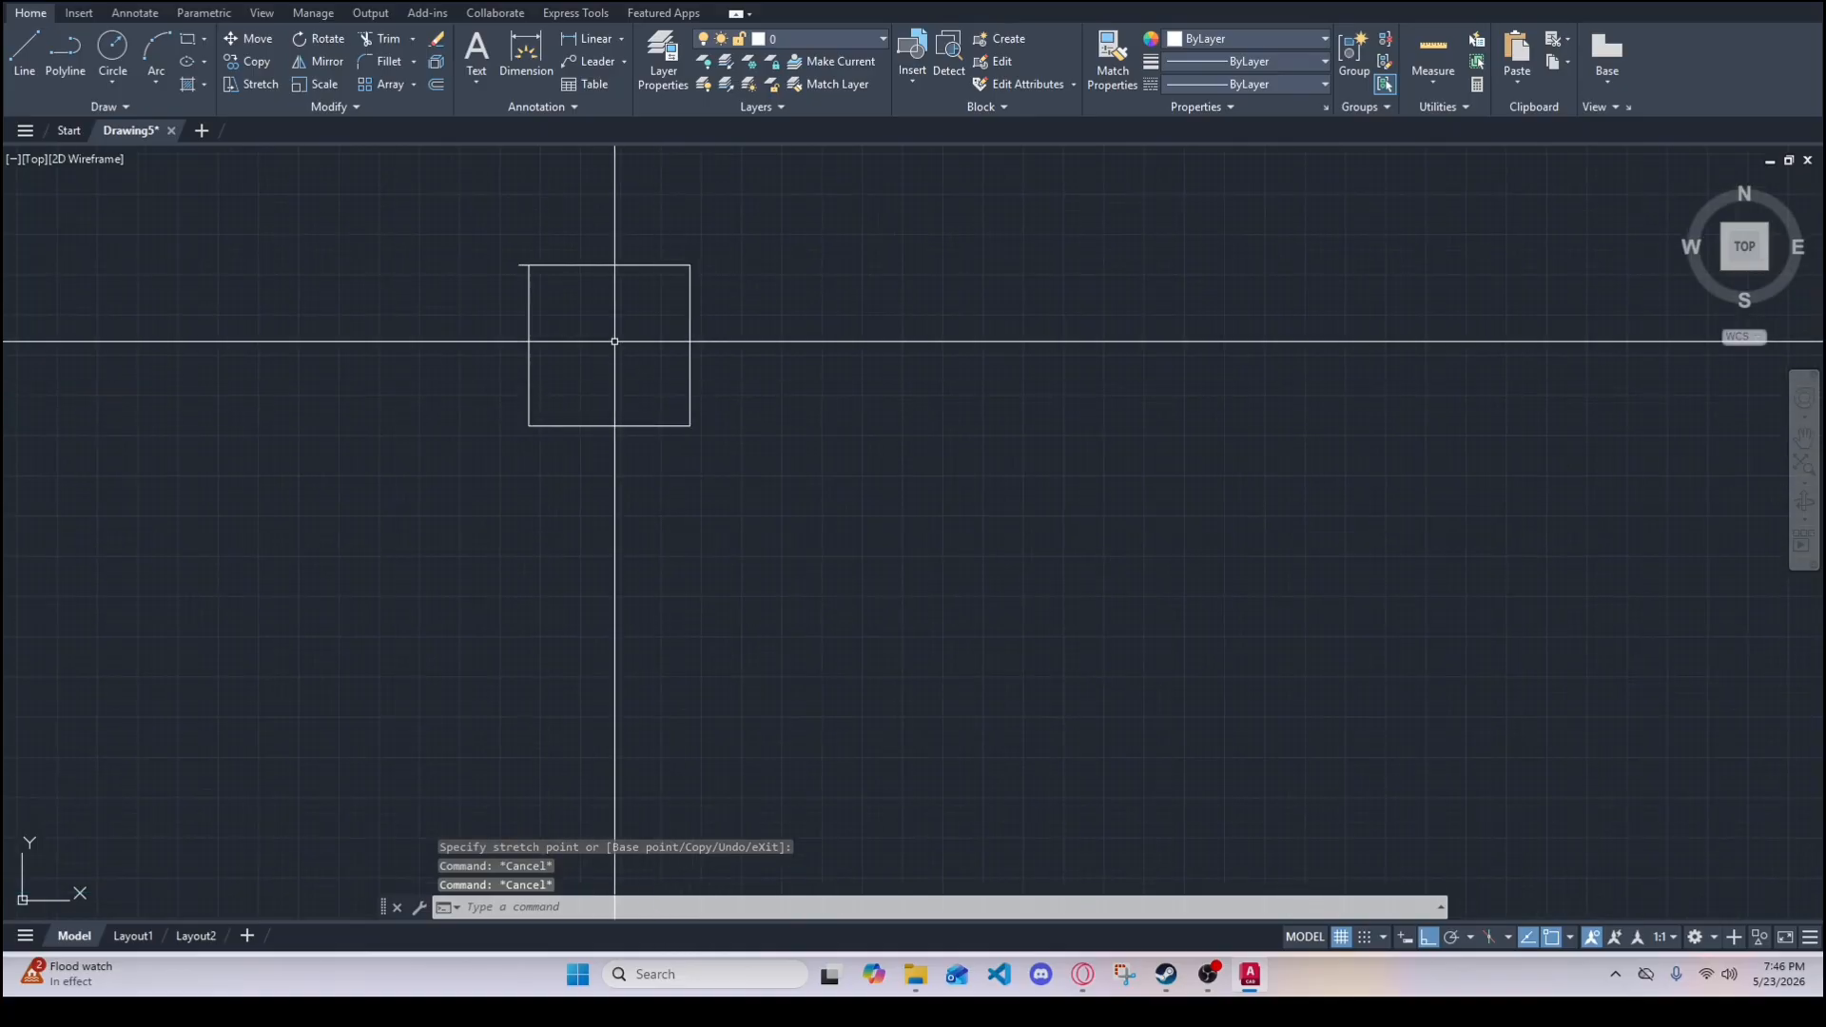
scroll(613, 339, "up", 4)
scroll(561, 335, "down", 4)
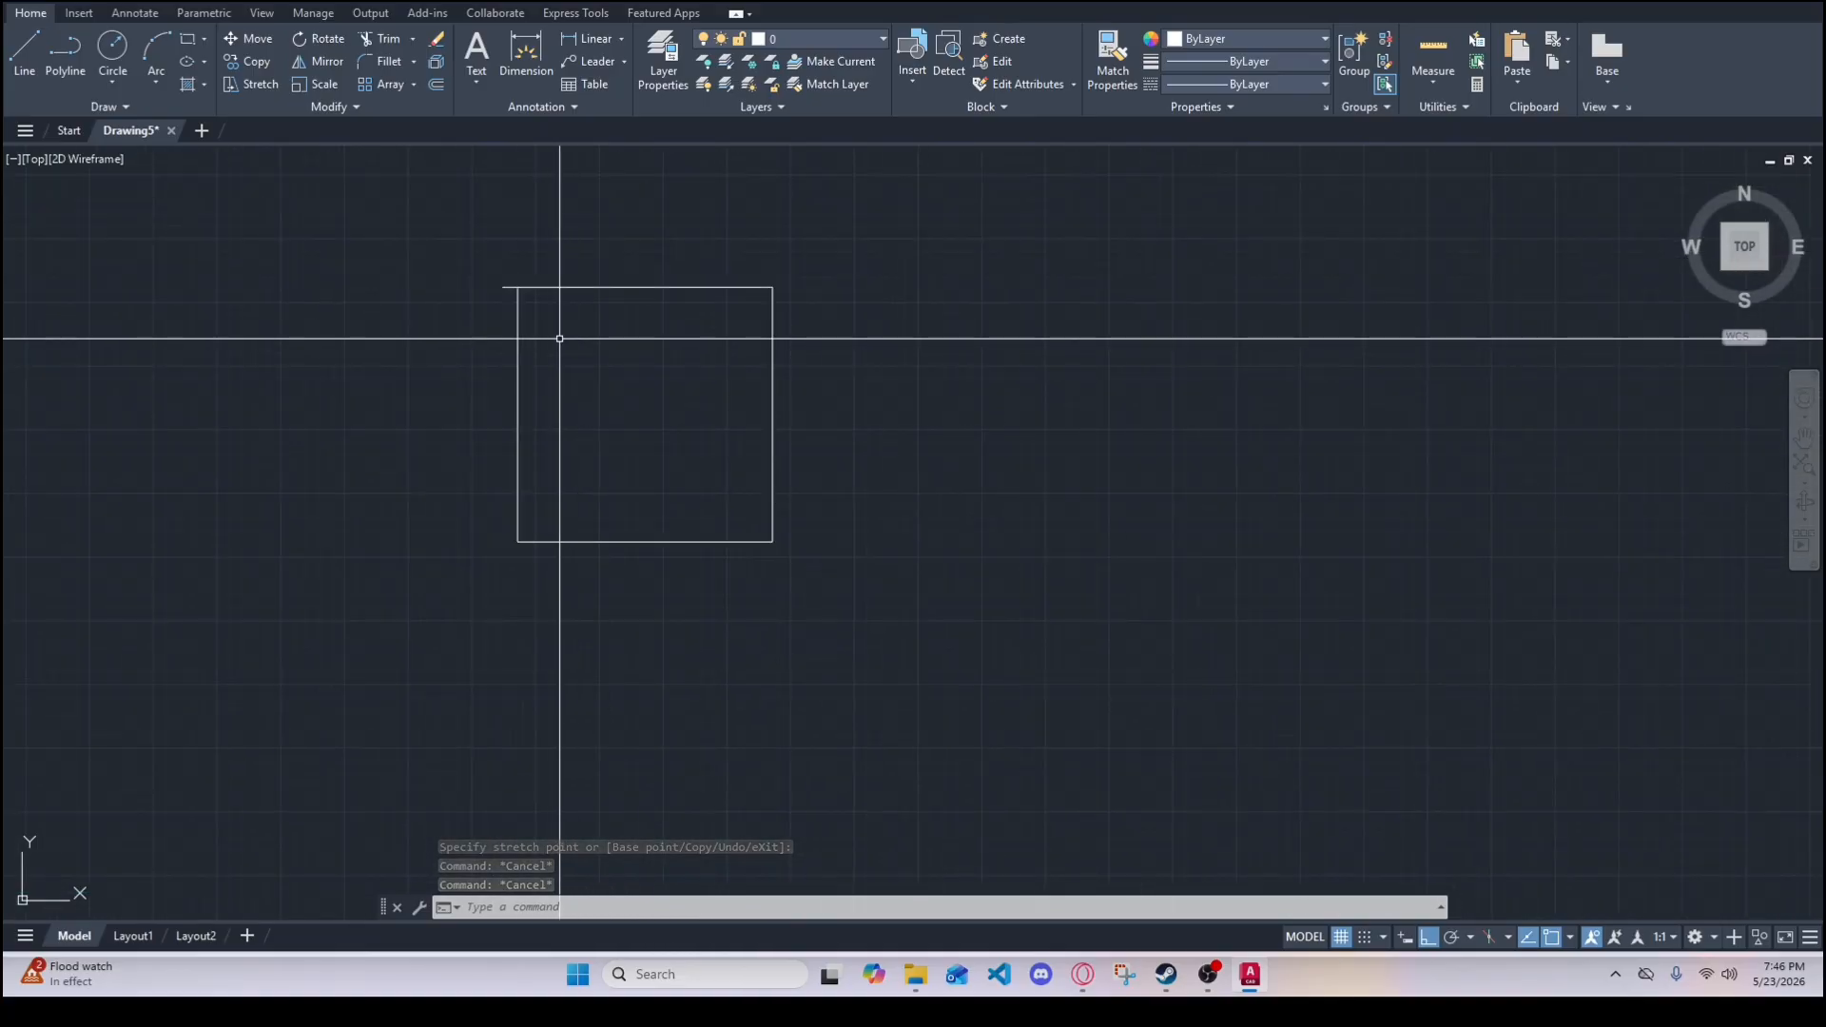
type("tr")
key("Return")
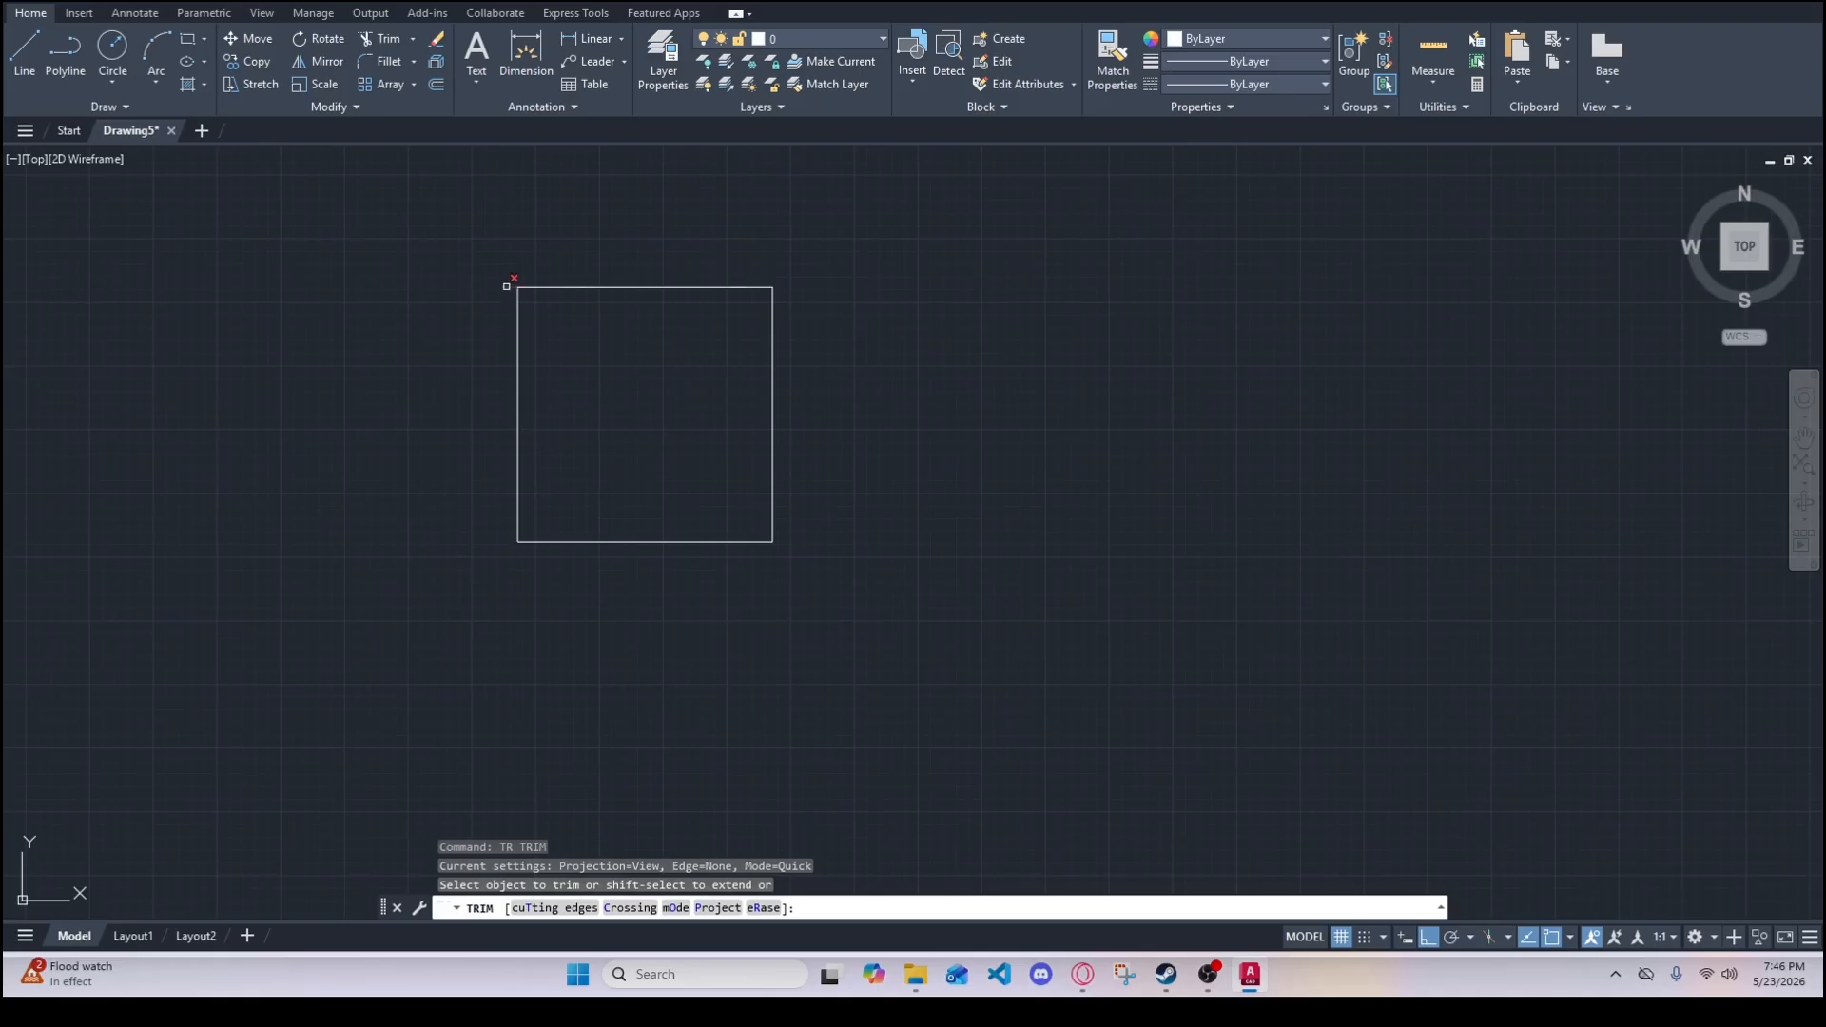
key("Escape")
key("Escape")
- Inspect the square's upper-left corner by selecting its top edge, then clear the selection
scroll(520, 302, "up", 6)
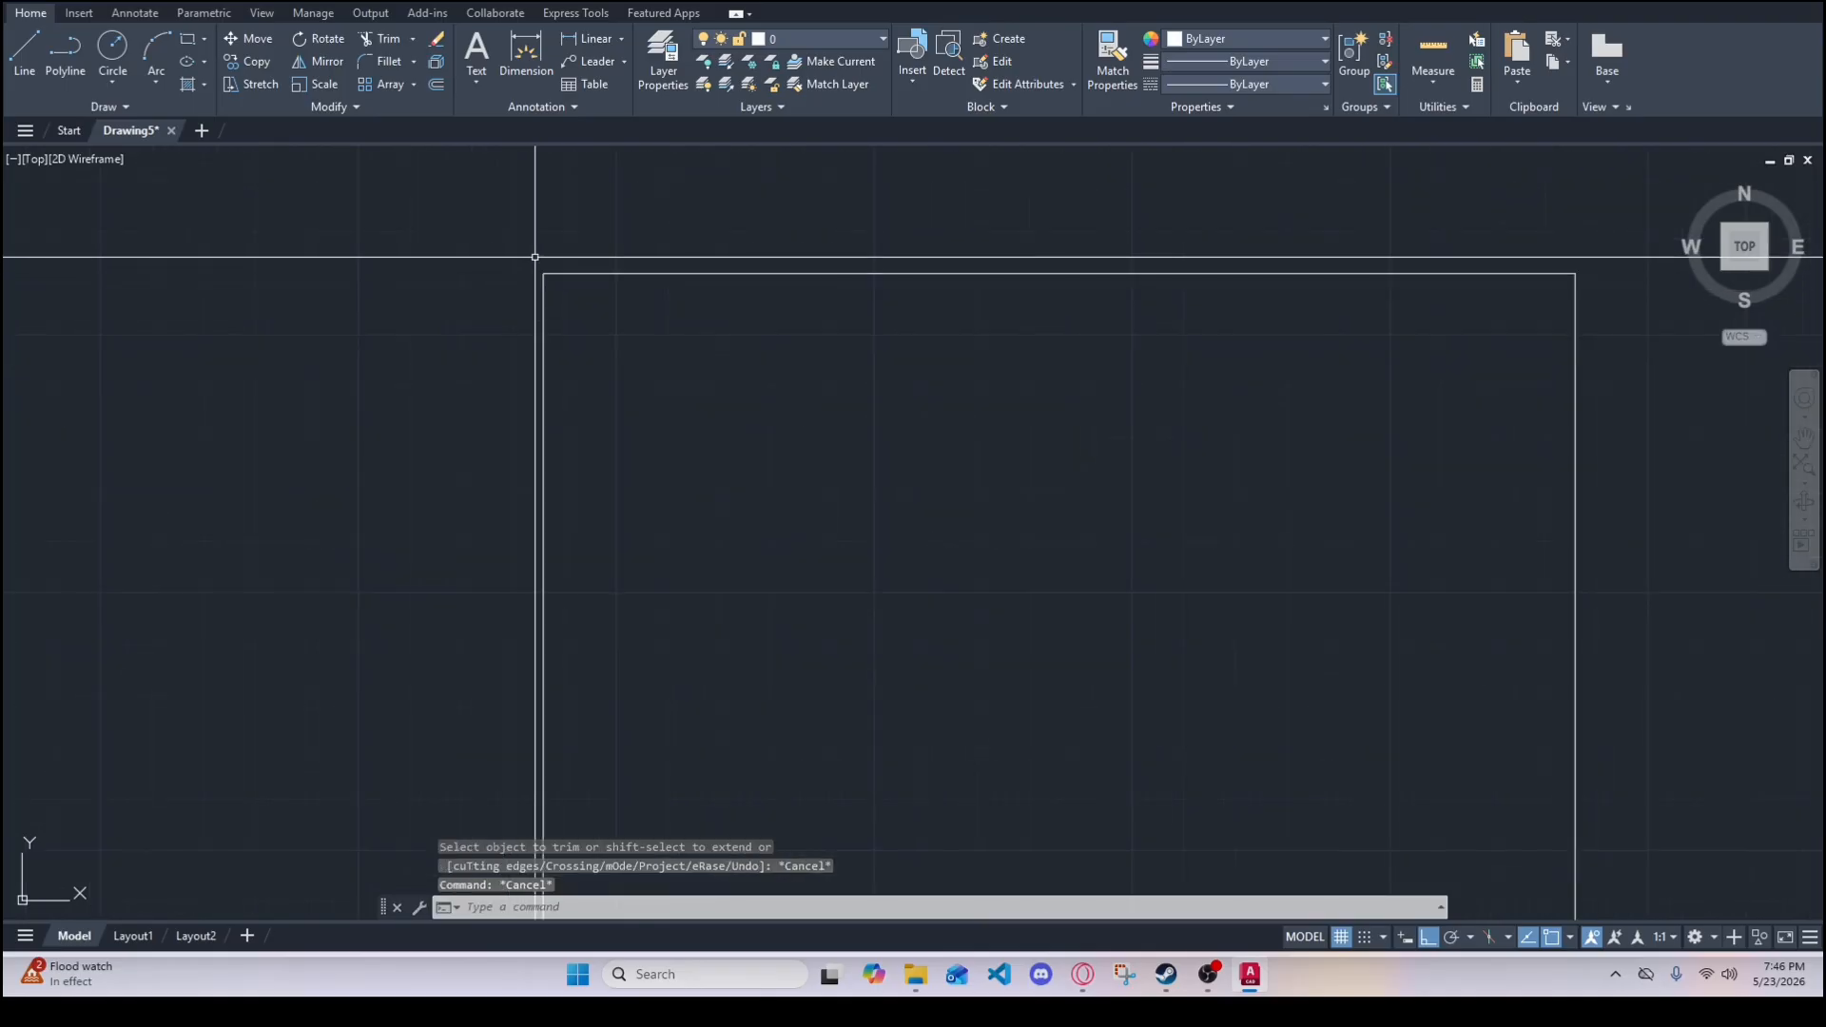
left_click(526, 254)
scroll(538, 271, "down", 4)
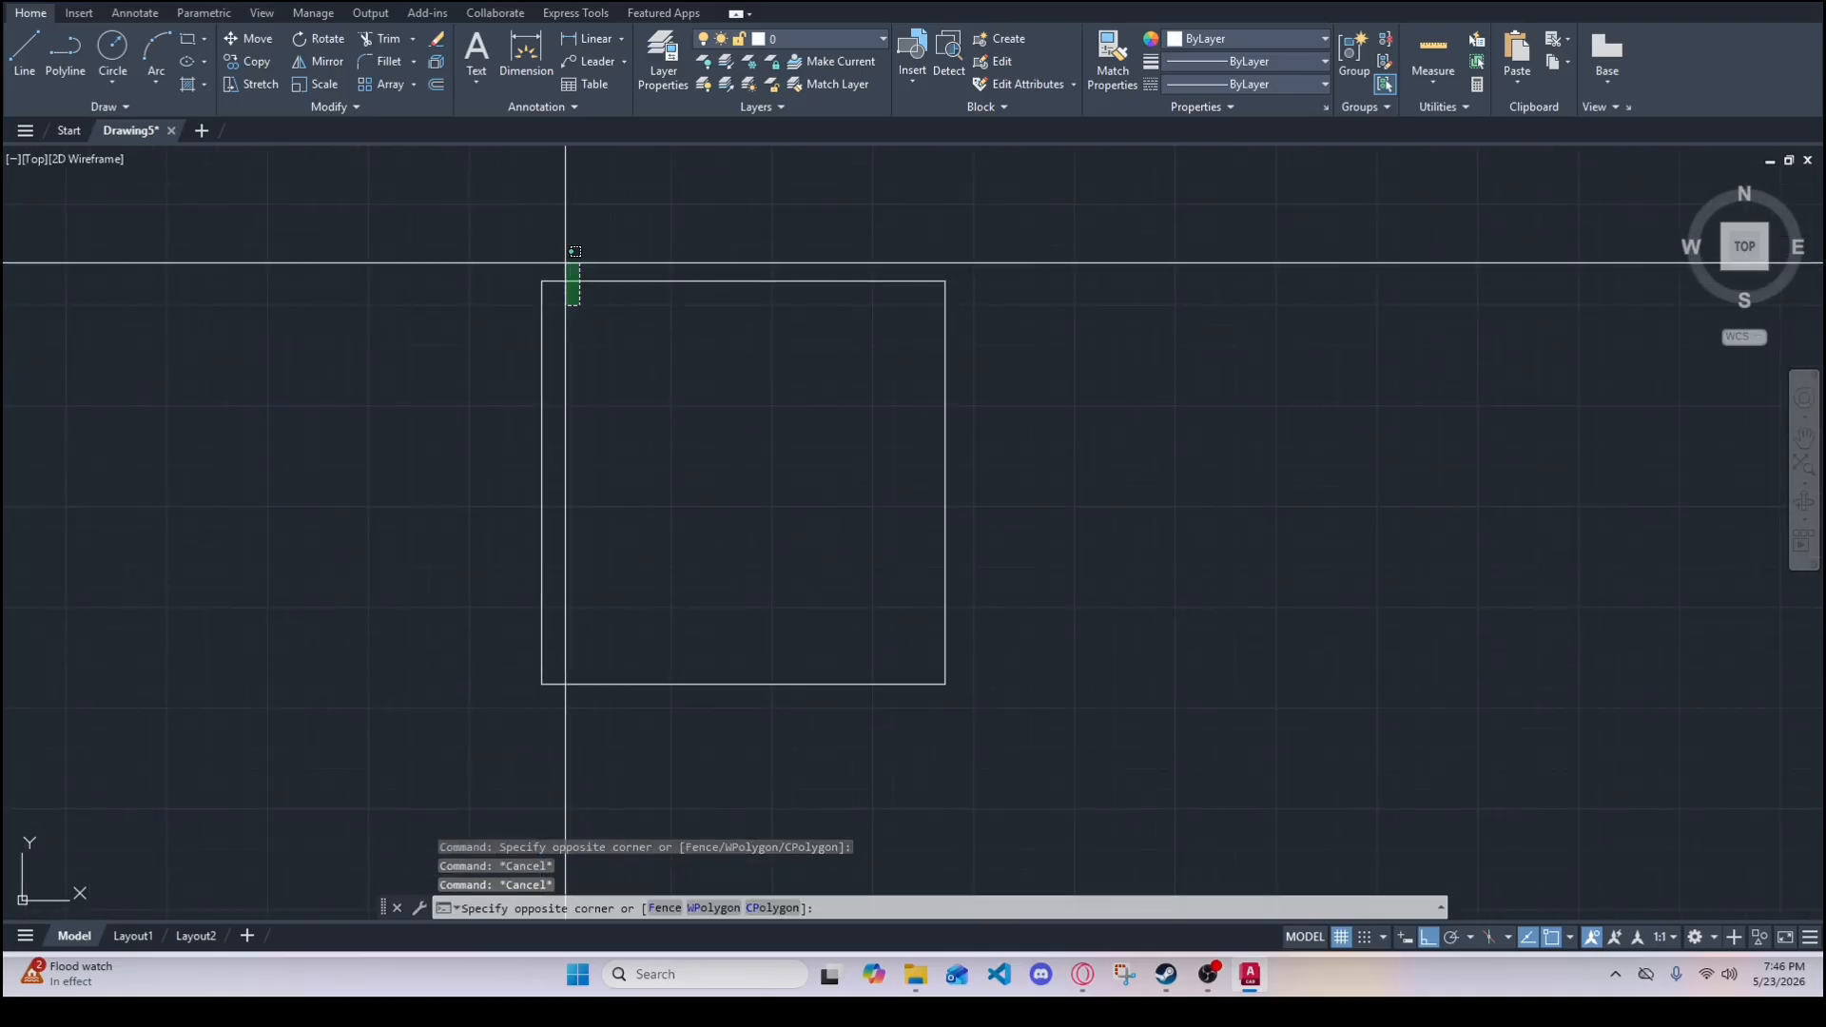
scroll(562, 273, "up", 8)
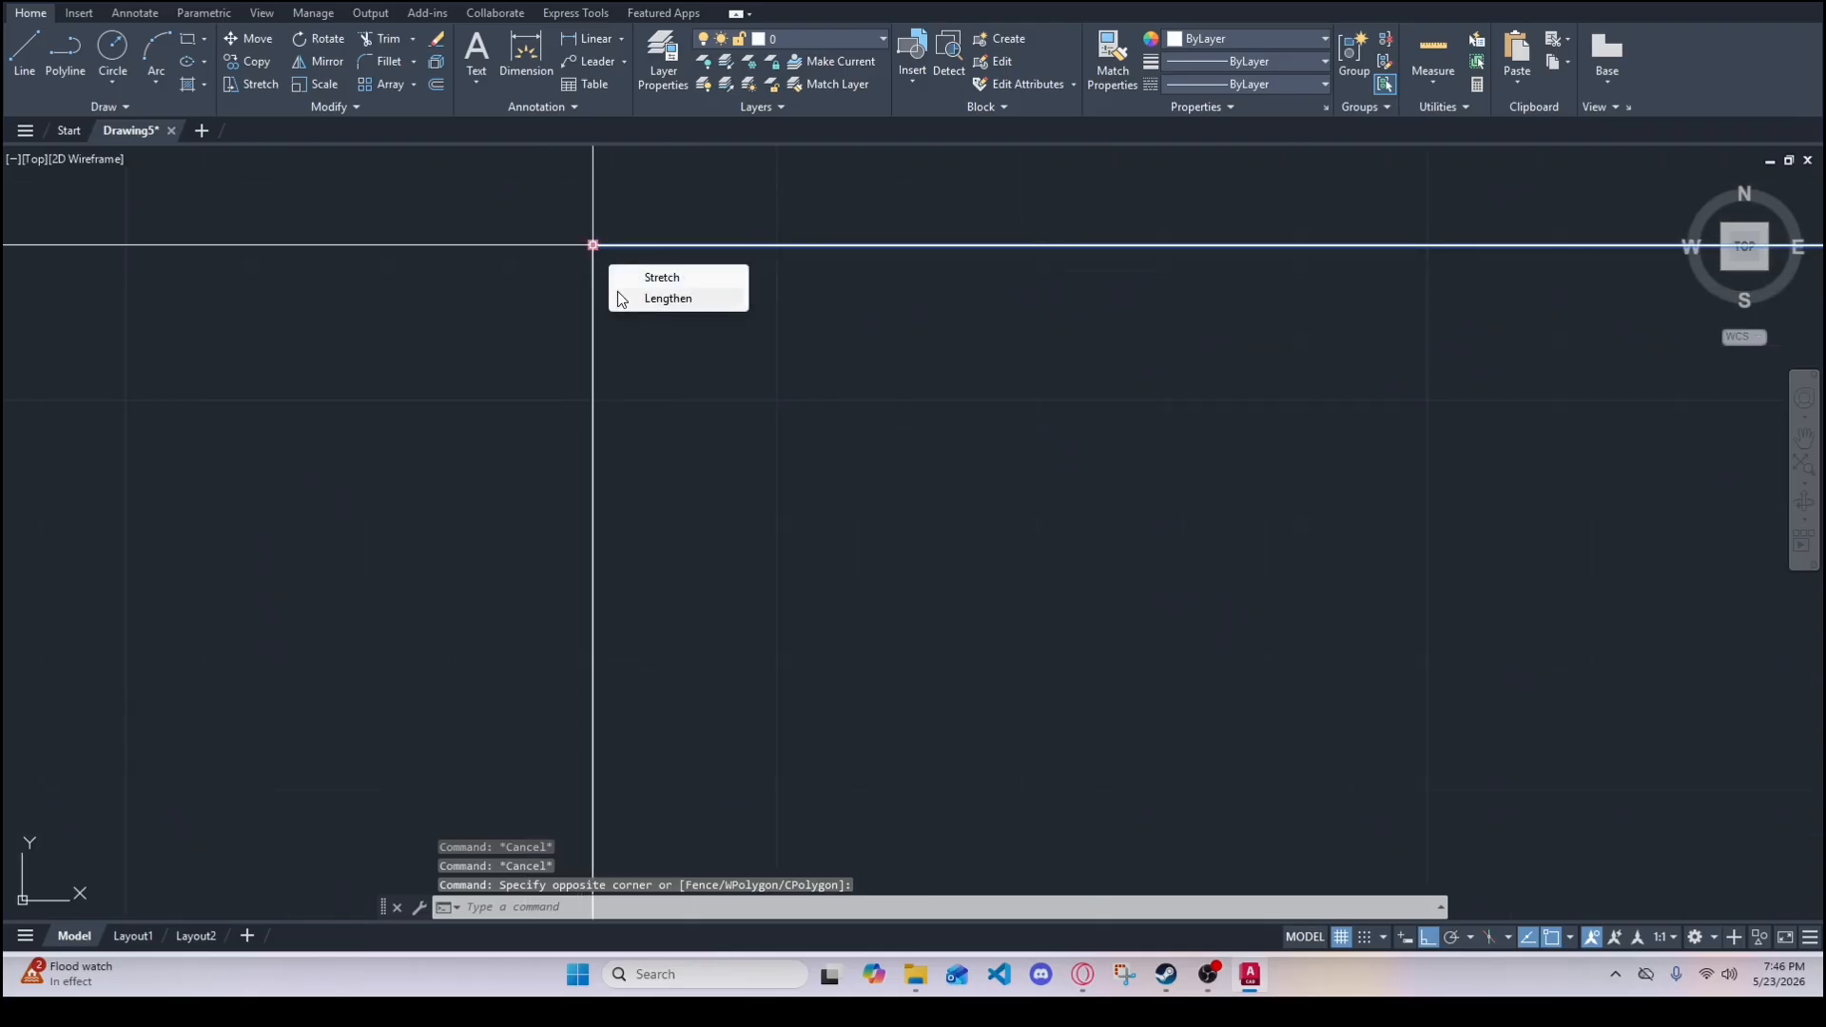
scroll(620, 300, "down", 5)
key("Escape")
key("Escape")
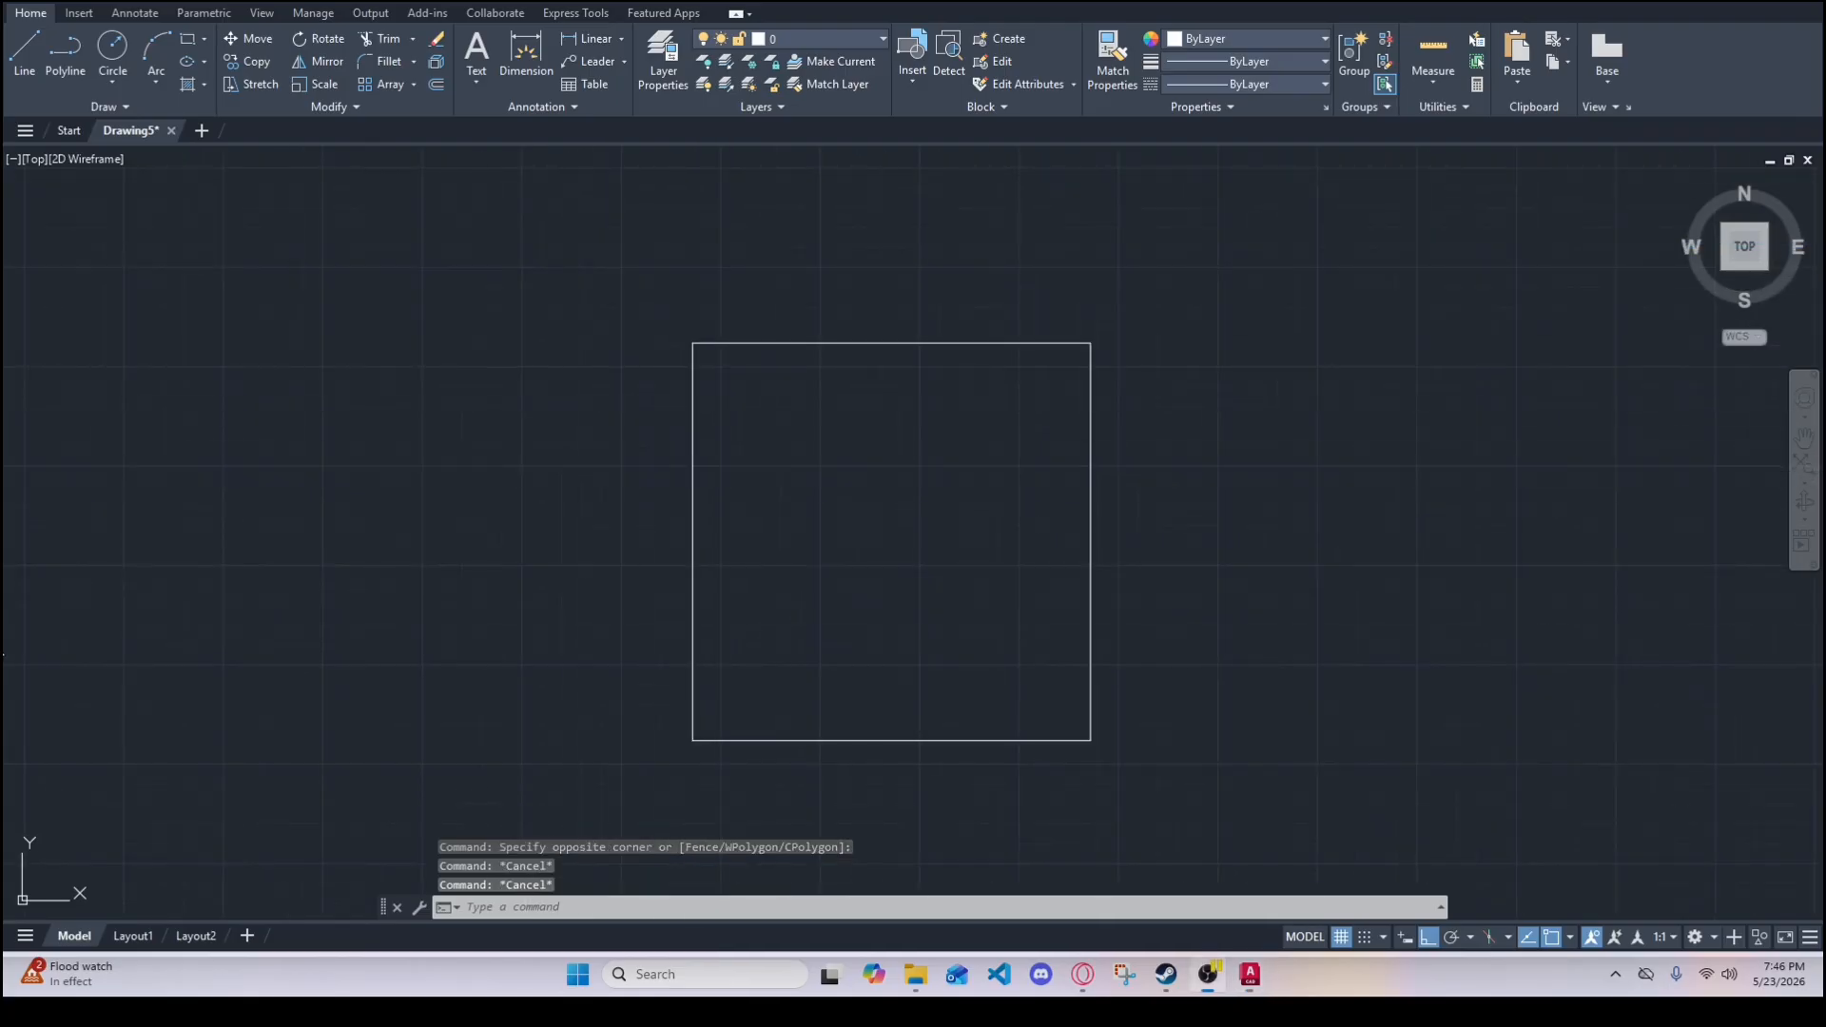
- Copy the whole square 24 inches straight to the left
scroll(763, 522, "down", 2)
left_click(1050, 716)
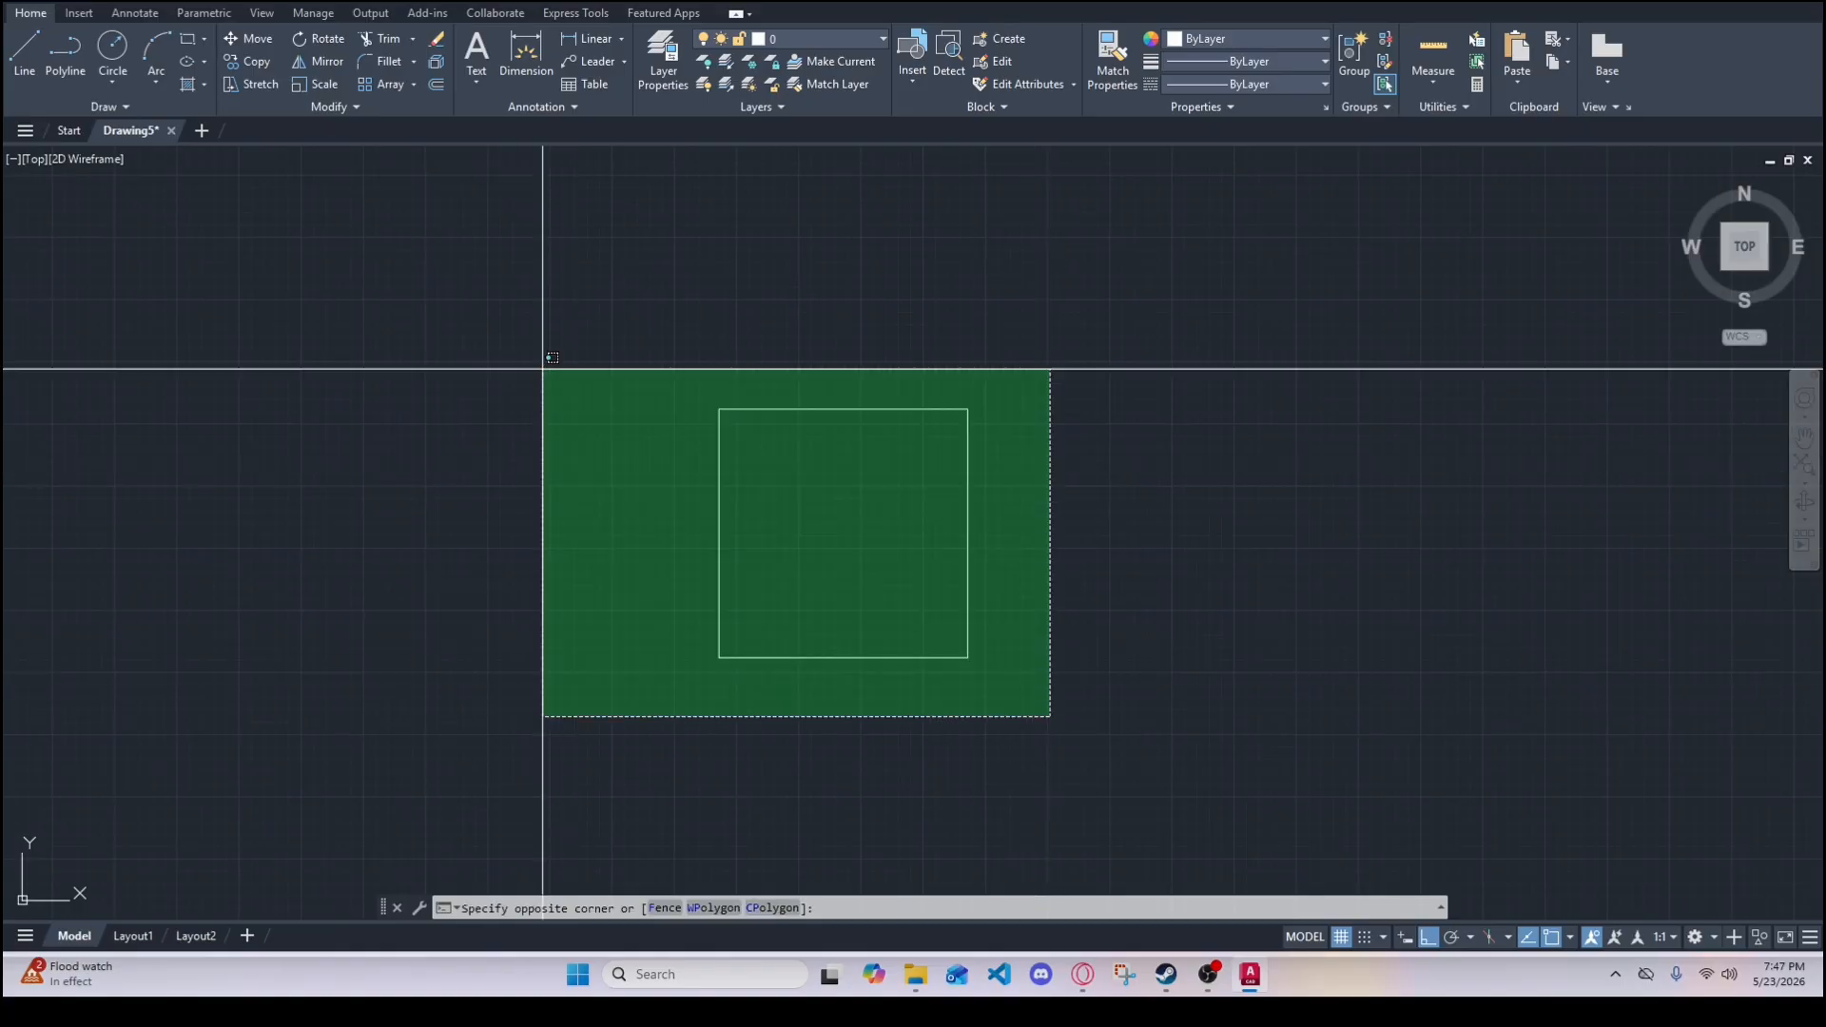
left_click(552, 358)
type("c")
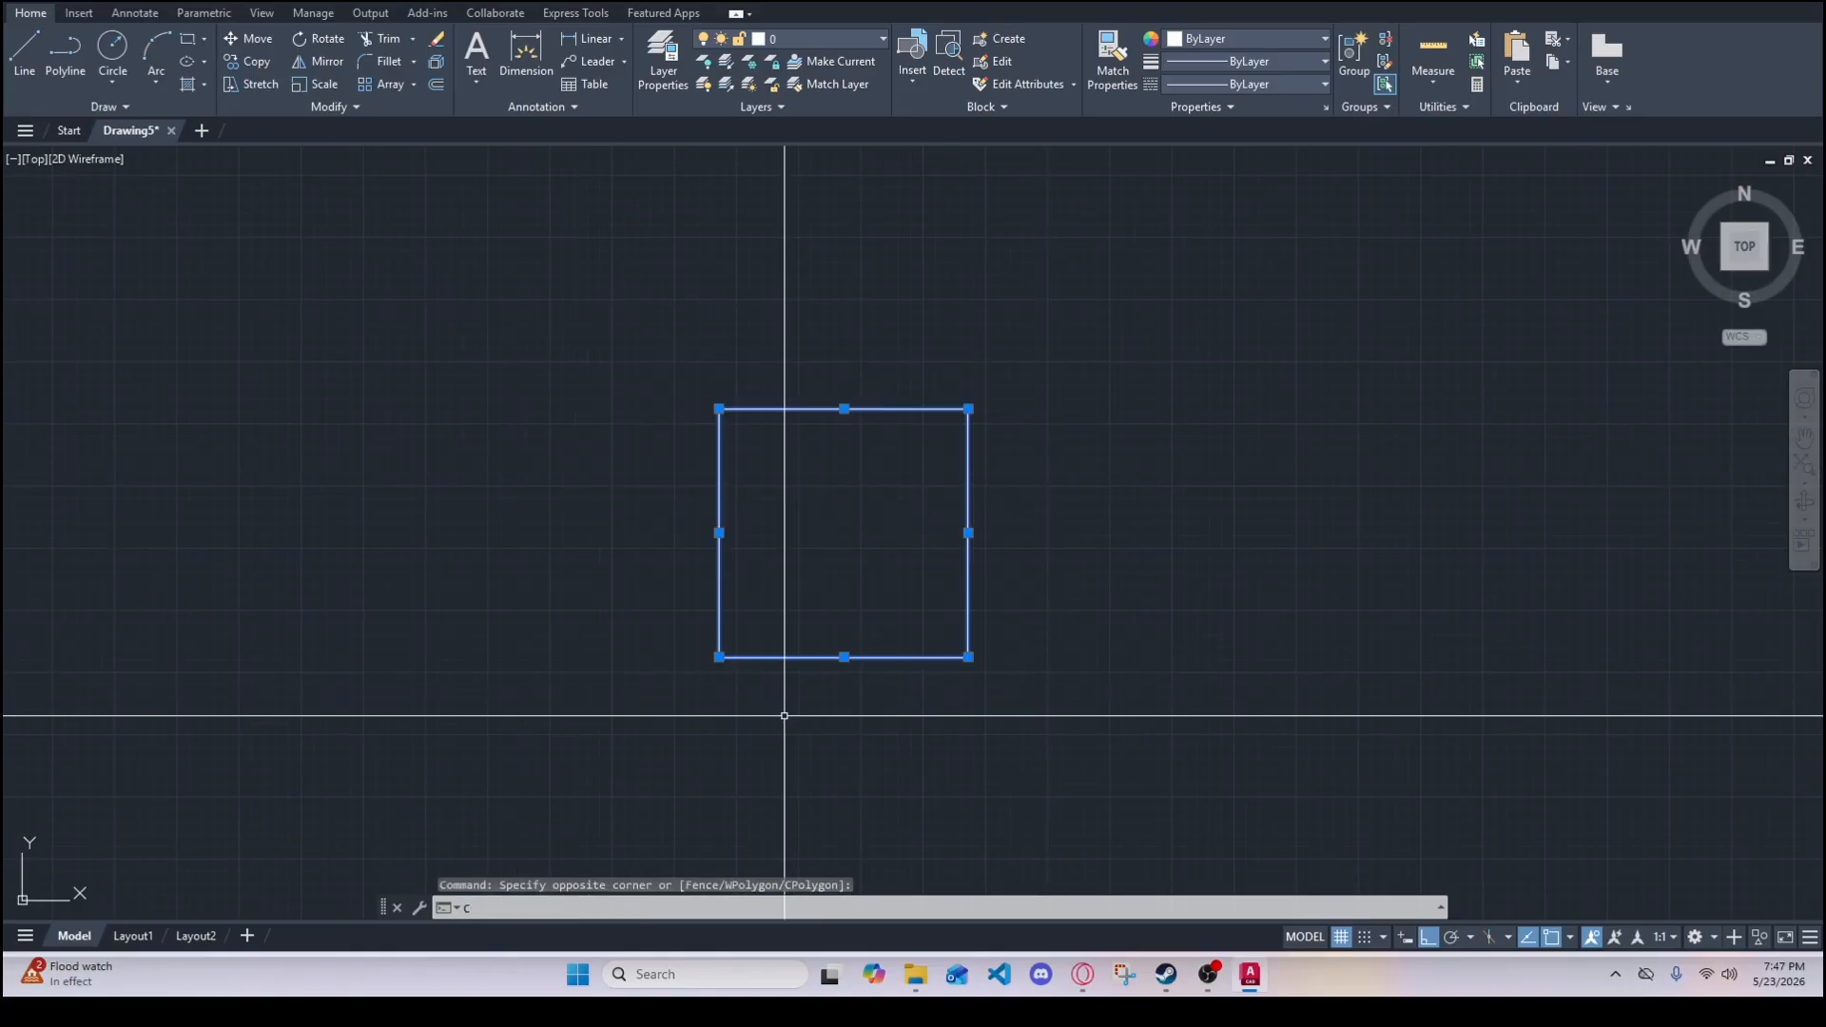
type("o")
key("Return")
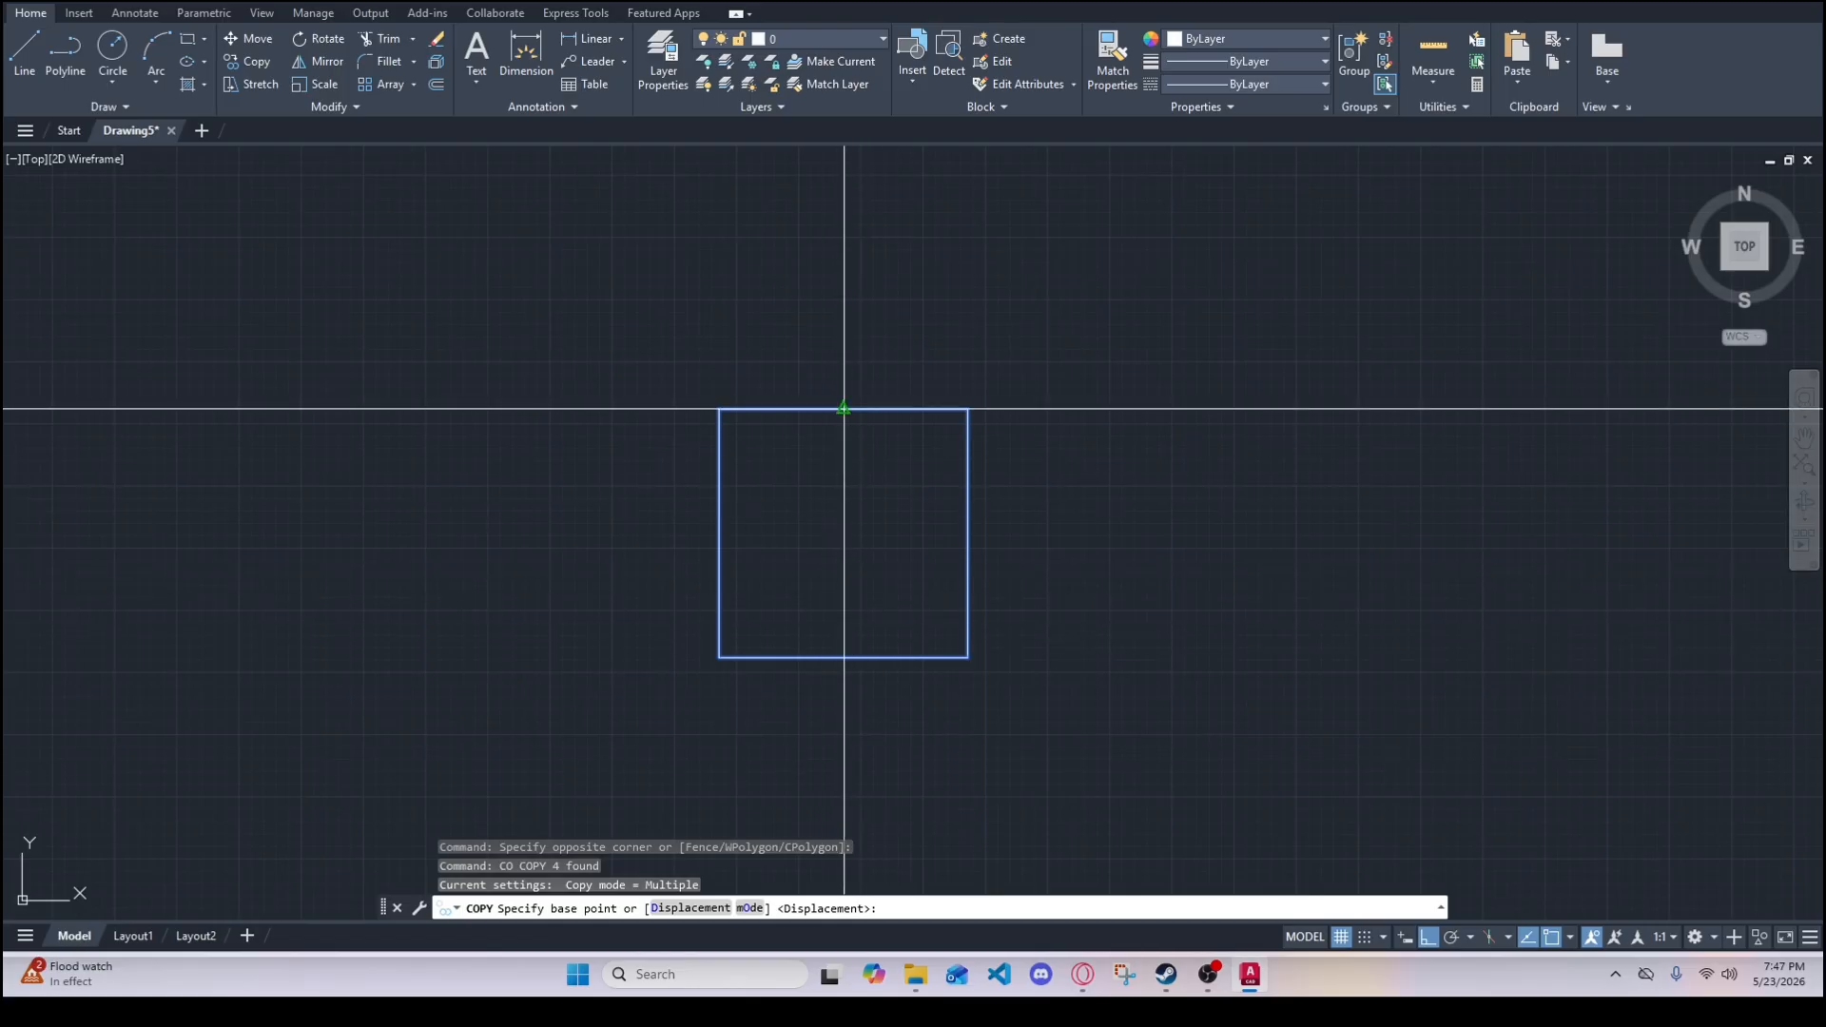
left_click(1284, 787)
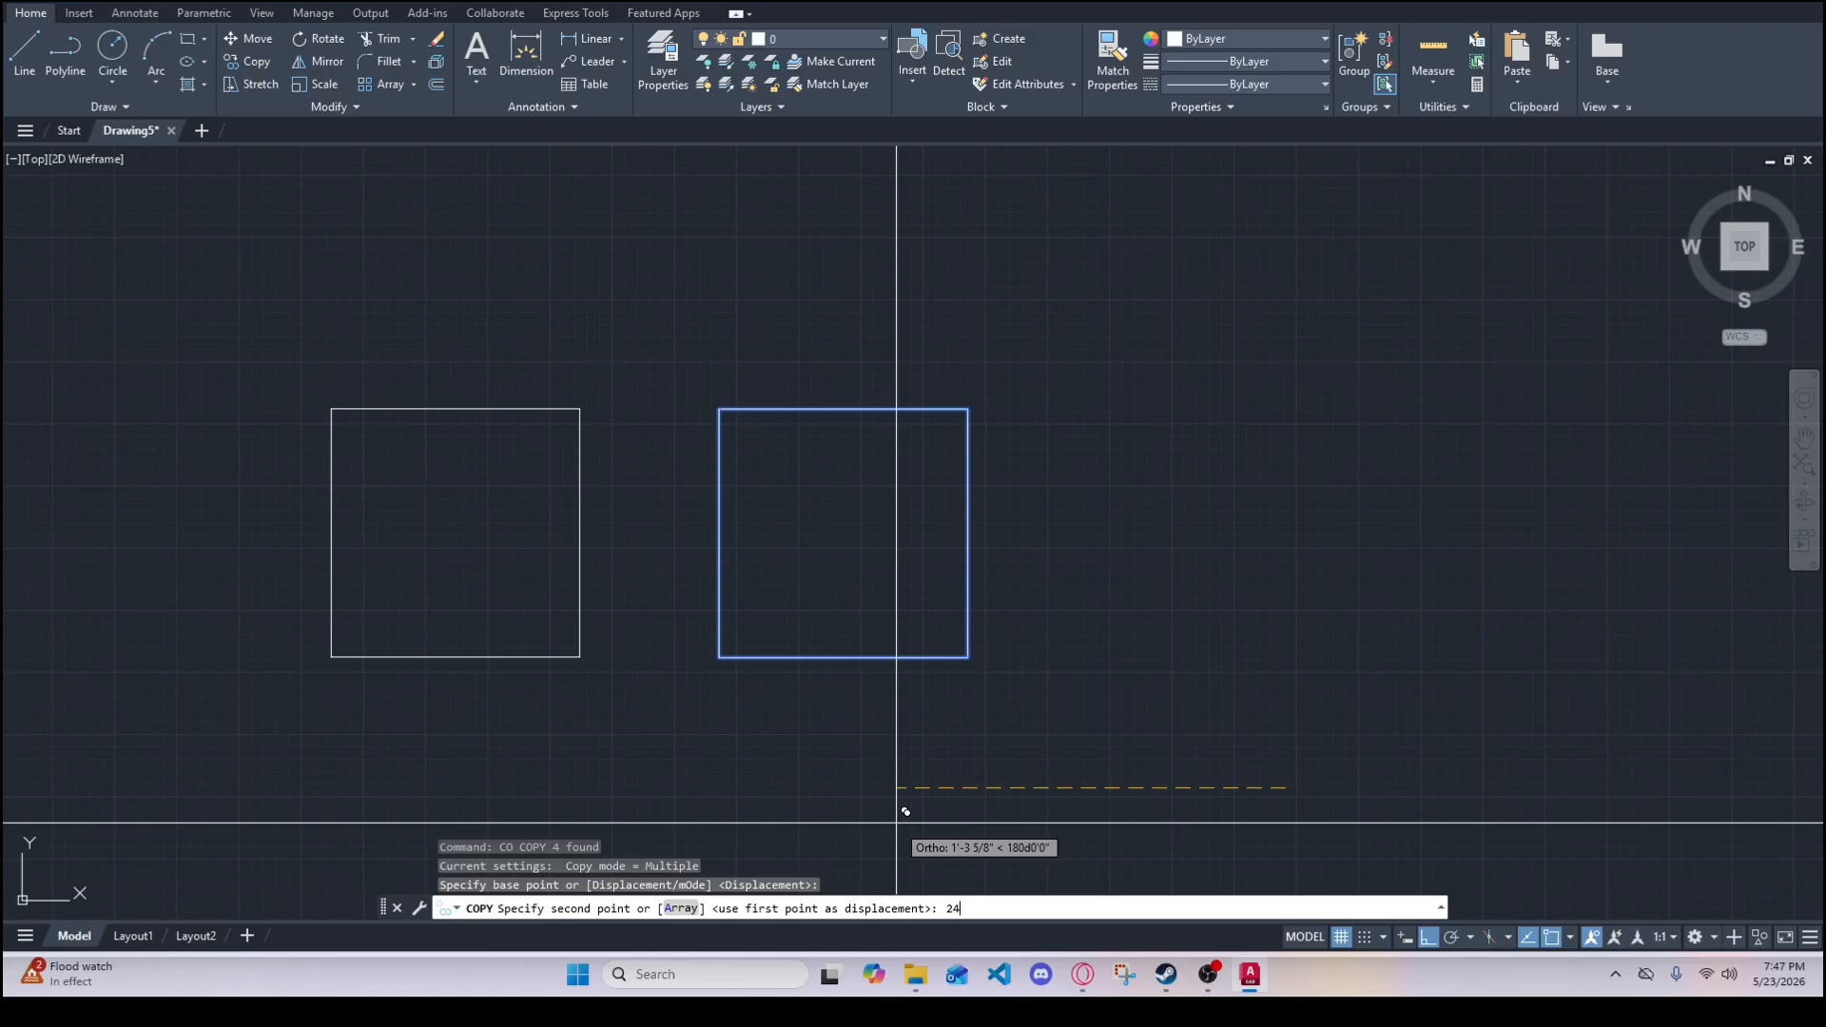
key("Return")
key("Escape")
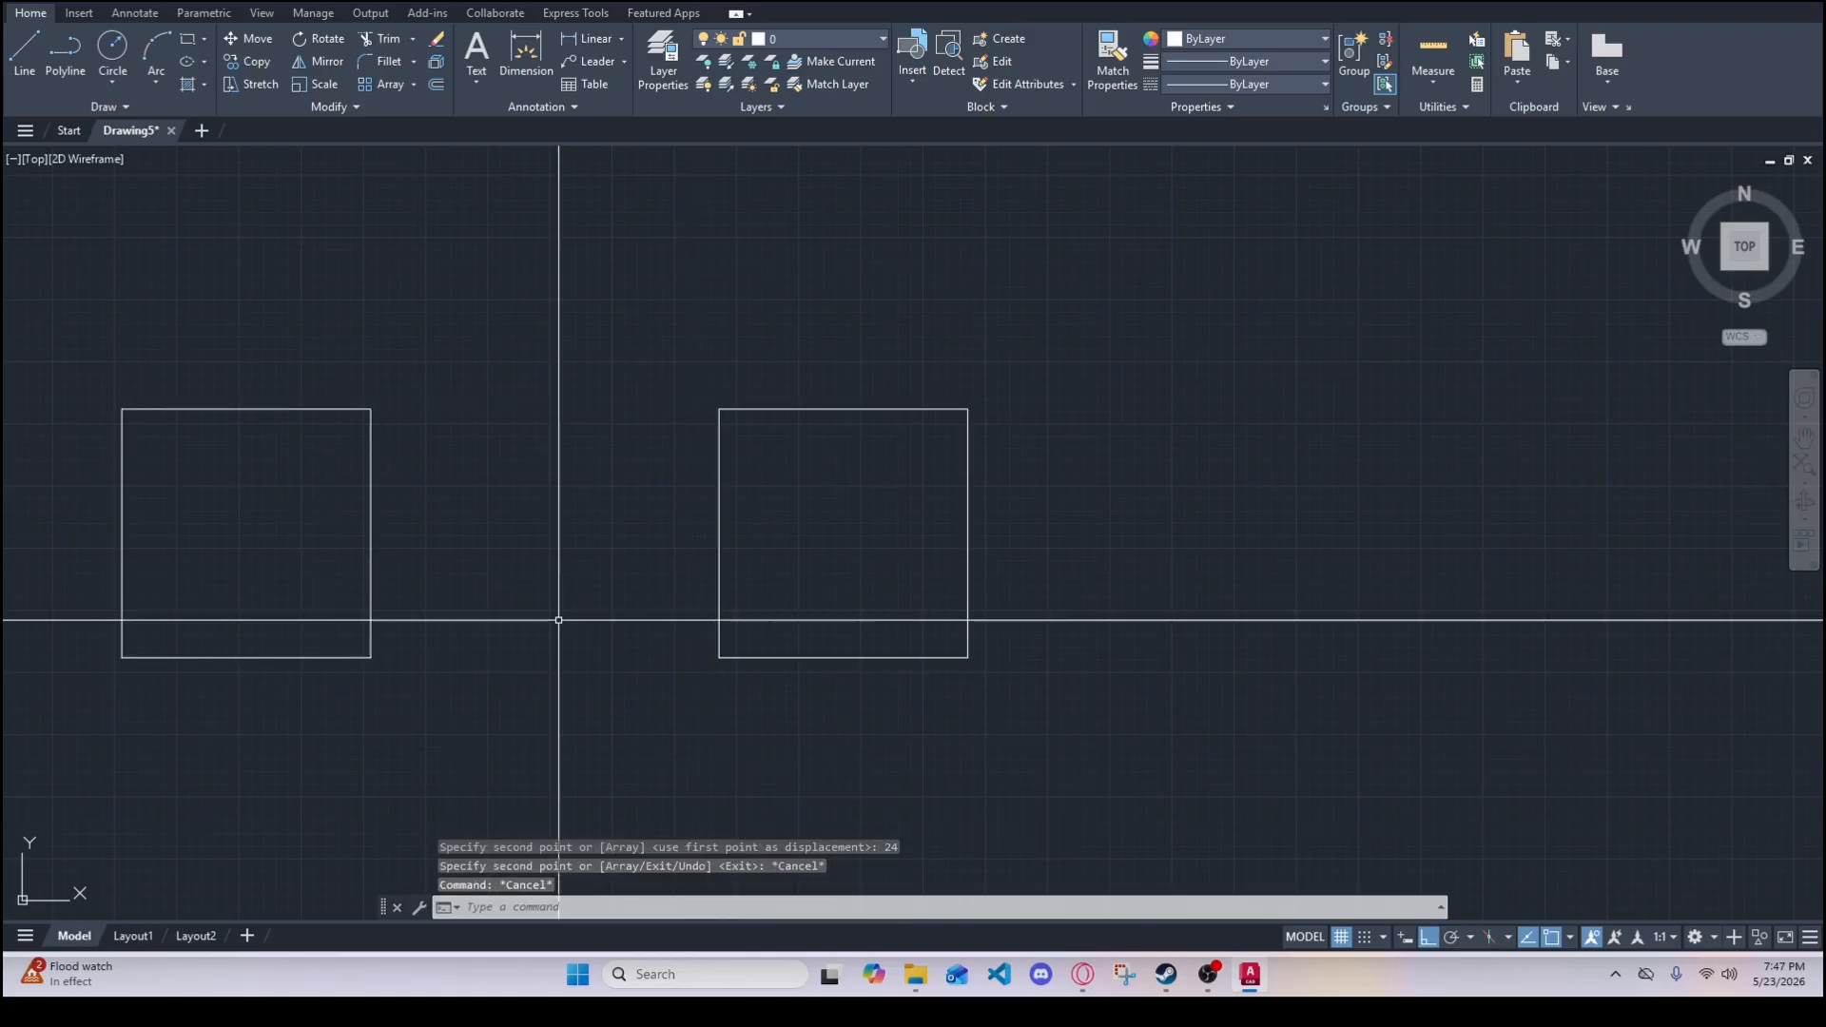
- Extend the right square's top edge across the gap to the left square
middle_click_drag(451, 612, 706, 600)
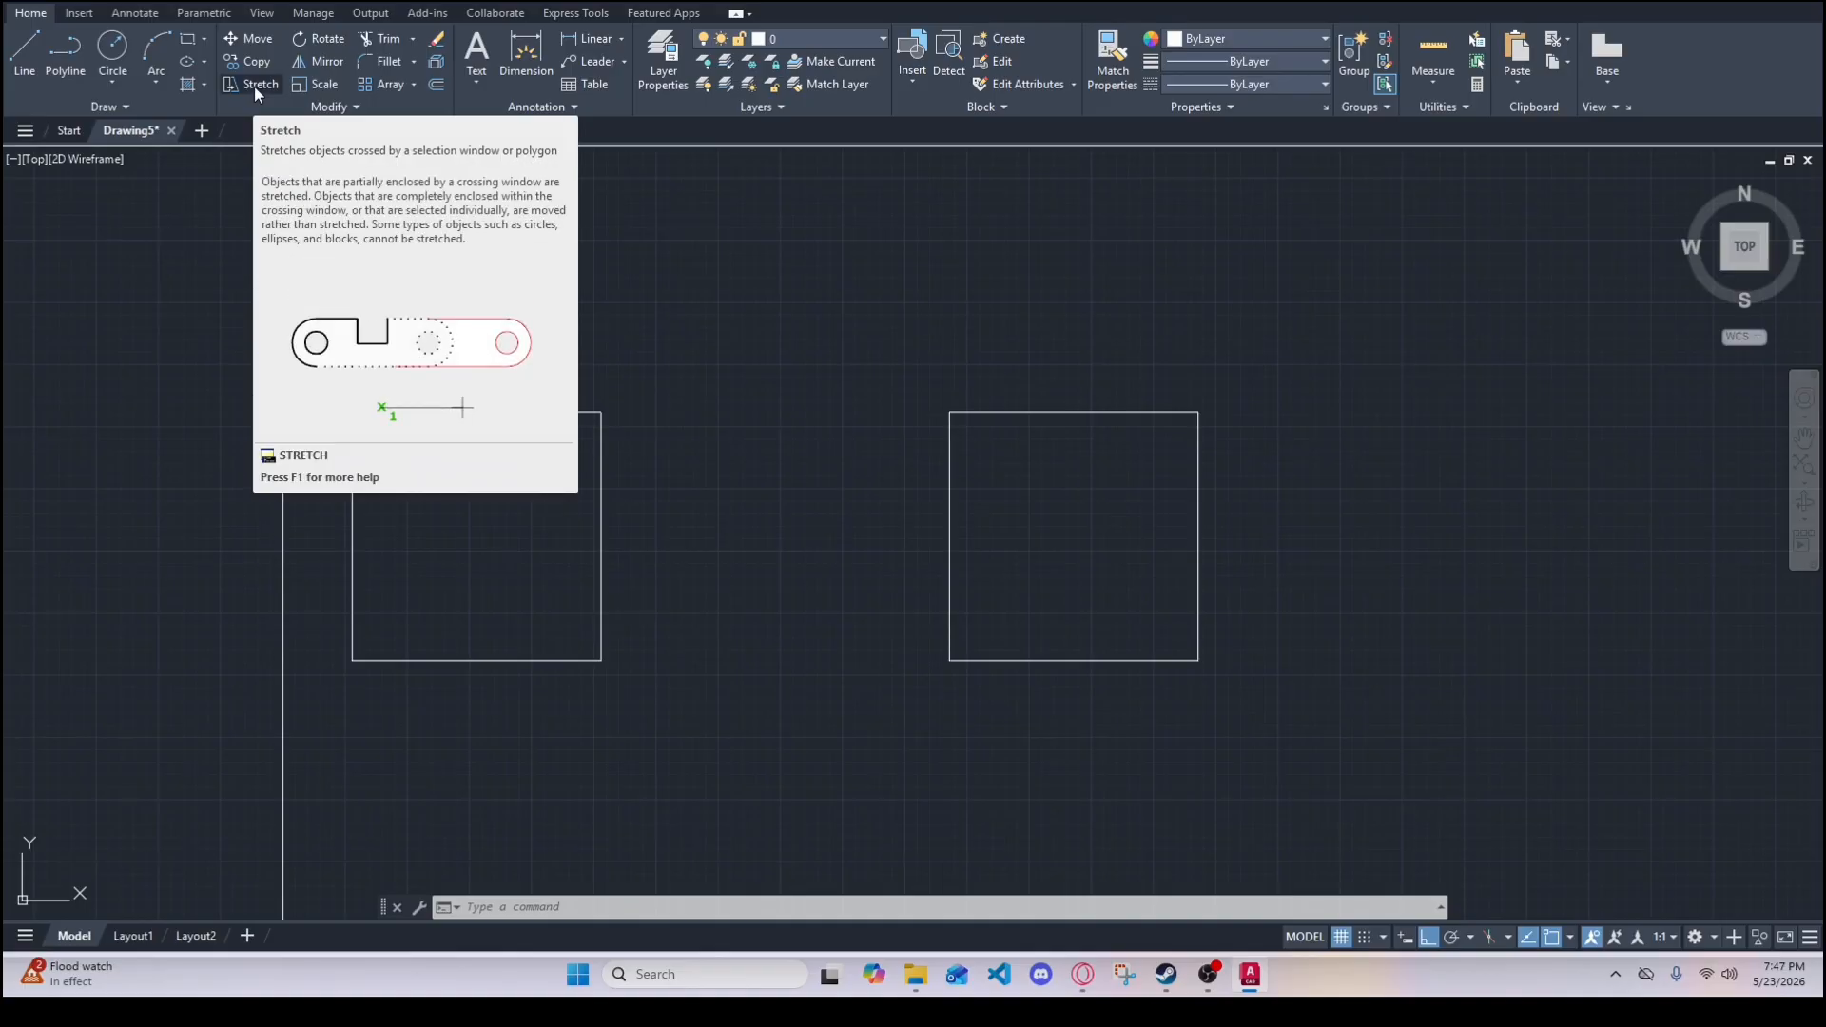
left_click(411, 38)
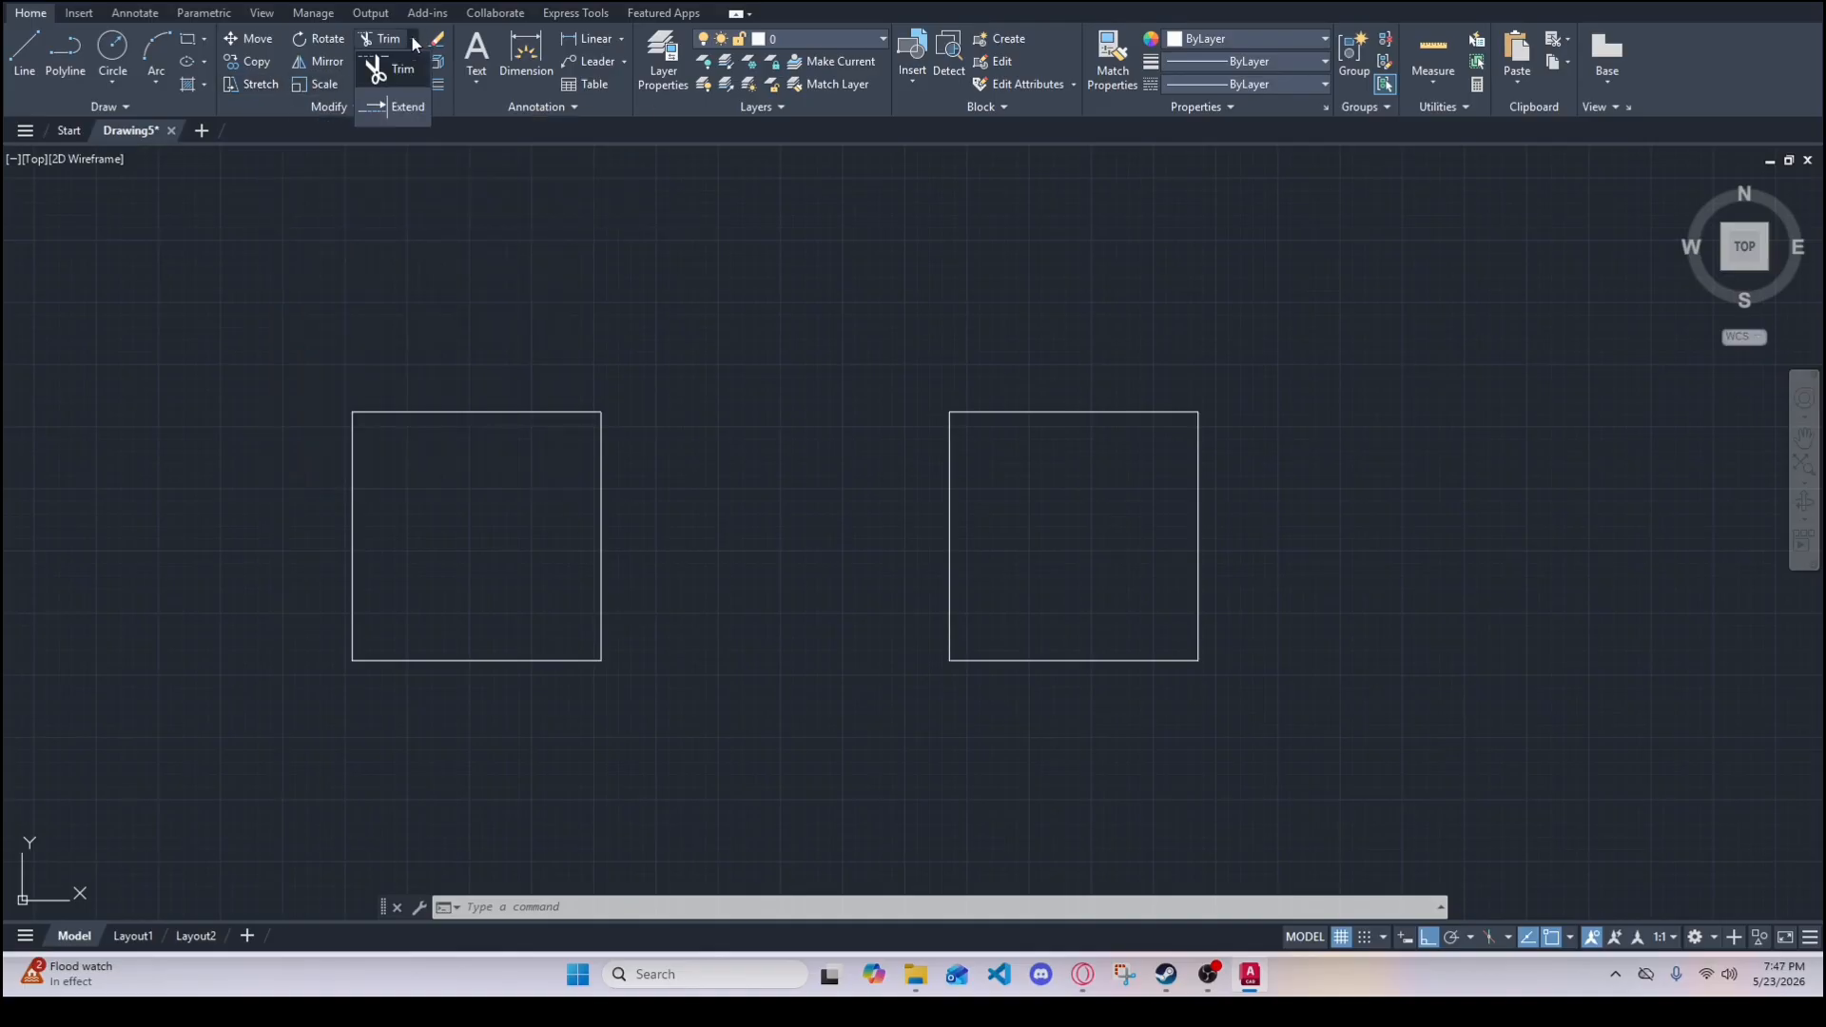
left_click(411, 38)
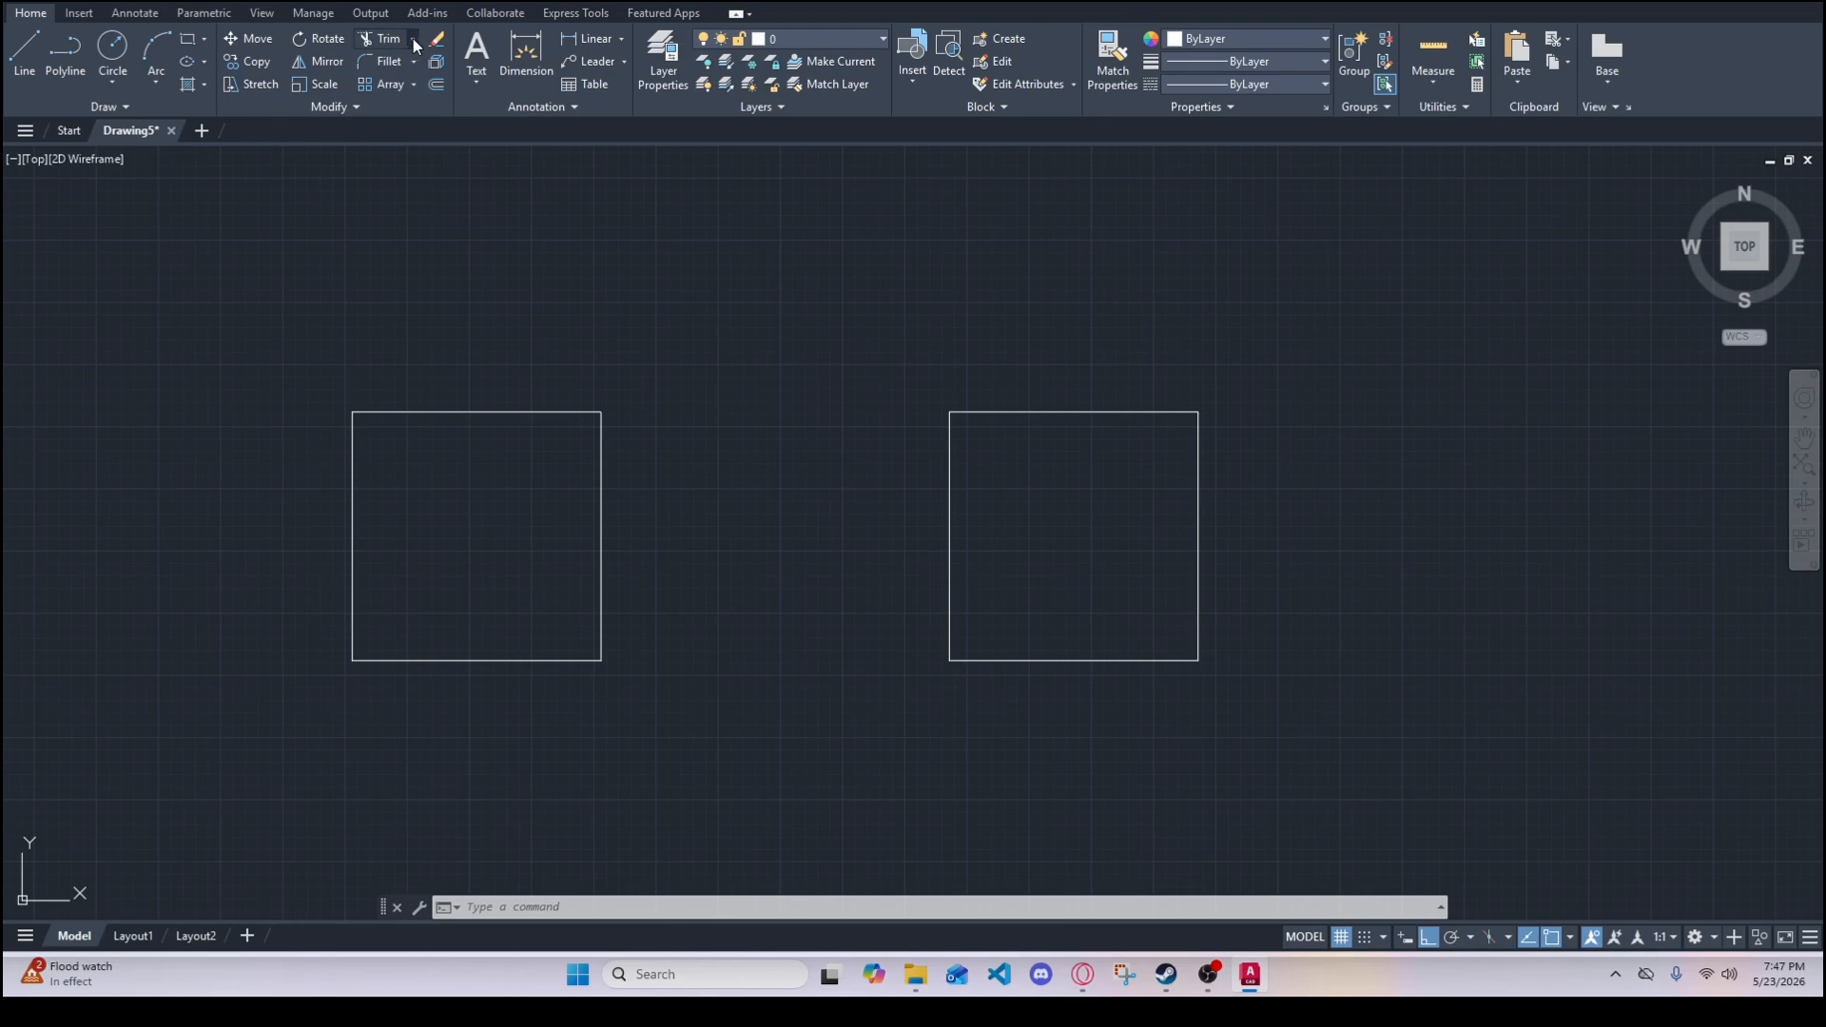
left_click(414, 38)
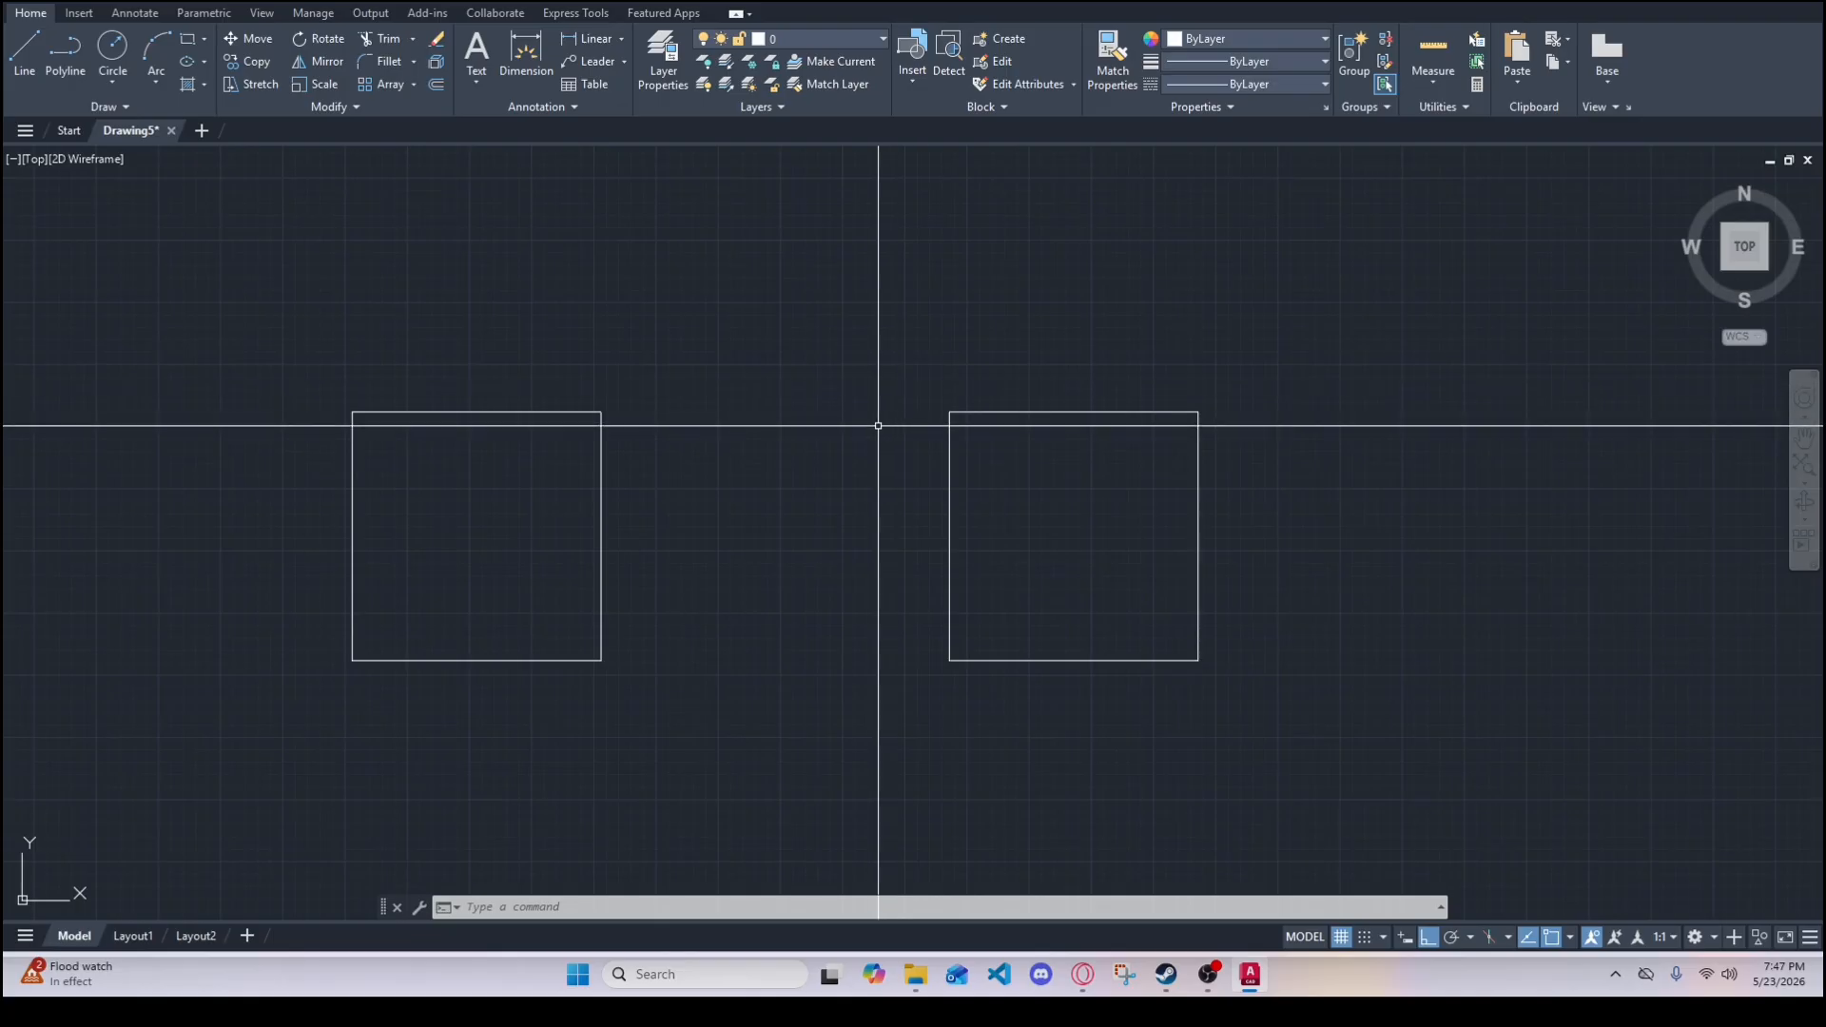
type("EX")
key("Return")
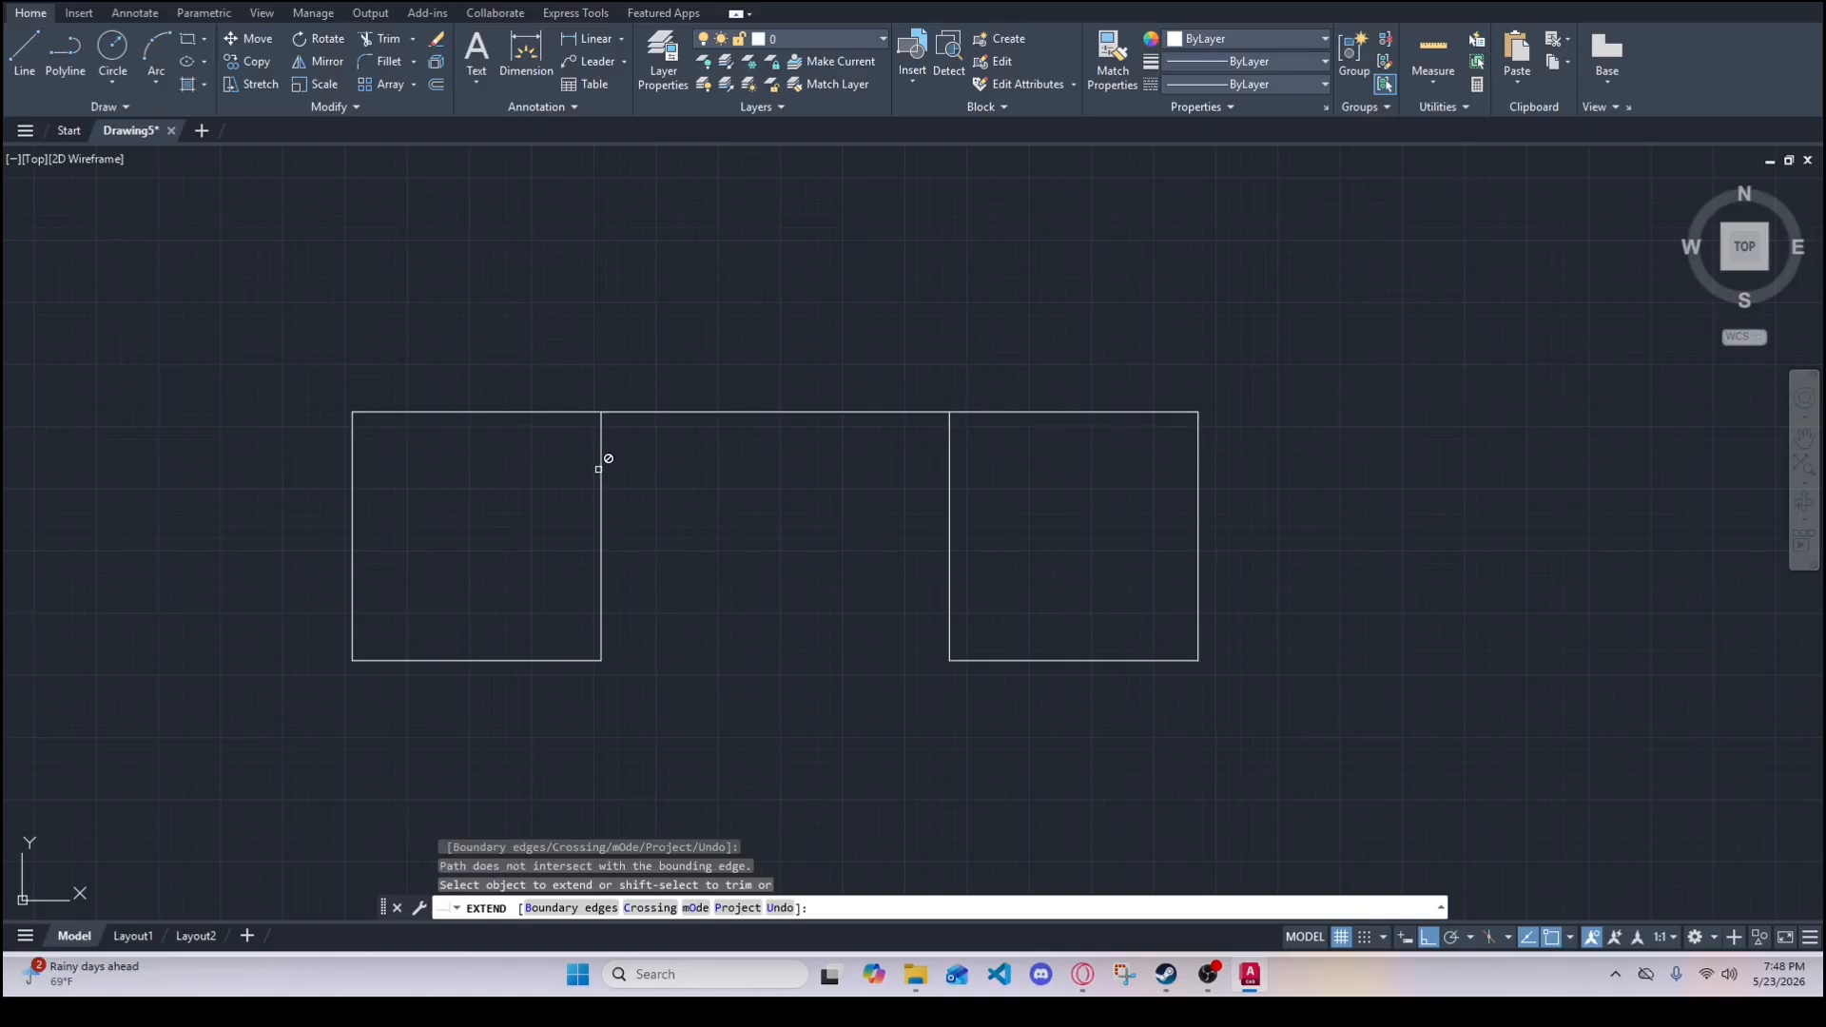
middle_click_drag(608, 459, 621, 553)
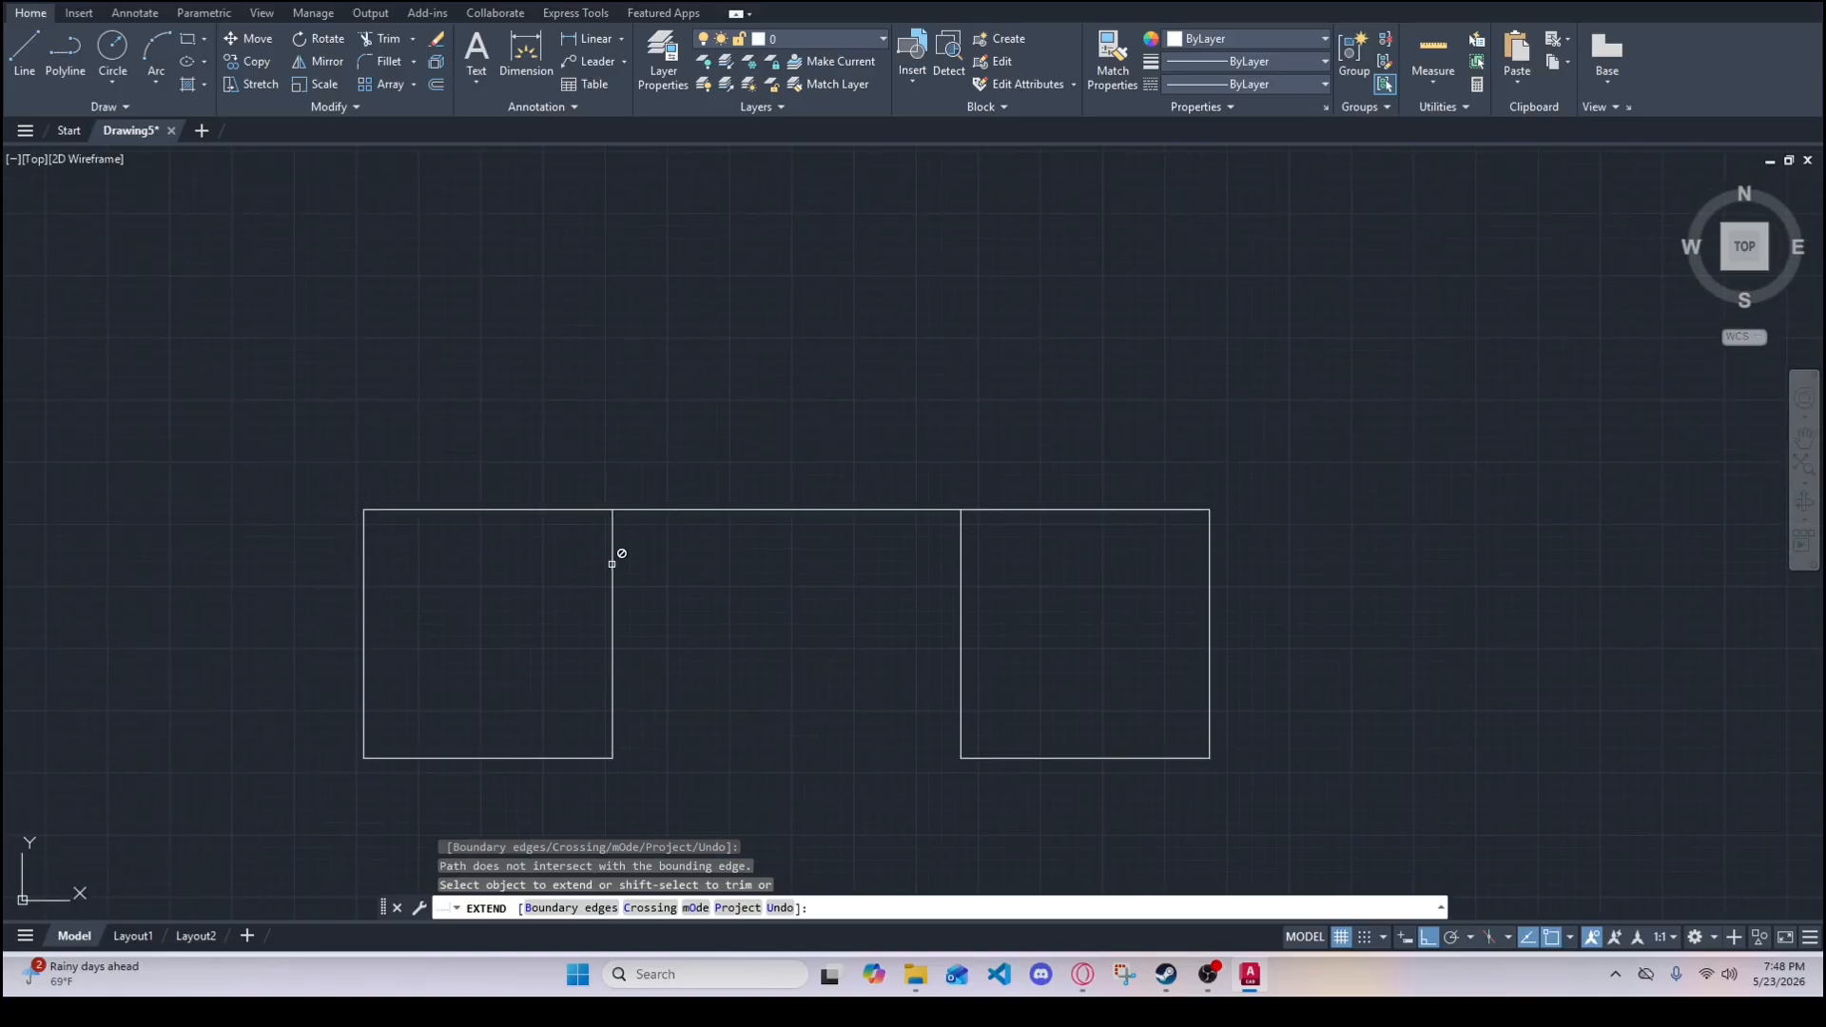
key("Escape")
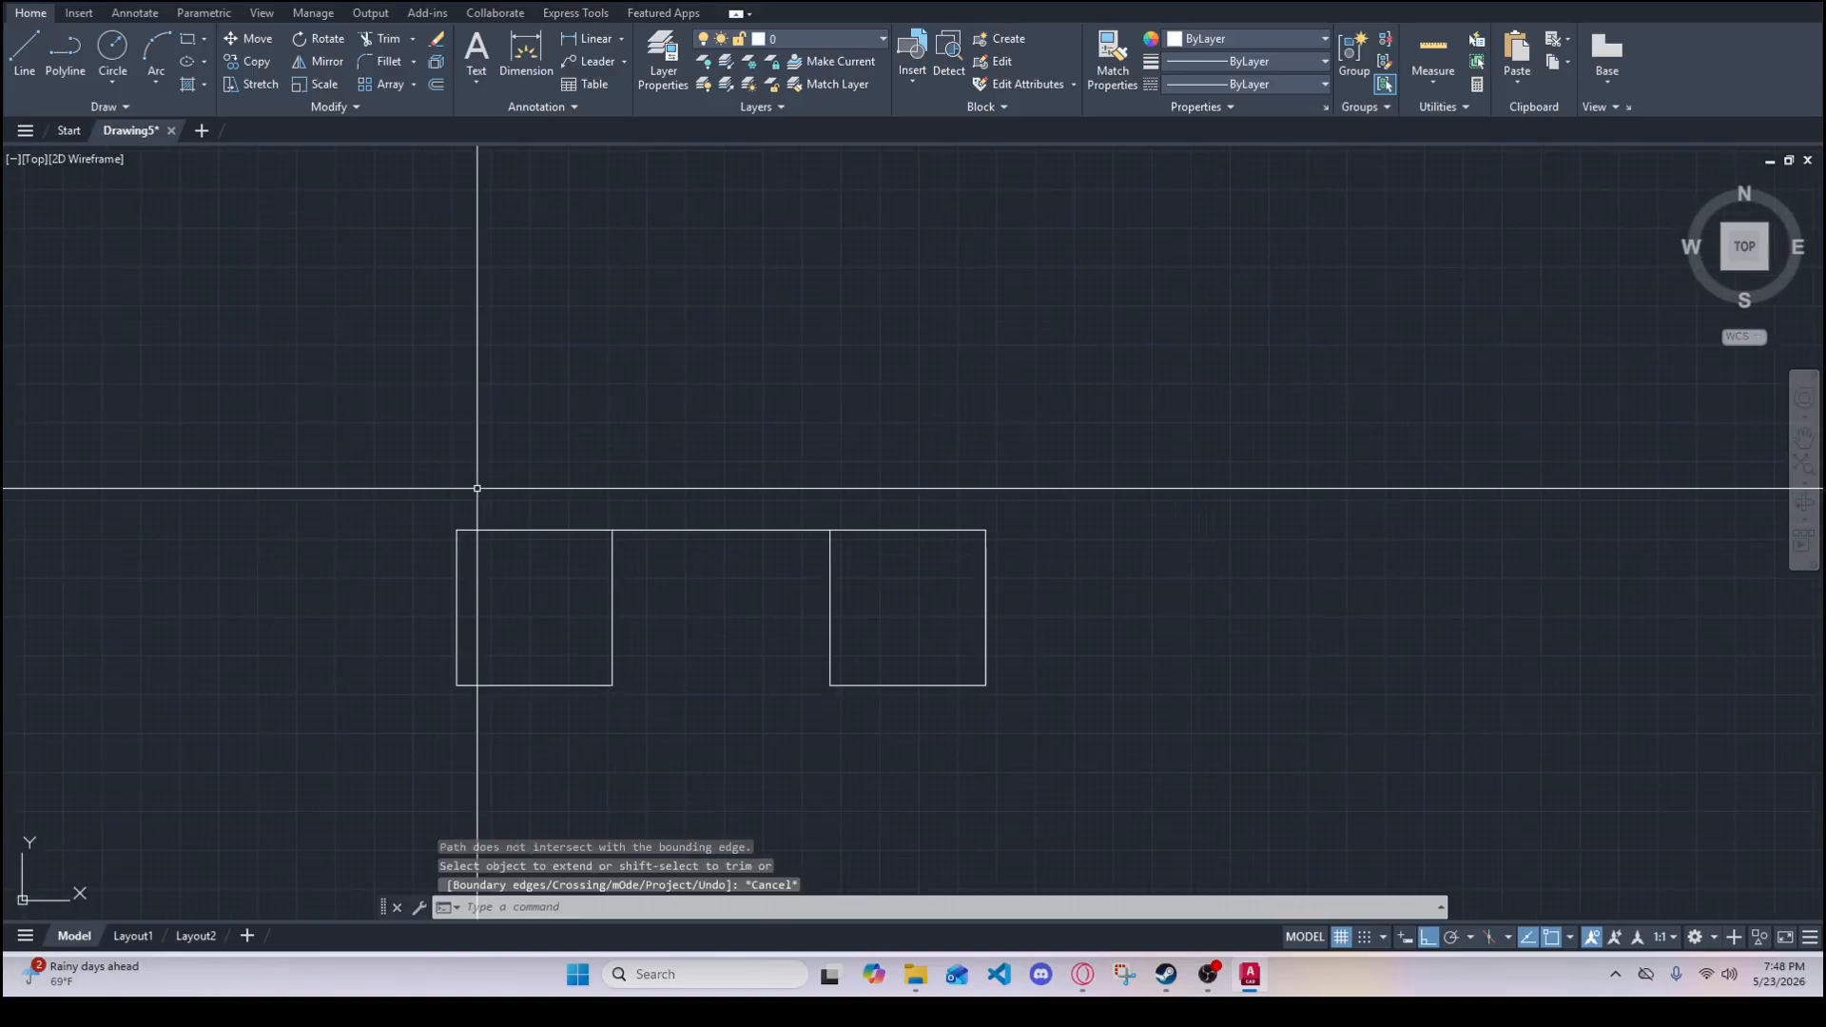
- Draw a horizontal line in two segments above the left square, reaching past its right edge
type("l")
key("Return")
left_click(481, 482)
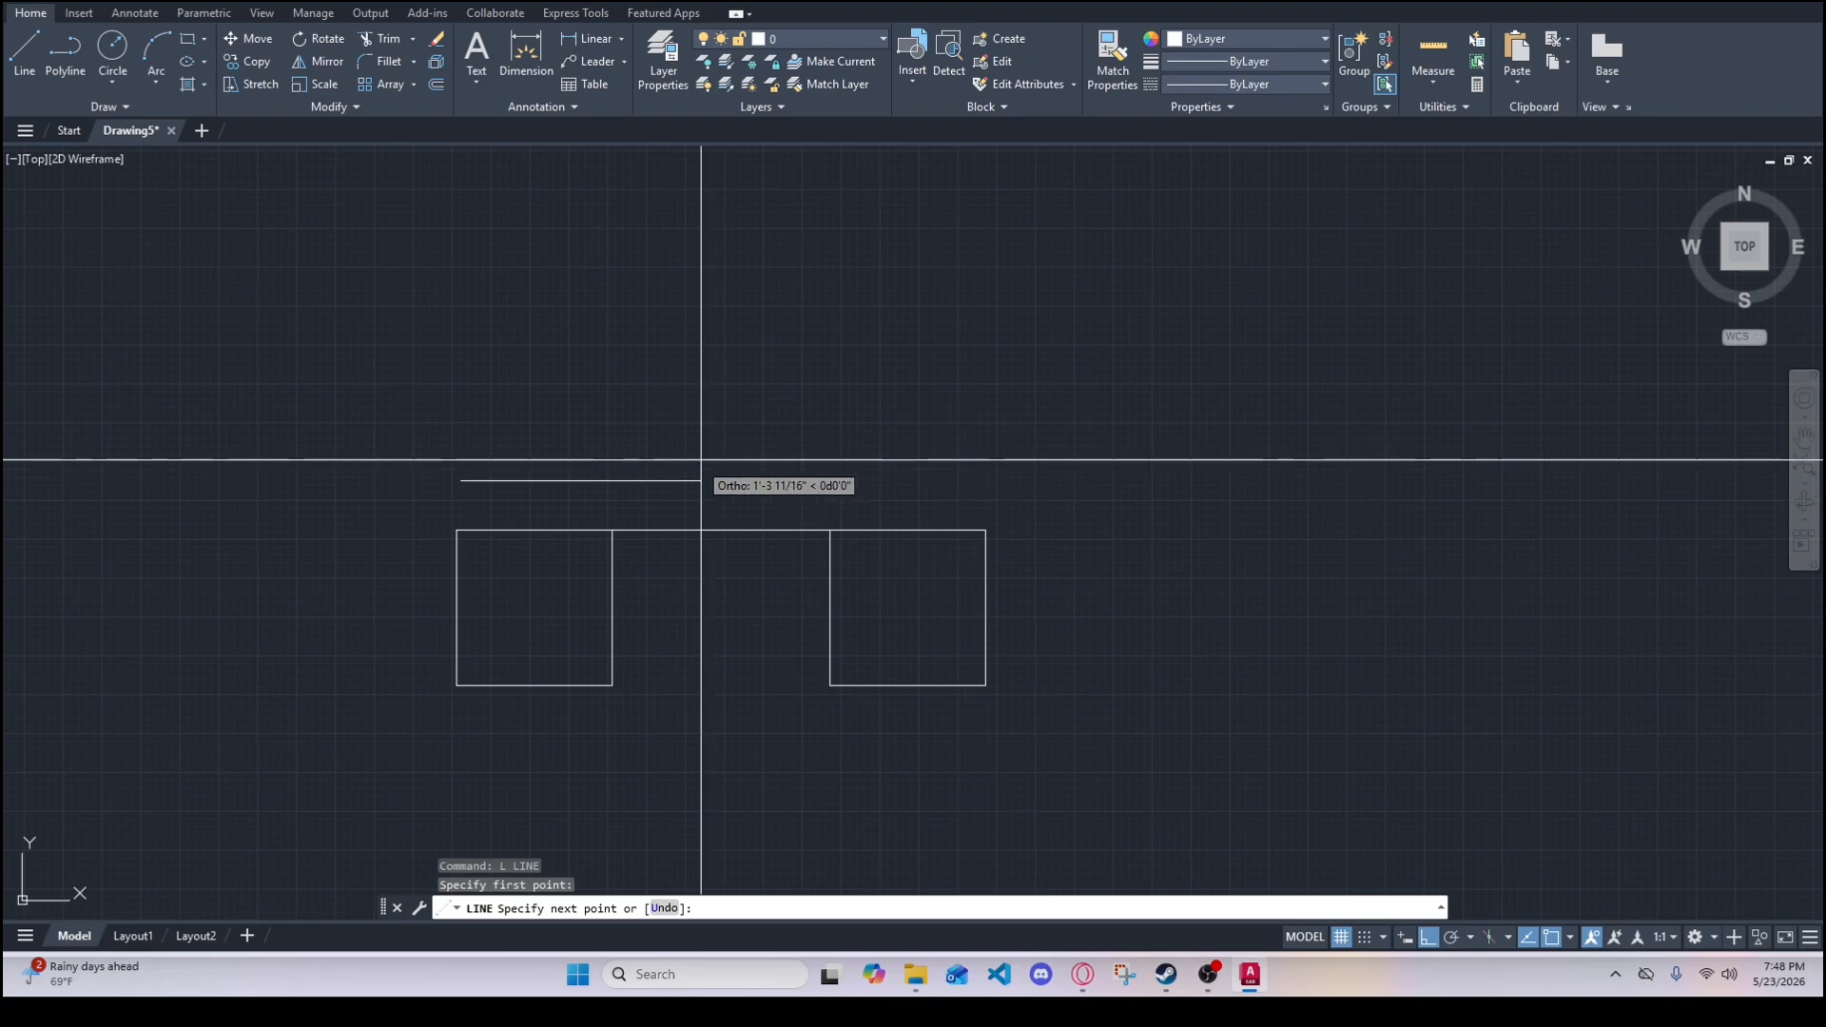
left_click(645, 481)
left_click(630, 481)
key("Escape")
key("Escape")
- Extend the left square's right edge up to the horizontal line above it
scroll(633, 571, "up", 2)
type("e")
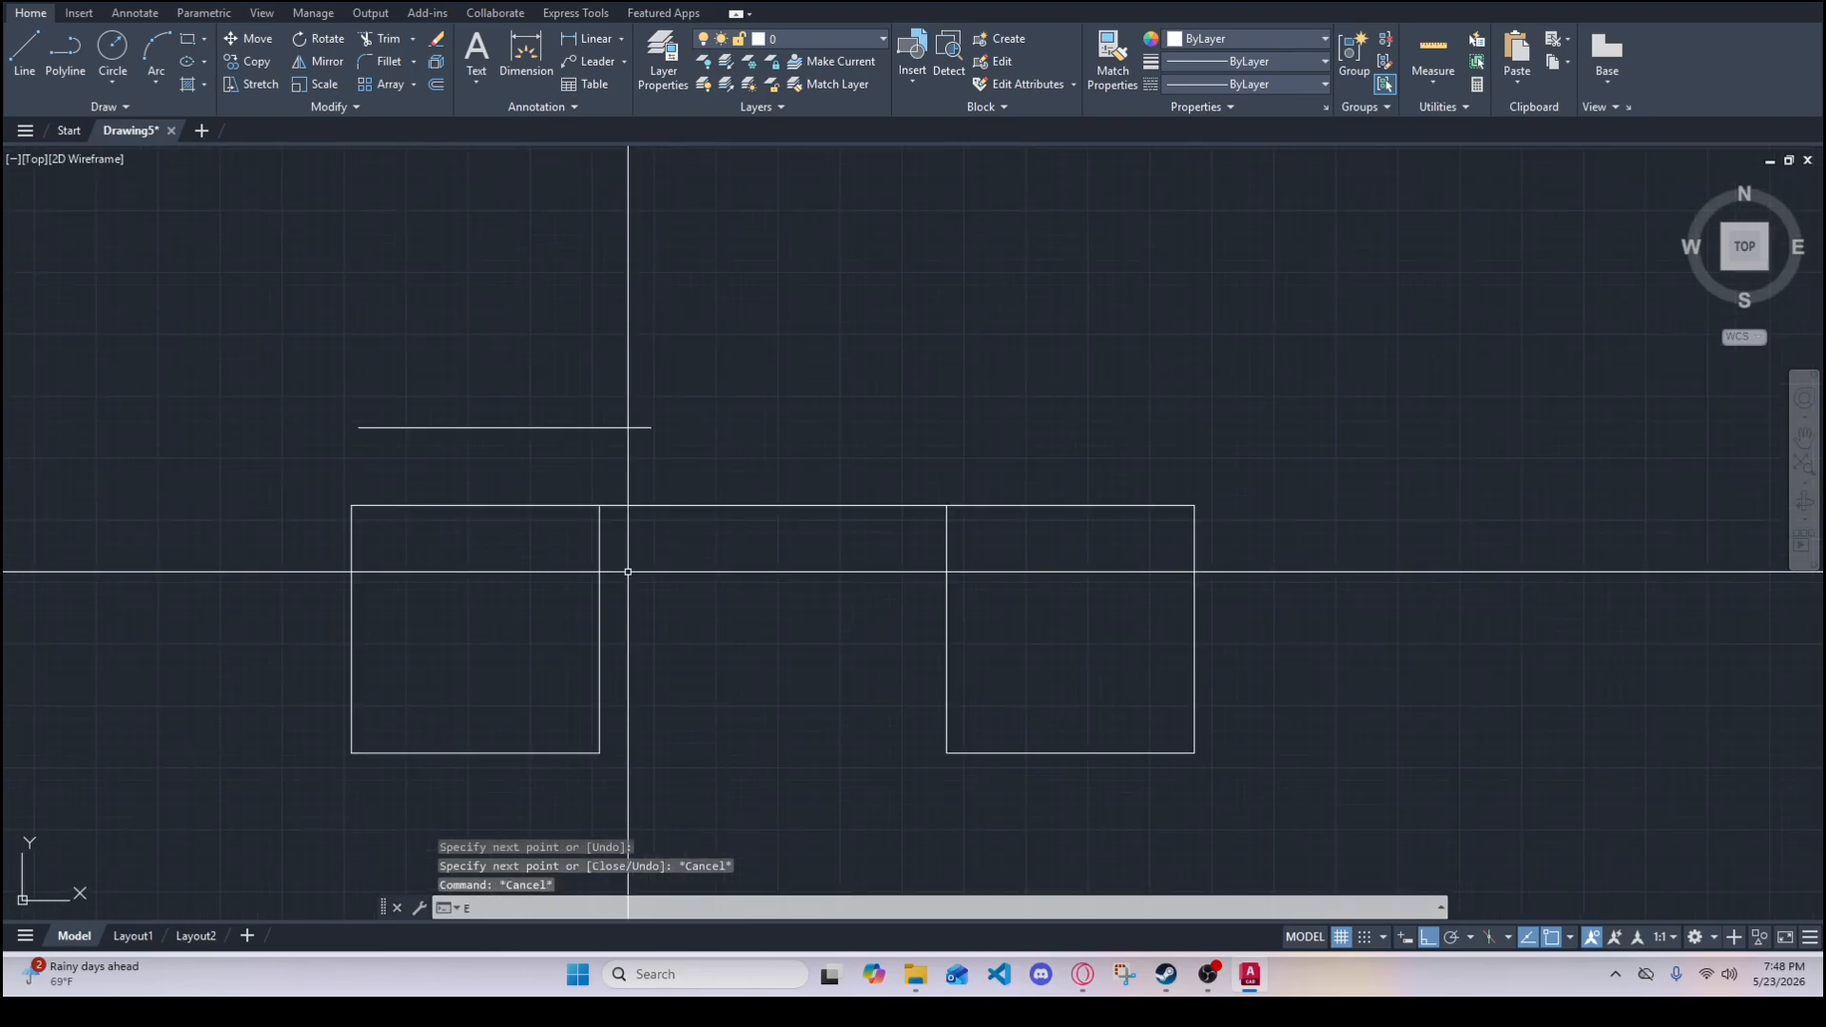
type("x")
key("Return")
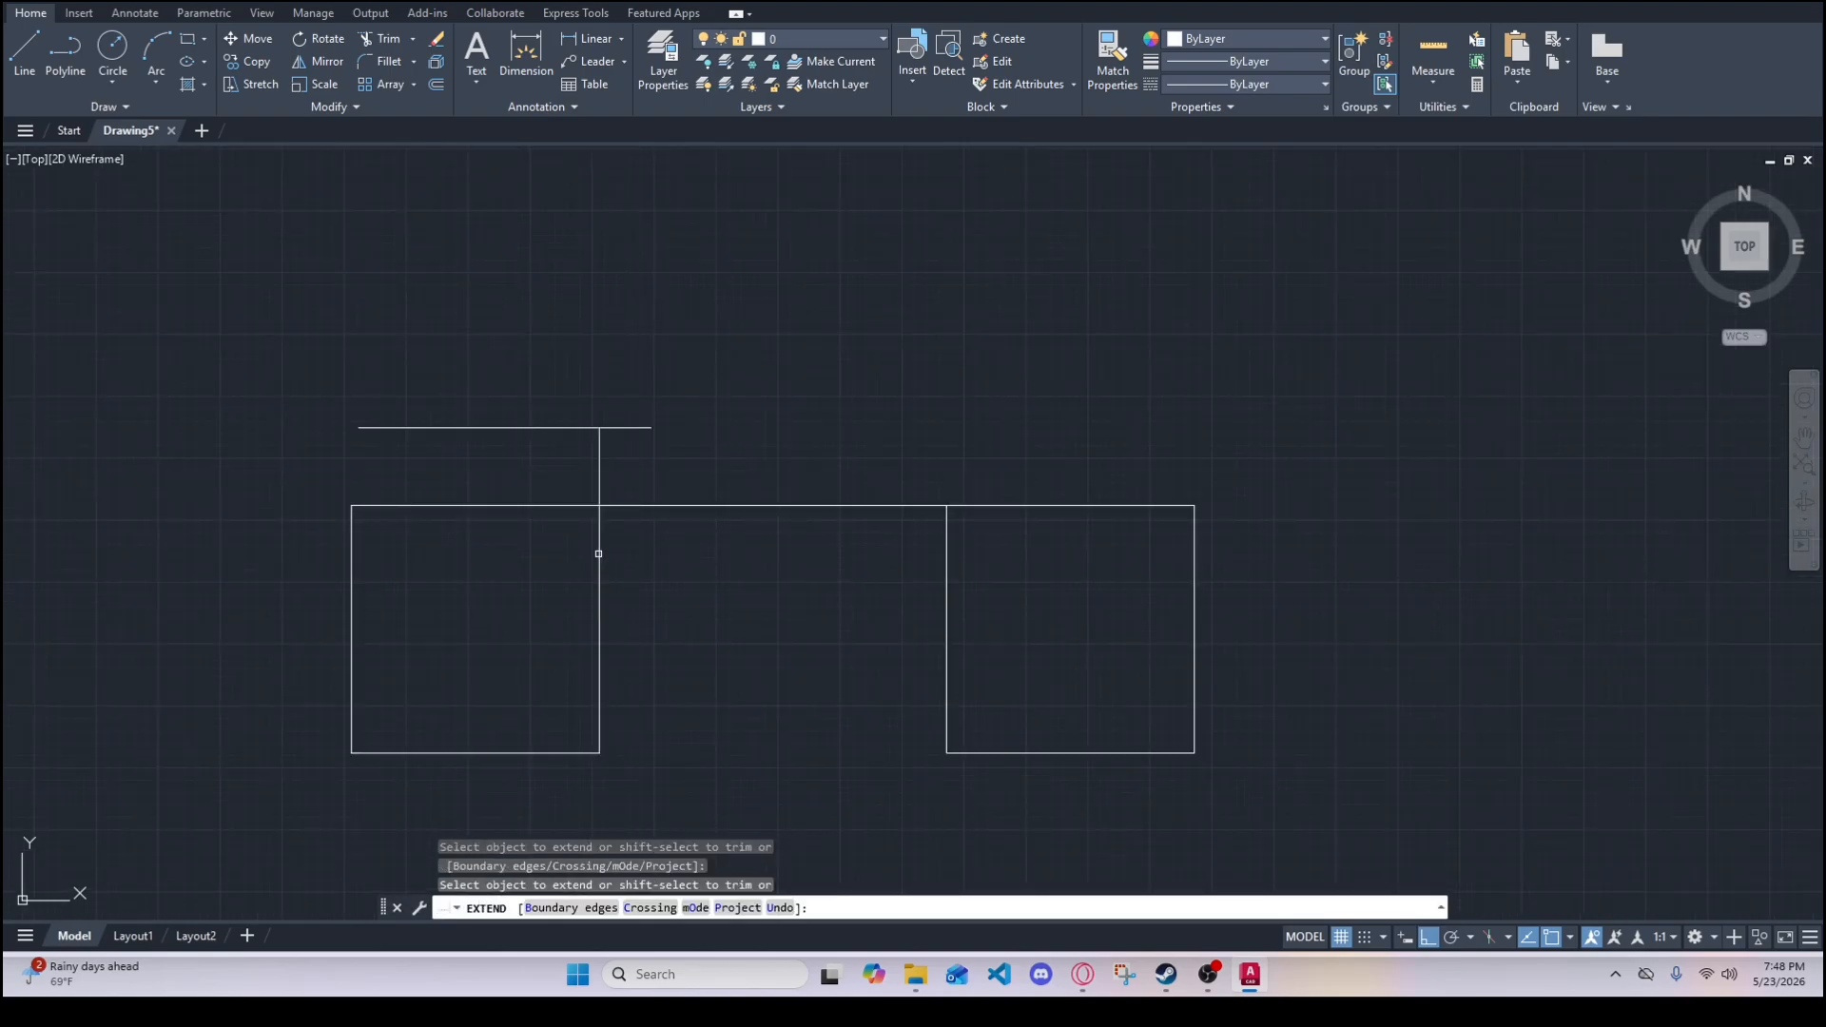
key("Escape")
- Erase the right-hand segment of the horizontal line above the left square
left_click(640, 440)
left_click(530, 380)
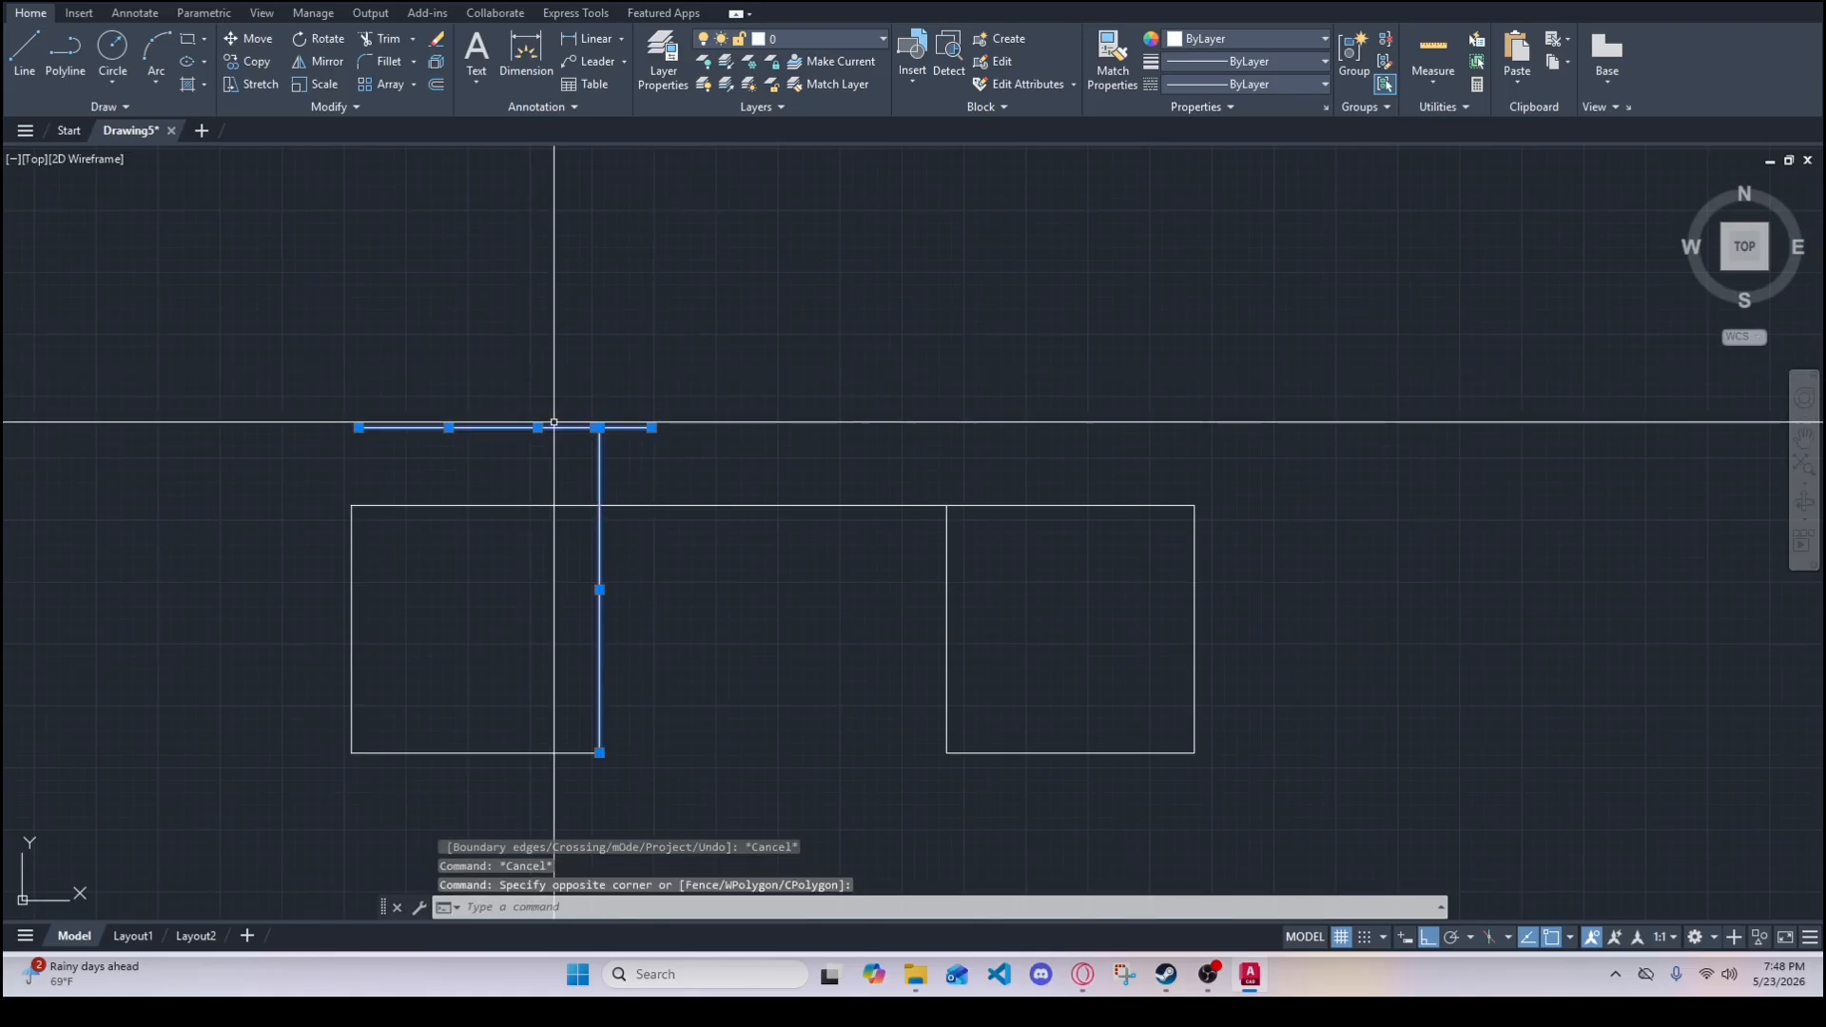
key("Escape")
key("Escape")
left_click(630, 456)
left_click(620, 404)
type("e")
key("Return")
- Erase the remaining left-hand segment of the horizontal line and undo the erasures of both segments
left_click(571, 458)
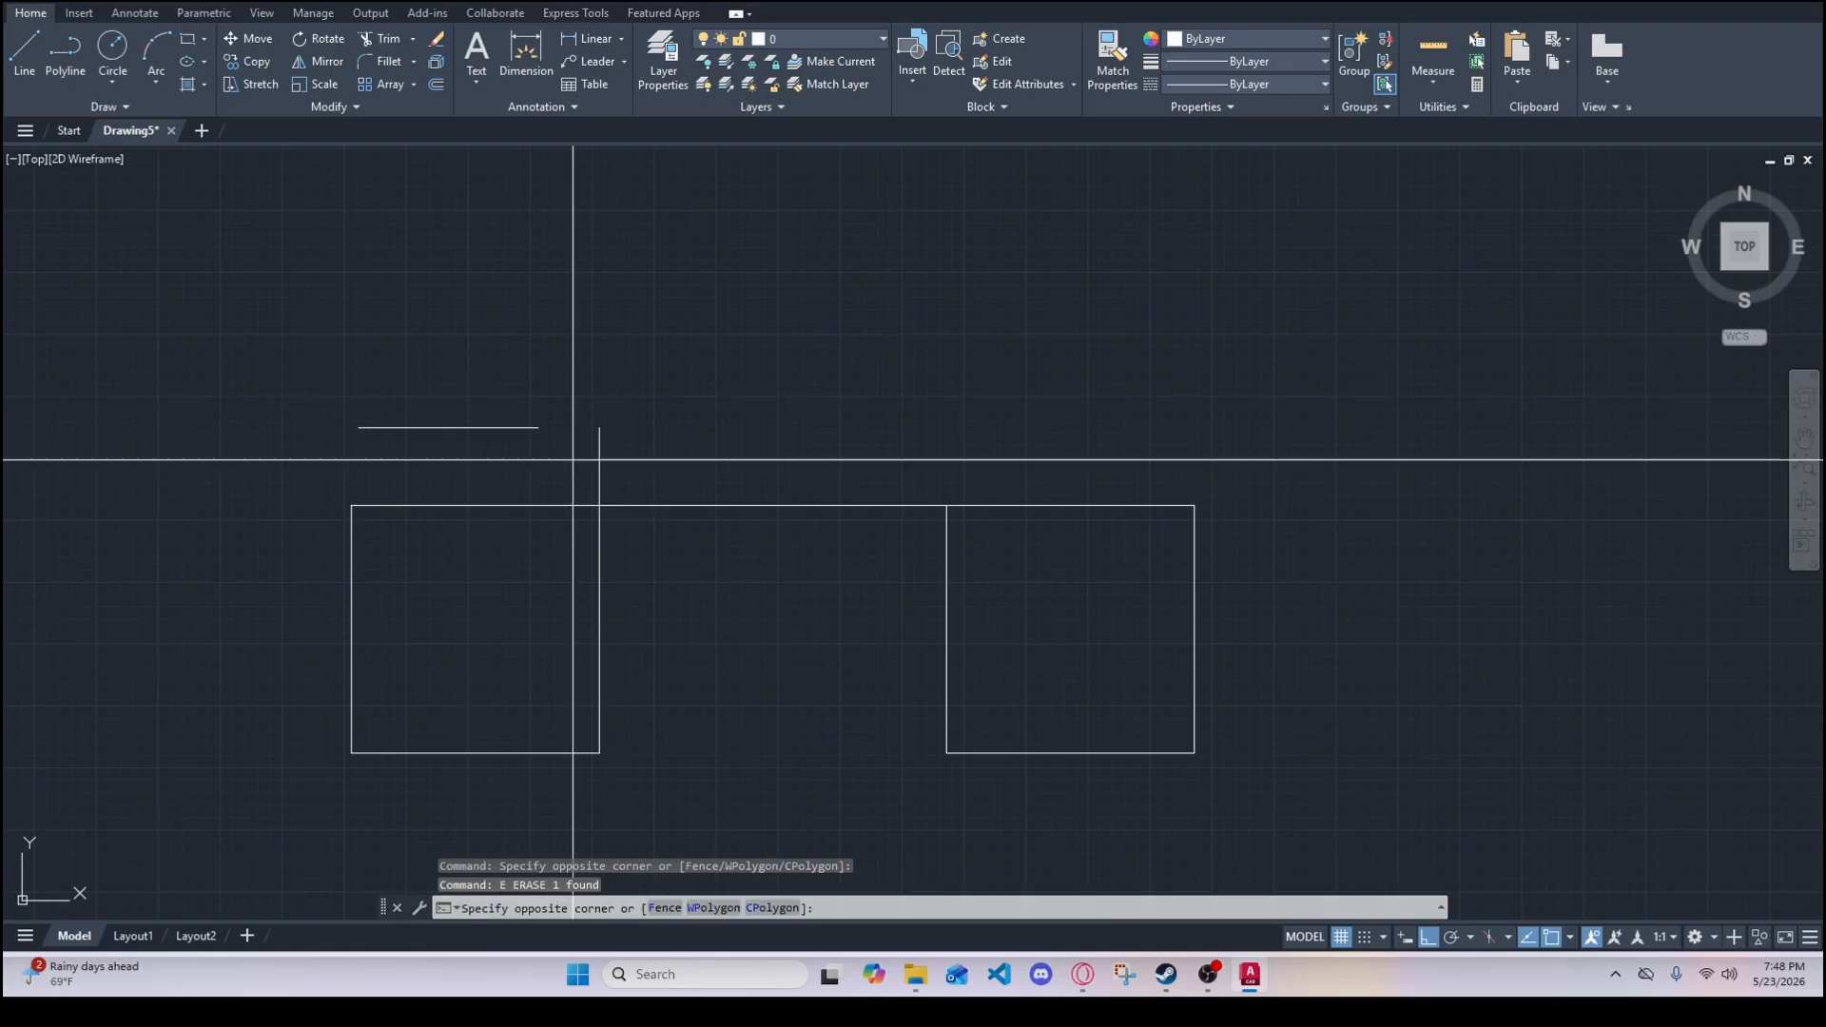
left_click(518, 407)
type("e")
key("Return")
key("ctrl+z")
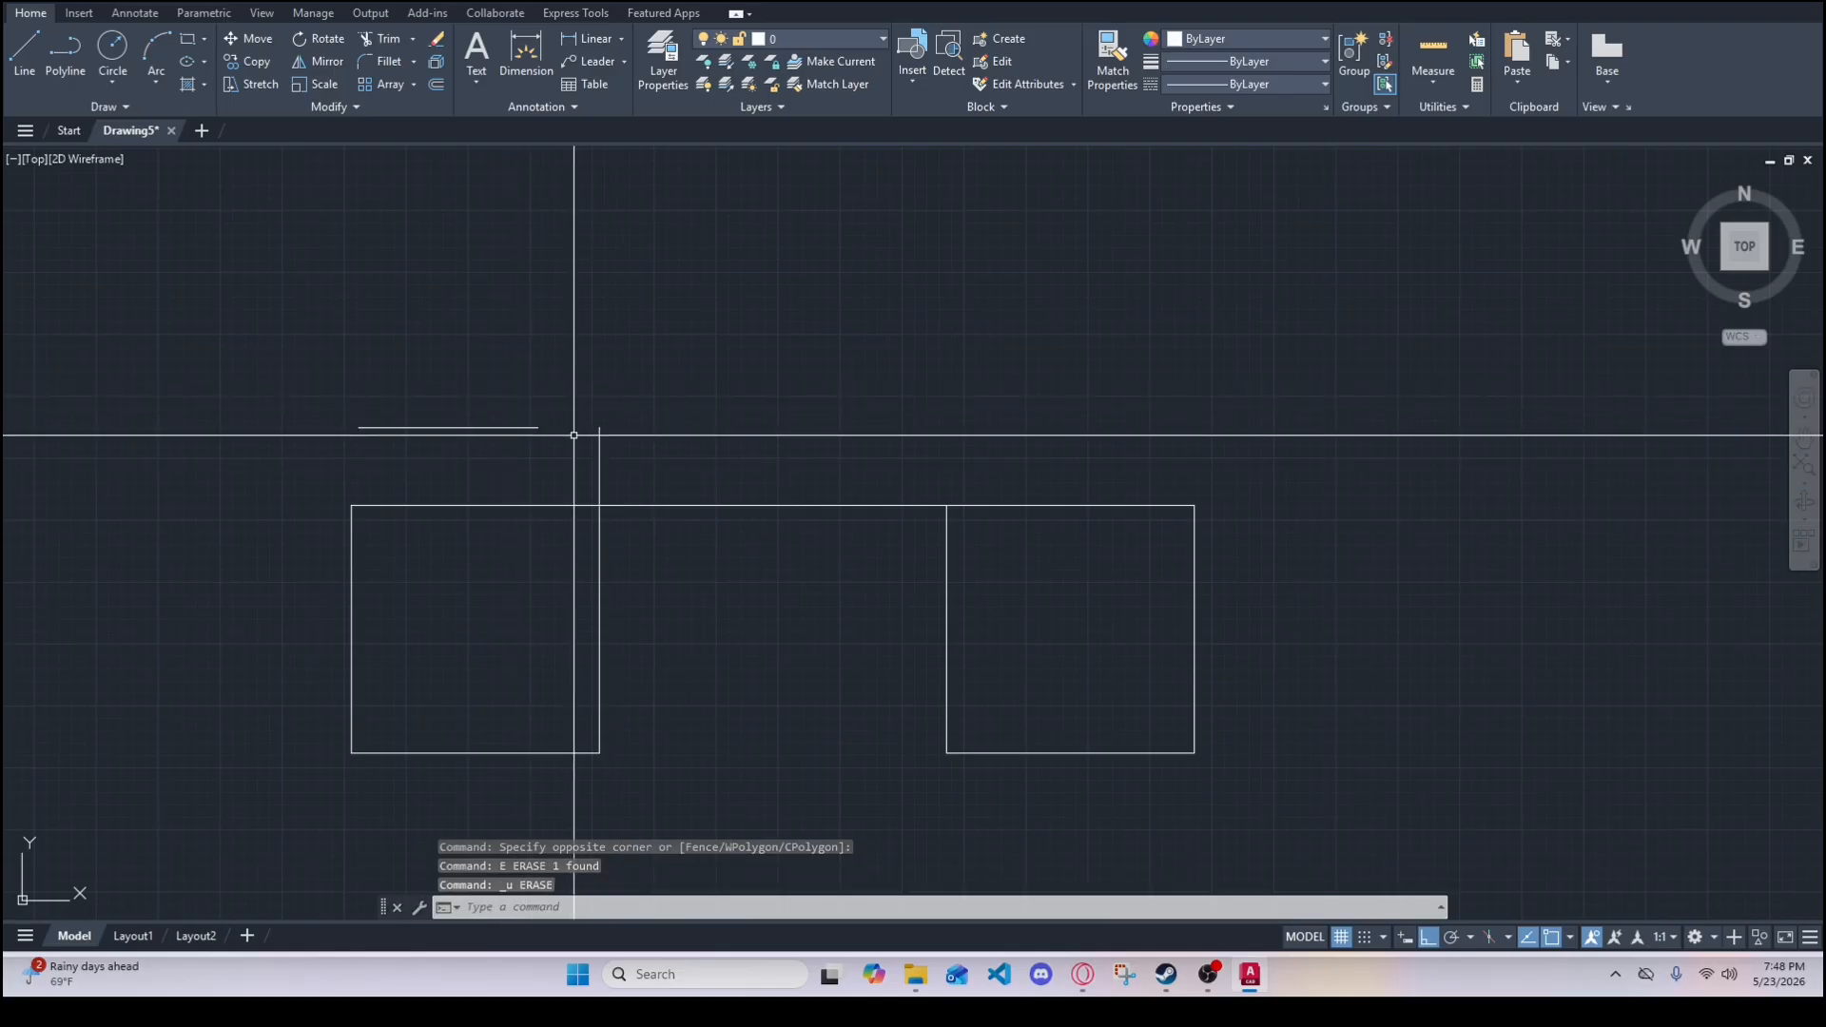
key("Escape")
key("Escape")
left_click(651, 424)
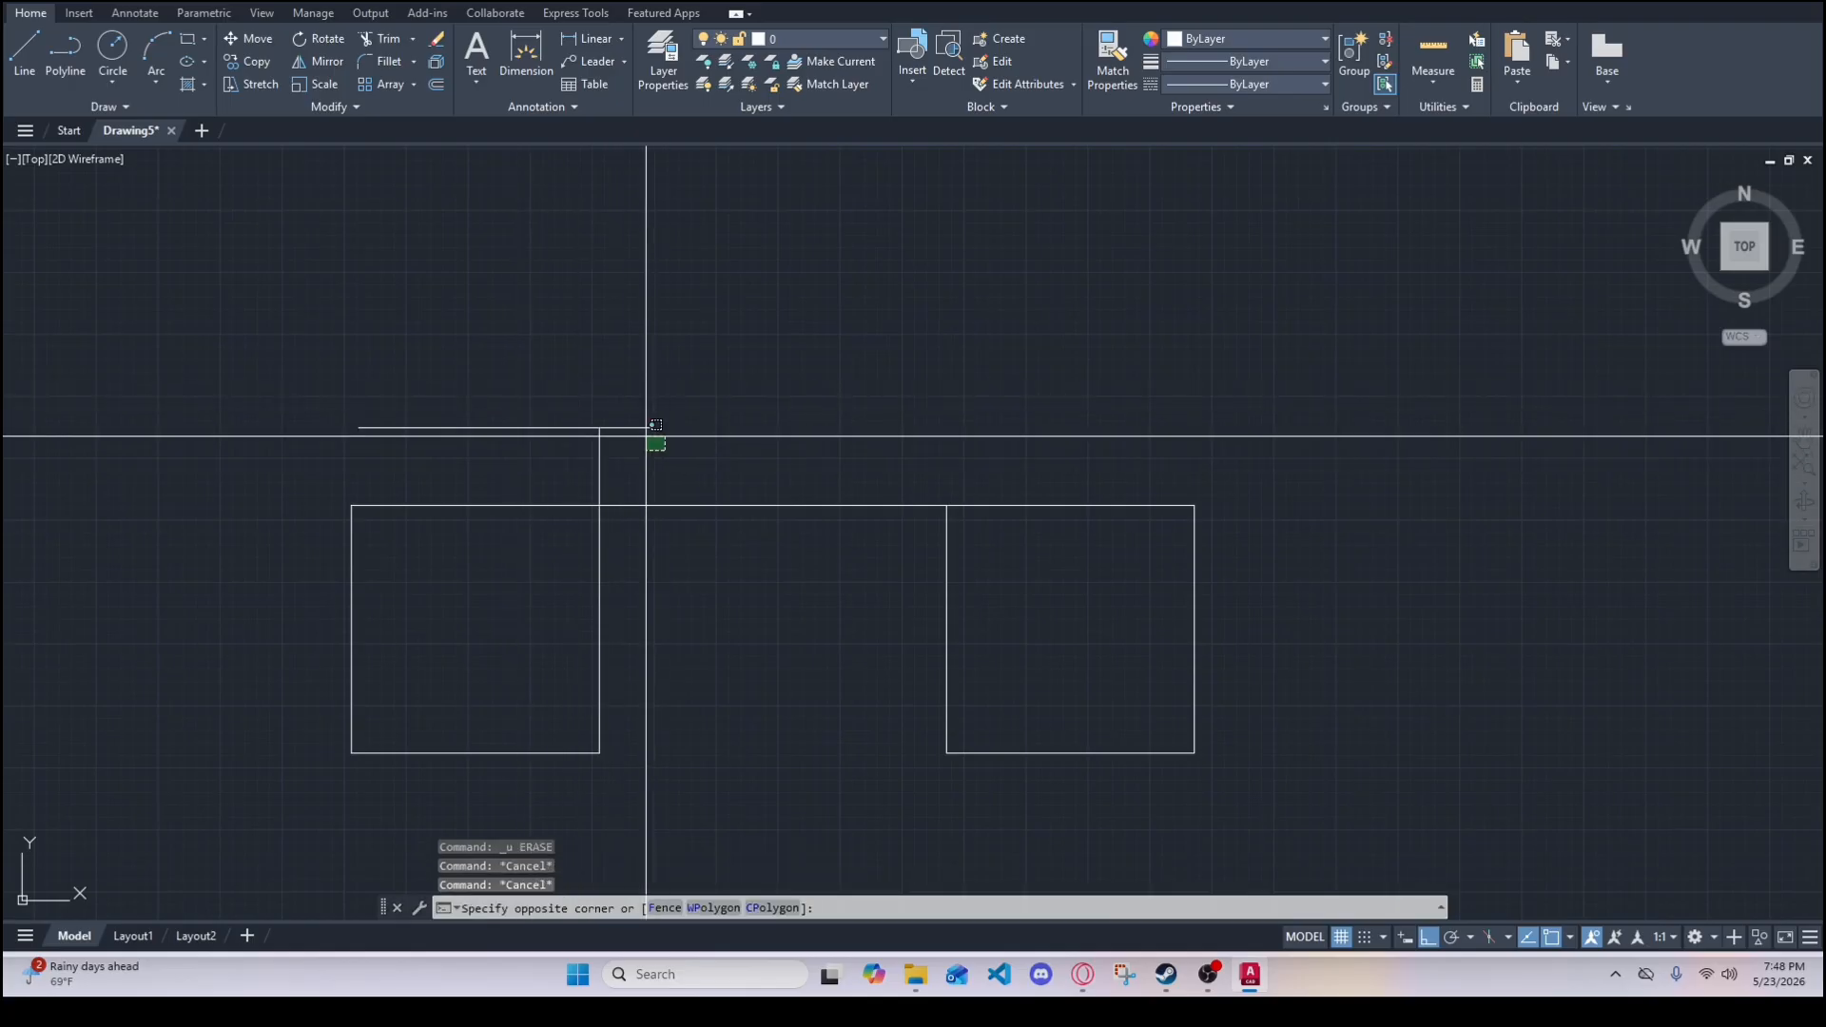
left_click(600, 435)
left_click(633, 473)
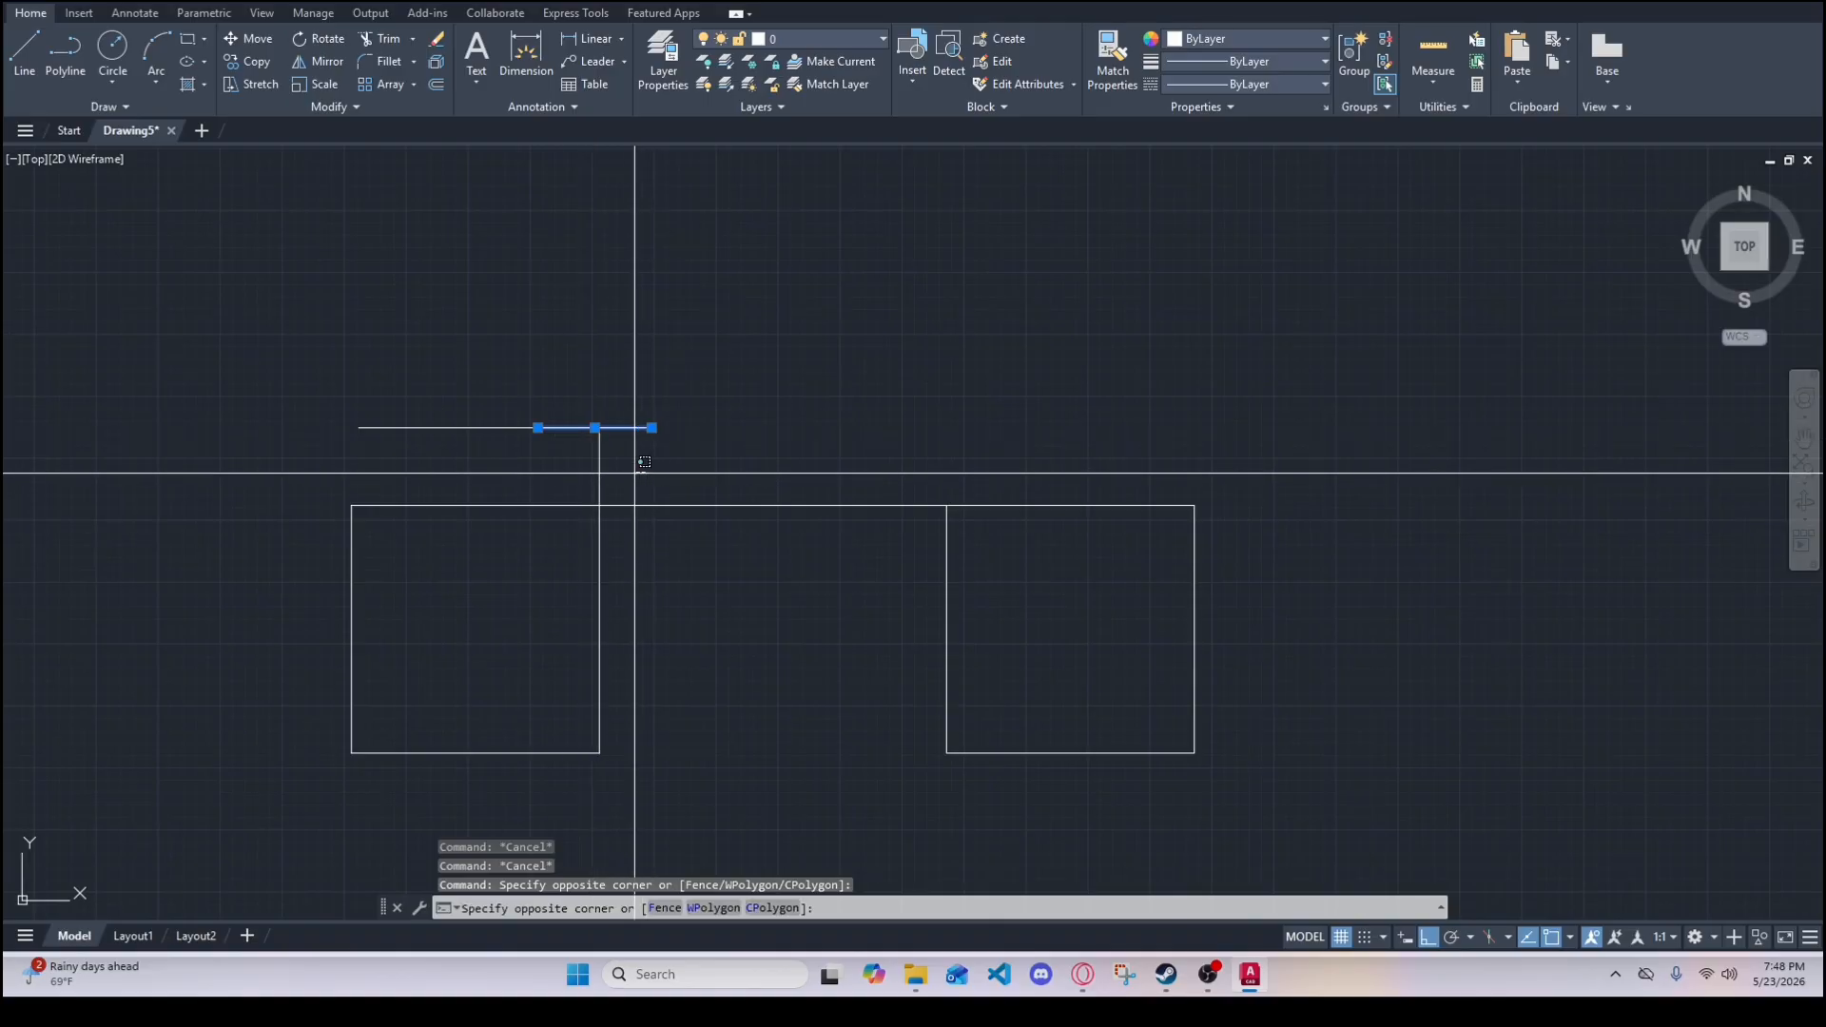
left_click(587, 442)
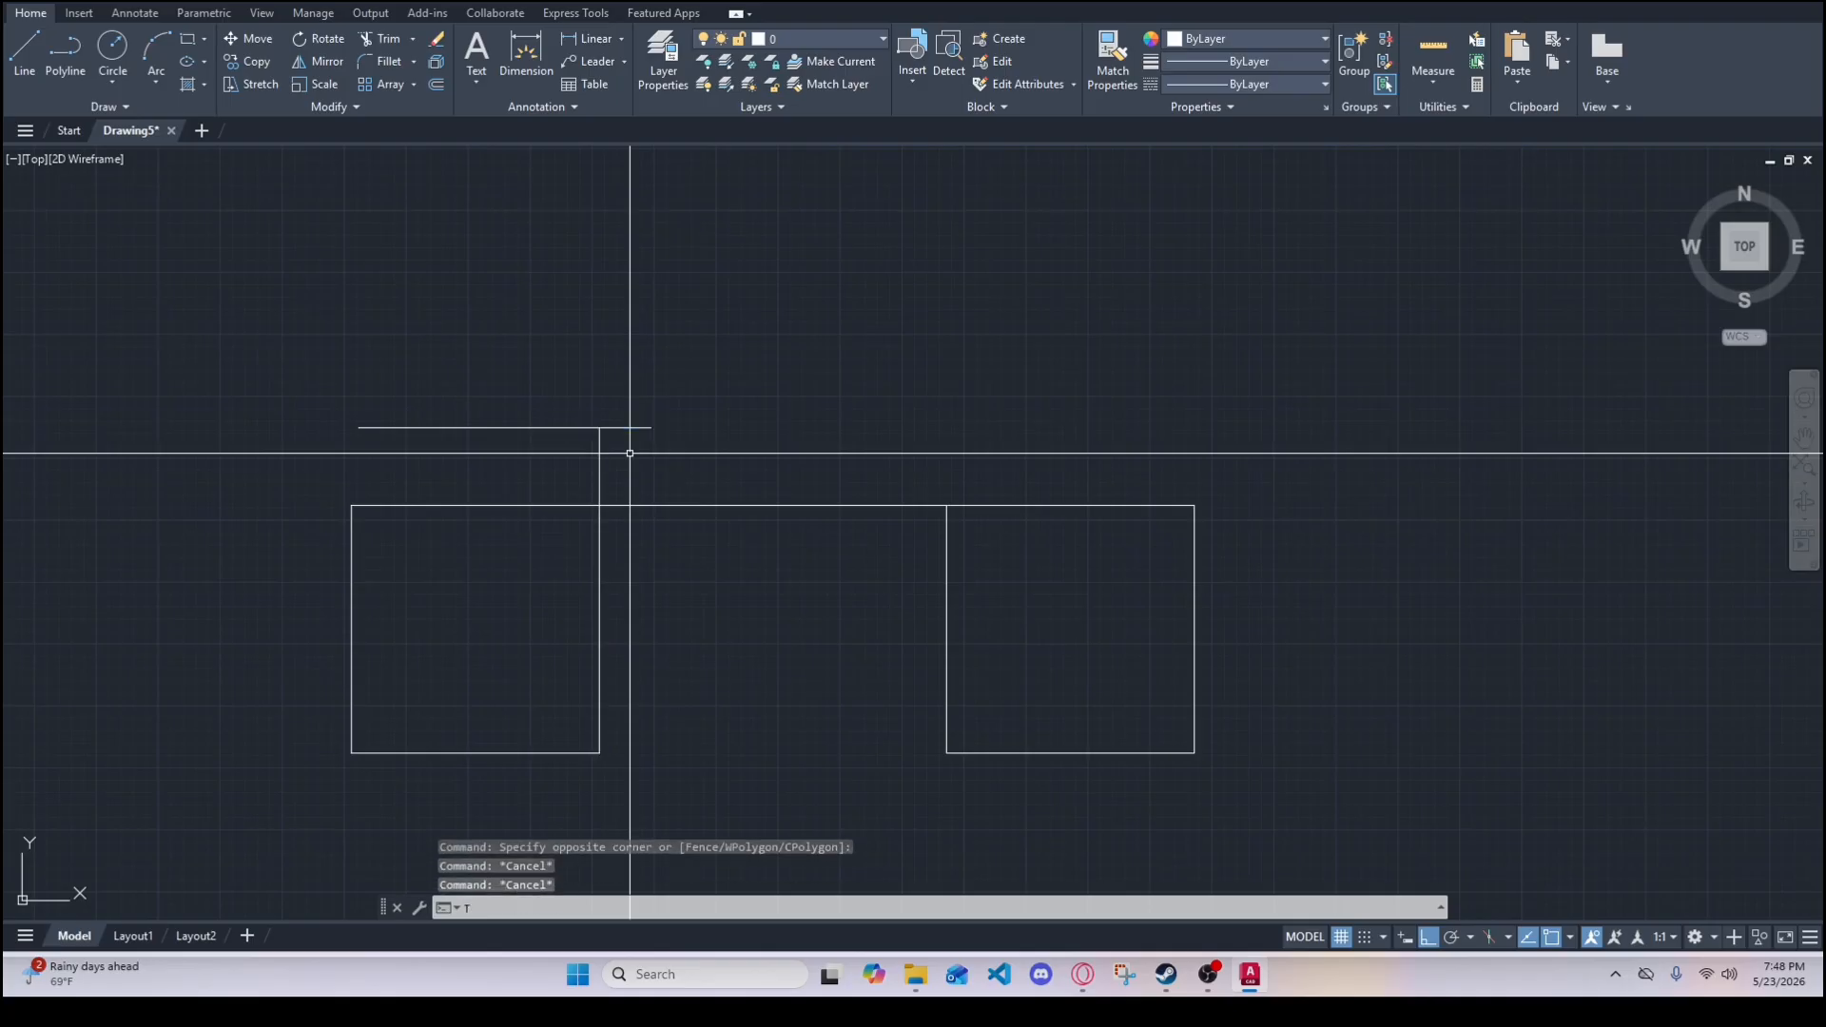
- Trim the extended part of the left square's right edge back to its top edge
type("r")
key("Return")
left_click_drag(625, 455, 576, 466)
key("Escape")
key("Escape")
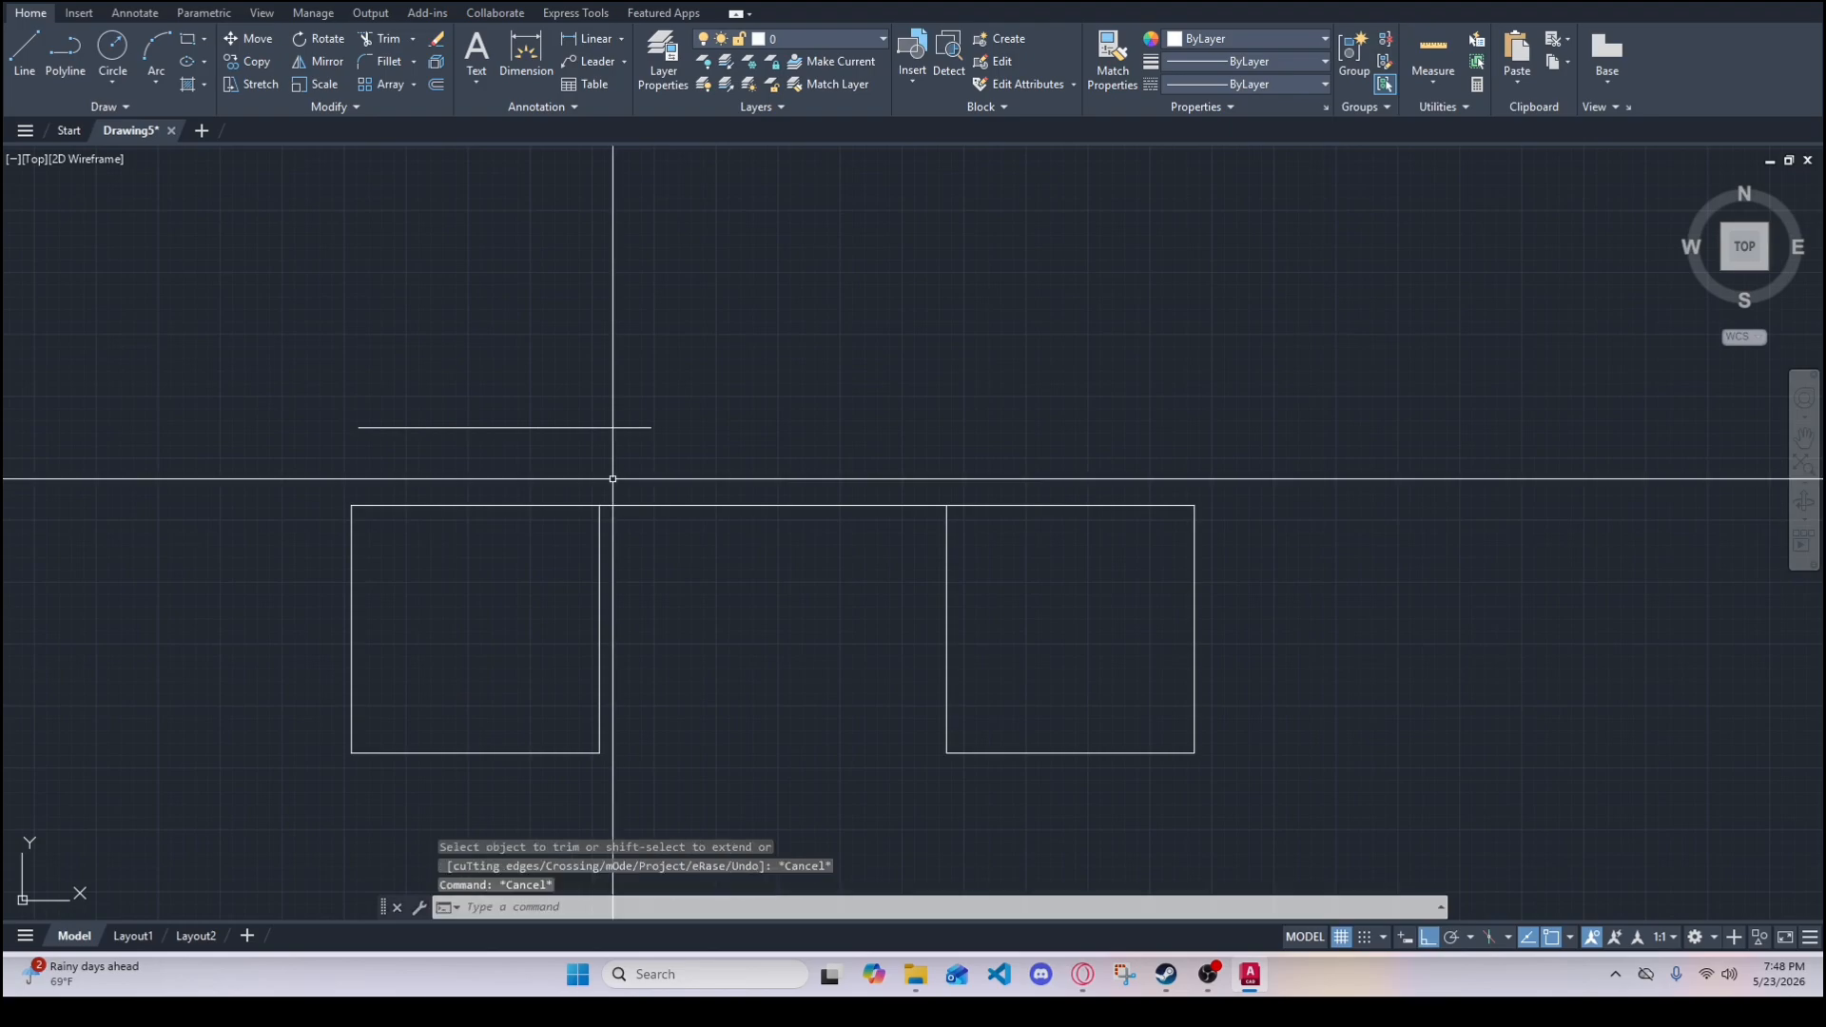
- Erase both segments of the horizontal line above the left square
left_click(612, 477)
left_click(558, 380)
type("e")
key("space")
left_click(523, 461)
left_click(476, 383)
key("Delete")
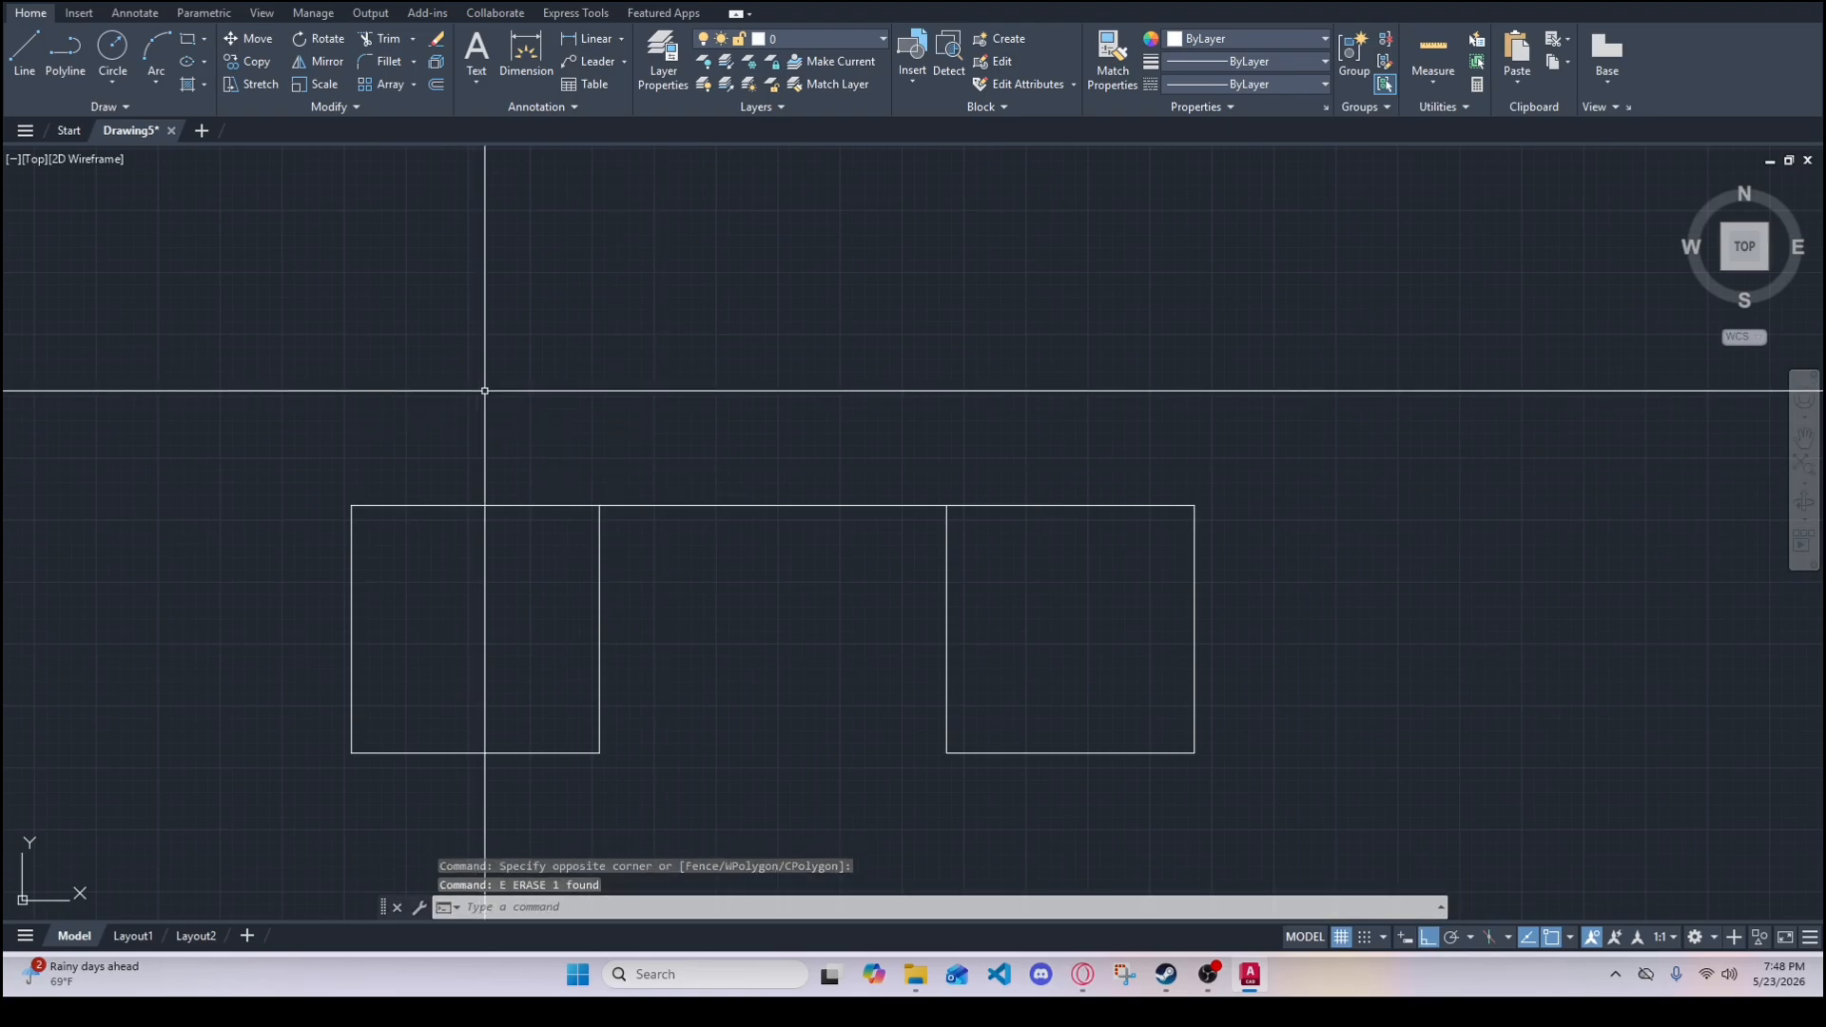
key("Escape")
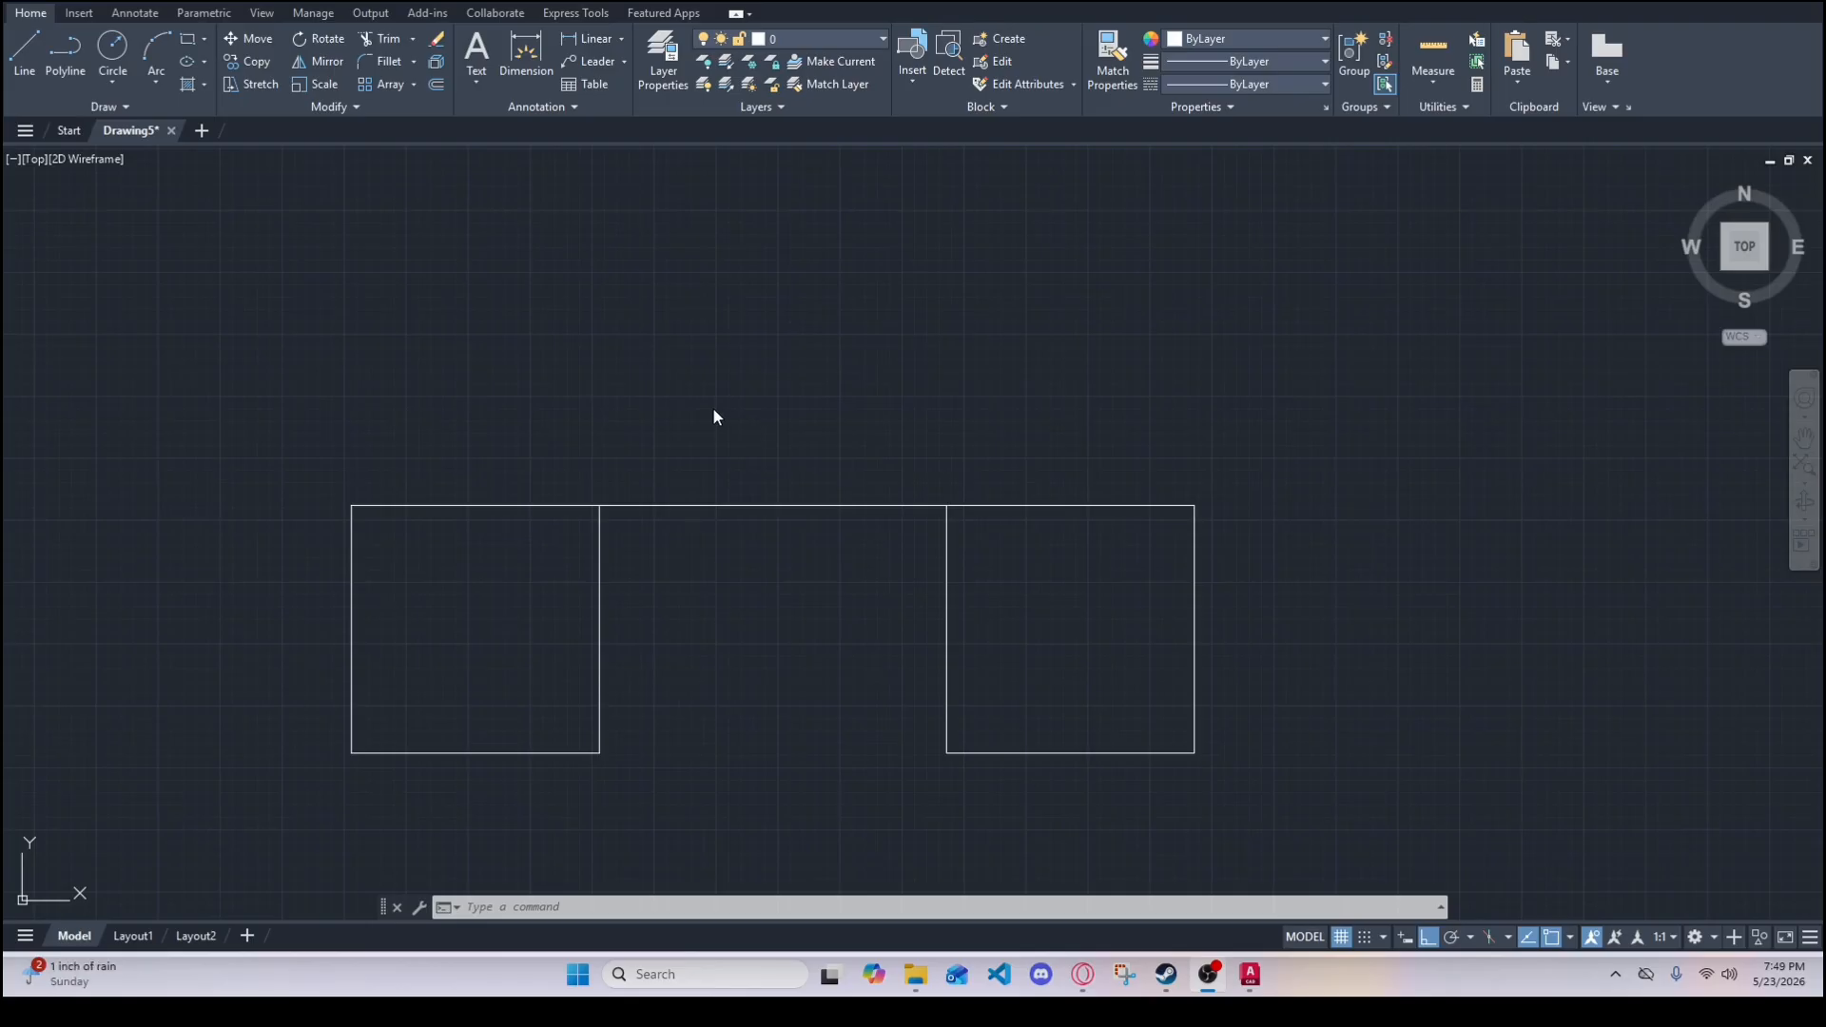
- Add a vertical dimension for the left square's left edge, placed just outside the square
scroll(722, 482, "down", 2)
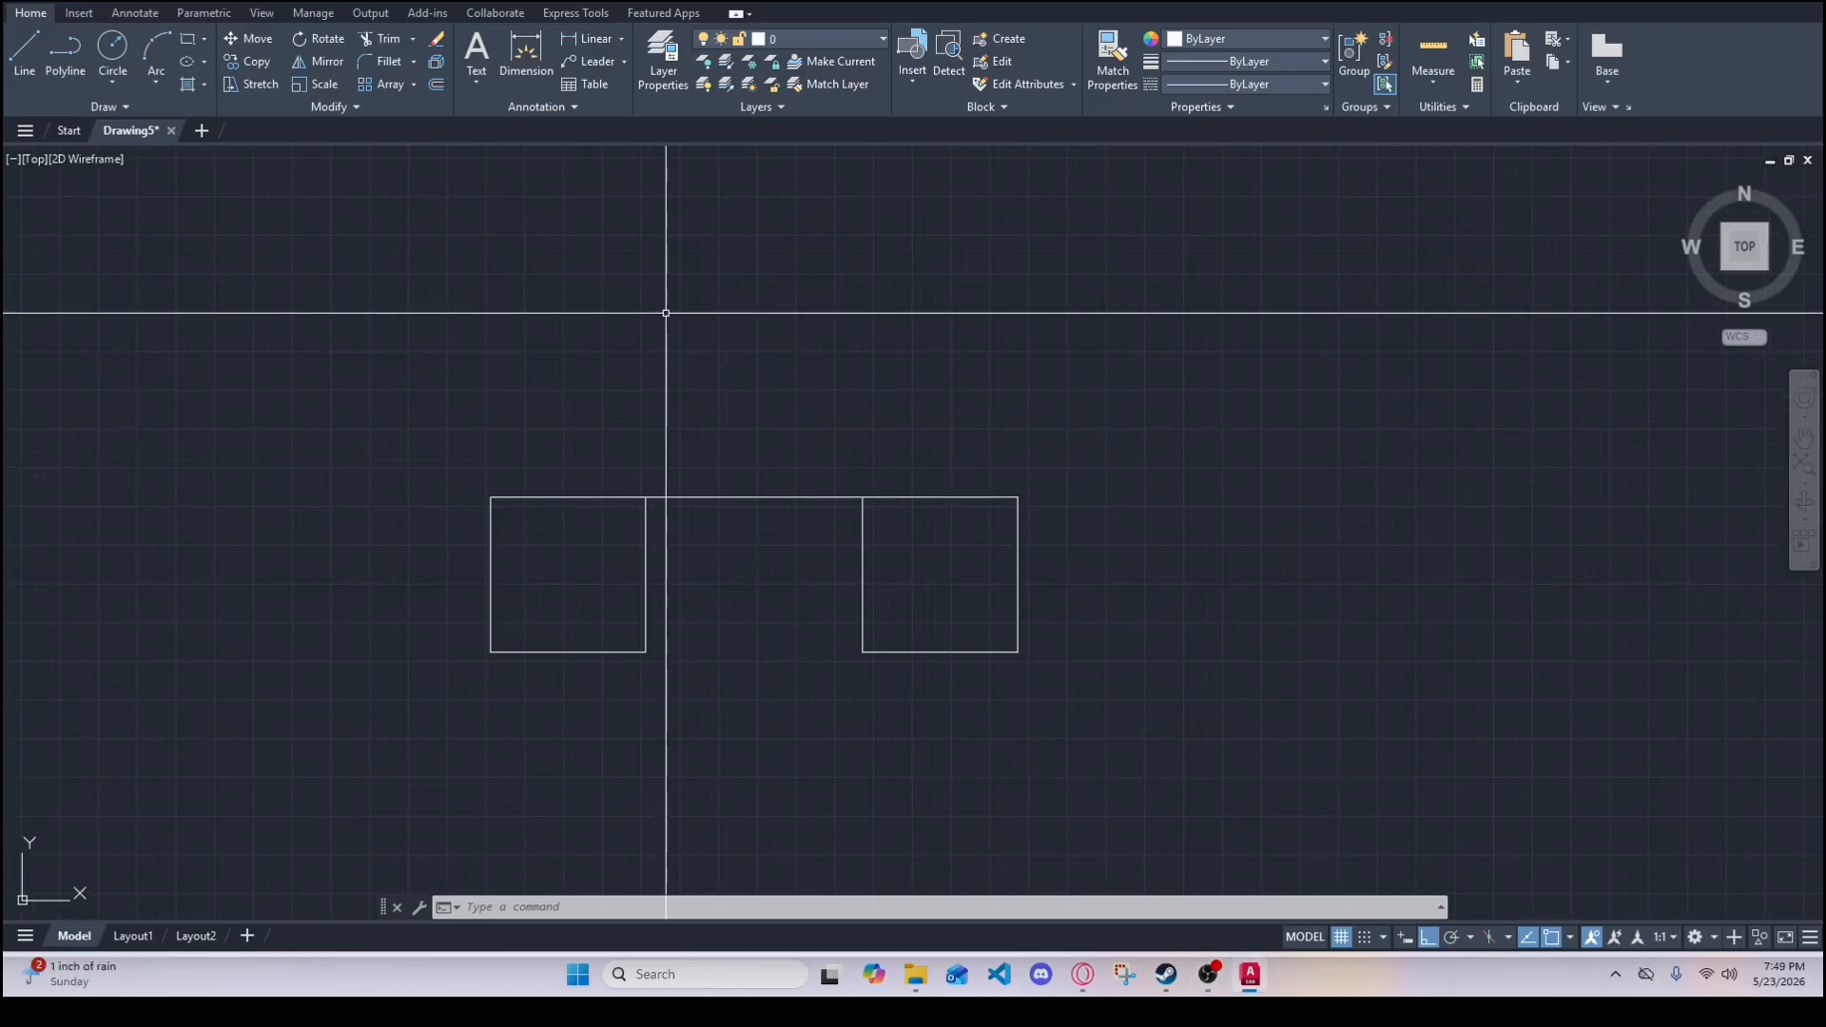
type("dim")
key("Return")
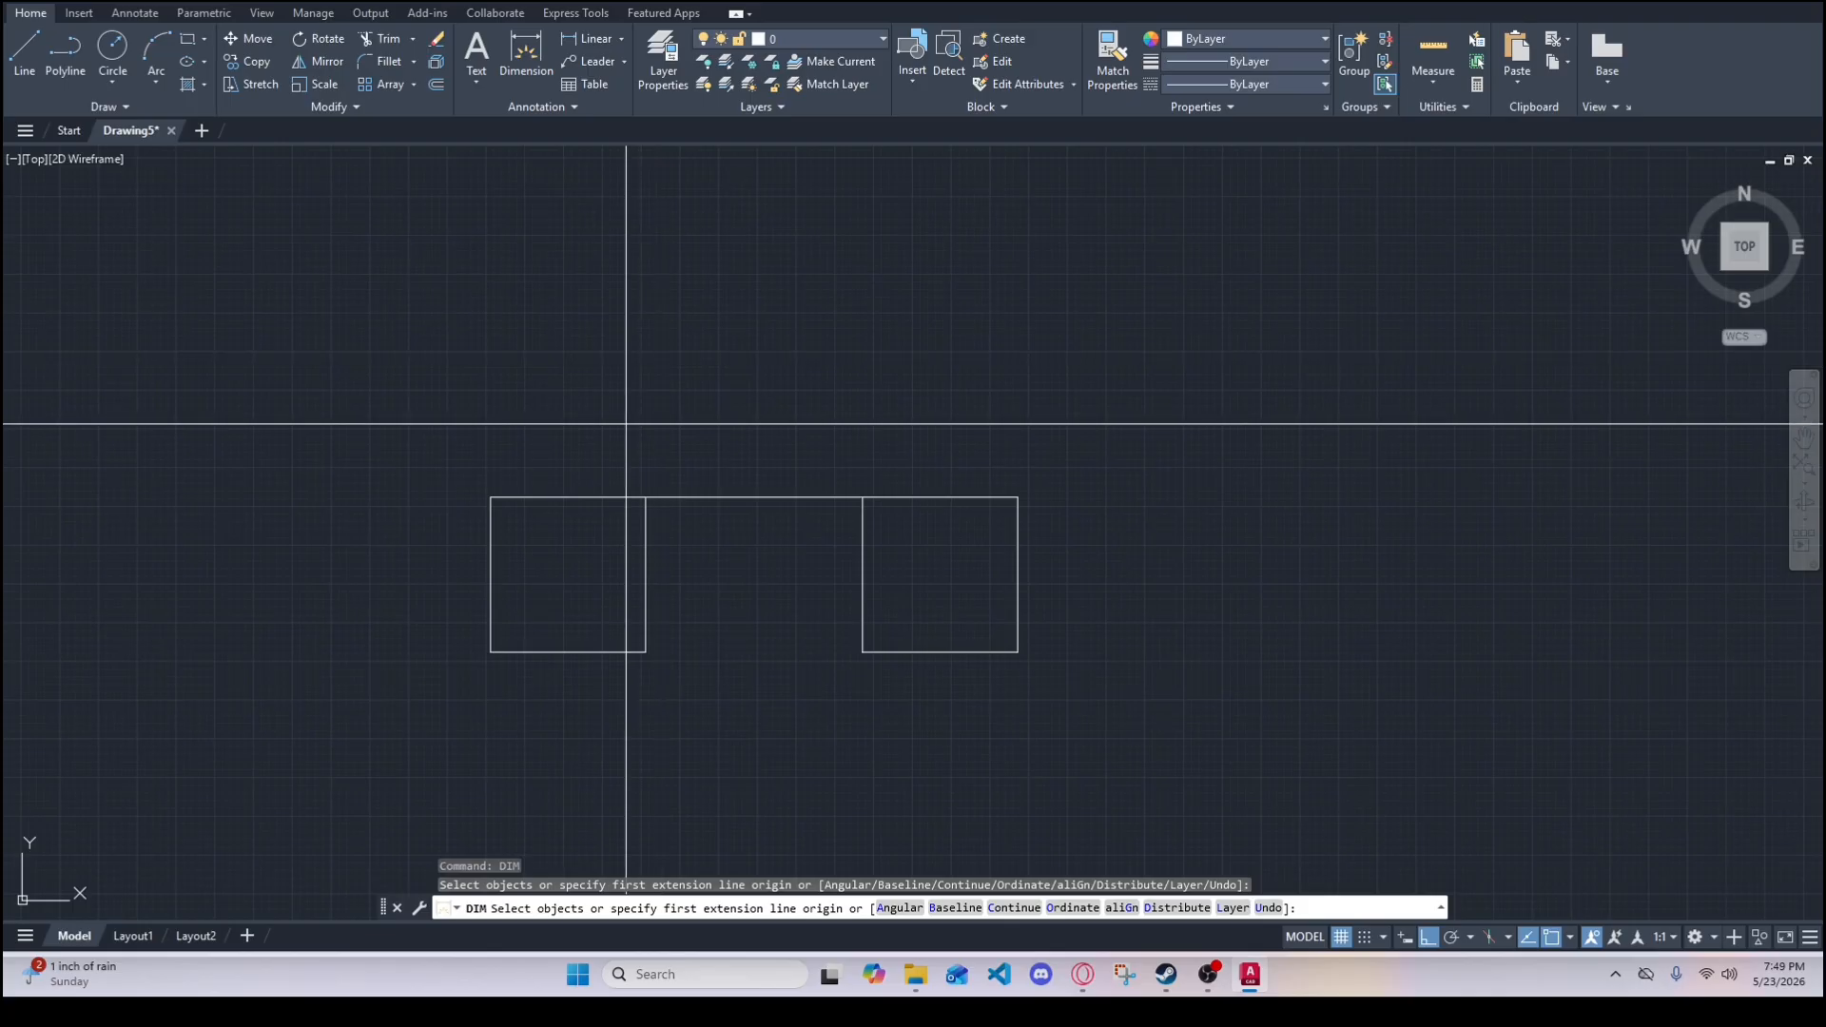
scroll(540, 503, "up", 2)
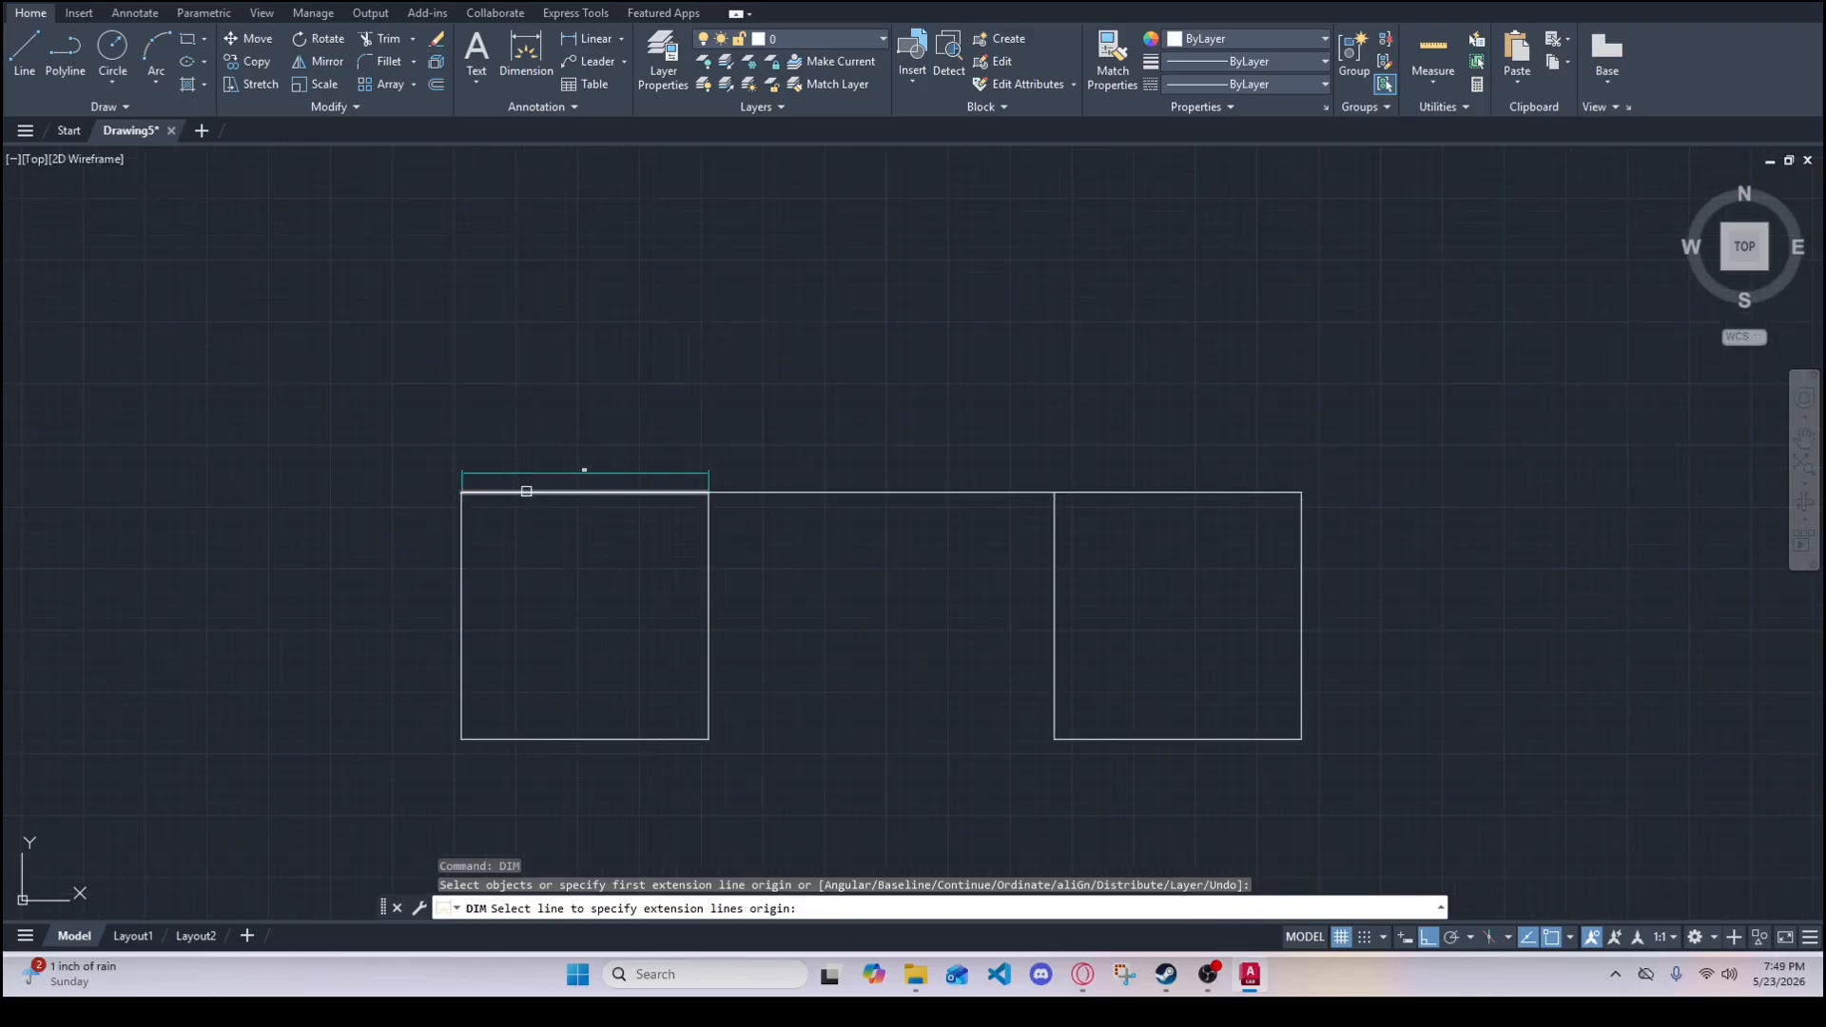
left_click(460, 571)
left_click(418, 613)
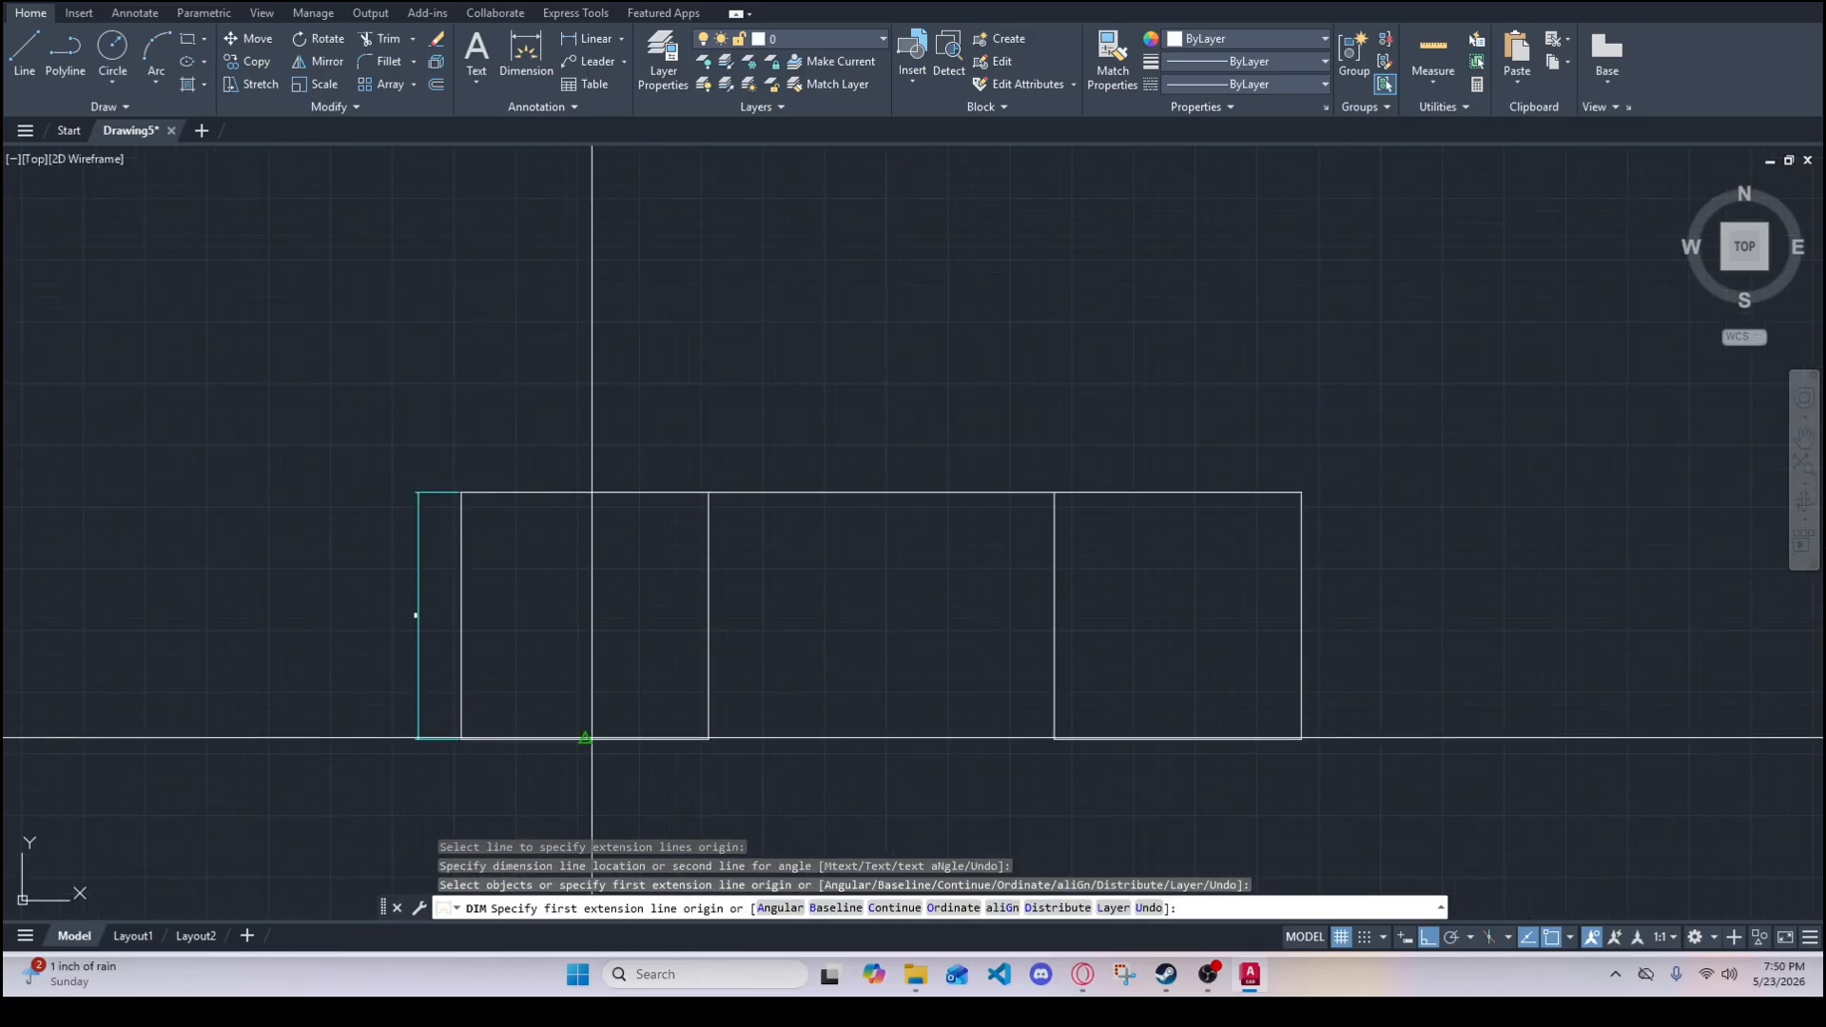
left_click(636, 739)
left_click(638, 790)
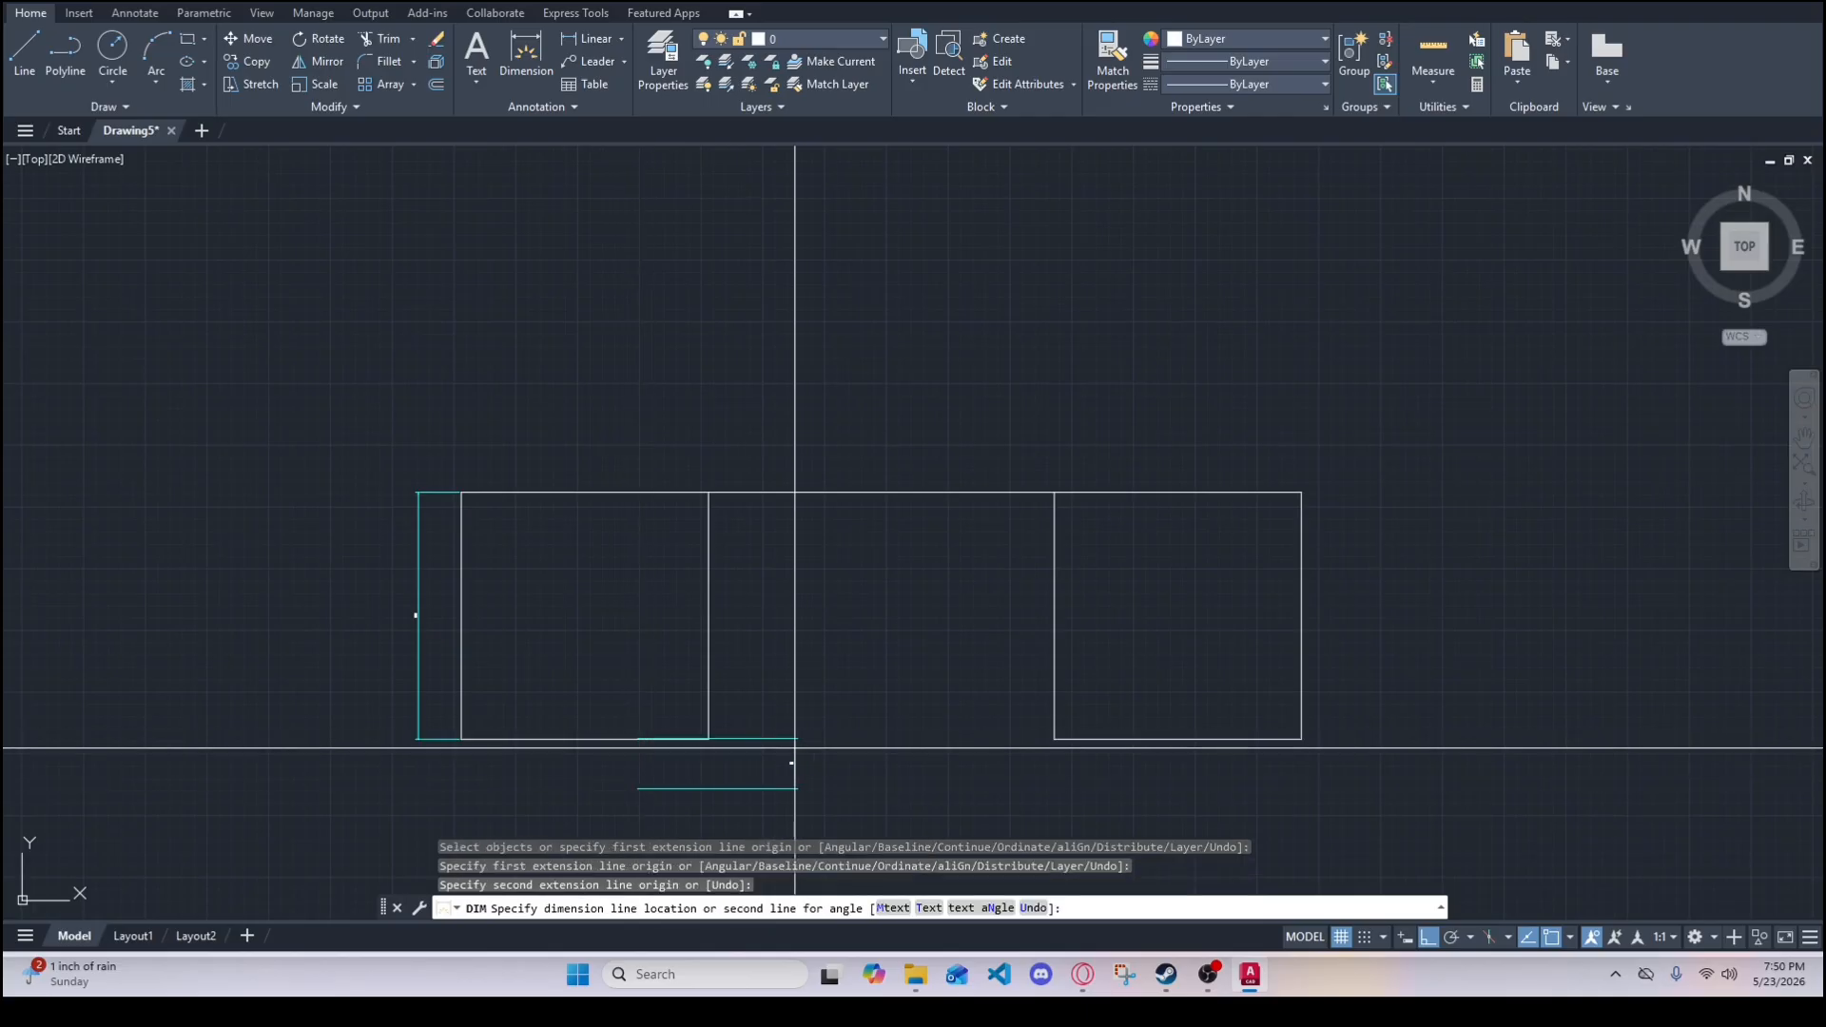
key("Escape")
- Move the left square's bottom edge straight down a short distance, detaching it from the two side edges
middle_click_drag(768, 740, 687, 609)
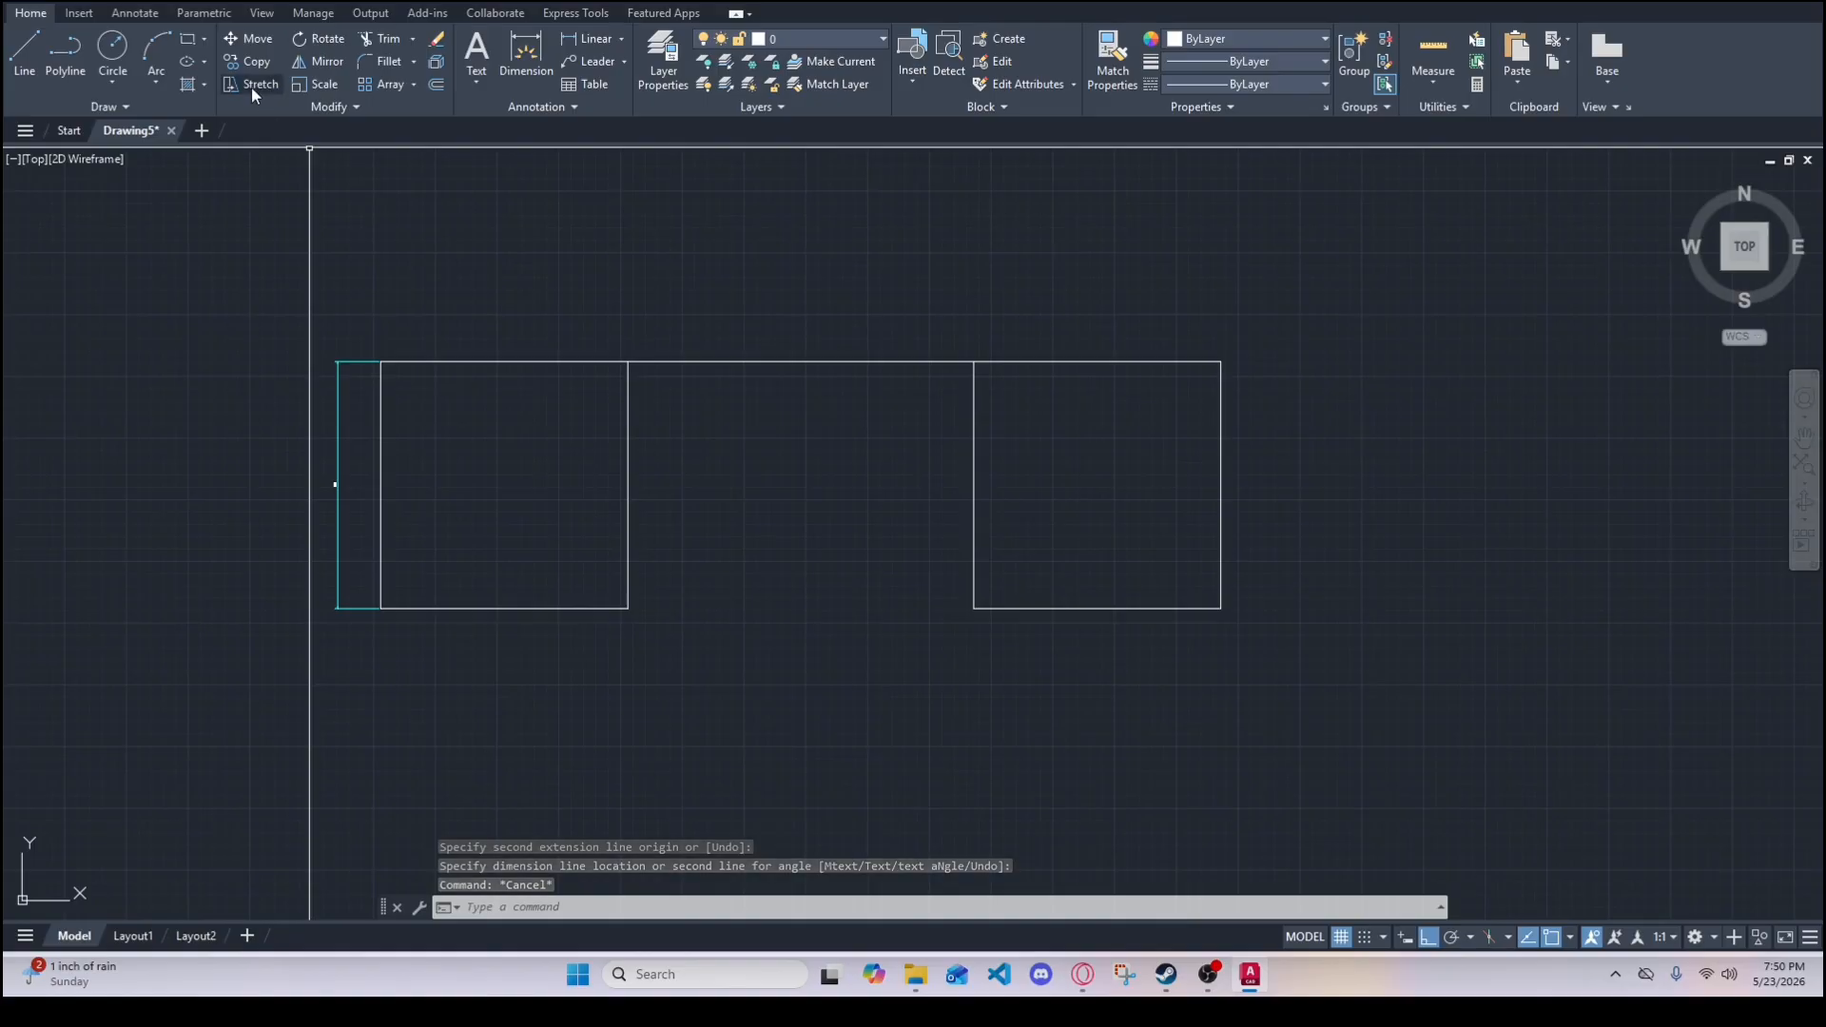
left_click(600, 636)
left_click(558, 596)
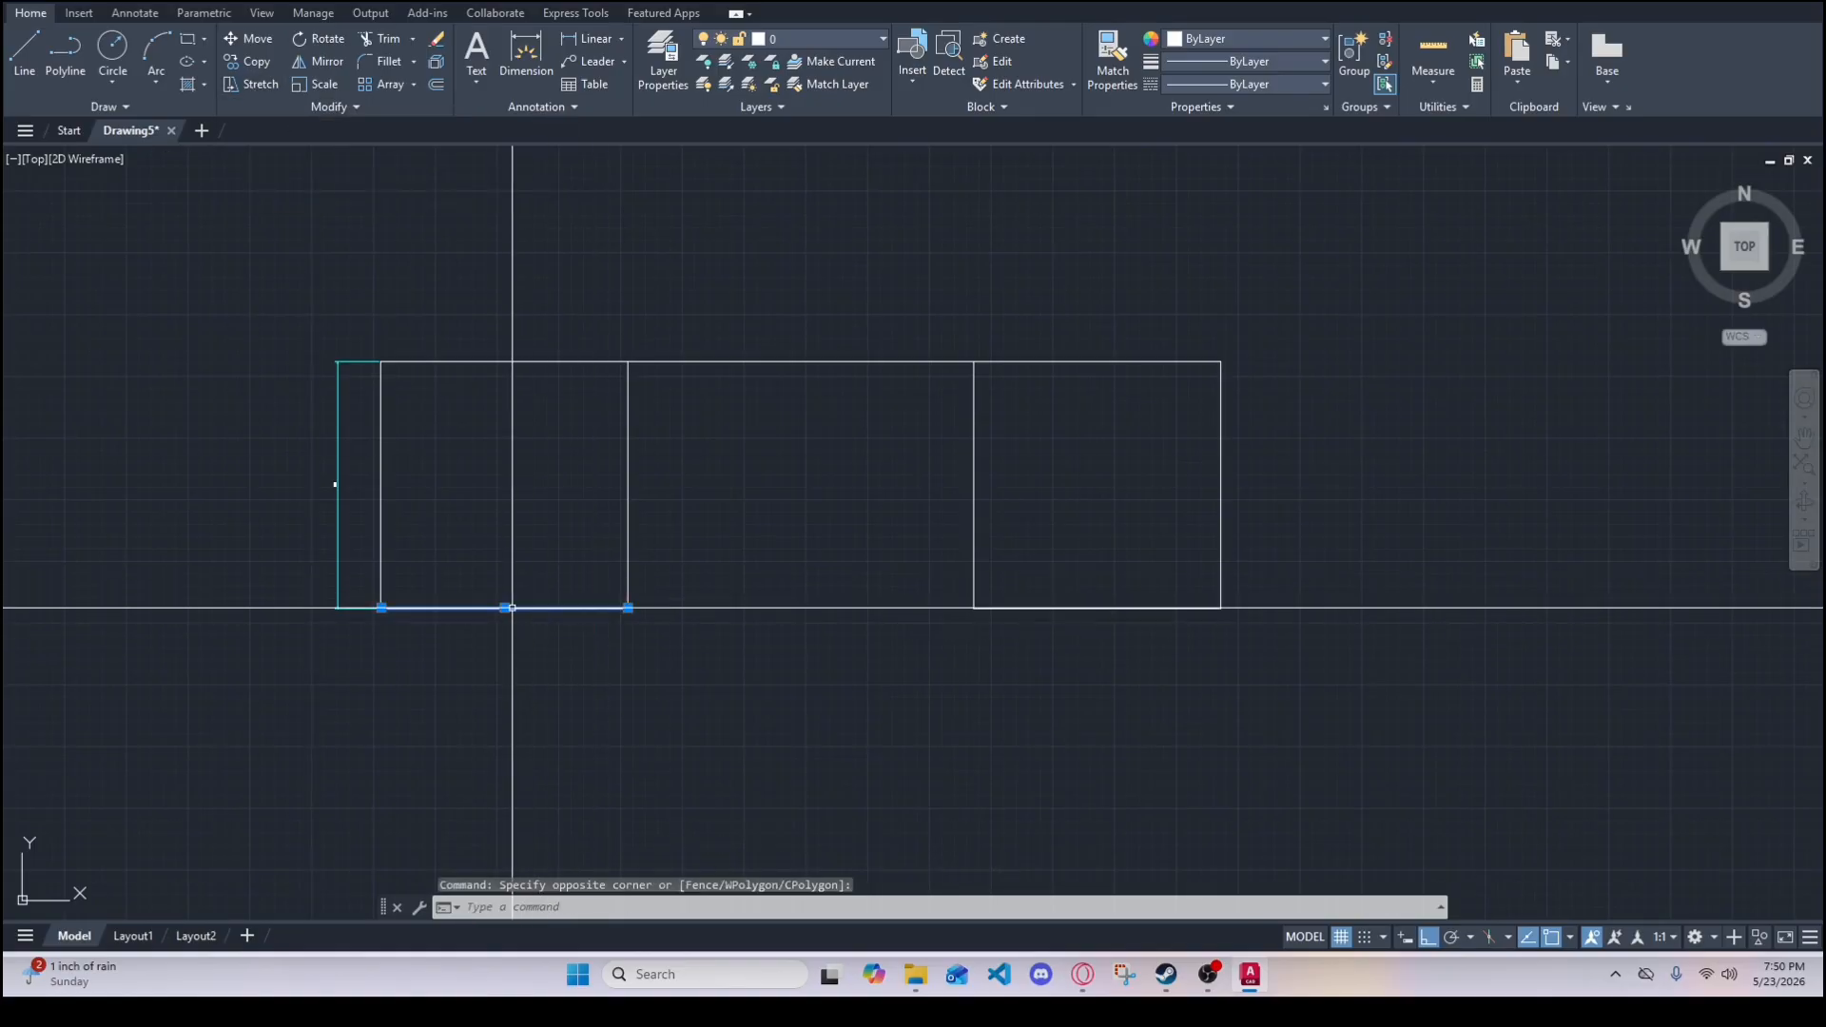
left_click(505, 607)
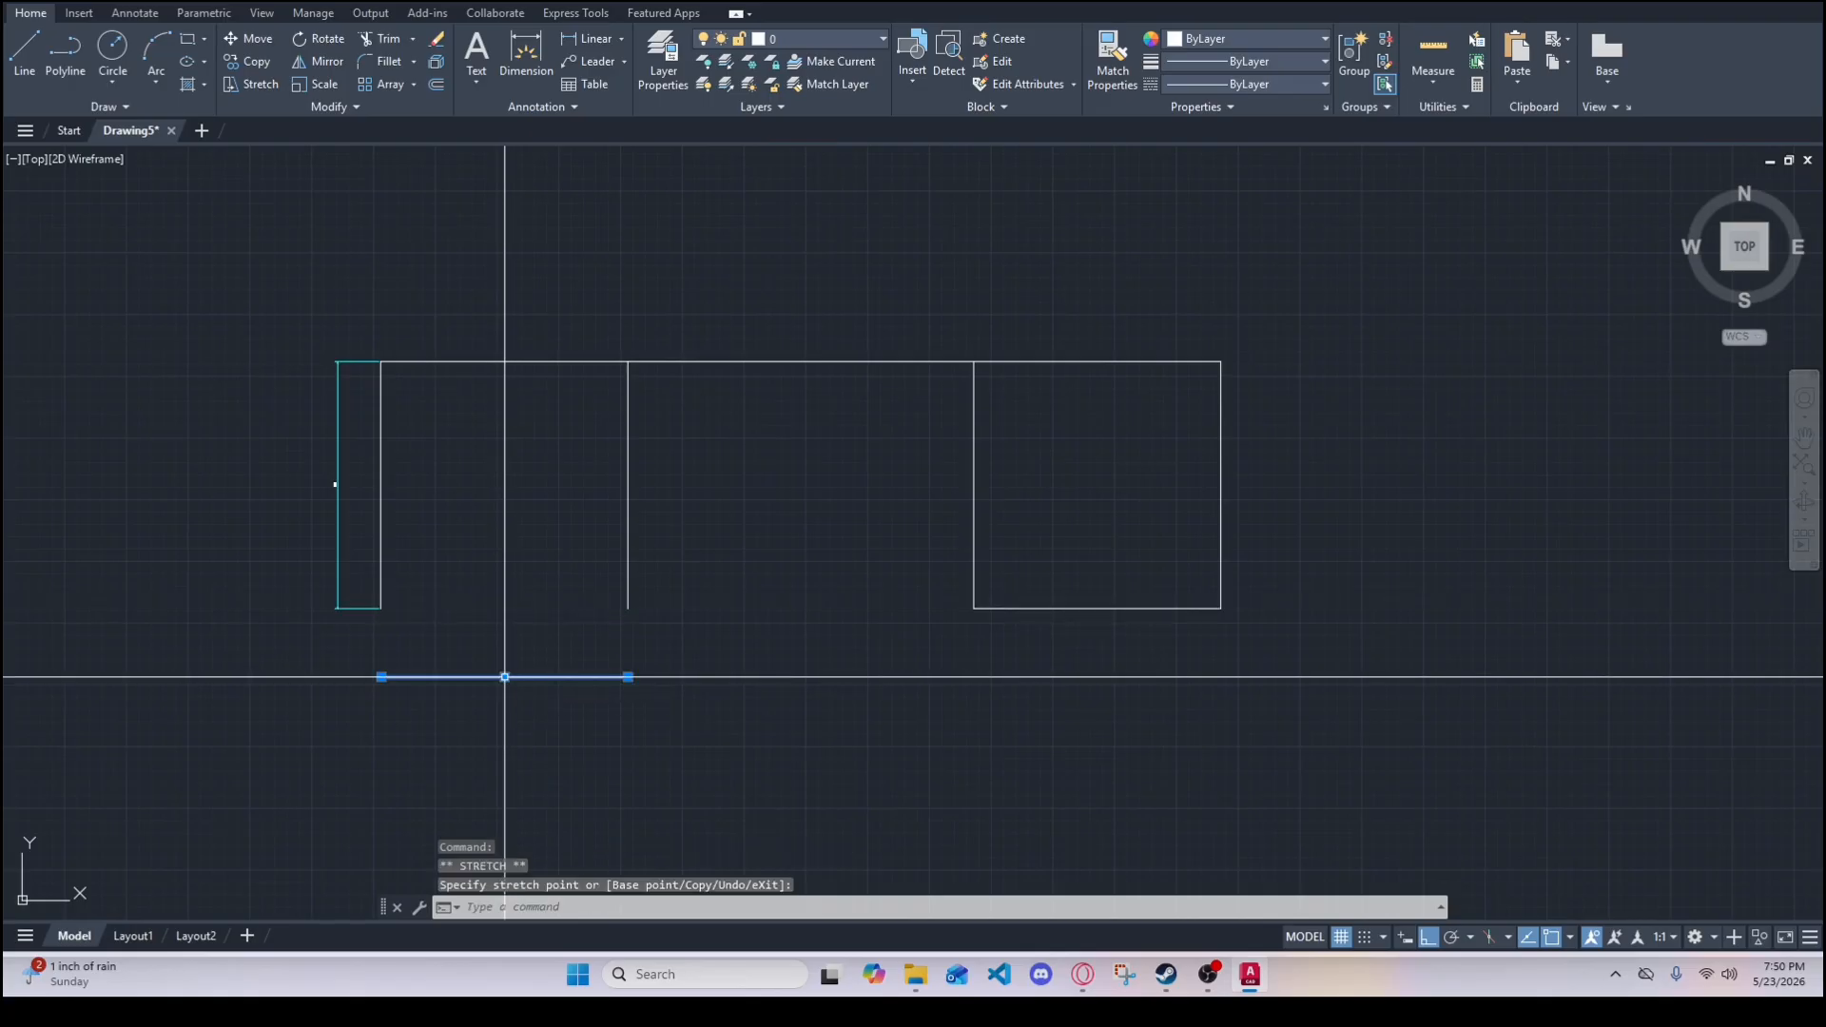
left_click(502, 676)
key("Escape")
key("Escape")
- Extend both side edges of the left shape down to the lowered bottom edge
type("EX")
key("Return")
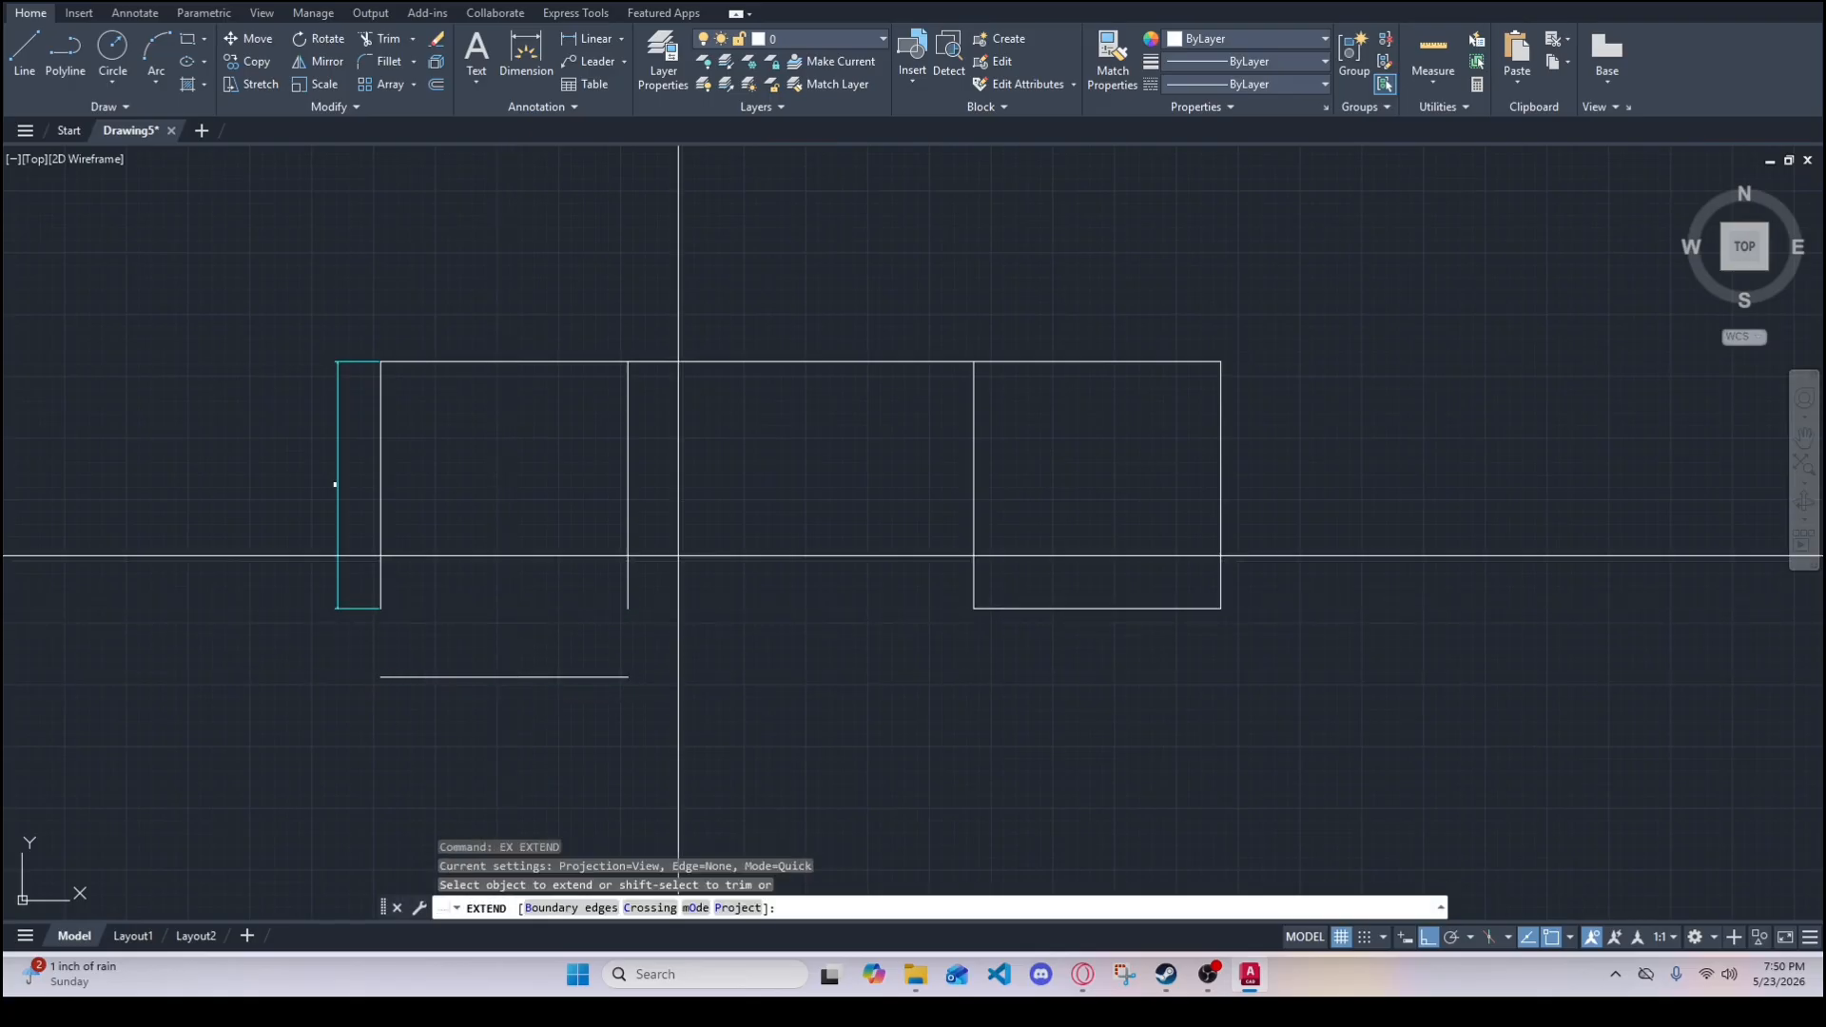
left_click_drag(672, 558, 387, 534)
key("Escape")
- Erase the vertical dimension beside the left shape's left edge
left_click(360, 637)
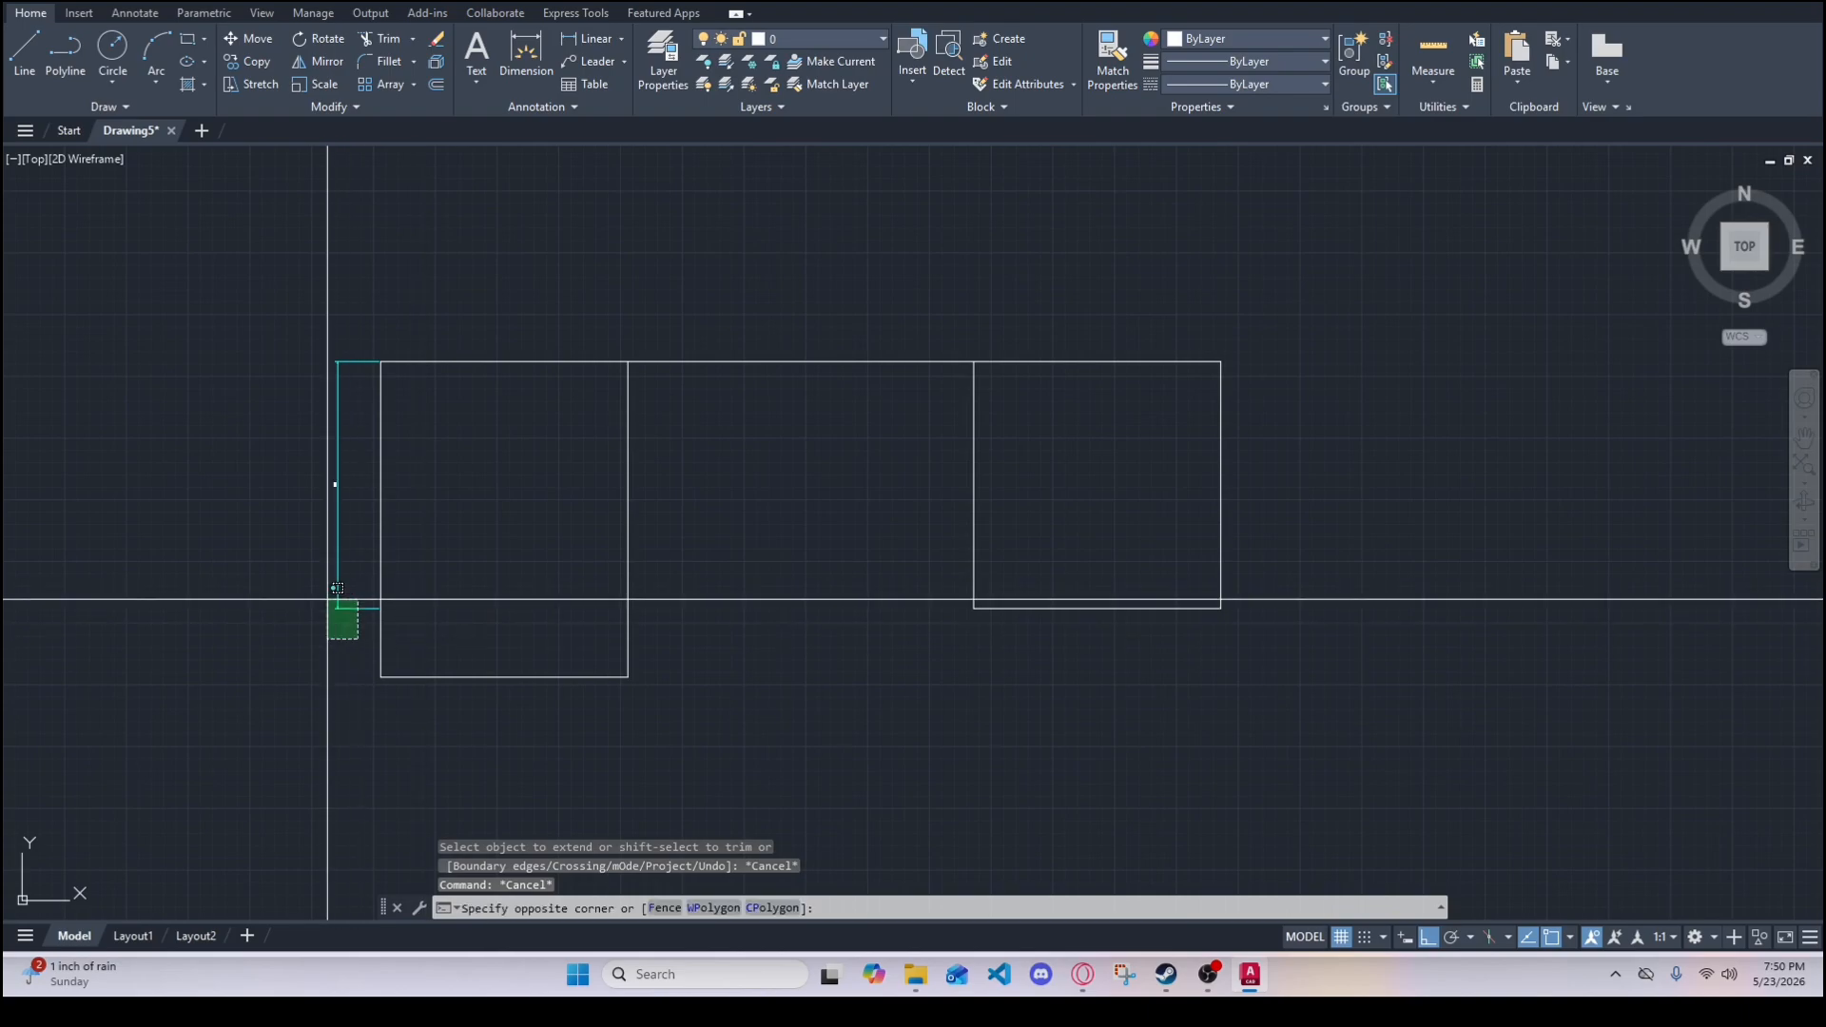
left_click(327, 594)
type("E")
key("Return")
- Add a vertical dimension for the left rectangle's full left edge, placed just outside the rectangle
type("CD")
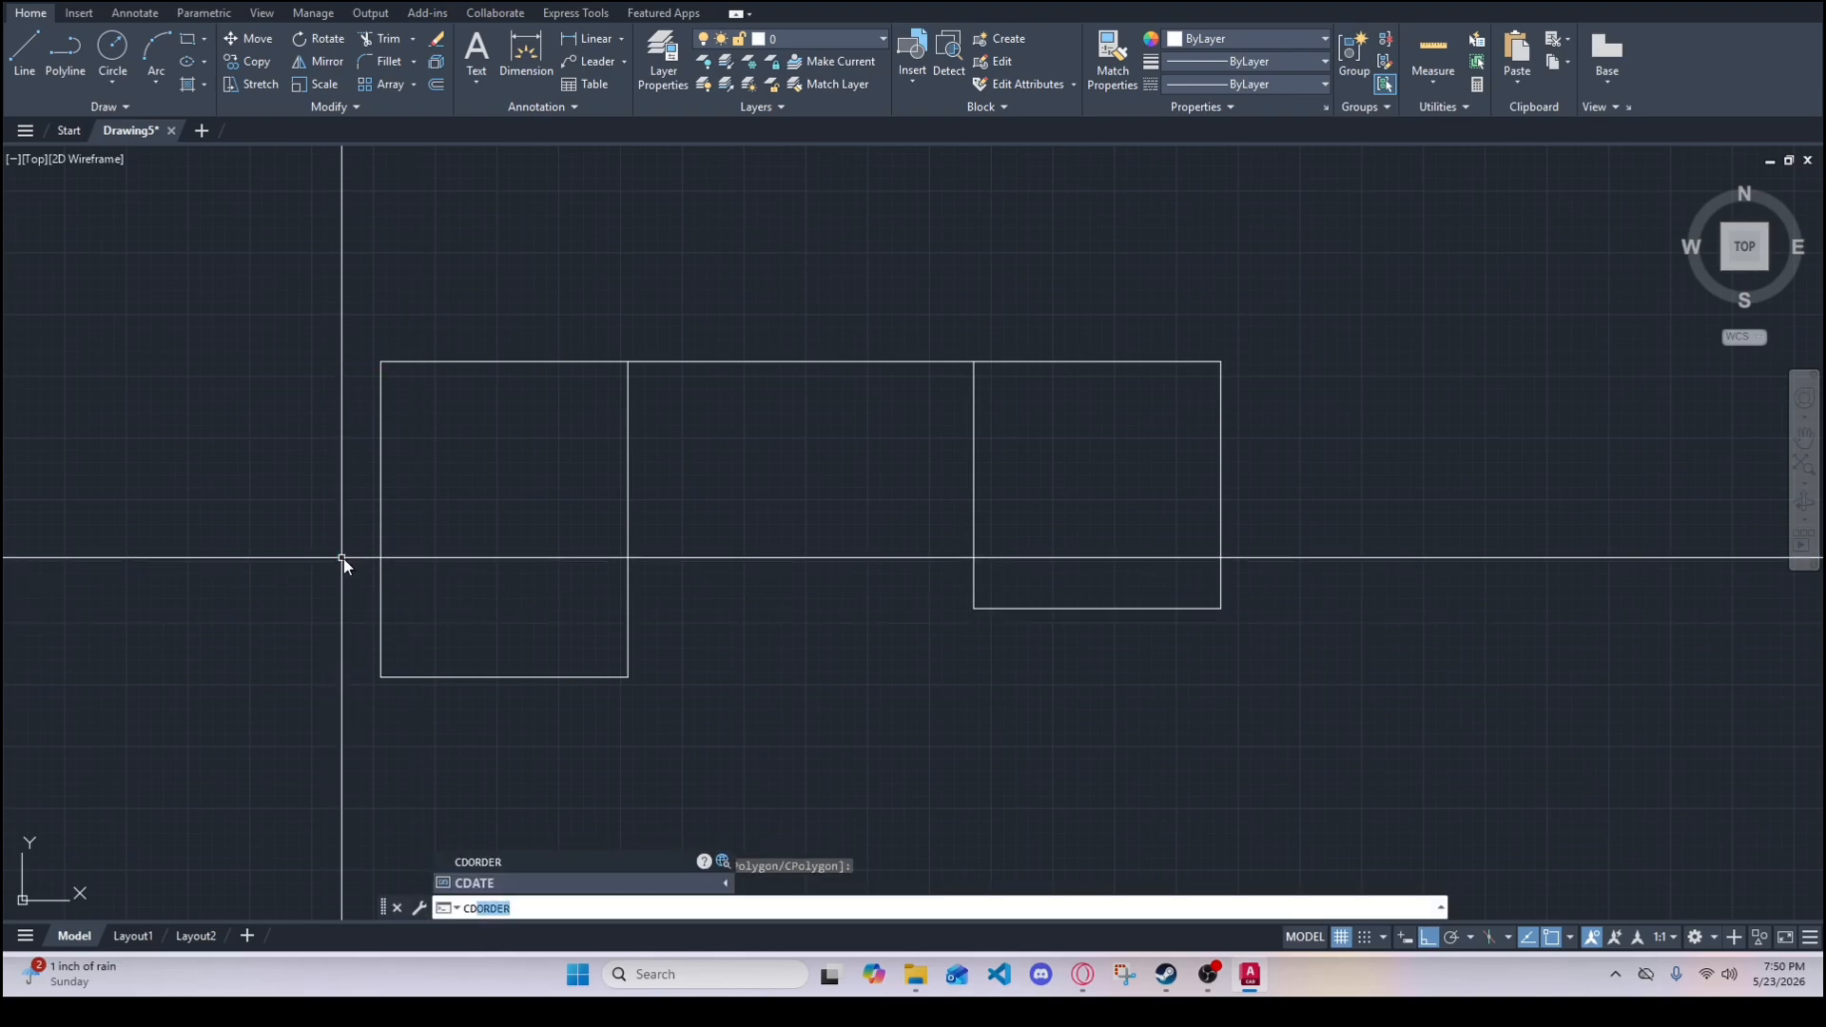
key("Escape")
type("DIM")
key("Return")
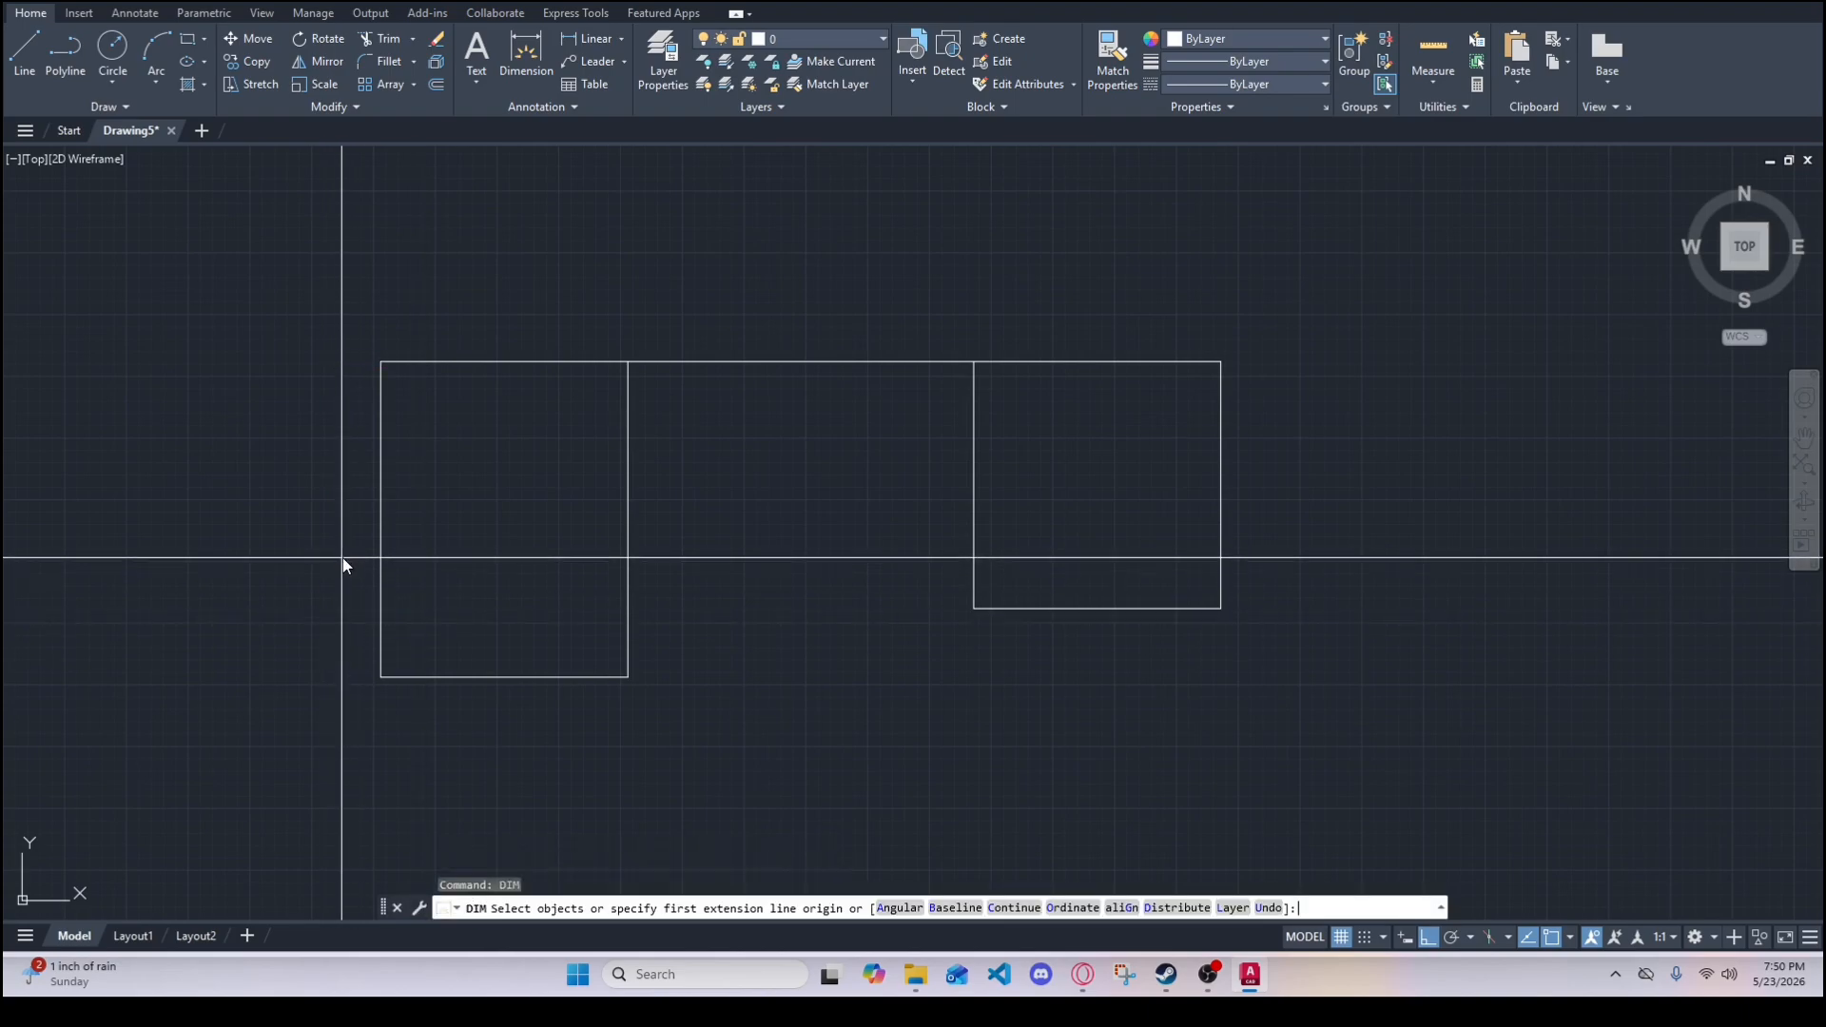
left_click(378, 466)
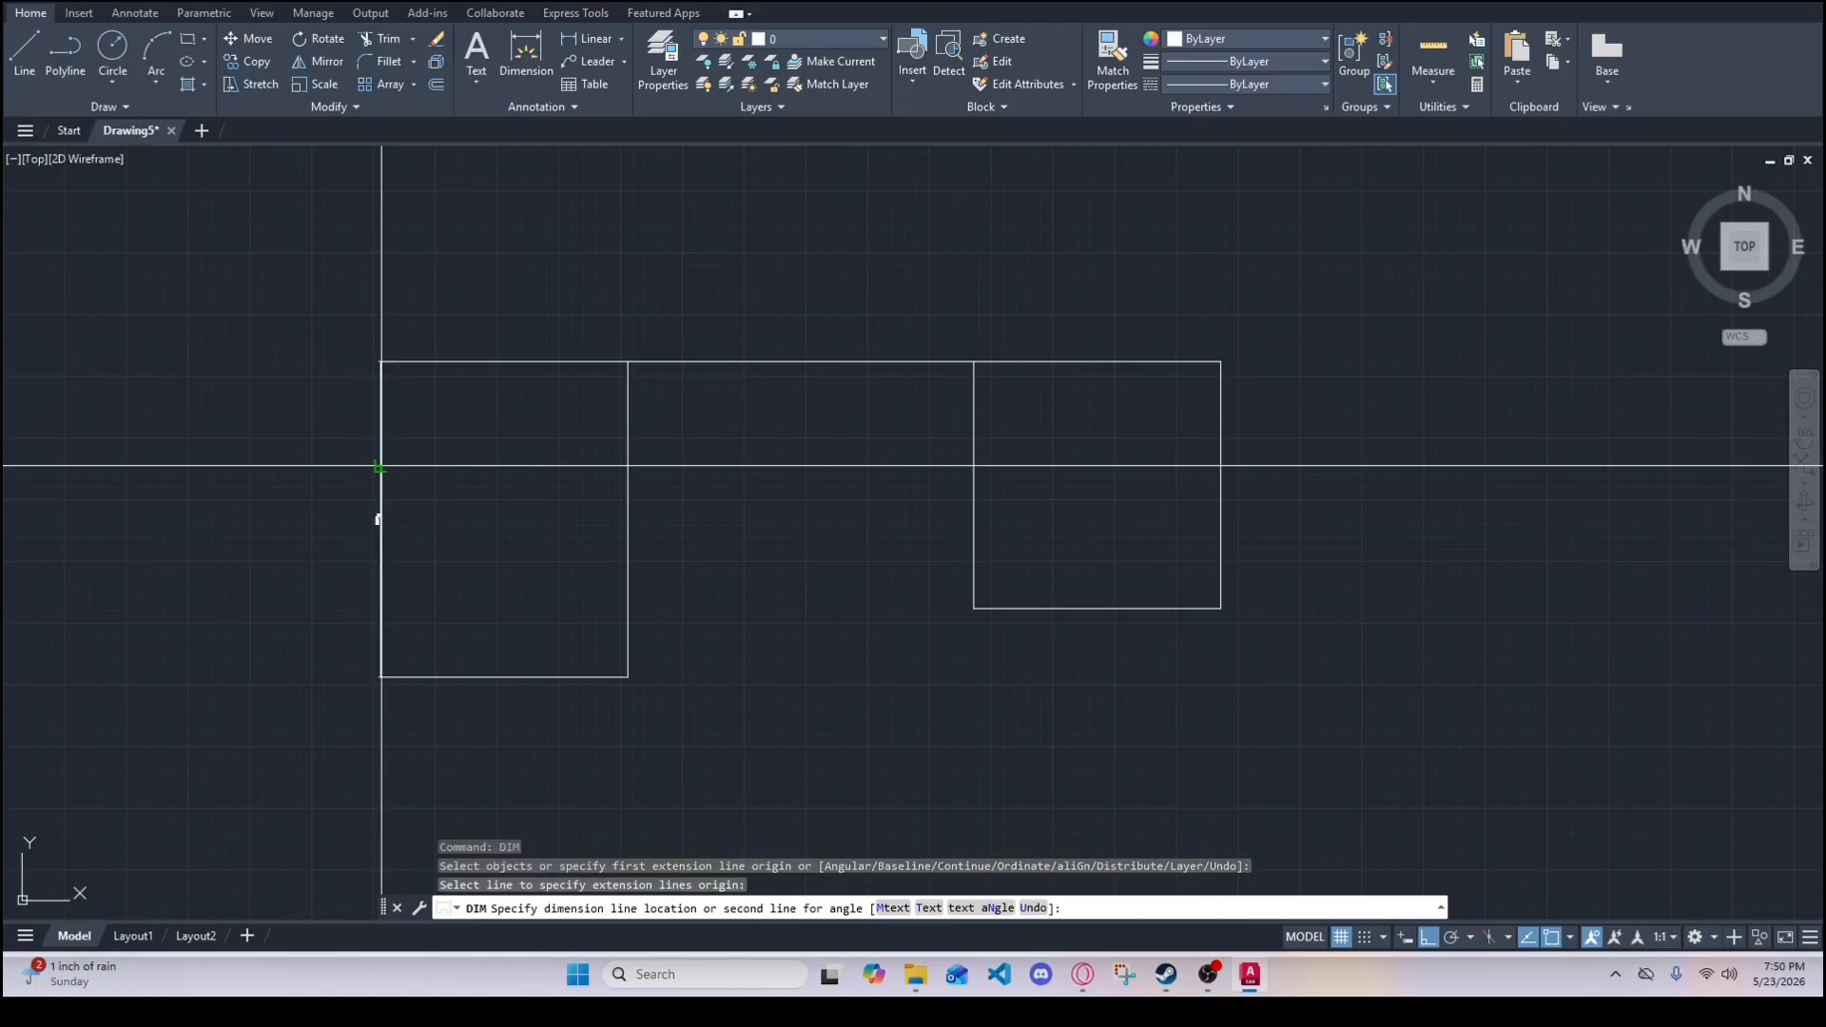
left_click(338, 524)
- Add a horizontal dimension from the left rectangle's lower-left corner to the midpoint of its bottom edge, placed below it
scroll(342, 463, "up", 5)
scroll(342, 463, "down", 4)
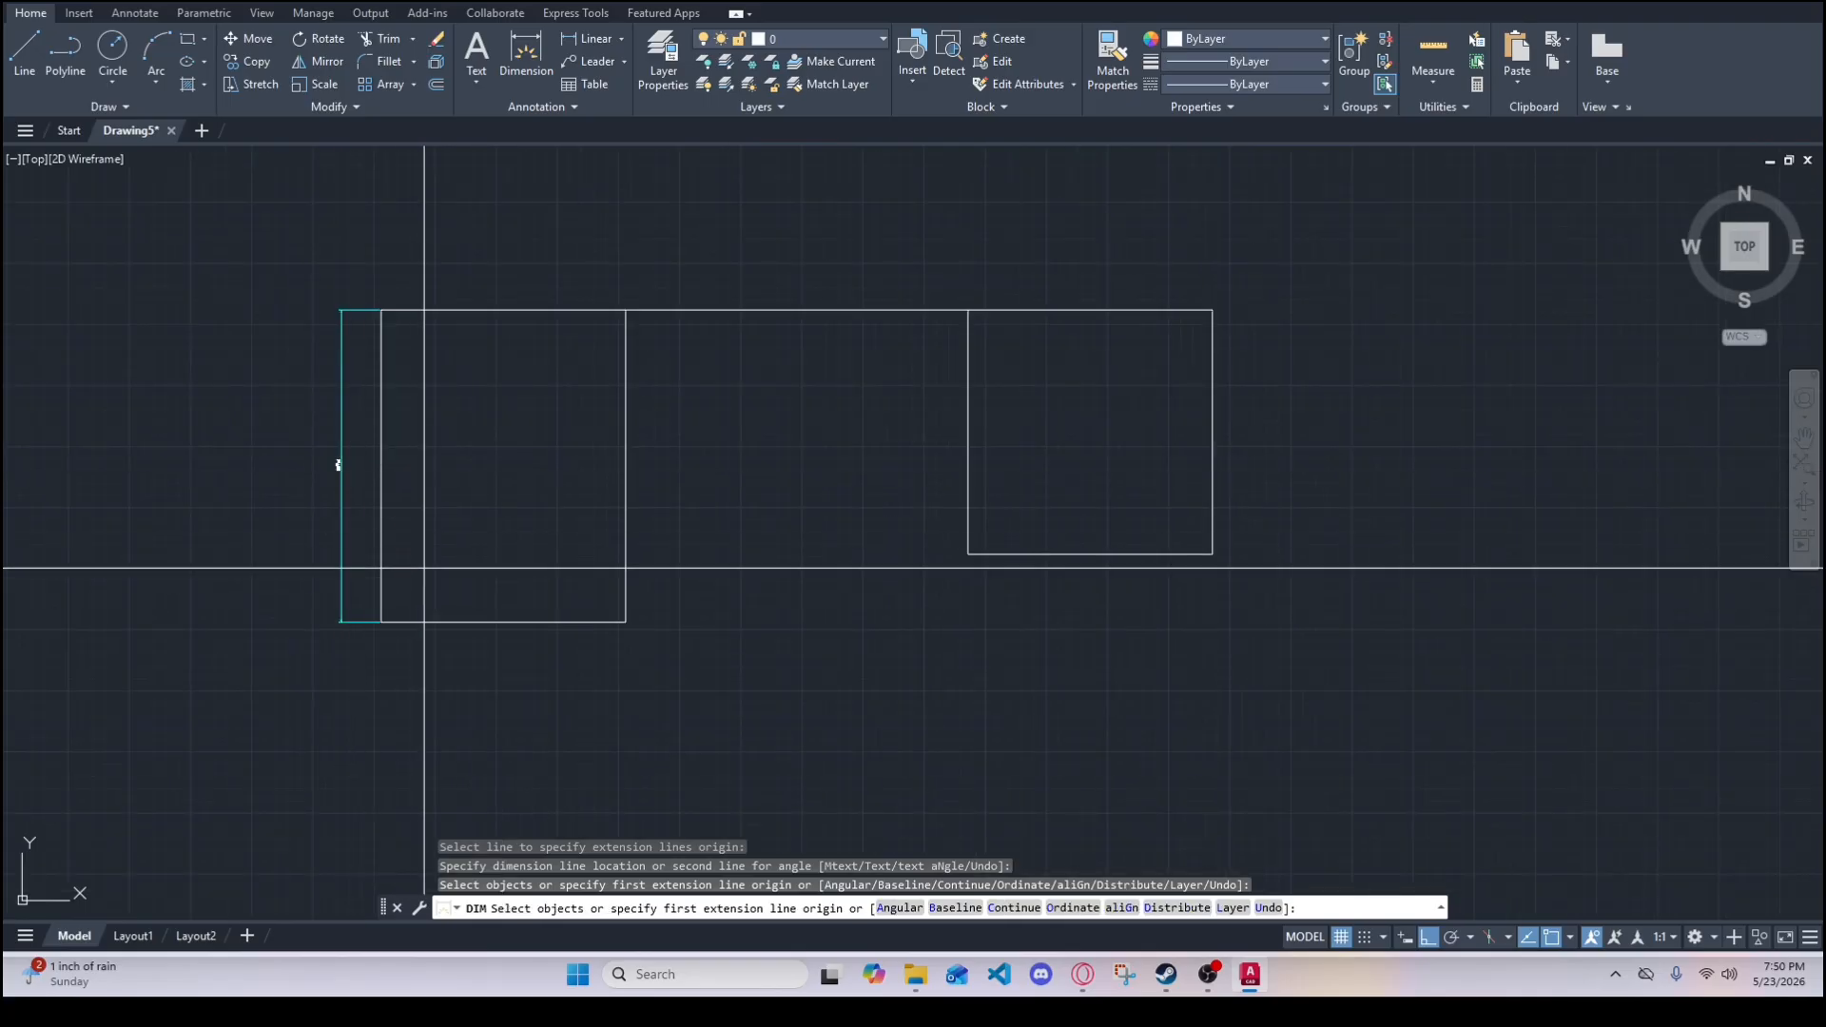
left_click(382, 621)
scroll(504, 621, "up", 4)
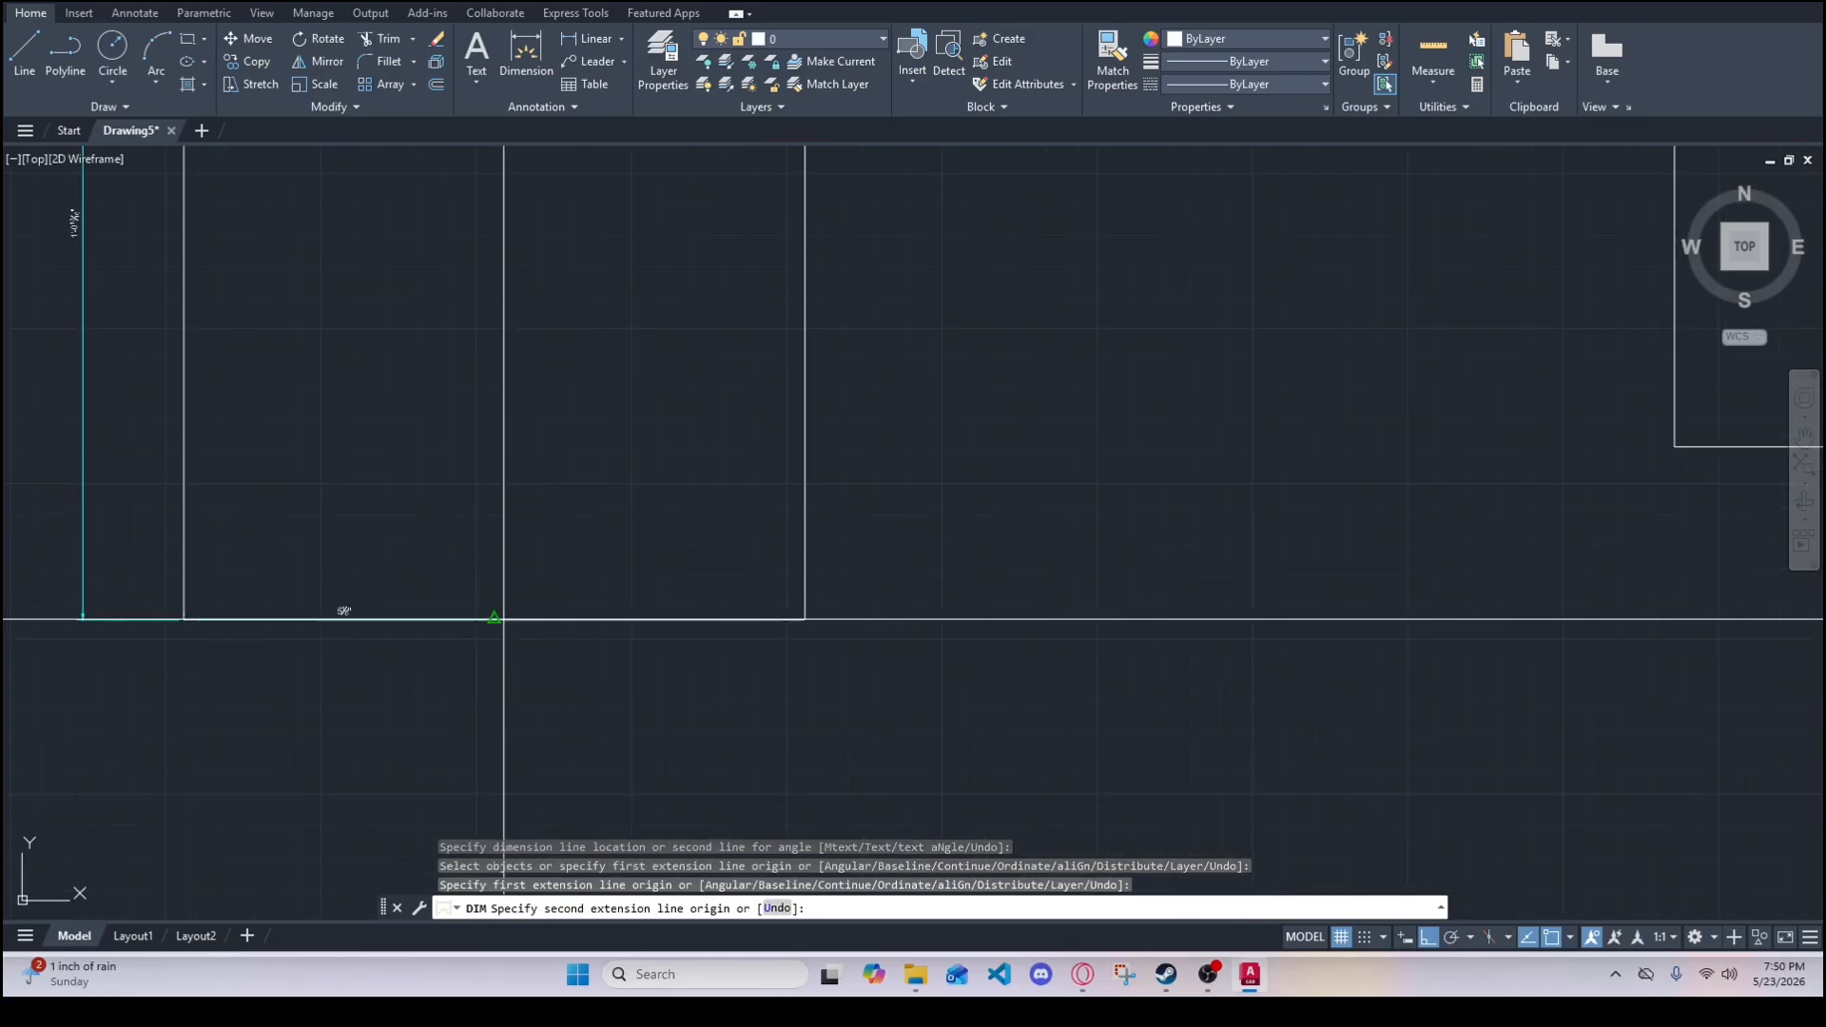
left_click(504, 621)
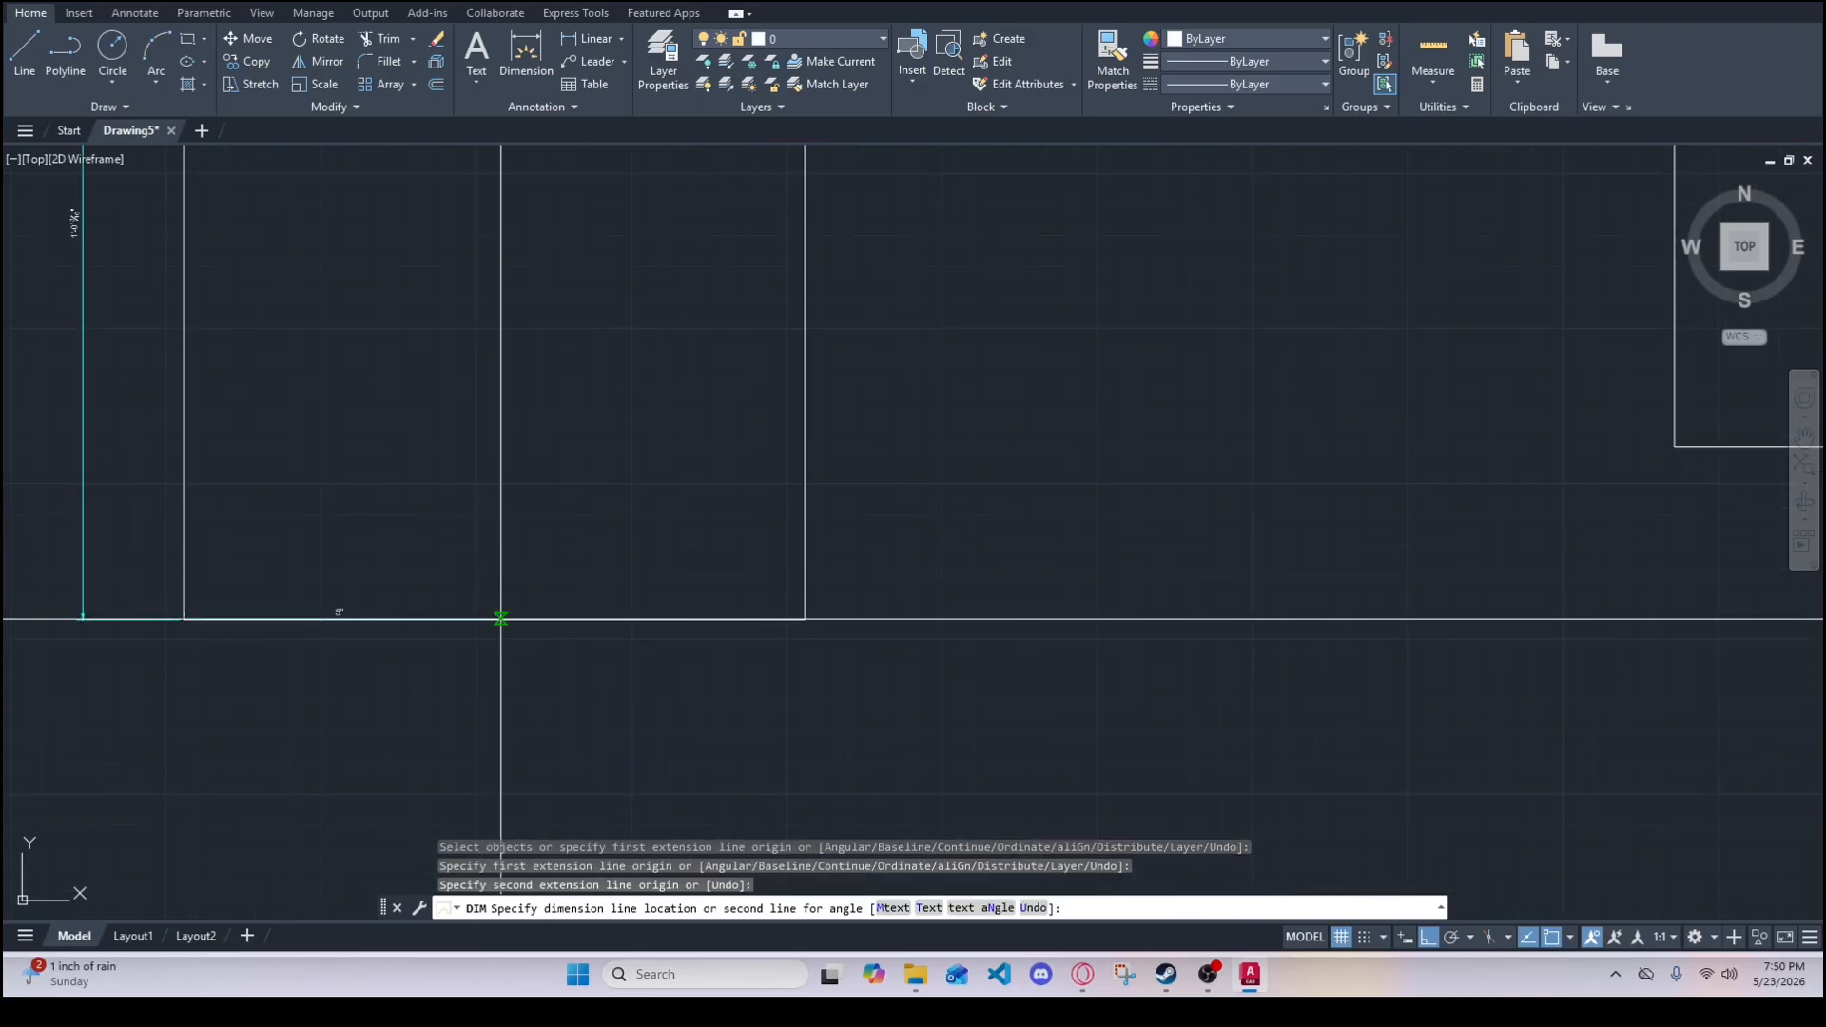
left_click(490, 753)
scroll(447, 671, "down", 4)
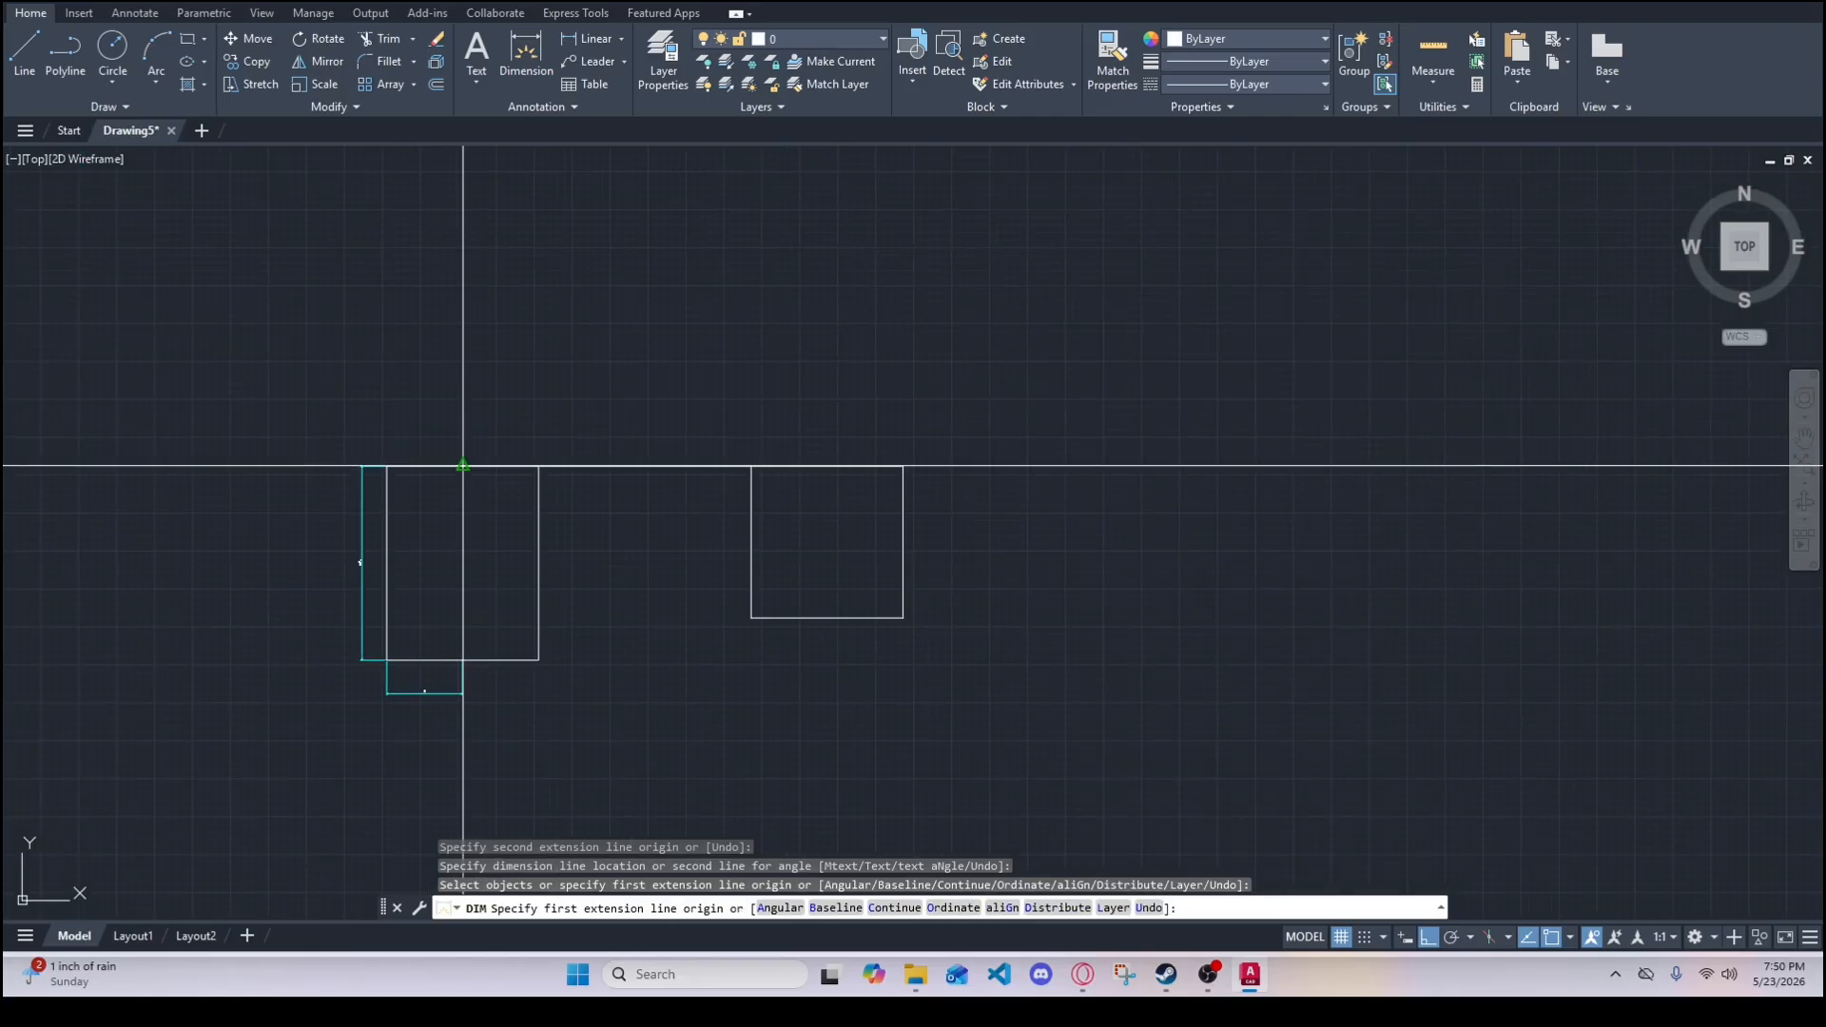
- Add an overall horizontal dimension from the left rectangle's upper-left corner to the right square's upper-right corner, placed above the shapes
scroll(460, 469, "up", 4)
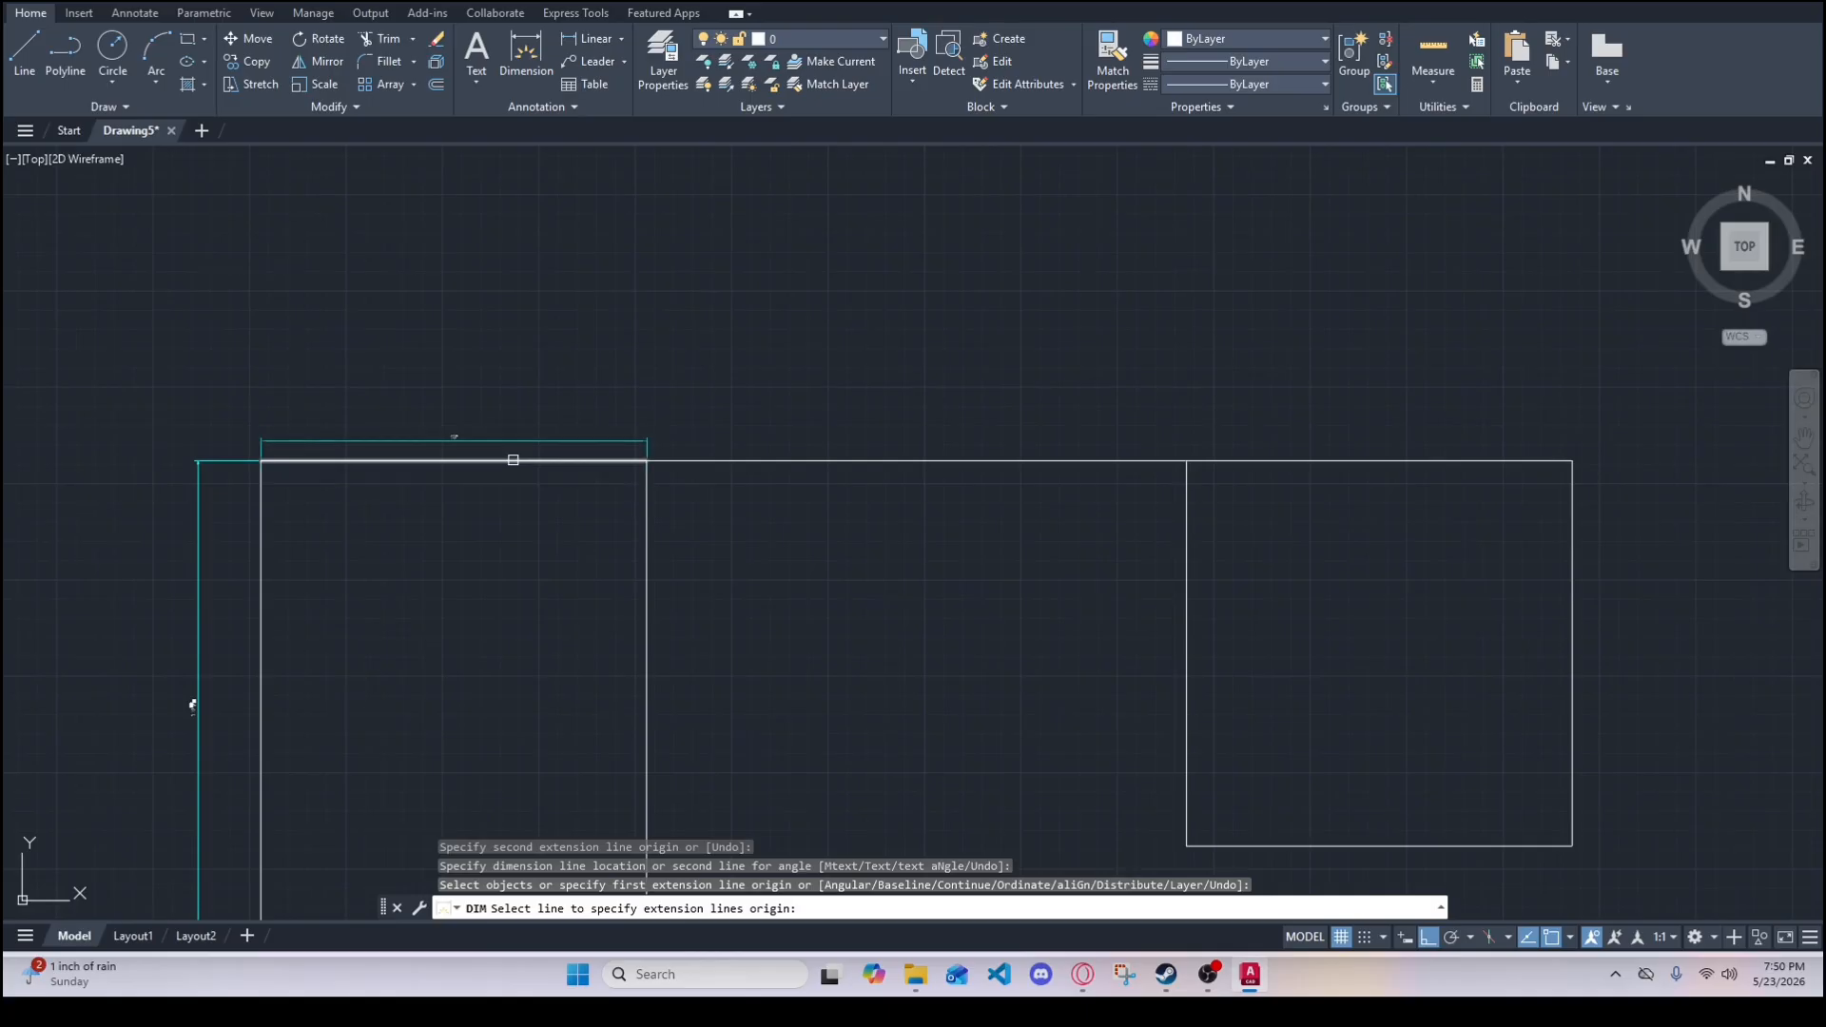
left_click(262, 460)
left_click(1573, 460)
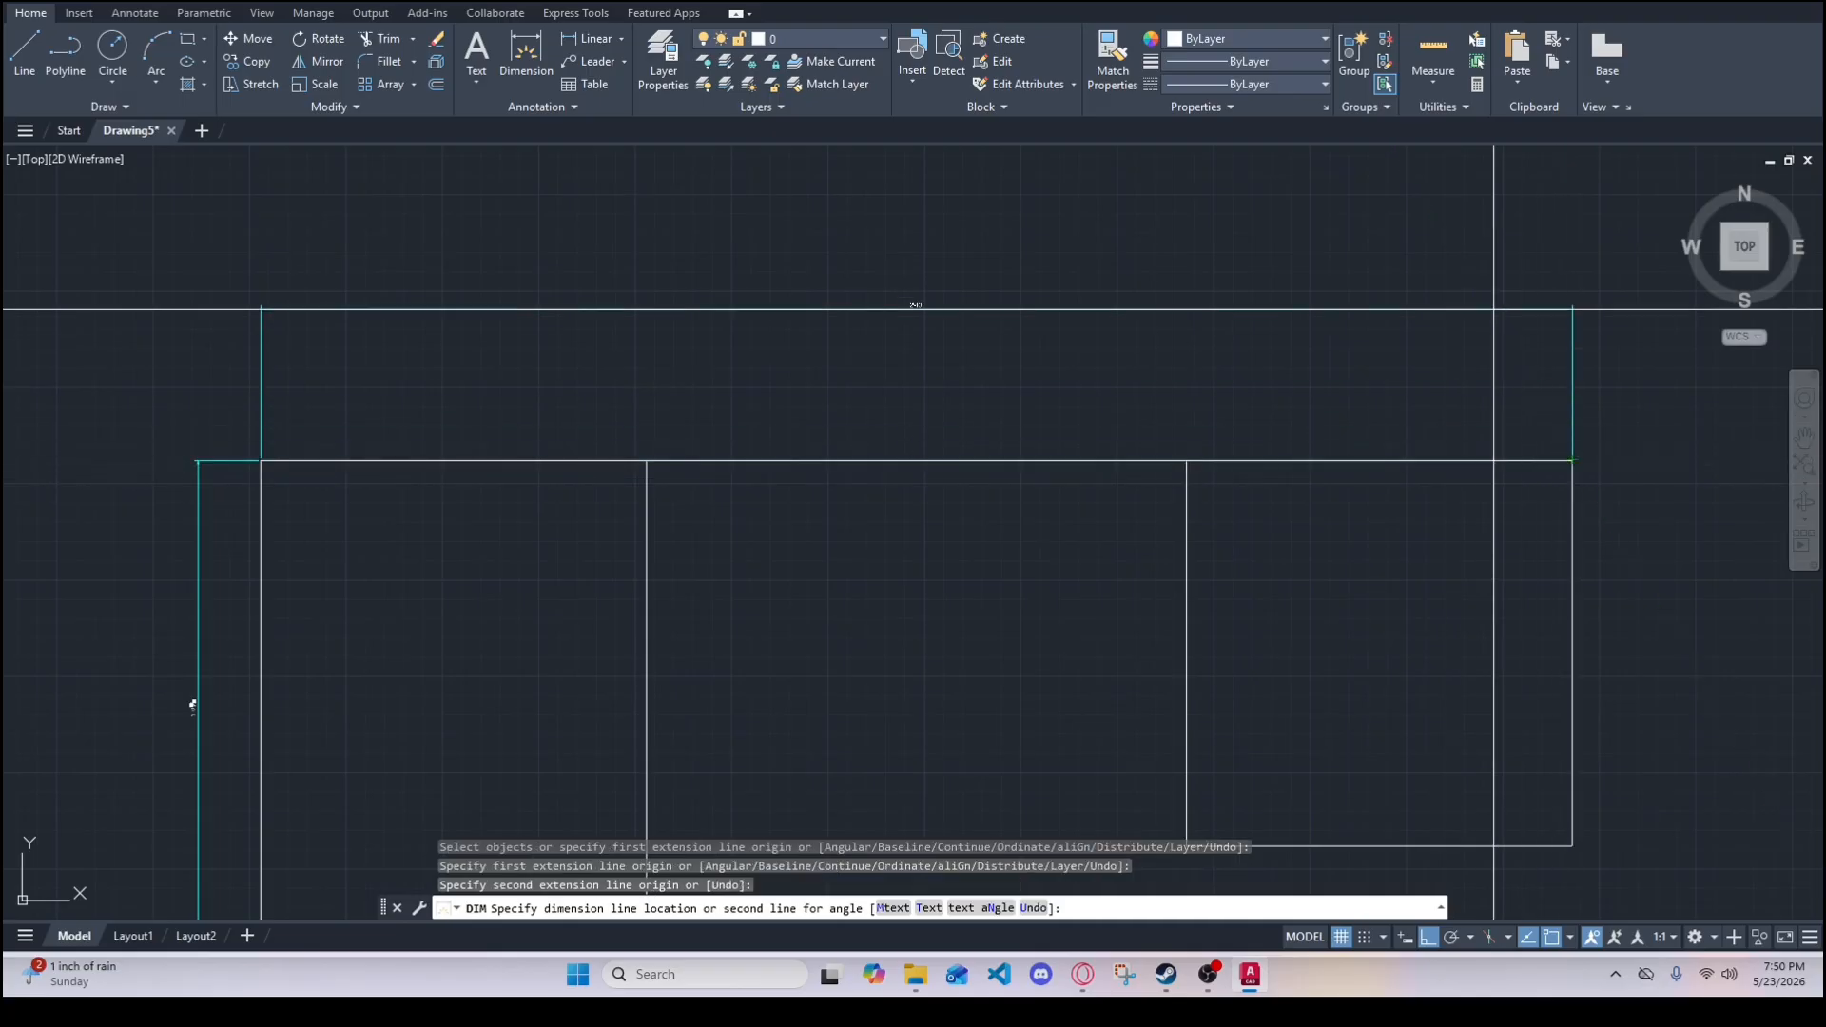
key("Escape")
scroll(1018, 522, "down", 4)
key("Escape")
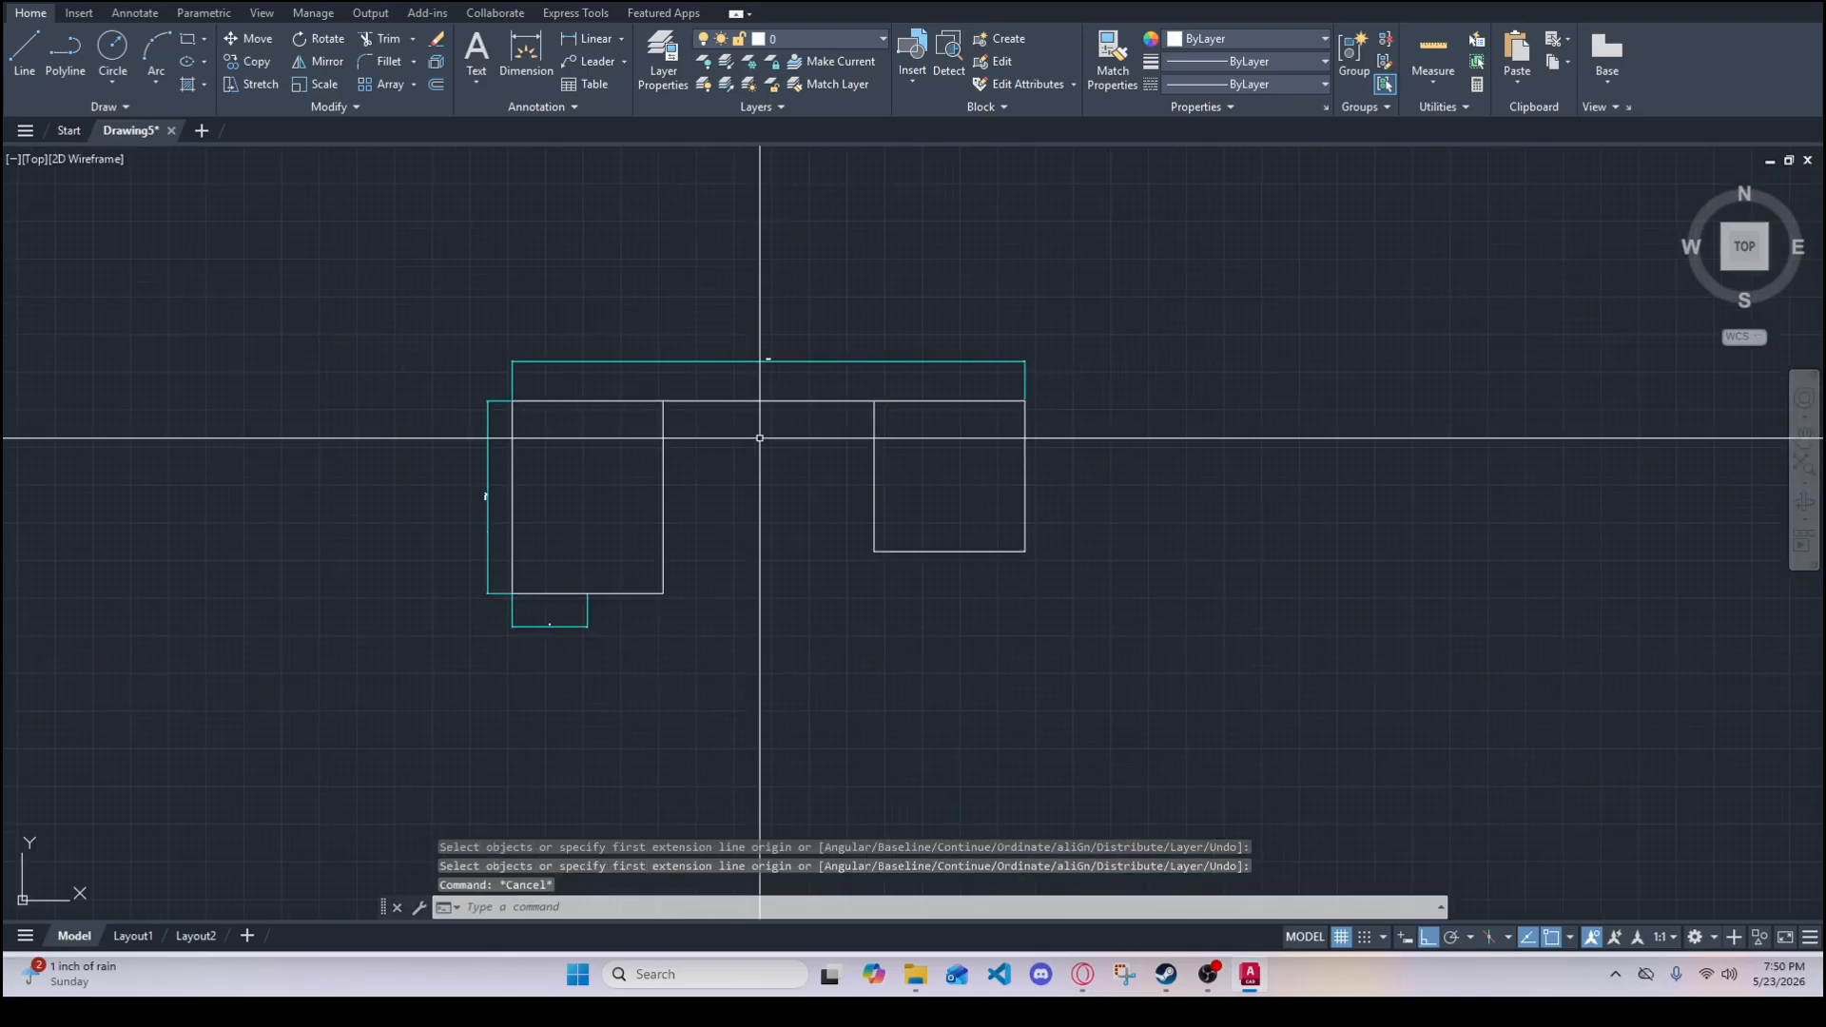
scroll(754, 427, "down", 2)
scroll(761, 498, "up", 2)
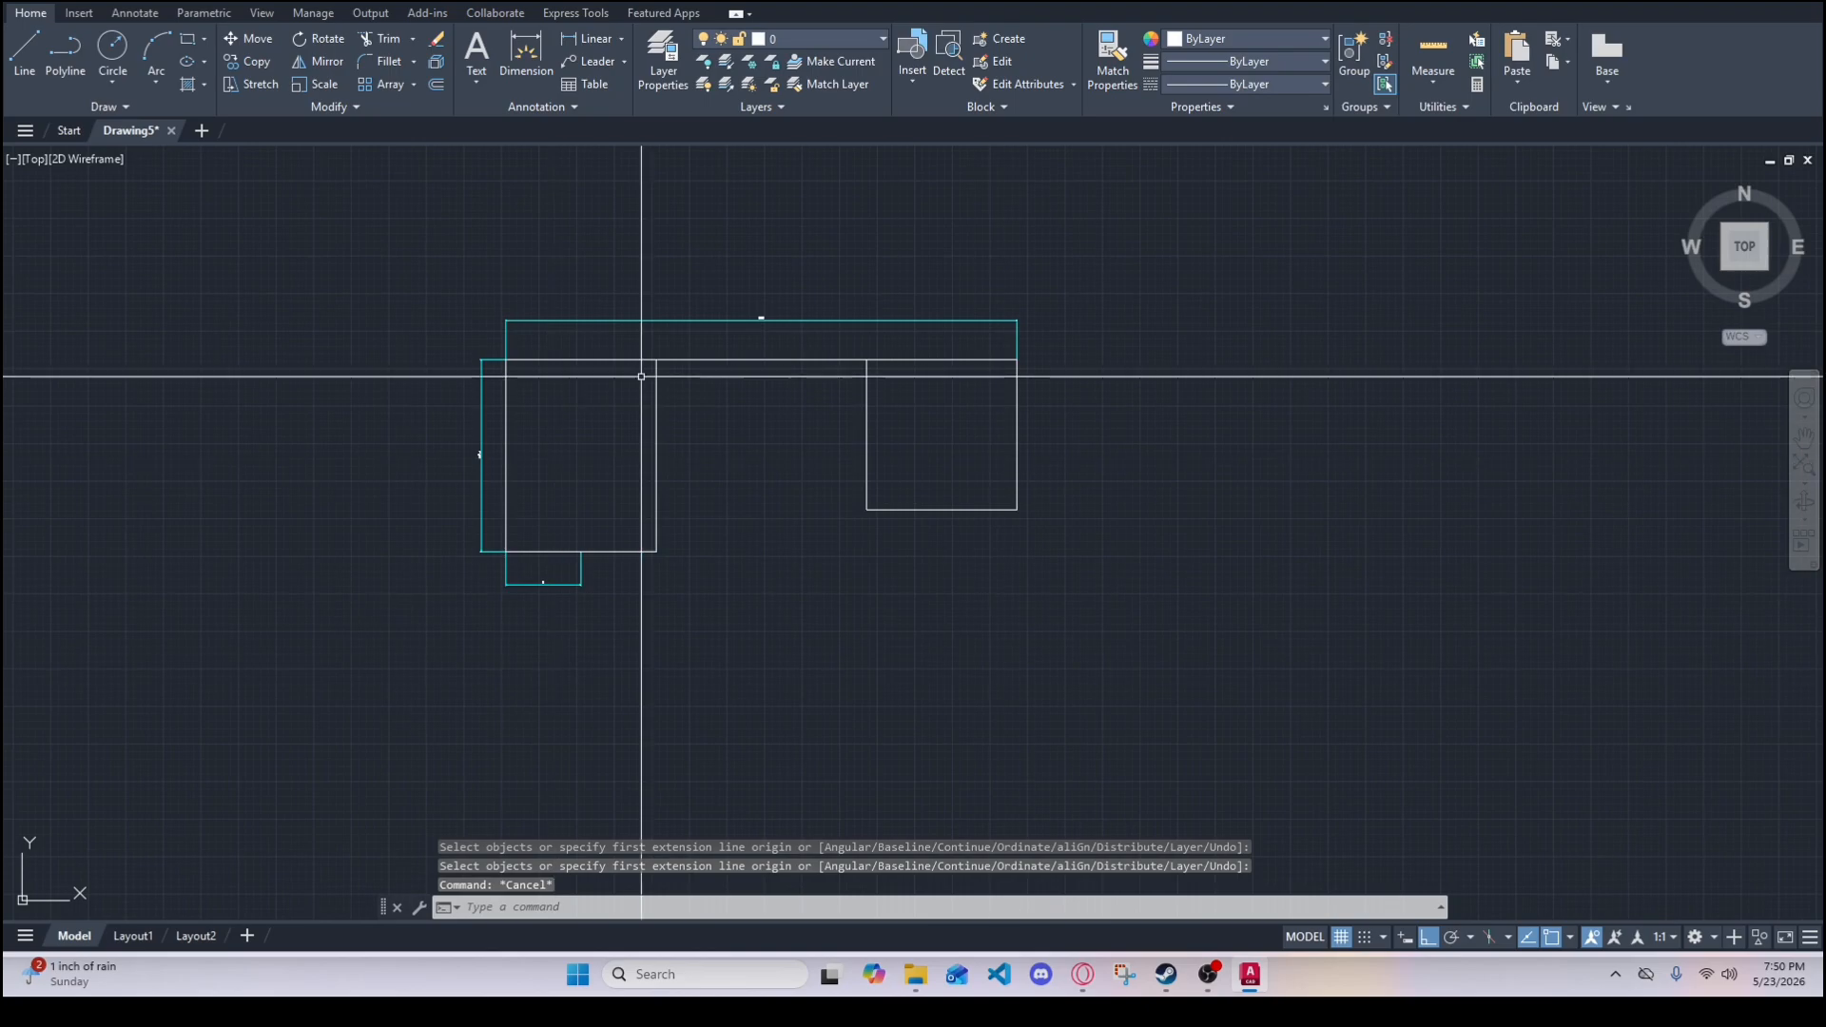
scroll(811, 447, "up", 2)
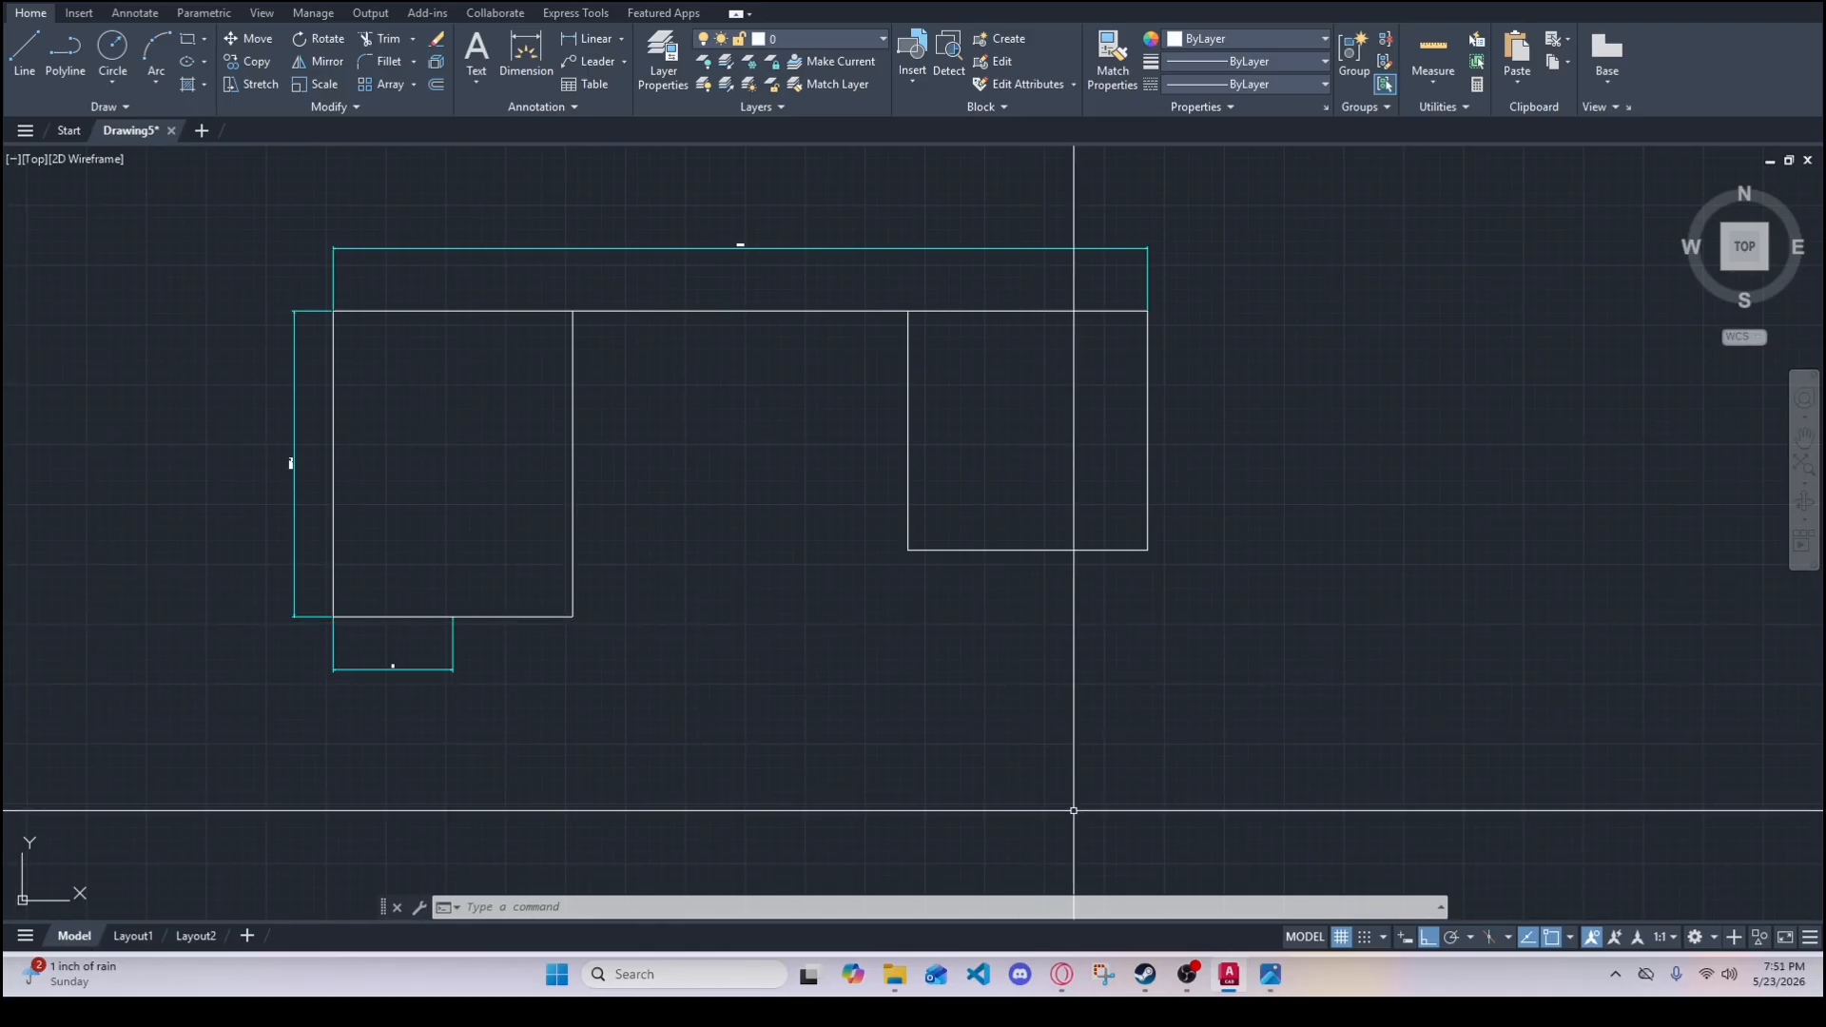
middle_click_drag(742, 590, 774, 591)
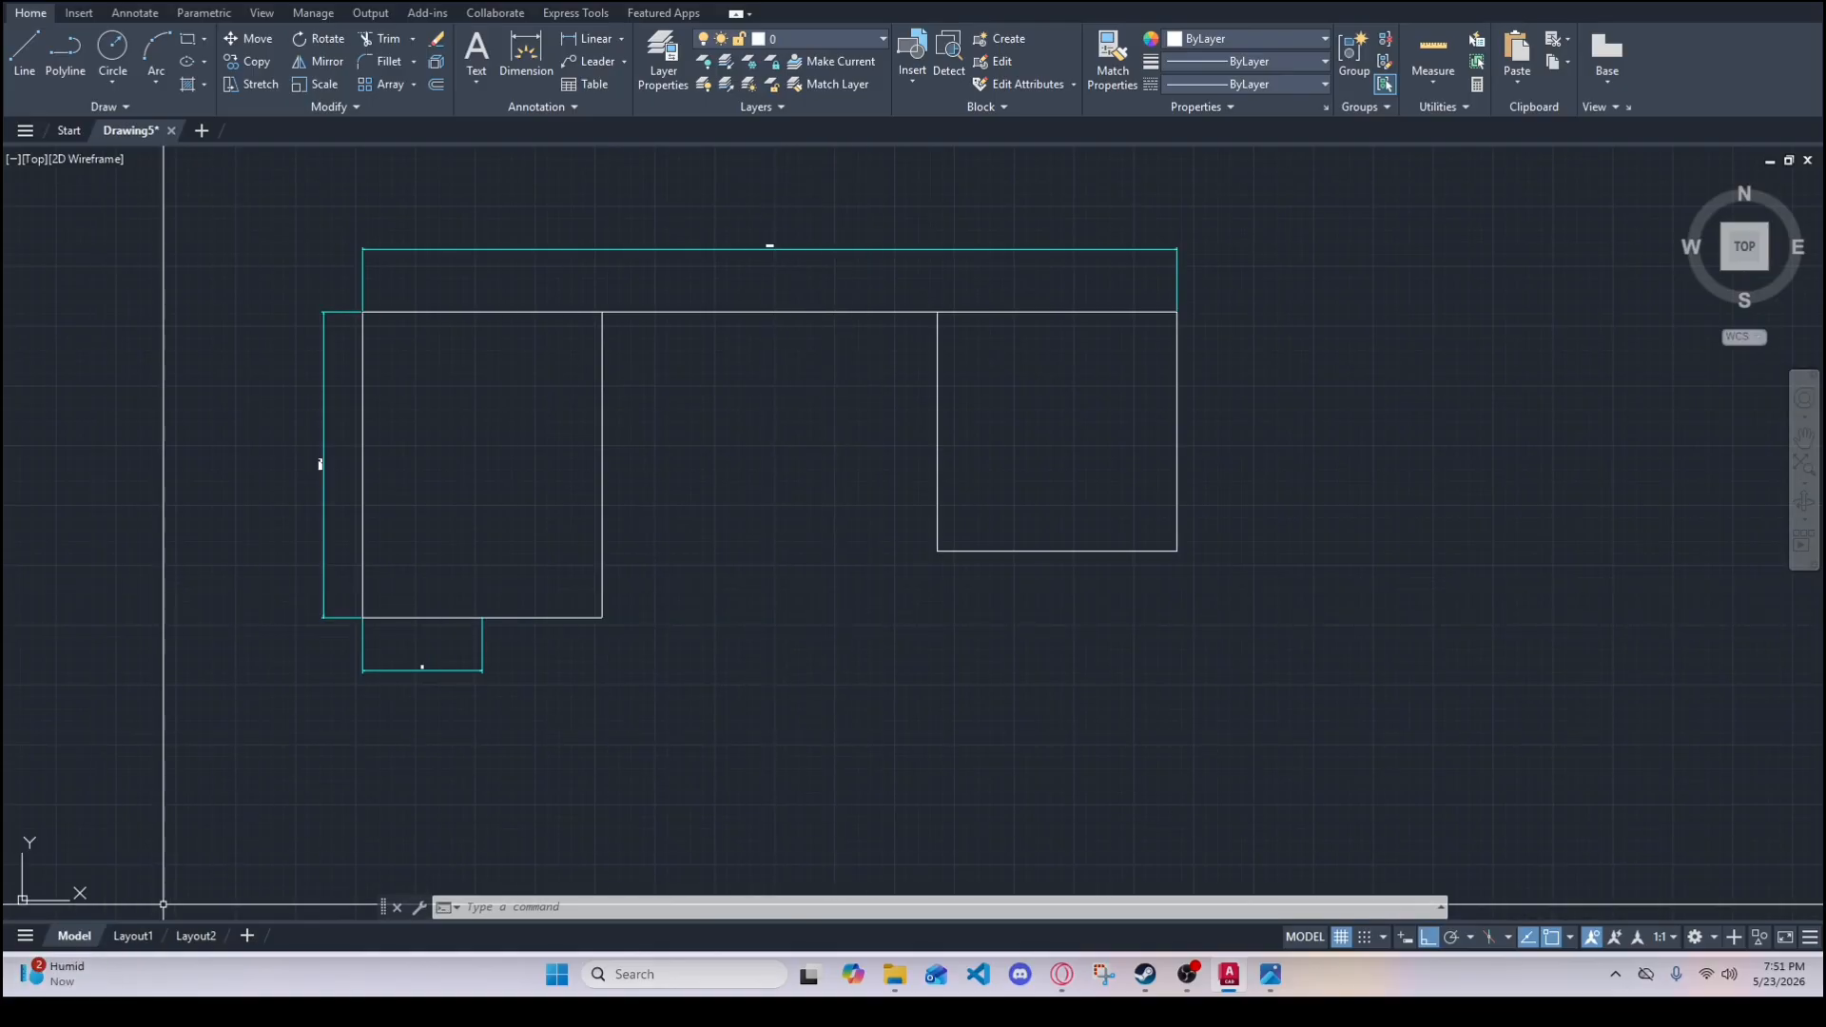
- Create a new page setup for Layout1 under the default name and set its plotter to DWG To PDF.pc3
mouse_move(193, 936)
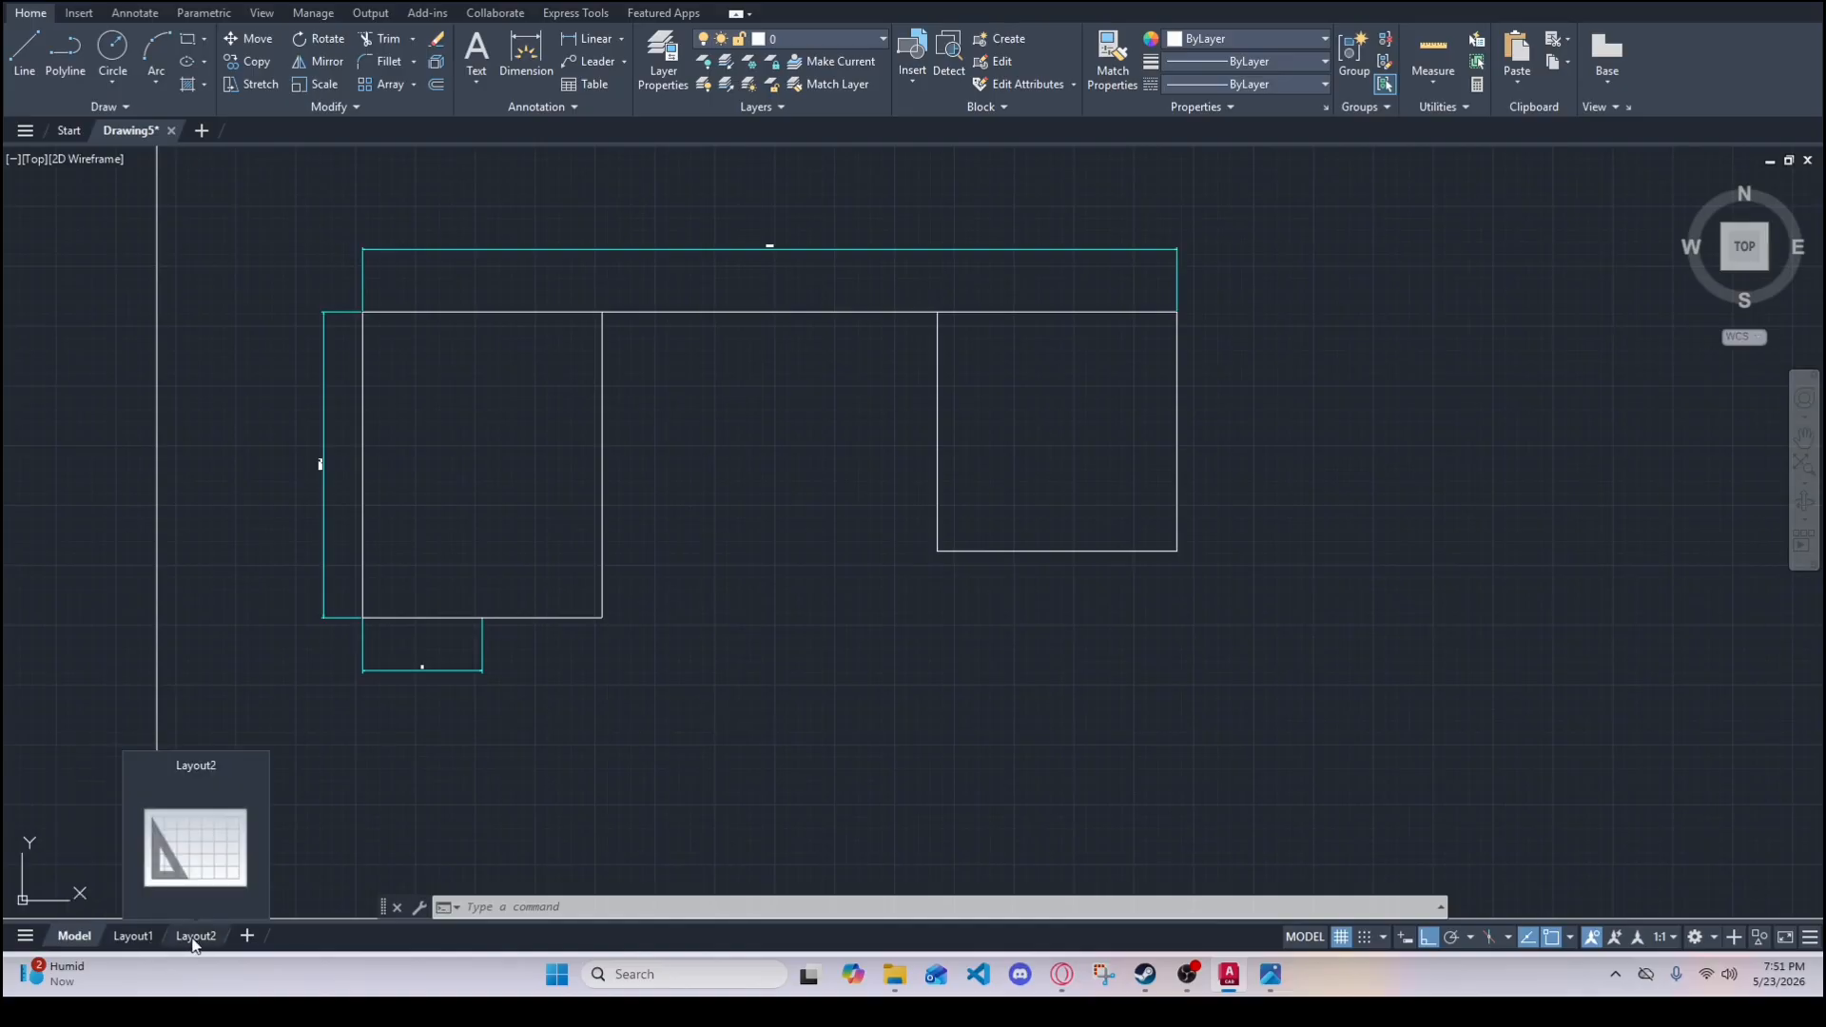
left_click(133, 936)
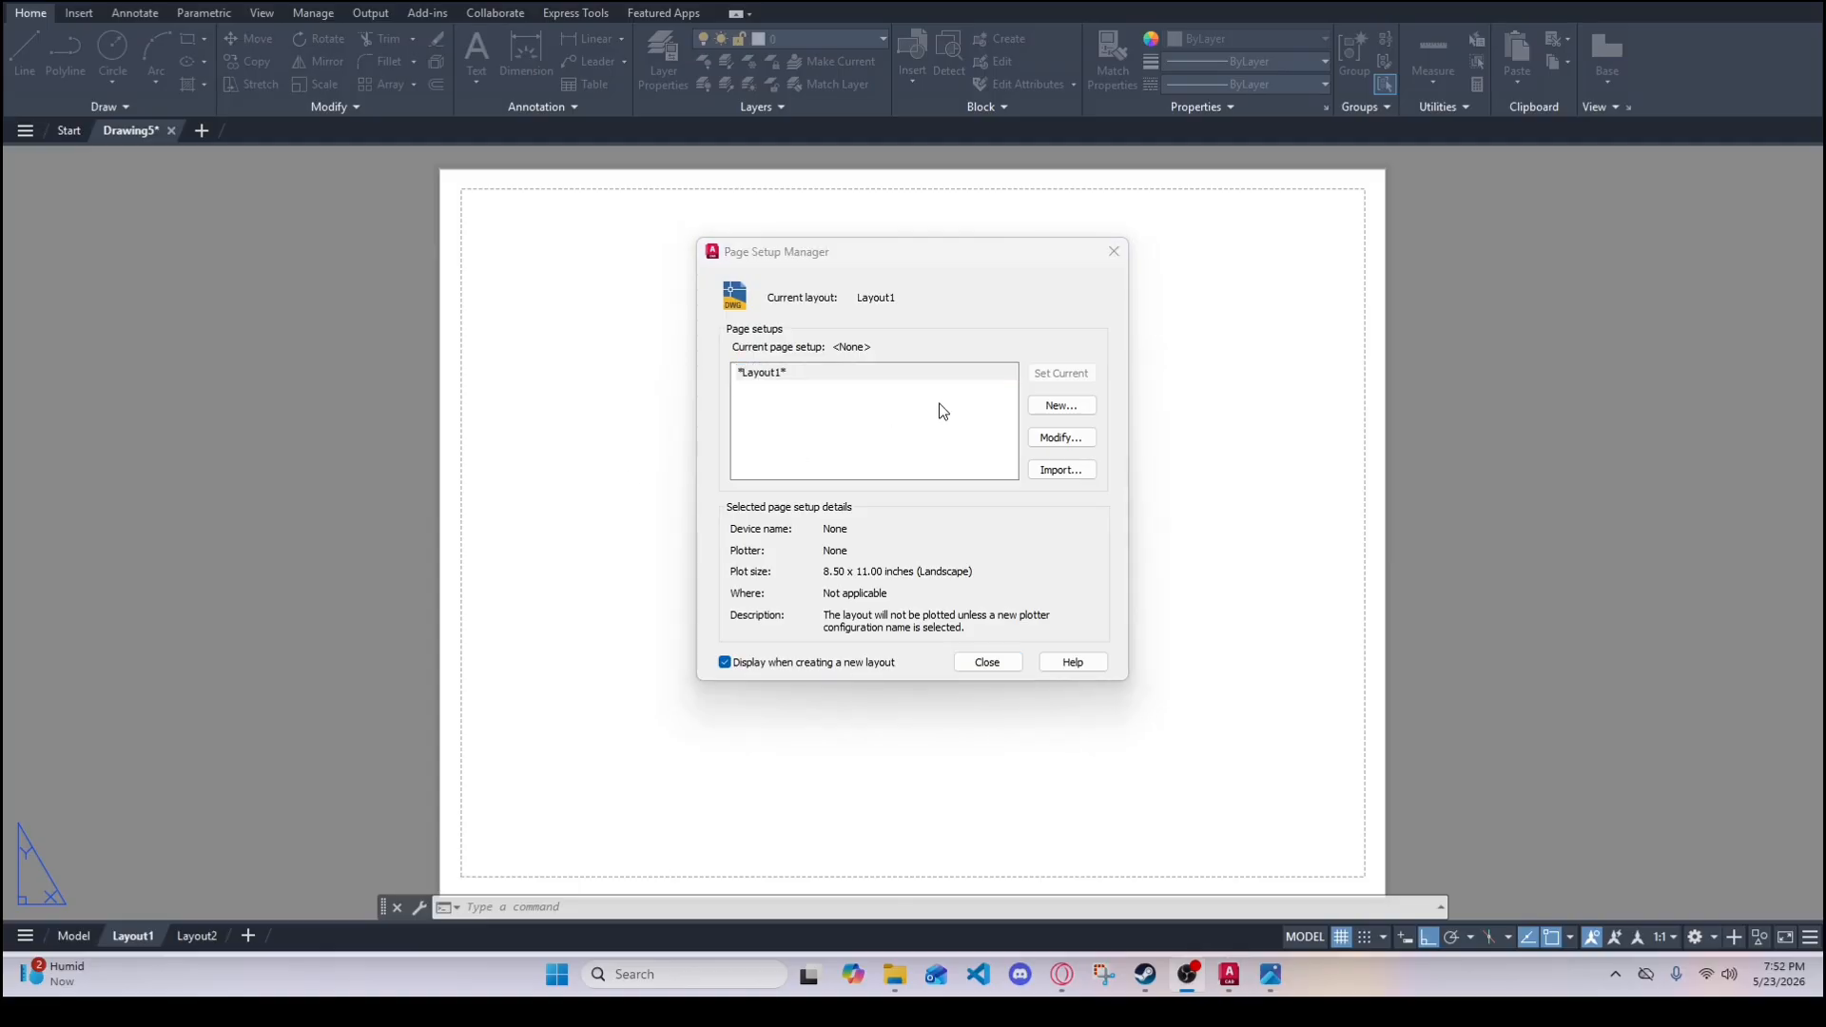
left_click(1062, 407)
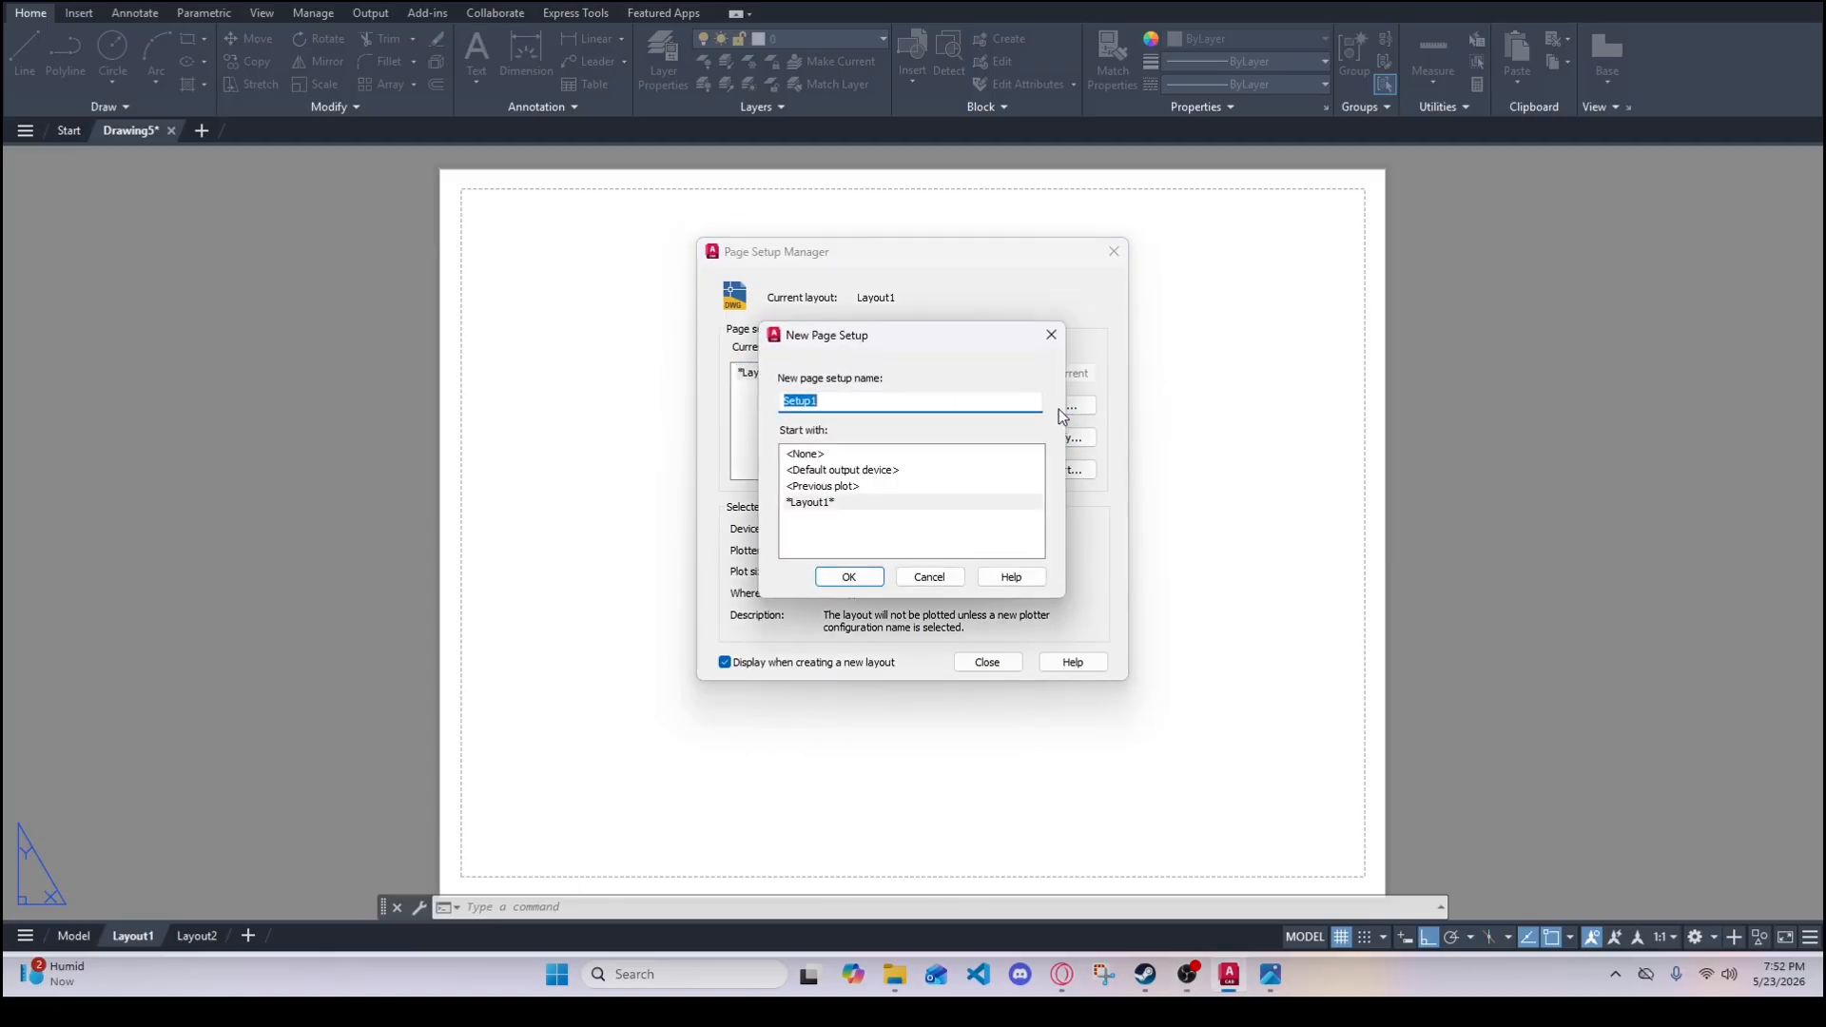
left_click(850, 577)
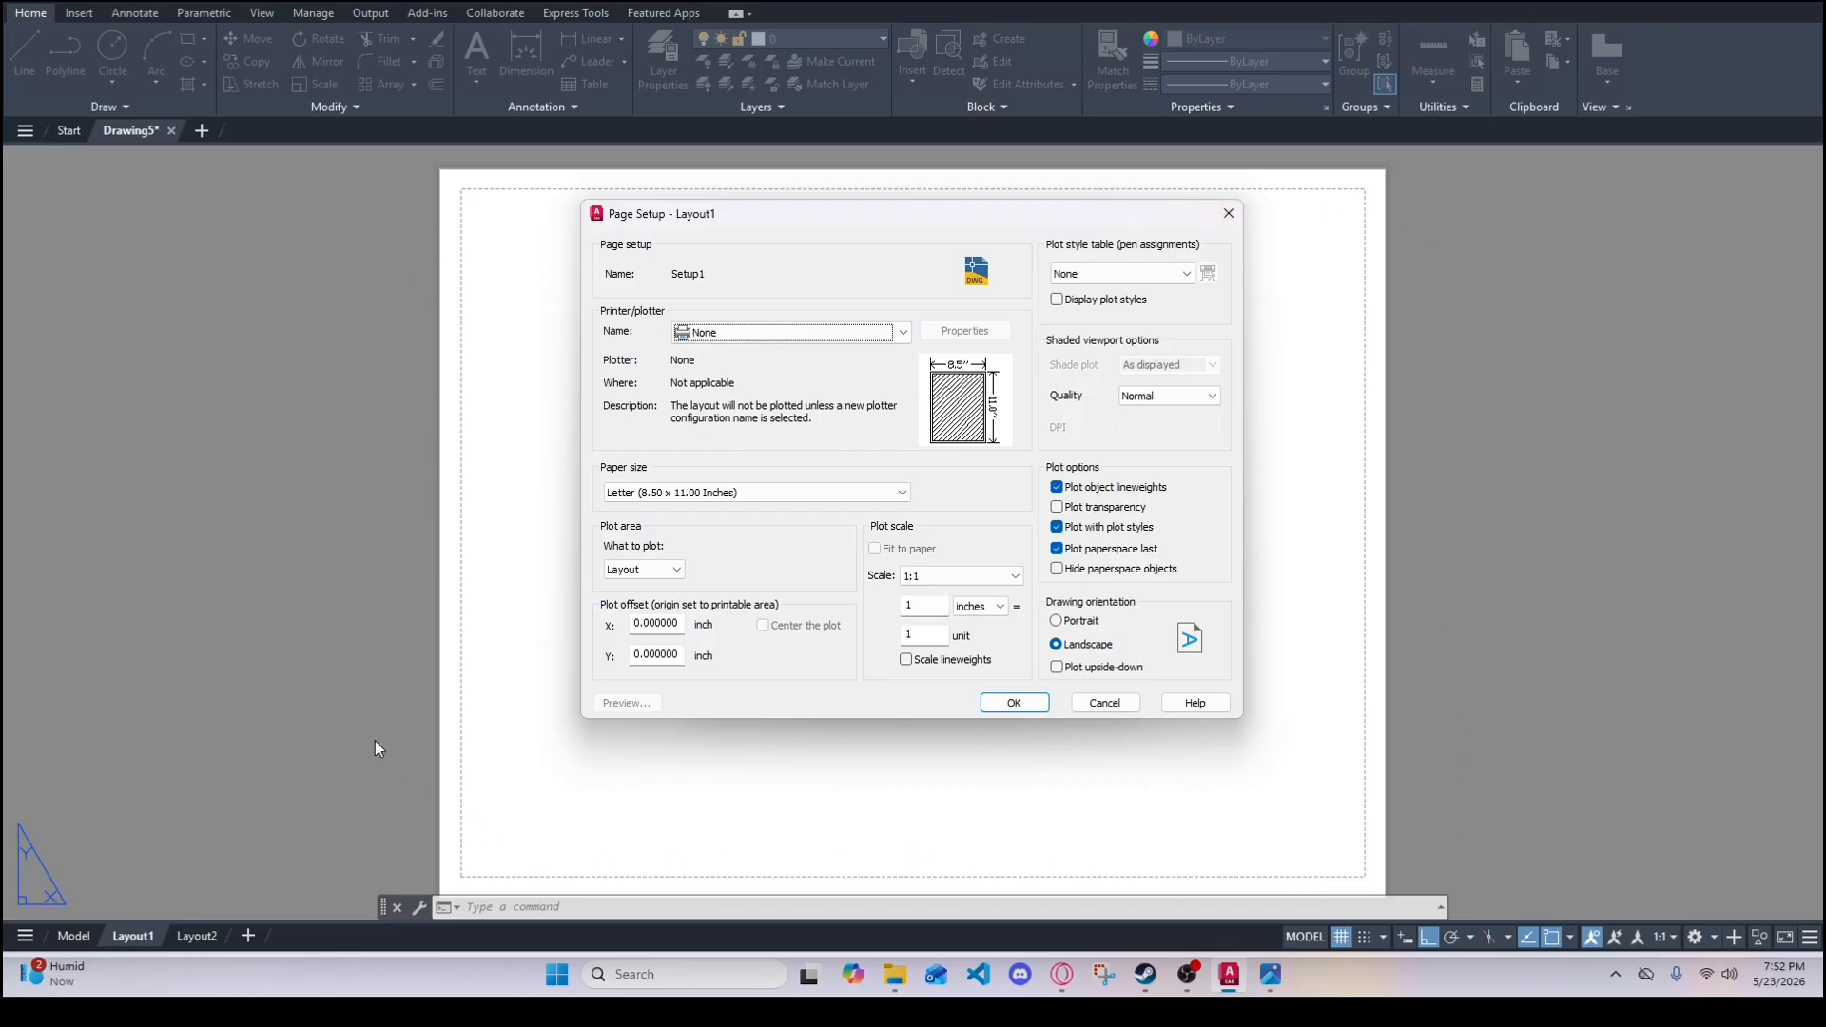
left_click(820, 342)
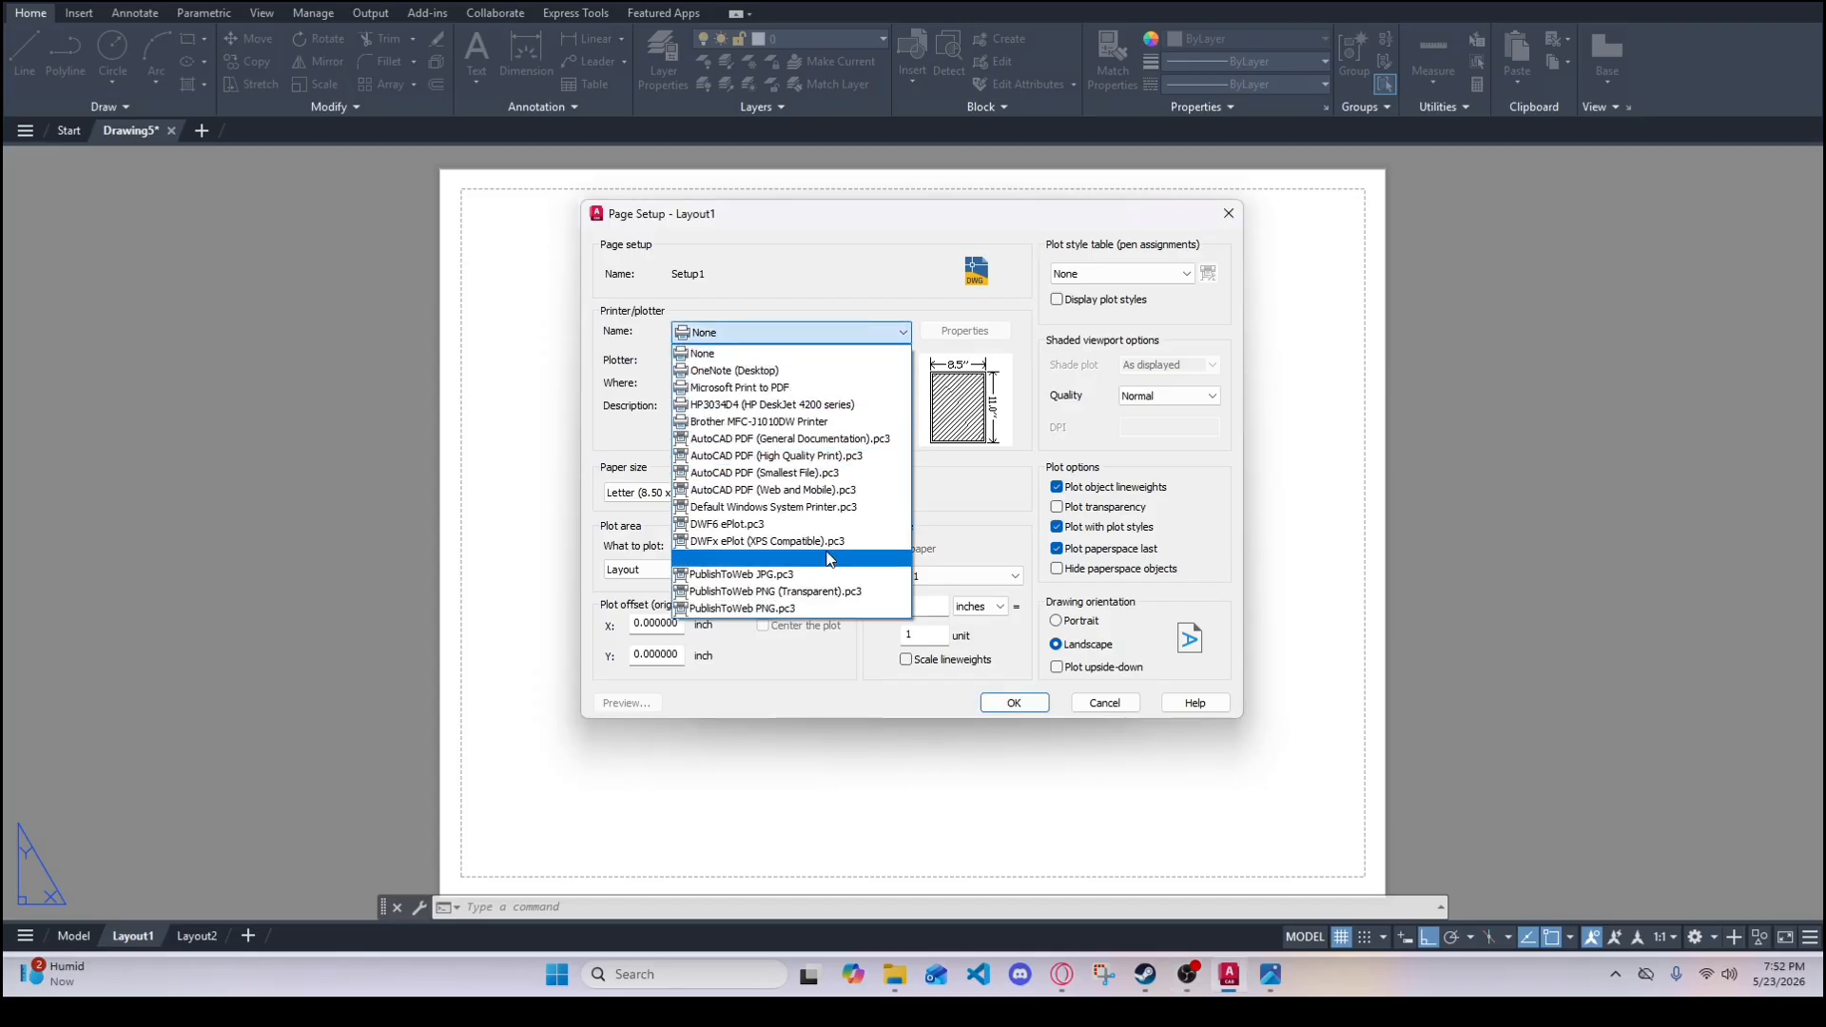
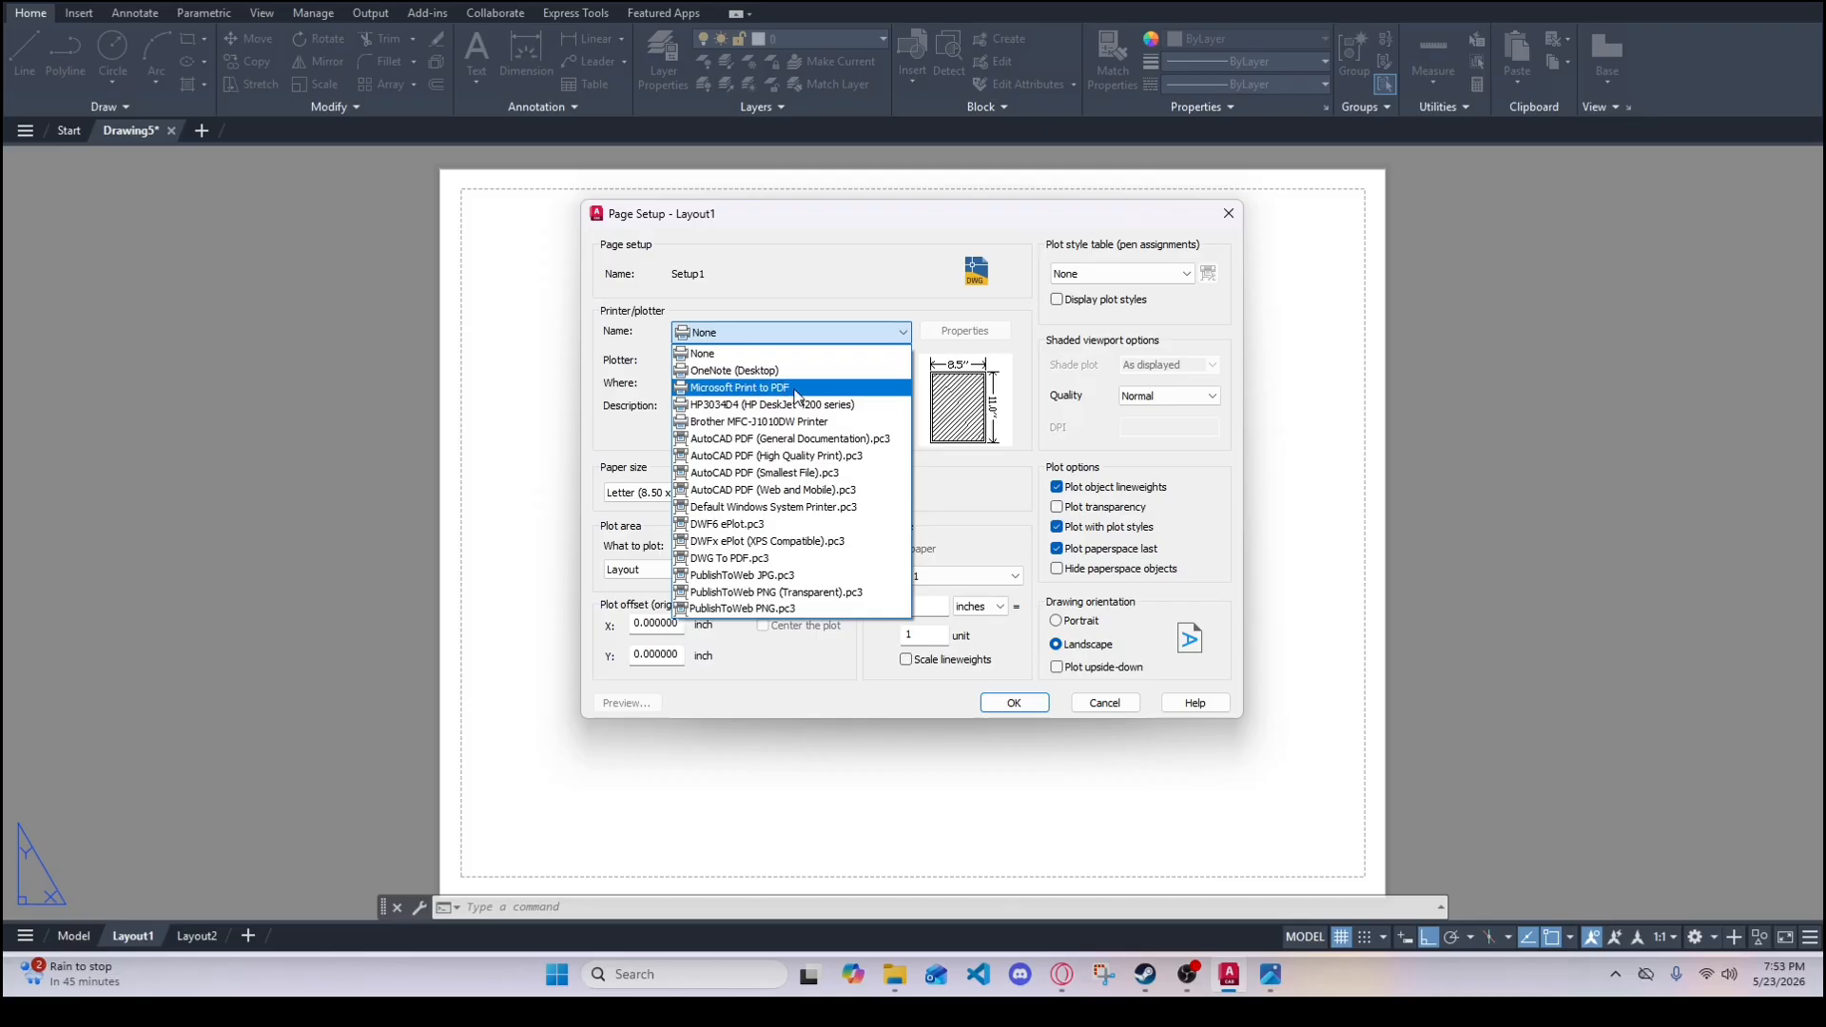
left_click(788, 559)
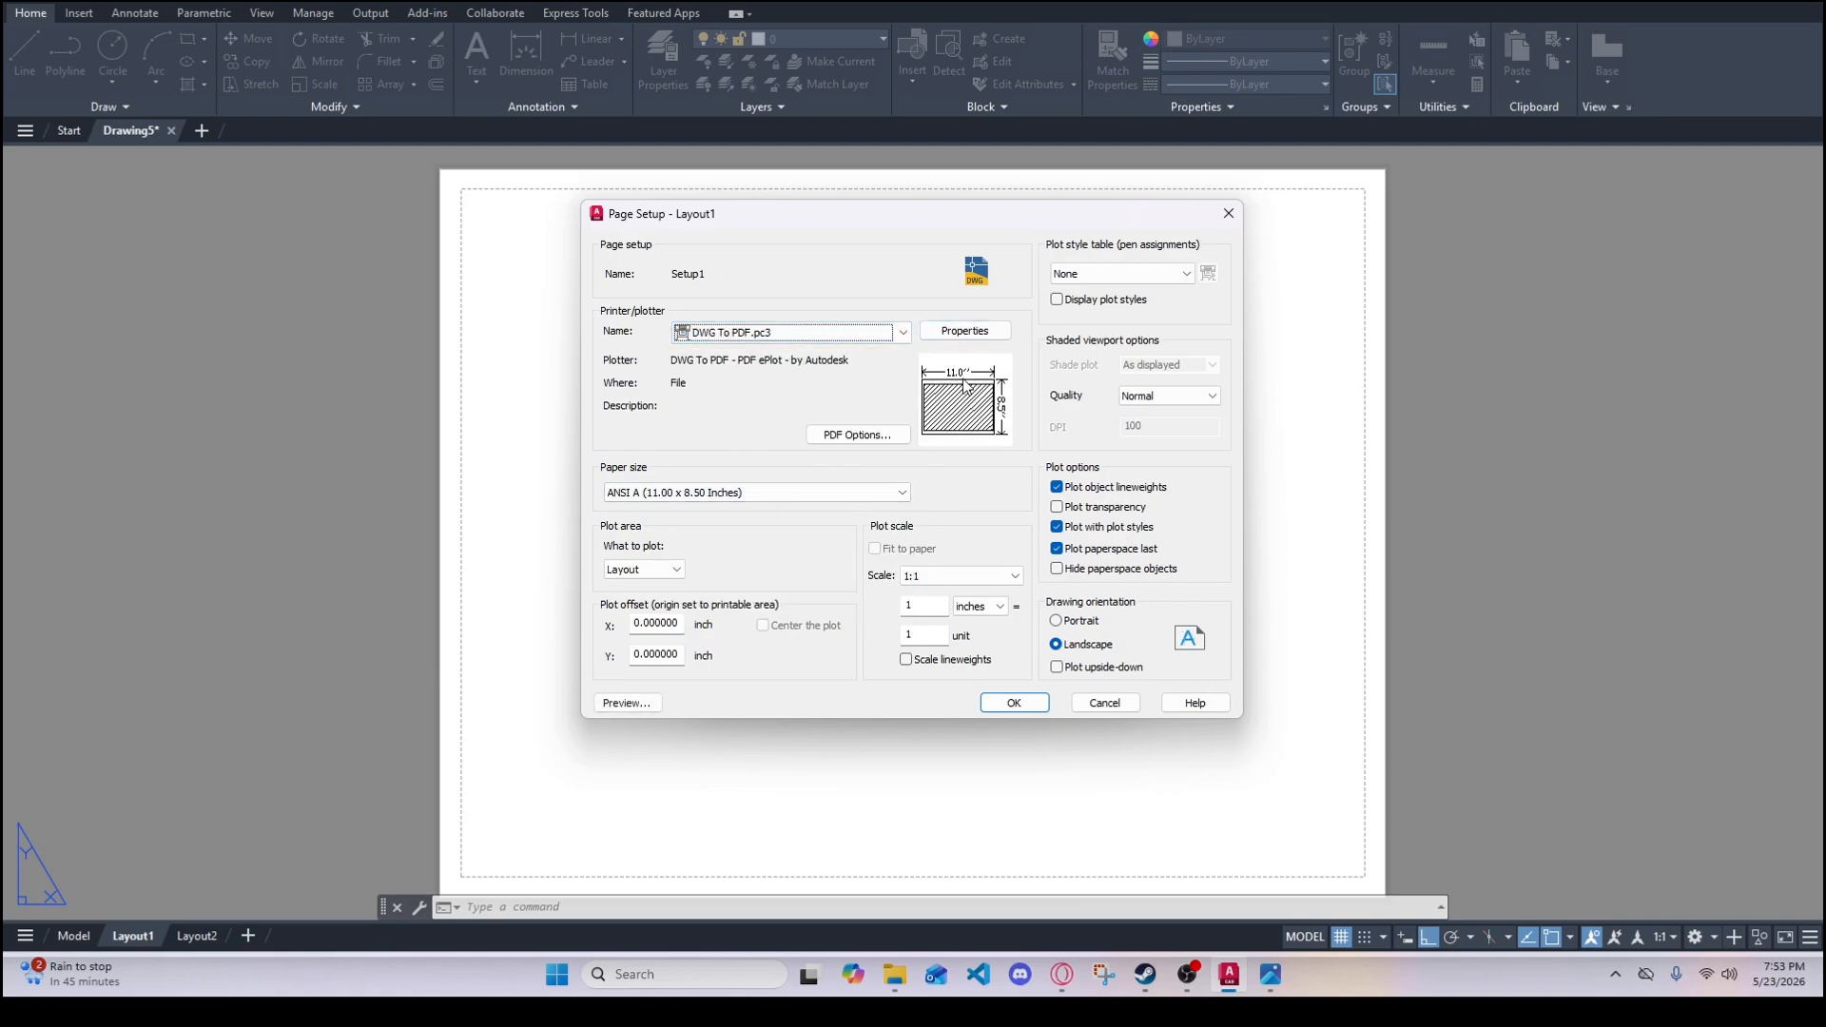
- Try the ANSI A (8.50 x 11.00) and ANSI B (11.00 x 17.00) paper sizes, and restore ANSI A (11.00 x 8.50 Inches)
mouse_move(970, 404)
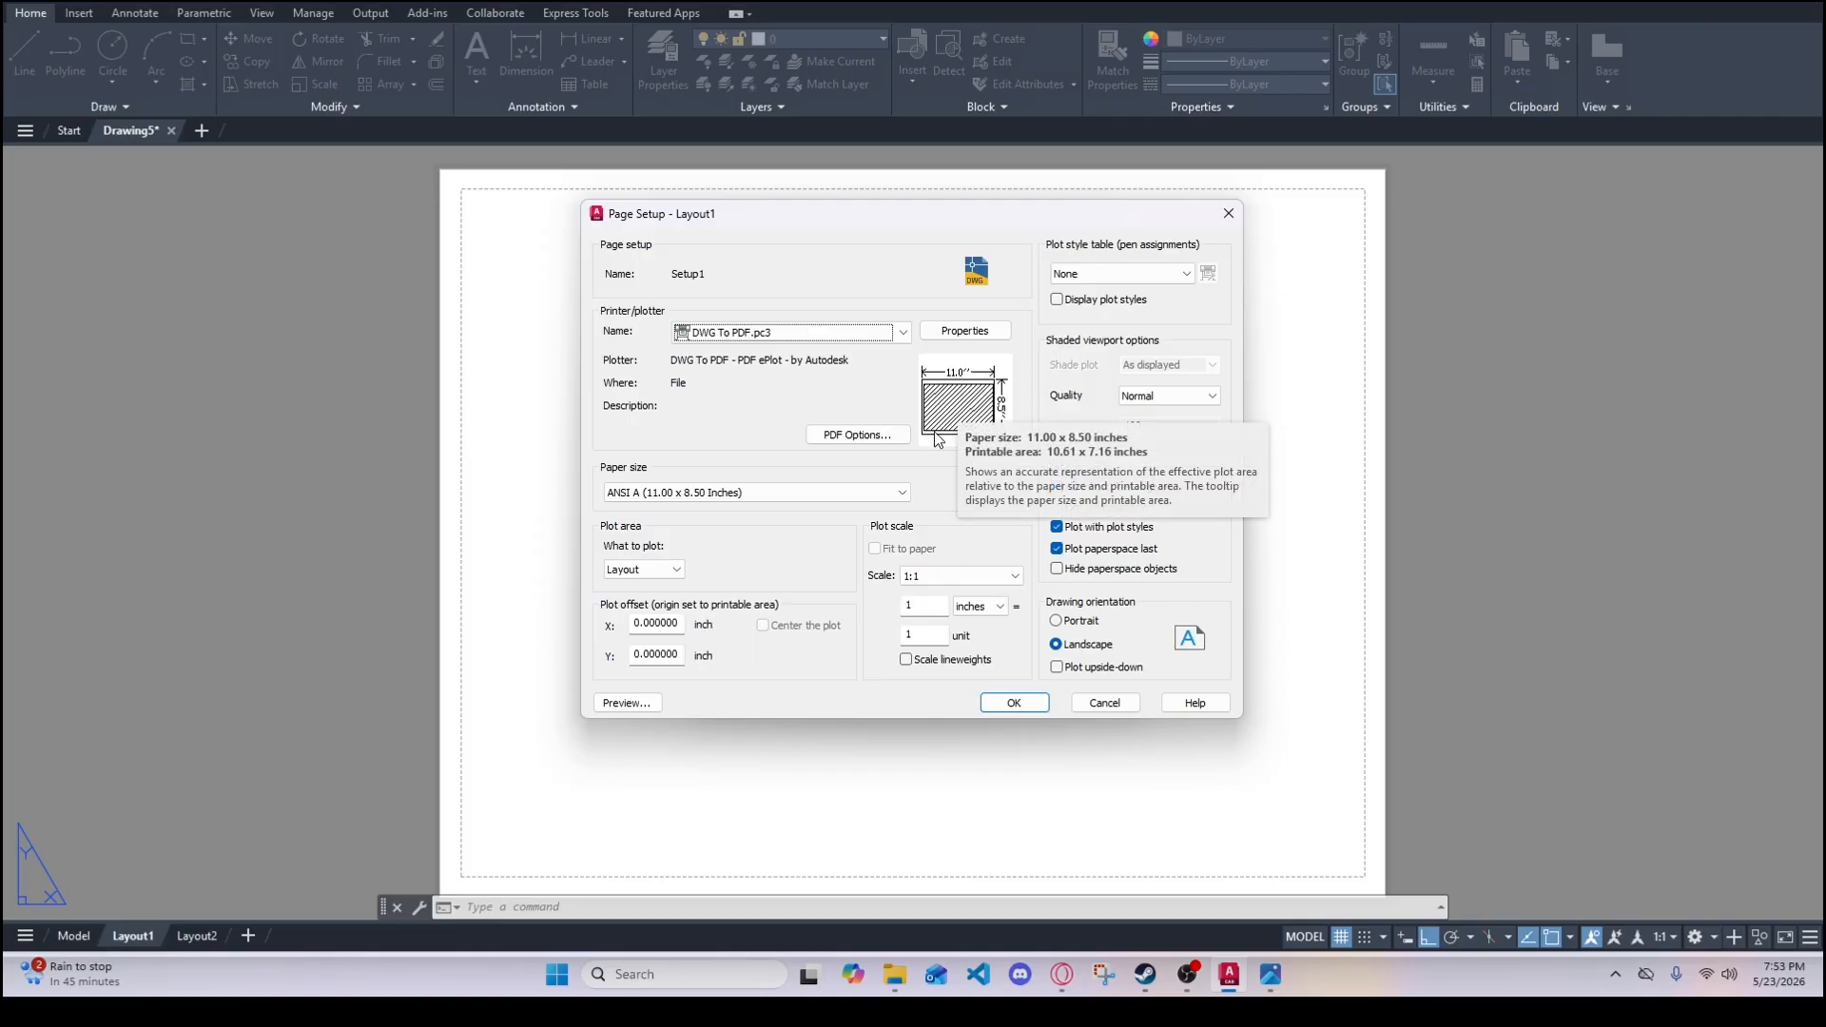
left_click(901, 493)
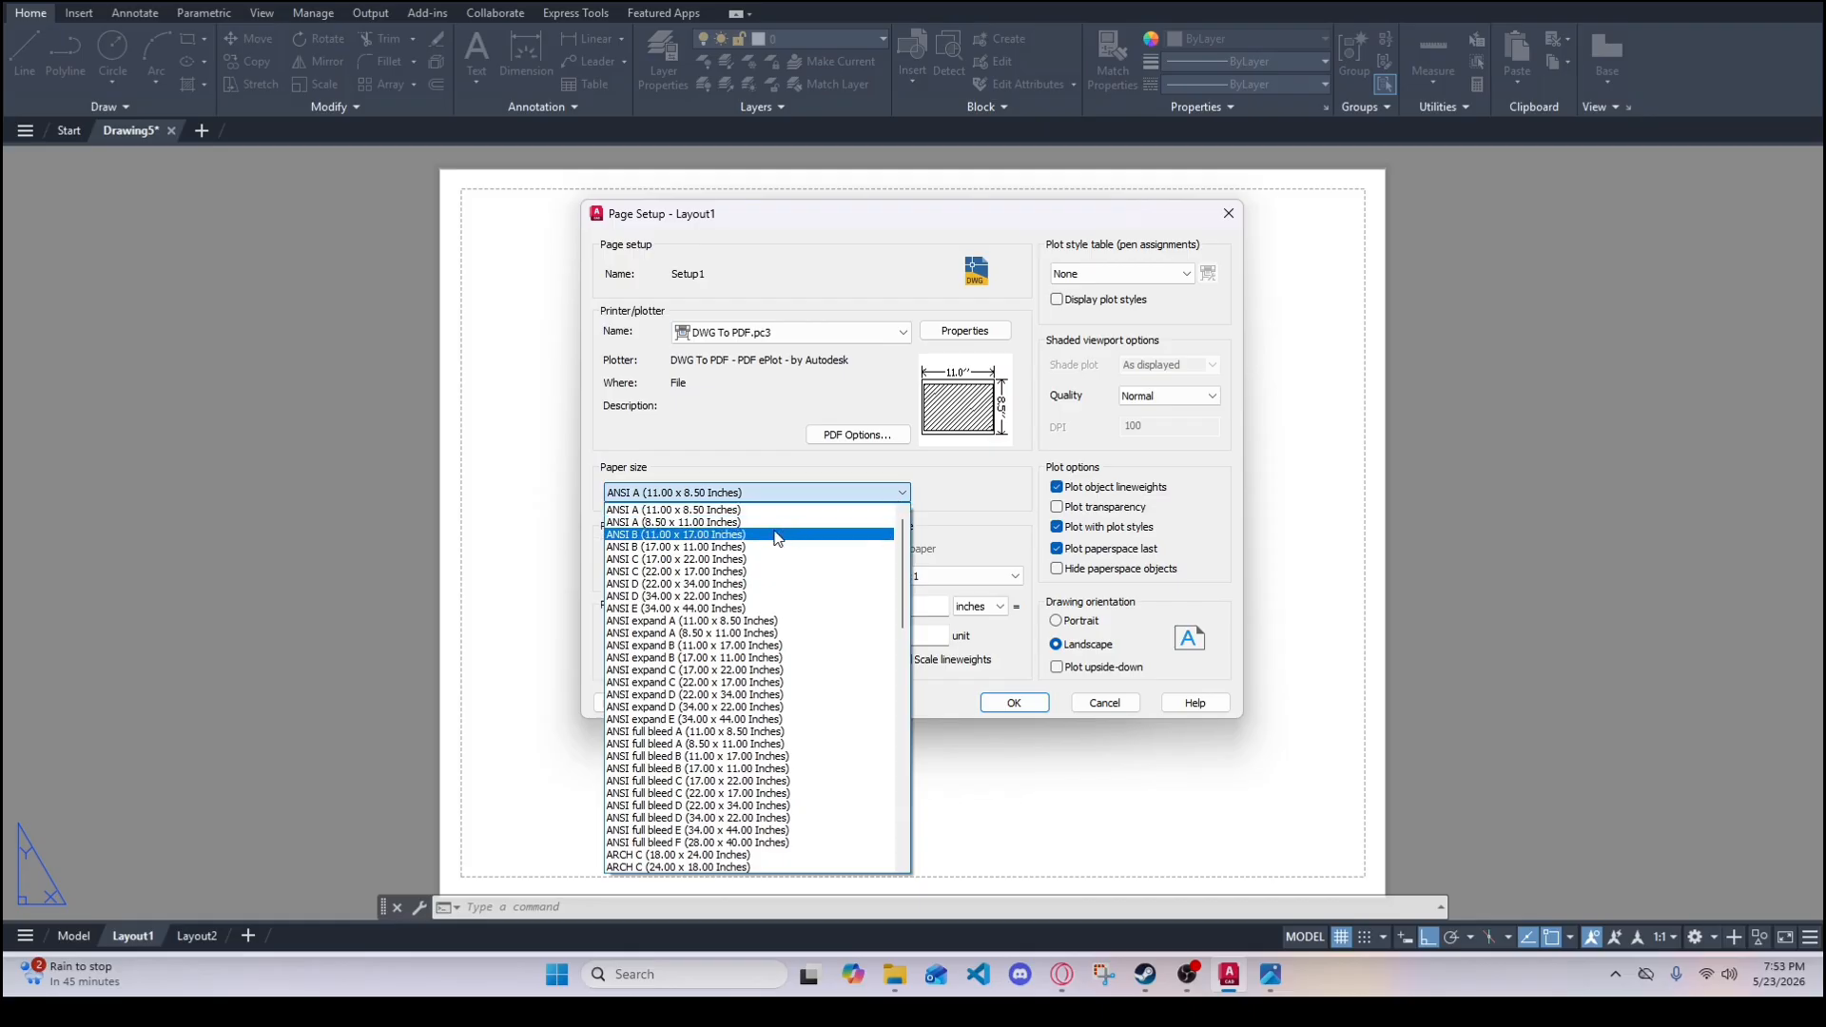
left_click(743, 466)
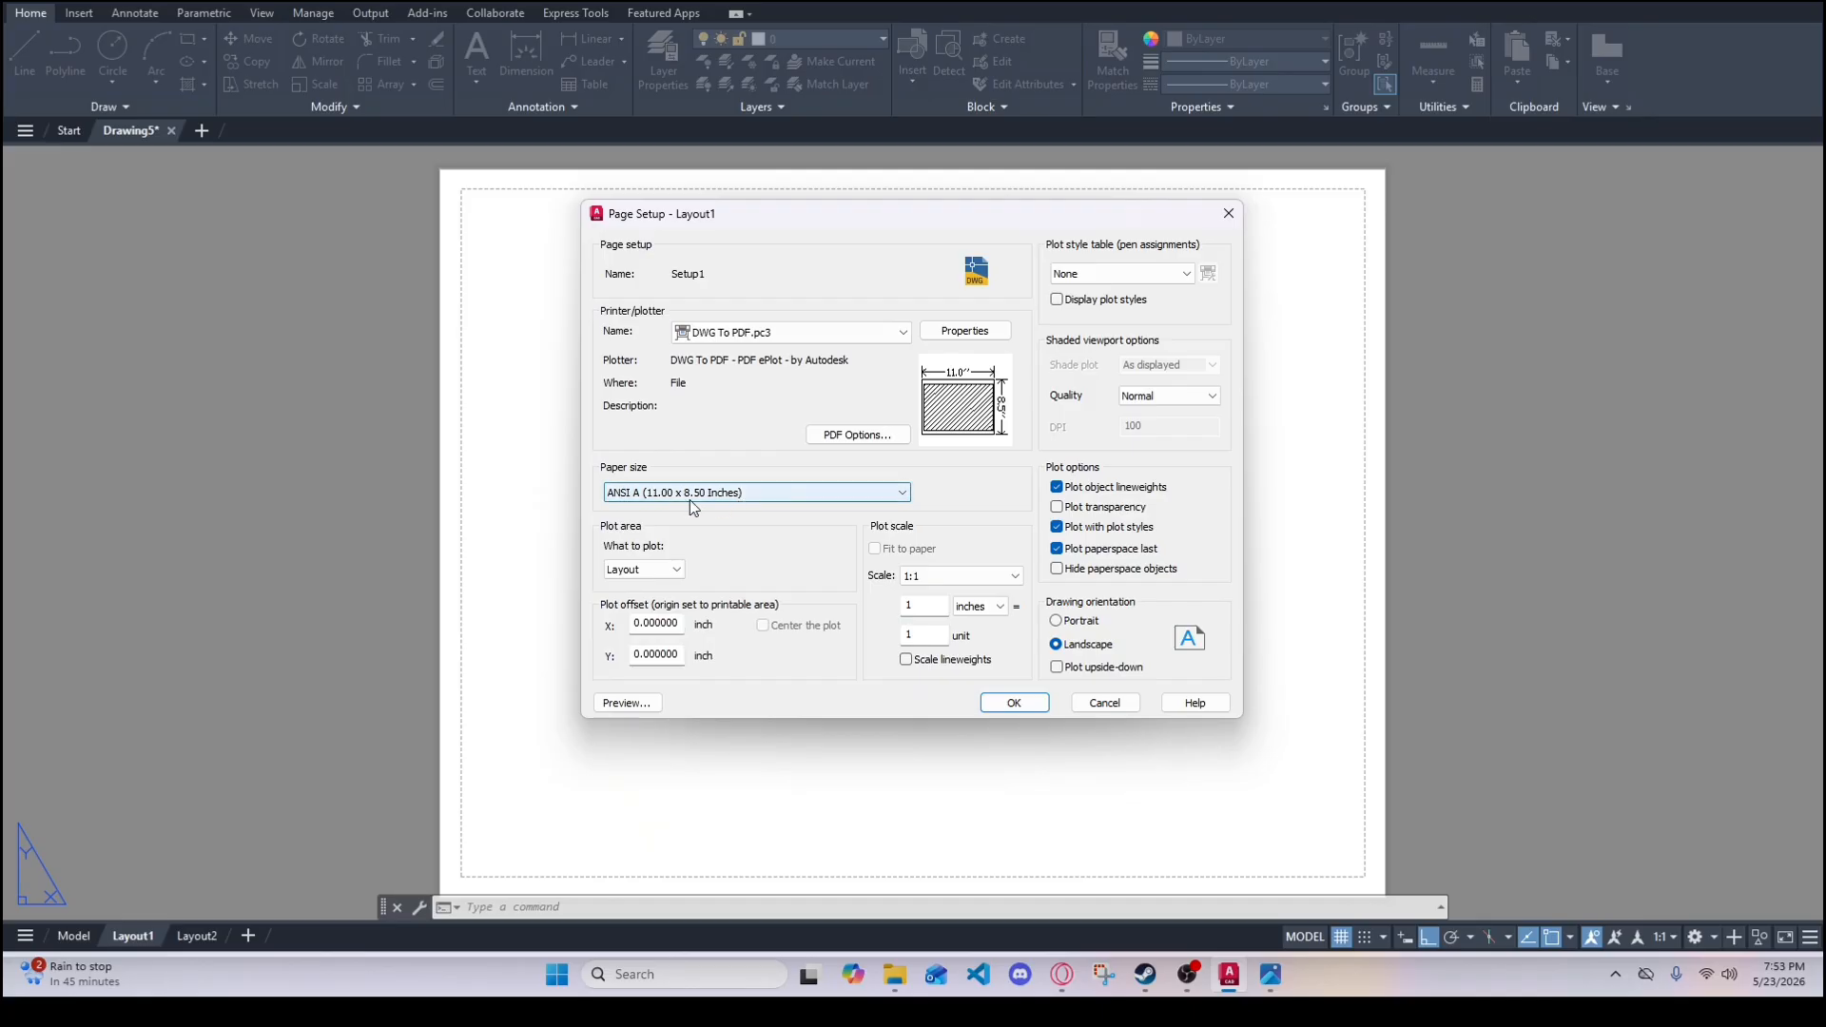
mouse_move(980, 404)
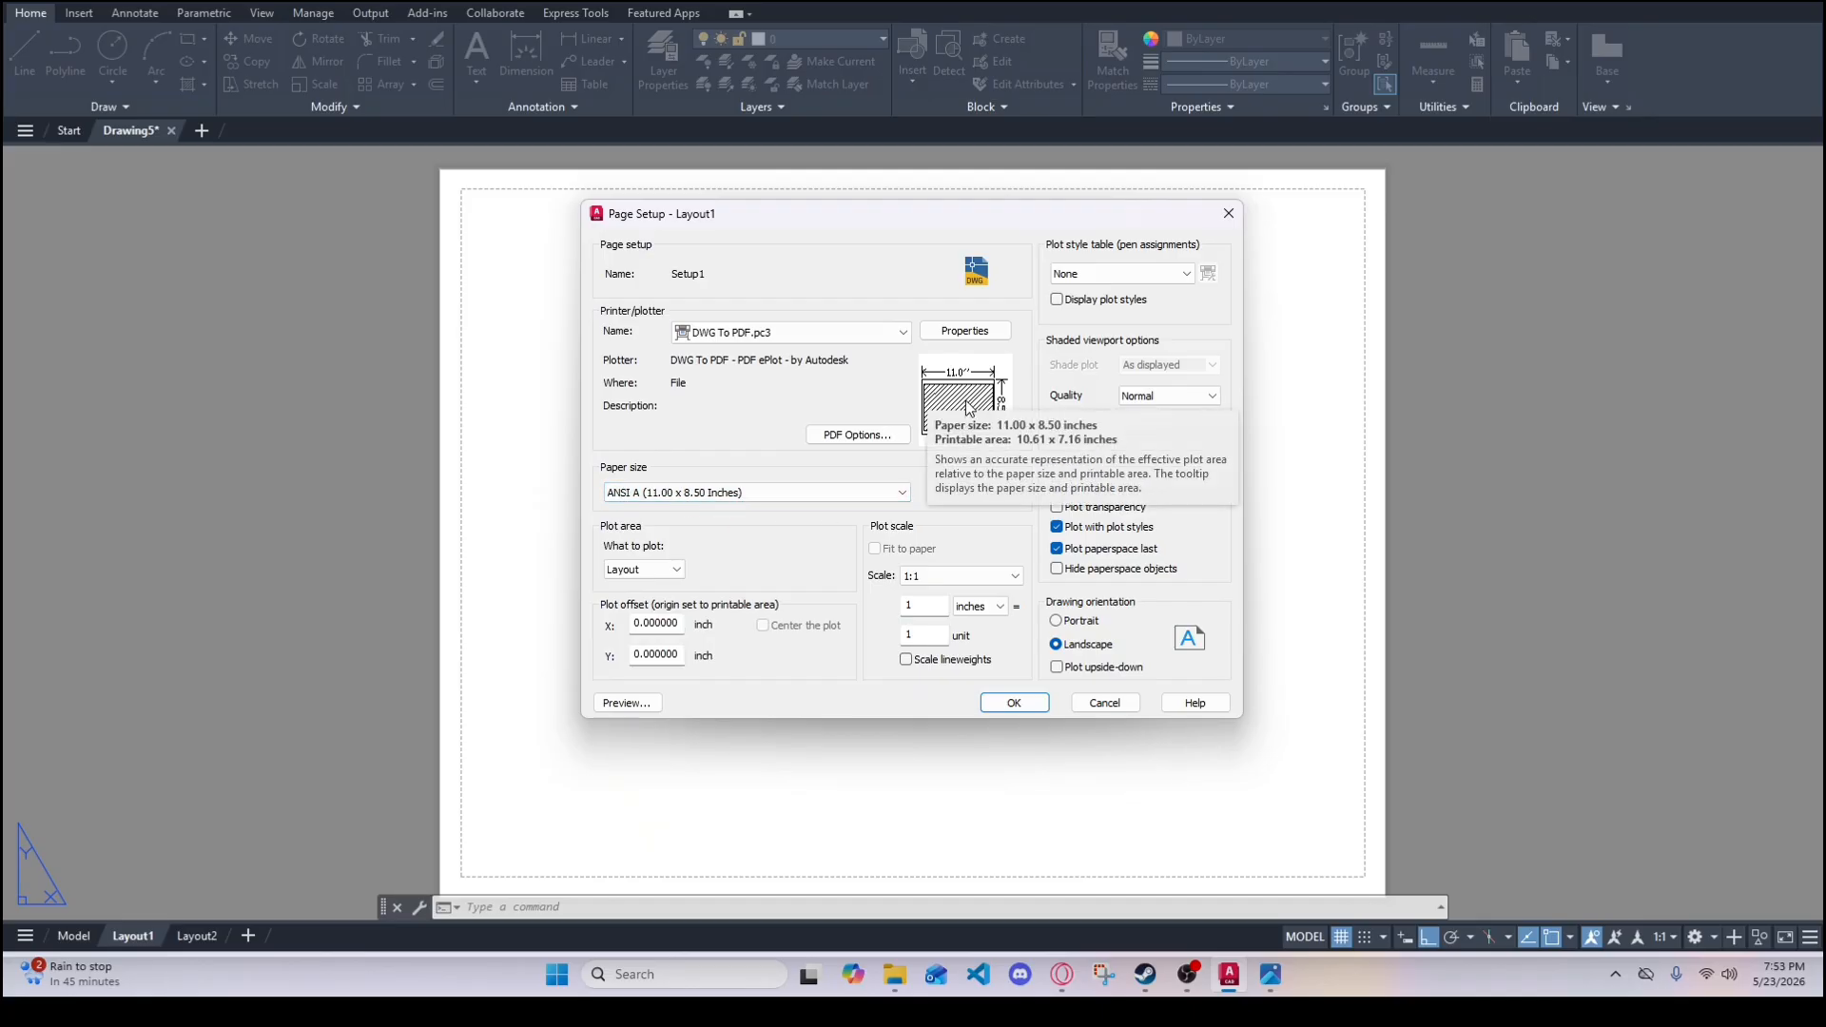
left_click(899, 492)
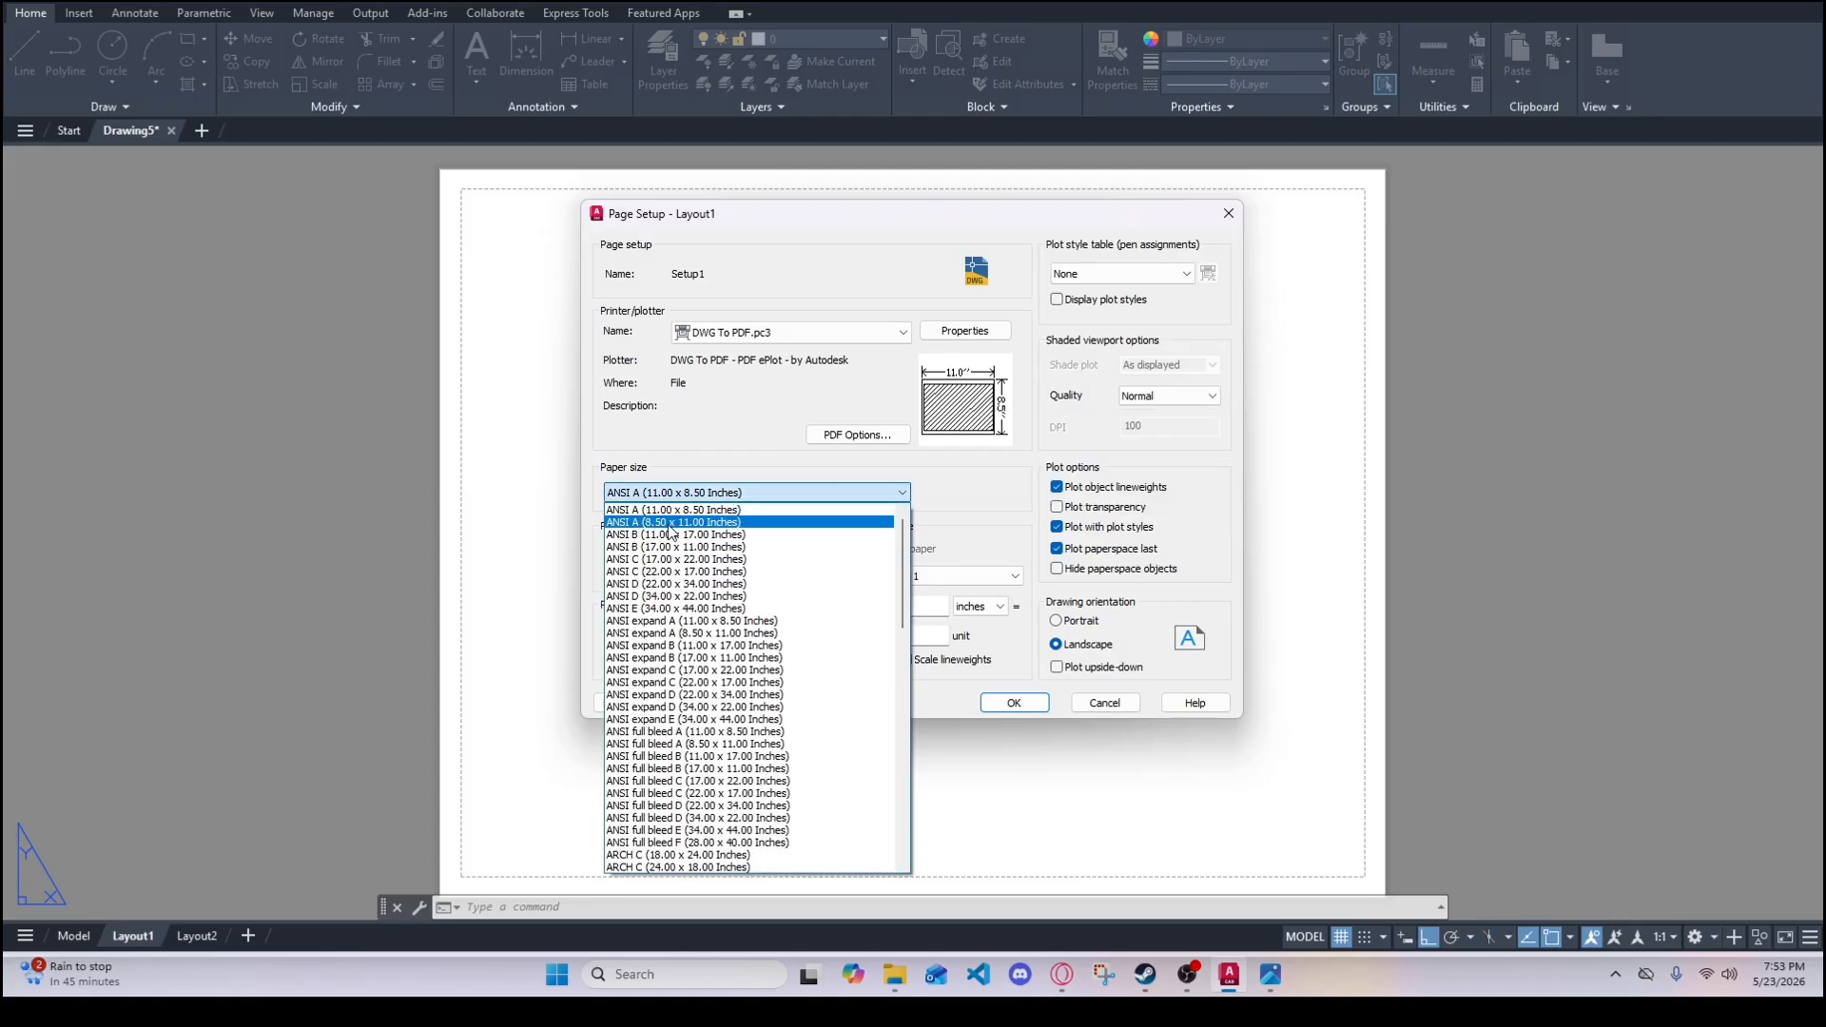
left_click(733, 522)
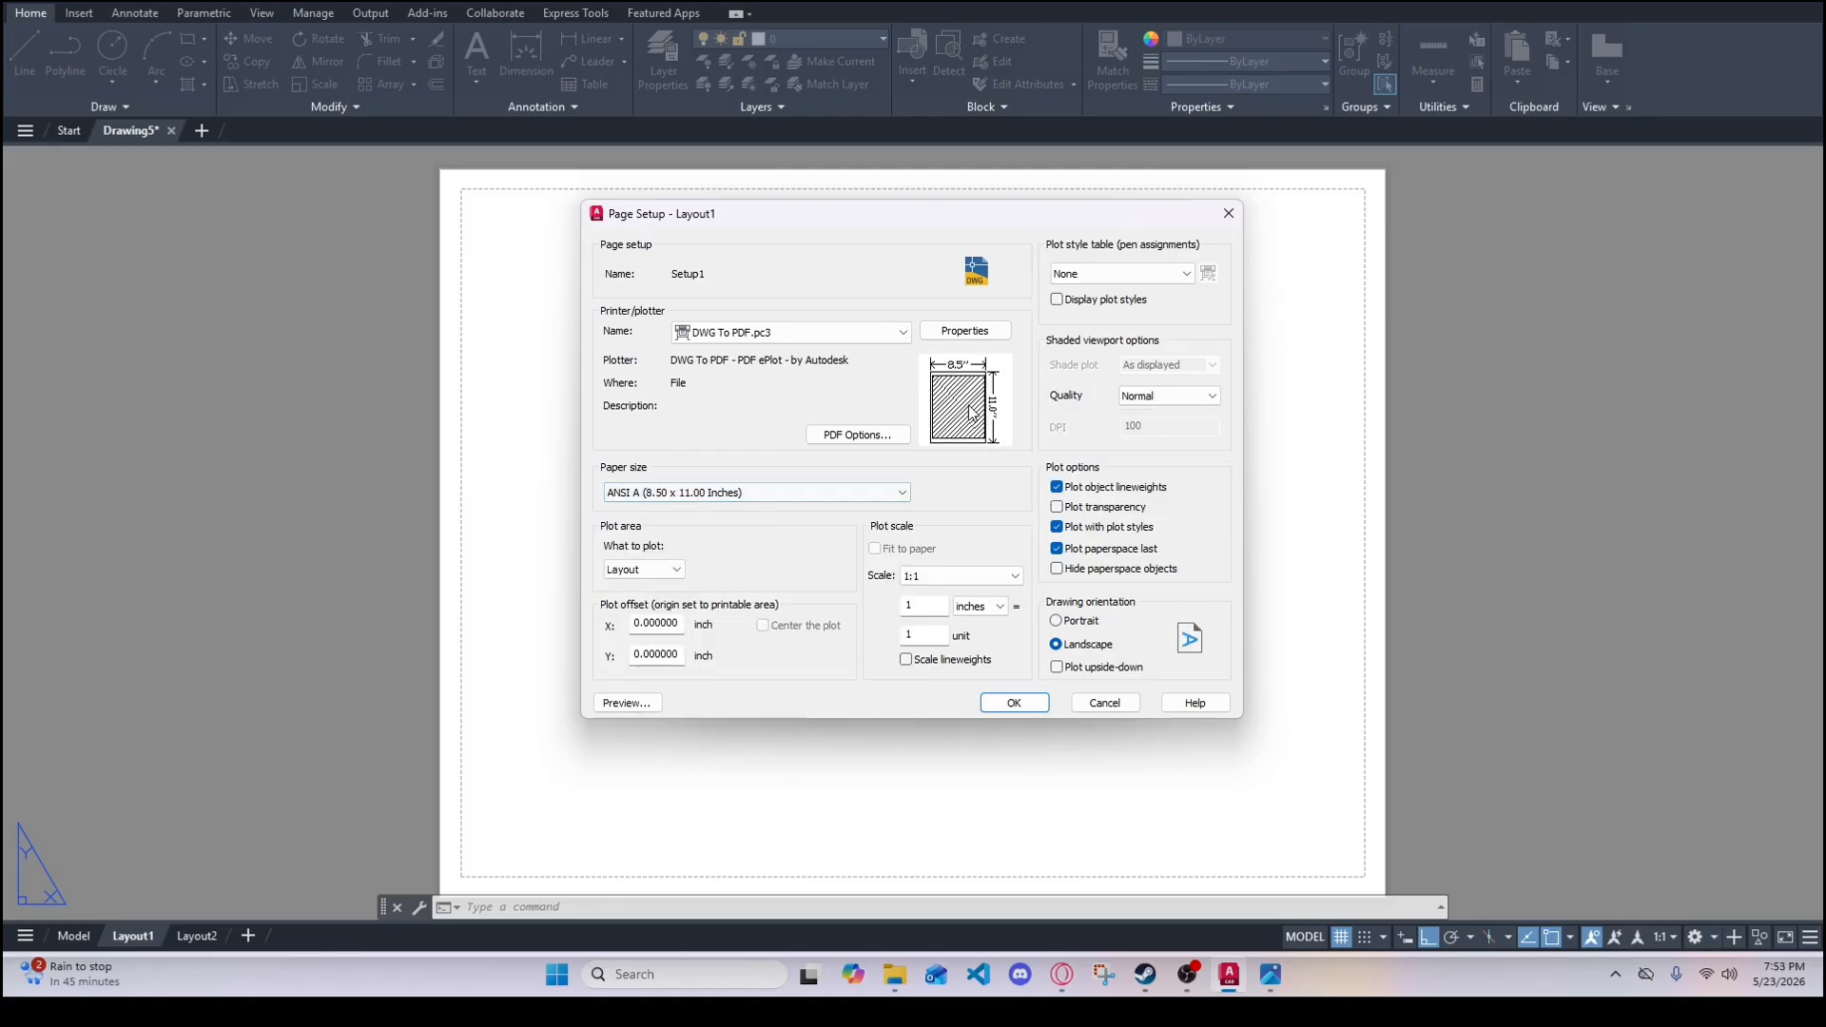
left_click(904, 493)
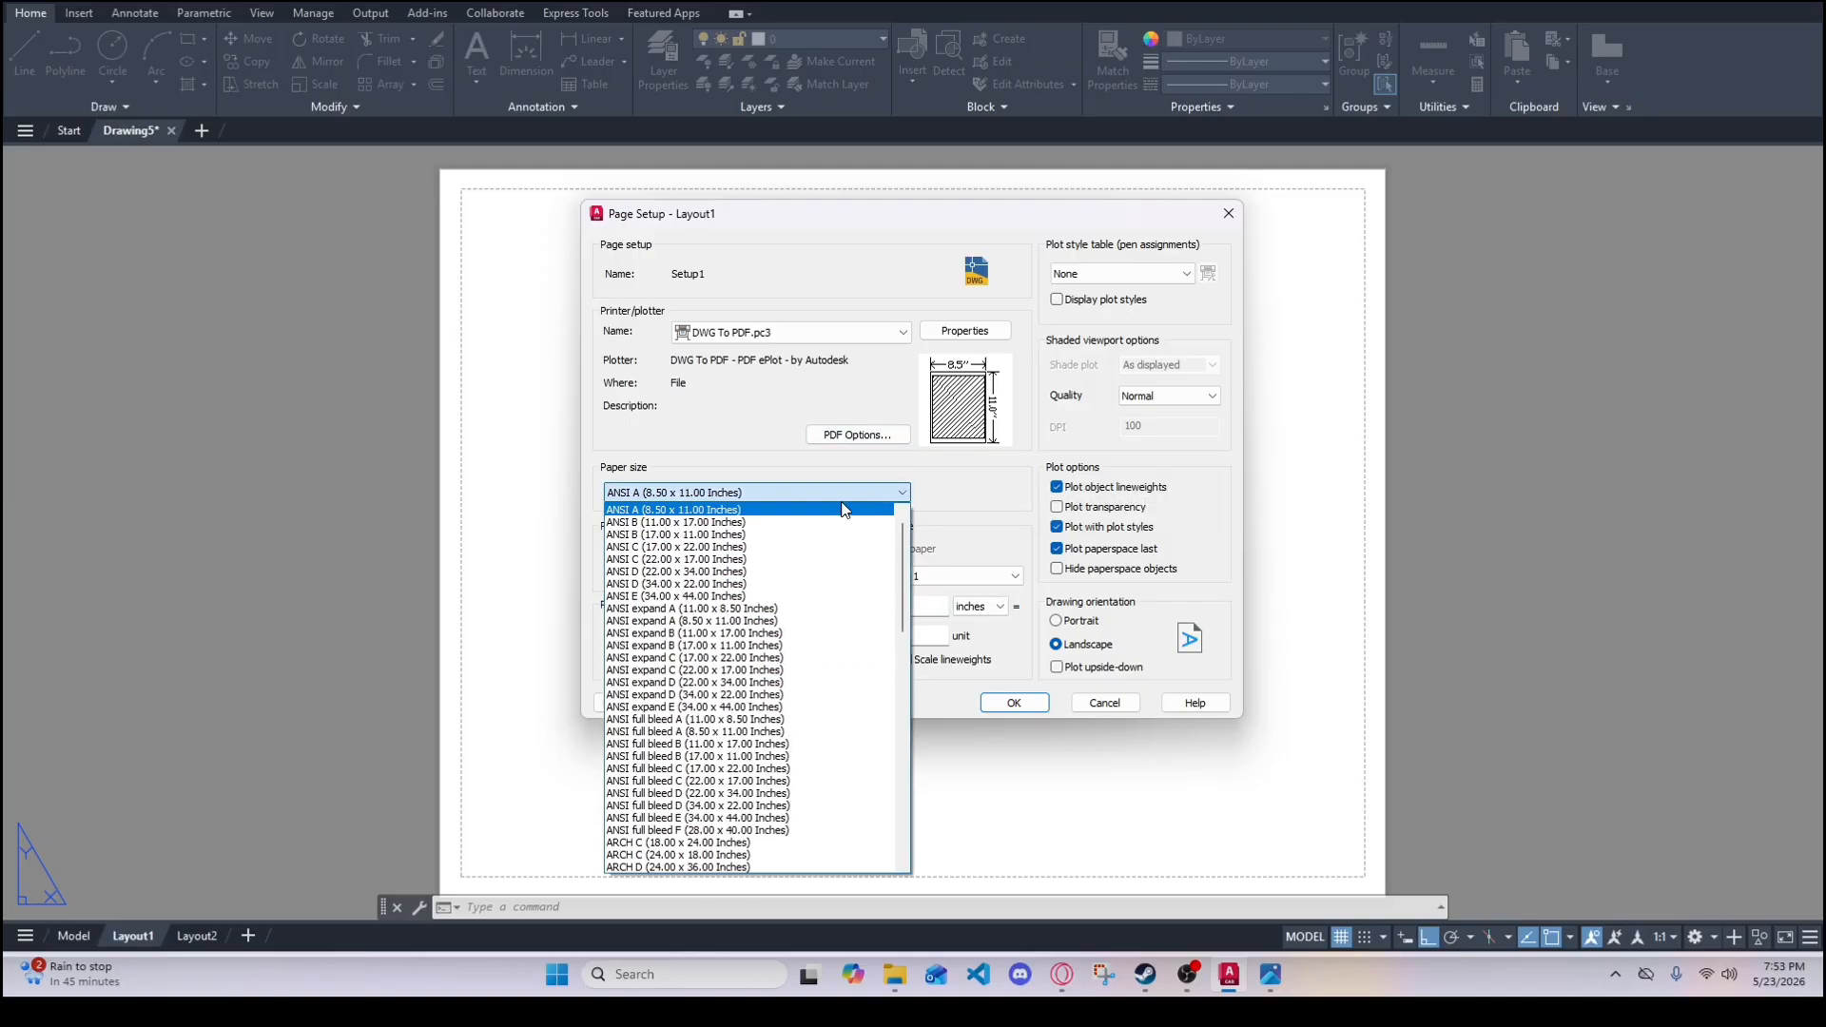
left_click(742, 522)
left_click(910, 491)
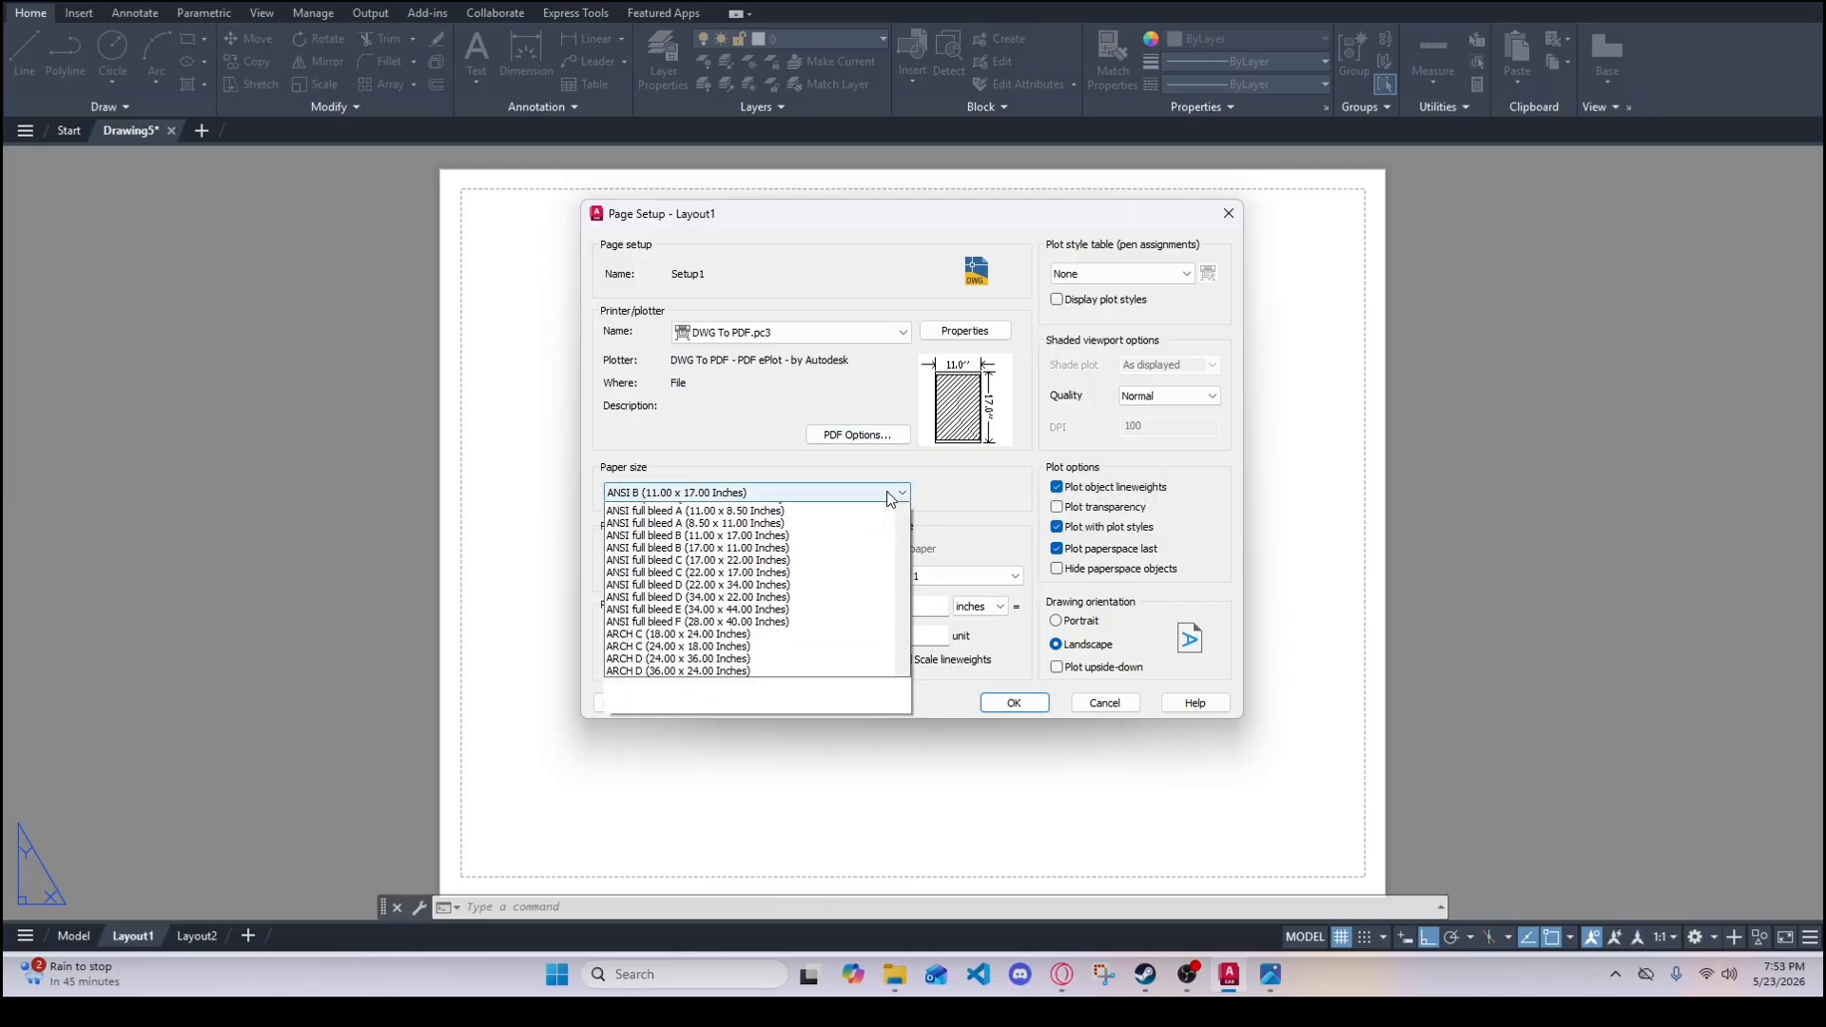
left_click(739, 512)
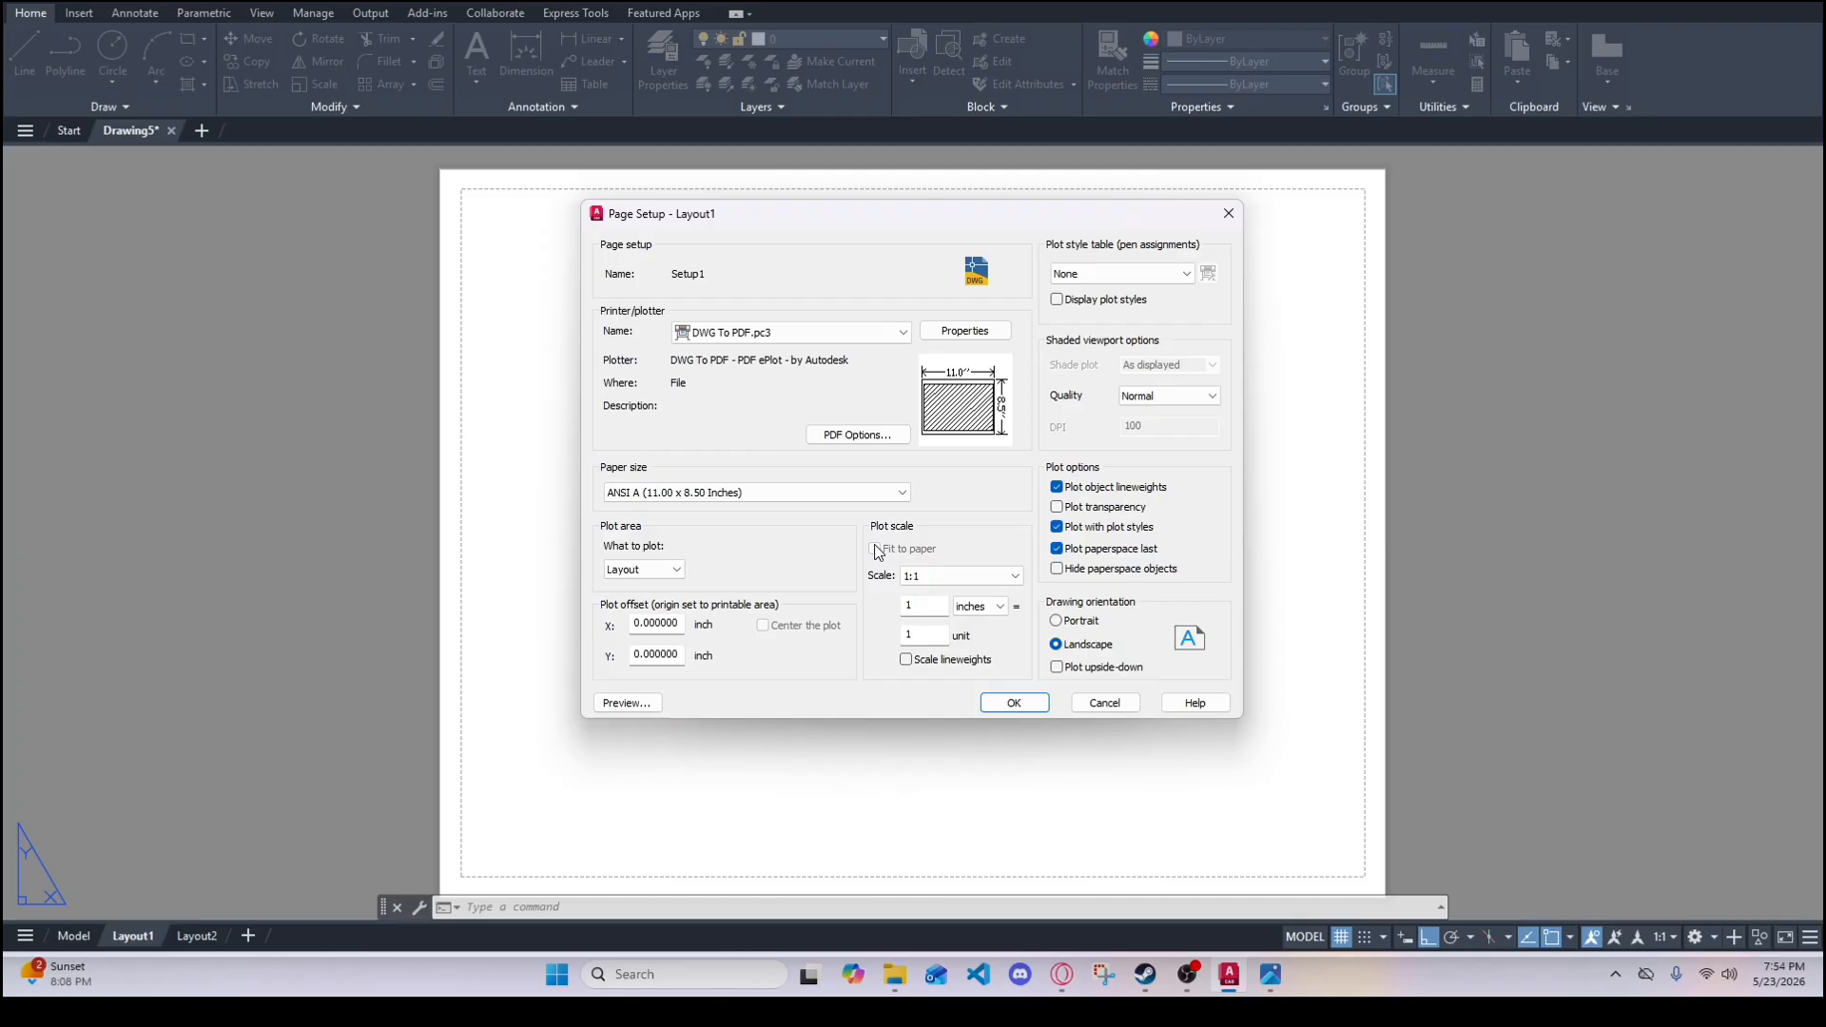
- Set the page setup's plot style table to monochrome.ctb, keep Layout as the plot area, and make Setup1 current for Layout1
left_click(1111, 276)
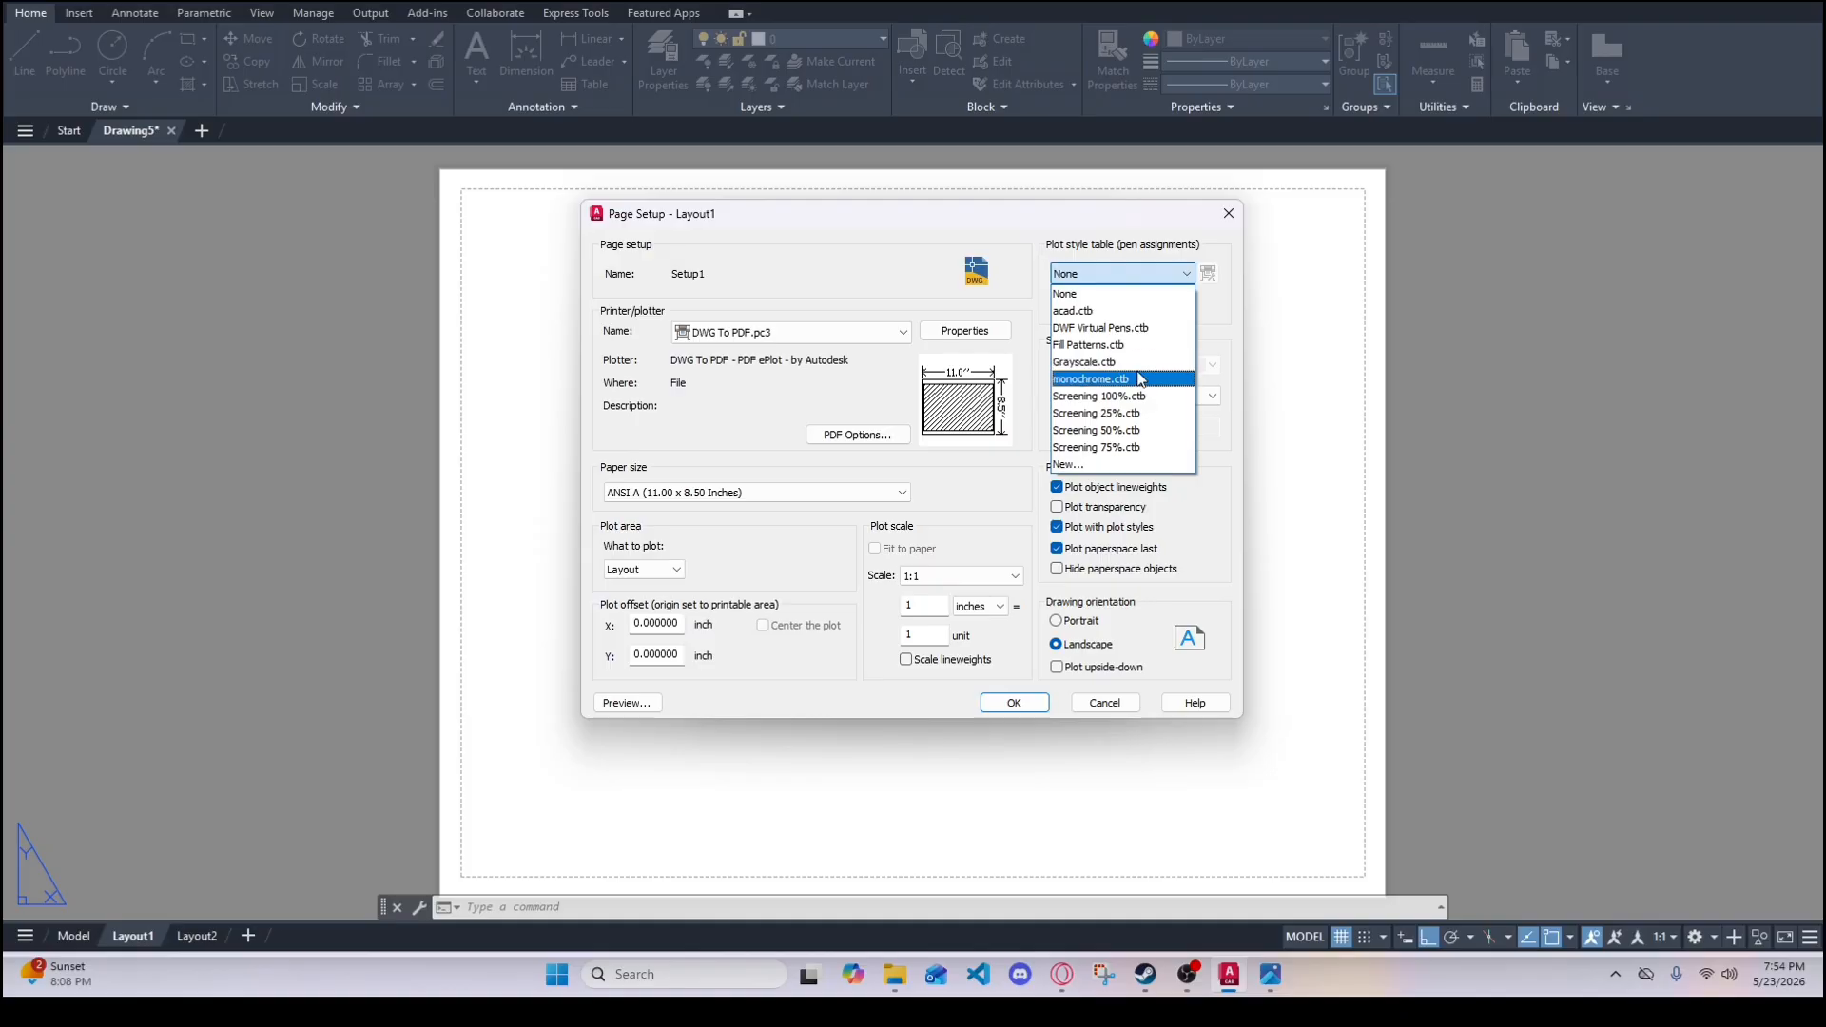
left_click(1135, 379)
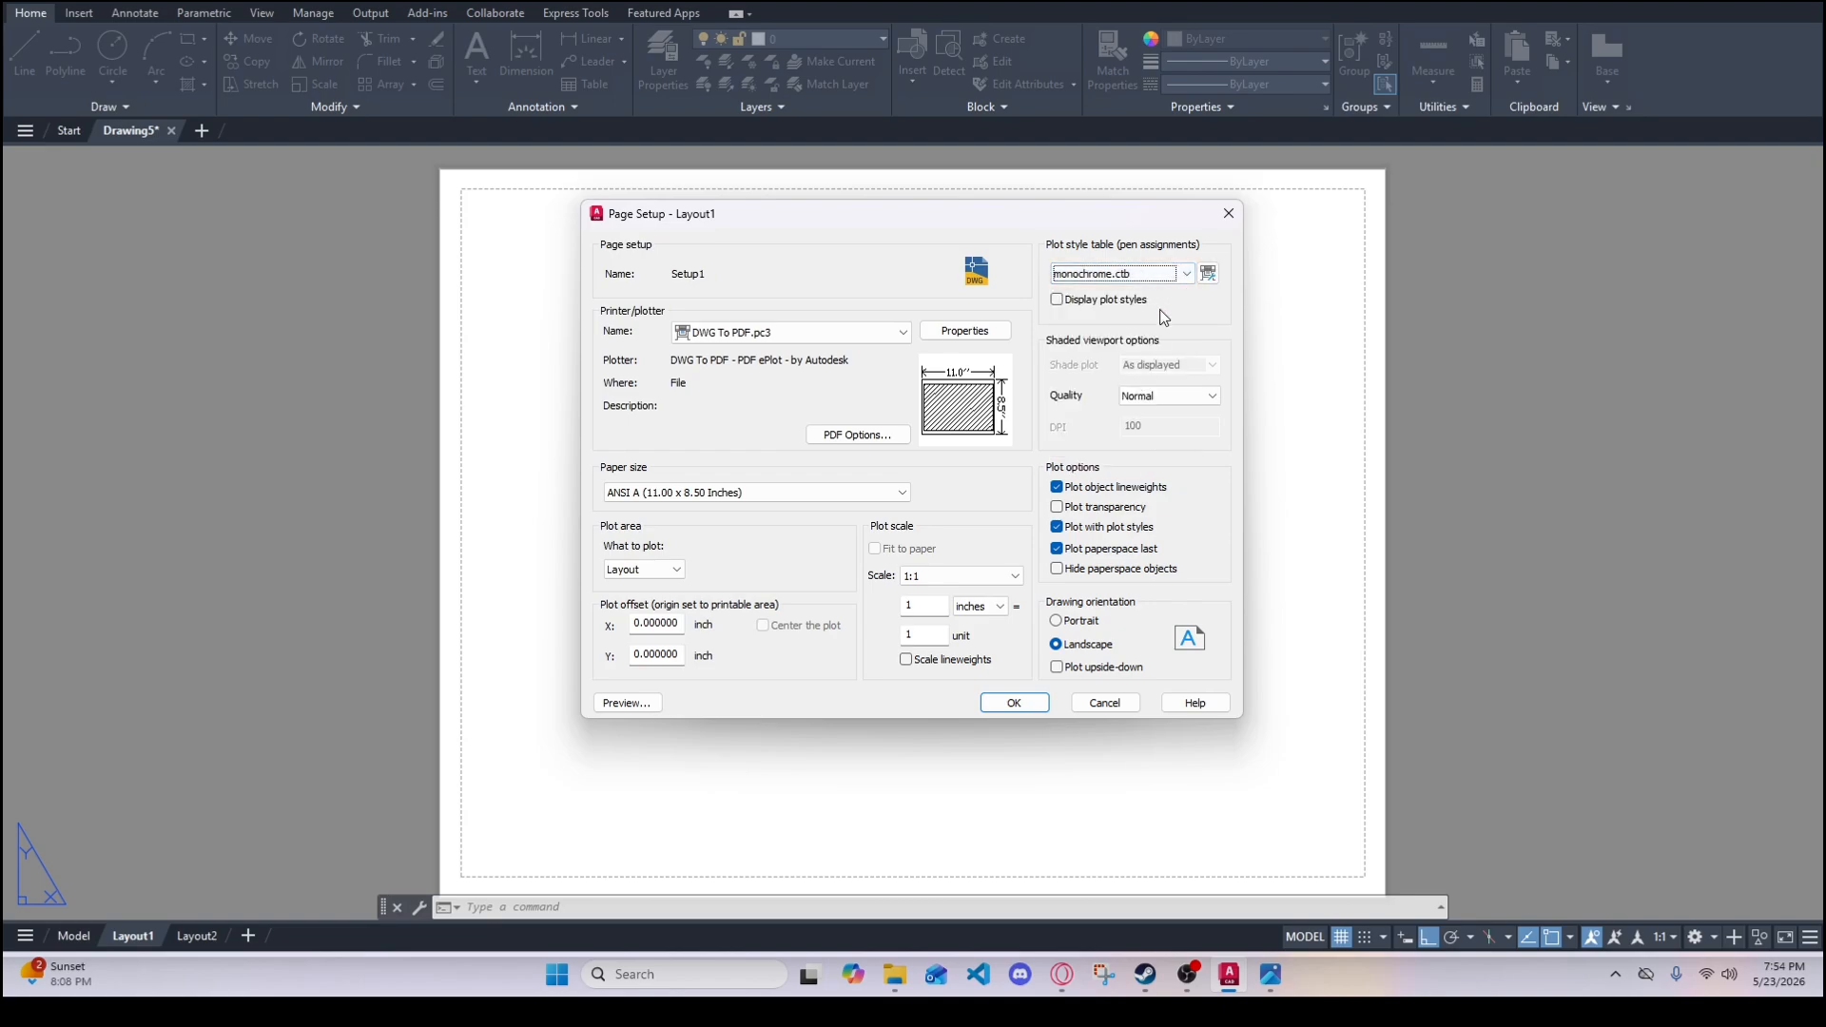
left_click(669, 572)
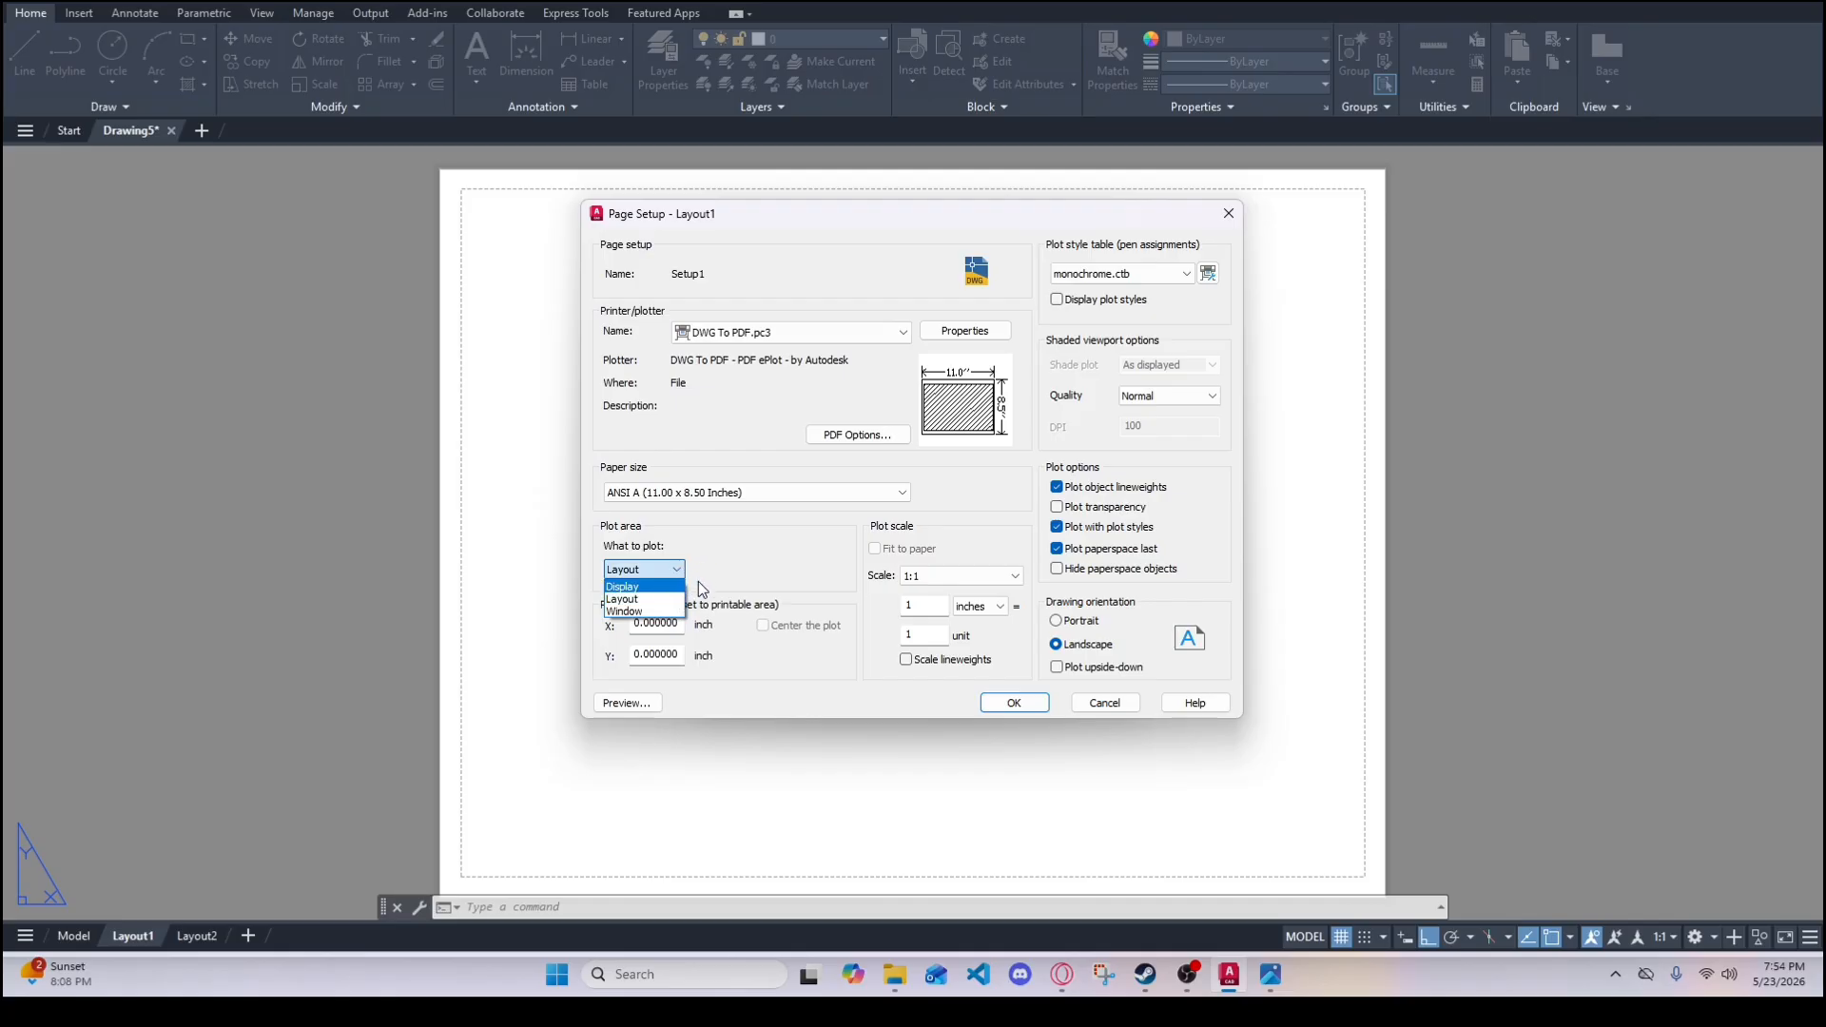
left_click(713, 571)
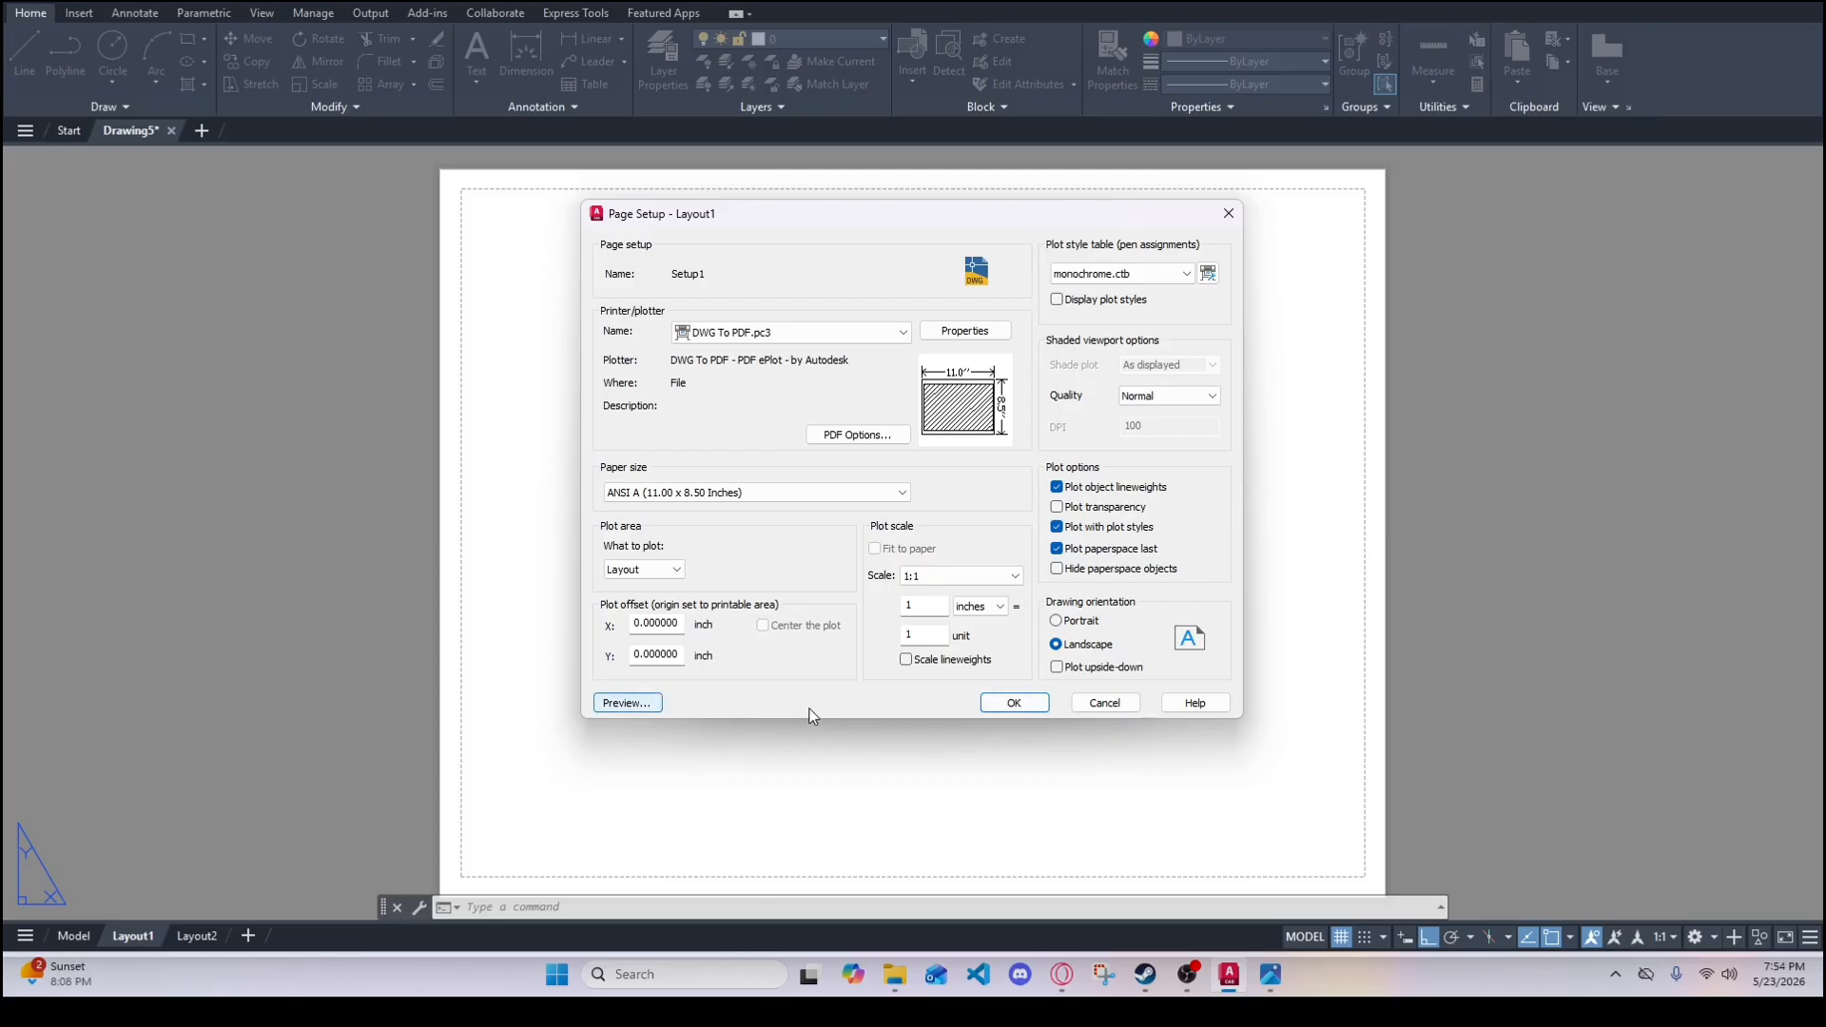
left_click(1014, 703)
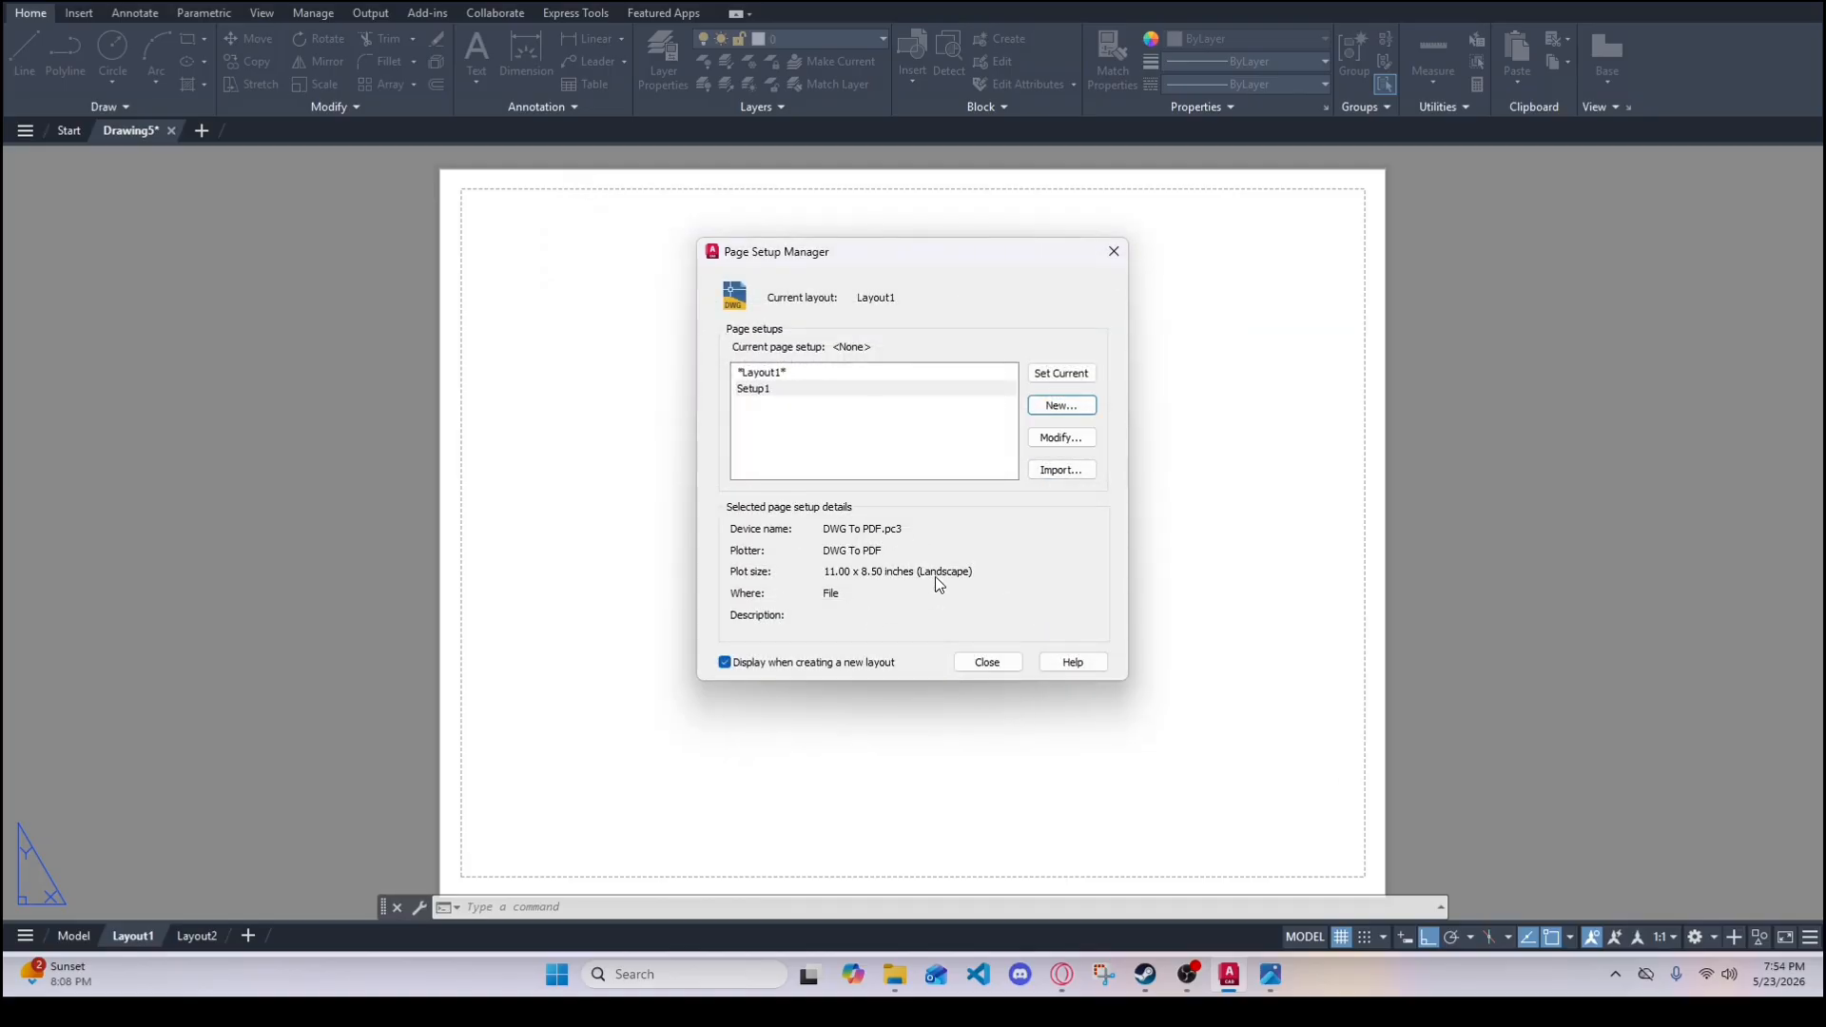
left_click(1046, 383)
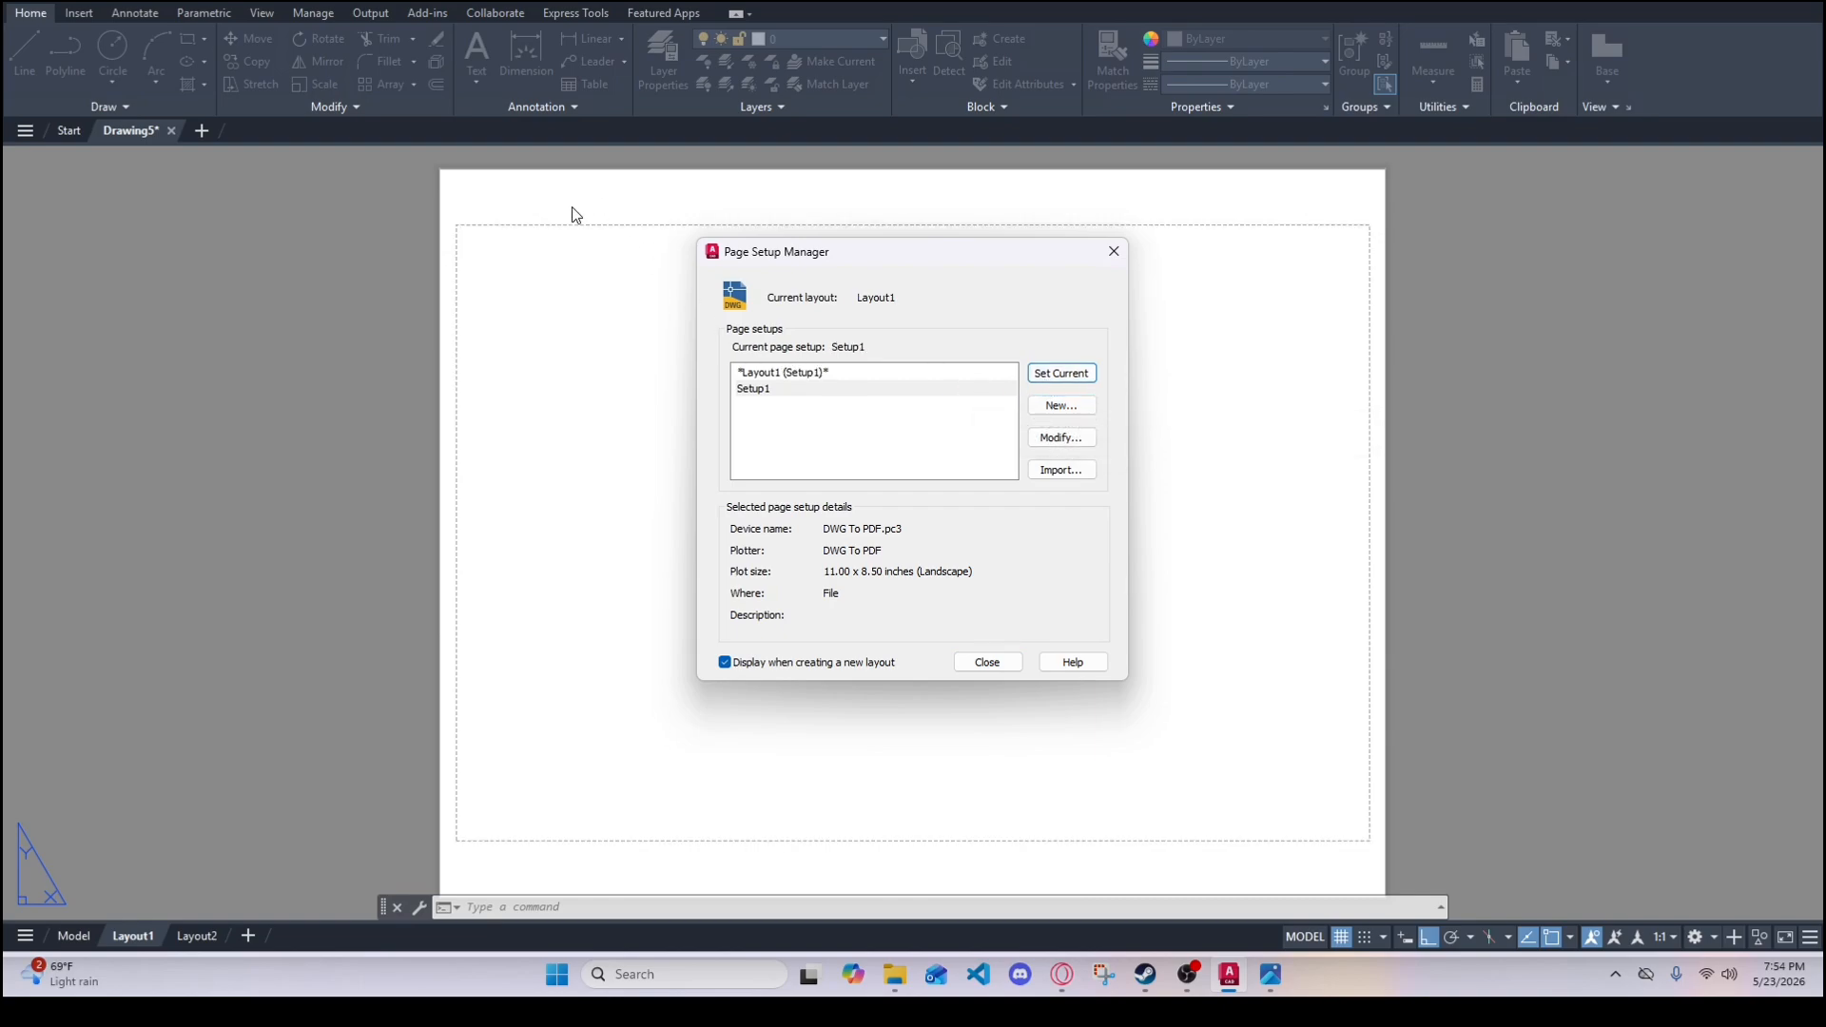
left_click(989, 660)
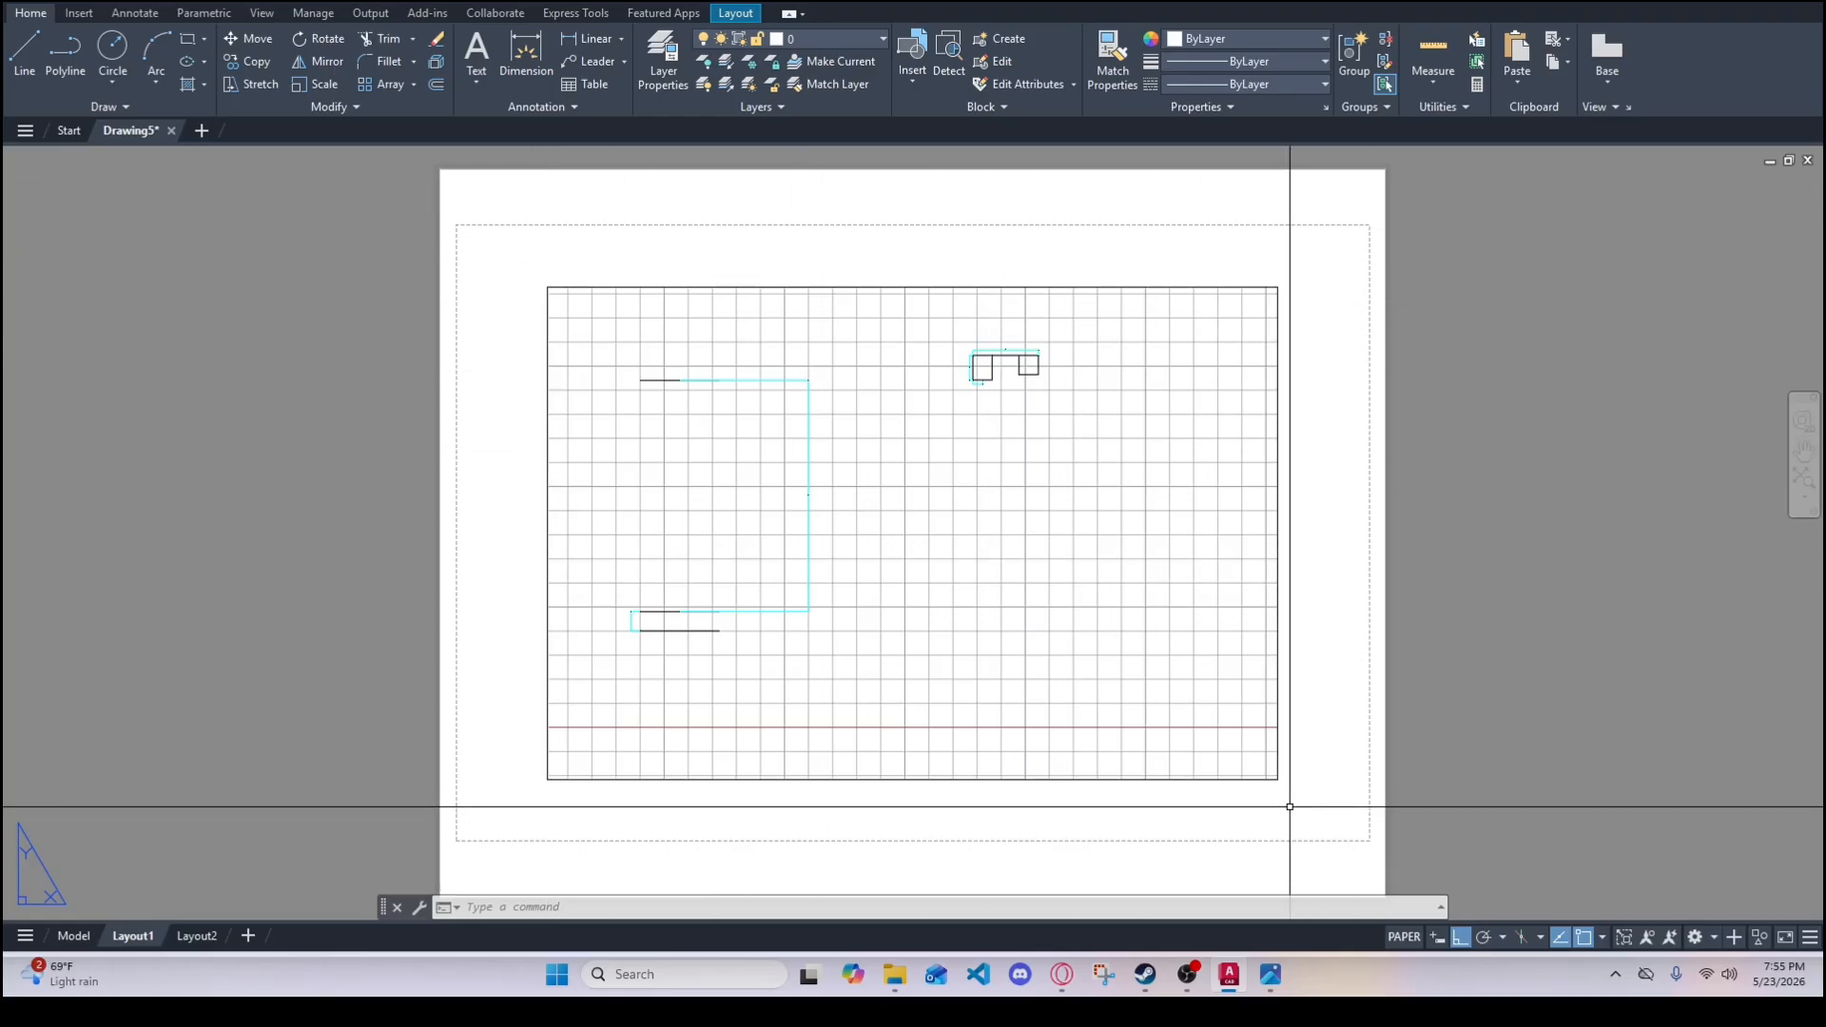
- Switch to model space and back to paper space, and draw a chain of five orthogonal line segments beside the sheet
left_click(1404, 936)
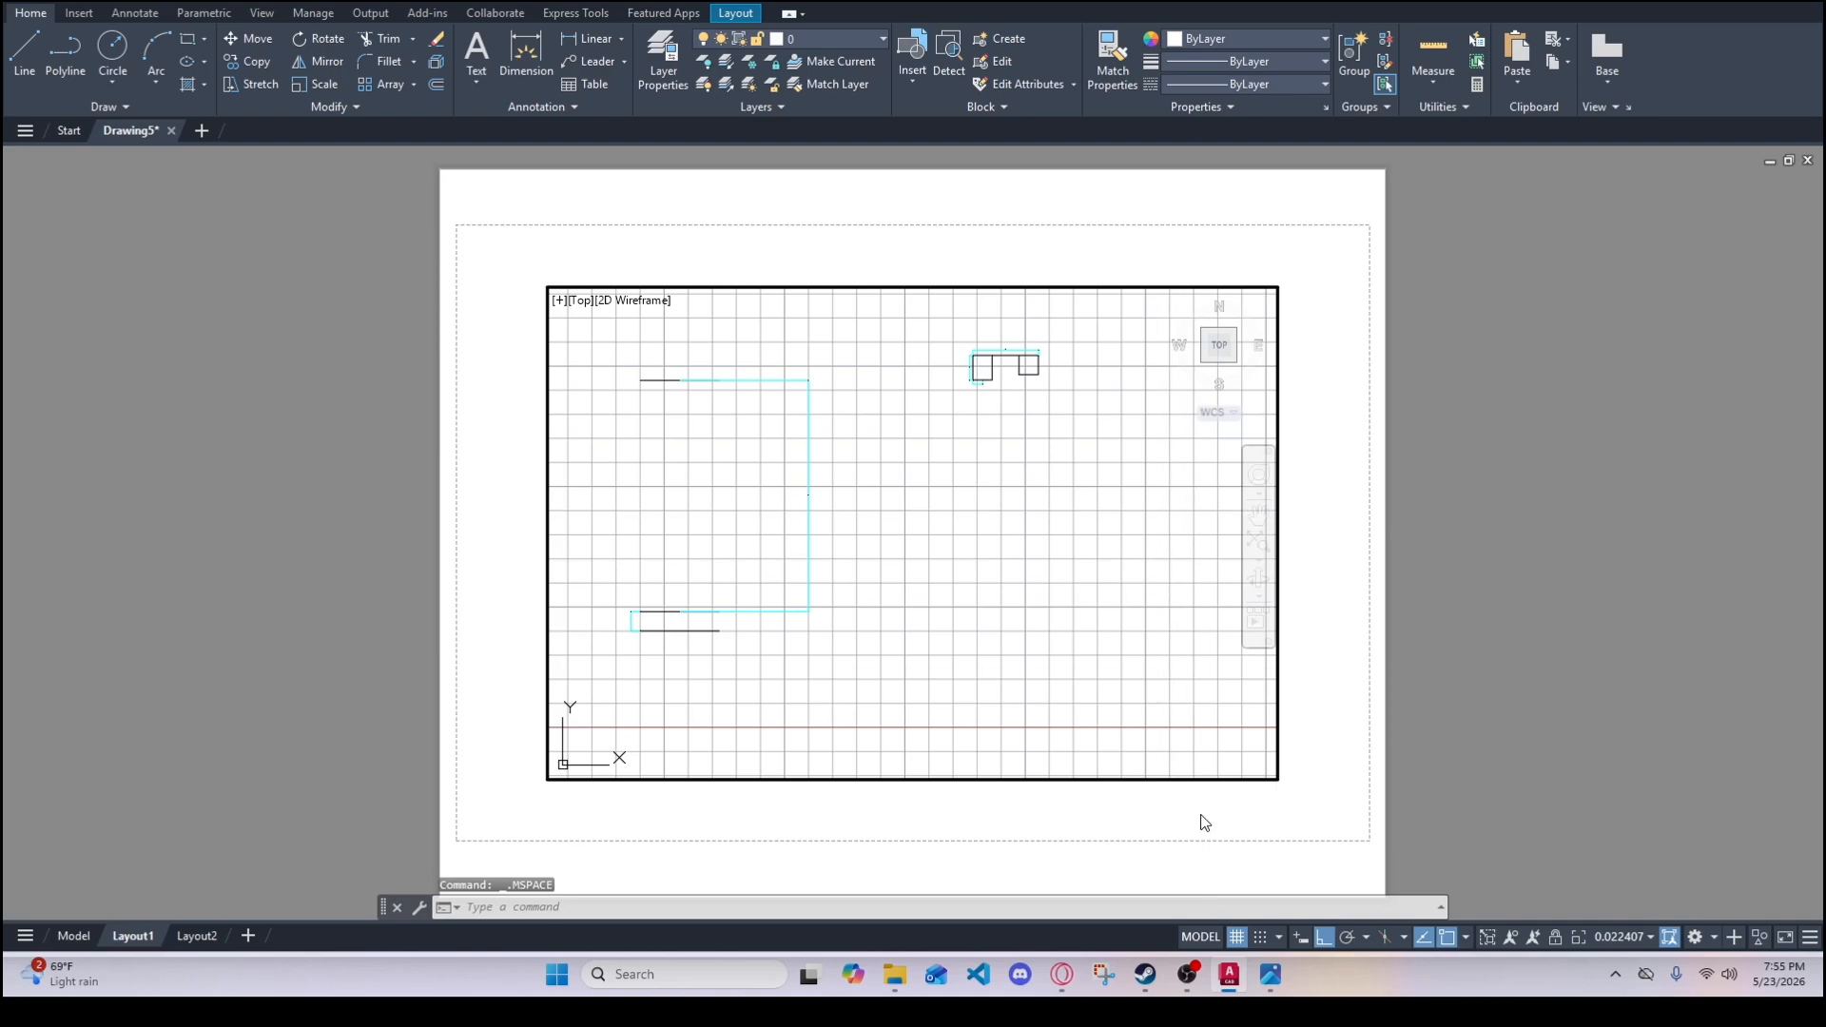
left_click(1204, 938)
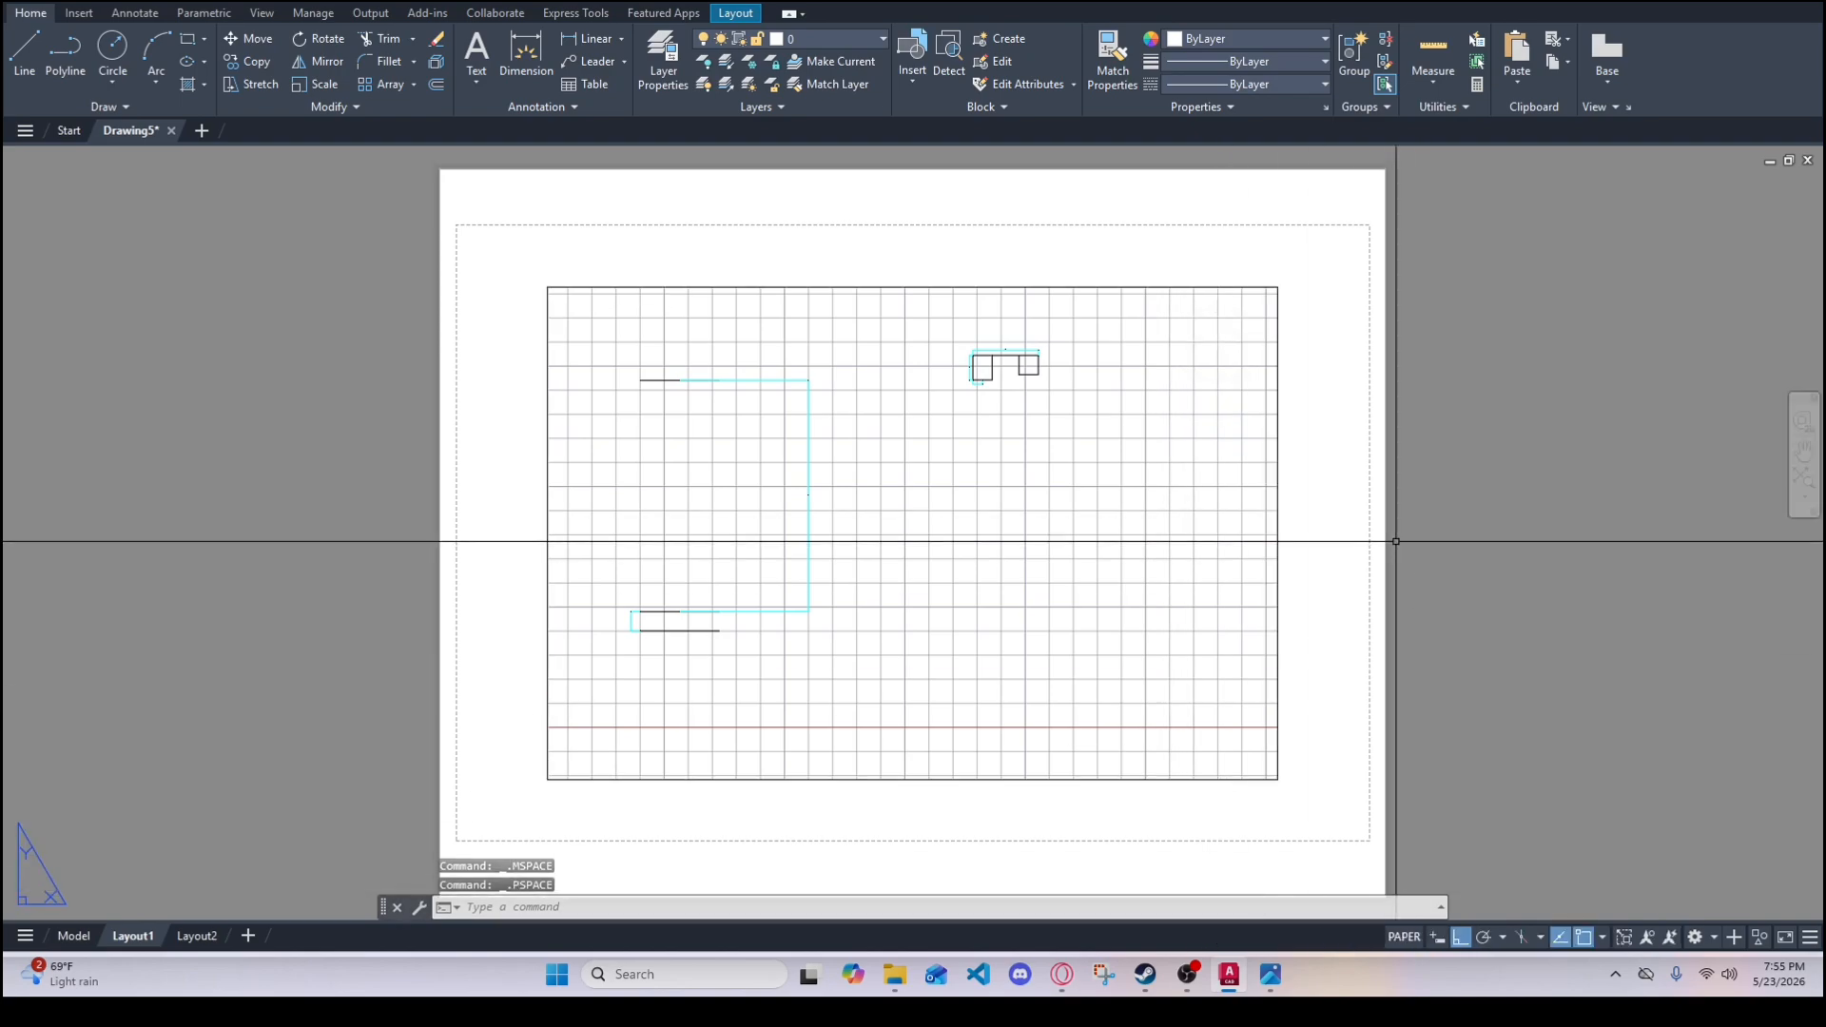
scroll(1436, 451, "down", 2)
middle_click_drag(1436, 451, 1085, 495)
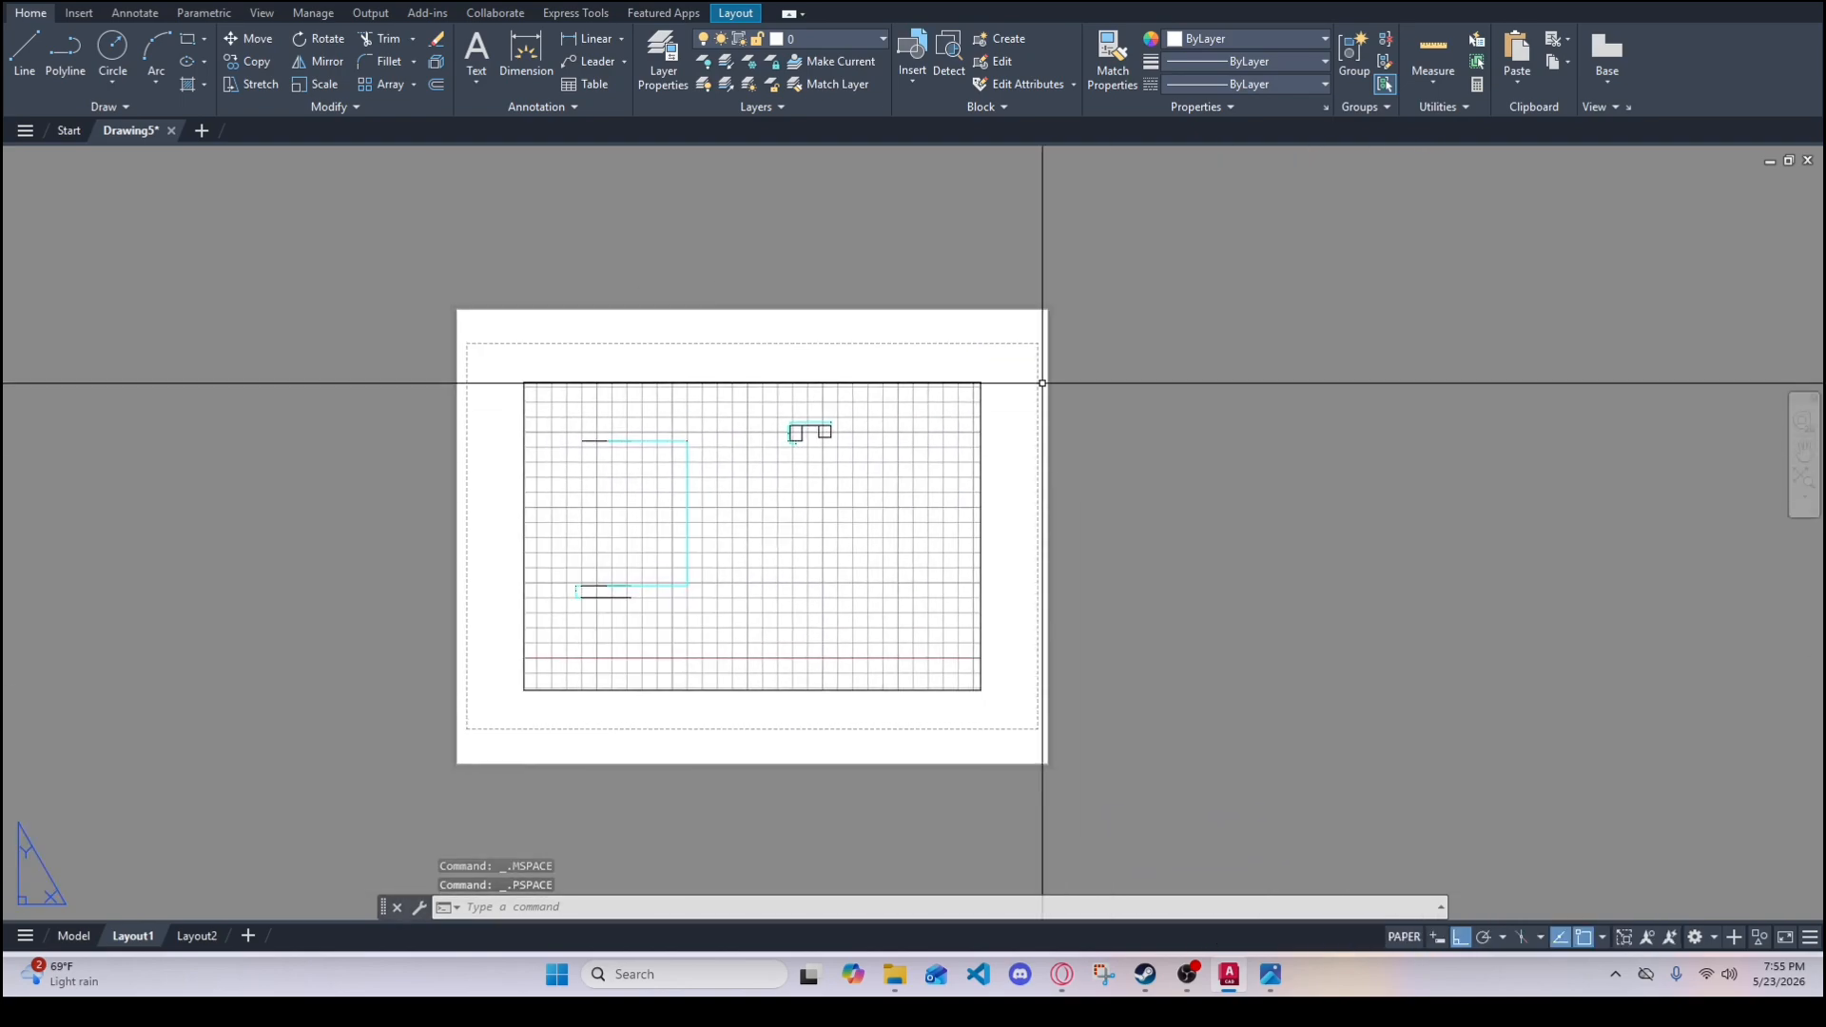
type("l")
key("Return")
left_click(1178, 207)
left_click(1196, 492)
left_click(1557, 492)
left_click(1557, 372)
left_click(1244, 372)
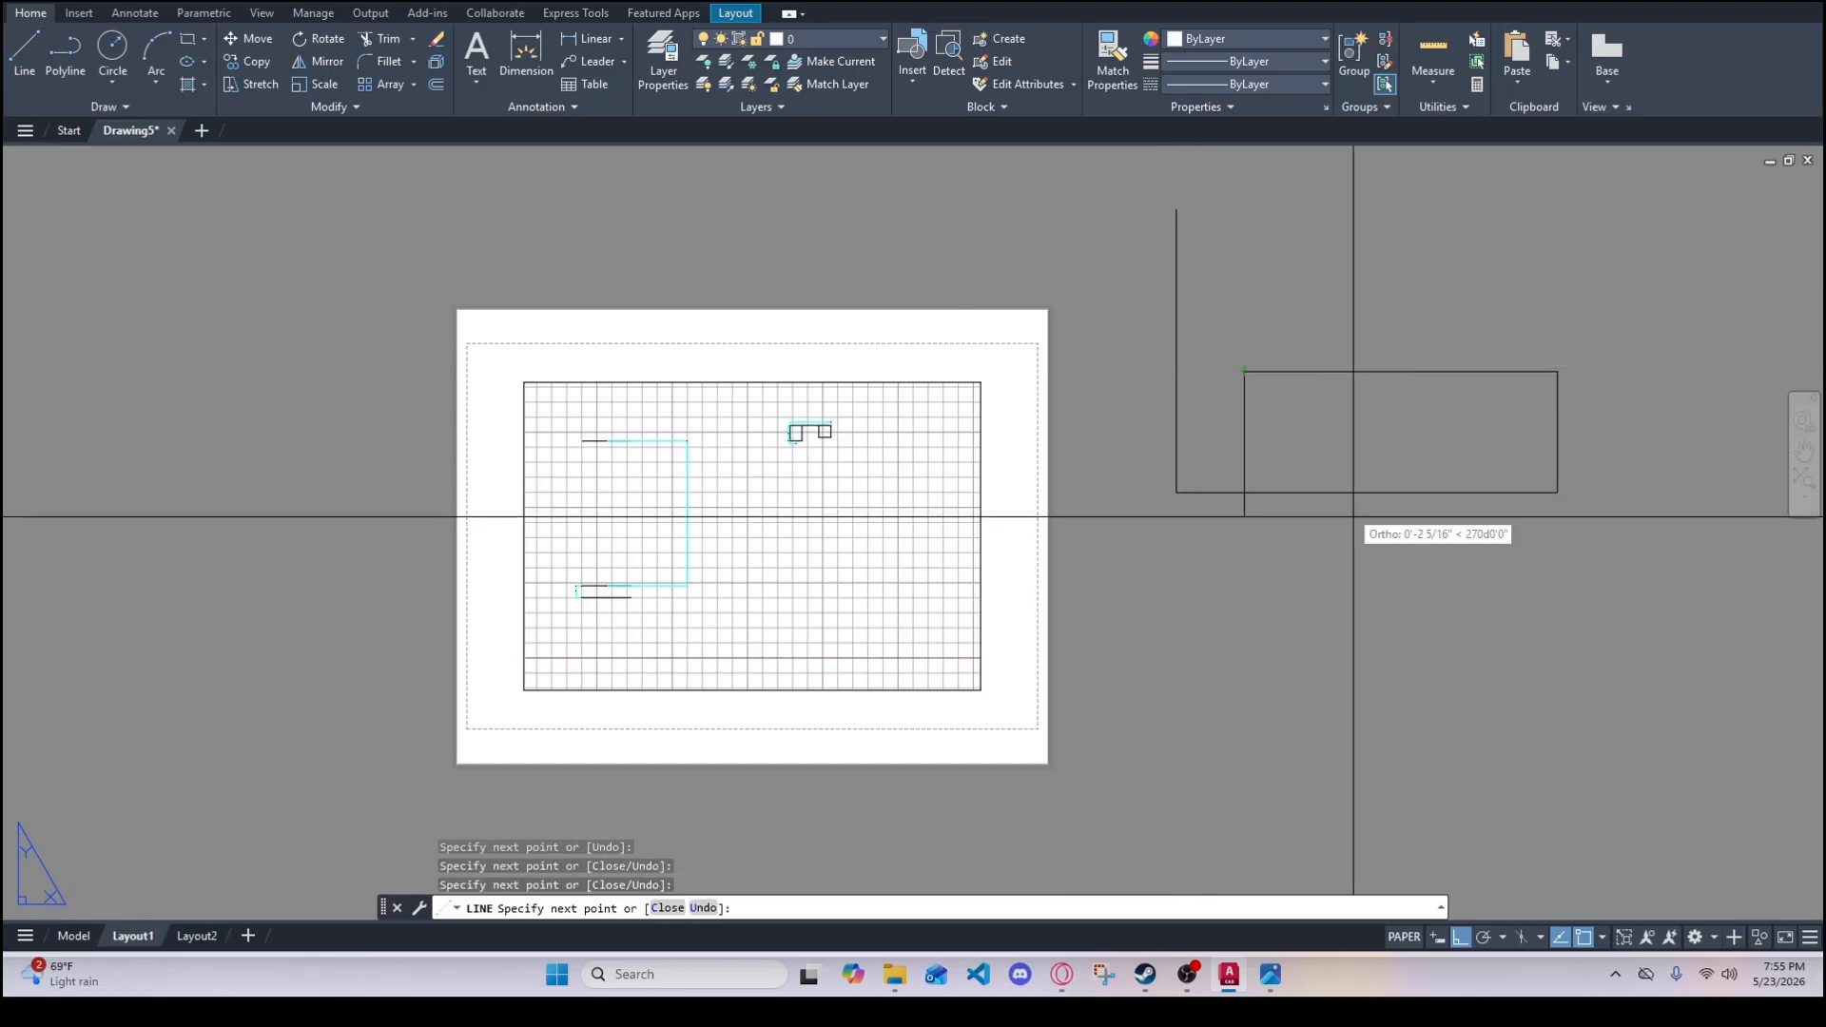
left_click(1244, 613)
key("Escape")
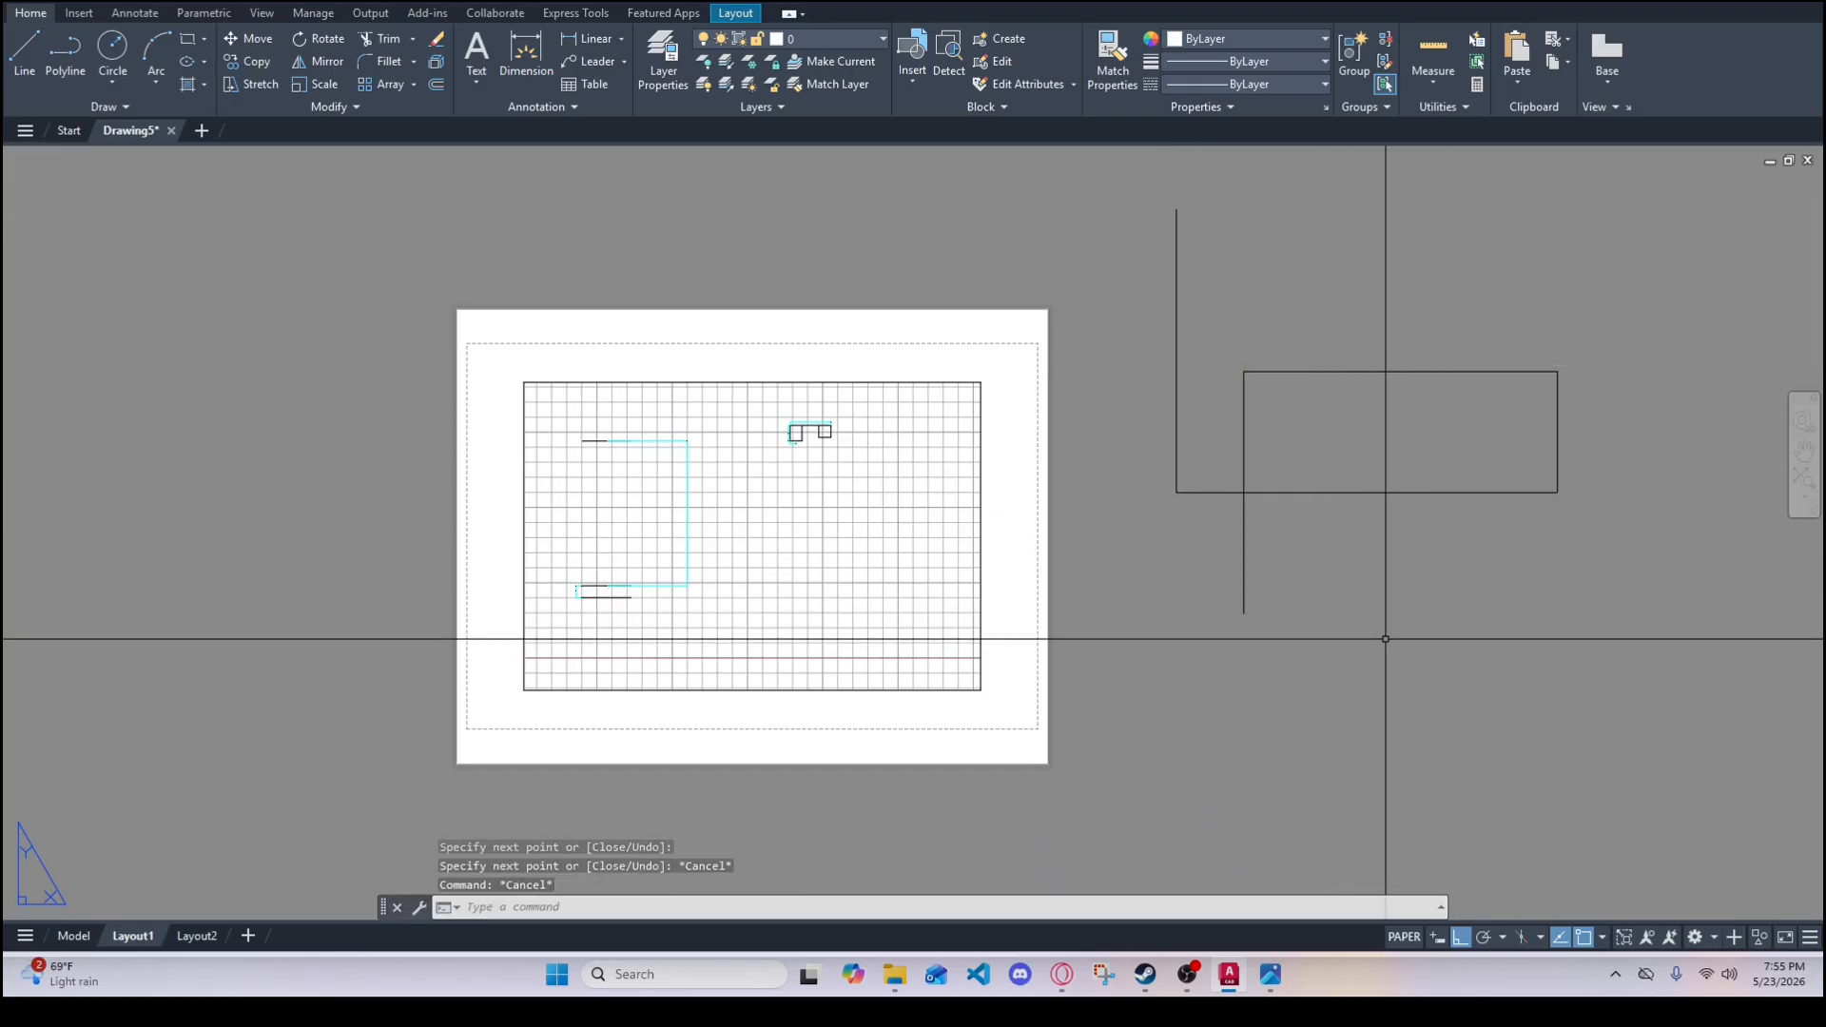
- Erase all the line segments drawn outside the sheet in paper space
left_click(1412, 649)
left_click(1156, 332)
type("e")
key("Return")
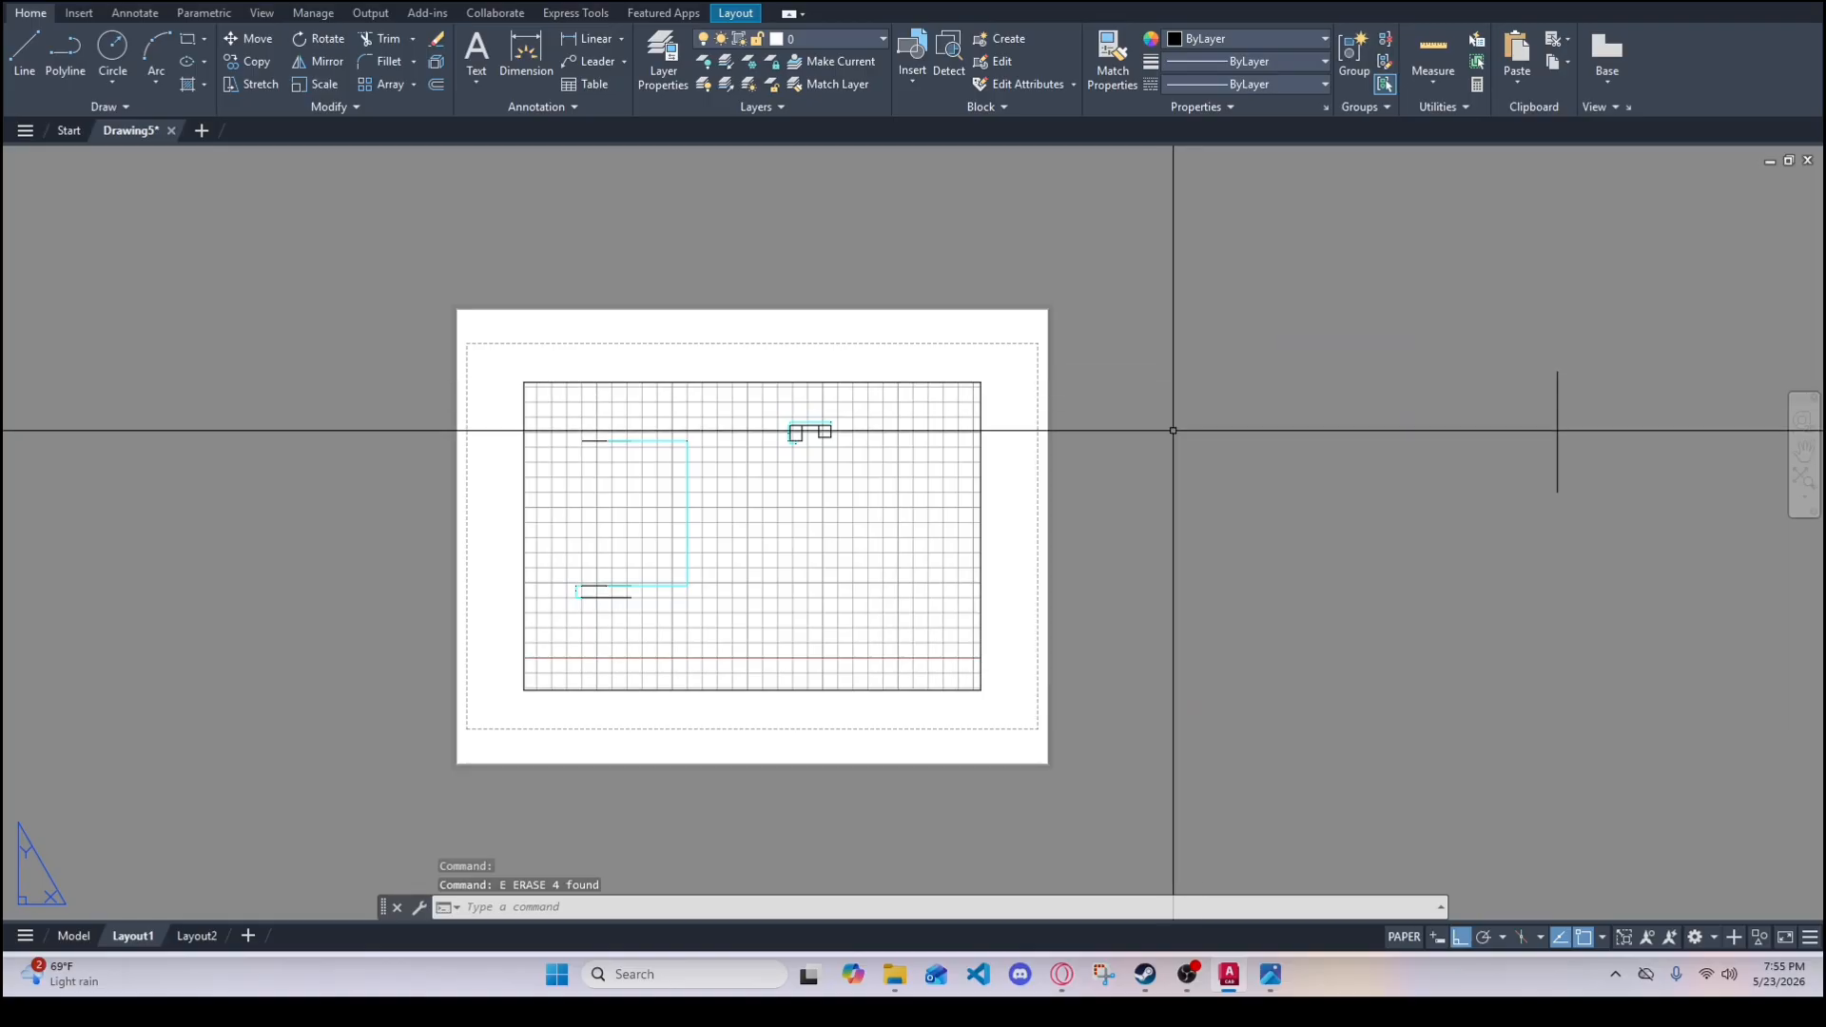
left_click(1618, 533)
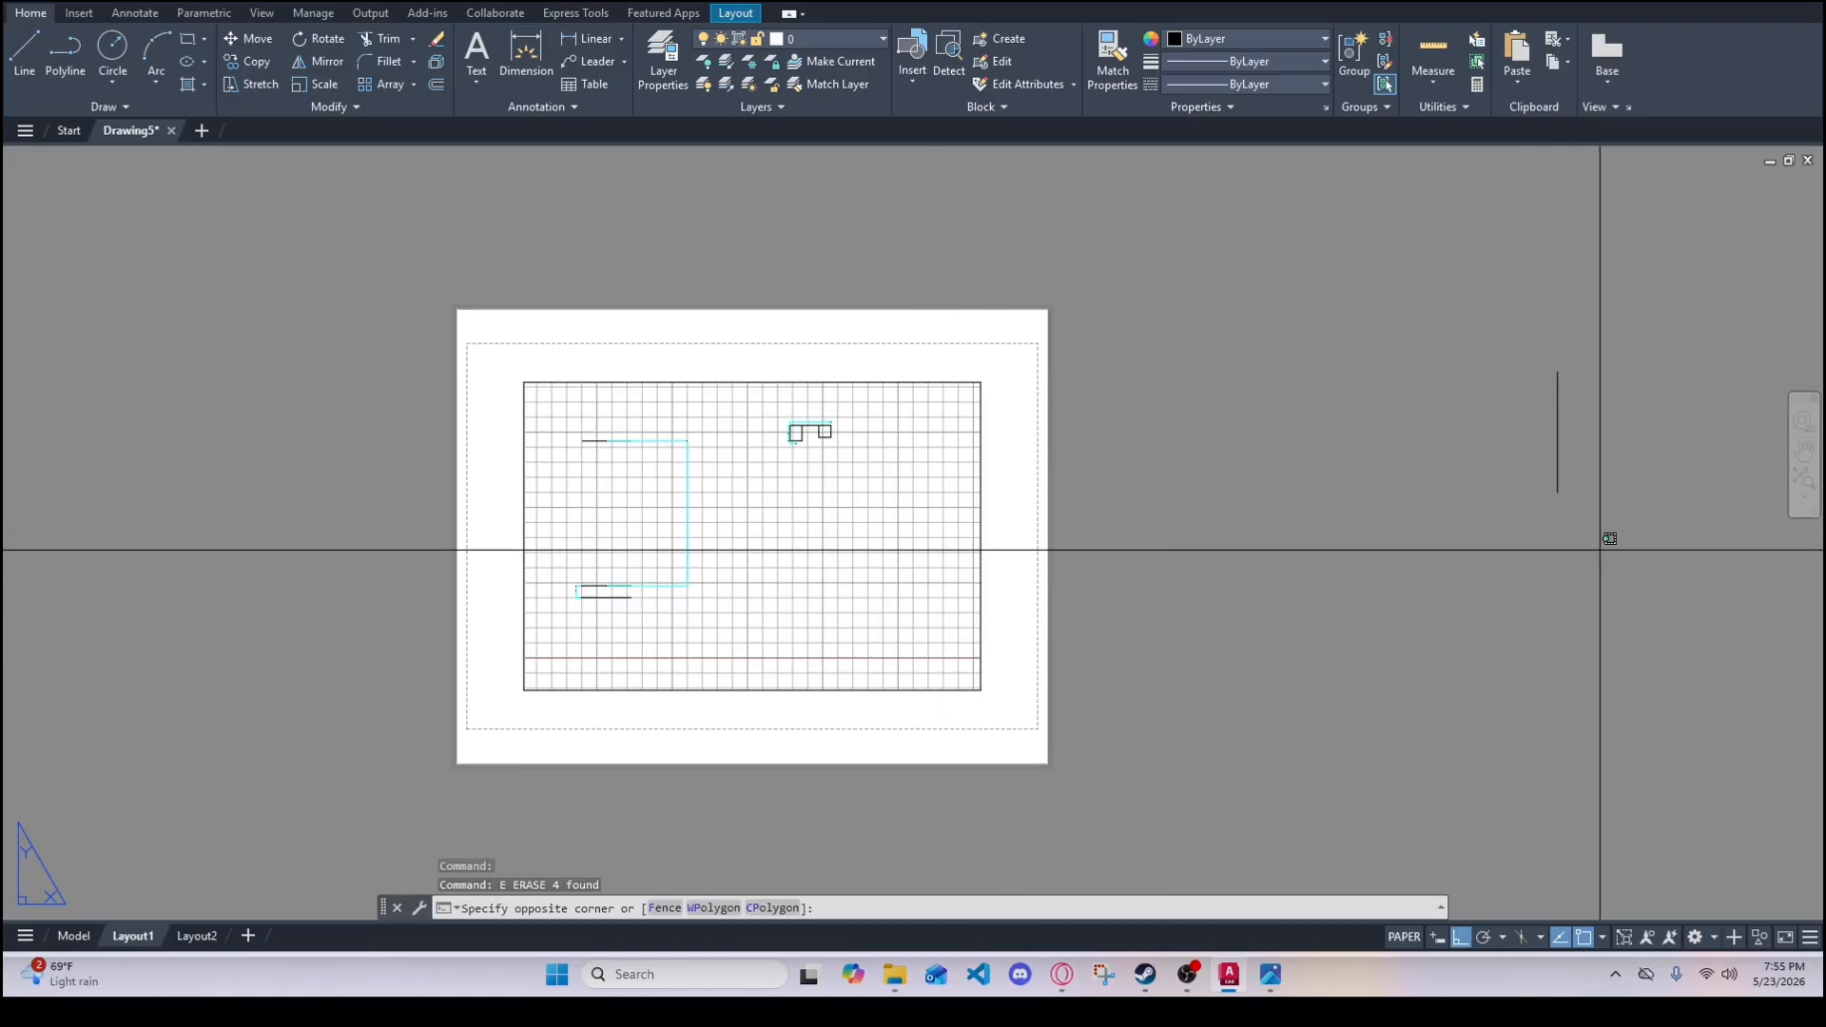
left_click(1465, 456)
type("e")
key("Return")
scroll(795, 588, "up", 2)
scroll(1464, 525, "down", 4)
scroll(1455, 495, "up", 2)
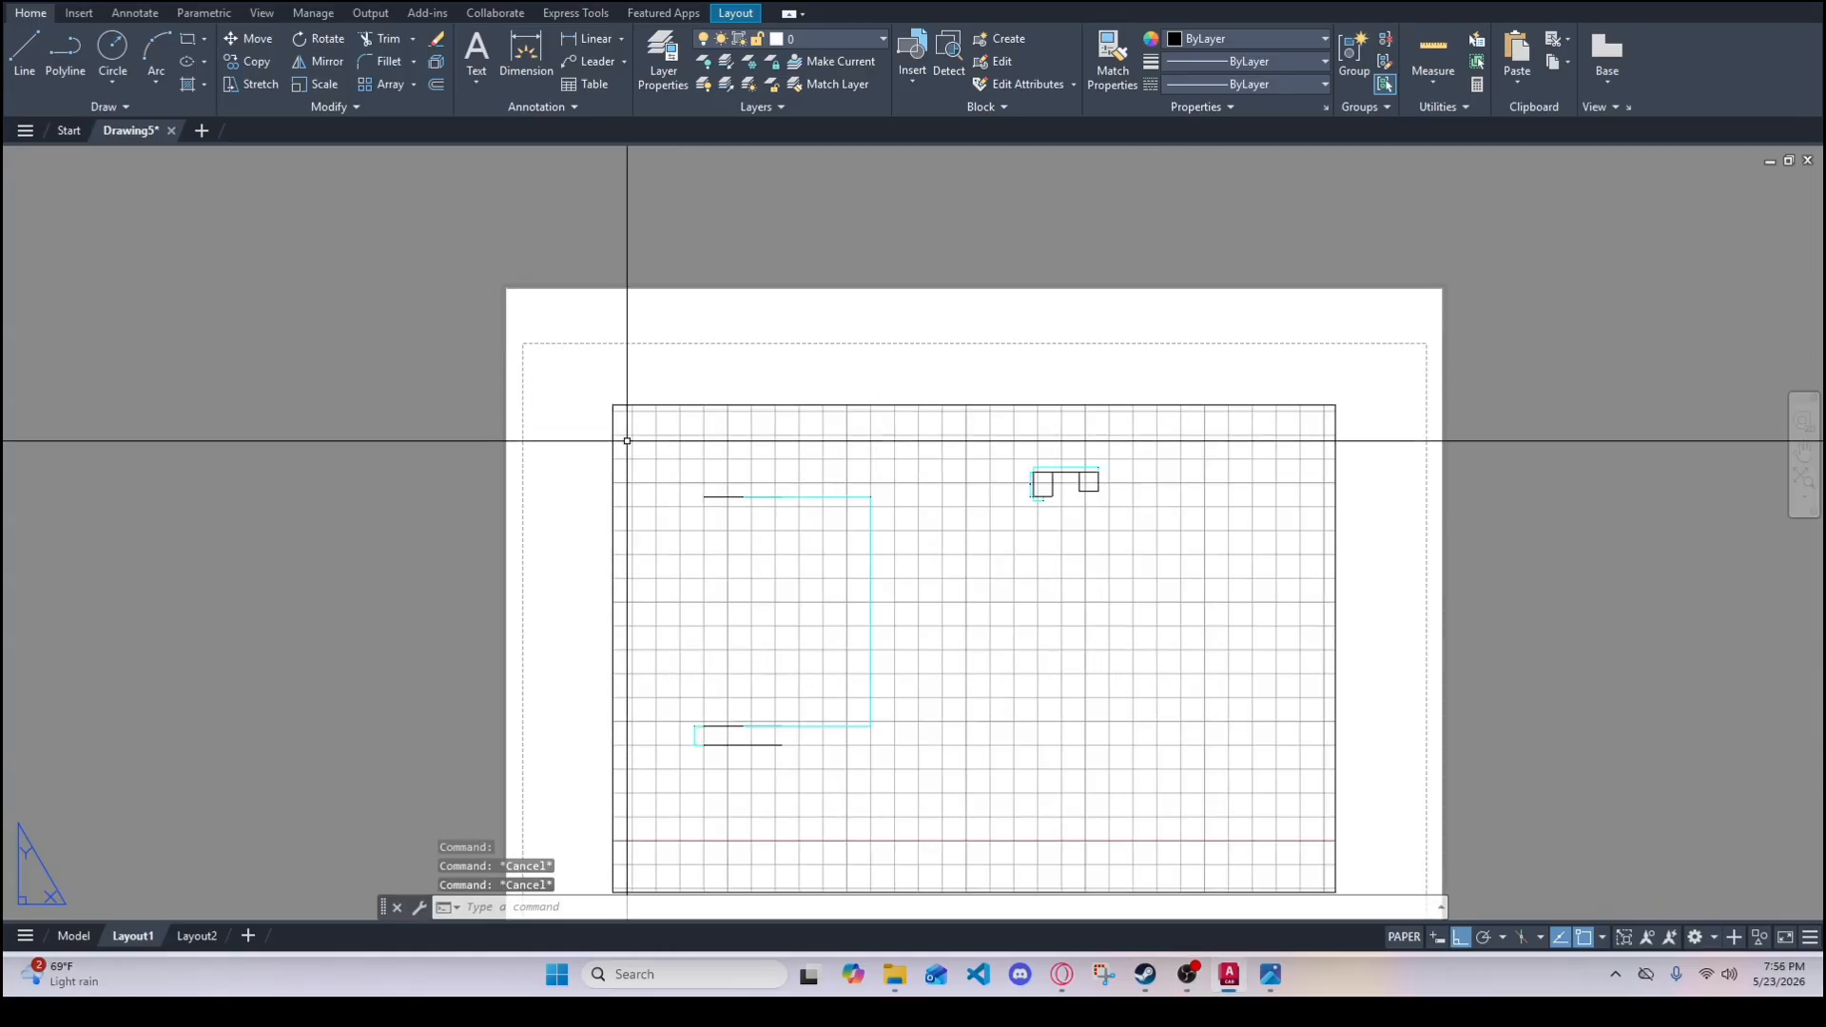
- With Ortho off, stretch the viewport's upper-left corner to the matching corner of the dashed printable area
middle_click_drag(579, 468, 449, 336)
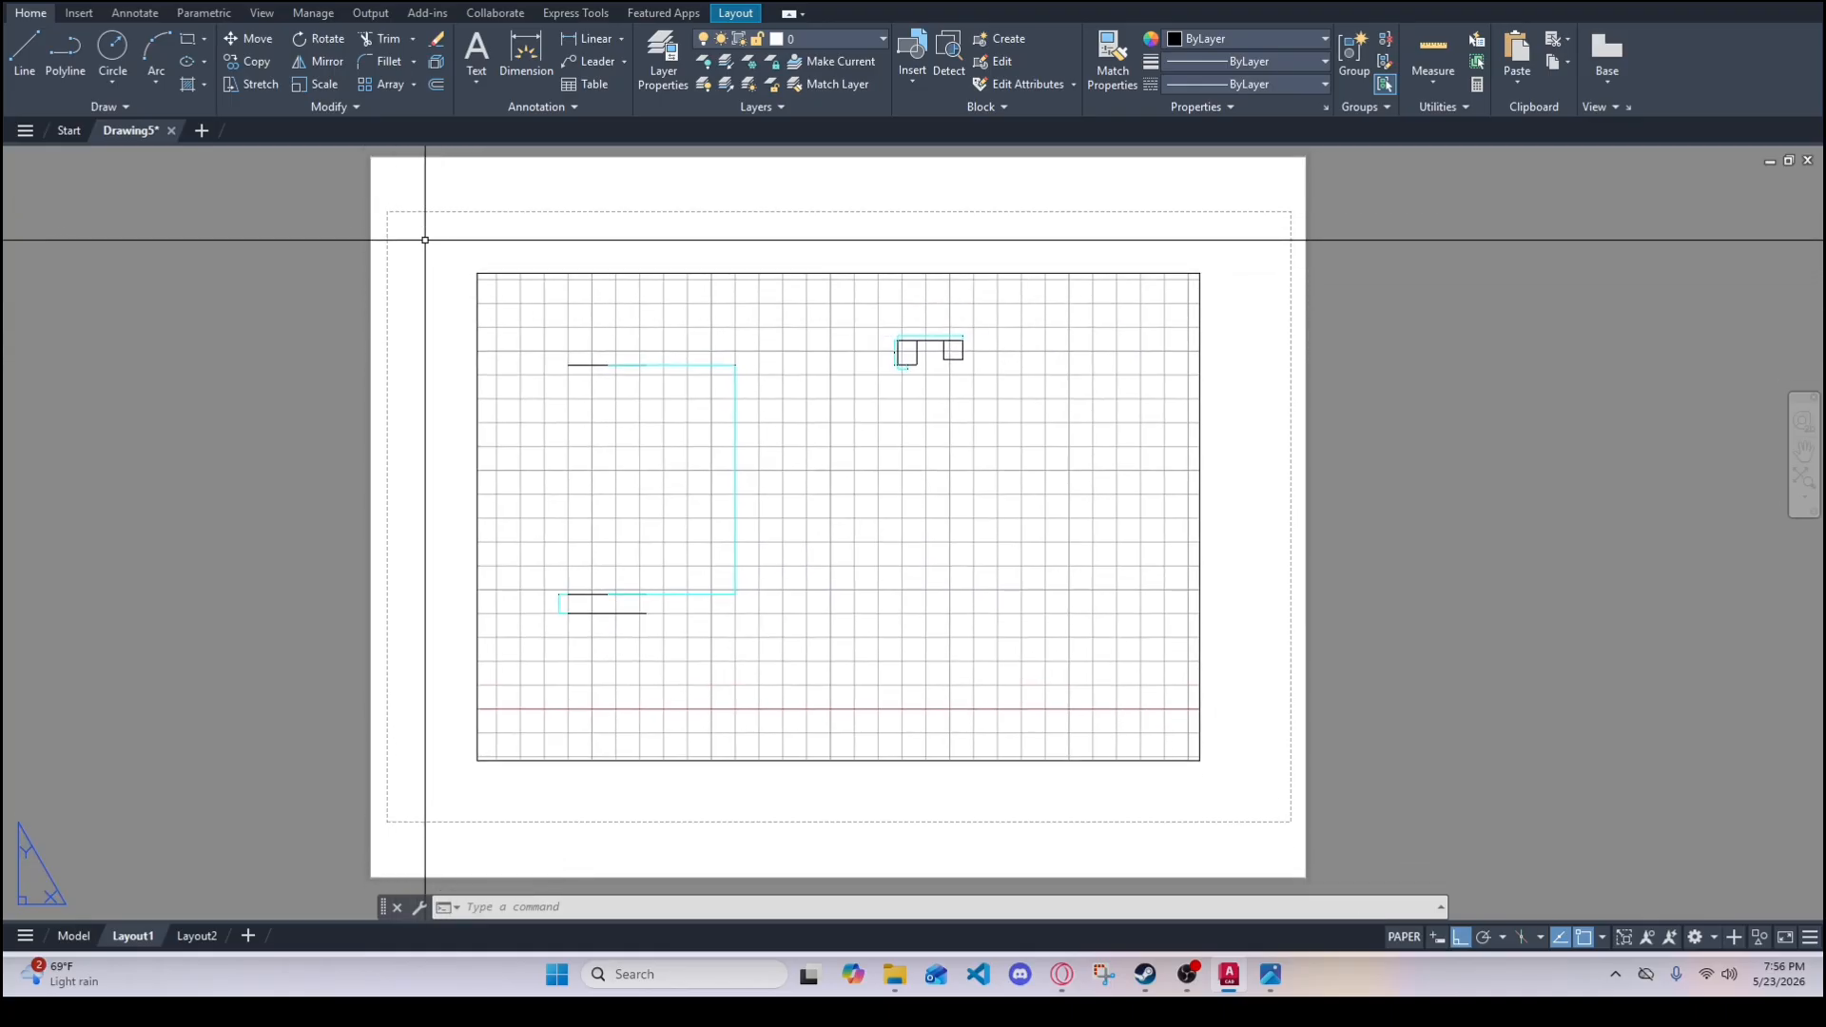
mouse_move(477, 273)
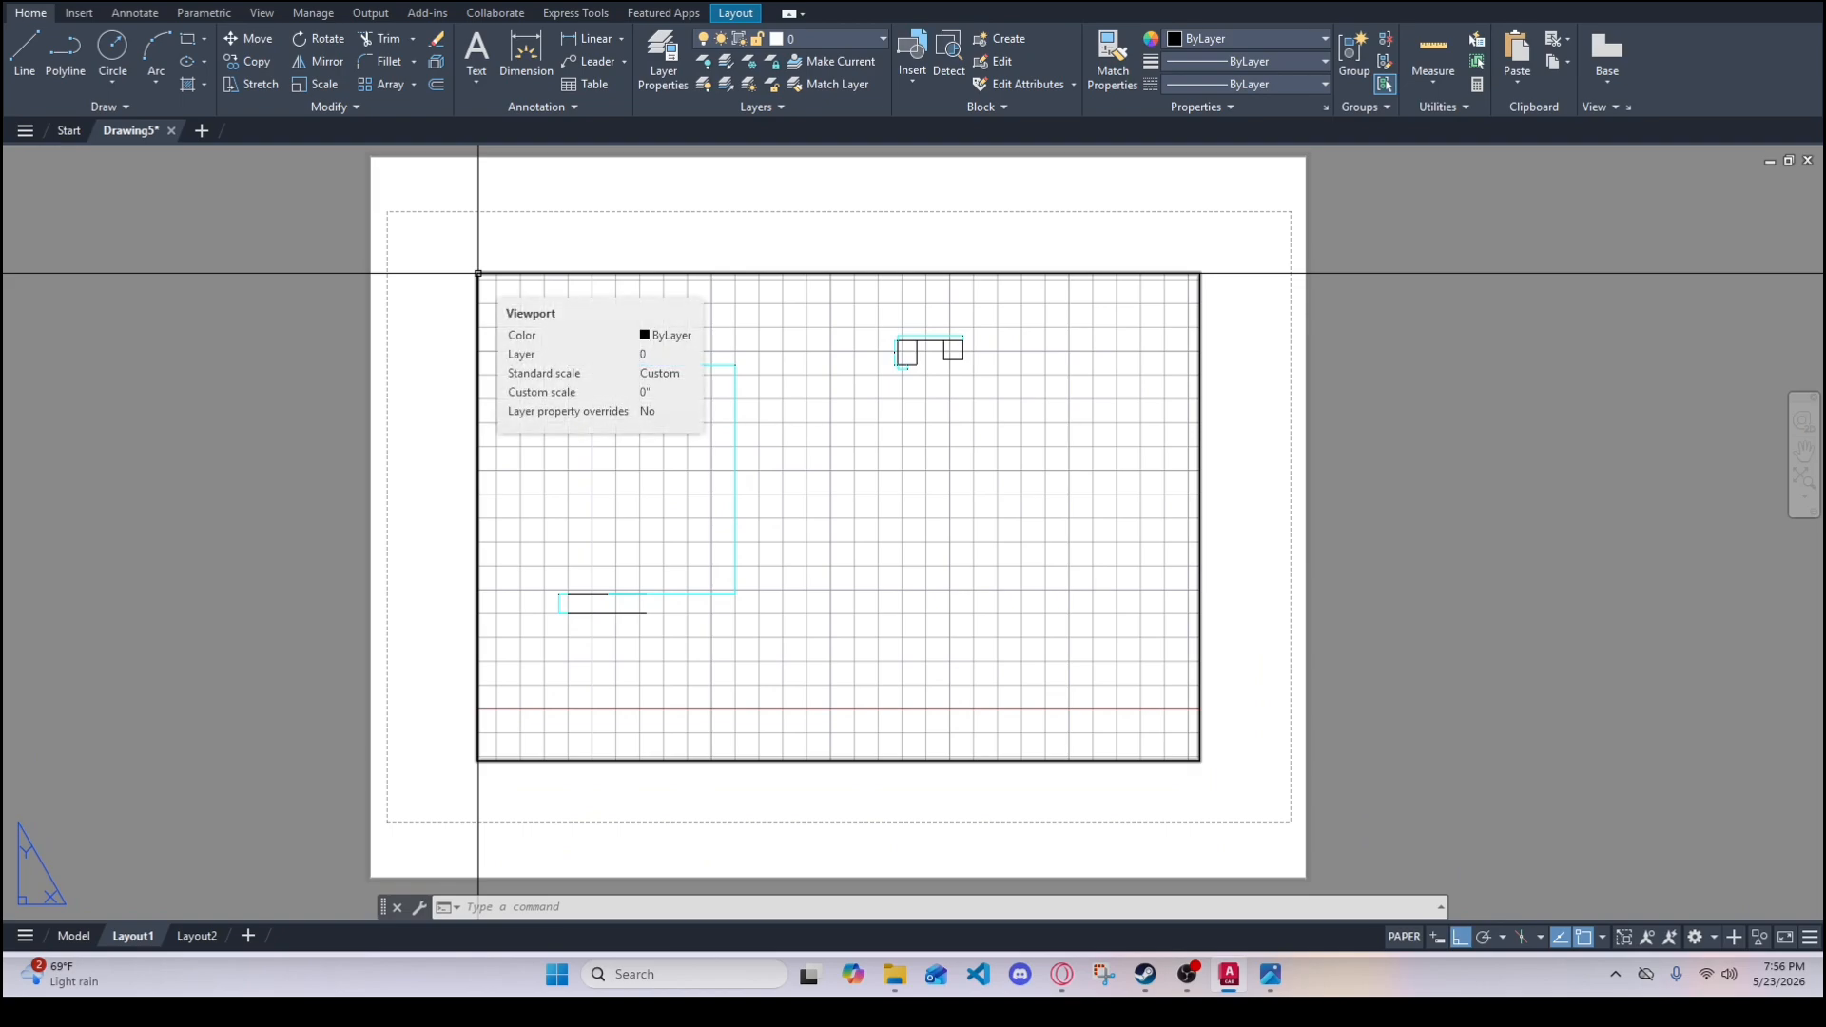
left_click(477, 273)
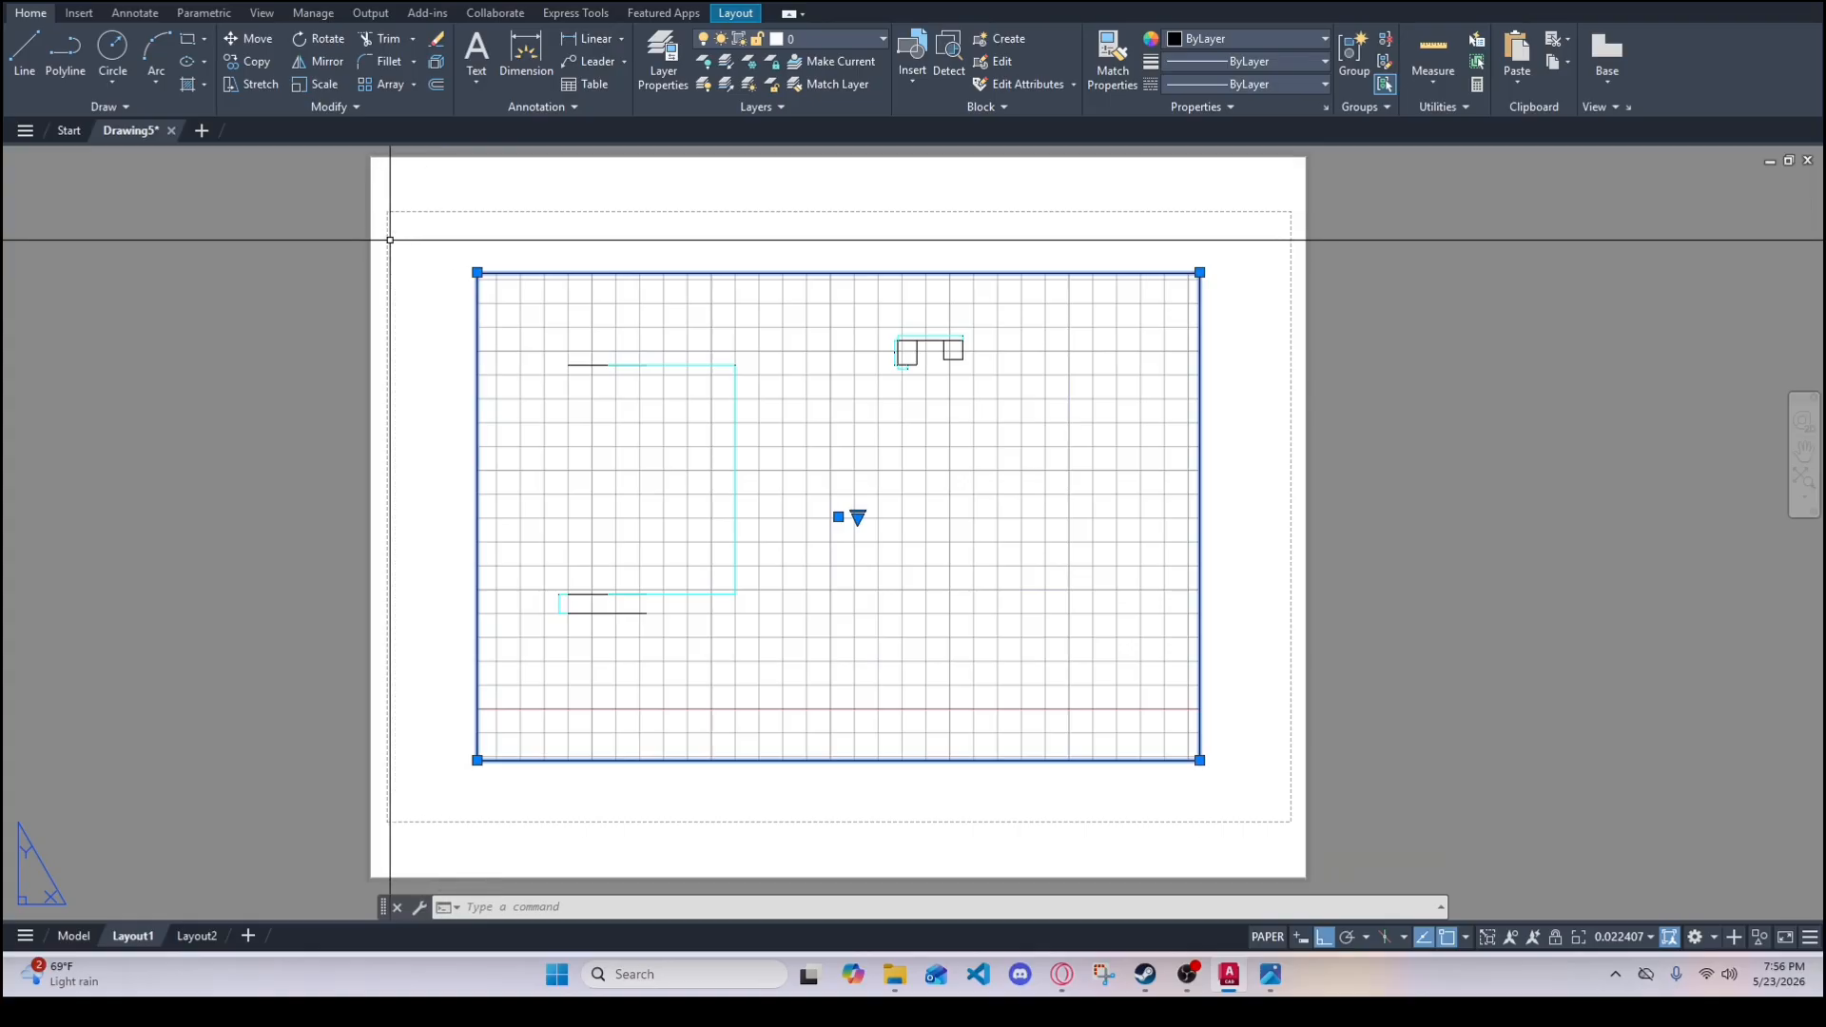
left_click(477, 273)
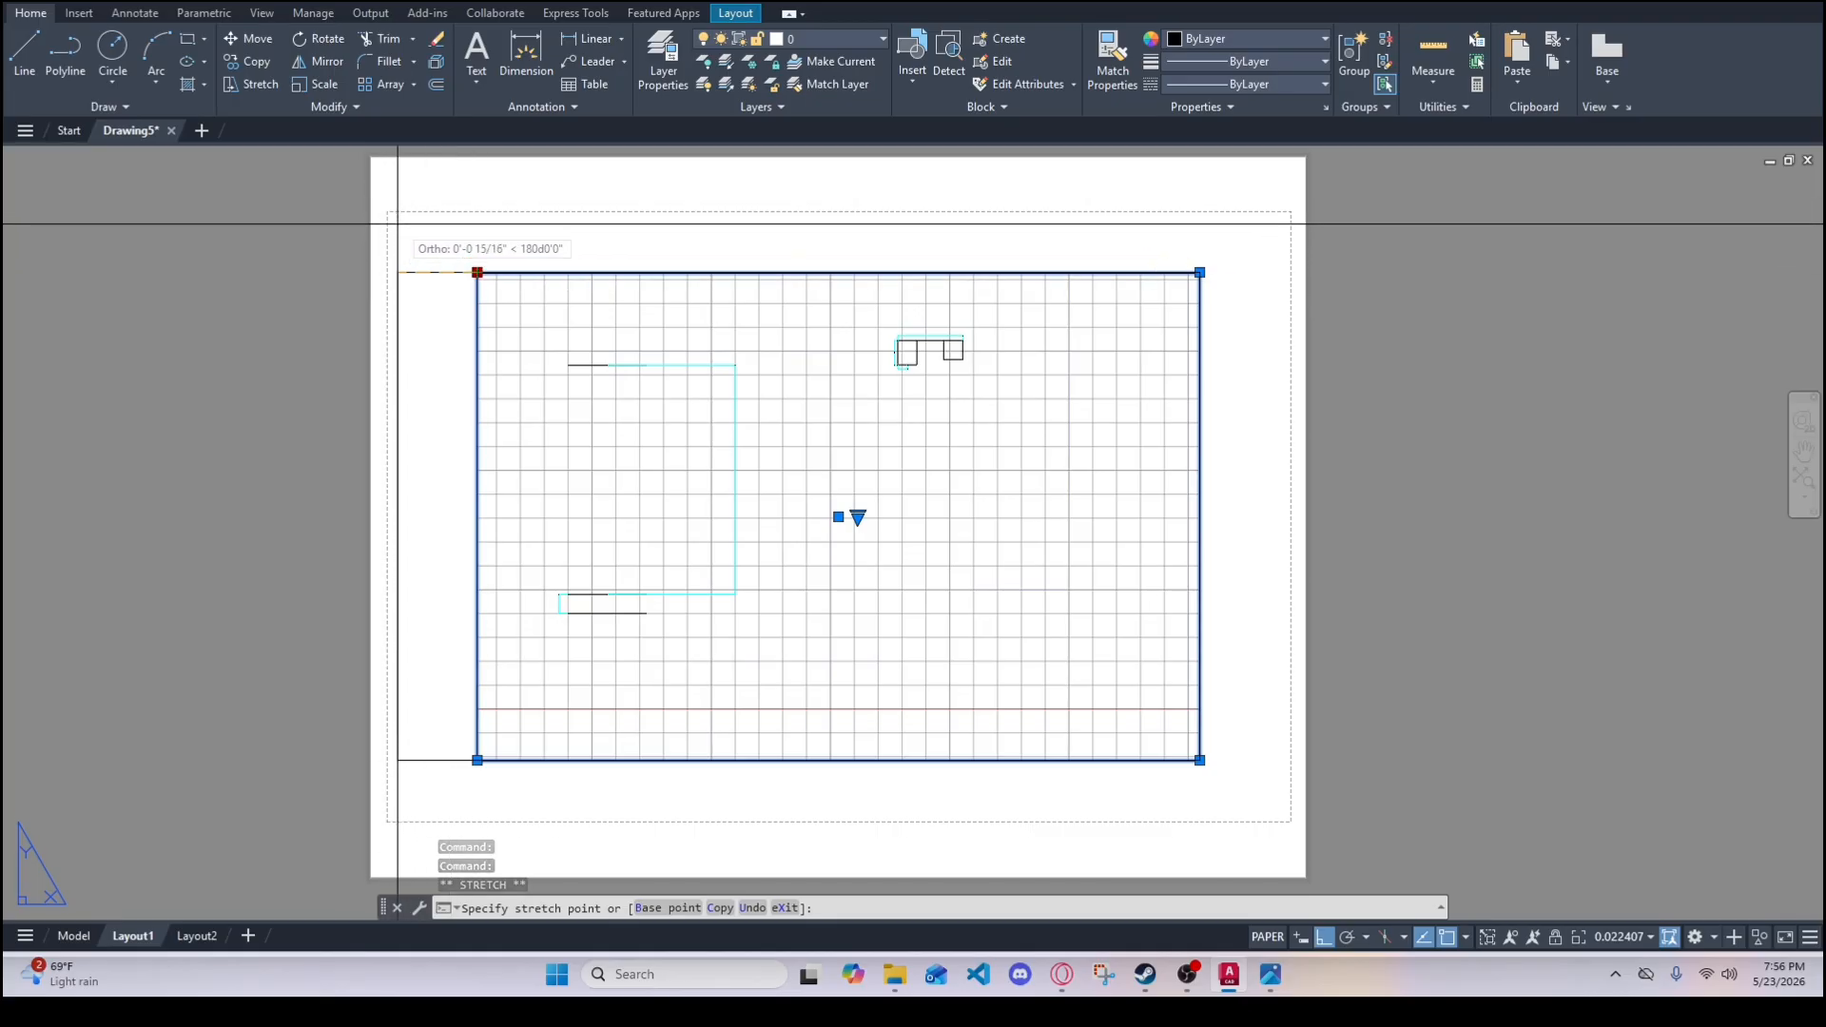
key("F8")
key("F8")
scroll(397, 204, "up", 2)
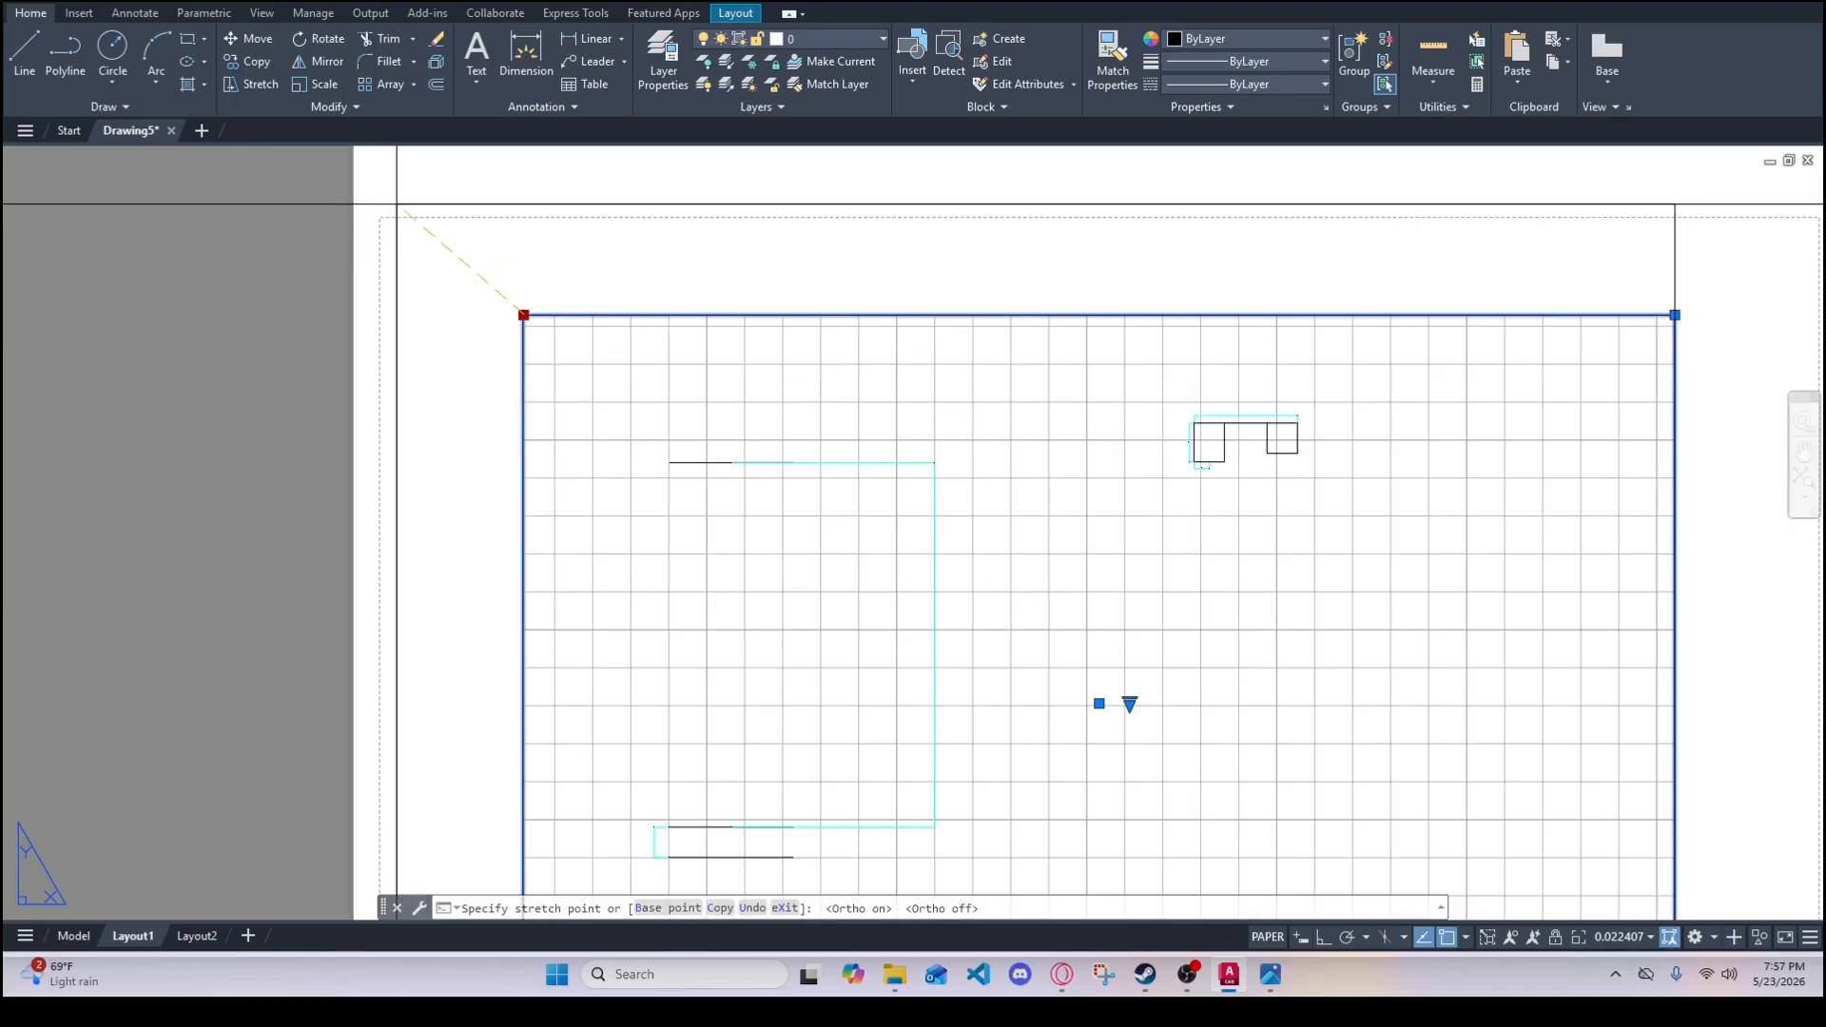
scroll(383, 219, "up", 3)
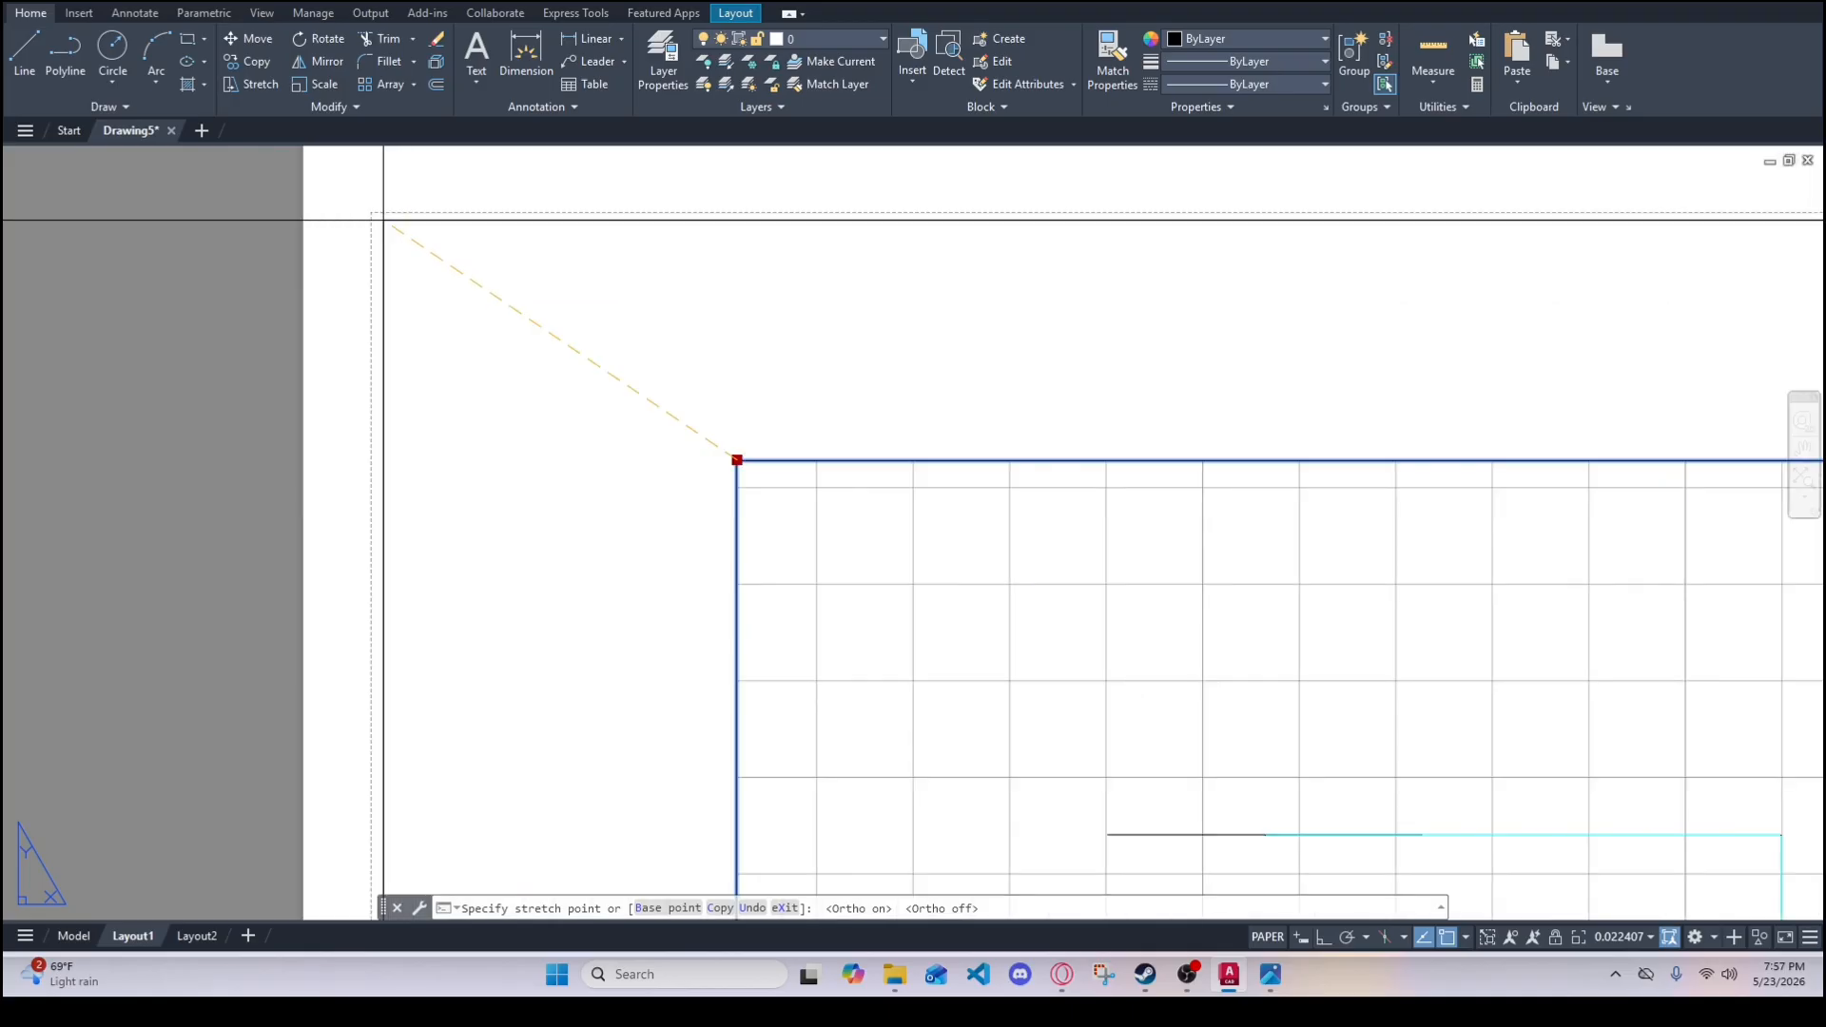
scroll(371, 213, "up", 3)
left_click(365, 213)
scroll(365, 213, "down", 6)
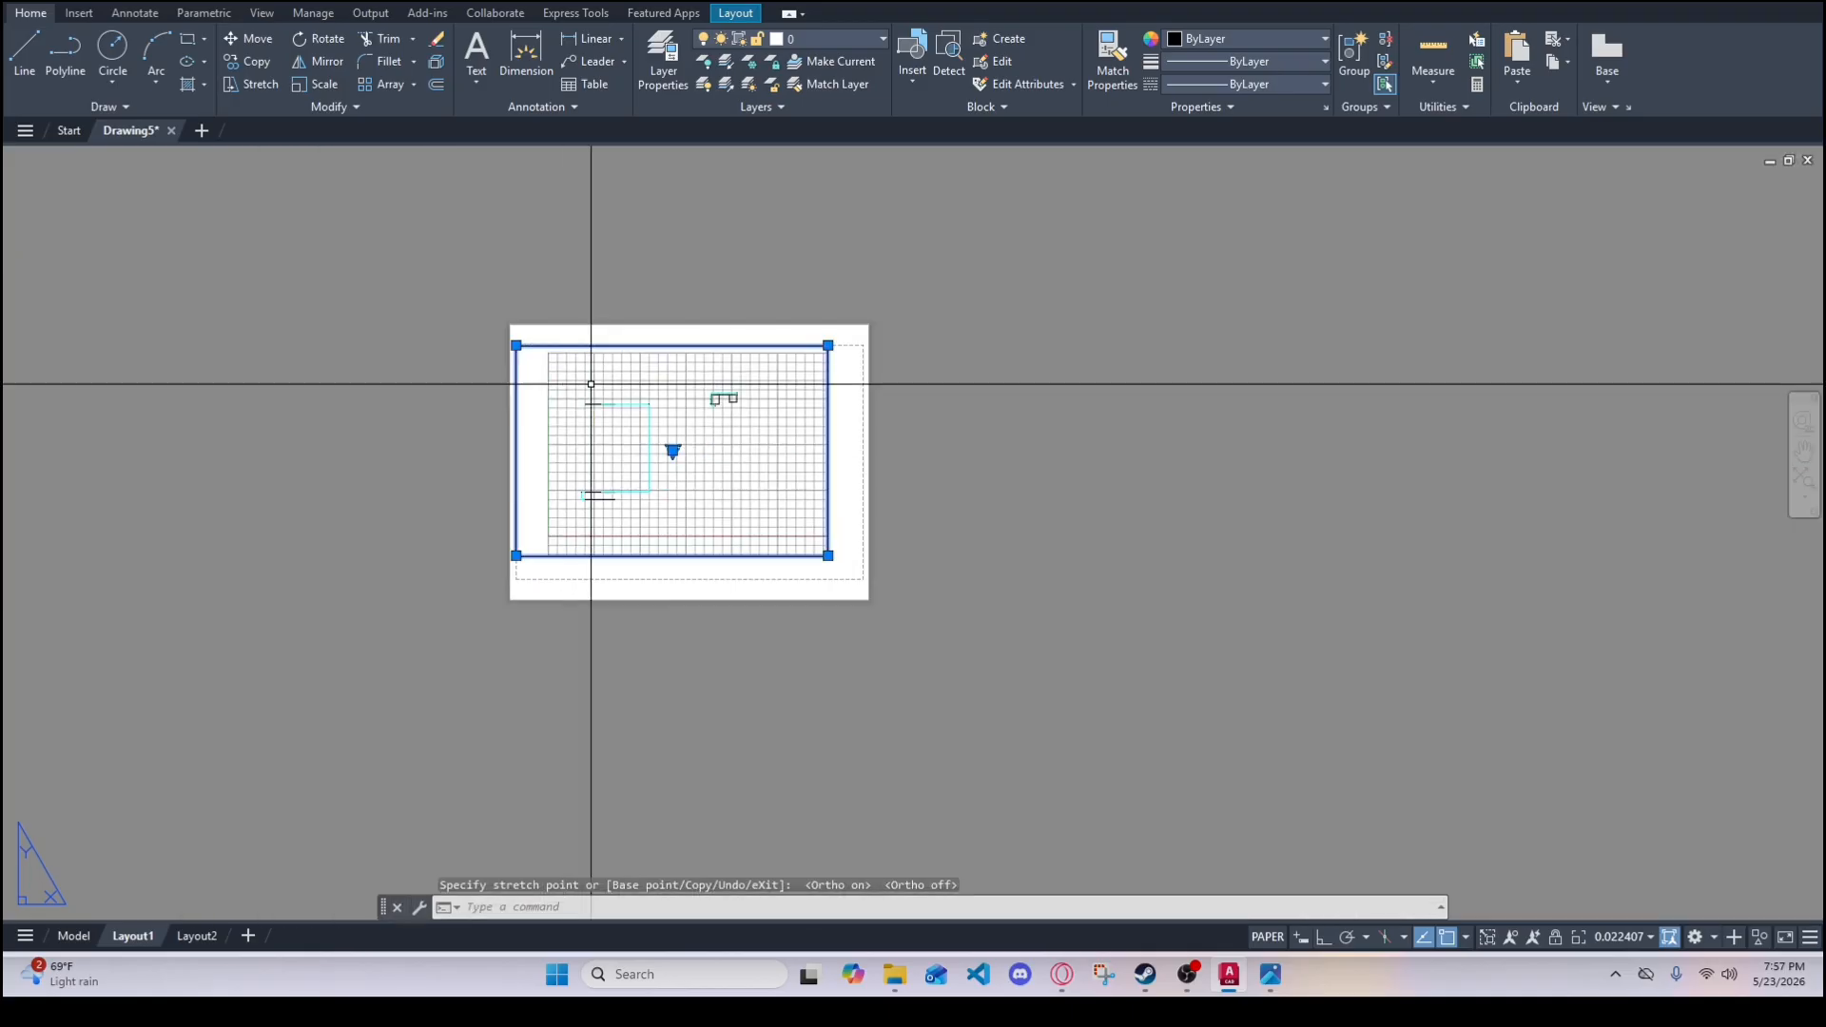
- Stretch the viewport's lower-right corner to the matching corner of the dashed printable area and clear the selection
scroll(844, 550, "up", 5)
left_click(828, 555)
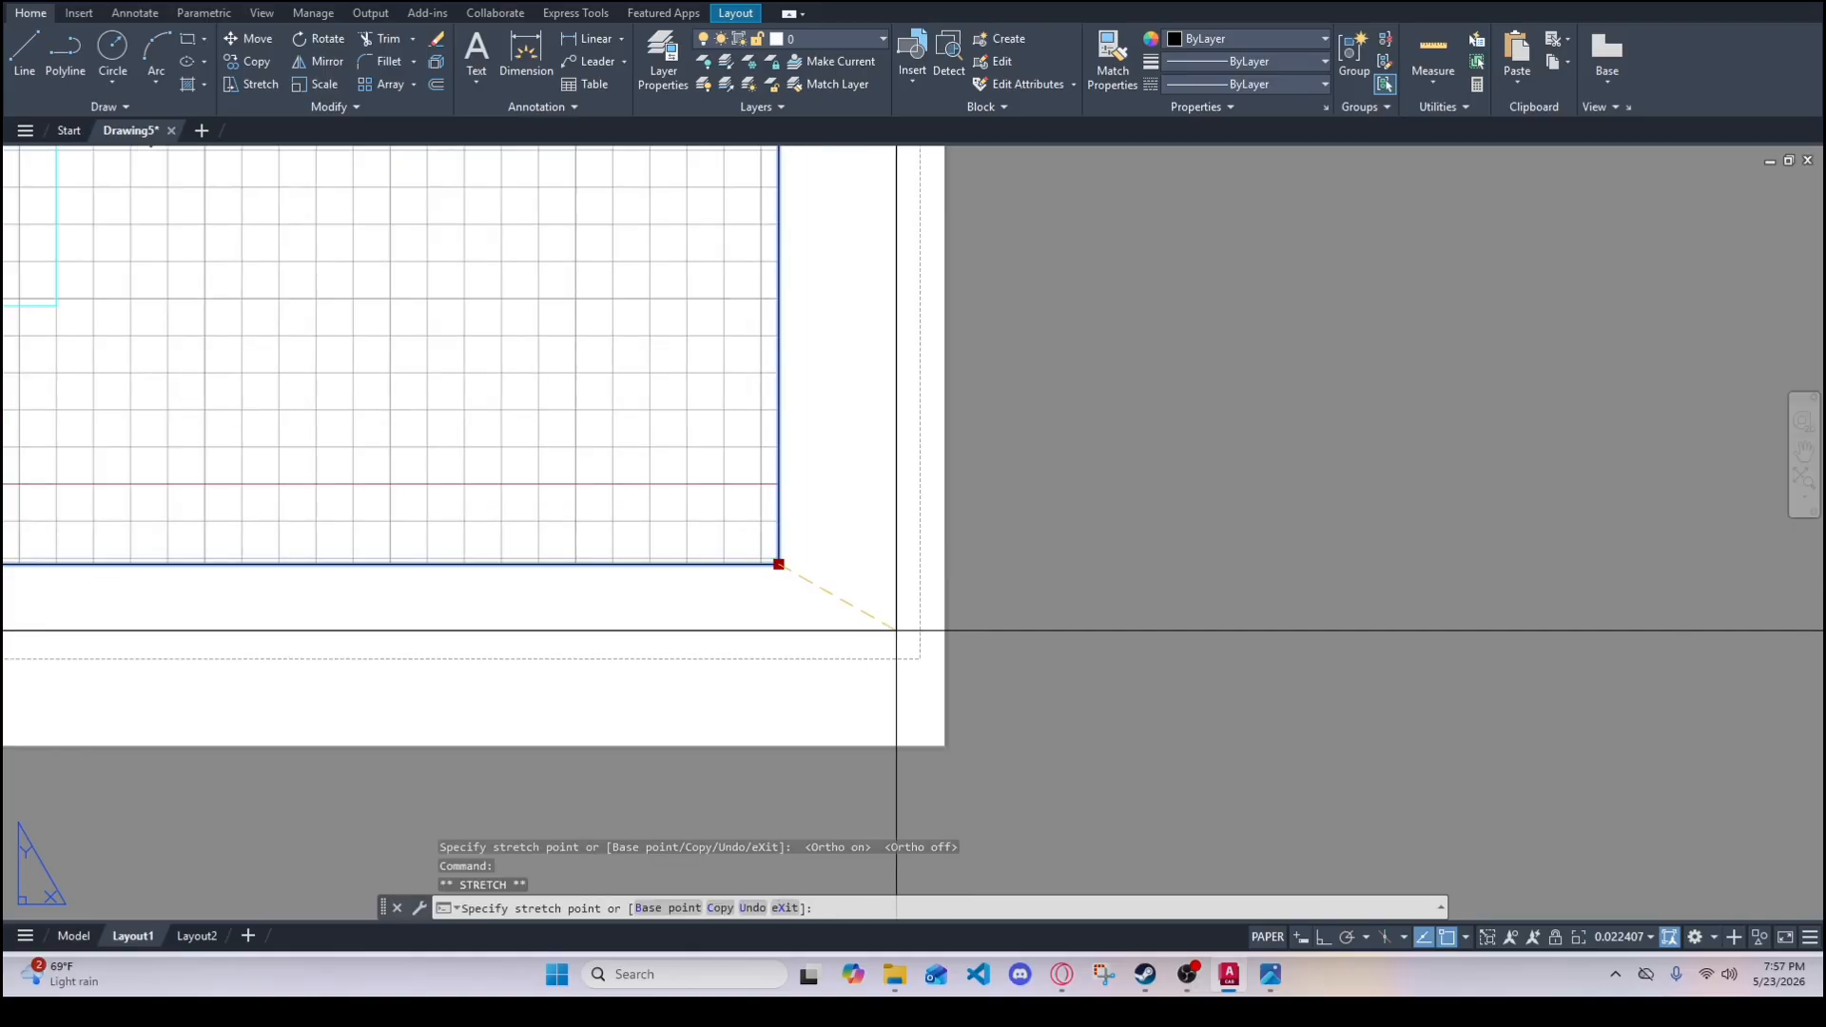
scroll(896, 631, "up", 5)
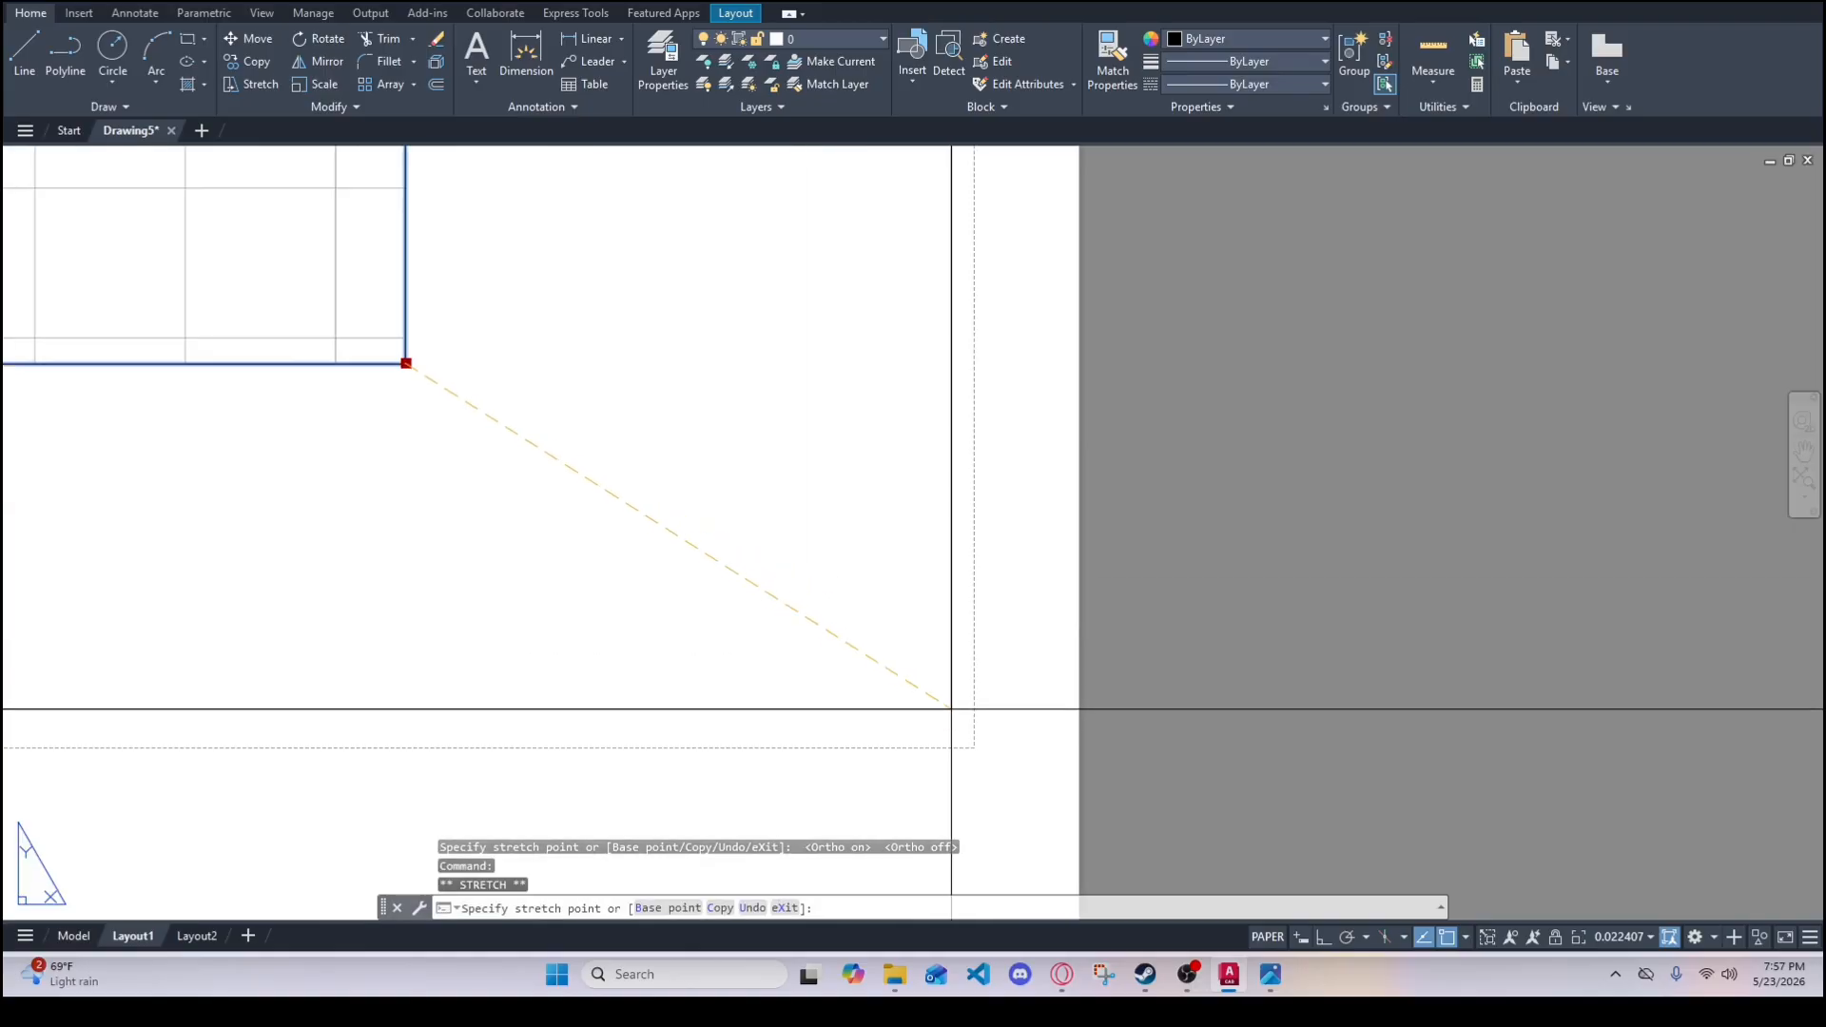
left_click(970, 761)
scroll(970, 761, "down", 6)
middle_click_drag(562, 438, 651, 549)
left_click(615, 334)
left_click(530, 333)
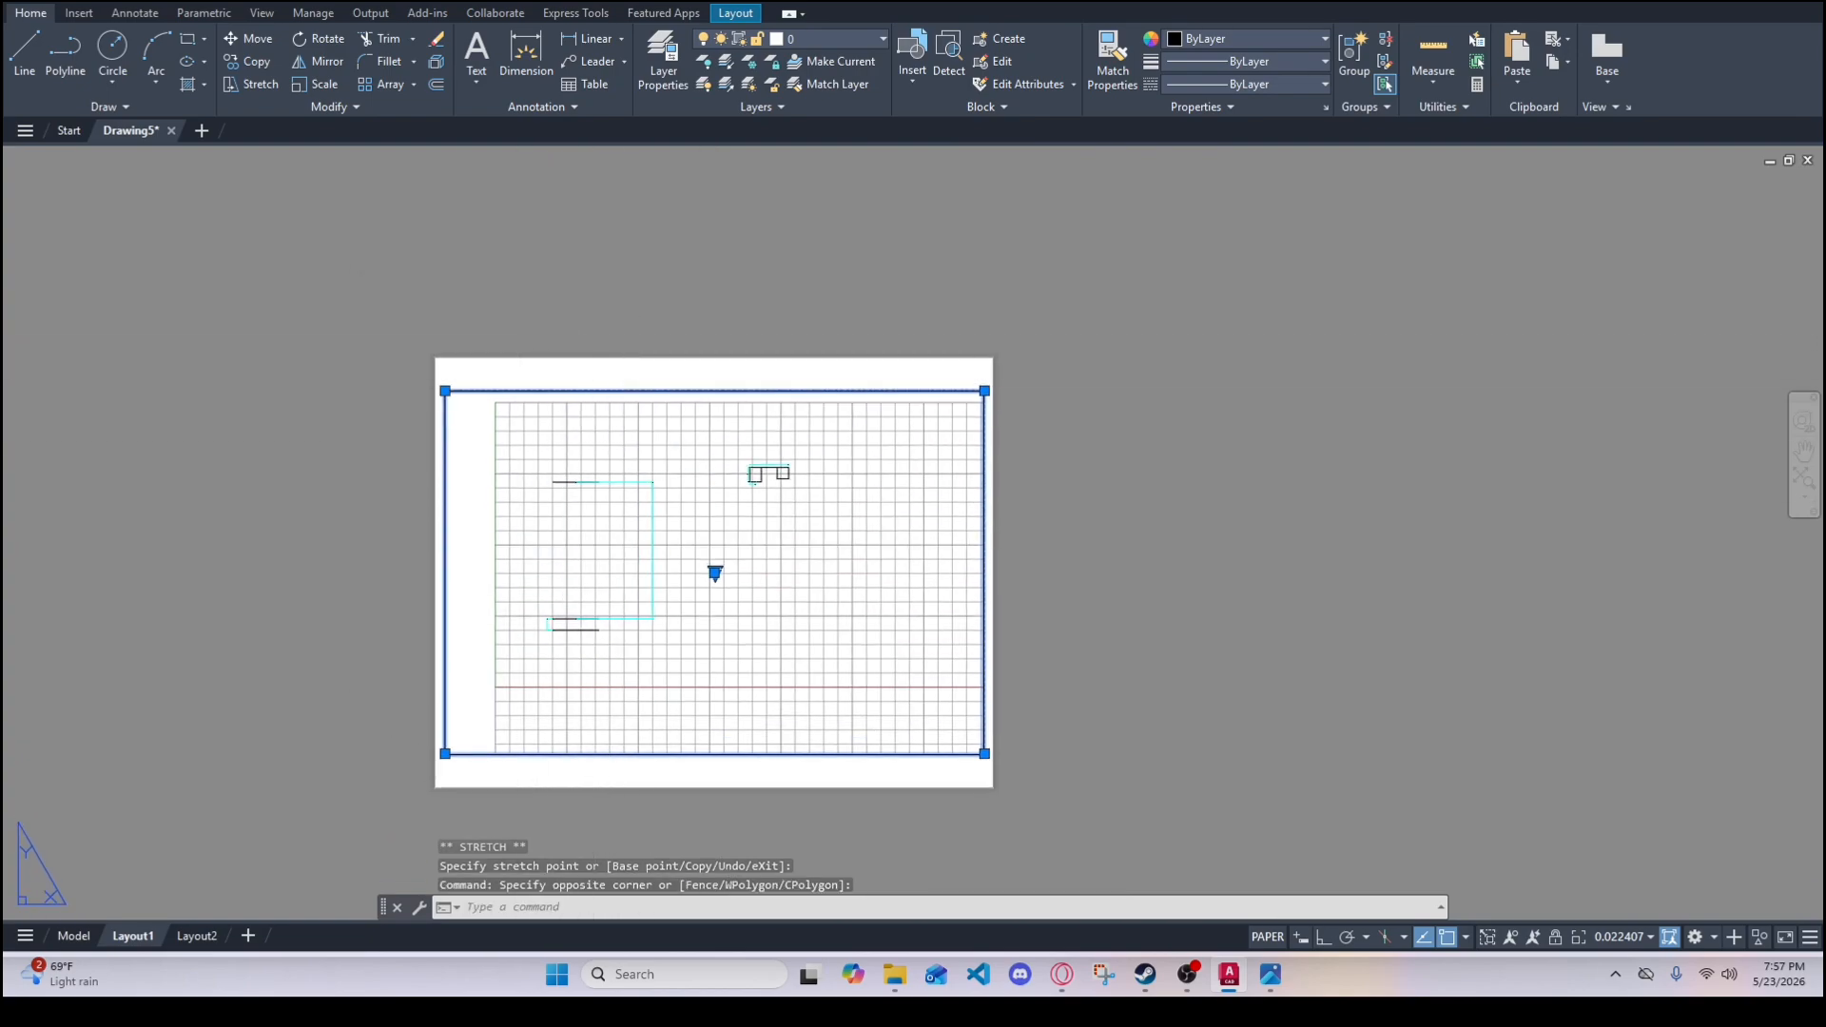
key("Escape")
key("Escape")
scroll(440, 371, "up", 4)
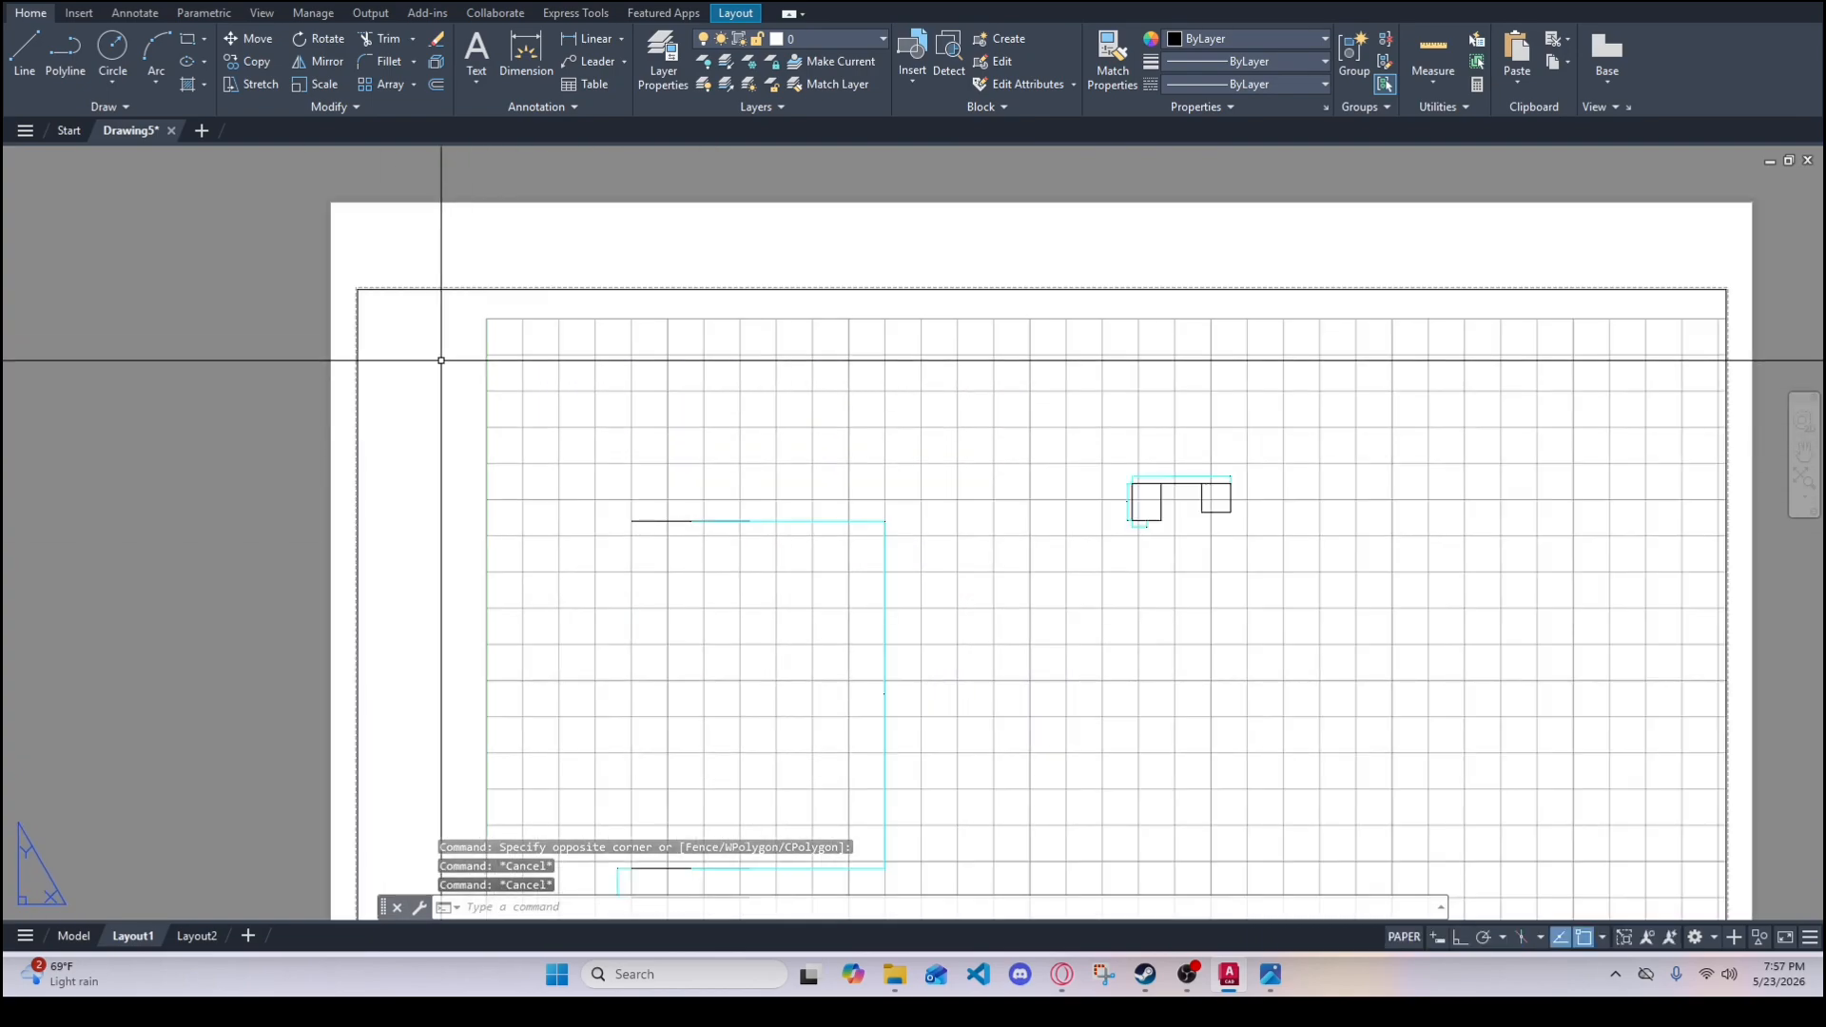
scroll(457, 277, "down", 4)
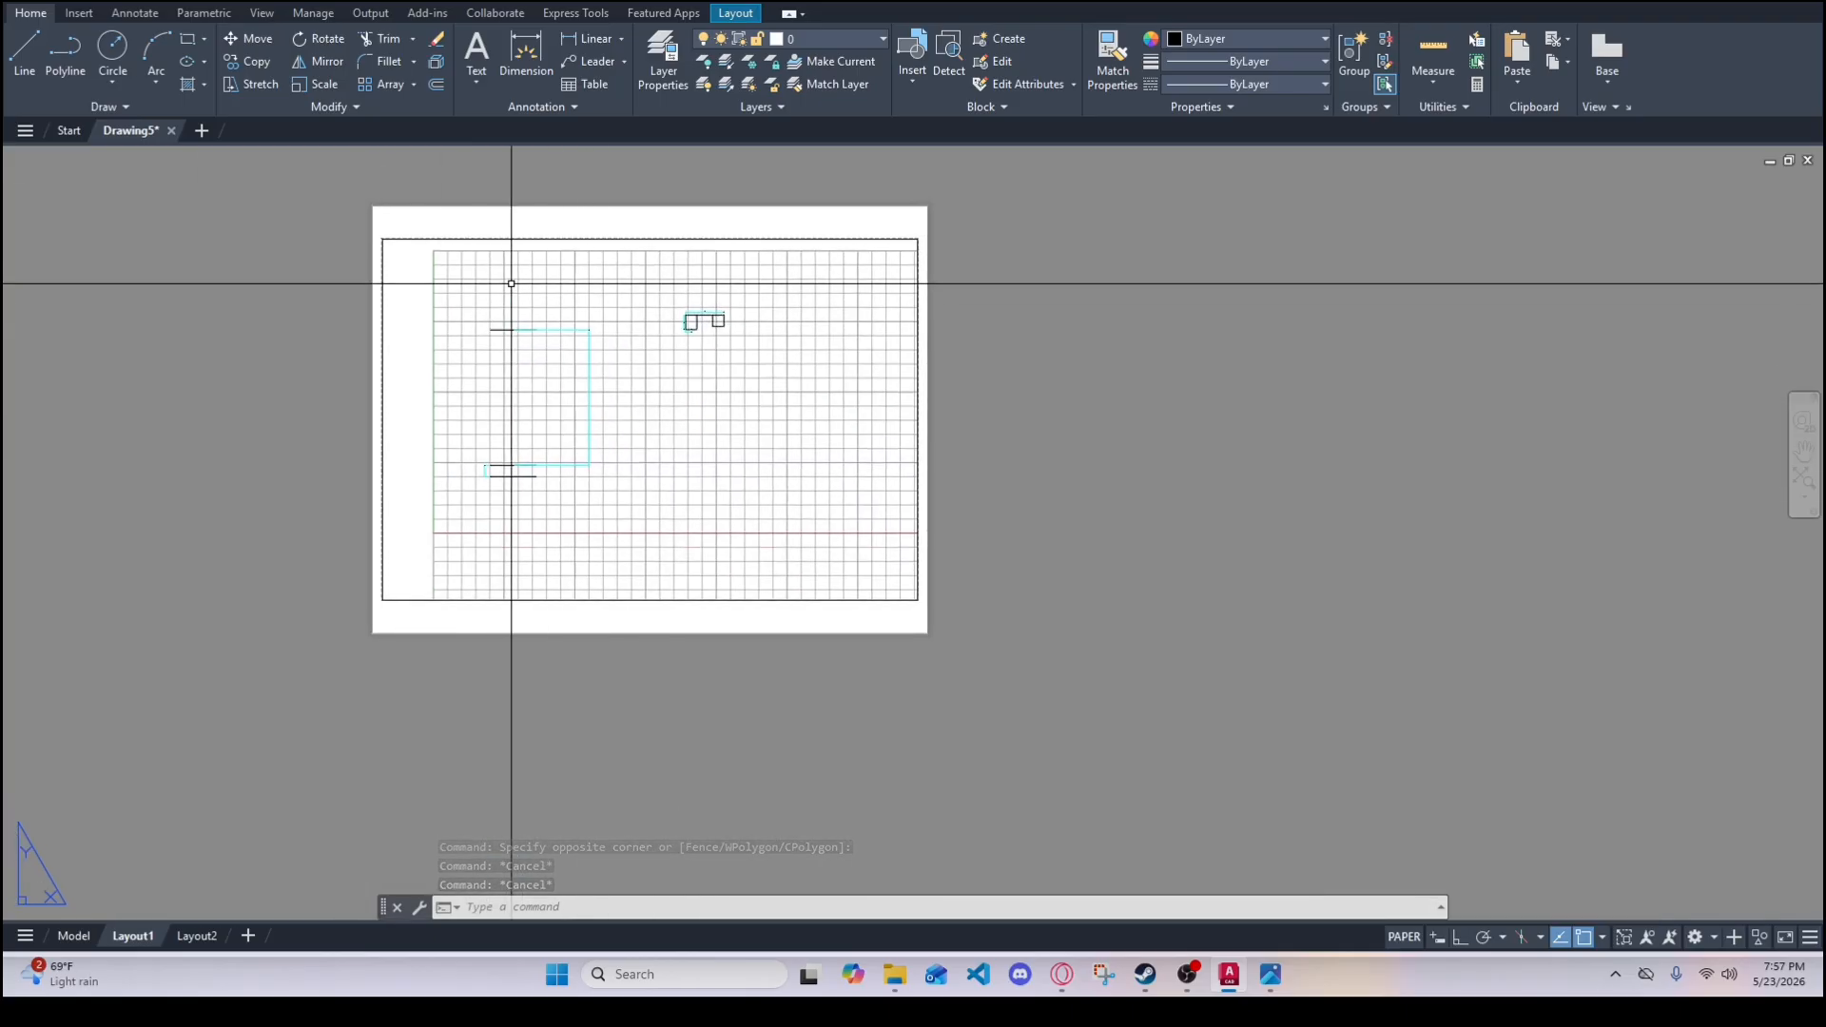
- Create a new layer named VIEWPORT
left_click(408, 237)
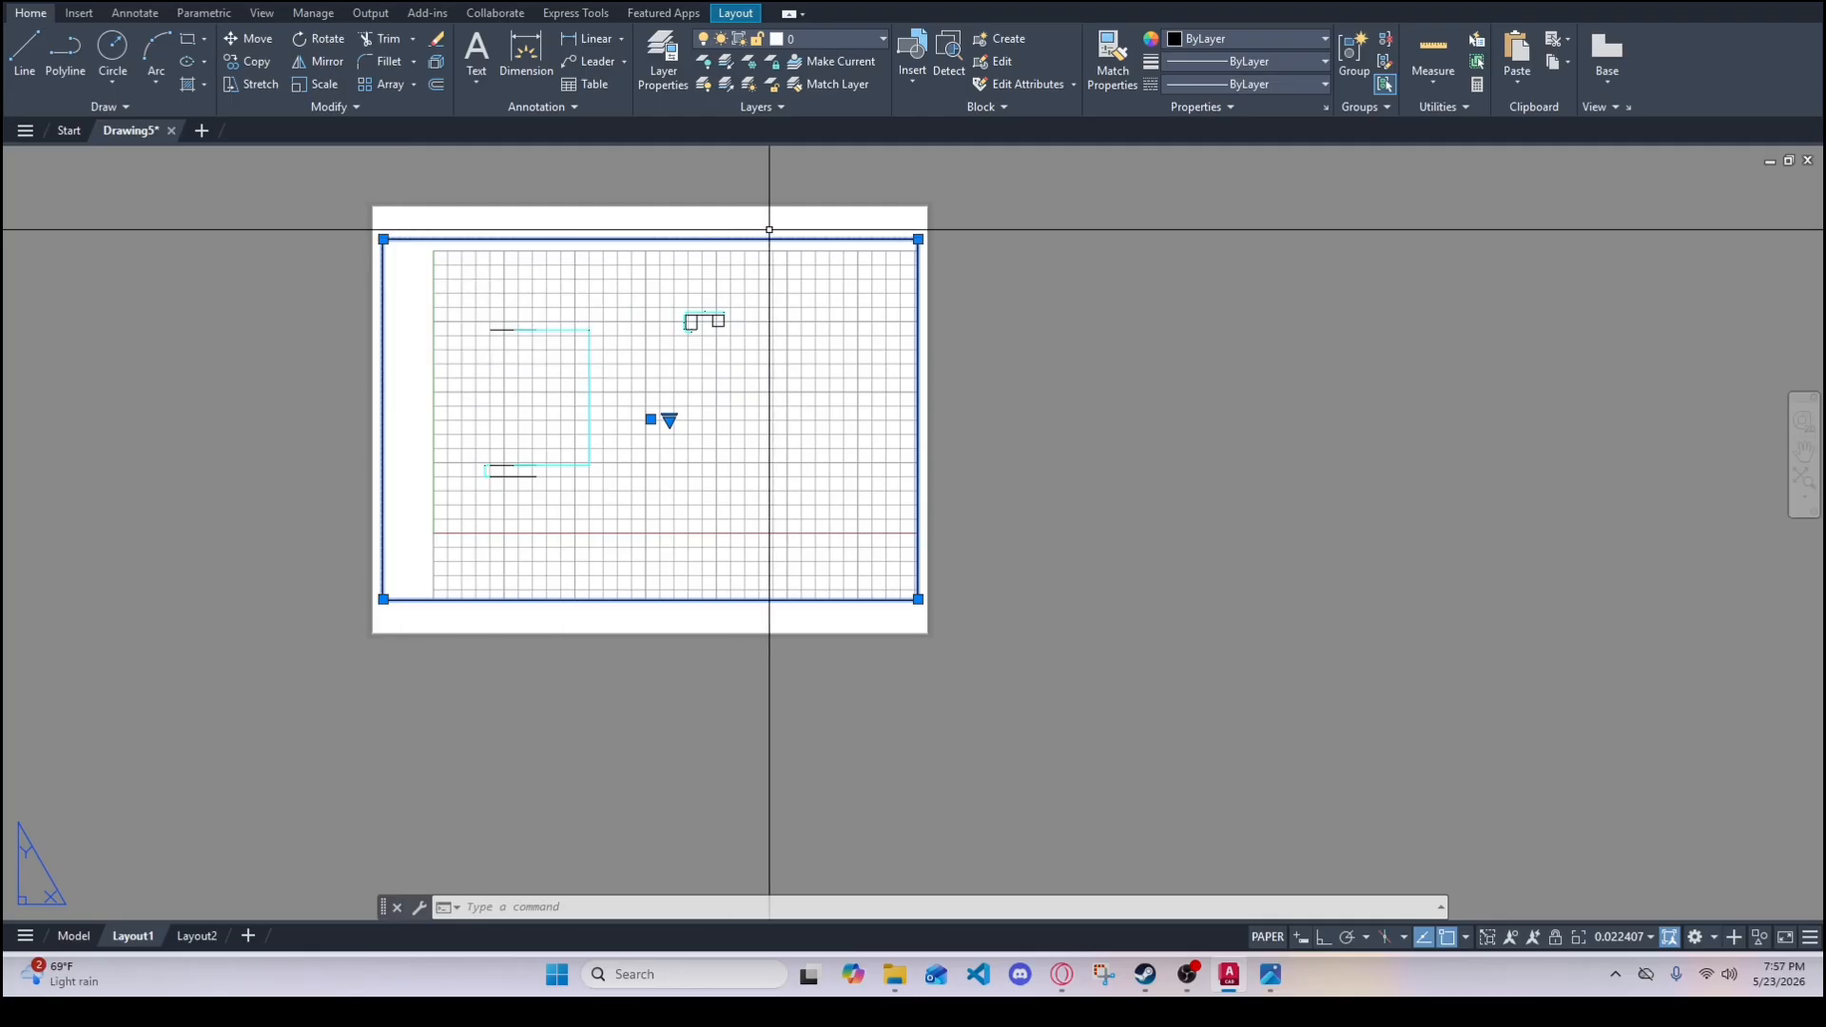
left_click(676, 70)
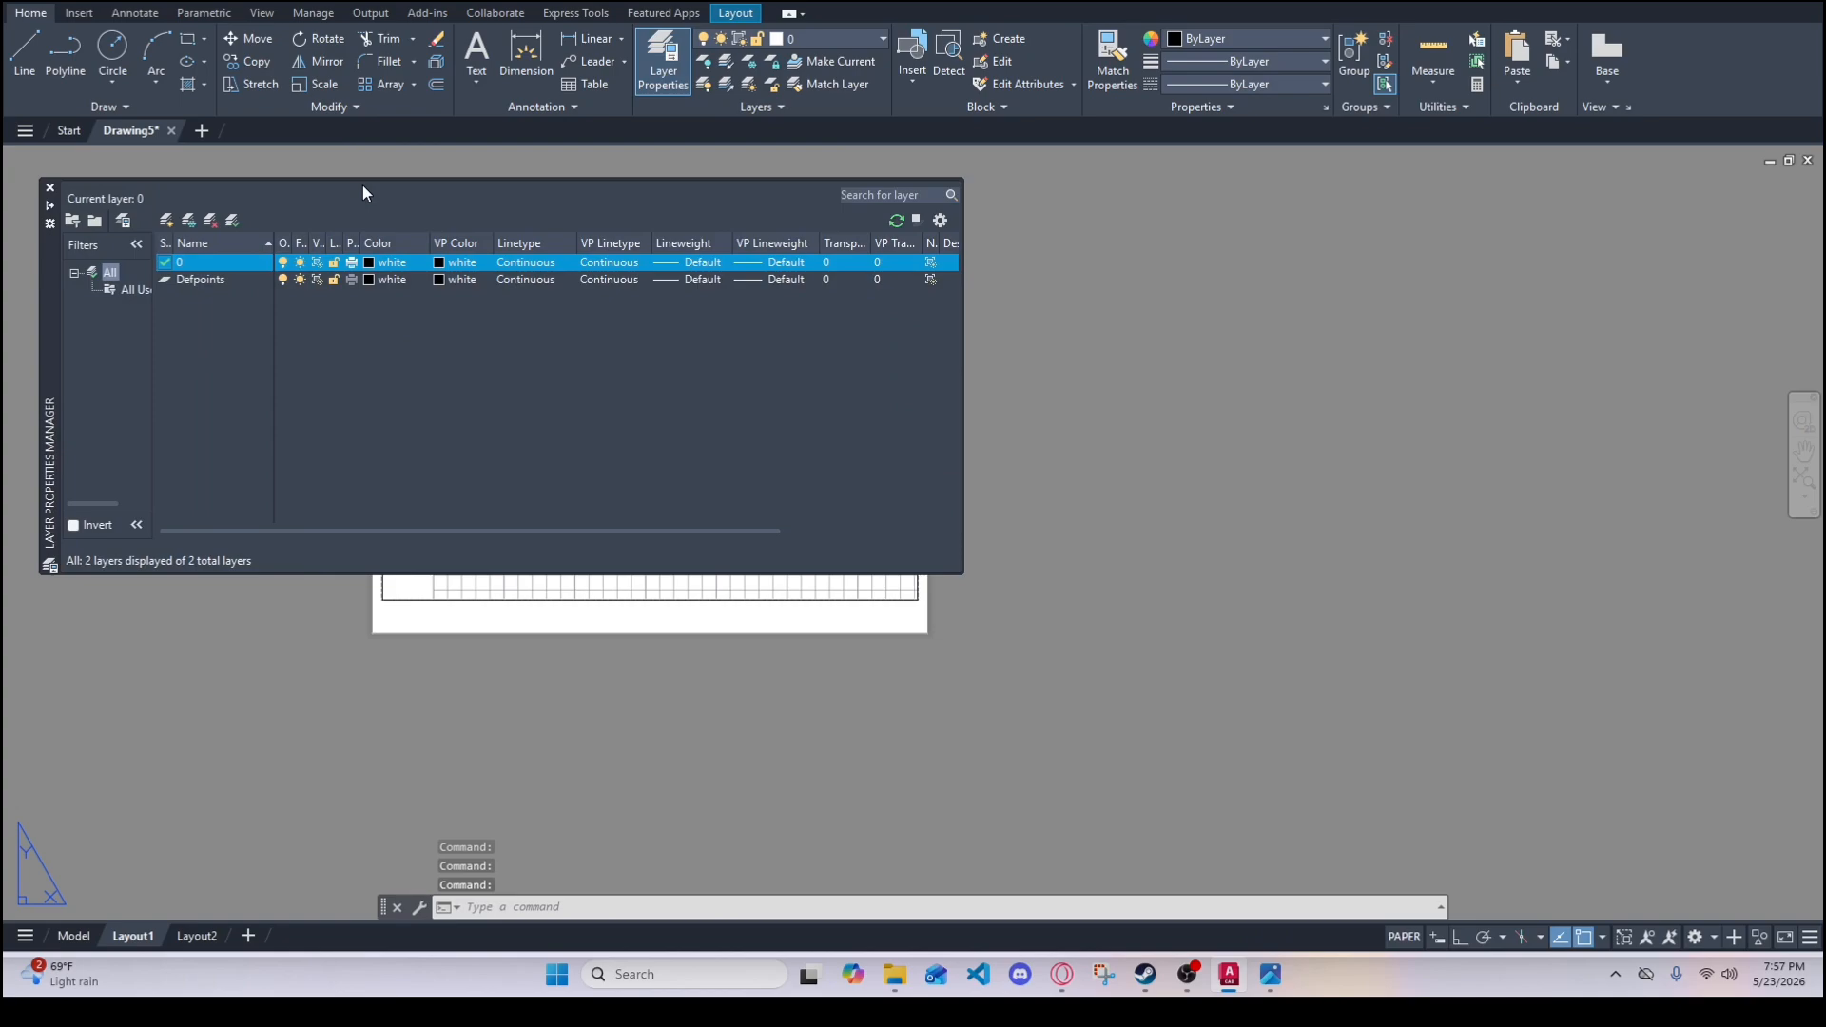
left_click(166, 219)
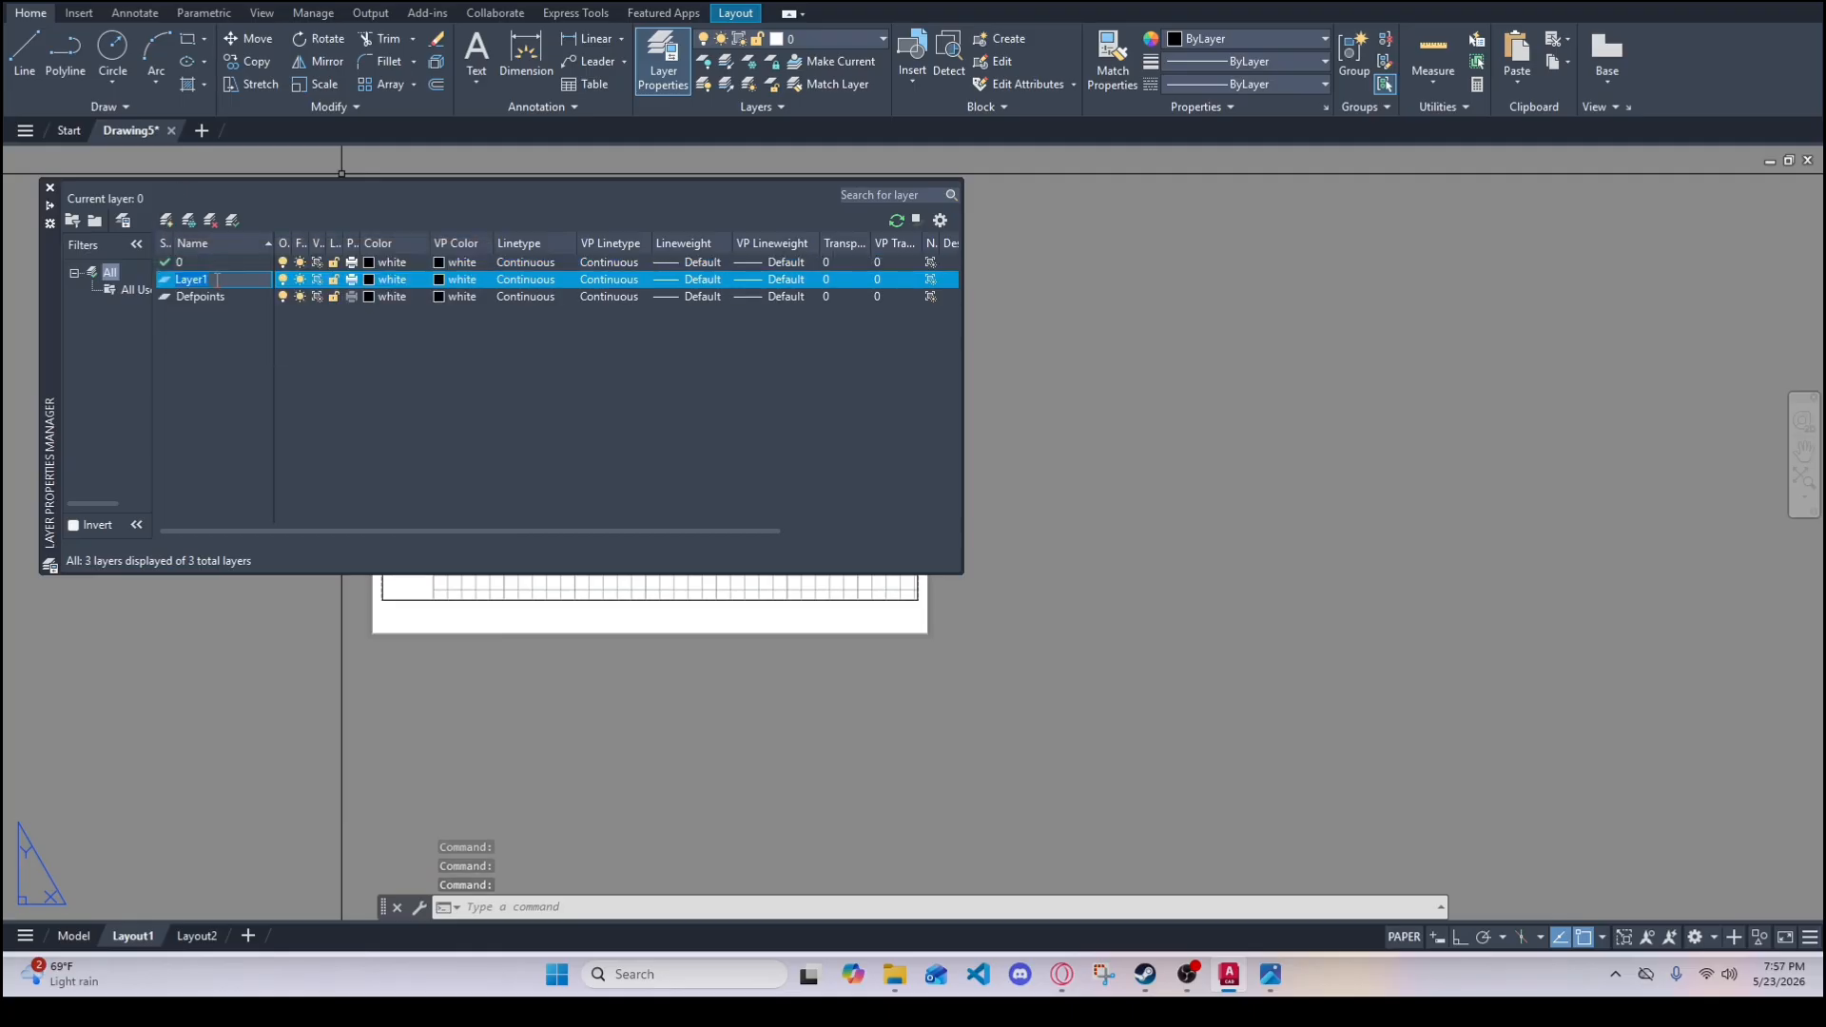
type("VIEWPORT")
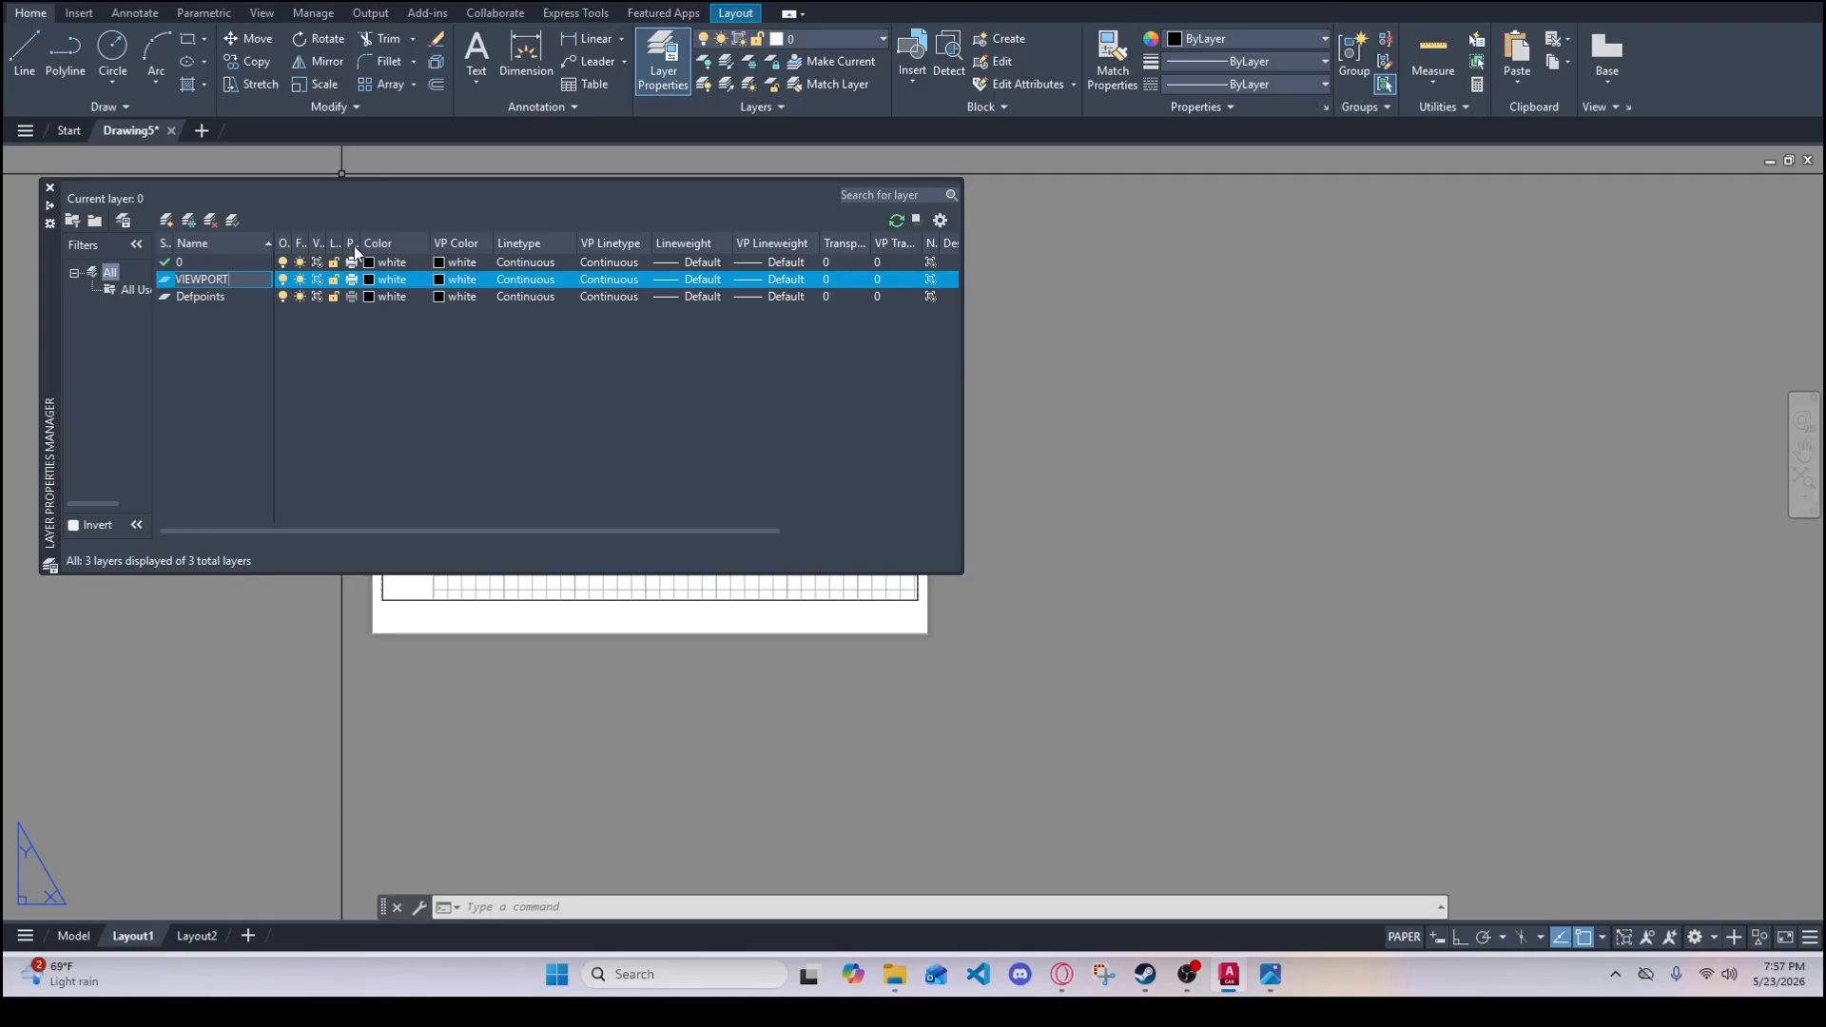
key("Return")
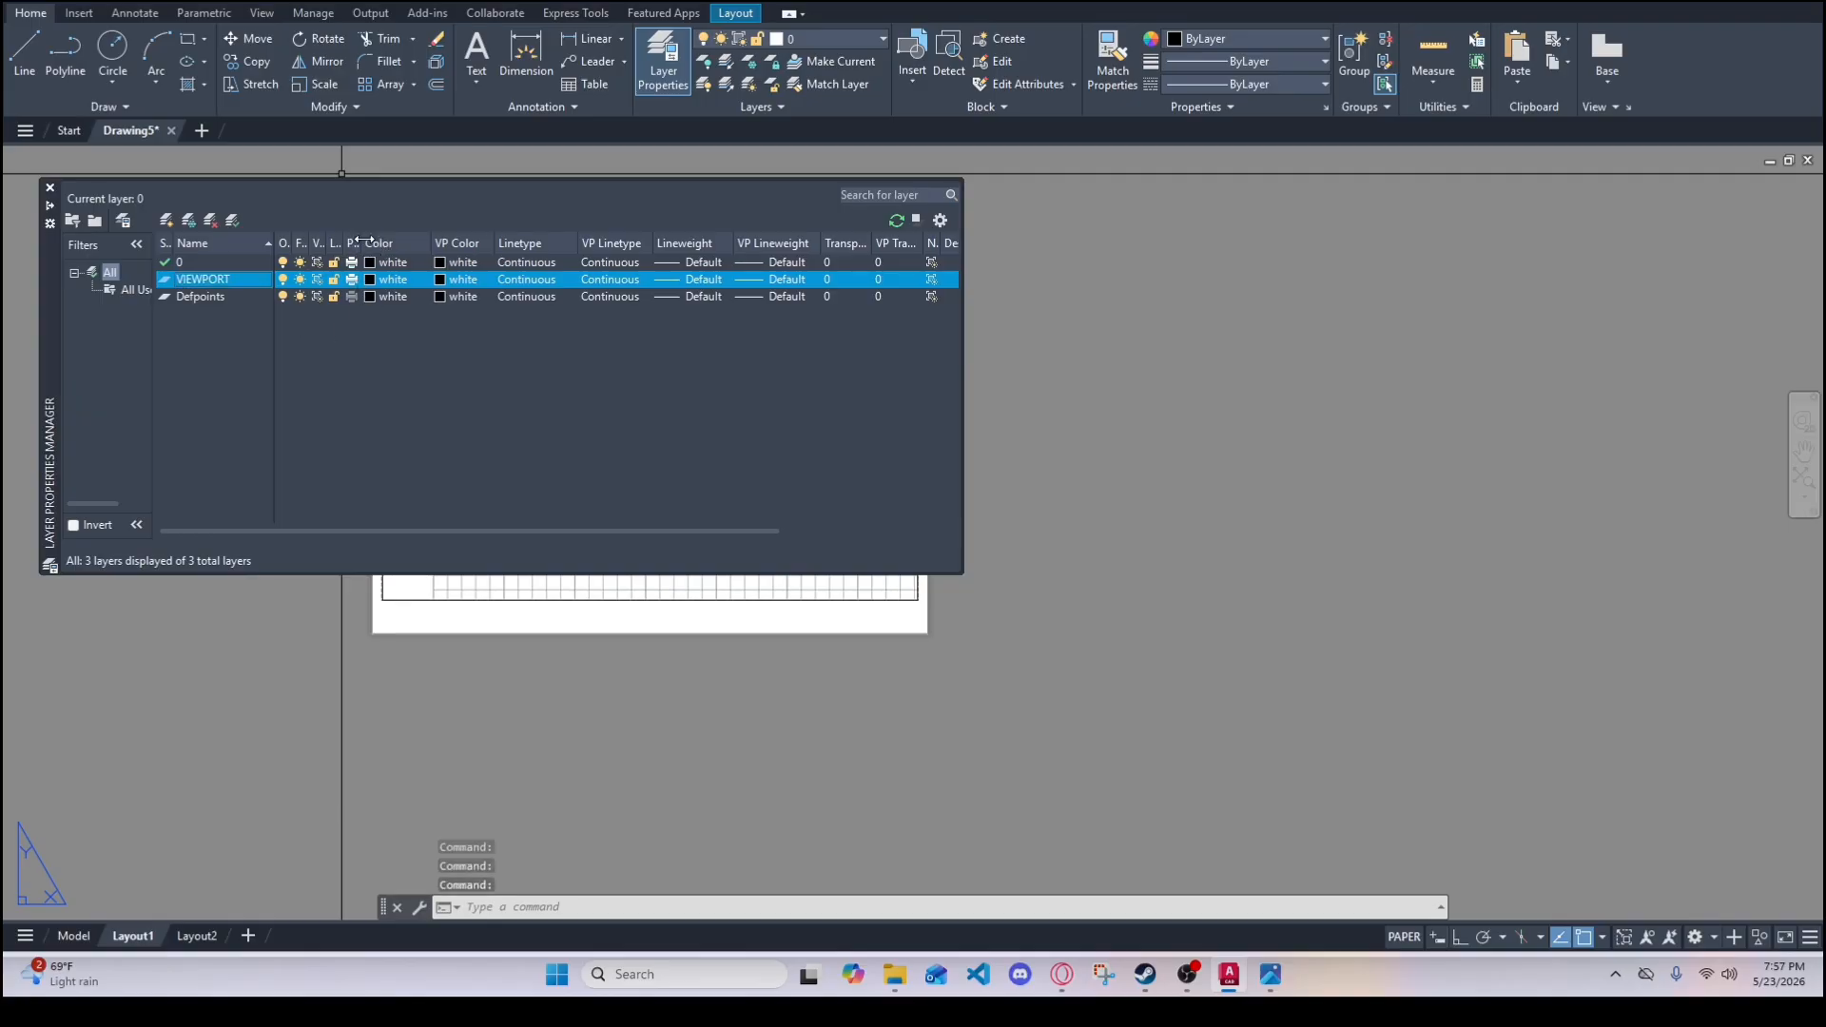
- Widen the layer list's Plot column and turn off plotting for the VIEWPORT layer
mouse_move(357, 241)
left_mouse_down()
mouse_move(403, 244)
mouse_move(378, 243)
left_mouse_up()
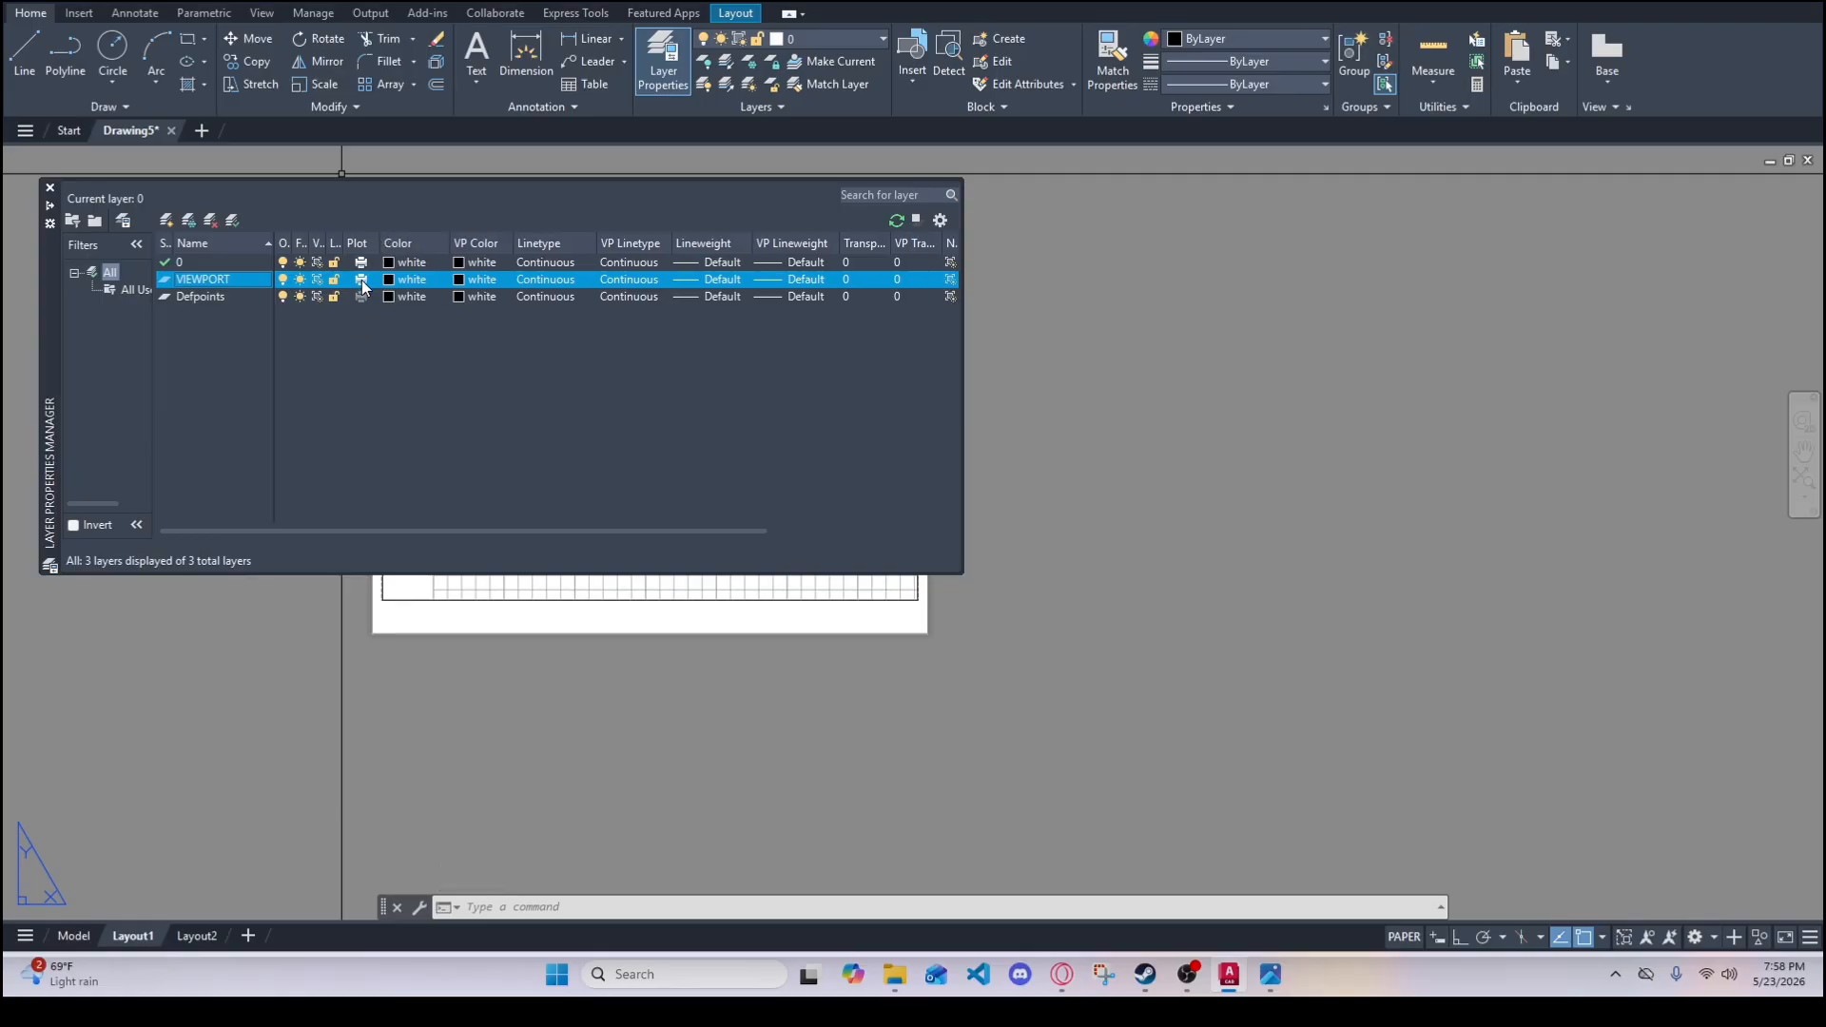
left_click(363, 280)
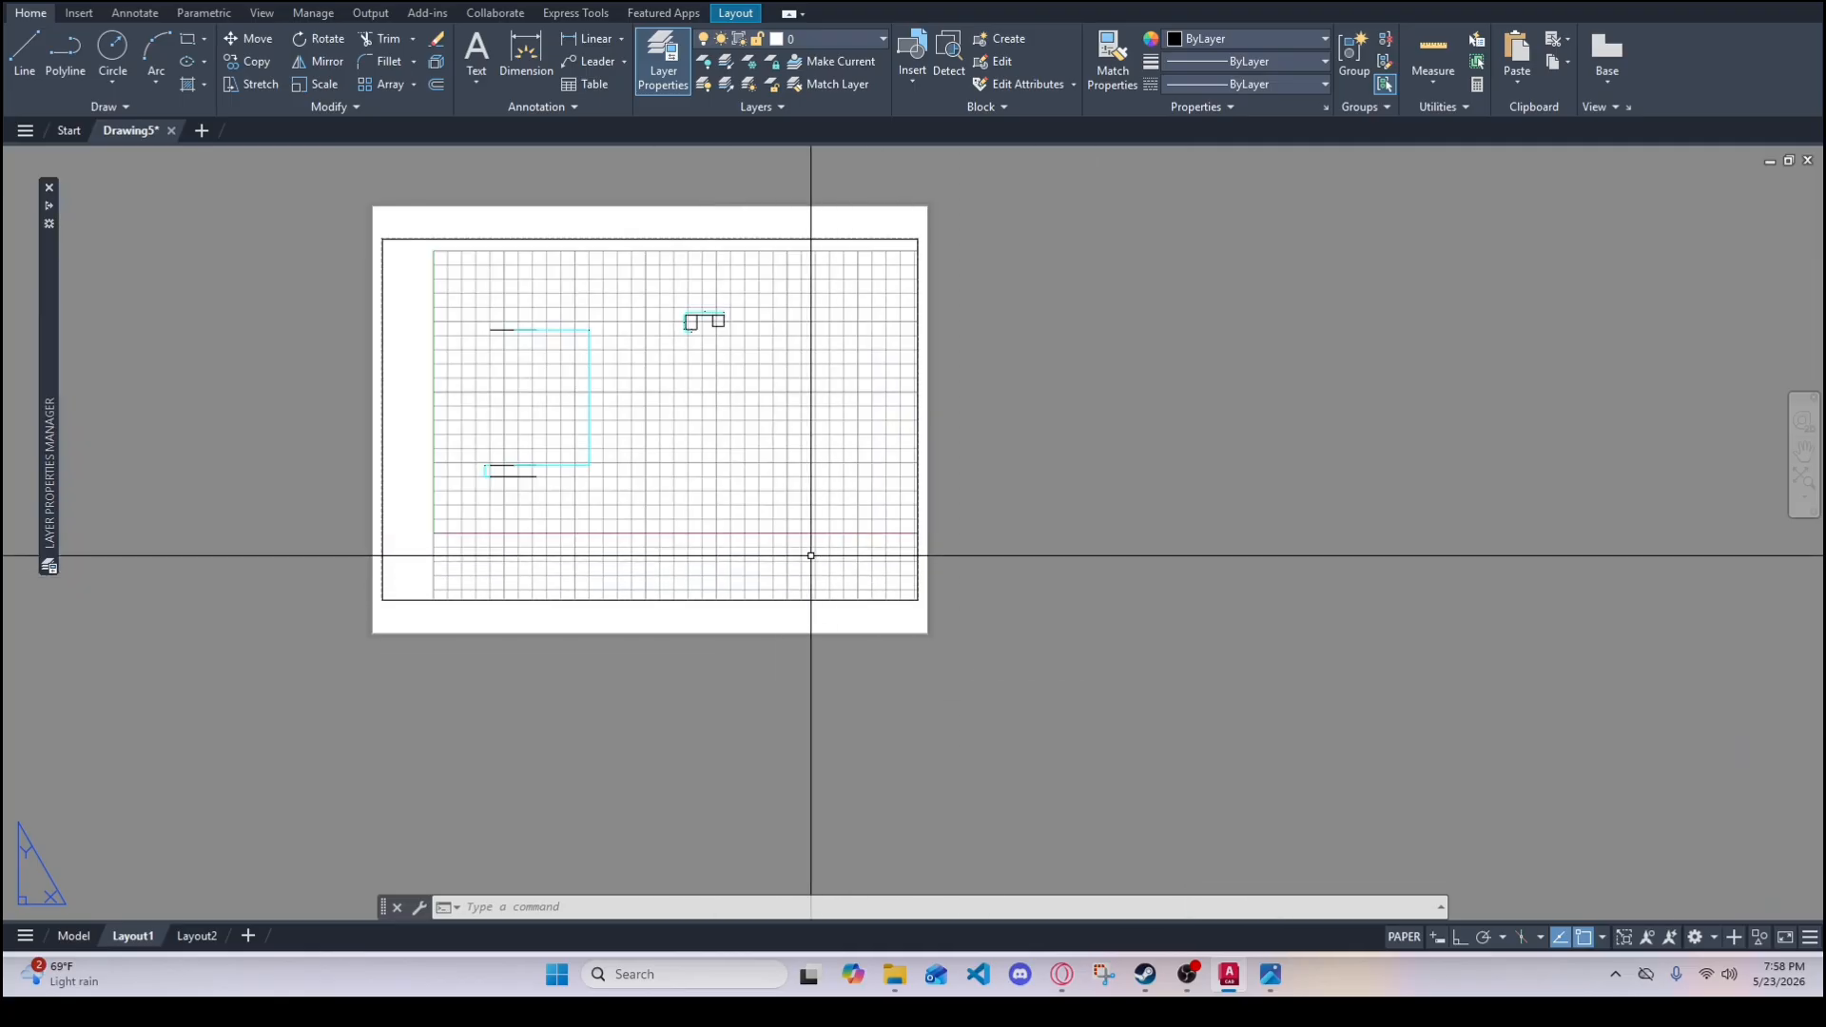
mouse_move(43, 270)
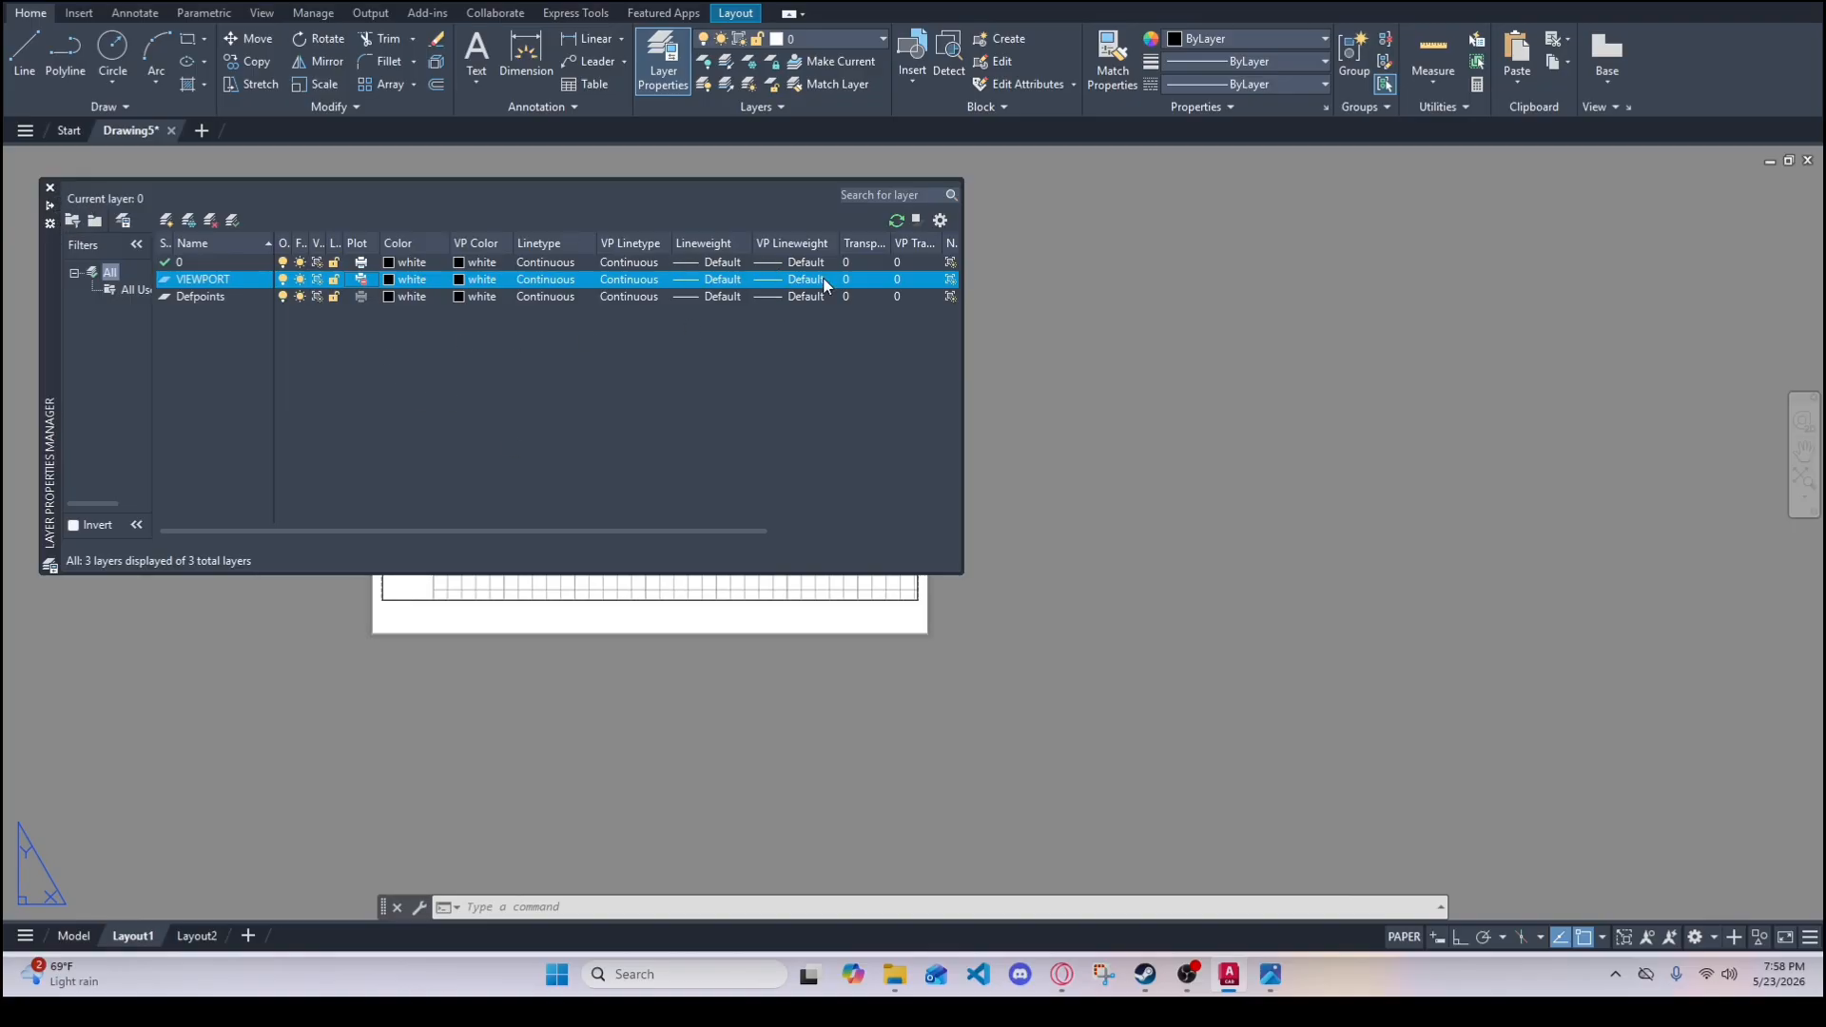
- Close the layer manager, assign the layout viewport to the VIEWPORT layer, and clear the selection
left_click(50, 188)
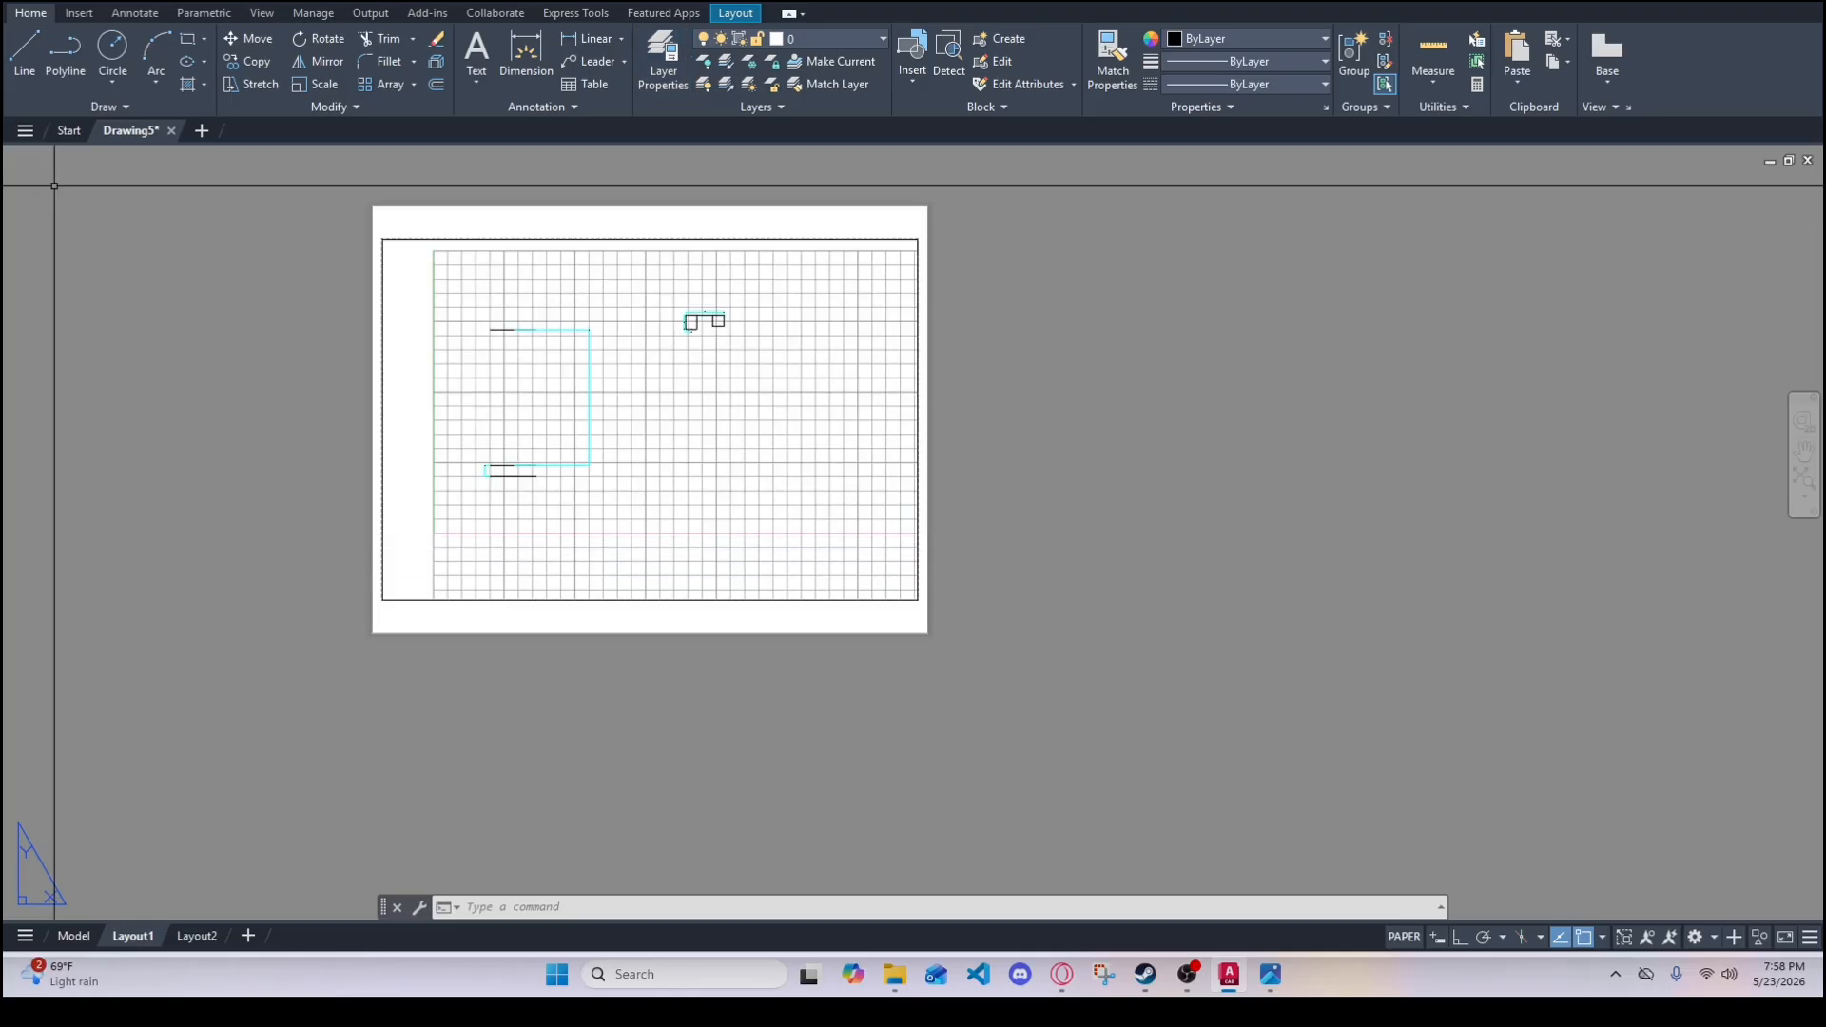
scroll(378, 254, "up", 4)
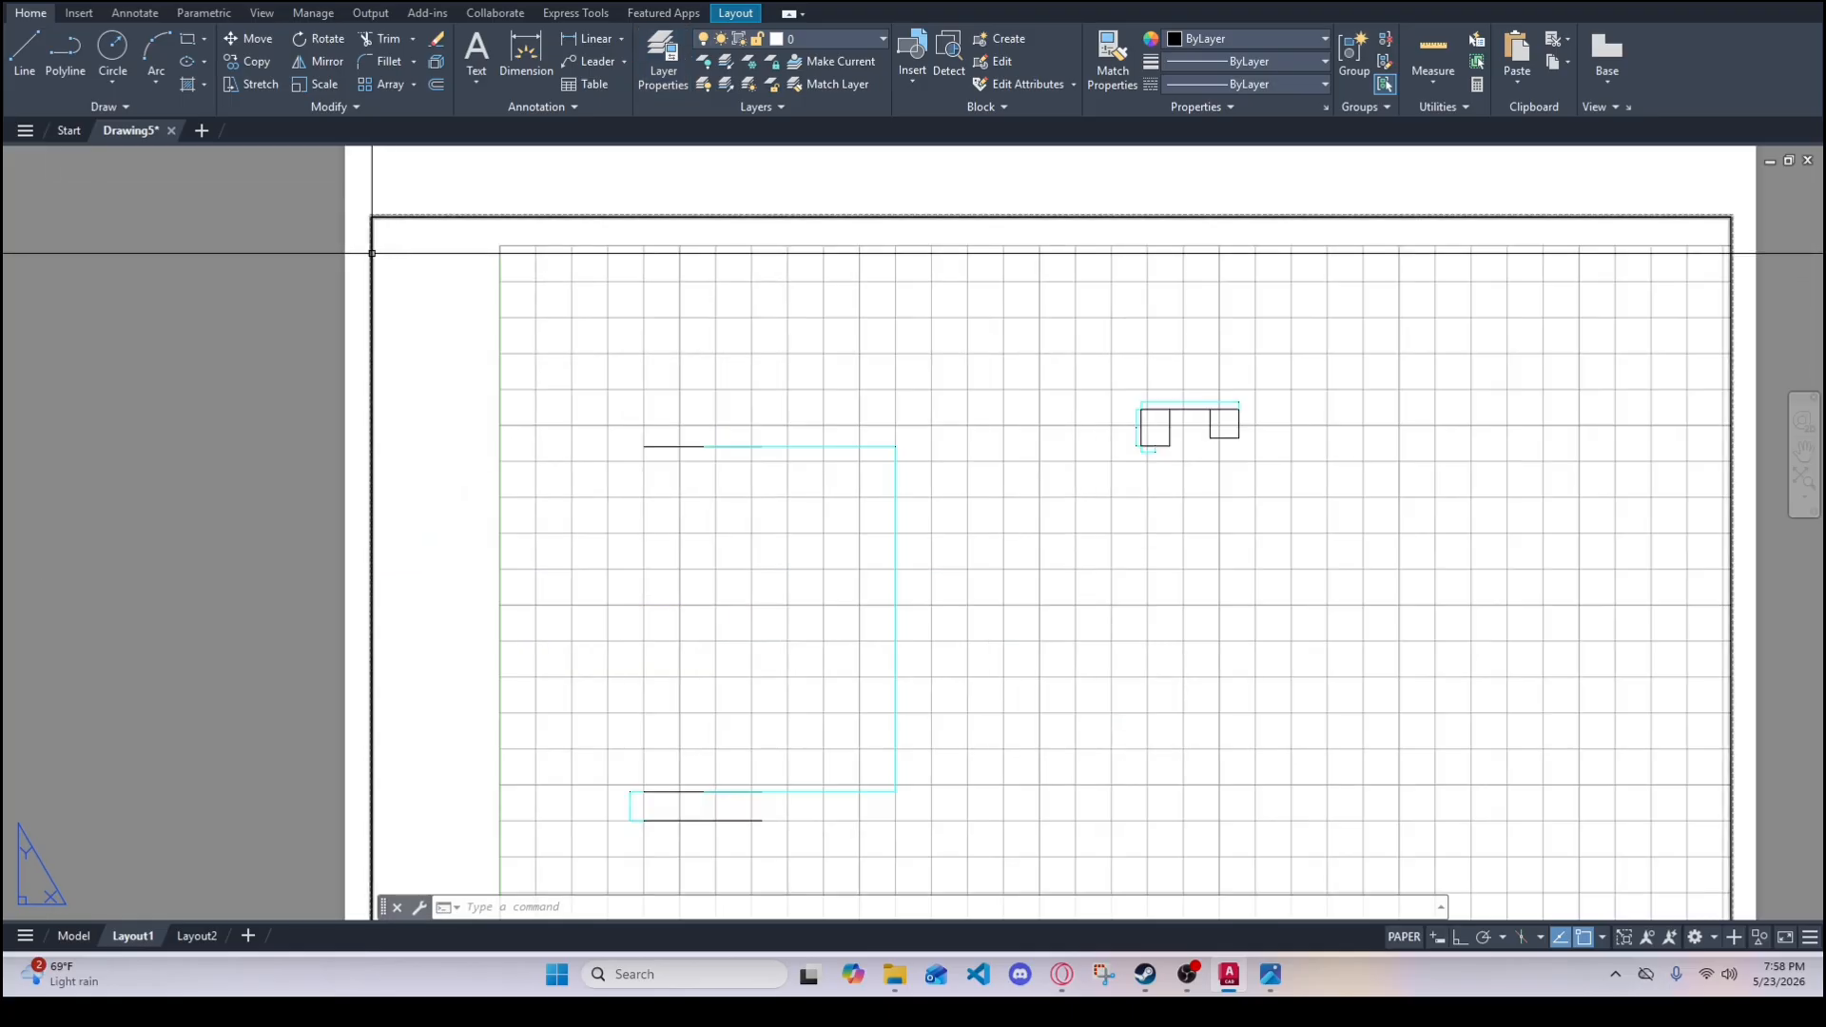
left_click(362, 219)
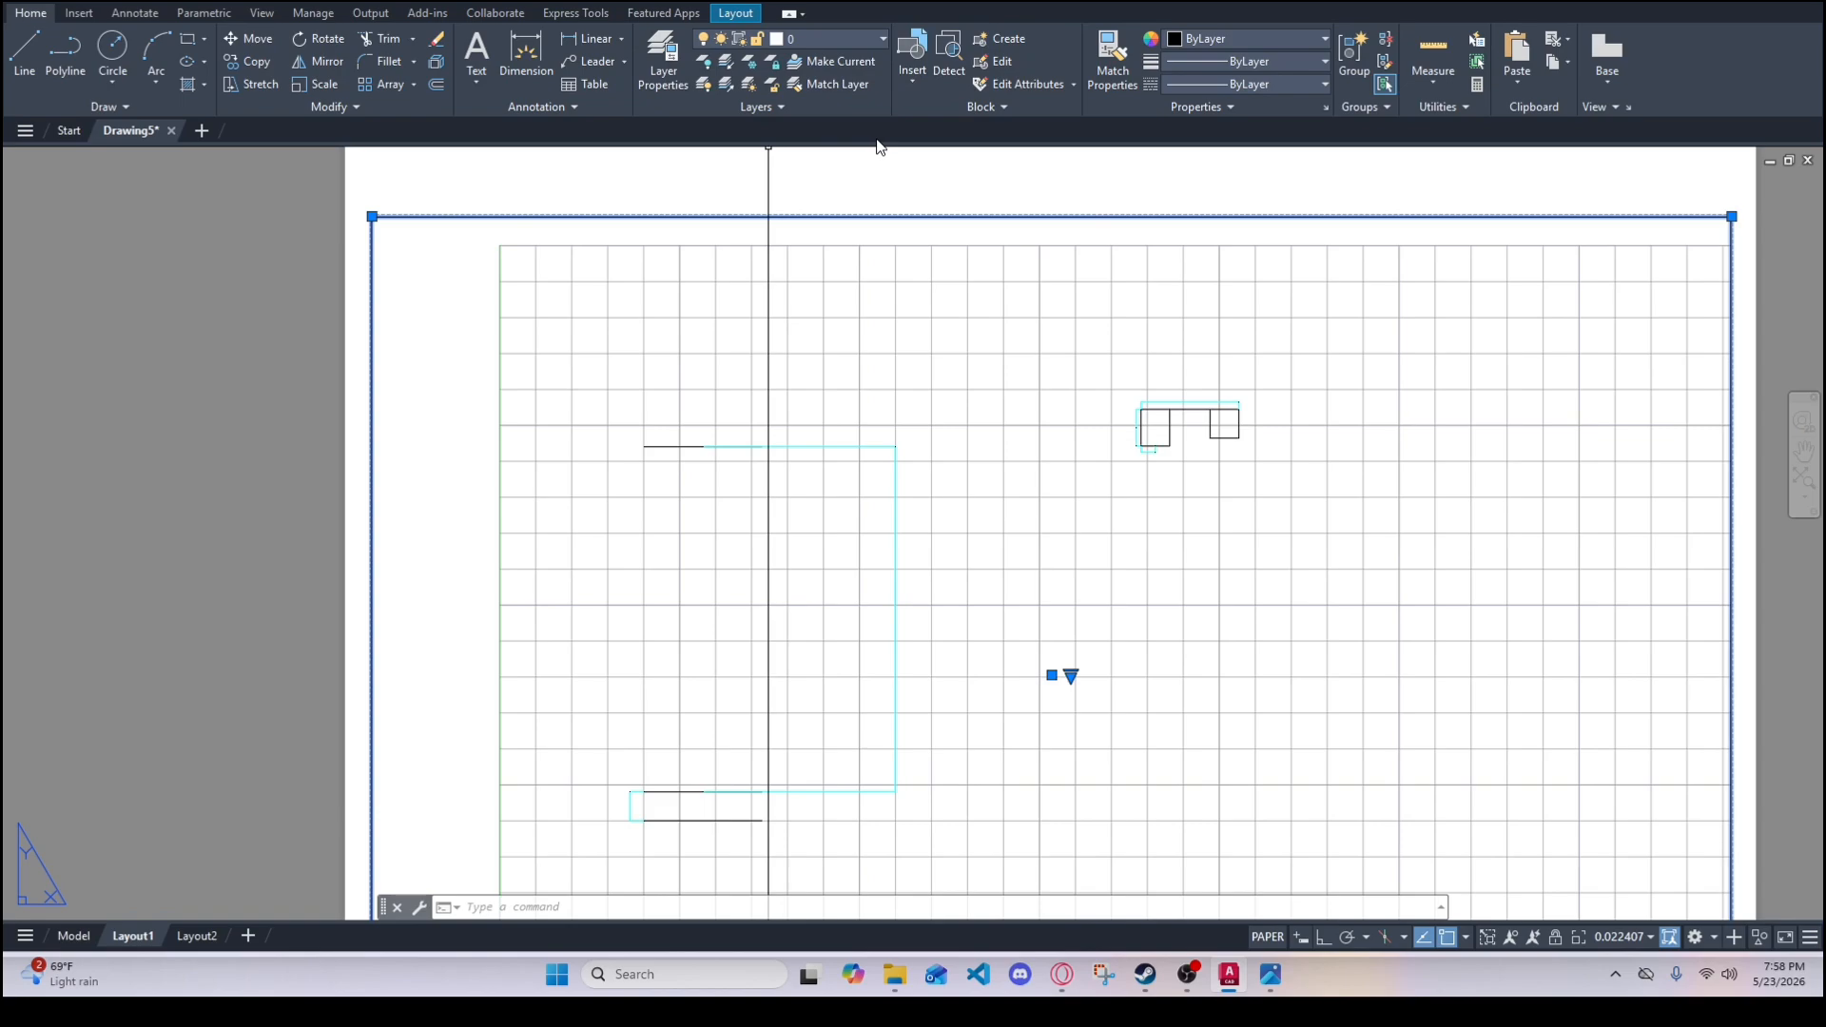
left_click(884, 42)
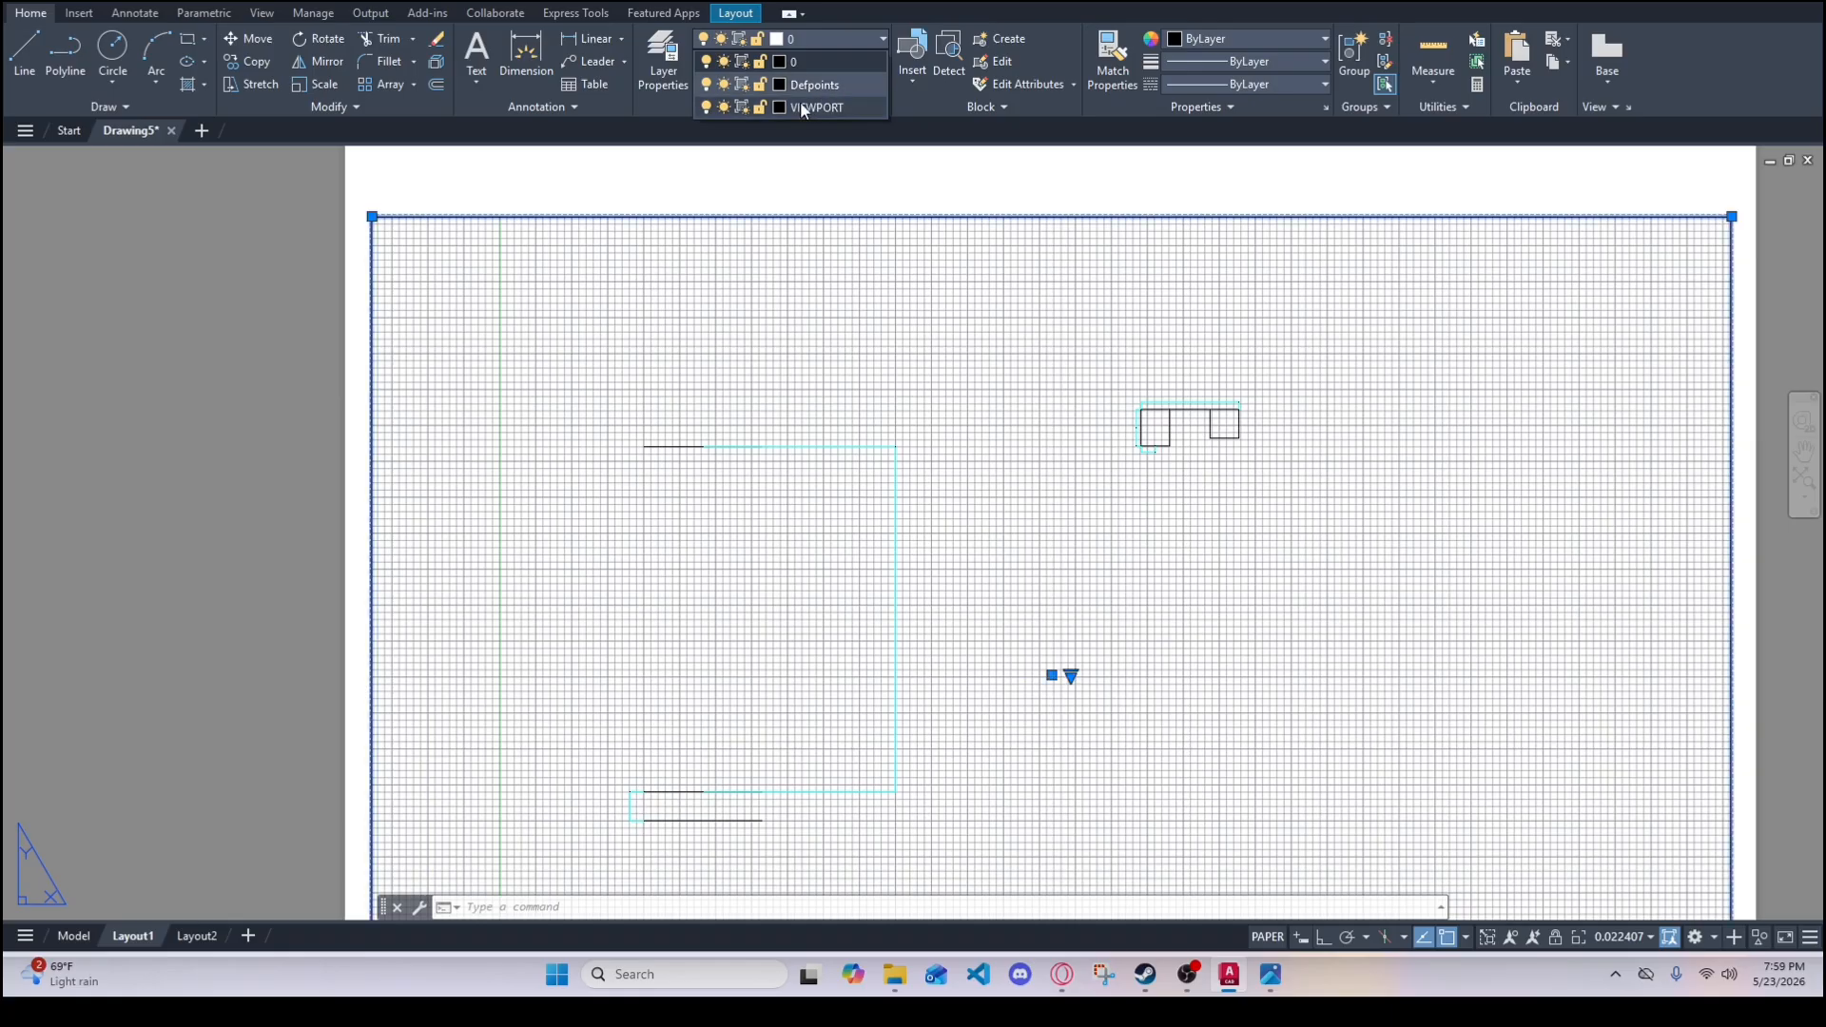
key("Escape")
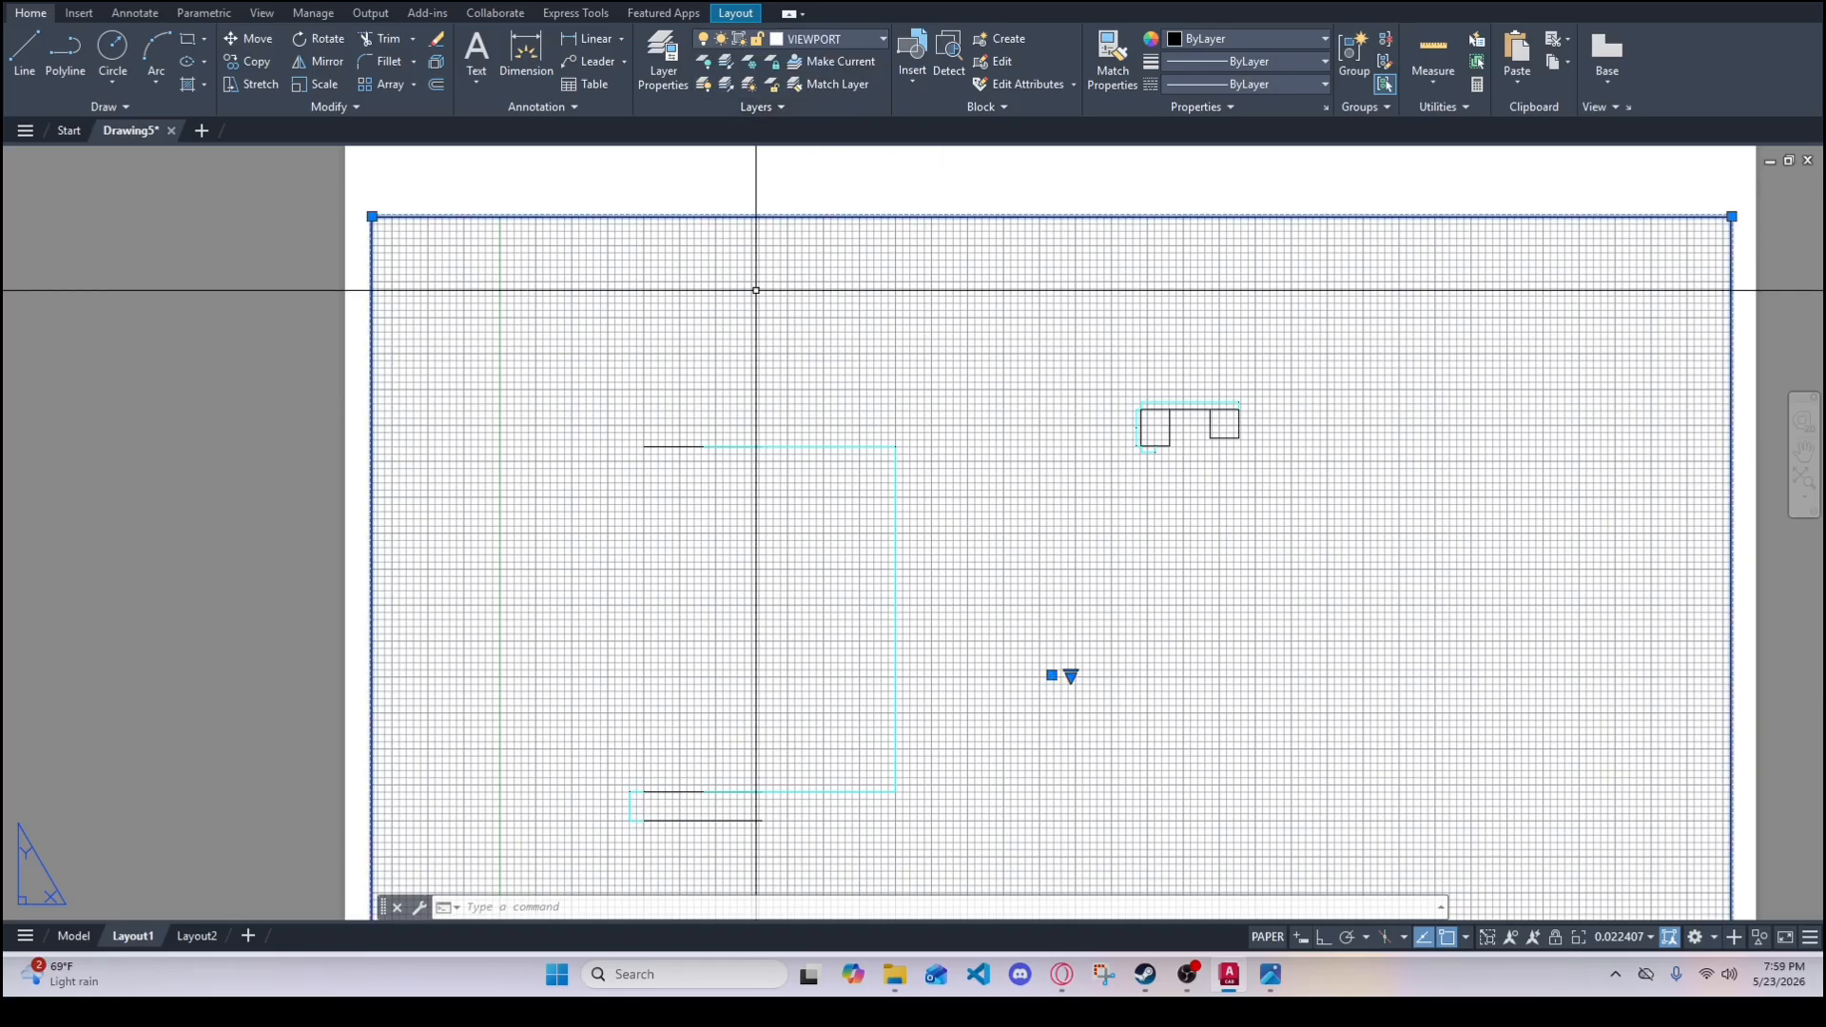
key("Escape")
- Preview the Layout1 plot with the viewport border on the non-plotting layer, and exit the preview
scroll(970, 412, "down", 4)
scroll(1208, 494, "up", 2)
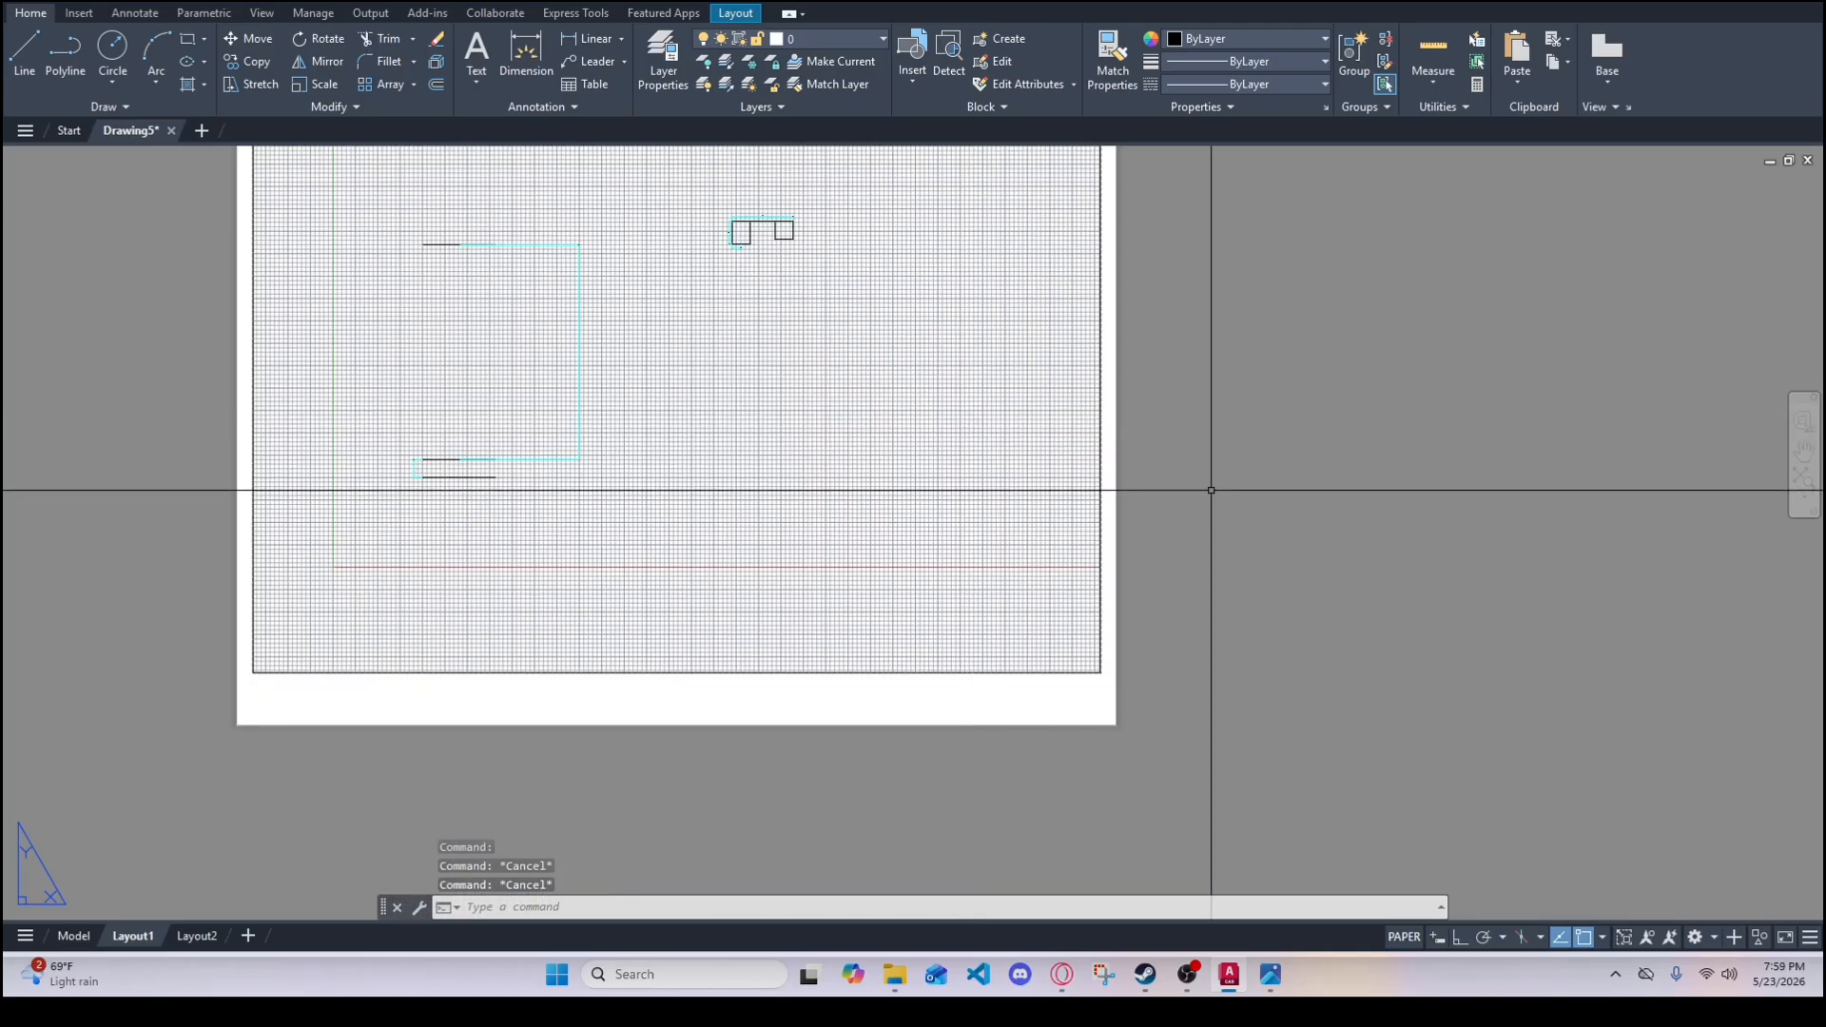
middle_click_drag(1208, 494, 1188, 577)
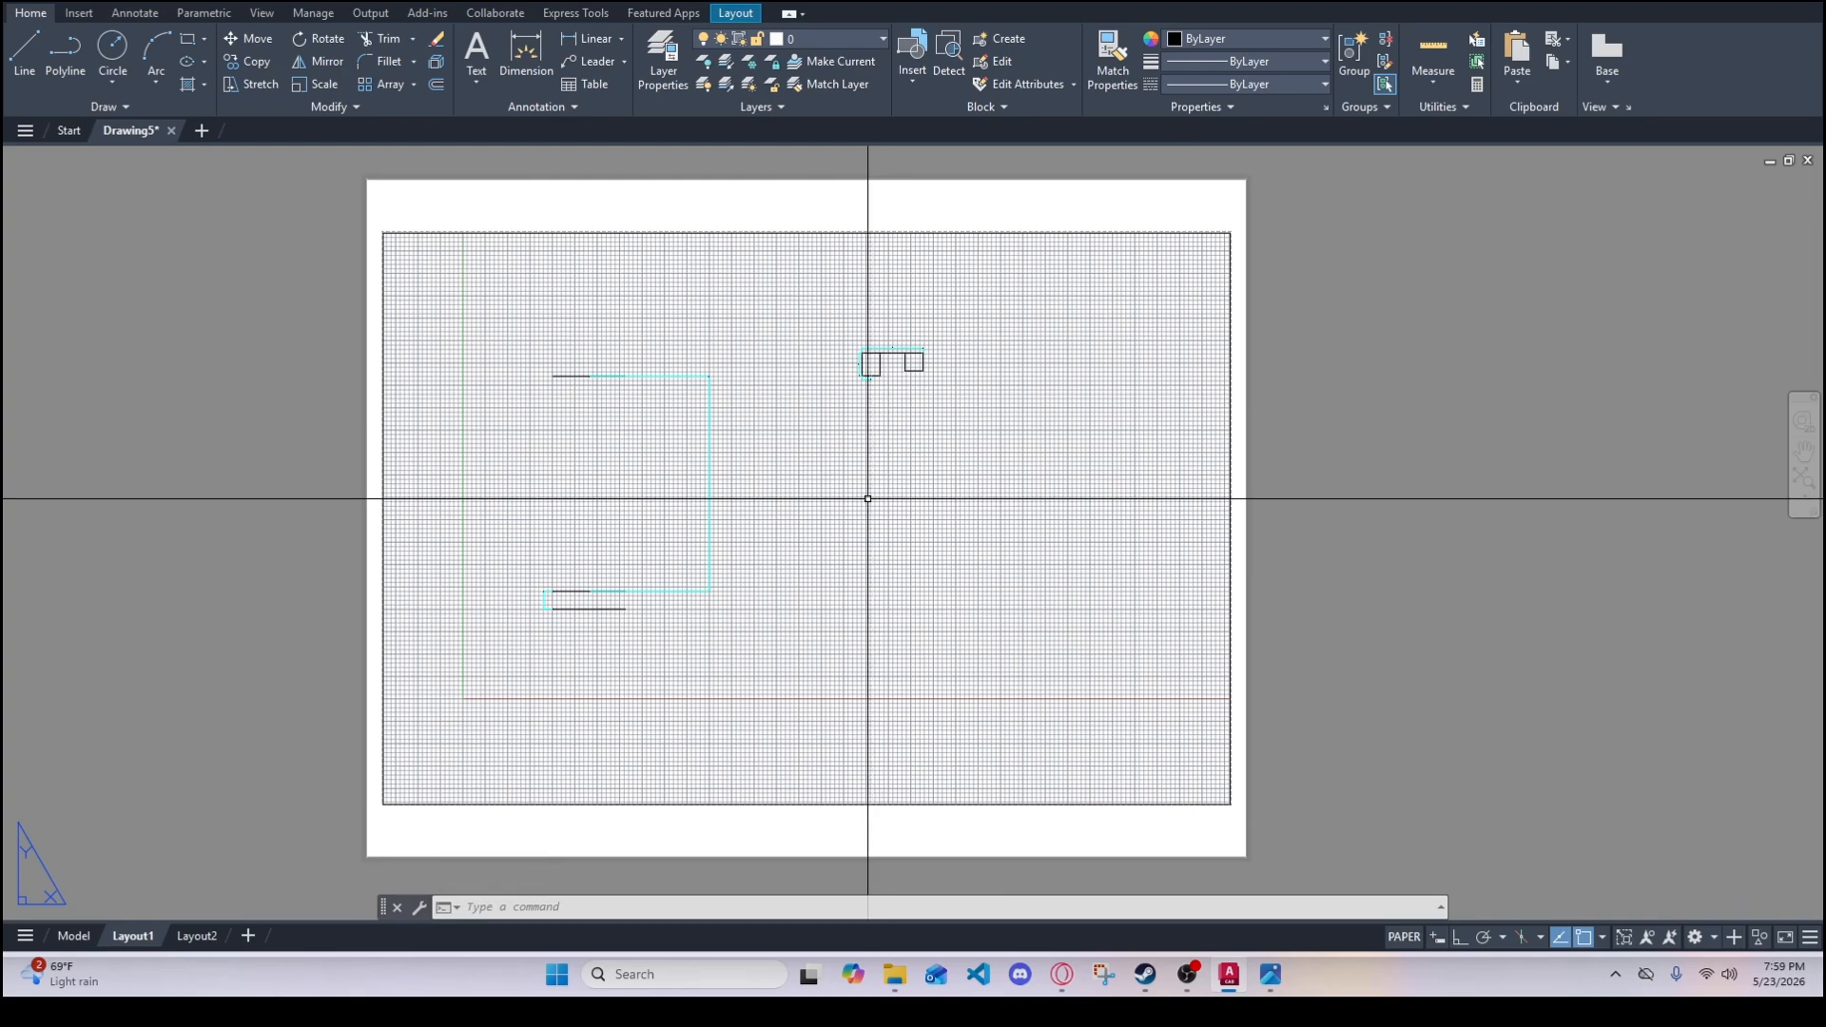
type("PRE")
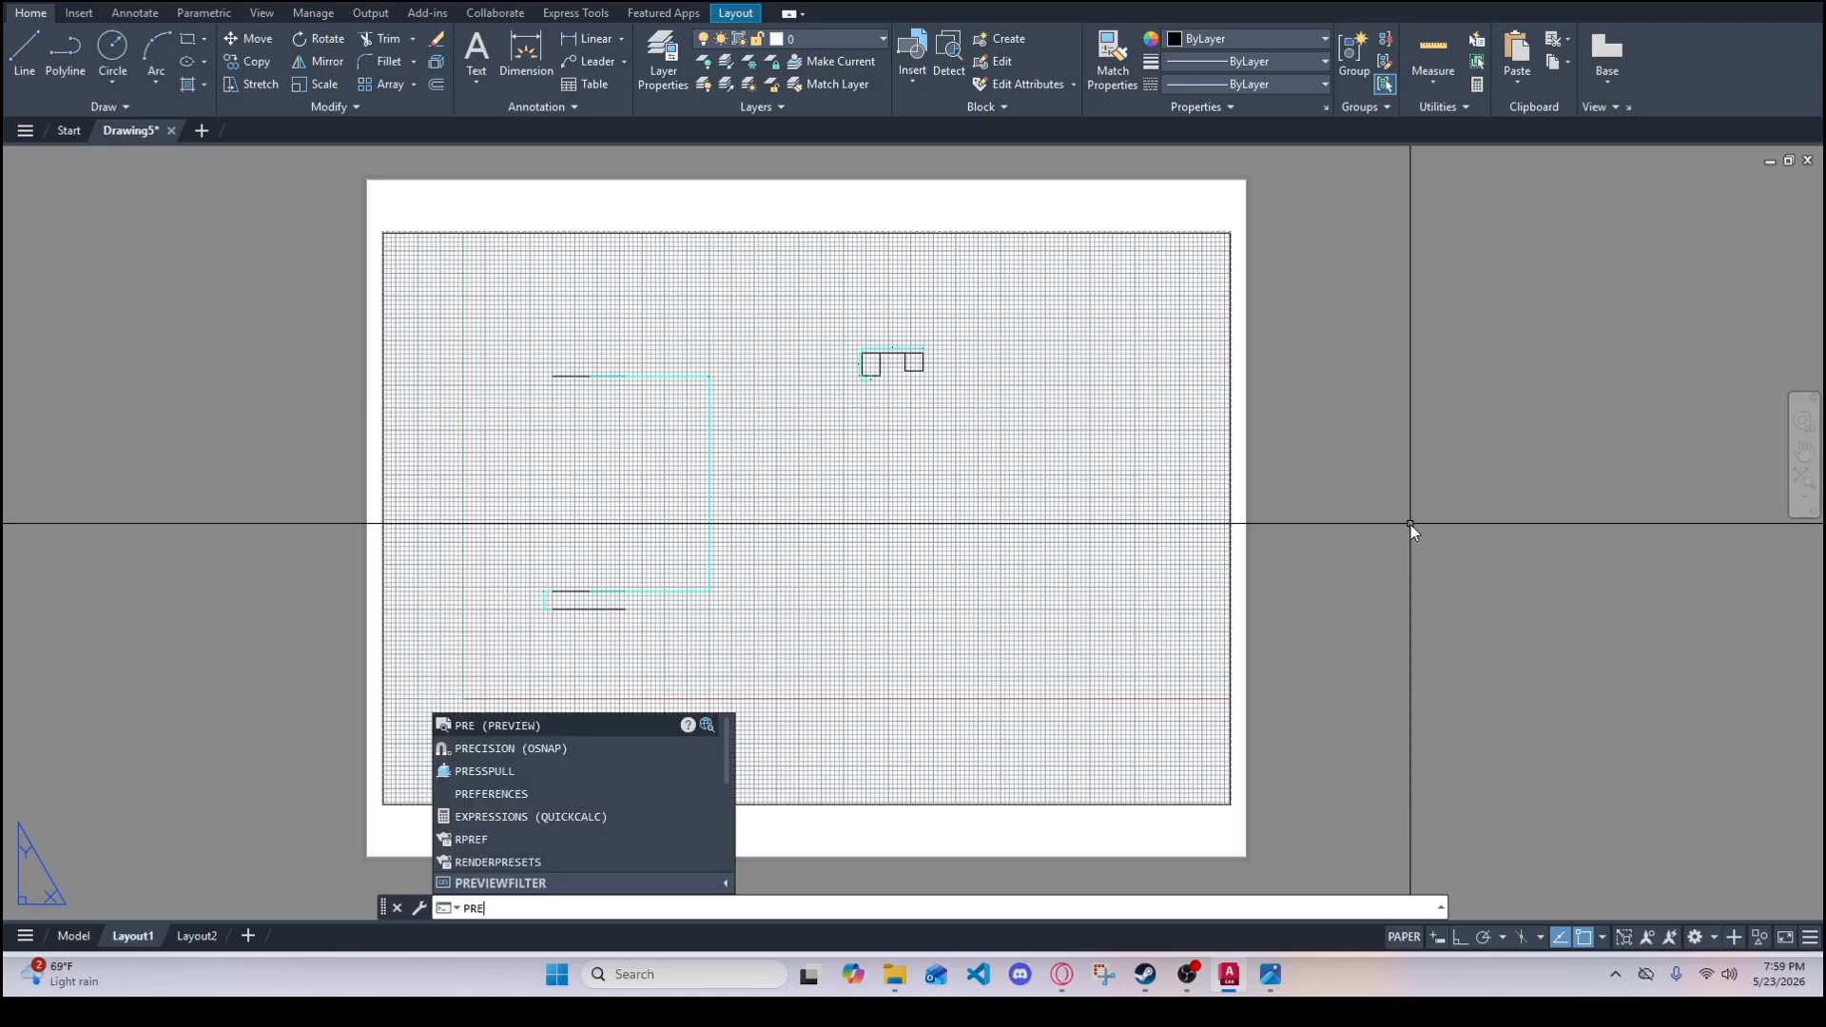
key("Return")
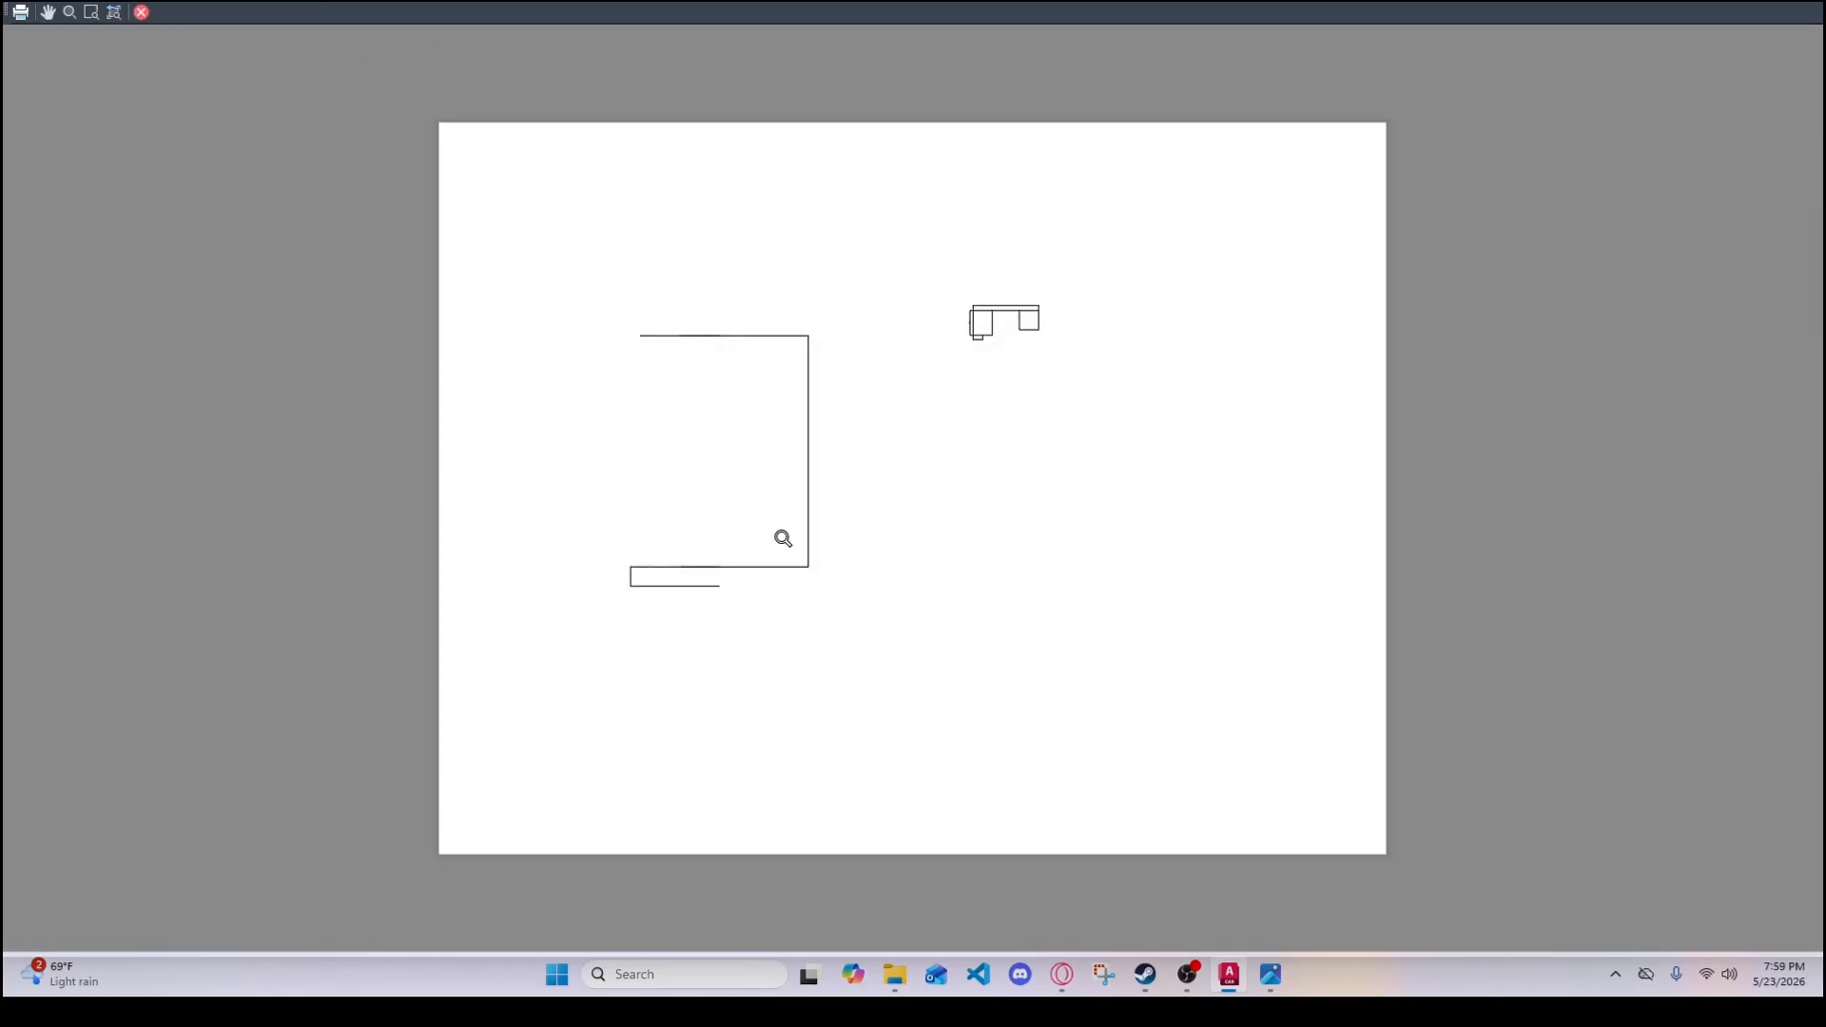
left_click(142, 12)
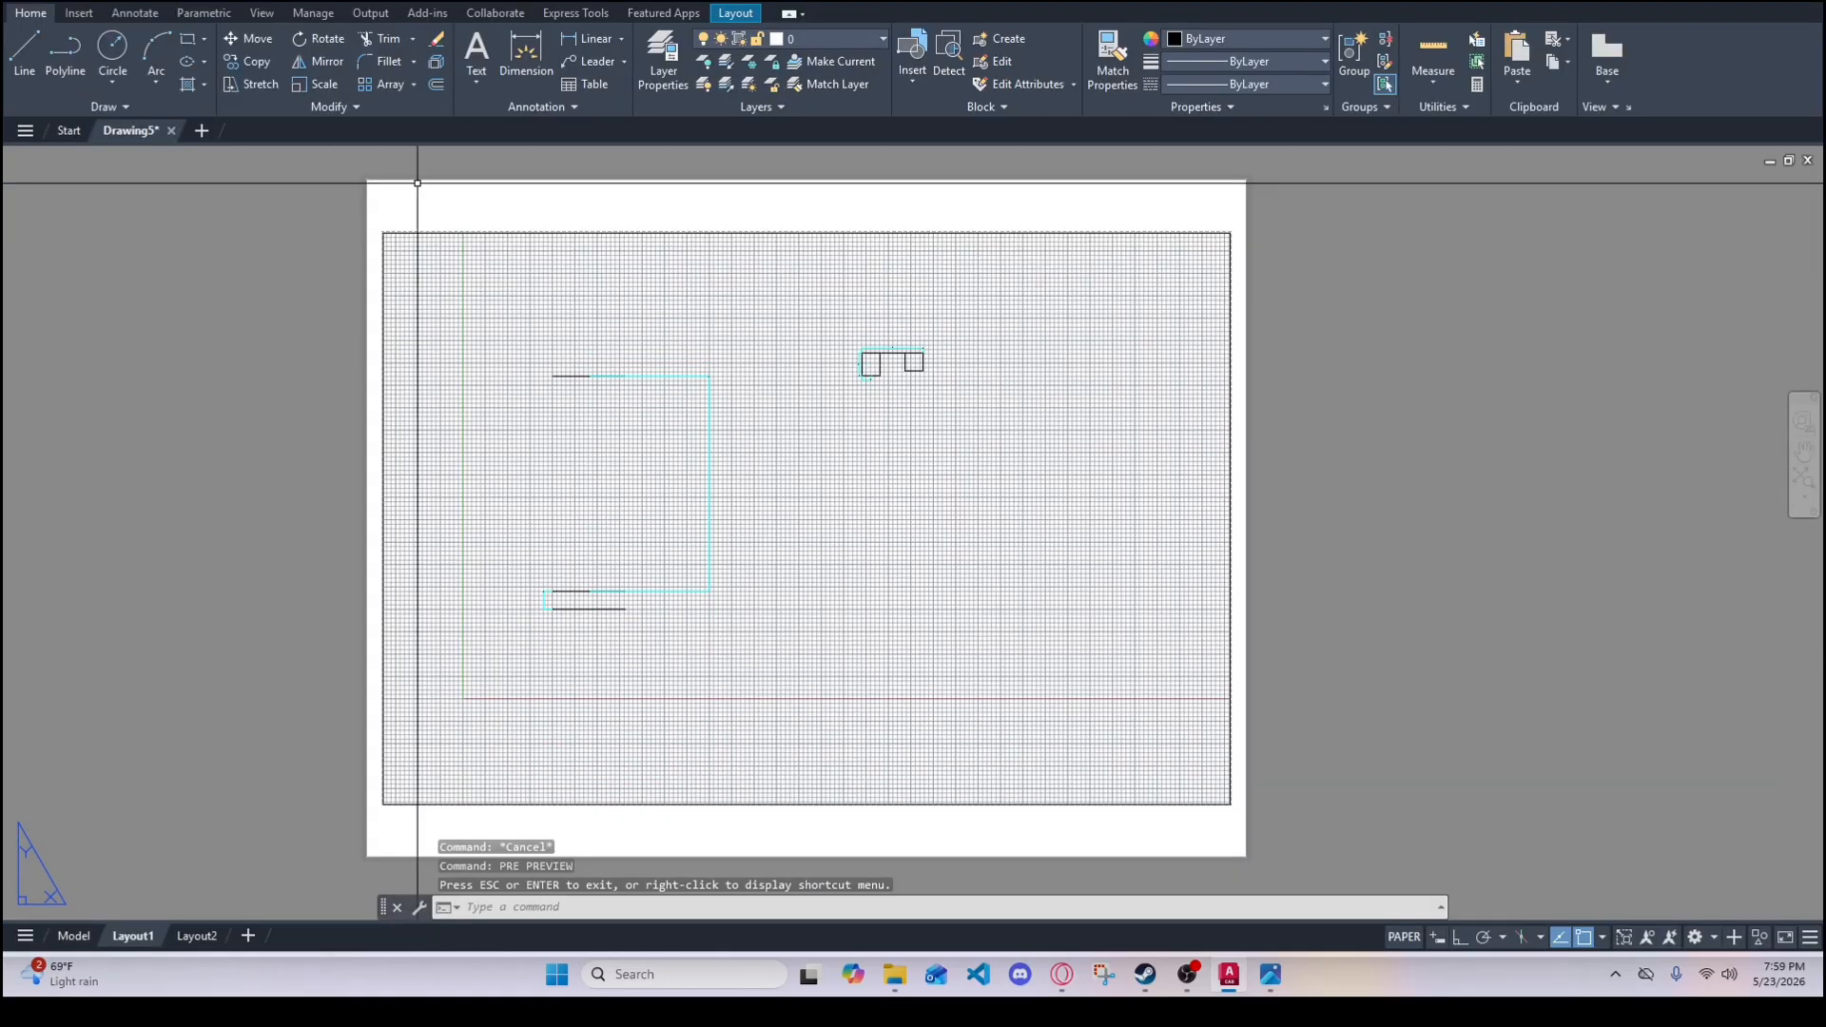
- Move the layout viewport back to layer 0 and clear the selection
left_click(774, 233)
left_click(860, 41)
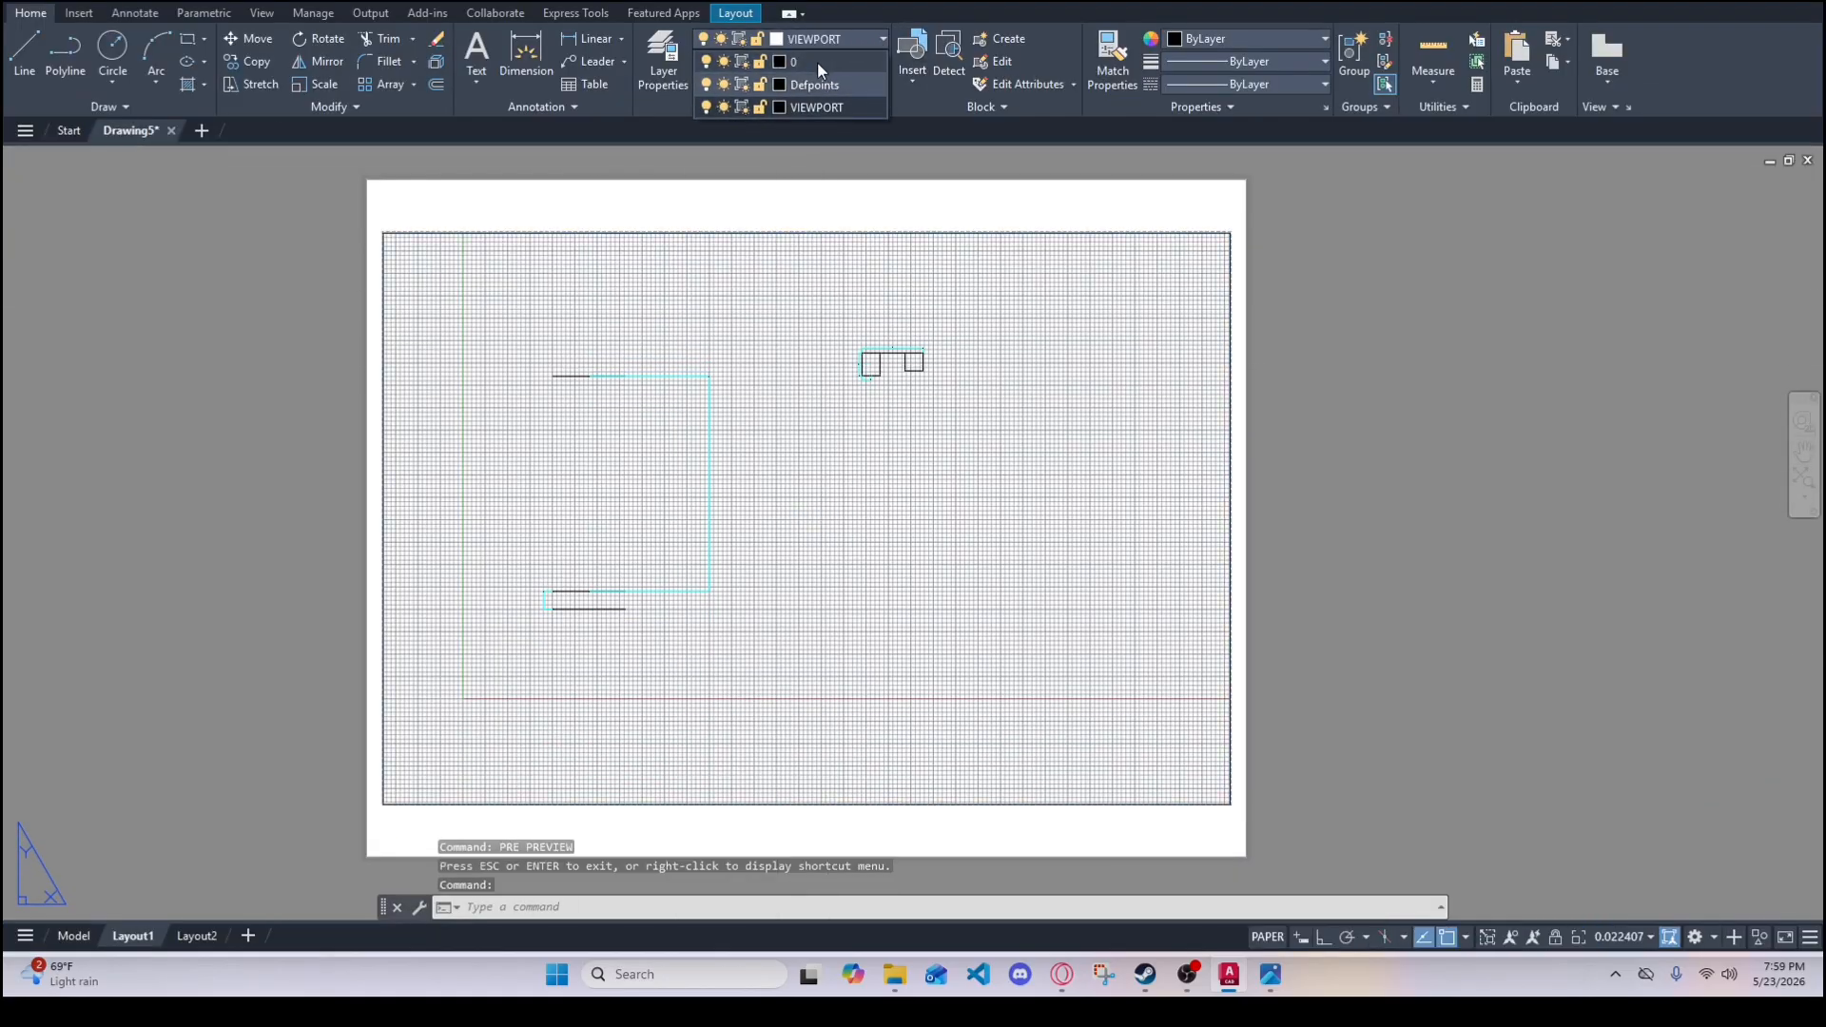
left_click(818, 62)
key("Escape")
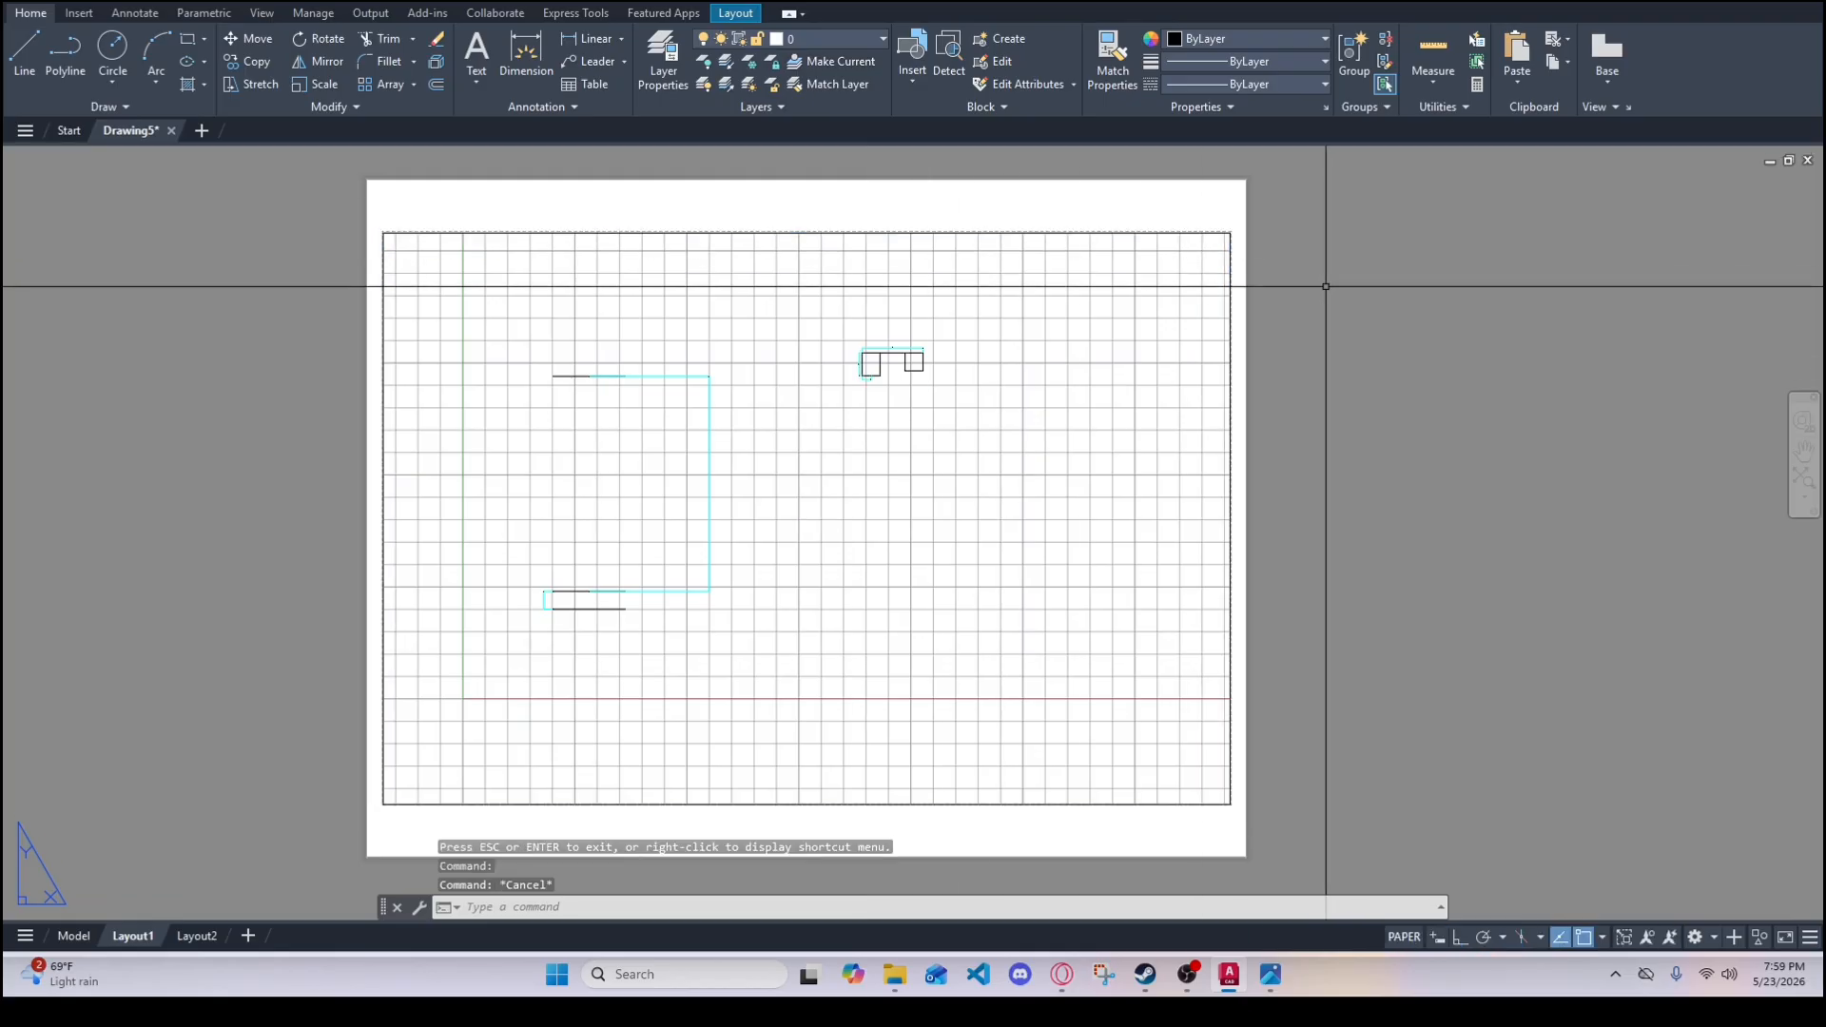
- Preview the Layout1 plot again with the viewport on layer 0, and exit the preview
type("pre")
key("Return")
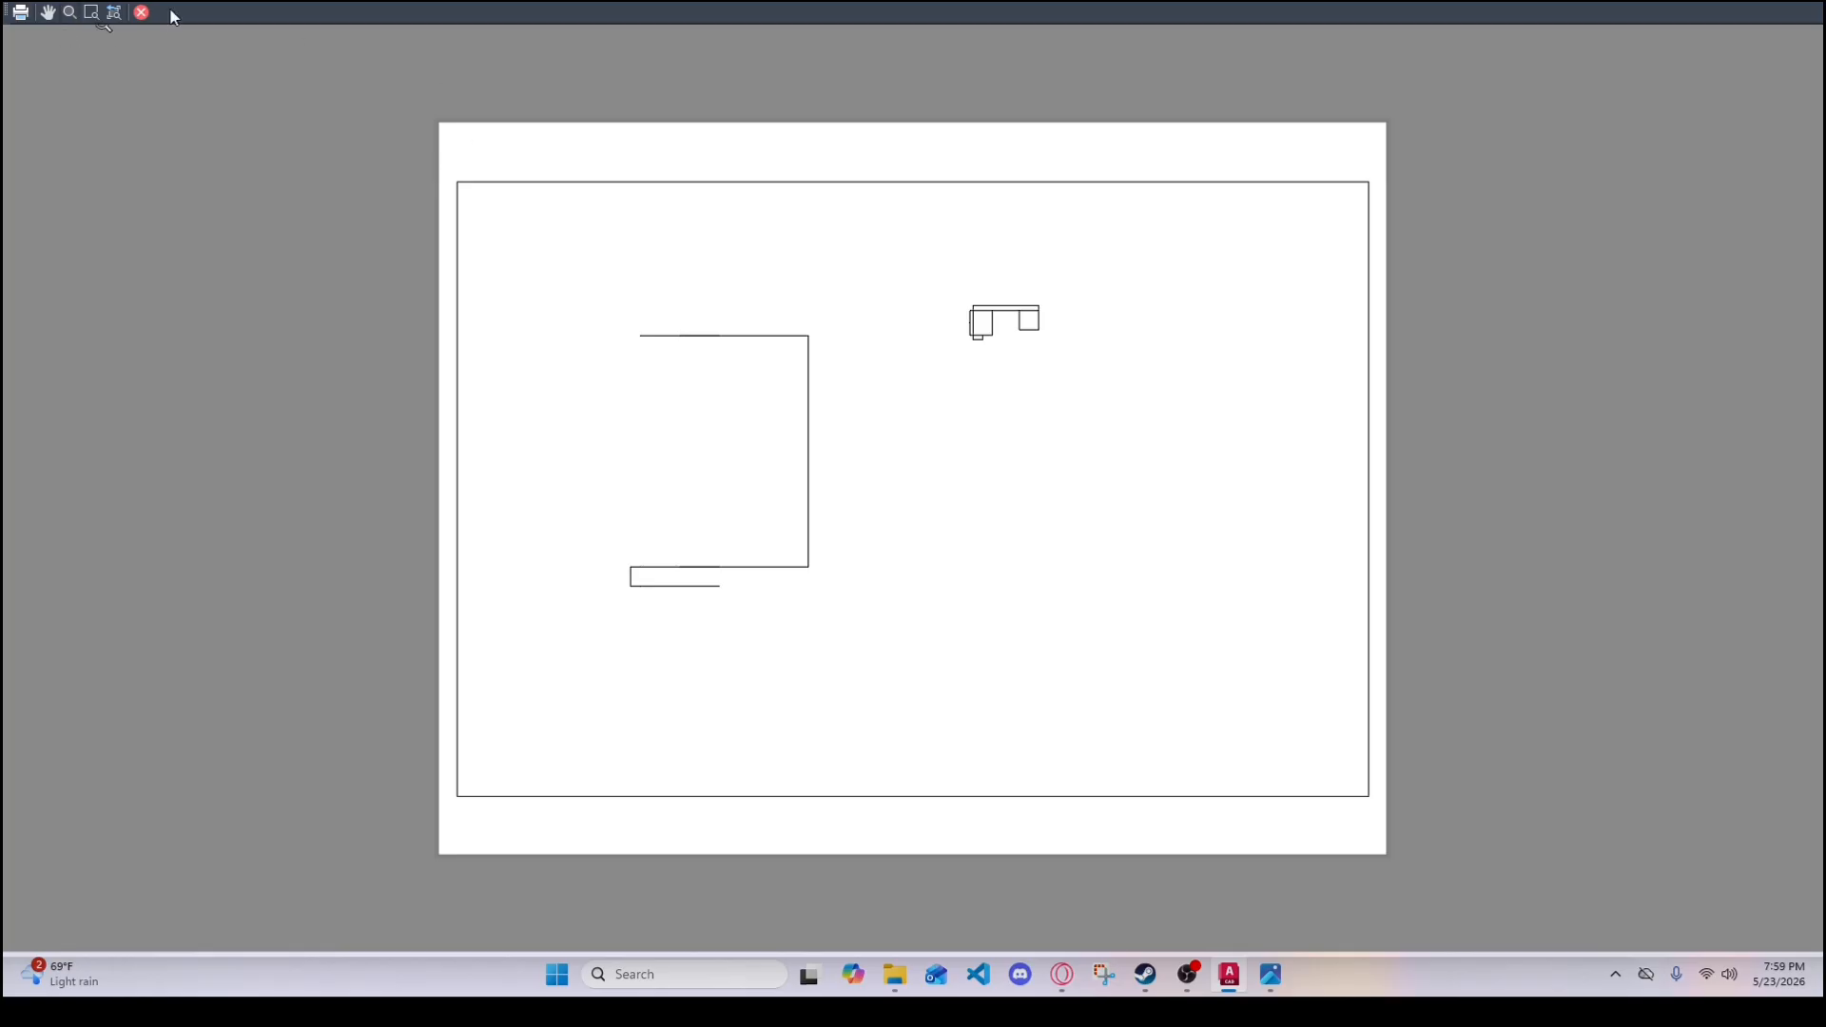
left_click(143, 14)
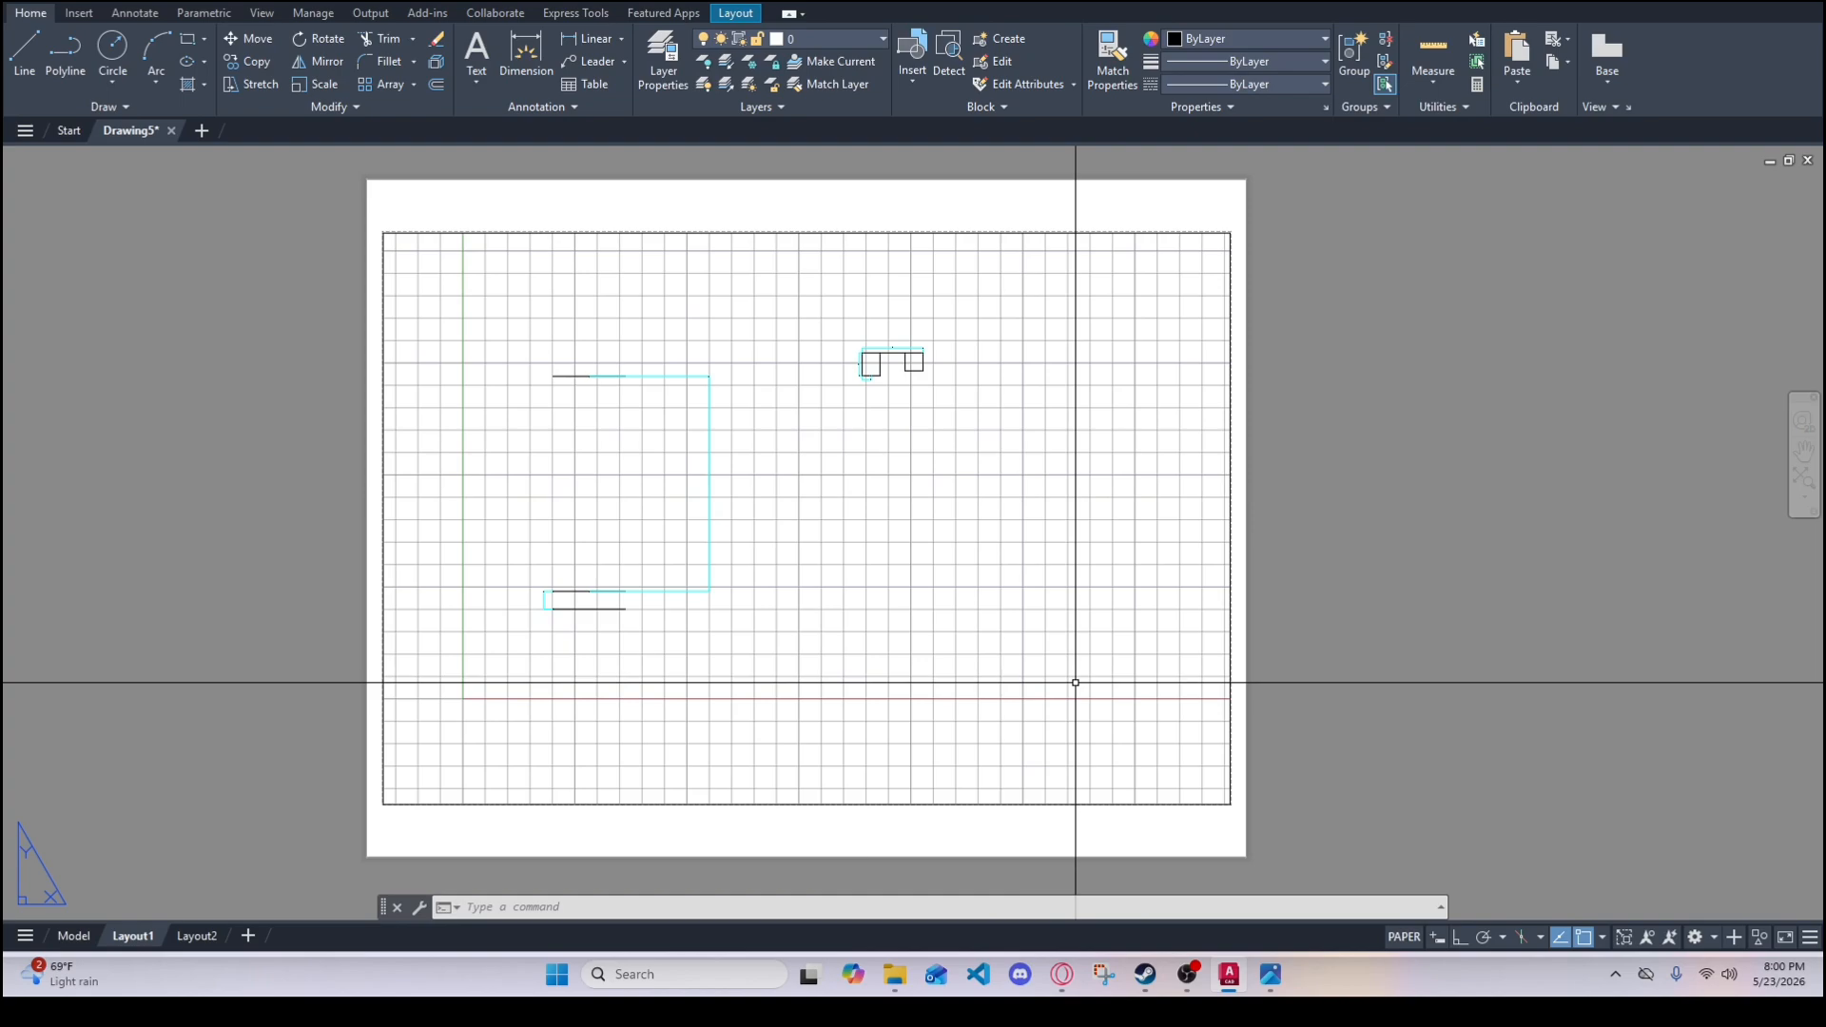
- Switch from paper space to model space inside the layout viewport and turn off the grid there
left_click(1421, 939)
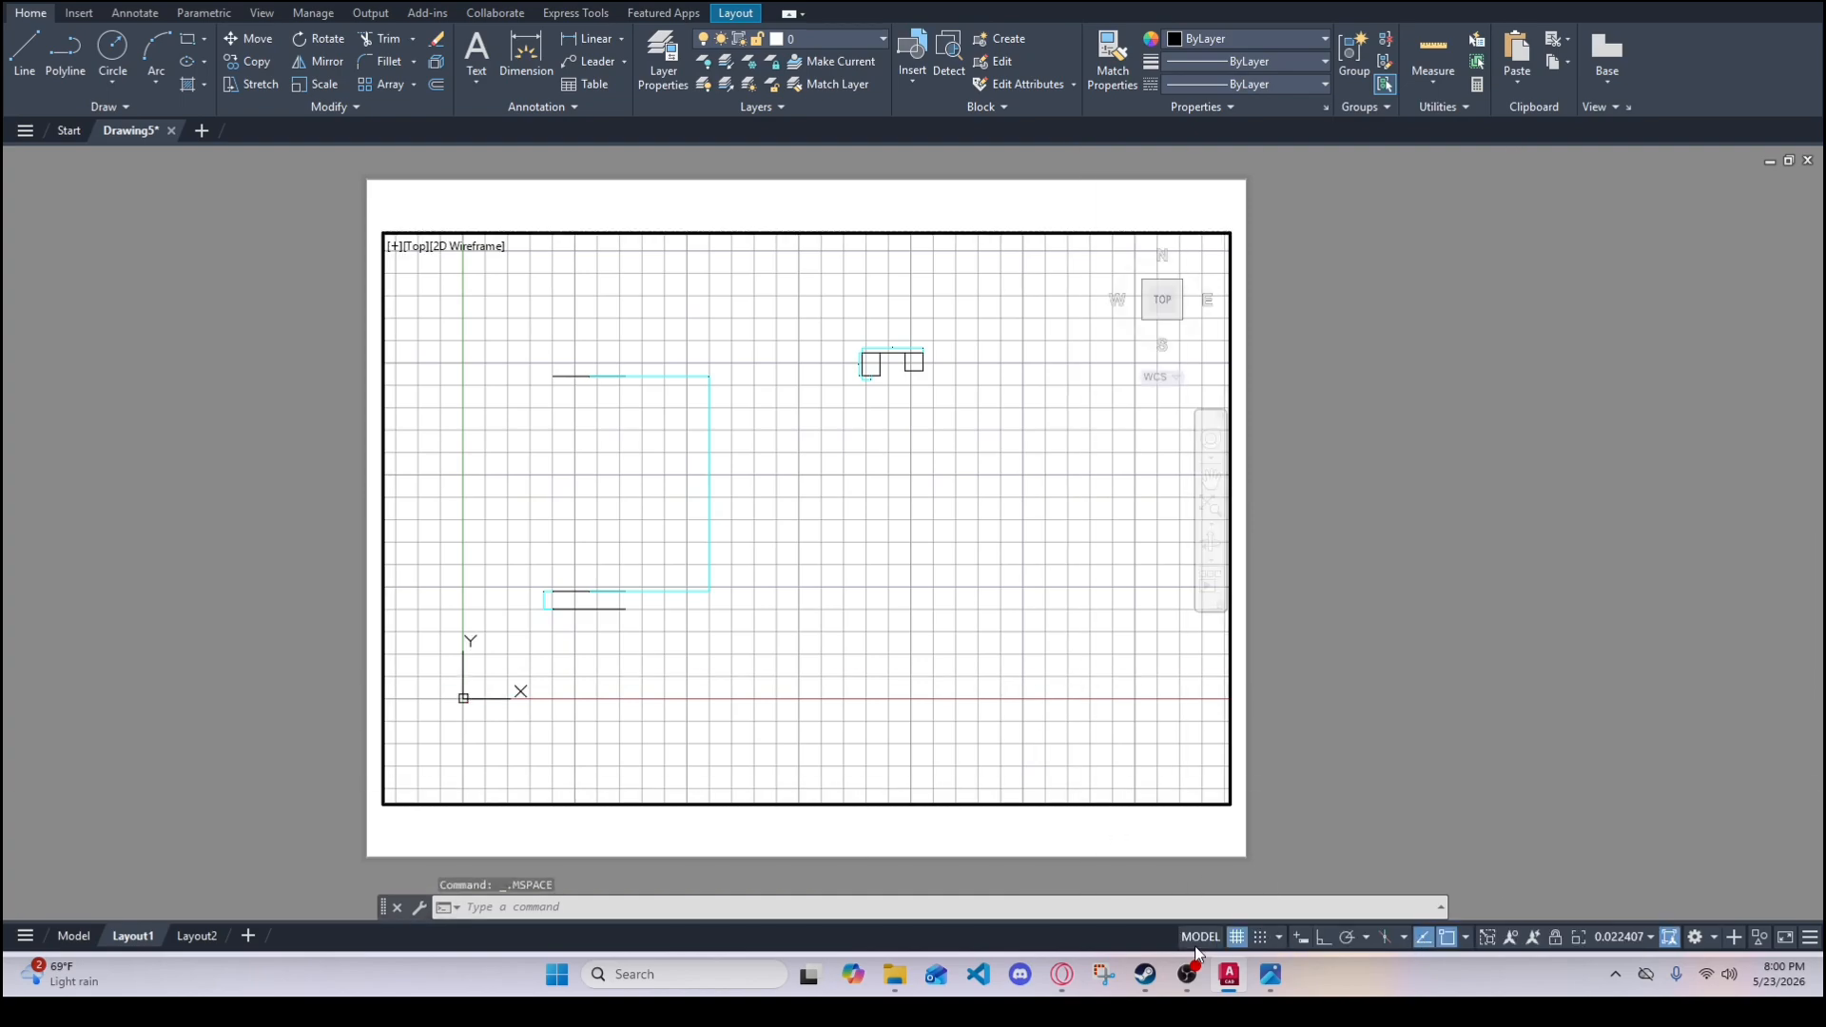
left_click(1202, 939)
left_click(1415, 940)
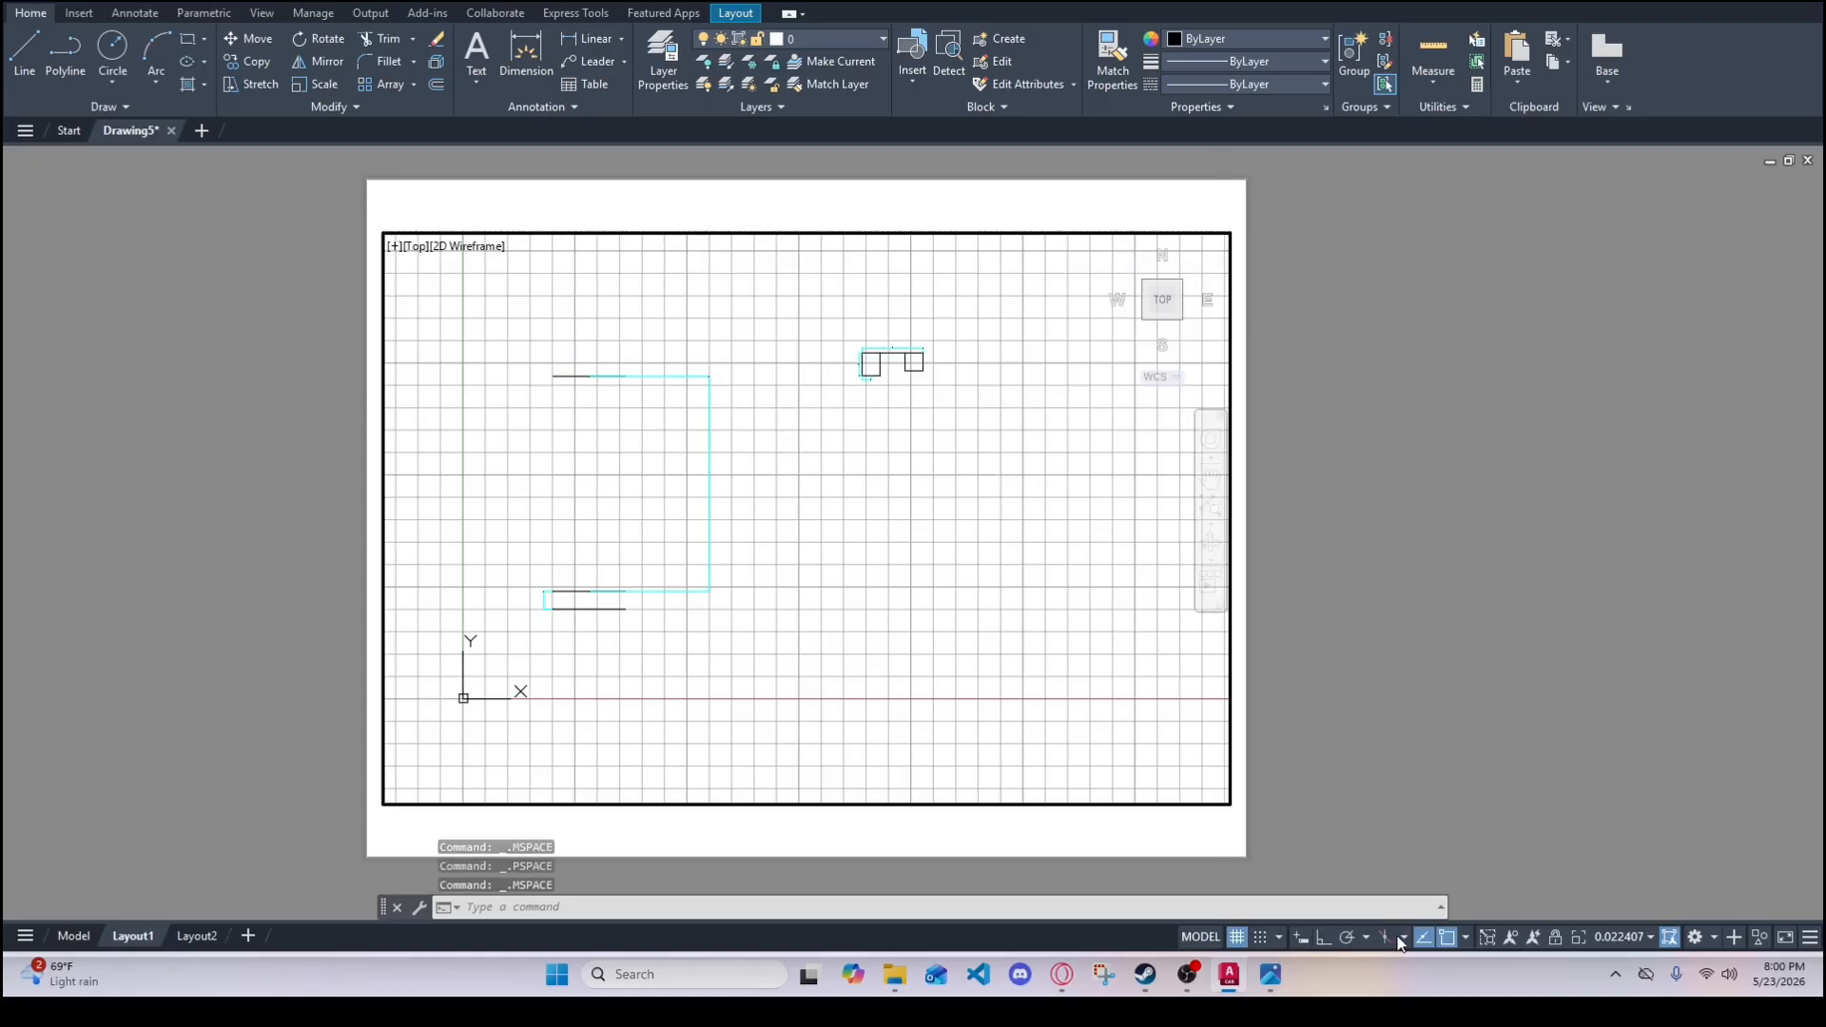
left_click(1236, 940)
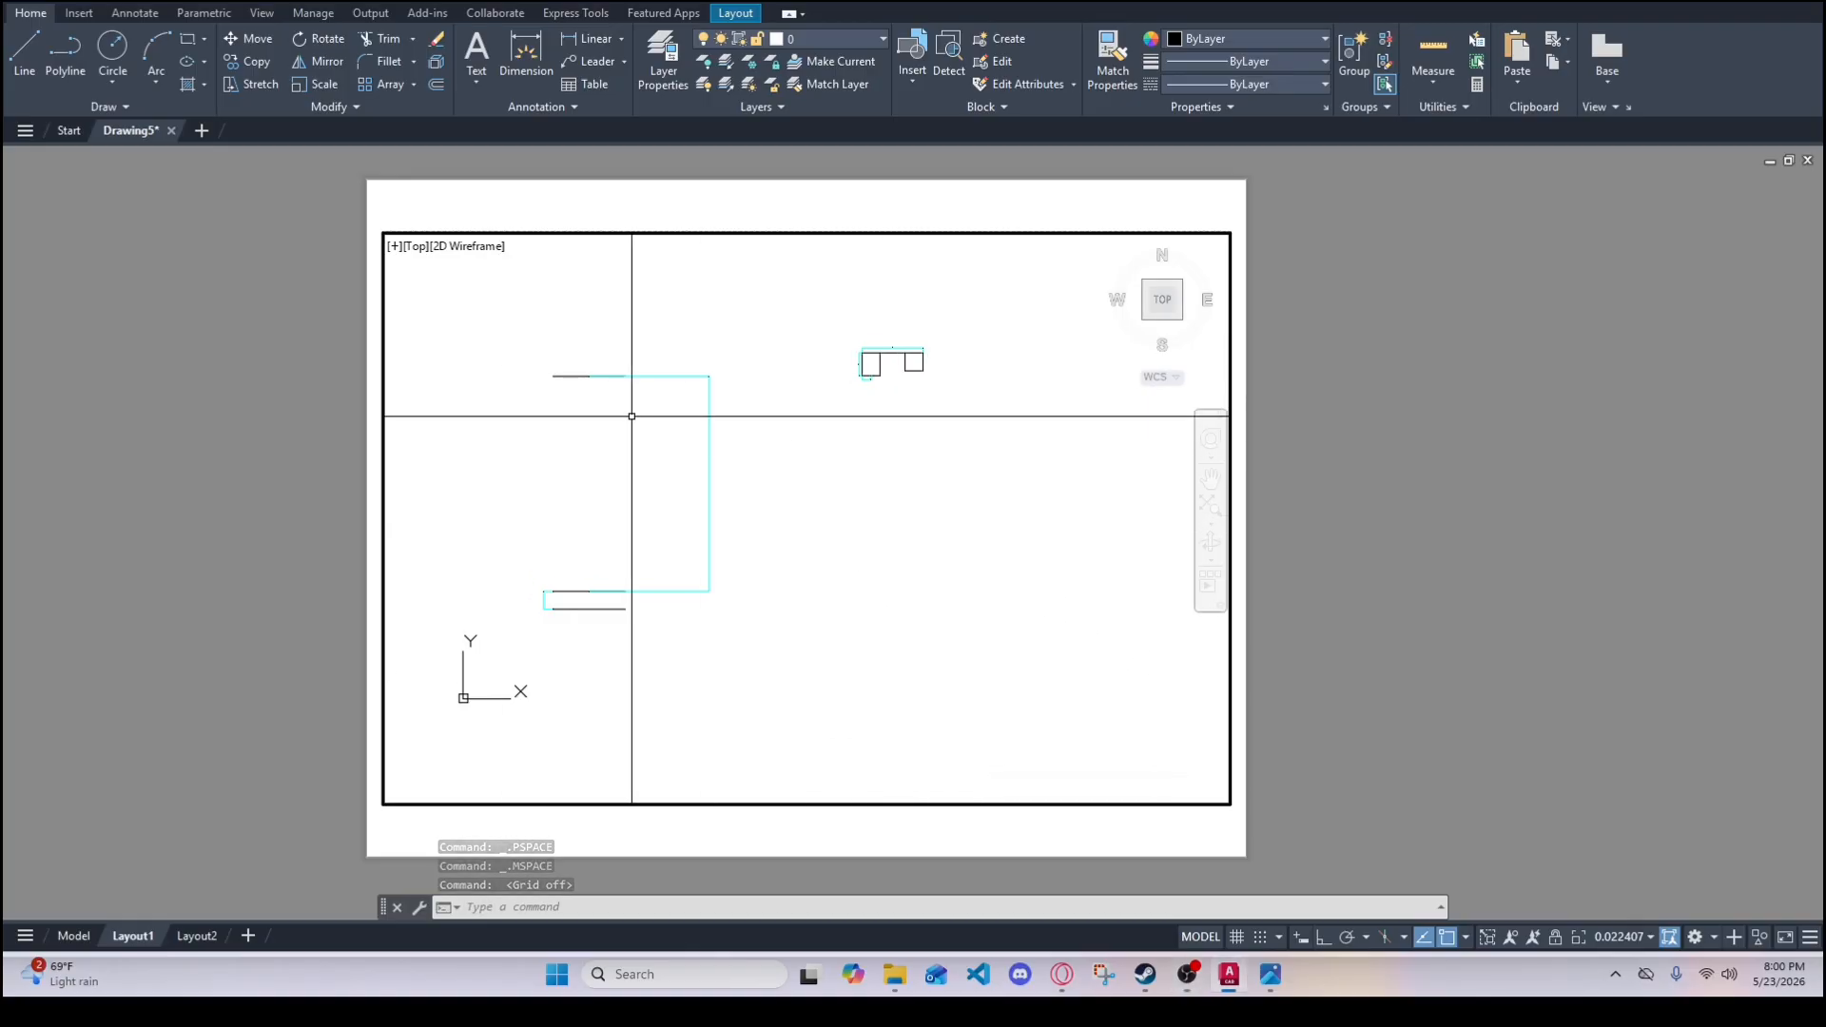
- Erase the separate lines and dimensions to the left of the small dimensioned shape through the viewport
left_click(749, 700)
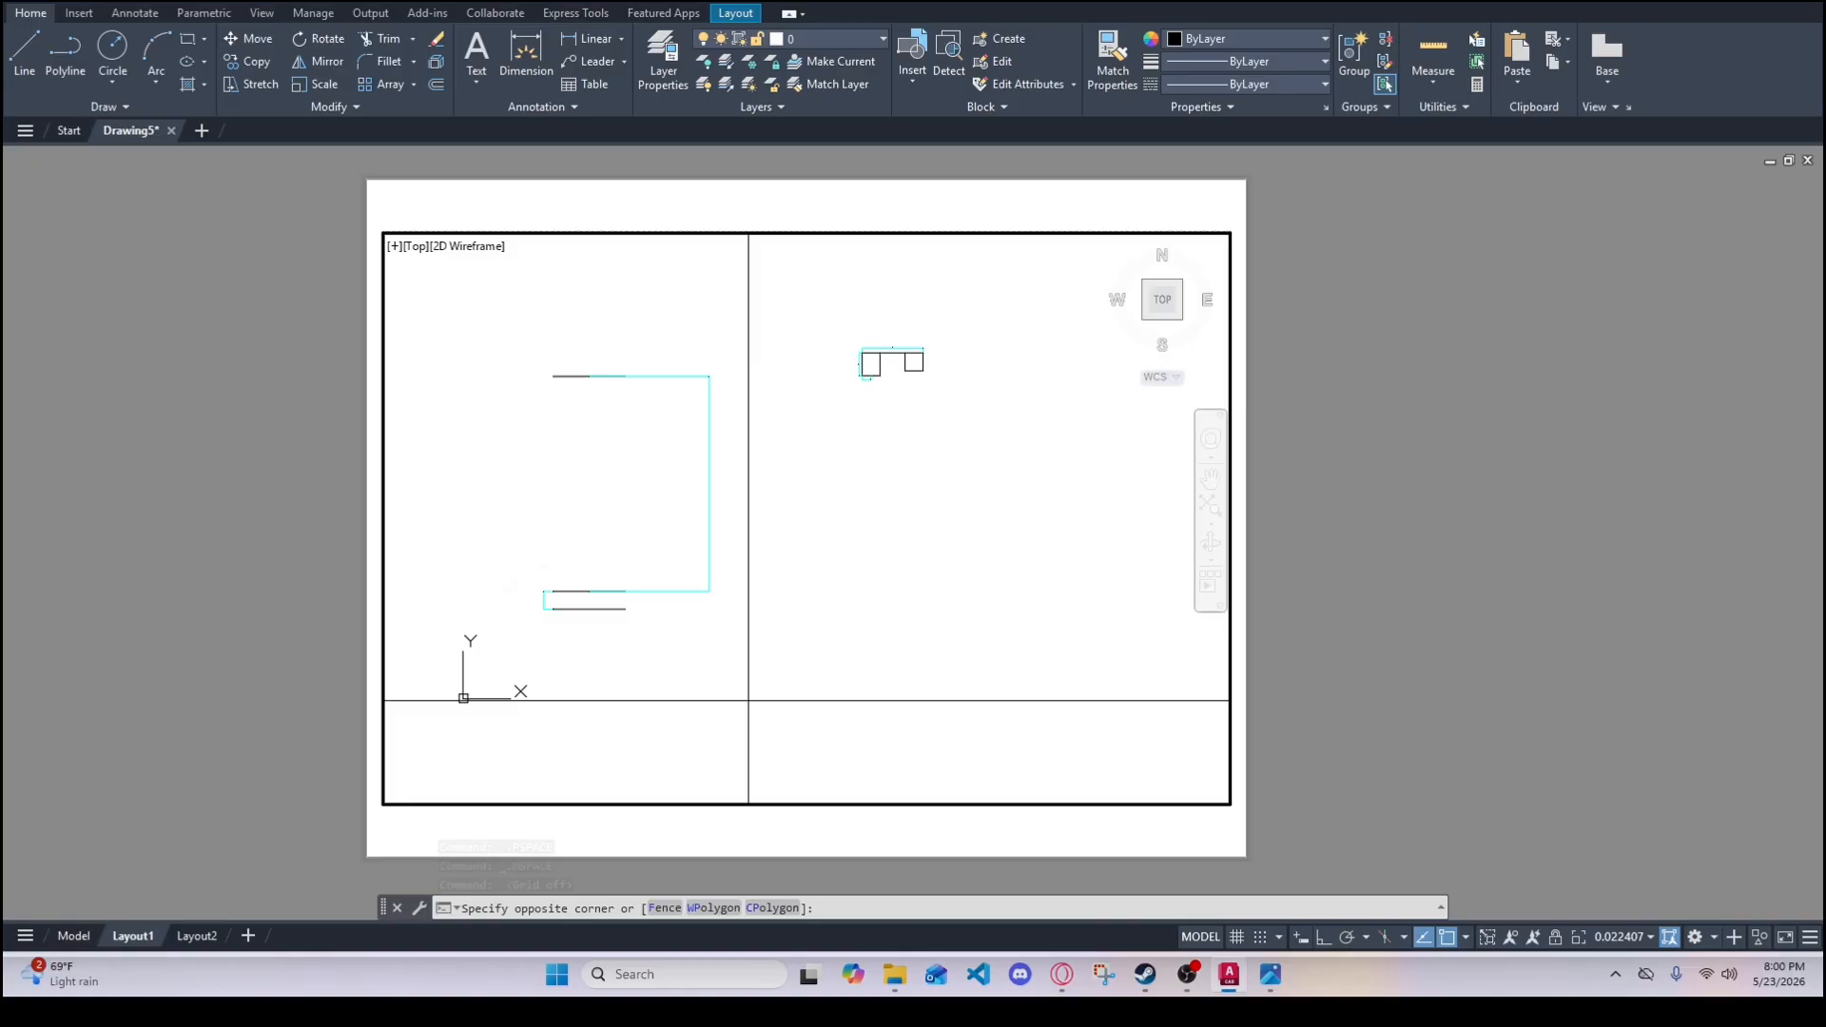
left_click(508, 353)
type("e")
key("Return")
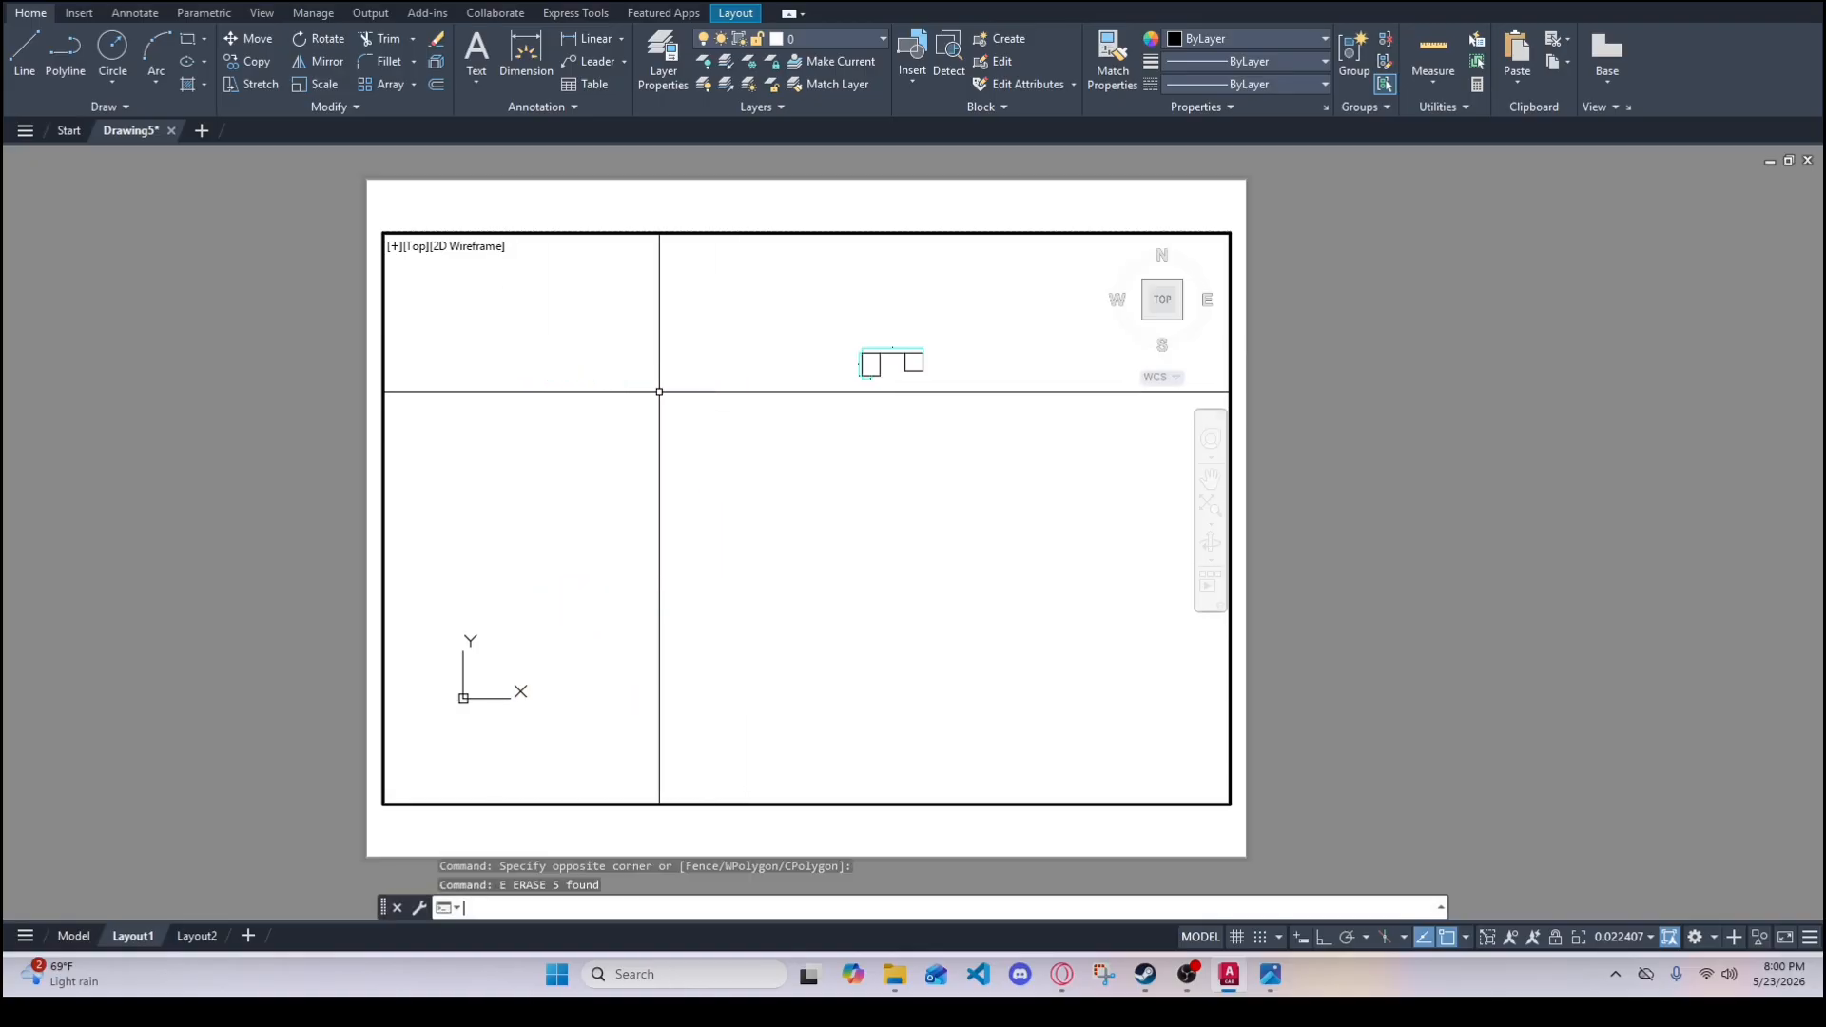
- Return to paper space and try to select the small dimensioned shape with selection windows
mouse_move(1222, 966)
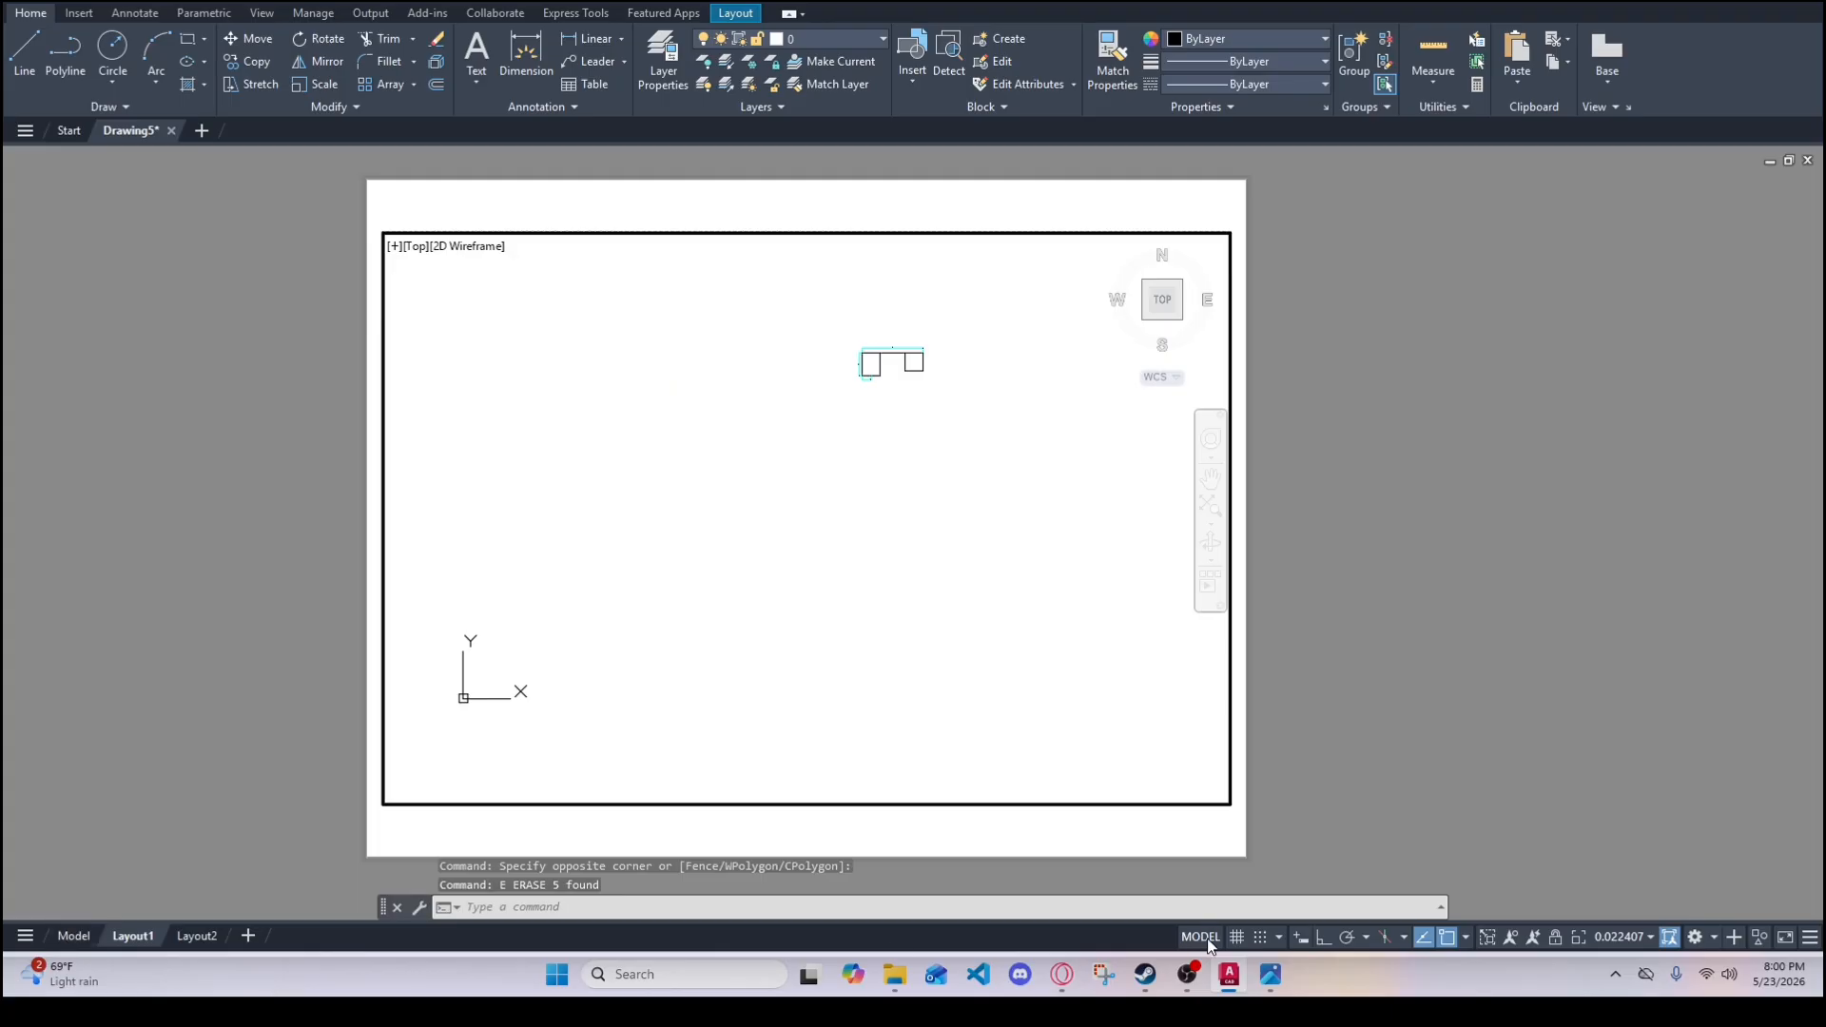
left_click(1200, 937)
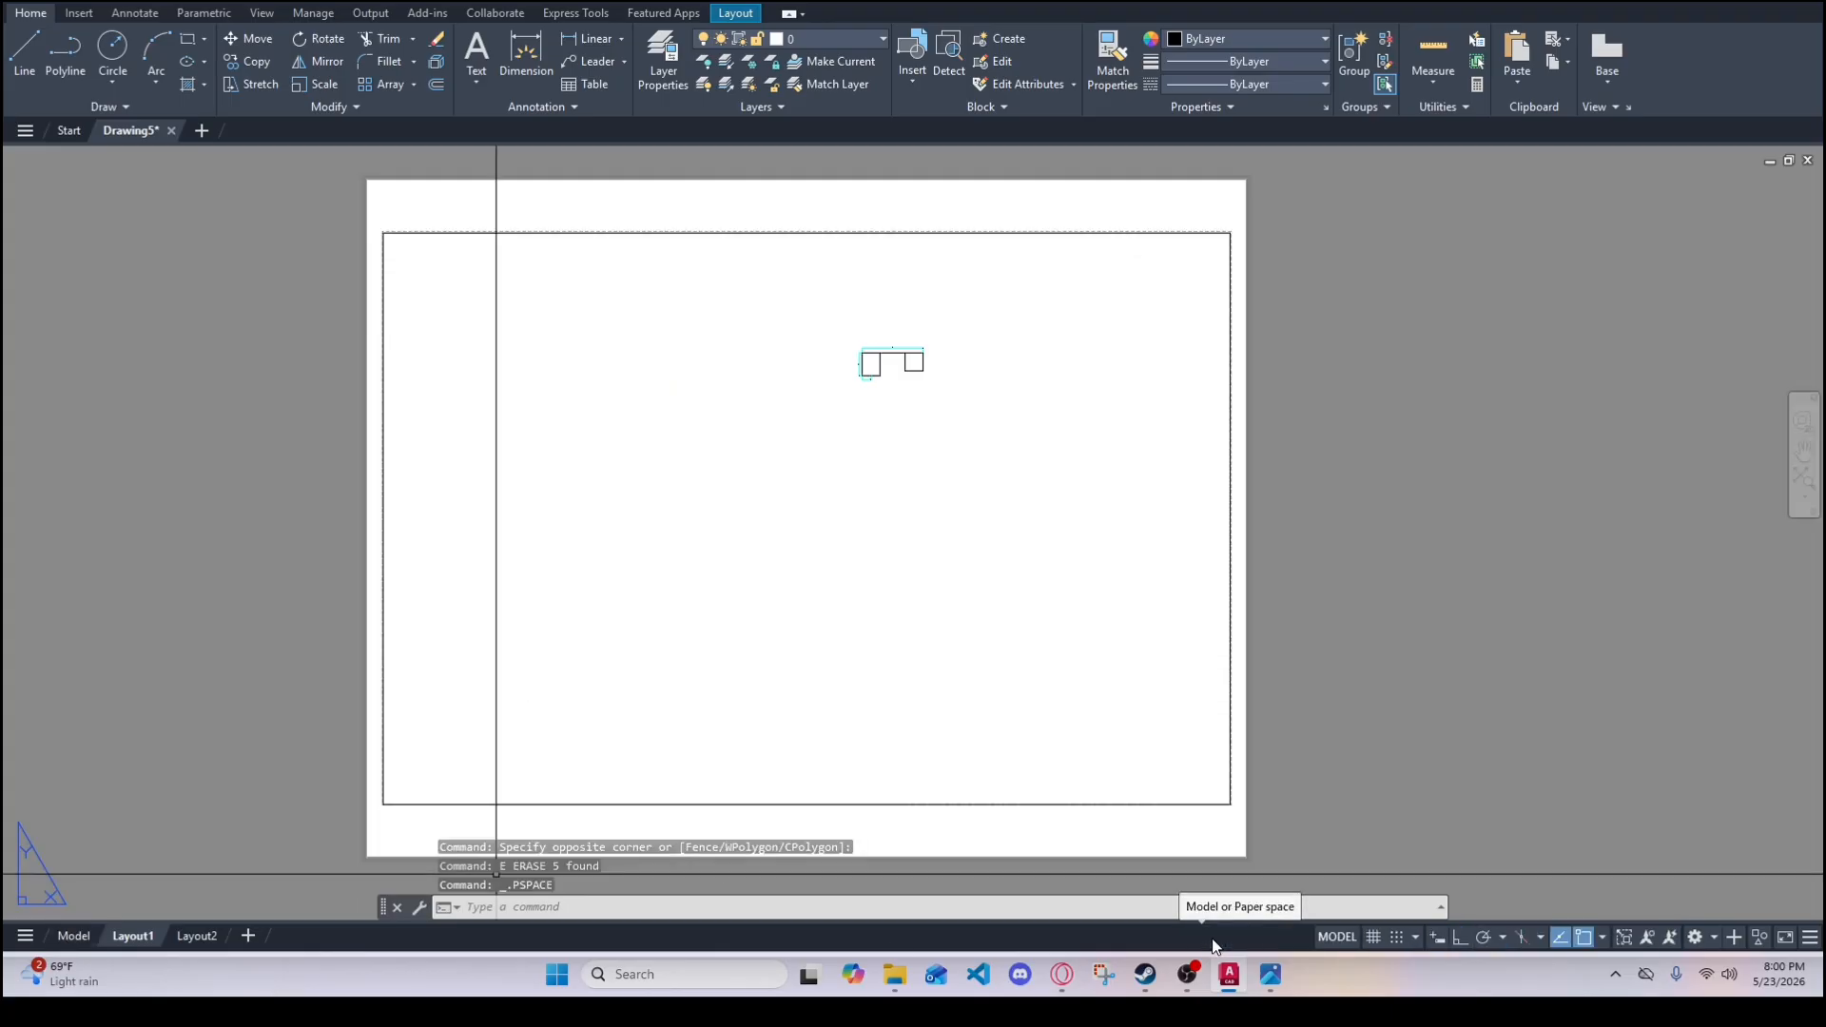
left_click(1015, 412)
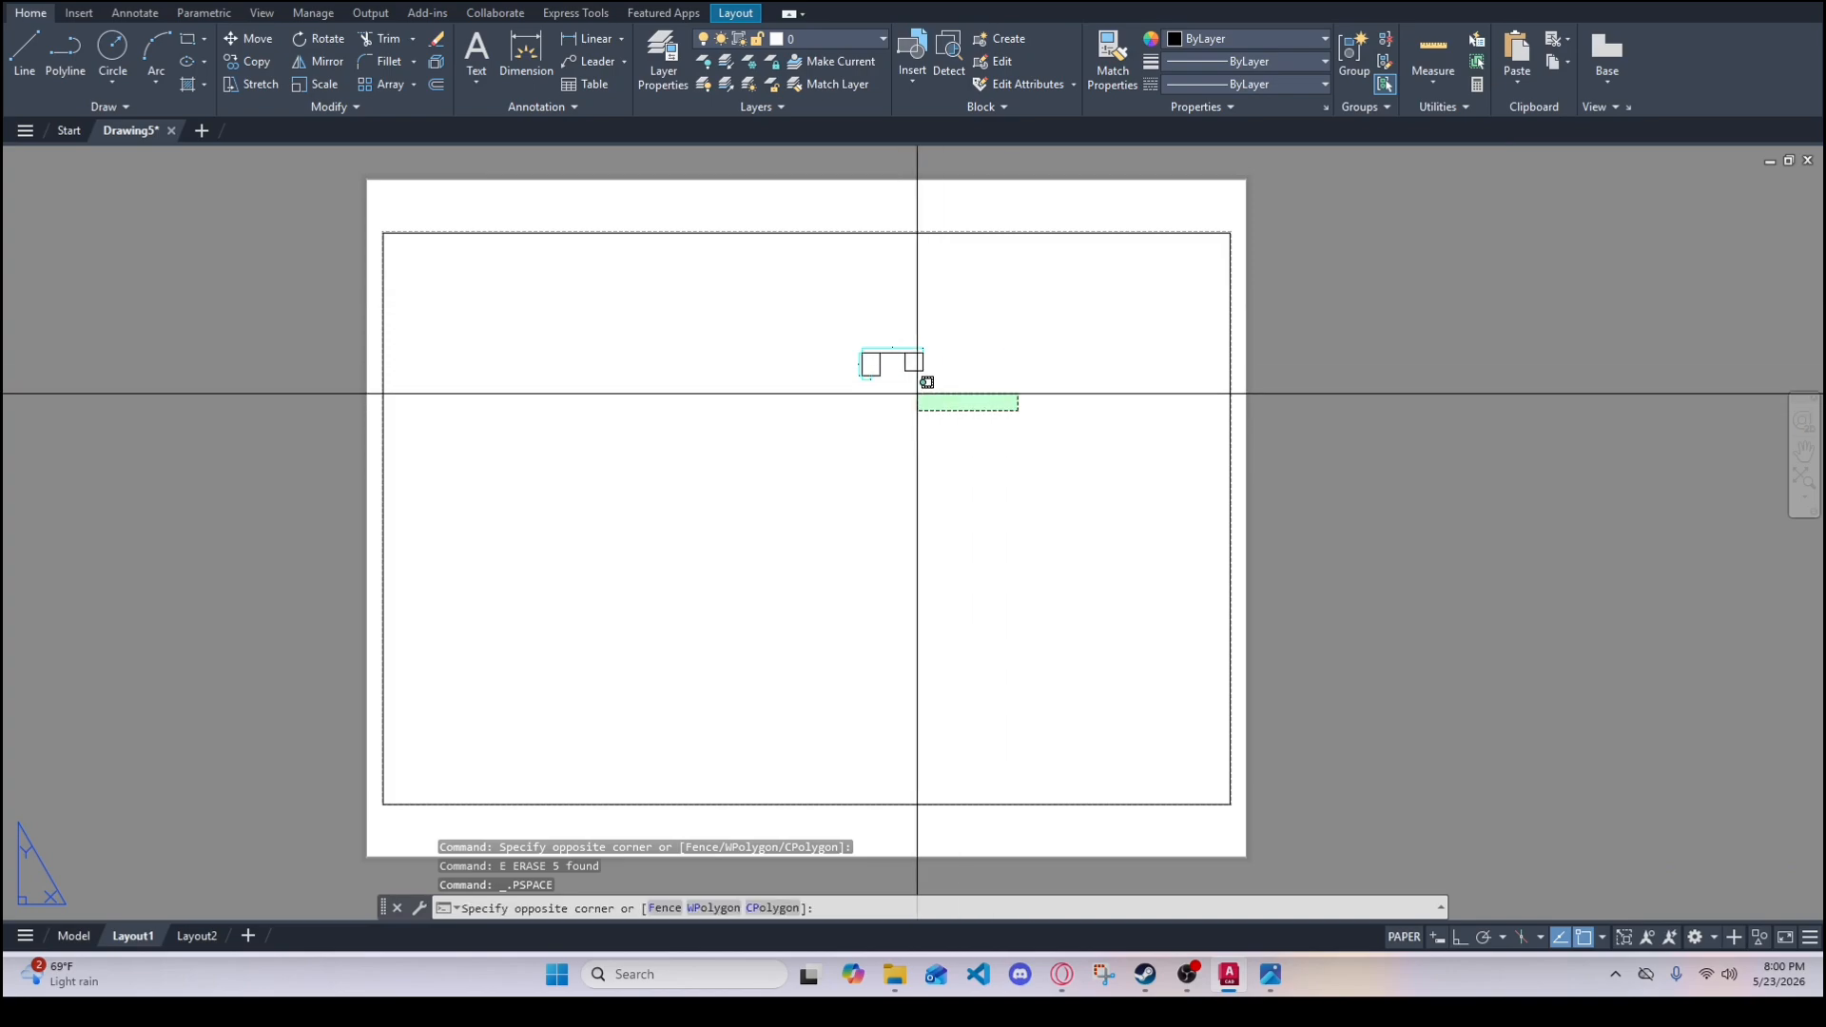
left_click(916, 391)
left_click(760, 211)
left_click(701, 244)
key("Escape")
key("Escape")
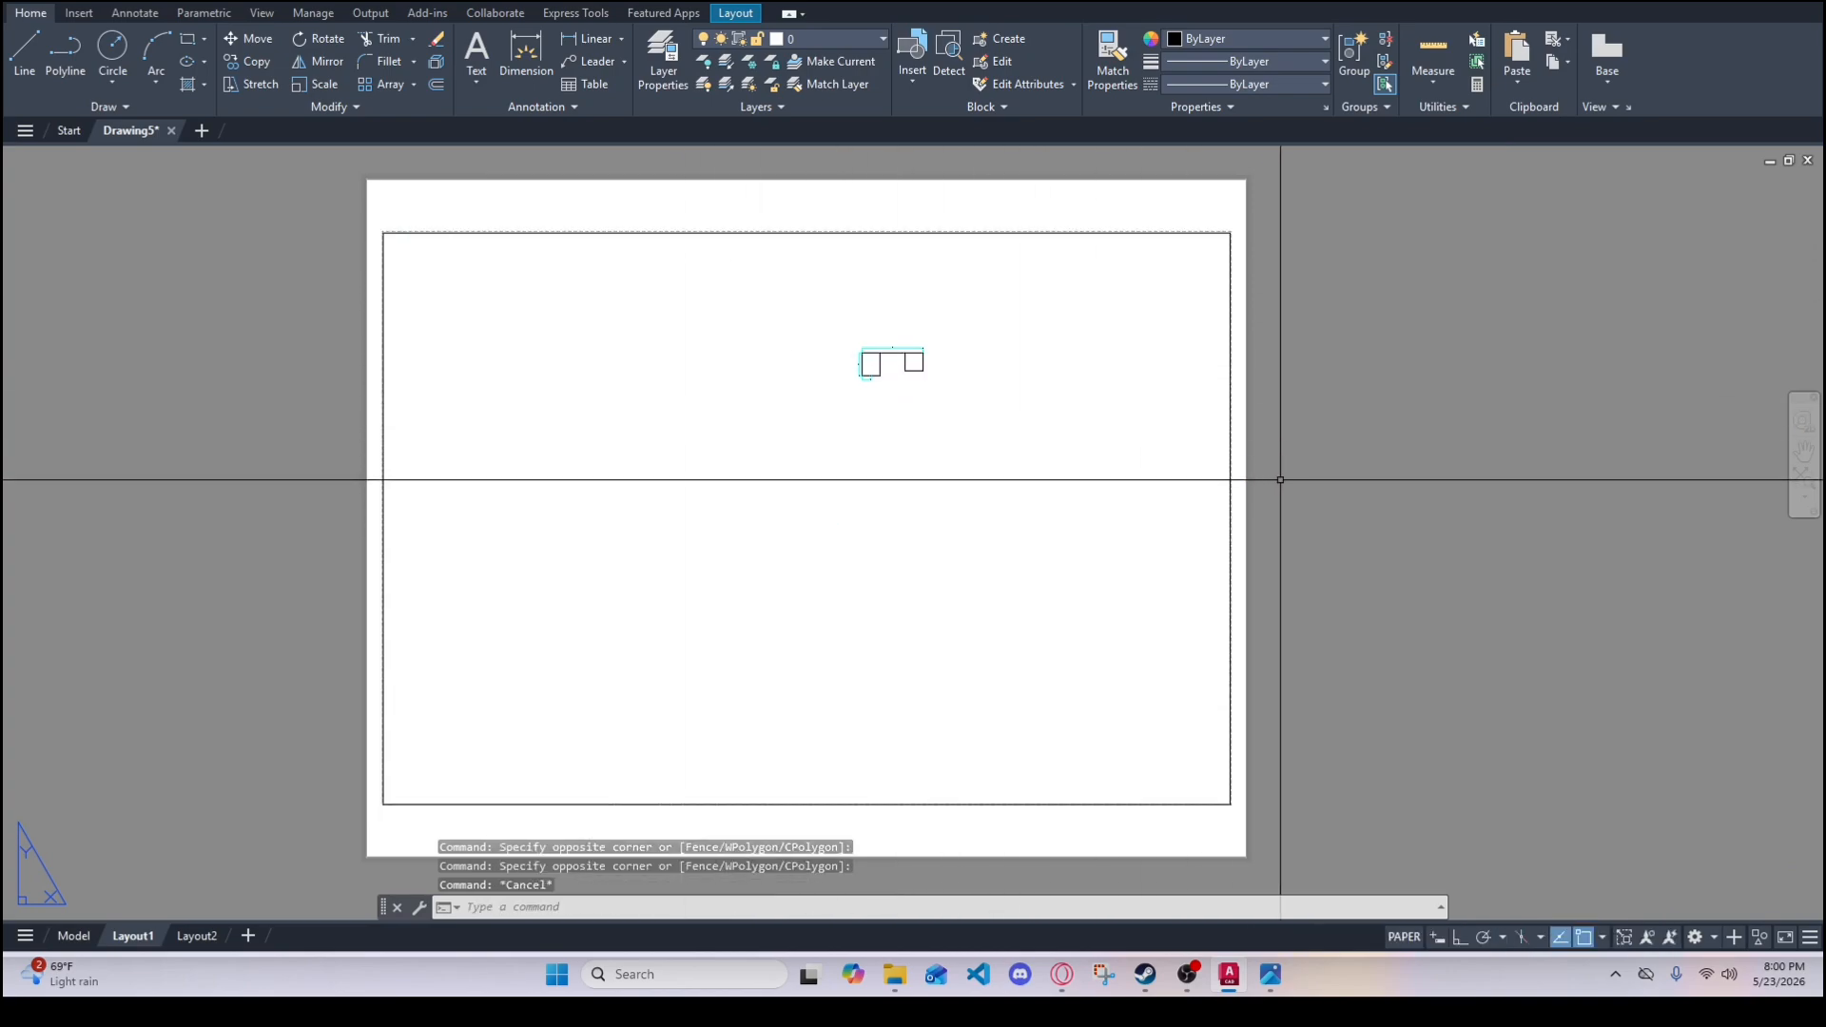
left_click(1281, 480)
left_click(1092, 384)
key("Escape")
key("Escape")
- Reactivate model space inside the viewport, zoom to the drawing's extents, and zoom far out again
left_click(1267, 937)
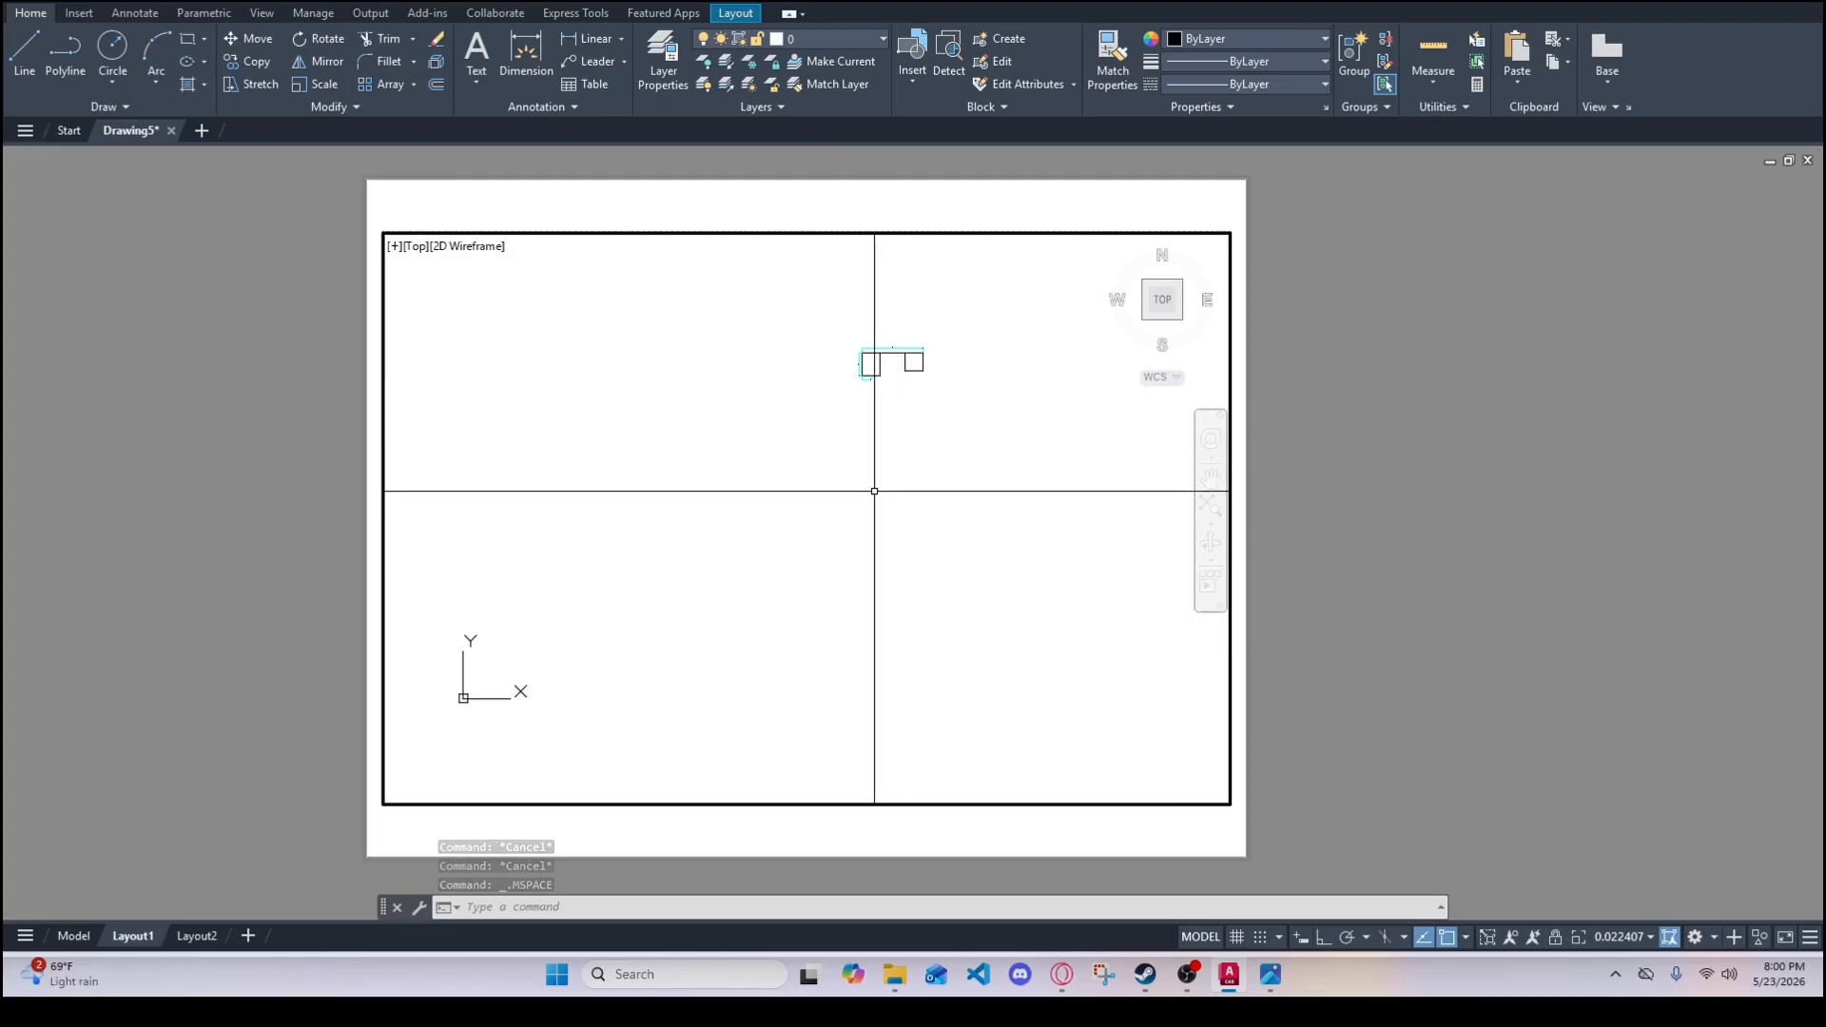
middle_click(910, 530)
middle_click(907, 530)
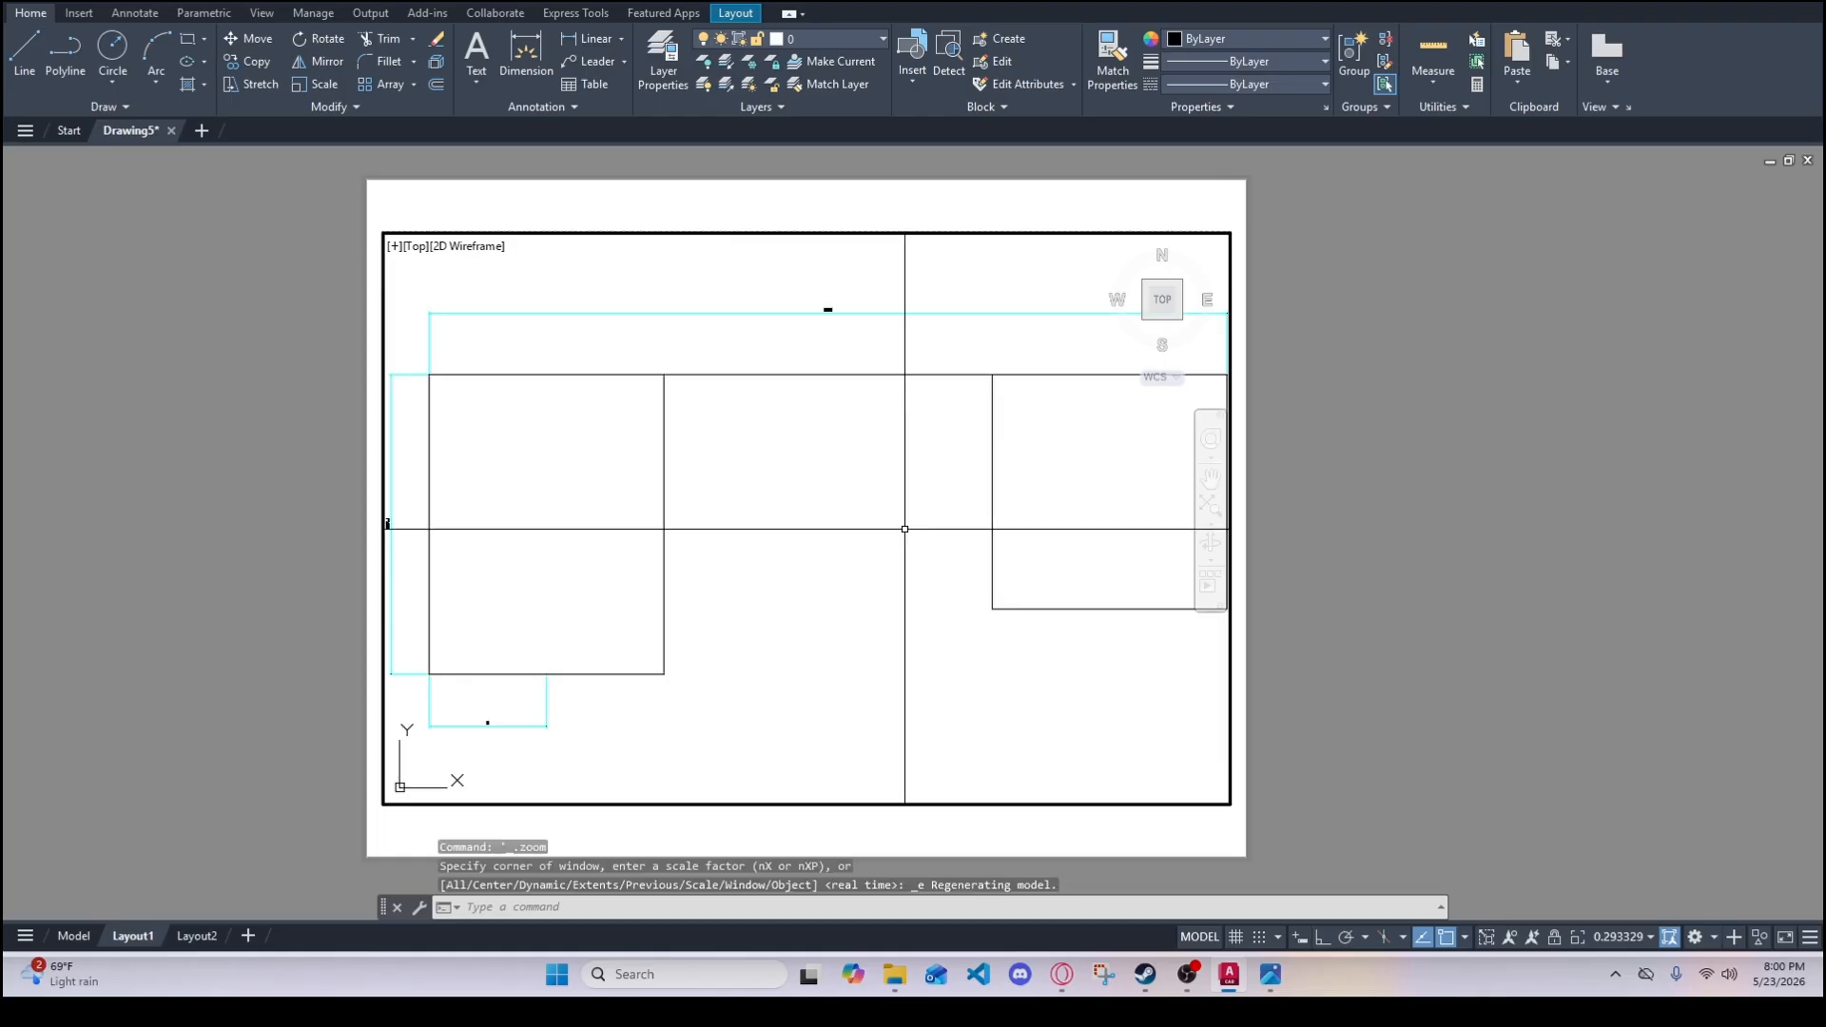
scroll(904, 529, "down", 2)
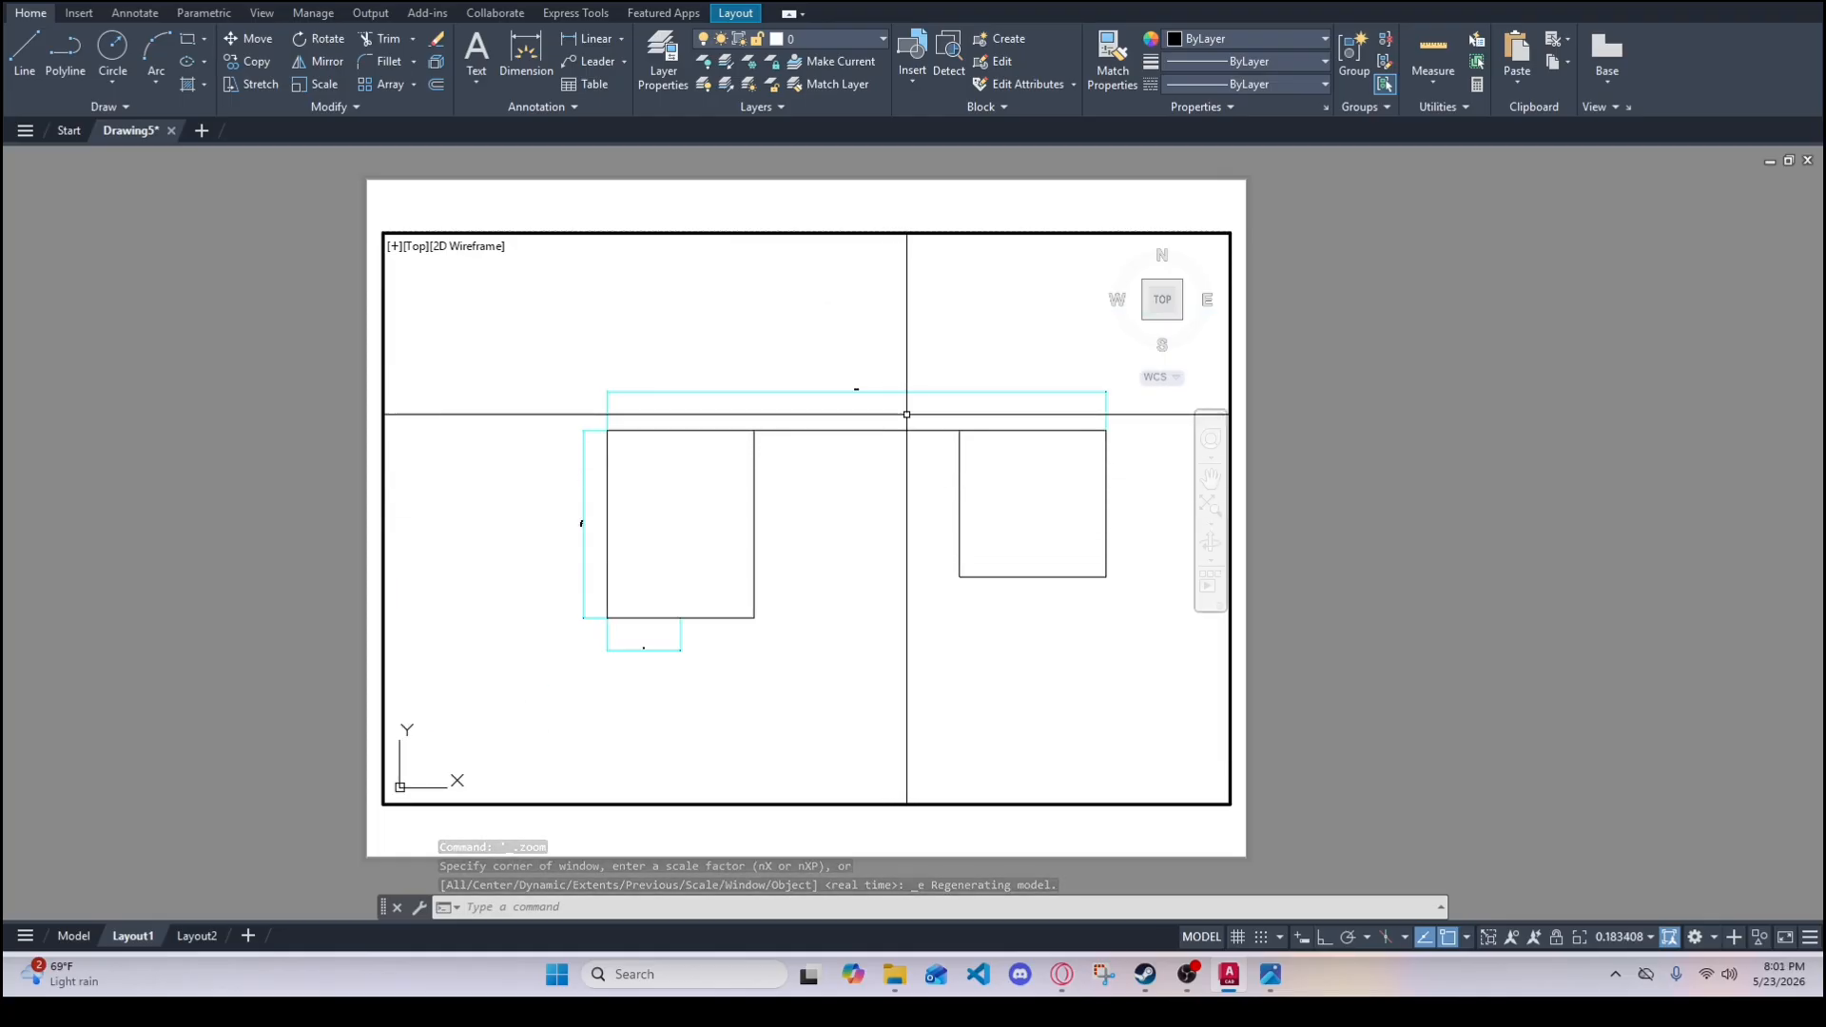
scroll(860, 407, "down", 10)
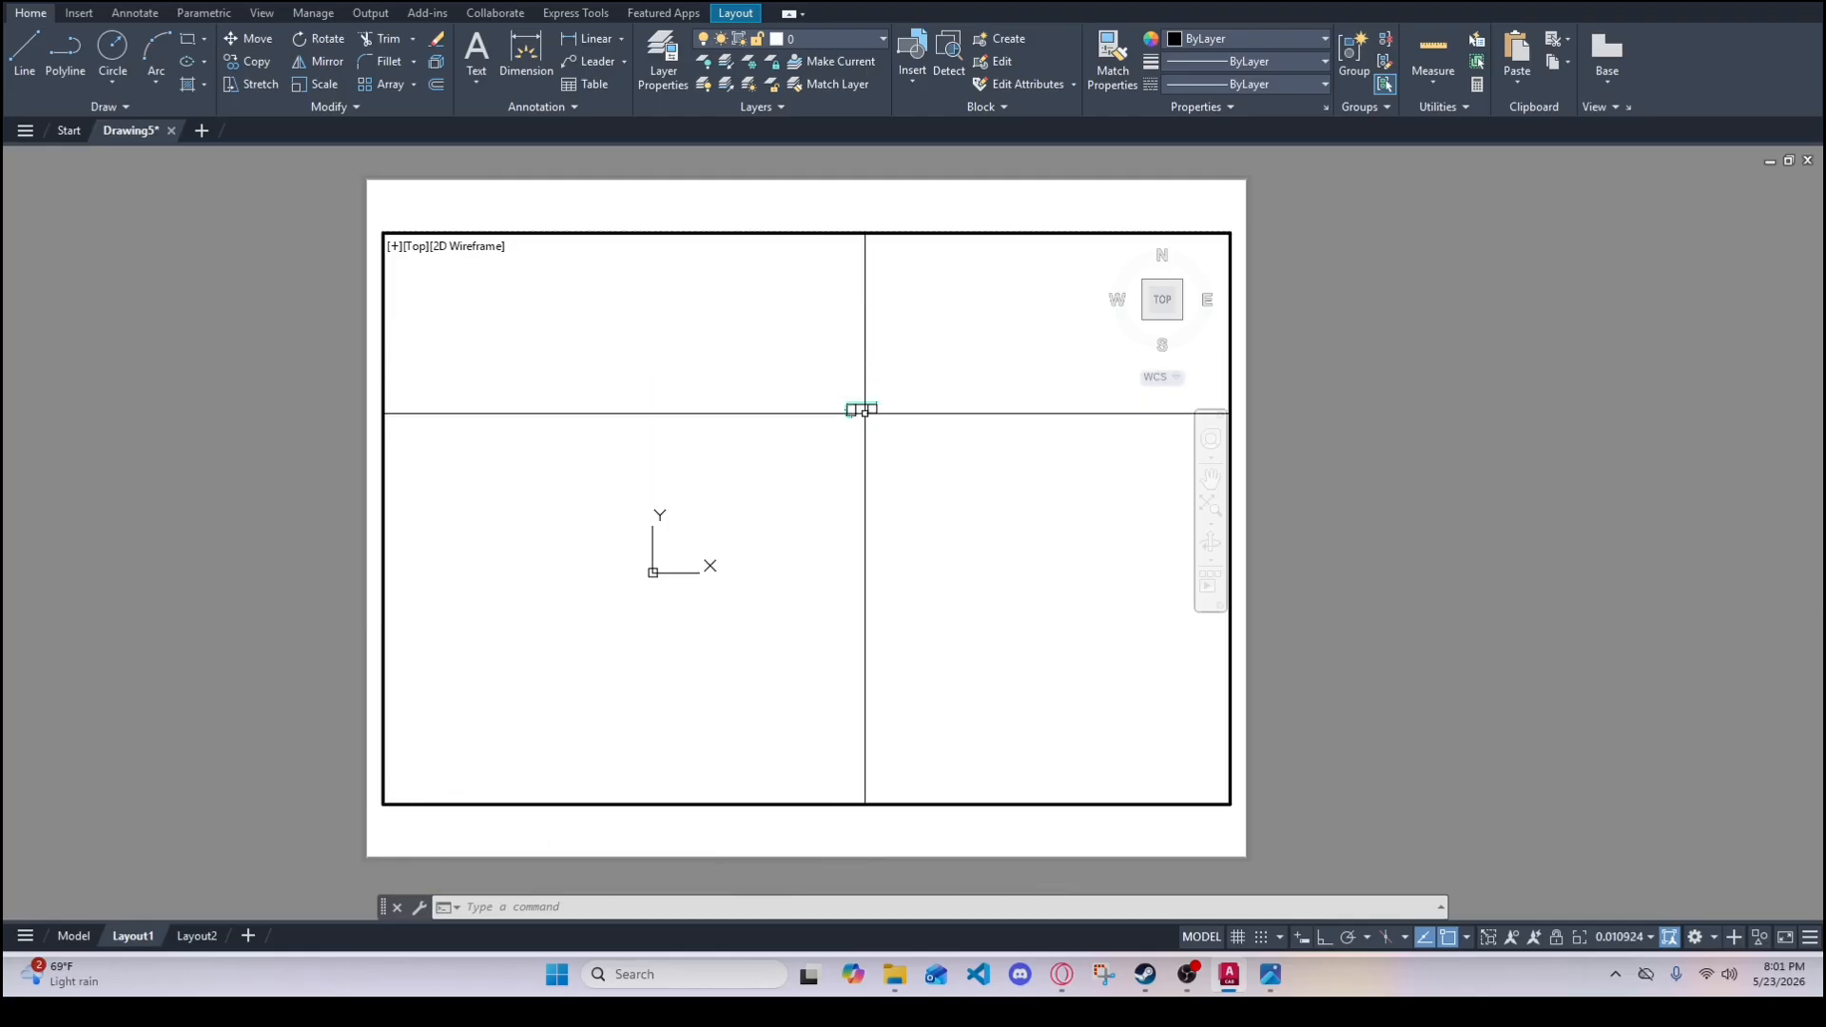
- Draw a short slanted line in the viewport's model space, below and to the right of the dimensioned shape
type("l")
key("Return")
left_click(1055, 579)
left_click(1087, 662)
key("Escape")
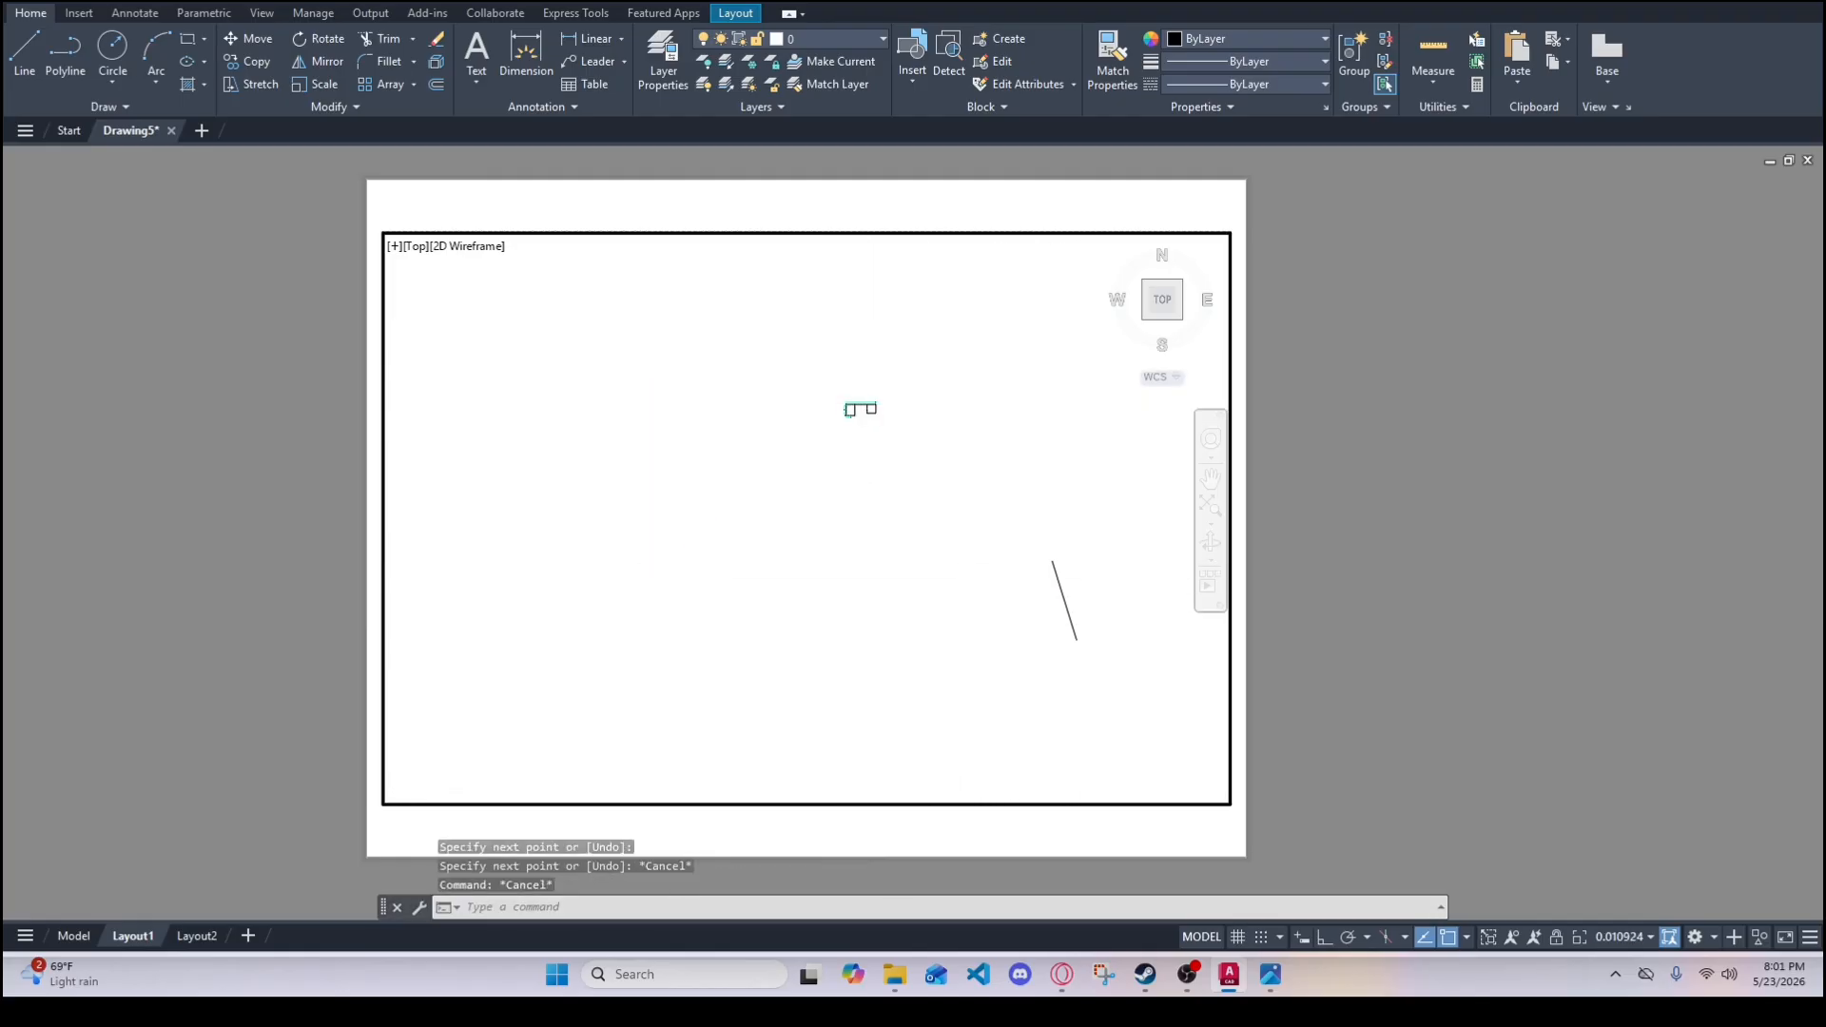
- Erase the short slanted line from the viewport's model space
scroll(1094, 546, "up", 3)
scroll(1036, 685, "down", 2)
left_click(1031, 660)
left_click(1019, 631)
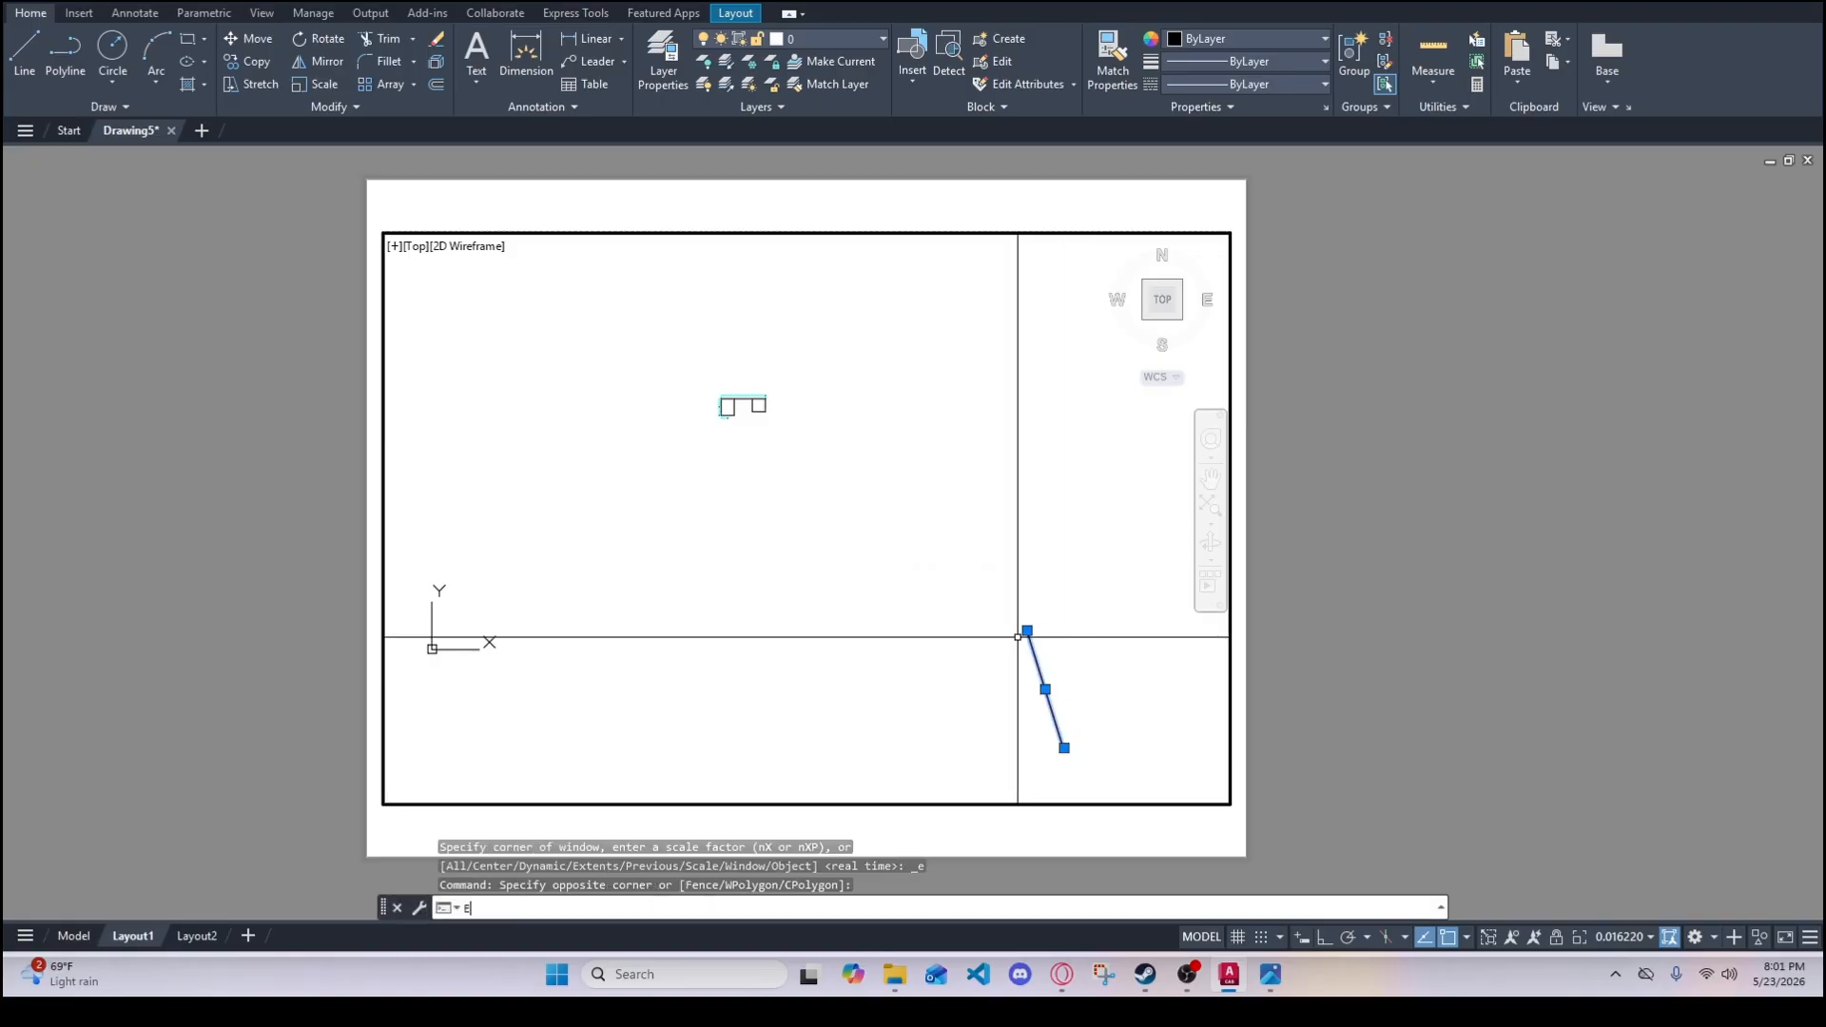
type("e")
key("Return")
- Zoom the viewport to the drawing's extents and set the viewport scale to 3/8" = 1'-0"
middle_click(919, 502)
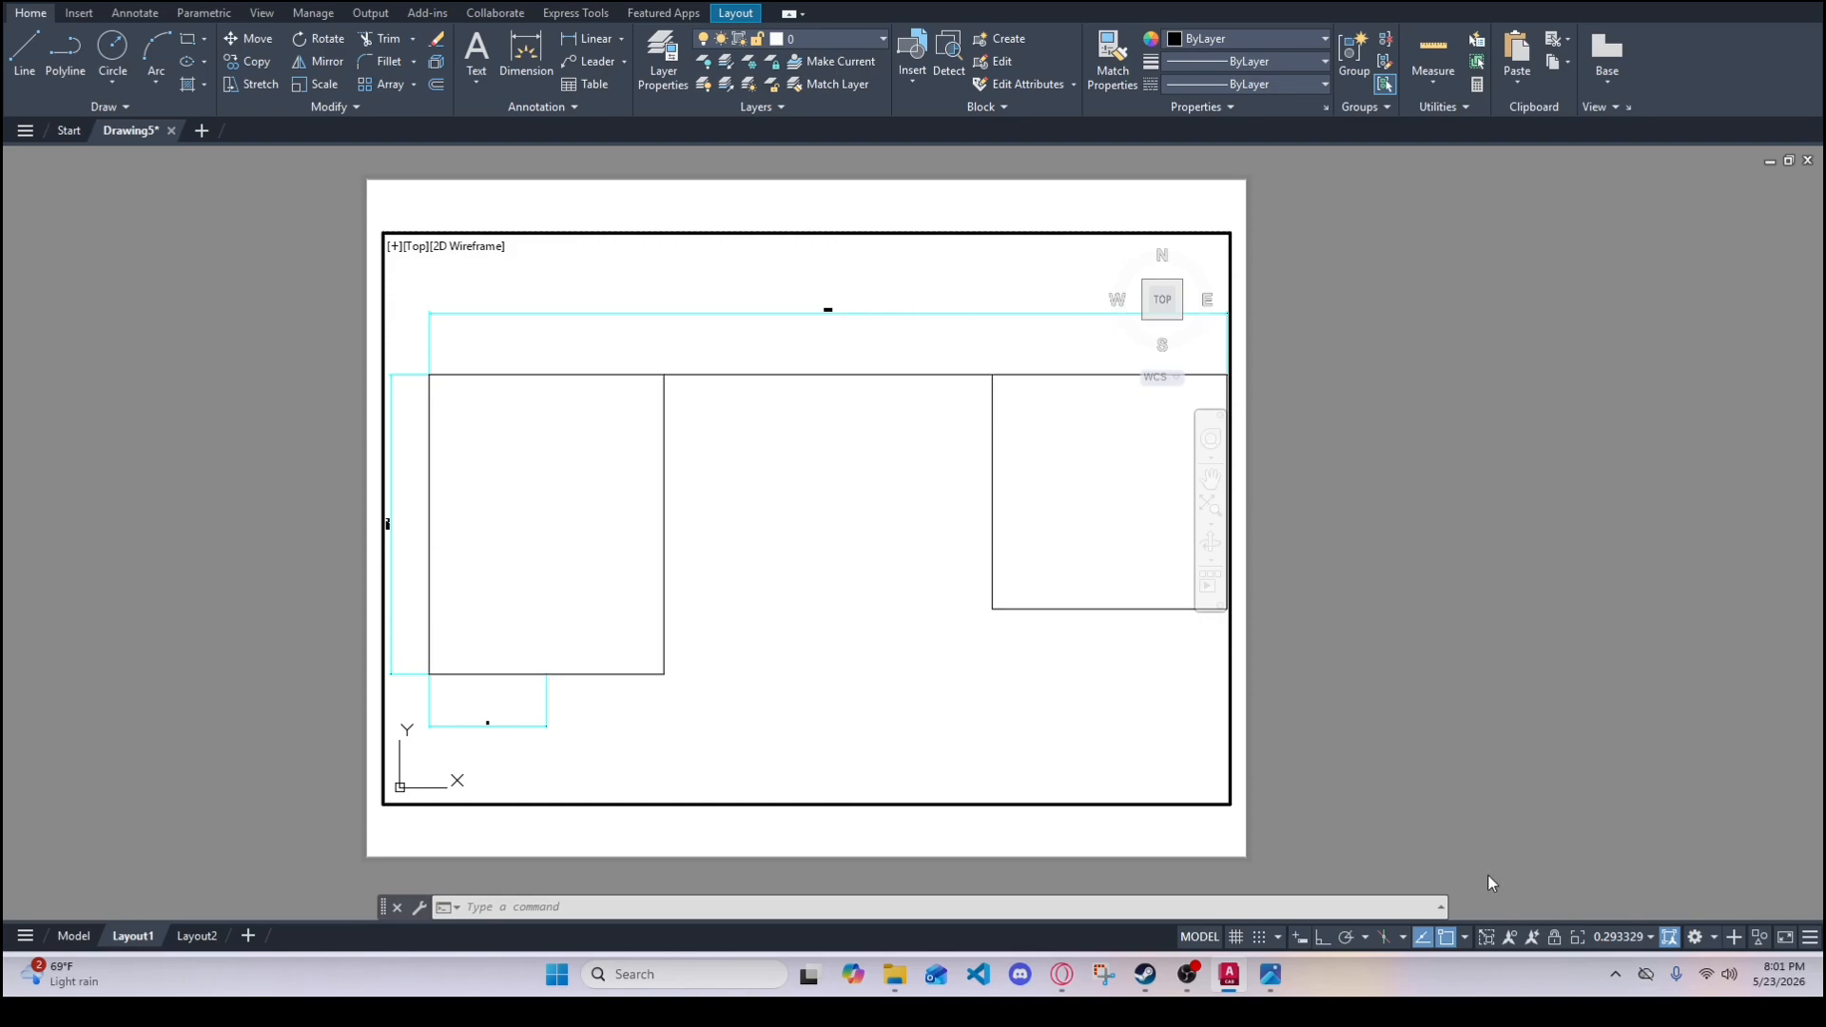
left_click(1612, 946)
scroll(1579, 803, "down", 4)
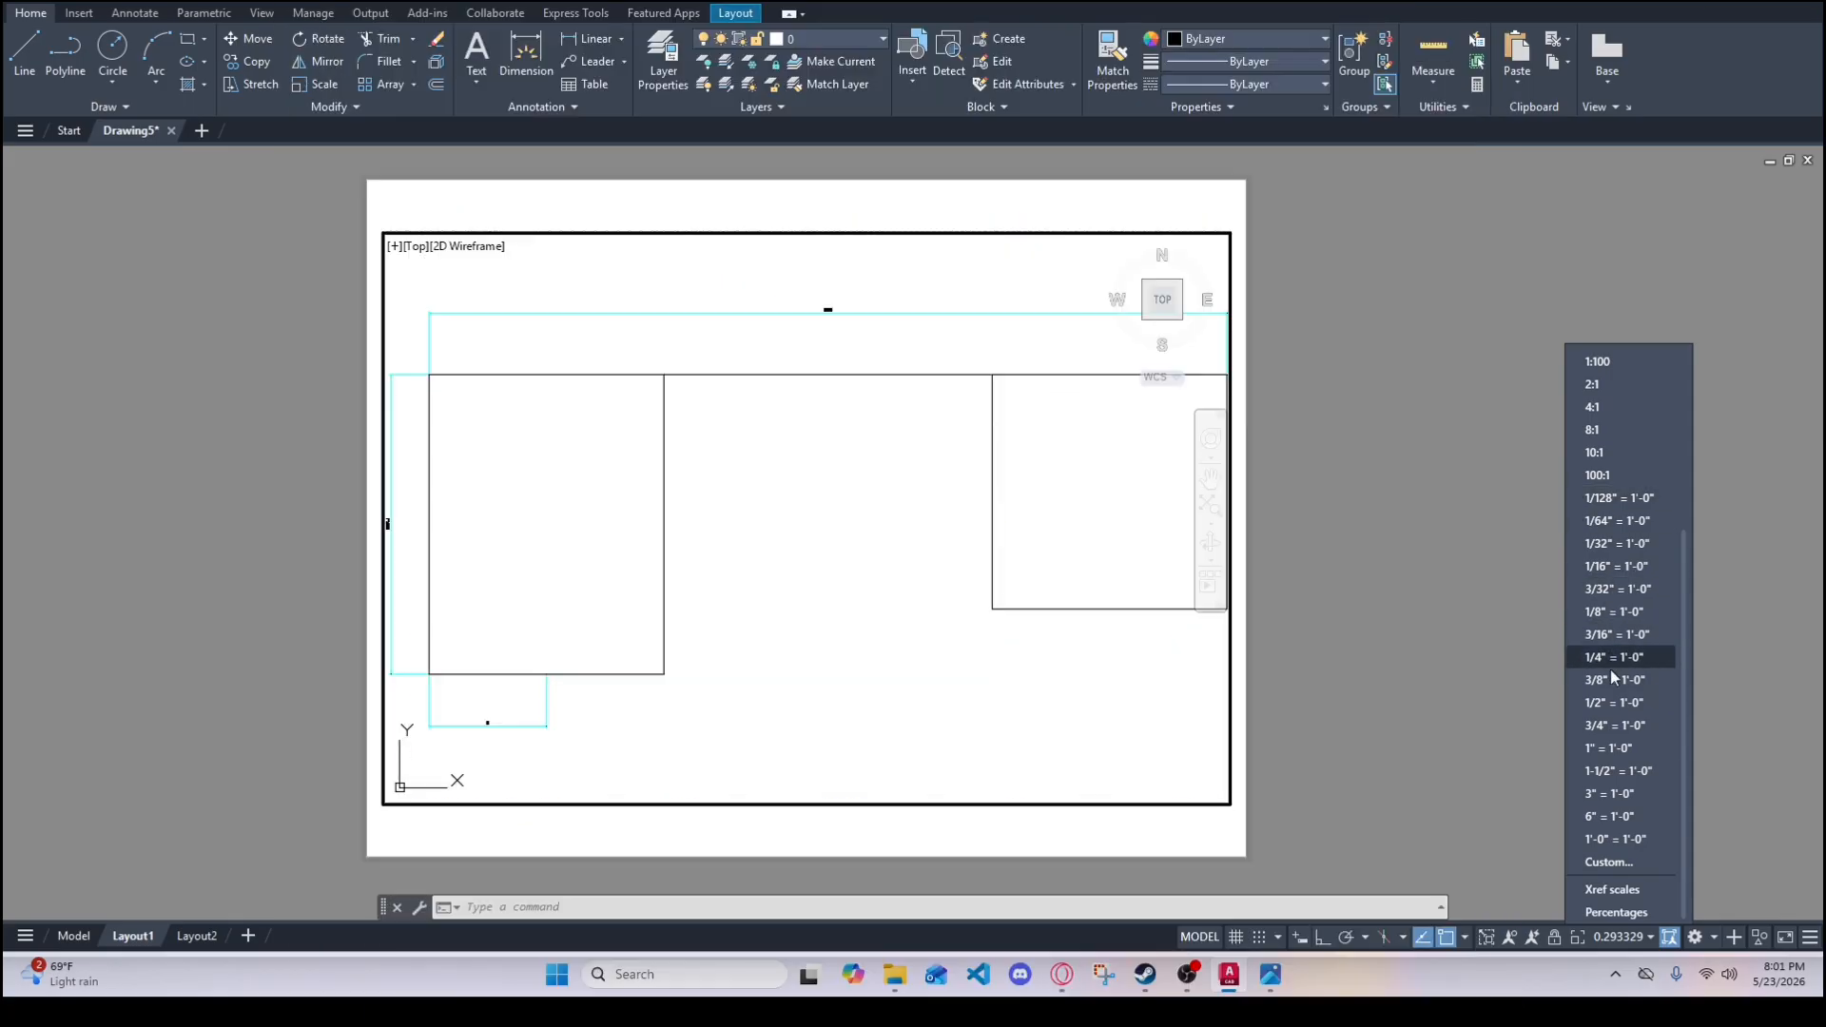
left_click(1614, 679)
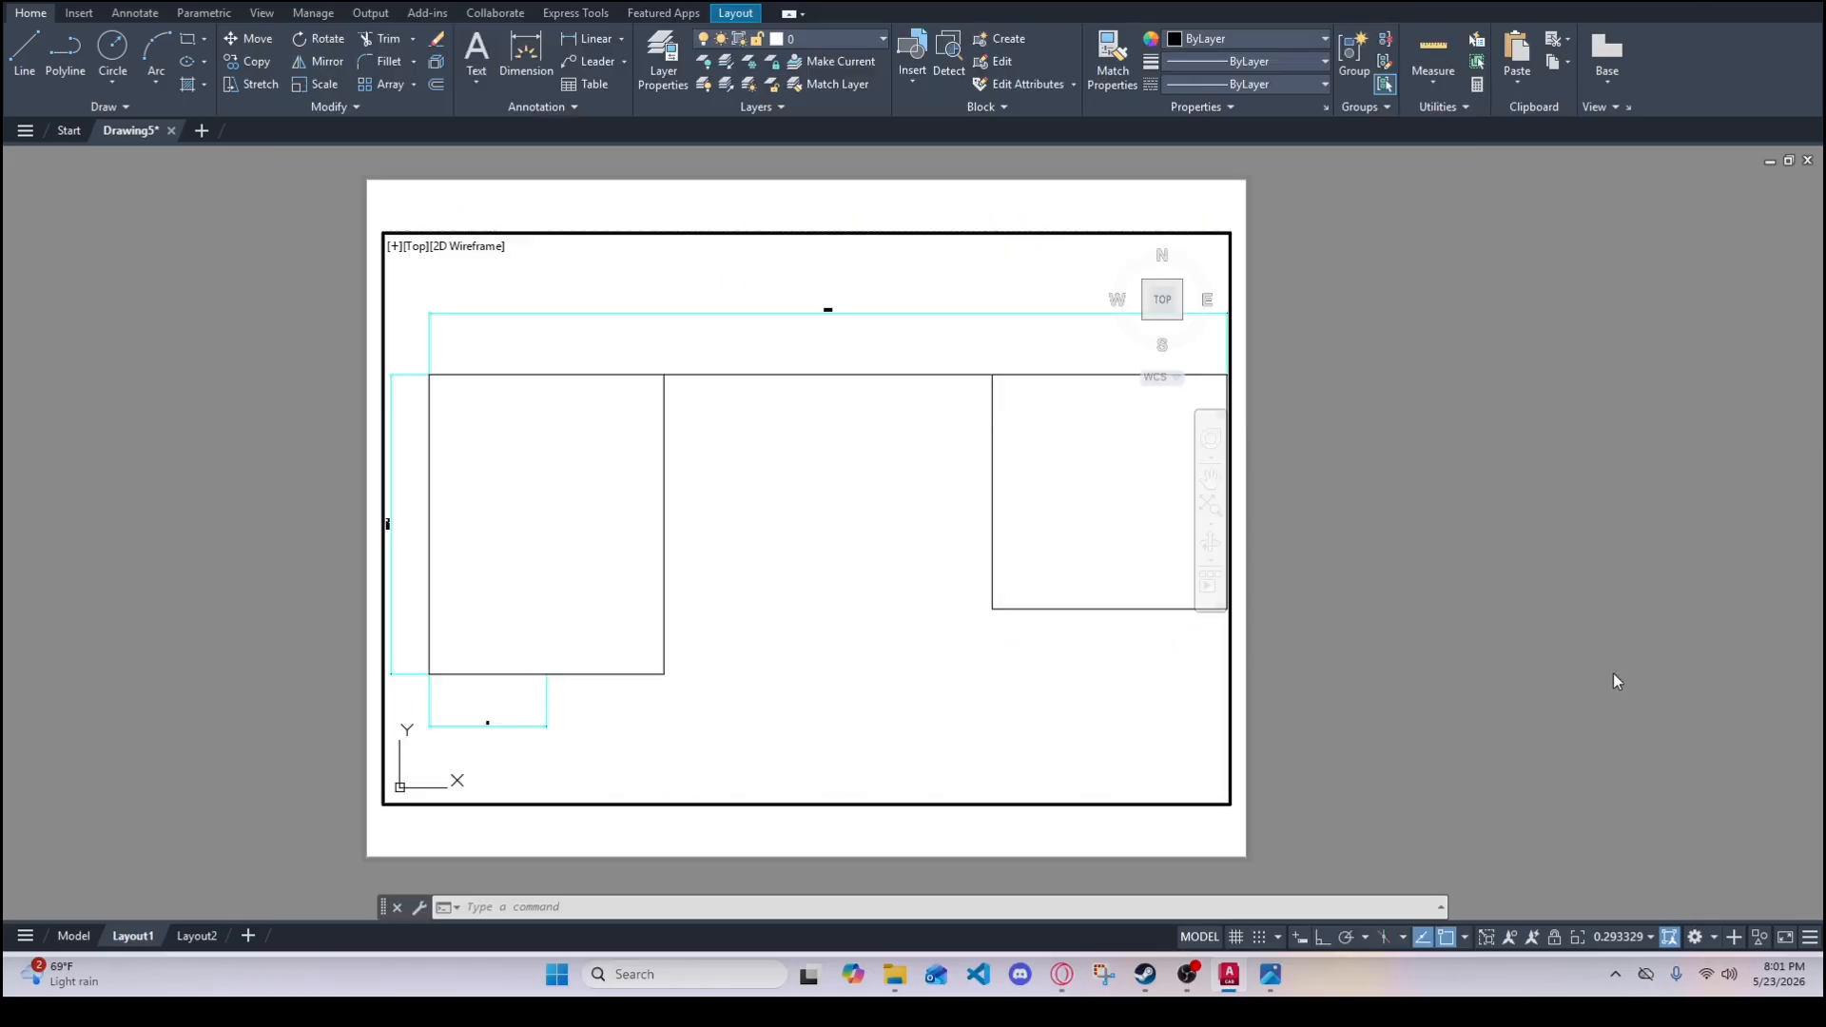
- Try the 1/8" = 1'-0" scale on the viewport and replace it with 3" = 1'-0"
left_click(1632, 939)
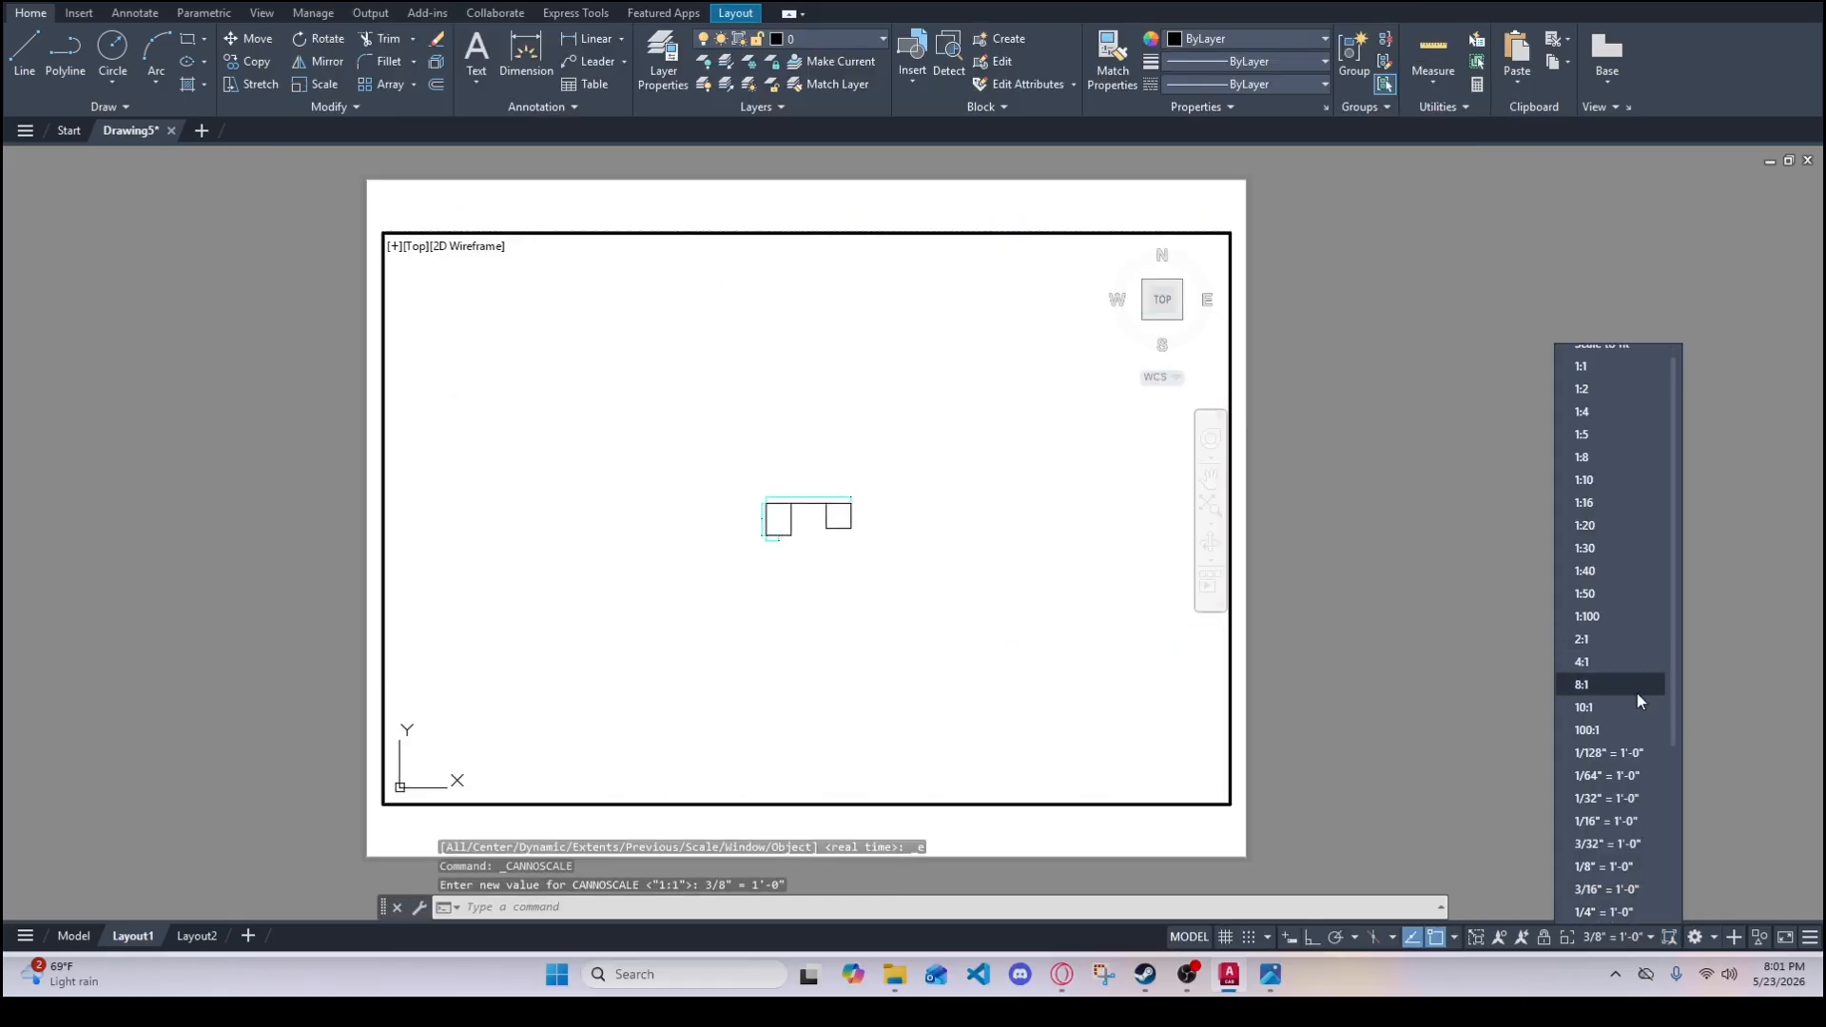
left_click(1612, 865)
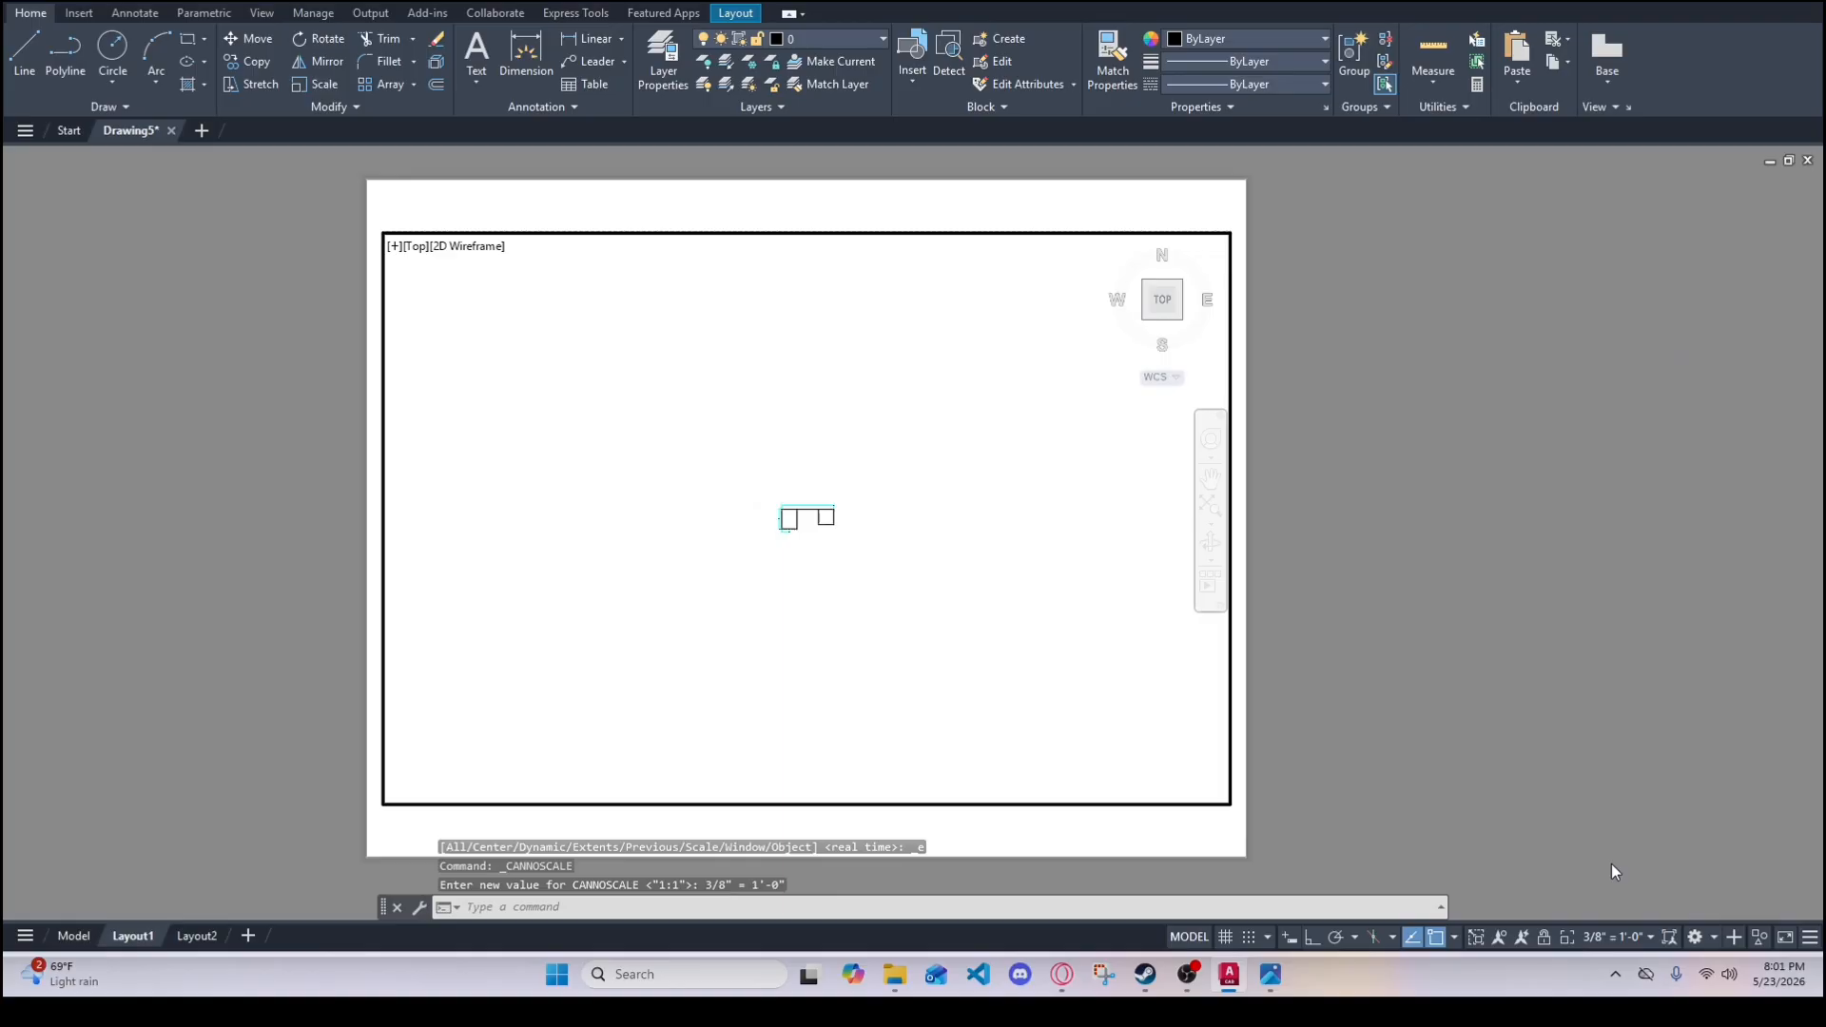
left_click(1621, 932)
scroll(1600, 816, "down", 4)
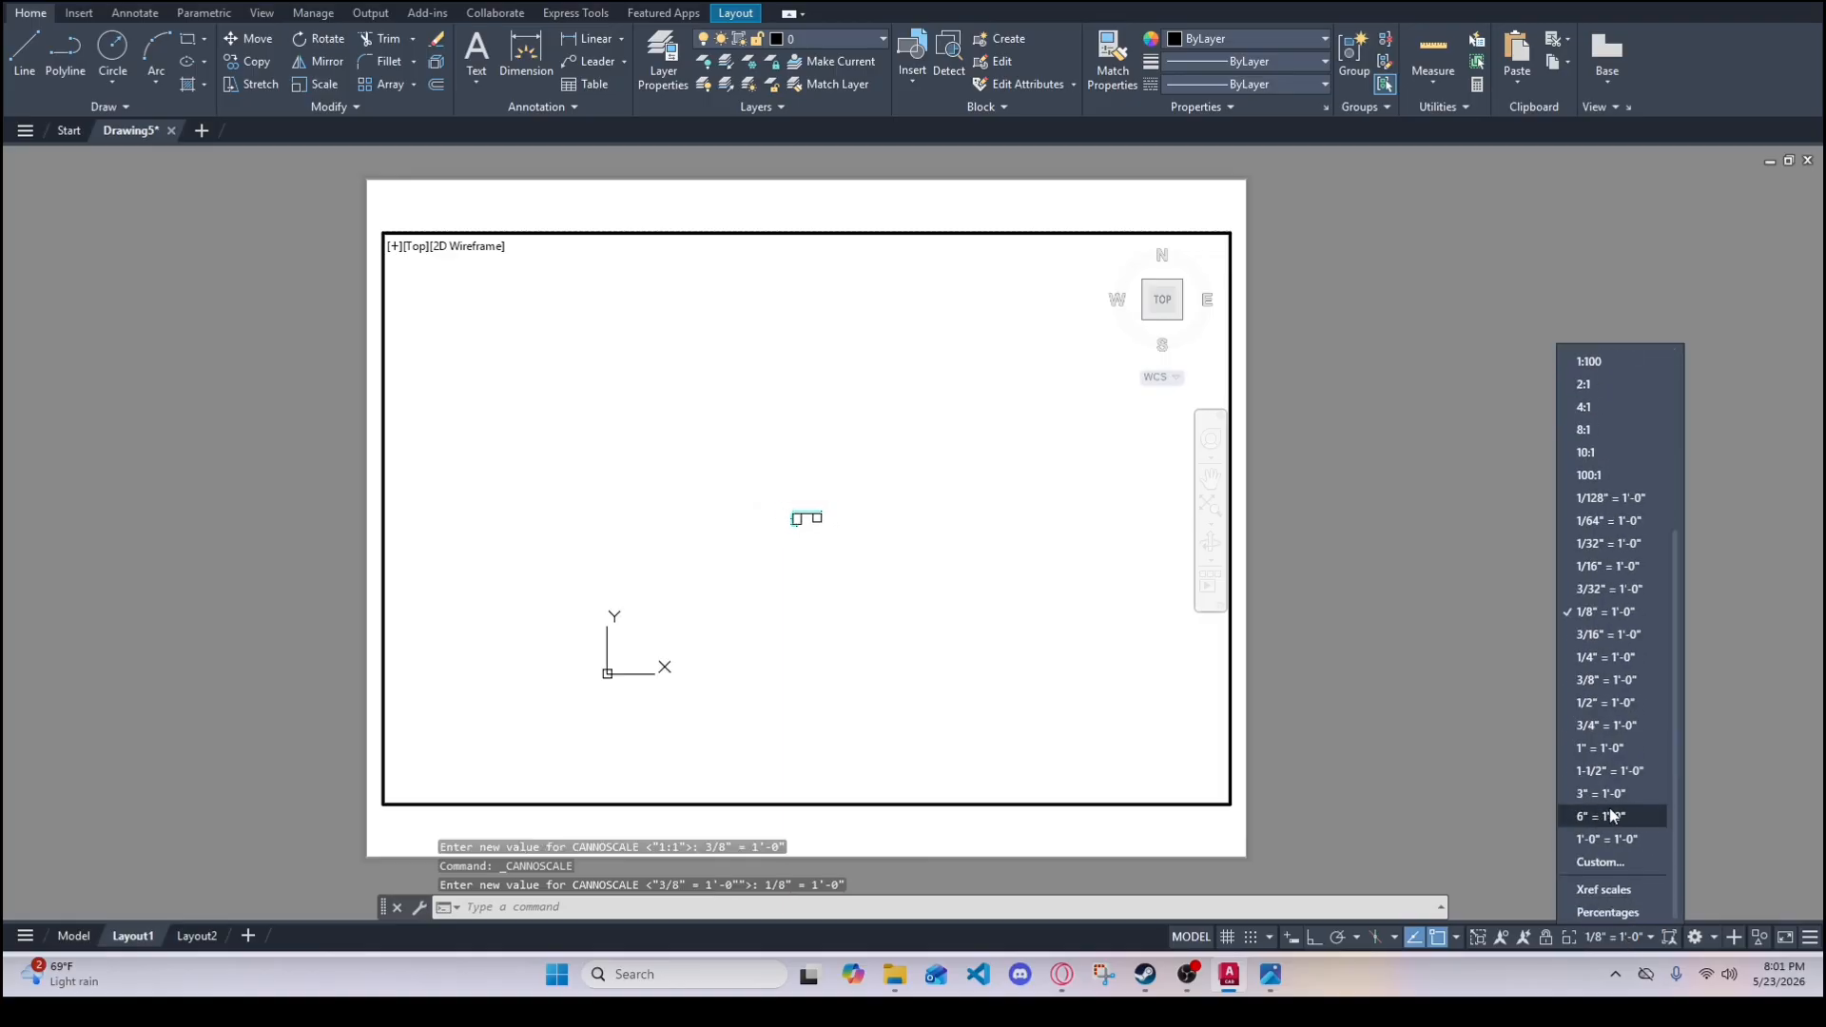
left_click(1596, 794)
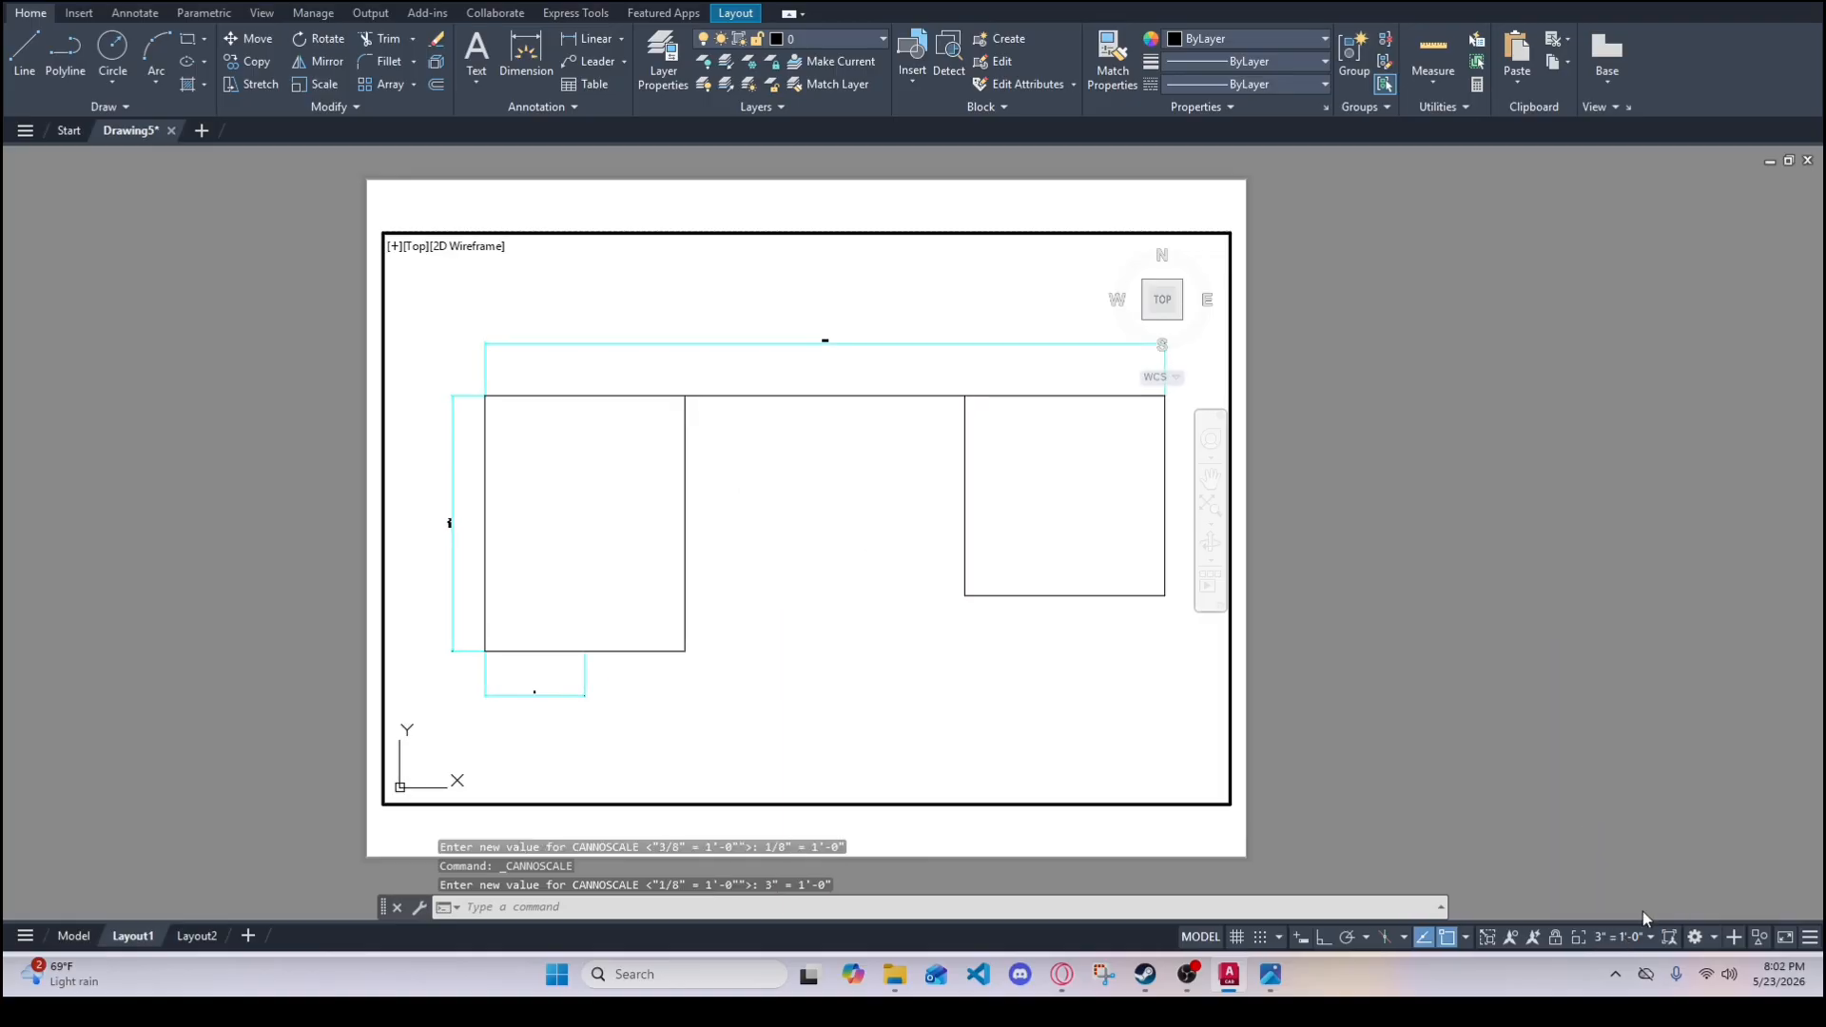
left_click(1620, 938)
left_click(1622, 938)
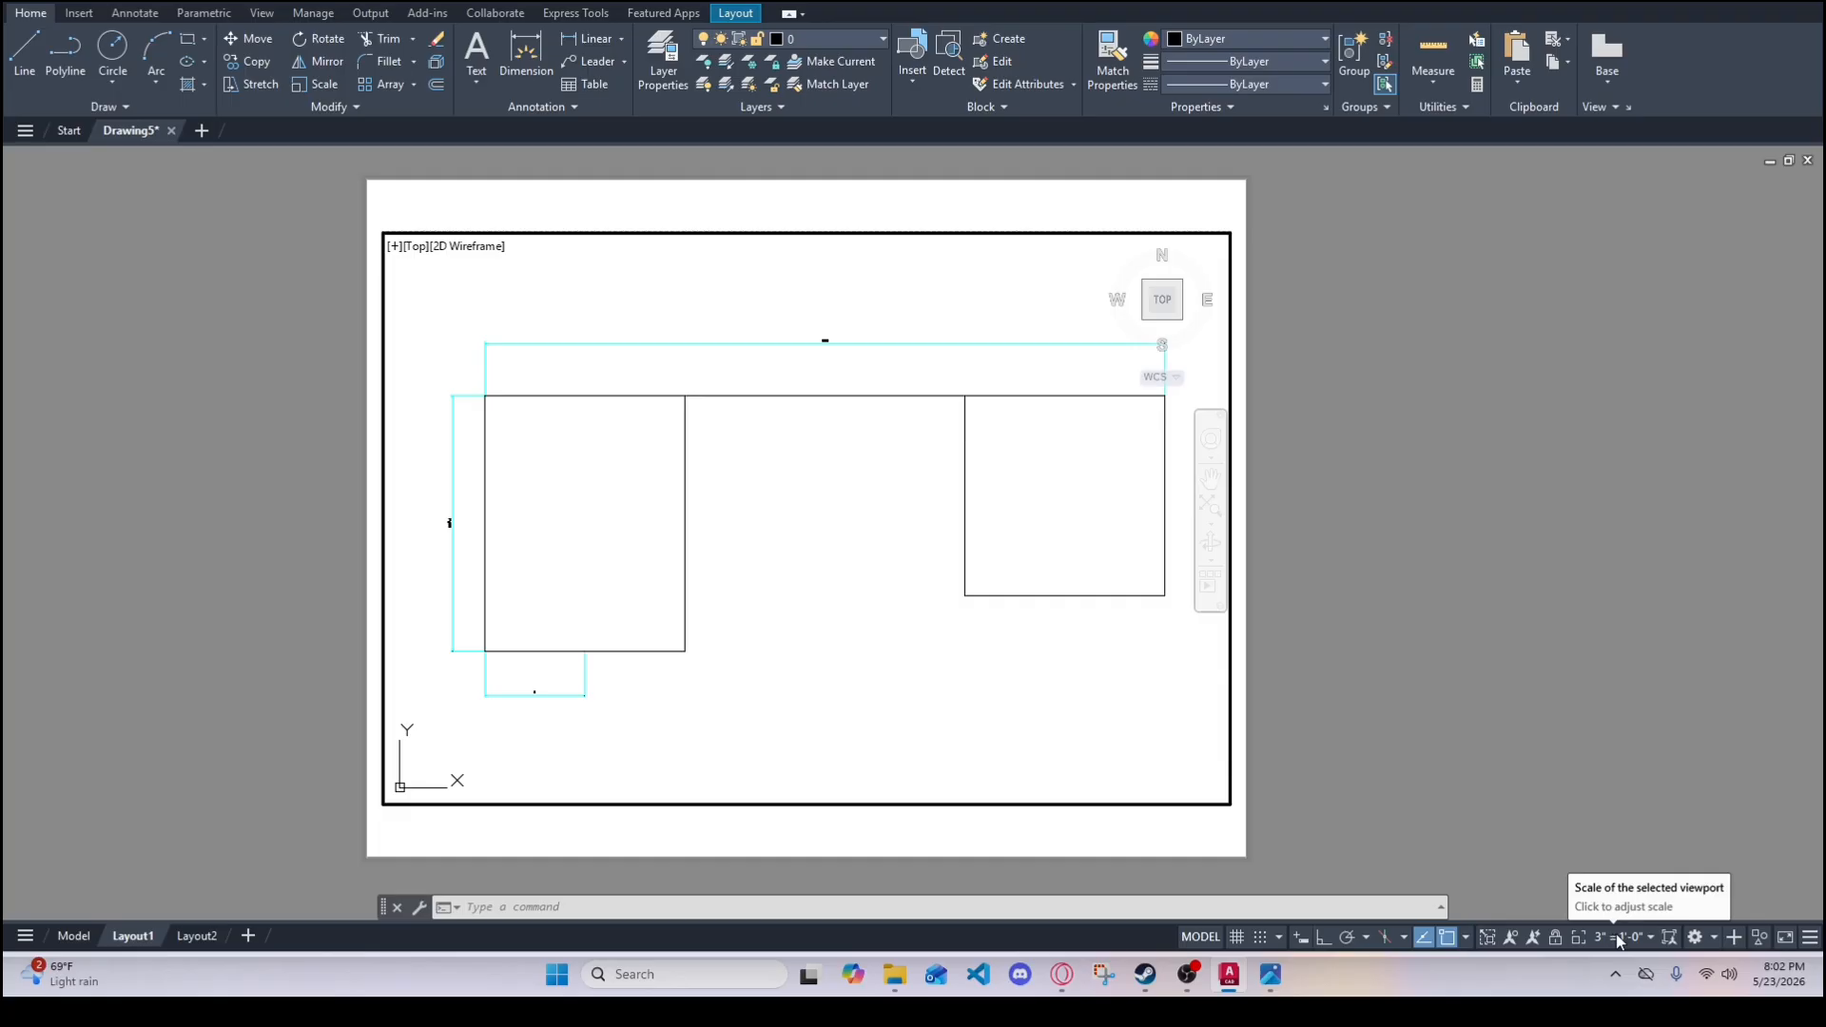
- Zoom the viewport to the drawing's extents and set the viewport scale to 3" = 1'-0"
scroll(1039, 611, "up", 2)
scroll(1039, 612, "down", 2)
scroll(1043, 617, "up", 2)
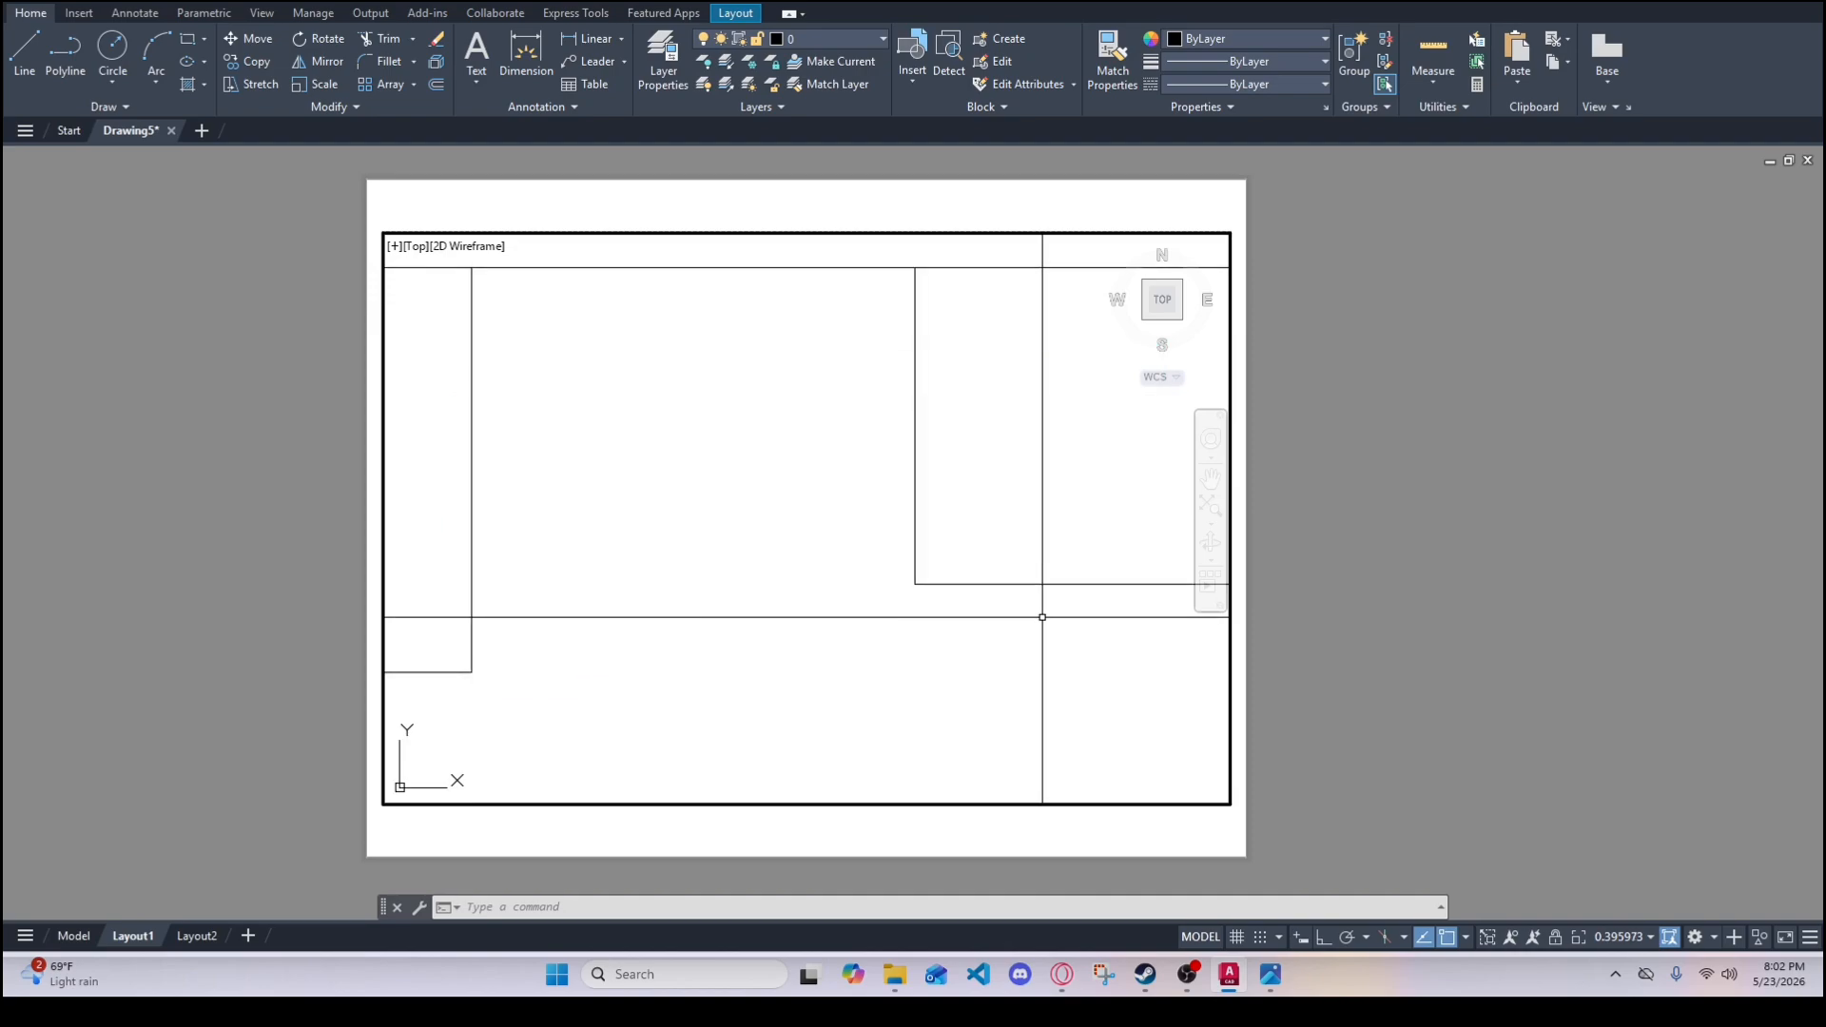
scroll(823, 619, "down", 3)
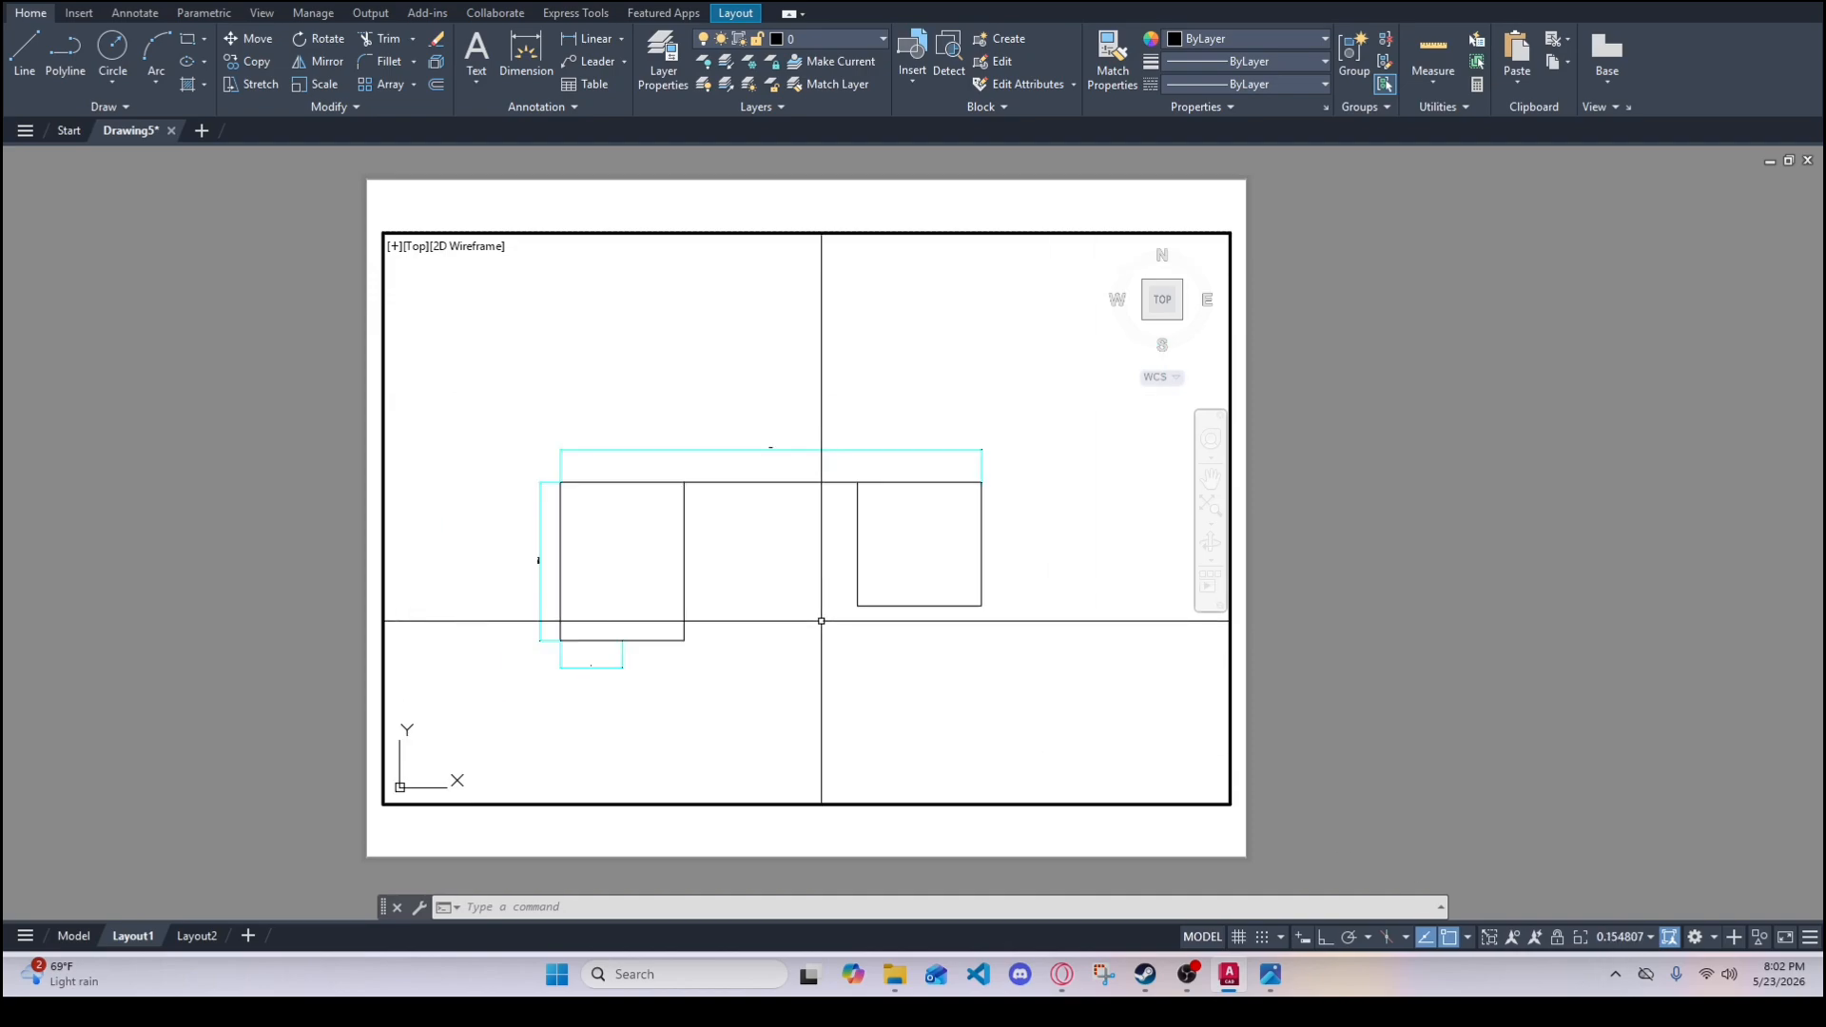
scroll(827, 624, "up", 2)
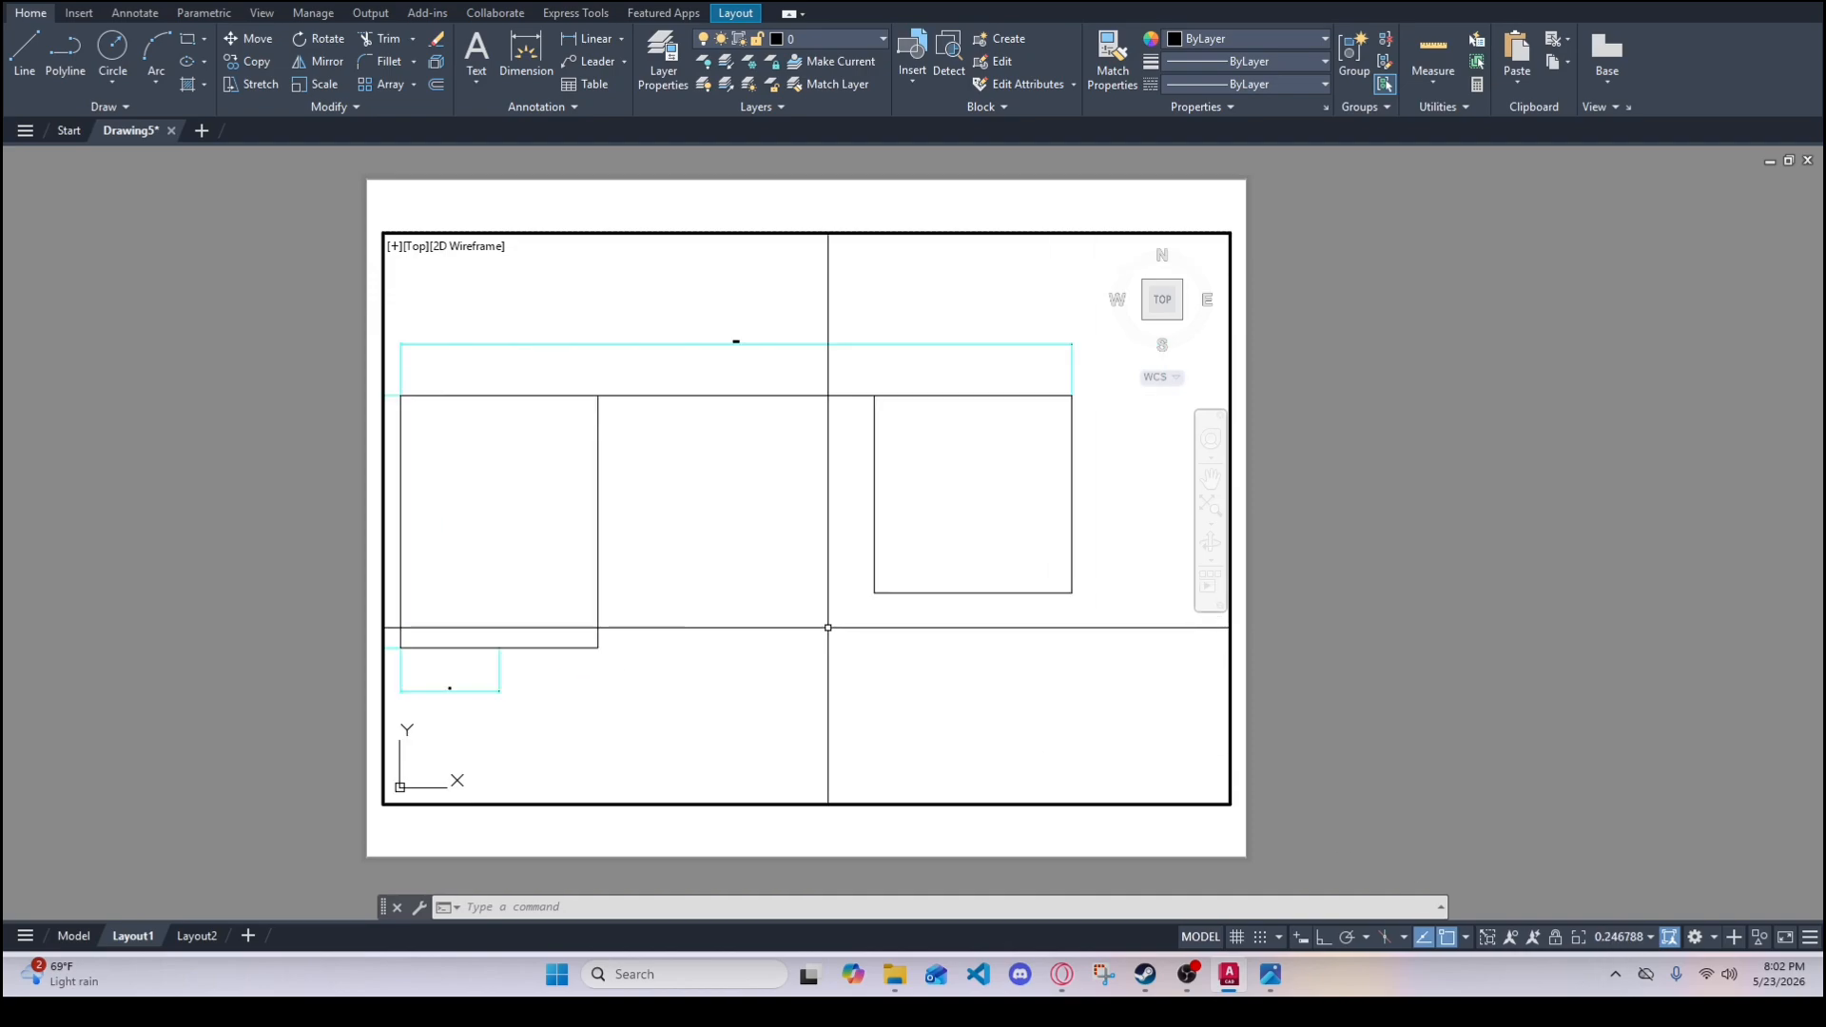
middle_click(1031, 660)
middle_click(1031, 660)
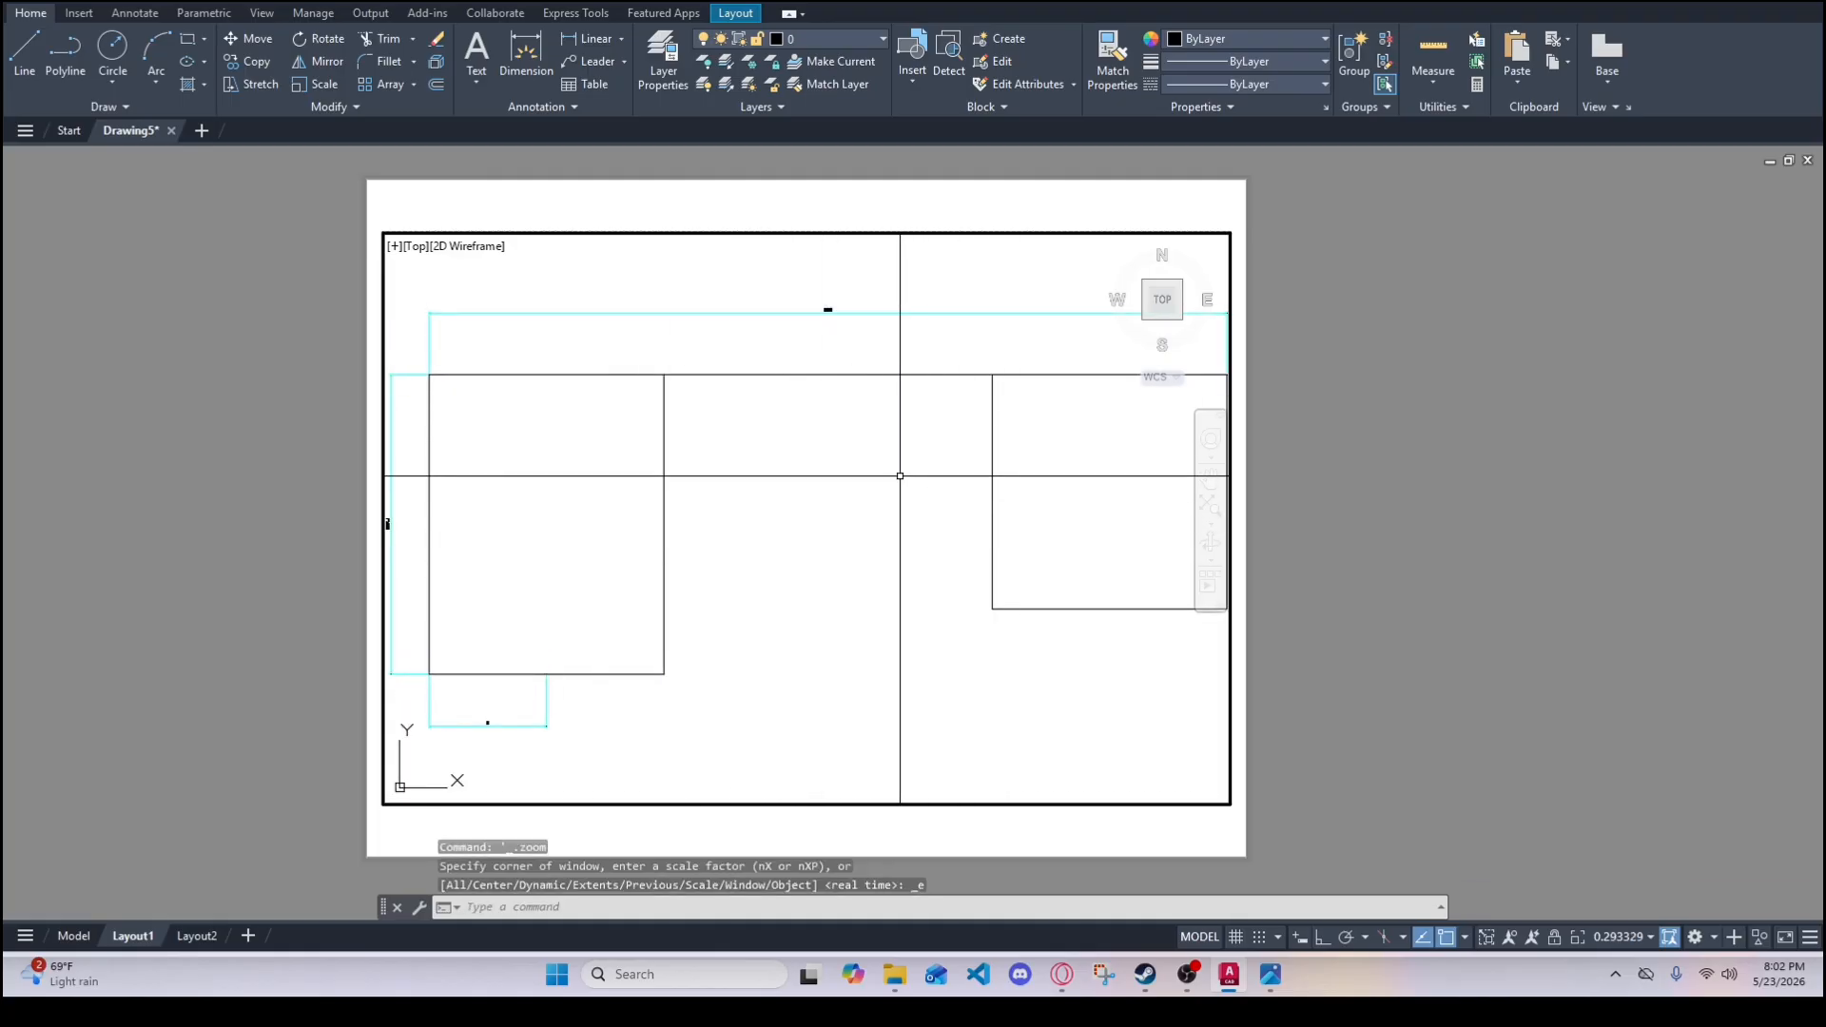
left_click(1626, 936)
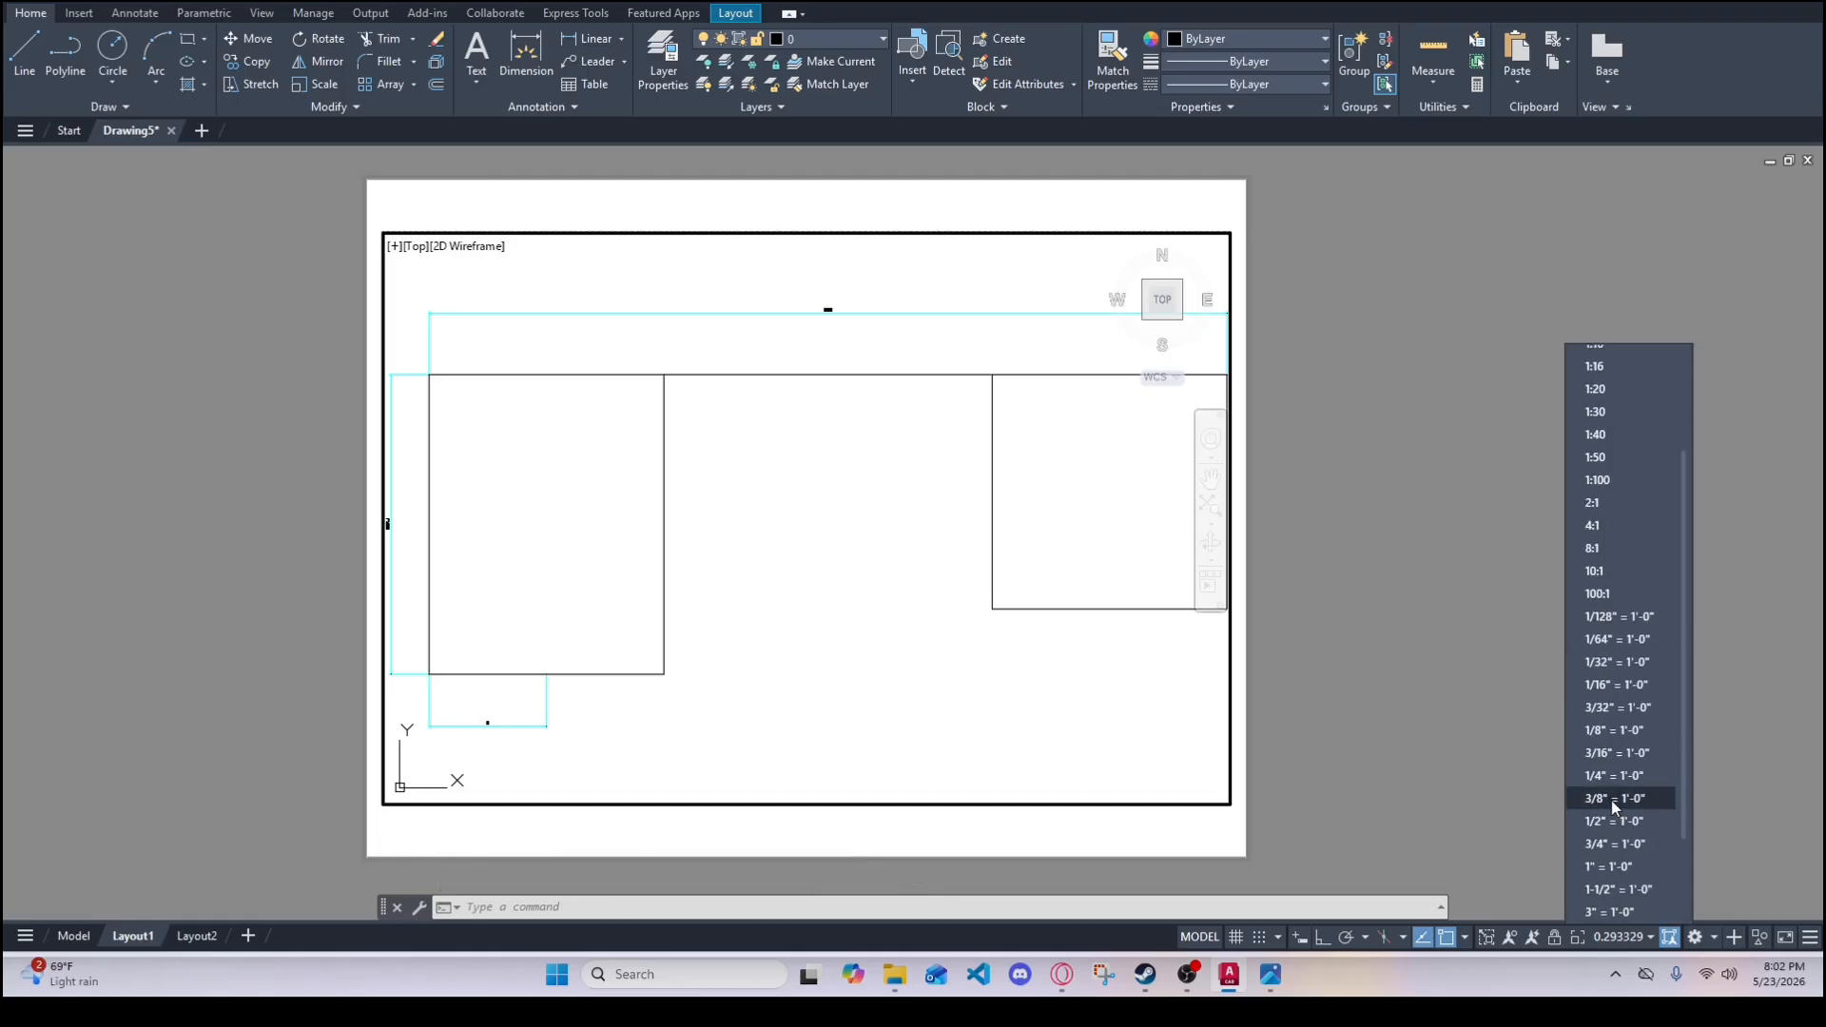
scroll(1611, 801, "down", 2)
left_click(1607, 795)
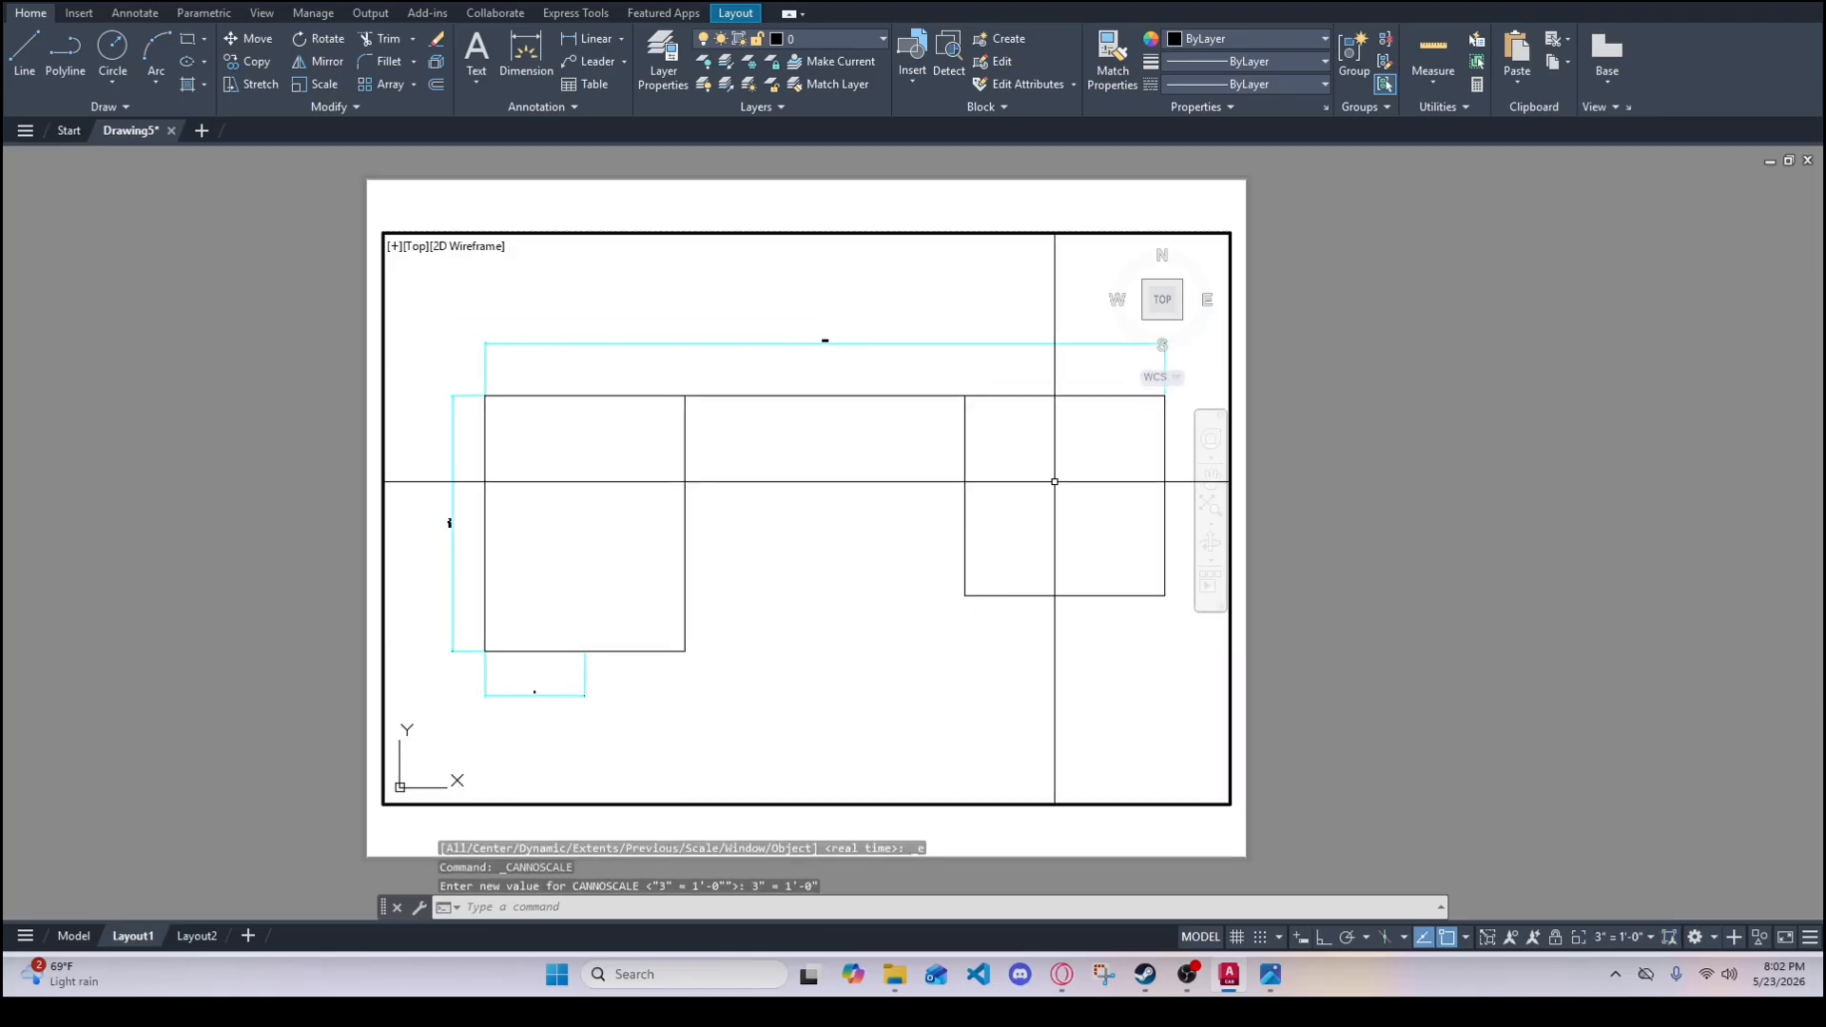
- Lock the viewport and test the lock by zooming in and out around the drawing and its upper dimension
left_click(1557, 937)
scroll(806, 575, "up", 2)
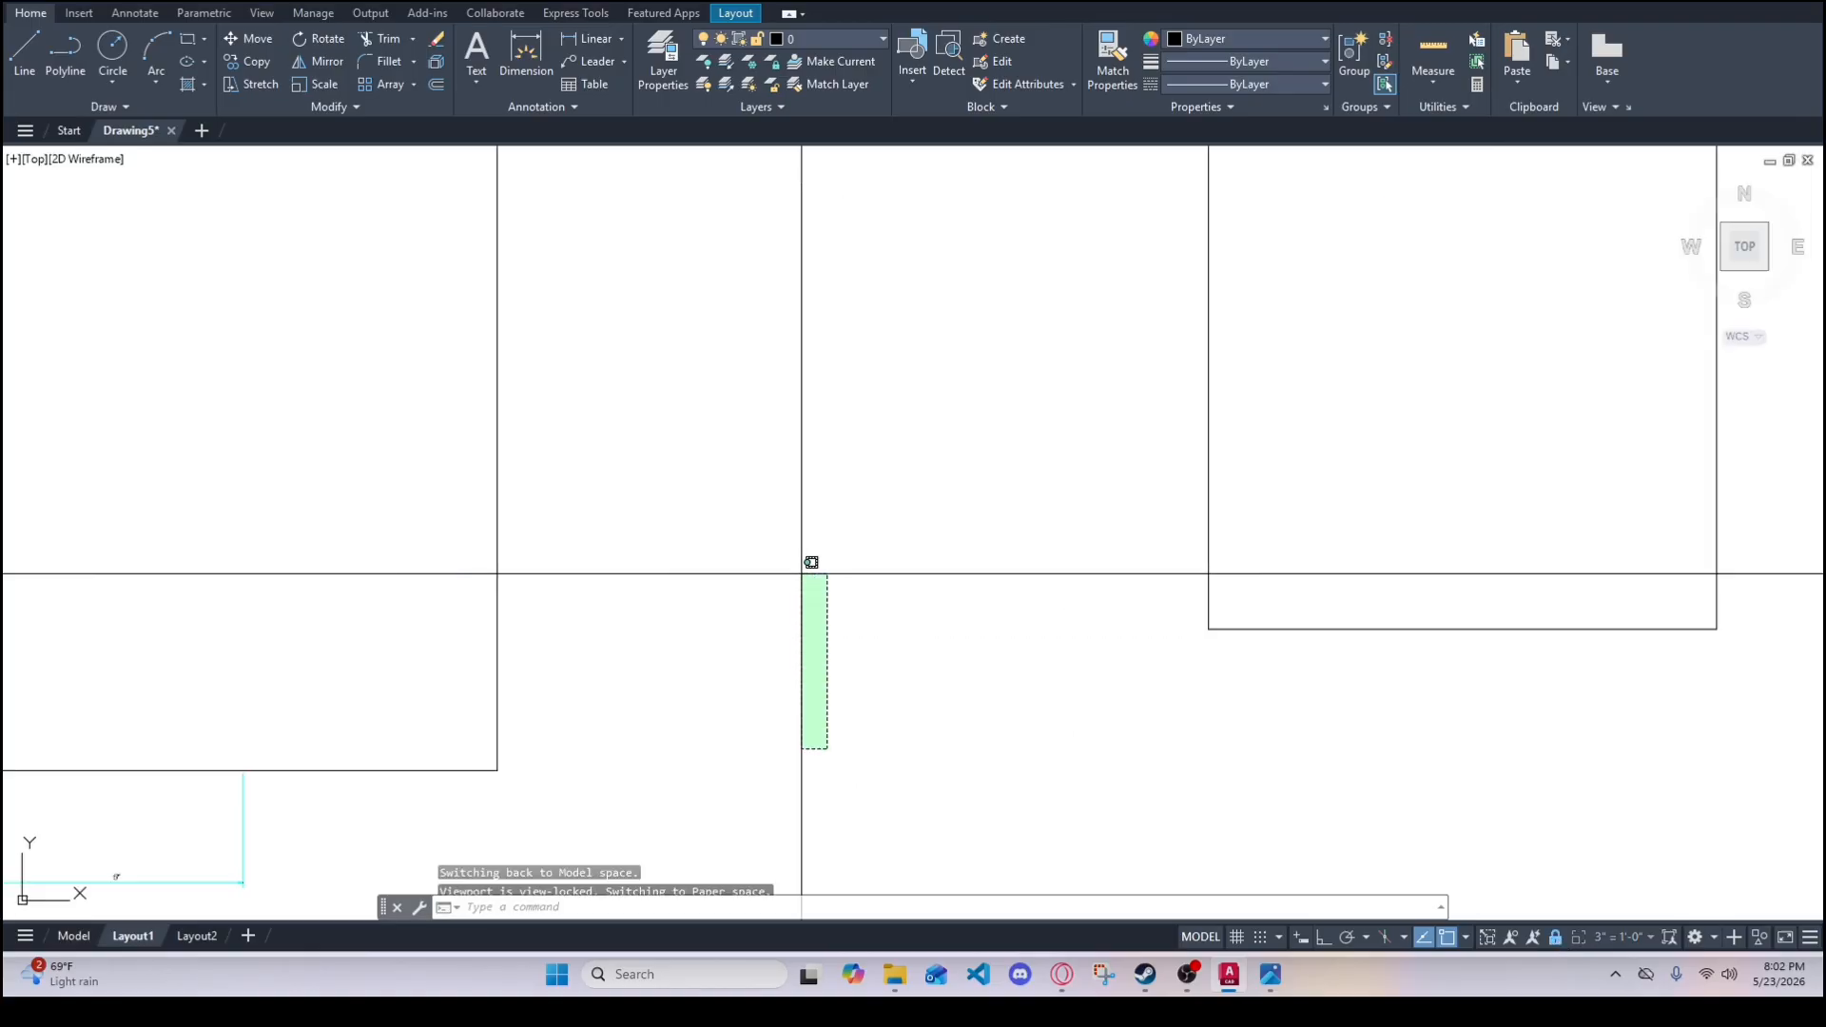
scroll(813, 563, "down", 1)
scroll(879, 560, "down", 2)
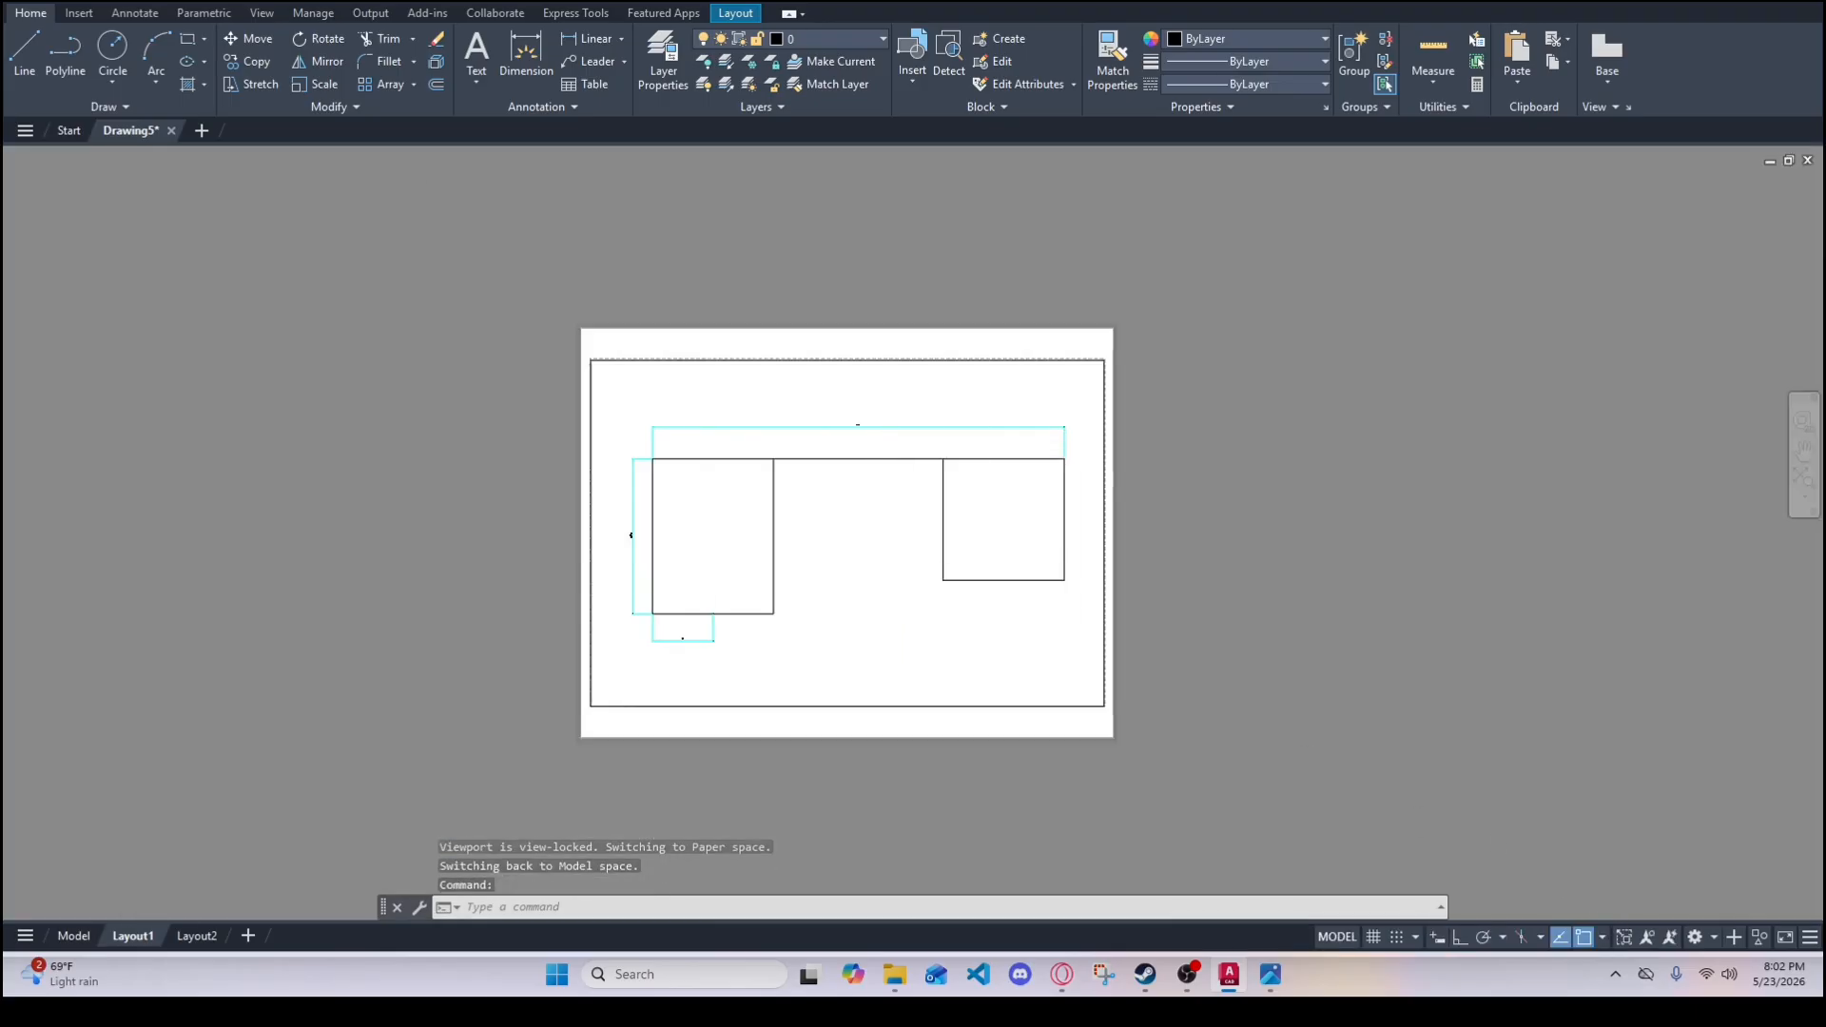
scroll(864, 566, "up", 1)
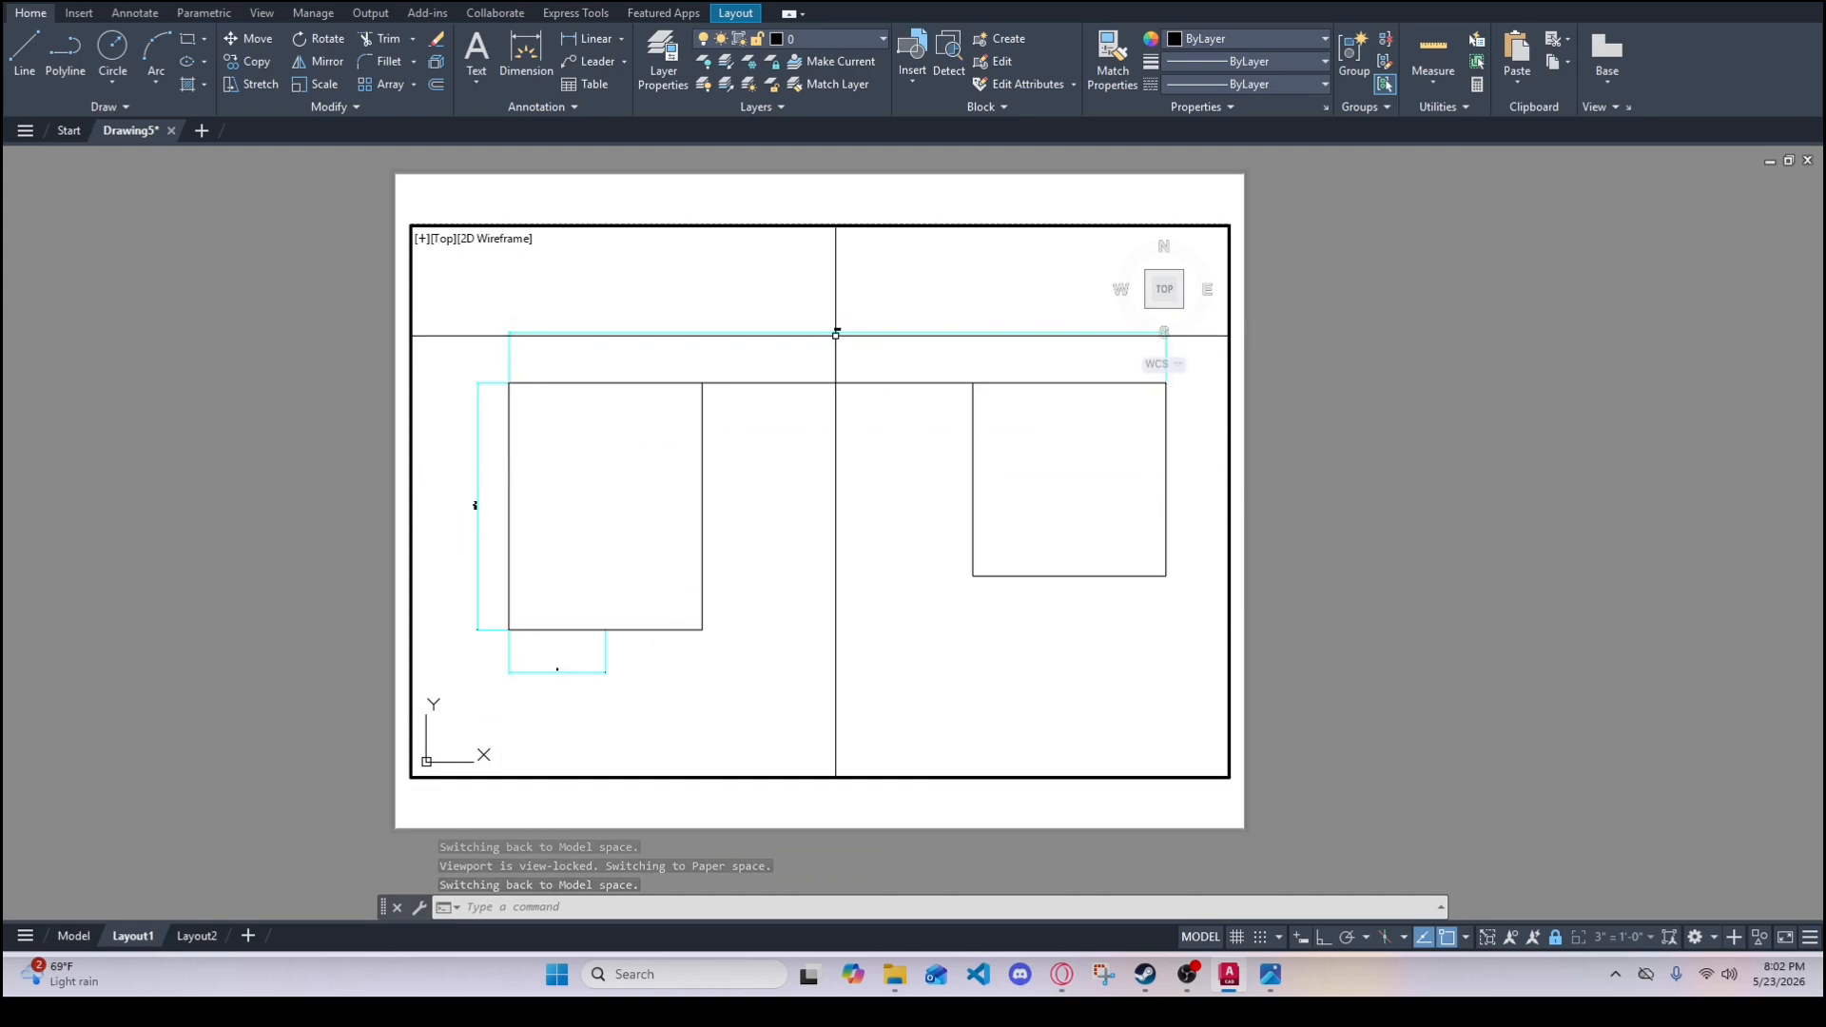
scroll(837, 333, "up", 4)
scroll(844, 309, "up", 2)
scroll(845, 309, "down", 6)
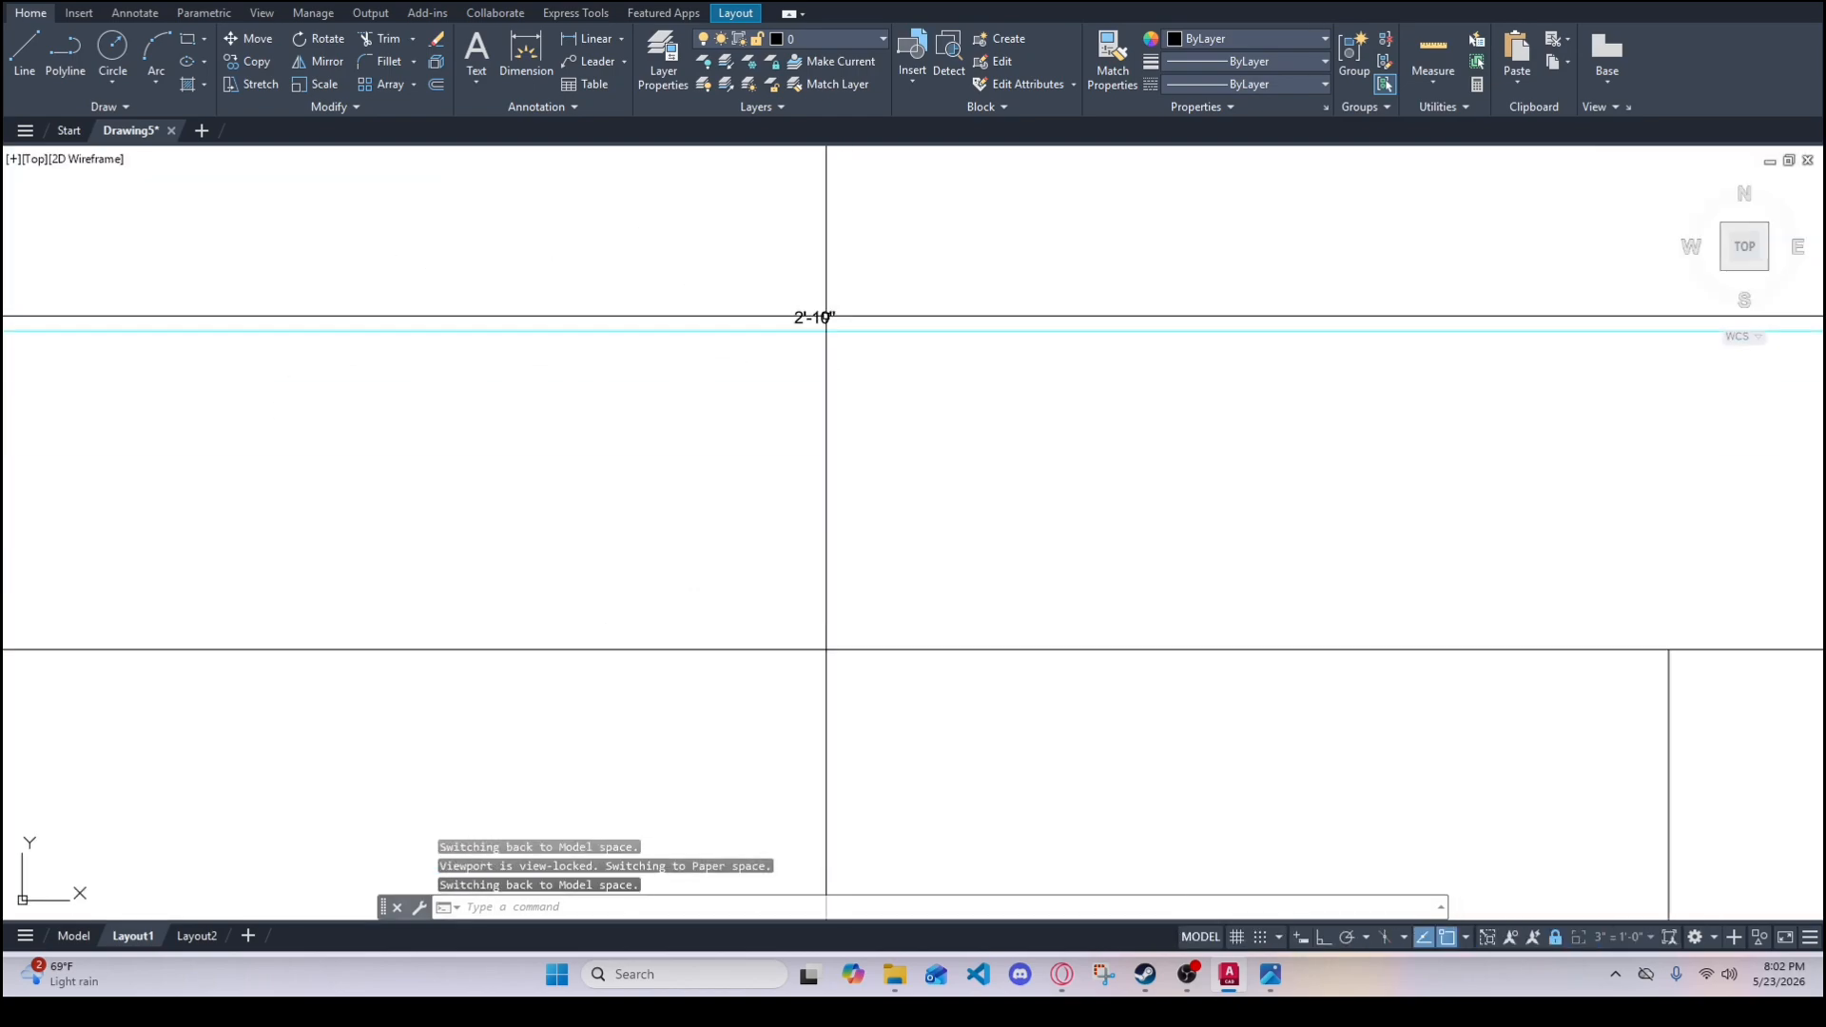
- Preview the plot of the layout, inspect the overall dimension's text size up close, and close the preview
type("pre")
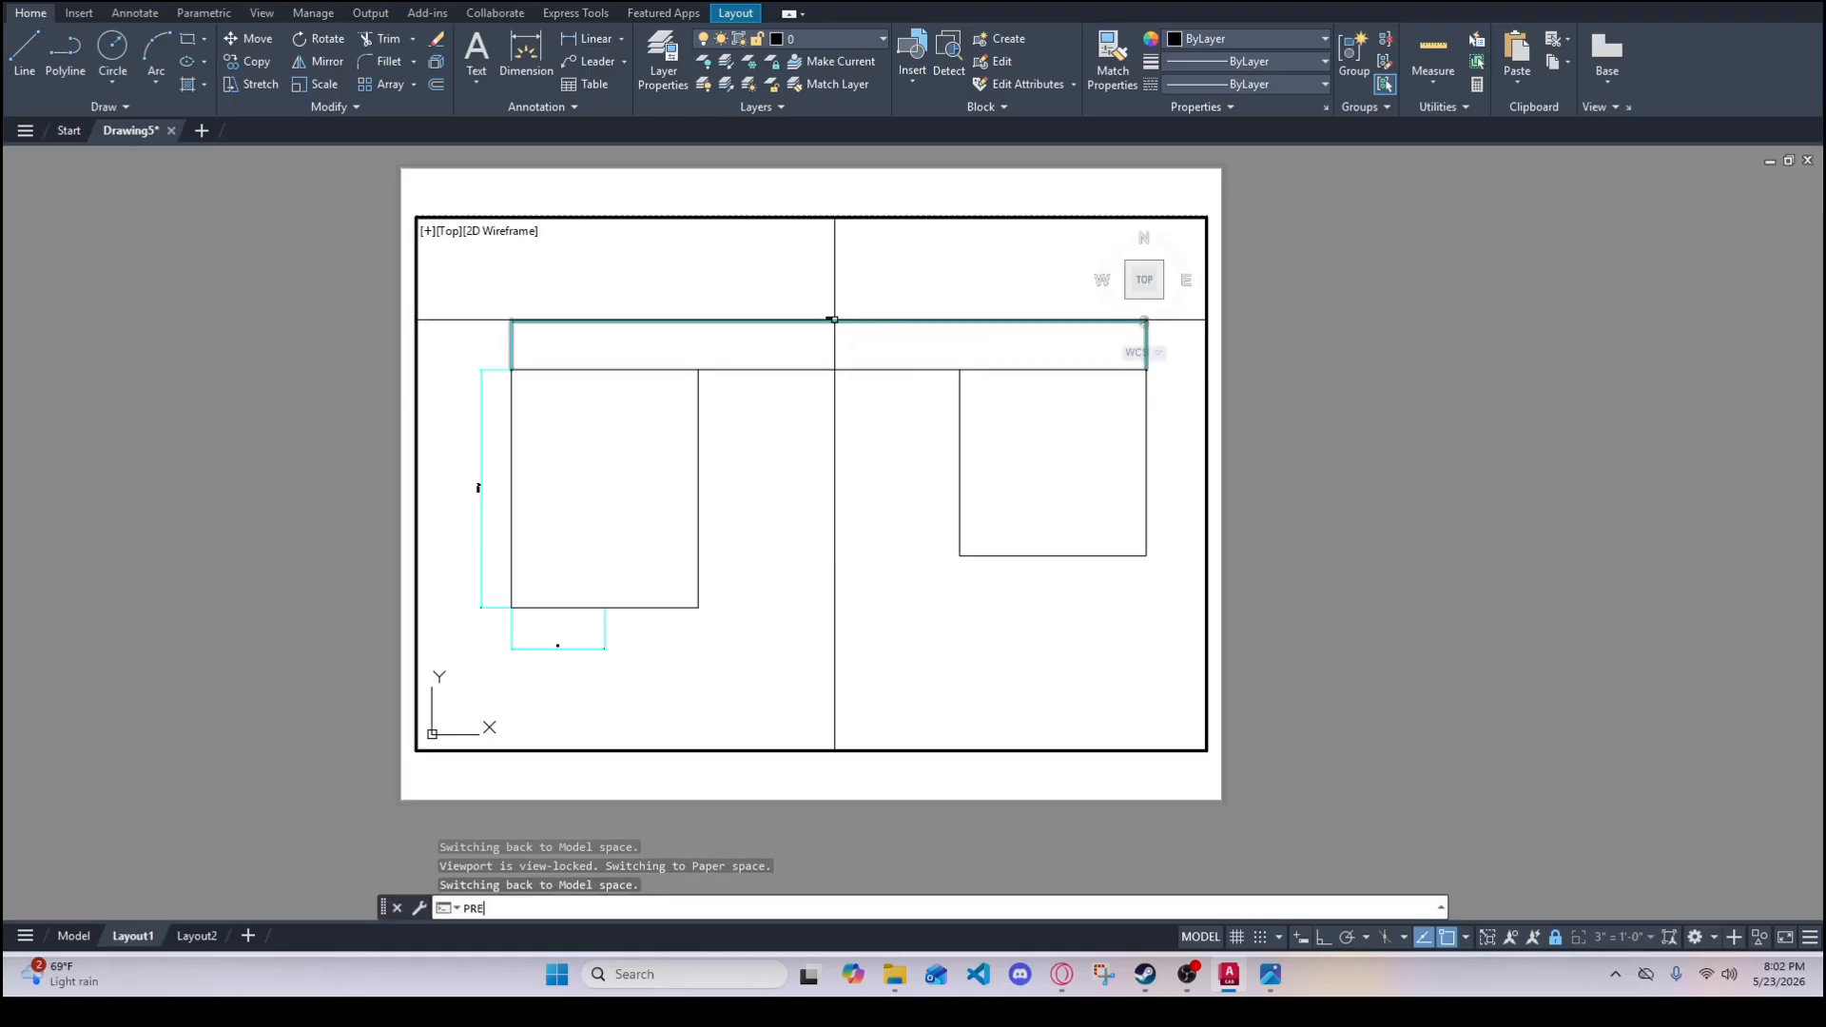
key("Return")
scroll(877, 310, "up", 5)
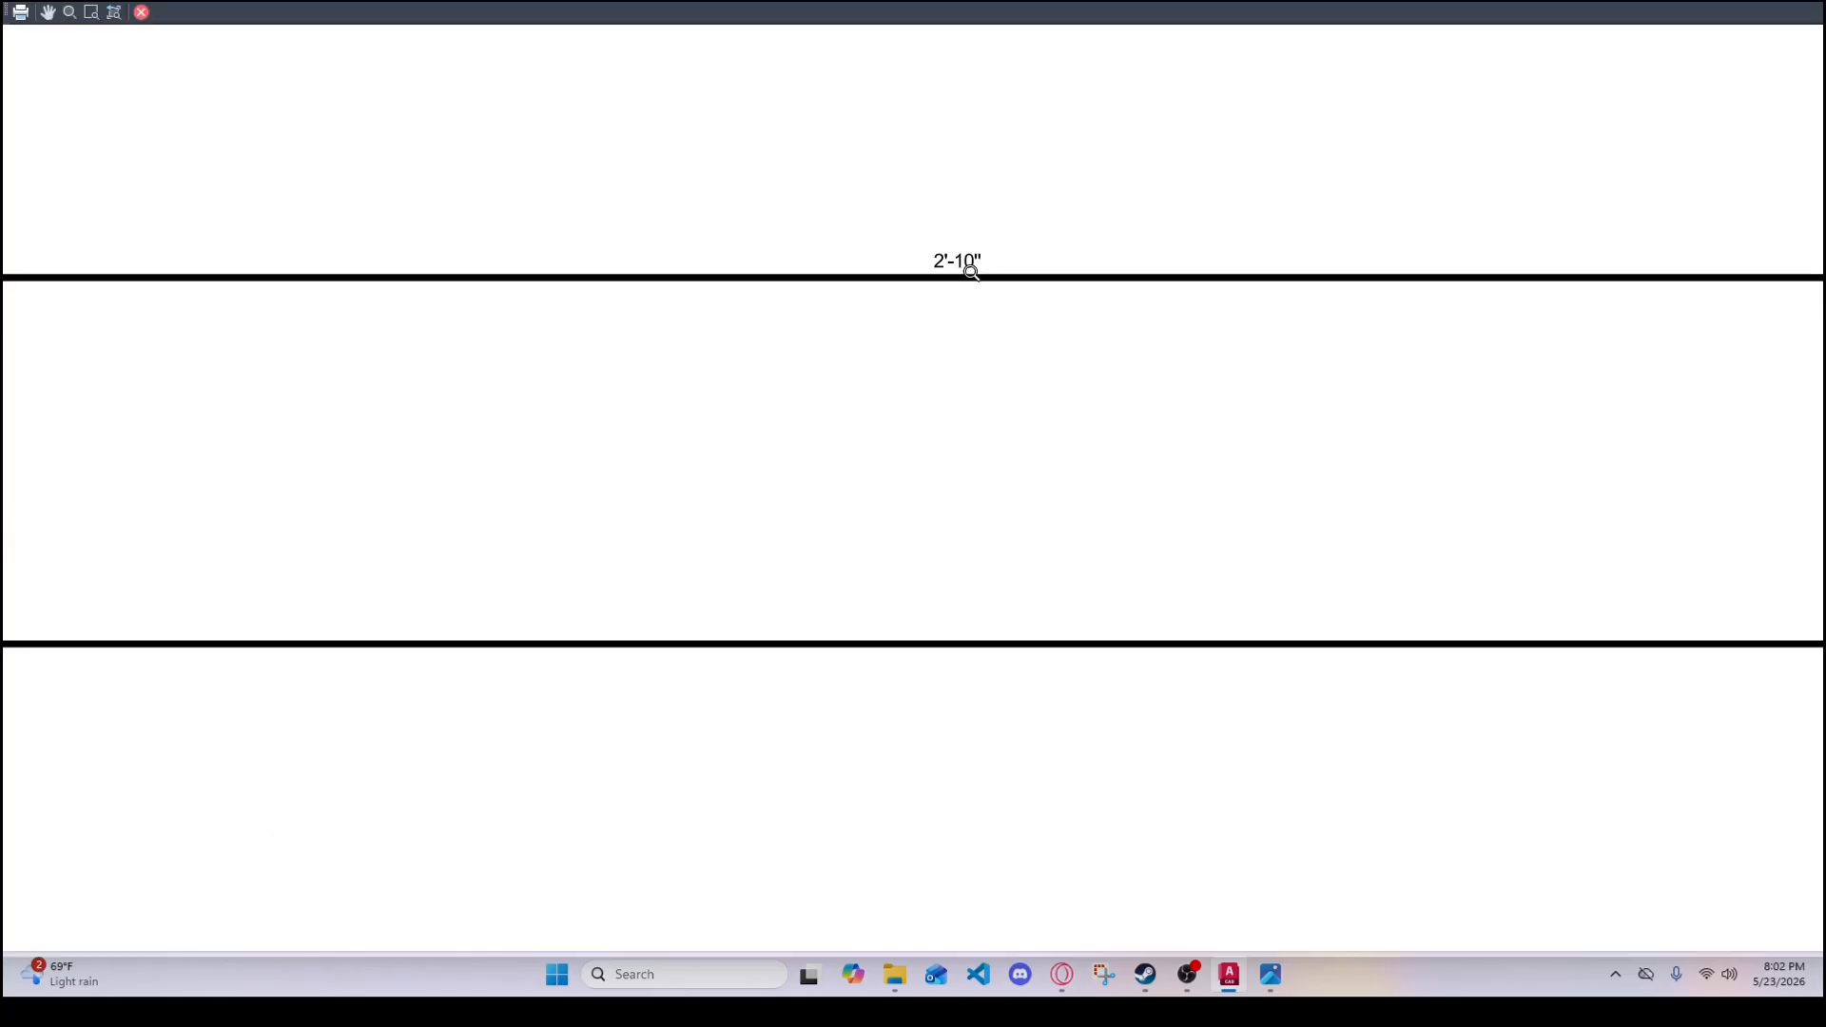
scroll(951, 285, "down", 7)
scroll(961, 277, "up", 4)
scroll(959, 289, "down", 4)
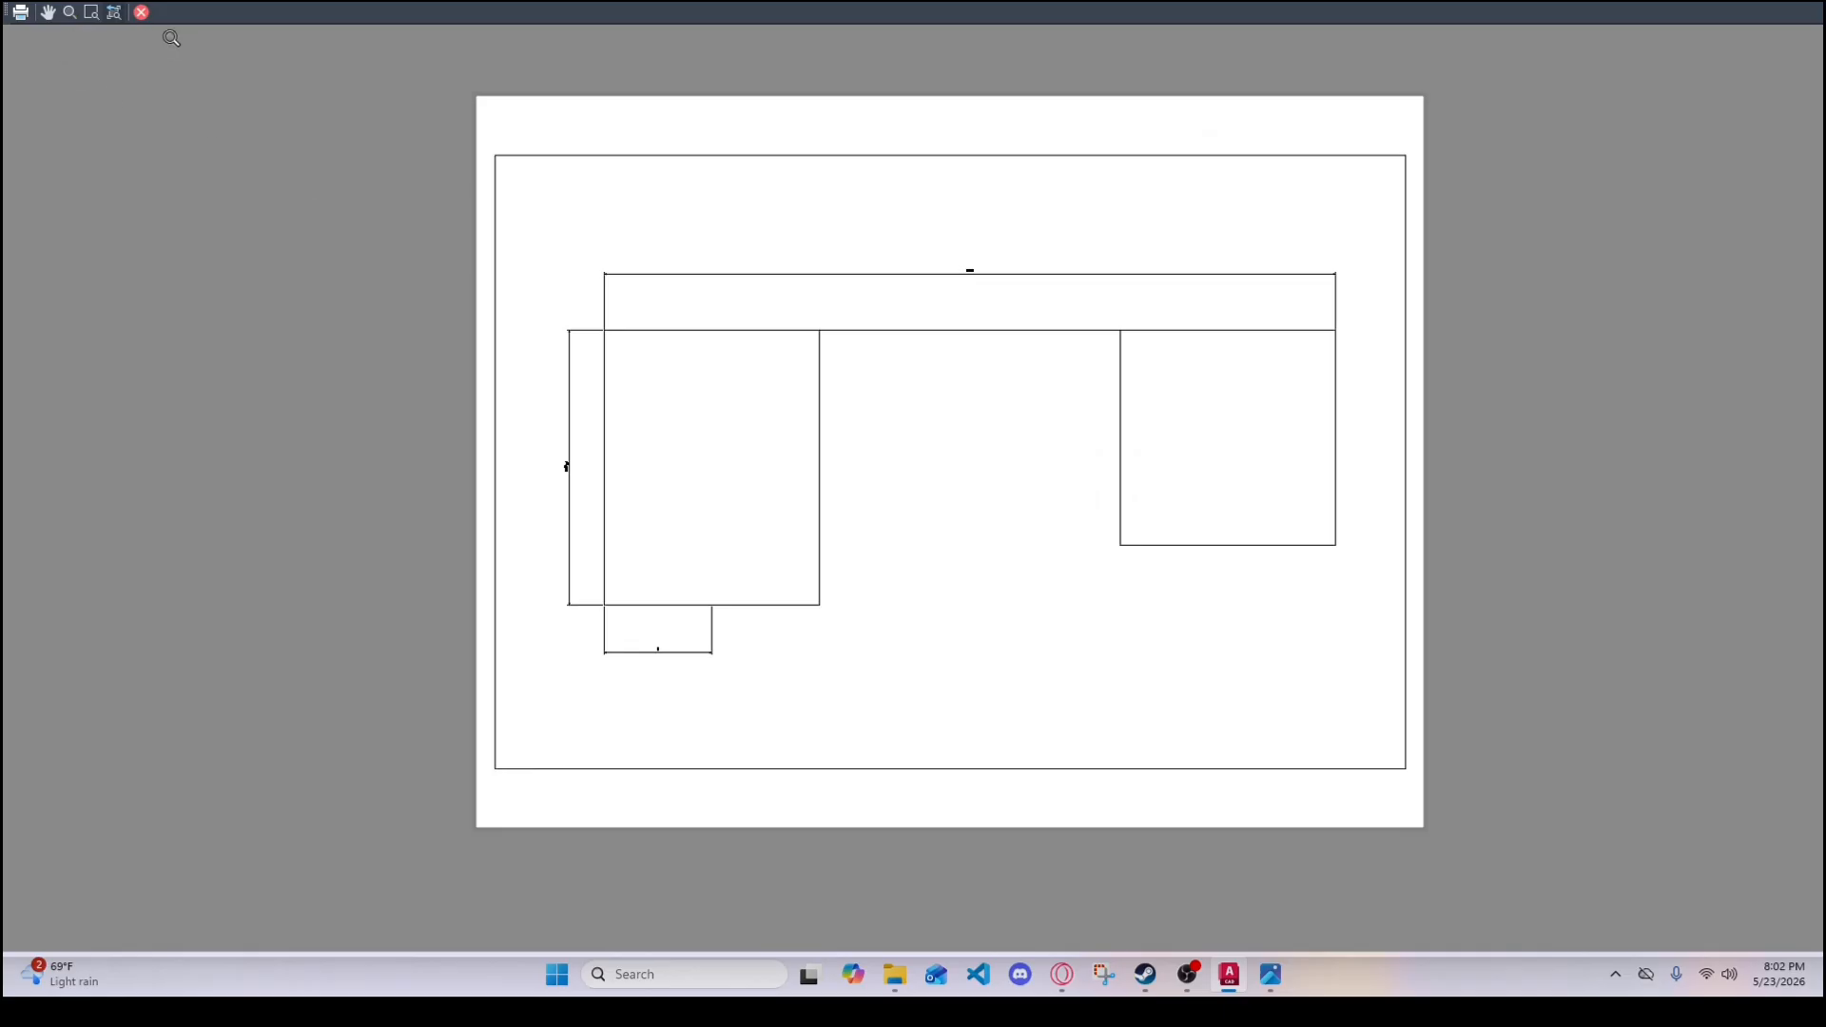
left_click(140, 11)
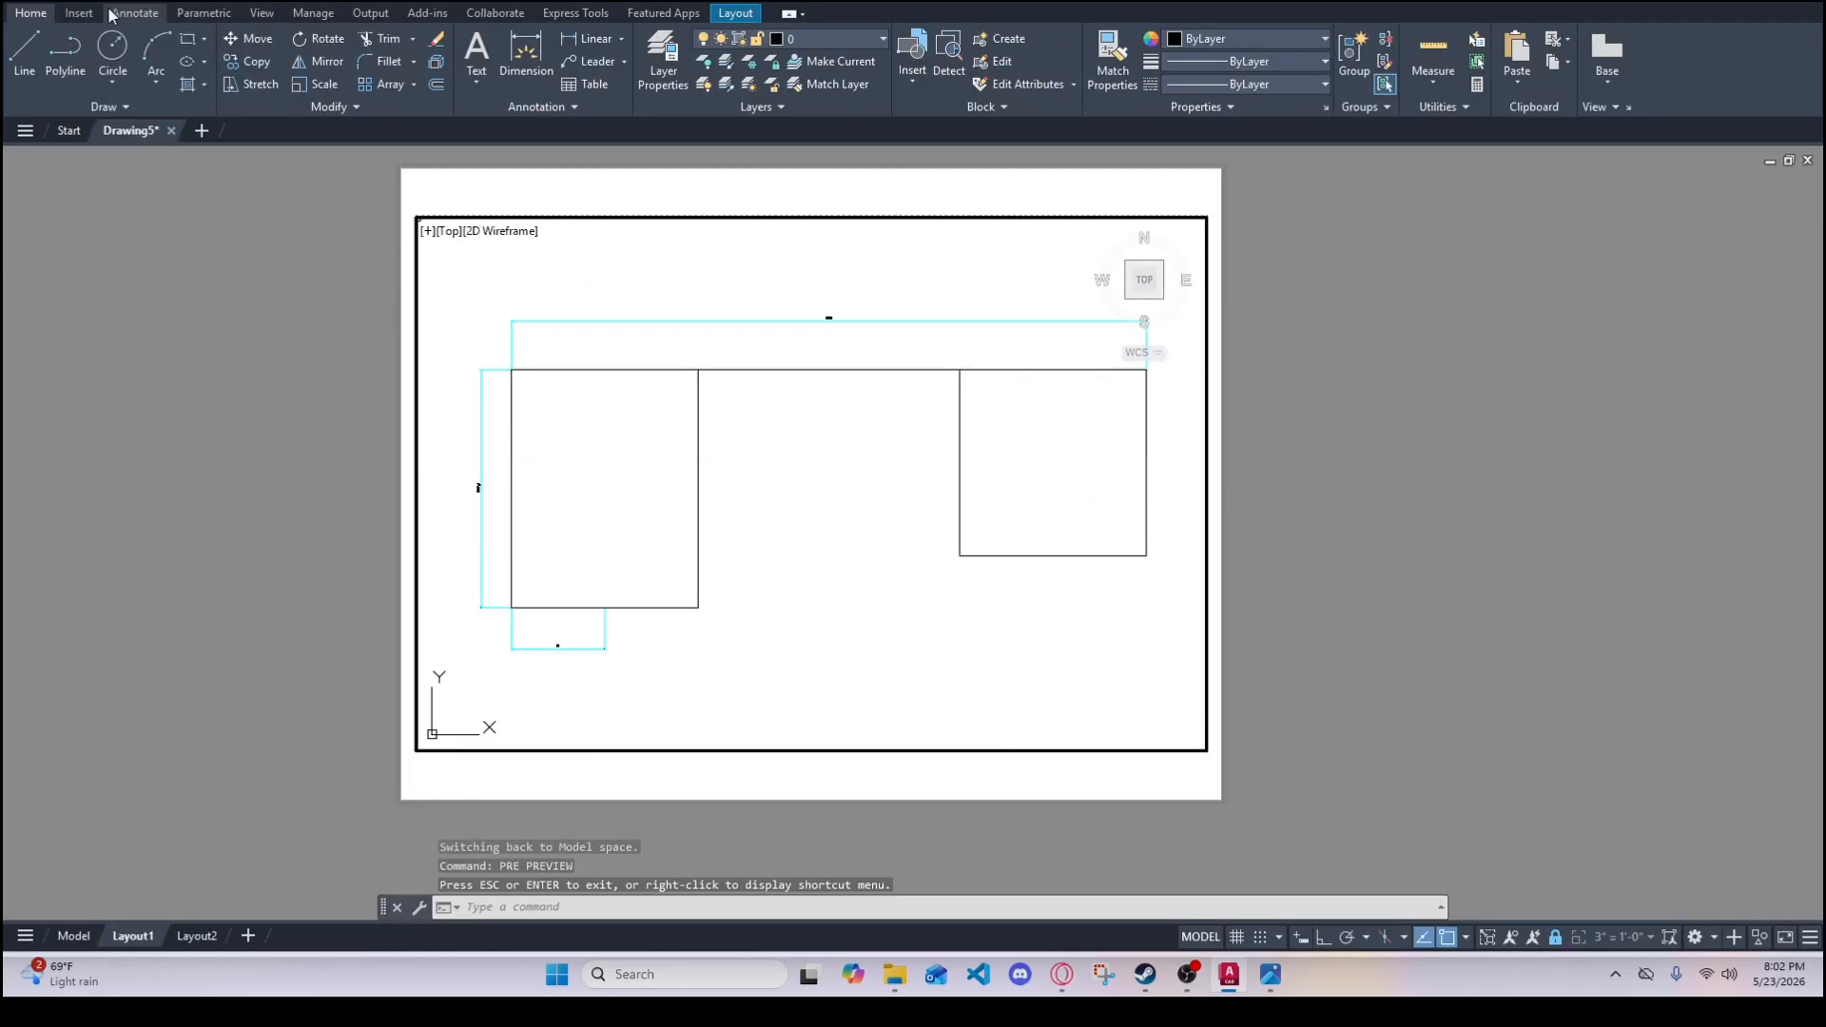
- Update the overall width, height and lower dimensions to the current Standard dimension style inside the viewport
left_click(142, 12)
left_click(47, 13)
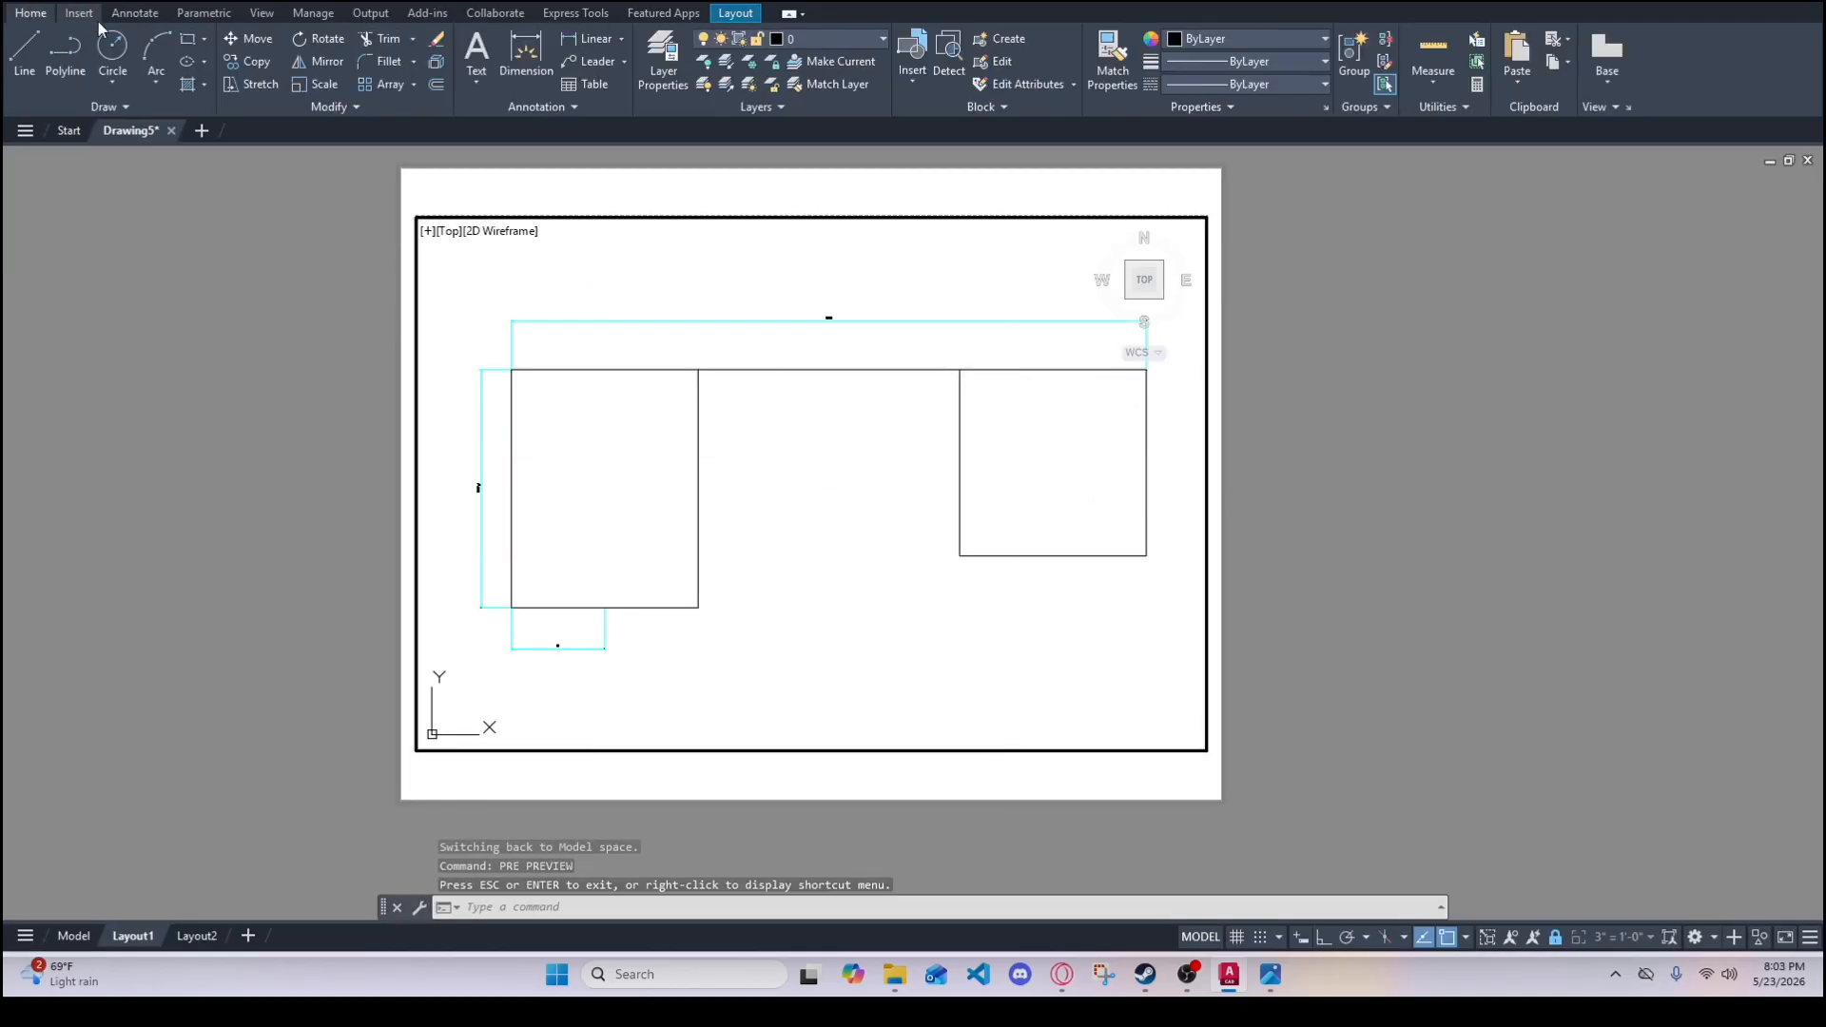
left_click(141, 14)
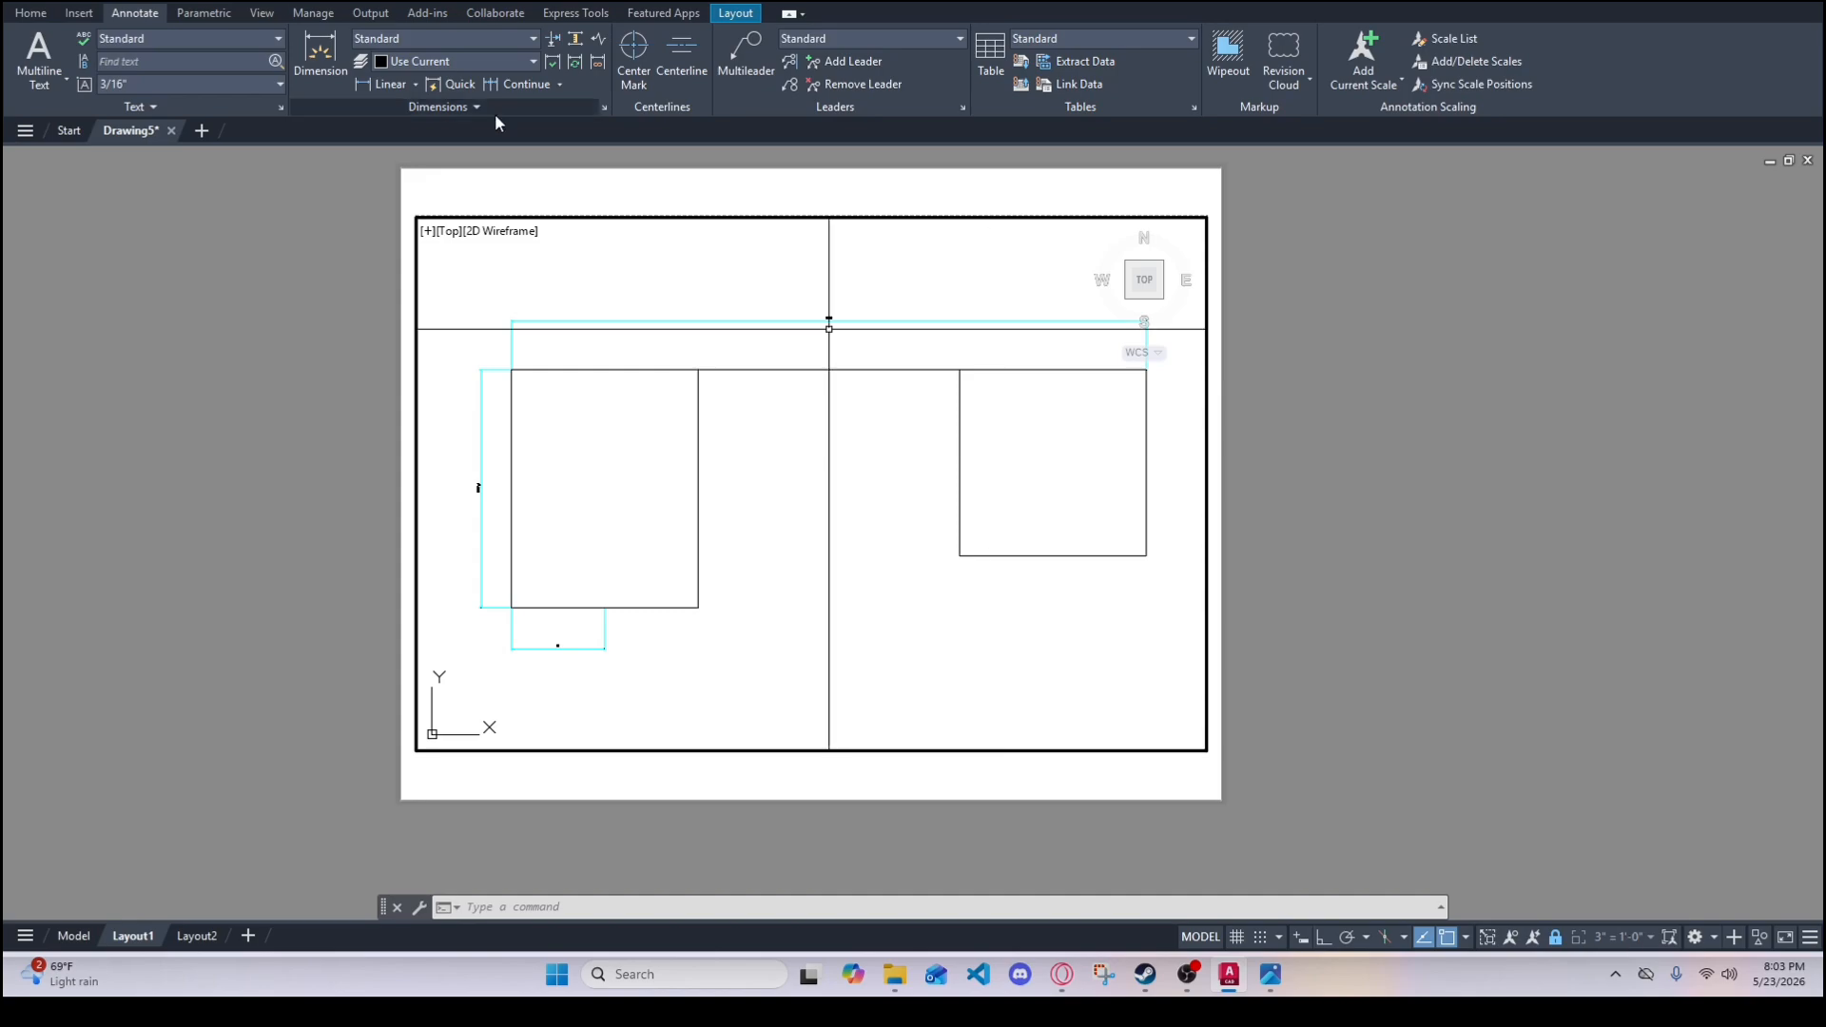
left_click(577, 66)
left_click(884, 339)
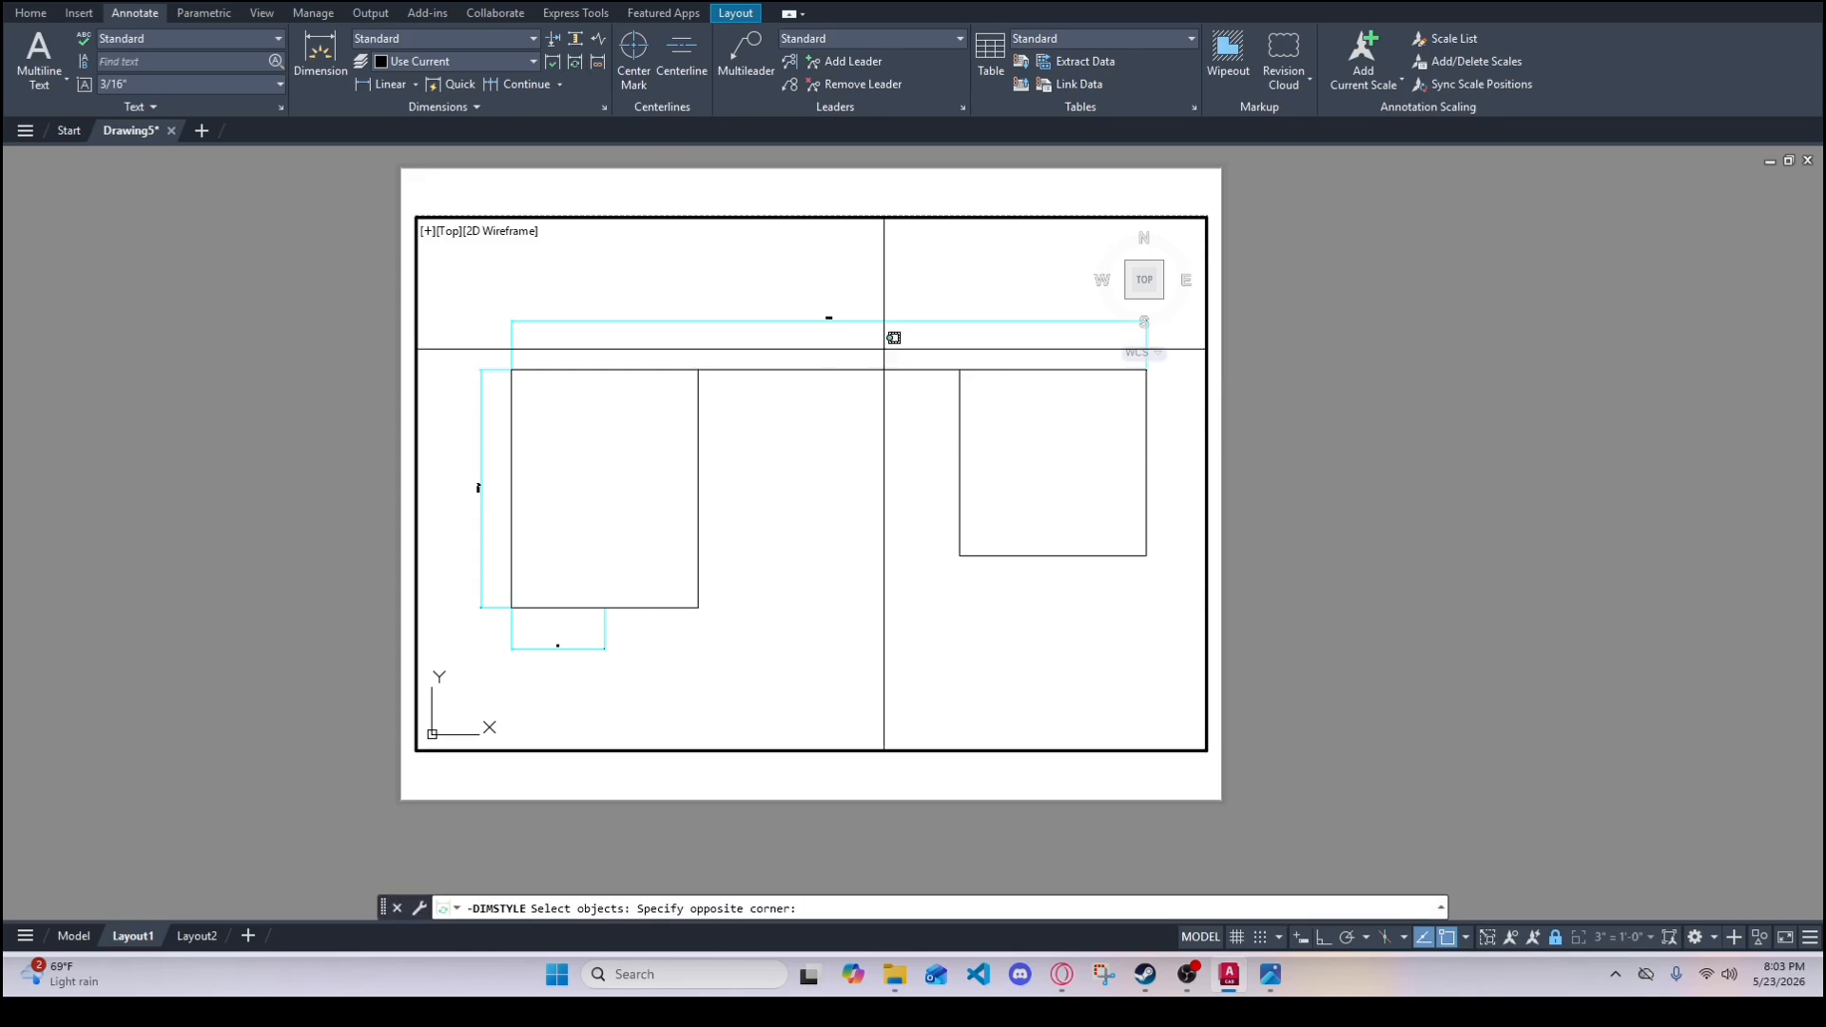
left_click(804, 302)
left_click(501, 472)
left_click(462, 437)
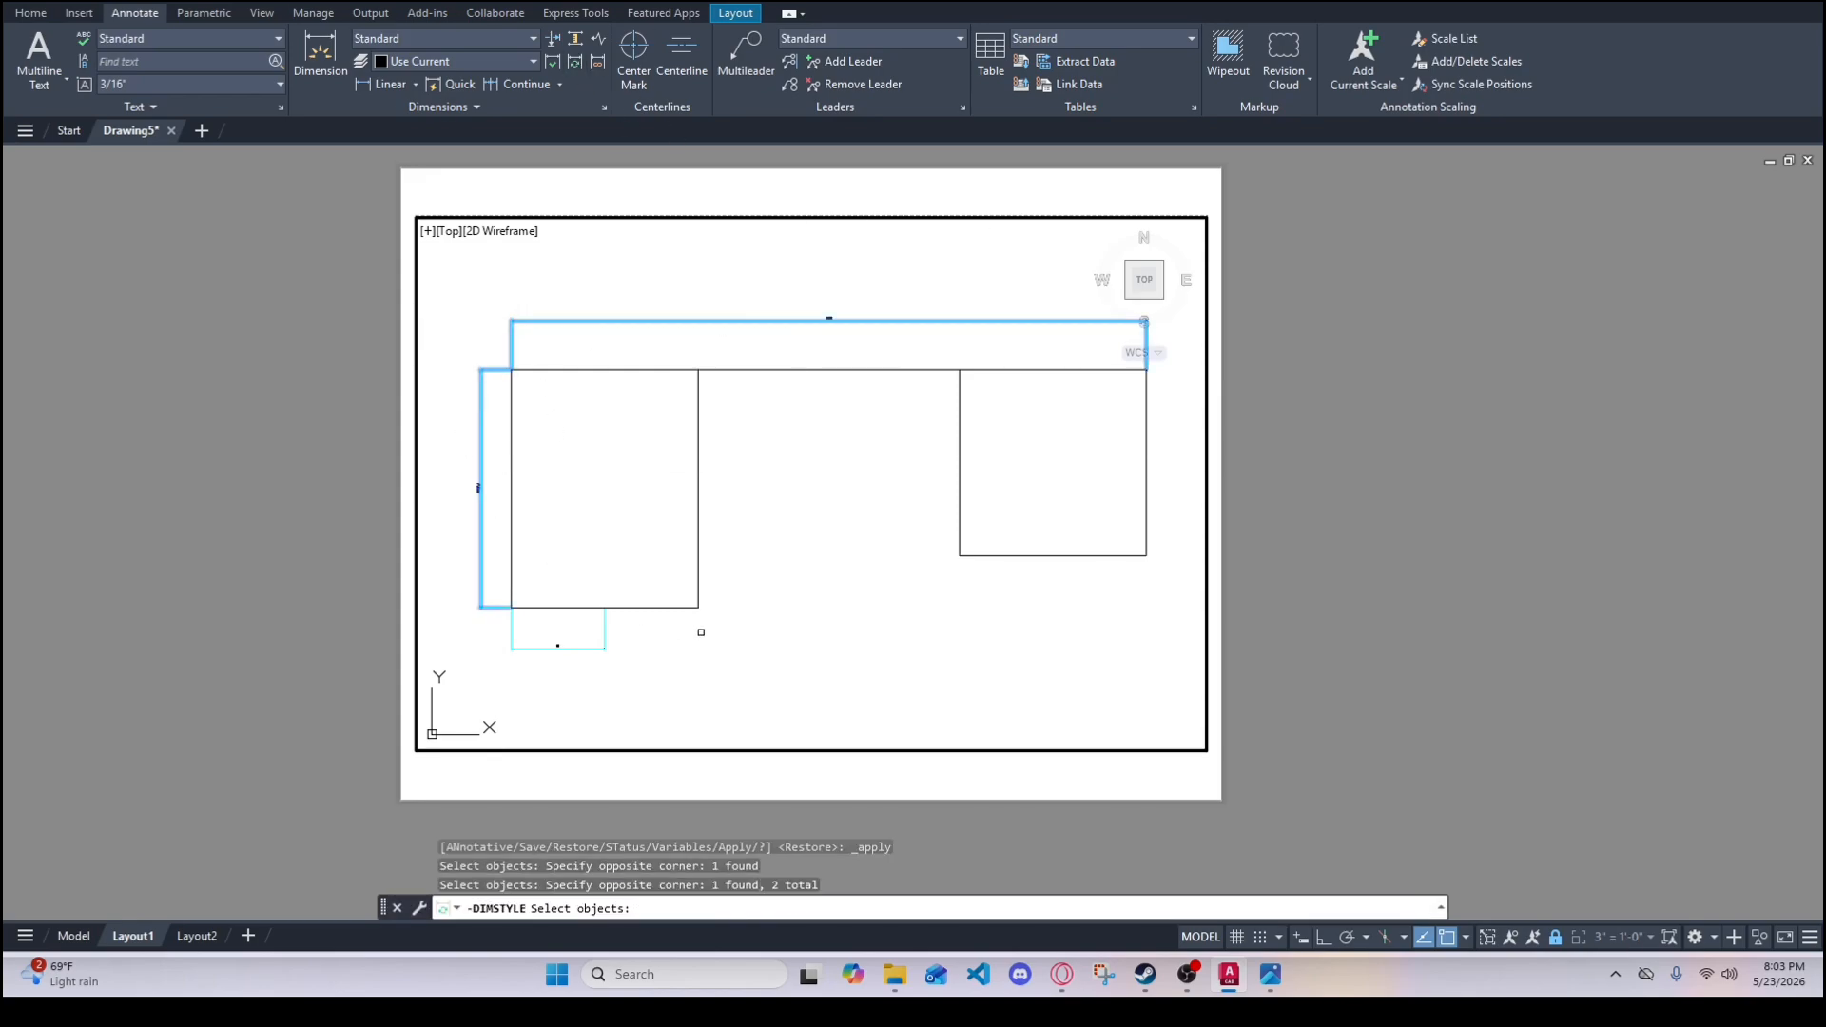
left_click(701, 631)
left_click(478, 432)
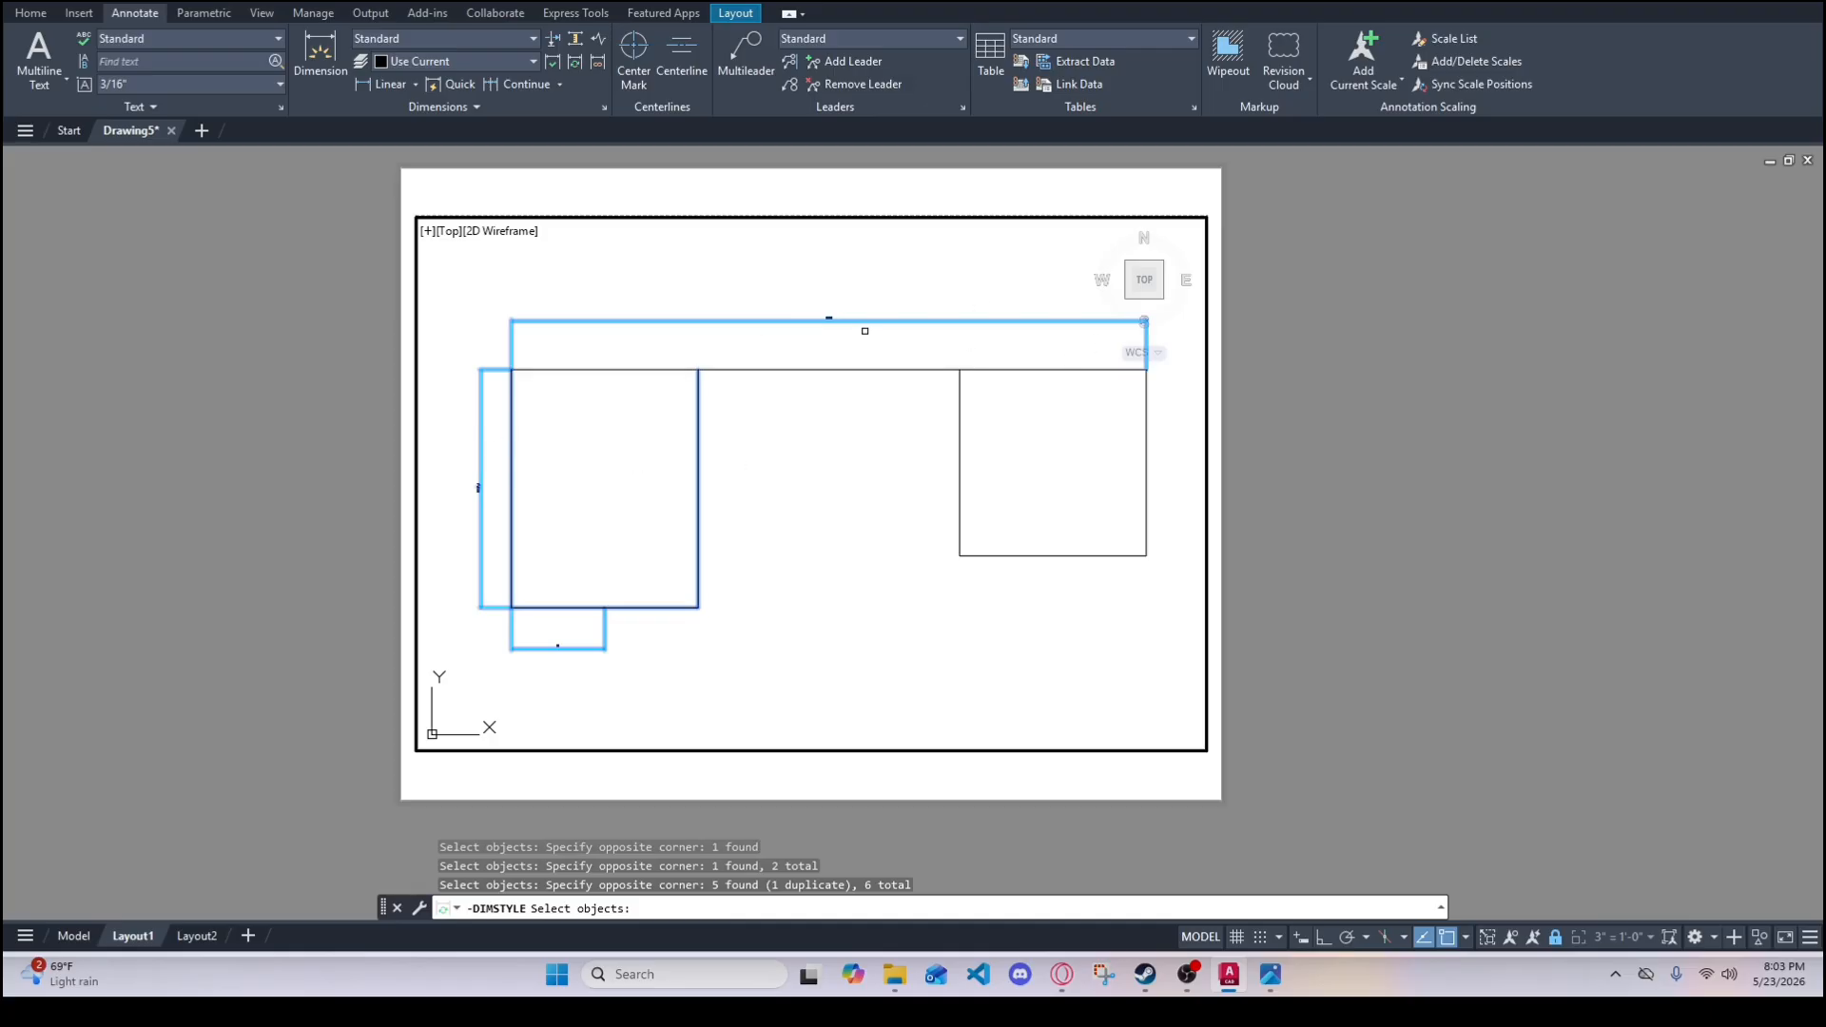
key("Return")
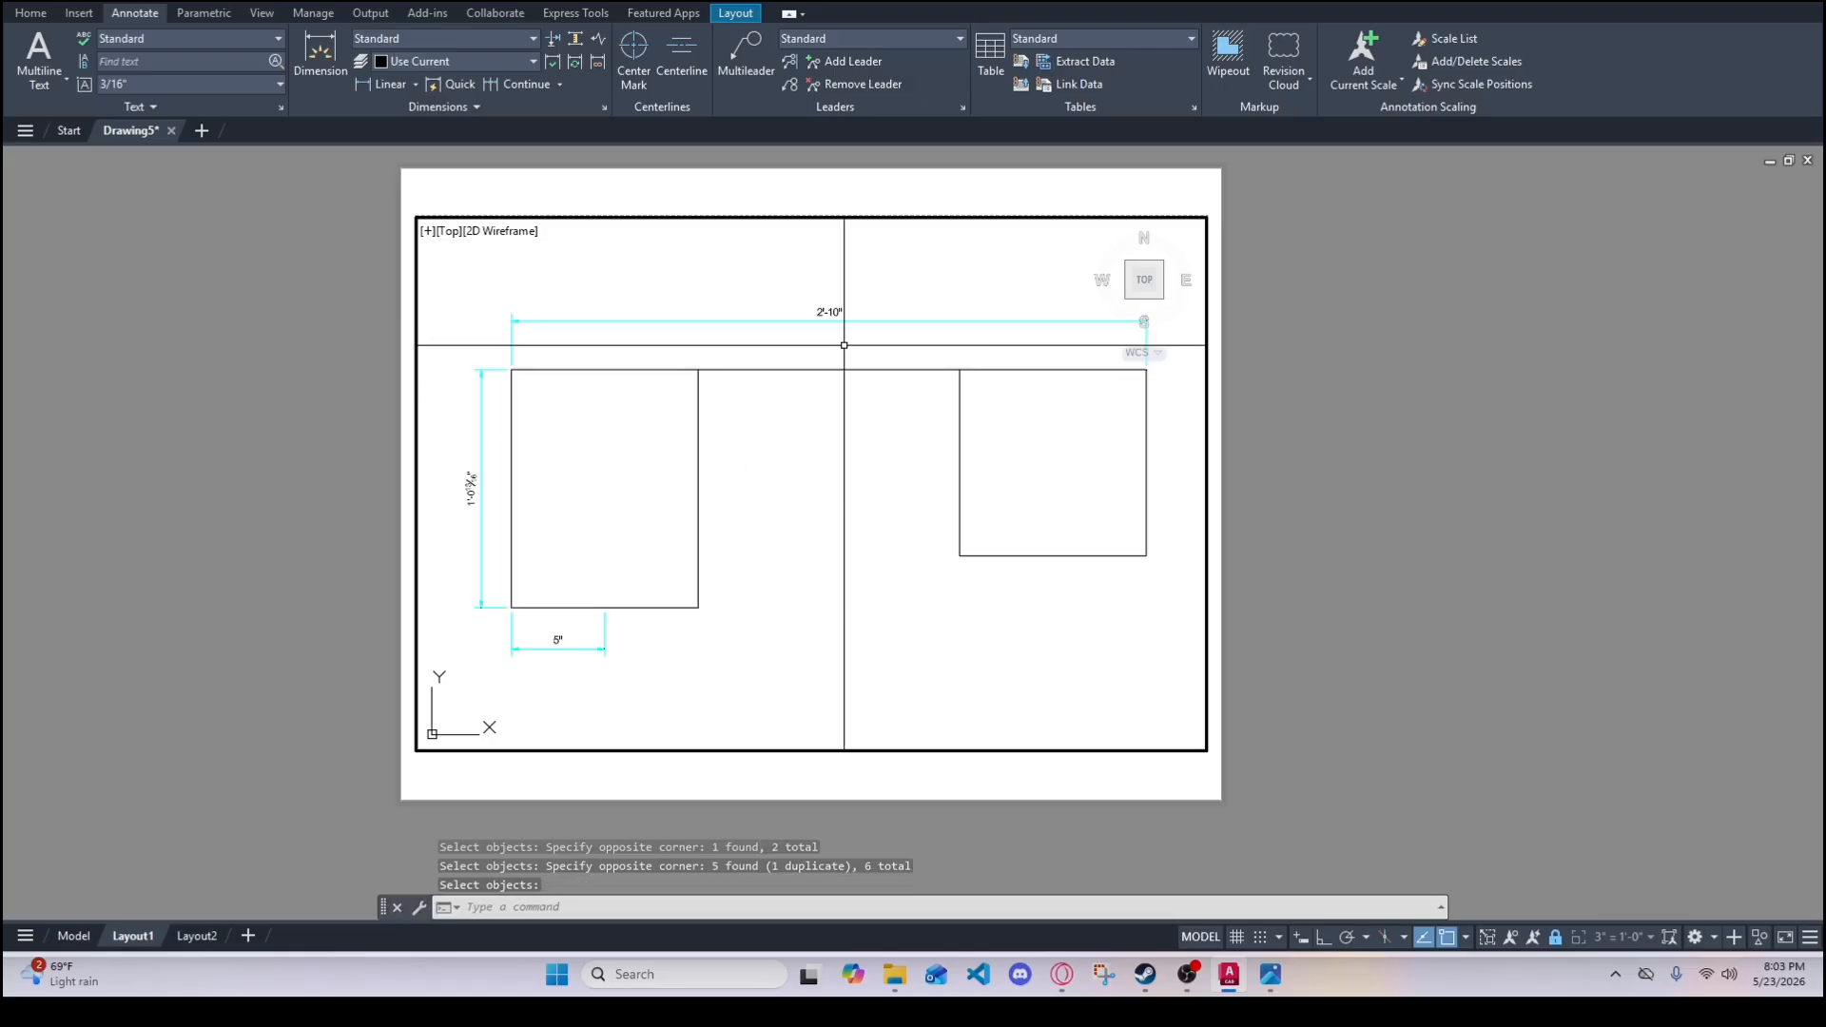
key("Escape")
key("Escape")
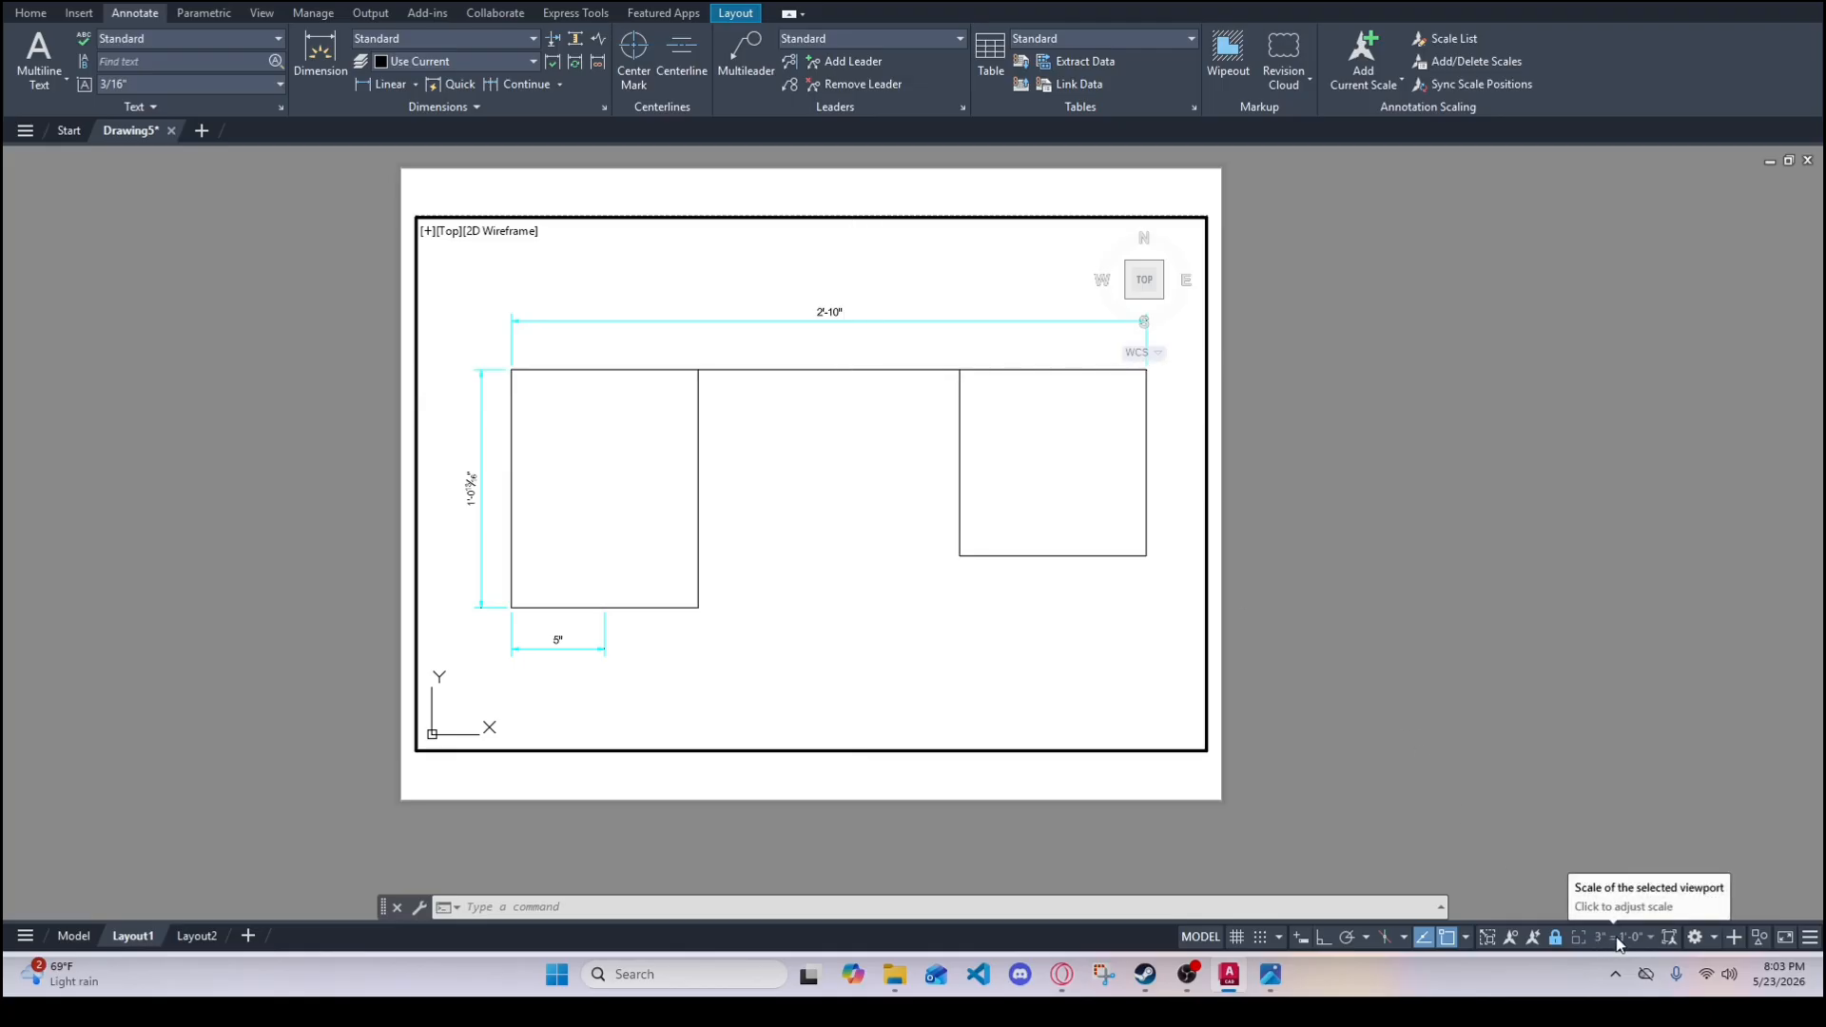
- Unlock the viewport, zoom its view far out, and update only the overall width dimension to the current dimension style
left_click(1555, 941)
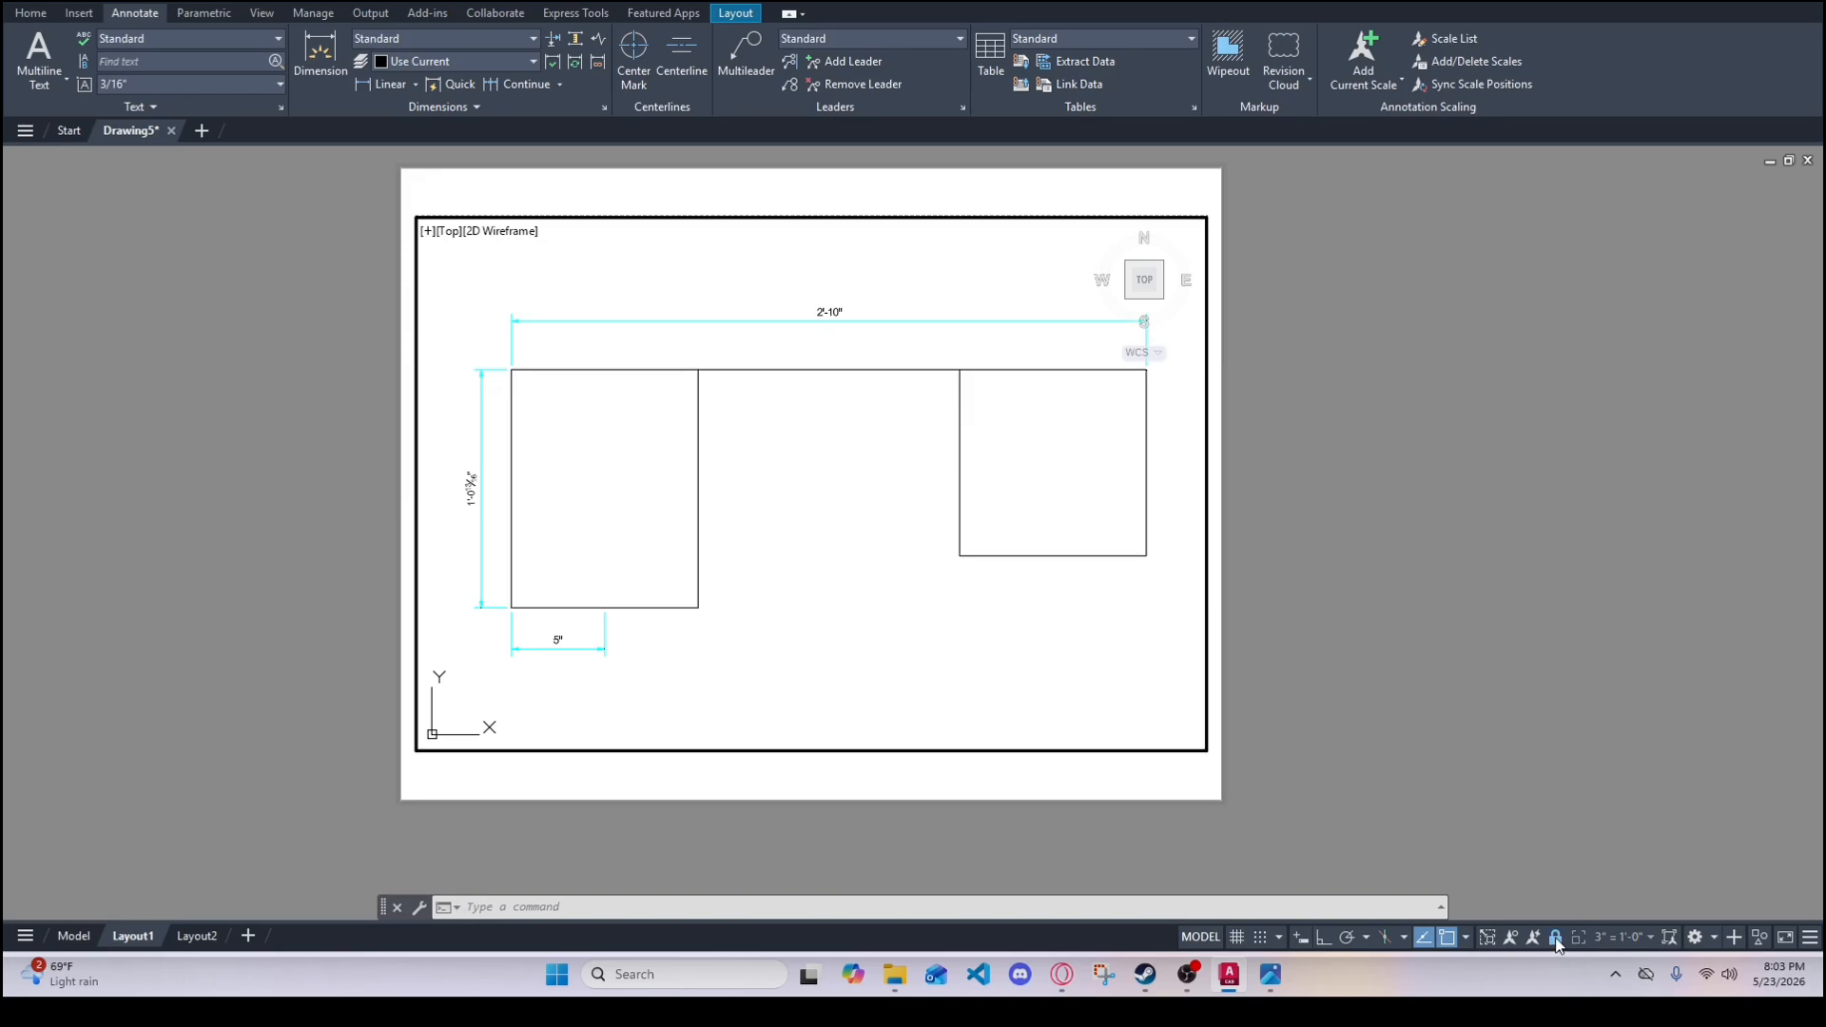
scroll(837, 433, "up", 2)
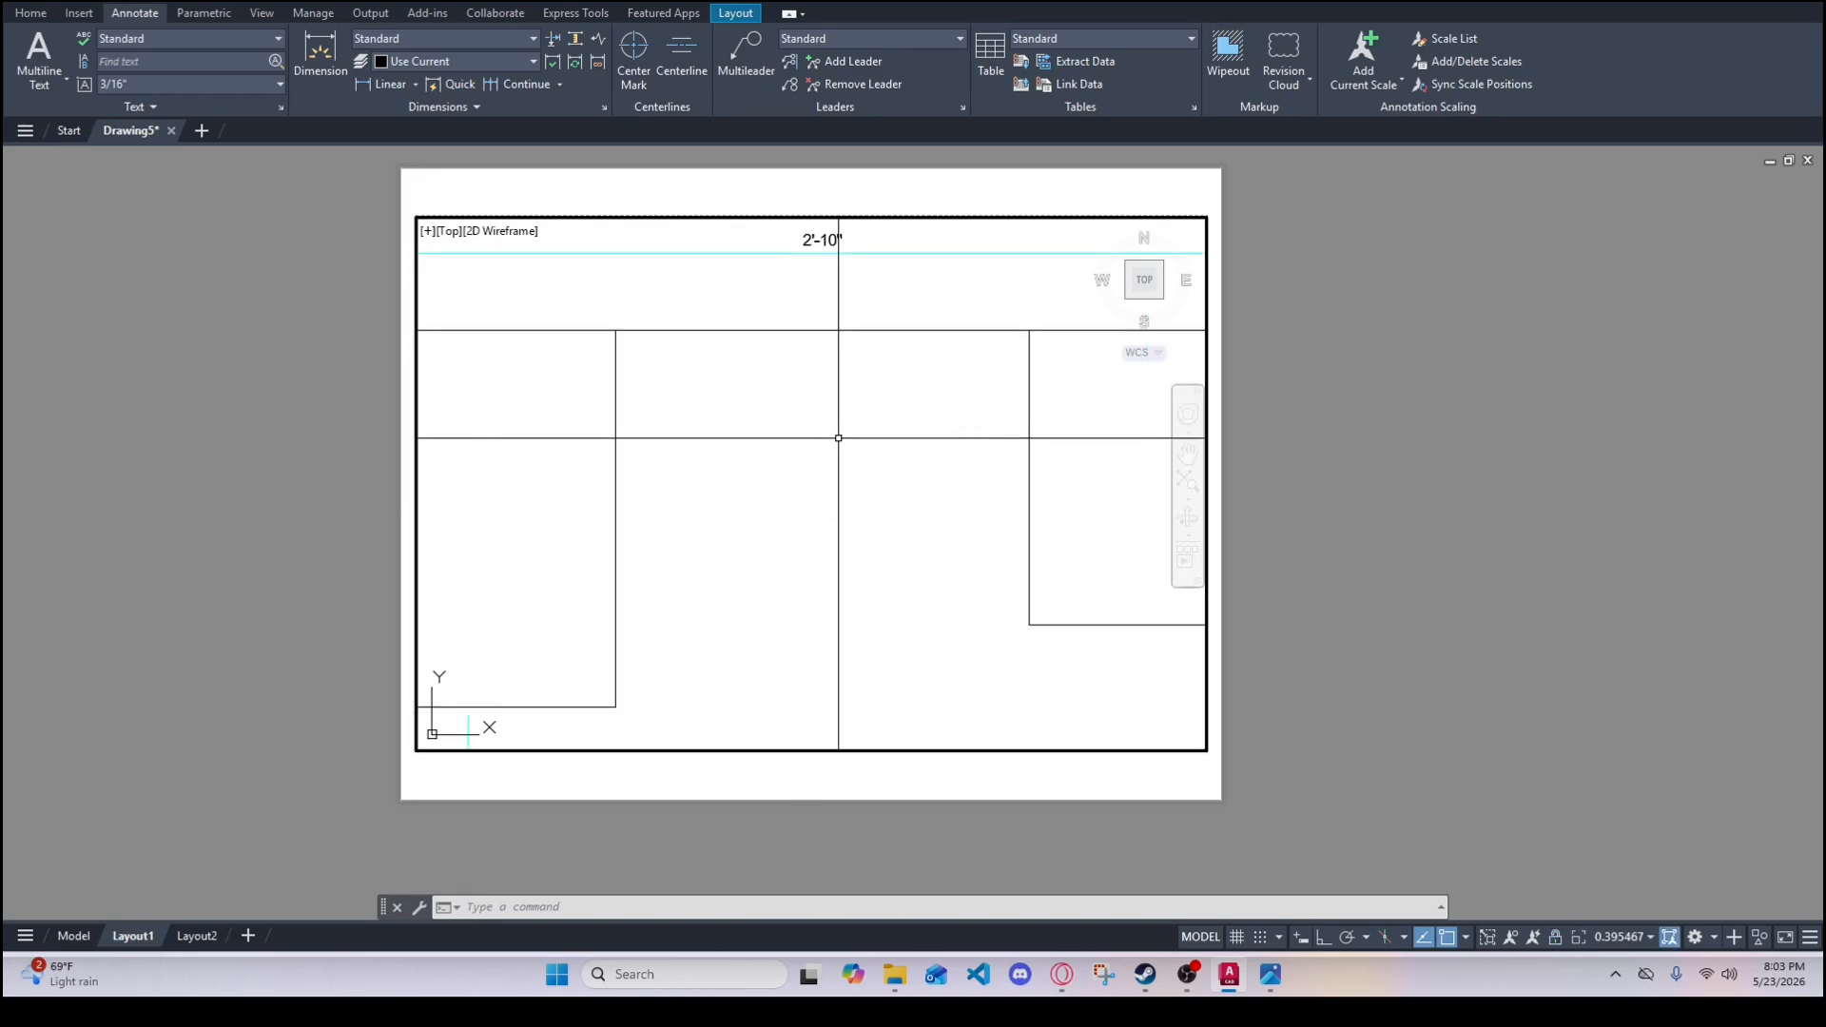
mouse_move(833, 362)
middle_mouse_down()
mouse_move(823, 510)
mouse_move(808, 454)
middle_mouse_up()
scroll(824, 490, "down", 6)
left_click(579, 64)
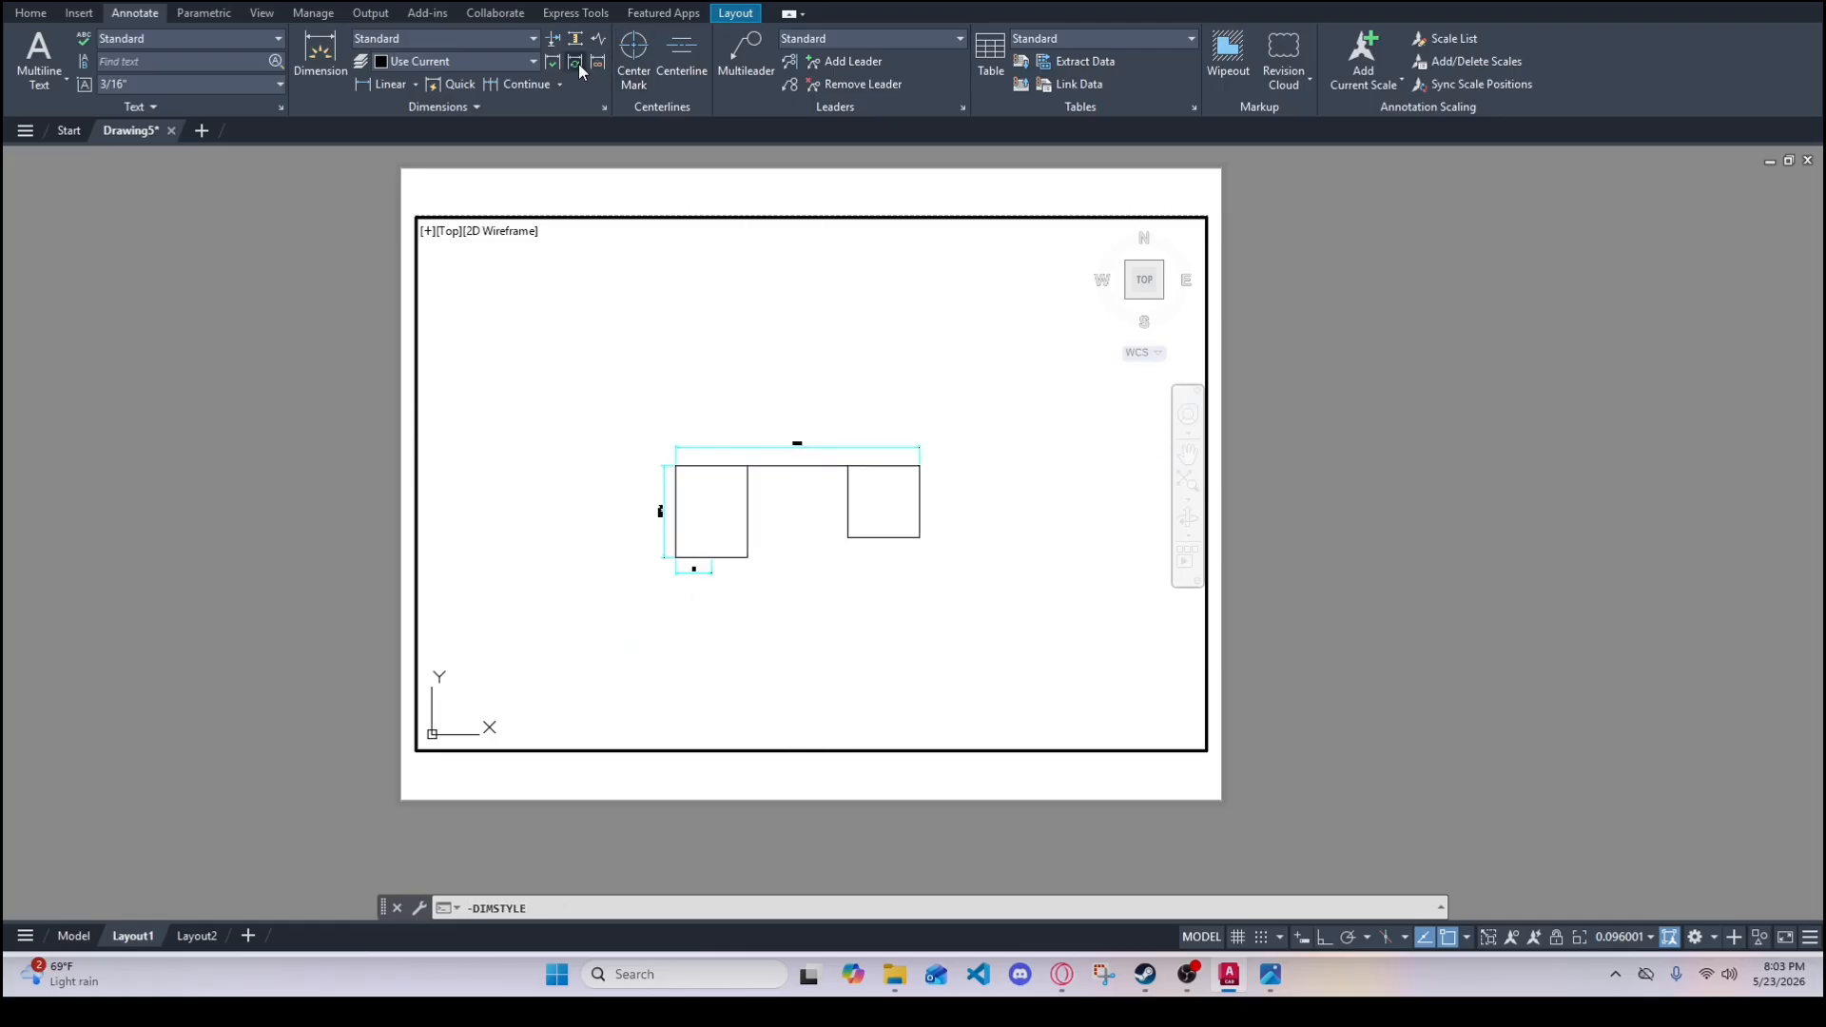
left_click_drag(813, 408, 795, 453)
key("Return")
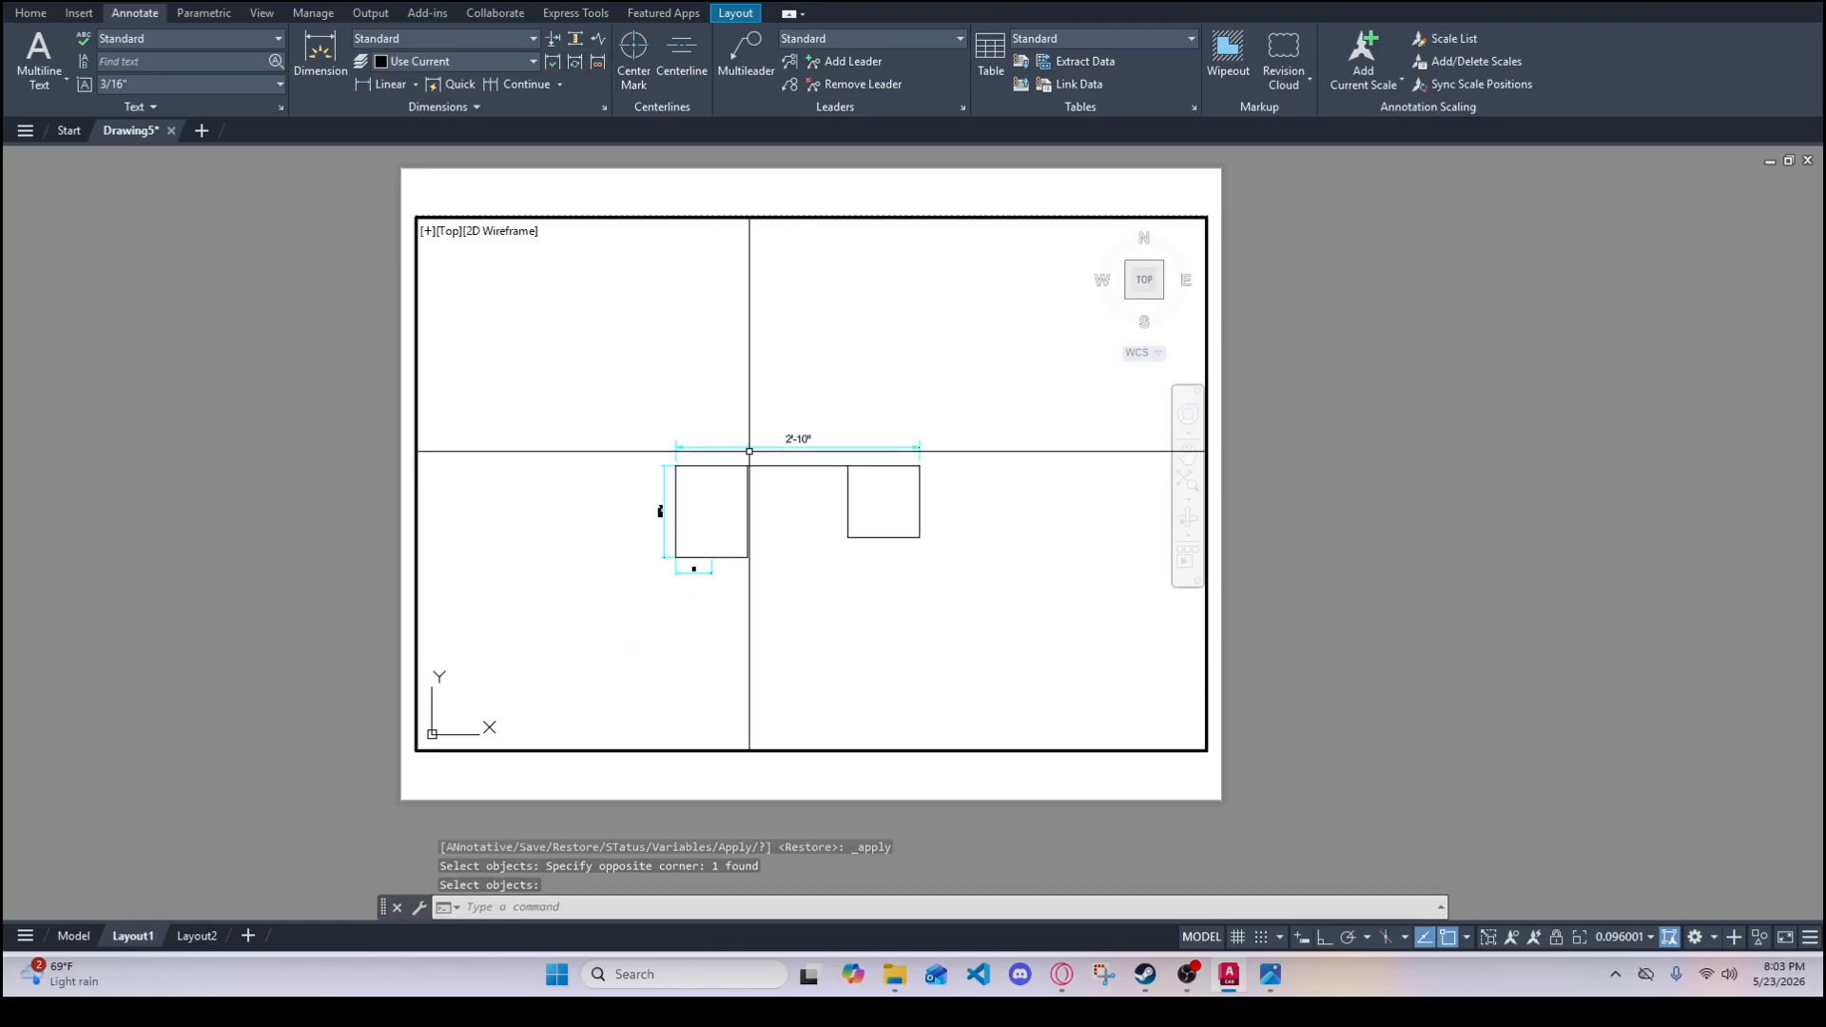
- Set the unlocked viewport's scale to 3" = 1'-0"
left_click(1614, 940)
scroll(1612, 856, "down", 3)
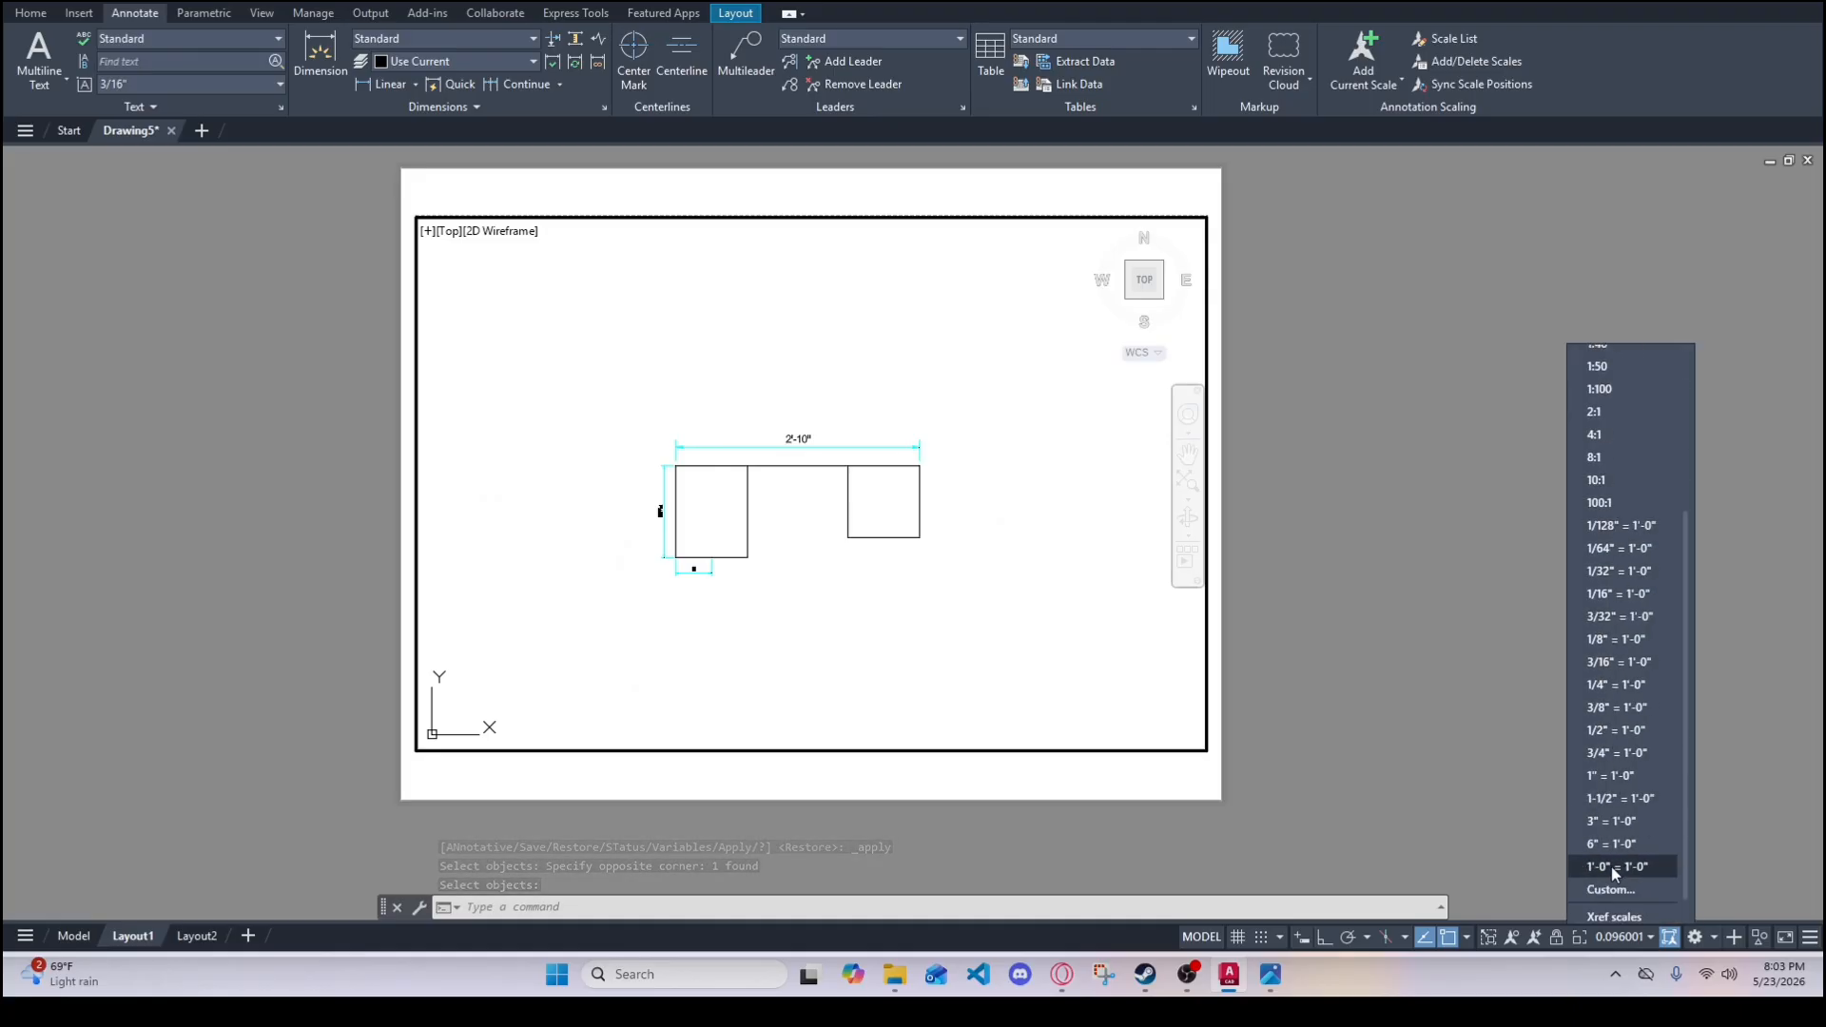
left_click(1613, 822)
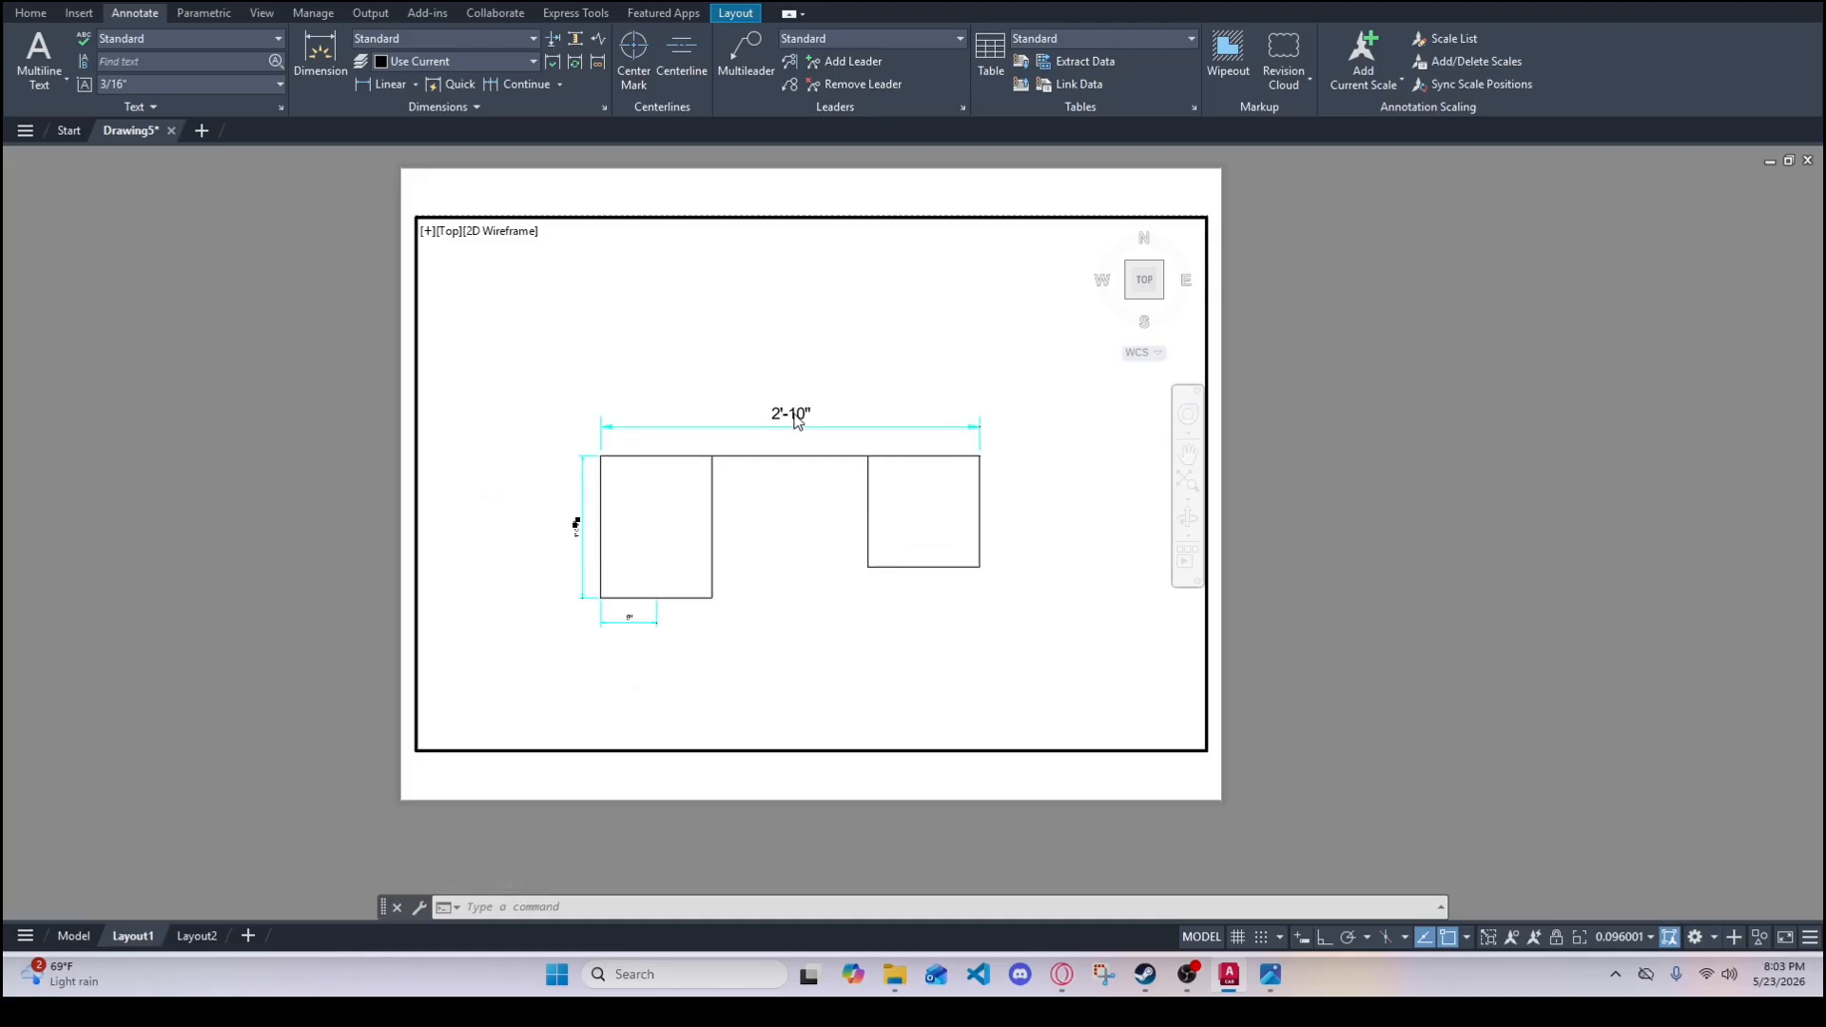
- Recentre the drawing in the viewport, set the viewport scale to 3" = 1'-0", and lock the viewport
middle_click(821, 467)
middle_click(821, 467)
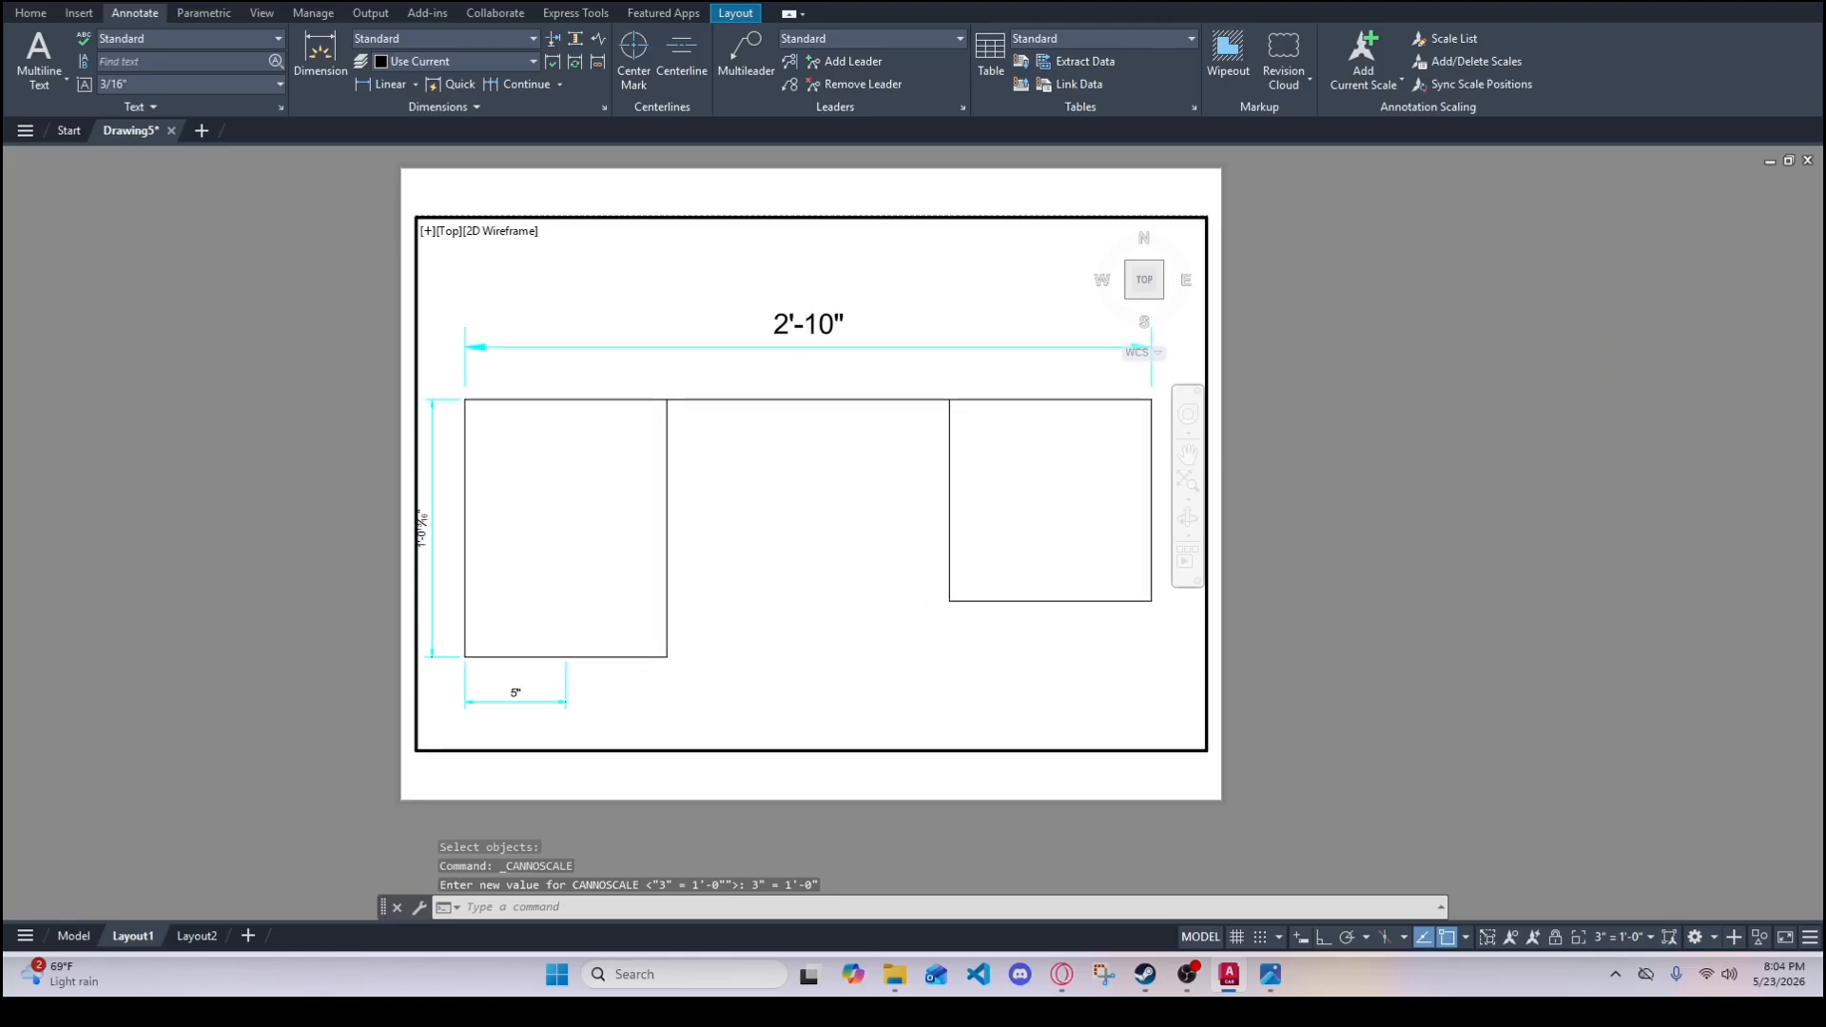
left_click(1614, 937)
left_click(1617, 844)
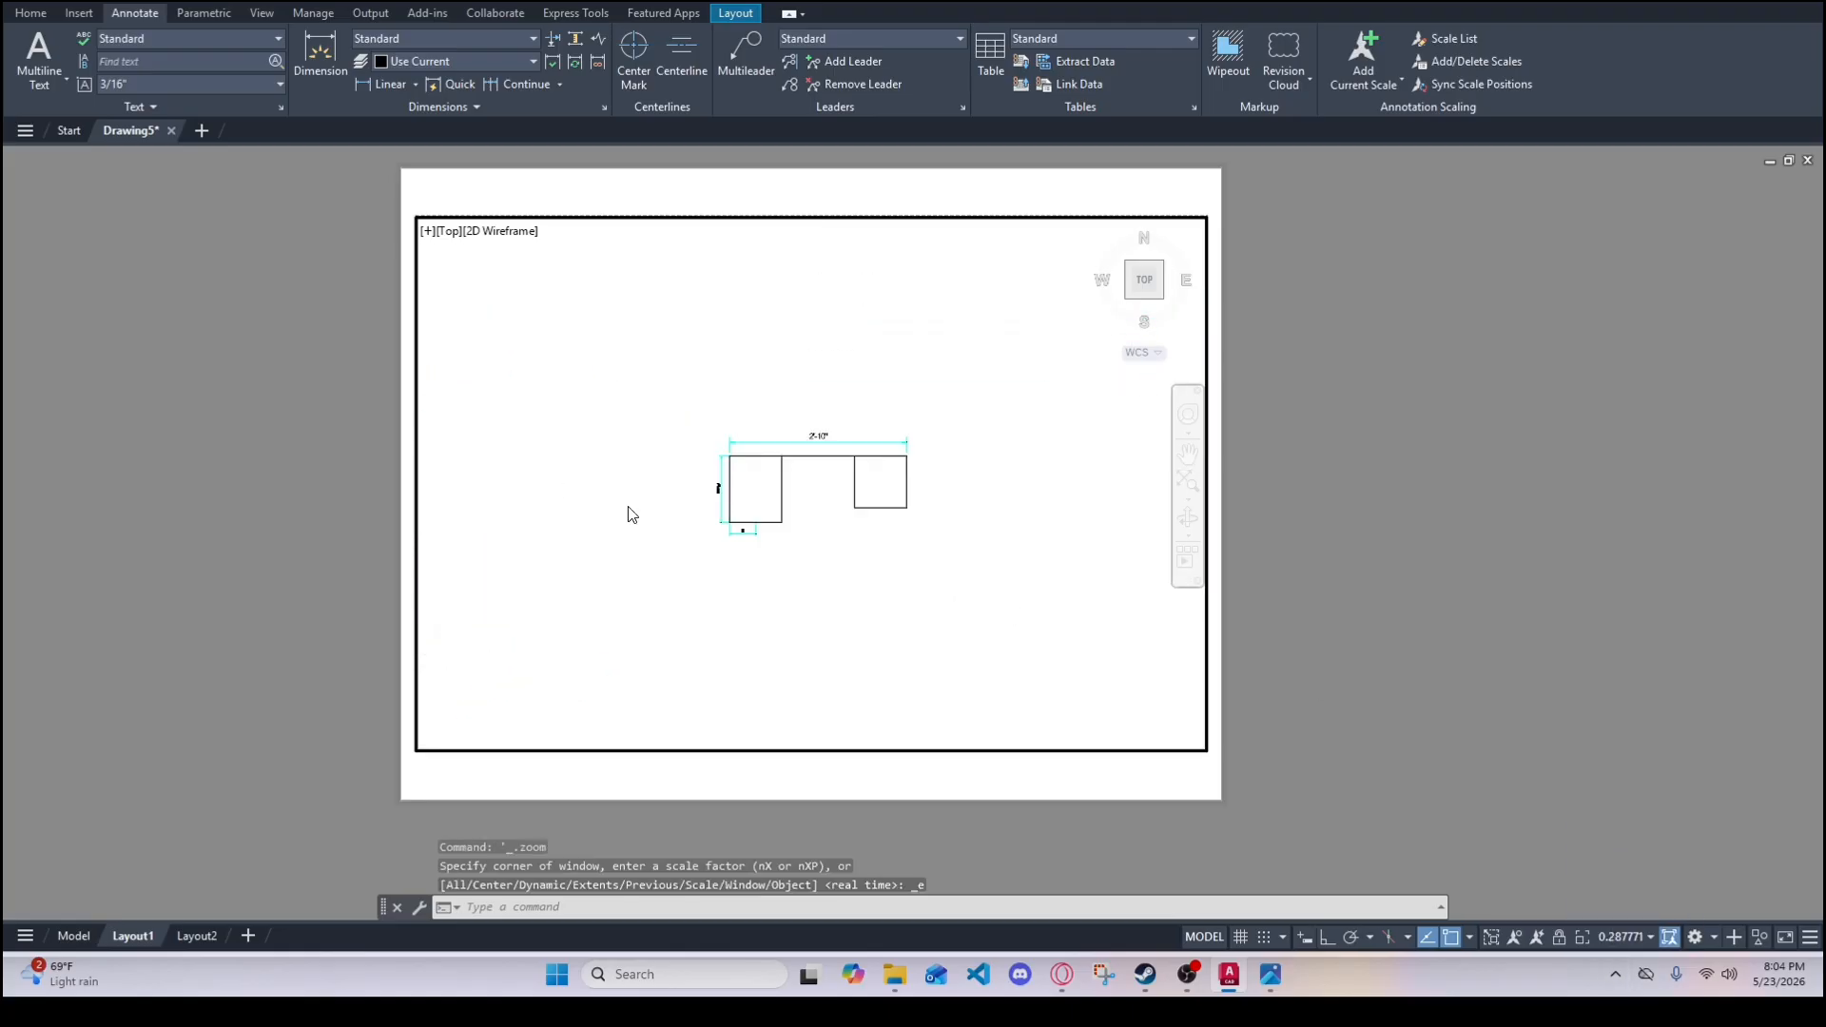
left_click(1614, 937)
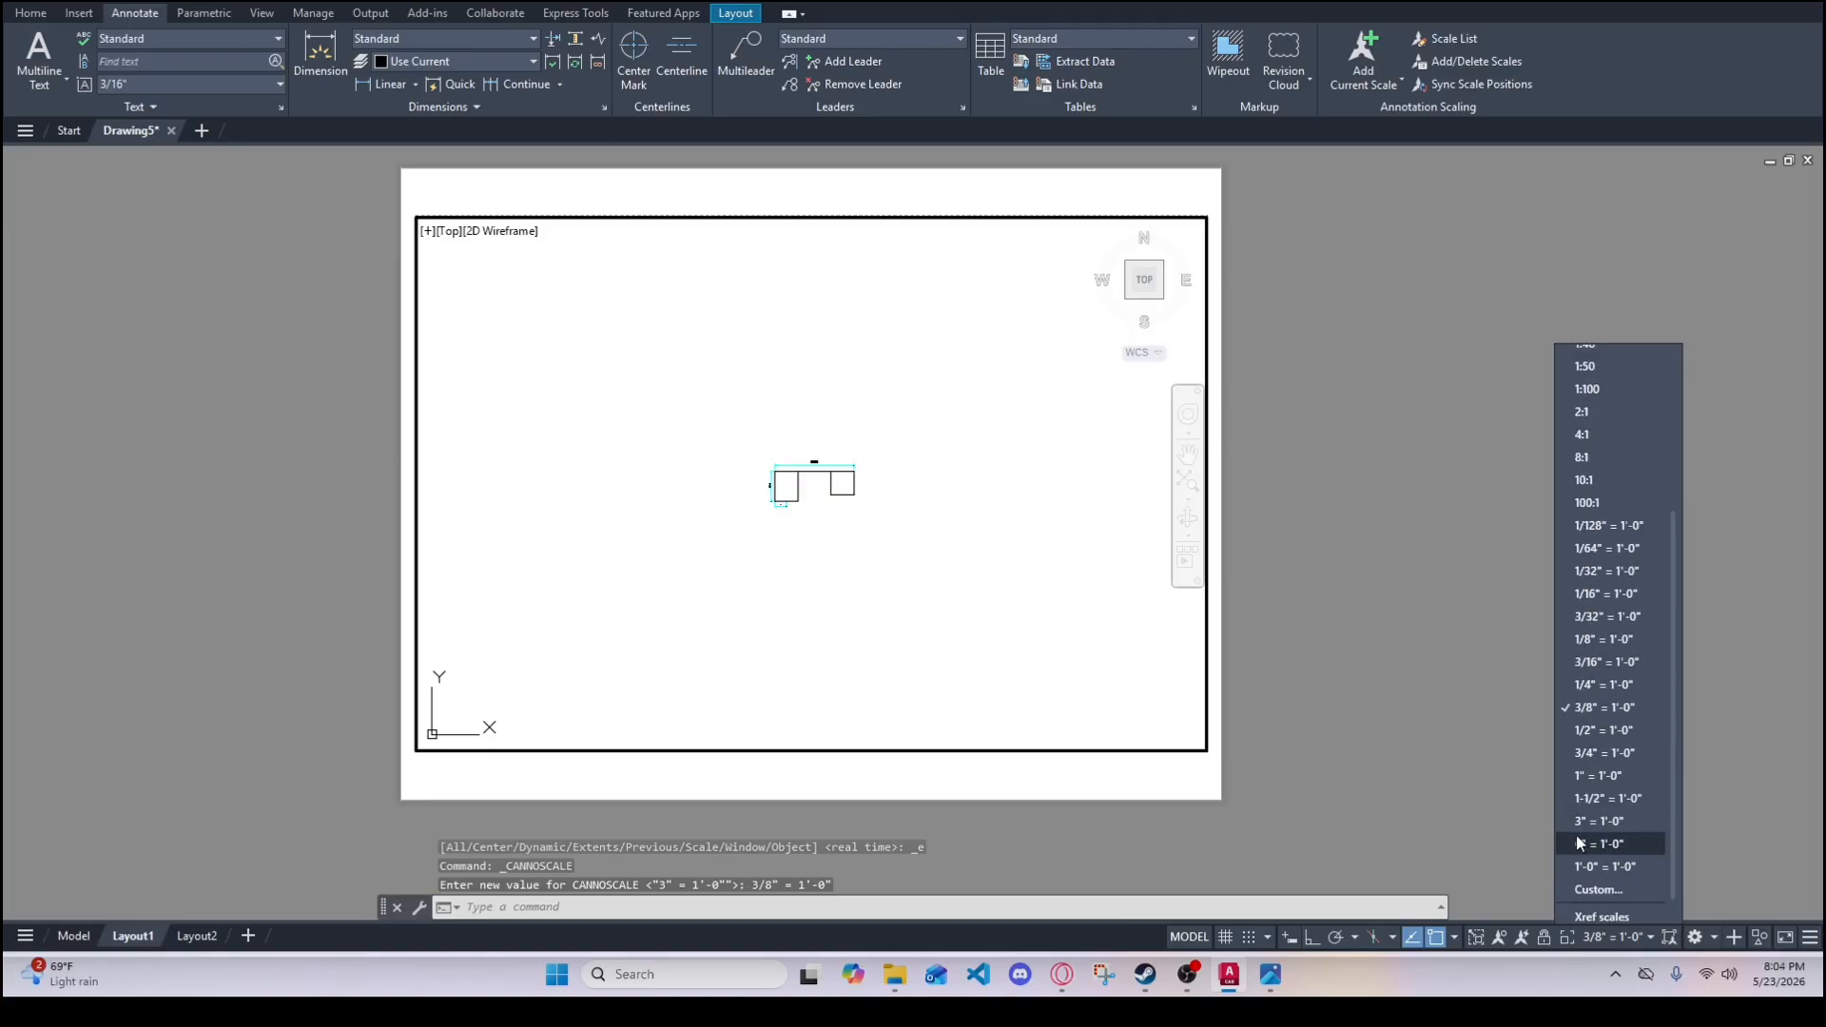
left_click(1607, 821)
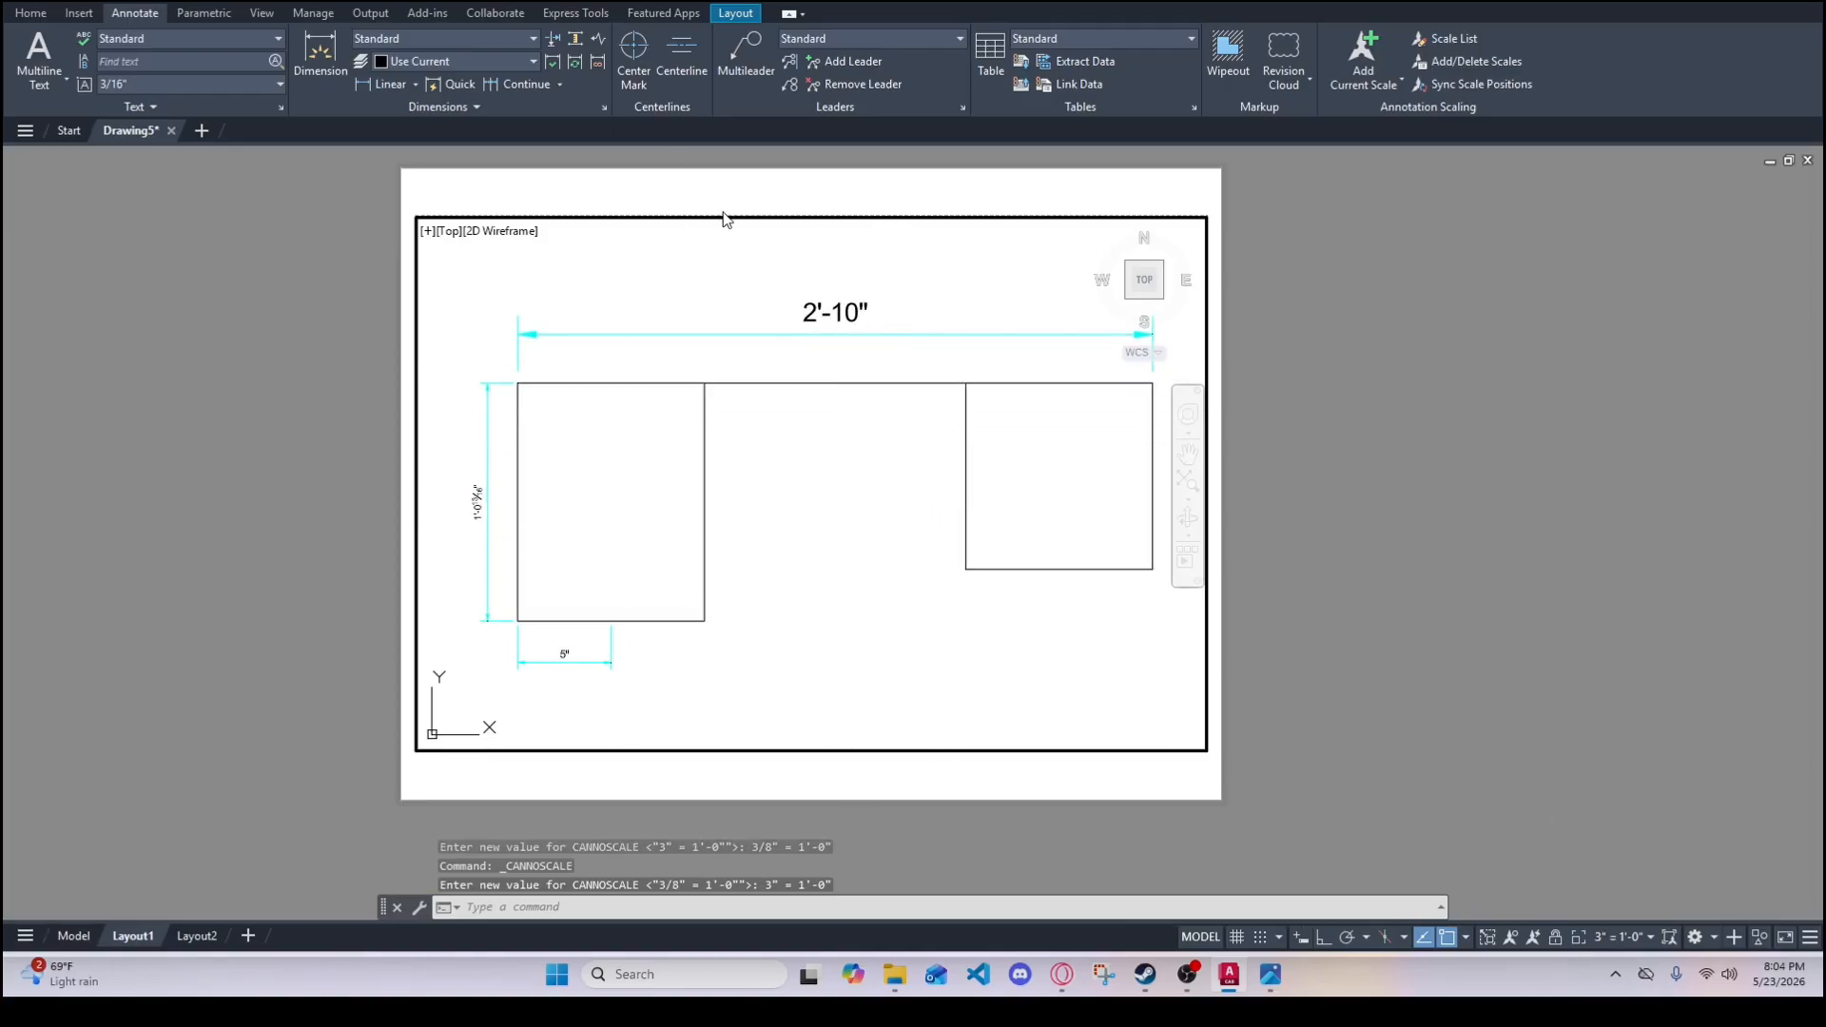
left_click(1557, 942)
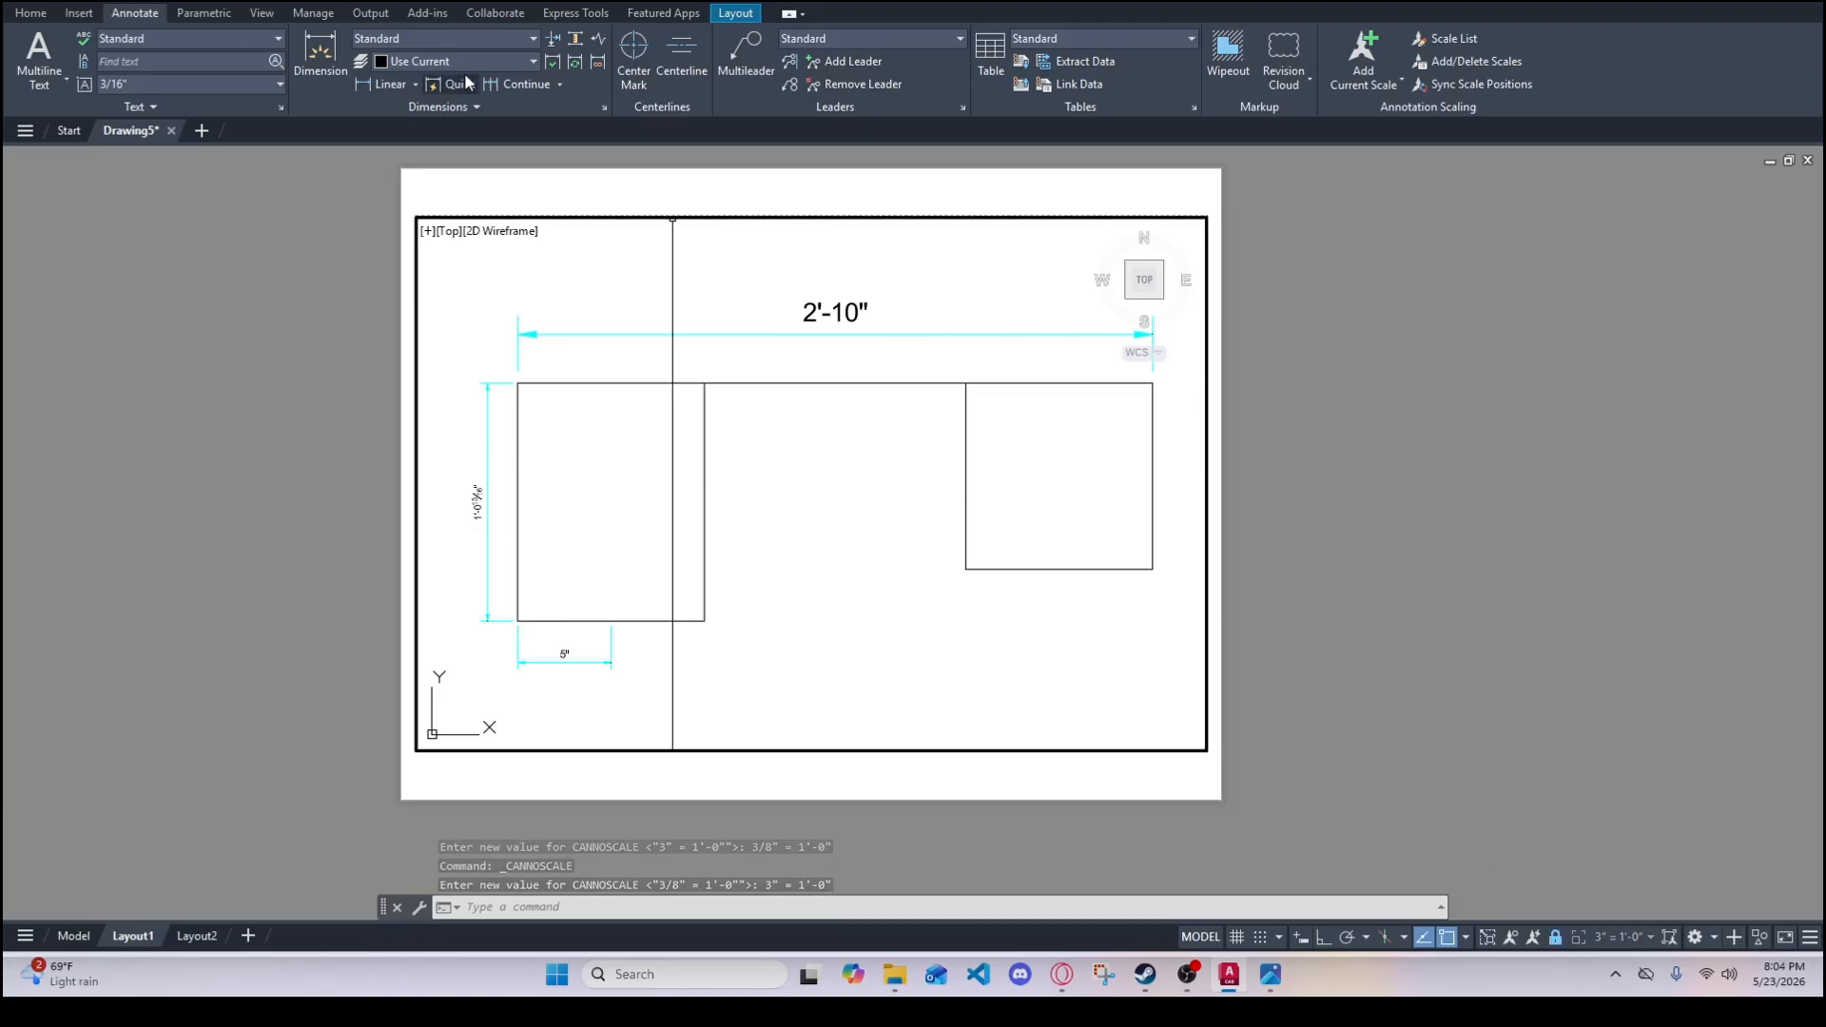
- Update the overall width dimension above the rectangles to the current Standard dimension style
left_click(576, 63)
left_click(885, 274)
left_click(789, 318)
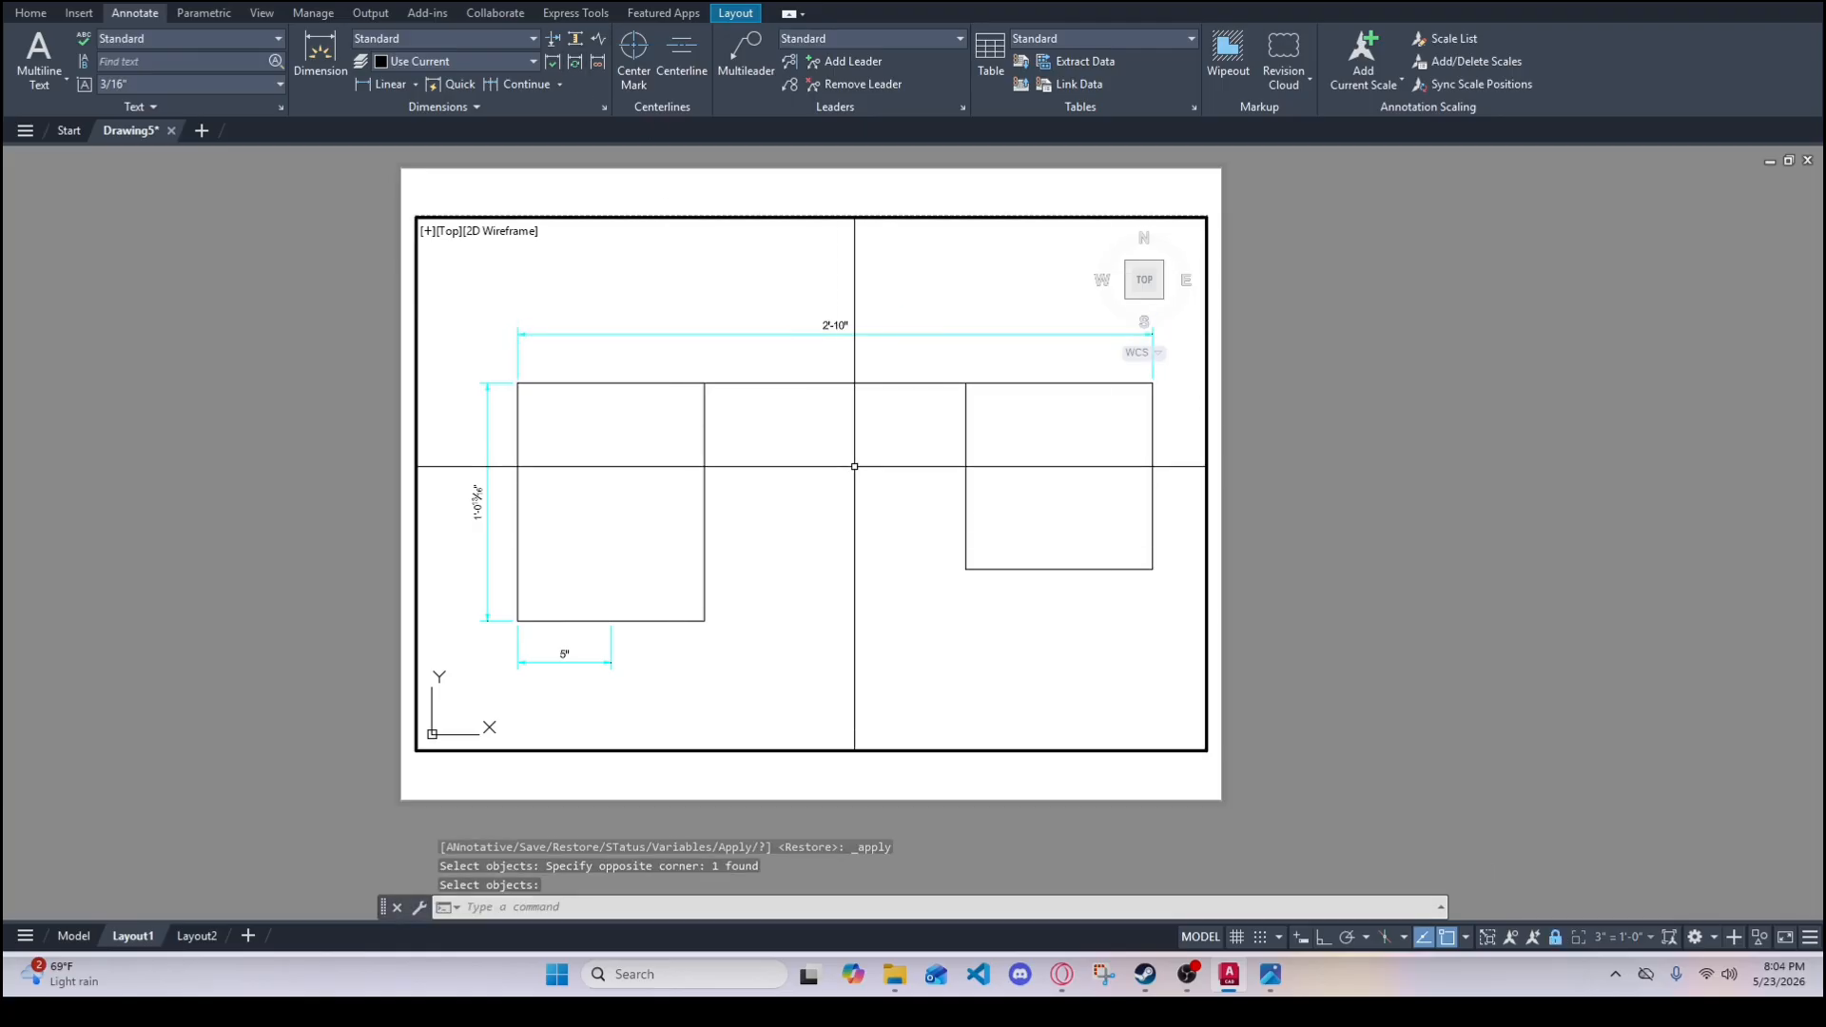
key("Escape")
key("Escape")
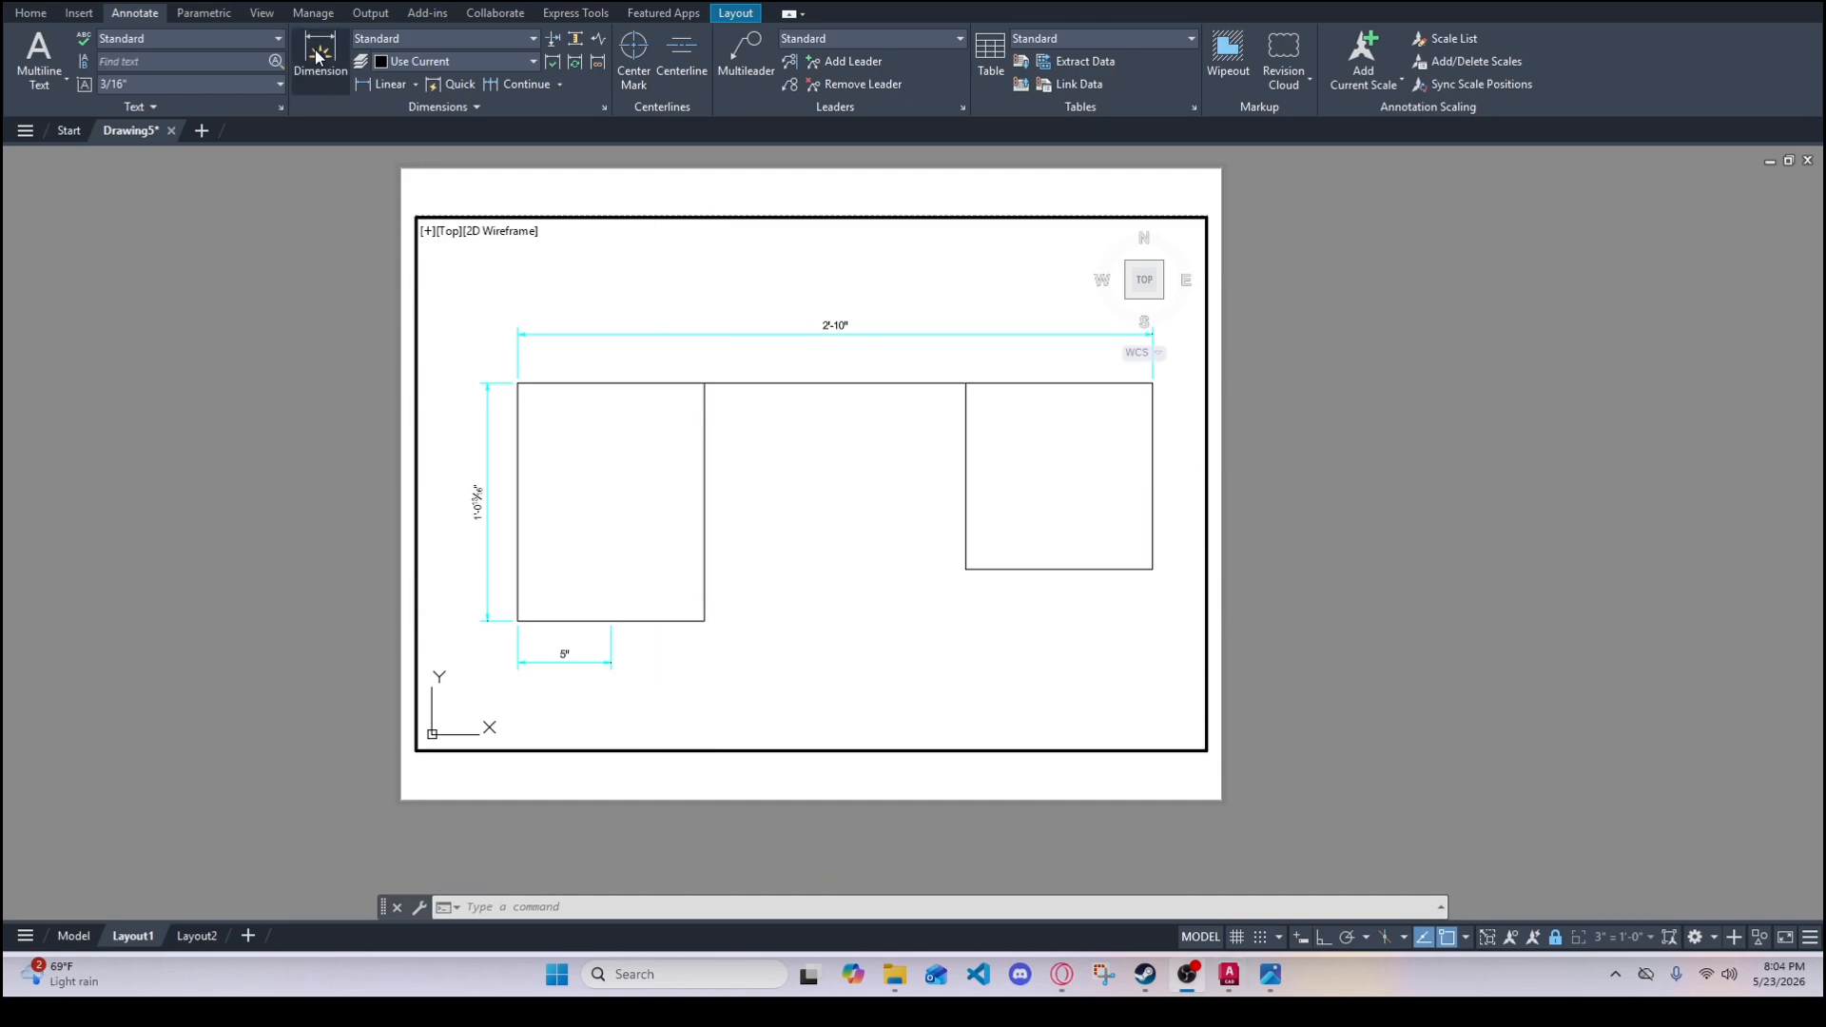
left_click(705, 548)
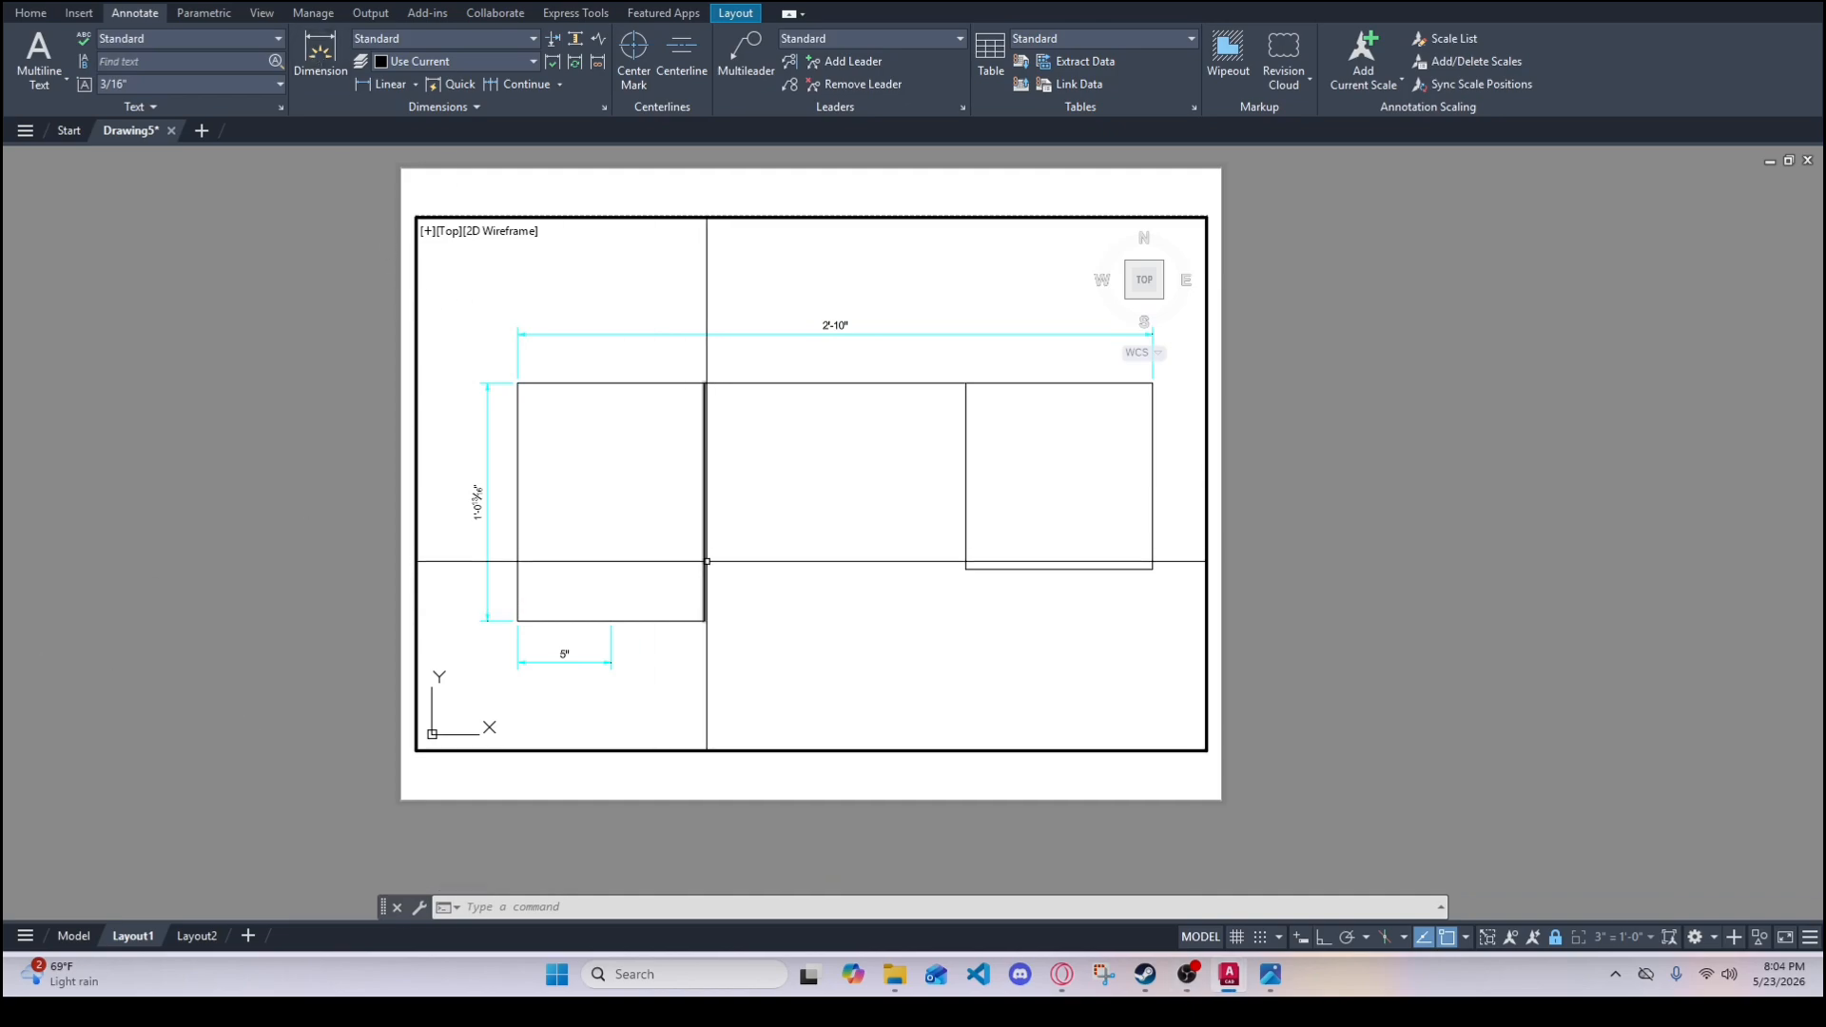
key("Escape")
key("Escape")
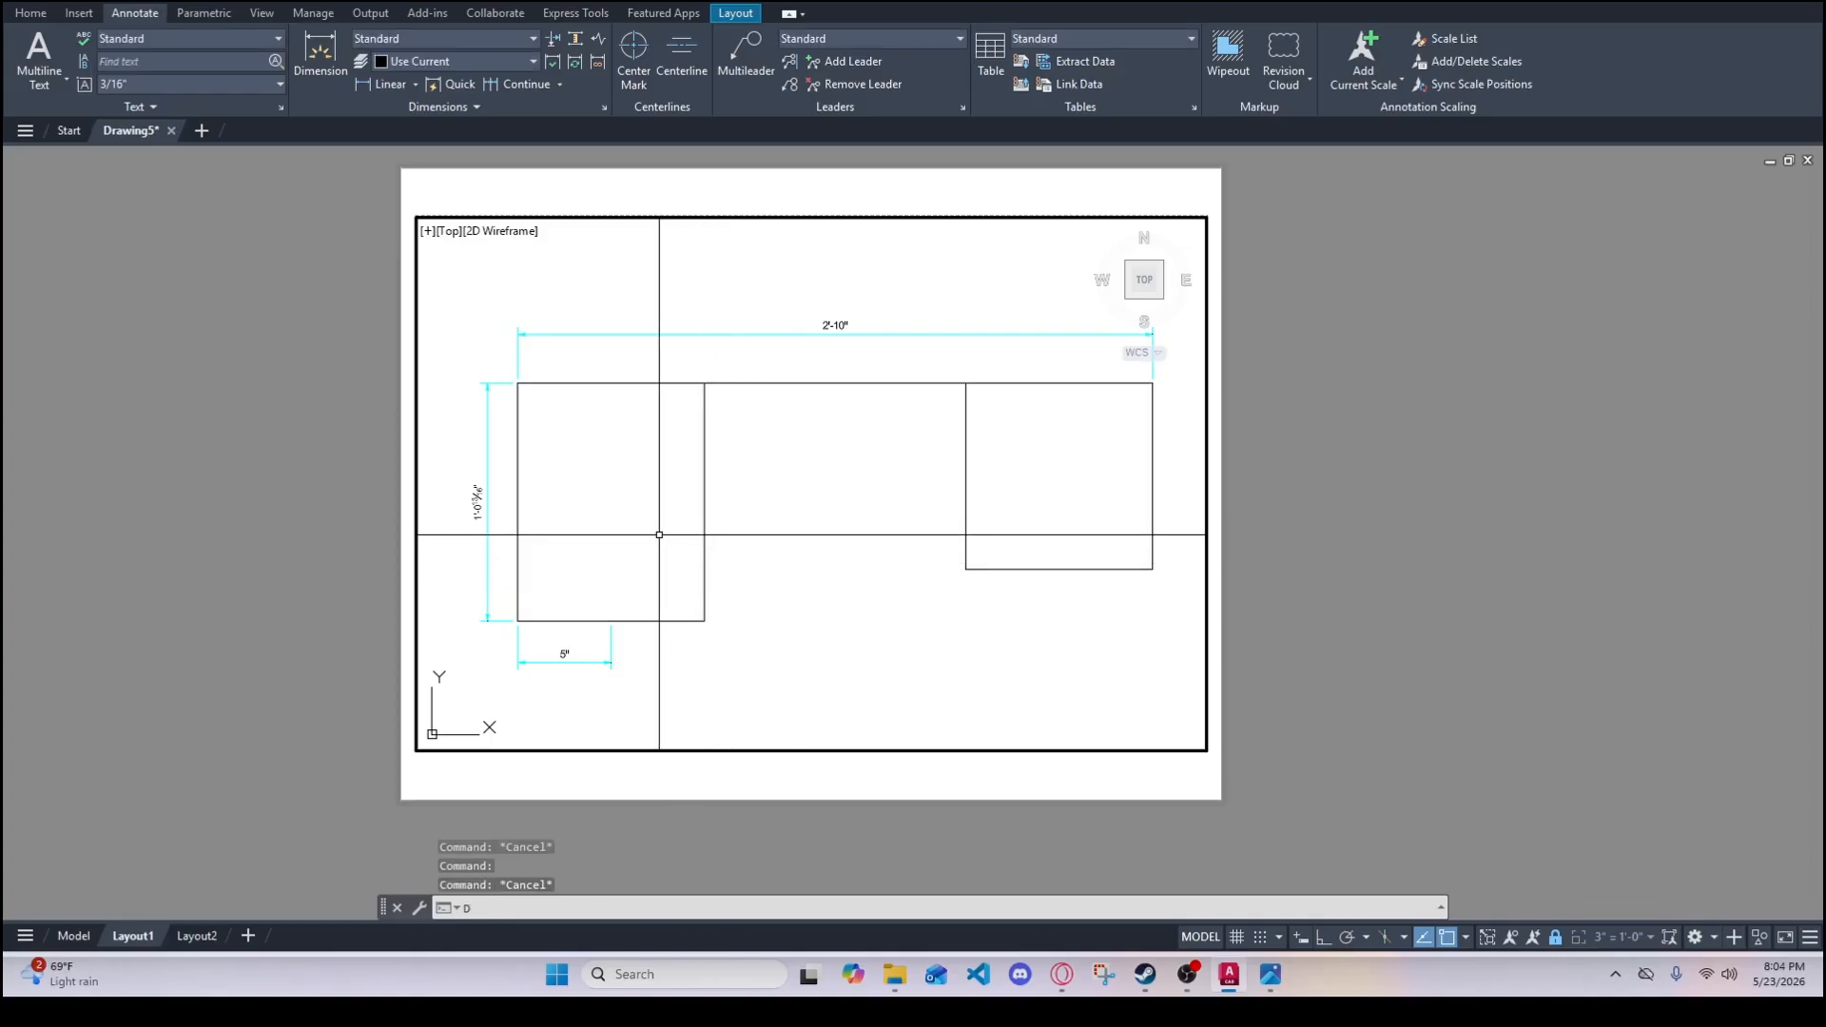
- Dimension the left rectangle's right edge and the right rectangle's bottom edge through the locked viewport
type("DIM")
key("Return")
left_click(705, 538)
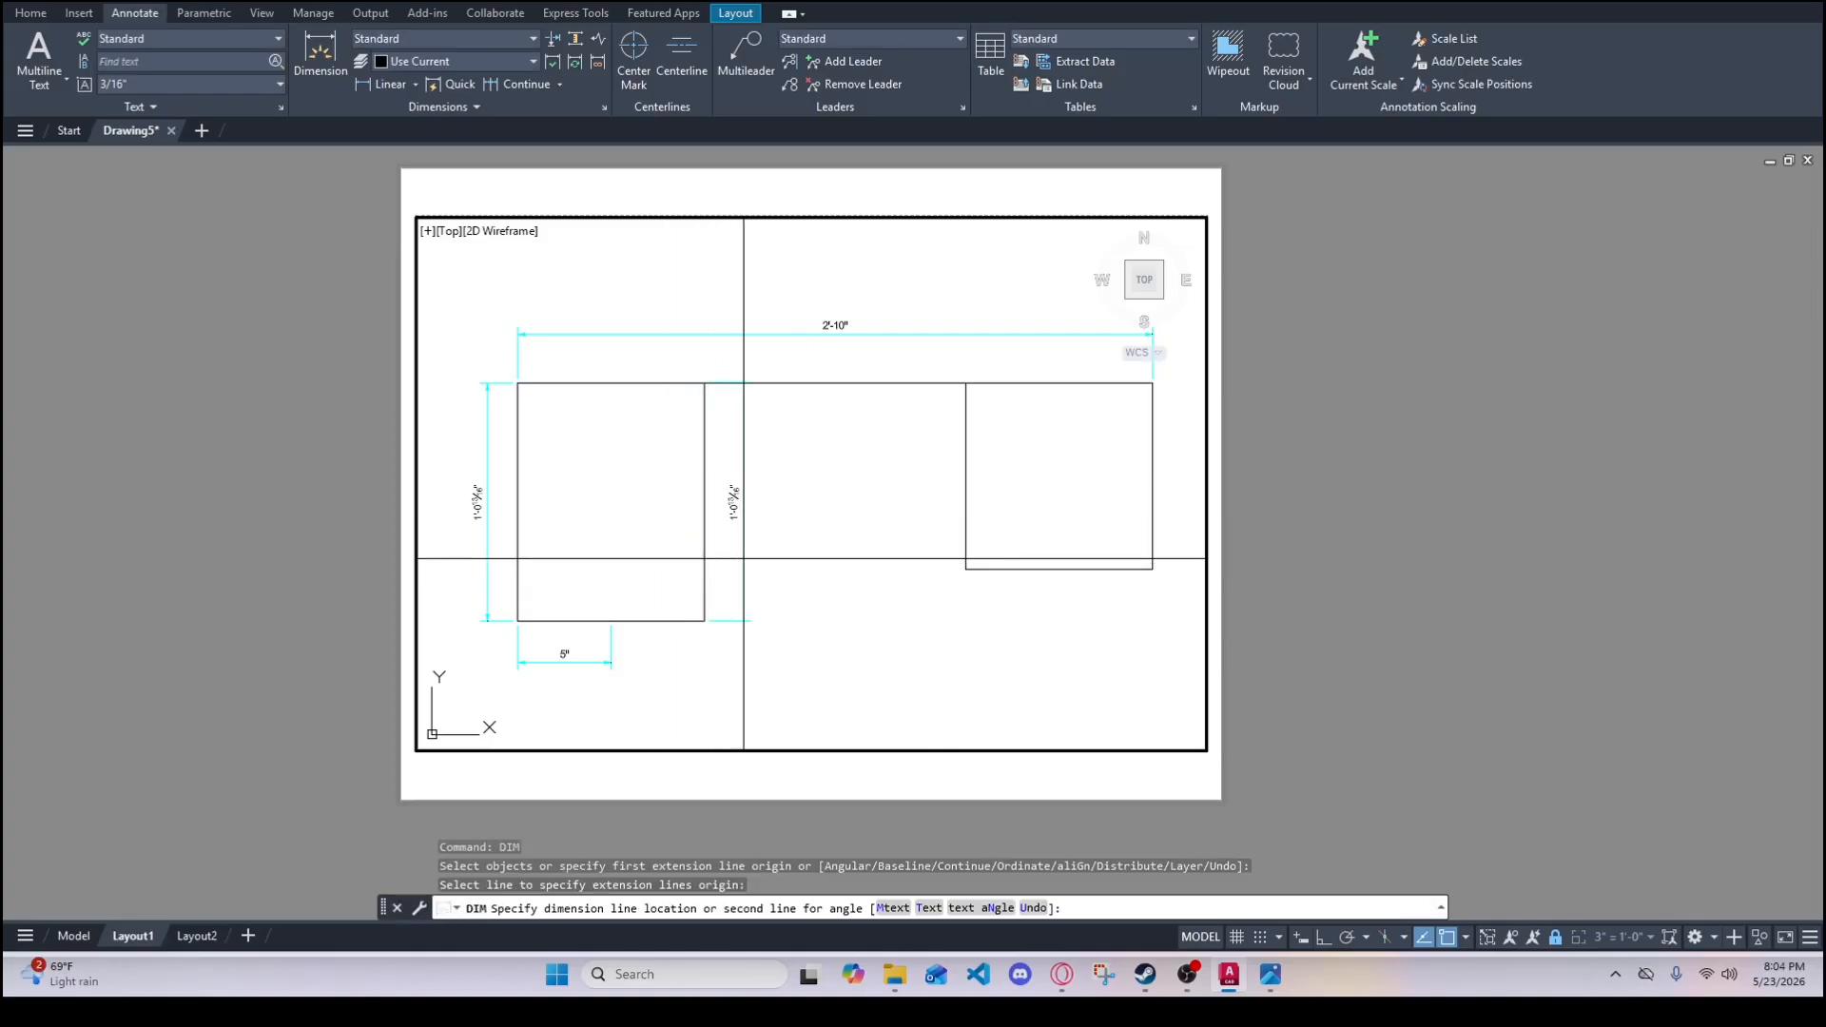
left_click(758, 558)
key("Return")
left_click(1007, 569)
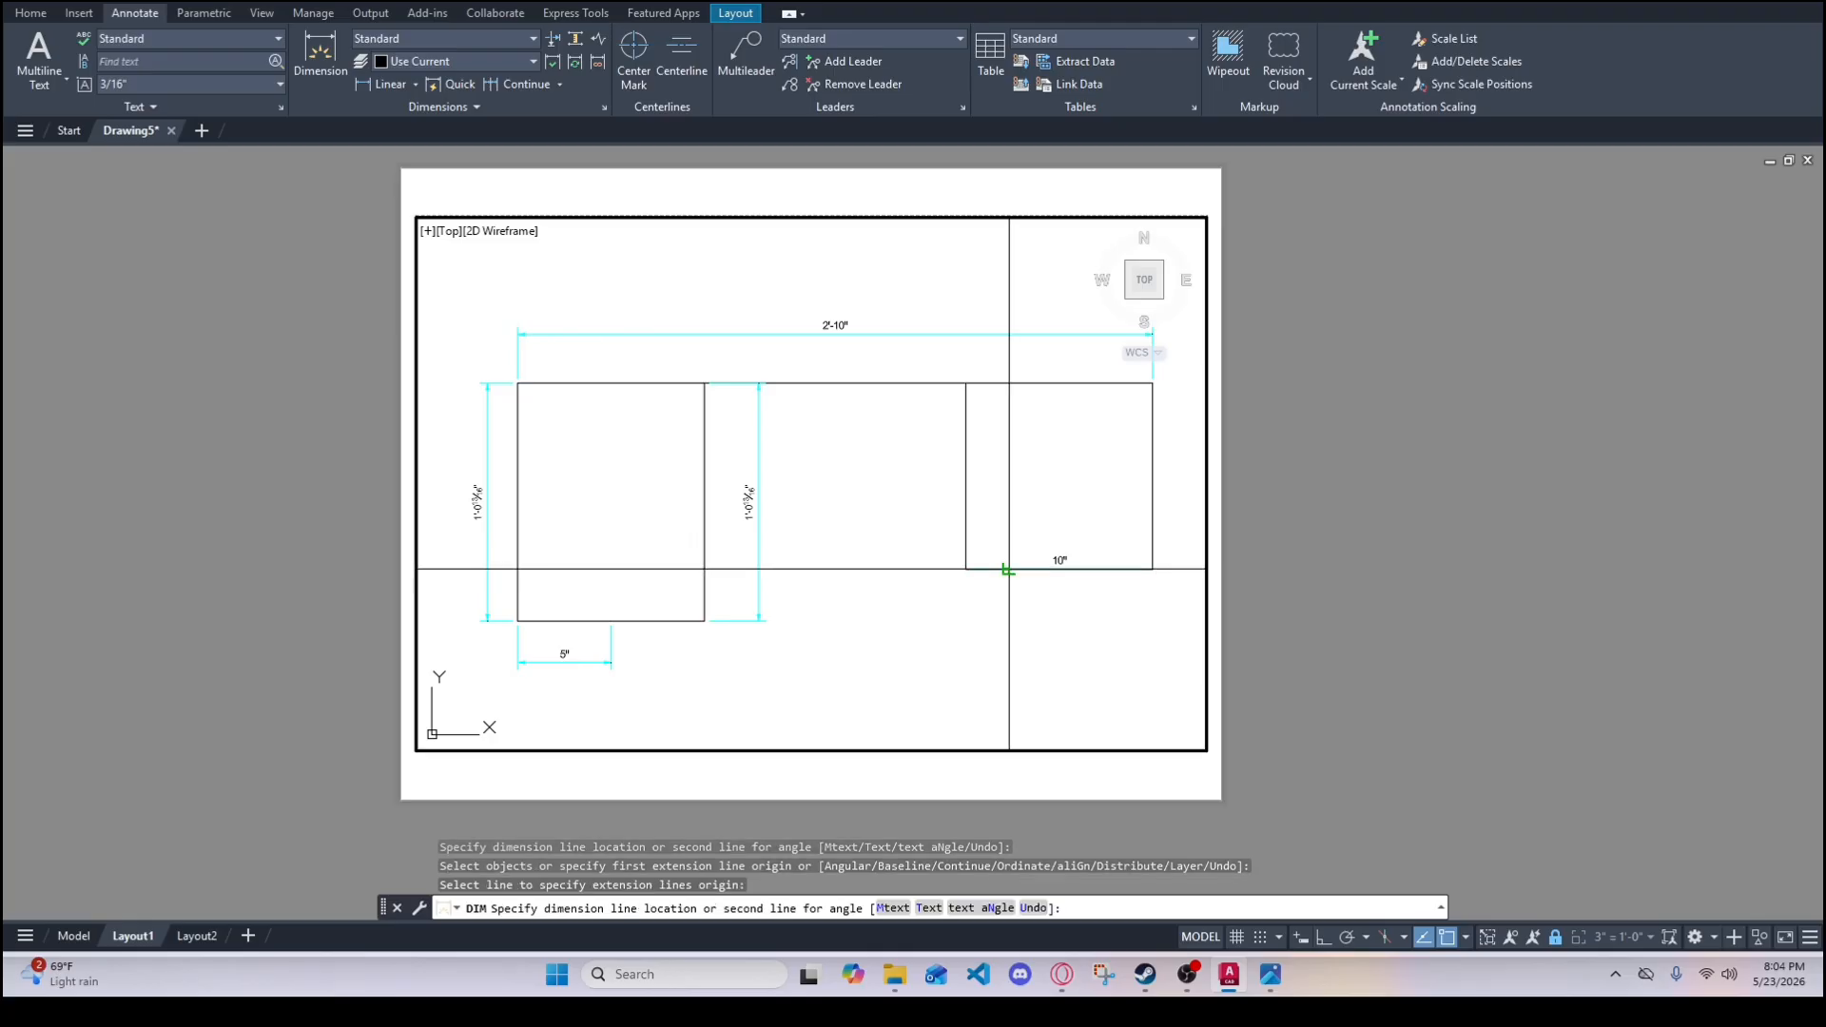
left_click(1011, 602)
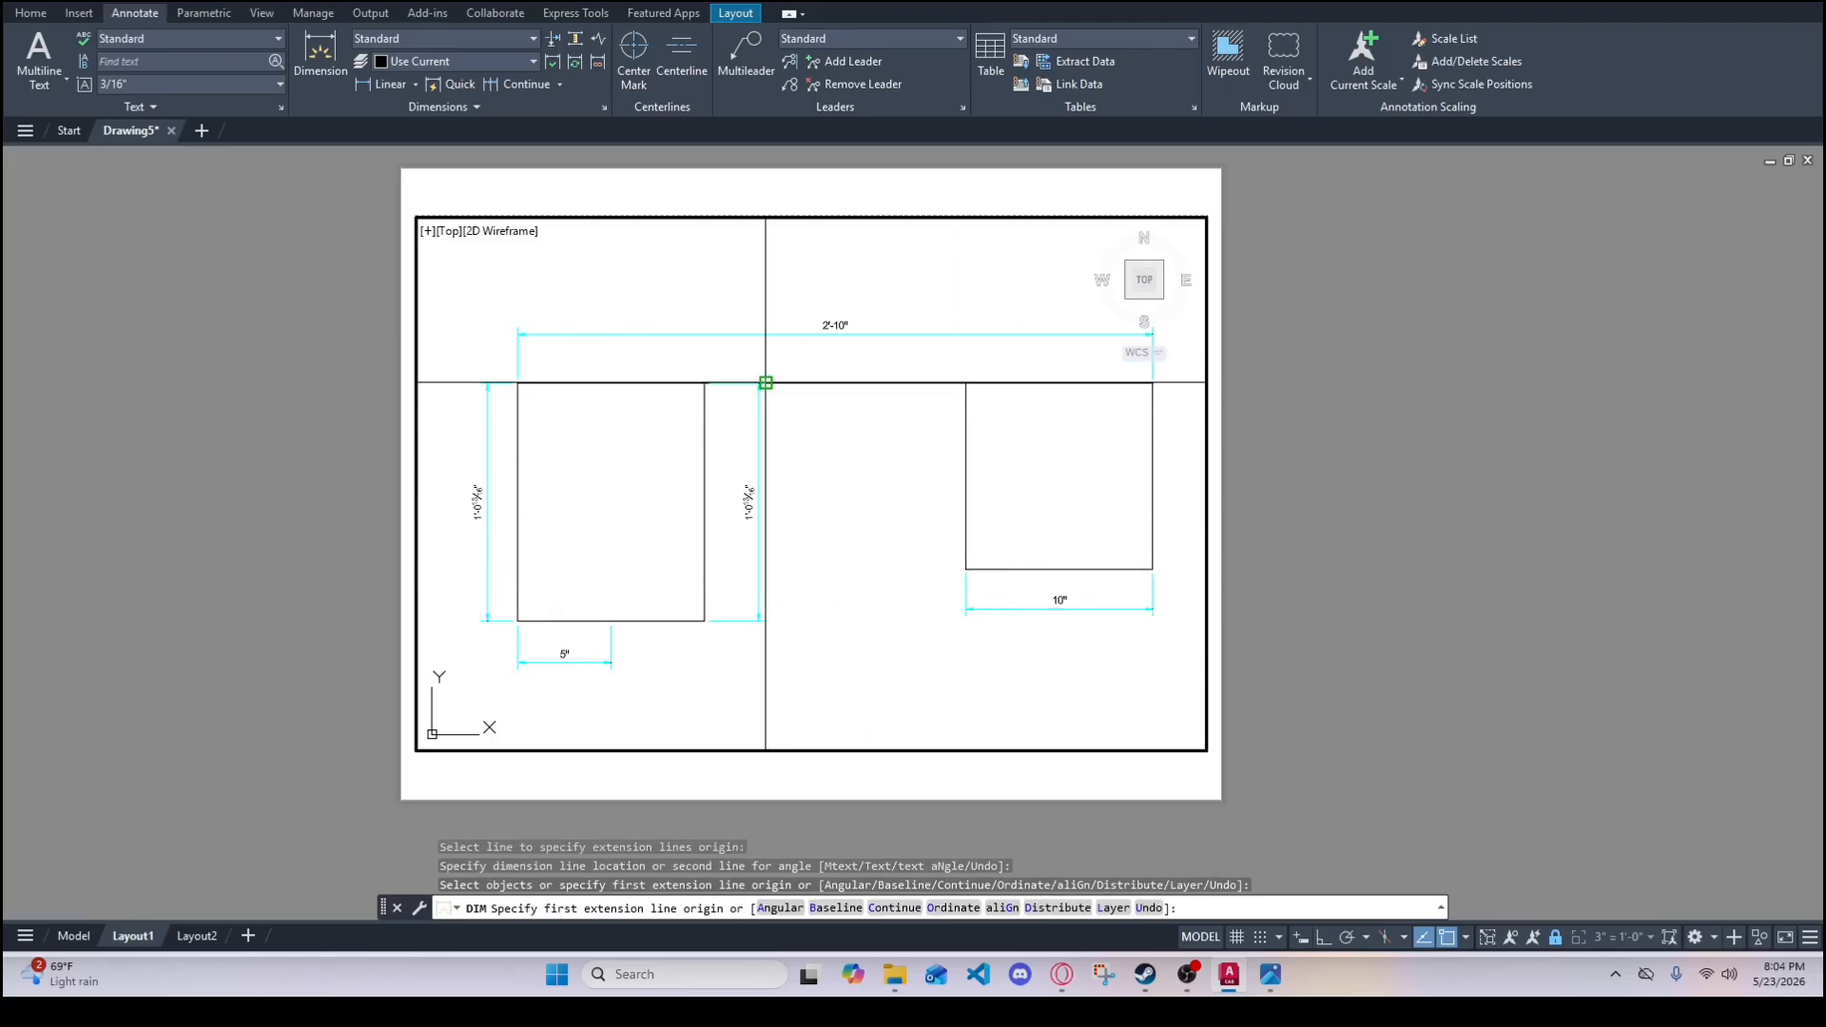
- Dimension between the two rectangles' top-right corners, placing it just below the overall width dimension, and switch to model space
left_click(758, 382)
key("Escape")
key("Return")
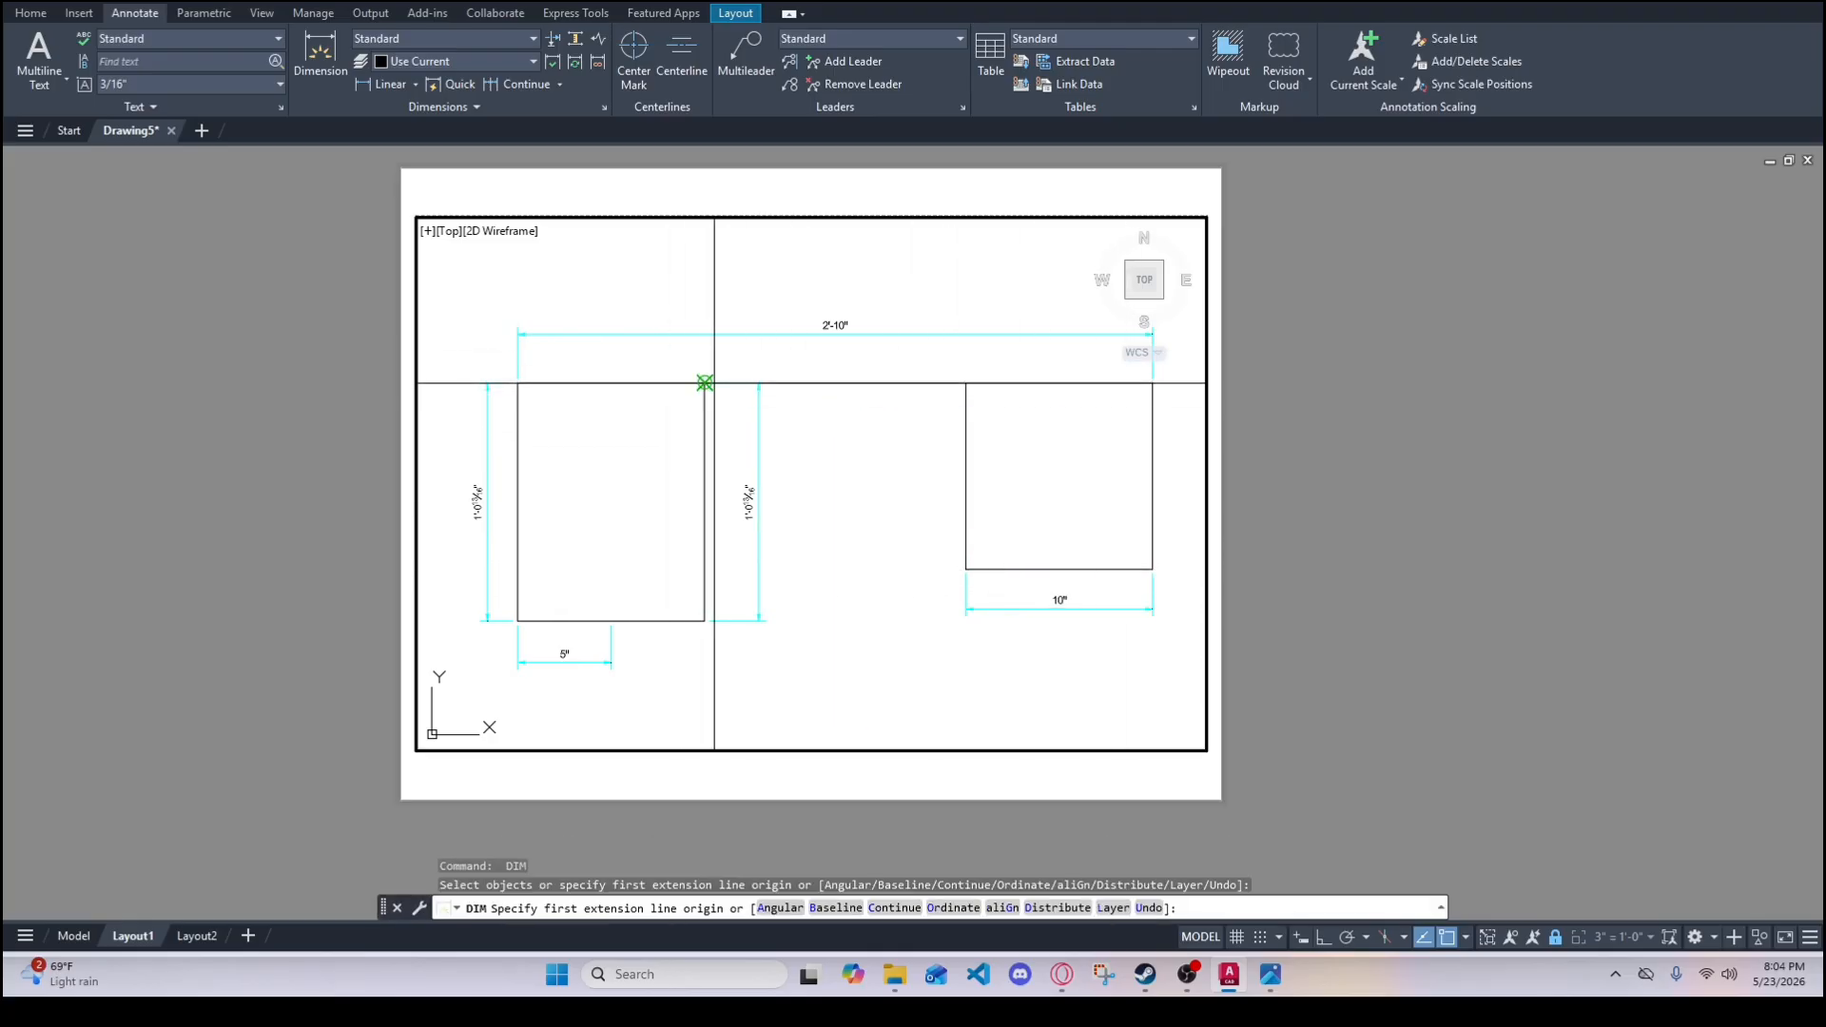
left_click(705, 382)
left_click(1152, 383)
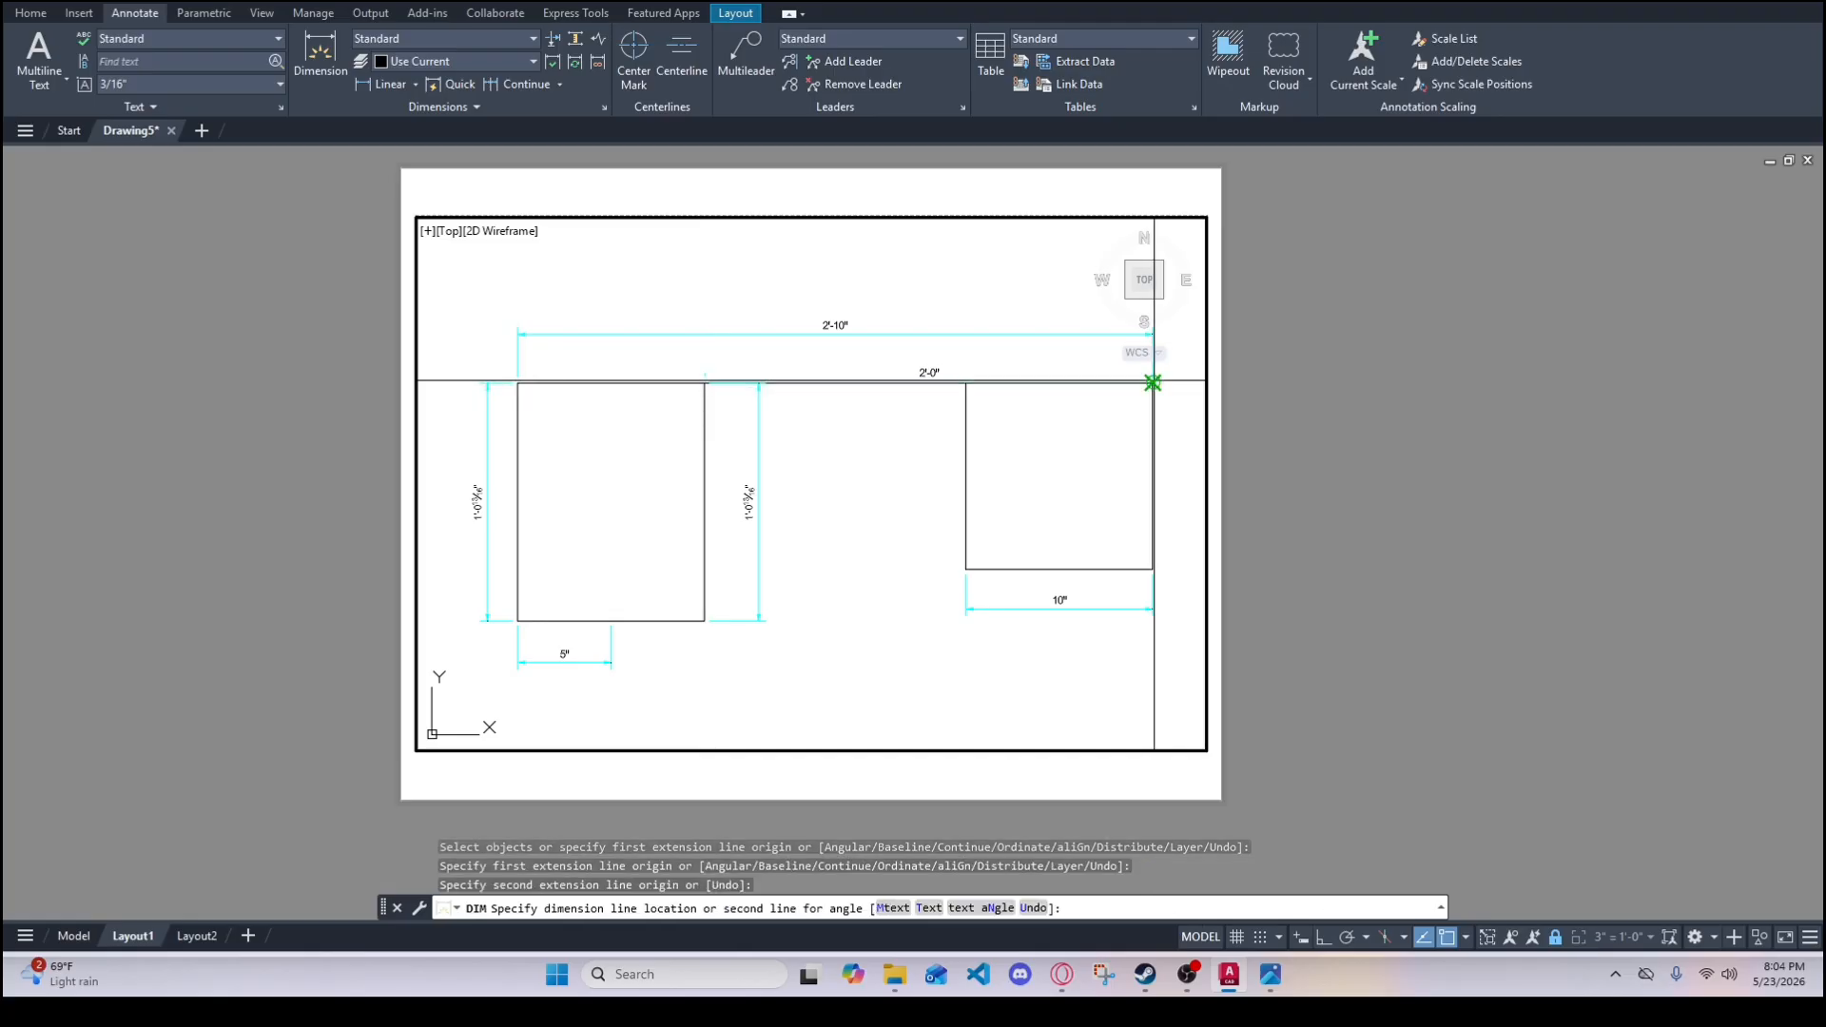
left_click(1062, 361)
key("Escape")
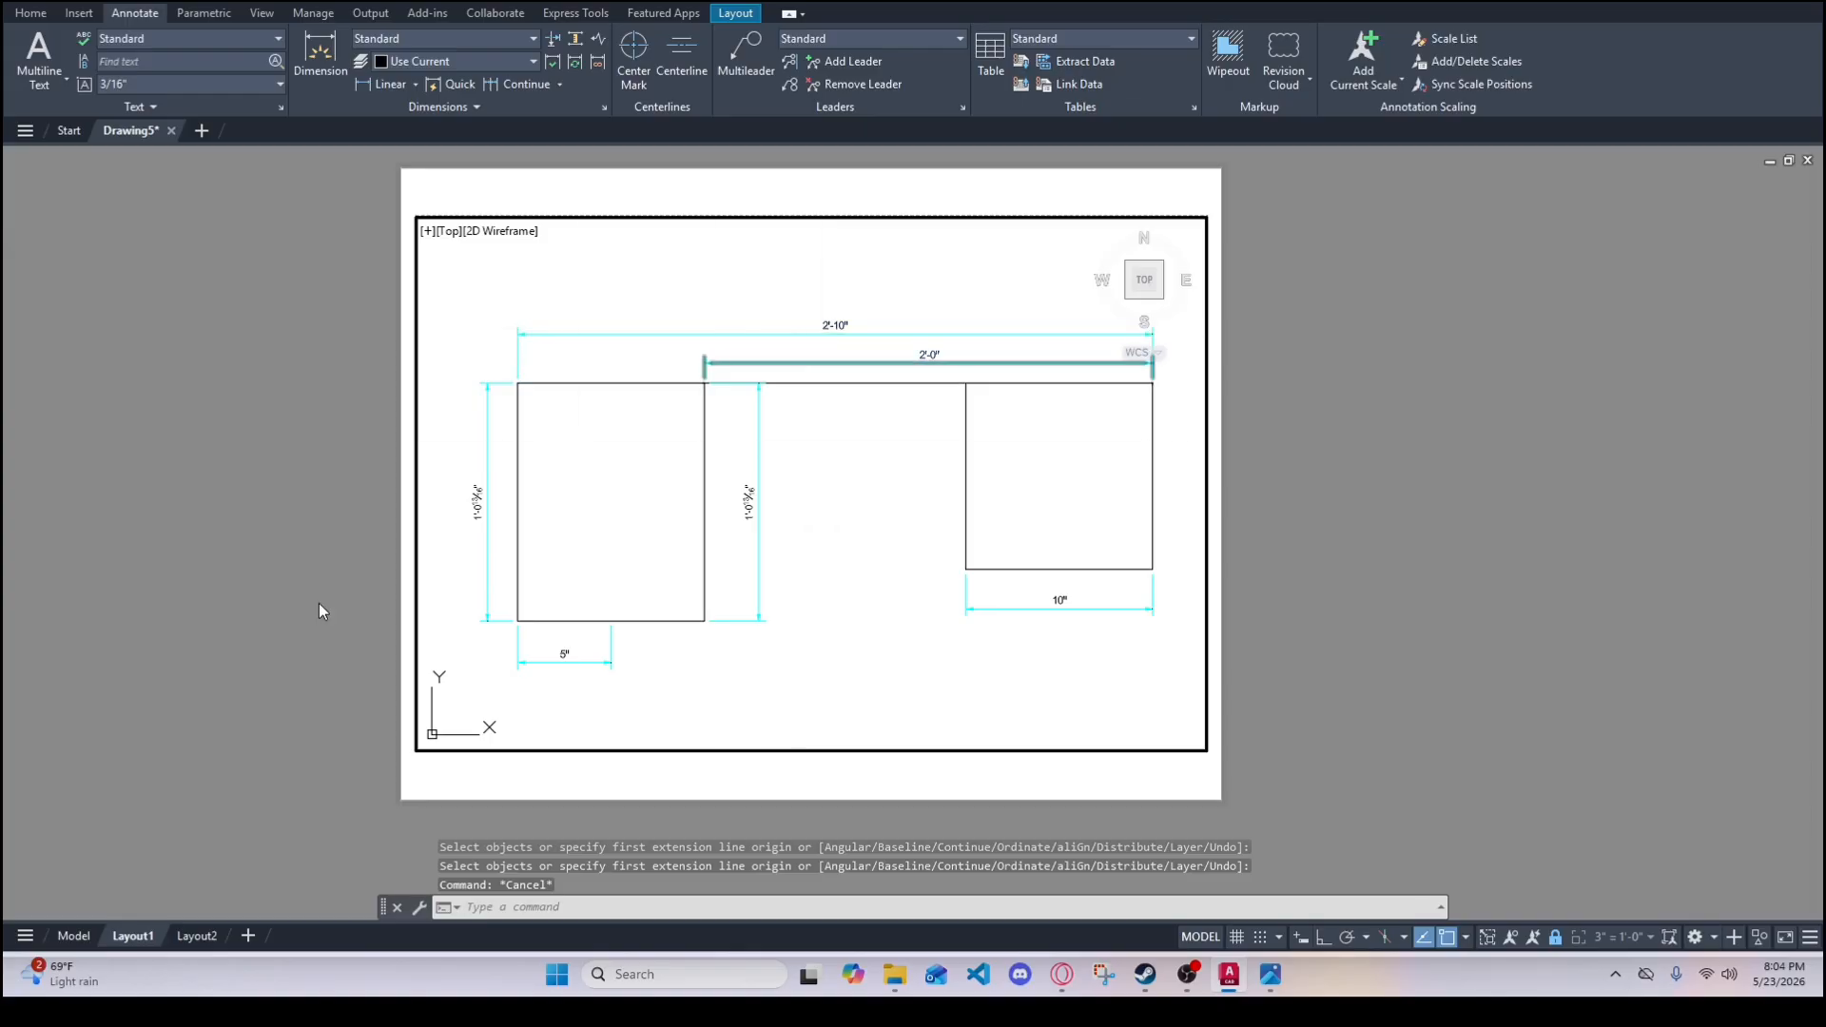
left_click(73, 935)
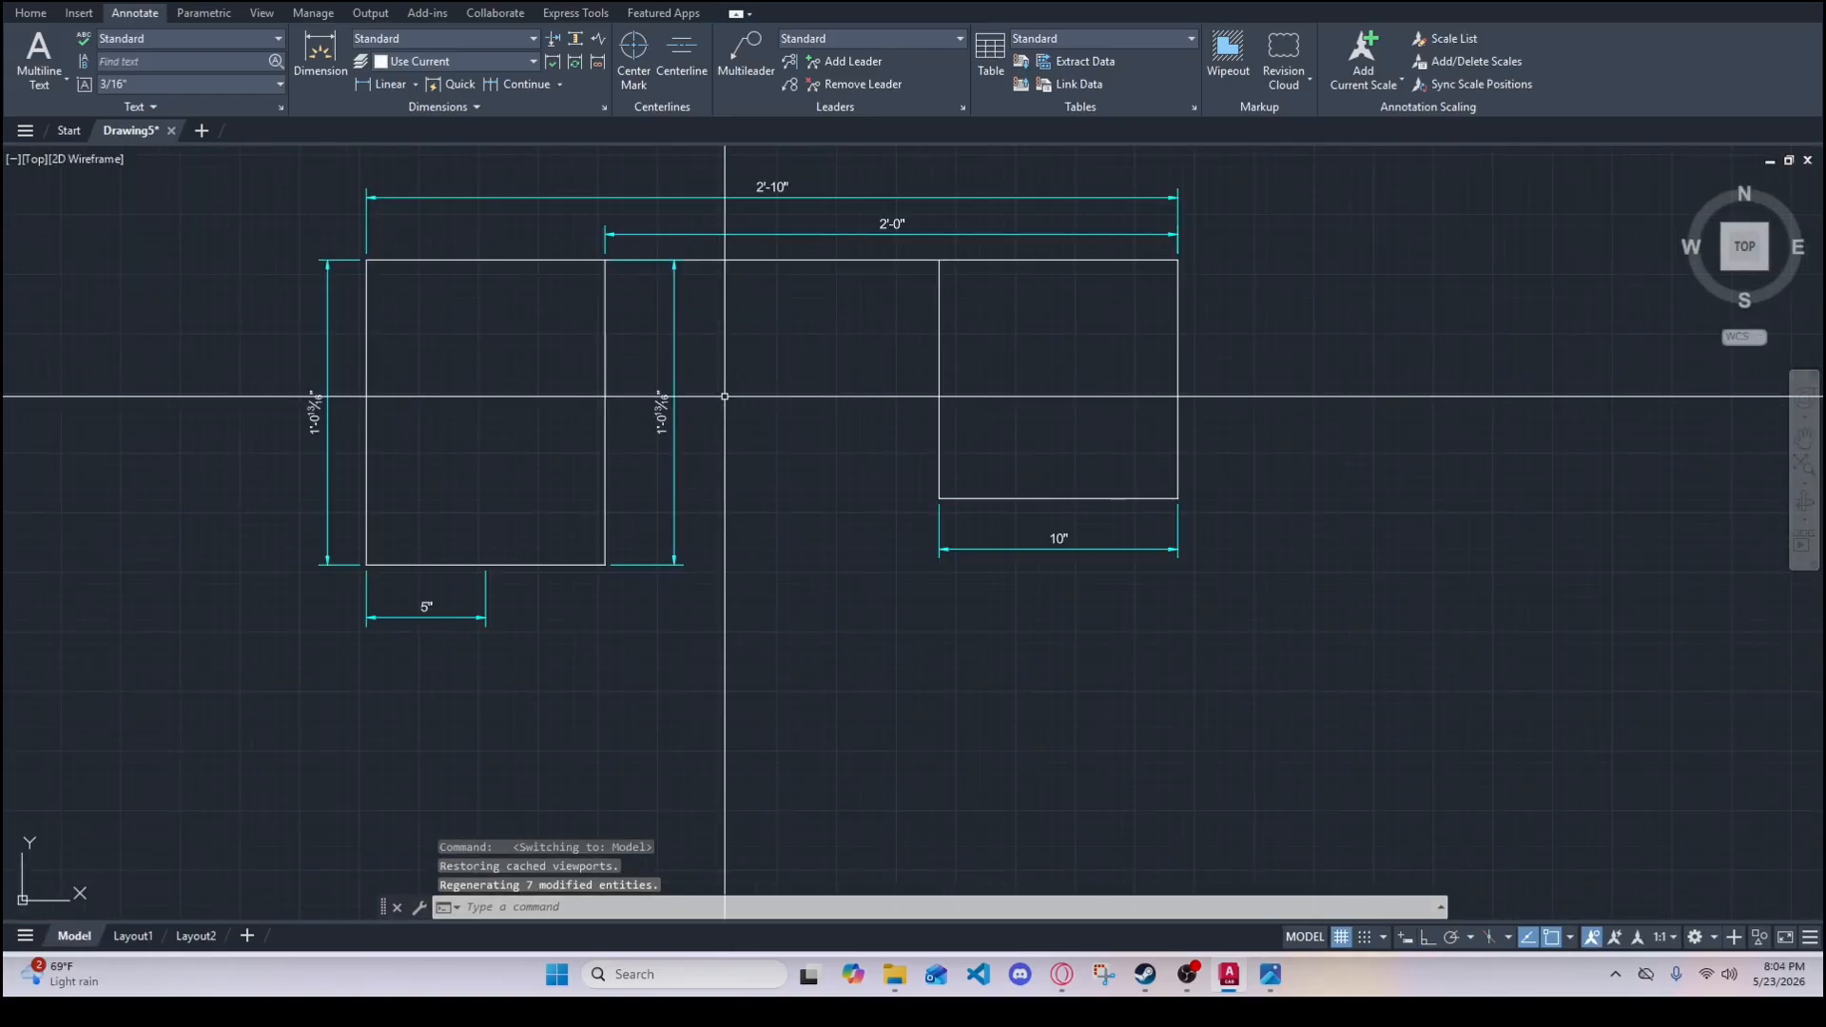
middle_click_drag(795, 266, 837, 344)
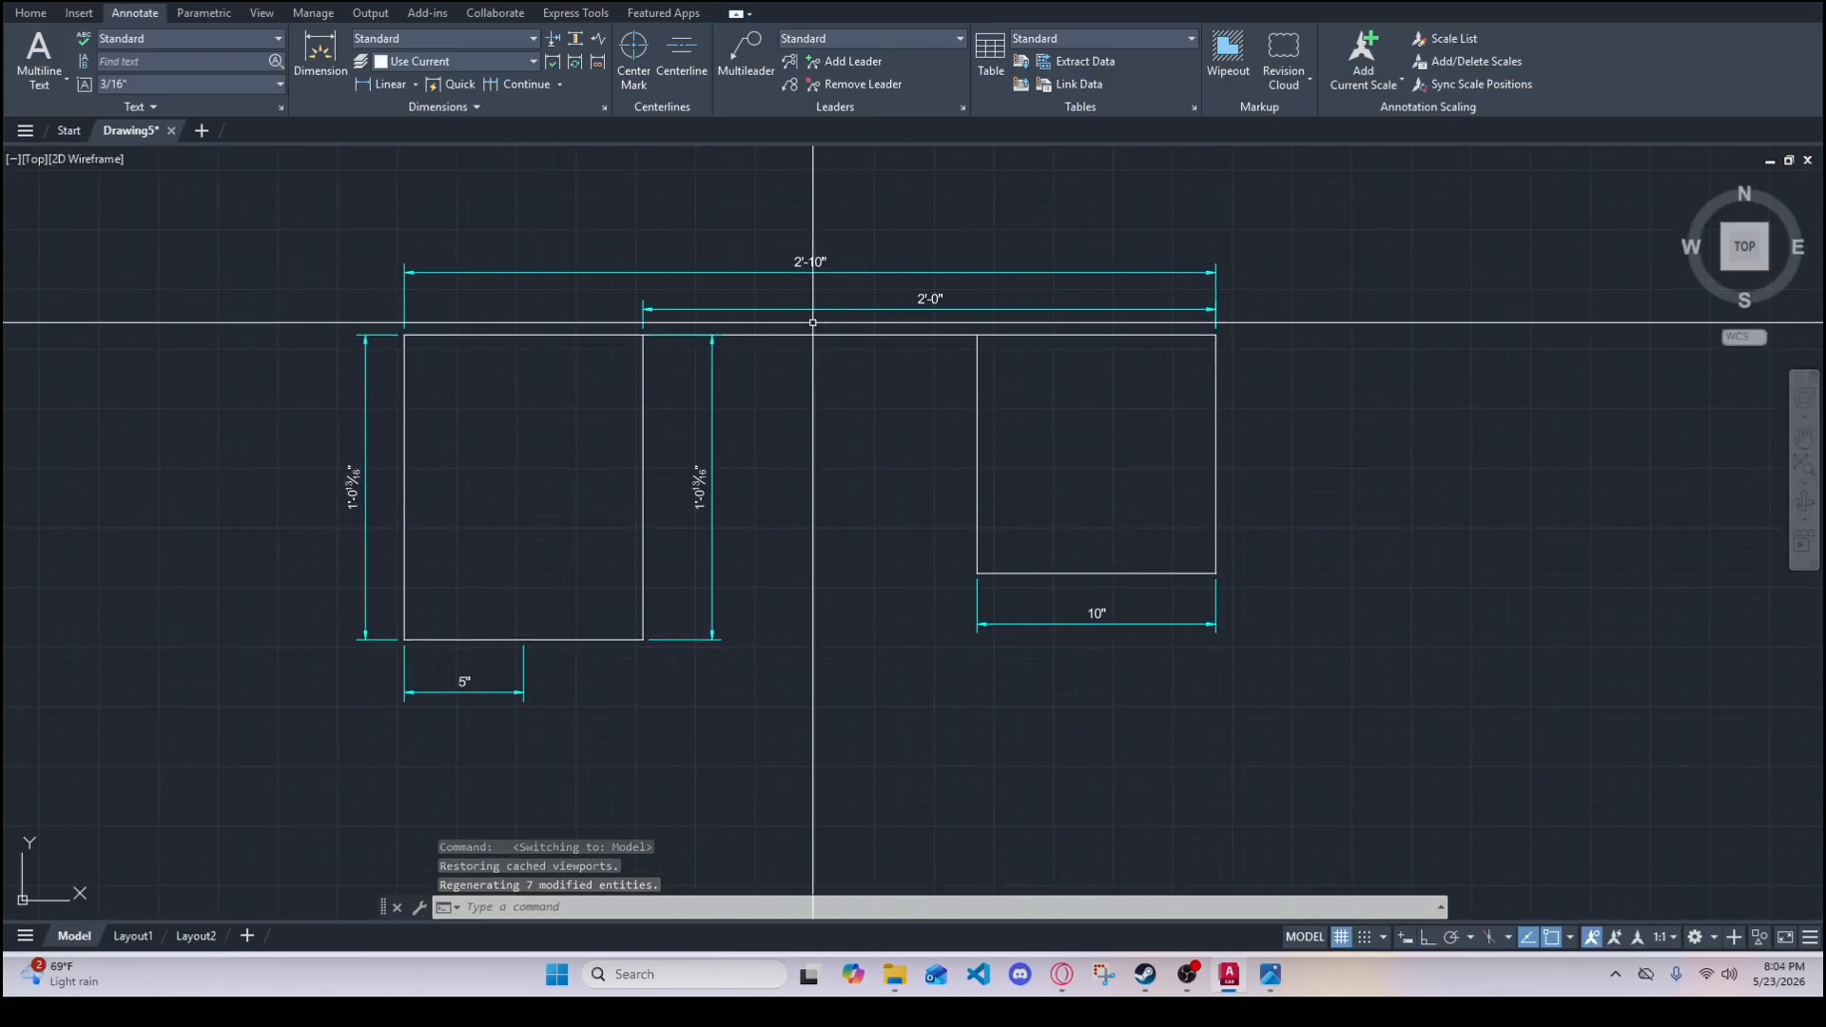
type("D")
key("Return")
key("Escape")
key("Escape")
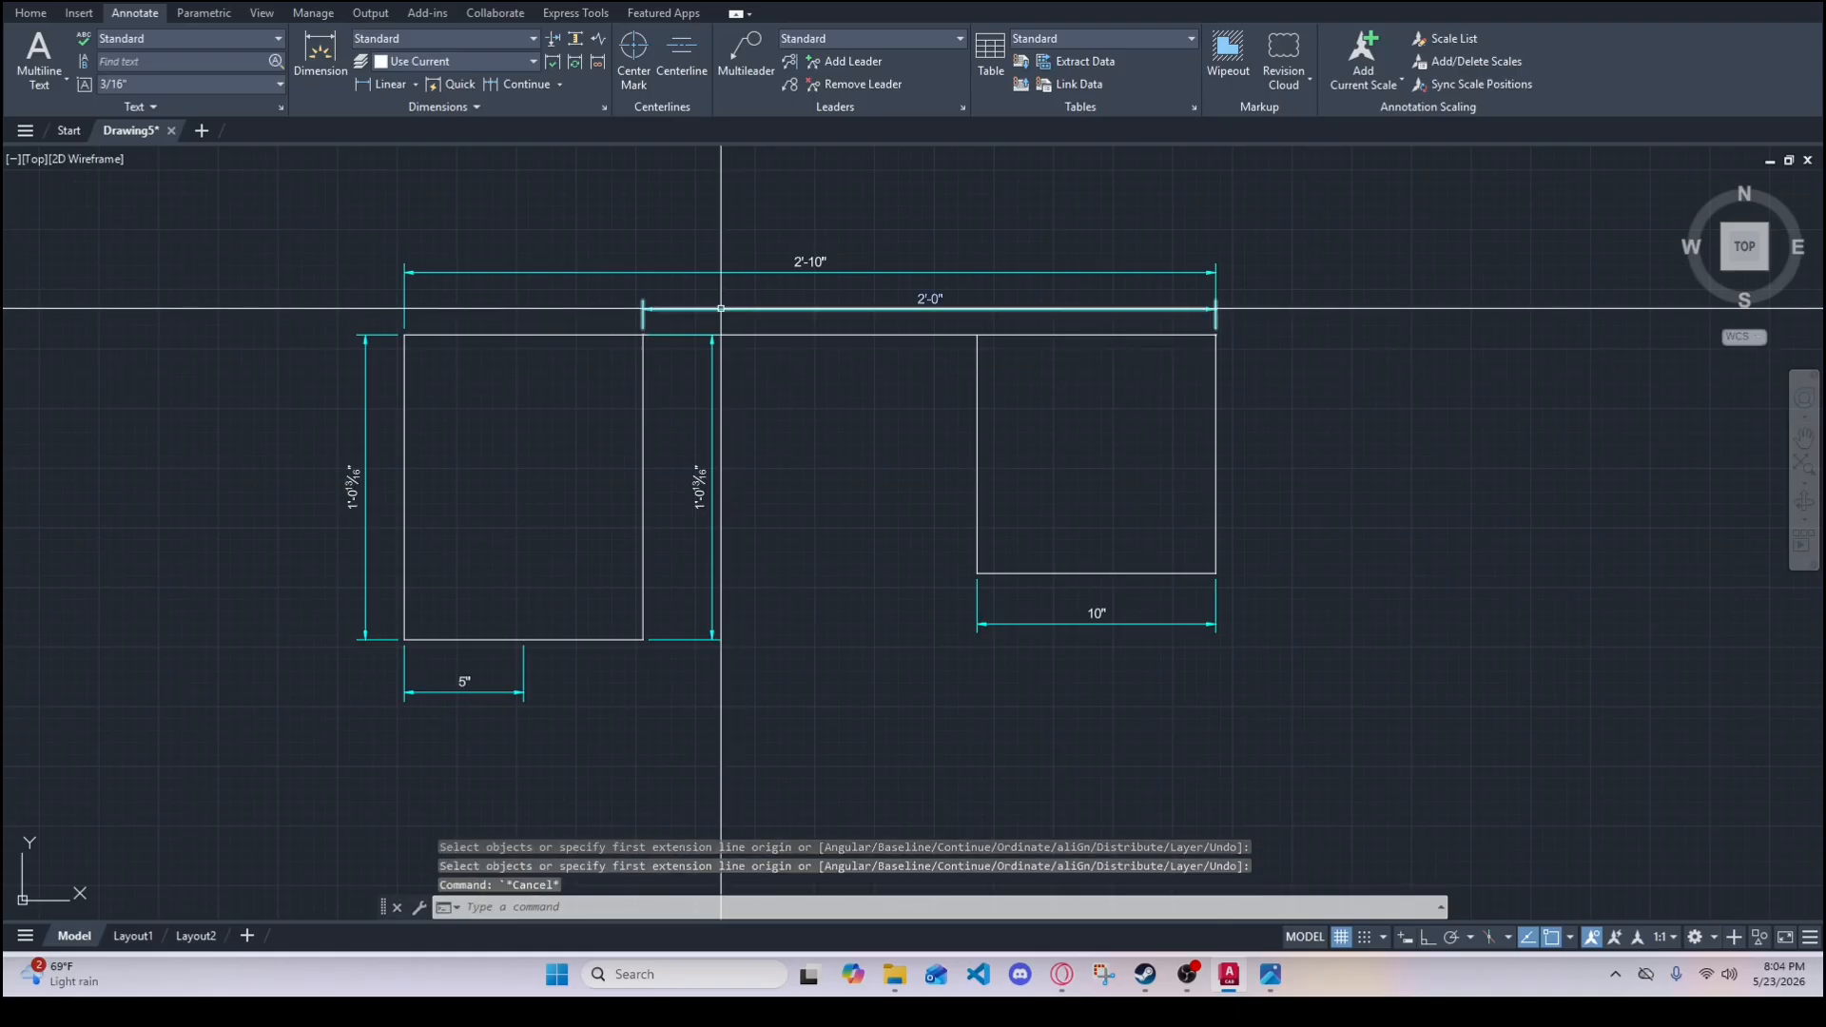
- Dimension the right rectangle's right edge directly in model space and return to Layout1
key("Return")
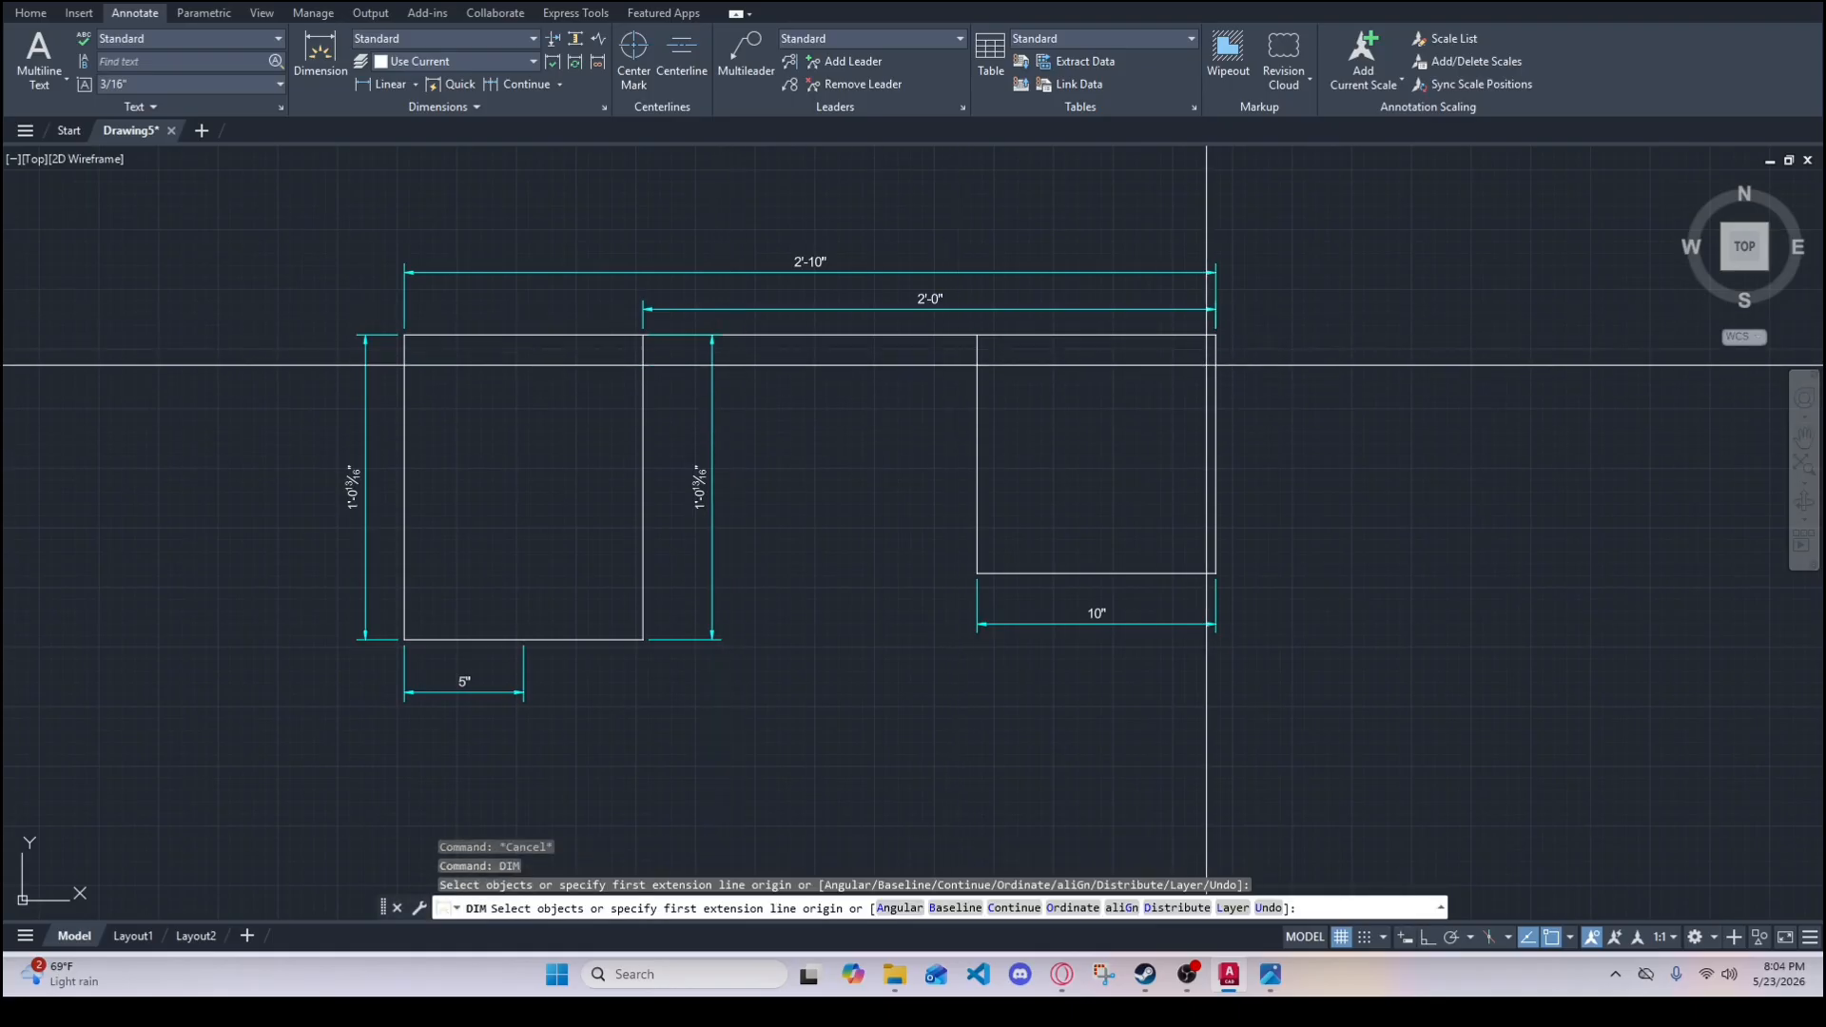
left_click(1216, 358)
left_click(1264, 448)
scroll(1247, 448, "up", 10)
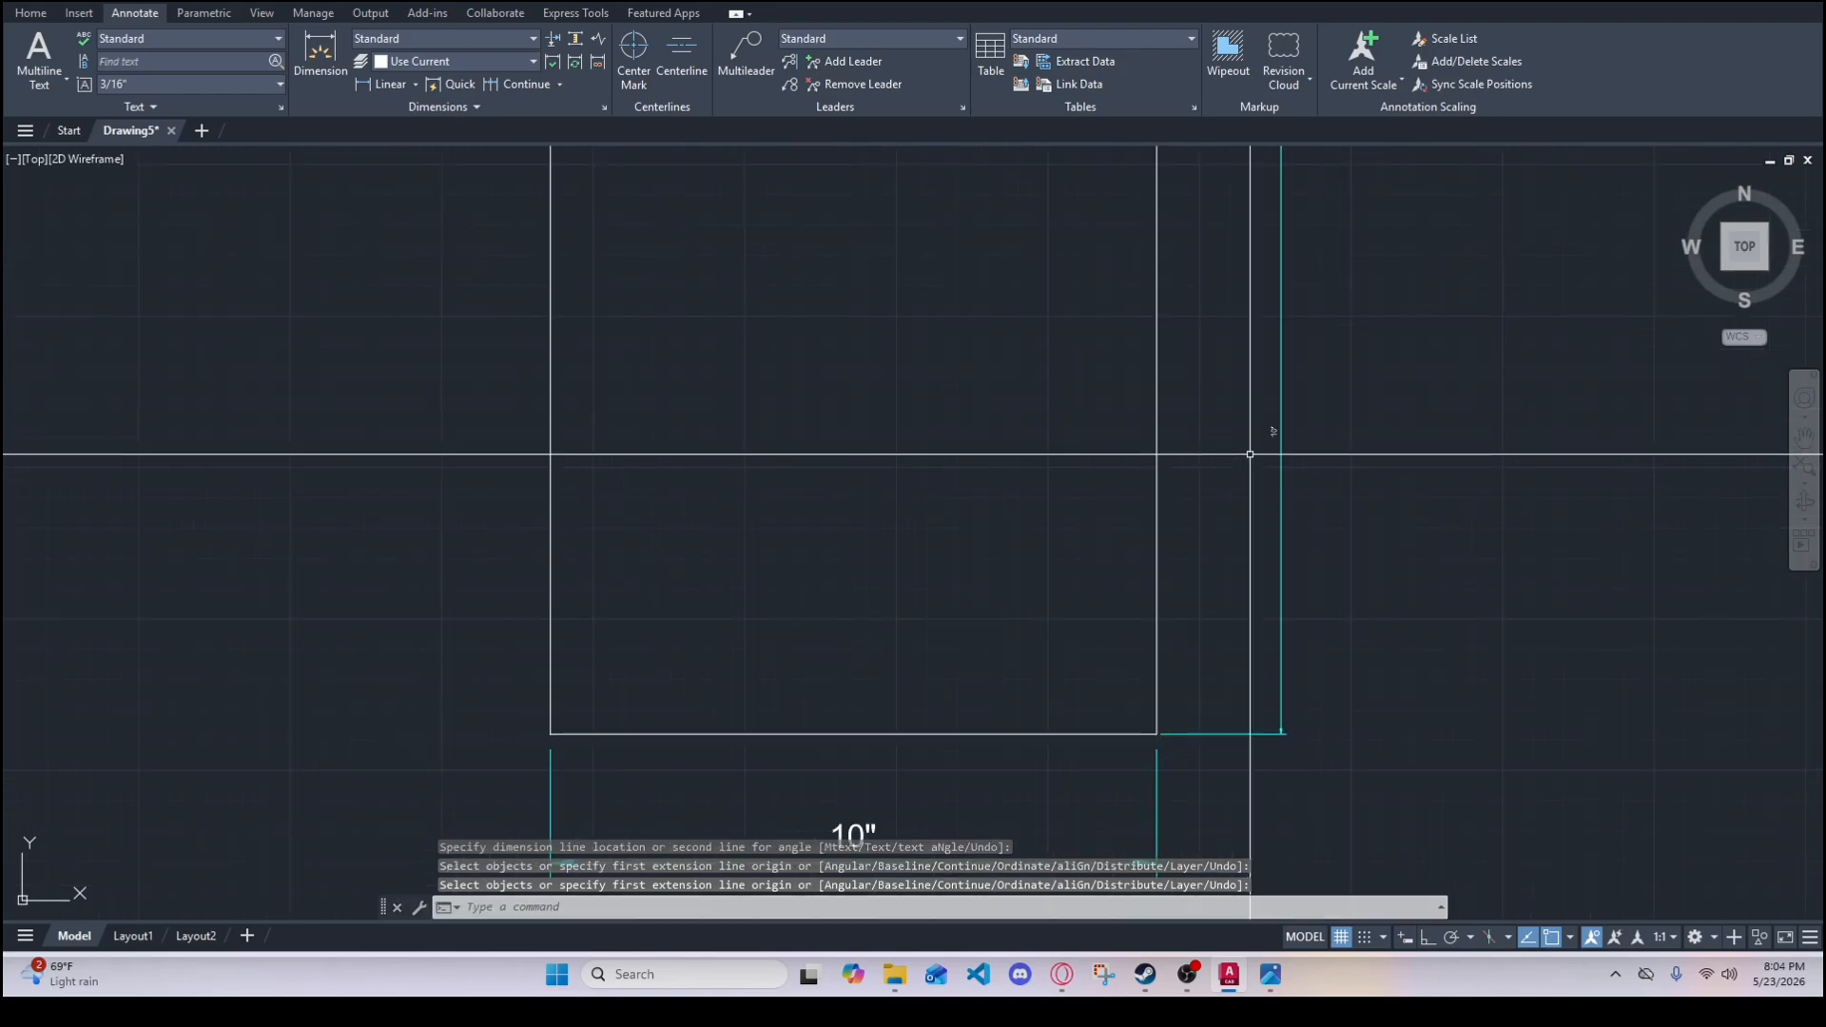
scroll(1271, 432, "down", 10)
key("Escape")
key("Escape")
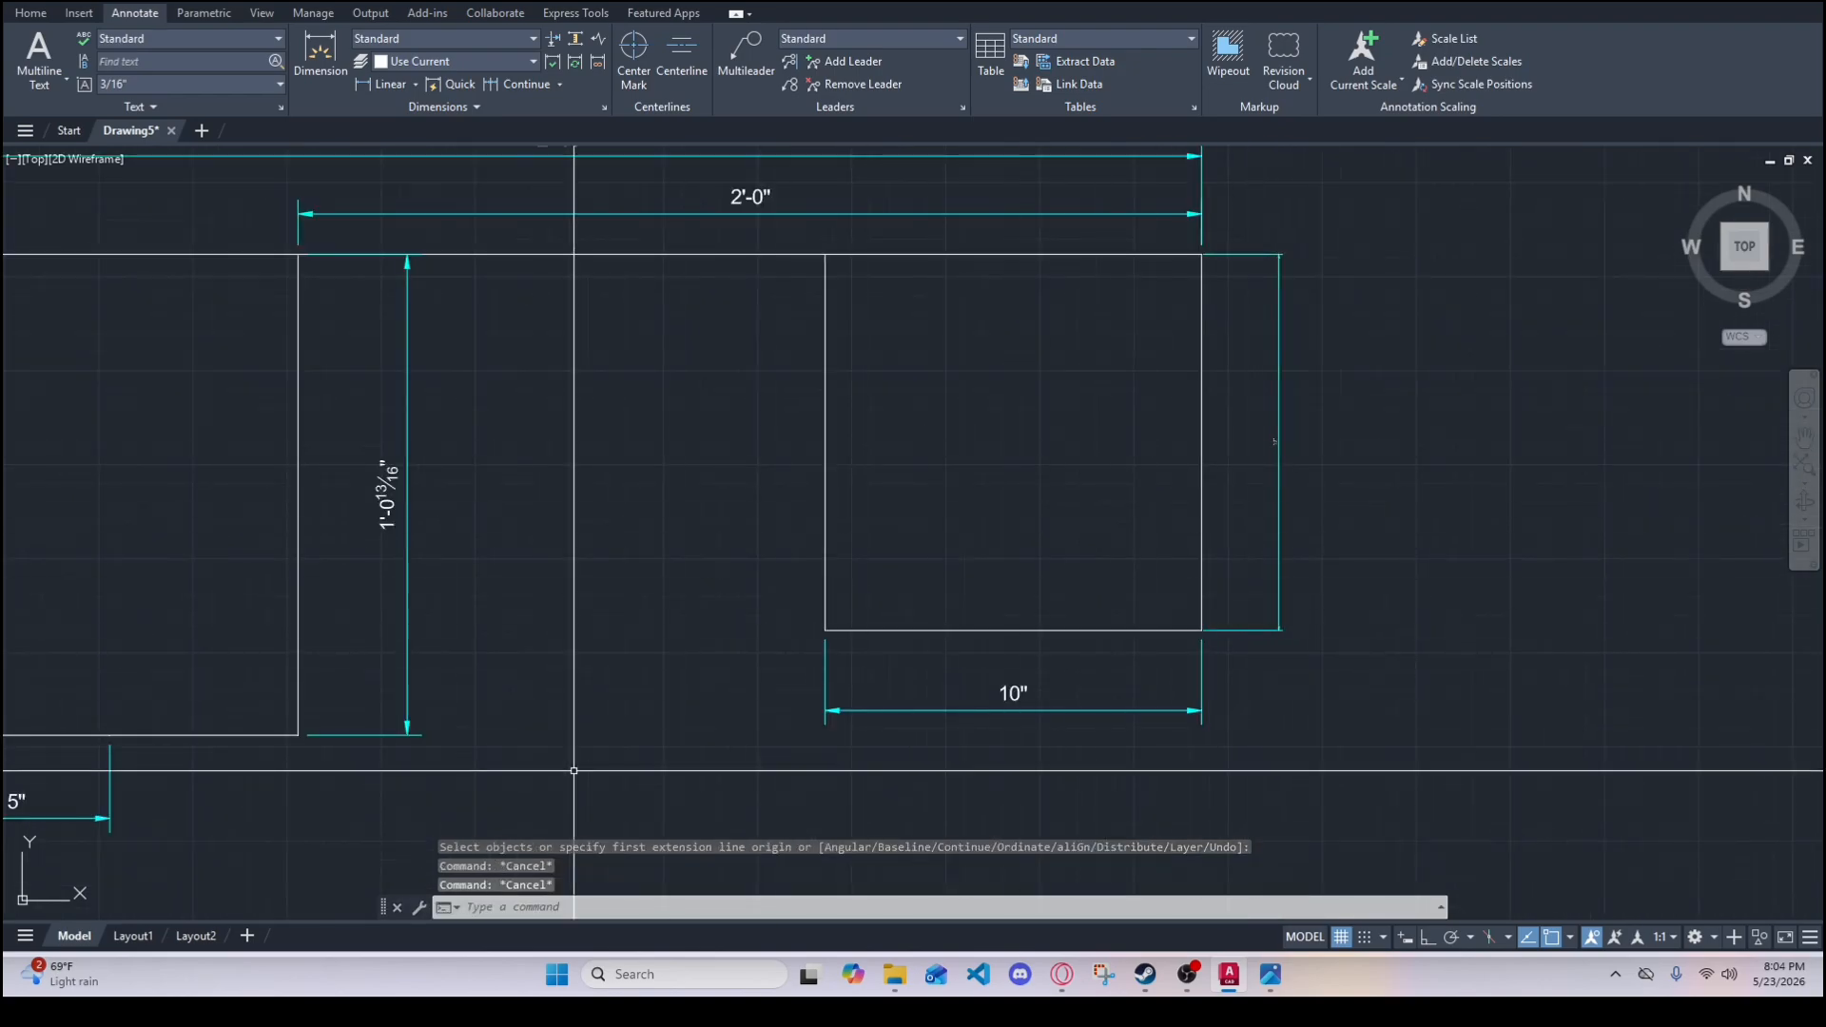
left_click(133, 938)
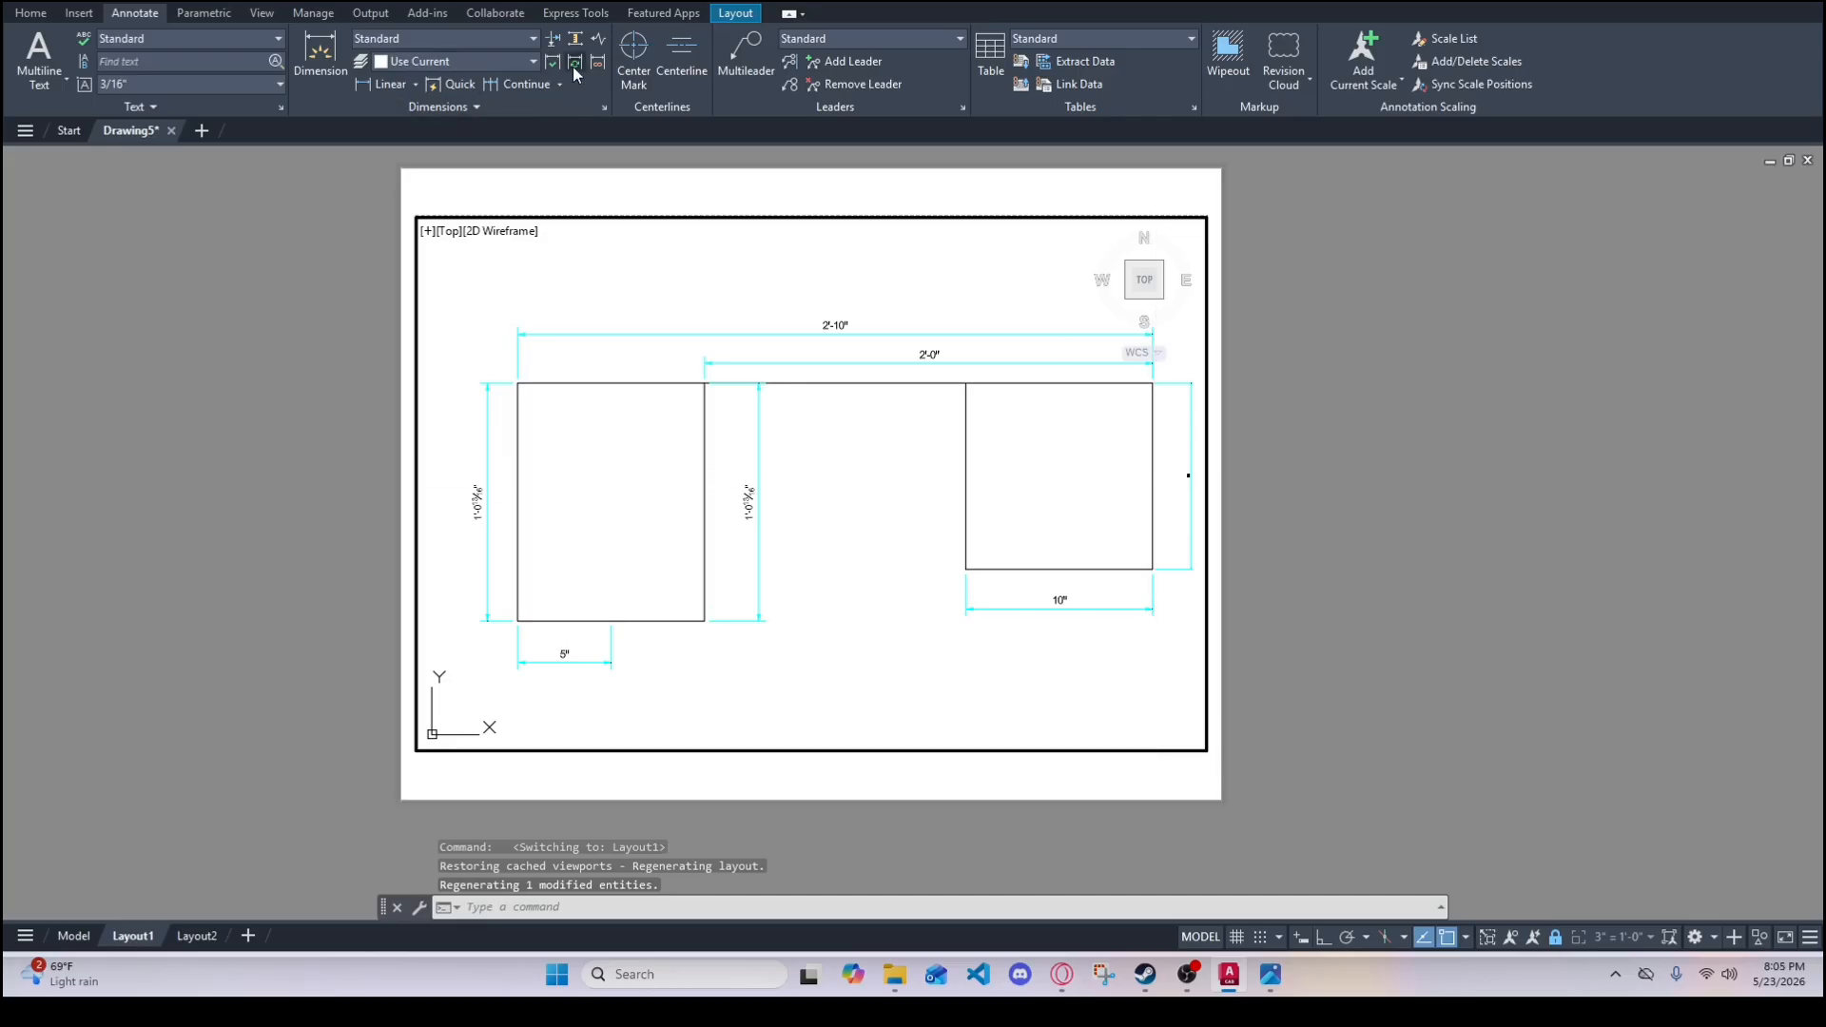
left_click(575, 65)
type("E")
key("Return")
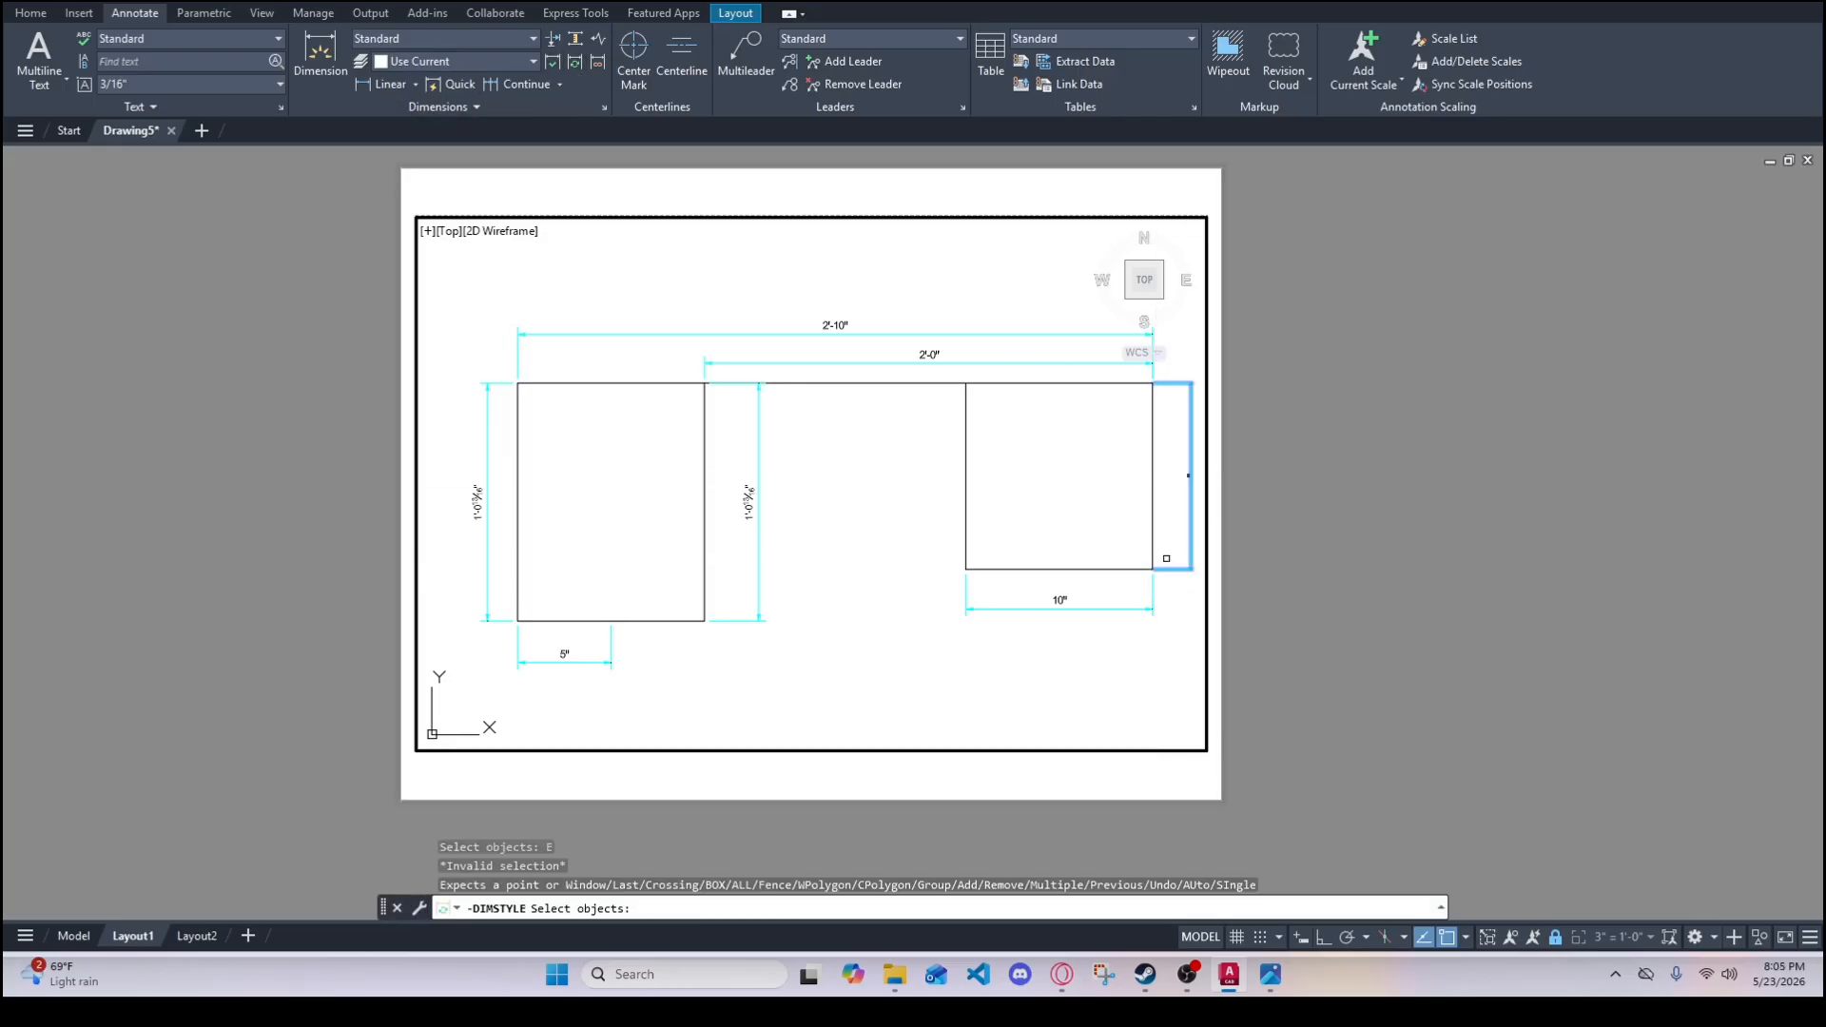
key("Escape")
key("Escape")
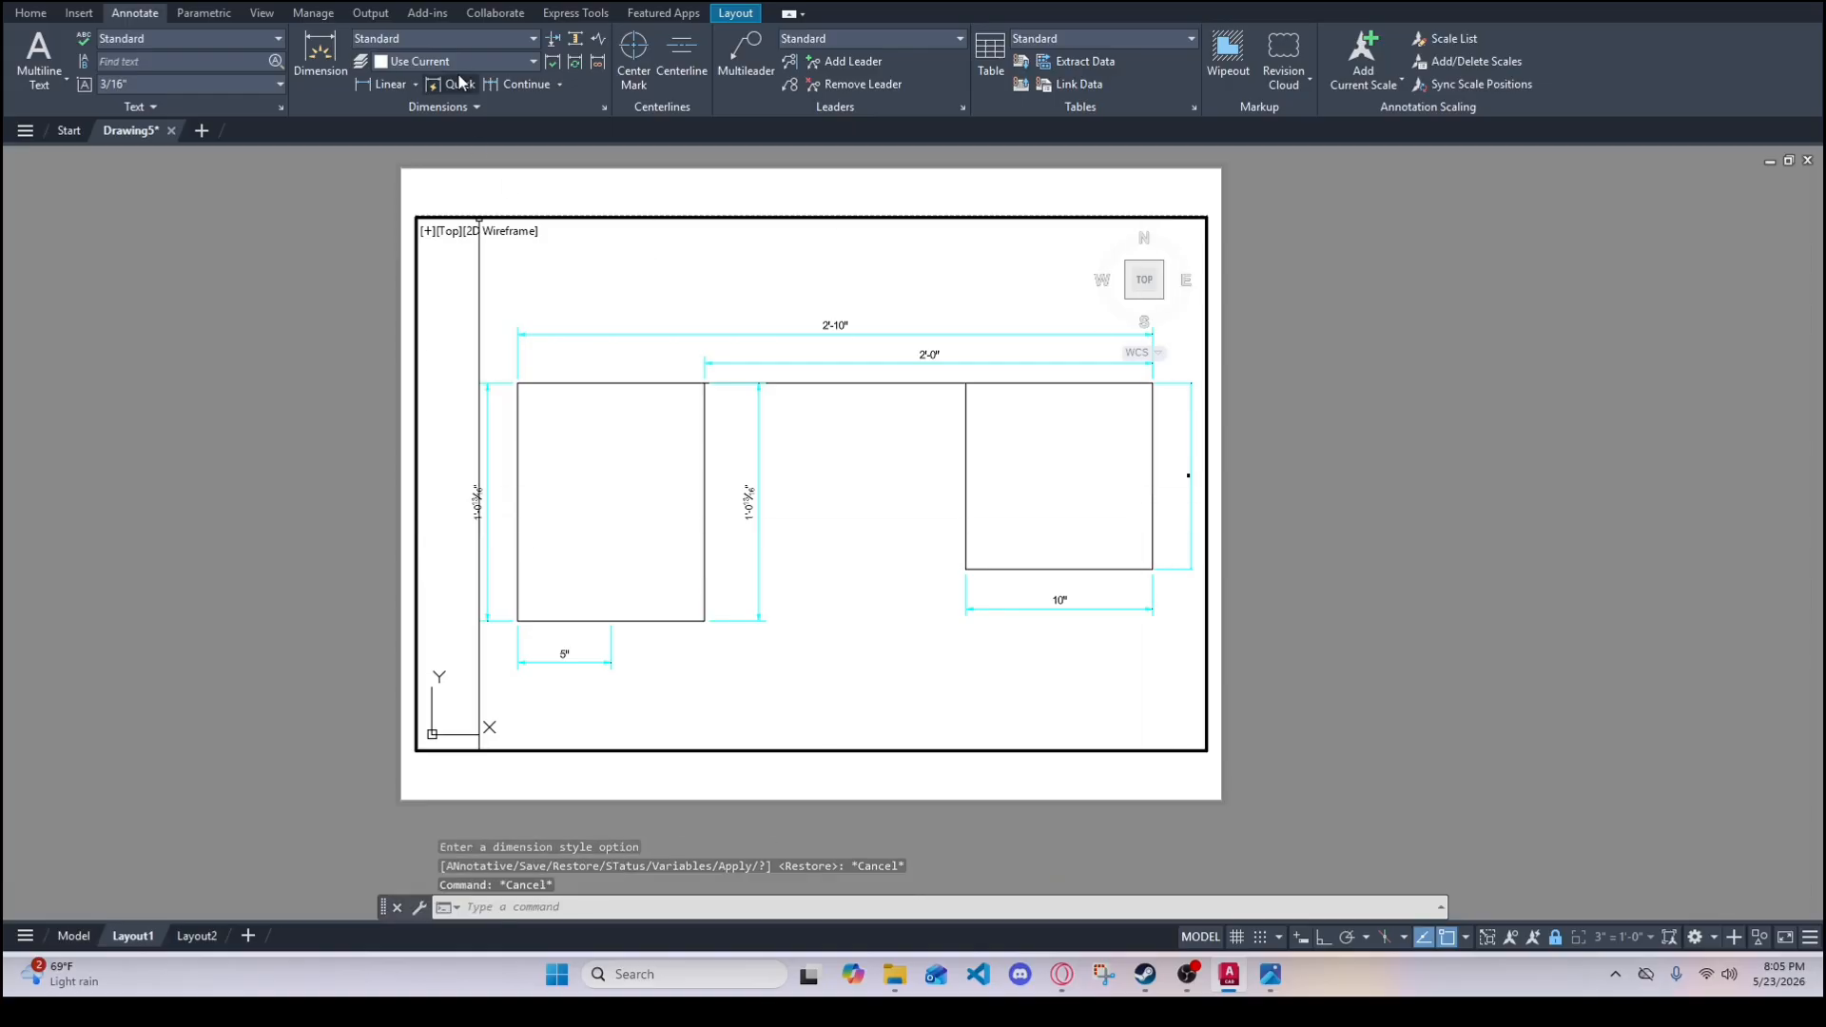
- Update the right rectangle's vertical dimension to the current dimension style inside the viewport
left_click(555, 62)
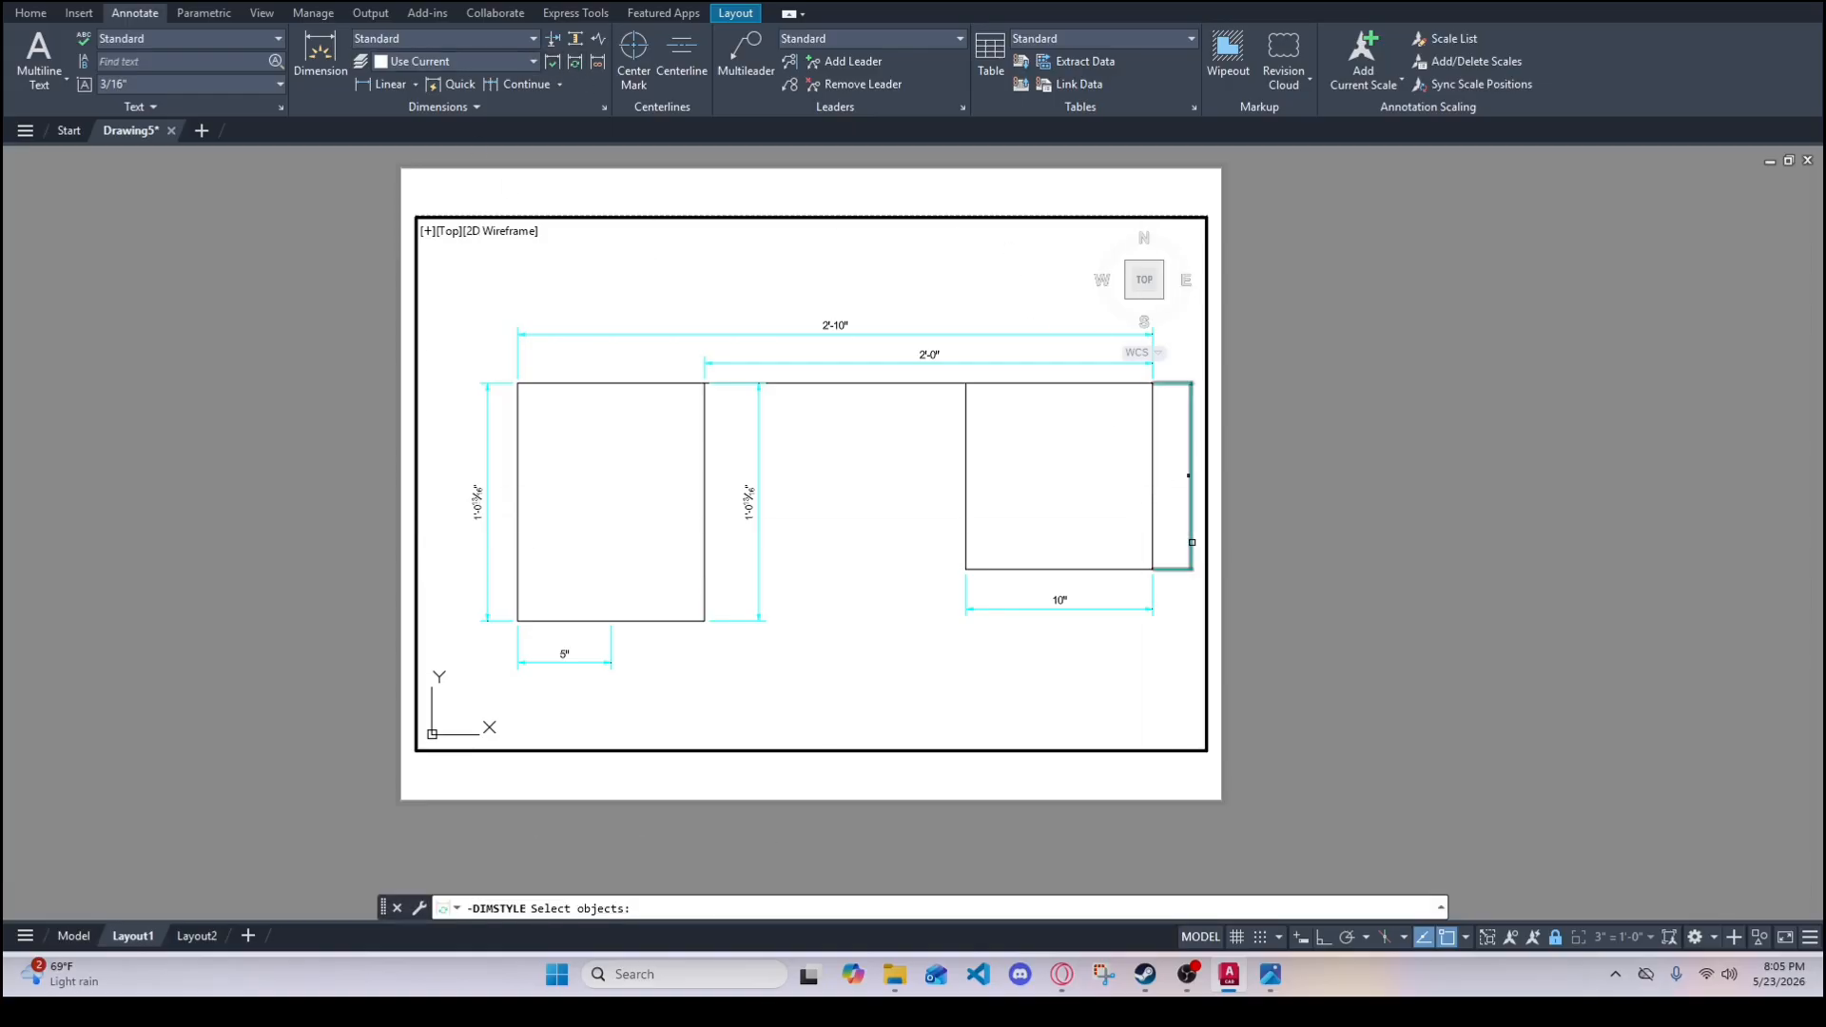
key("Escape")
key("Escape")
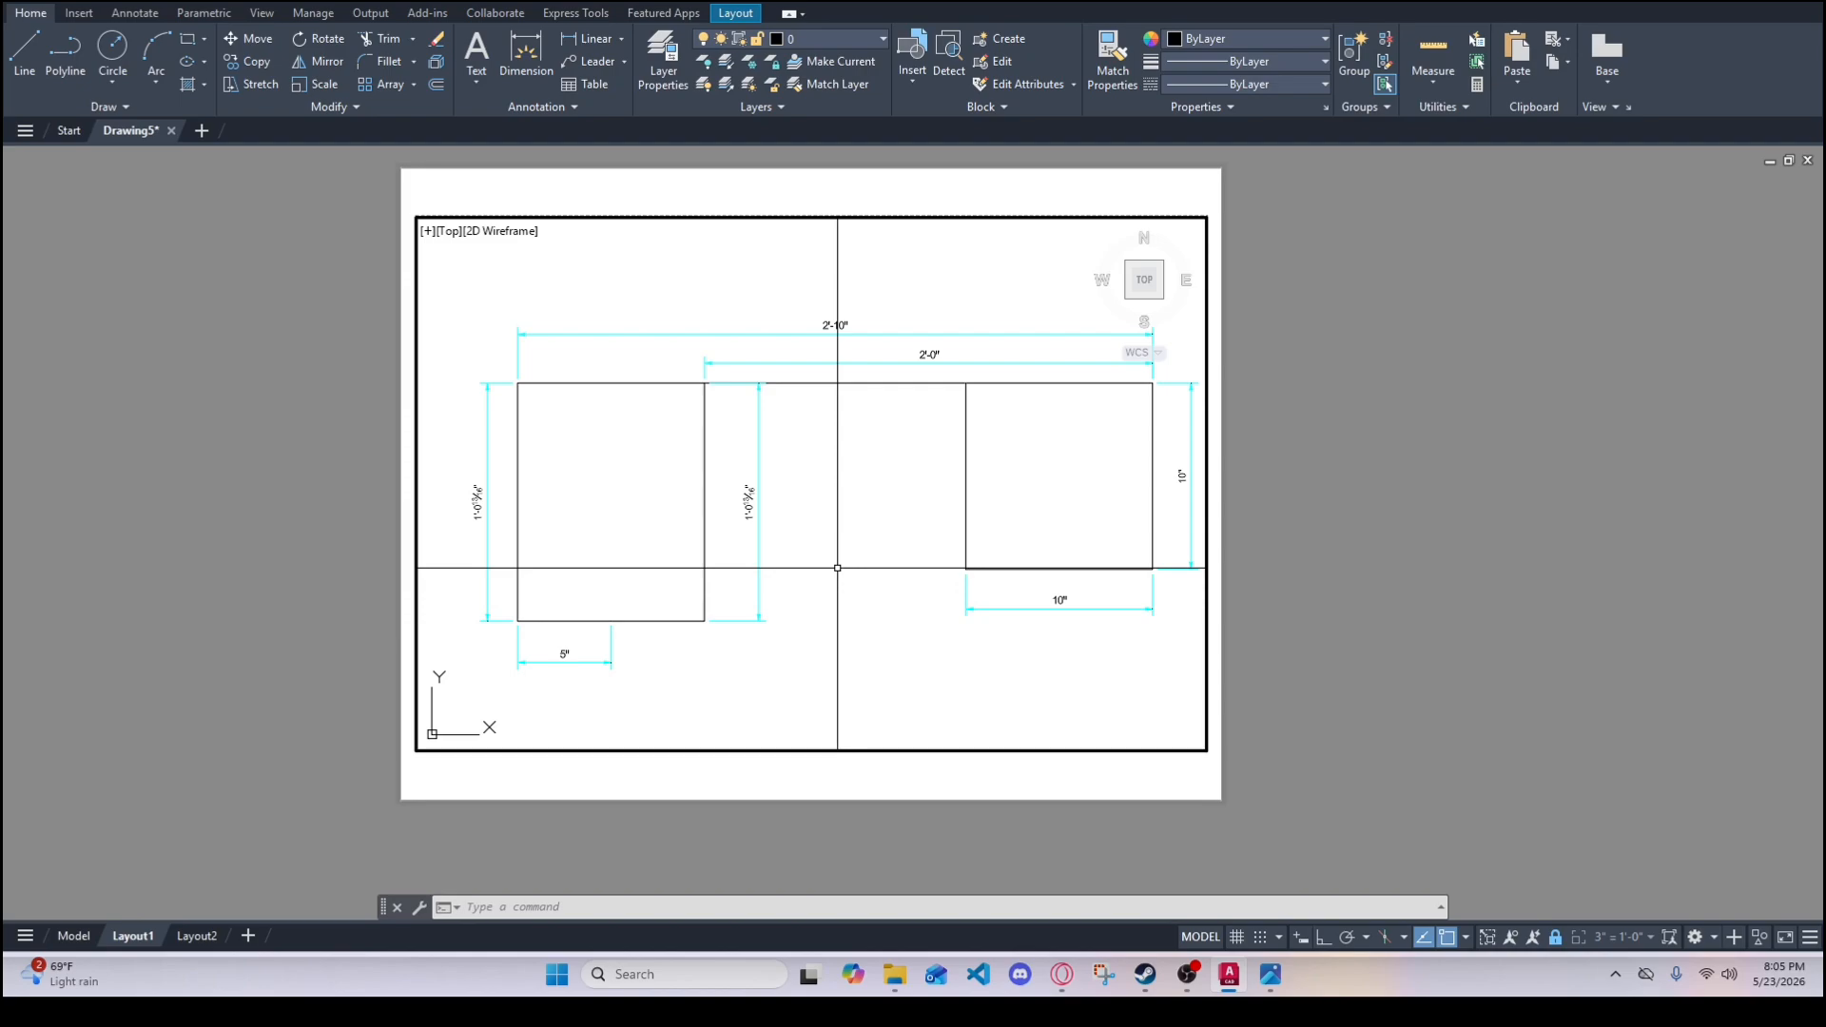
- Preview the plot of Layout1 to check the dimensions' text sizes, and close the preview
type("PRE")
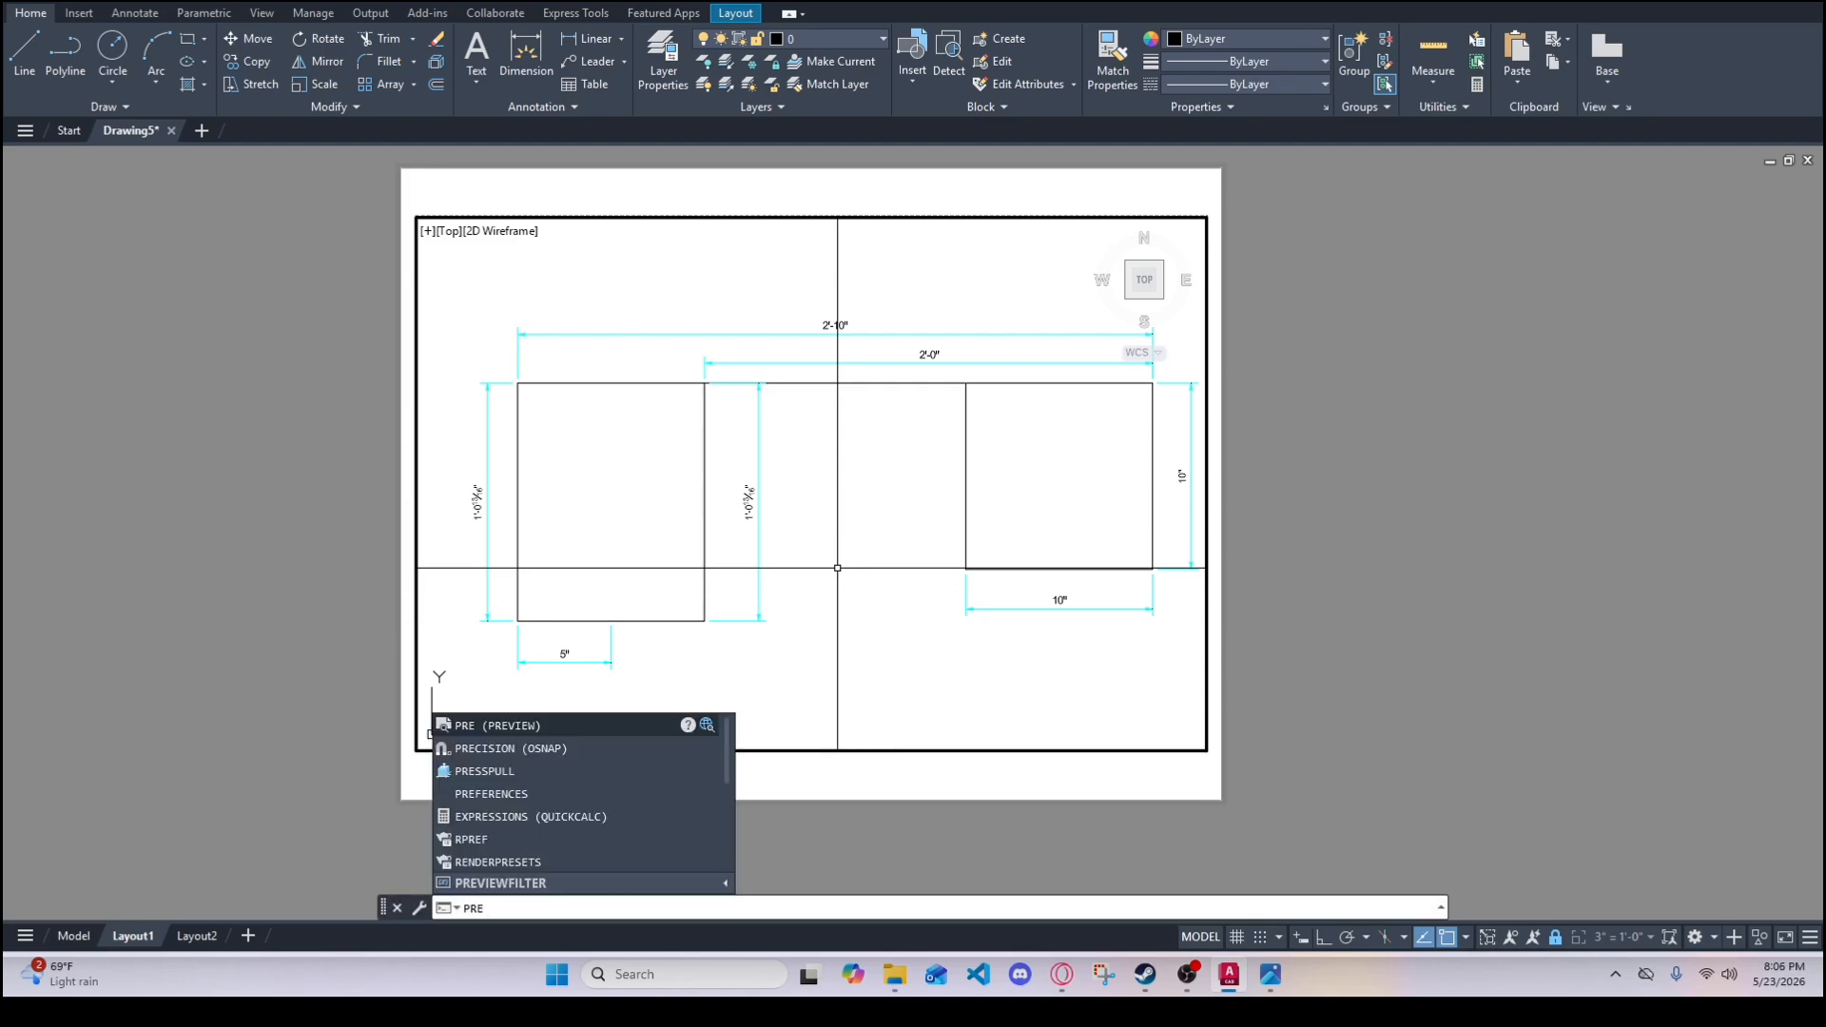
key("Return")
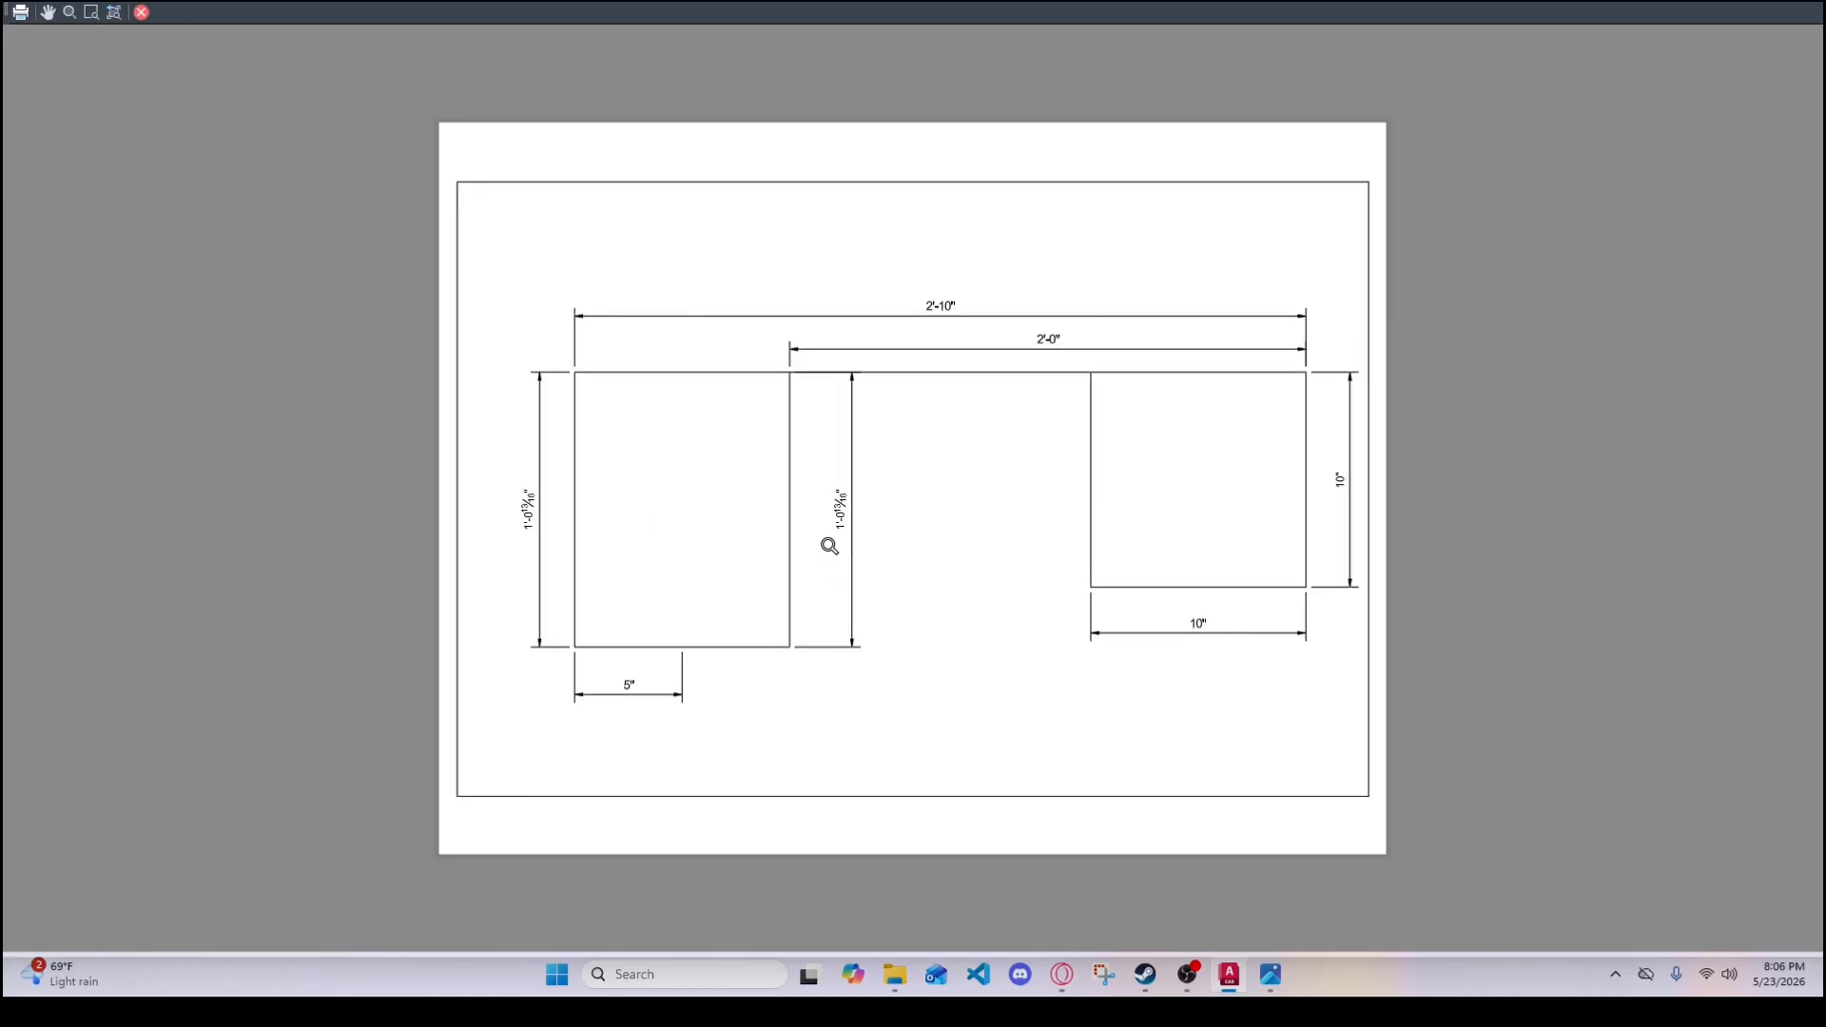
left_click_drag(986, 397, 985, 394)
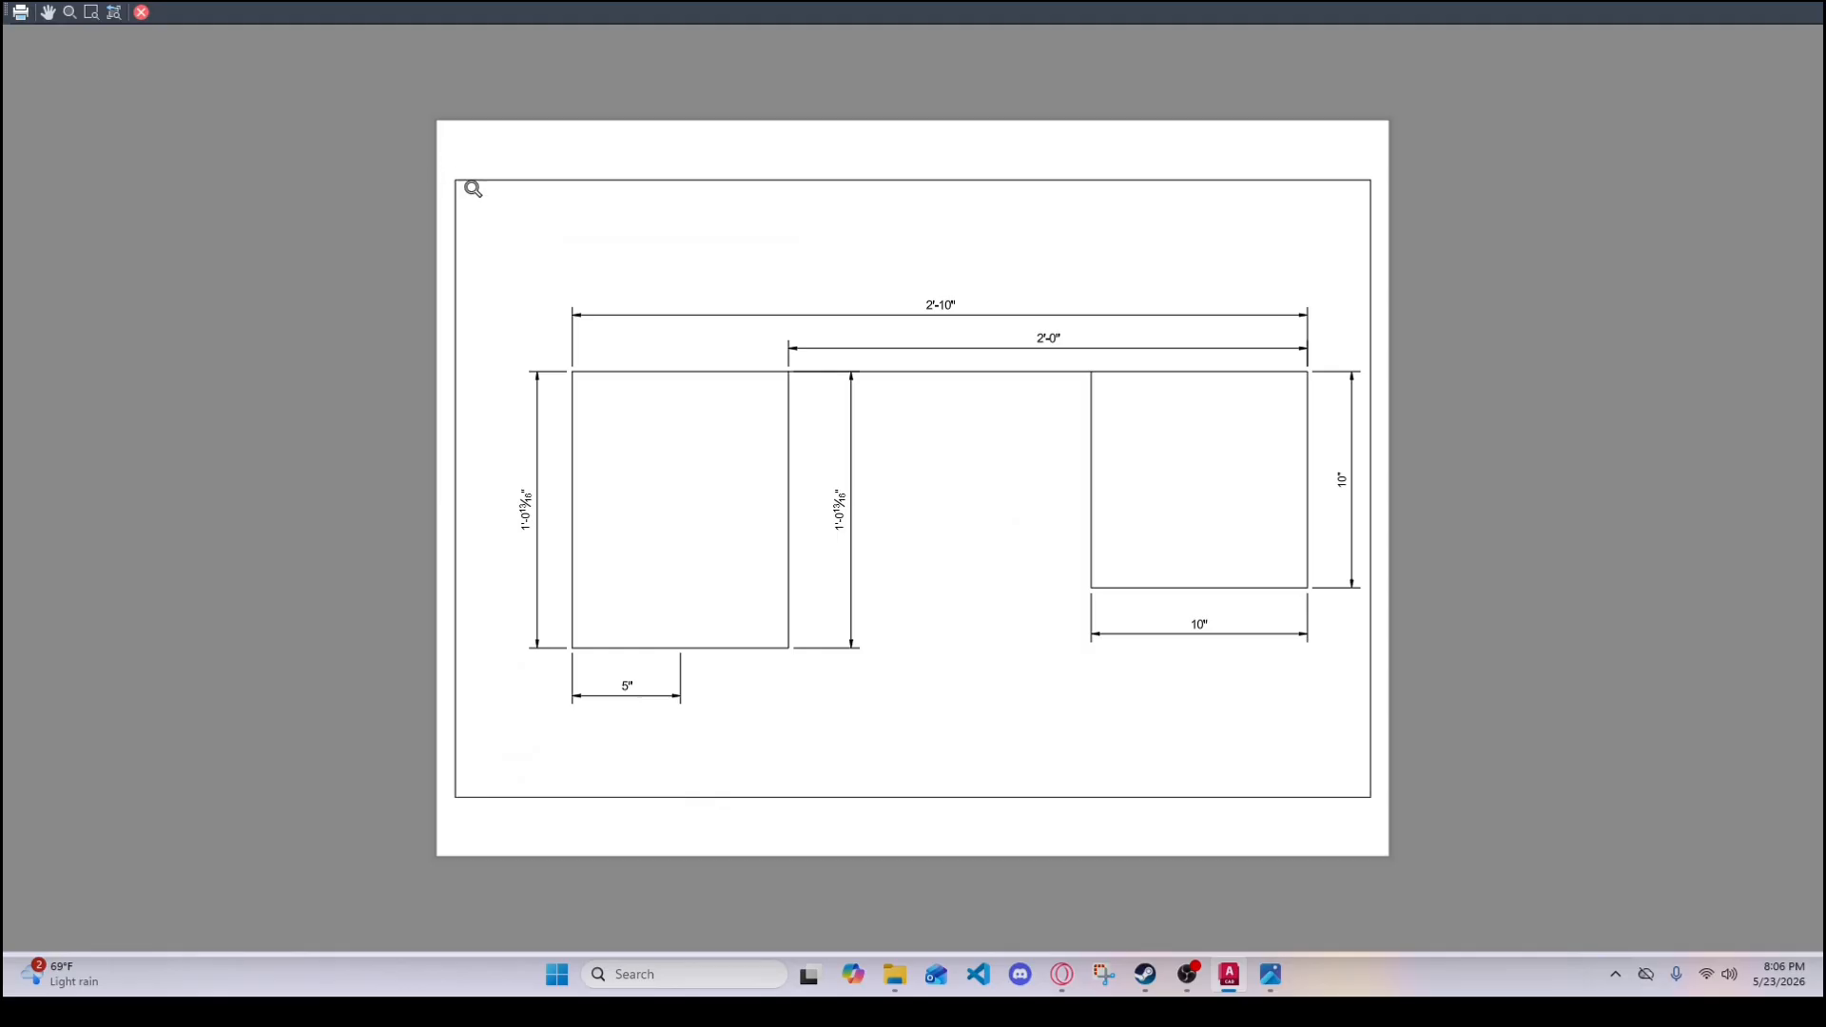
left_click(141, 11)
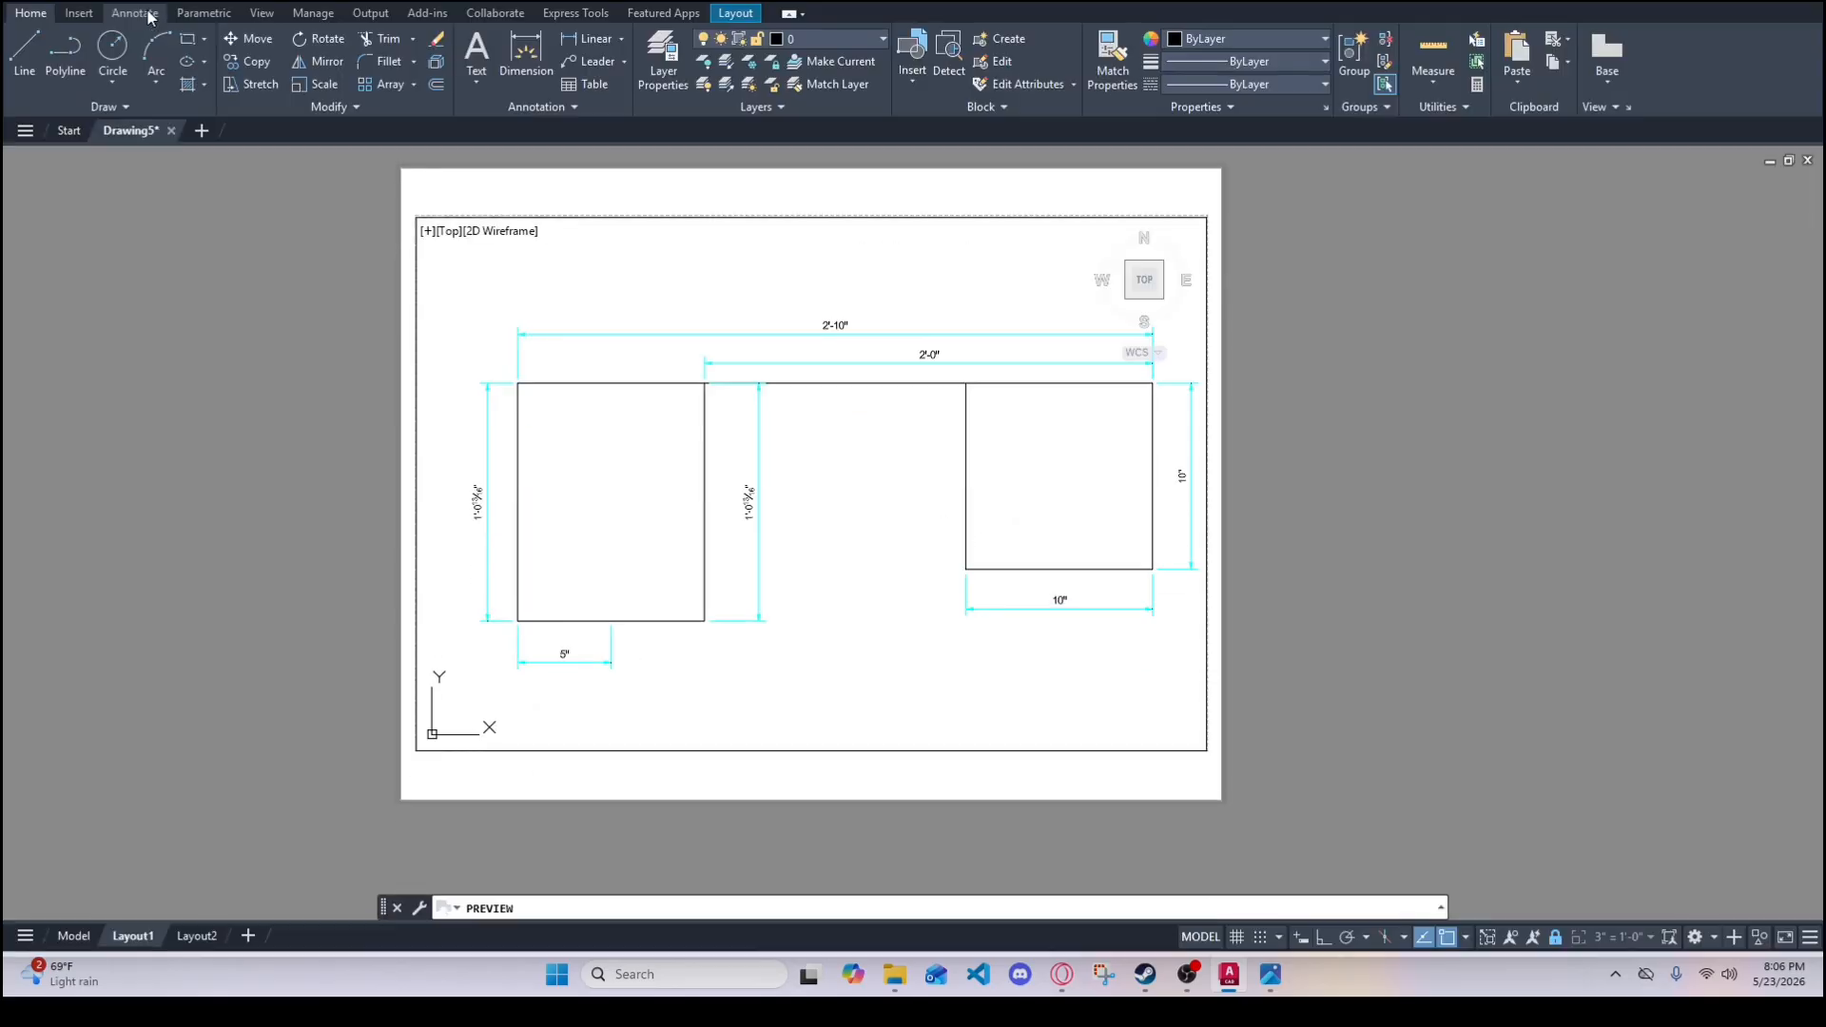
- Review the plot settings of Layout1 and the available printers and plotters, and close the dialog without plotting
type("PLOT")
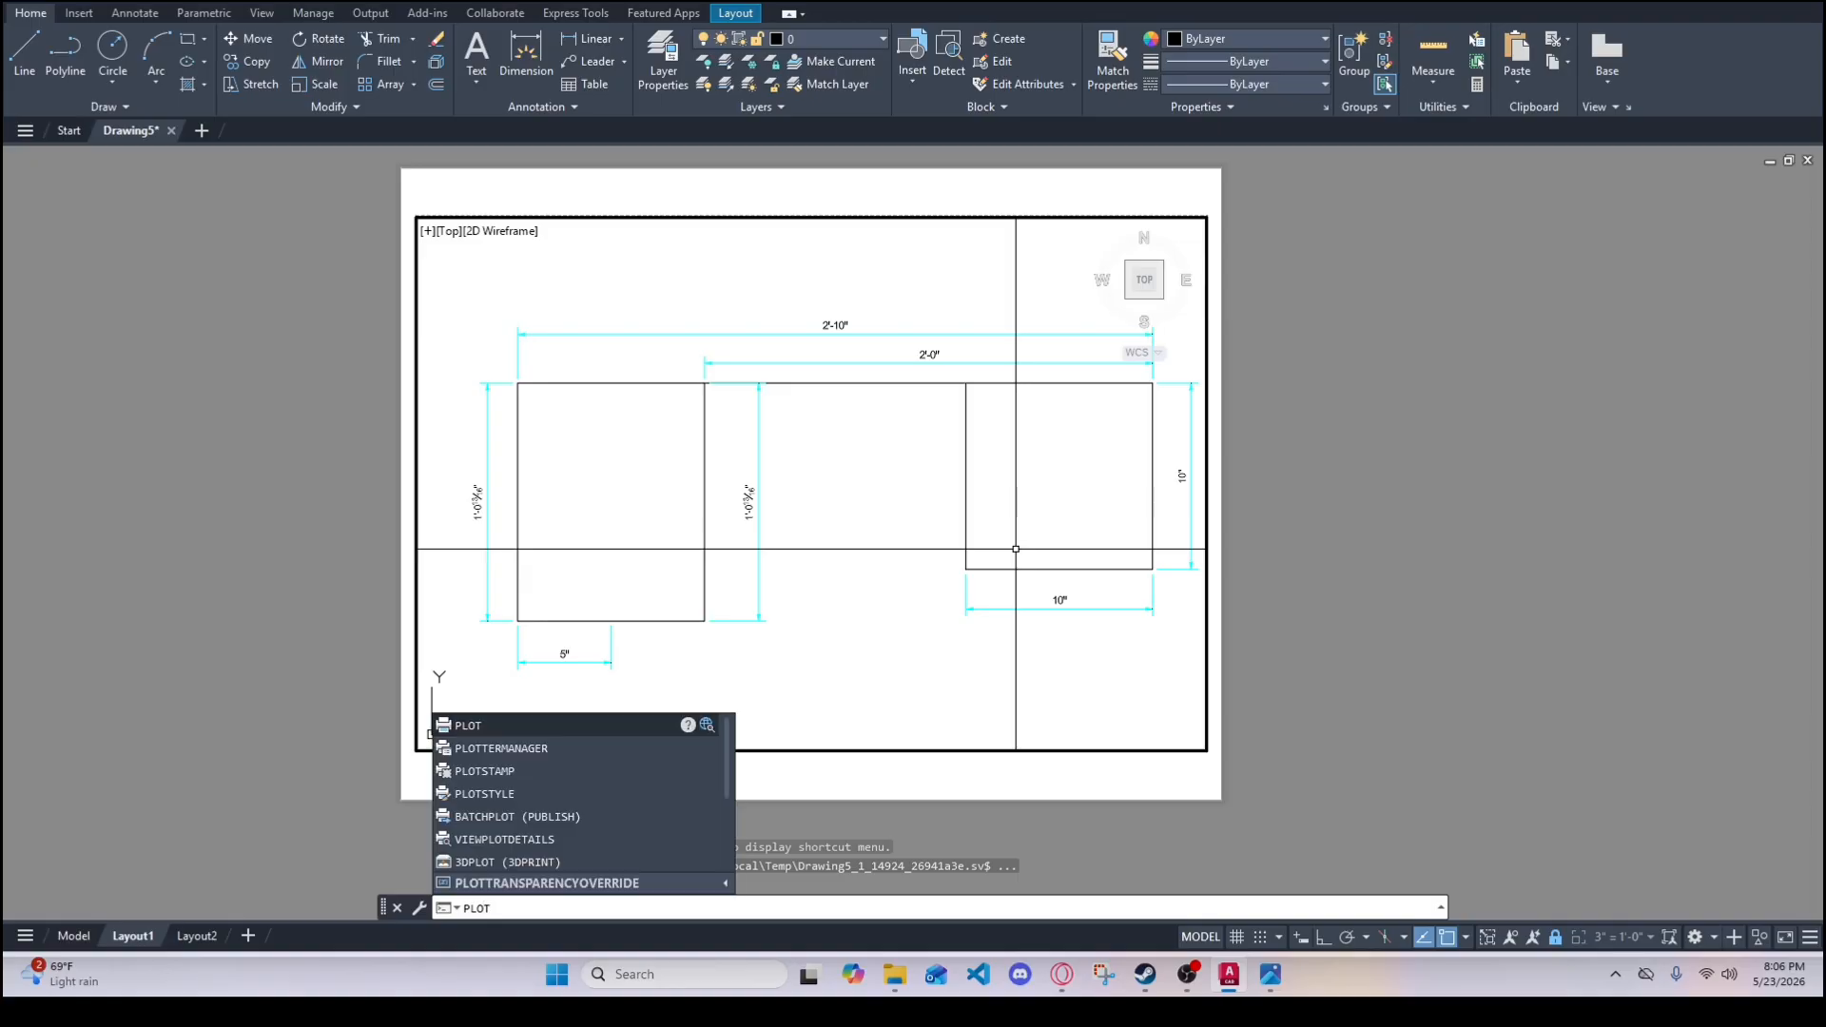
key("Return")
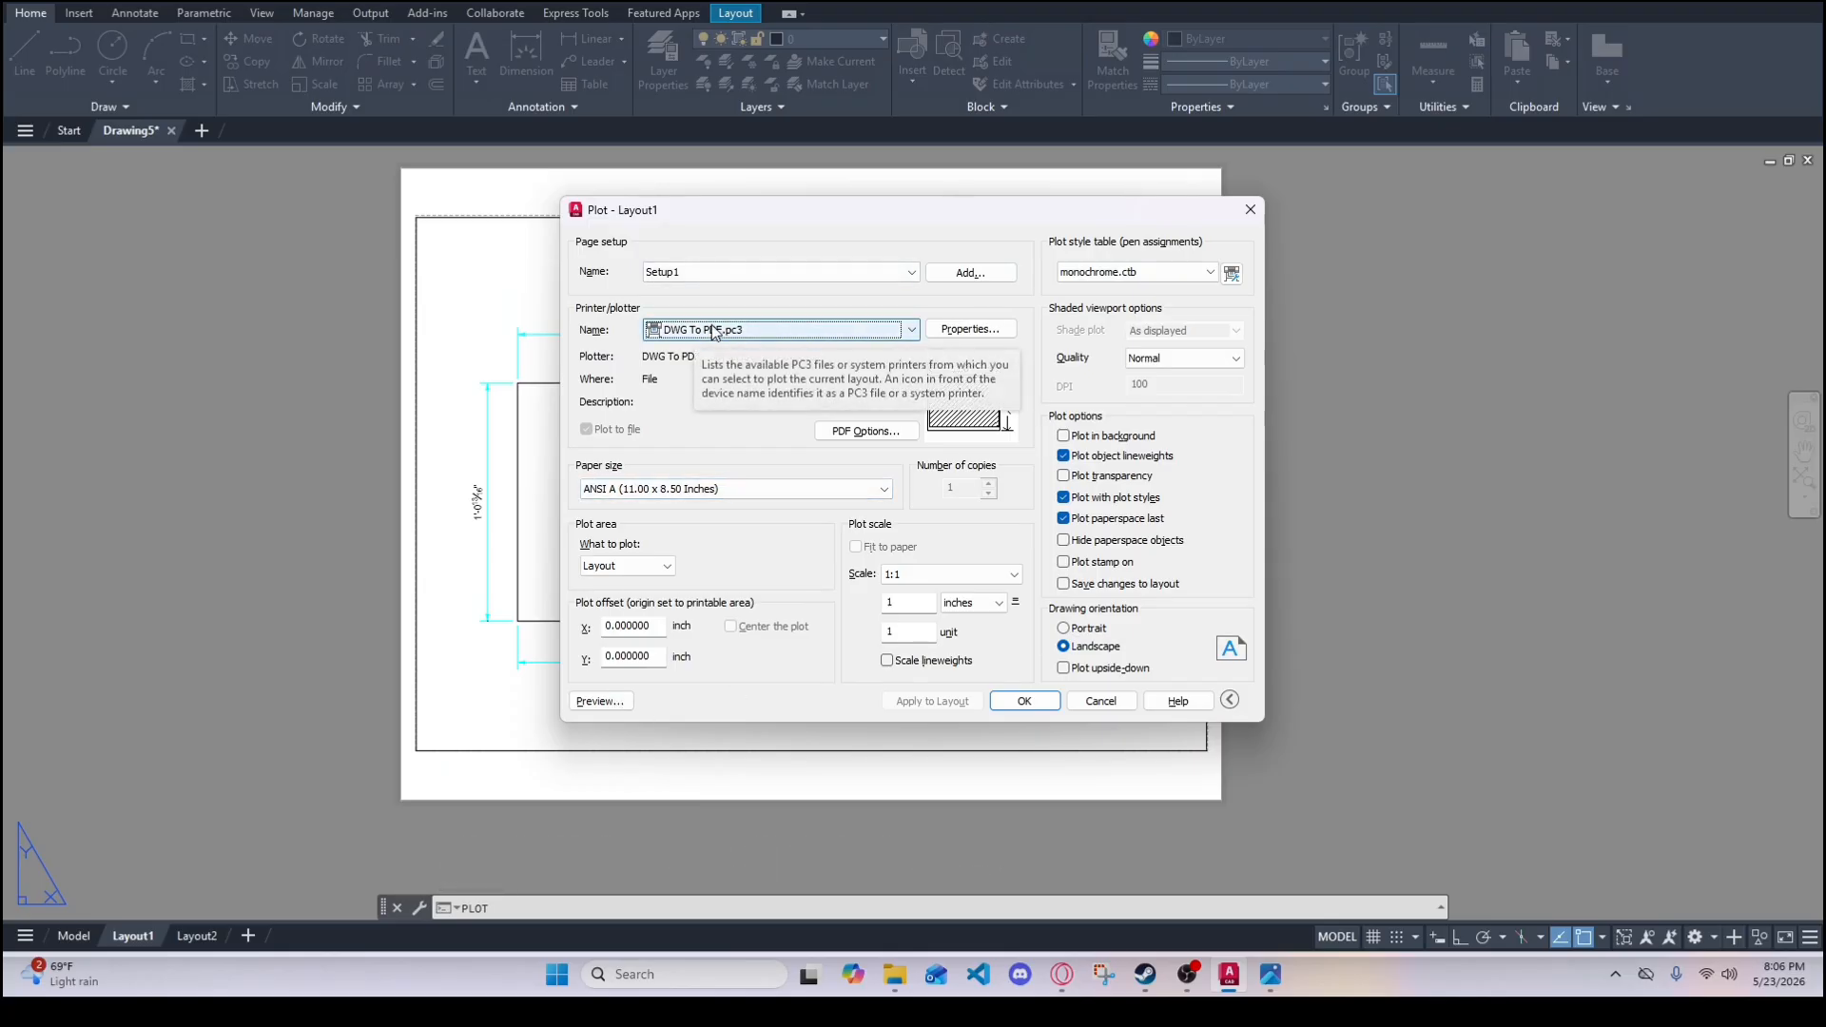
left_click(743, 332)
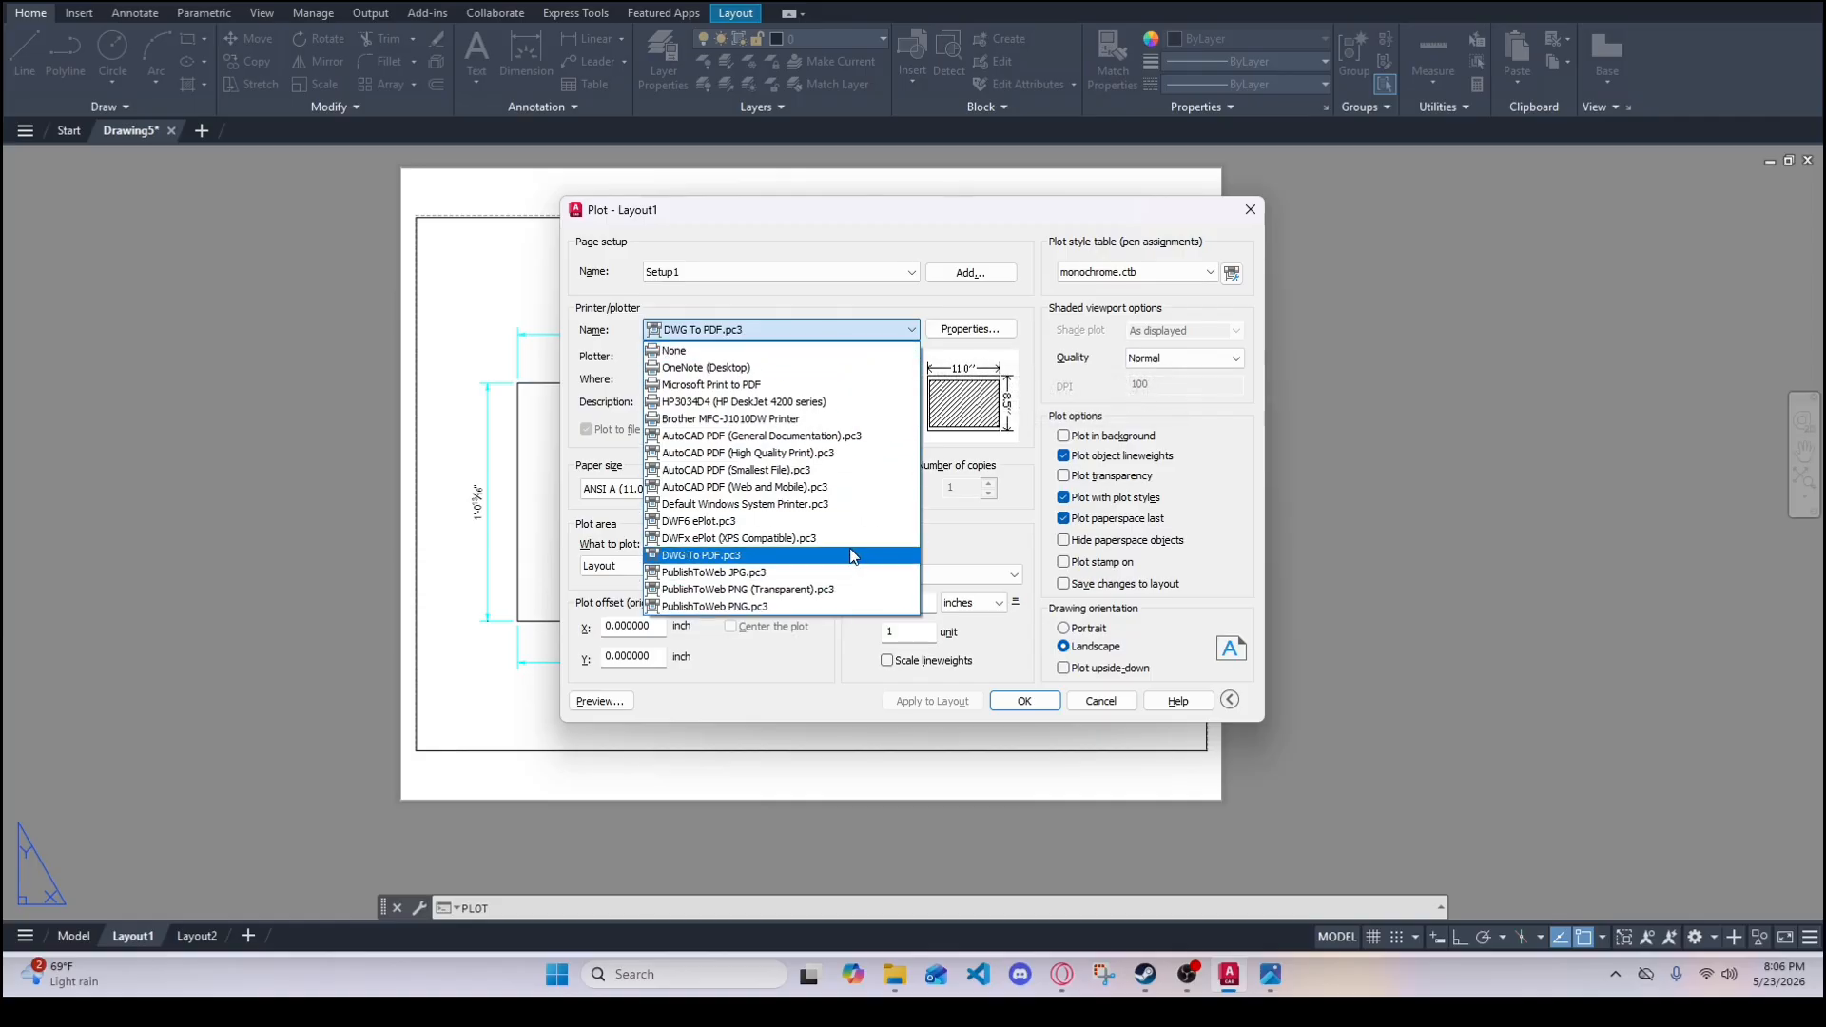
left_click(813, 305)
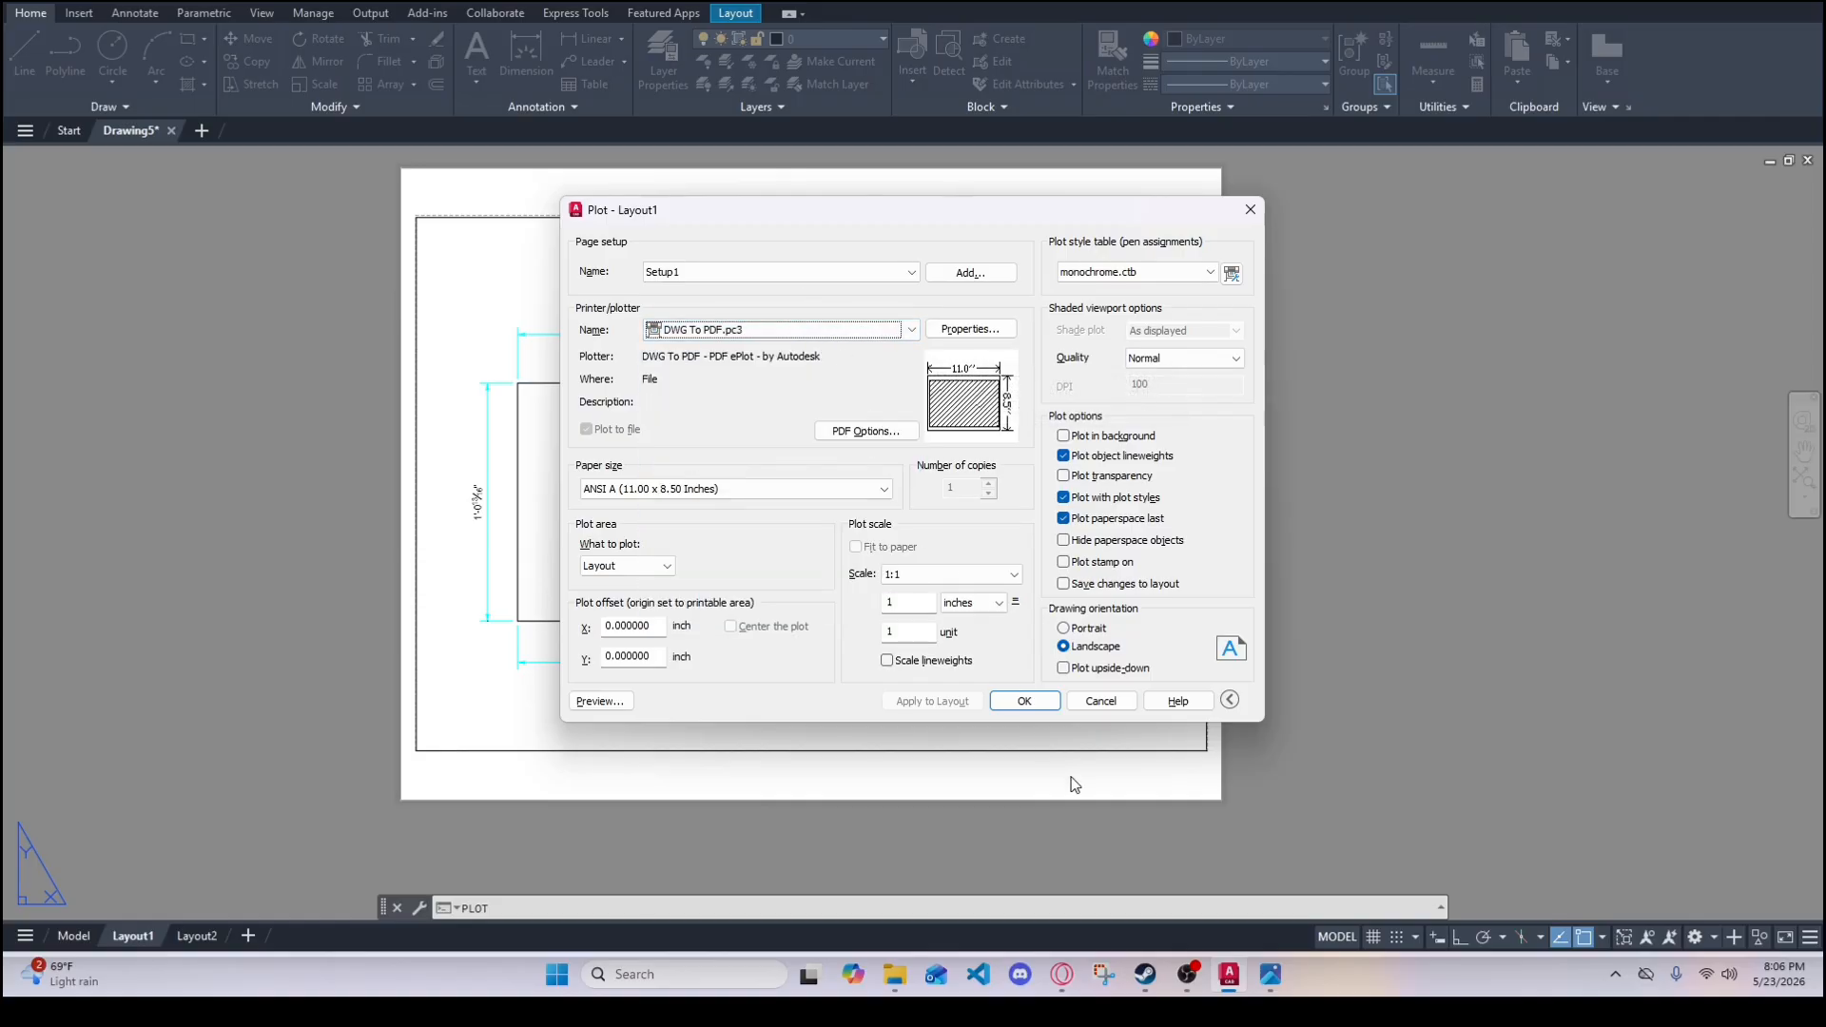
left_click(1252, 211)
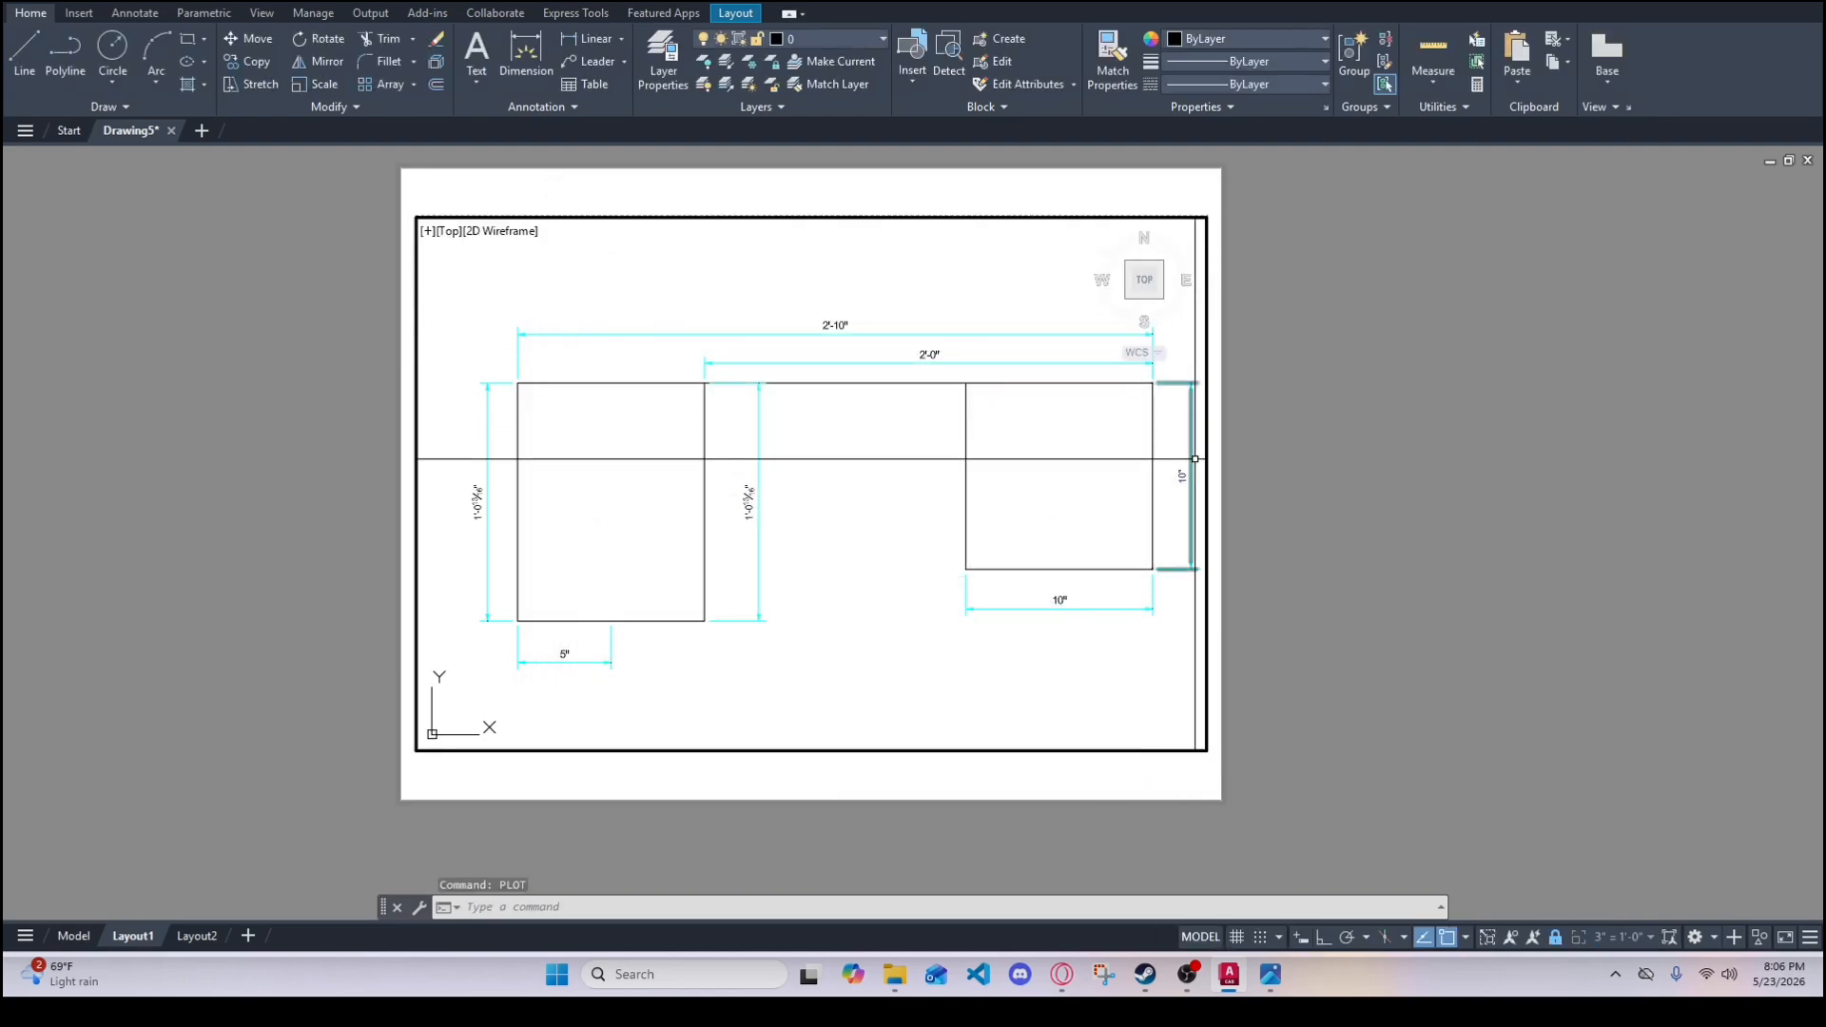